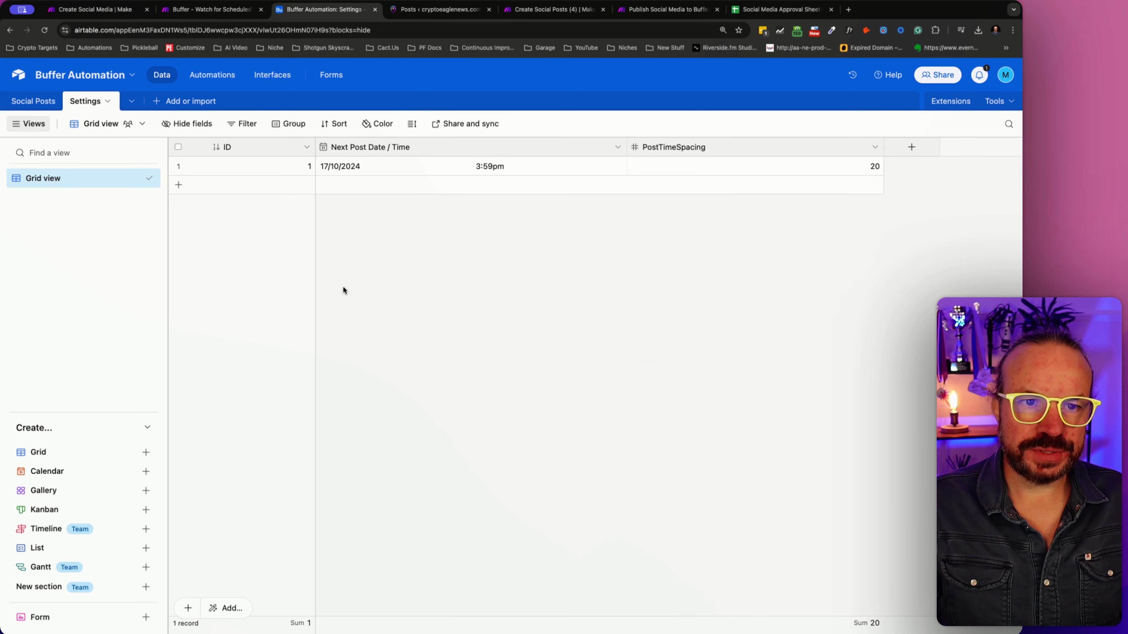
- Open the Social Posts table and read the full LinkedIn text of the existing Tesla Bitcoin record
{"action": "left_click", "coordinate": [33, 101]}
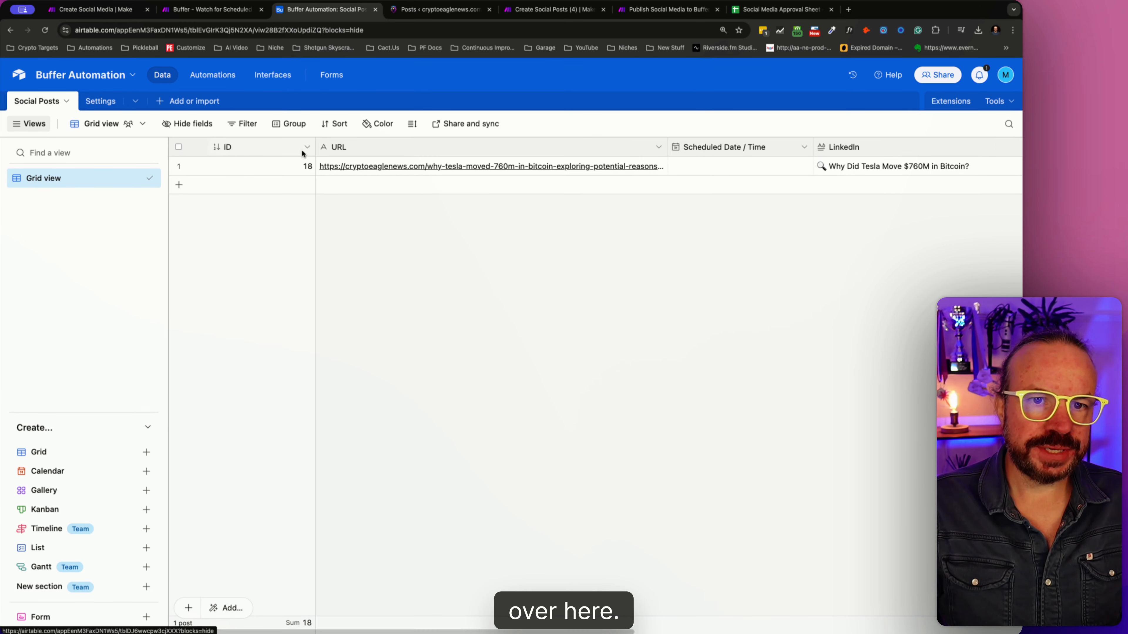
{"action": "left_click", "coordinate": [982, 166]}
{"action": "left_click", "coordinate": [1001, 165]}
{"action": "scroll", "coordinate": [489, 253], "scroll_direction": "down", "scroll_amount": 5}
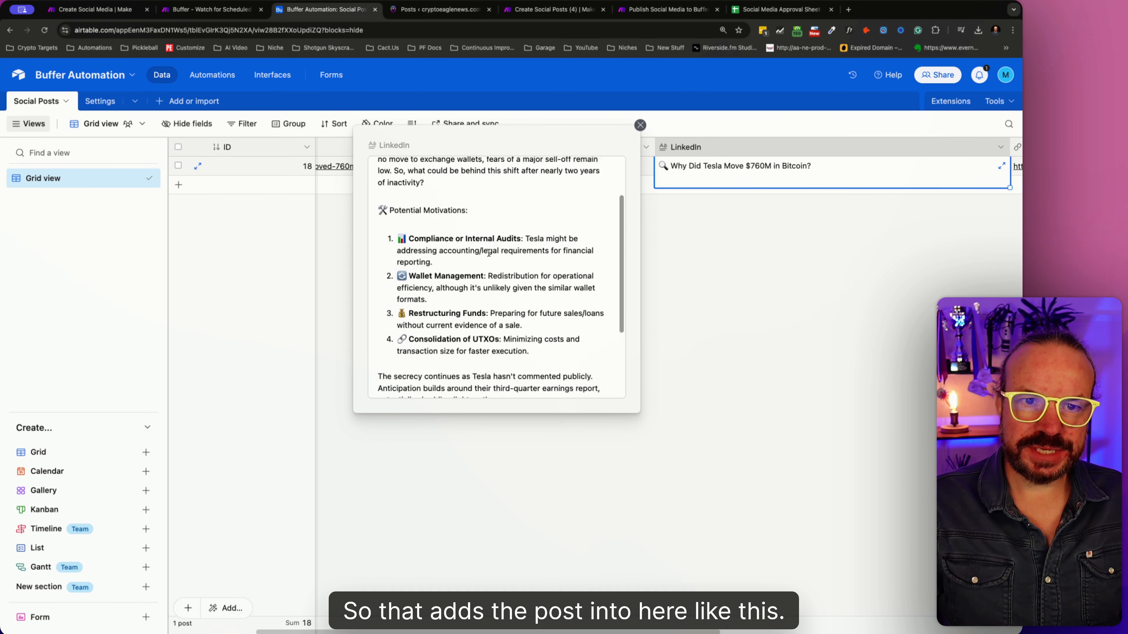
{"action": "key", "text": "Escape"}
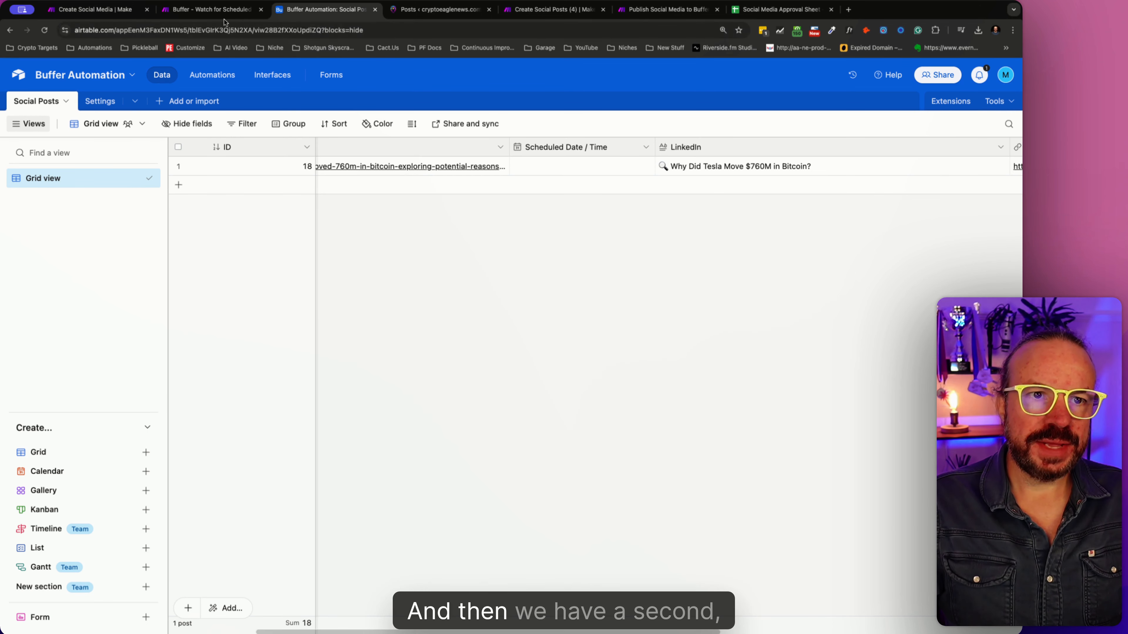
- Look at the Buffer - Watch for Scheduled Social Posts scenario and view the Status options of the Airtable Tesla record
{"action": "left_click", "coordinate": [218, 10]}
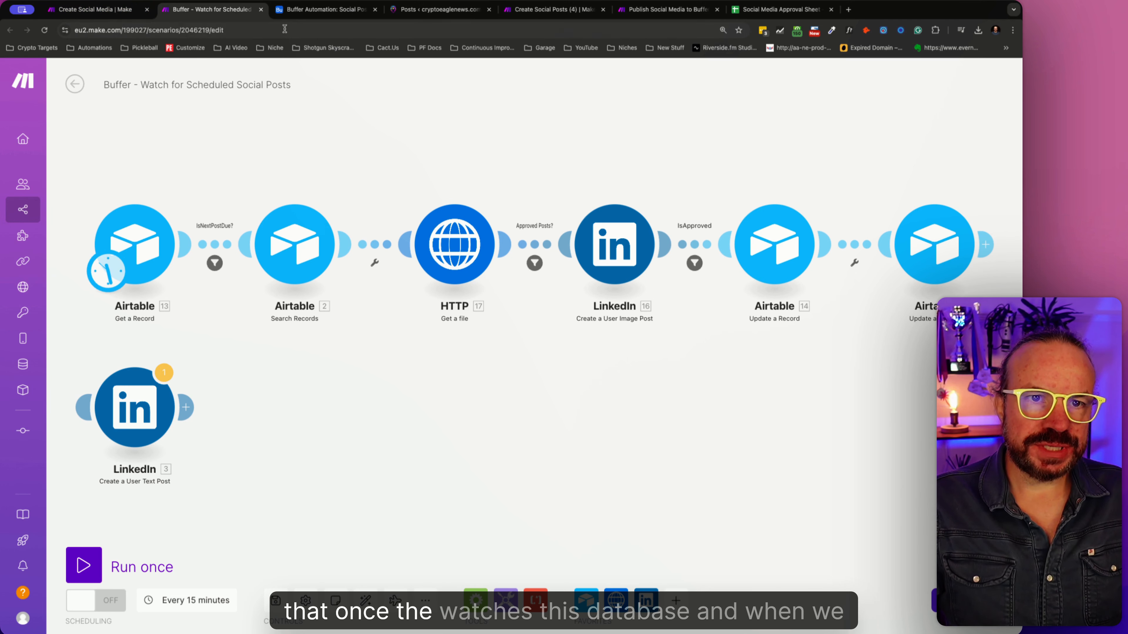
{"action": "left_click", "coordinate": [292, 17]}
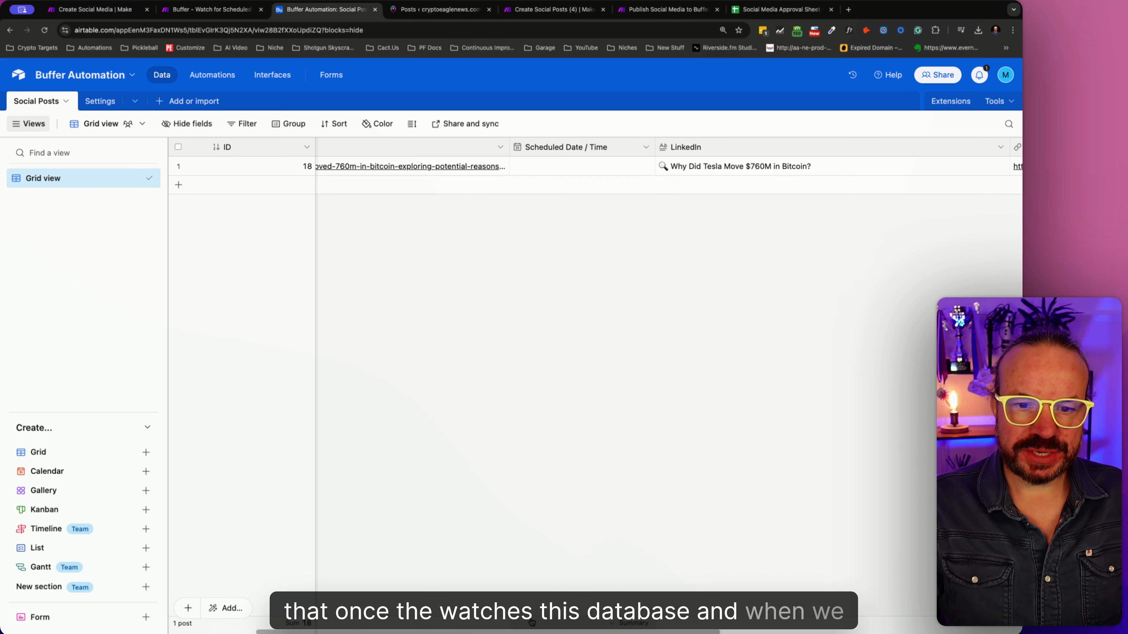
{"action": "scroll", "coordinate": [532, 623], "scroll_direction": "right", "scroll_amount": 8}
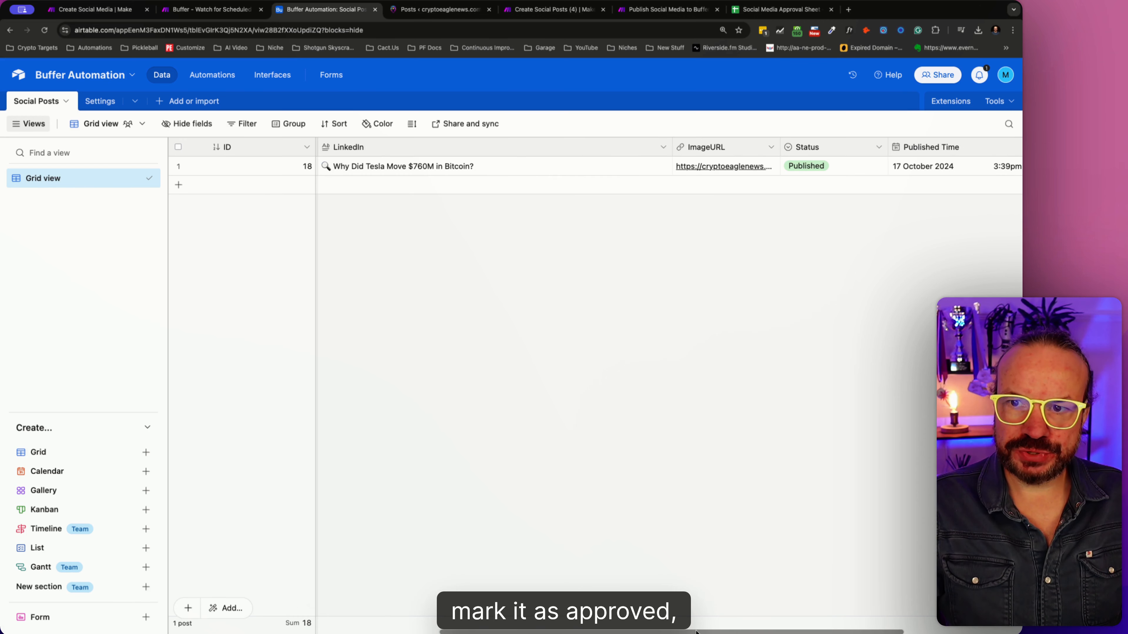
{"action": "left_click", "coordinate": [864, 173]}
{"action": "left_click", "coordinate": [877, 167]}
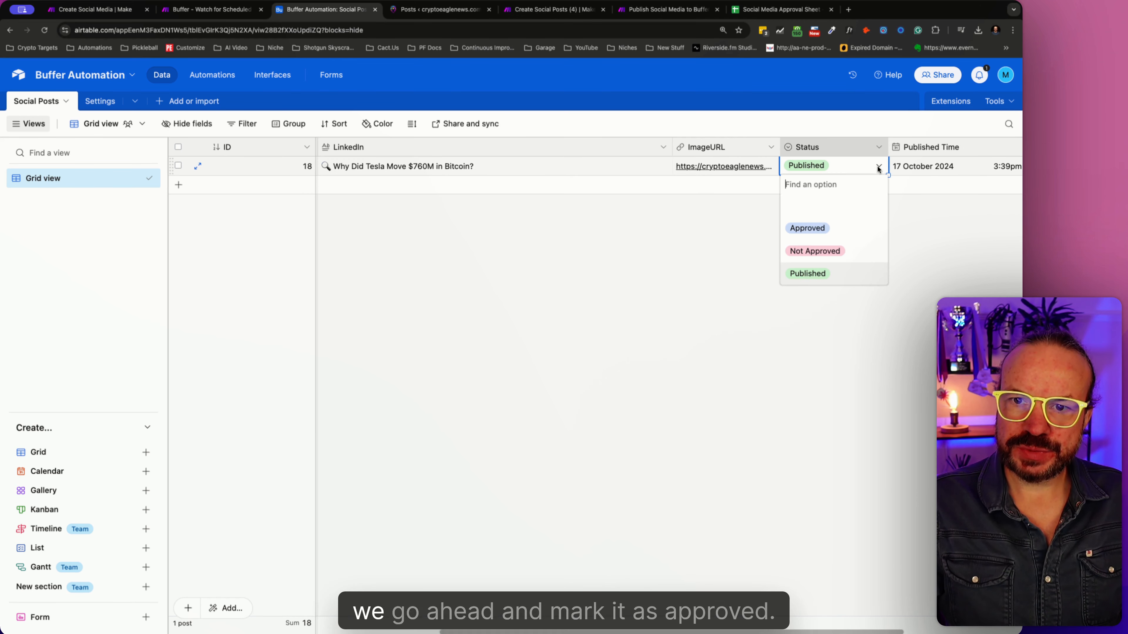
{"action": "left_click", "coordinate": [709, 231]}
- Return to the Buffer watch scenario, and check the Published Time and PostID fields of the Social Posts record in Airtable
{"action": "left_click", "coordinate": [211, 9]}
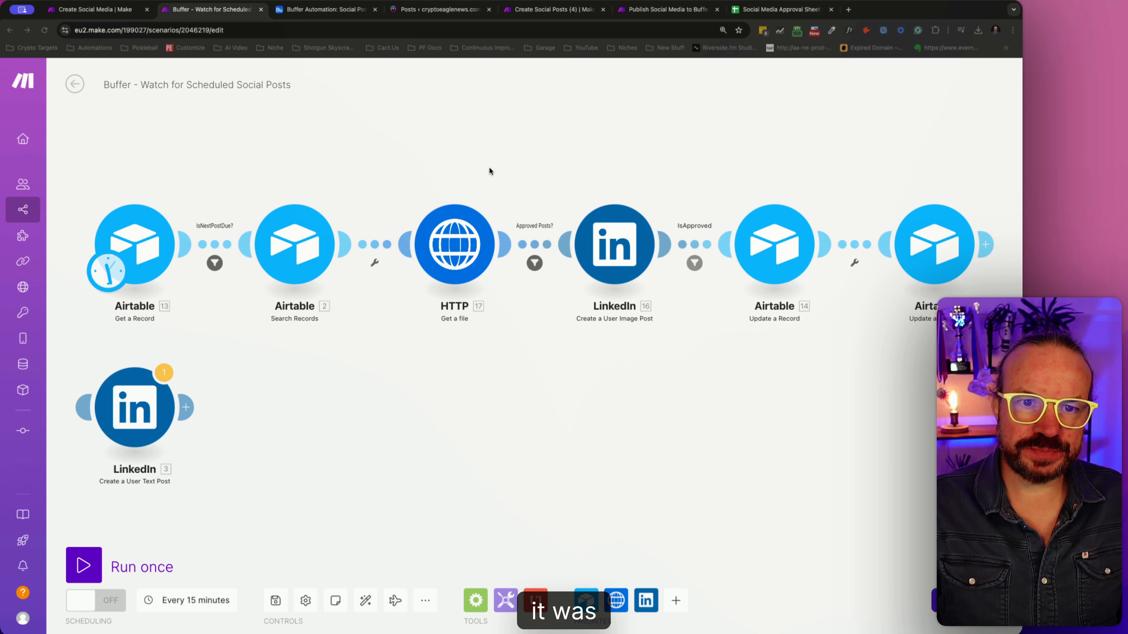
{"action": "left_click", "coordinate": [306, 9]}
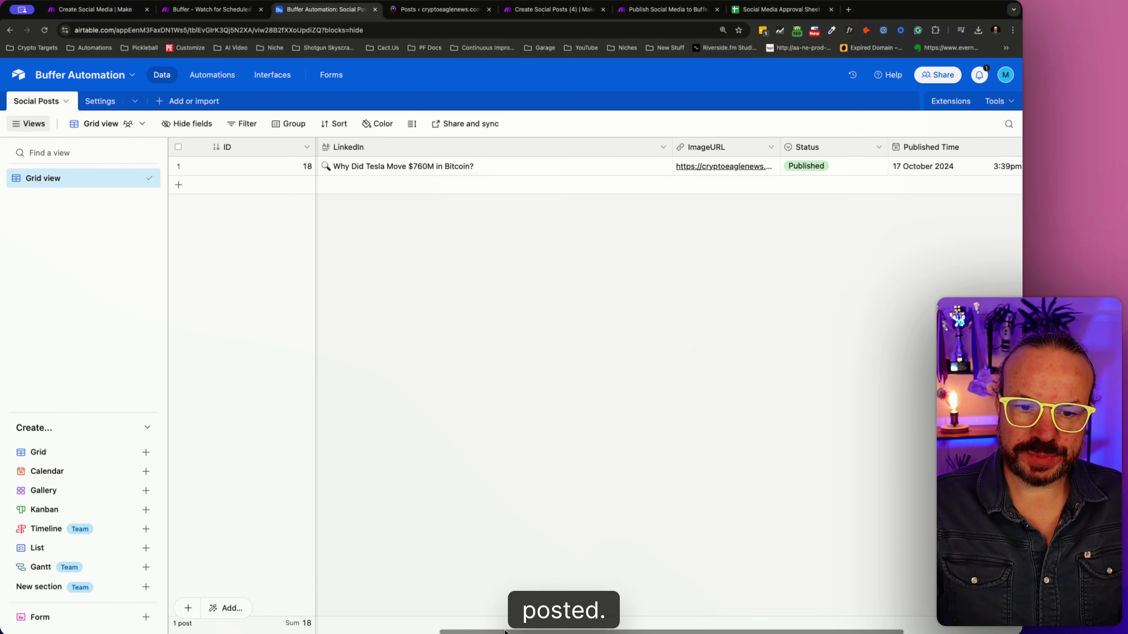
{"action": "scroll", "coordinate": [689, 475], "scroll_direction": "right", "scroll_amount": 5}
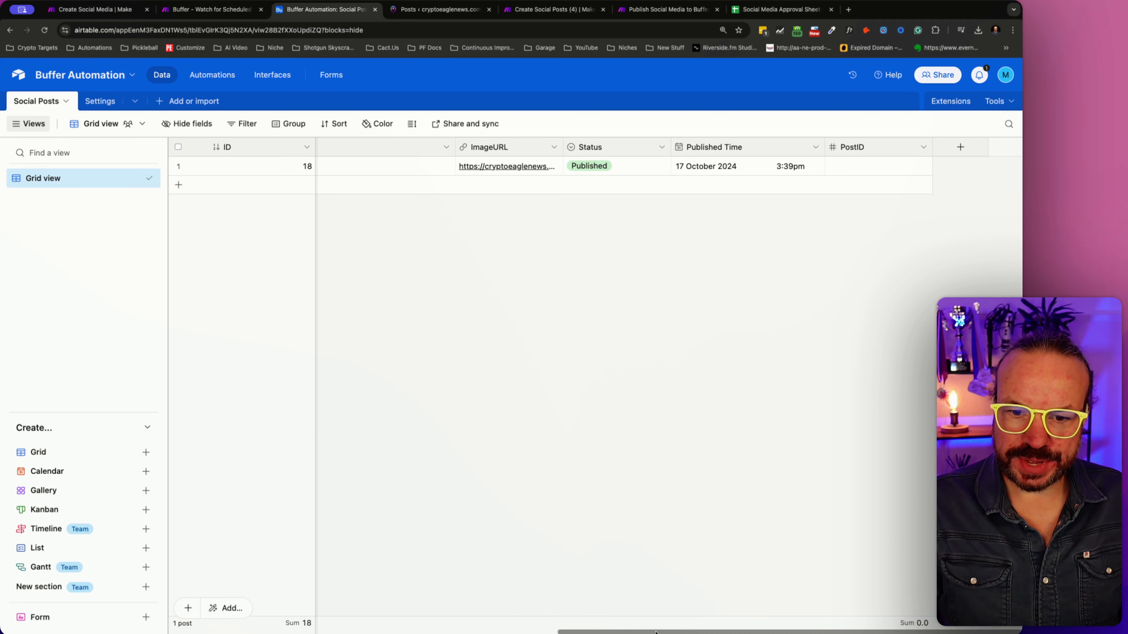
{"action": "scroll", "coordinate": [644, 575], "scroll_direction": "left", "scroll_amount": 5}
{"action": "scroll", "coordinate": [389, 616], "scroll_direction": "left", "scroll_amount": 3}
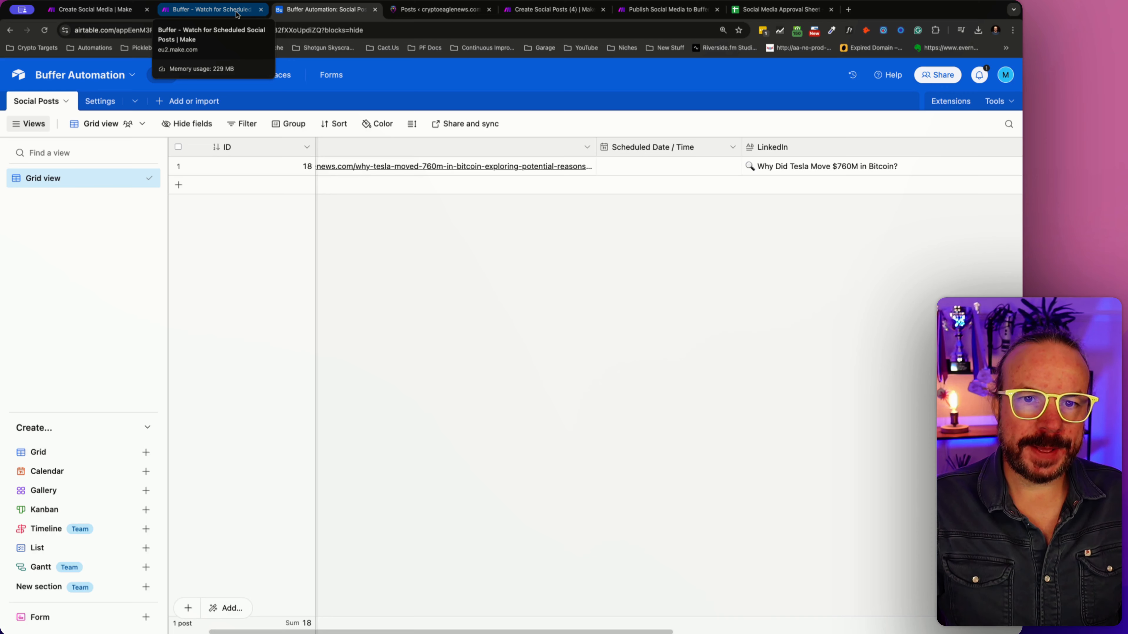
- Open the Create Social Posts (4) scenario in Make and examine its module flow
{"action": "left_click", "coordinate": [237, 10]}
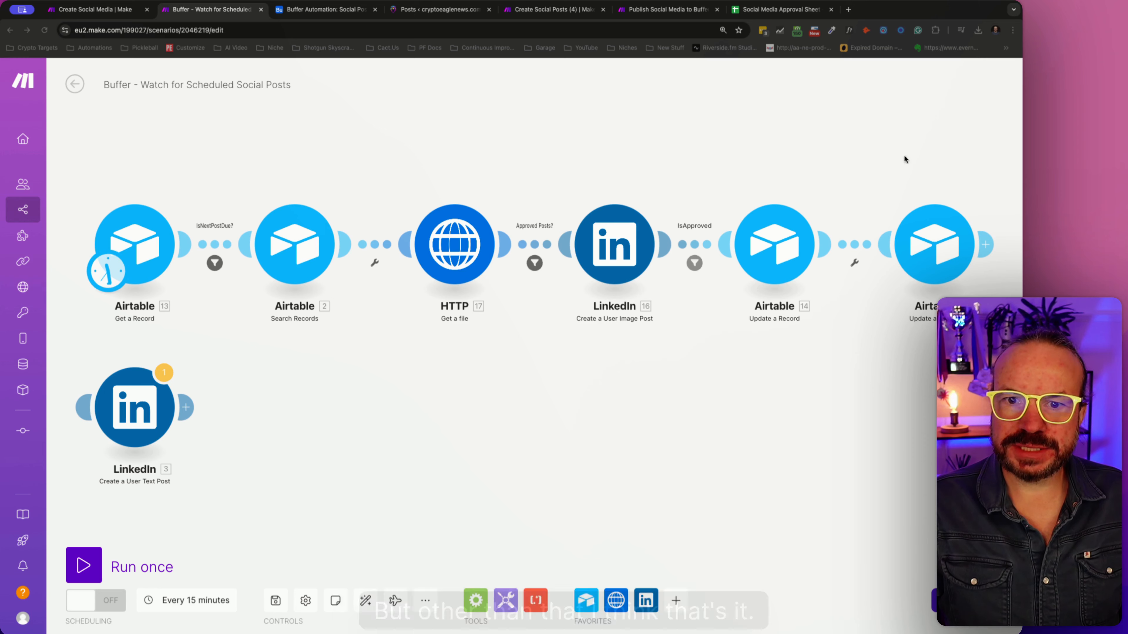
{"action": "left_click", "coordinate": [544, 14]}
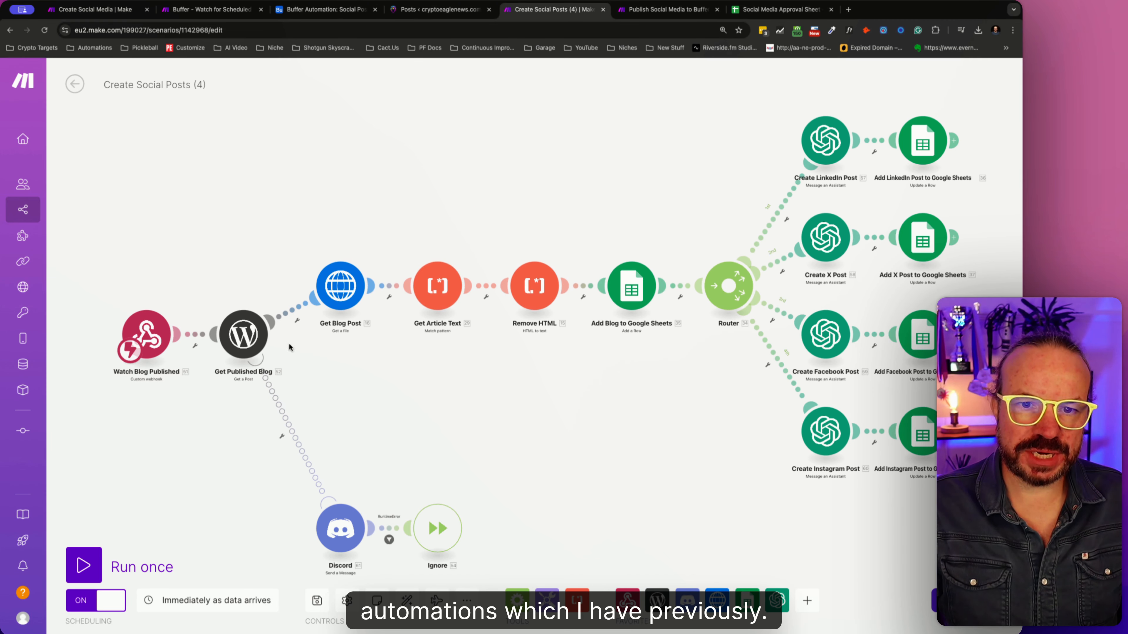
{"action": "left_click_drag", "start_coordinate": [596, 385], "coordinate": [557, 384]}
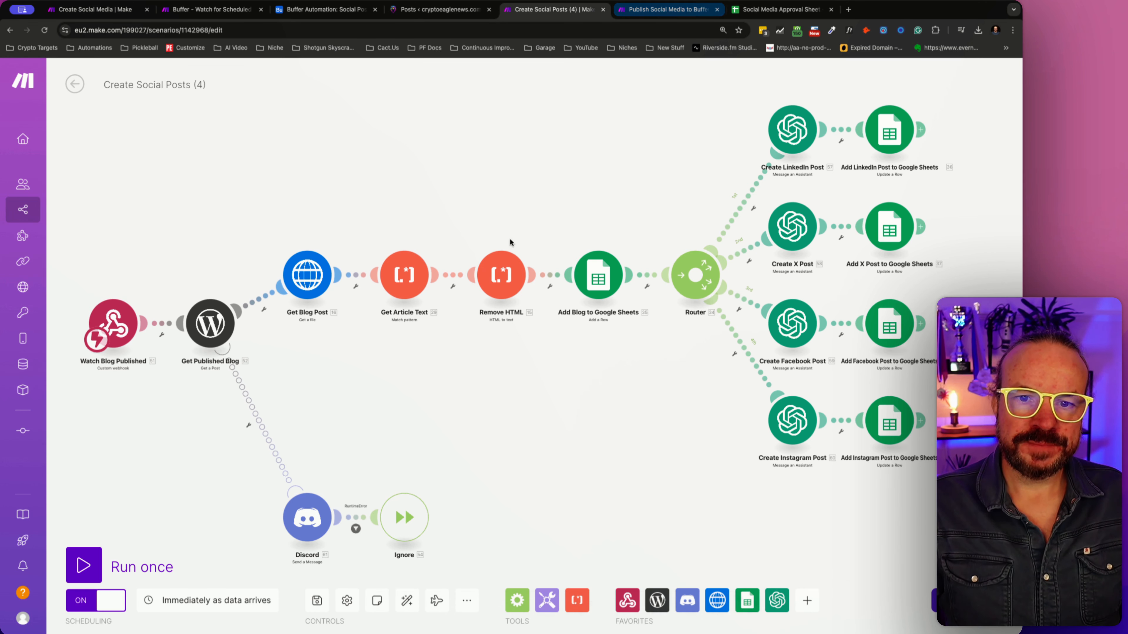
- Switch to the Social Media Approval Sheet in Google Sheets and review the generated posts, approvals and posted dates through the last filled row
{"action": "left_click", "coordinate": [782, 9]}
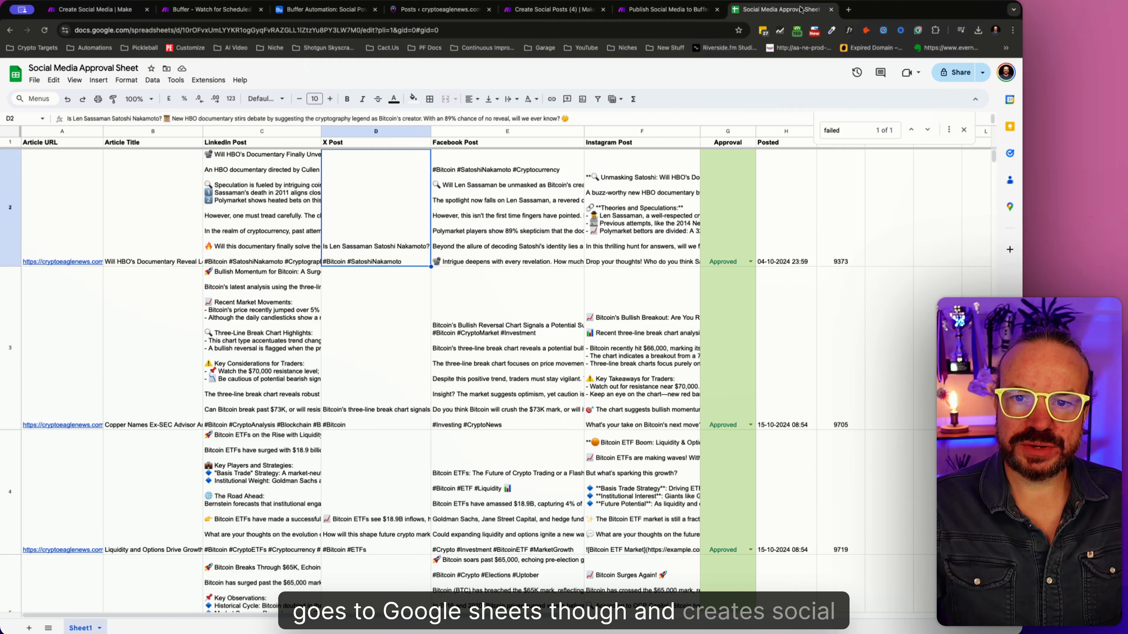
{"action": "scroll", "coordinate": [587, 359], "scroll_direction": "down", "scroll_amount": 5}
{"action": "scroll", "coordinate": [586, 360], "scroll_direction": "down", "scroll_amount": 15}
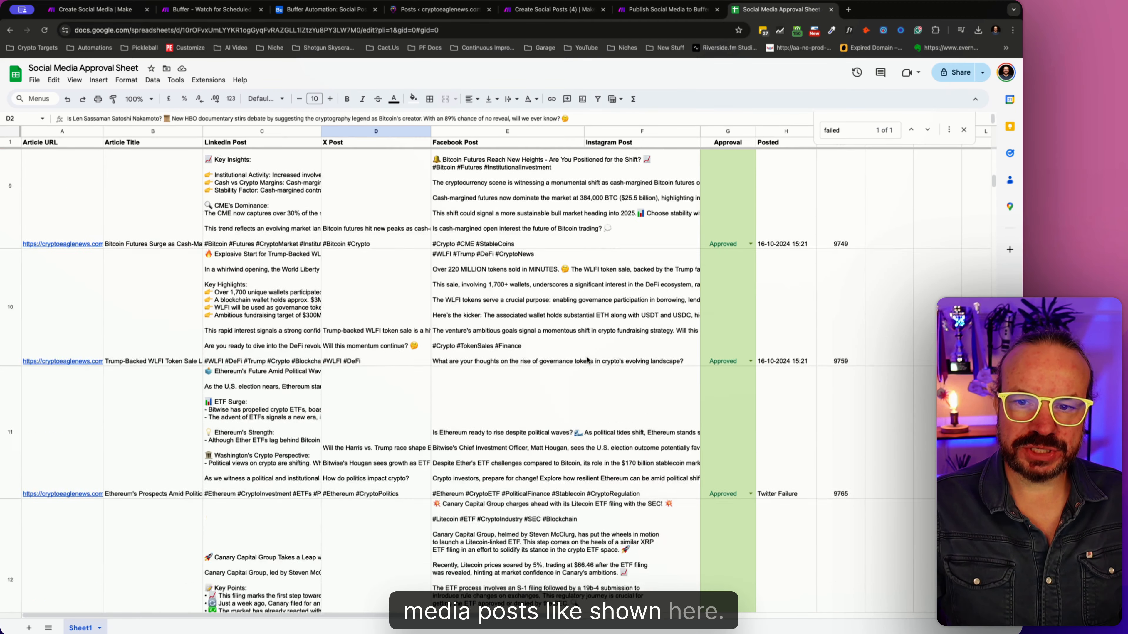
{"action": "scroll", "coordinate": [588, 362], "scroll_direction": "down", "scroll_amount": 3}
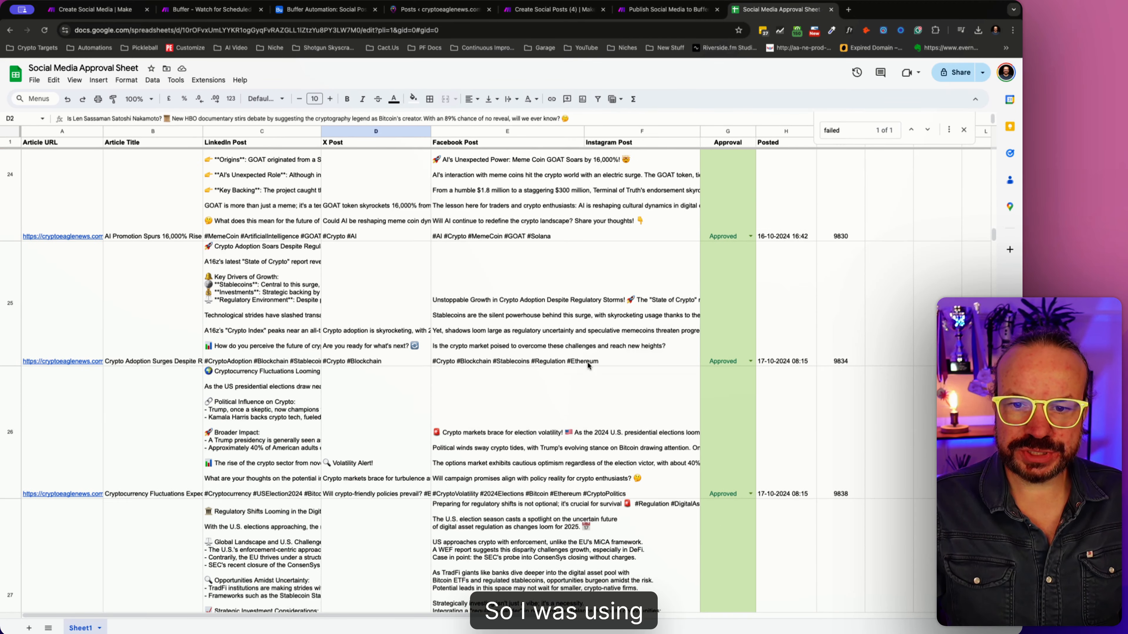
{"action": "left_click", "coordinate": [798, 438]}
{"action": "scroll", "coordinate": [798, 438], "scroll_direction": "down", "scroll_amount": 6}
{"action": "scroll", "coordinate": [798, 439], "scroll_direction": "down", "scroll_amount": 15}
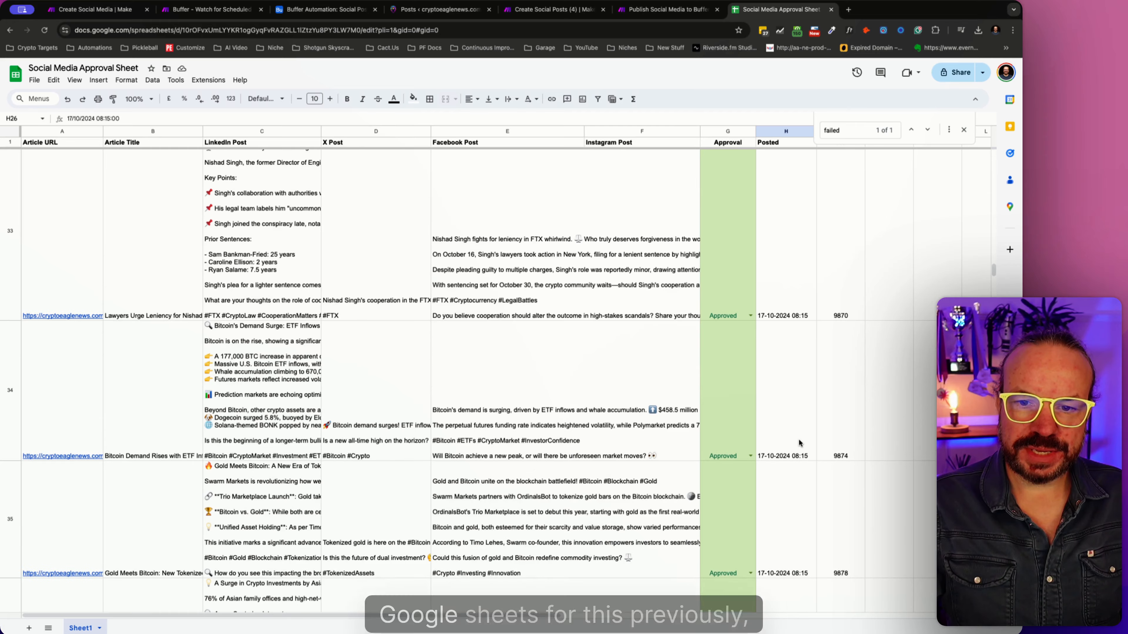
{"action": "scroll", "coordinate": [799, 442], "scroll_direction": "down", "scroll_amount": 5}
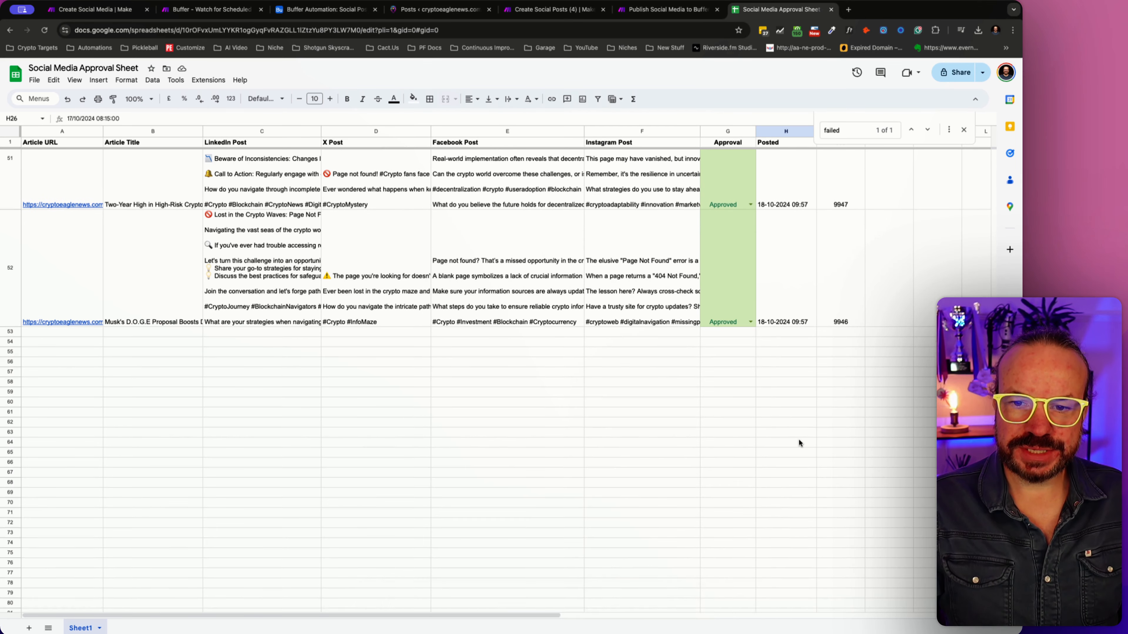
{"action": "left_click", "coordinate": [793, 319]}
{"action": "left_click", "coordinate": [793, 391]}
{"action": "left_click", "coordinate": [775, 304]}
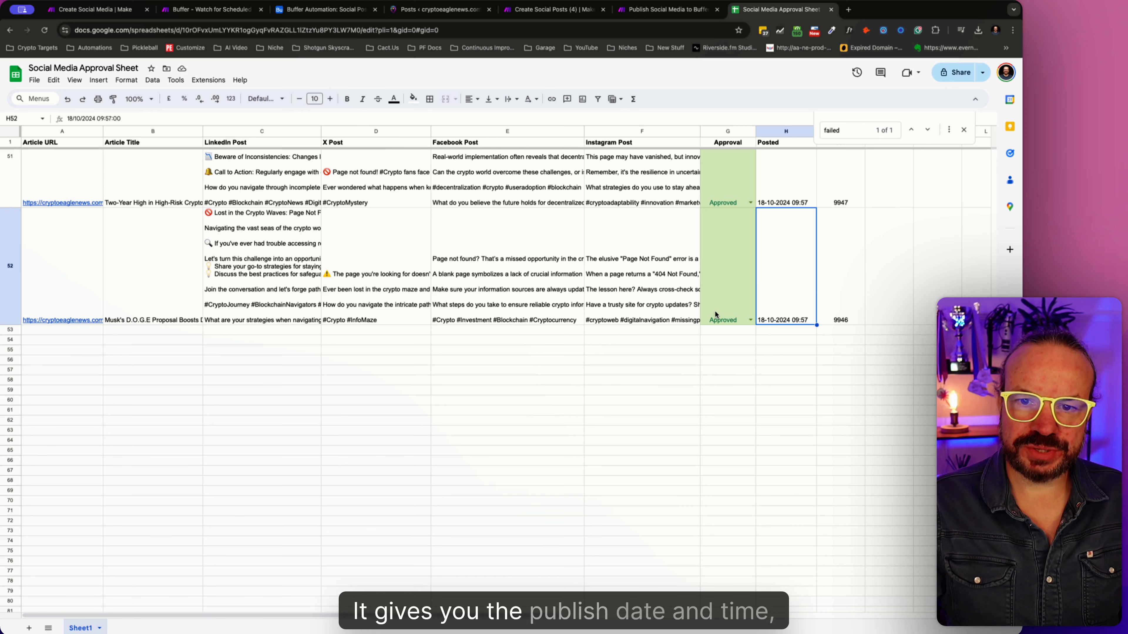
- Compare the Airtable Social Posts table with the approval sheet and open the Publish Social Media to Buffer (5) scenario for review
{"action": "left_click", "coordinate": [293, 8]}
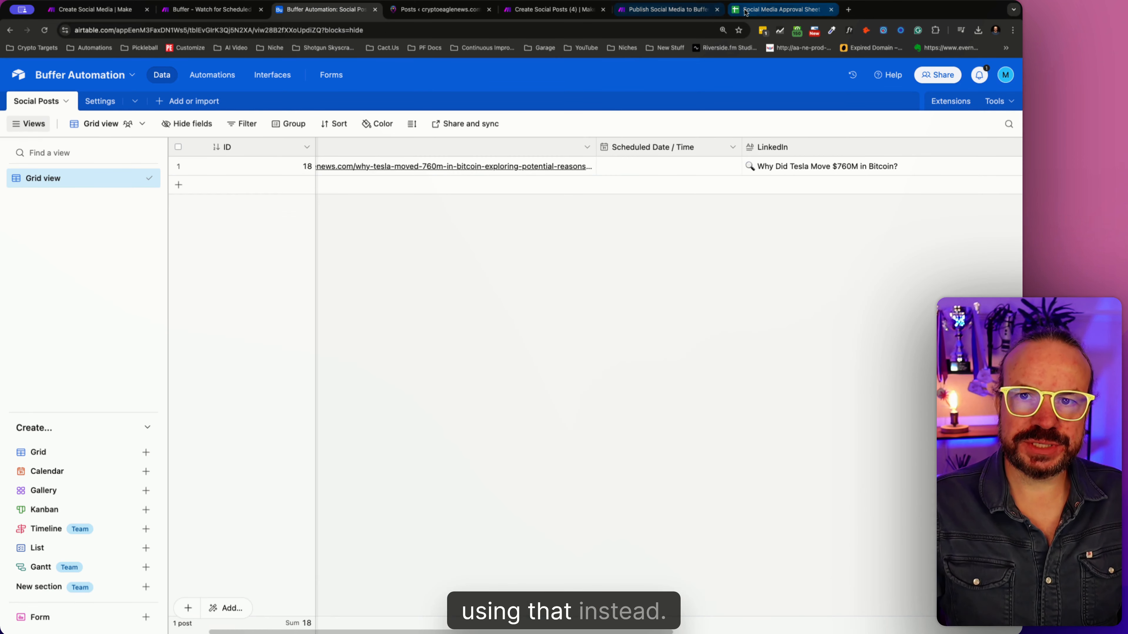
{"action": "left_click", "coordinate": [780, 9]}
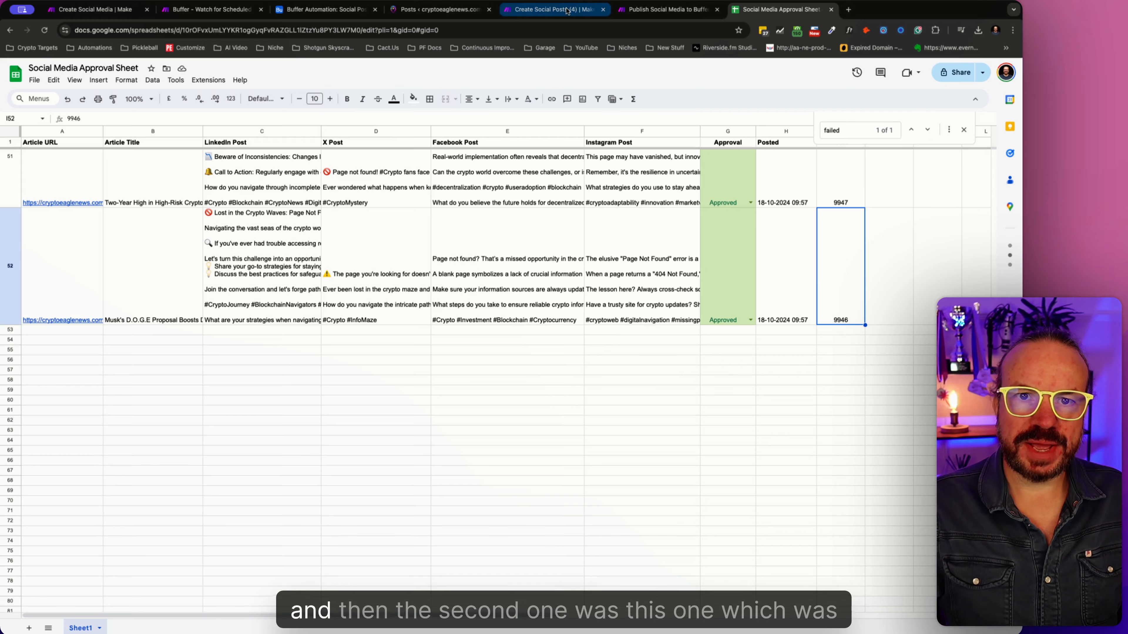
{"action": "left_click", "coordinate": [636, 9]}
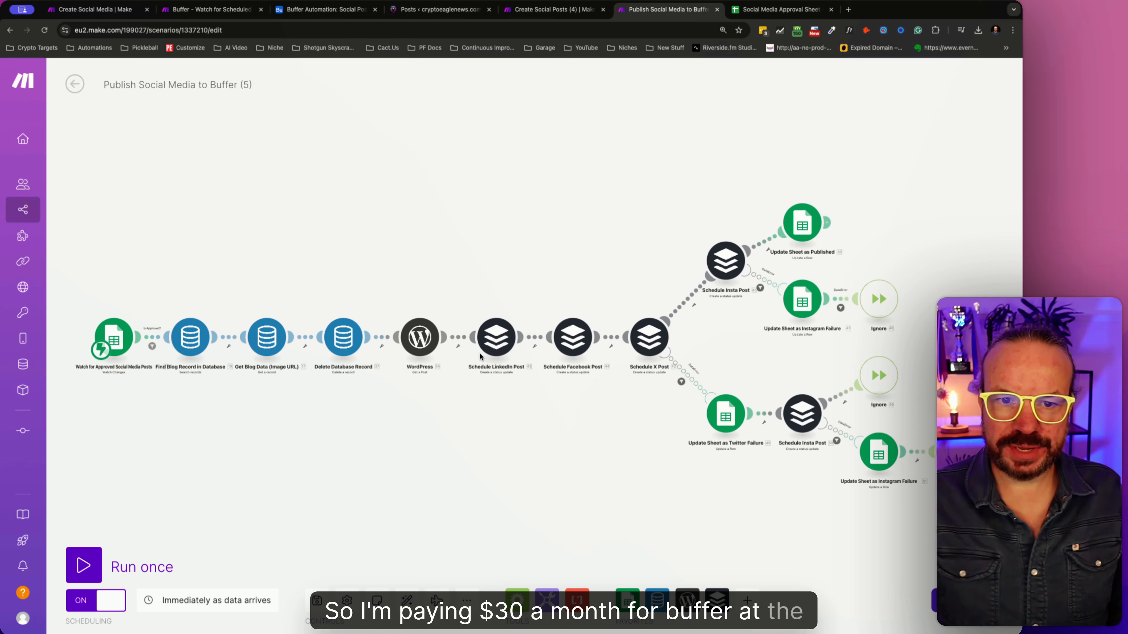
{"action": "left_click", "coordinate": [558, 11]}
{"action": "left_click", "coordinate": [440, 10]}
{"action": "left_click", "coordinate": [555, 9]}
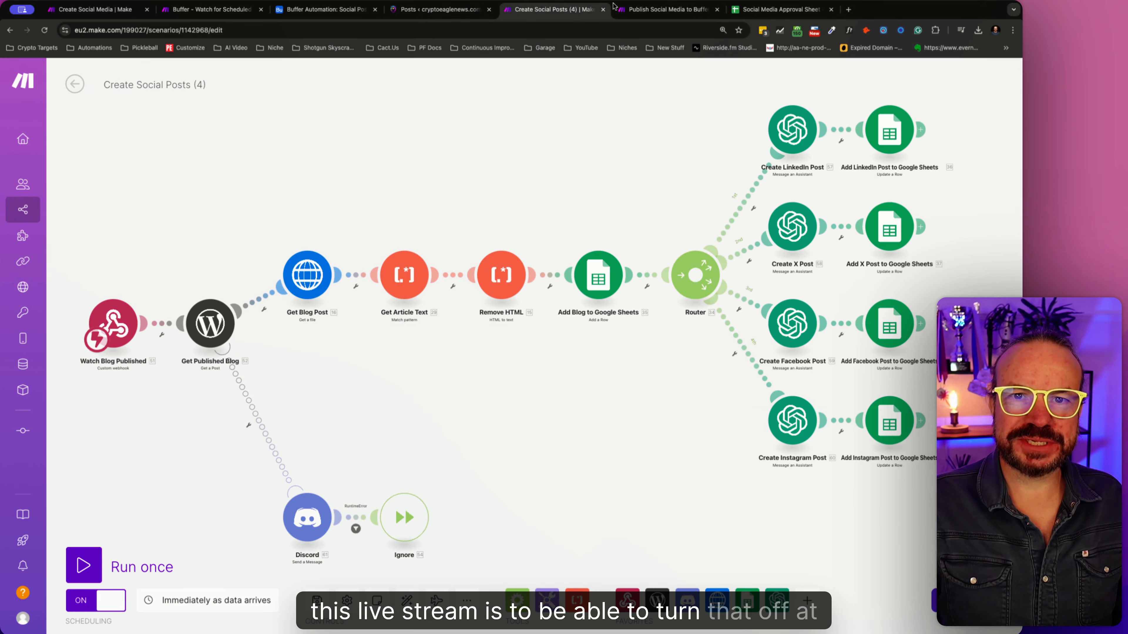
{"action": "left_click", "coordinate": [617, 7]}
{"action": "left_click", "coordinate": [595, 9]}
{"action": "left_click", "coordinate": [617, 9]}
{"action": "left_click", "coordinate": [580, 12]}
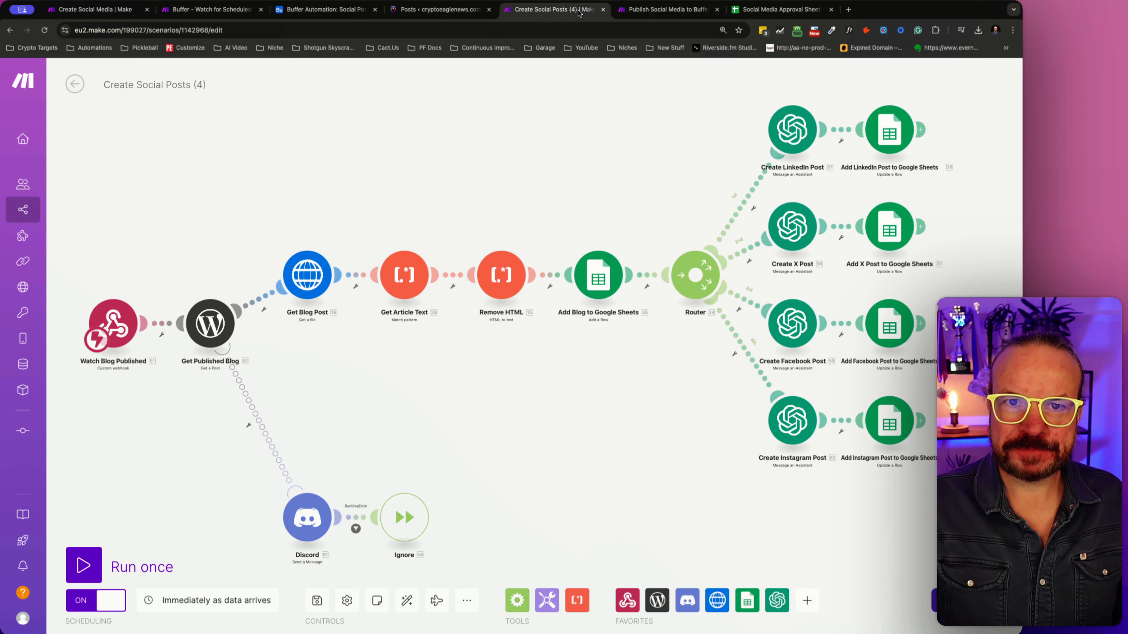
- Close the Create Social Posts (4) scenario, the Publish Social Media to Buffer (5) scenario and the Social Media Approval Sheet
{"action": "left_click", "coordinate": [492, 12]}
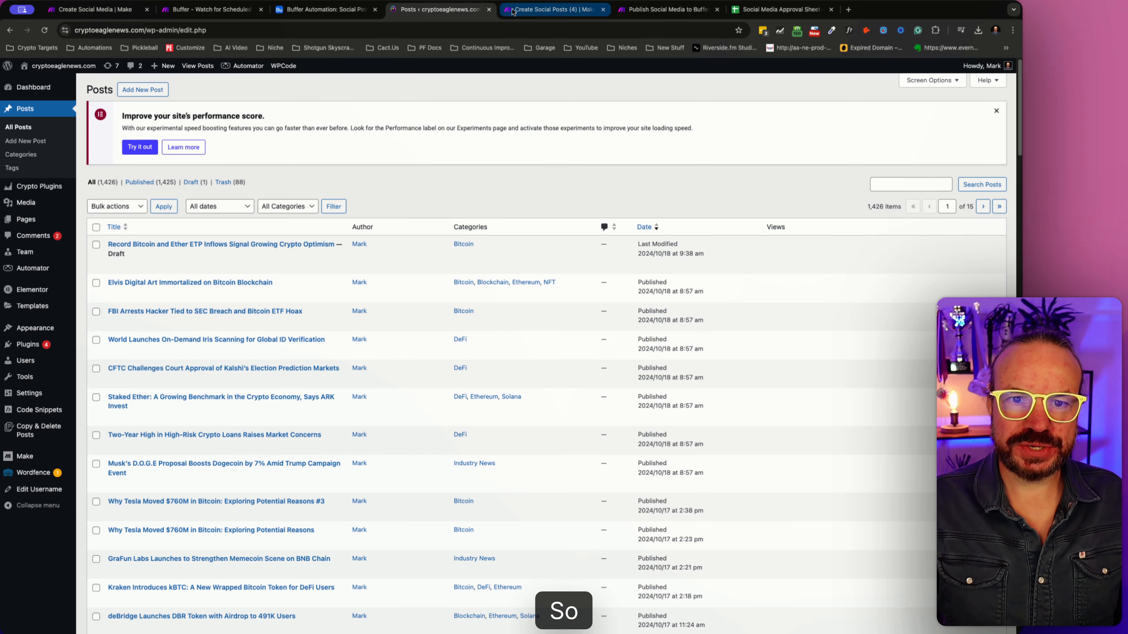
{"action": "left_click", "coordinate": [583, 11]}
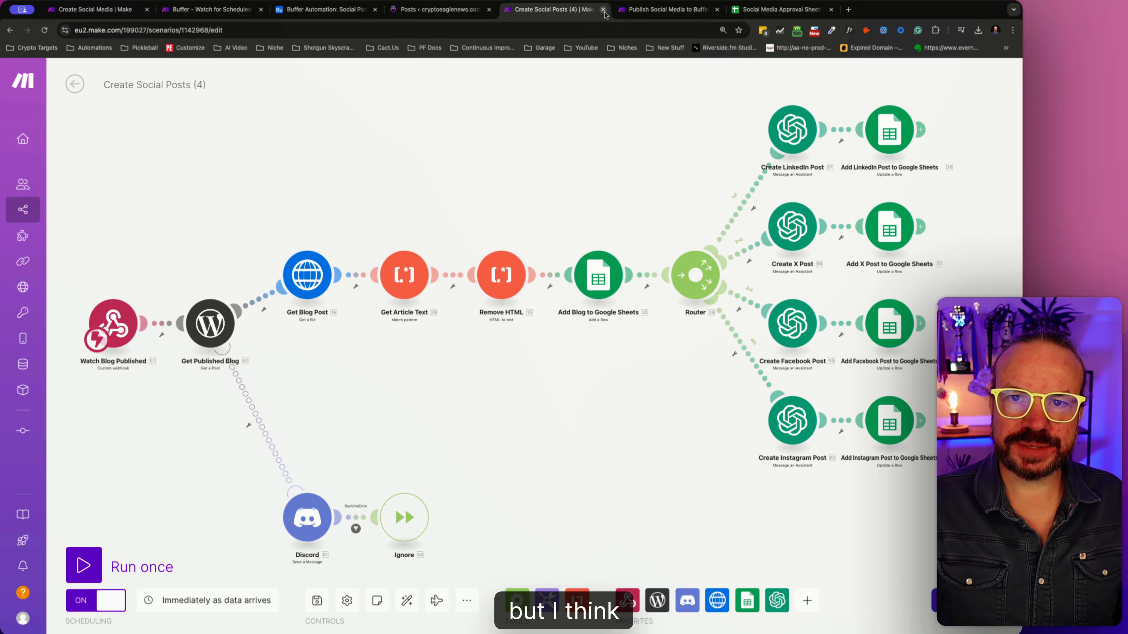
{"action": "left_click", "coordinate": [603, 10]}
{"action": "left_click", "coordinate": [604, 9]}
{"action": "left_click", "coordinate": [603, 10]}
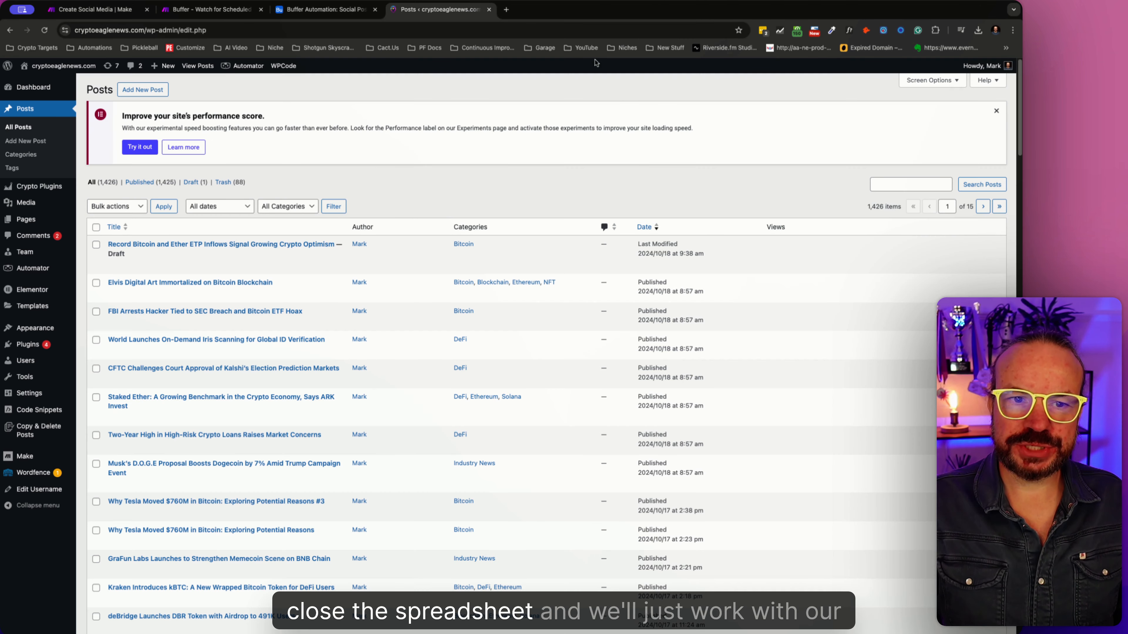
- In the Create Social Media scenario, move the OpenAI module away from the Tools variable module and unlink the two
{"action": "left_click", "coordinate": [241, 17]}
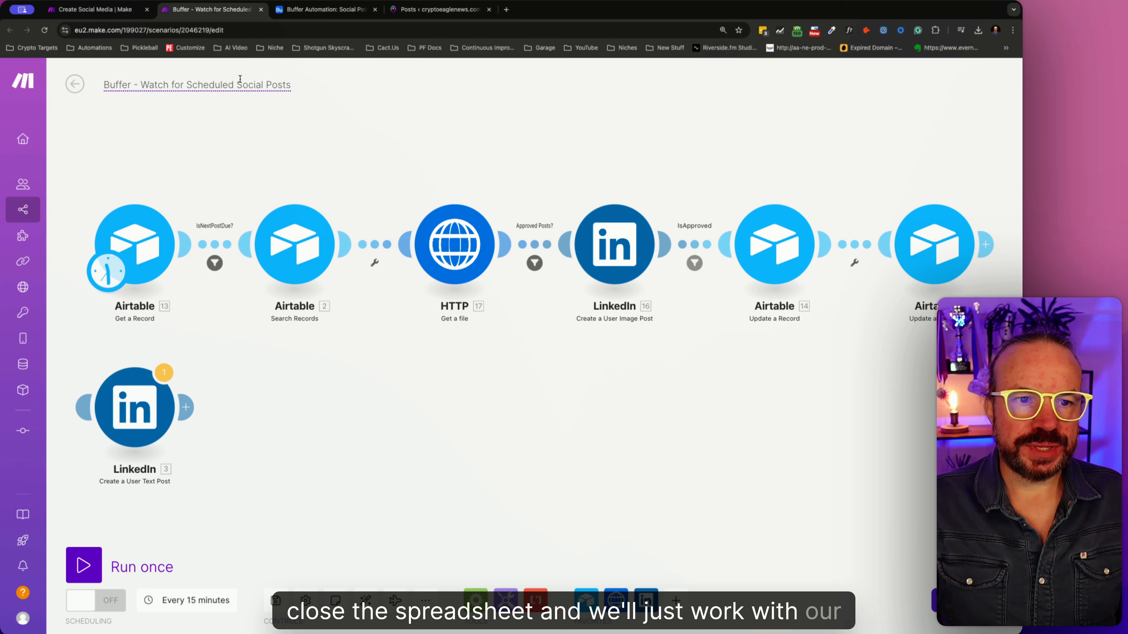
{"action": "left_click", "coordinate": [96, 9]}
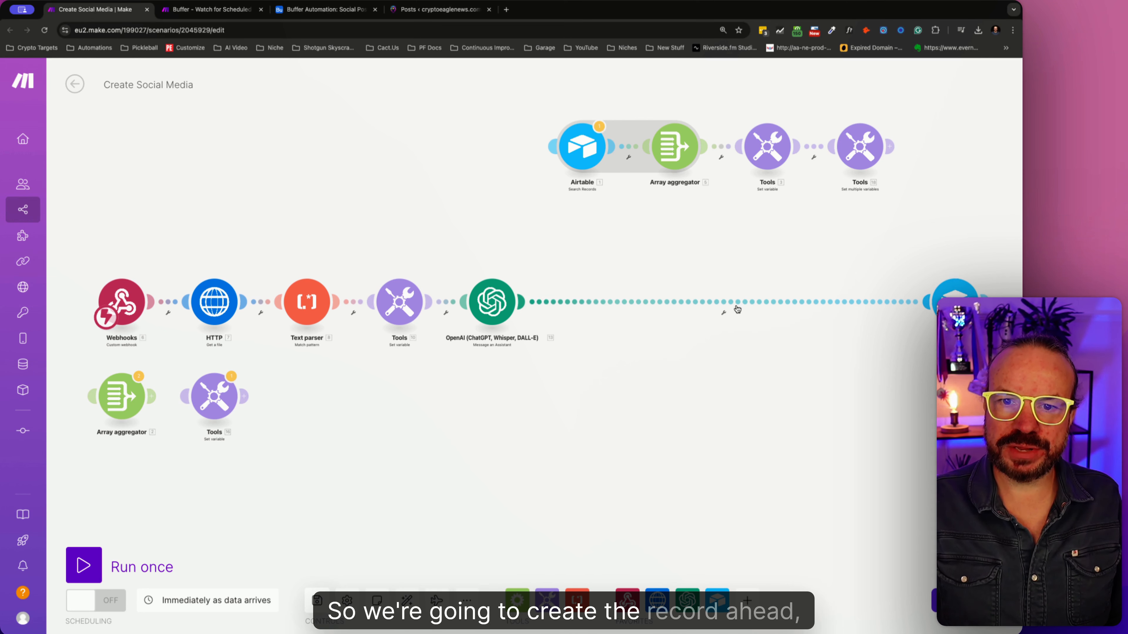
{"action": "left_click_drag", "start_coordinate": [457, 302], "coordinate": [652, 302]}
{"action": "left_click", "coordinate": [544, 304]}
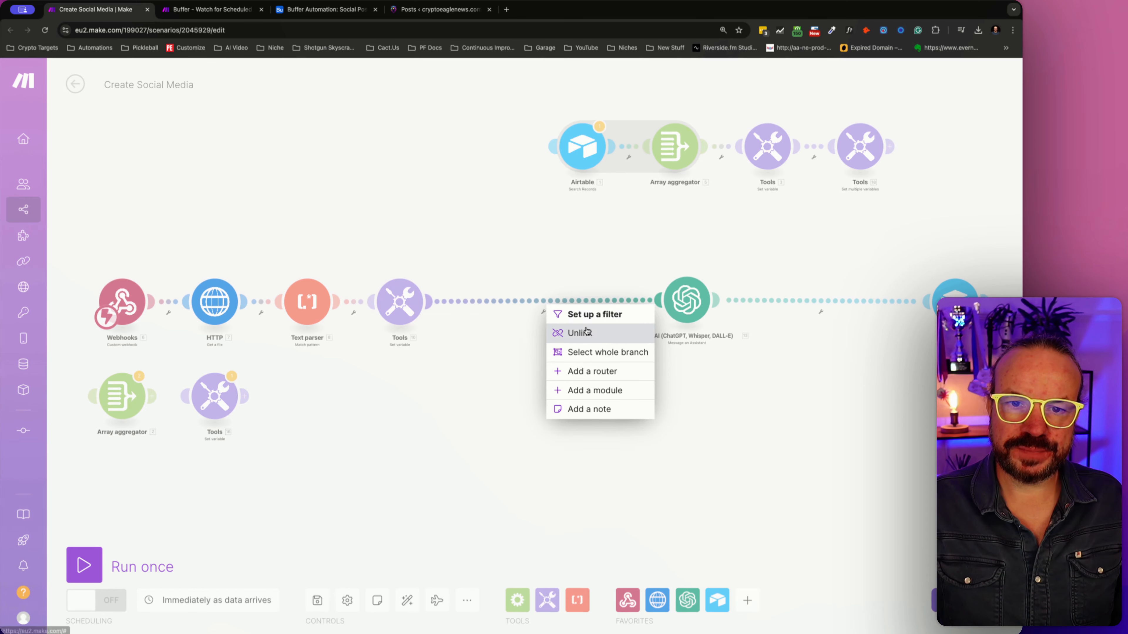
{"action": "left_click", "coordinate": [579, 333]}
- Unlink the Airtable Create a Record module from OpenAI and connect it directly after the Tools variable module
{"action": "left_click", "coordinate": [840, 302]}
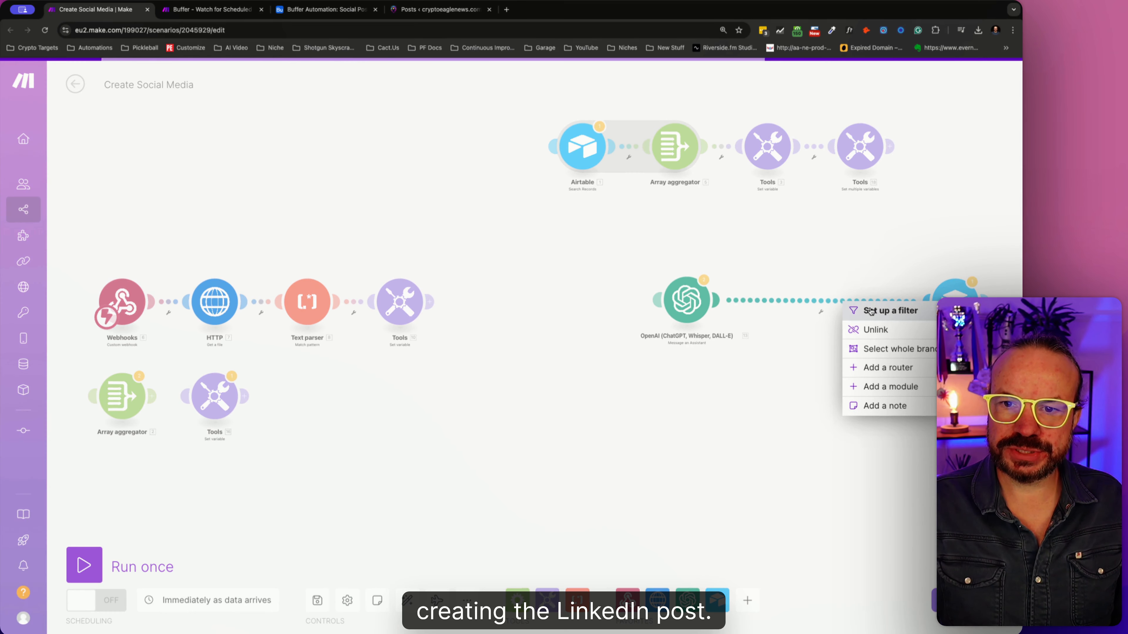
{"action": "left_click", "coordinate": [870, 329]}
{"action": "left_click_drag", "start_coordinate": [945, 300], "coordinate": [504, 300]}
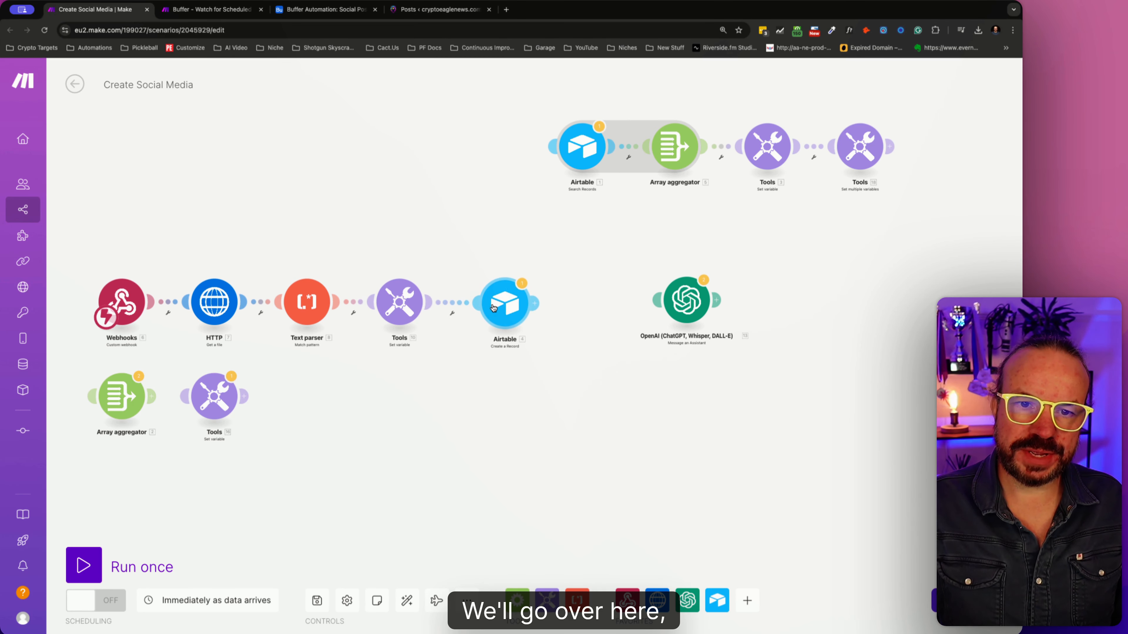
- Clear the LinkedIn field mapping in the Airtable Create a Record module's settings
{"action": "left_click", "coordinate": [505, 298]}
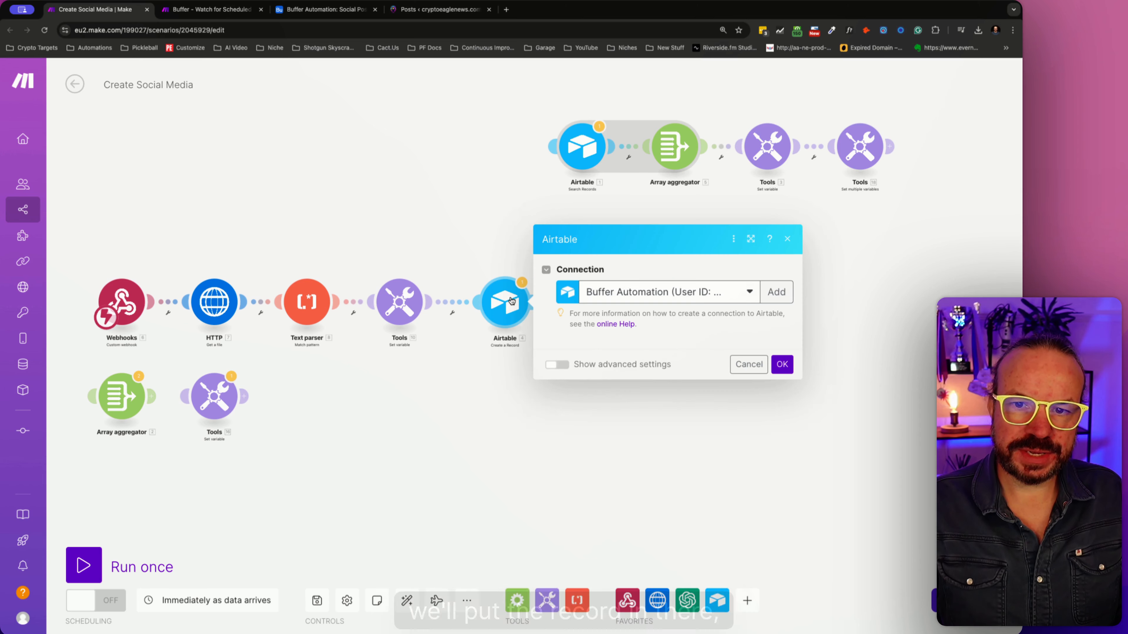
{"action": "left_click", "coordinate": [693, 464]}
{"action": "key", "text": "BackSpace"}
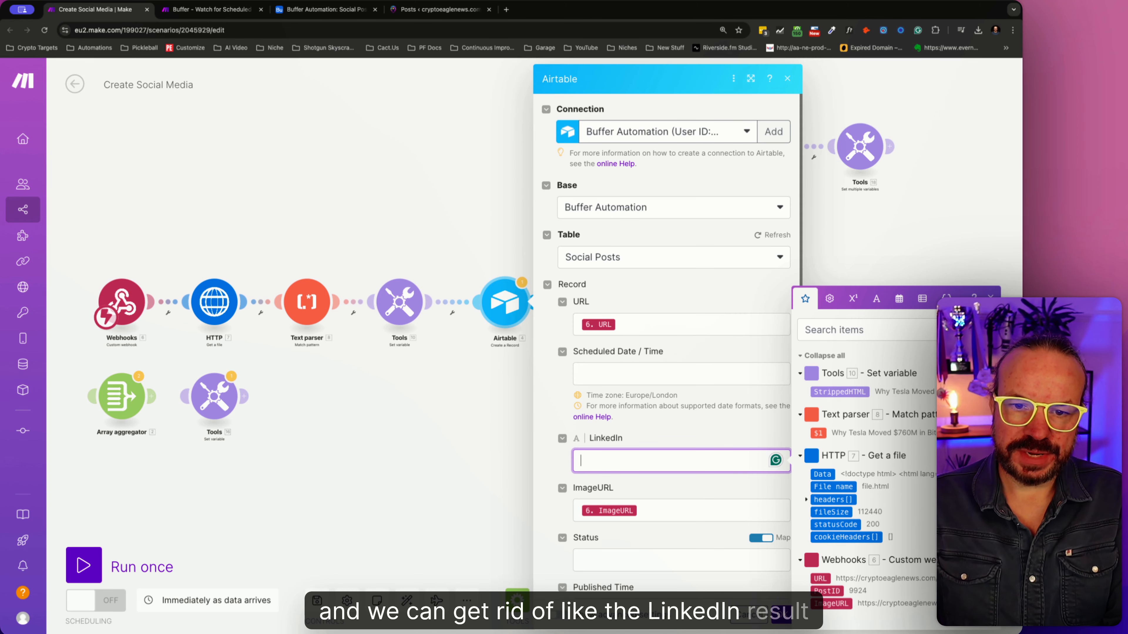
- Close the Airtable Create a Record settings, add a Flow Control Router and connect it after that Airtable module
{"action": "left_click", "coordinate": [463, 434]}
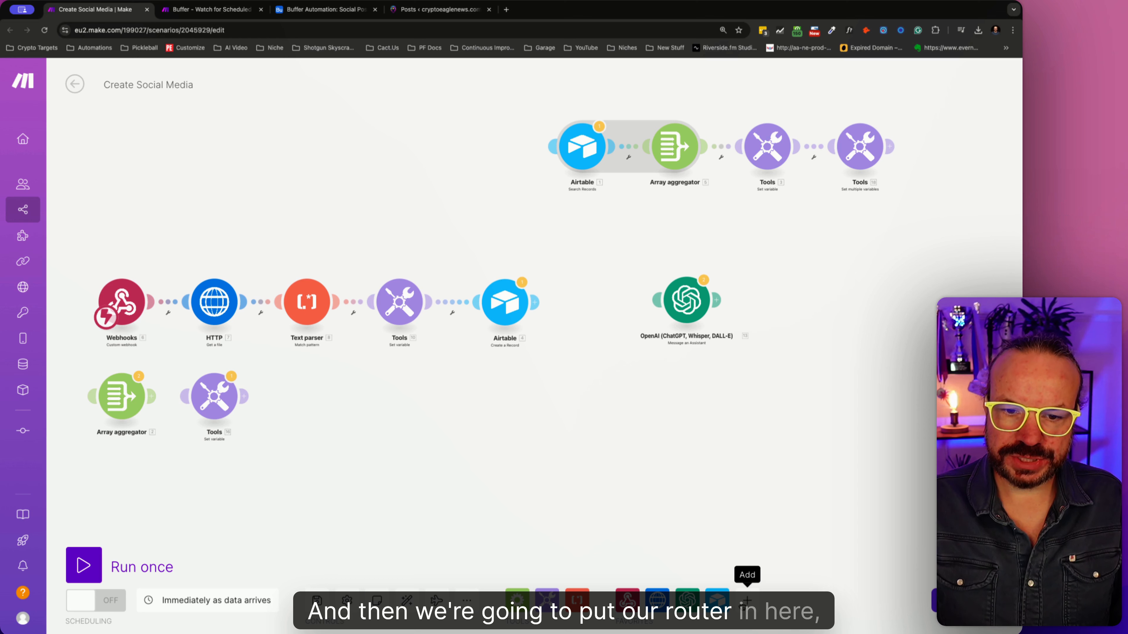
{"action": "left_click", "coordinate": [517, 601]}
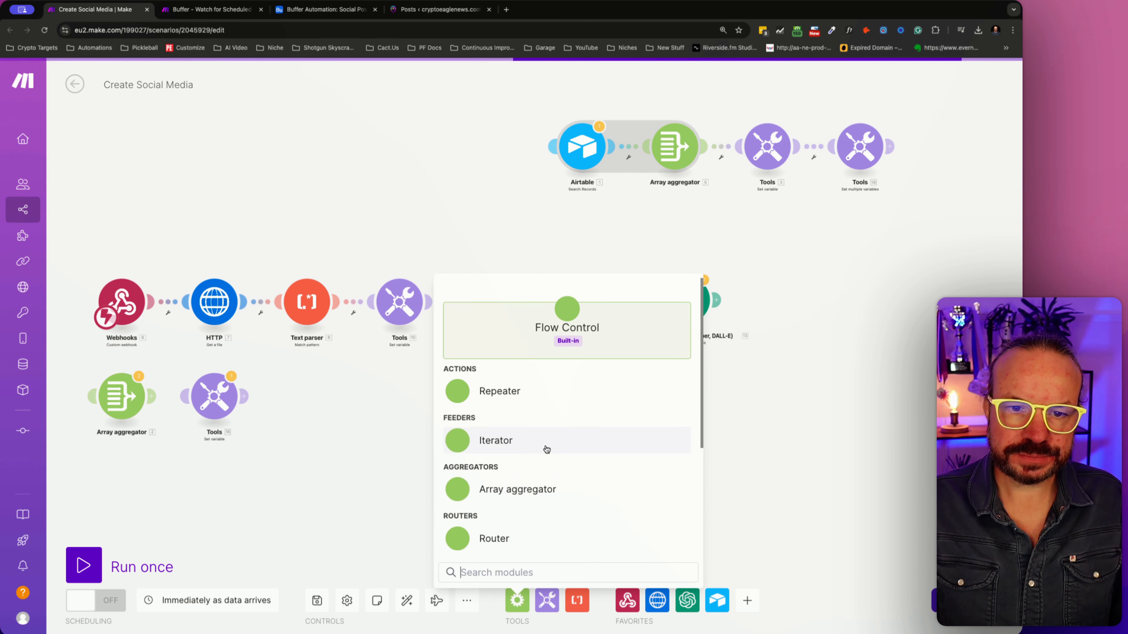
{"action": "scroll", "coordinate": [524, 466], "scroll_direction": "down", "scroll_amount": 2}
{"action": "left_click", "coordinate": [516, 499]}
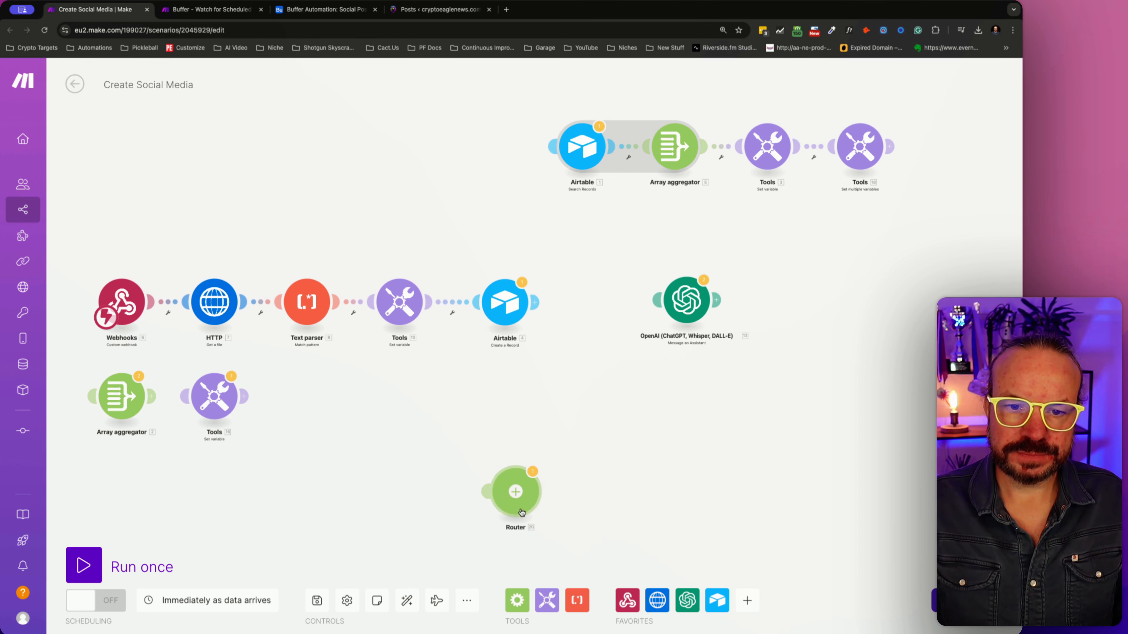
{"action": "left_click_drag", "start_coordinate": [522, 512], "coordinate": [590, 302]}
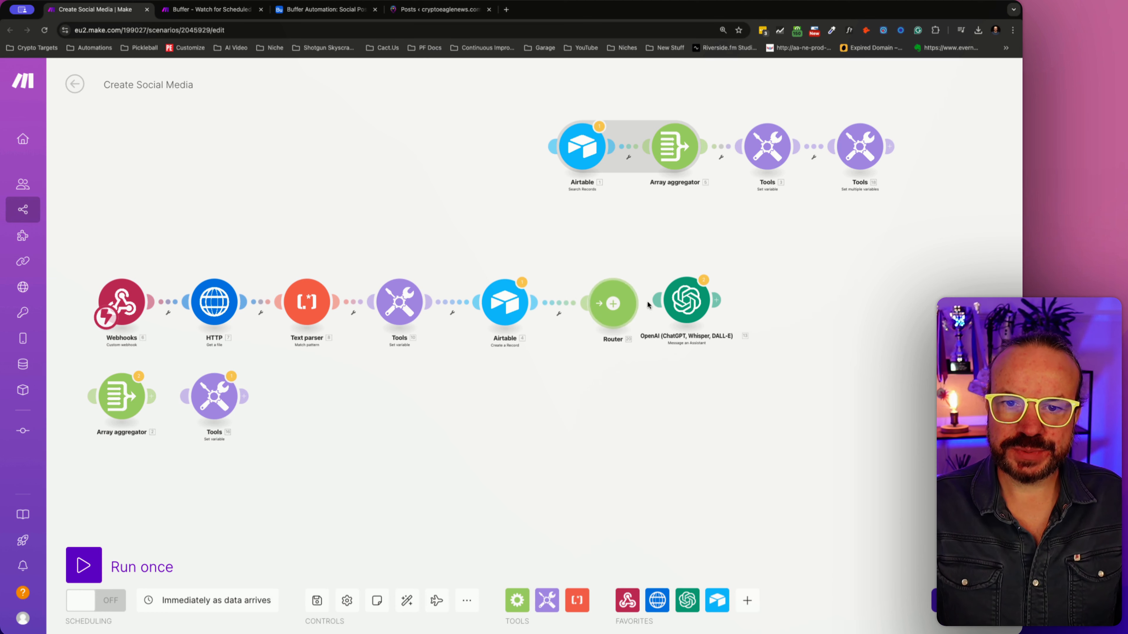
- Connect the OpenAI module to the router's output and add a second, empty route to the router
{"action": "left_click_drag", "start_coordinate": [689, 295], "coordinate": [743, 231]}
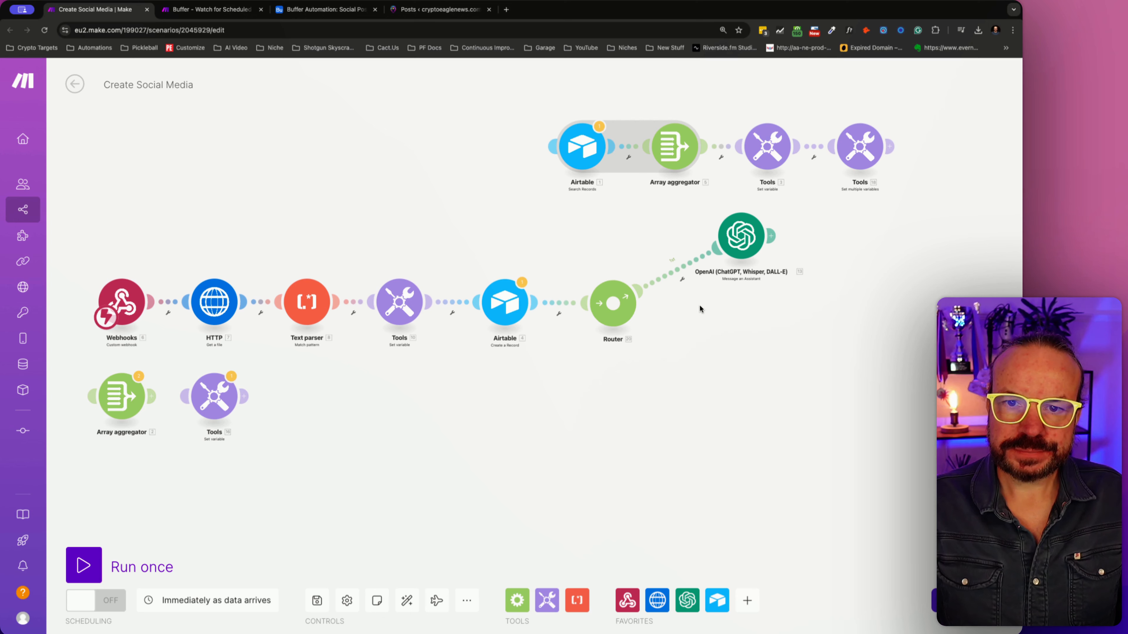
{"action": "left_click", "coordinate": [617, 306]}
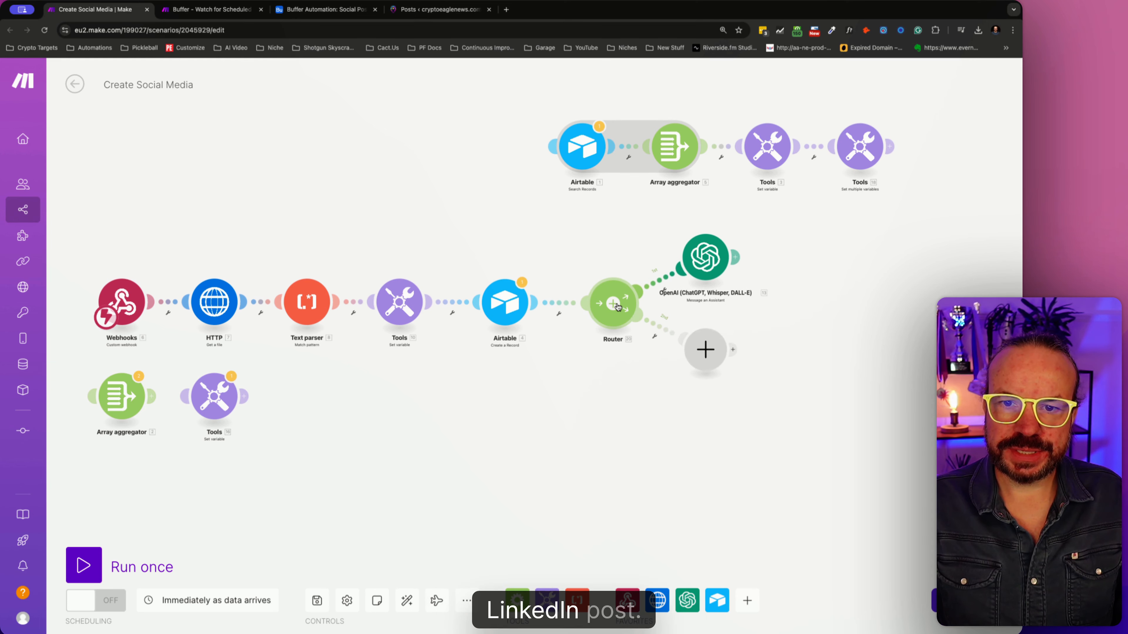
- Rename the OpenAI module on the router's first route to Create LinkedIn Post
{"action": "right_click", "coordinate": [715, 253]}
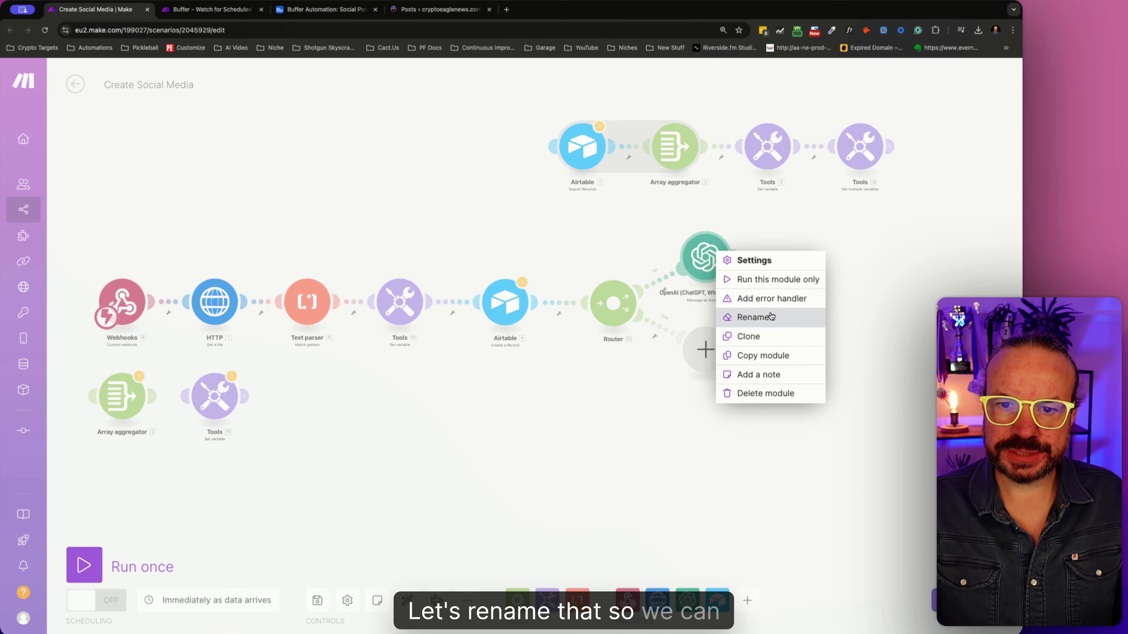
{"action": "left_click", "coordinate": [770, 316]}
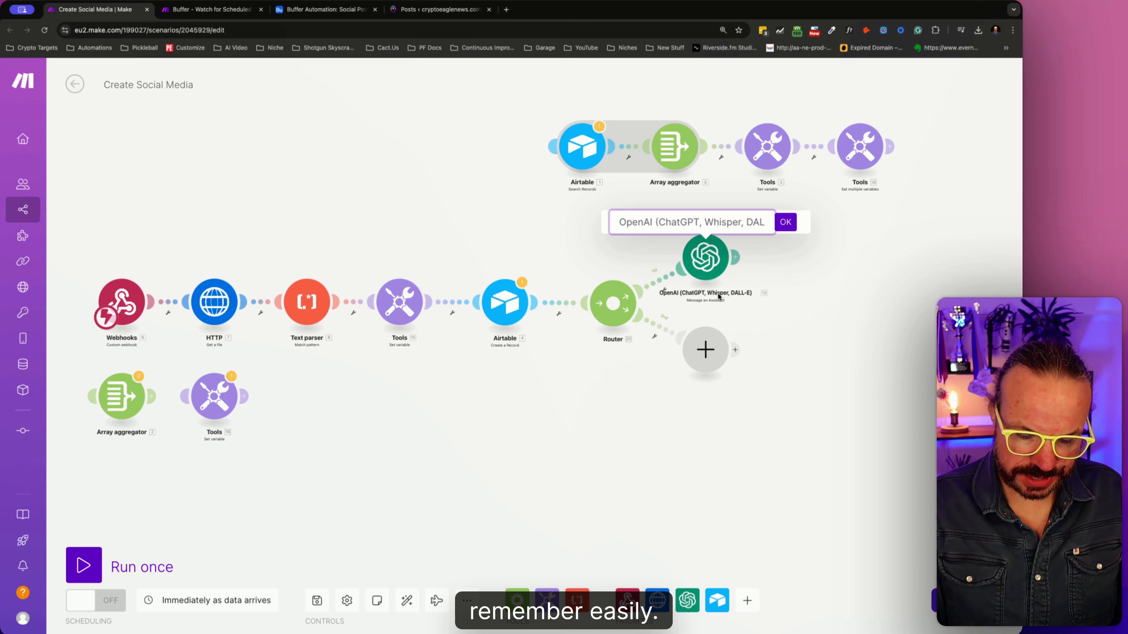
{"action": "type", "text": "Creeat"}
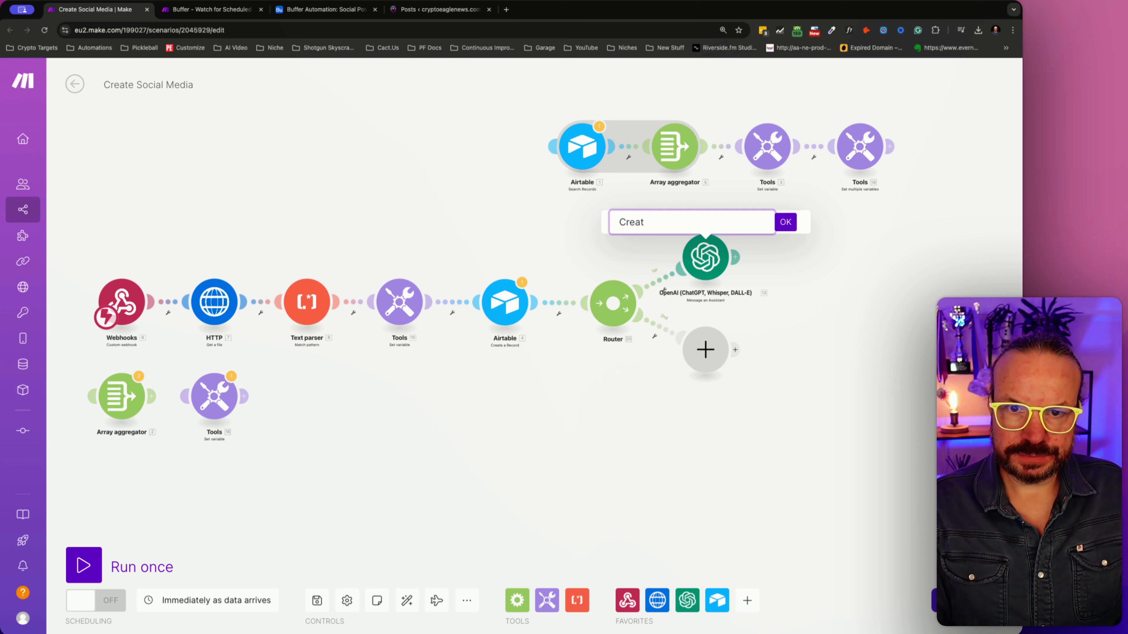
{"action": "type", "text": "Line"}
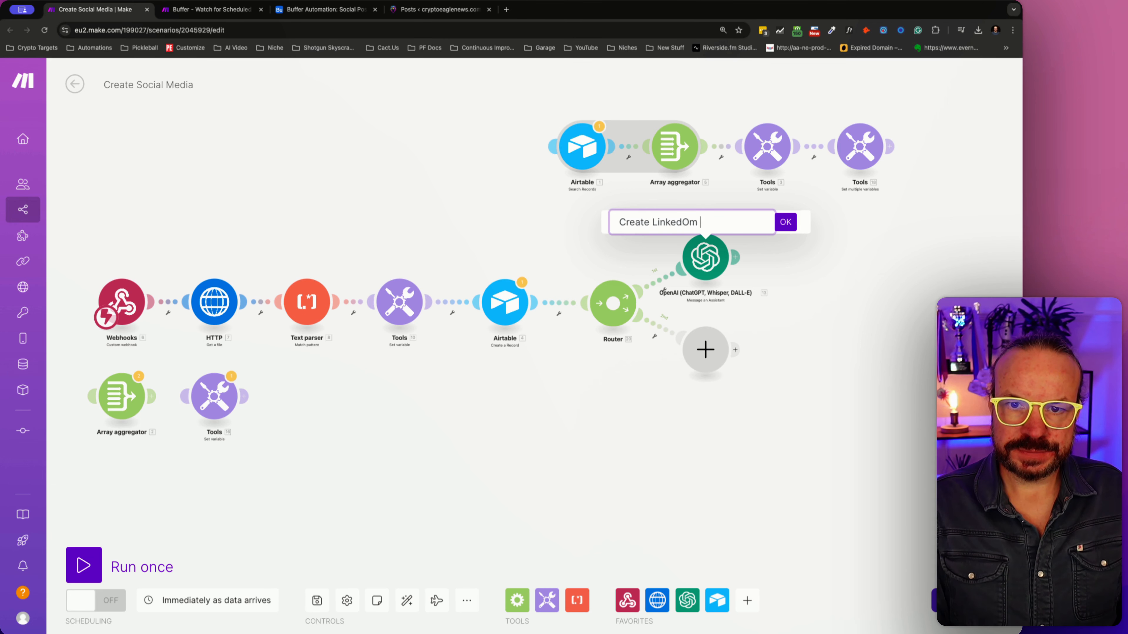
{"action": "type", "text": "edO"}
{"action": "key", "text": "BackSpace"}
{"action": "type", "text": "In"}
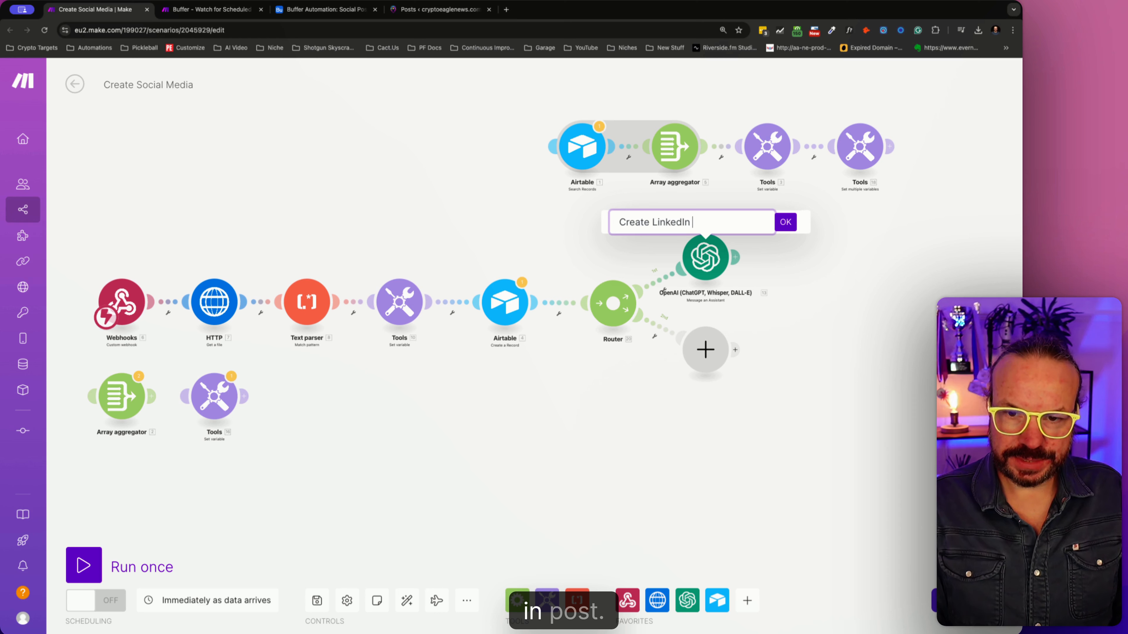
{"action": "type", "text": " Post"}
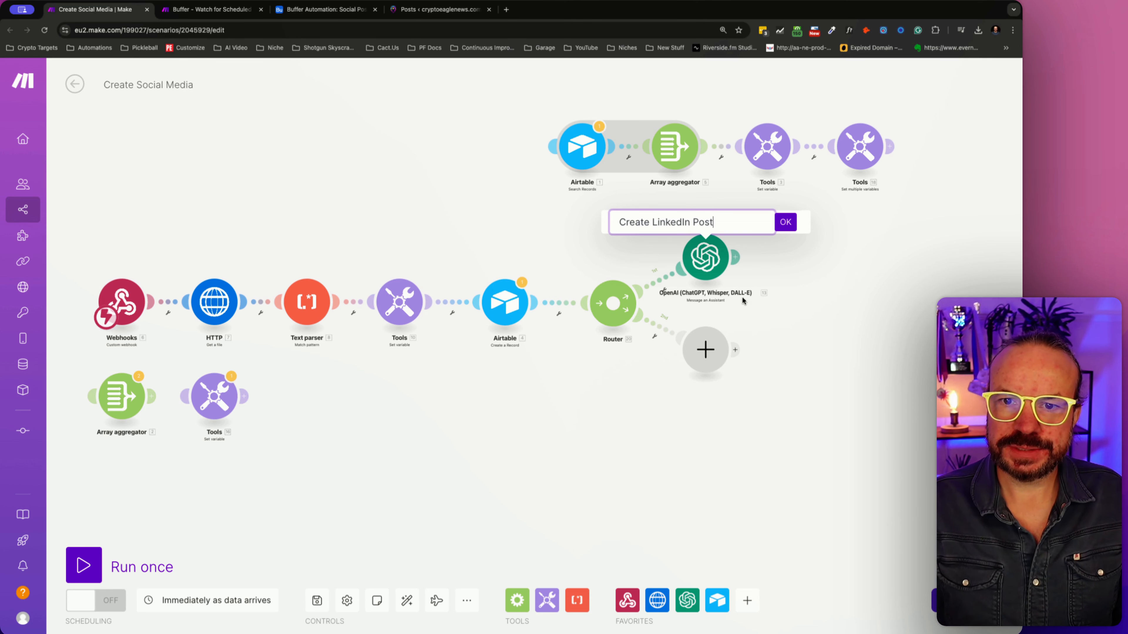
{"action": "left_click", "coordinate": [783, 219]}
{"action": "left_click", "coordinate": [1013, 30]}
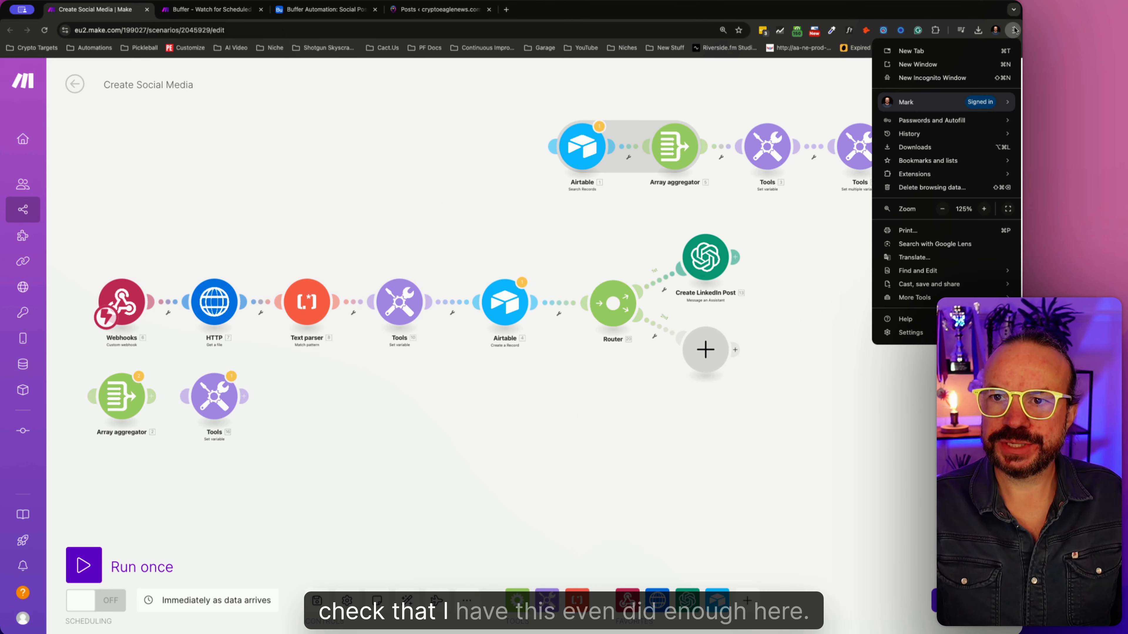
{"action": "left_click", "coordinate": [1015, 29]}
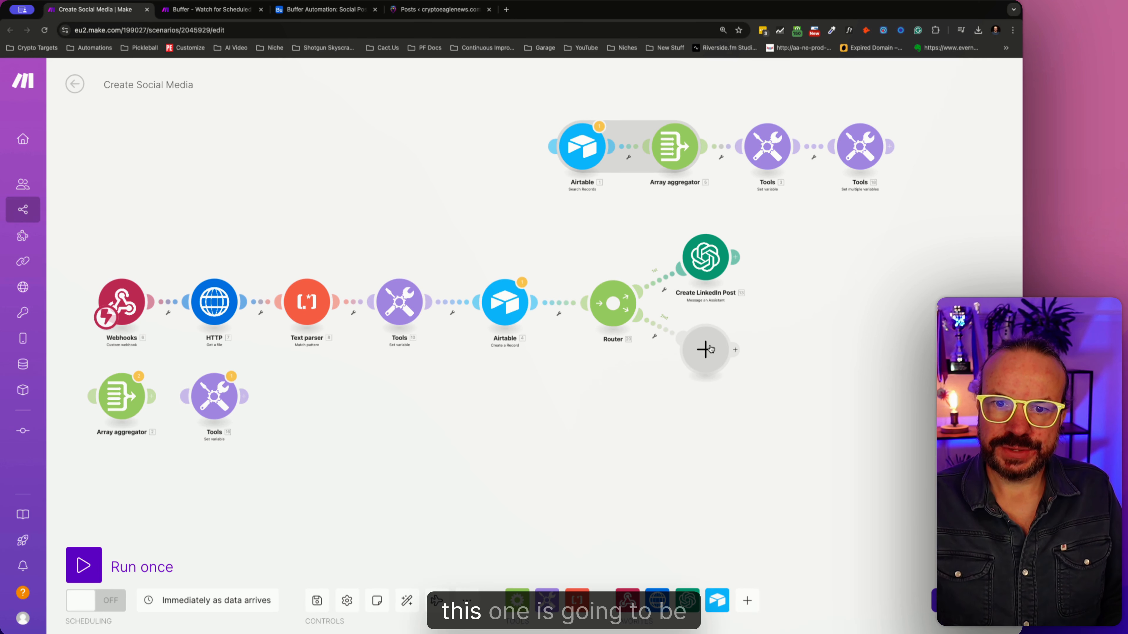
- Add an OpenAI Message an Assistant module on the empty route and select Crypto Eagle X Social Media Assistant as its assistant
{"action": "left_click", "coordinate": [707, 349]}
{"action": "left_click", "coordinate": [779, 312]}
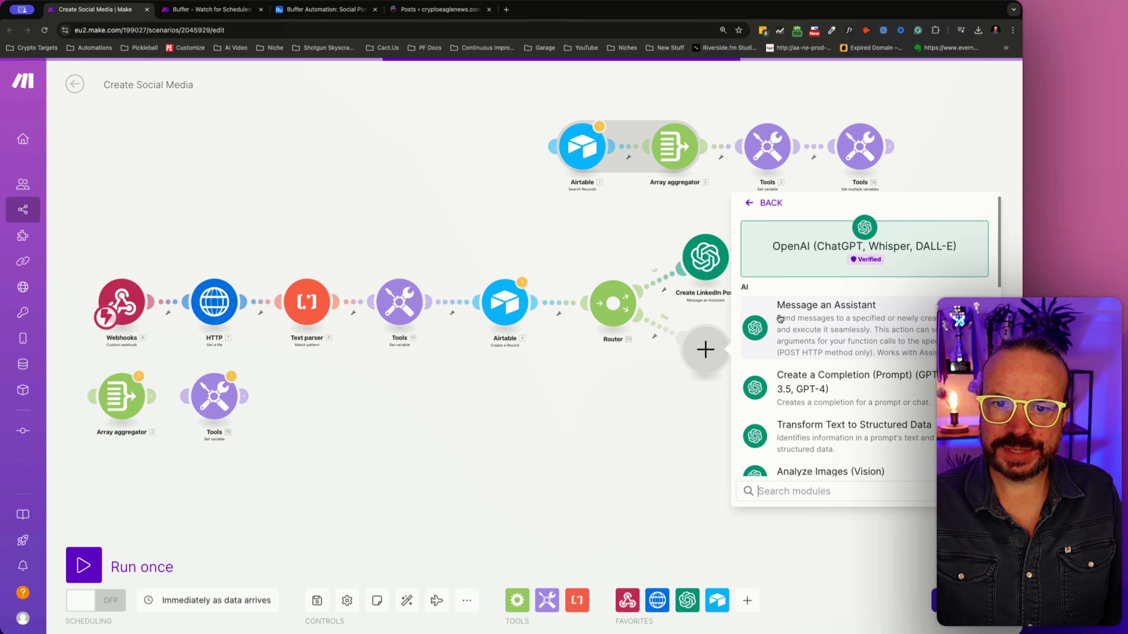
{"action": "left_click", "coordinate": [799, 314]}
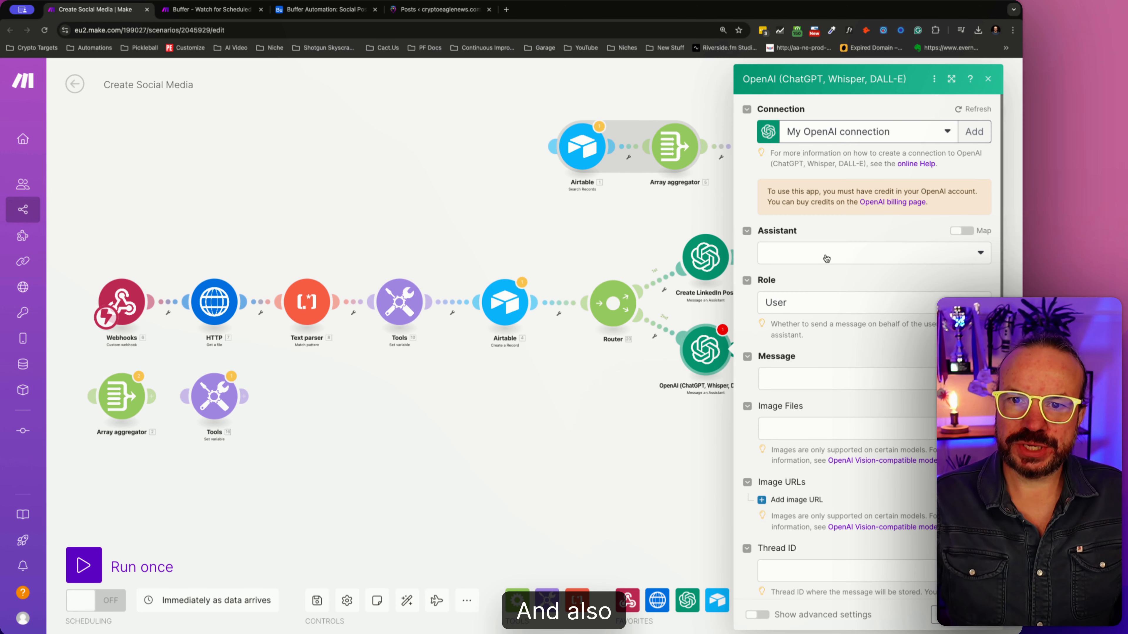
{"action": "left_click", "coordinate": [826, 259]}
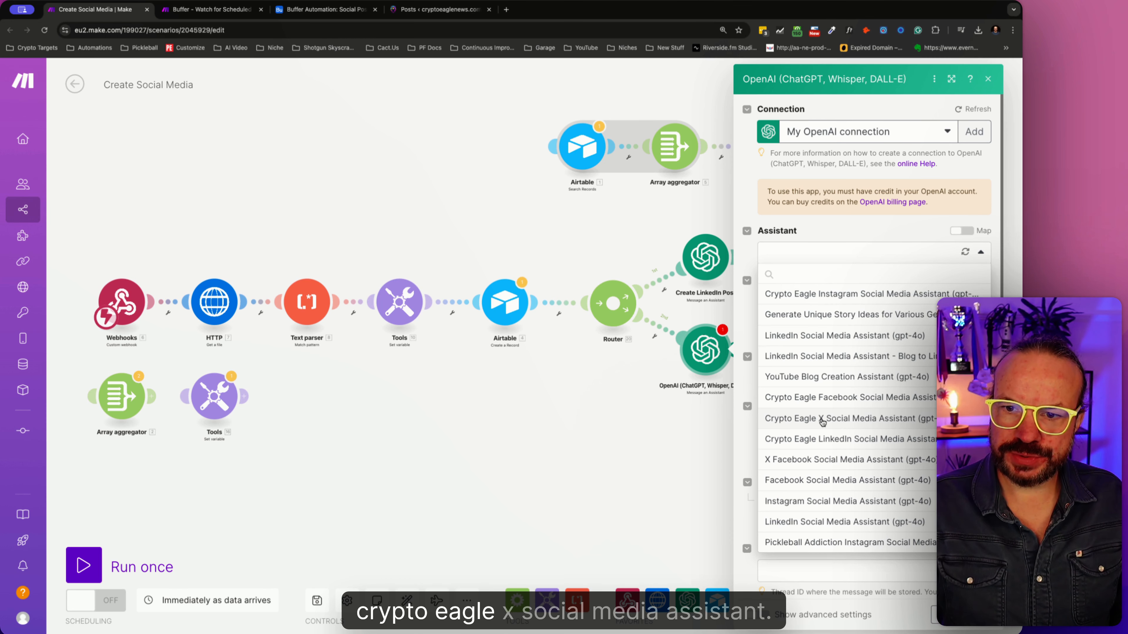
{"action": "left_click", "coordinate": [822, 422]}
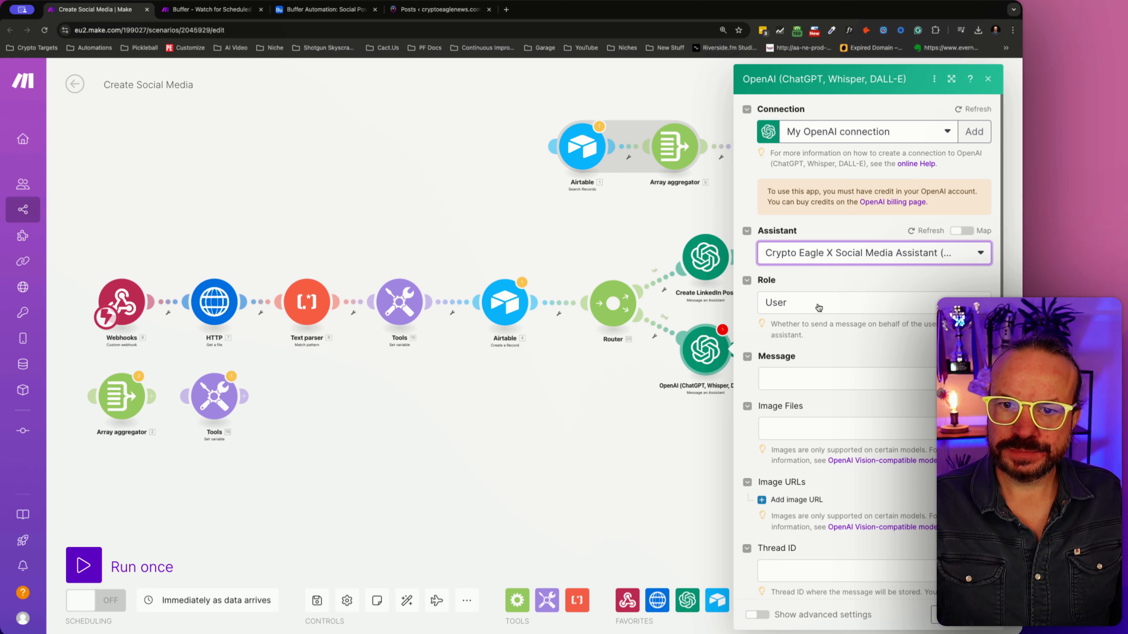
- Set the new OpenAI module's message to "Article:" followed by the StrippedHTML variable, and close its settings
{"action": "left_click", "coordinate": [800, 376]}
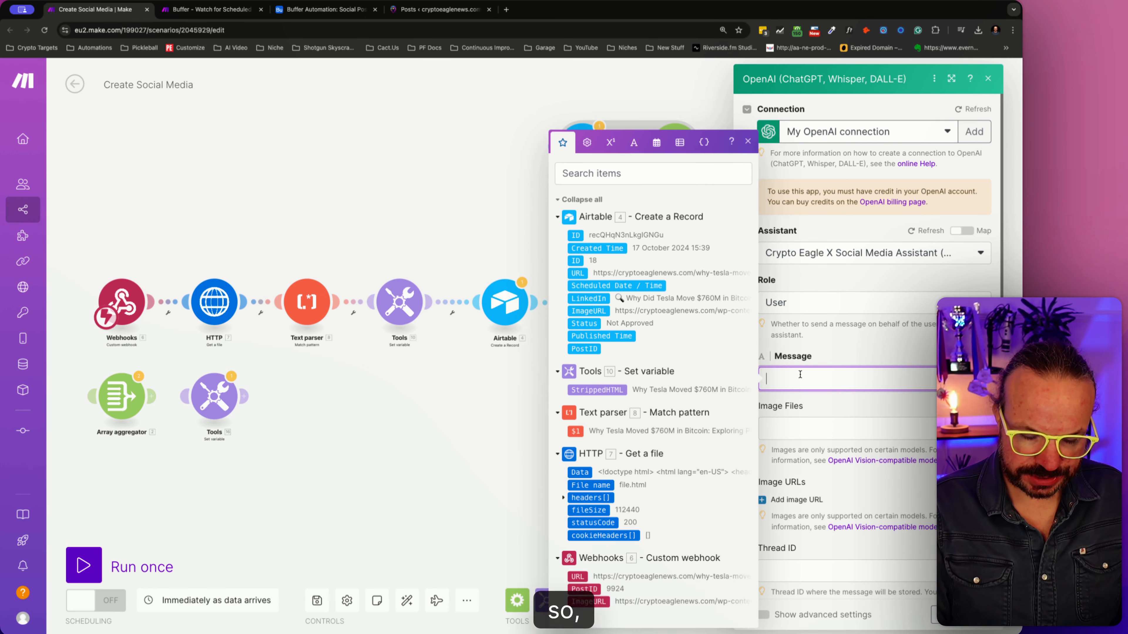
{"action": "type", "text": "Article:"}
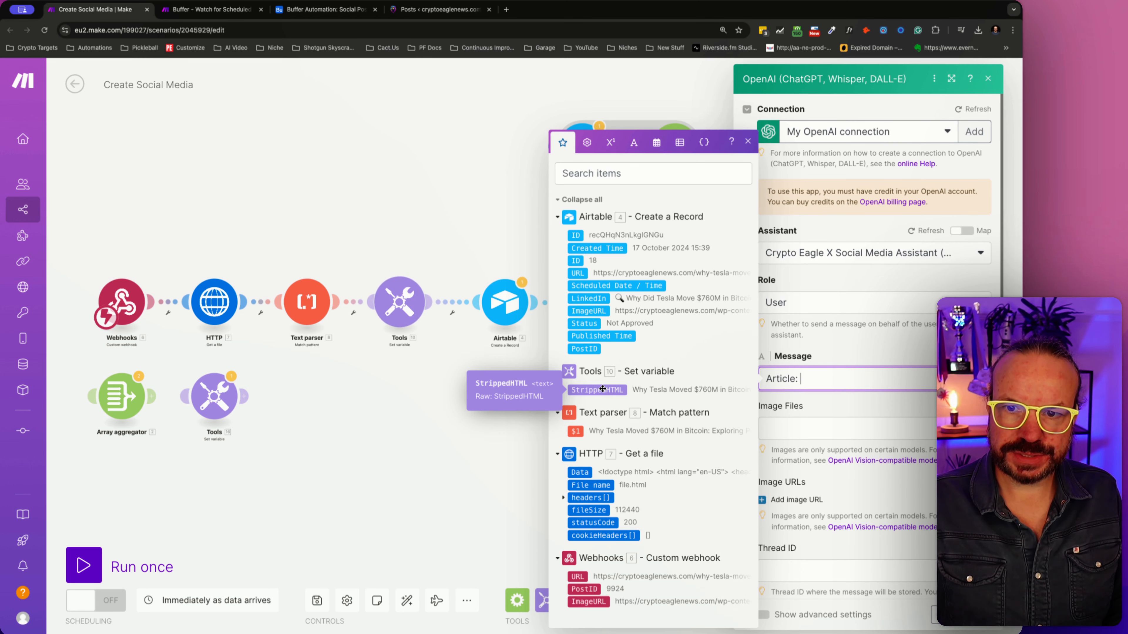
{"action": "left_click", "coordinate": [602, 389]}
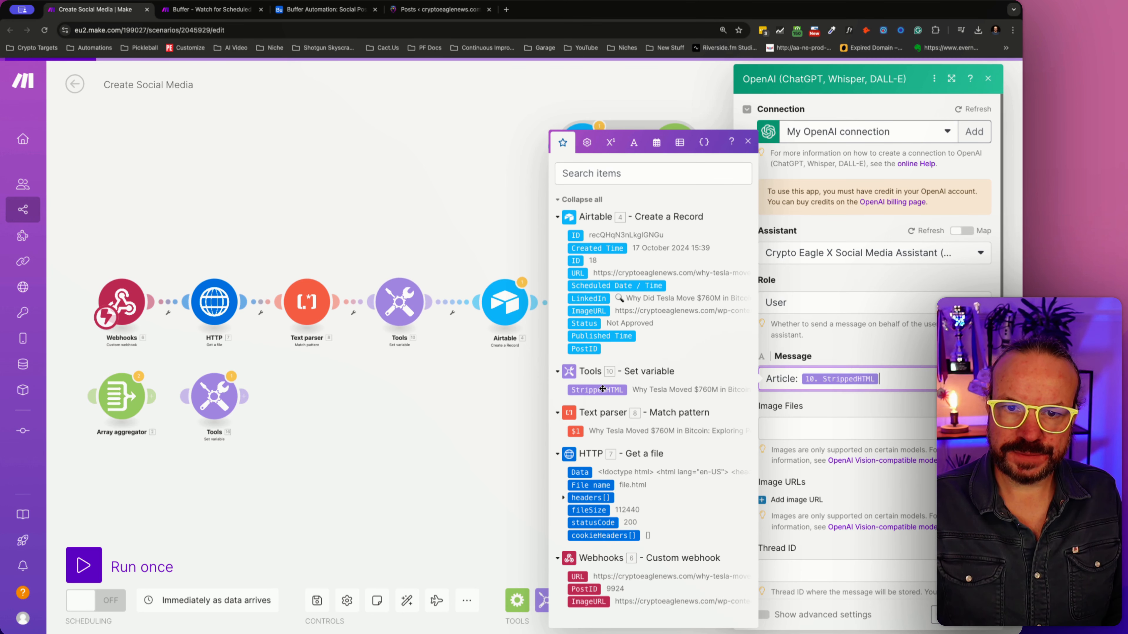
{"action": "key", "text": "Escape"}
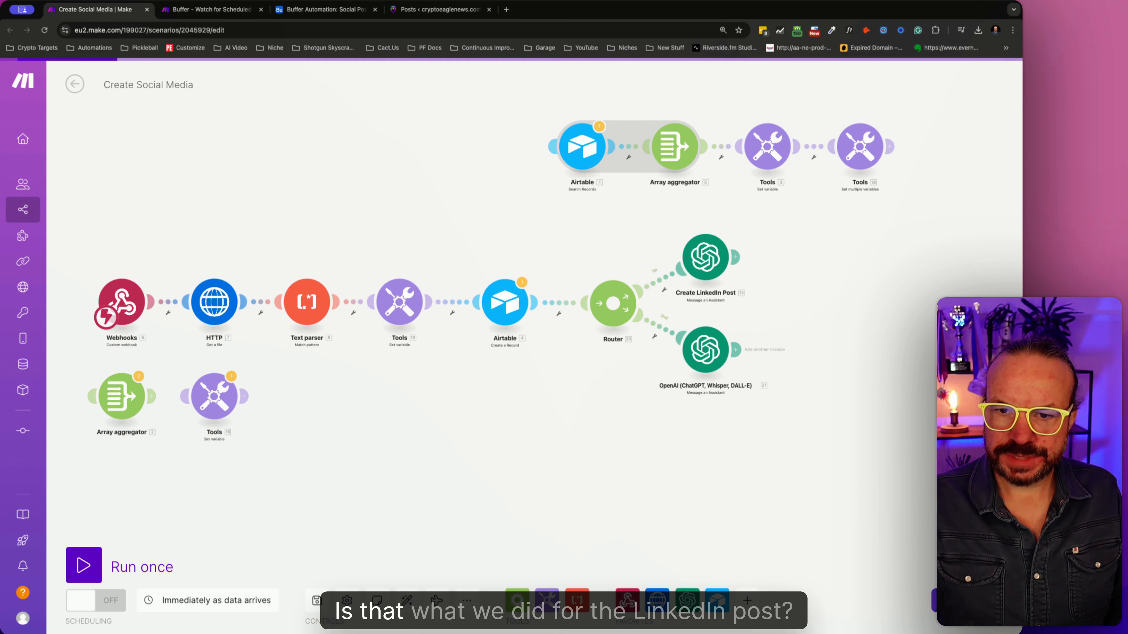
- Copy the prompt text from the message of the Create LinkedIn Post module and close its settings
{"action": "left_click", "coordinate": [711, 258]}
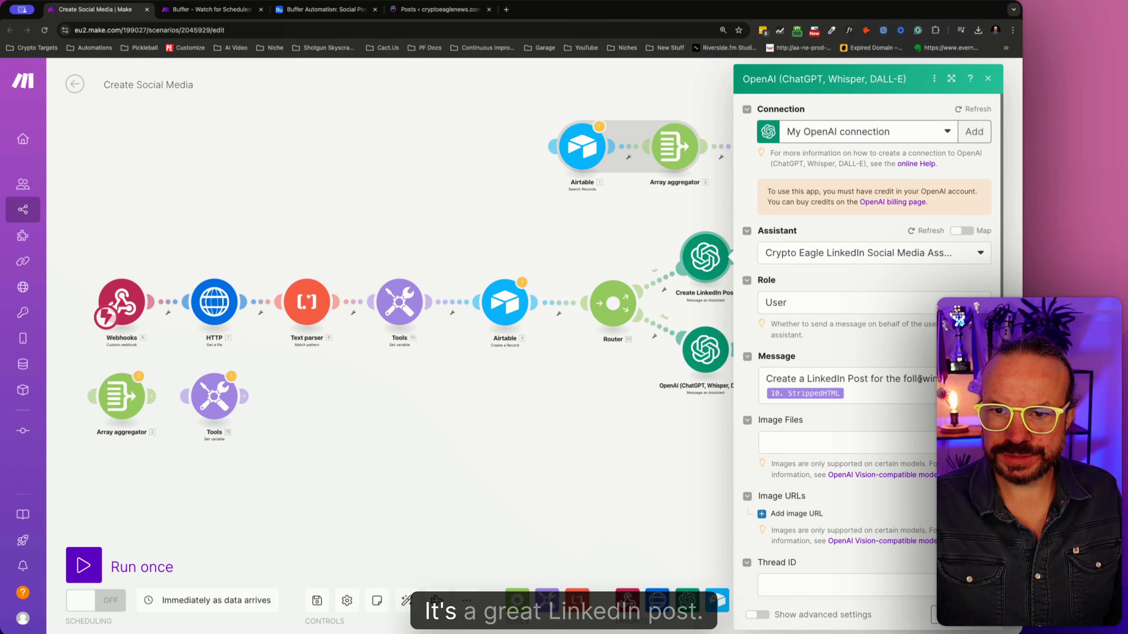
{"action": "left_click", "coordinate": [916, 378]}
{"action": "double_click", "coordinate": [916, 378]}
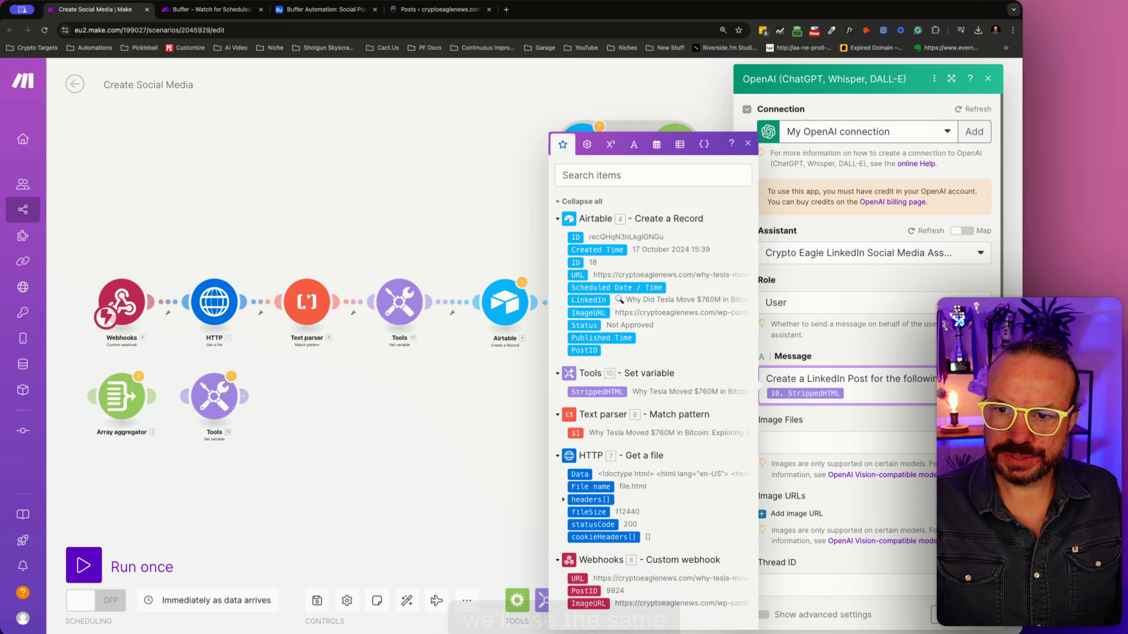
{"action": "left_click_drag", "start_coordinate": [916, 378], "coordinate": [763, 377]}
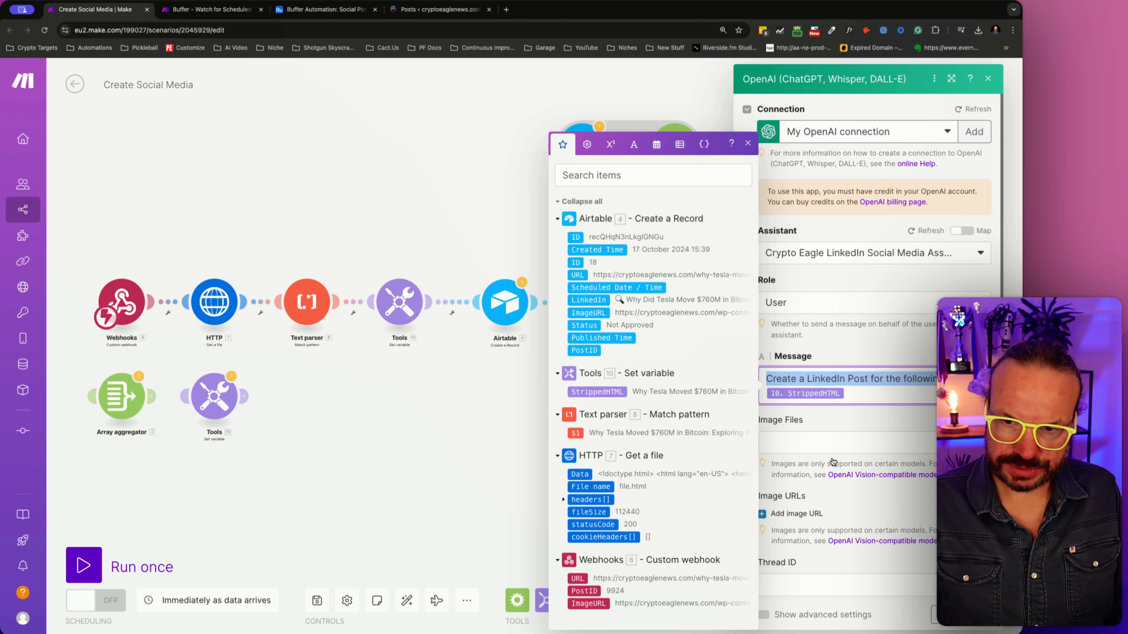
{"action": "left_click", "coordinate": [986, 619]}
- Replace the second OpenAI module's message prompt with the copied text, reworded to "Create an X/Twitter Post for the following article:", and save it
{"action": "left_click", "coordinate": [716, 341]}
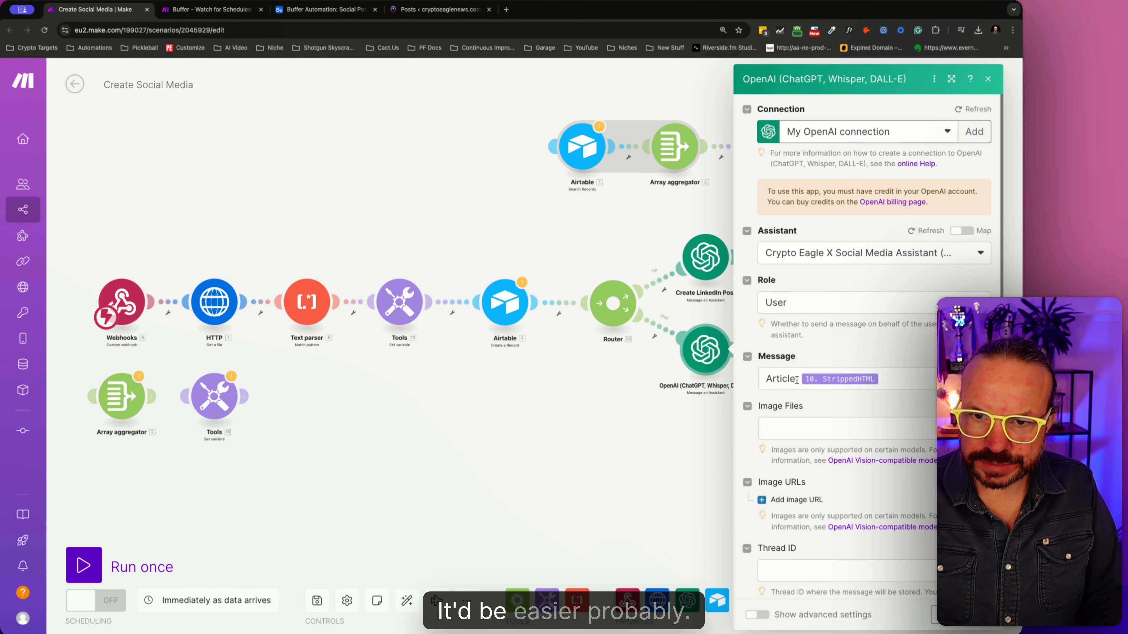
{"action": "left_click", "coordinate": [798, 380]}
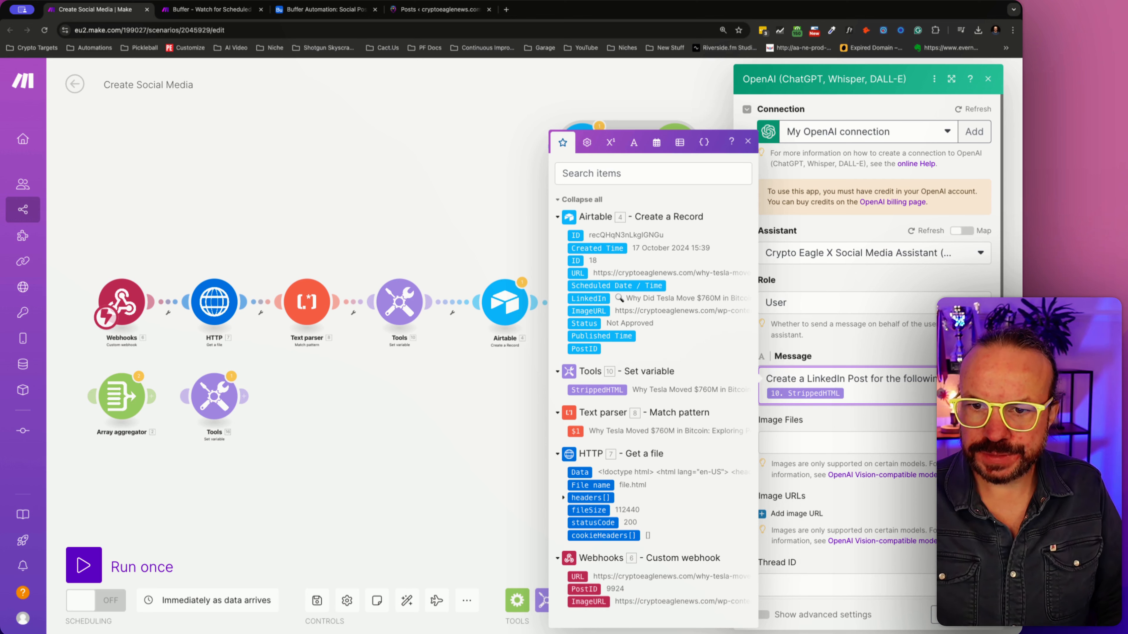
{"action": "double_click", "coordinate": [826, 379]}
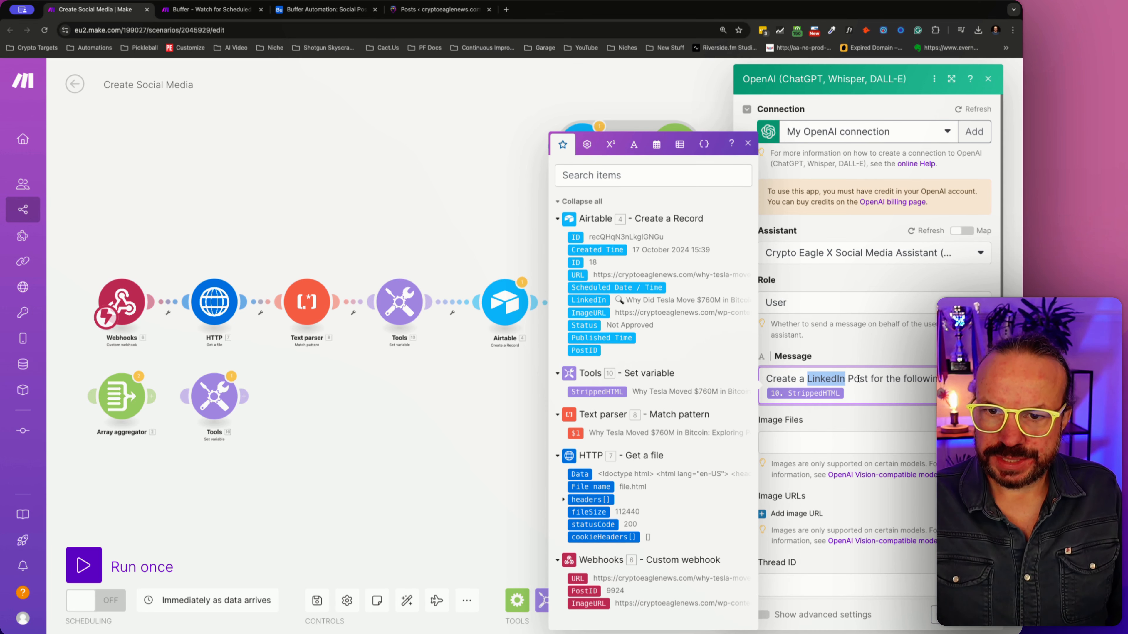
{"action": "type", "text": "X"}
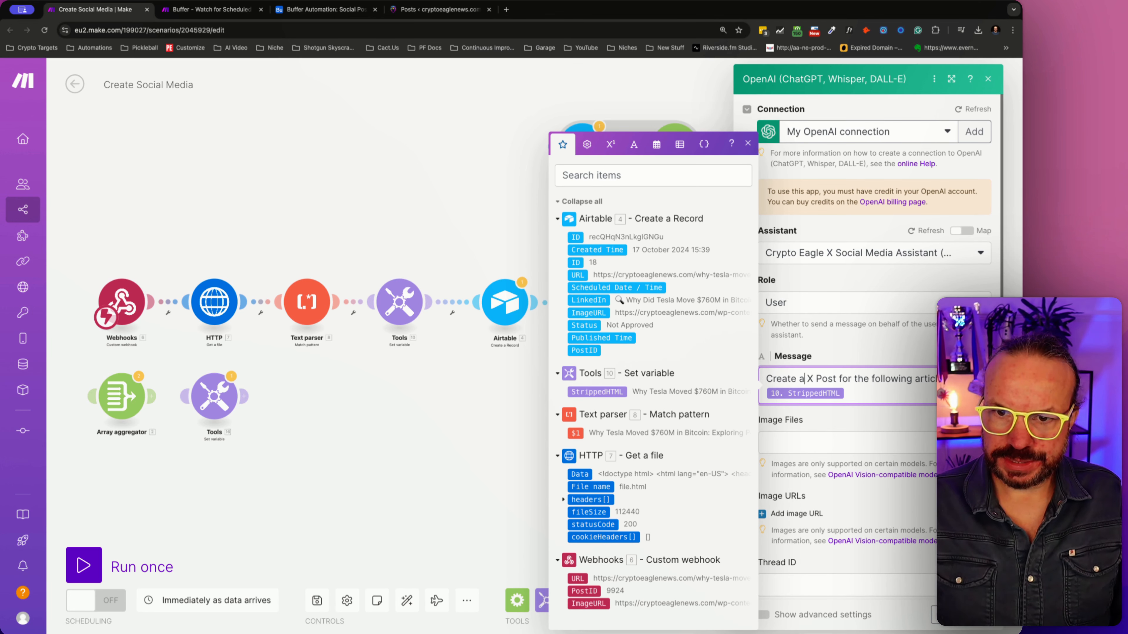
{"action": "type", "text": "n"}
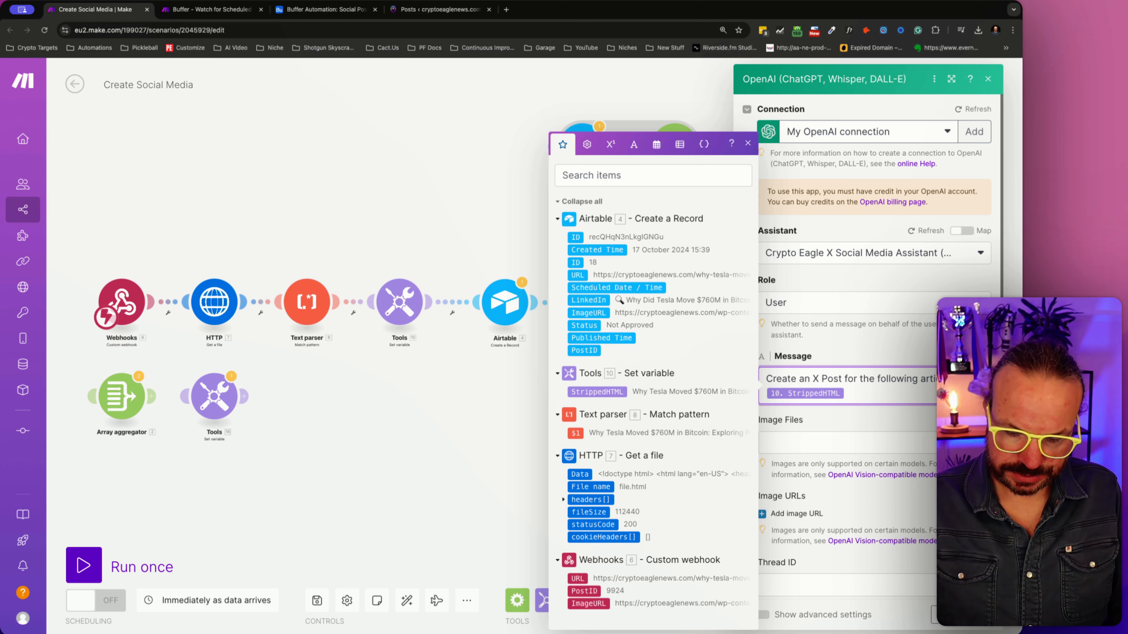
{"action": "type", "text": "/Twitter"}
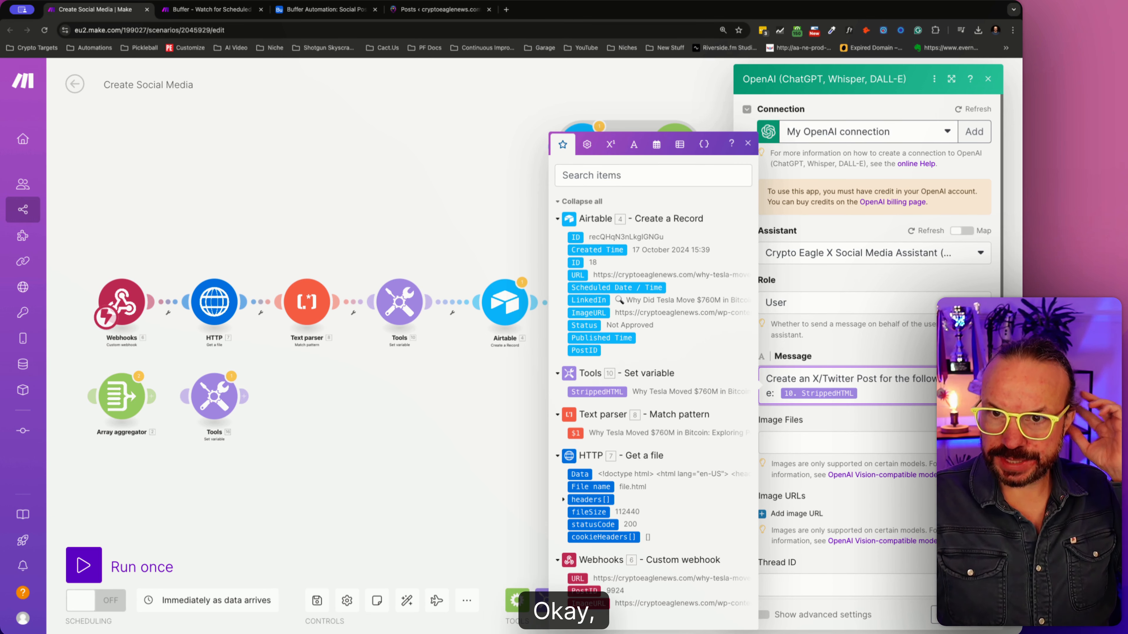
{"action": "left_click", "coordinate": [977, 615]}
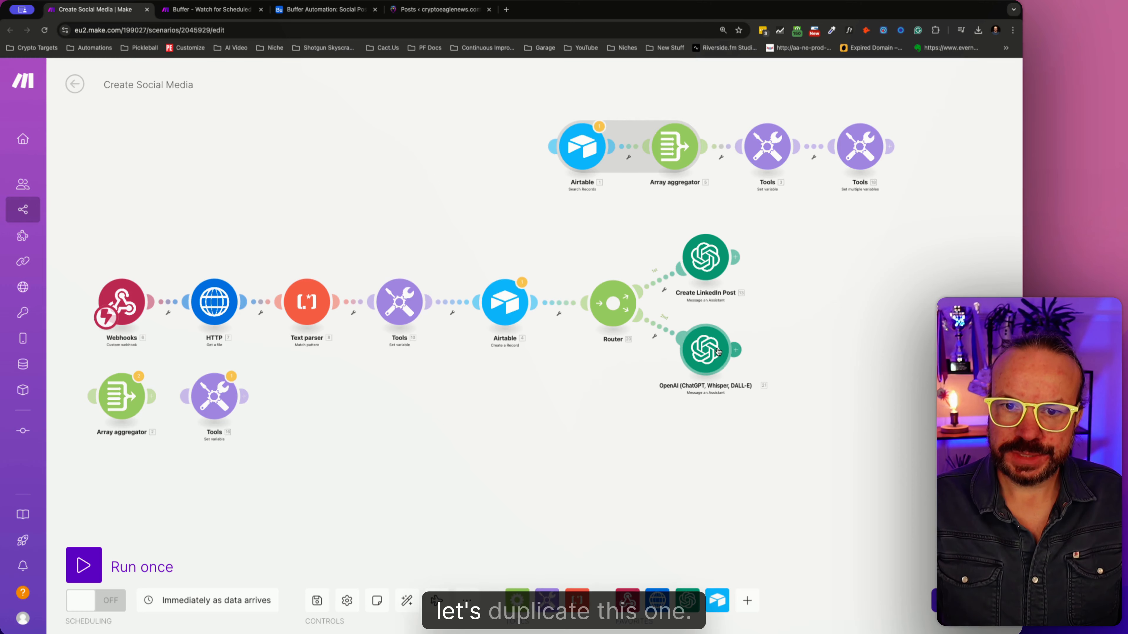
- Duplicate the second OpenAI module and connect the copy to the router as a third route
{"action": "right_click", "coordinate": [720, 351]}
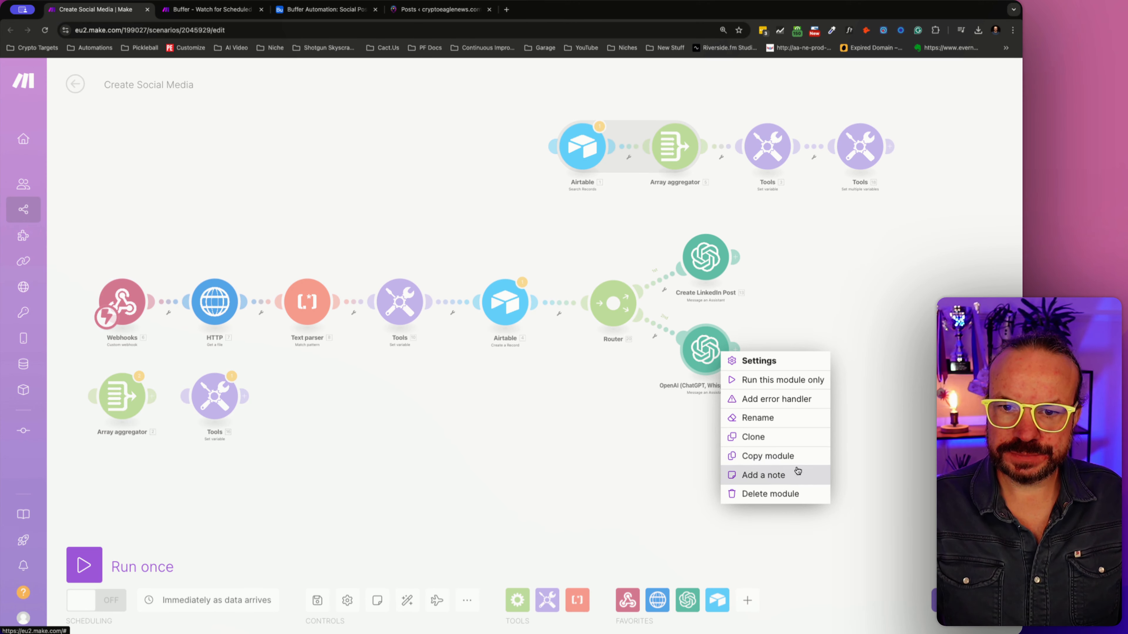
{"action": "left_click", "coordinate": [797, 455]}
{"action": "right_click", "coordinate": [712, 354]}
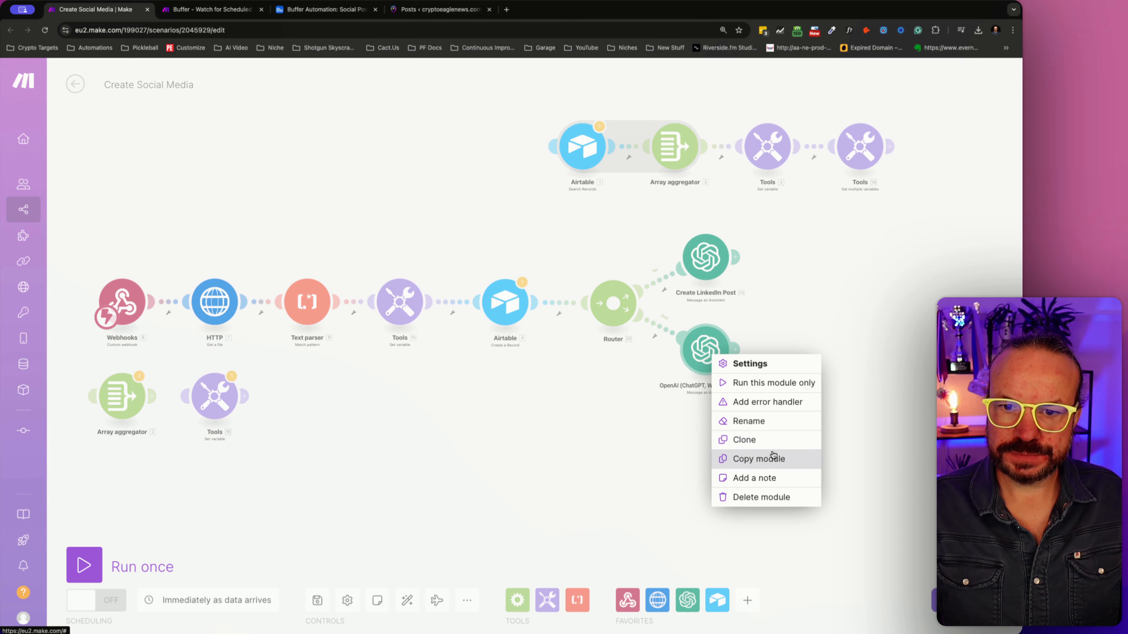
{"action": "left_click", "coordinate": [772, 457]}
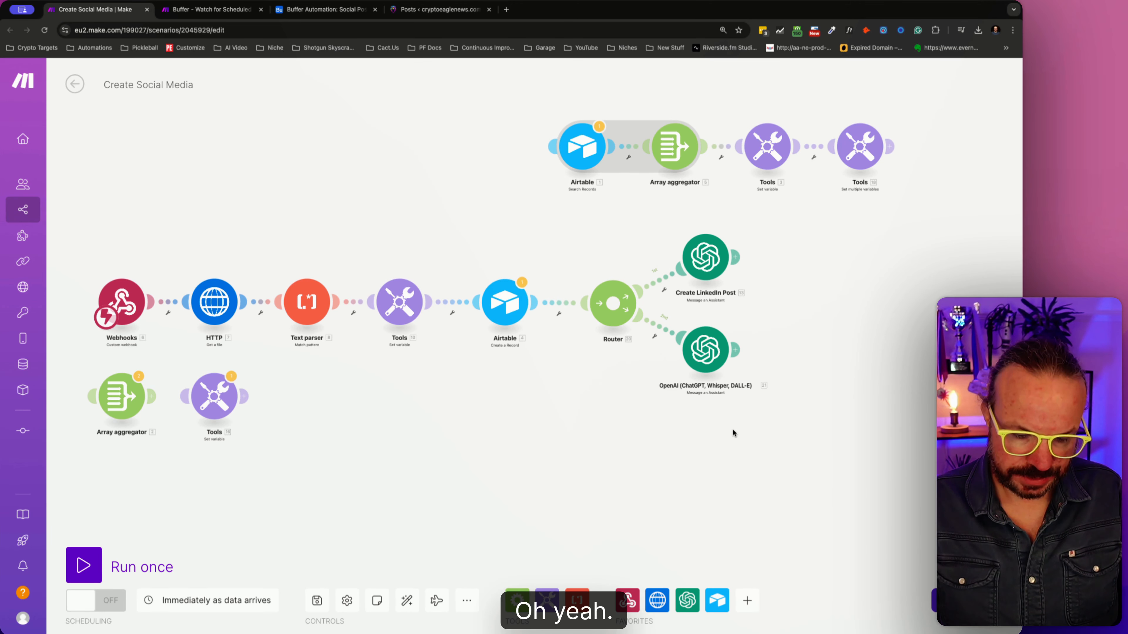
{"action": "key", "text": "super+v"}
{"action": "left_click_drag", "start_coordinate": [773, 493], "coordinate": [654, 369]}
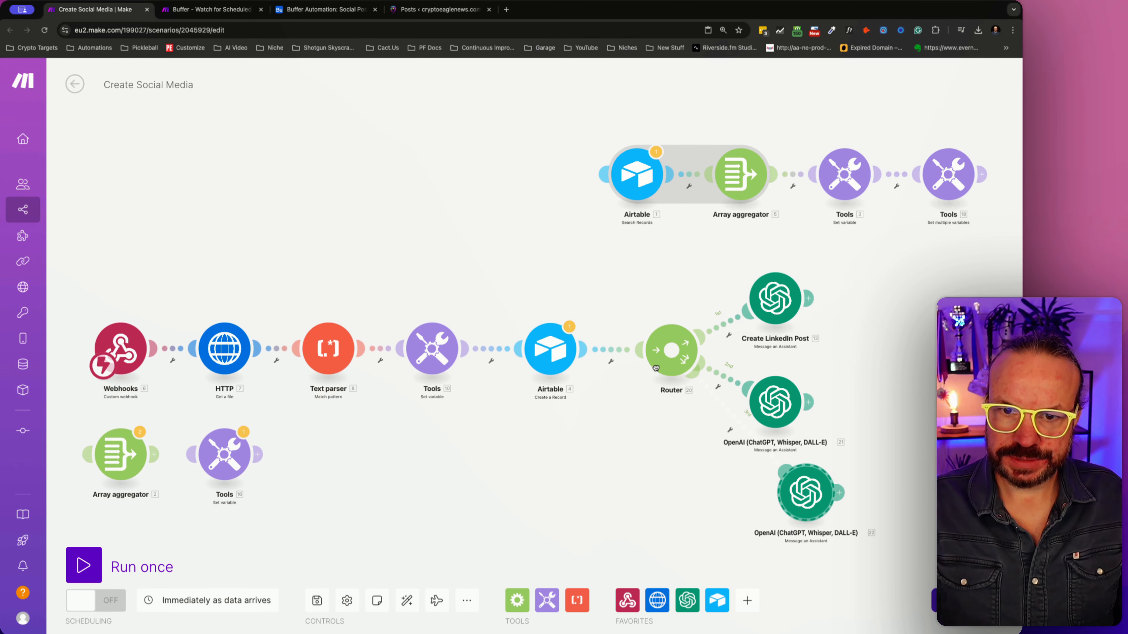
- Select Crypto Eagle Facebook Social Media Assistant as the assistant of the third OpenAI module
{"action": "left_click", "coordinate": [814, 495]}
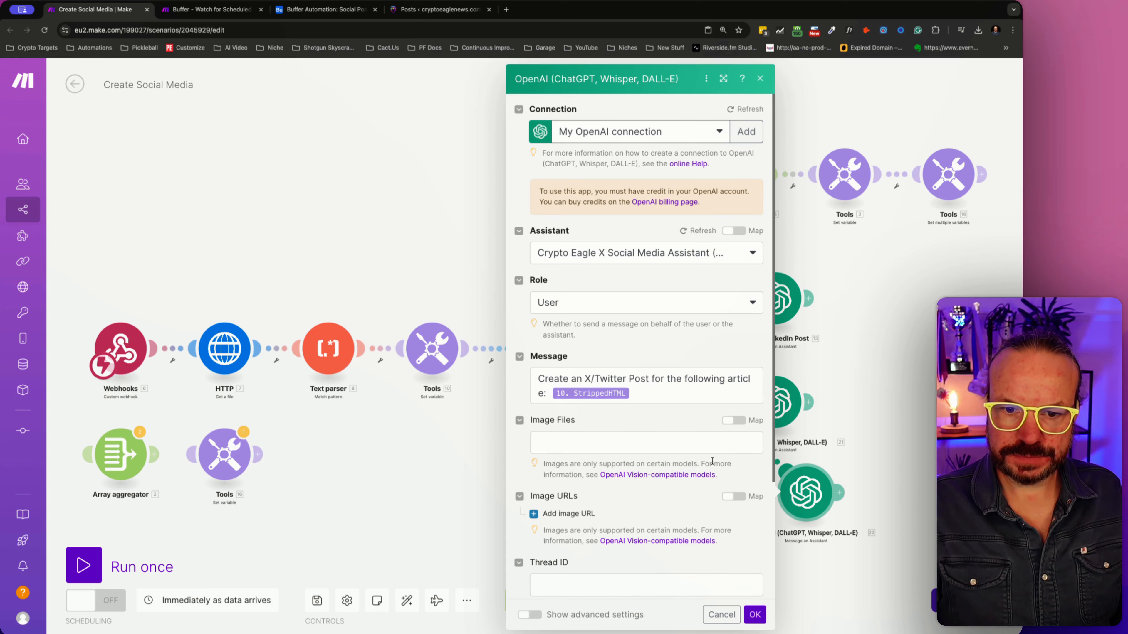
{"action": "left_click", "coordinate": [640, 256]}
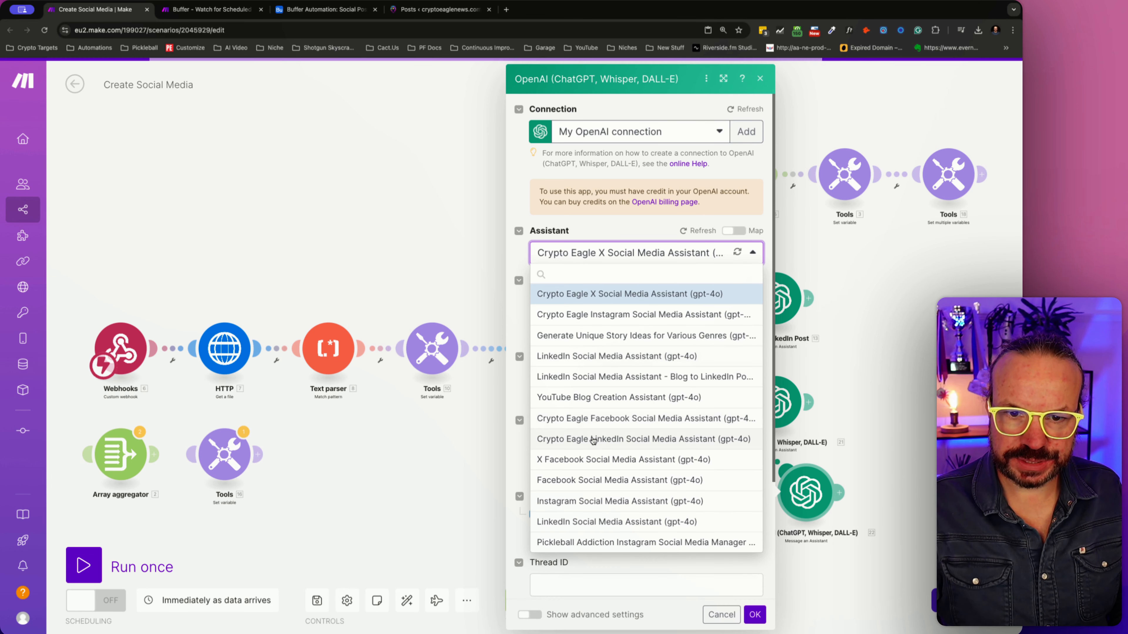
{"action": "left_click", "coordinate": [600, 425]}
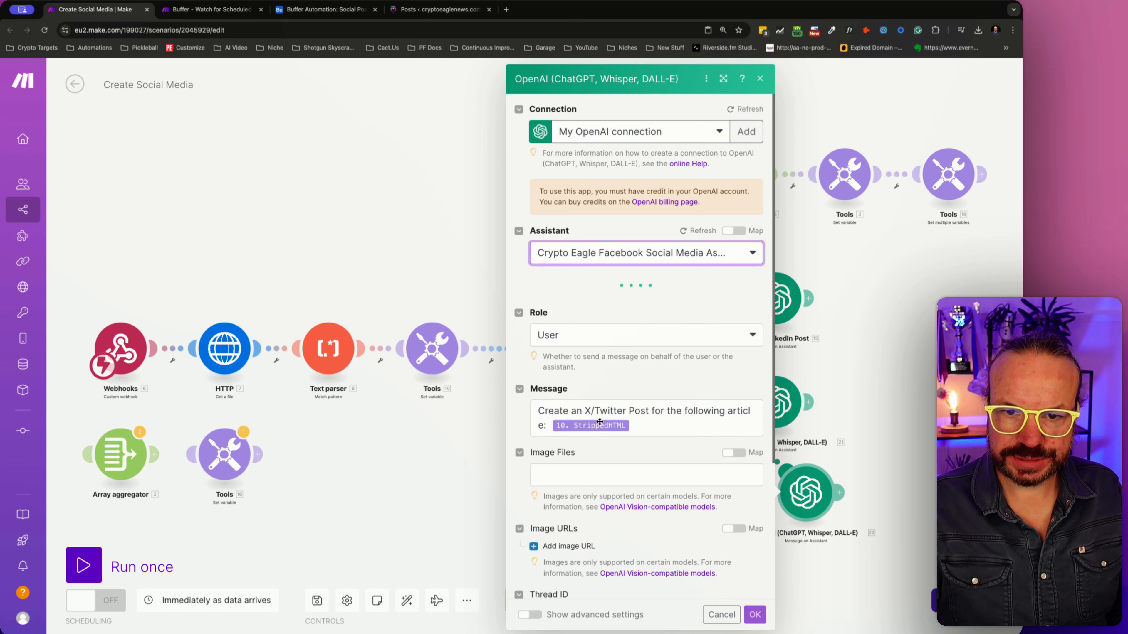
- Reword the third OpenAI module's message to "Create a Facebook Post for the following article:" and save its settings
{"action": "left_click_drag", "start_coordinate": [584, 411], "coordinate": [613, 411]}
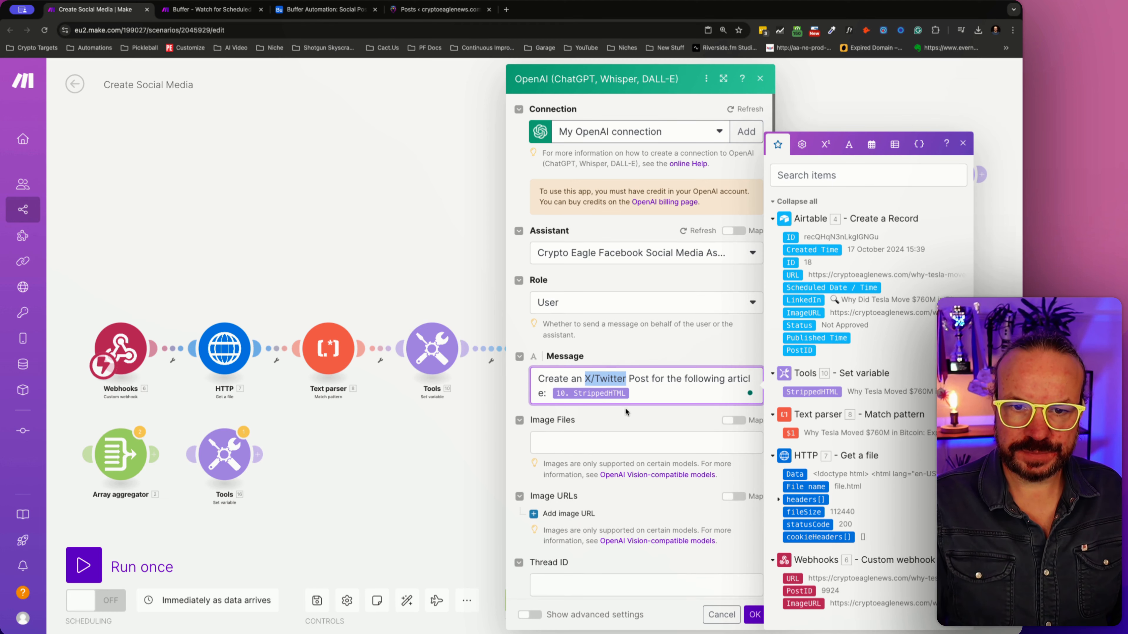
{"action": "key", "text": "BackSpace"}
{"action": "key", "text": "BackSpace"}
{"action": "key", "text": "BackSpace"}
{"action": "type", "text": "Facebook"}
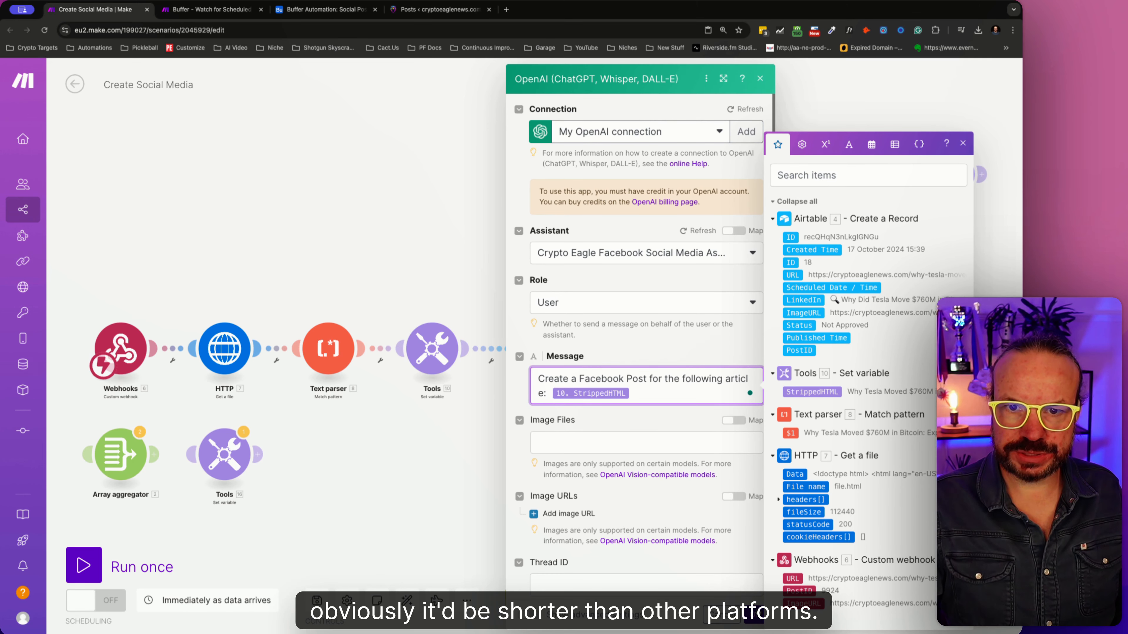
{"action": "left_click", "coordinate": [757, 614]}
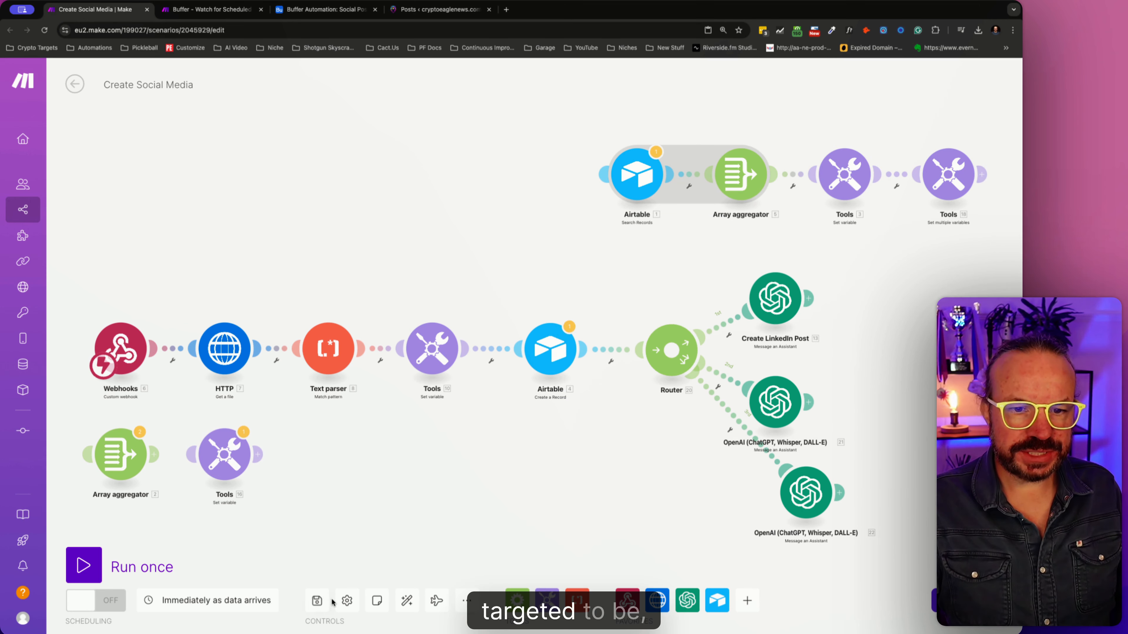
- Auto-align the scenario and move the Airtable Search Records module back beside its Array aggregator above the main flow
{"action": "left_click", "coordinate": [407, 601]}
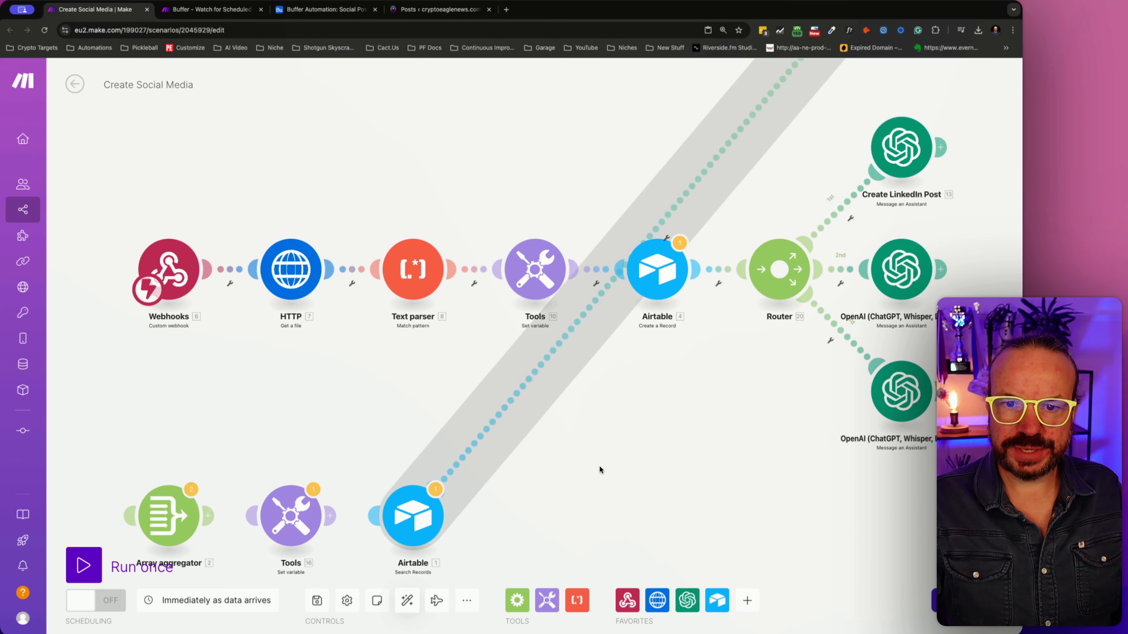
{"action": "left_click_drag", "start_coordinate": [662, 419], "coordinate": [616, 474]}
{"action": "left_click_drag", "start_coordinate": [367, 571], "coordinate": [732, 132]}
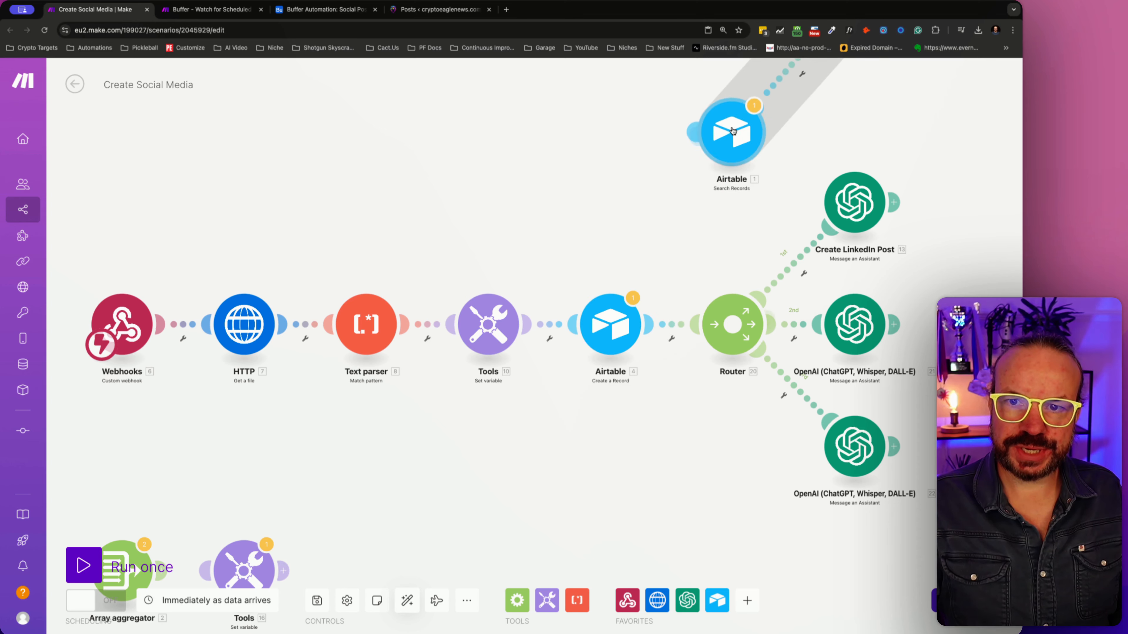
{"action": "left_click_drag", "start_coordinate": [633, 219], "coordinate": [471, 244]}
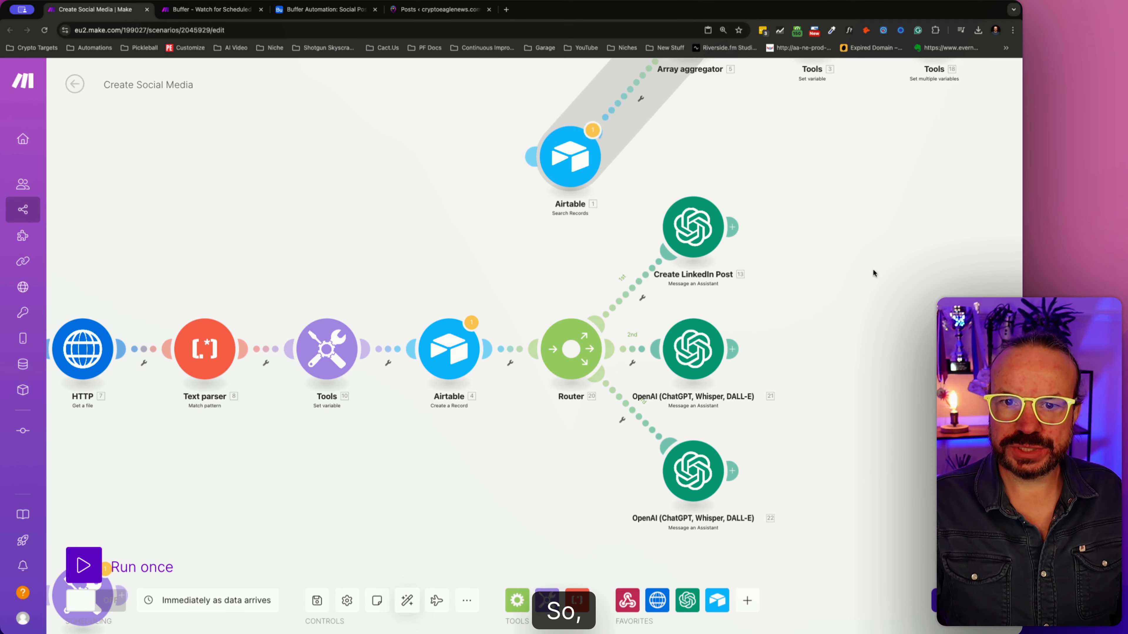
{"action": "left_click_drag", "start_coordinate": [872, 269], "coordinate": [818, 408]}
{"action": "left_click_drag", "start_coordinate": [515, 295], "coordinate": [508, 158]}
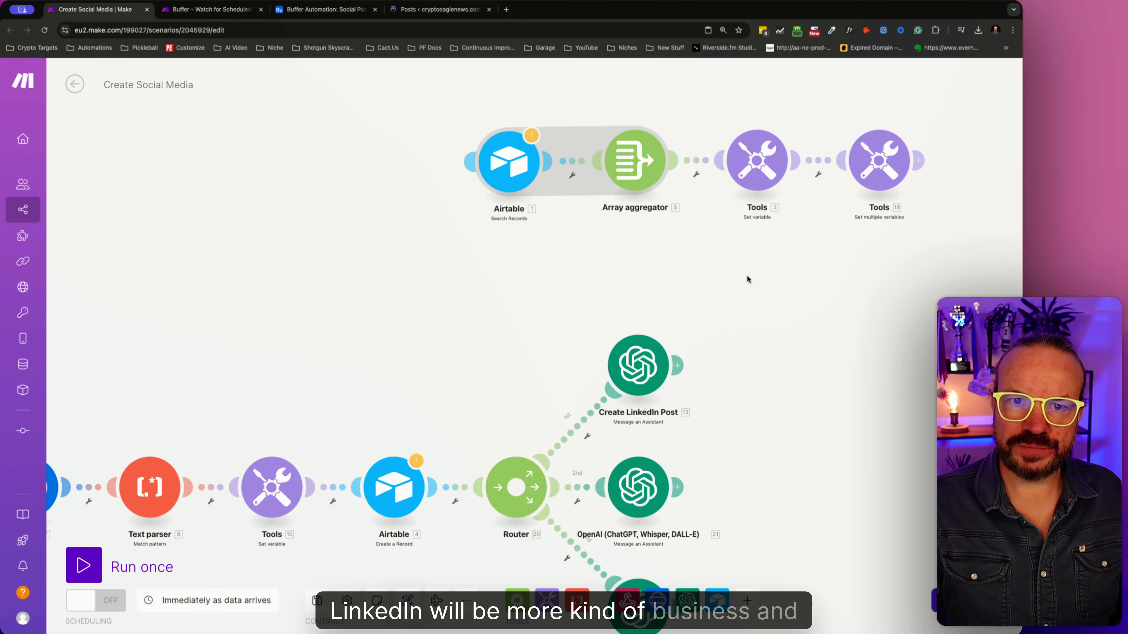
{"action": "left_click_drag", "start_coordinate": [774, 322], "coordinate": [960, 173]}
{"action": "left_click", "coordinate": [700, 336]}
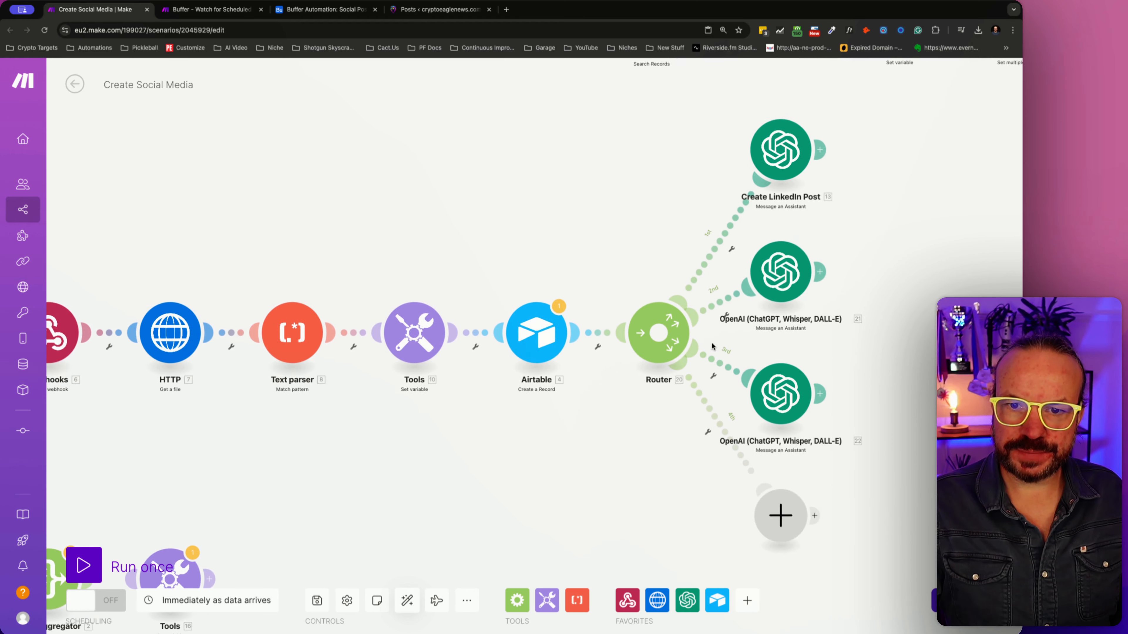
{"action": "left_click", "coordinate": [776, 516]}
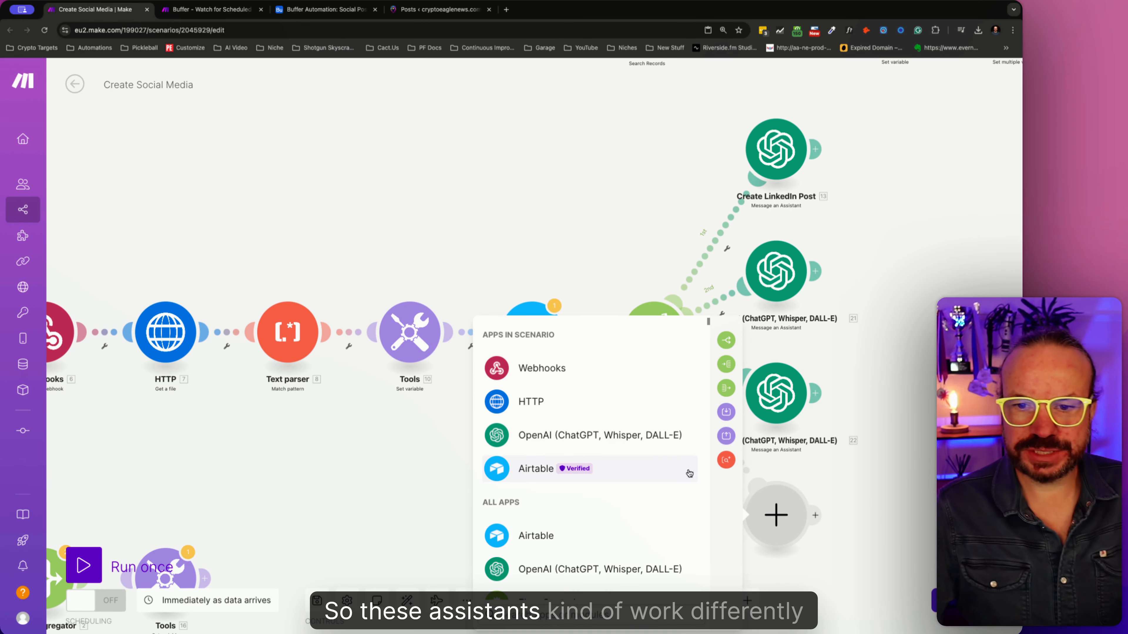
{"action": "left_click", "coordinate": [906, 478]}
{"action": "right_click", "coordinate": [793, 529]}
{"action": "left_click", "coordinate": [826, 554]}
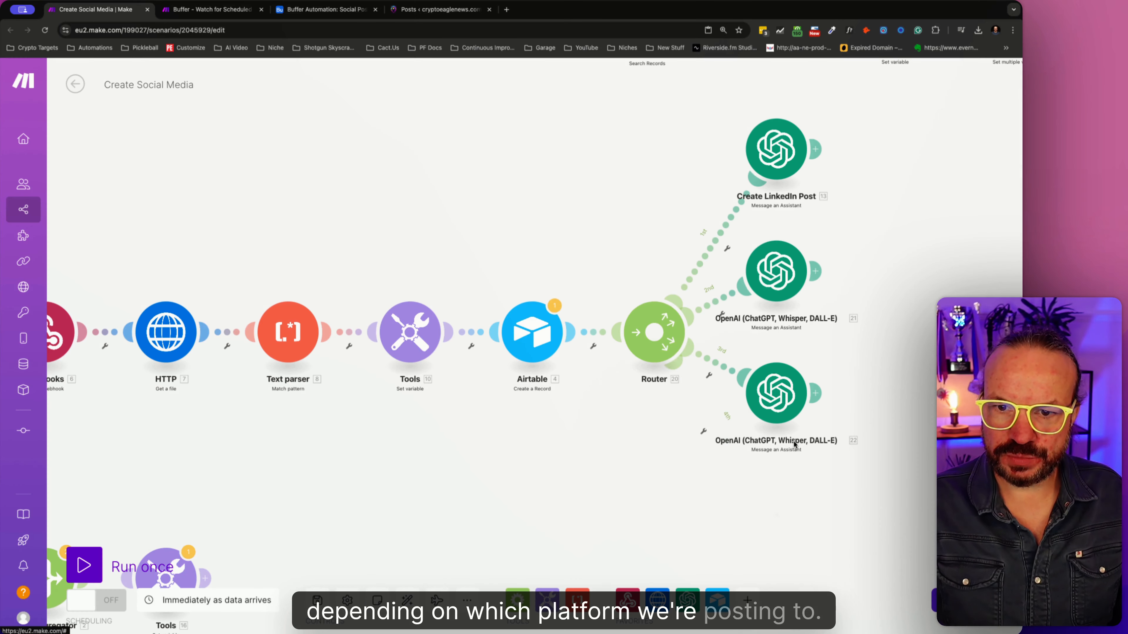
- Duplicate the Facebook OpenAI module and connect the copy to the router as a fourth route
{"action": "right_click", "coordinate": [793, 406]}
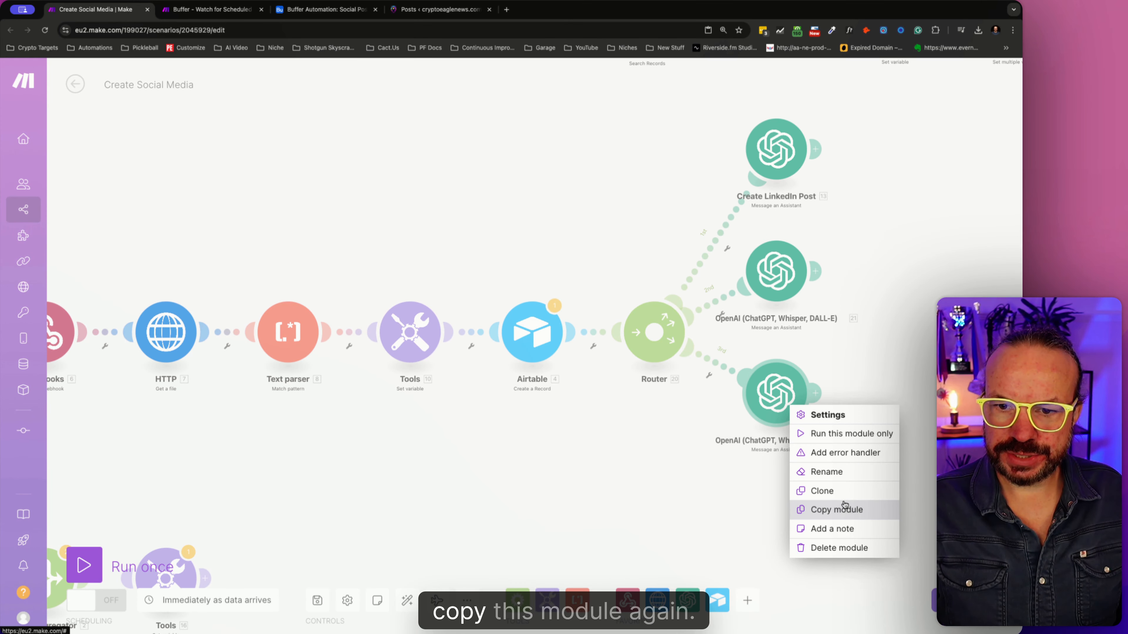
{"action": "left_click", "coordinate": [837, 508]}
{"action": "key", "text": "ctrl+v"}
{"action": "left_click_drag", "start_coordinate": [804, 441], "coordinate": [666, 468]}
- Select Crypto Eagle Instagram Social Media Assistant as the assistant of the fourth OpenAI module
{"action": "left_click", "coordinate": [664, 467]}
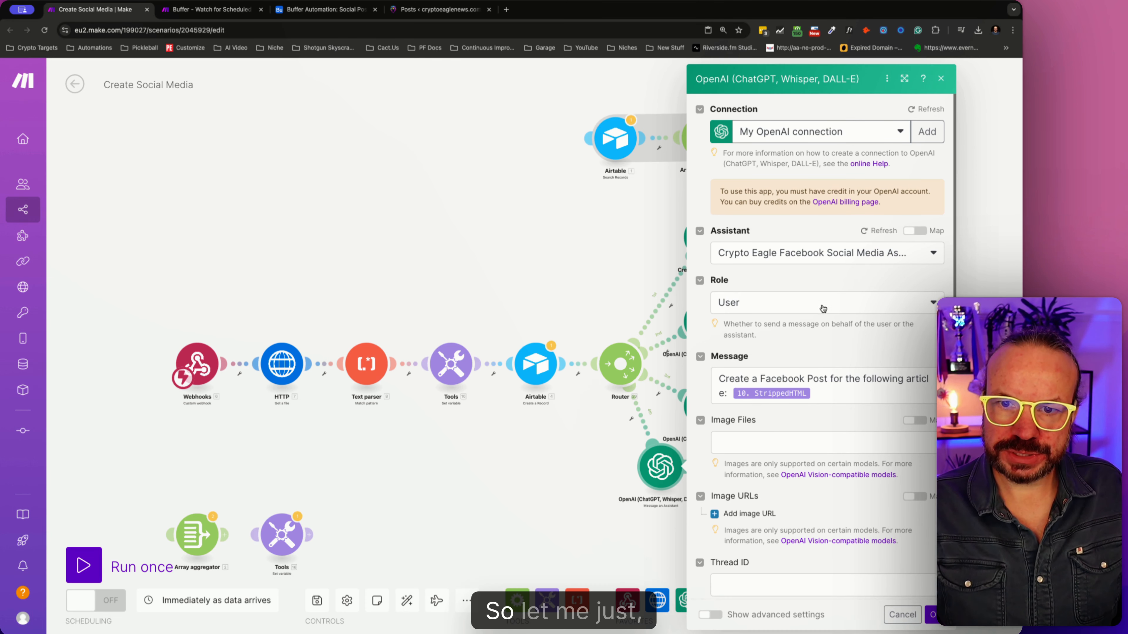
{"action": "scroll", "coordinate": [782, 324], "scroll_direction": "down", "scroll_amount": 3}
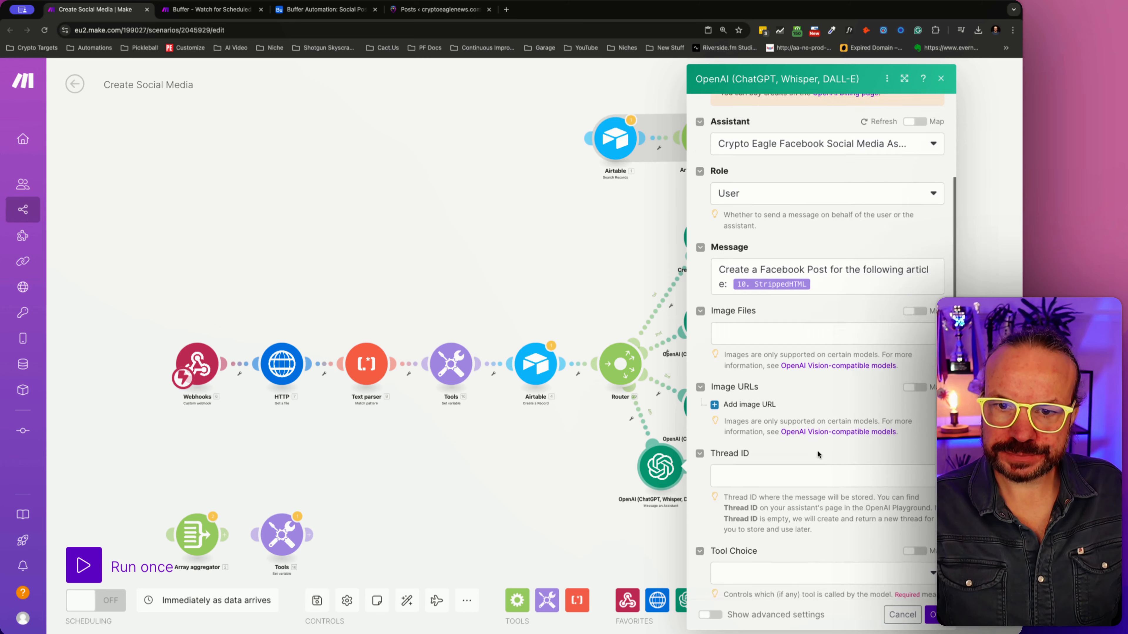
{"action": "scroll", "coordinate": [808, 441], "scroll_direction": "up", "scroll_amount": 2}
{"action": "scroll", "coordinate": [808, 441], "scroll_direction": "up", "scroll_amount": 2}
{"action": "left_click", "coordinate": [797, 253]}
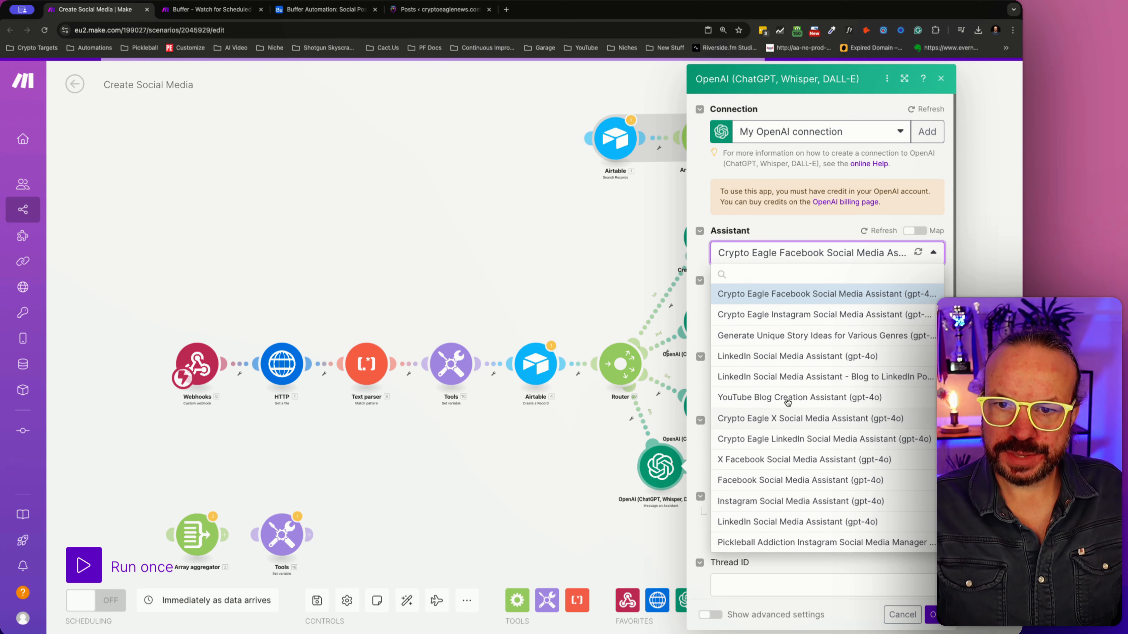
{"action": "left_click", "coordinate": [793, 316]}
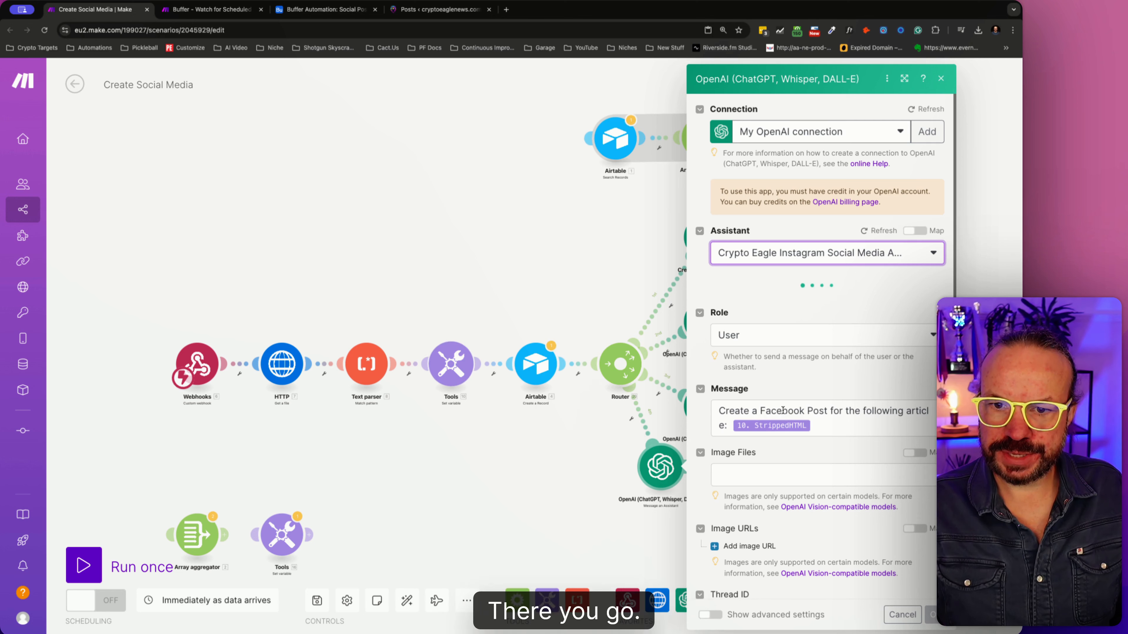
- Reword the fourth OpenAI module's message to "Create an Instagram Post for the following article:" and save its settings
{"action": "double_click", "coordinate": [781, 411]}
{"action": "key", "text": "BackSpace"}
{"action": "key", "text": "BackSpace"}
{"action": "key", "text": "BackSpace"}
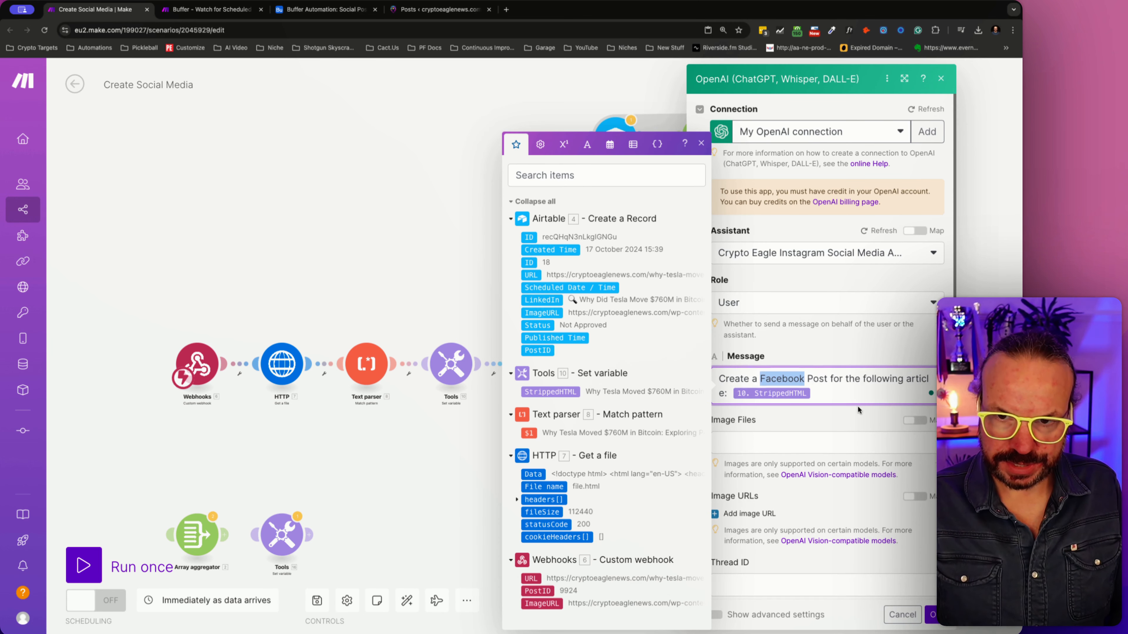
{"action": "type", "text": "an "}
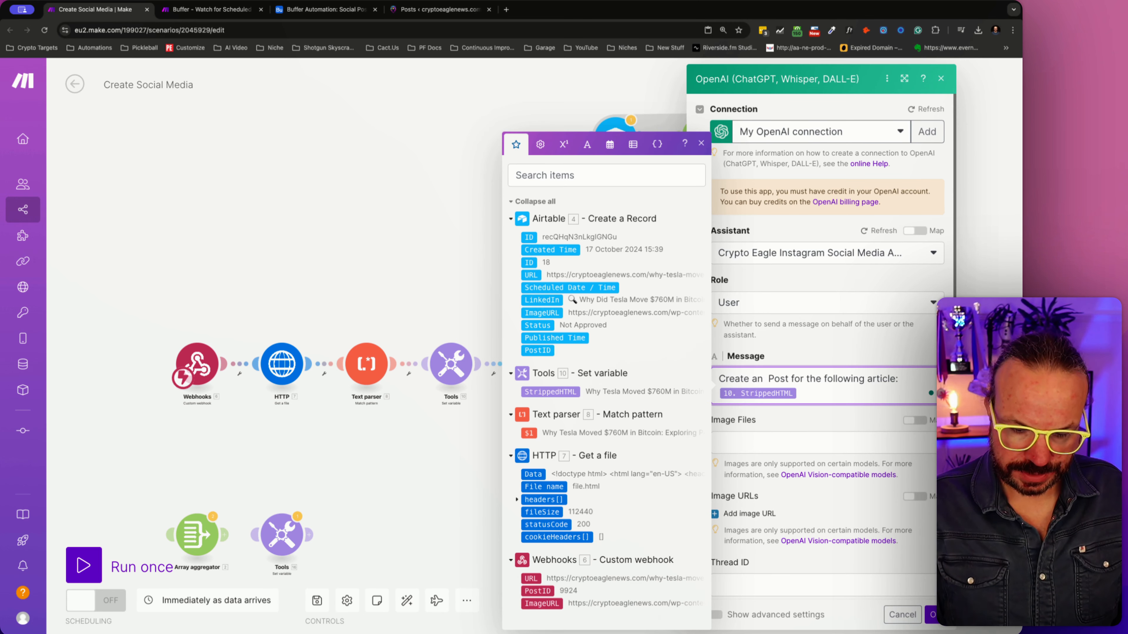
{"action": "type", "text": "Instag"}
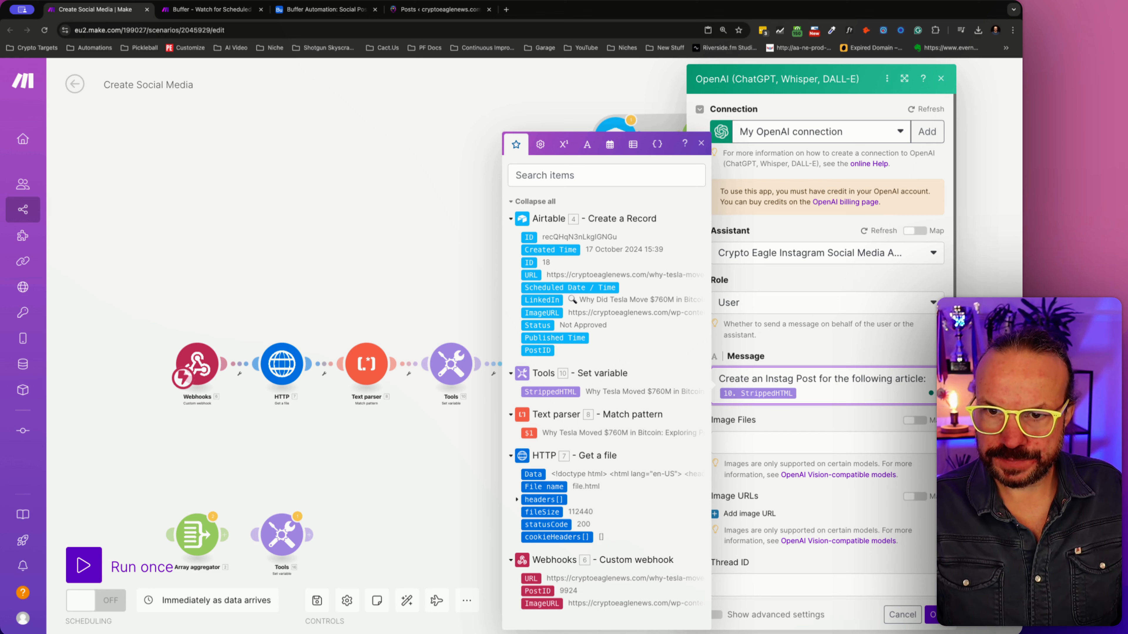
{"action": "type", "text": "ram"}
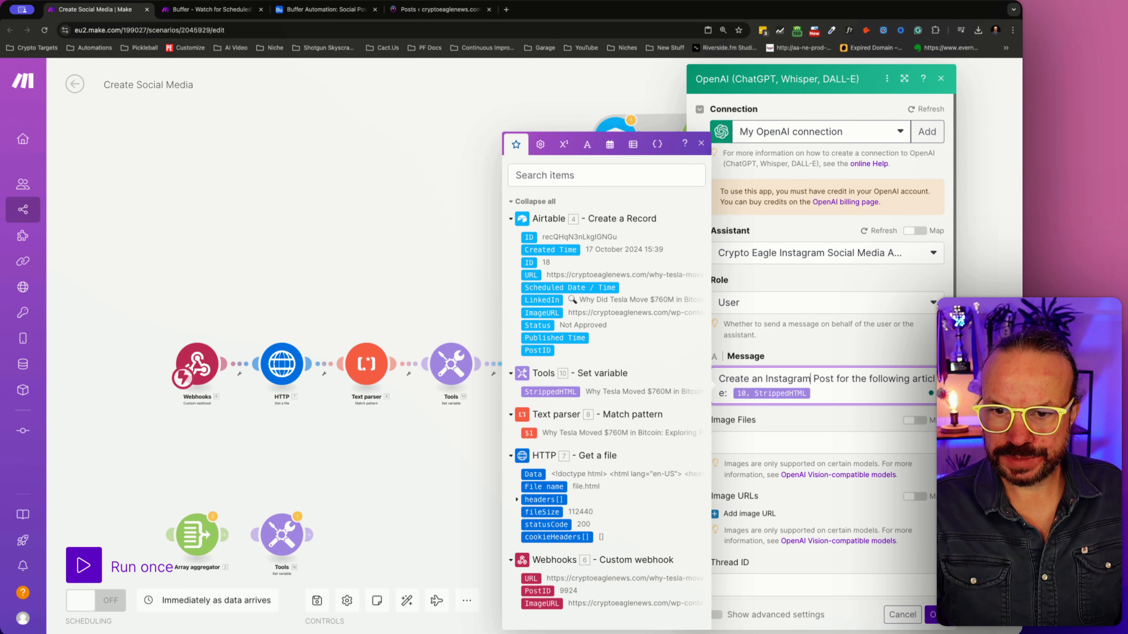
{"action": "left_click", "coordinate": [935, 615]}
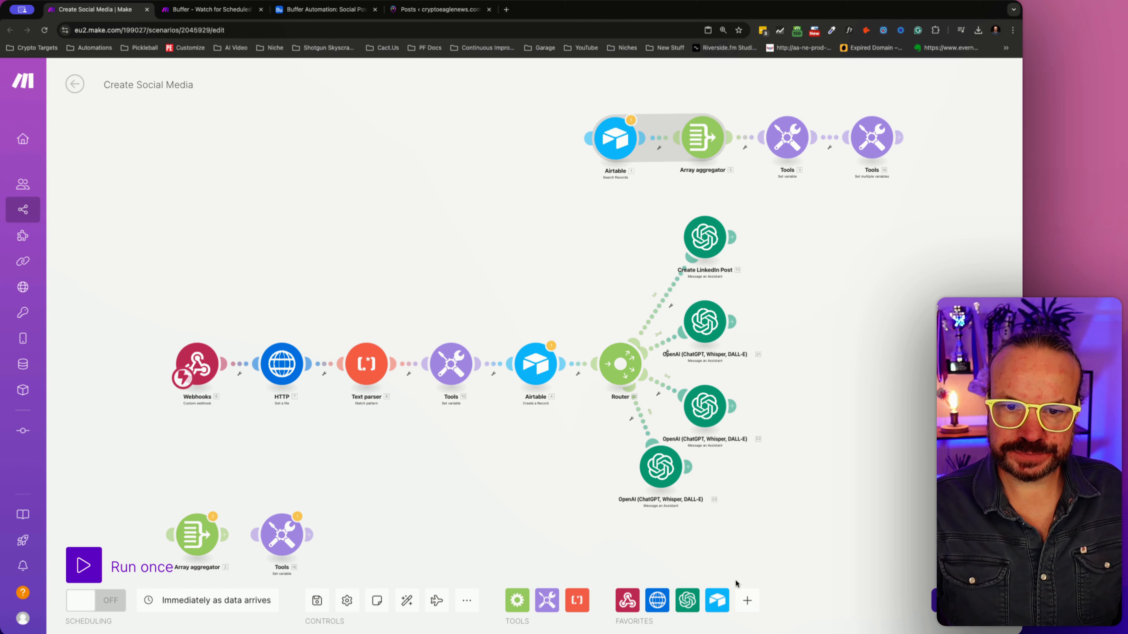
- Auto-align the modules again and return the Airtable Search Records module to its place beside the separate Array aggregator
{"action": "left_click", "coordinate": [406, 600]}
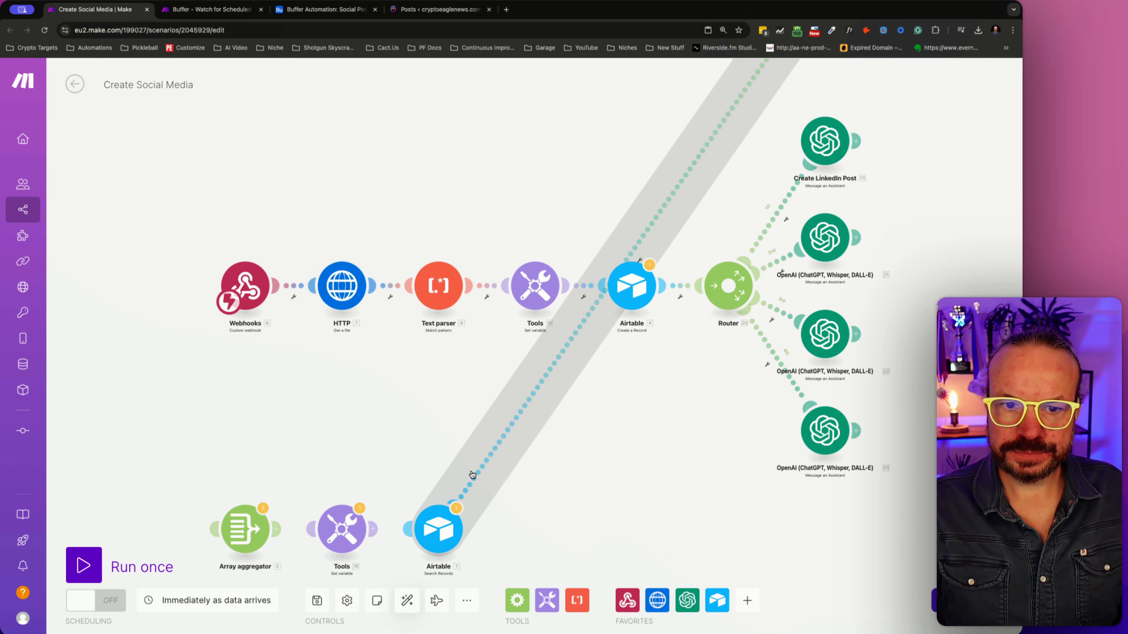
{"action": "left_click_drag", "start_coordinate": [438, 536], "coordinate": [609, 122]}
{"action": "scroll", "coordinate": [654, 150], "scroll_direction": "up", "scroll_amount": 5}
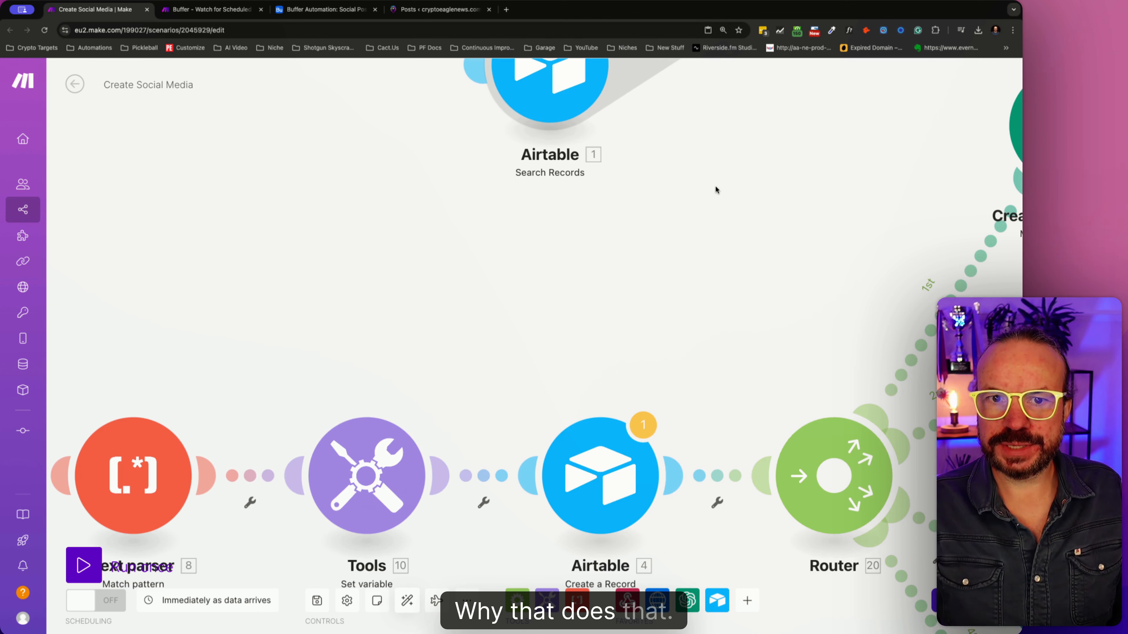
{"action": "scroll", "coordinate": [732, 191], "scroll_direction": "down", "scroll_amount": 10}
{"action": "left_click_drag", "start_coordinate": [853, 181], "coordinate": [773, 410]}
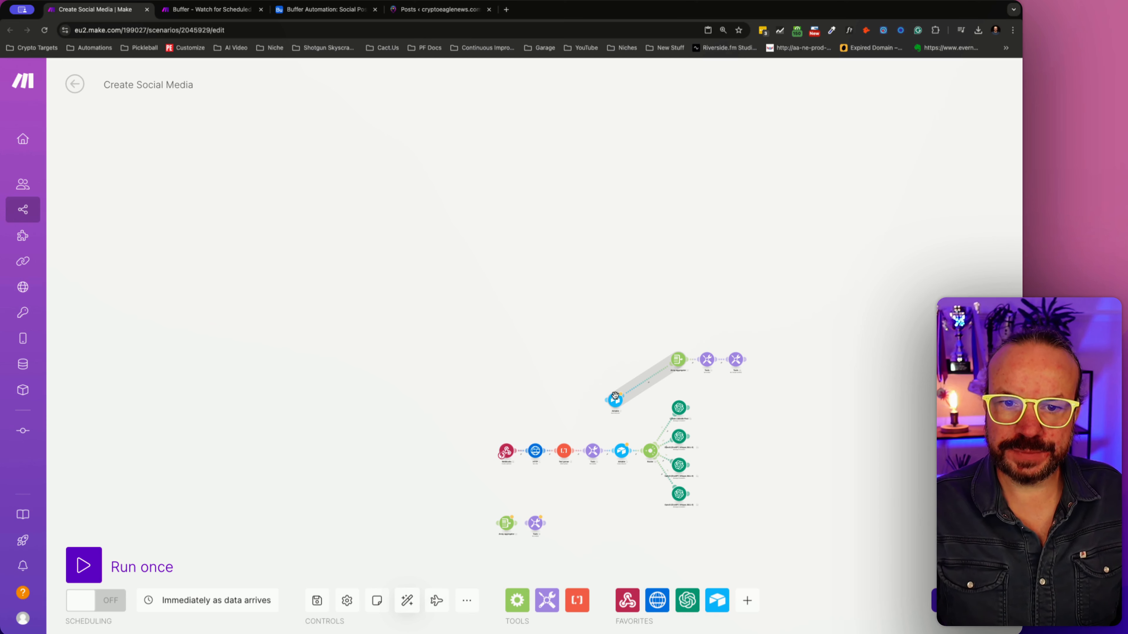
{"action": "left_click_drag", "start_coordinate": [617, 397], "coordinate": [619, 349]}
- Delete the separate chain of Airtable Search Records, Array aggregator and two Tools modules above the main flow
{"action": "scroll", "coordinate": [641, 371], "scroll_direction": "up", "scroll_amount": 10}
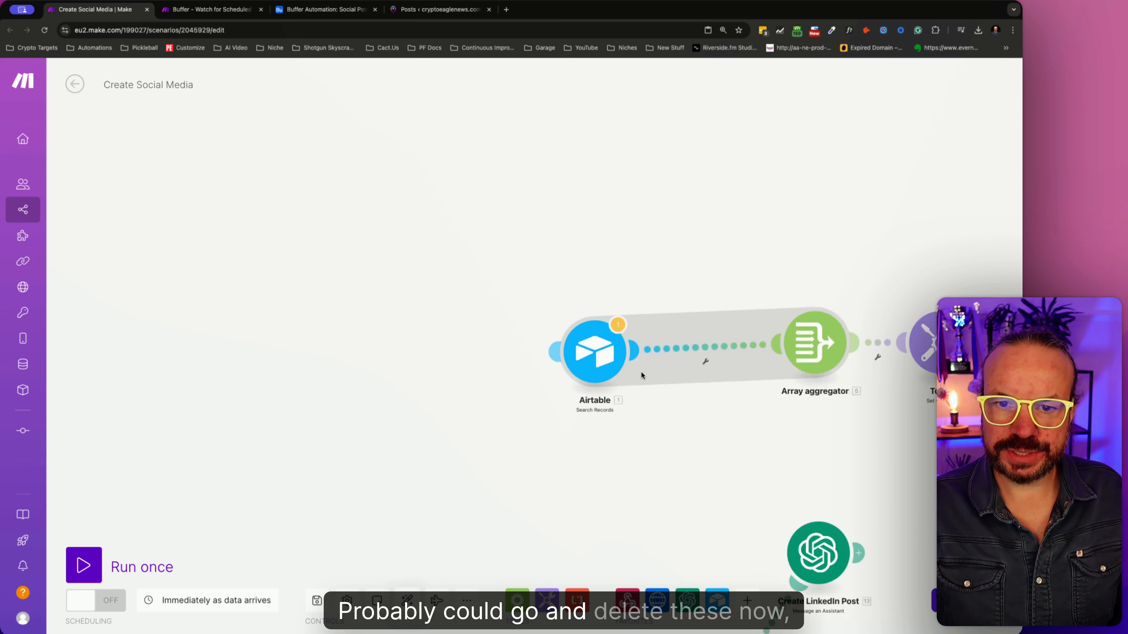
{"action": "scroll", "coordinate": [547, 318], "scroll_direction": "down", "scroll_amount": 10}
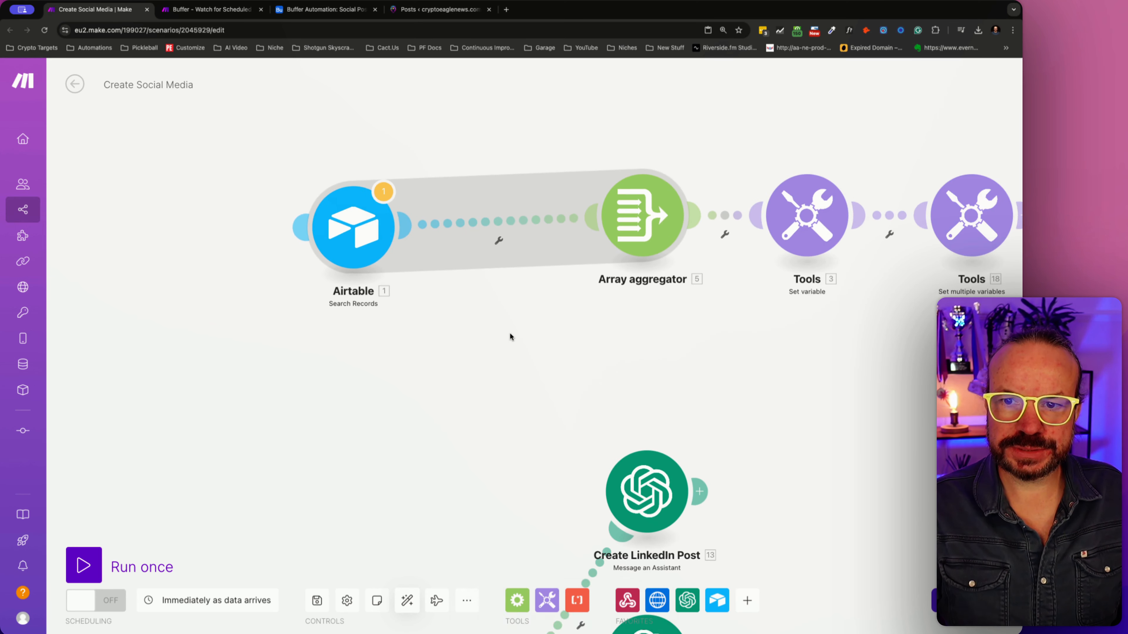
{"action": "left_click_drag", "start_coordinate": [331, 189], "coordinate": [888, 326]}
{"action": "right_click", "coordinate": [731, 276]}
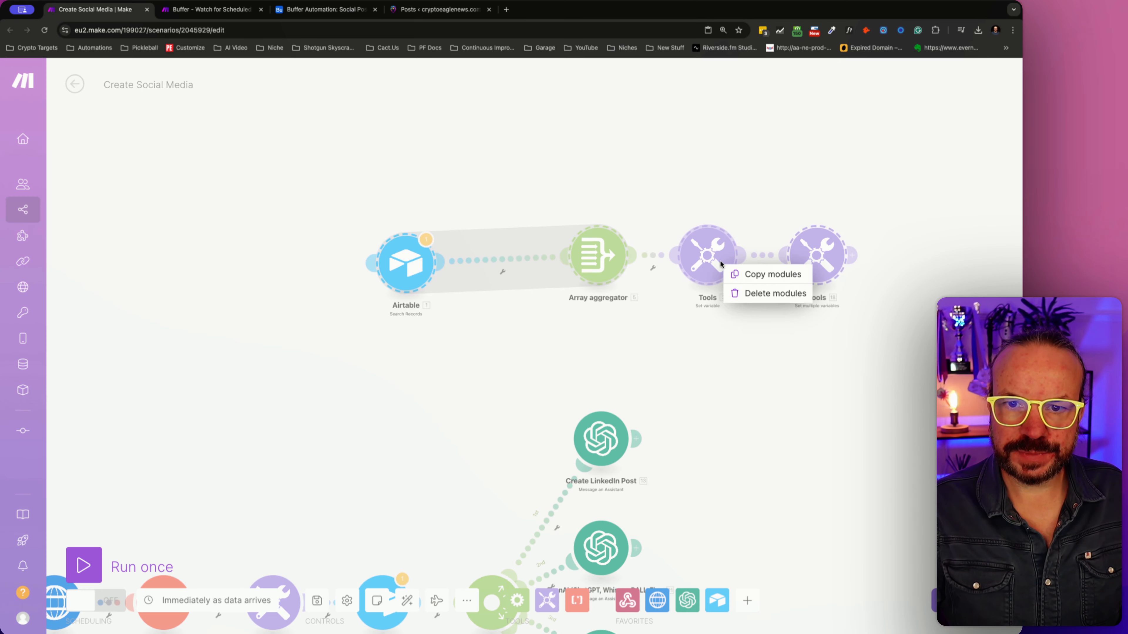
{"action": "left_click", "coordinate": [775, 296]}
- Delete the unconnected Array aggregator and Tools modules below the main flow
{"action": "left_click_drag", "start_coordinate": [524, 366], "coordinate": [804, 77]}
{"action": "left_click_drag", "start_coordinate": [504, 378], "coordinate": [594, 227]}
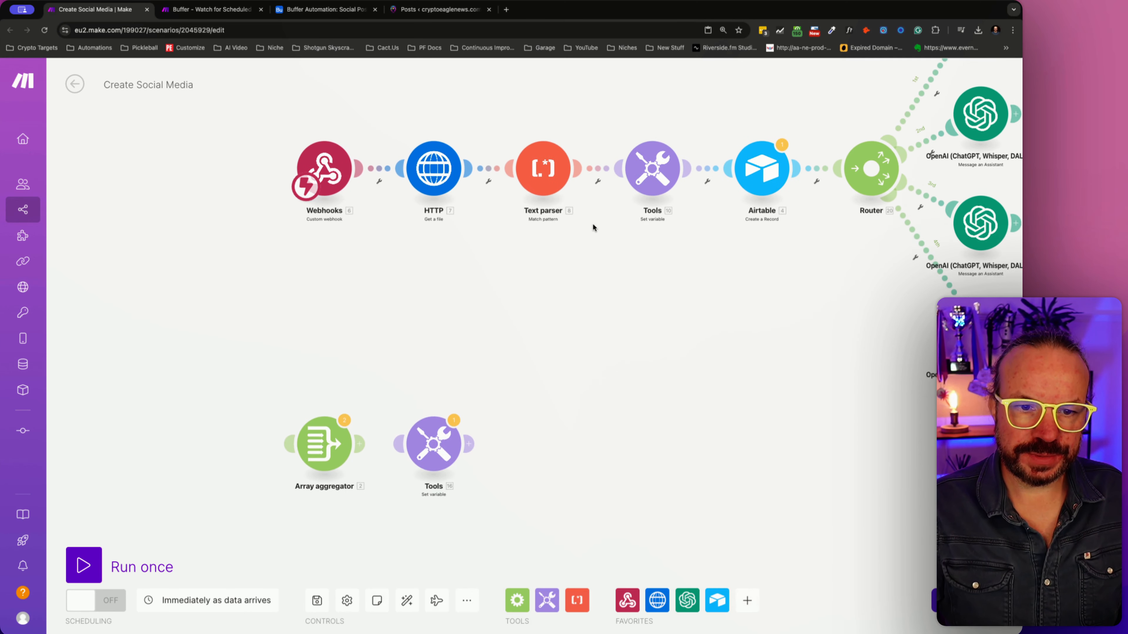
{"action": "left_click_drag", "start_coordinate": [183, 352], "coordinate": [498, 475]}
{"action": "right_click", "coordinate": [443, 456]}
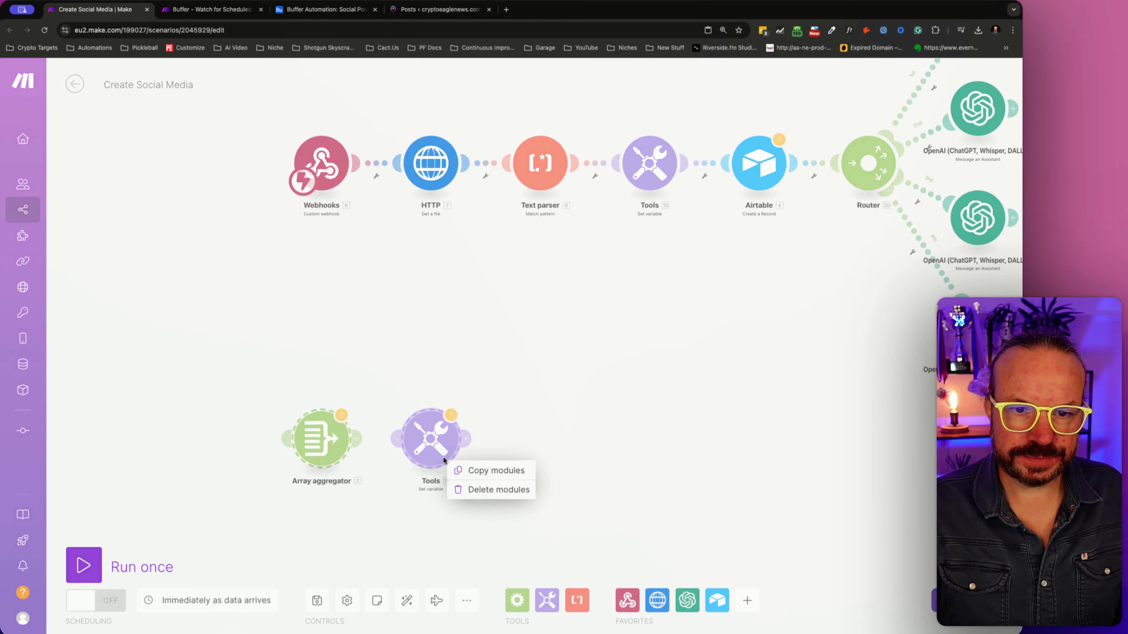
{"action": "left_click", "coordinate": [490, 491]}
- Auto-align the remaining modules of the scenario
{"action": "left_click_drag", "start_coordinate": [690, 394], "coordinate": [514, 478]}
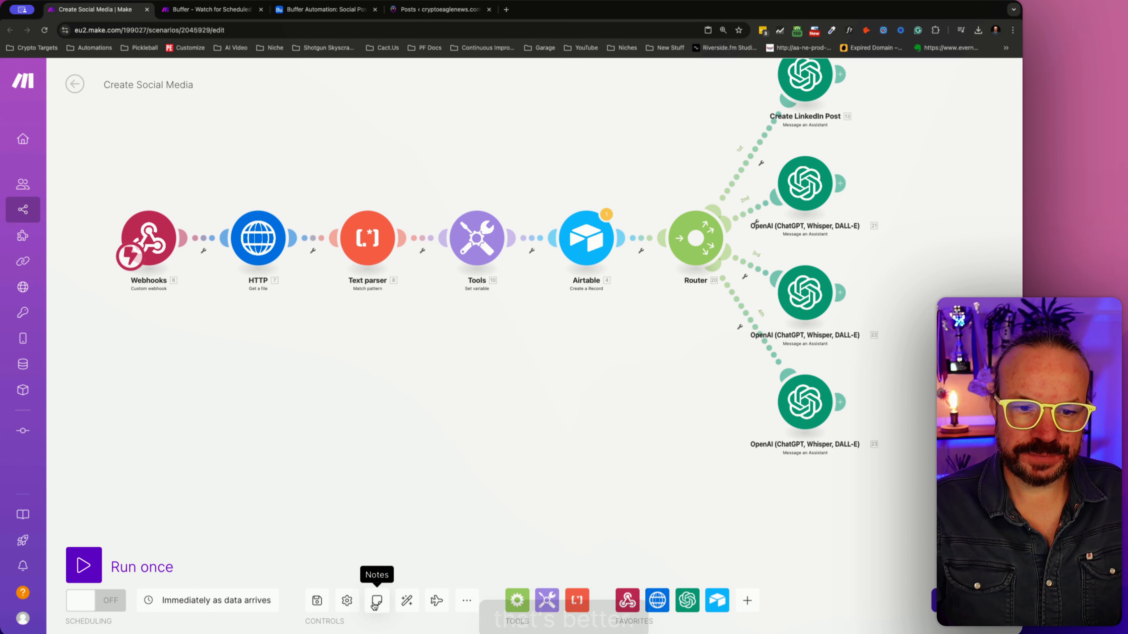
{"action": "left_click", "coordinate": [407, 601]}
{"action": "left_click_drag", "start_coordinate": [625, 526], "coordinate": [581, 513]}
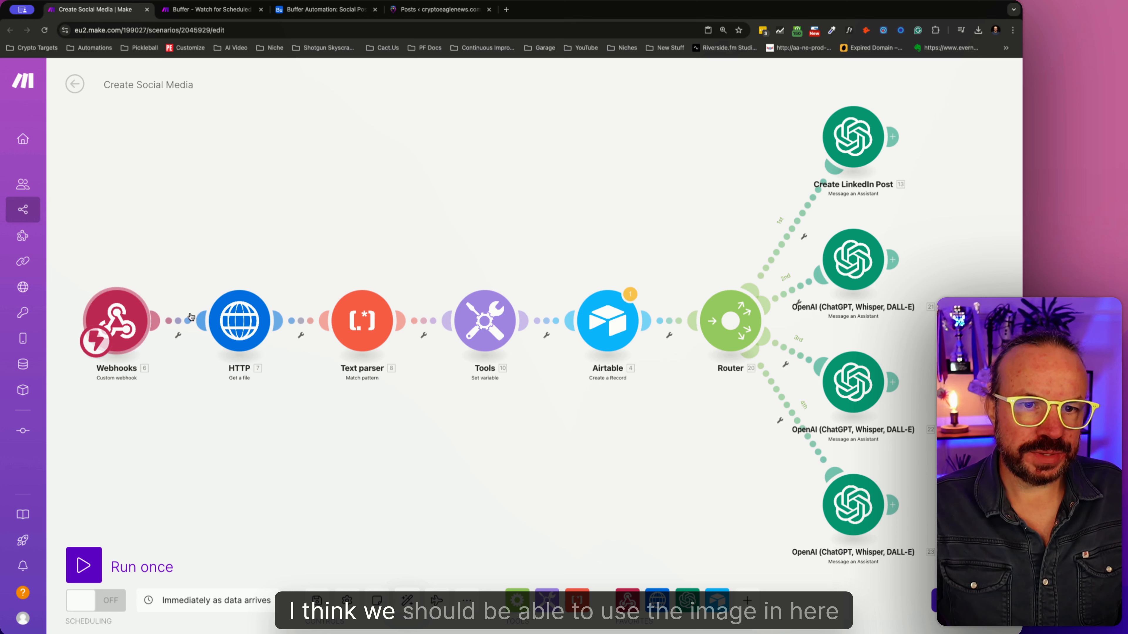
- Add an image URL to the Create LinkedIn Post module, map it to the webhook's ImageURL, and save the settings
{"action": "left_click", "coordinate": [836, 142]}
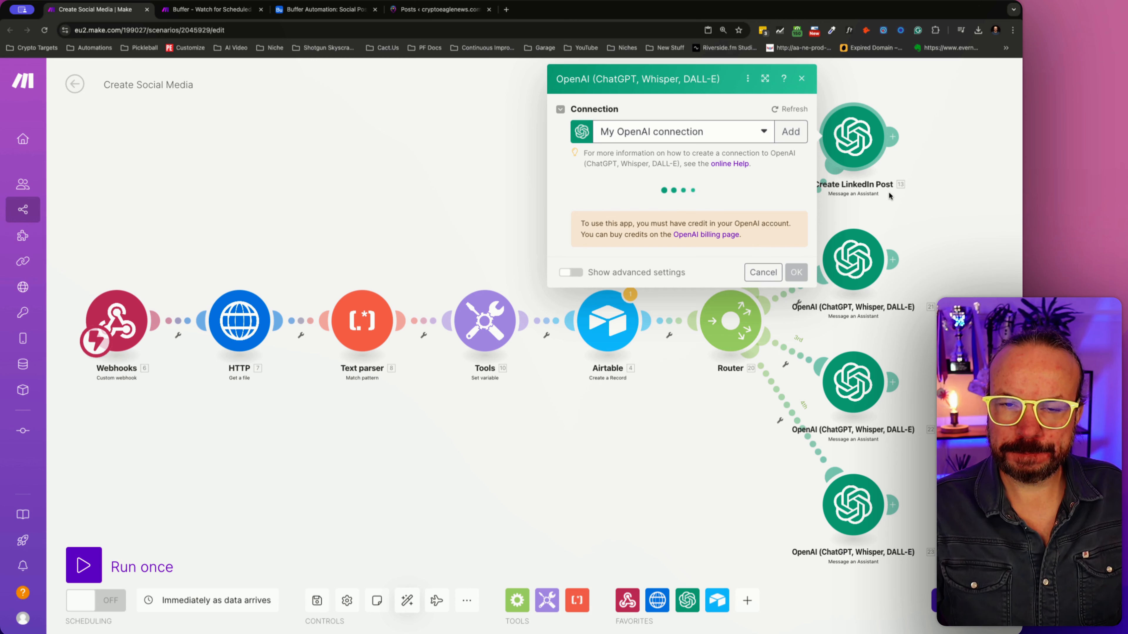
{"action": "scroll", "coordinate": [726, 347], "scroll_direction": "down", "scroll_amount": 4}
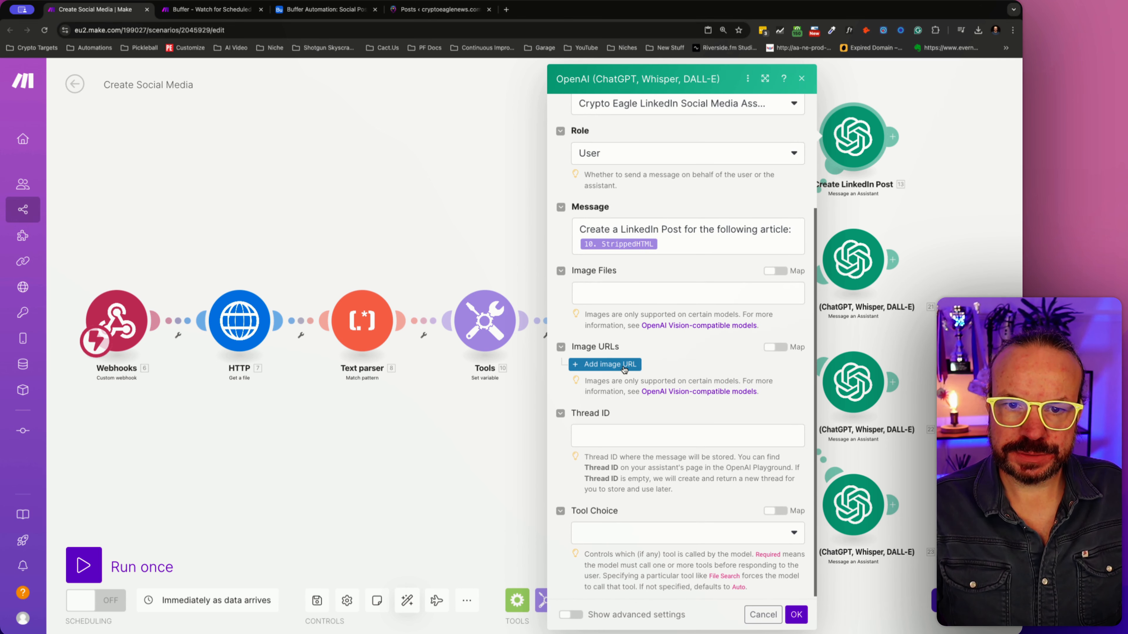
{"action": "left_click", "coordinate": [609, 365]}
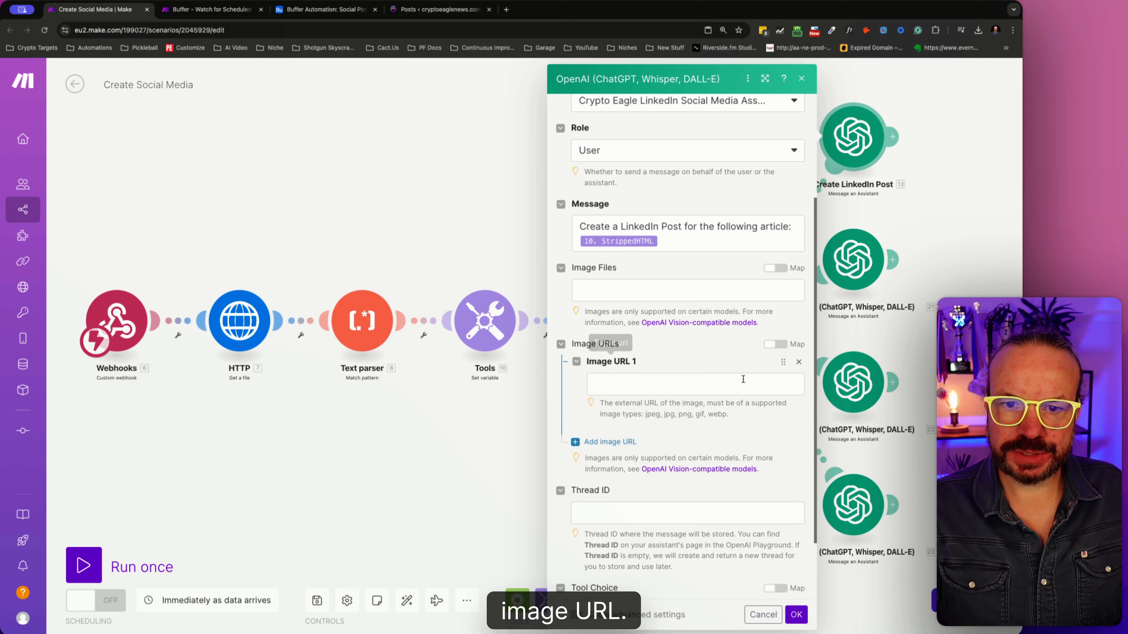
{"action": "left_click", "coordinate": [679, 390]}
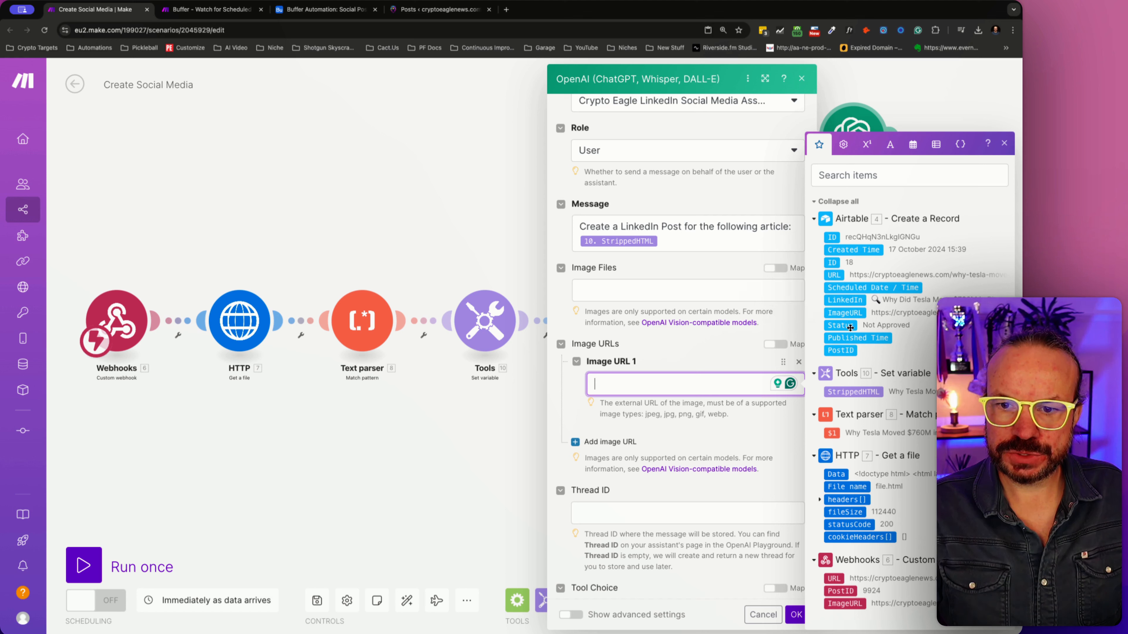
{"action": "left_click", "coordinate": [846, 604]}
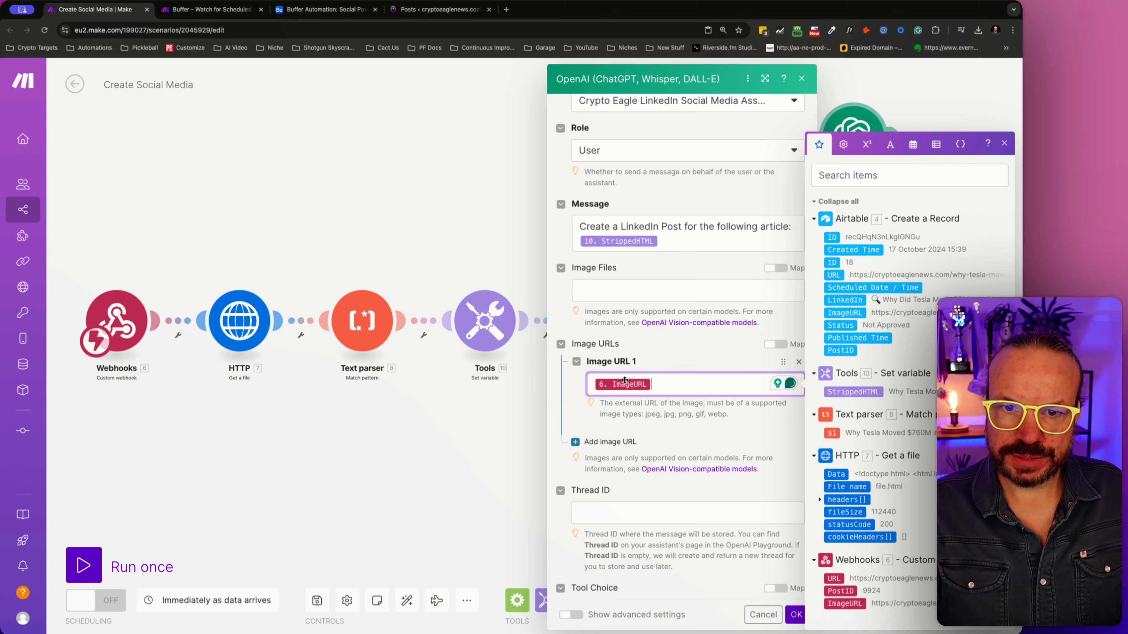
{"action": "scroll", "coordinate": [622, 364], "scroll_direction": "down", "scroll_amount": 3}
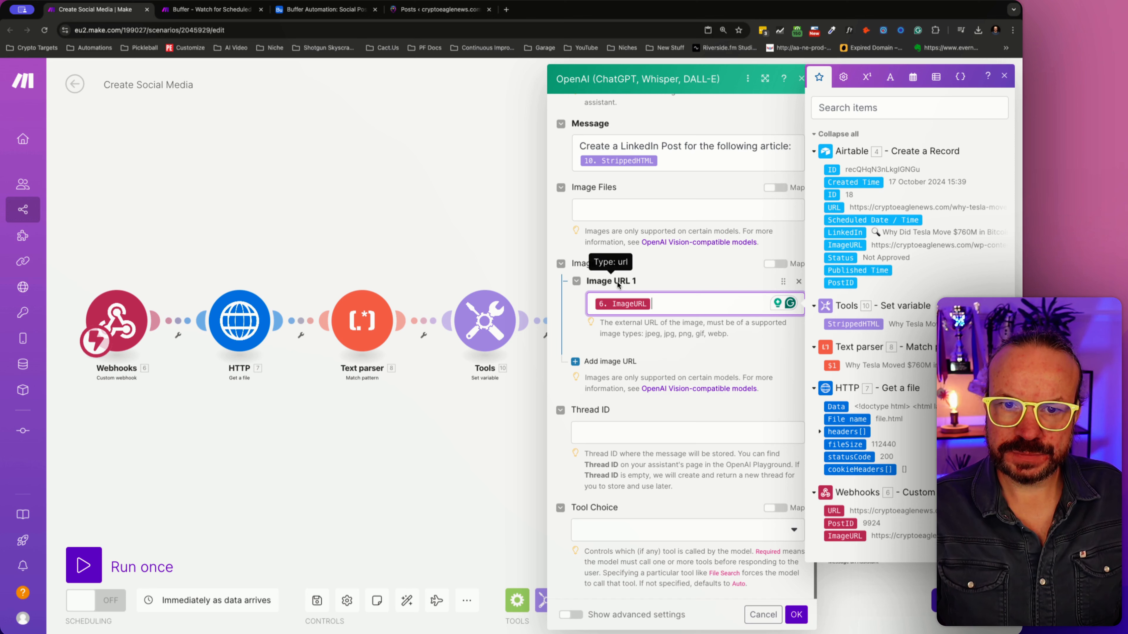
{"action": "left_click", "coordinate": [796, 614]}
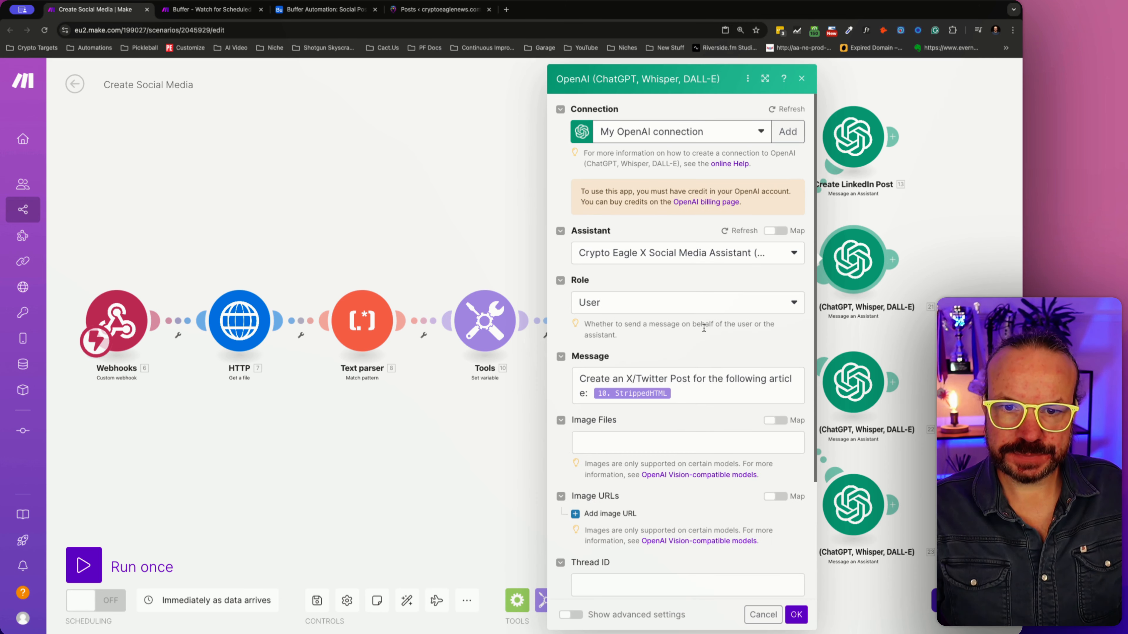
- Add an image URL mapped to the webhook's ImageURL in the X/Twitter OpenAI module and save its settings
{"action": "scroll", "coordinate": [706, 328], "scroll_direction": "down", "scroll_amount": 3}
{"action": "left_click", "coordinate": [630, 402]}
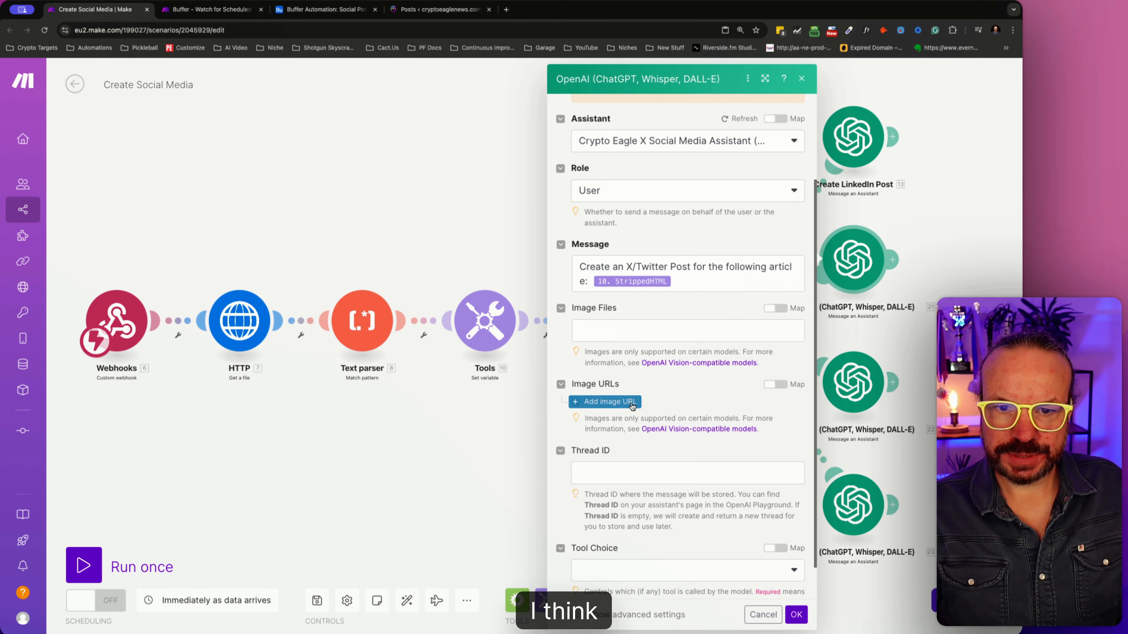
{"action": "scroll", "coordinate": [631, 402], "scroll_direction": "down", "scroll_amount": 1}
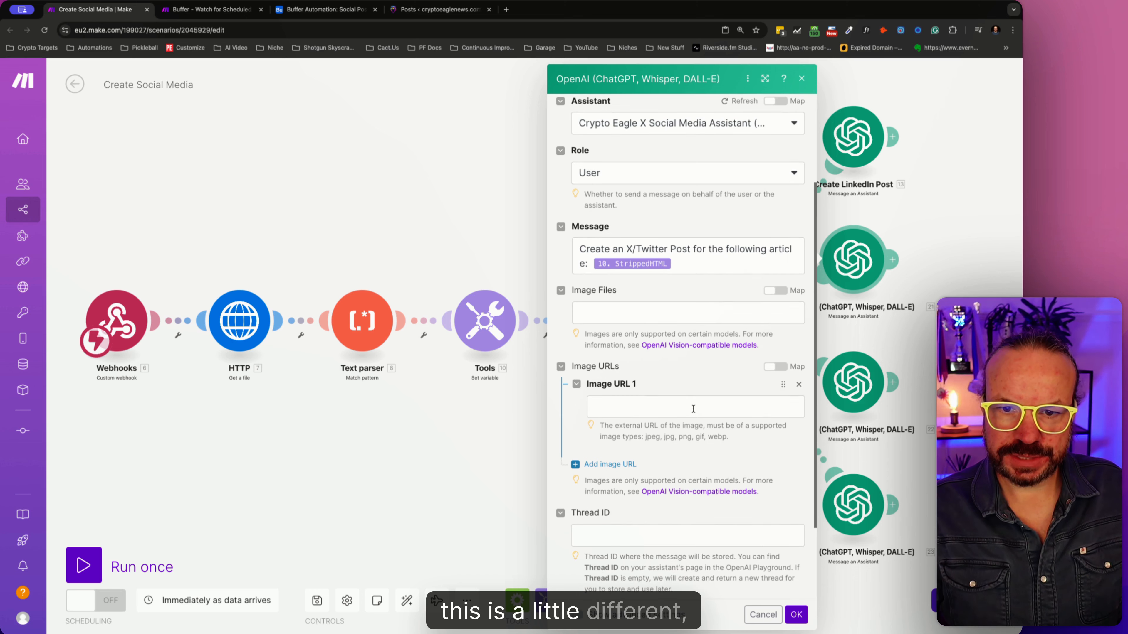
{"action": "left_click", "coordinate": [639, 406]}
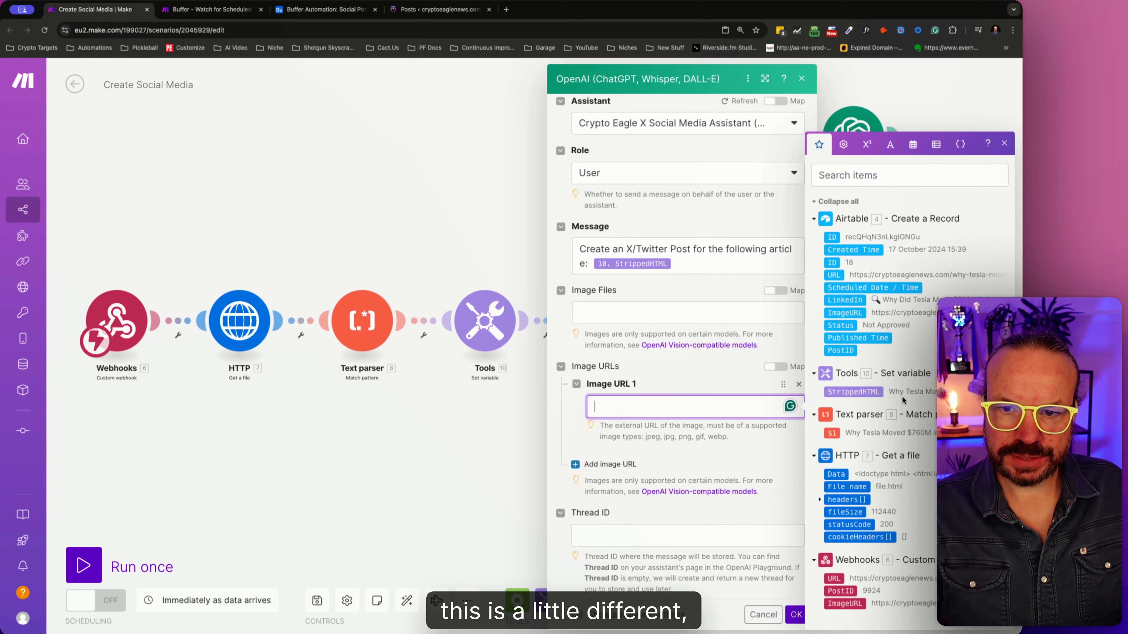
{"action": "left_click", "coordinate": [845, 603]}
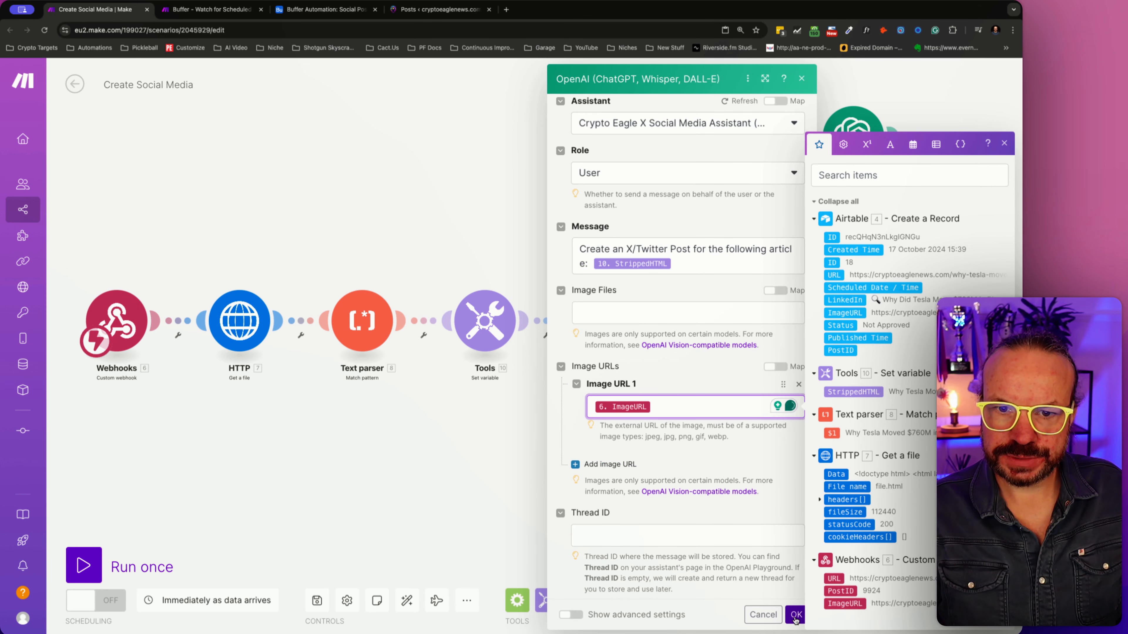
{"action": "left_click", "coordinate": [796, 617]}
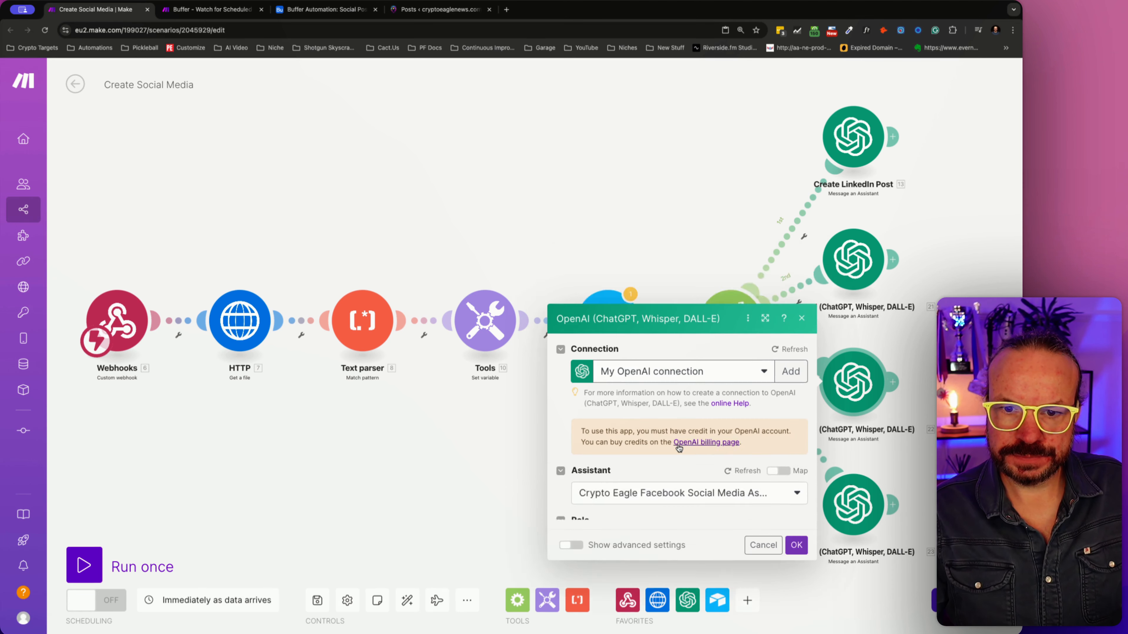
- Add an image URL to the Facebook OpenAI module, map it to the webhook's URL value, and save the settings
{"action": "scroll", "coordinate": [679, 448], "scroll_direction": "down", "scroll_amount": 3}
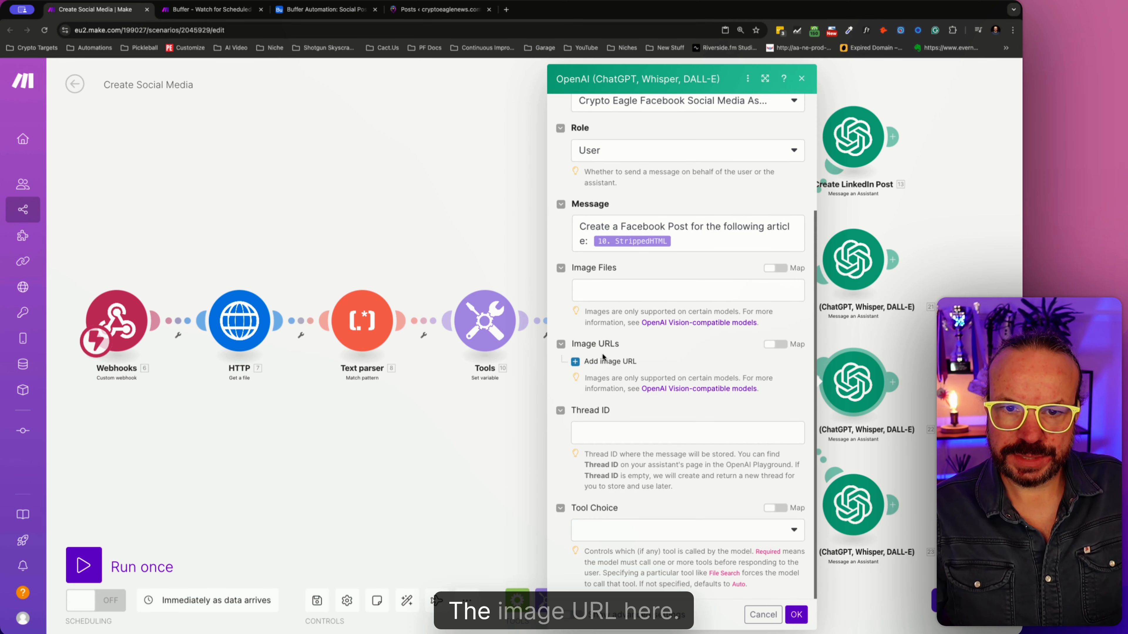
{"action": "left_click", "coordinate": [606, 361]}
{"action": "left_click", "coordinate": [650, 389]}
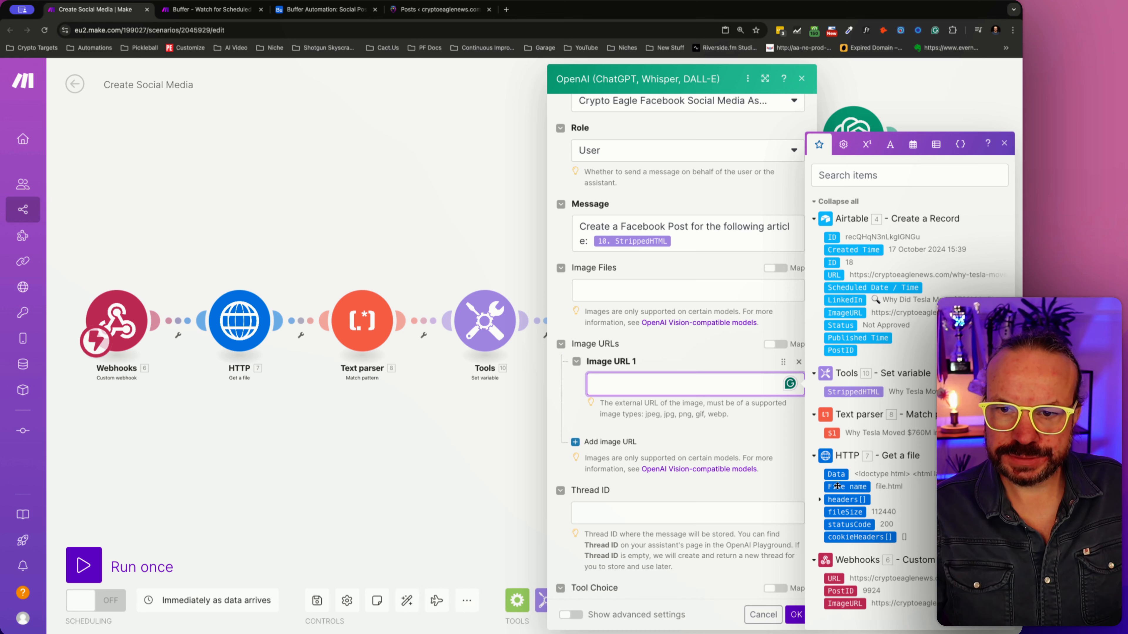
{"action": "left_click", "coordinate": [837, 579]}
{"action": "left_click", "coordinate": [795, 612]}
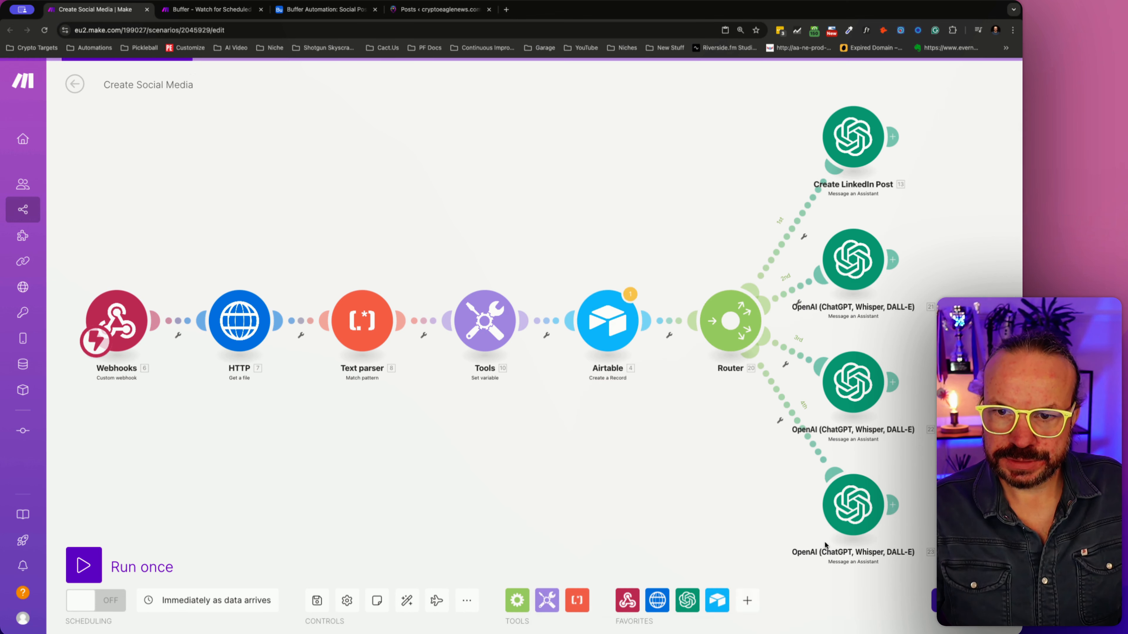
- Add an image URL to the Instagram OpenAI module, map it to the webhook's ImageURL, and save the settings
{"action": "left_click", "coordinate": [838, 513]}
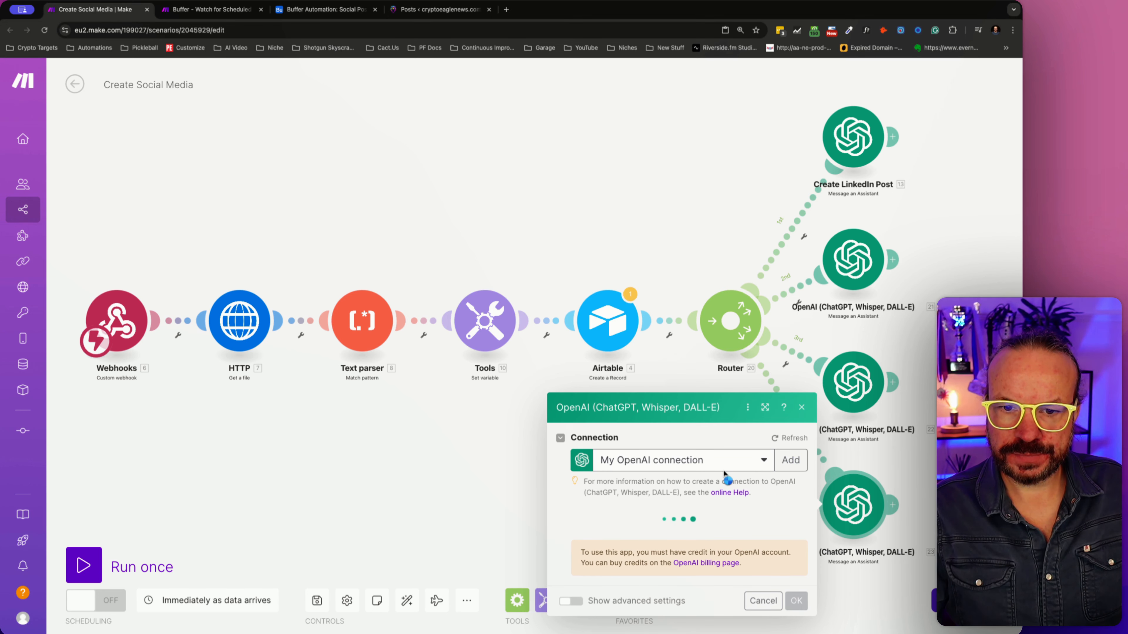
{"action": "scroll", "coordinate": [712, 490], "scroll_direction": "down", "scroll_amount": 5}
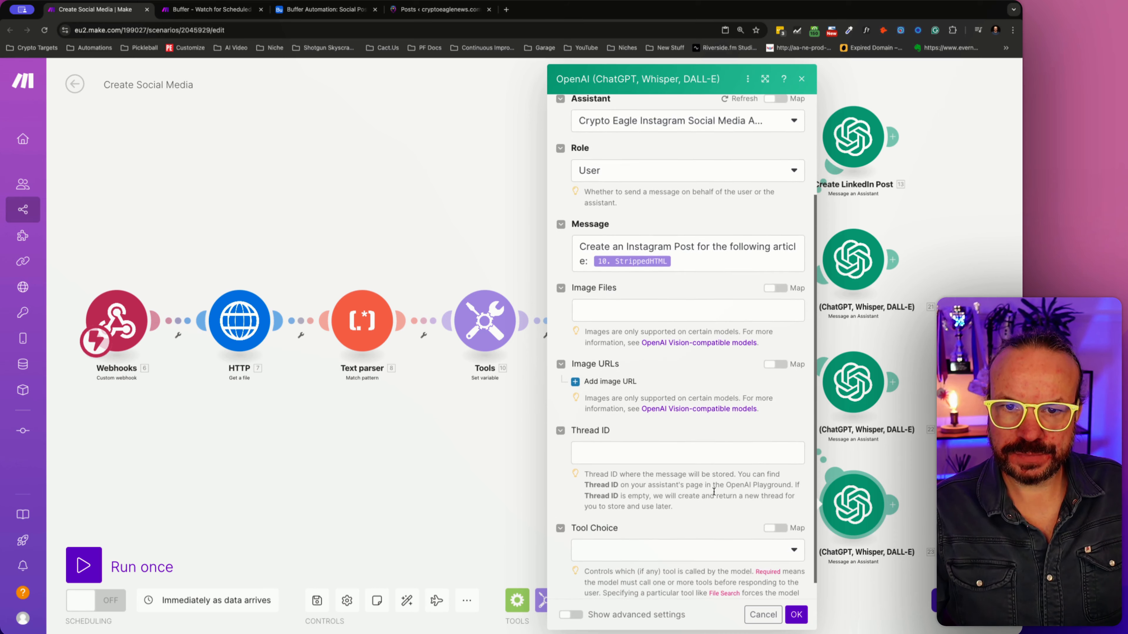
{"action": "scroll", "coordinate": [713, 491], "scroll_direction": "down", "scroll_amount": 2}
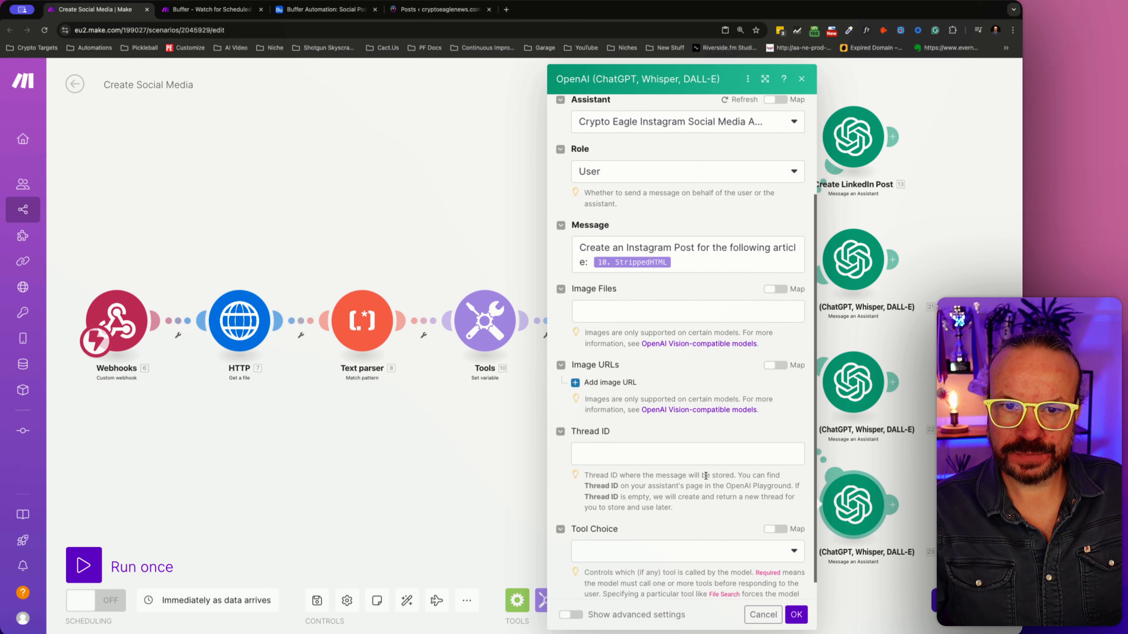
{"action": "left_click", "coordinate": [605, 383]}
{"action": "left_click", "coordinate": [674, 406]}
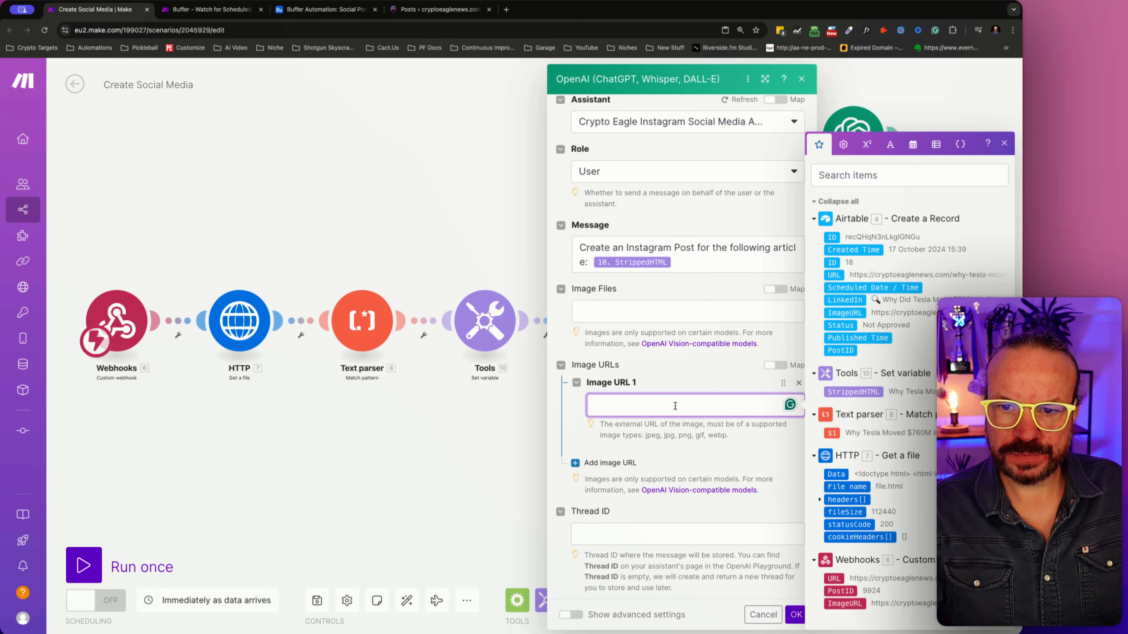
{"action": "left_click", "coordinate": [833, 578]}
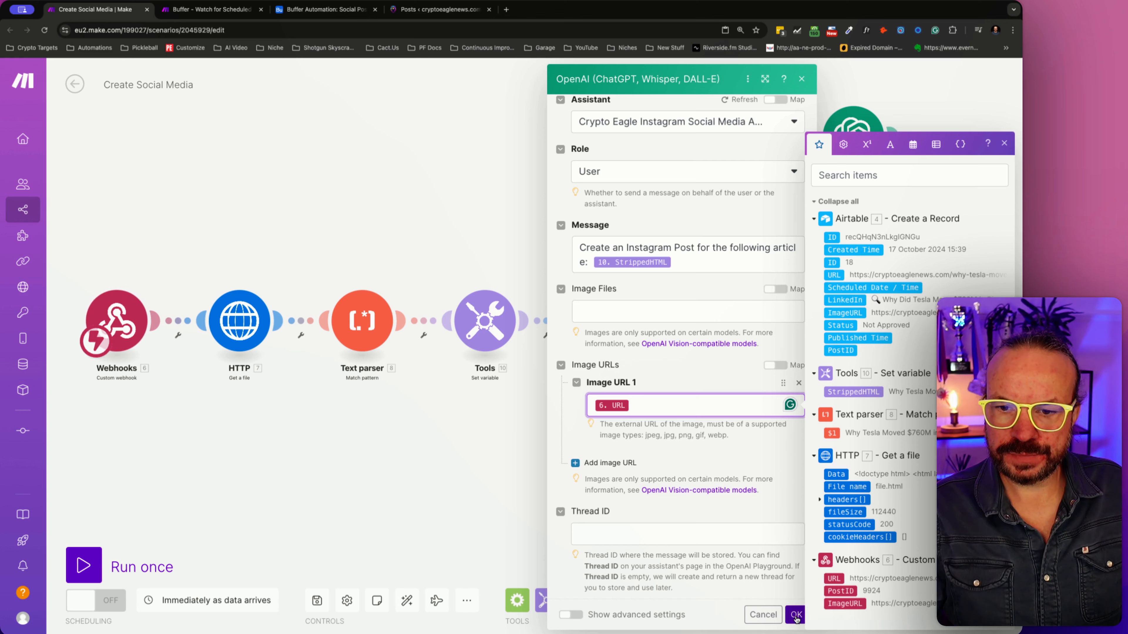
{"action": "key", "text": "BackSpace"}
{"action": "left_click", "coordinate": [851, 603]}
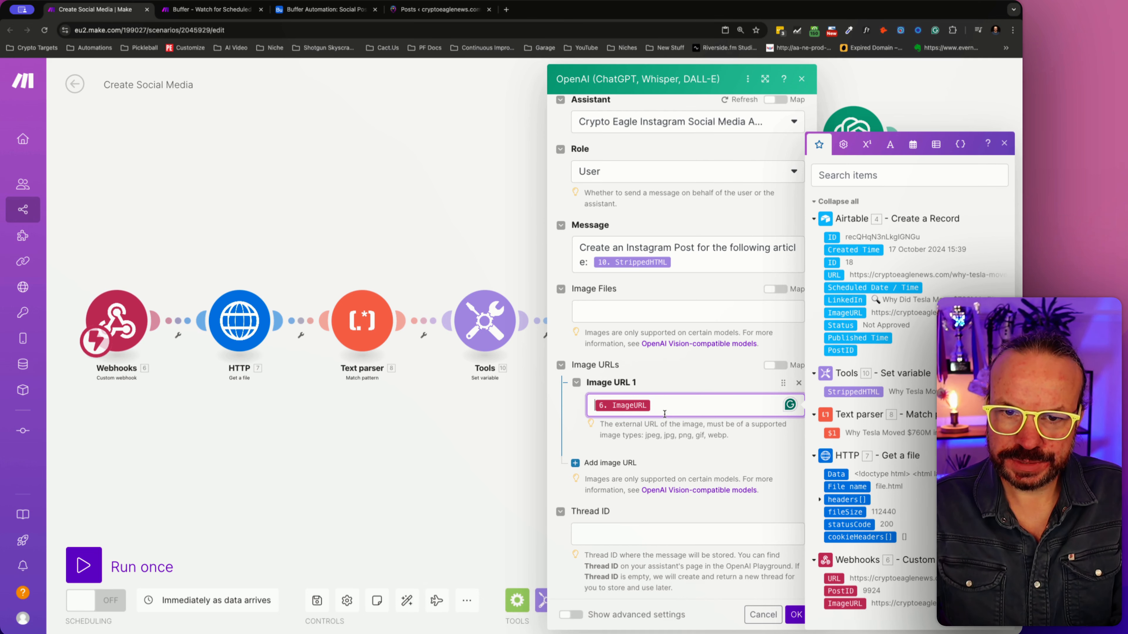
{"action": "left_click", "coordinate": [794, 616]}
- Open the name of the fourth OpenAI module, which handles Instagram, for editing
{"action": "right_click", "coordinate": [850, 479]}
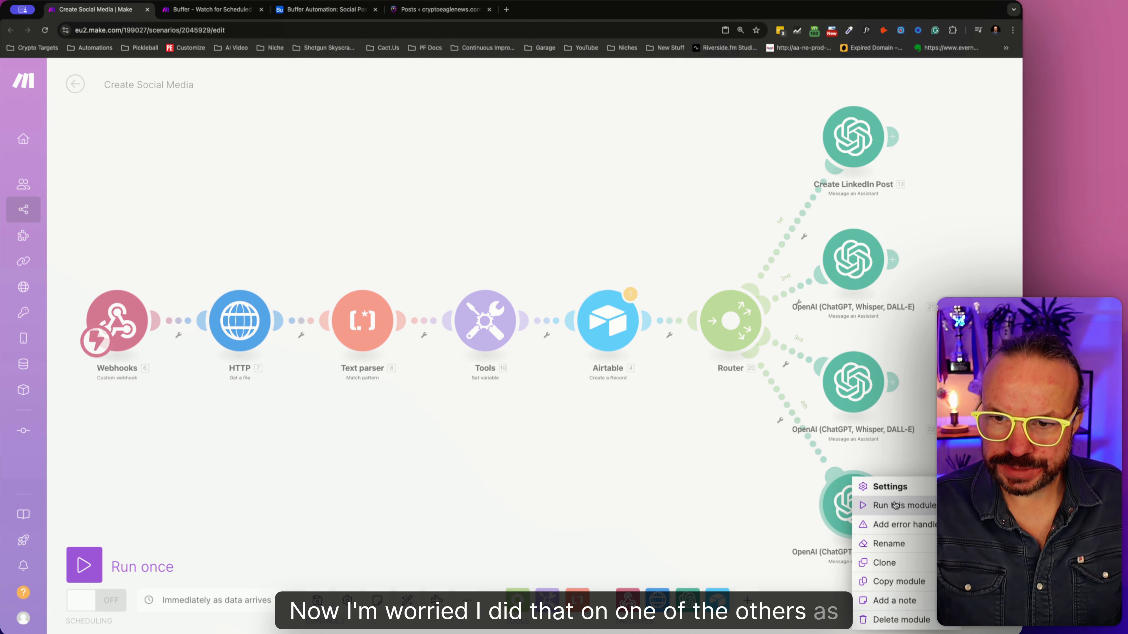
{"action": "left_click", "coordinate": [888, 543]}
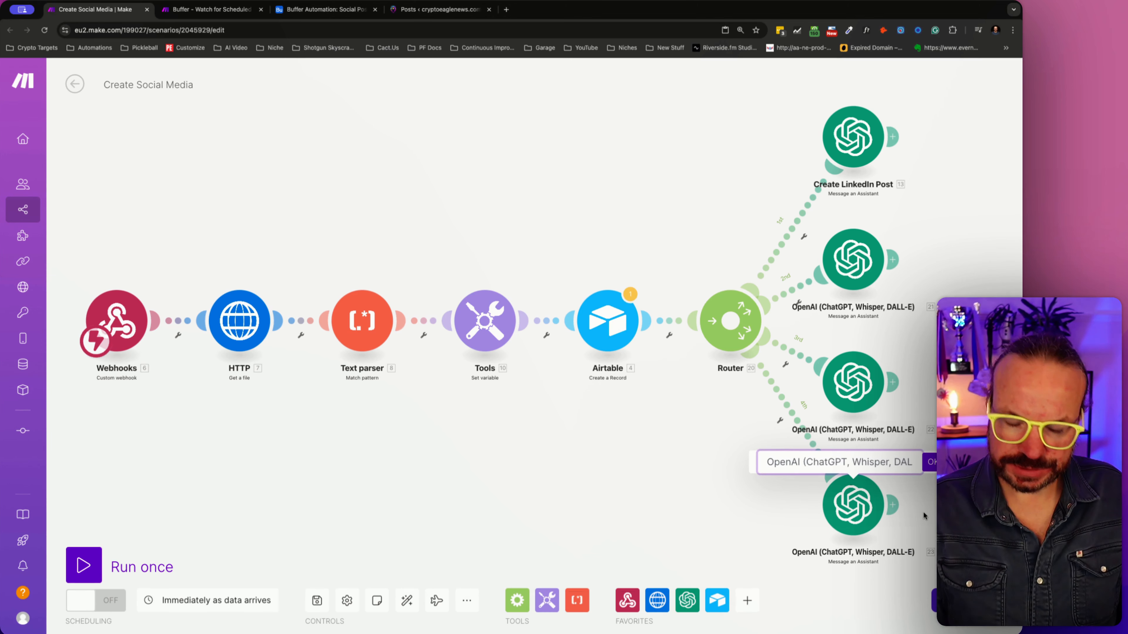
{"action": "type", "text": "Cre"}
{"action": "key", "text": "BackSpace"}
{"action": "key", "text": "BackSpace"}
{"action": "key", "text": "BackSpace"}
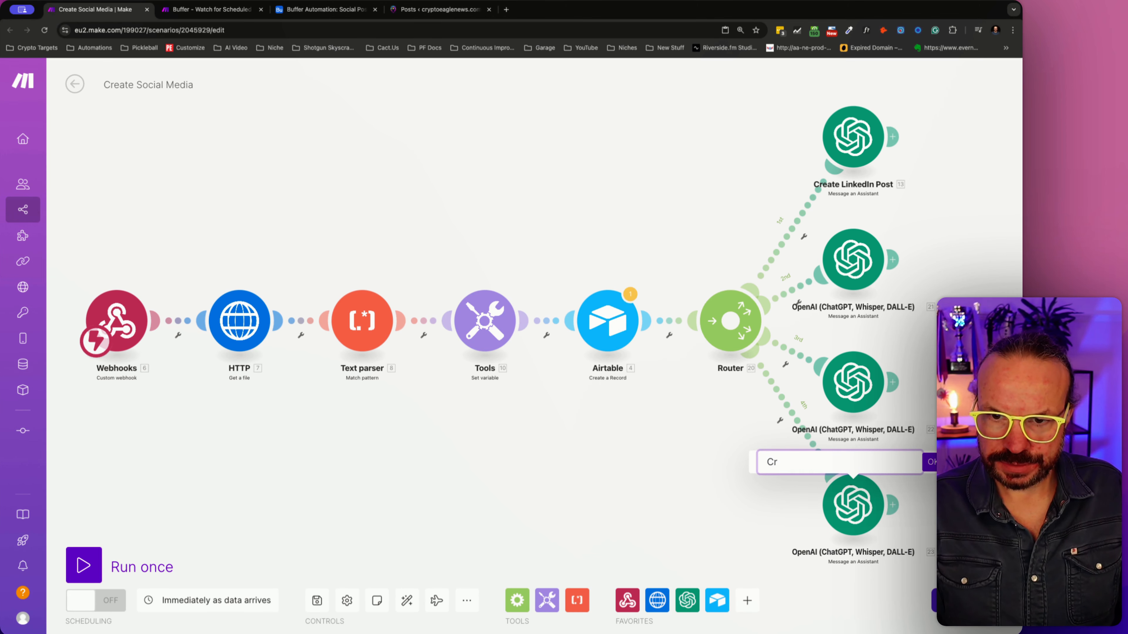
{"action": "key", "text": "super+v"}
{"action": "key", "text": "super+z"}
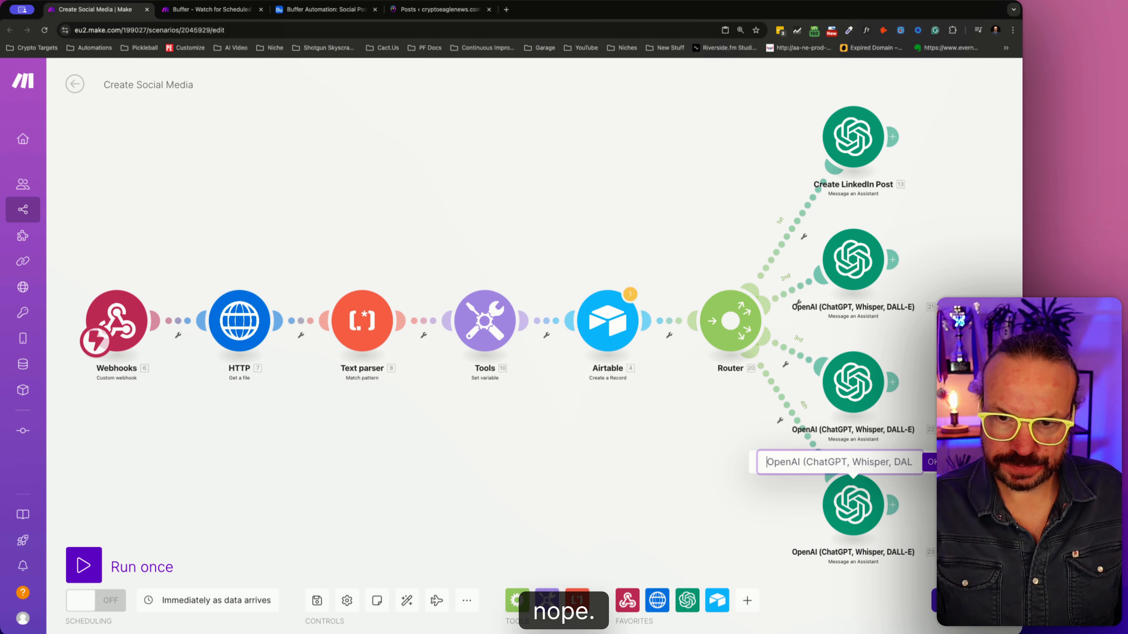
- Name the Instagram OpenAI module "Create instagram Post" and copy that name for reuse
{"action": "type", "text": "Create "}
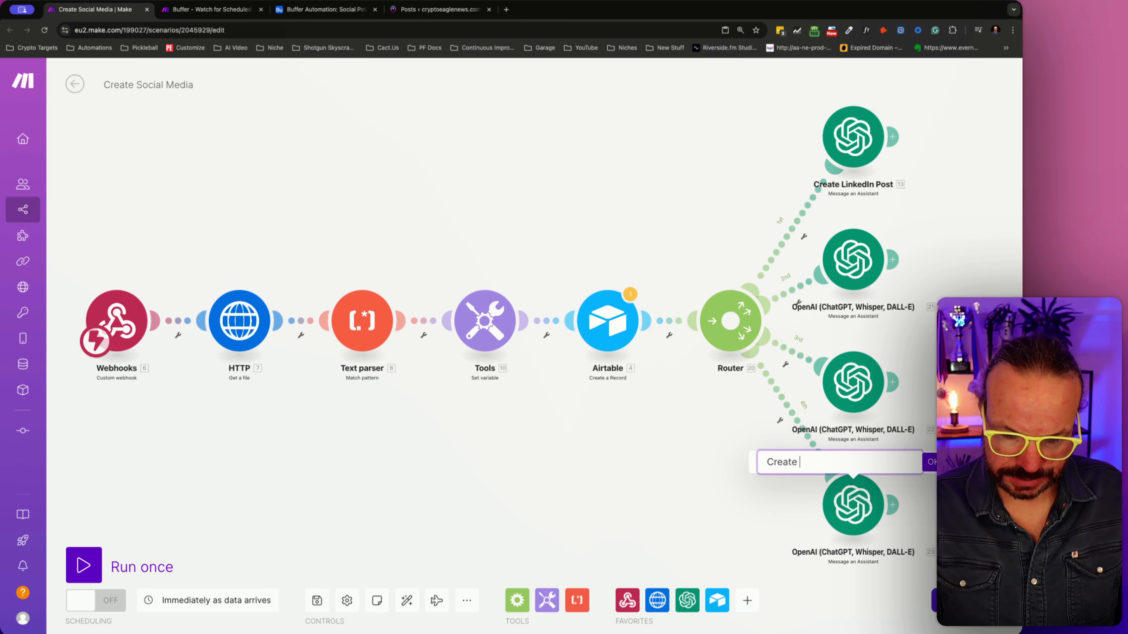
{"action": "type", "text": "instagram Post"}
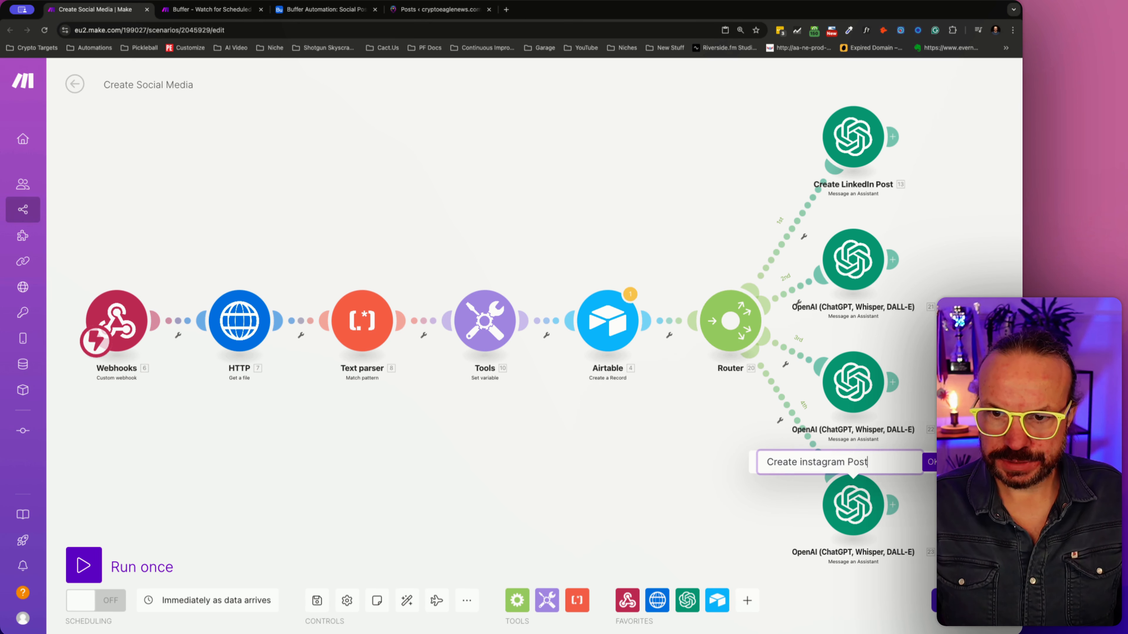
{"action": "key", "text": "super+a"}
{"action": "key", "text": "super+c"}
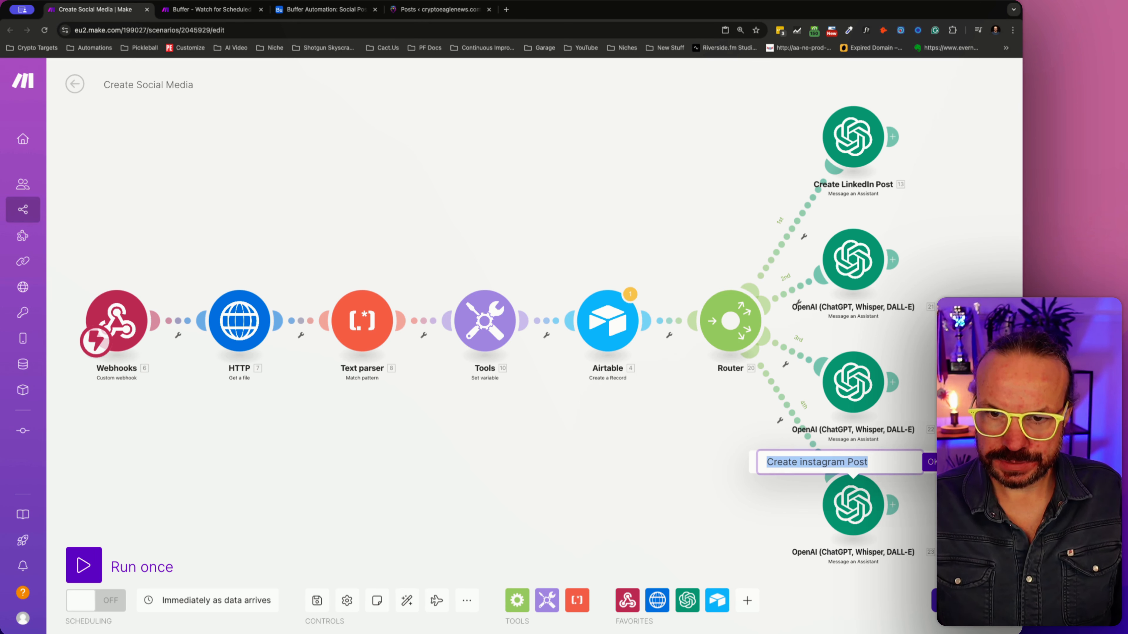
{"action": "key", "text": "Return"}
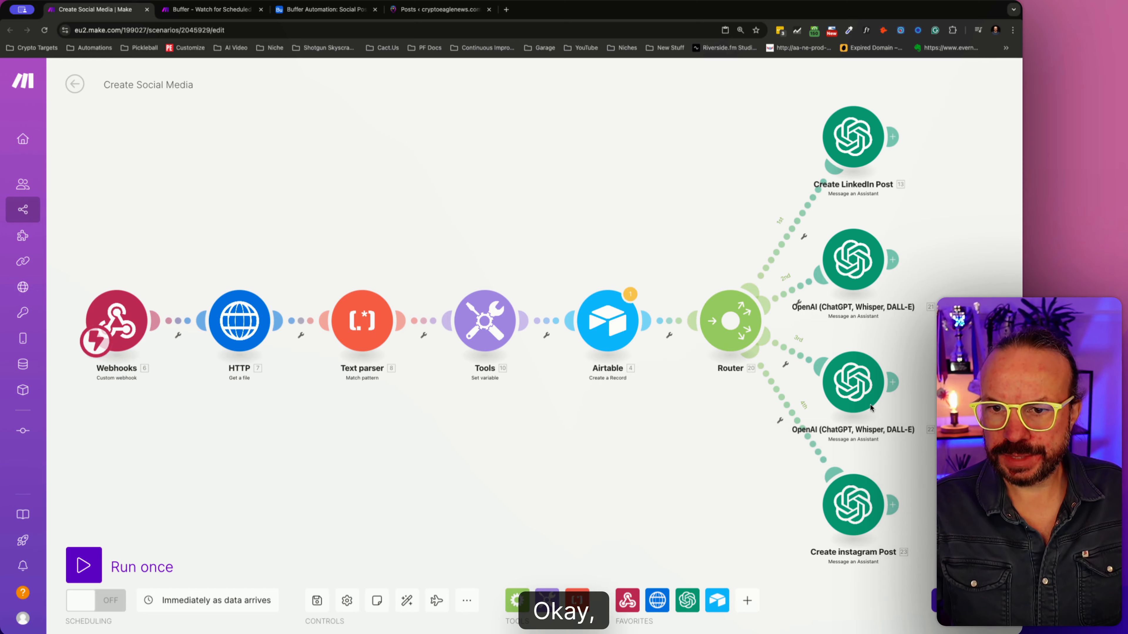
- Rename the third OpenAI module on the router as "Create Facebook Post", reusing the copied name
{"action": "right_click", "coordinate": [865, 397]}
{"action": "left_click", "coordinate": [903, 461]}
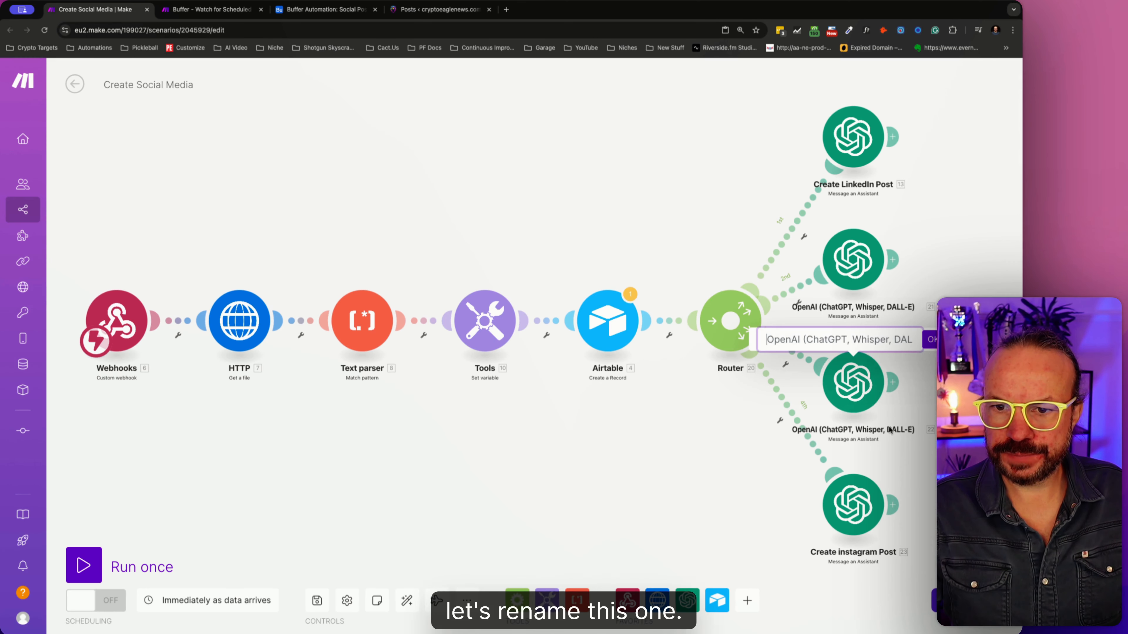
{"action": "key", "text": "super+v"}
{"action": "double_click", "coordinate": [823, 339]}
{"action": "type", "text": "F"}
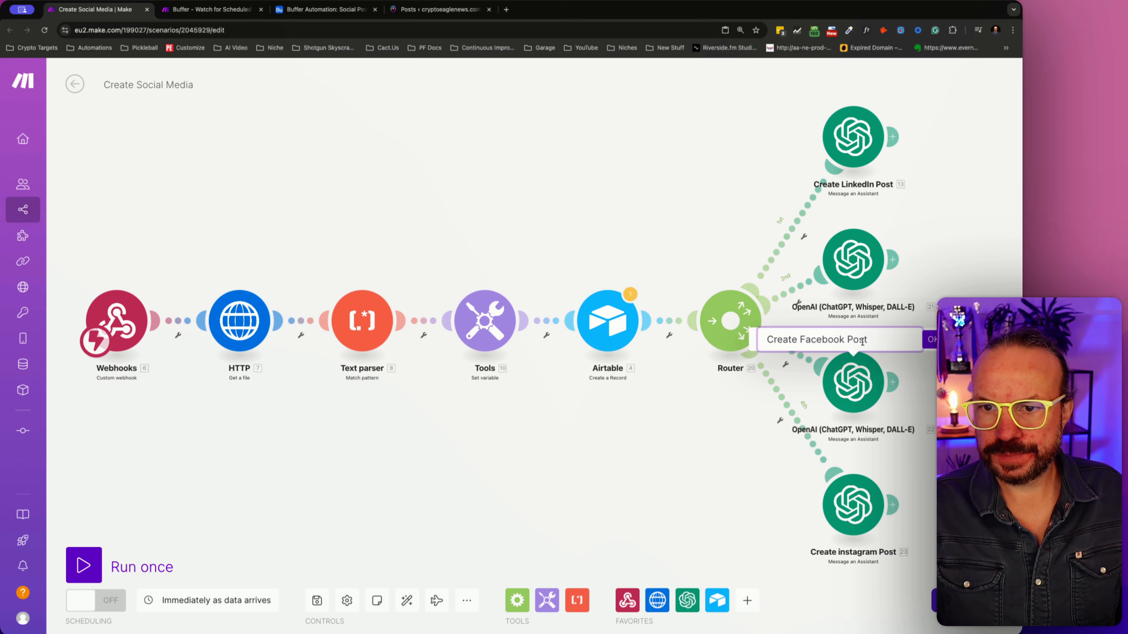
{"action": "key", "text": "Return"}
- Capitalize the platform in the fourth OpenAI module's name so it reads "Create Instagram Post"
{"action": "right_click", "coordinate": [850, 482]}
{"action": "left_click", "coordinate": [881, 541]}
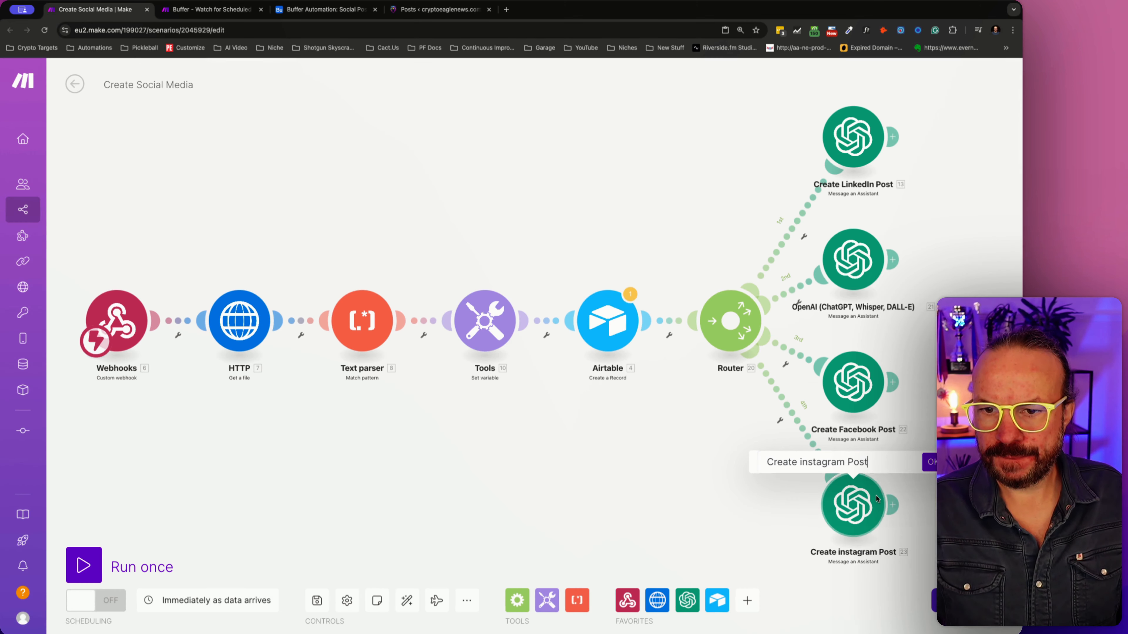
{"action": "key", "text": "BackSpace"}
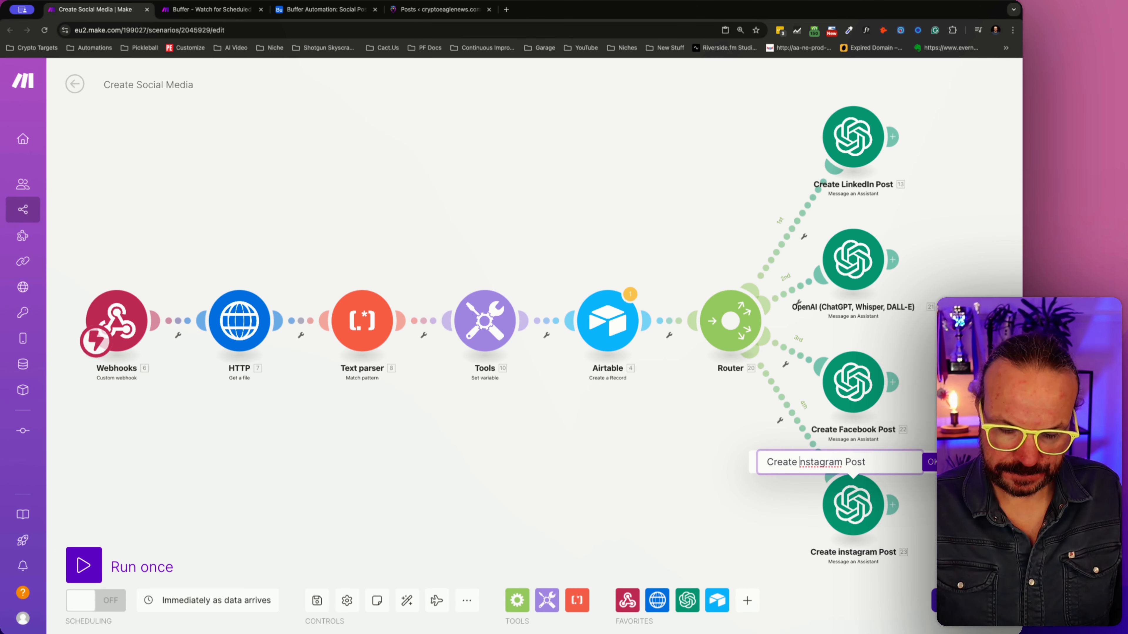
{"action": "type", "text": "I"}
{"action": "key", "text": "Return"}
- Rename the second OpenAI module on the router as "Create X Post"
{"action": "right_click", "coordinate": [841, 246]}
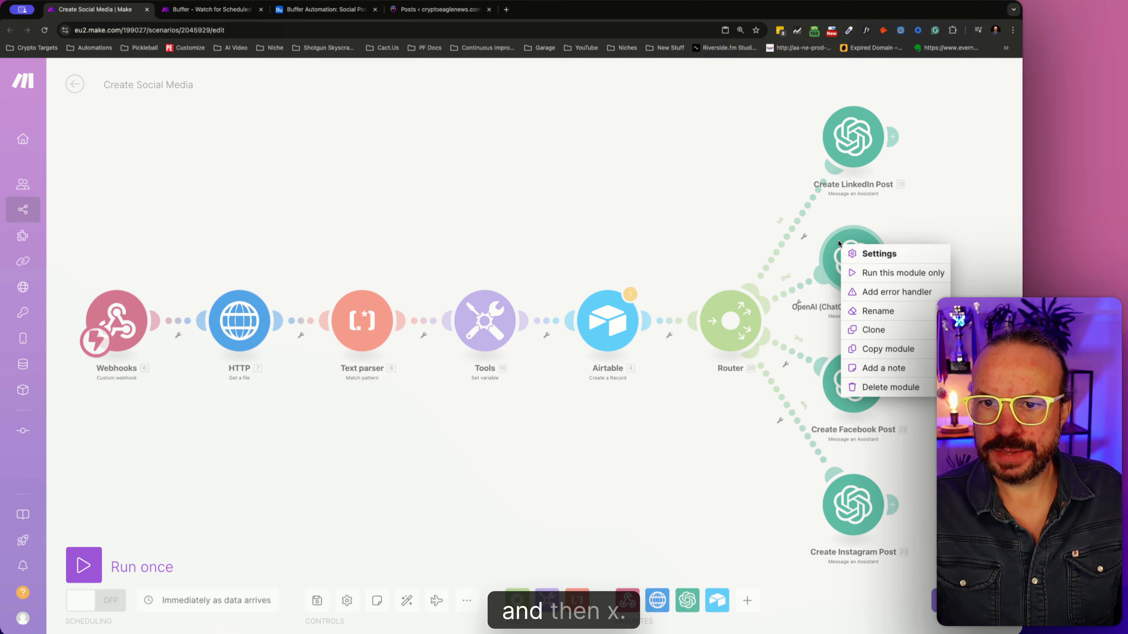
{"action": "left_click", "coordinate": [983, 252]}
{"action": "right_click", "coordinate": [872, 257]}
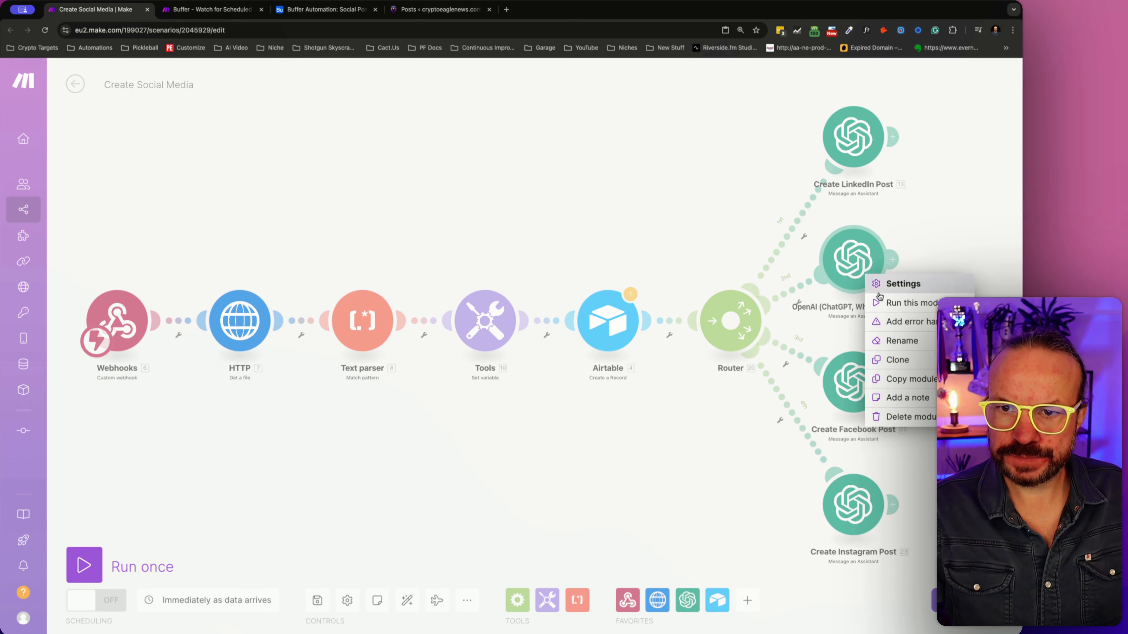
{"action": "left_click", "coordinate": [907, 340]}
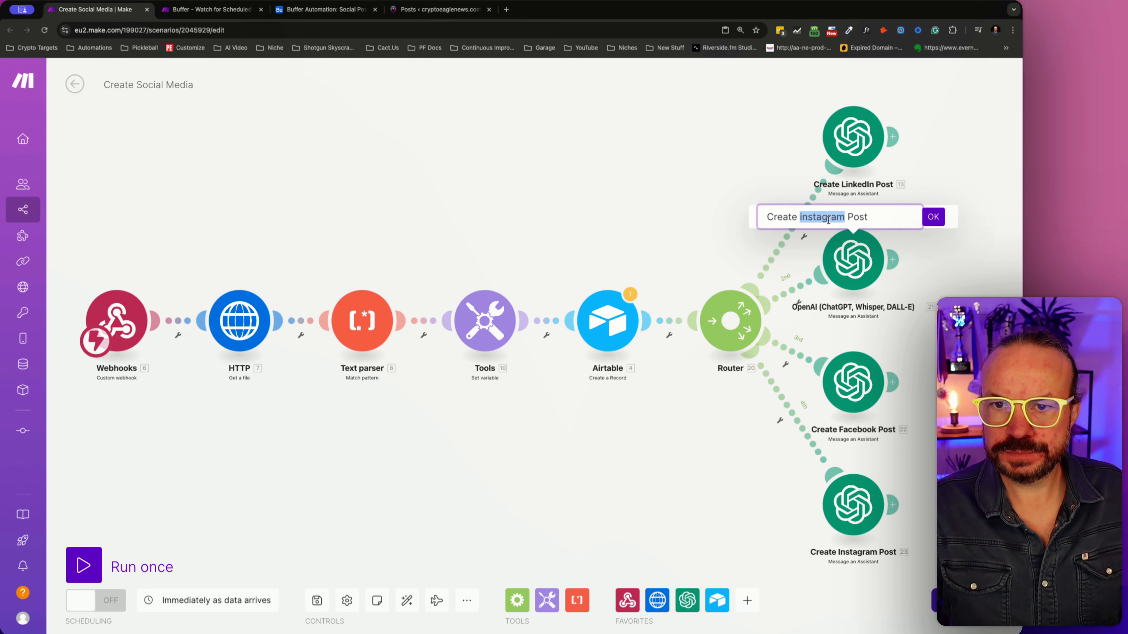
{"action": "left_click", "coordinate": [931, 216]}
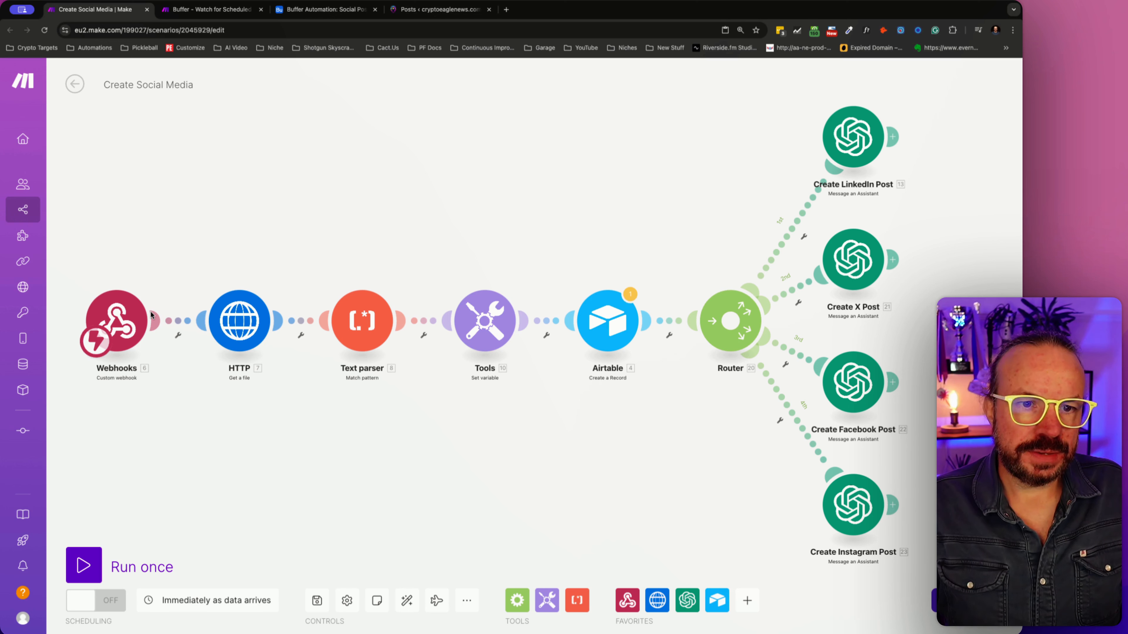
- Add a new module after Create LinkedIn Post and choose Airtable as its app
{"action": "mouse_move", "coordinate": [587, 420]}
{"action": "left_mouse_down"}
{"action": "mouse_move", "coordinate": [602, 404]}
{"action": "mouse_move", "coordinate": [579, 409]}
{"action": "left_mouse_up"}
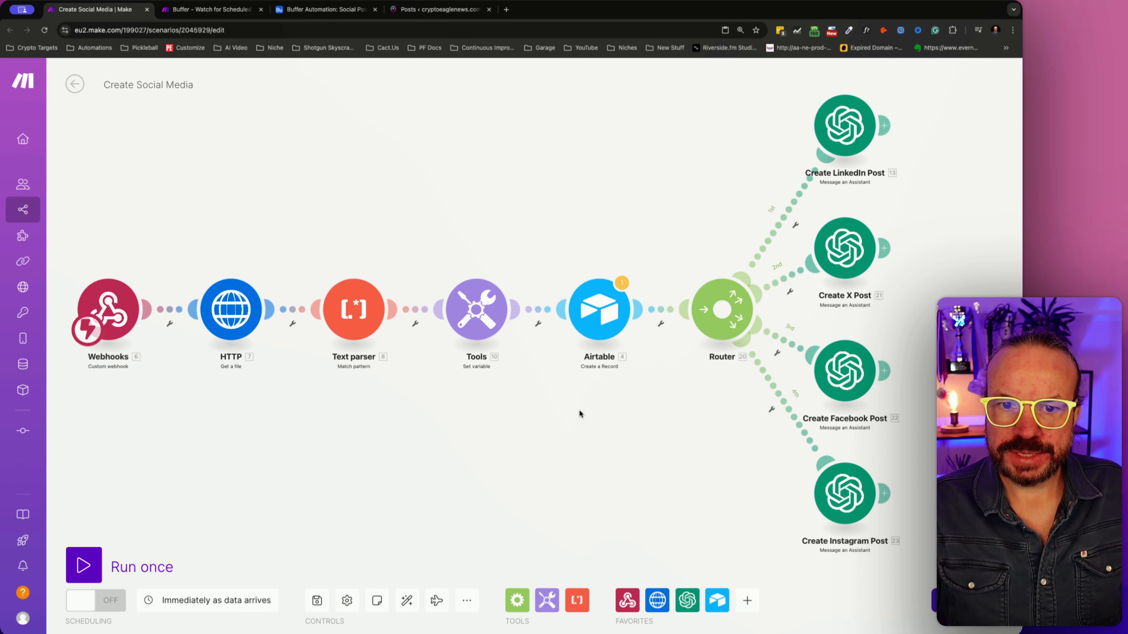
{"action": "left_click", "coordinate": [884, 125]}
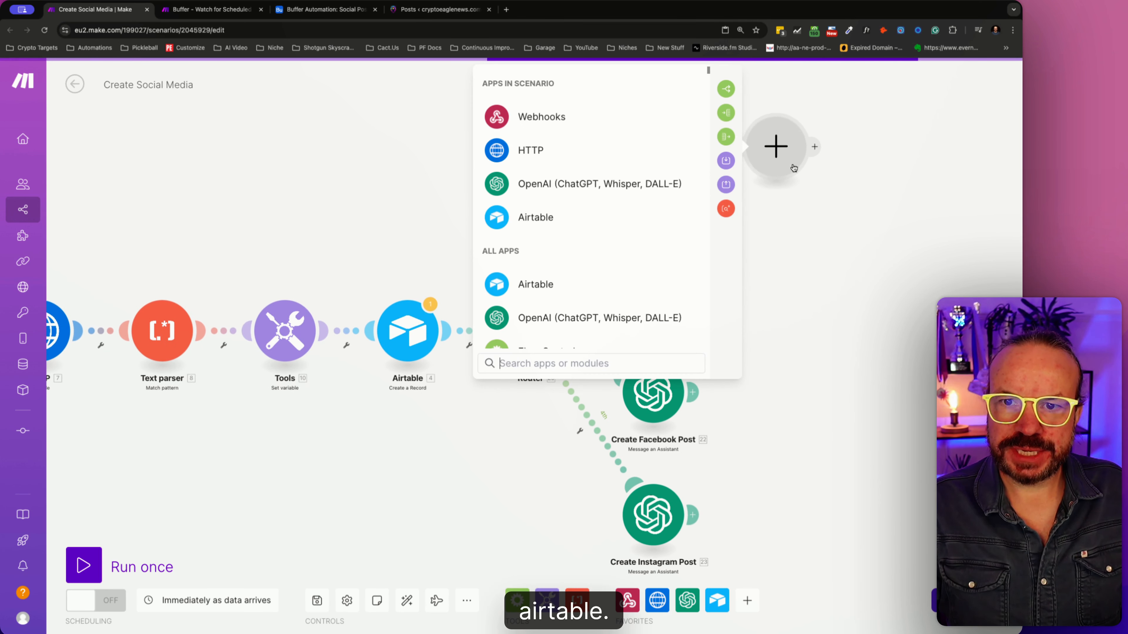
{"action": "left_click", "coordinate": [544, 217]}
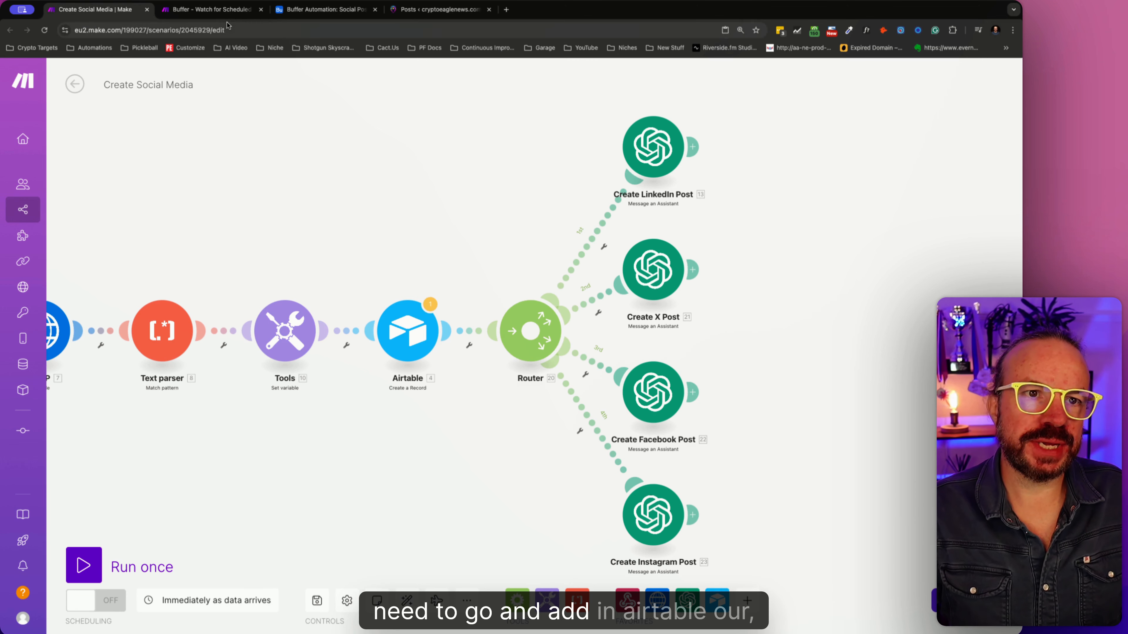
- Switch to the Buffer Automation base in Airtable and create a long text field "X Post" with rich text formatting in Social Posts
{"action": "key", "text": "ctrl+Tab"}
{"action": "key", "text": "ctrl+Tab"}
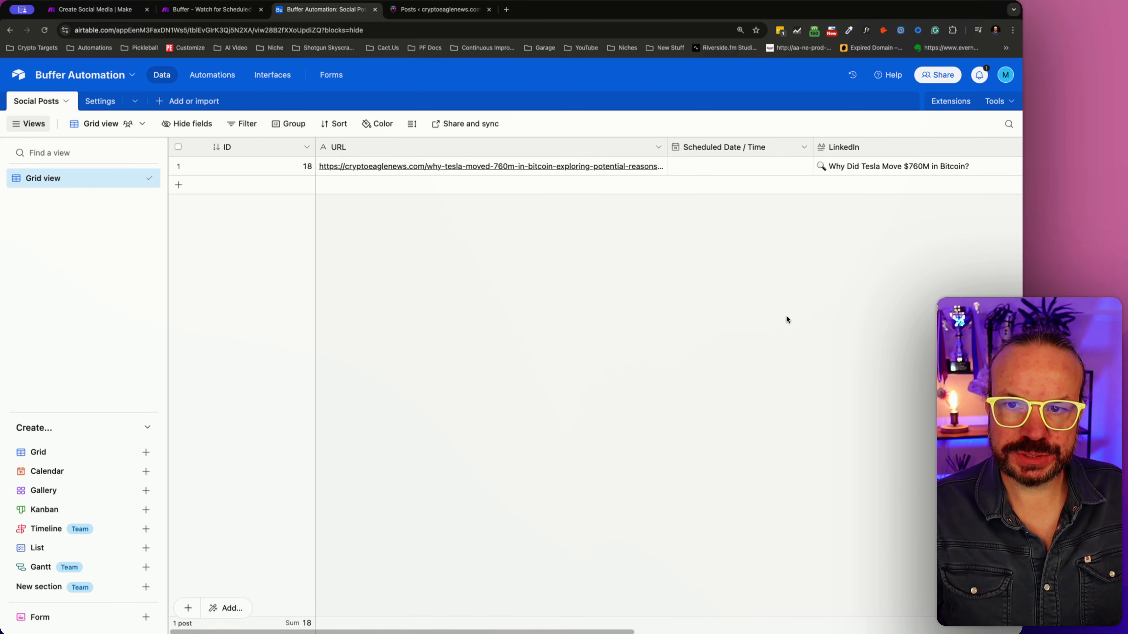
{"action": "left_click_drag", "start_coordinate": [624, 632], "coordinate": [756, 632]}
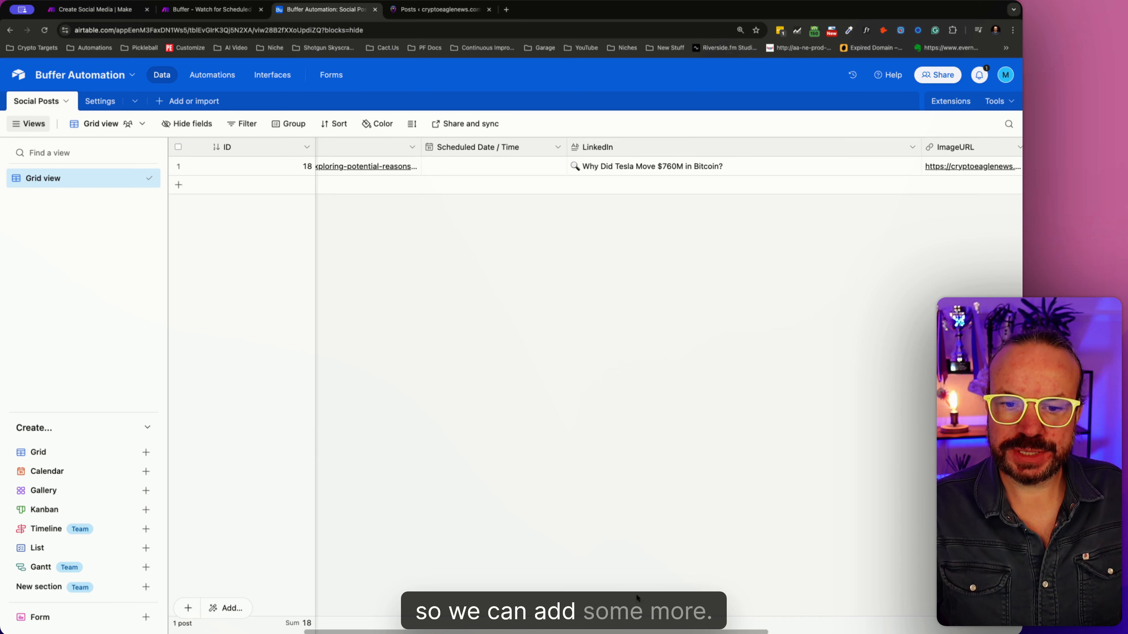
{"action": "scroll", "coordinate": [755, 600], "scroll_direction": "right", "scroll_amount": 5}
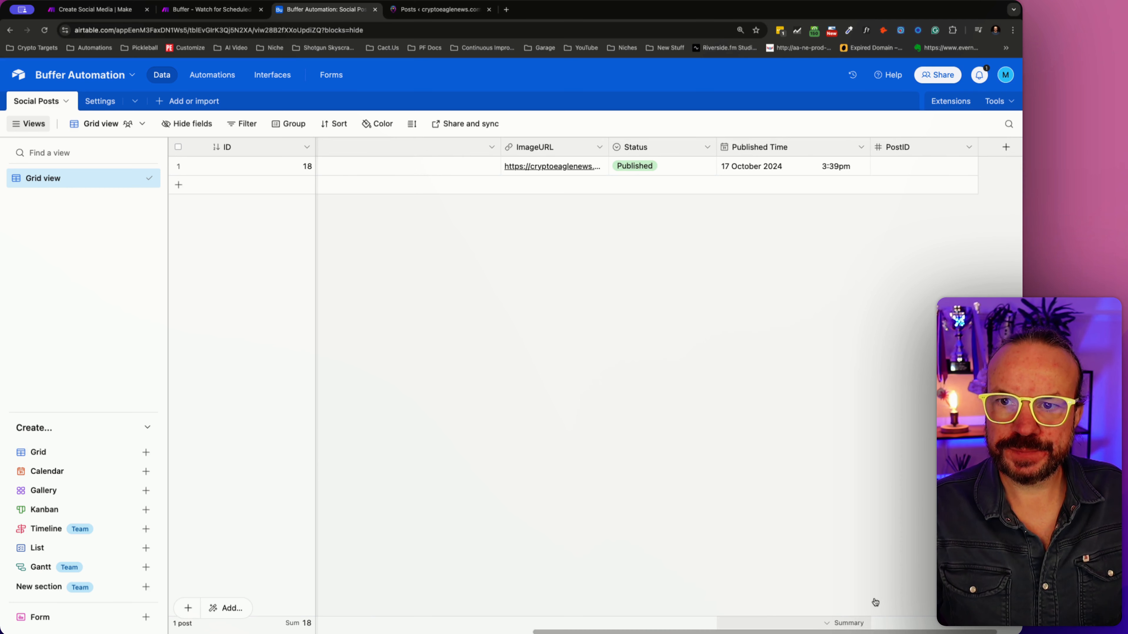
{"action": "left_click", "coordinate": [1005, 147]}
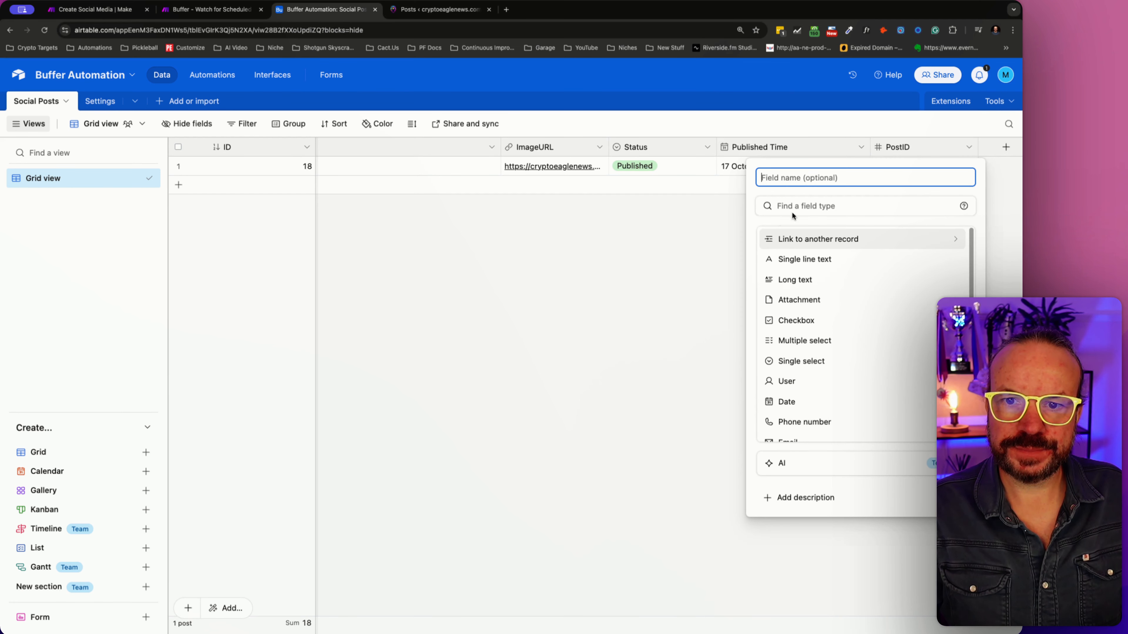
{"action": "left_click", "coordinate": [818, 208]}
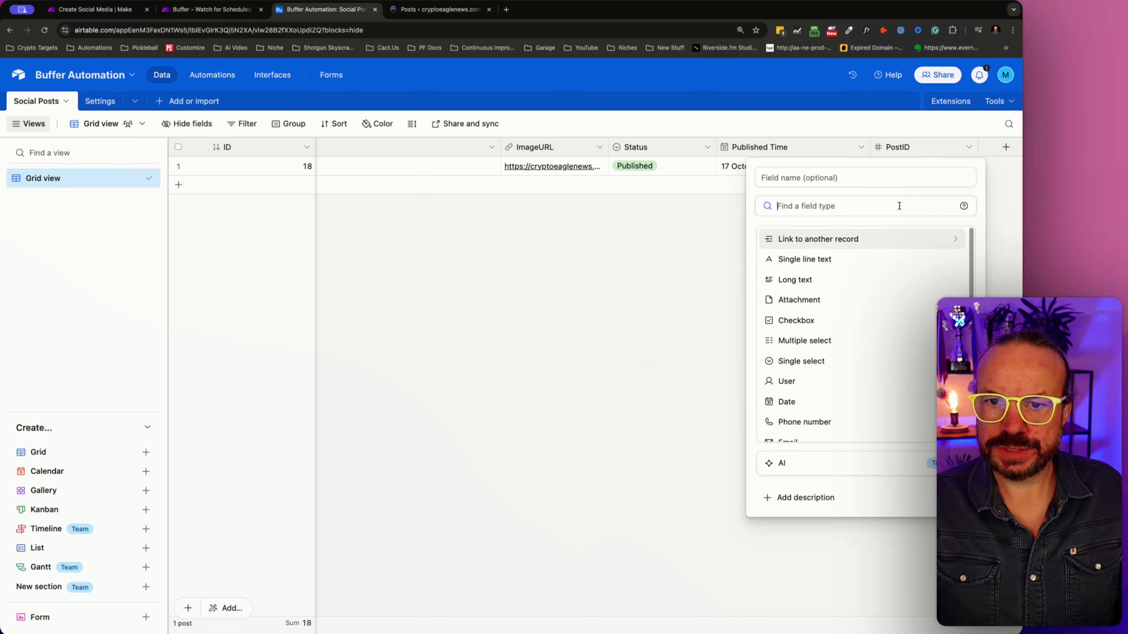
{"action": "left_click", "coordinate": [795, 279]}
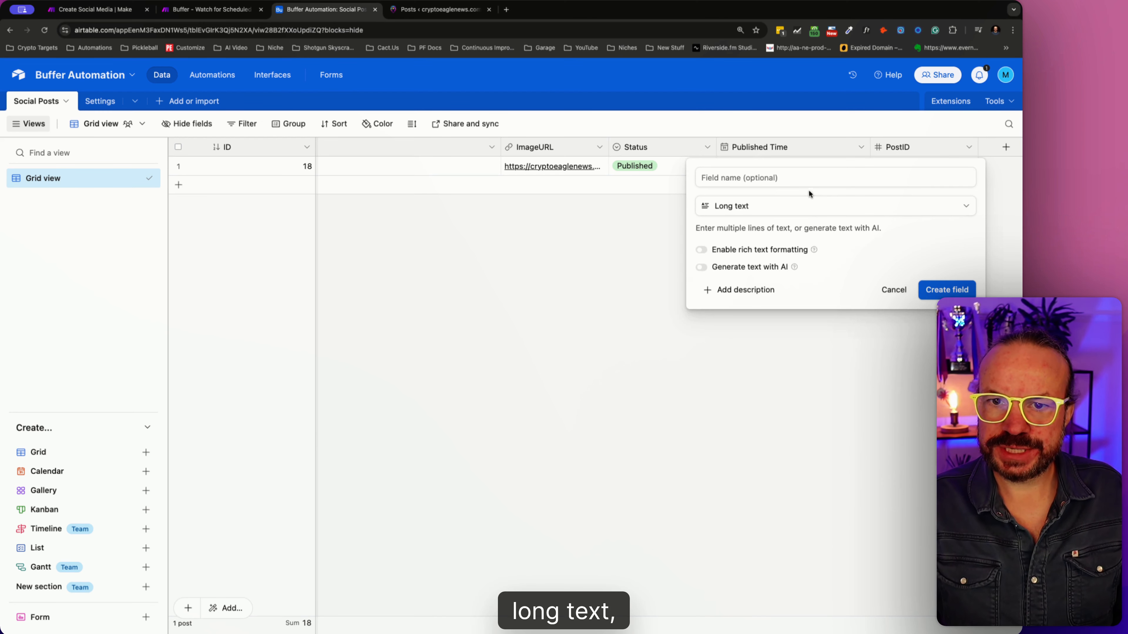
{"action": "left_click", "coordinate": [719, 253]}
{"action": "left_click", "coordinate": [786, 180]}
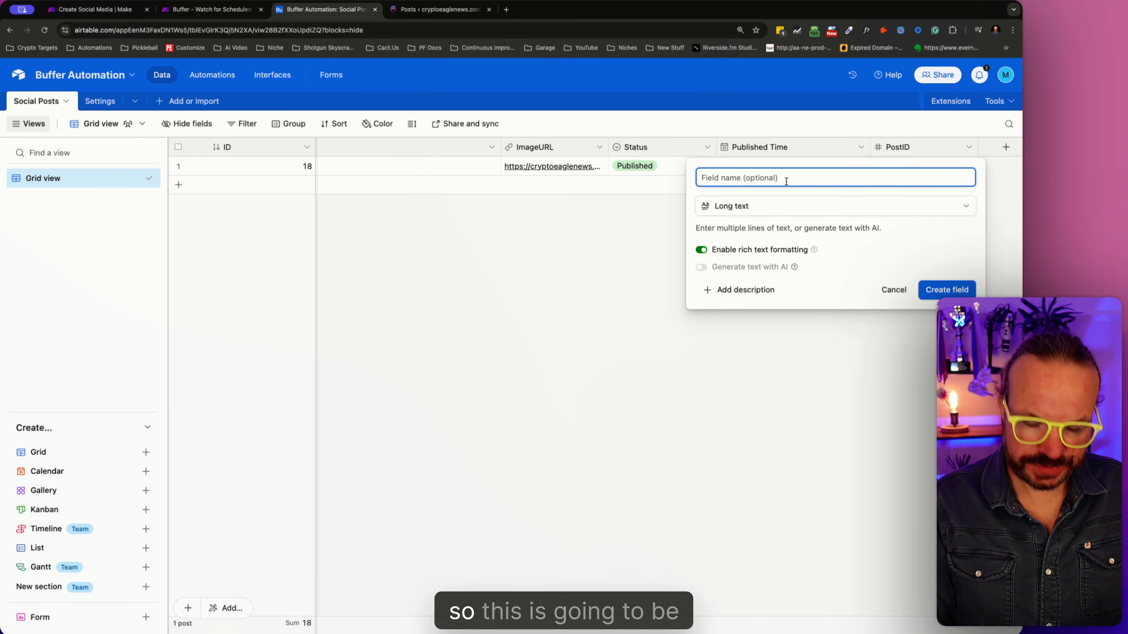
{"action": "type", "text": "X Post"}
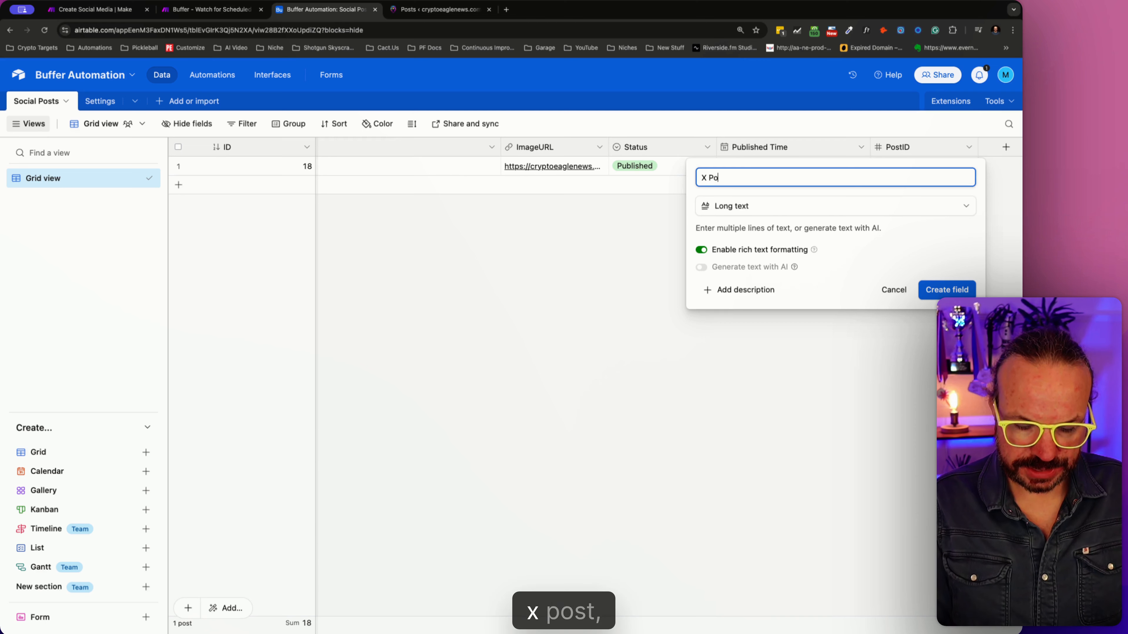
{"action": "left_click", "coordinate": [940, 293]}
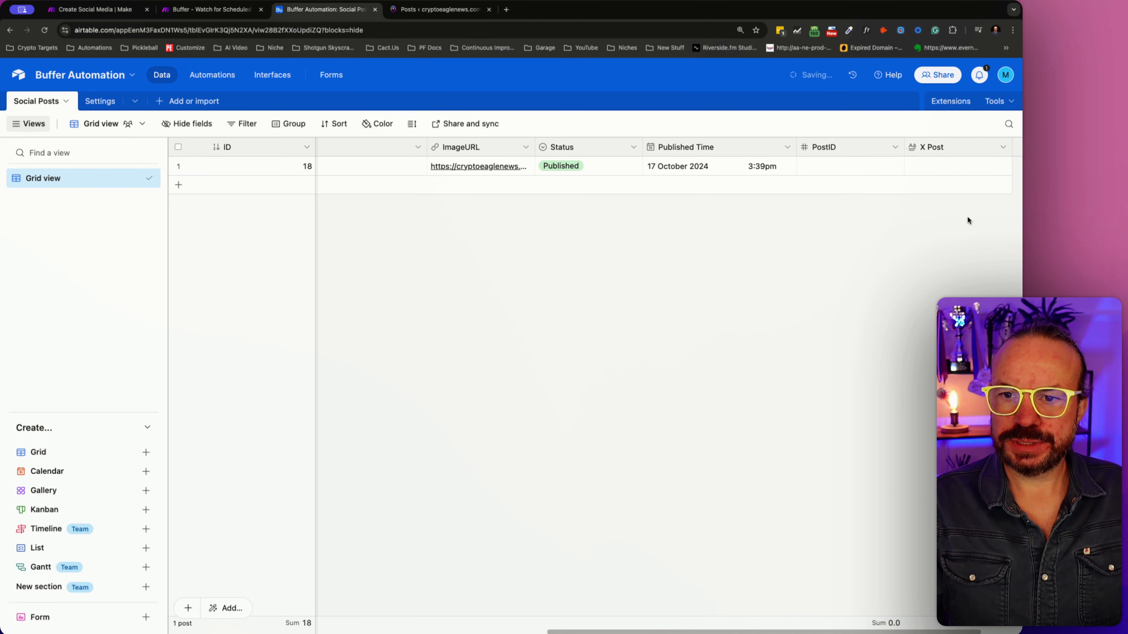
- Create a long text field named "Facebook Post" with rich text formatting enabled in the Social Posts table
{"action": "scroll", "coordinate": [879, 444], "scroll_direction": "right", "scroll_amount": 4}
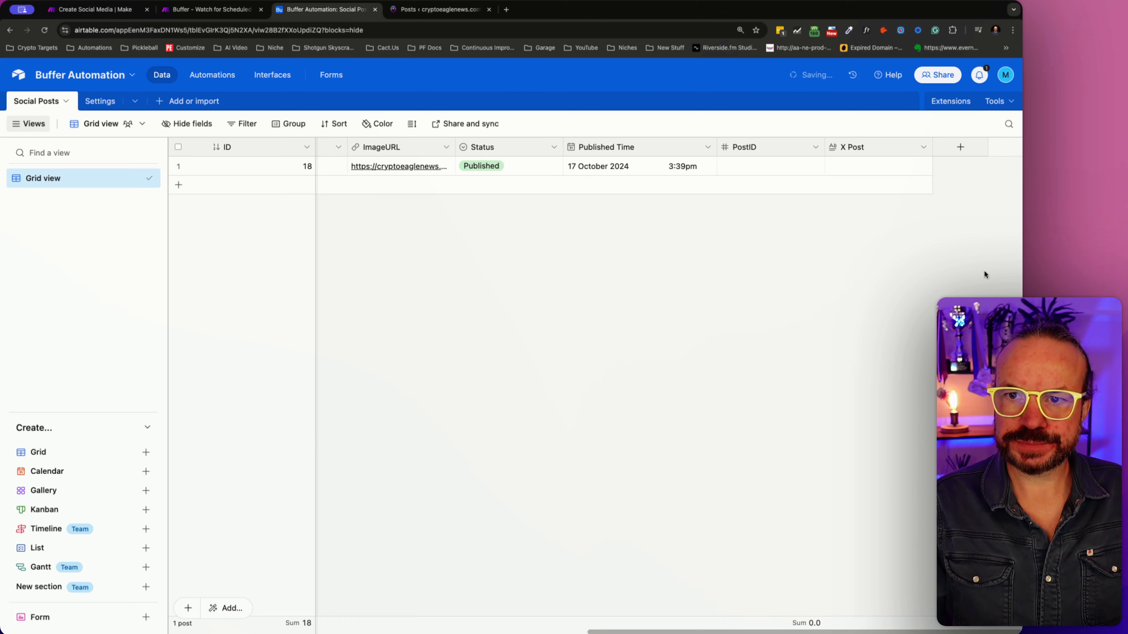
{"action": "left_click", "coordinate": [960, 147]}
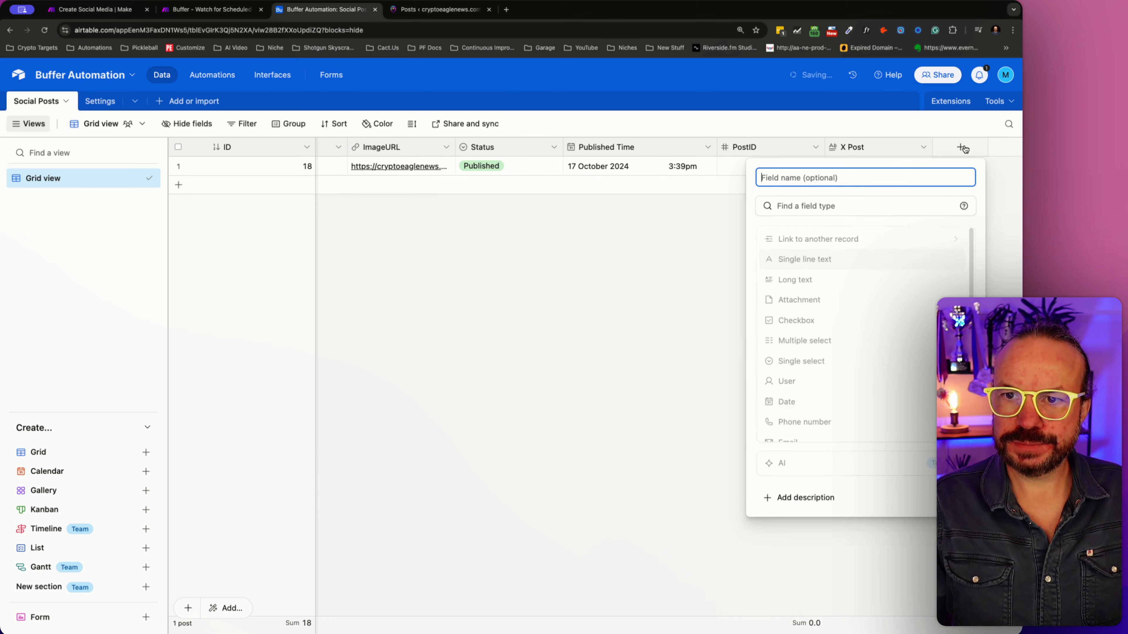
{"action": "left_click", "coordinate": [801, 279]}
{"action": "left_click", "coordinate": [789, 179]}
{"action": "type", "text": "Face"}
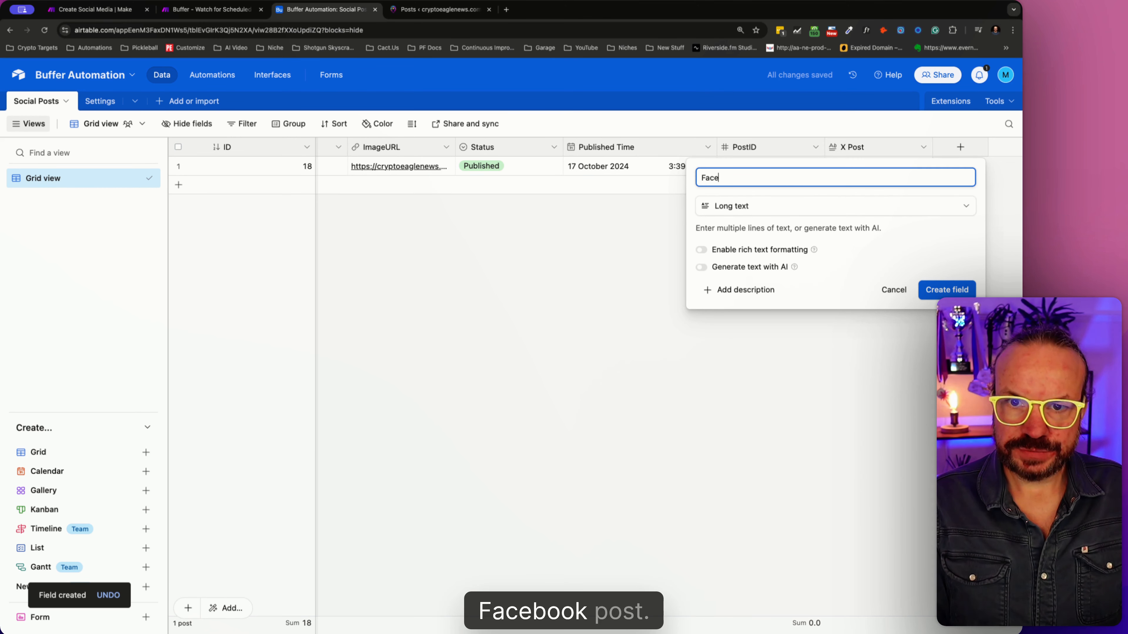
{"action": "type", "text": "book Post"}
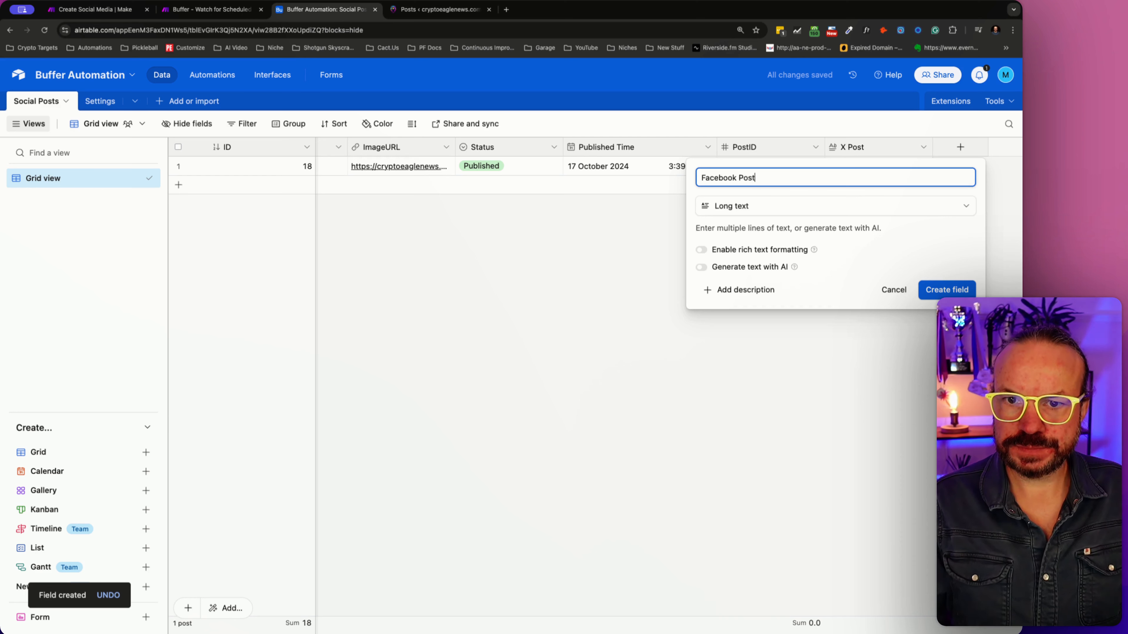
{"action": "left_click", "coordinate": [755, 249]}
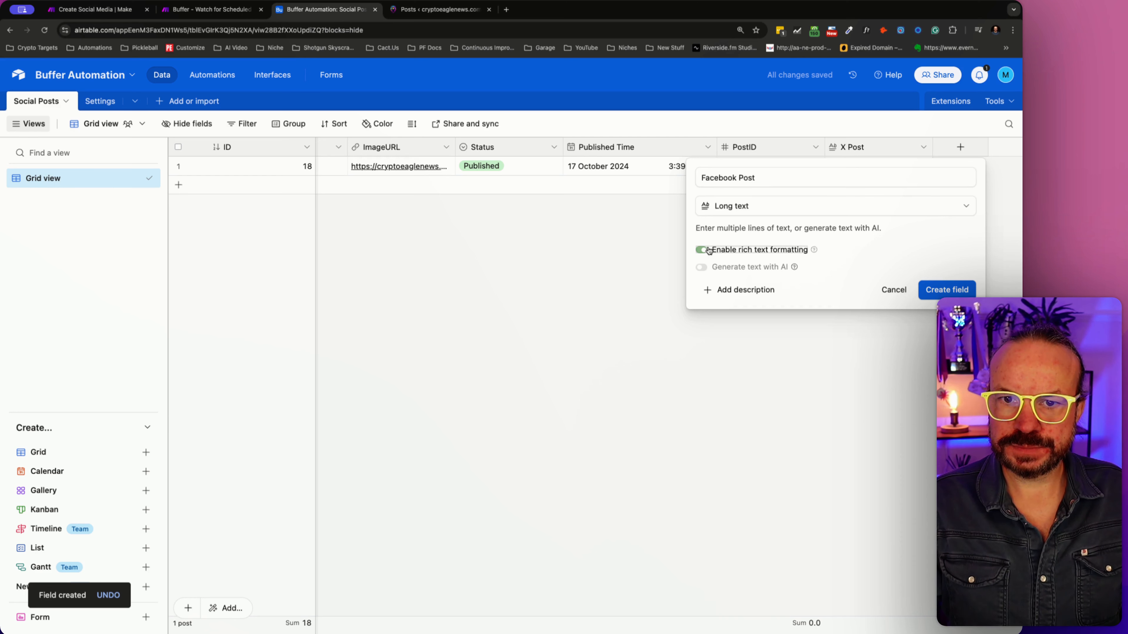
{"action": "left_click", "coordinate": [941, 291]}
- Create a long text field named "Instagram Post" with rich text formatting enabled in the Social Posts table
{"action": "left_click", "coordinate": [1016, 148]}
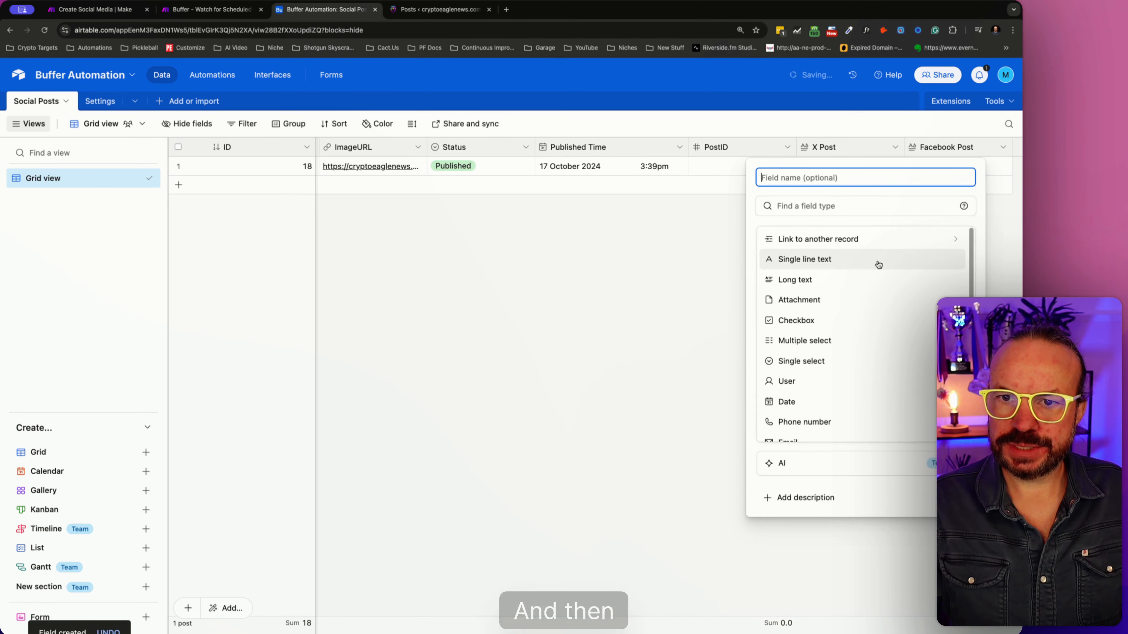
{"action": "left_click", "coordinate": [797, 279]}
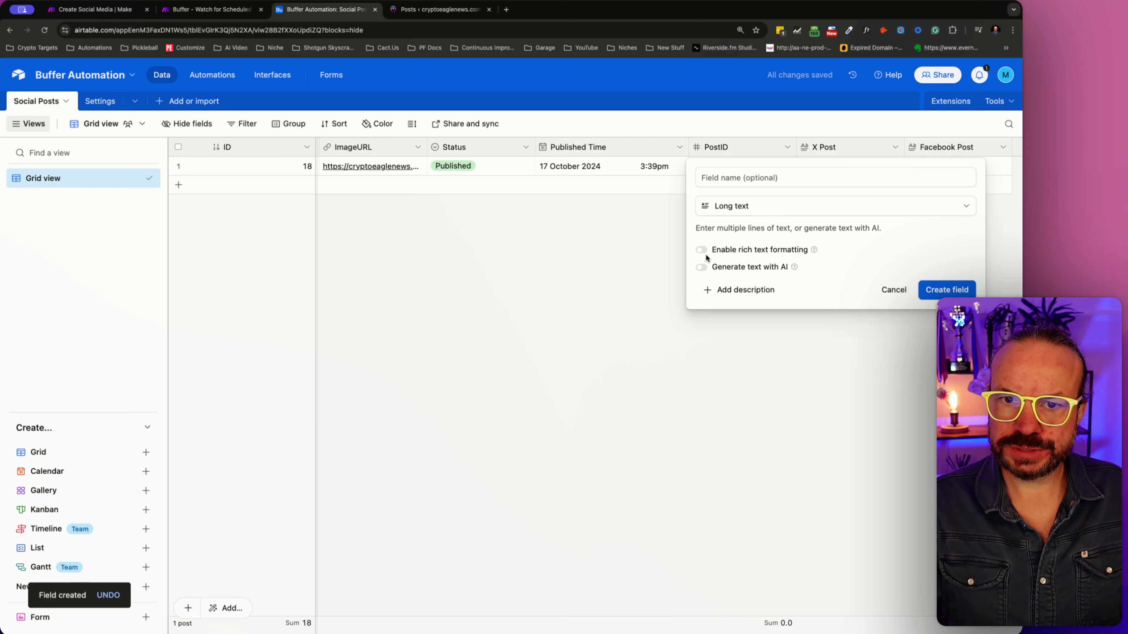
{"action": "left_click", "coordinate": [705, 251]}
{"action": "left_click", "coordinate": [747, 177]}
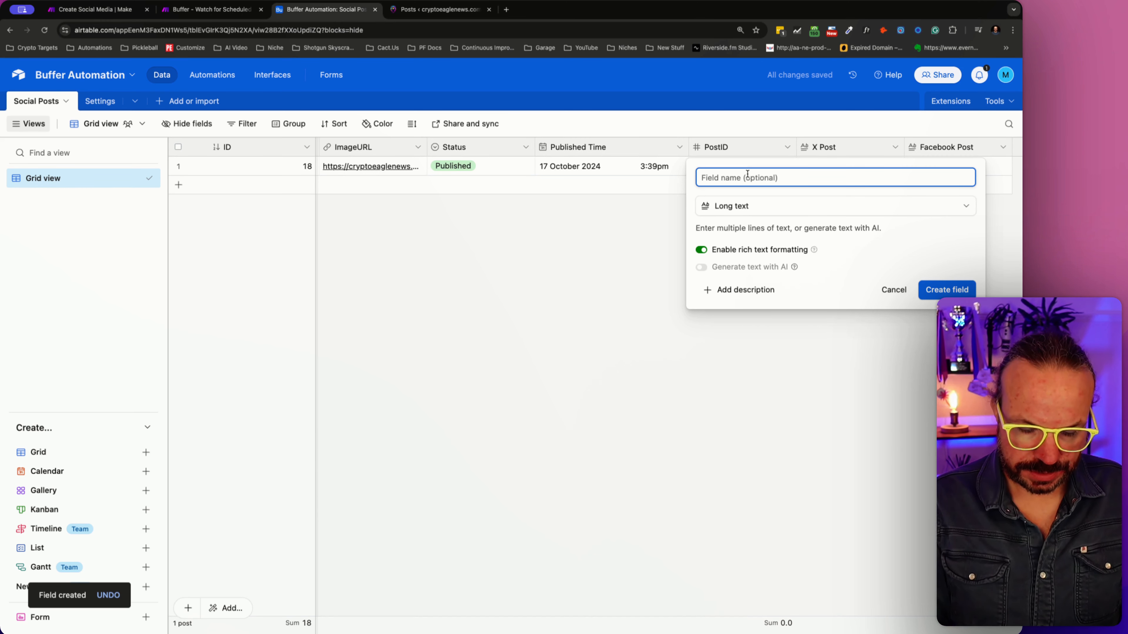
{"action": "type", "text": "Instagram Post"}
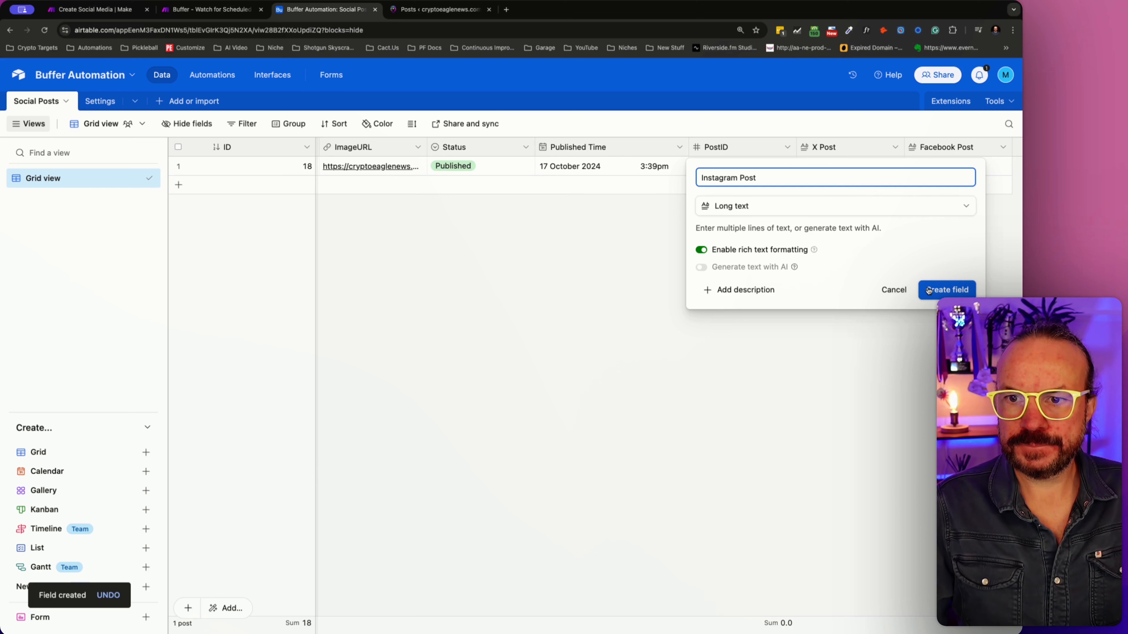
{"action": "left_click", "coordinate": [937, 289]}
- Move the X Post, Facebook Post and Instagram Post columns, in that order, between the LinkedIn and ImageURL columns
{"action": "left_click_drag", "start_coordinate": [766, 148], "coordinate": [486, 165]}
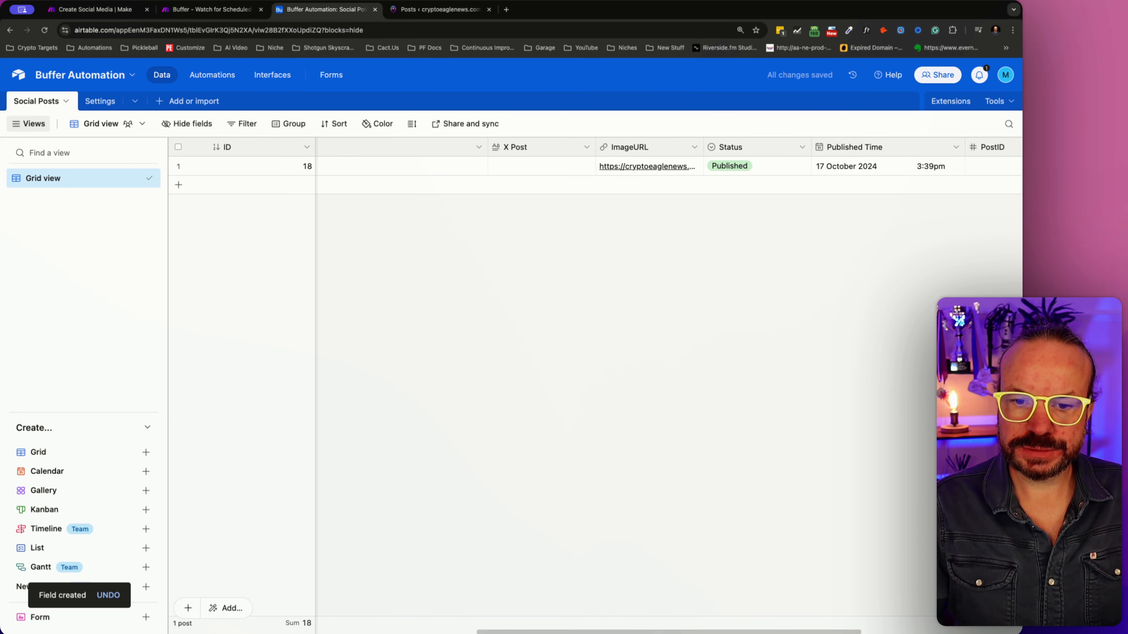
{"action": "scroll", "coordinate": [849, 198], "scroll_direction": "right", "scroll_amount": 5}
{"action": "left_click_drag", "start_coordinate": [894, 151], "coordinate": [429, 151]}
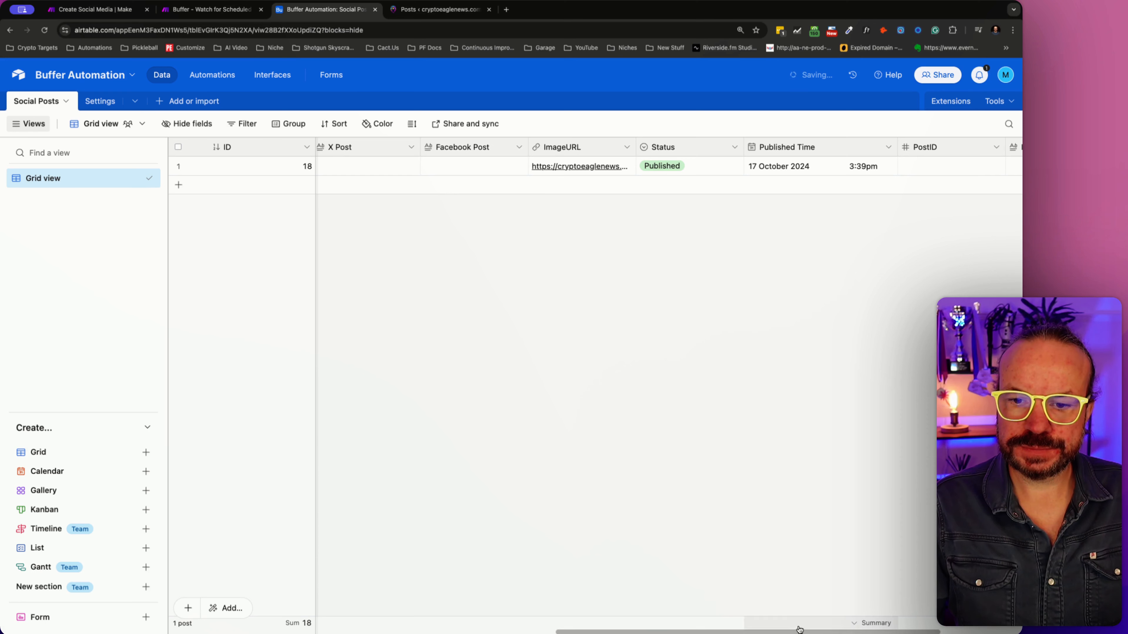
{"action": "scroll", "coordinate": [888, 266], "scroll_direction": "right", "scroll_amount": 2}
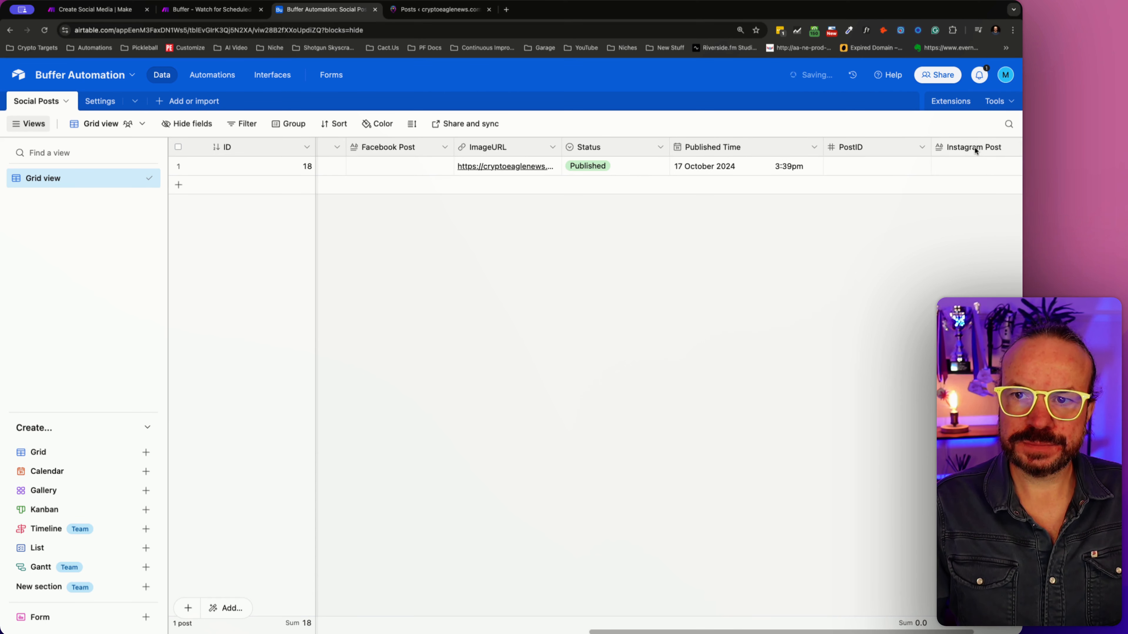
{"action": "left_click_drag", "start_coordinate": [974, 147], "coordinate": [461, 189]}
- Narrow the LinkedIn column in the Social Posts grid to roughly the width of the neighbouring post columns
{"action": "scroll", "coordinate": [547, 631], "scroll_direction": "left", "scroll_amount": 4}
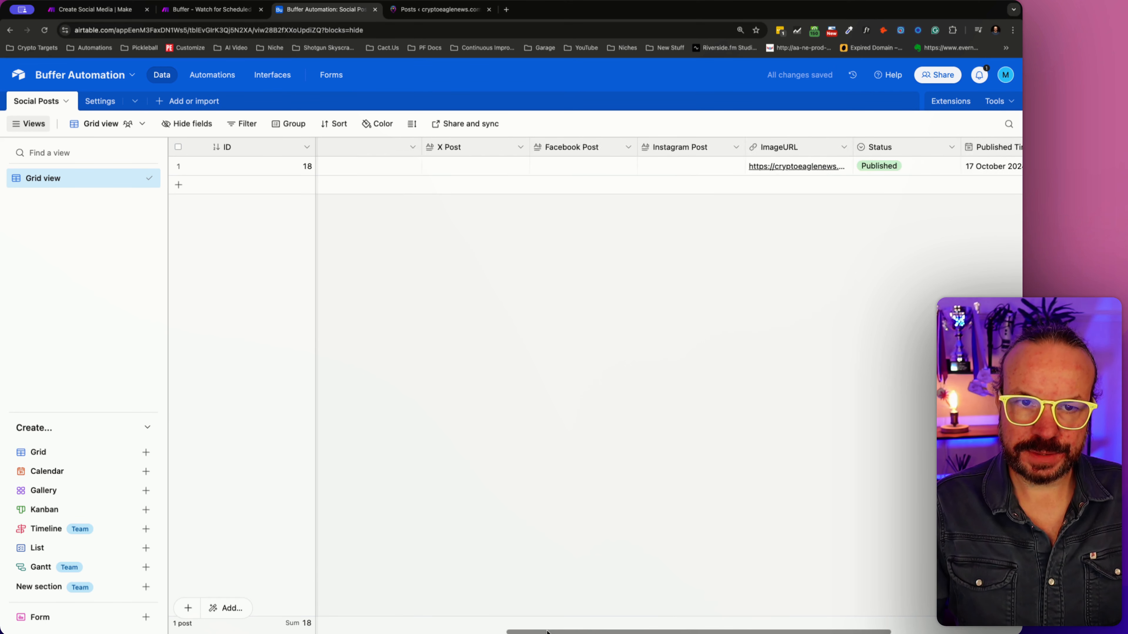
{"action": "scroll", "coordinate": [547, 631], "scroll_direction": "left", "scroll_amount": 5}
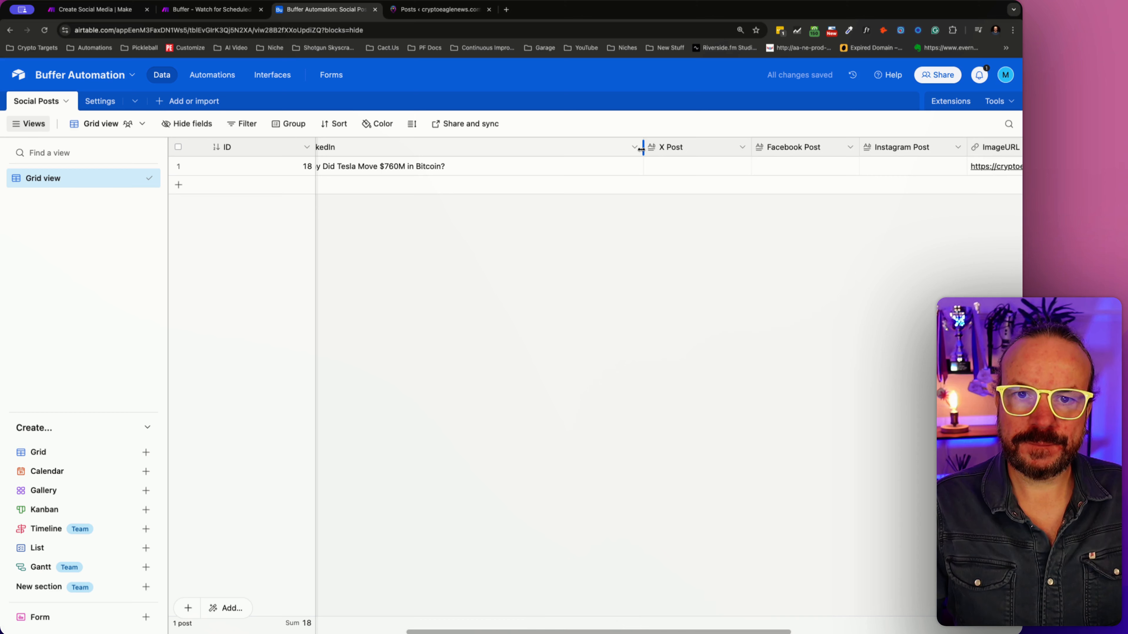
{"action": "left_click_drag", "start_coordinate": [641, 151], "coordinate": [384, 159]}
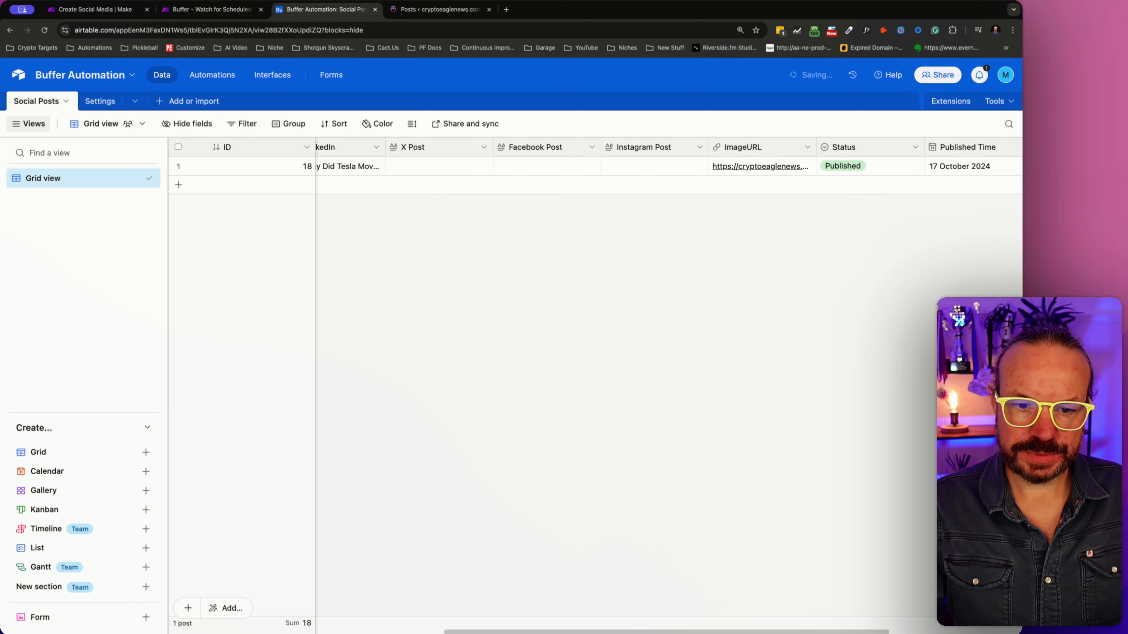
- Delete the Scheduled Date / Time field from the Social Posts table, and undo that deletion
{"action": "scroll", "coordinate": [486, 611], "scroll_direction": "left", "scroll_amount": 6}
{"action": "scroll", "coordinate": [366, 628], "scroll_direction": "right", "scroll_amount": 1}
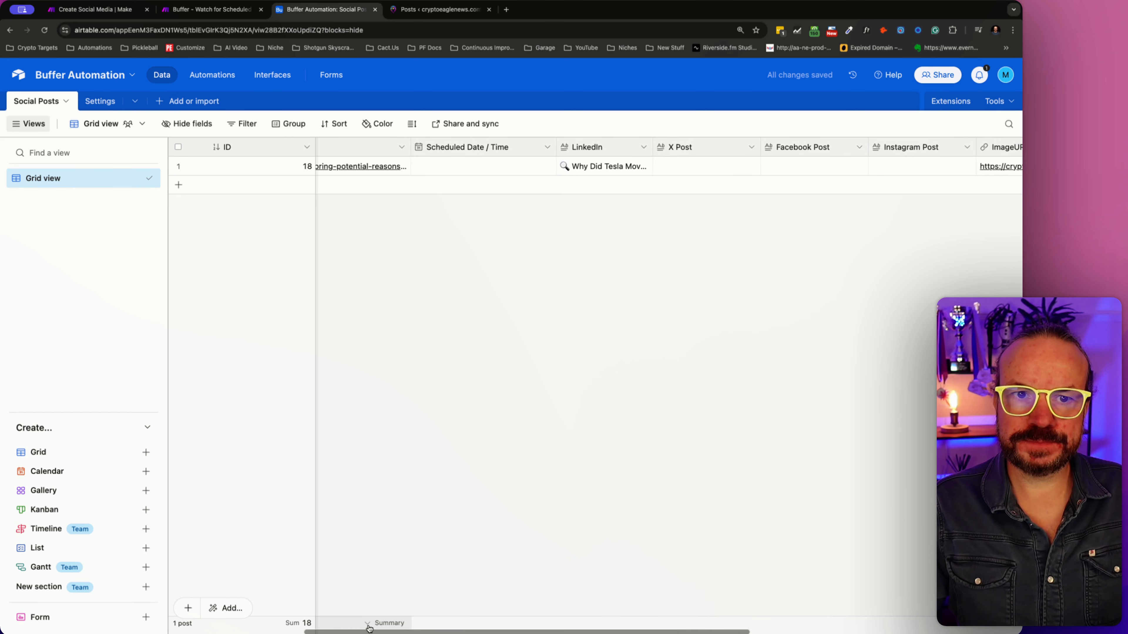
{"action": "scroll", "coordinate": [370, 629], "scroll_direction": "right", "scroll_amount": 1}
{"action": "scroll", "coordinate": [370, 628], "scroll_direction": "right", "scroll_amount": 3}
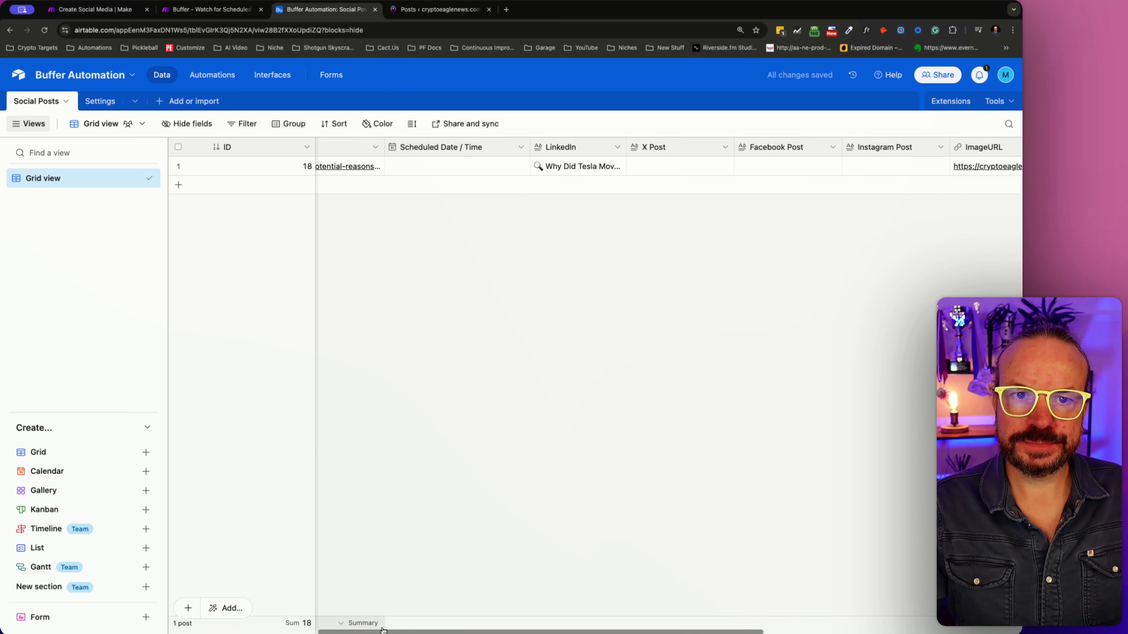
{"action": "left_click", "coordinate": [521, 148]}
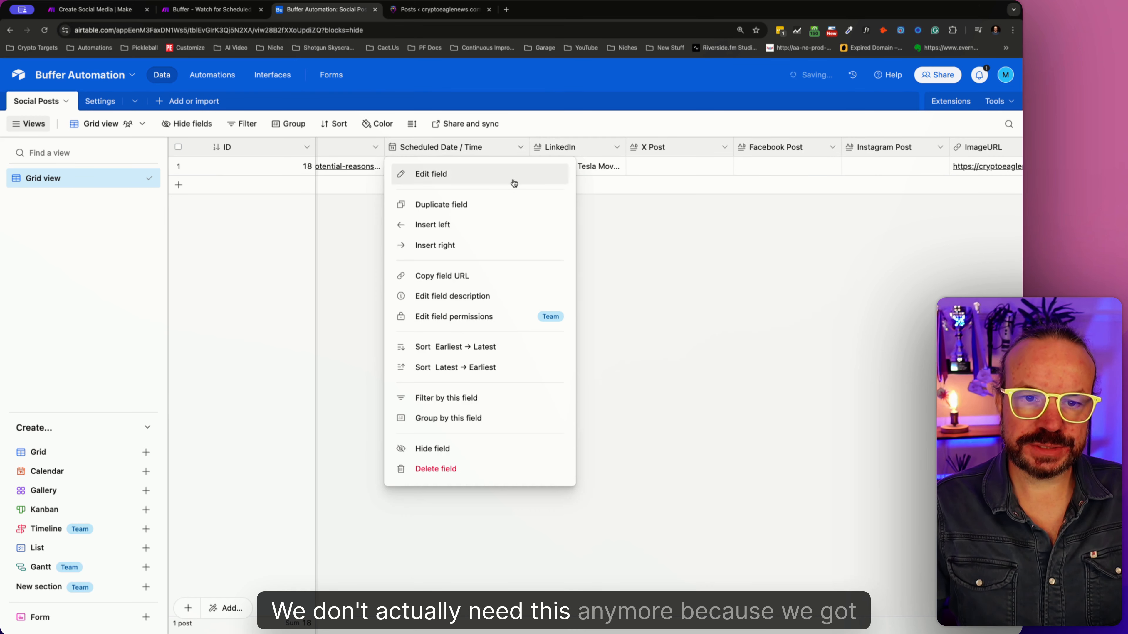
{"action": "left_click", "coordinate": [444, 471]}
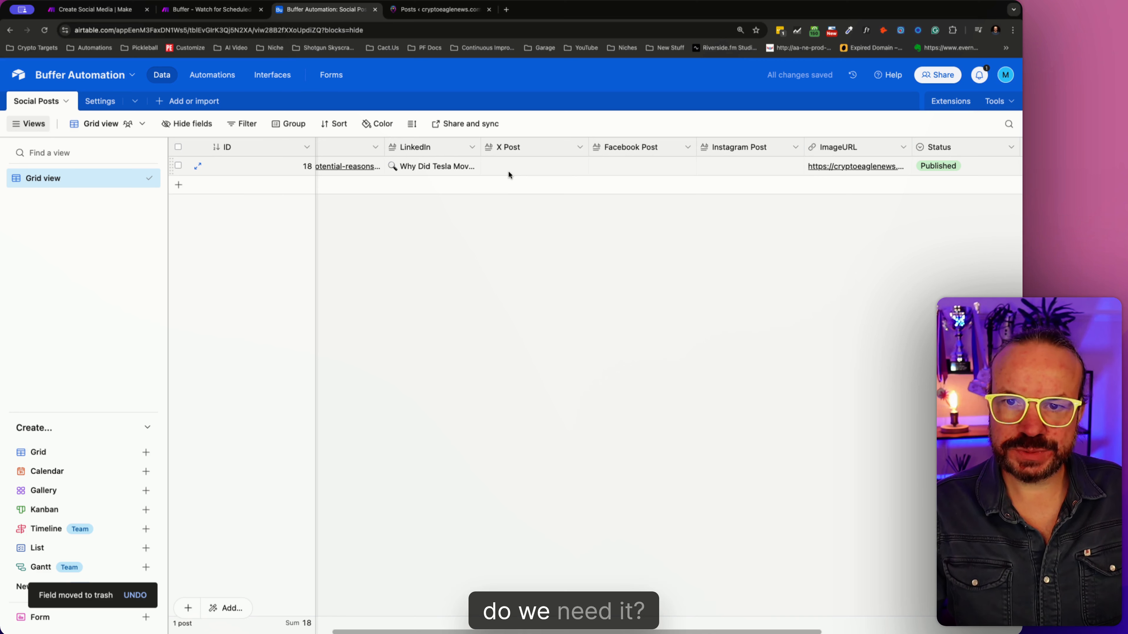
{"action": "left_click", "coordinate": [135, 595]}
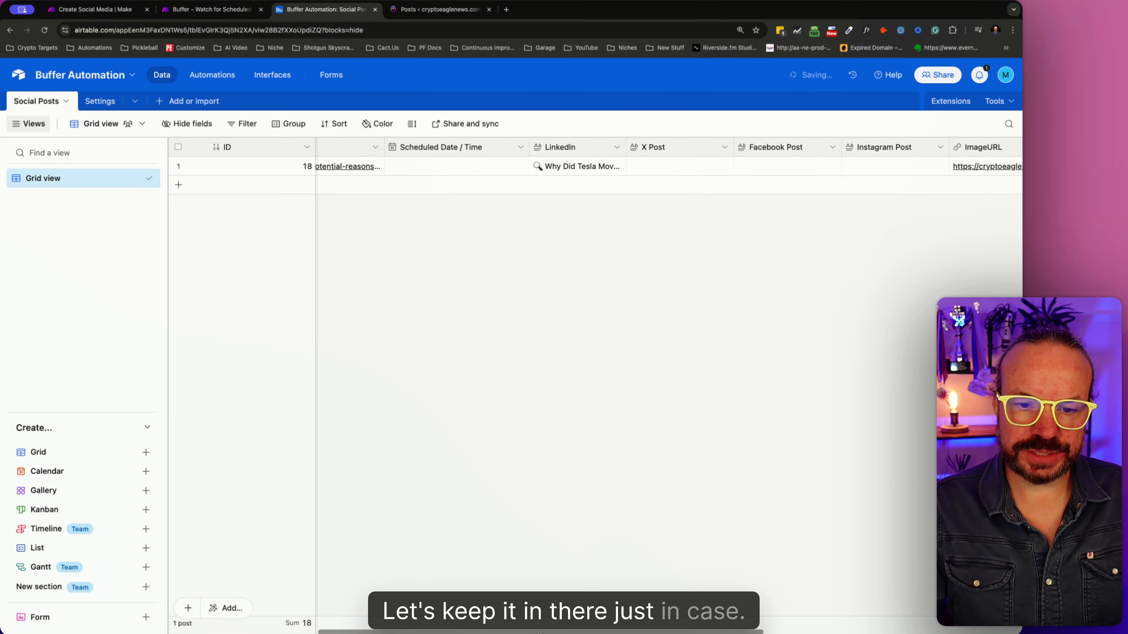
{"action": "left_click_drag", "start_coordinate": [543, 631], "coordinate": [394, 630]}
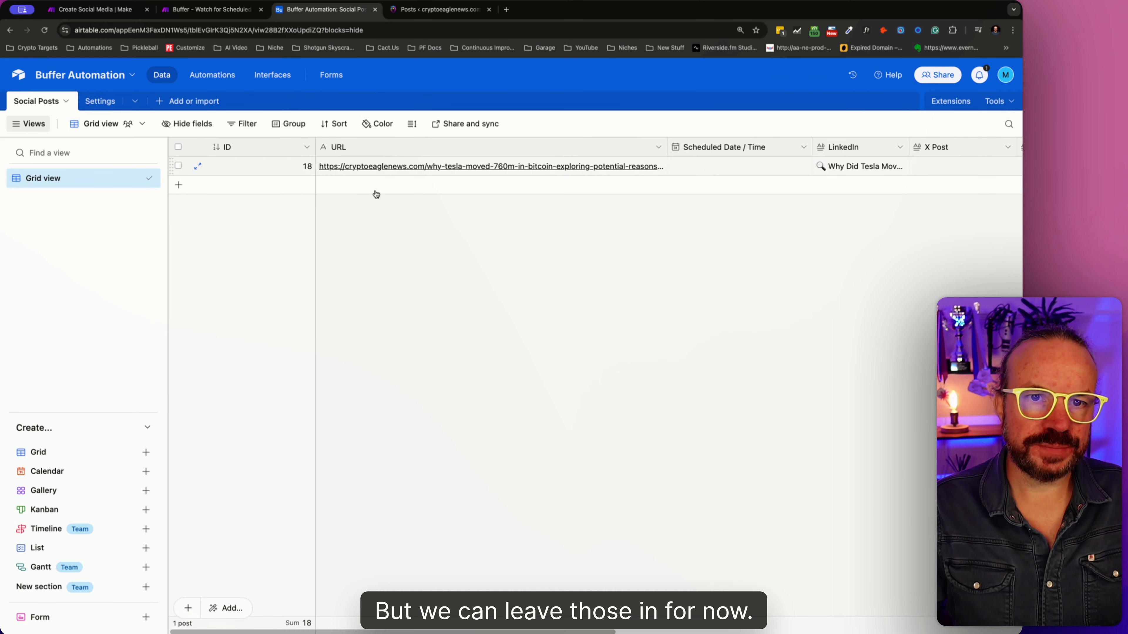
- In the Create Social Media scenario in Make, add an Airtable Update a Record module after Create LinkedIn Post
{"action": "left_click", "coordinate": [206, 10]}
{"action": "left_click", "coordinate": [155, 12]}
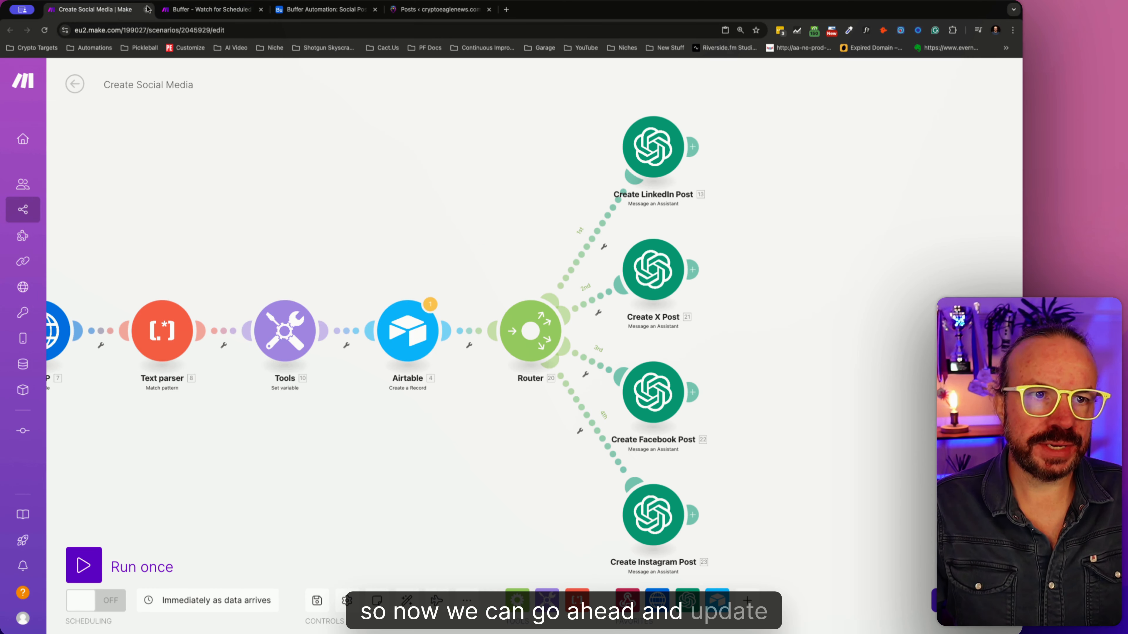
{"action": "left_click", "coordinate": [699, 147]}
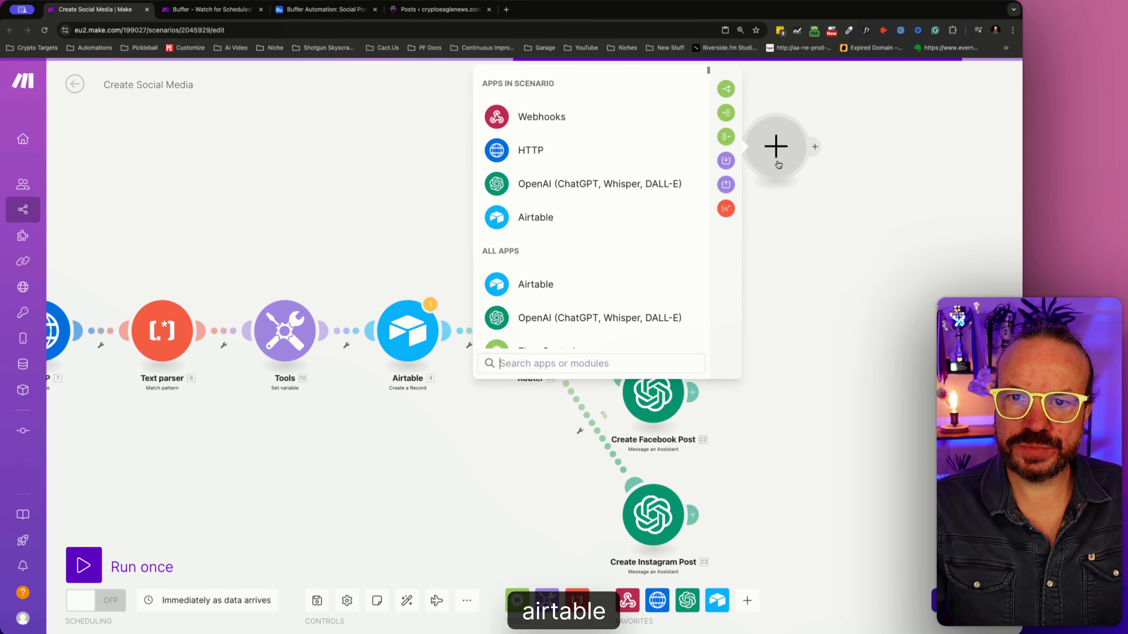
{"action": "left_click", "coordinate": [646, 217]}
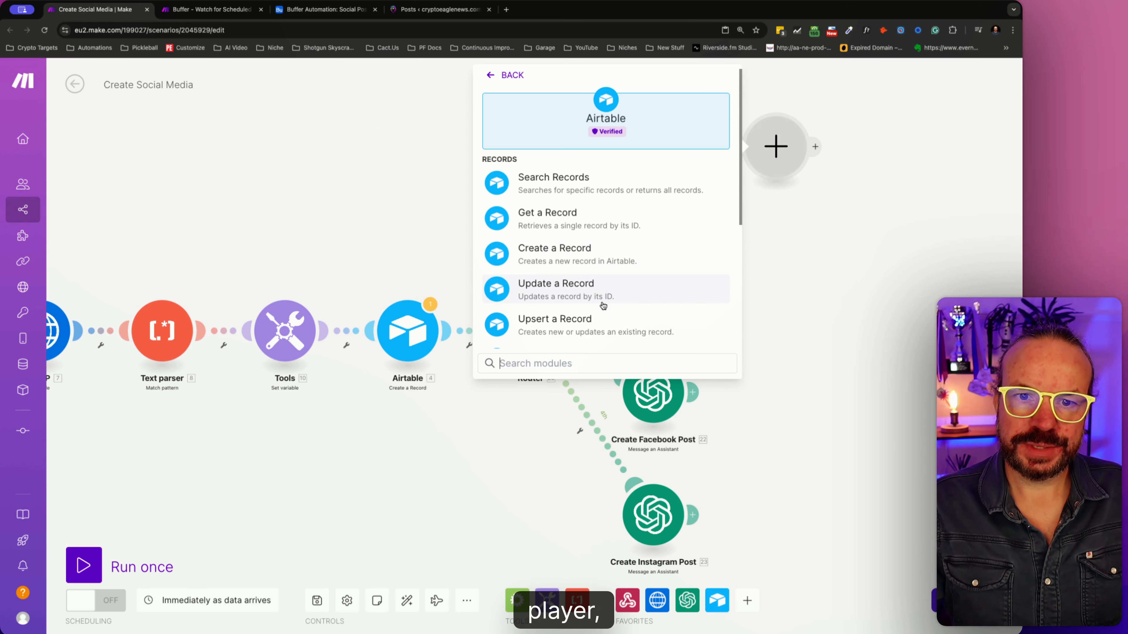
{"action": "left_click", "coordinate": [600, 294]}
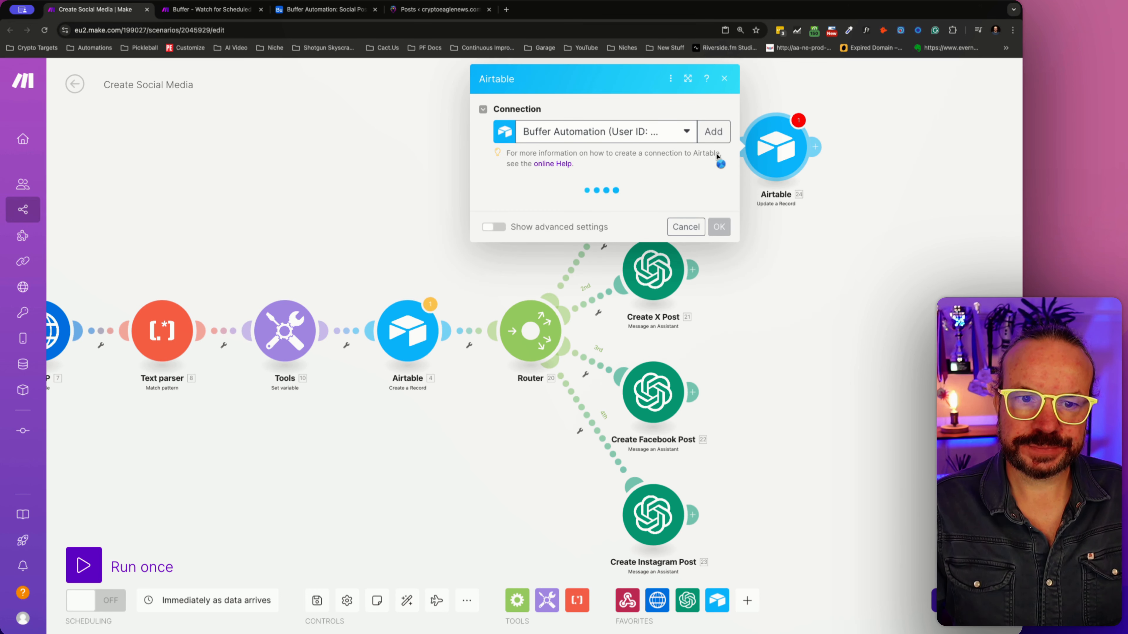
- Point the new Airtable update module to the Buffer Automation base and its Social Posts table
{"action": "left_click", "coordinate": [699, 210]}
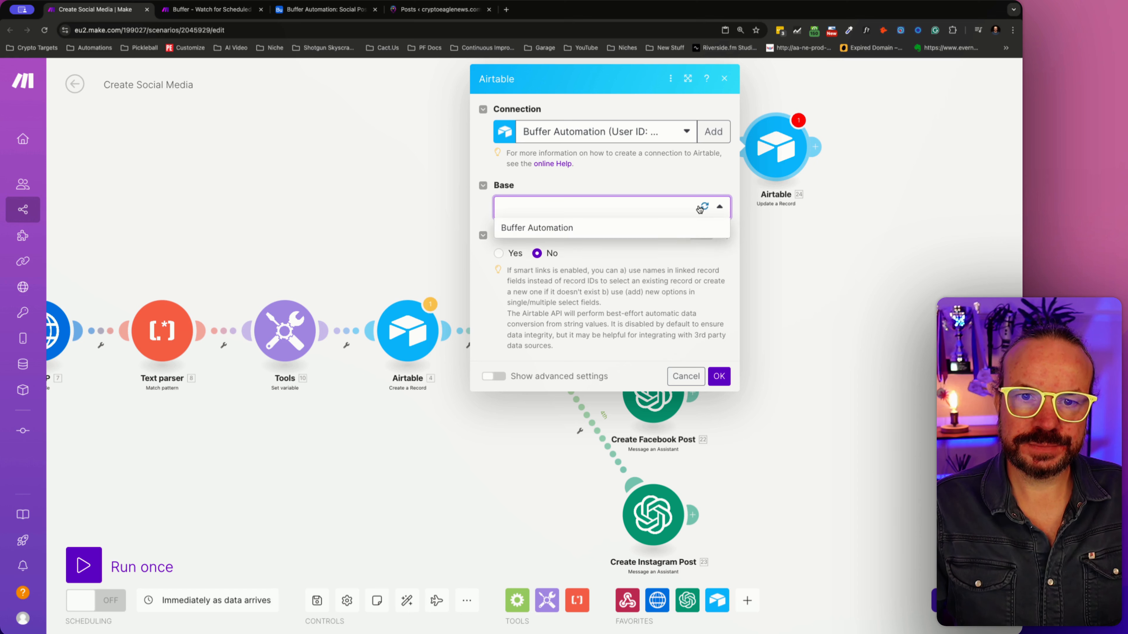
{"action": "left_click", "coordinate": [602, 230]}
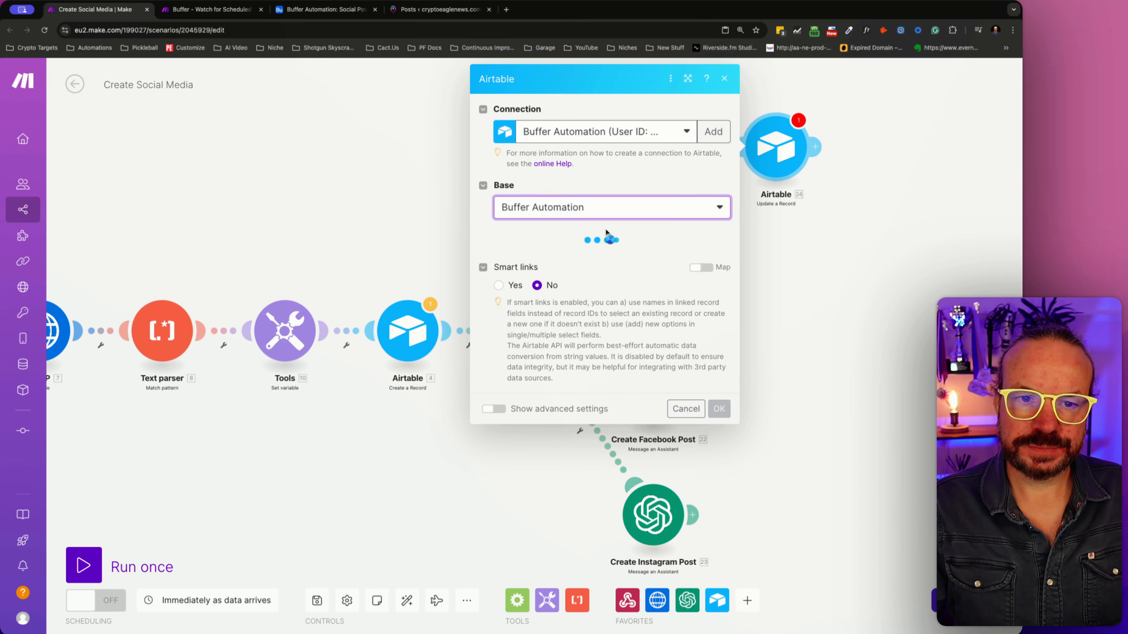
{"action": "left_click", "coordinate": [604, 256]}
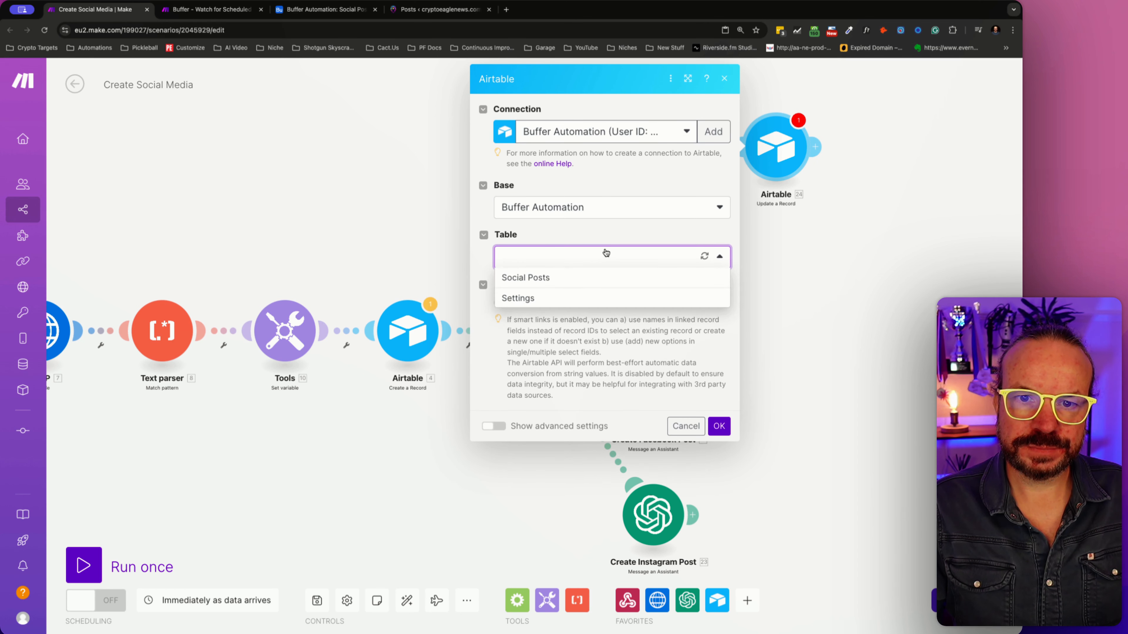
{"action": "left_click", "coordinate": [567, 279]}
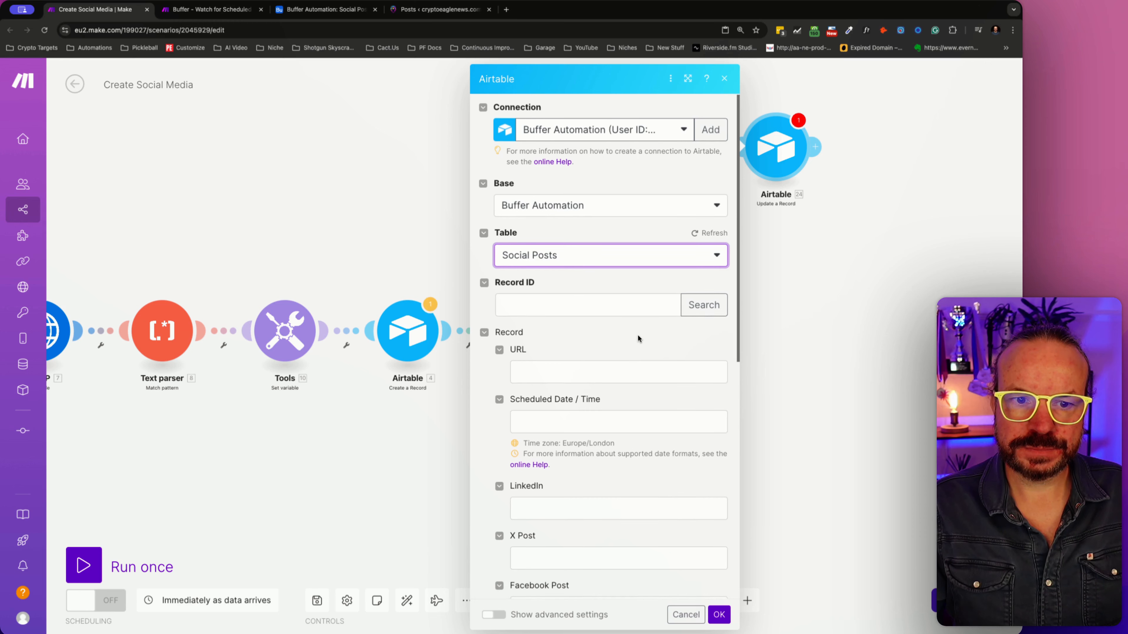
- Map the update module's Record ID to the record ID output by the Airtable Create a Record module
{"action": "scroll", "coordinate": [637, 337], "scroll_direction": "down", "scroll_amount": 5}
{"action": "scroll", "coordinate": [638, 336], "scroll_direction": "up", "scroll_amount": 5}
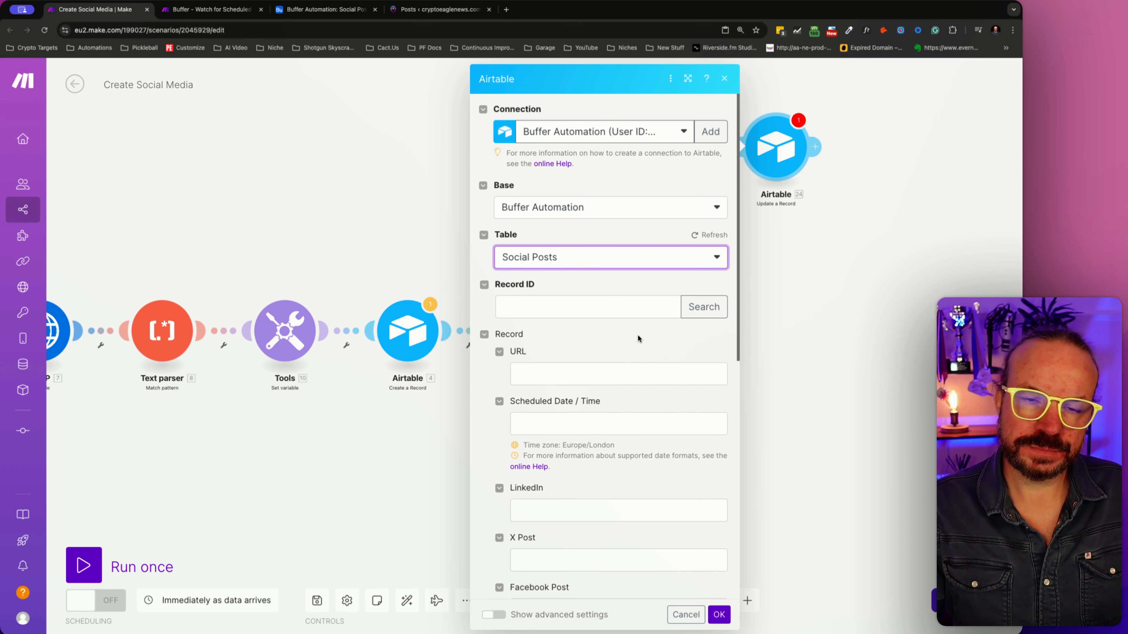
{"action": "left_click", "coordinate": [625, 311]}
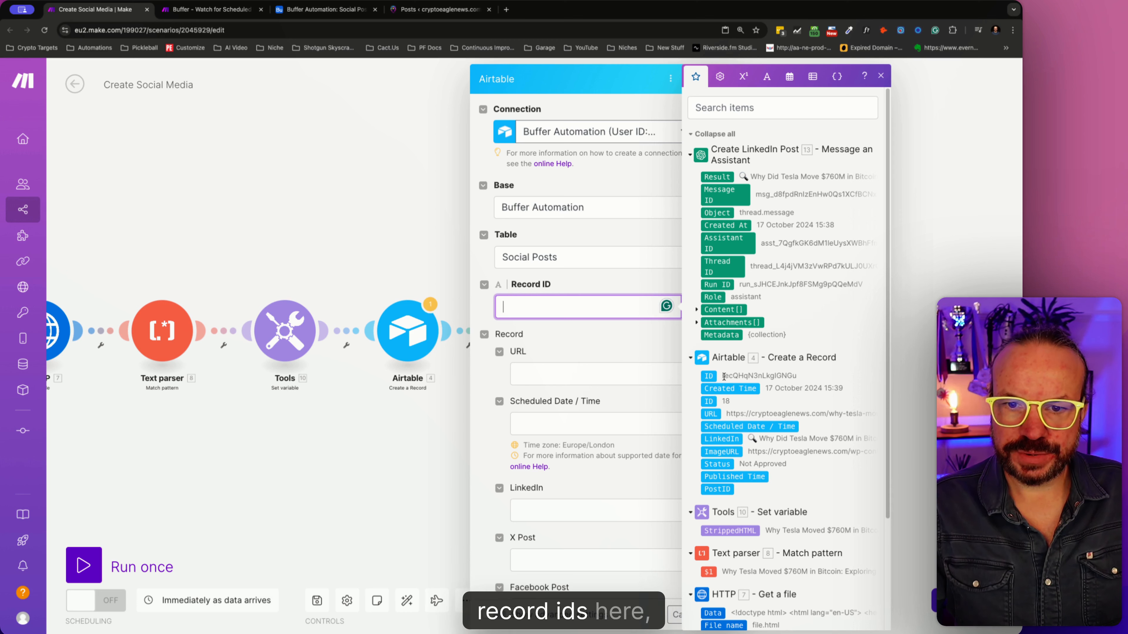
{"action": "left_click", "coordinate": [708, 375]}
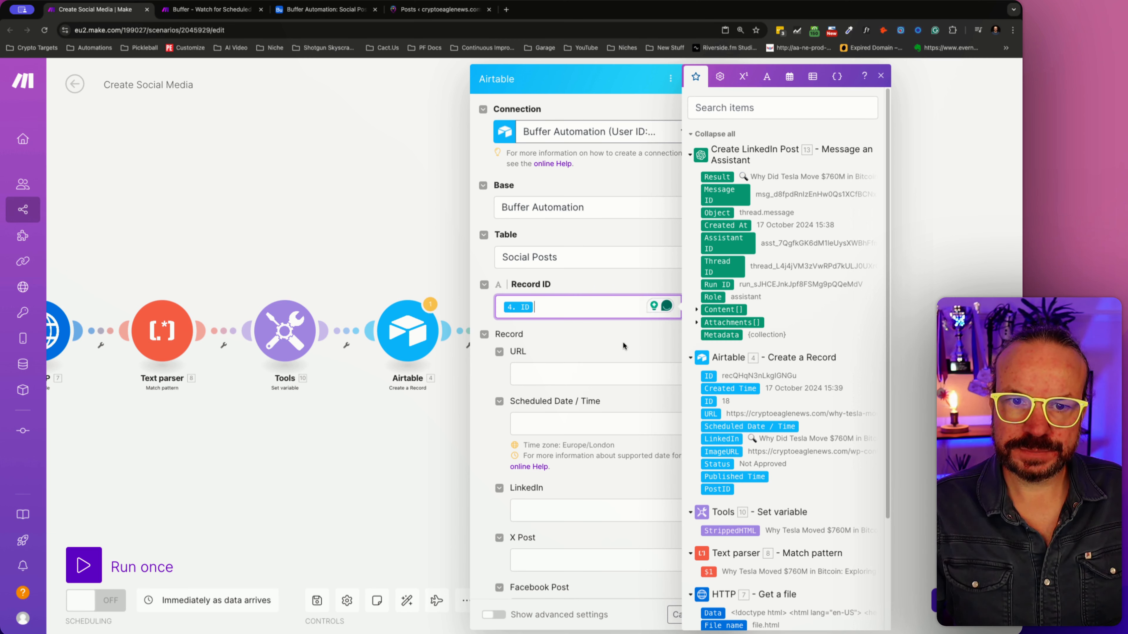
- Map the Result of Create LinkedIn Post to the LinkedIn field, leave the other record fields empty, and save the update module
{"action": "left_click", "coordinate": [608, 381]}
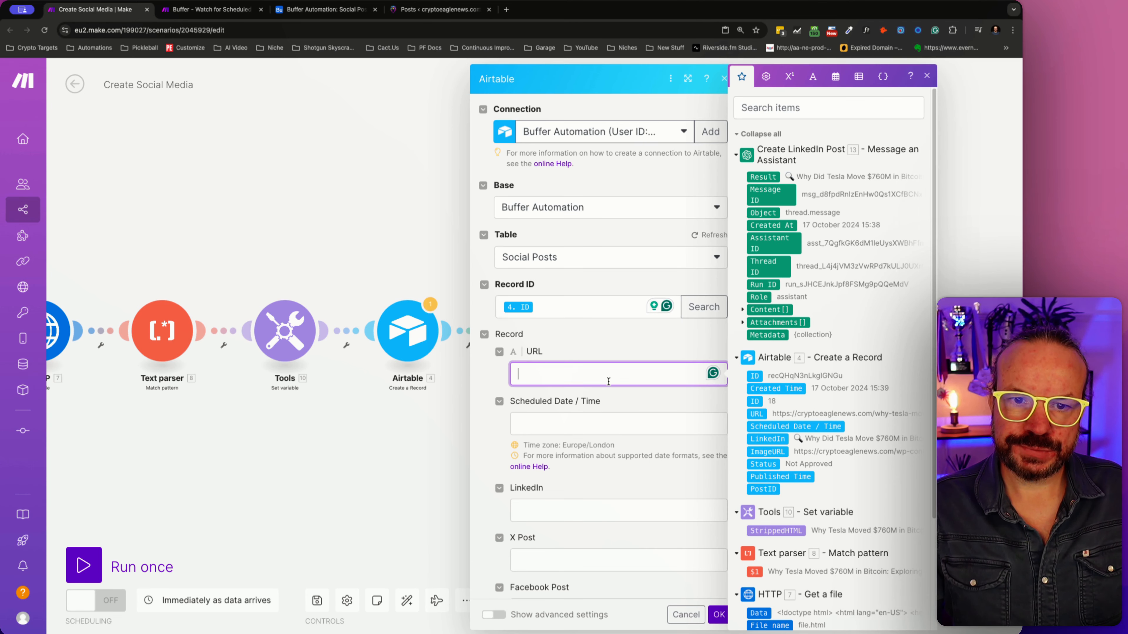
{"action": "scroll", "coordinate": [607, 437], "scroll_direction": "down", "scroll_amount": 3}
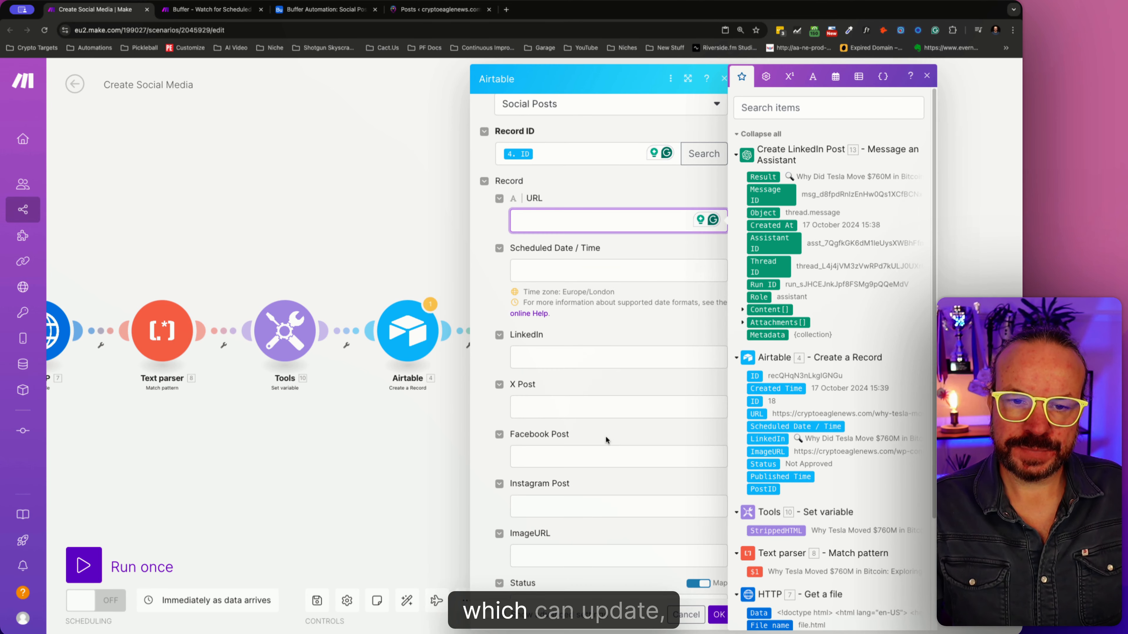
{"action": "left_click", "coordinate": [545, 359]}
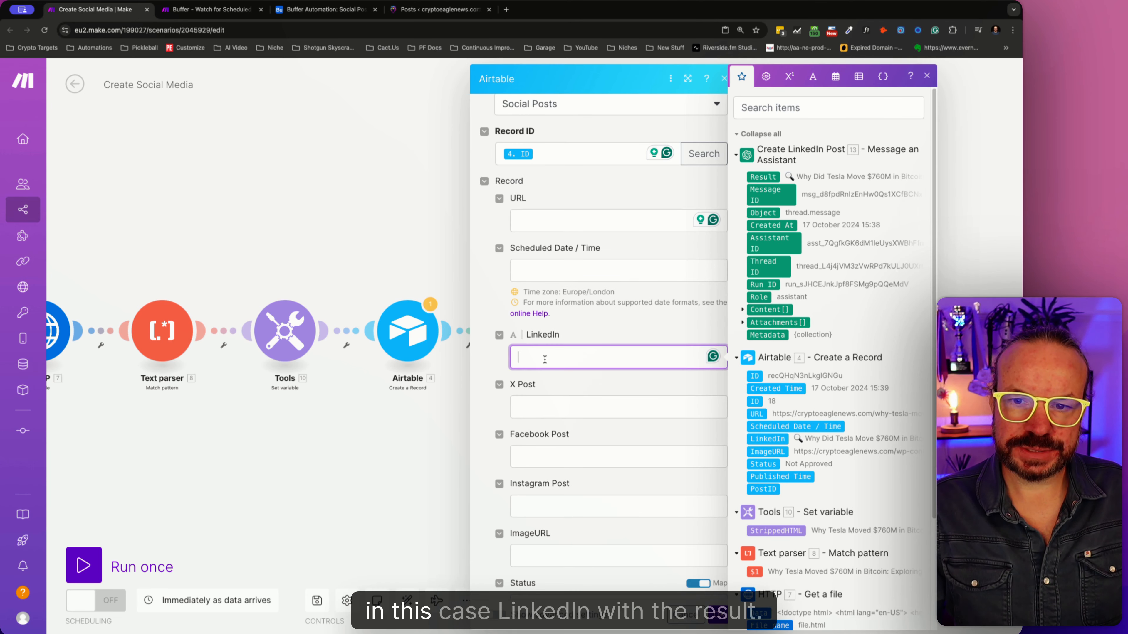
{"action": "left_click", "coordinate": [773, 180]}
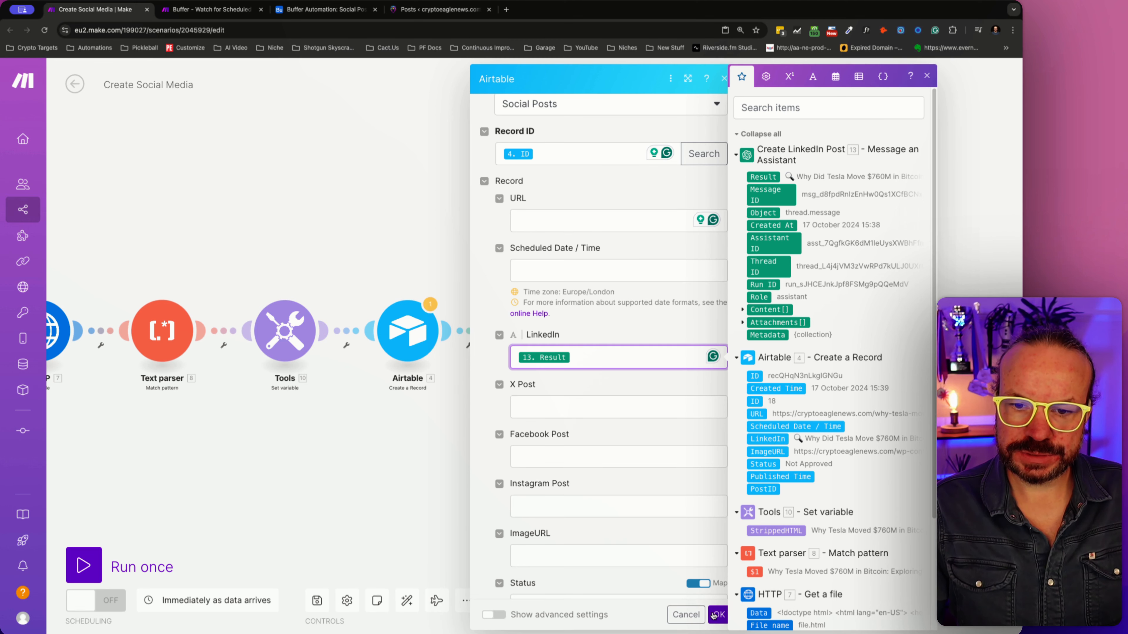
{"action": "scroll", "coordinate": [695, 580], "scroll_direction": "down", "scroll_amount": 2}
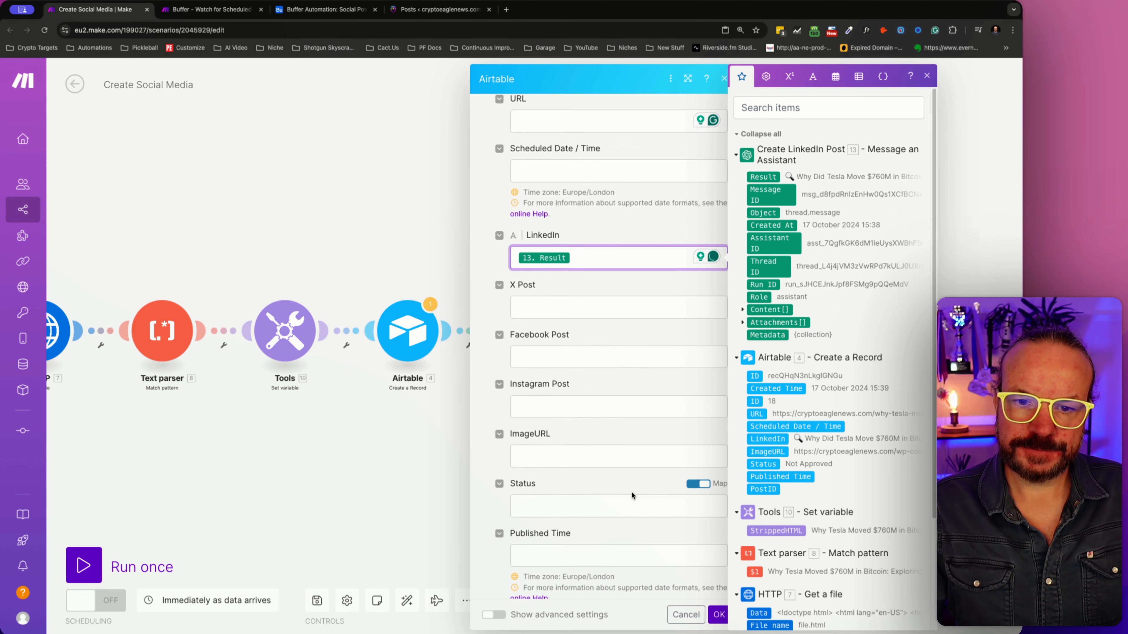
{"action": "left_click", "coordinate": [595, 507]}
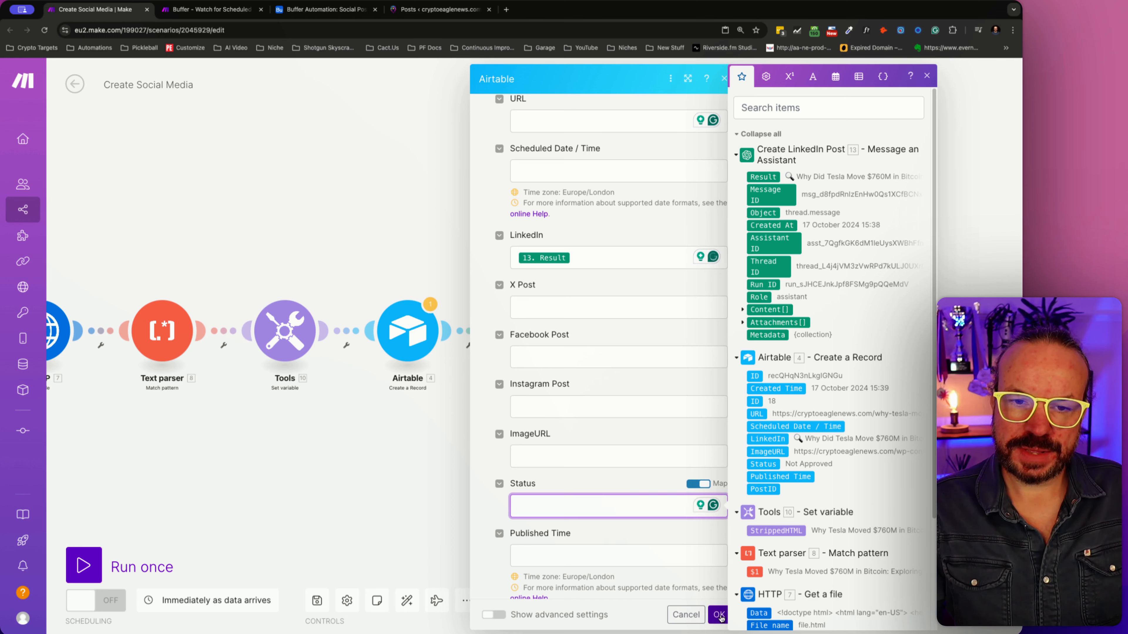
{"action": "scroll", "coordinate": [670, 576], "scroll_direction": "down", "scroll_amount": 1}
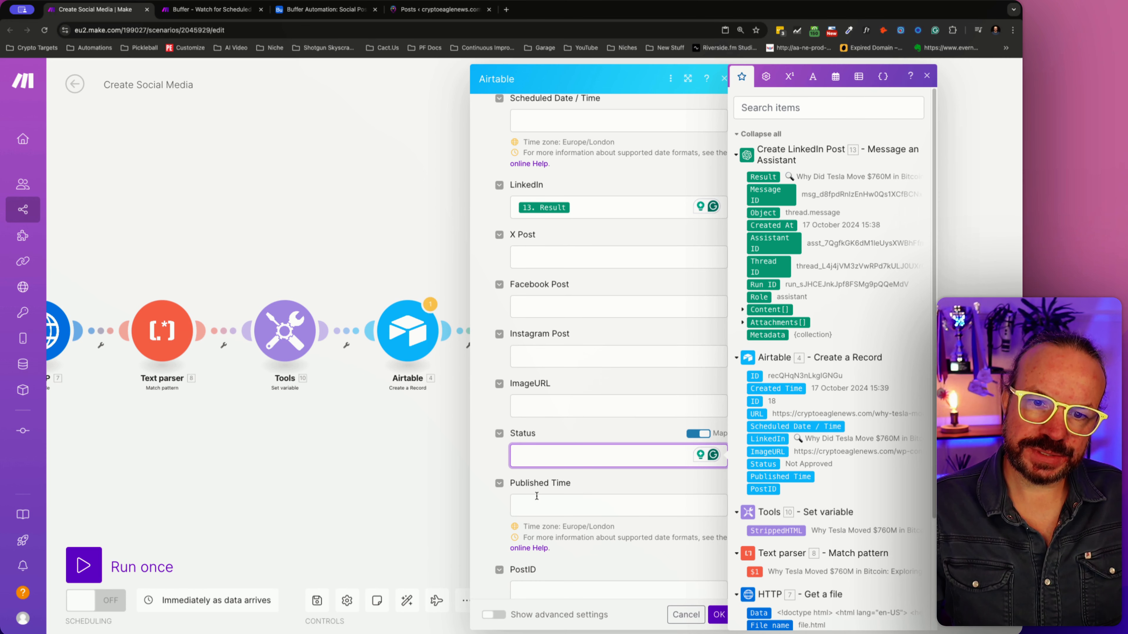
{"action": "scroll", "coordinate": [577, 507], "scroll_direction": "down", "scroll_amount": 3}
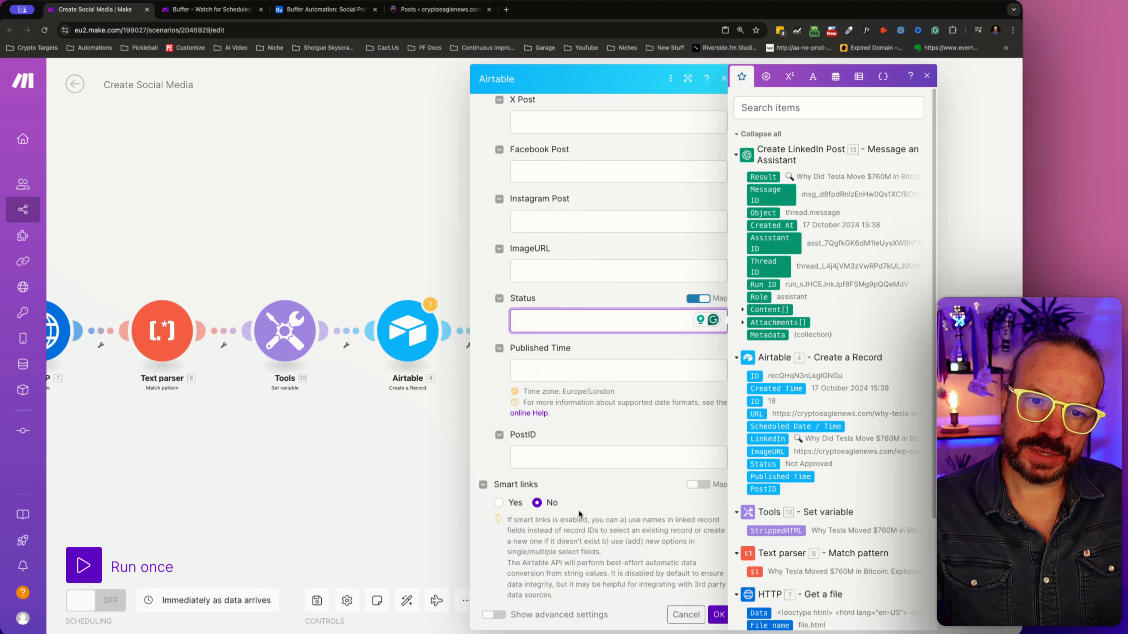
{"action": "scroll", "coordinate": [579, 511], "scroll_direction": "up", "scroll_amount": 3}
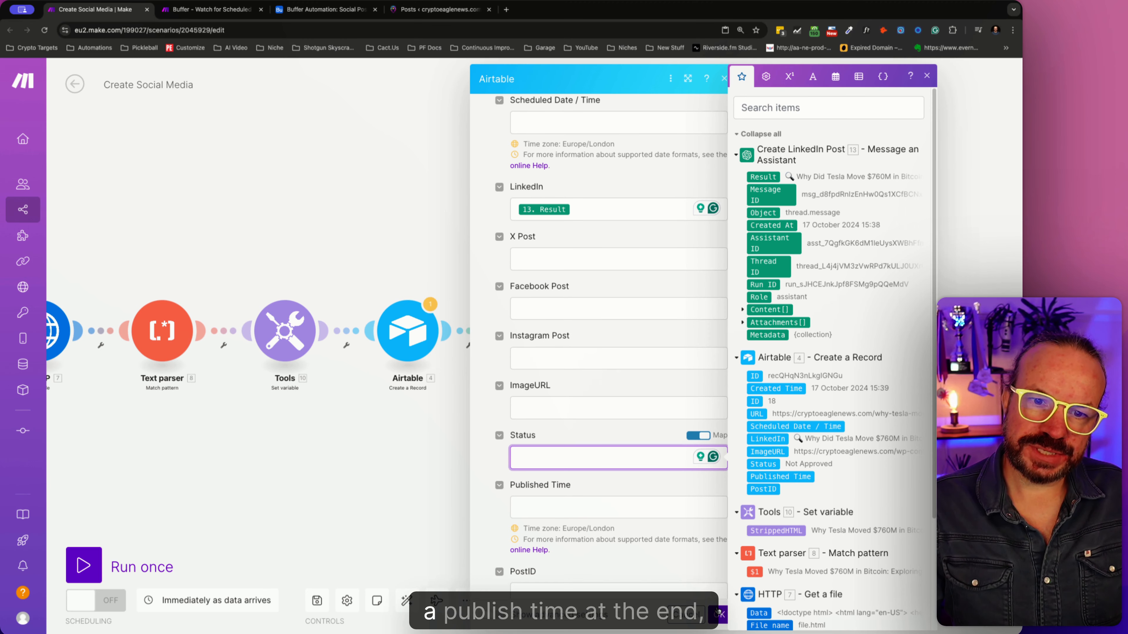
{"action": "left_click", "coordinate": [717, 612]}
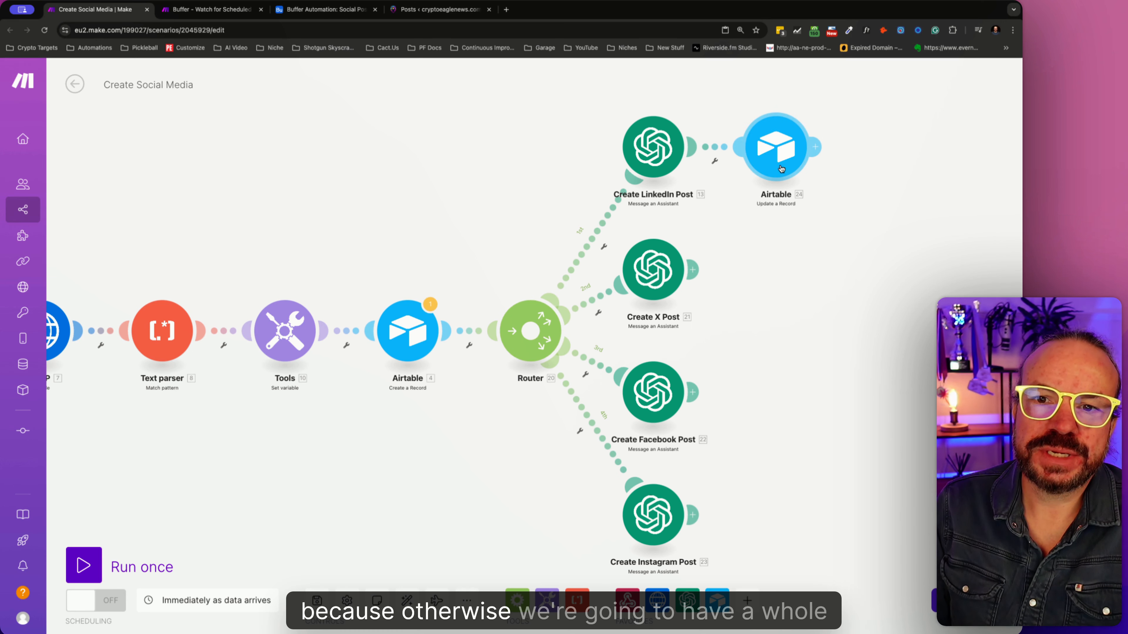
- Review the LinkedIn update module's settings, the Status and Published Time columns in Social Posts, and the Buffer - Watch for Scheduled Social Posts scenario
{"action": "left_click", "coordinate": [780, 152]}
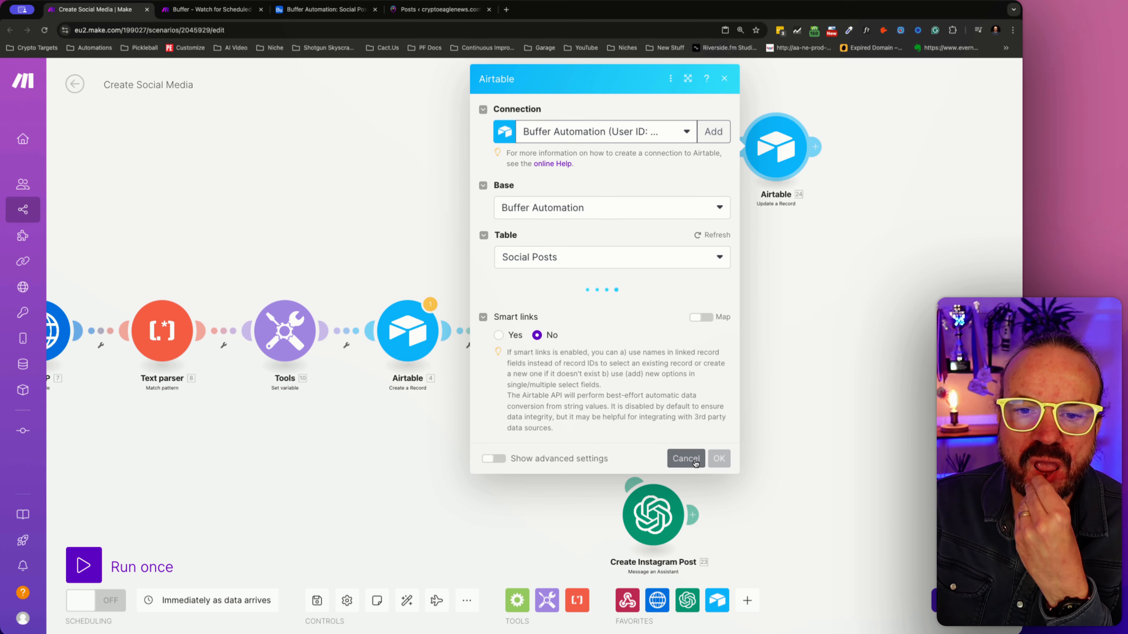
{"action": "left_click", "coordinate": [686, 459]}
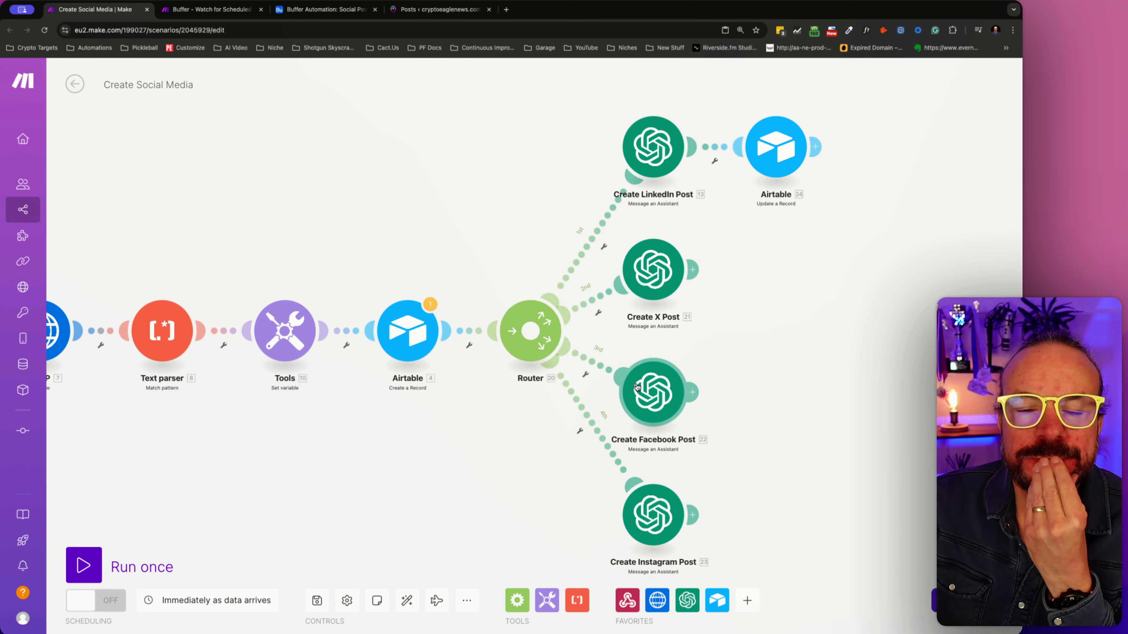
{"action": "left_click", "coordinate": [818, 146]}
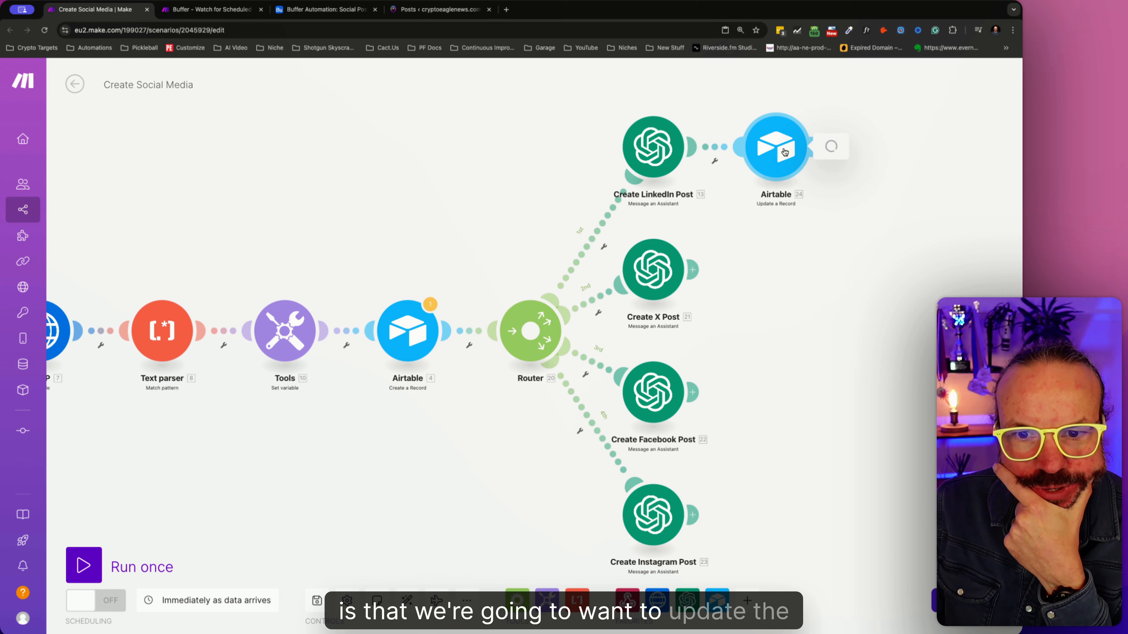
{"action": "left_click", "coordinate": [785, 151]}
{"action": "left_click", "coordinate": [344, 10]}
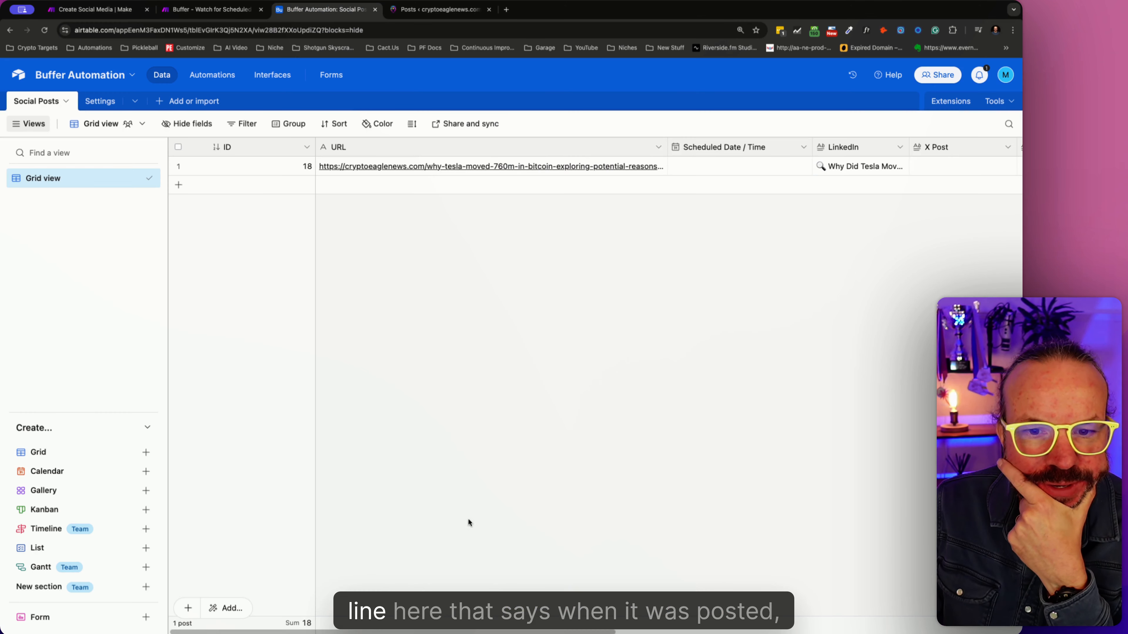
{"action": "left_click_drag", "start_coordinate": [483, 632], "coordinate": [832, 632]}
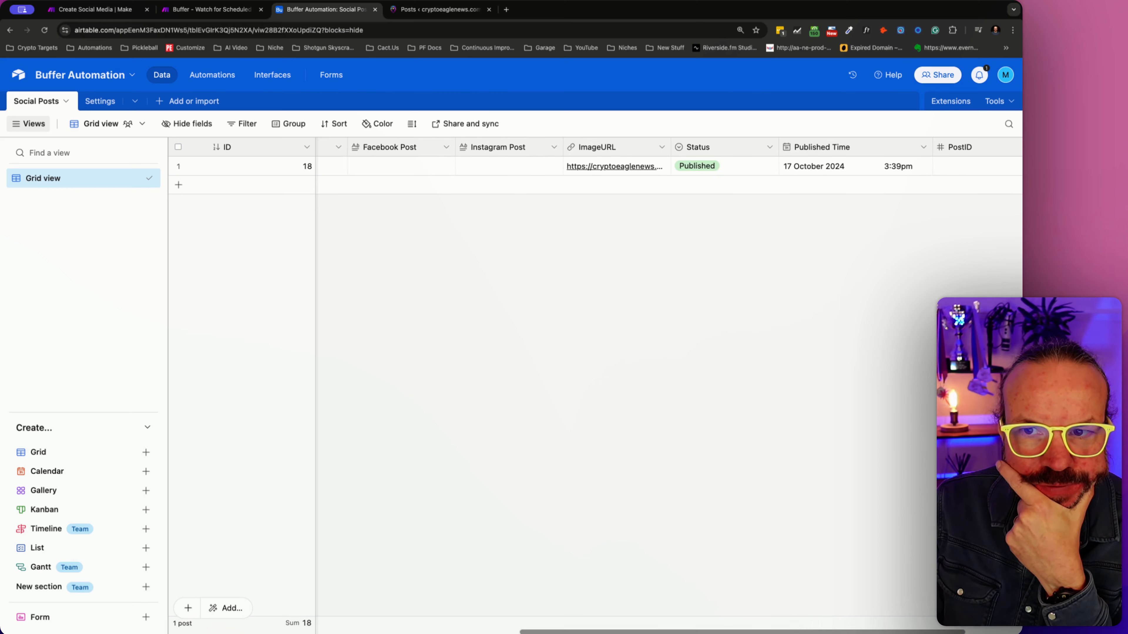
{"action": "left_click", "coordinate": [209, 9]}
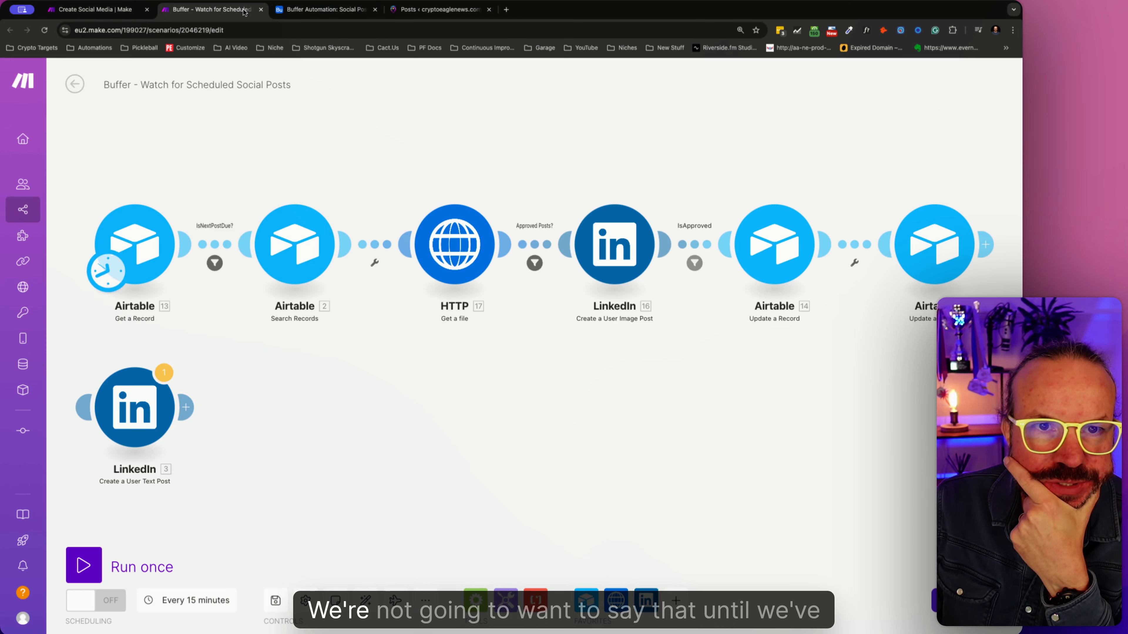
{"action": "left_click", "coordinate": [437, 10]}
{"action": "left_click", "coordinate": [100, 9]}
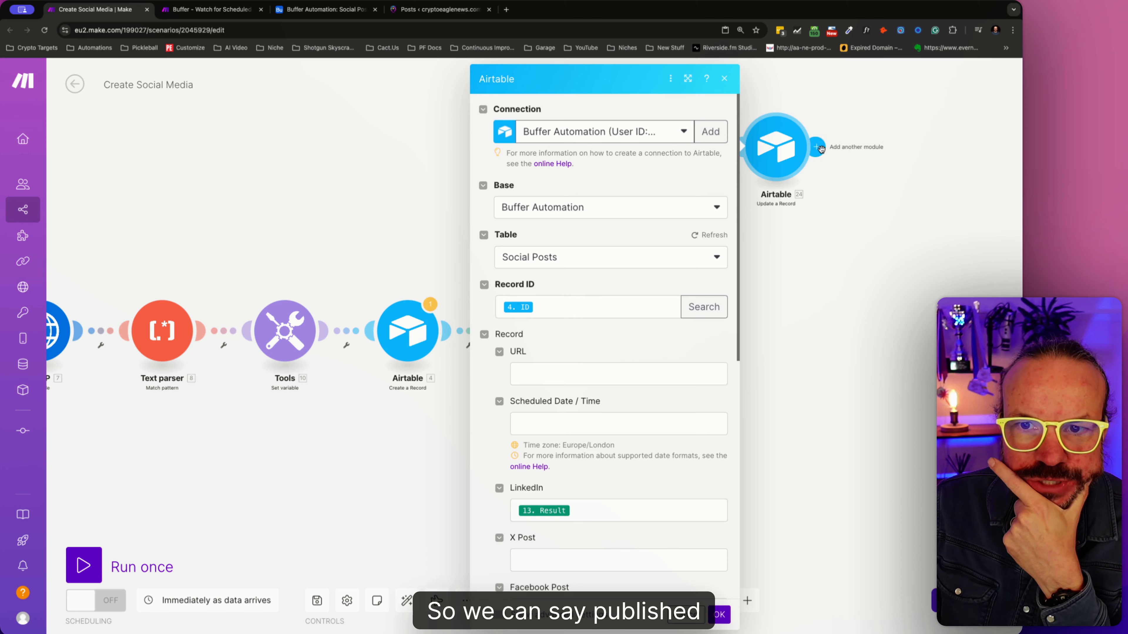
{"action": "left_click", "coordinate": [851, 182]}
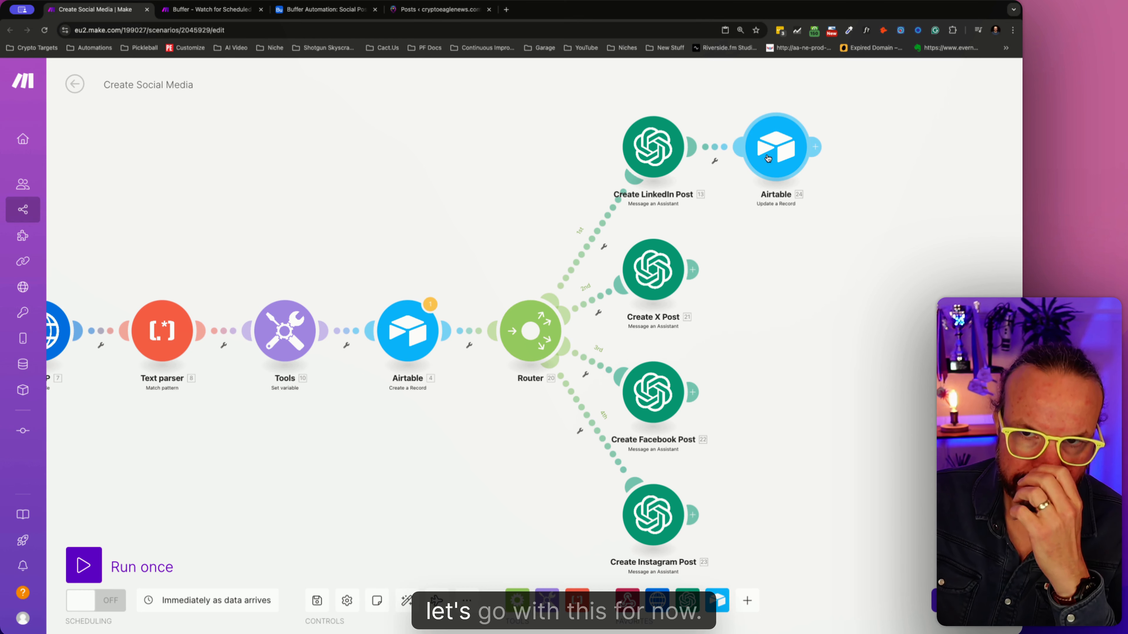
- Add an Airtable Update a Record module after Create X Post, using the Buffer Automation base and its Social Posts table
{"action": "left_click", "coordinate": [693, 273]}
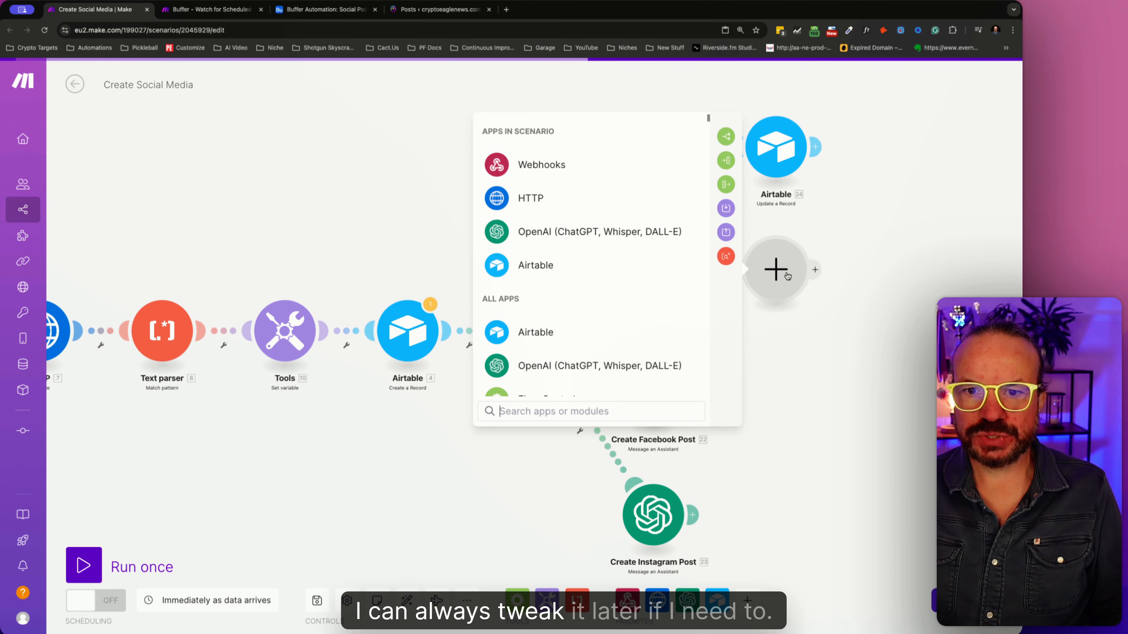
{"action": "left_click", "coordinate": [695, 263]}
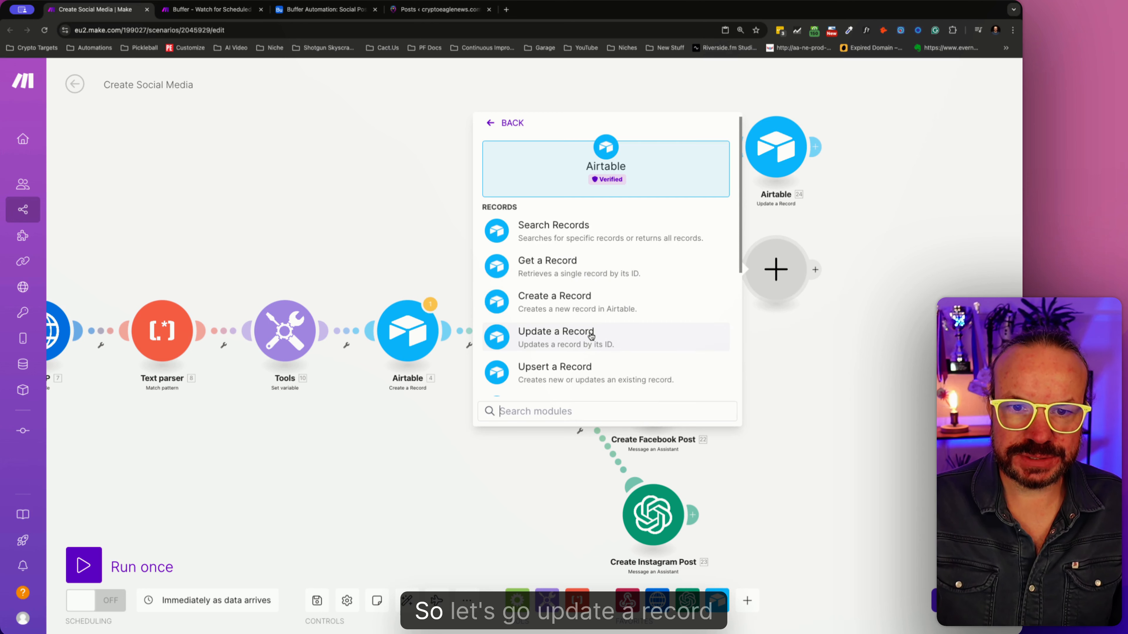
{"action": "left_click", "coordinate": [578, 335]}
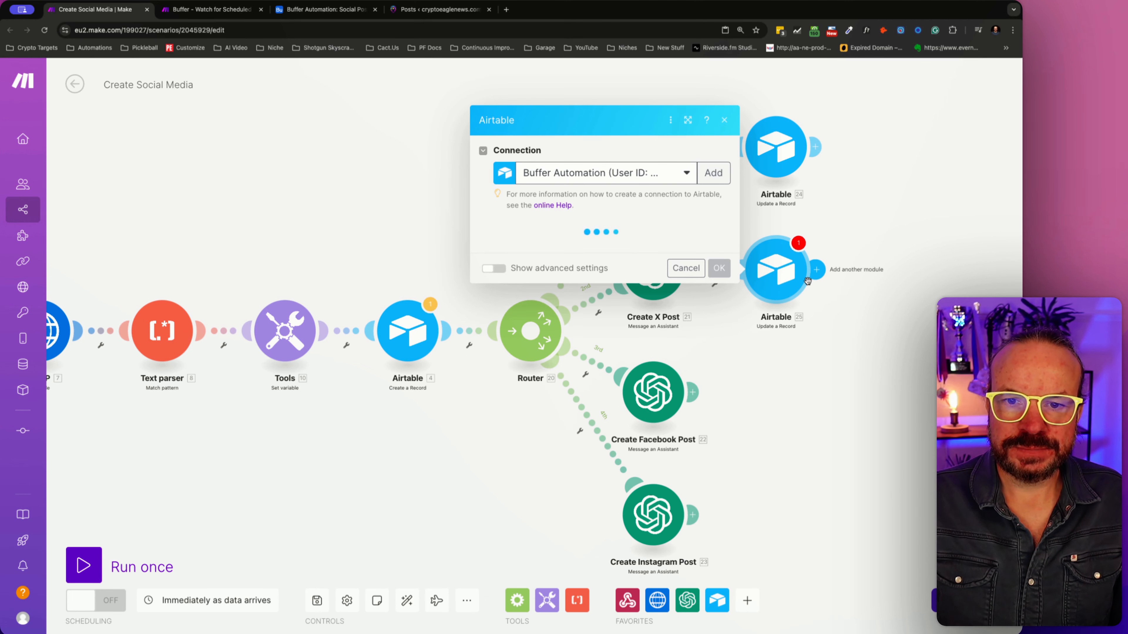
{"action": "left_click", "coordinate": [626, 259]}
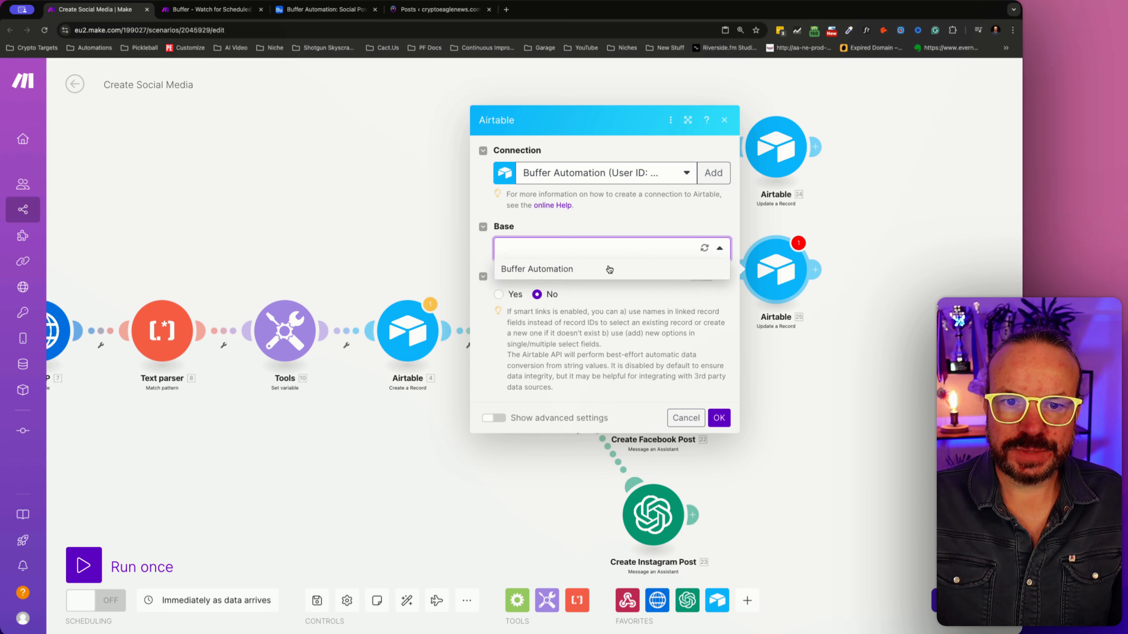
{"action": "left_click", "coordinate": [684, 267]}
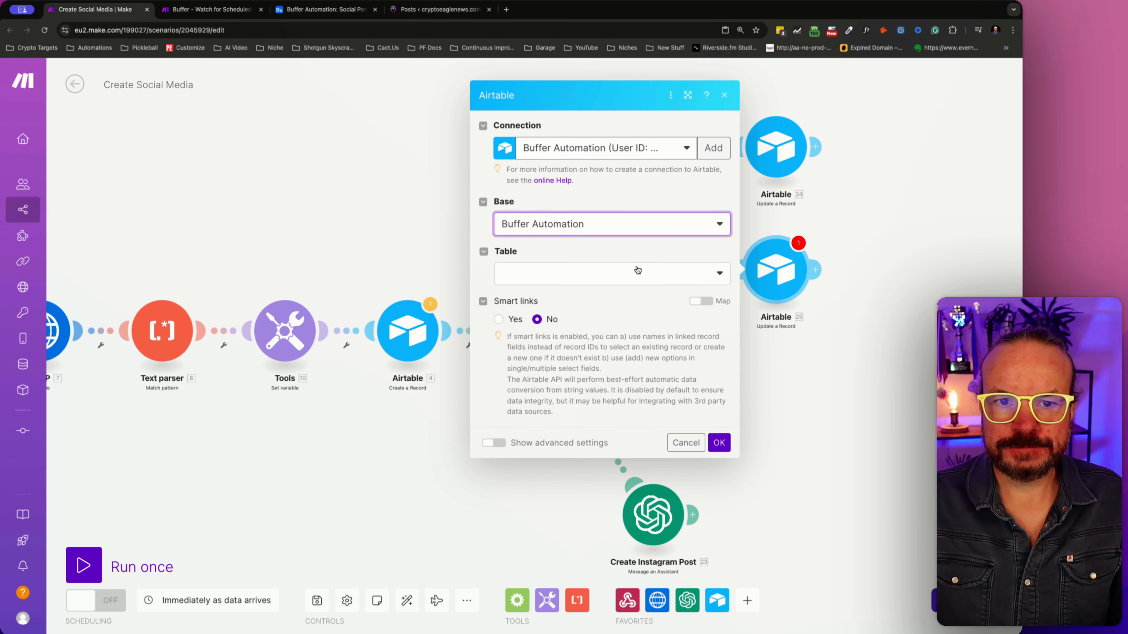
{"action": "left_click", "coordinate": [637, 271]}
{"action": "left_click", "coordinate": [566, 295]}
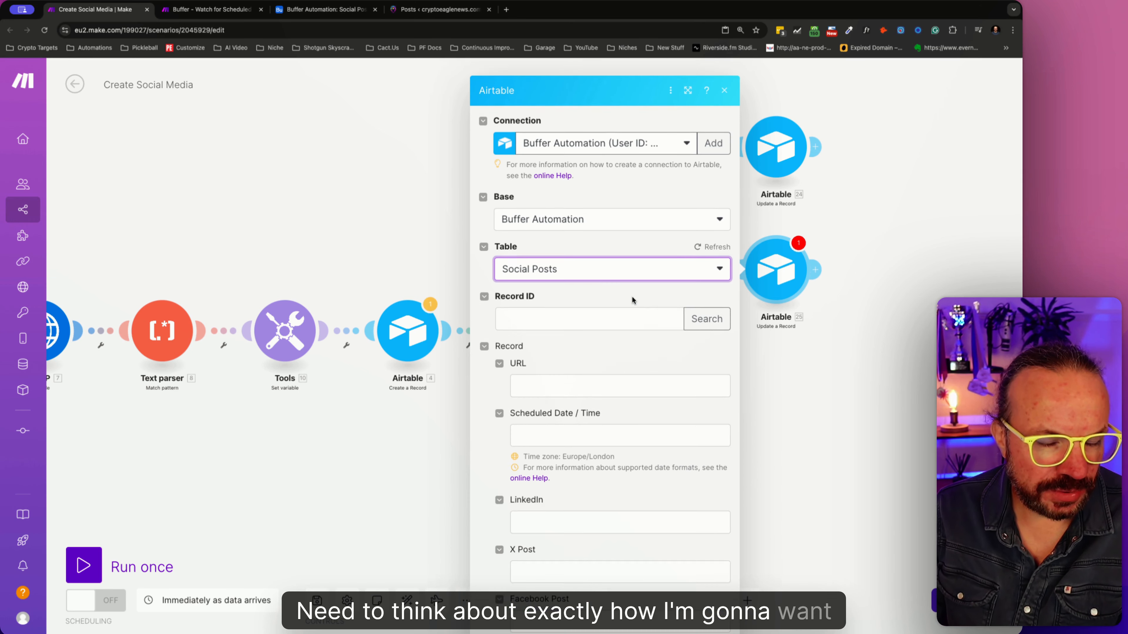
- Map the Record ID to Create a Record's ID and the X Post field to Create X Post's Result, and save the module
{"action": "left_click", "coordinate": [626, 300]}
{"action": "left_click", "coordinate": [707, 344]}
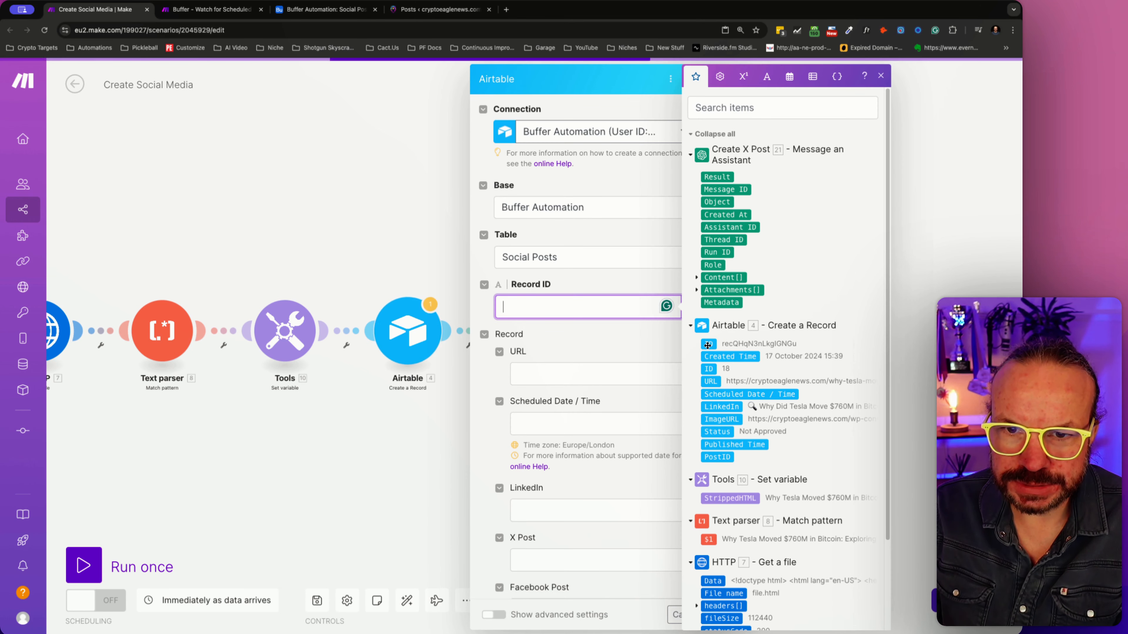
{"action": "left_click", "coordinate": [547, 554]}
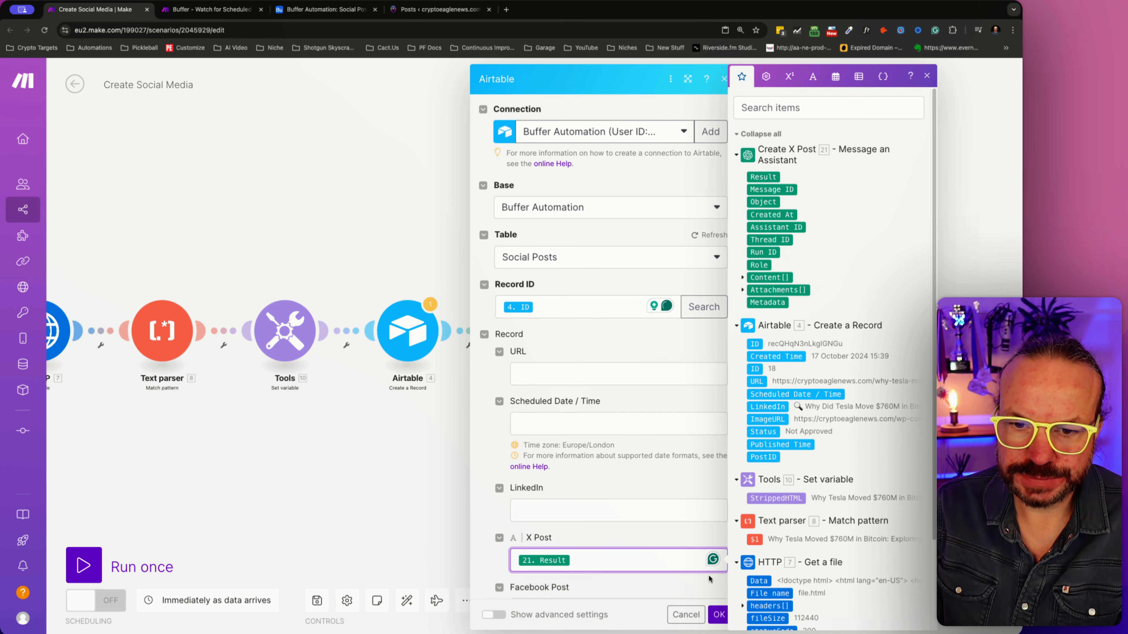
{"action": "left_click", "coordinate": [718, 615]}
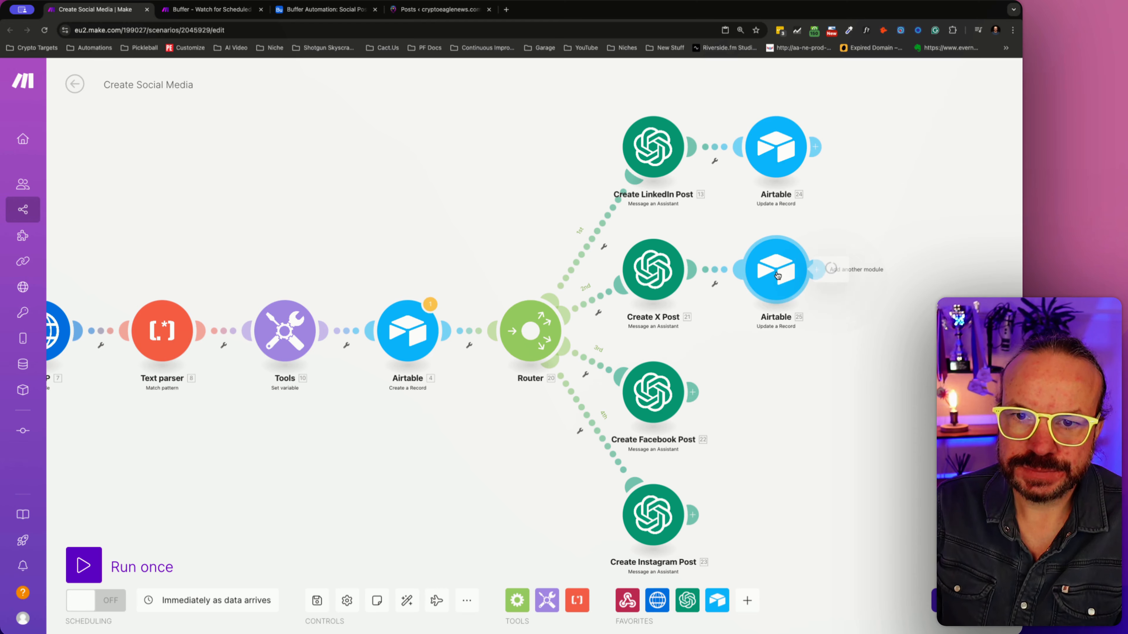
- Duplicate the X update module twice, attaching one copy to Create Instagram Post and the other to Create Facebook Post
{"action": "right_click", "coordinate": [785, 256]}
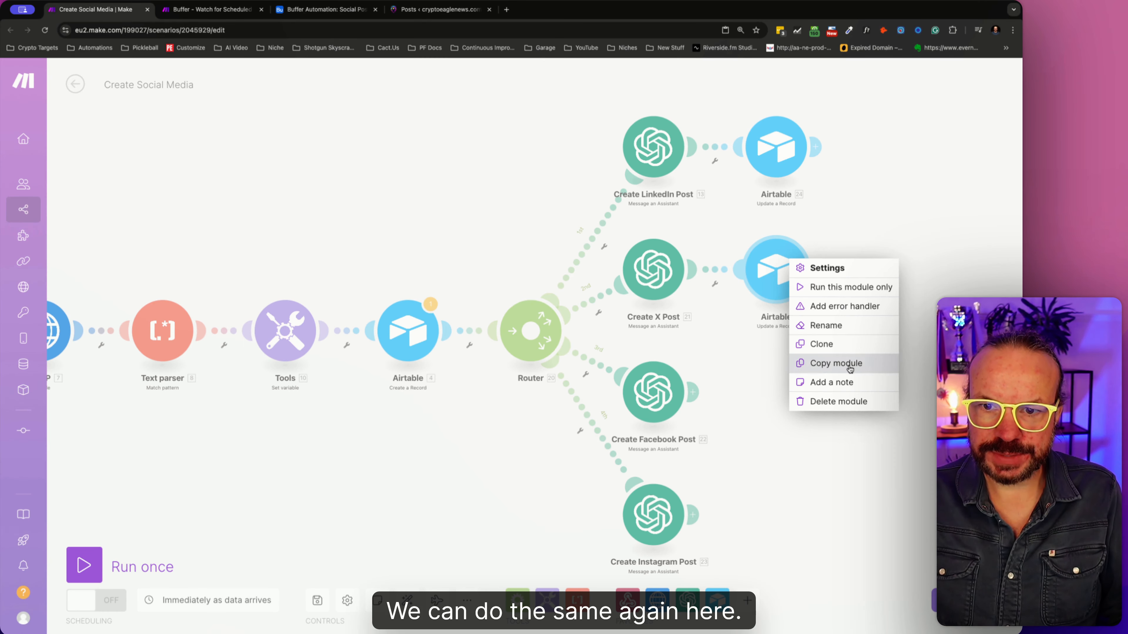
{"action": "left_click", "coordinate": [842, 363]}
{"action": "key", "text": "ctrl+v"}
{"action": "scroll", "coordinate": [844, 362], "scroll_direction": "down", "scroll_amount": 3}
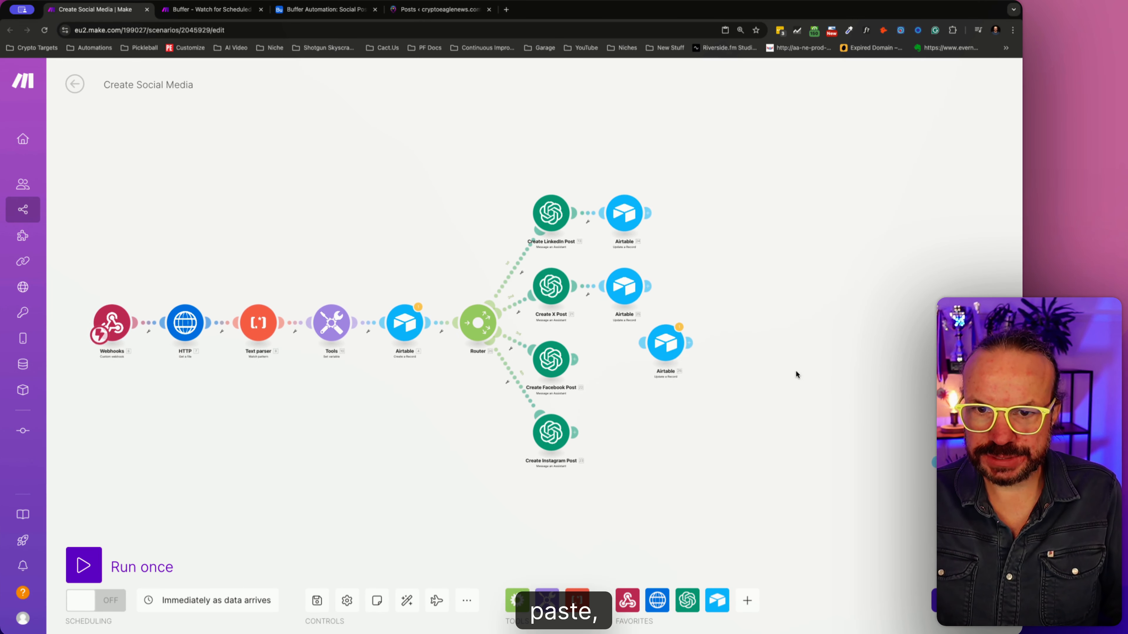
{"action": "key", "text": "super+v"}
{"action": "left_click_drag", "start_coordinate": [880, 467], "coordinate": [643, 441]}
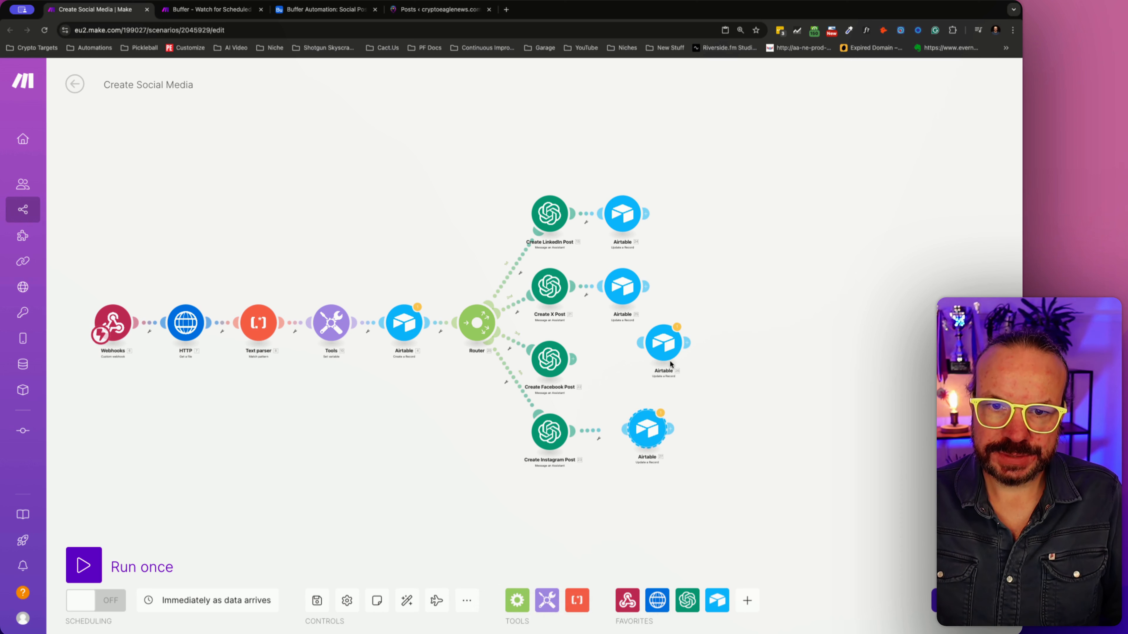
{"action": "left_click_drag", "start_coordinate": [662, 341], "coordinate": [620, 362]}
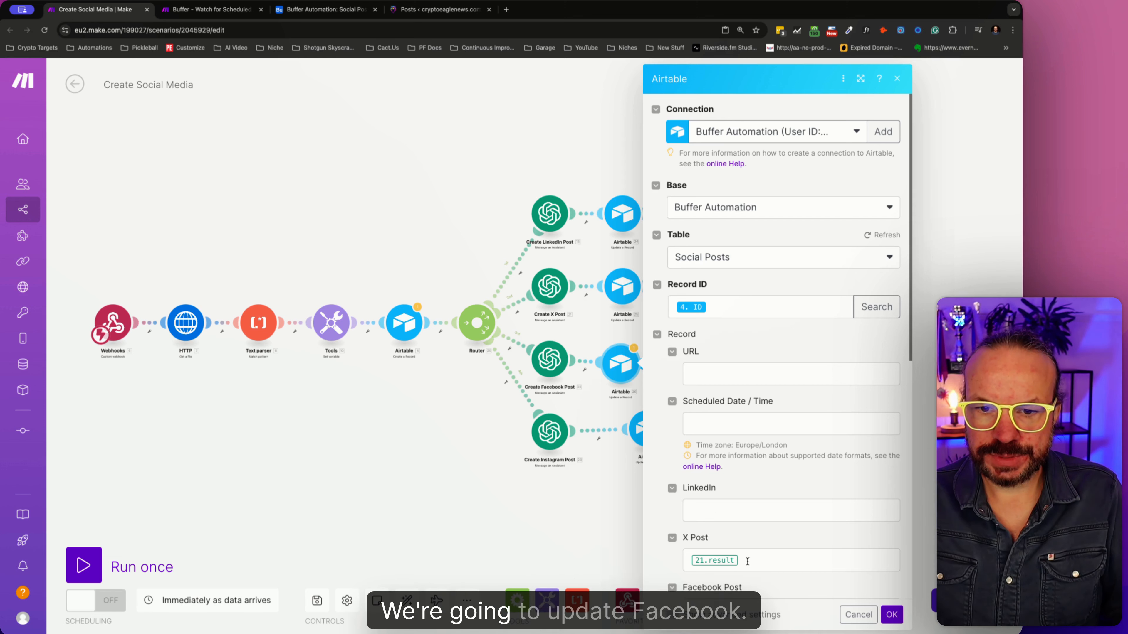
- In the Facebook update module, clear the X Post mapping, map Create Facebook Post's Result to Facebook Post, and save it
{"action": "left_click", "coordinate": [747, 561]}
{"action": "key", "text": "BackSpace"}
{"action": "scroll", "coordinate": [736, 575], "scroll_direction": "down", "scroll_amount": 1}
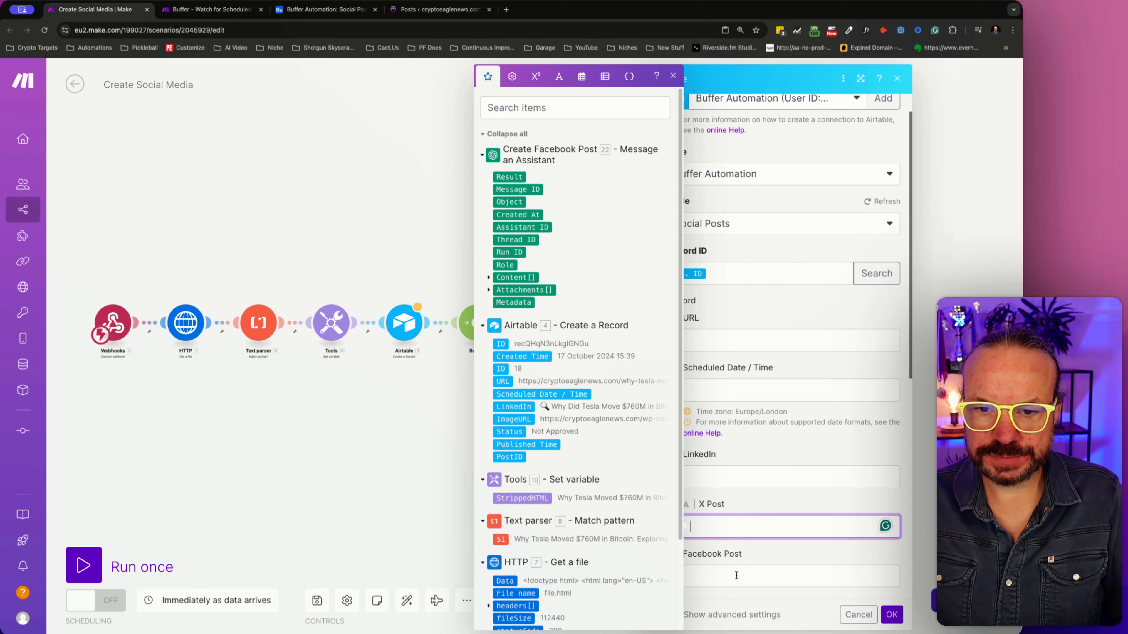
{"action": "left_click", "coordinate": [736, 575]}
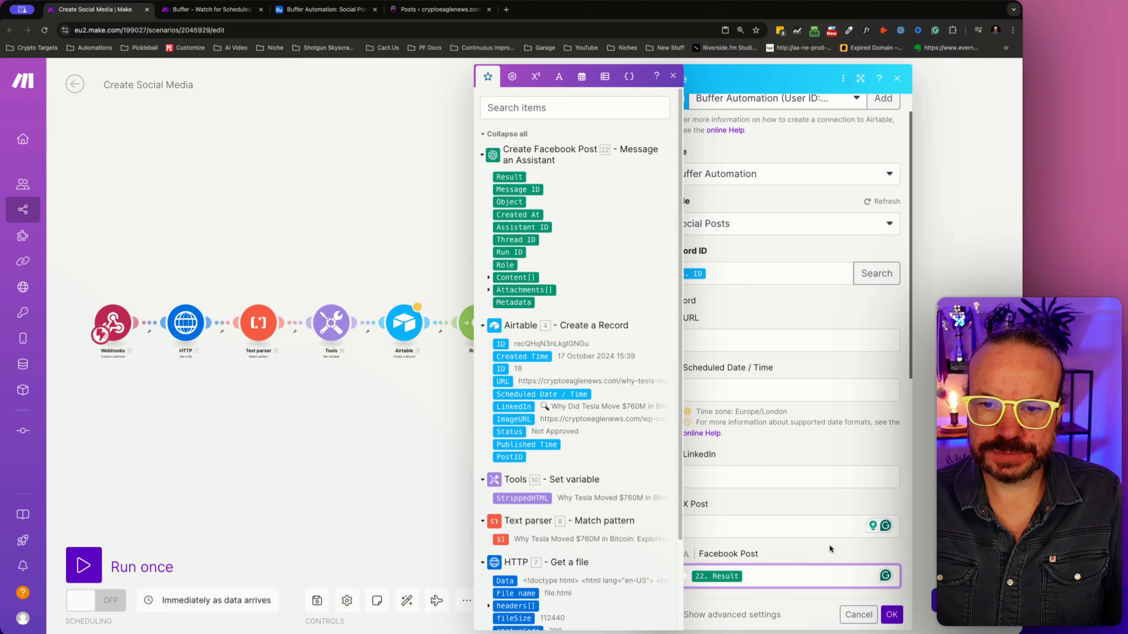
{"action": "left_click", "coordinate": [890, 614]}
- In the Instagram update module, clear the X Post mapping, map Create Instagram Post's Result to Instagram Post, and save it
{"action": "left_click", "coordinate": [637, 434]}
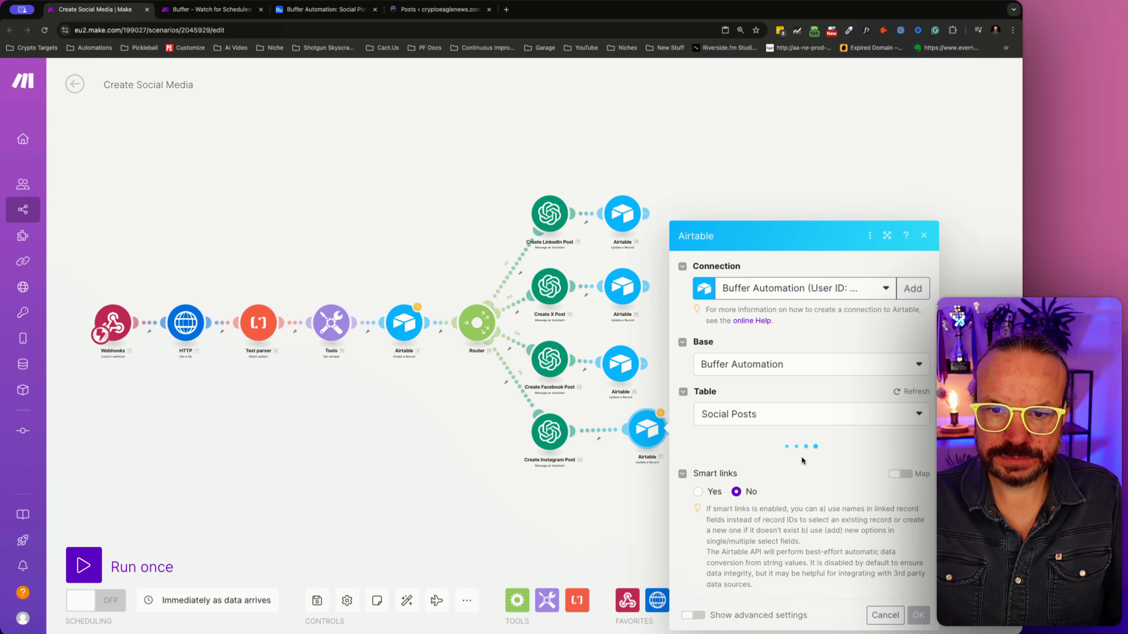
{"action": "scroll", "coordinate": [801, 461], "scroll_direction": "down", "scroll_amount": 3}
{"action": "left_click", "coordinate": [779, 432]}
{"action": "key", "text": "BackSpace"}
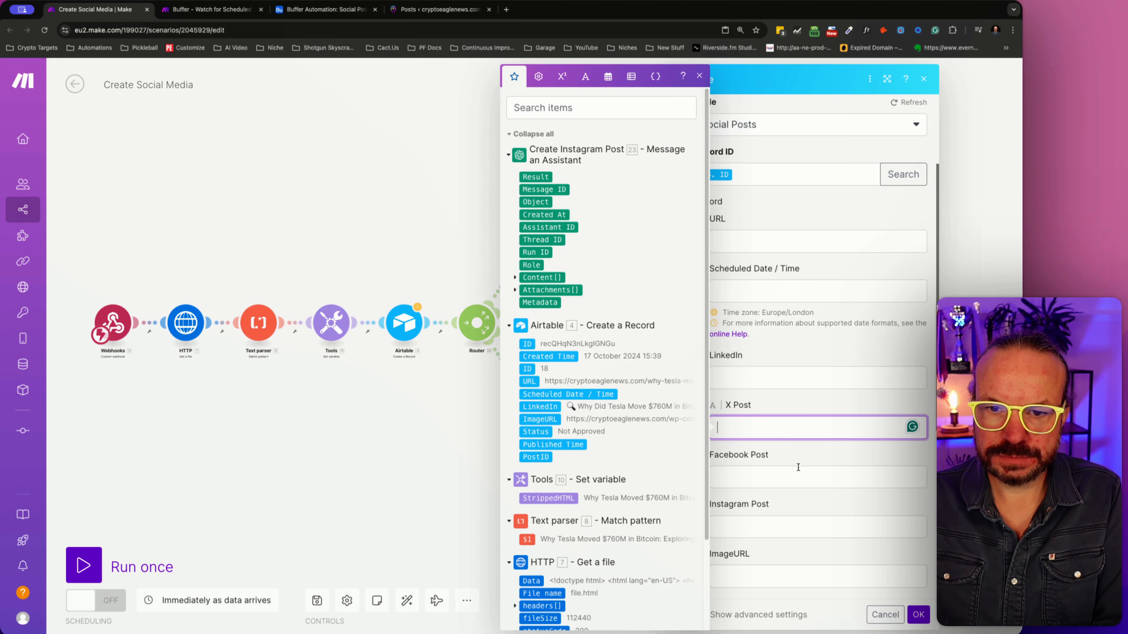
{"action": "left_click", "coordinate": [772, 532]}
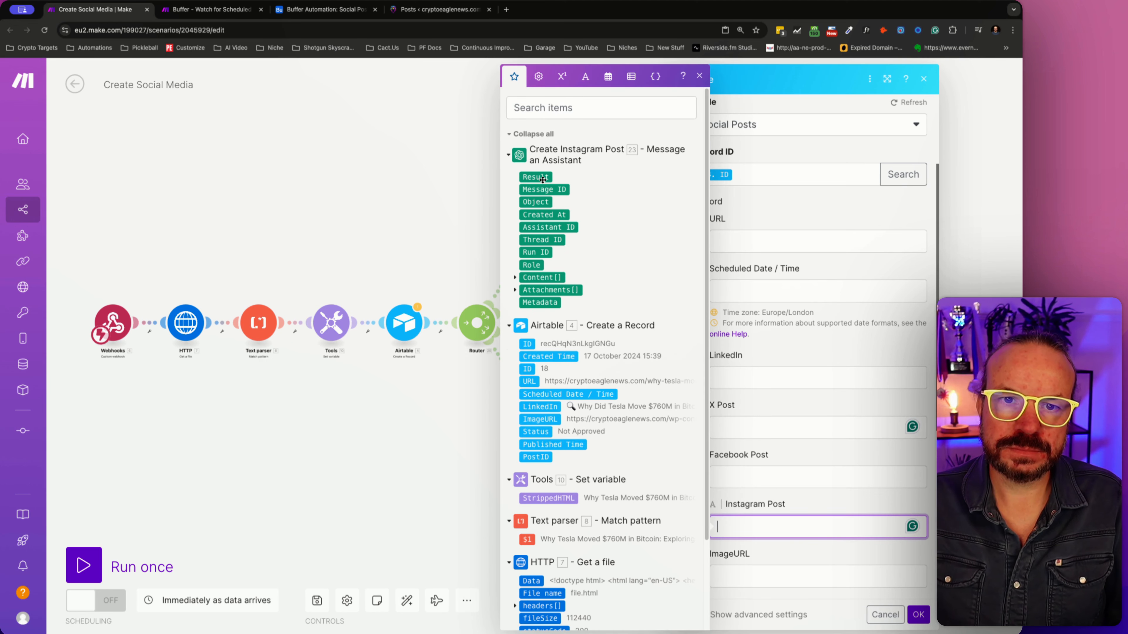
{"action": "left_click", "coordinate": [877, 613]}
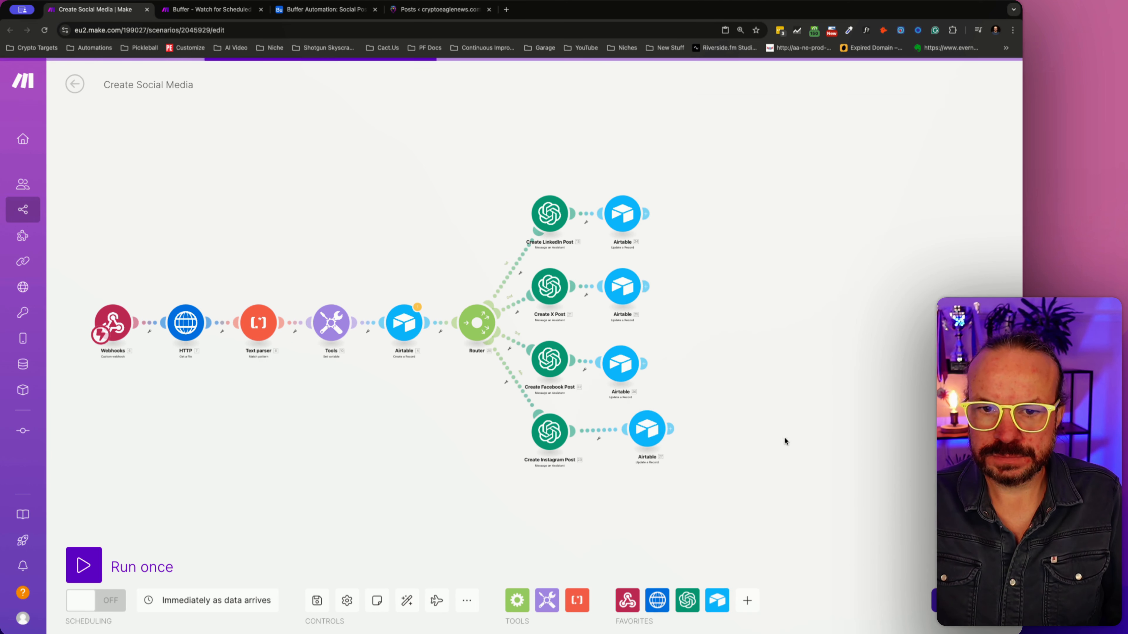
- Move the Instagram update module in line with the others and set its Published Time to the now variable
{"action": "left_click_drag", "start_coordinate": [653, 434], "coordinate": [630, 438]}
{"action": "left_click", "coordinate": [630, 438]}
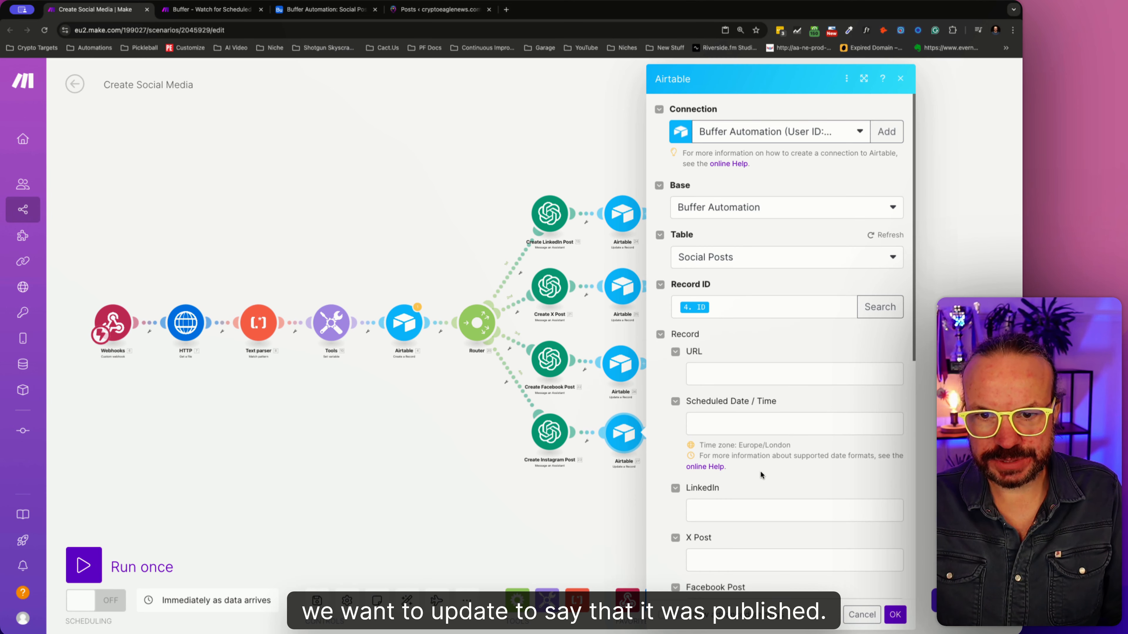
{"action": "scroll", "coordinate": [761, 471], "scroll_direction": "down", "scroll_amount": 3}
{"action": "scroll", "coordinate": [761, 471], "scroll_direction": "down", "scroll_amount": 4}
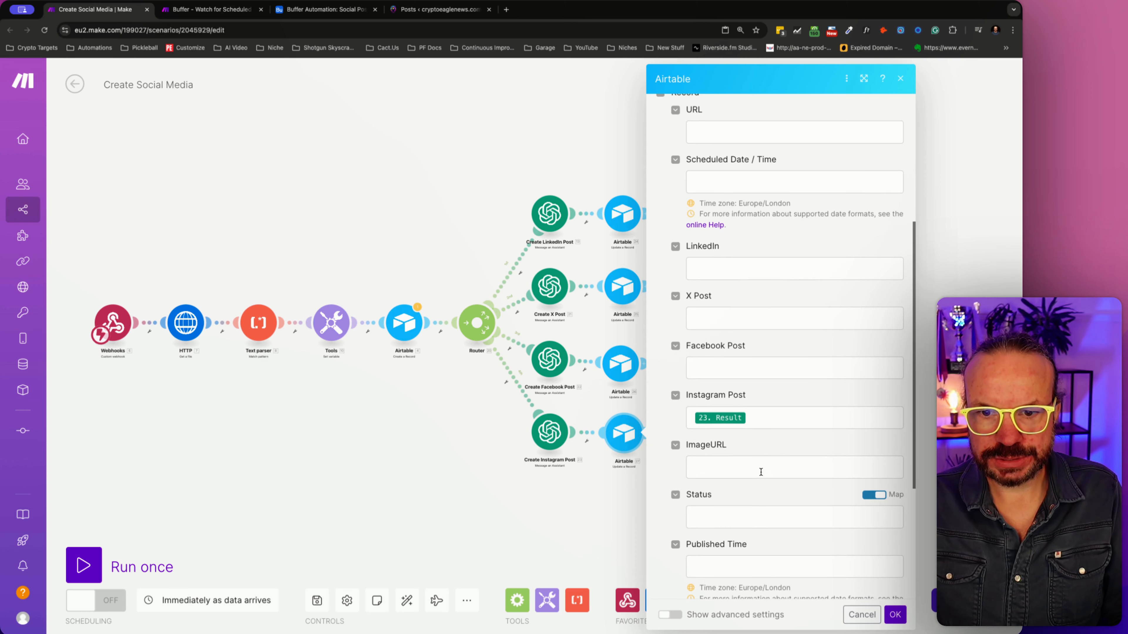
{"action": "scroll", "coordinate": [761, 472], "scroll_direction": "down", "scroll_amount": 2}
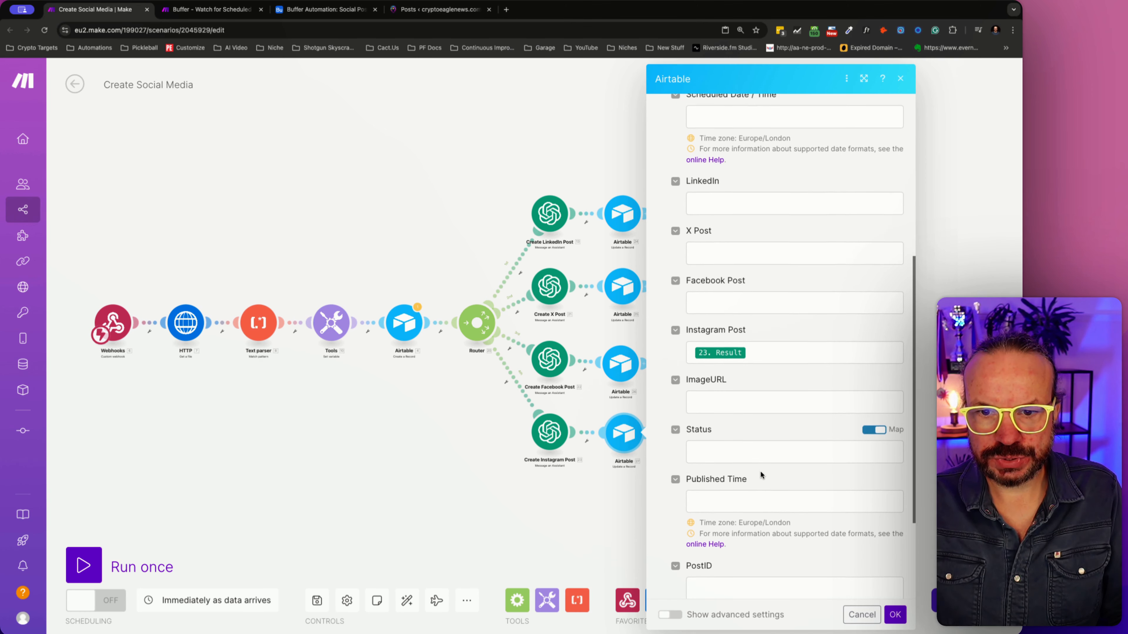
{"action": "scroll", "coordinate": [761, 471], "scroll_direction": "down", "scroll_amount": 1}
{"action": "left_click", "coordinate": [738, 481]}
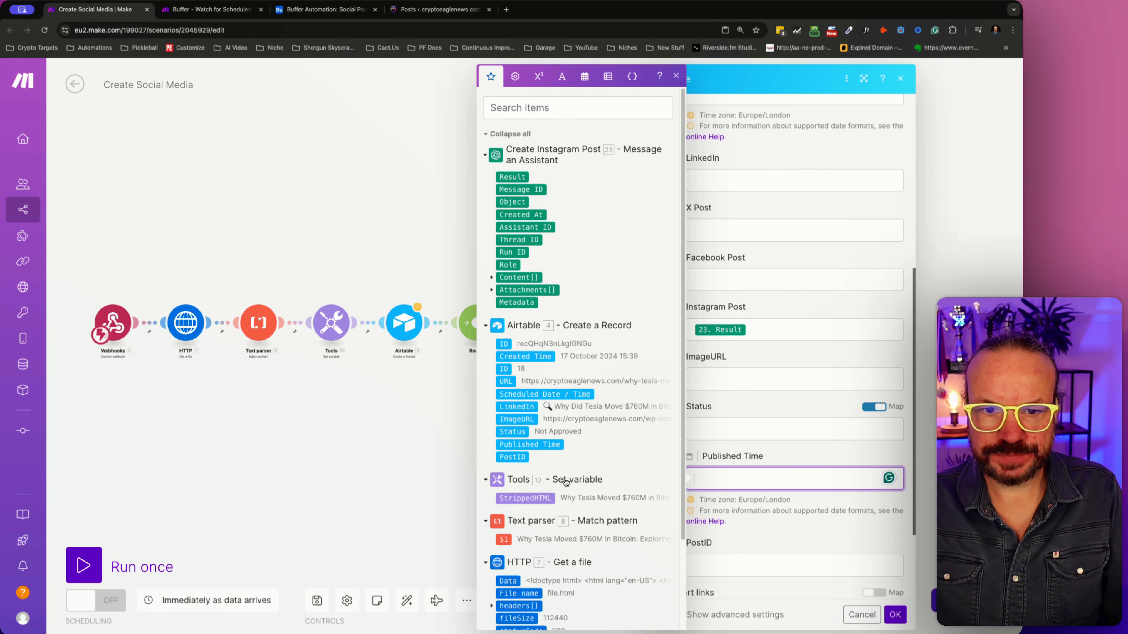
{"action": "left_click", "coordinate": [560, 77]}
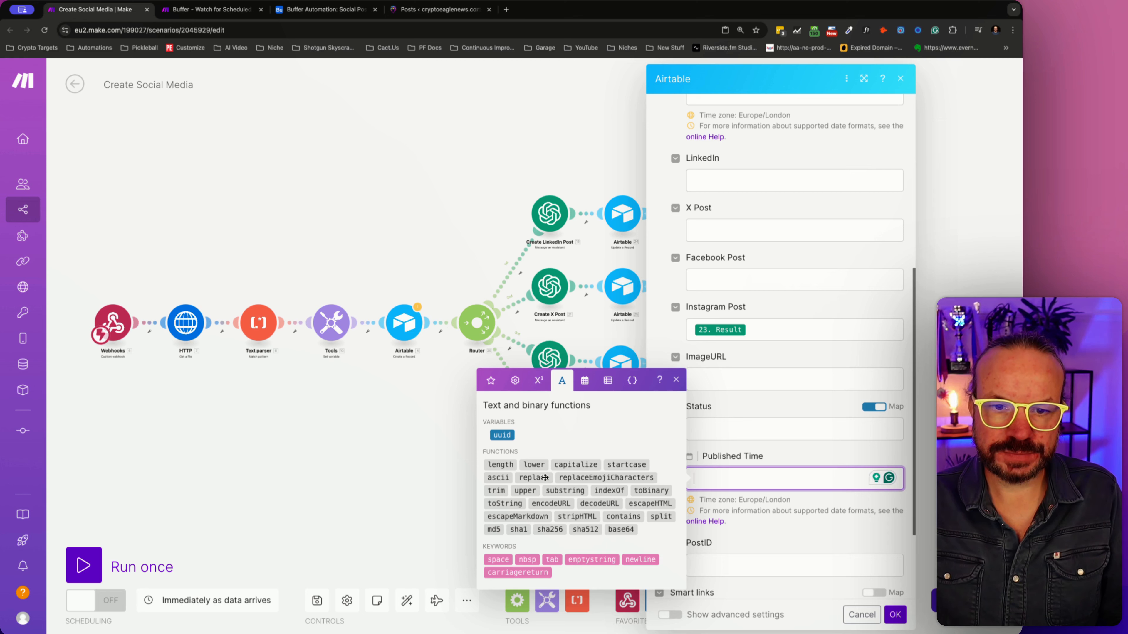
{"action": "left_click", "coordinate": [585, 381]}
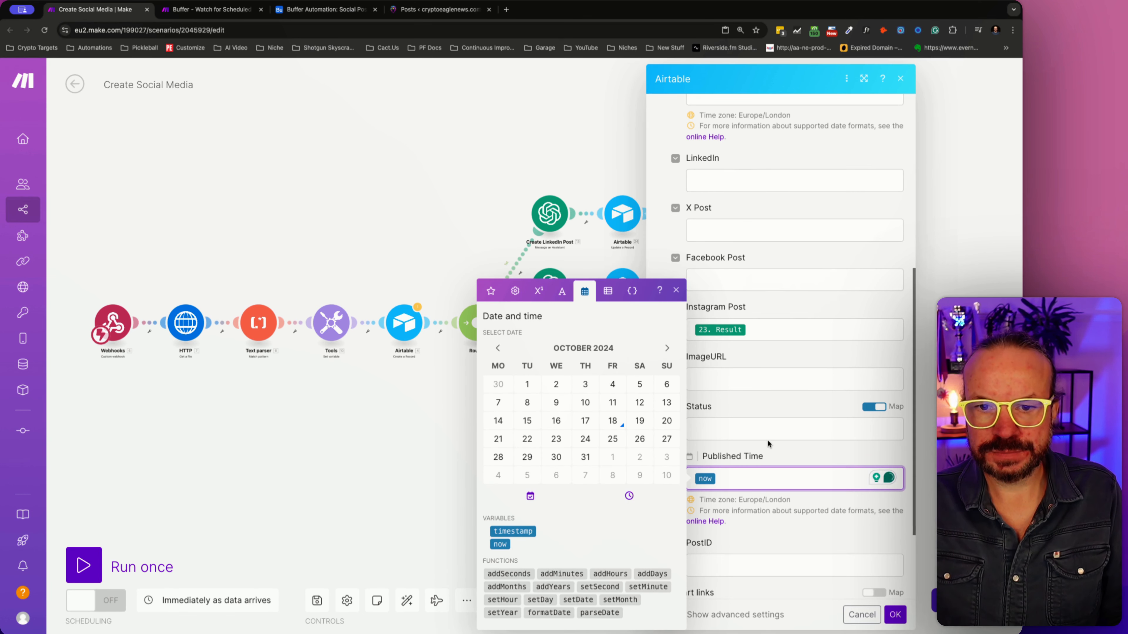
- Switch off mapping for the Instagram update module's Status, set it to Published, and save the module
{"action": "left_click", "coordinate": [734, 420]}
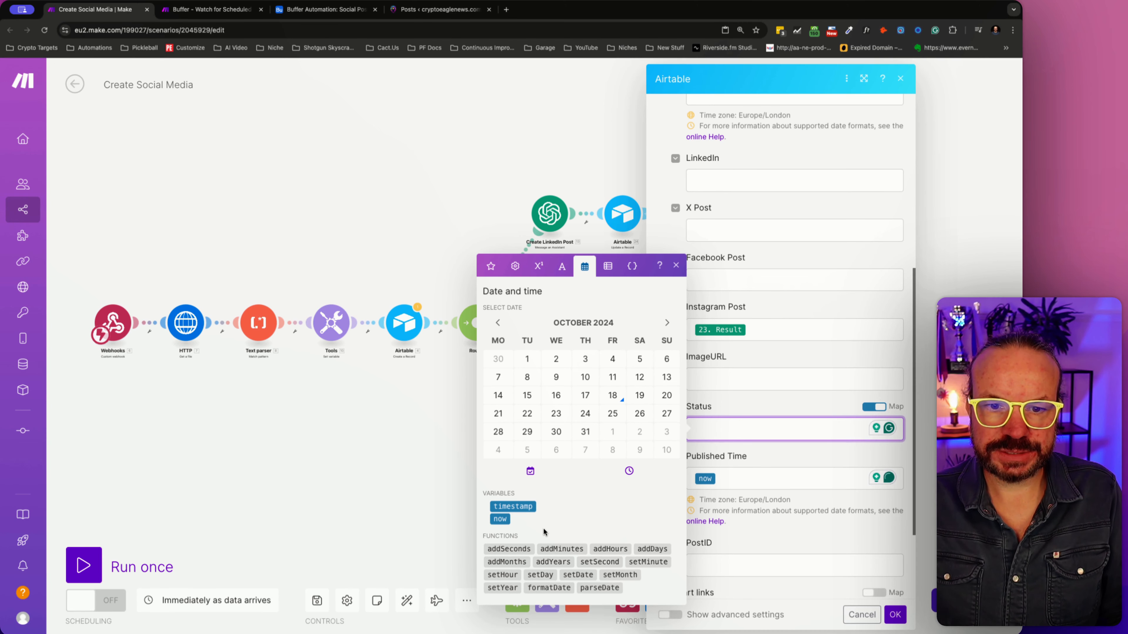
{"action": "left_click", "coordinate": [868, 407]}
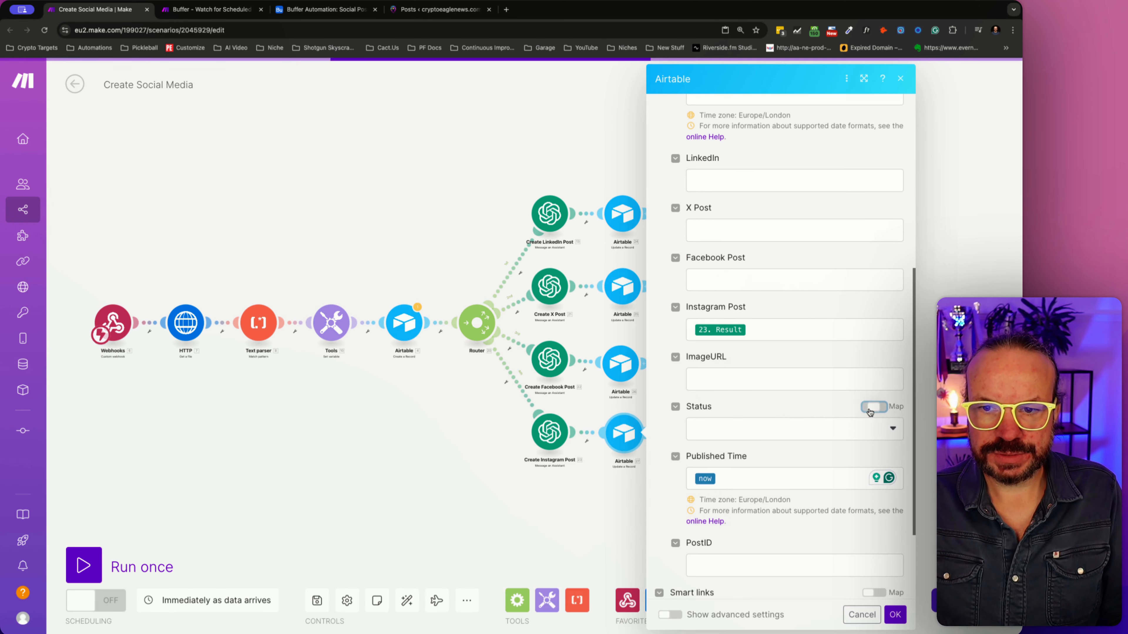
{"action": "left_click", "coordinate": [835, 428]}
{"action": "left_click", "coordinate": [714, 479]}
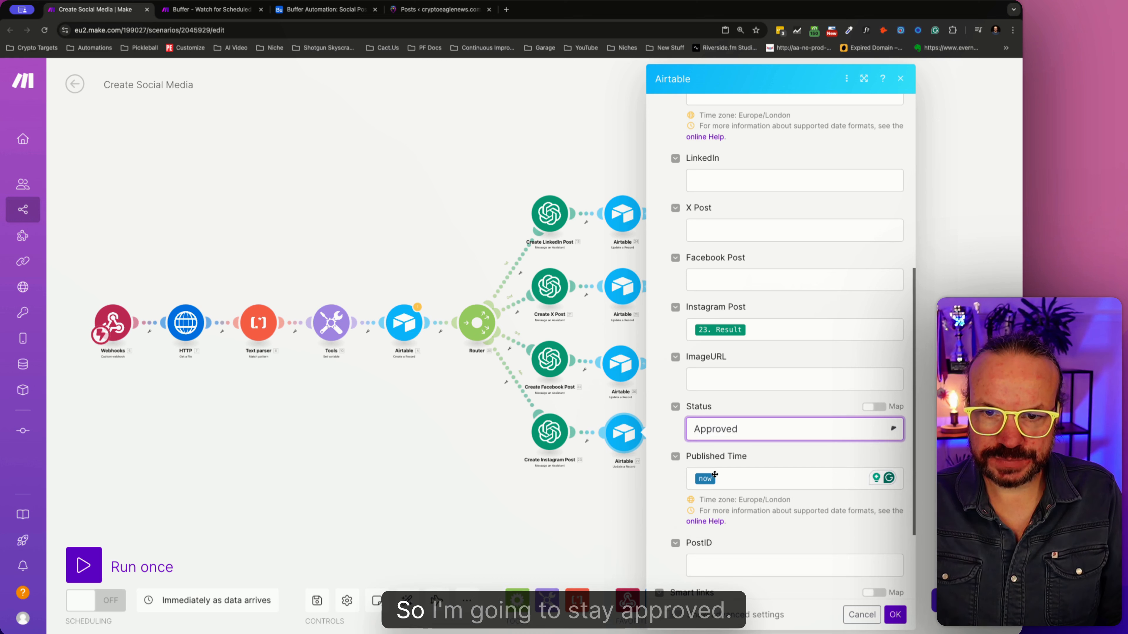
{"action": "left_click", "coordinate": [847, 423]}
{"action": "left_click", "coordinate": [737, 510]}
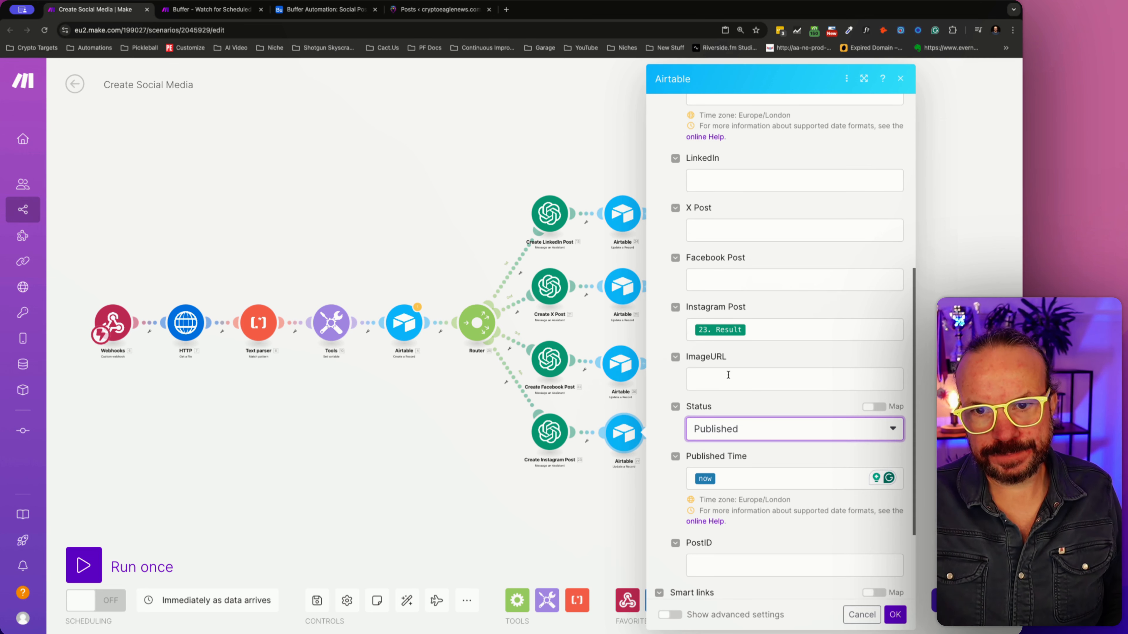
{"action": "left_click", "coordinate": [890, 615]}
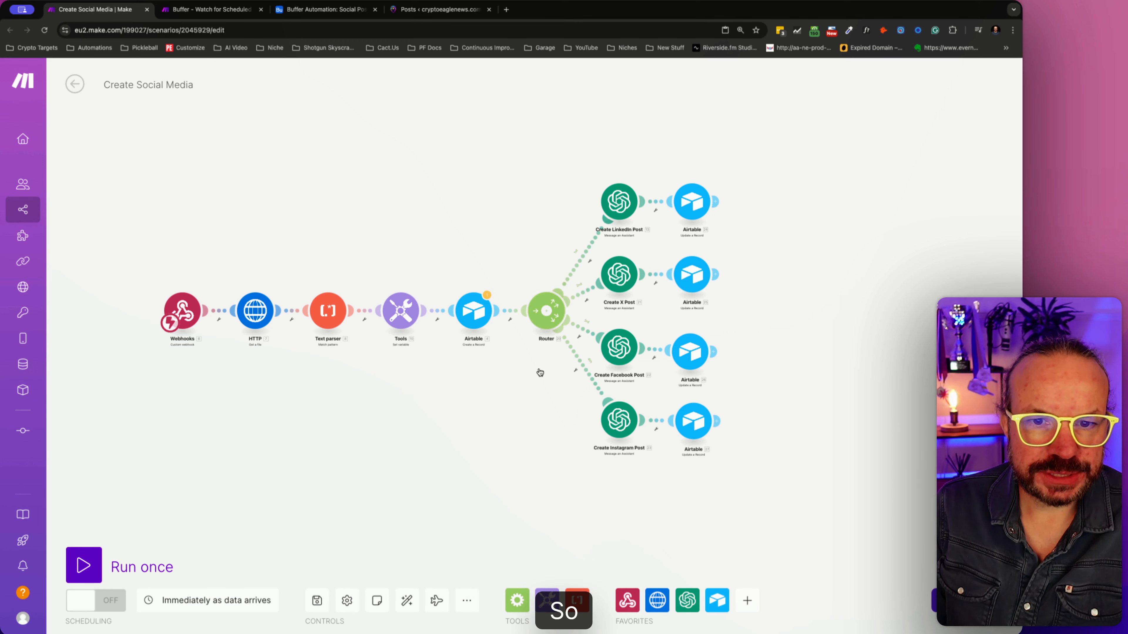
- Save the scenario anyway and check the field mappings of the Airtable Create a Record module
{"action": "left_click", "coordinate": [327, 601]}
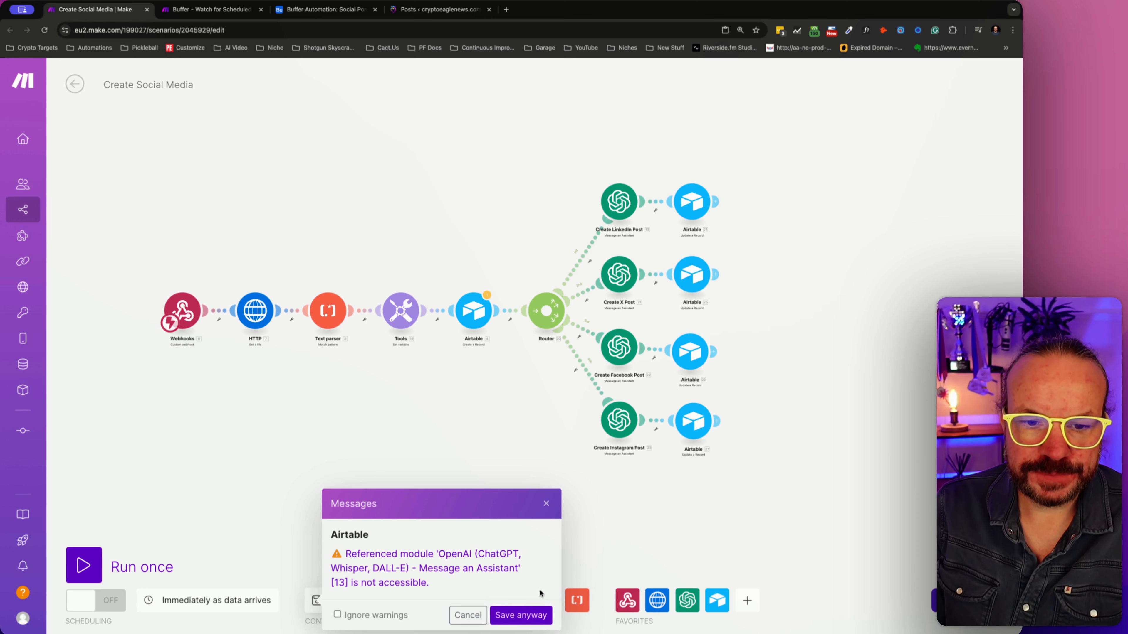
{"action": "left_click", "coordinate": [528, 615]}
{"action": "left_click", "coordinate": [465, 316]}
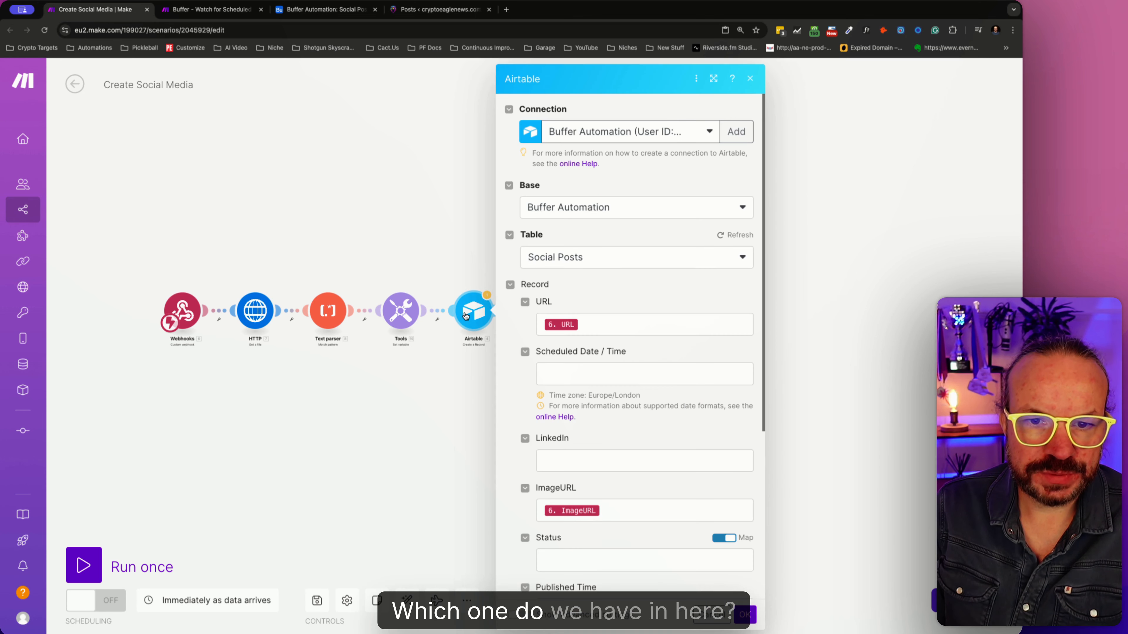
{"action": "scroll", "coordinate": [626, 439], "scroll_direction": "down", "scroll_amount": 5}
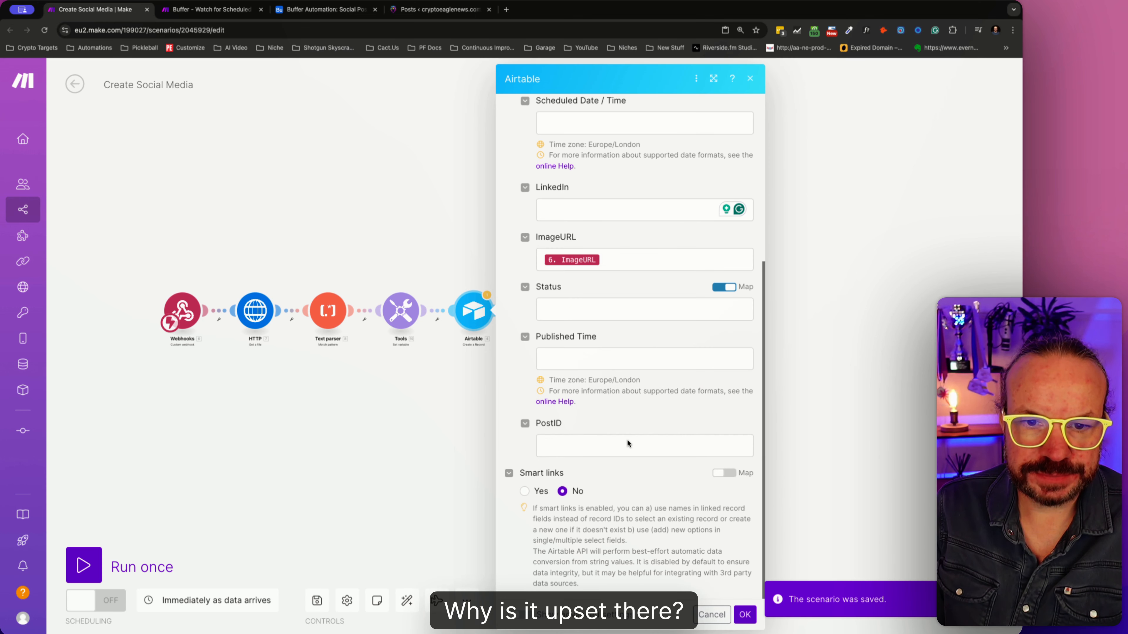
{"action": "scroll", "coordinate": [627, 438], "scroll_direction": "up", "scroll_amount": 3}
{"action": "left_click", "coordinate": [629, 416]}
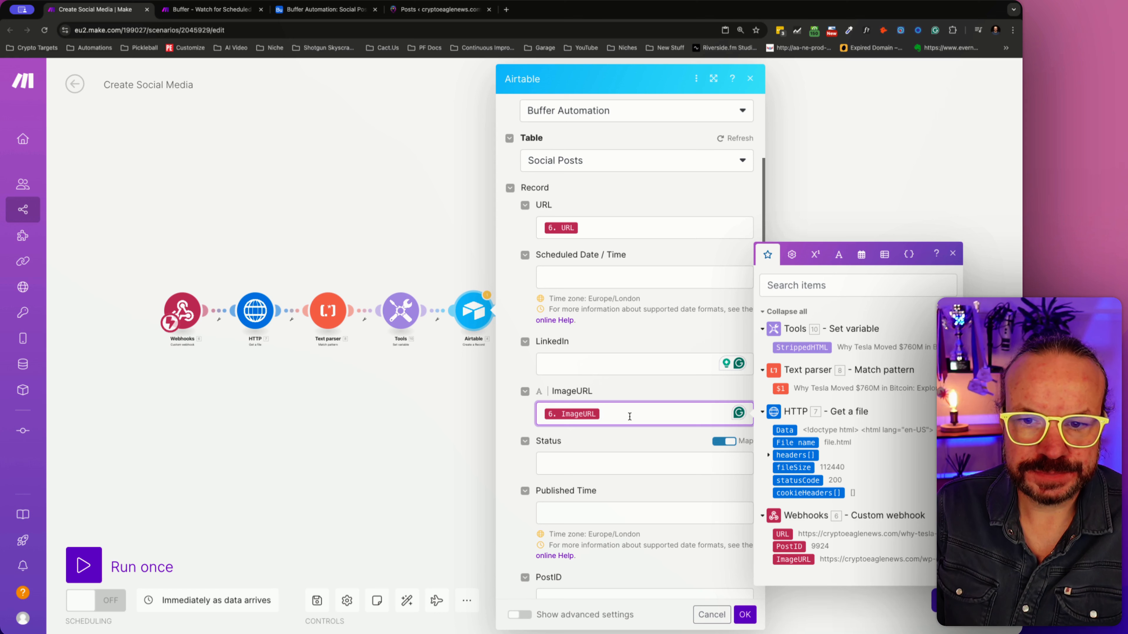
{"action": "left_click", "coordinate": [425, 420]}
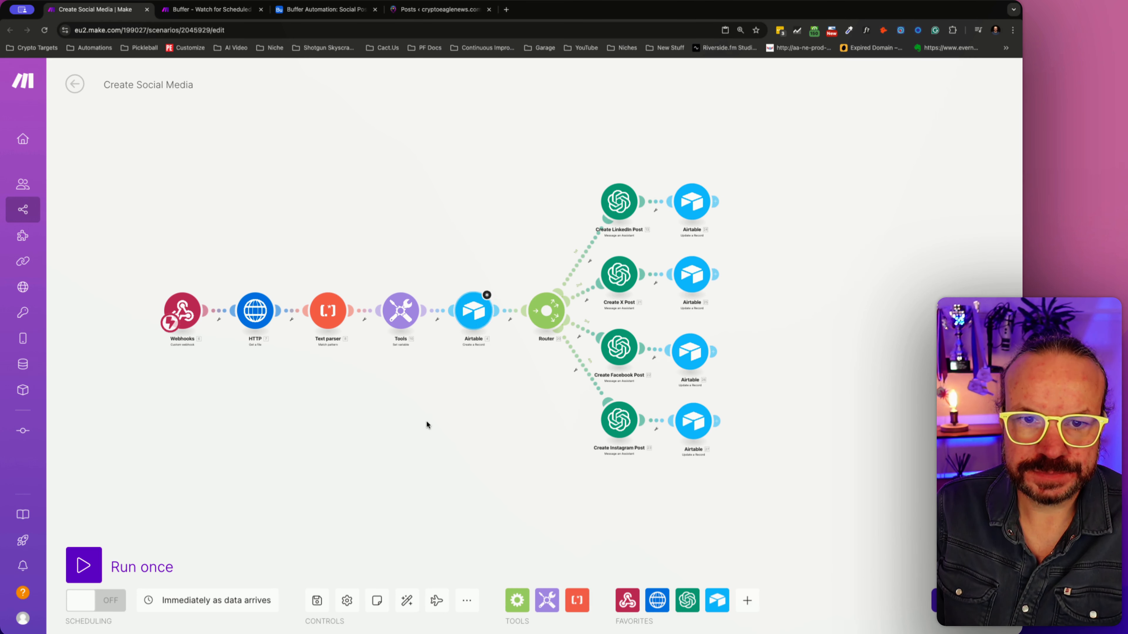
- Try to save the scenario and examine the flagged Airtable Create a Record module's field mappings
{"action": "left_click", "coordinate": [317, 601]}
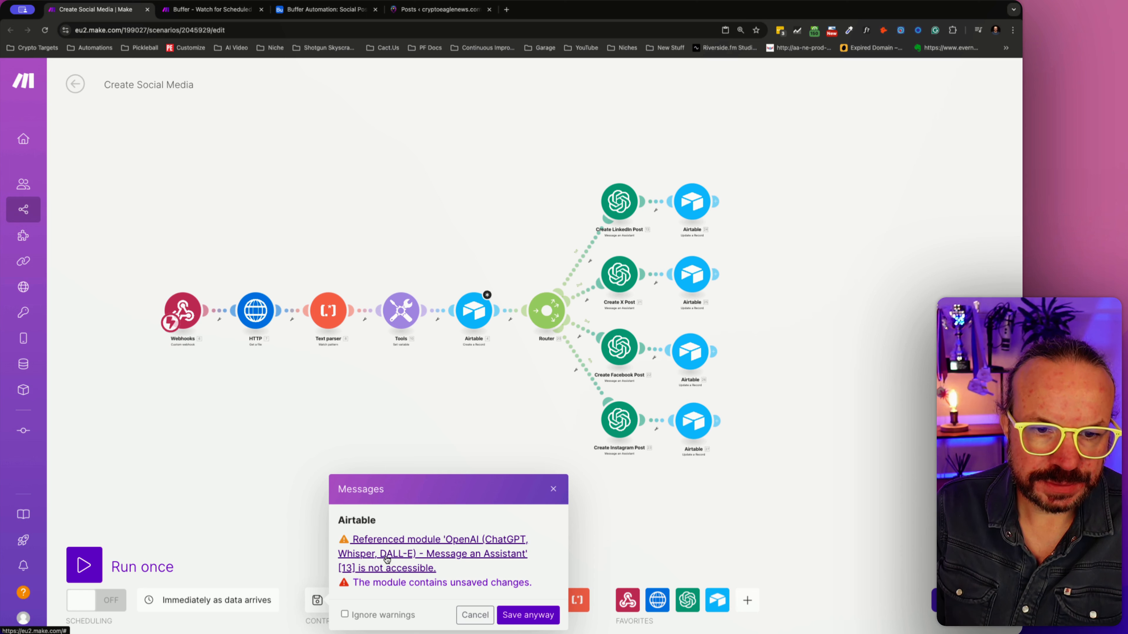
{"action": "left_click", "coordinate": [474, 313]}
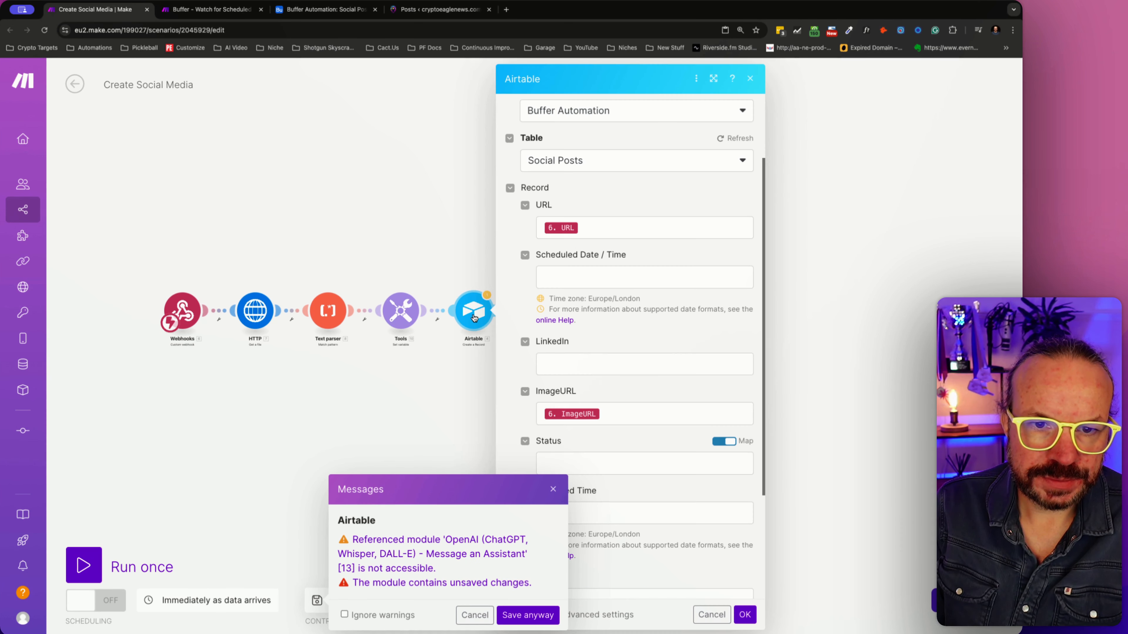
{"action": "left_click", "coordinate": [474, 614]}
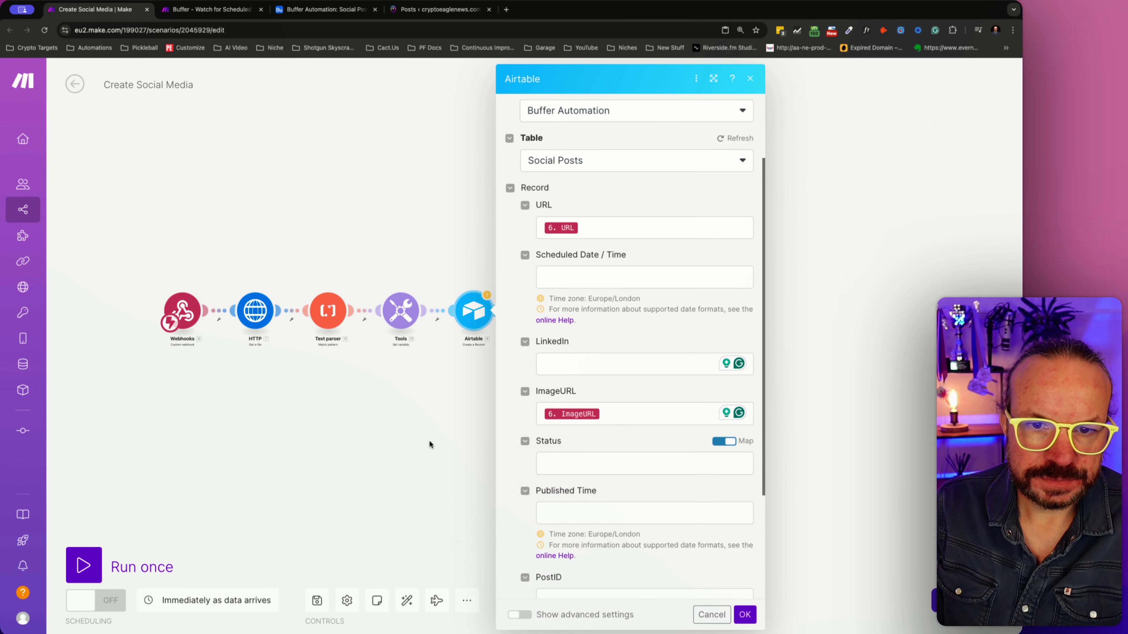
{"action": "left_click", "coordinate": [428, 440]}
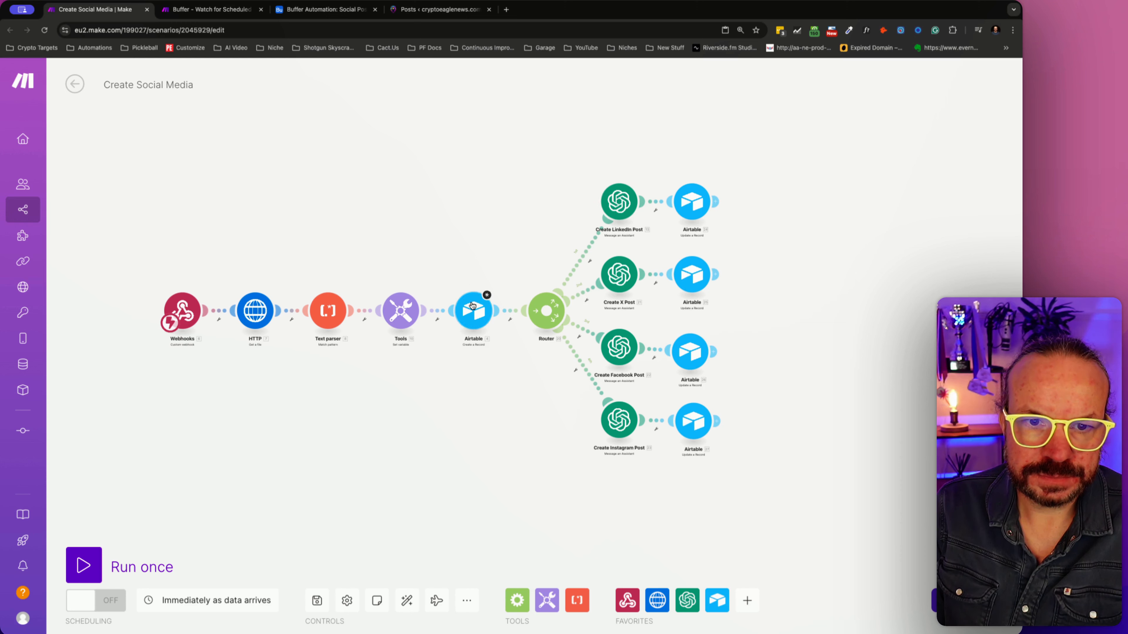
- In the Airtable Create a Record module, refresh the table's fields, clear the outdated LinkedIn mapping, and save the module and scenario
{"action": "left_click", "coordinate": [473, 308]}
{"action": "scroll", "coordinate": [581, 267], "scroll_direction": "up", "scroll_amount": 3}
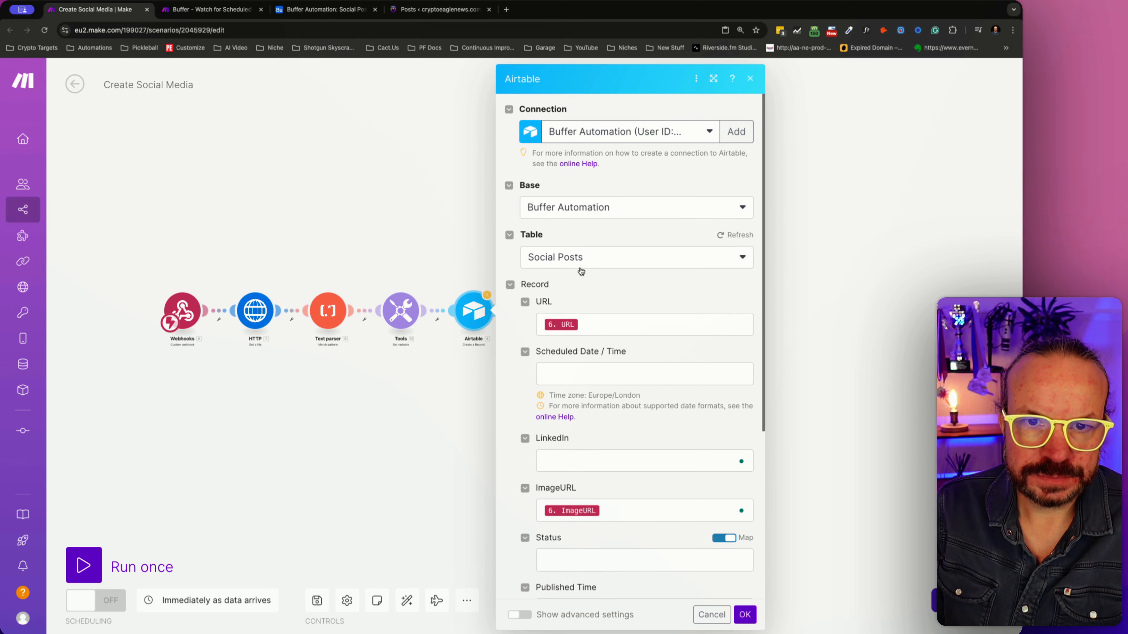
{"action": "left_click", "coordinate": [726, 234]}
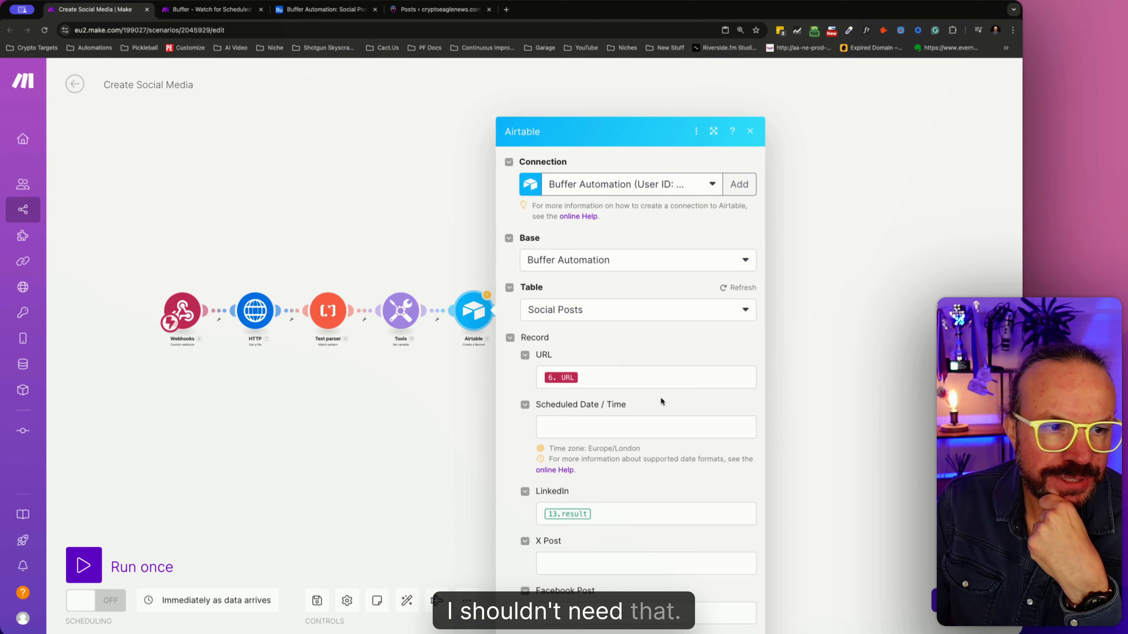
{"action": "left_click", "coordinate": [624, 468]}
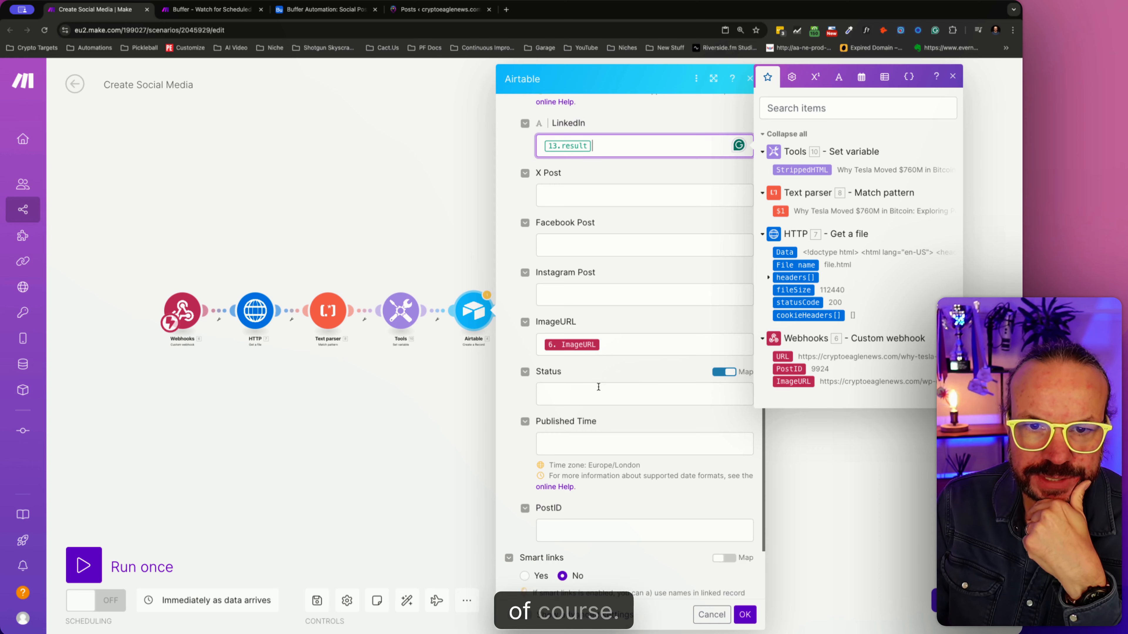
{"action": "scroll", "coordinate": [598, 387], "scroll_direction": "up", "scroll_amount": 2}
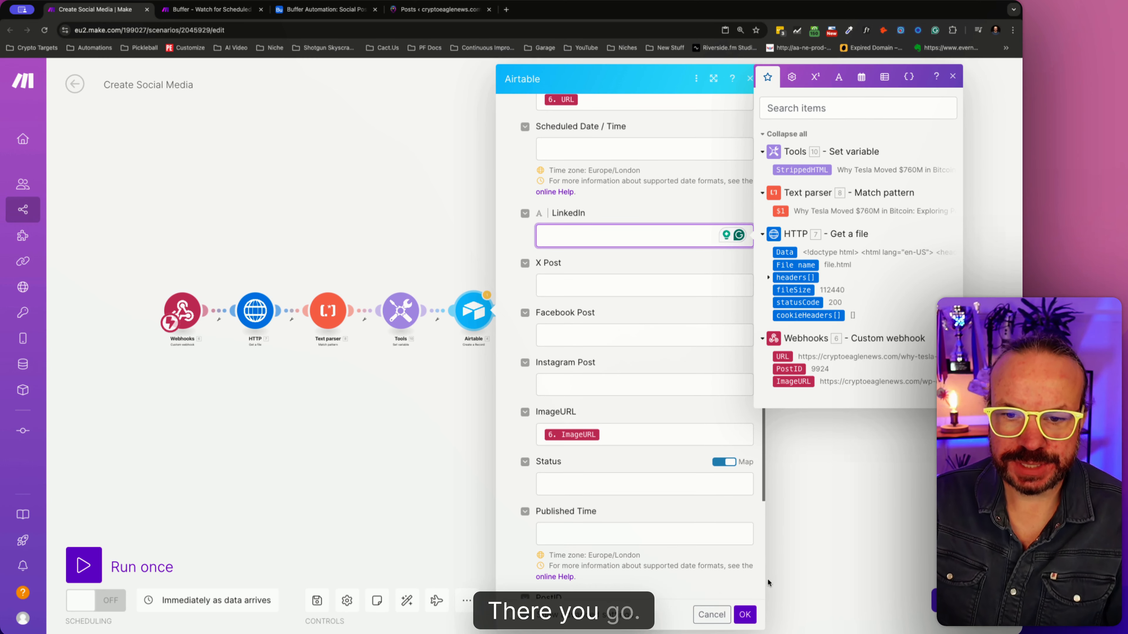
{"action": "left_click", "coordinate": [746, 614]}
{"action": "left_click", "coordinate": [325, 604]}
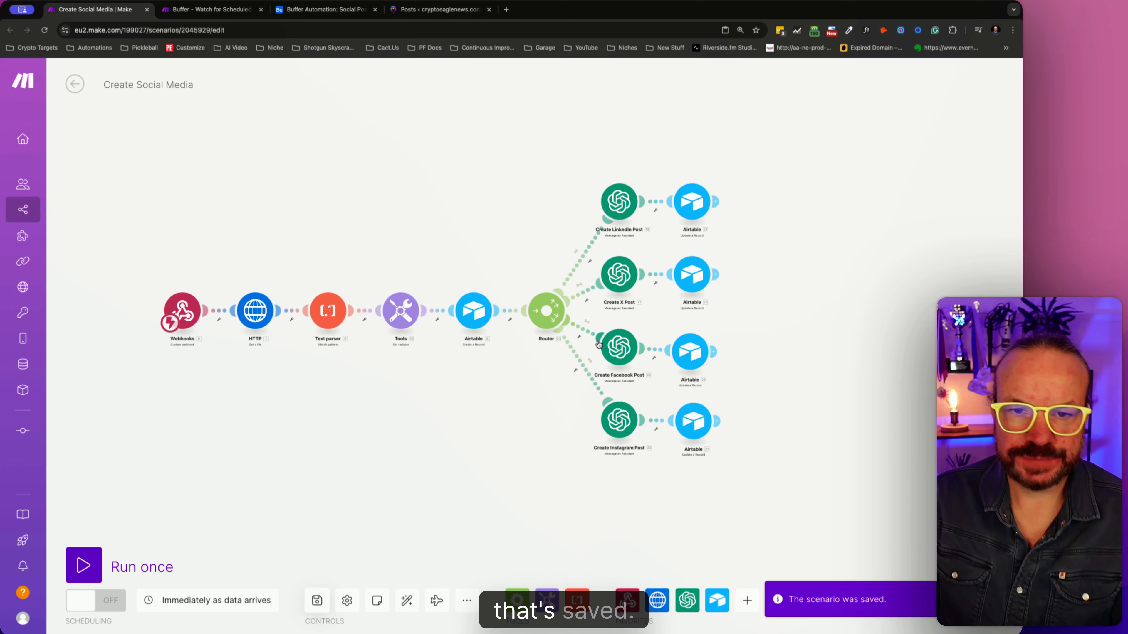
- Look over the Buffer - Watch for Scheduled Social Posts scenario and the Airtable Social Posts table, returning to Create Social Media
{"action": "left_click_drag", "start_coordinate": [505, 425], "coordinate": [549, 410]}
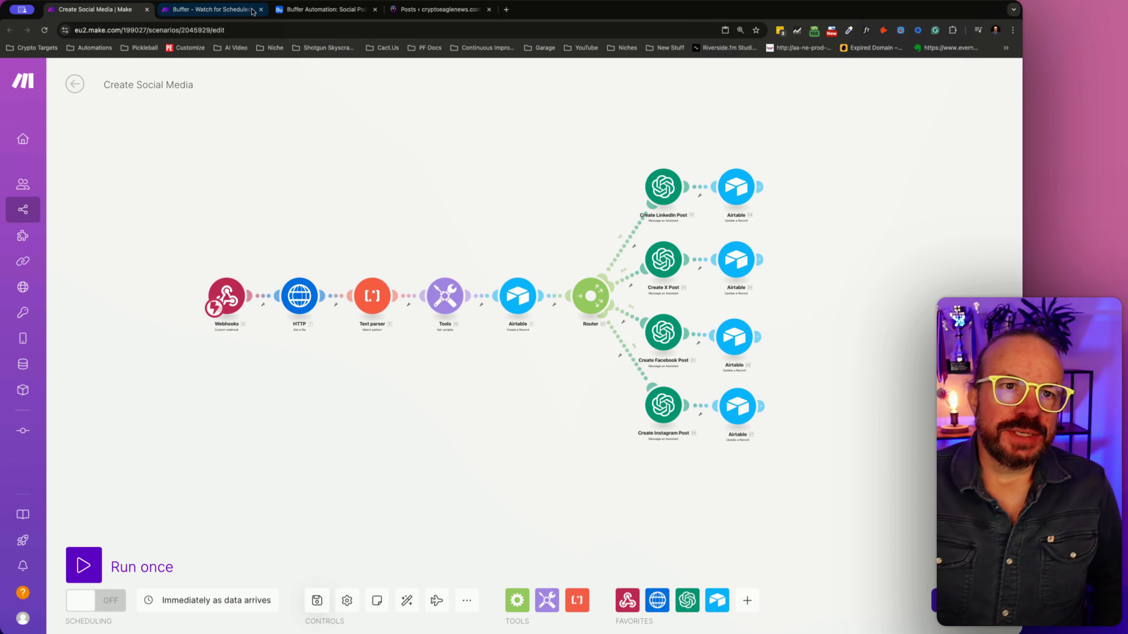
{"action": "left_click", "coordinate": [212, 9]}
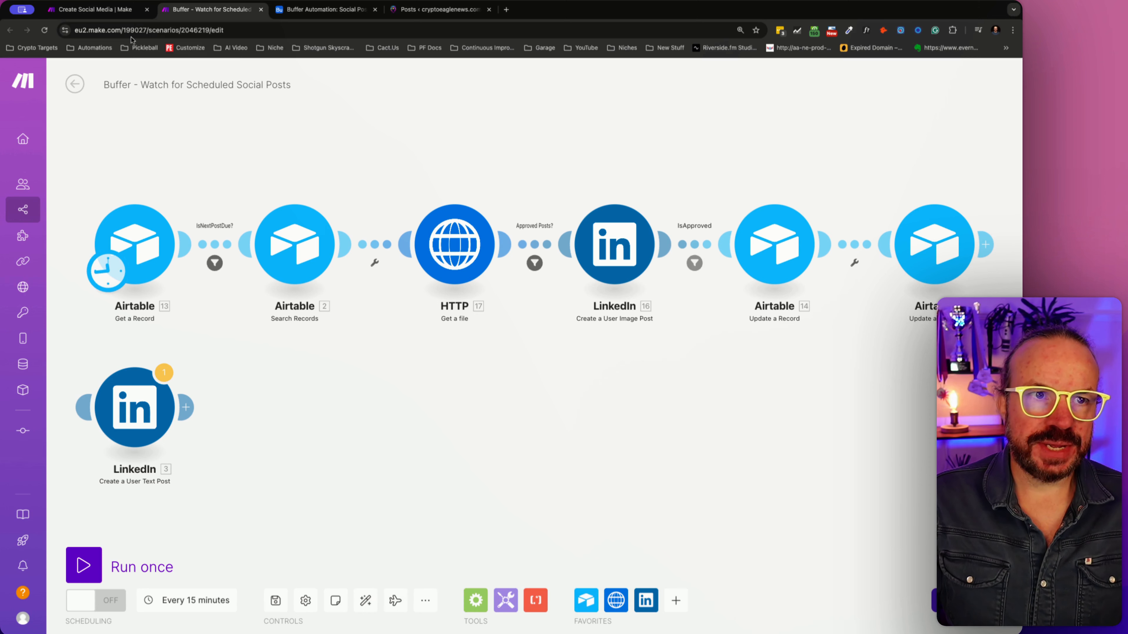
{"action": "left_click", "coordinate": [95, 9]}
{"action": "left_click", "coordinate": [176, 14]}
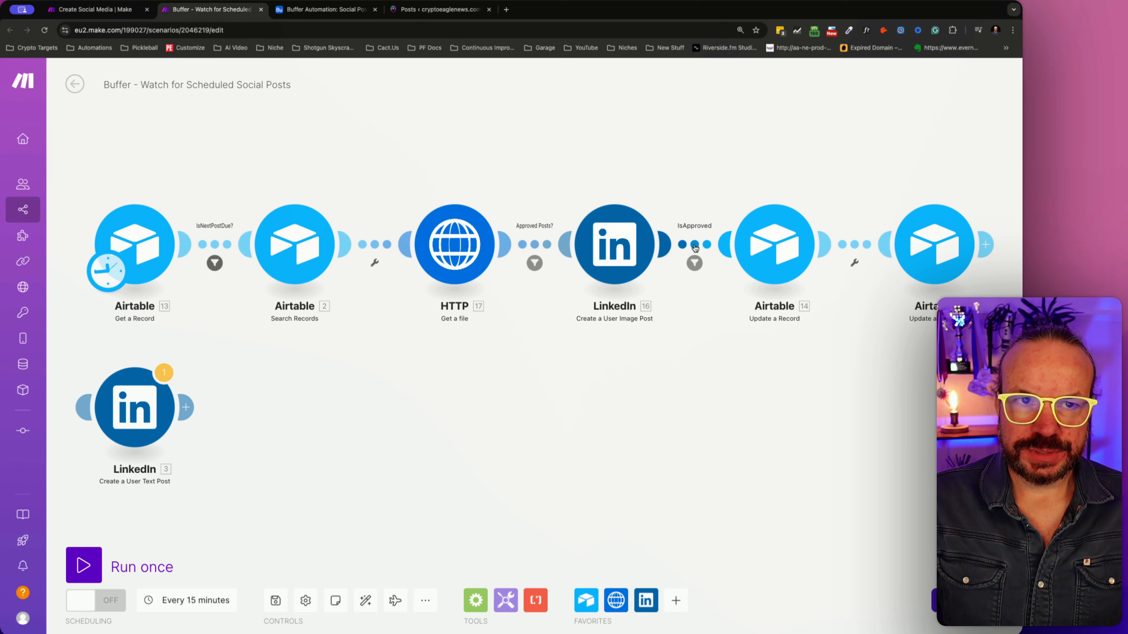
{"action": "left_click", "coordinate": [332, 20]}
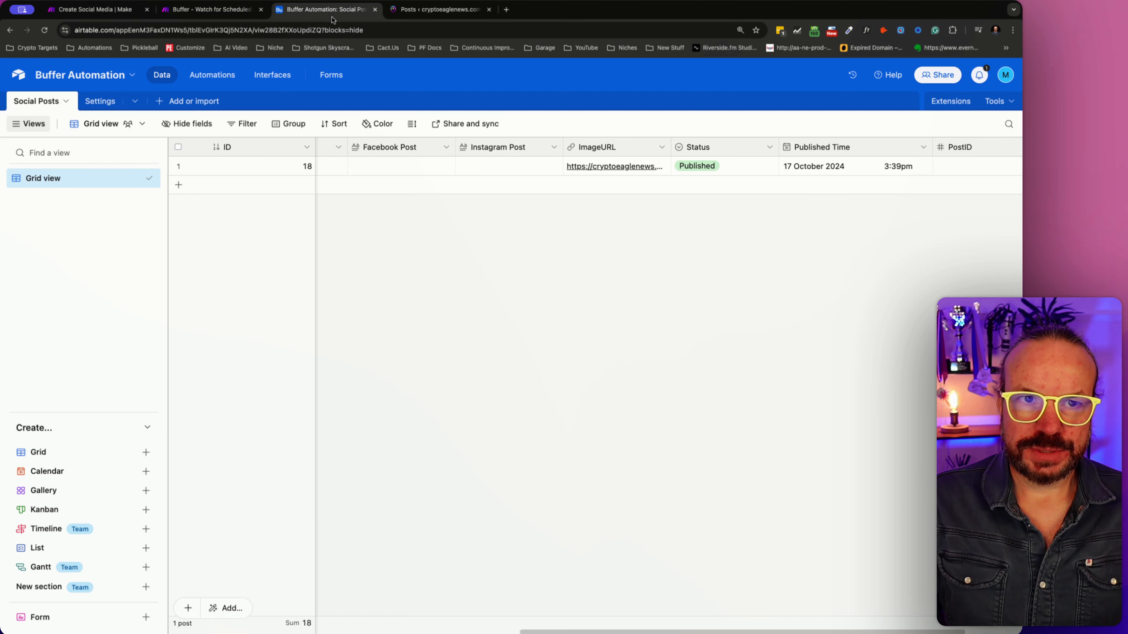
{"action": "left_click", "coordinate": [232, 18]}
{"action": "left_click", "coordinate": [96, 10]}
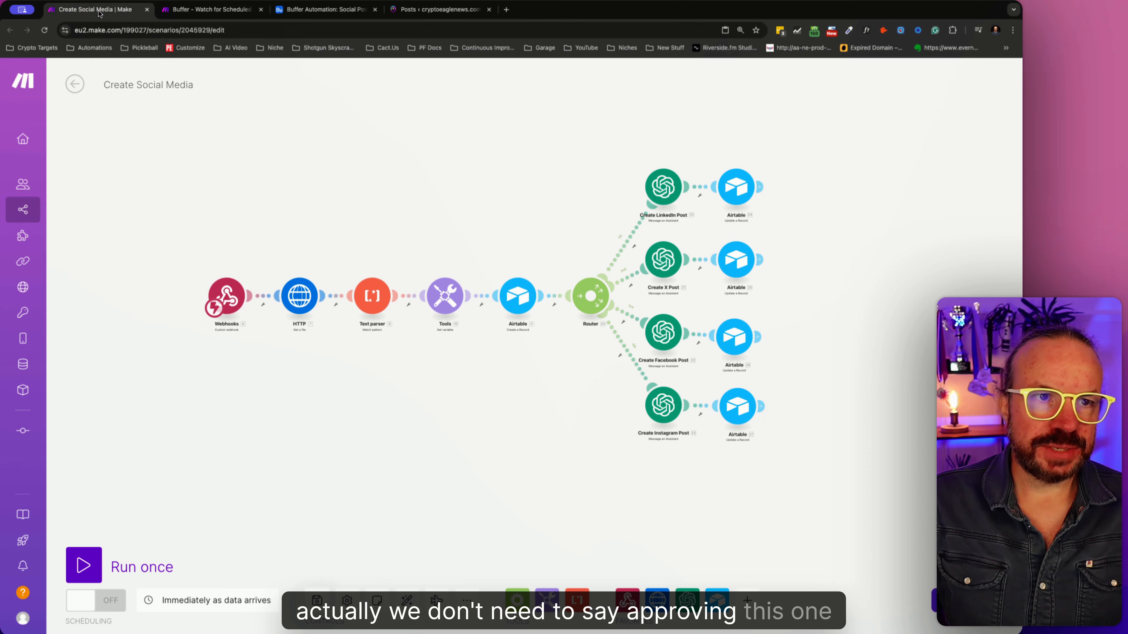
- In the Instagram branch's Airtable update module, clear Published Time, enable mapping for Status, and empty the Status value
{"action": "left_click", "coordinate": [747, 411]}
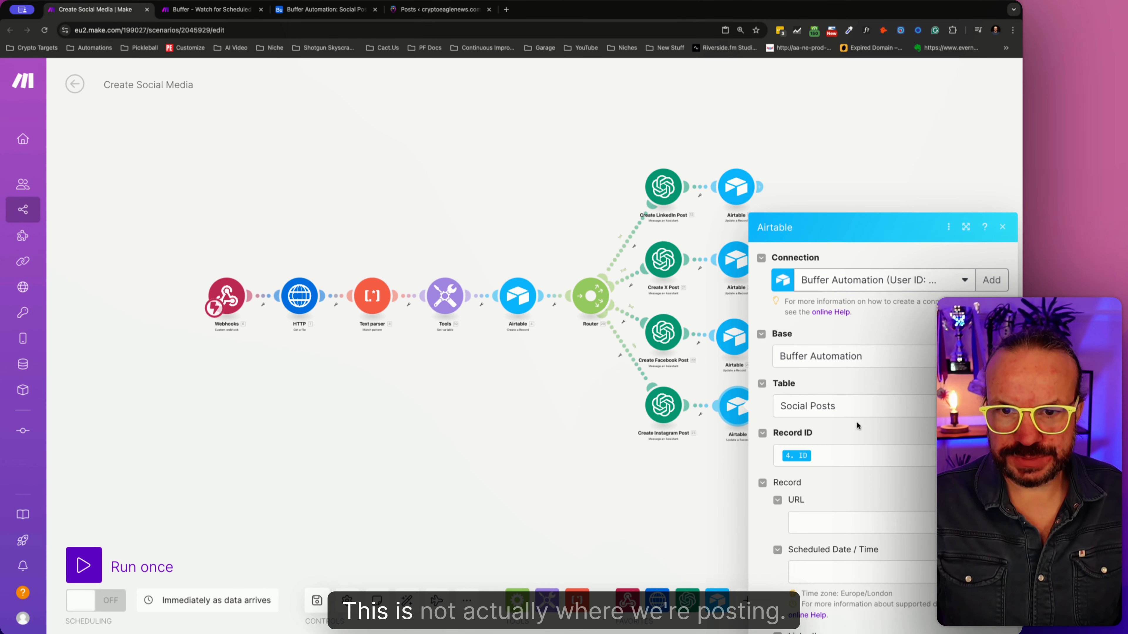
{"action": "scroll", "coordinate": [836, 359], "scroll_direction": "down", "scroll_amount": 10}
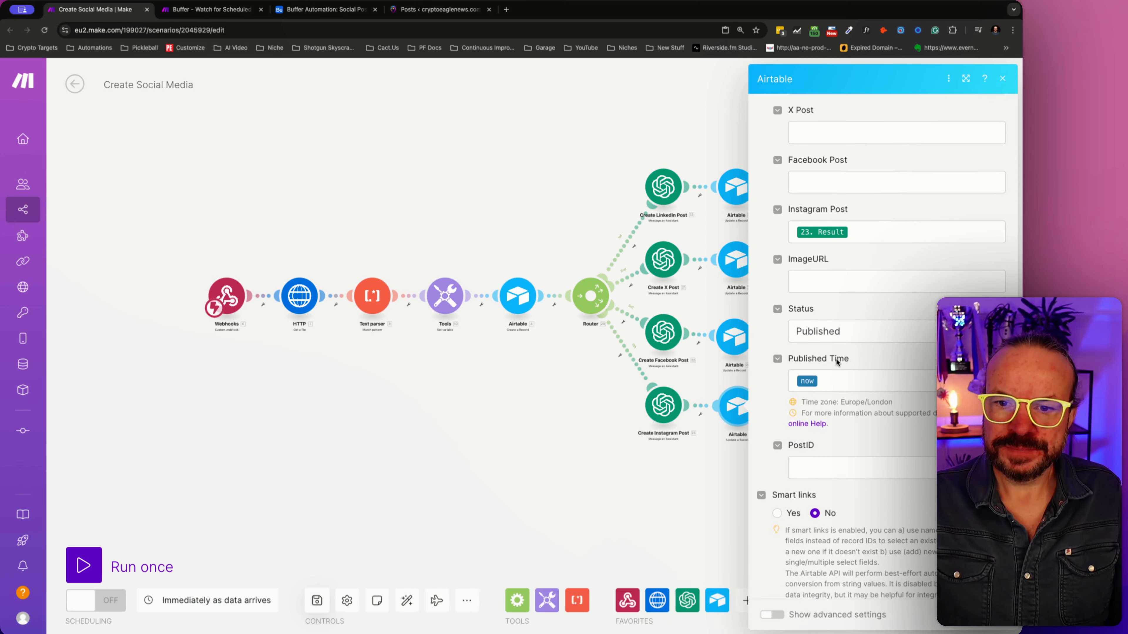
{"action": "scroll", "coordinate": [837, 359], "scroll_direction": "up", "scroll_amount": 4}
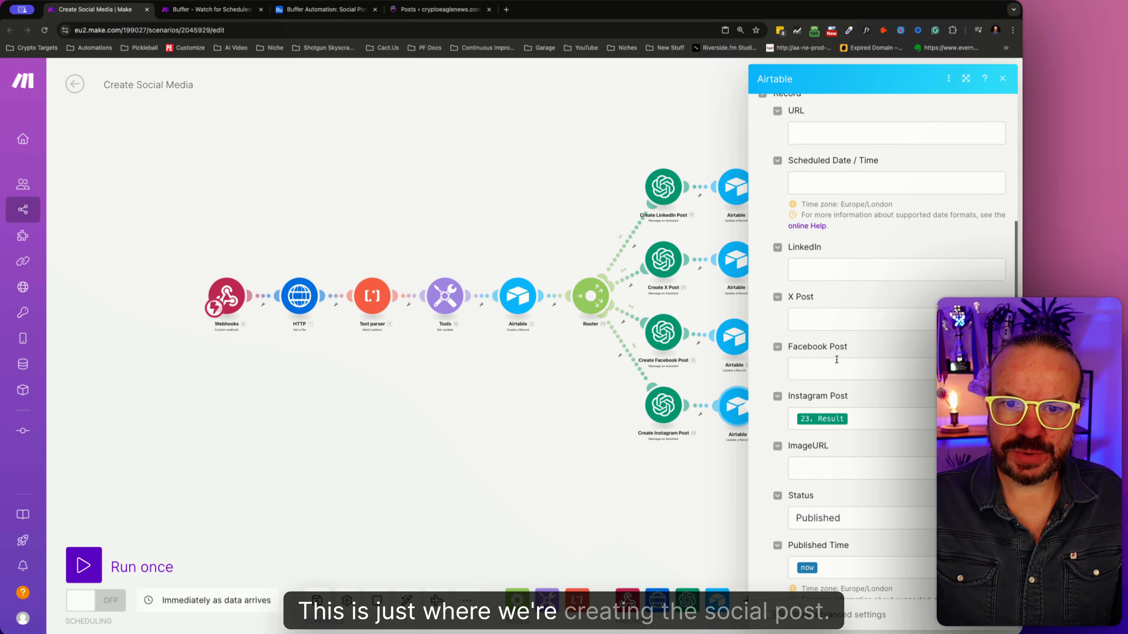
{"action": "left_click", "coordinate": [832, 577]}
{"action": "left_click", "coordinate": [868, 524]}
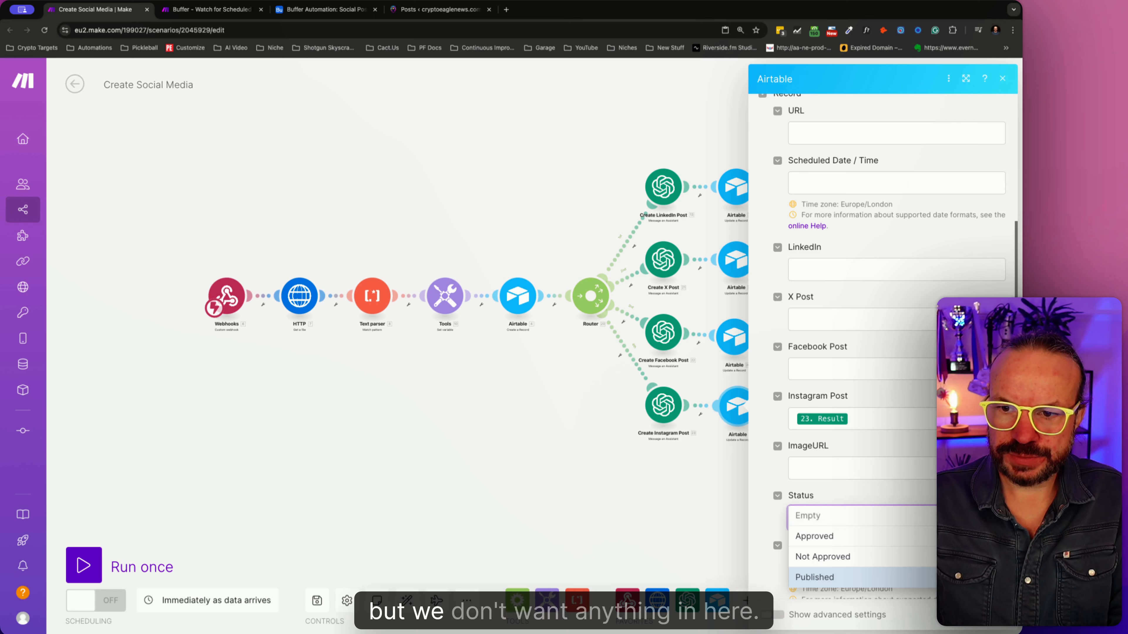
{"action": "left_click", "coordinate": [984, 496]}
{"action": "left_click", "coordinate": [909, 514]}
{"action": "key", "text": "BackSpace"}
{"action": "key", "text": "BackSpace"}
{"action": "key", "text": "BackSpace"}
{"action": "key", "text": "BackSpace"}
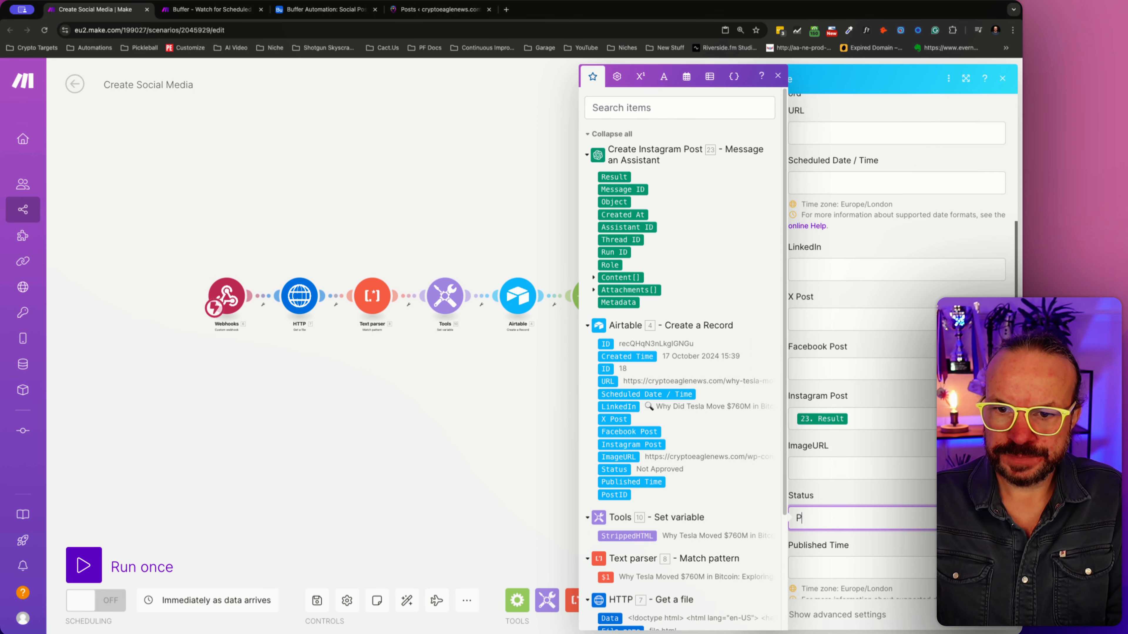
{"action": "key", "text": "BackSpace"}
{"action": "left_click", "coordinate": [874, 495]}
- Check the Instagram update module's remaining fields, confirm the module, and save the Create Social Media scenario
{"action": "scroll", "coordinate": [832, 402], "scroll_direction": "down", "scroll_amount": 5}
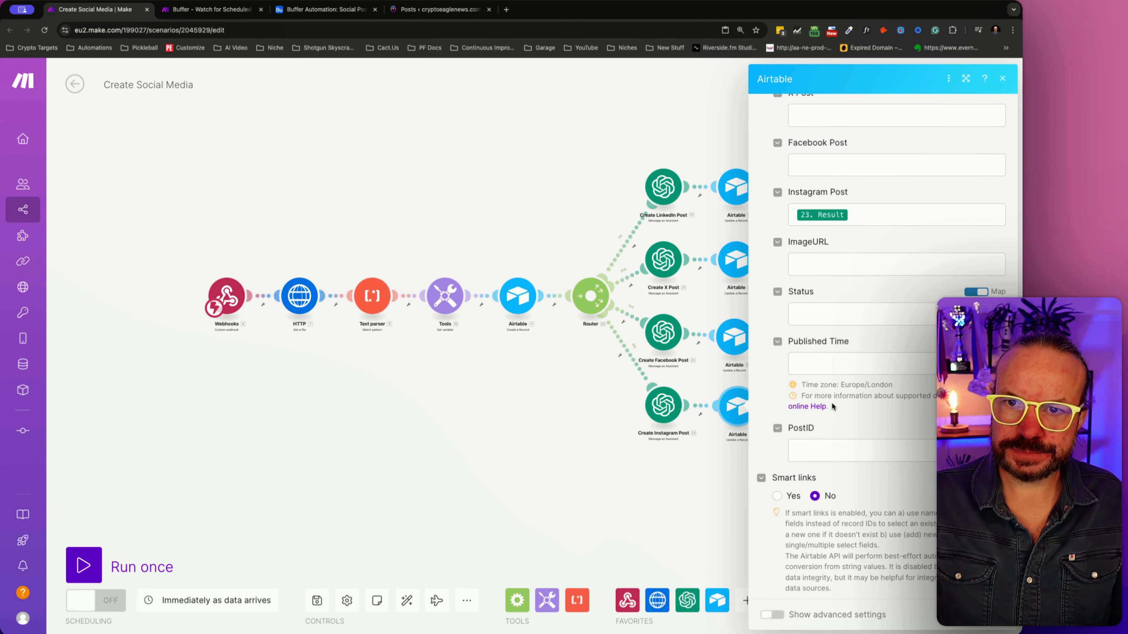
{"action": "scroll", "coordinate": [832, 407], "scroll_direction": "up", "scroll_amount": 8}
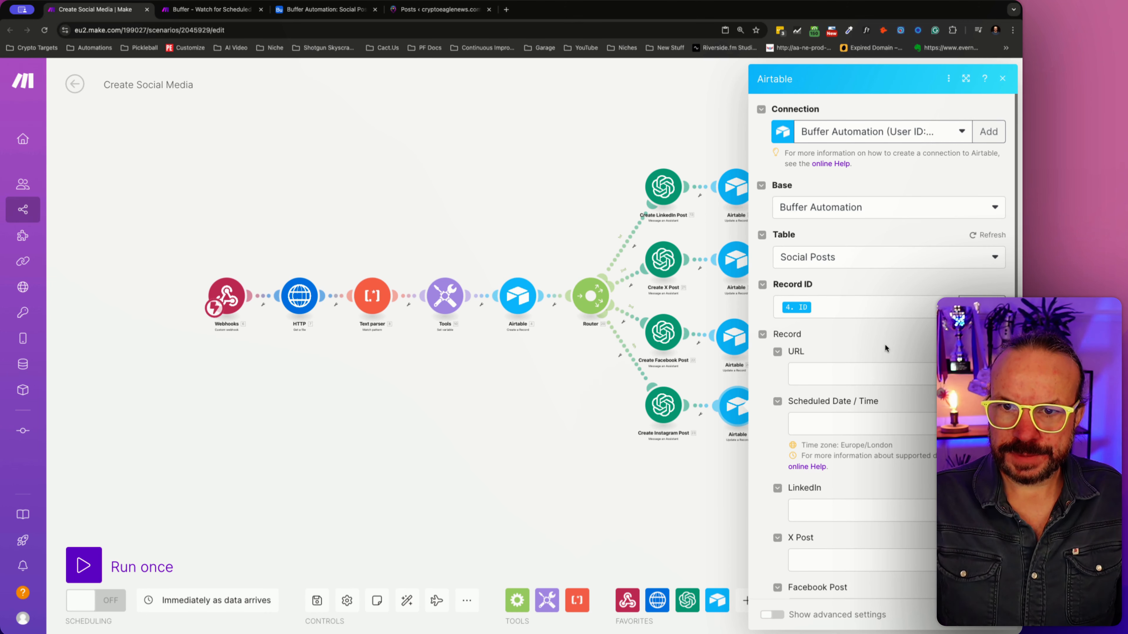
{"action": "scroll", "coordinate": [833, 319], "scroll_direction": "down", "scroll_amount": 6}
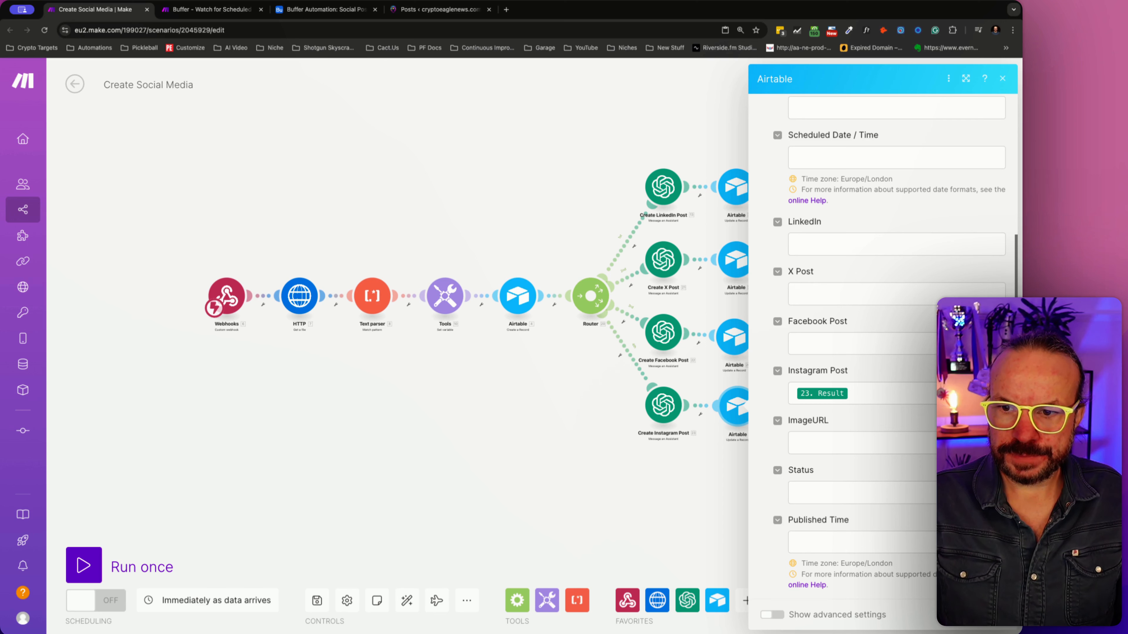
{"action": "left_click", "coordinate": [993, 615]}
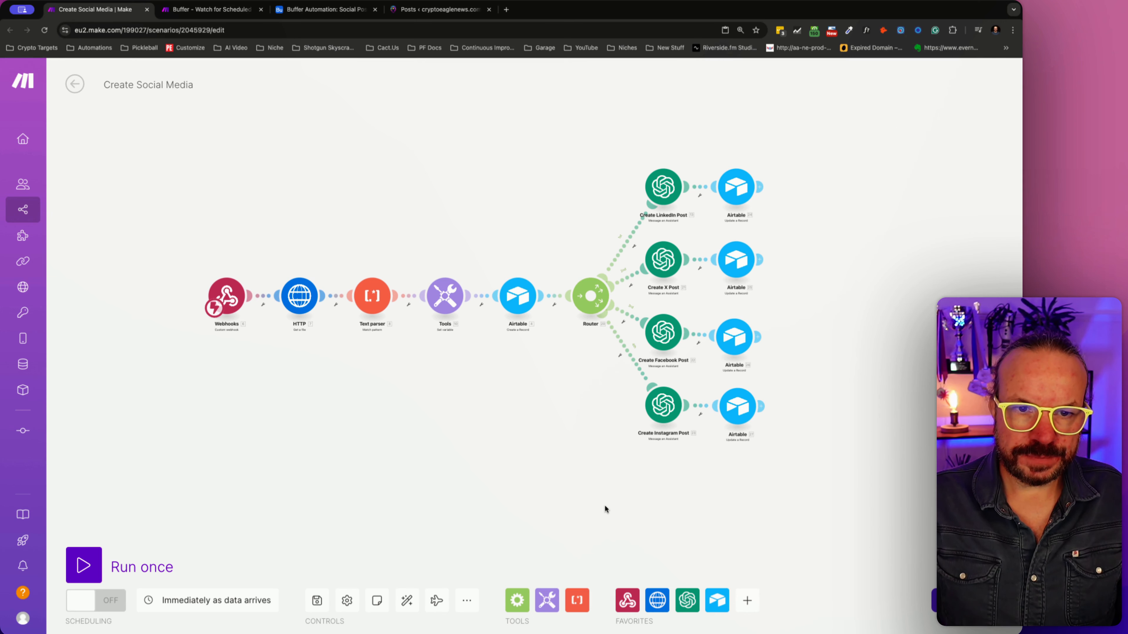
{"action": "left_click", "coordinate": [316, 602]}
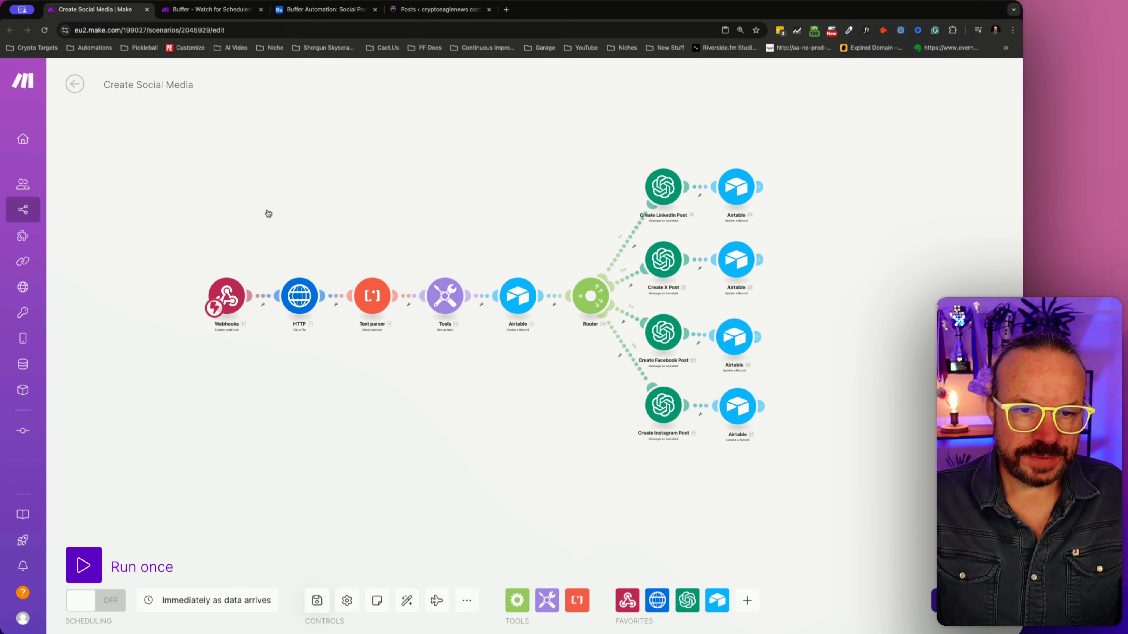
- In the Buffer - Watch for Scheduled Social Posts scenario, compare the IsApproved and Approved Posts? filter conditions around the LinkedIn module
{"action": "left_click", "coordinate": [208, 10]}
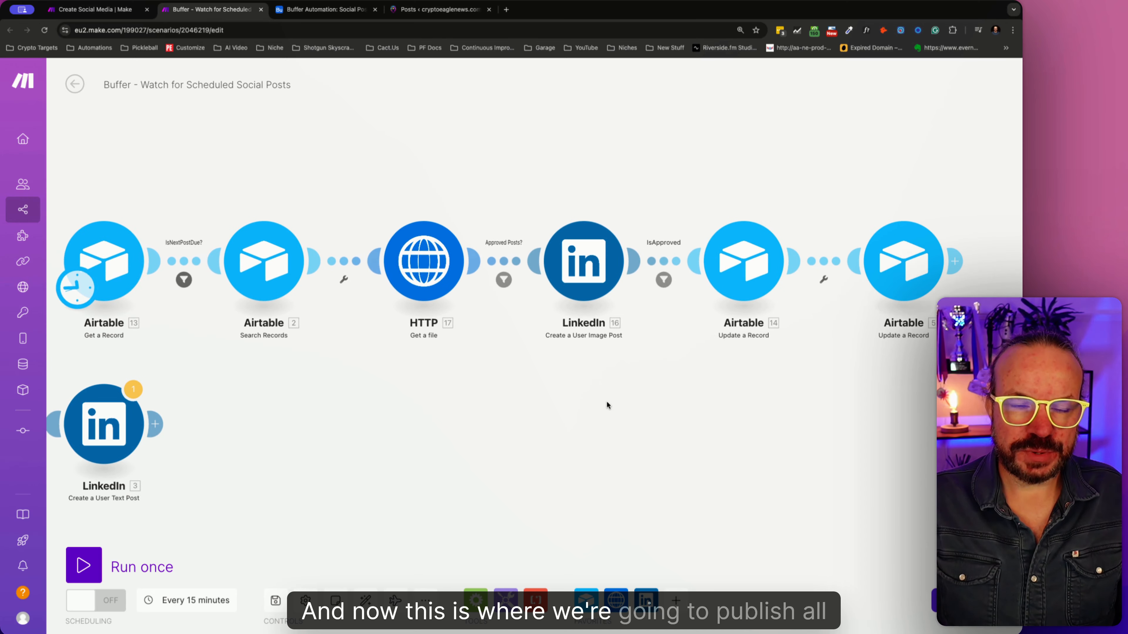
{"action": "right_click", "coordinate": [697, 262]}
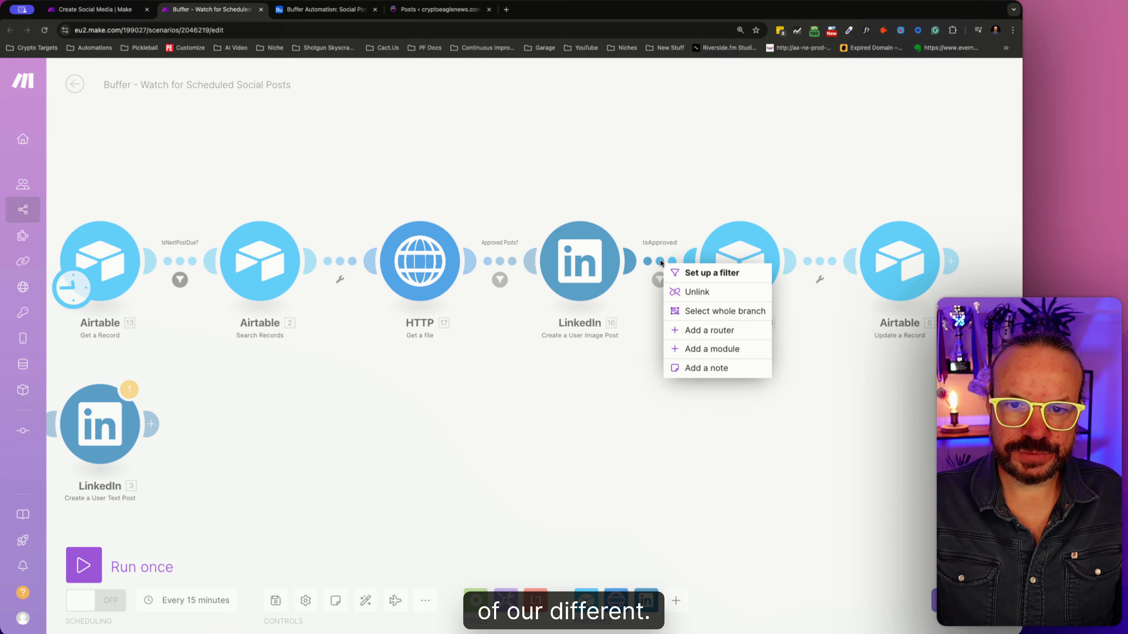
{"action": "left_click", "coordinate": [630, 358]}
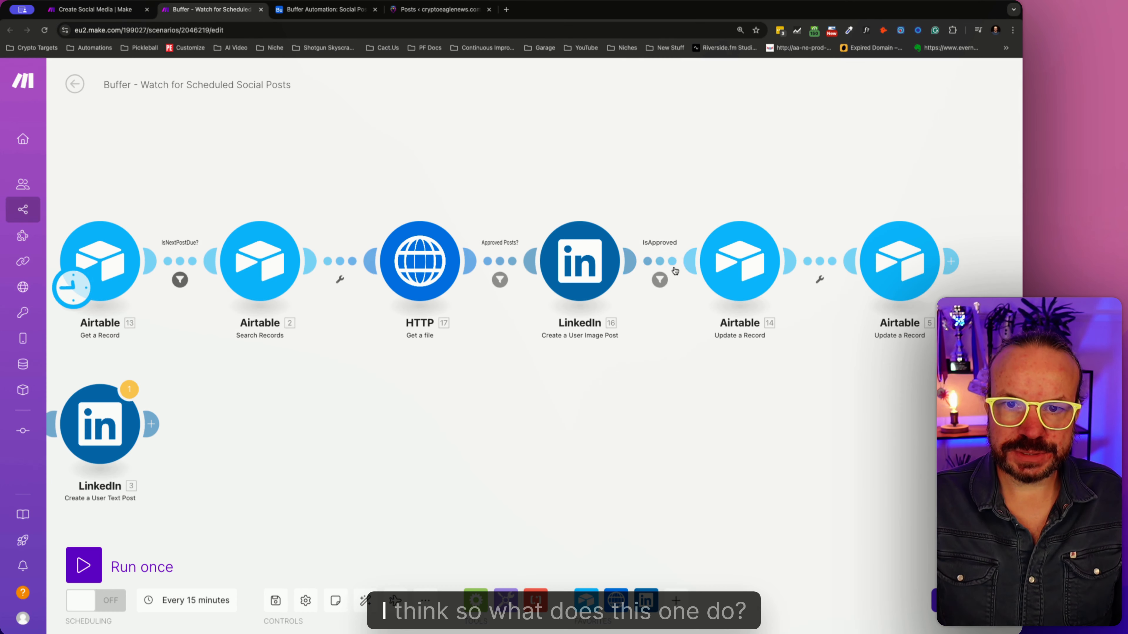
{"action": "left_click", "coordinate": [661, 280]}
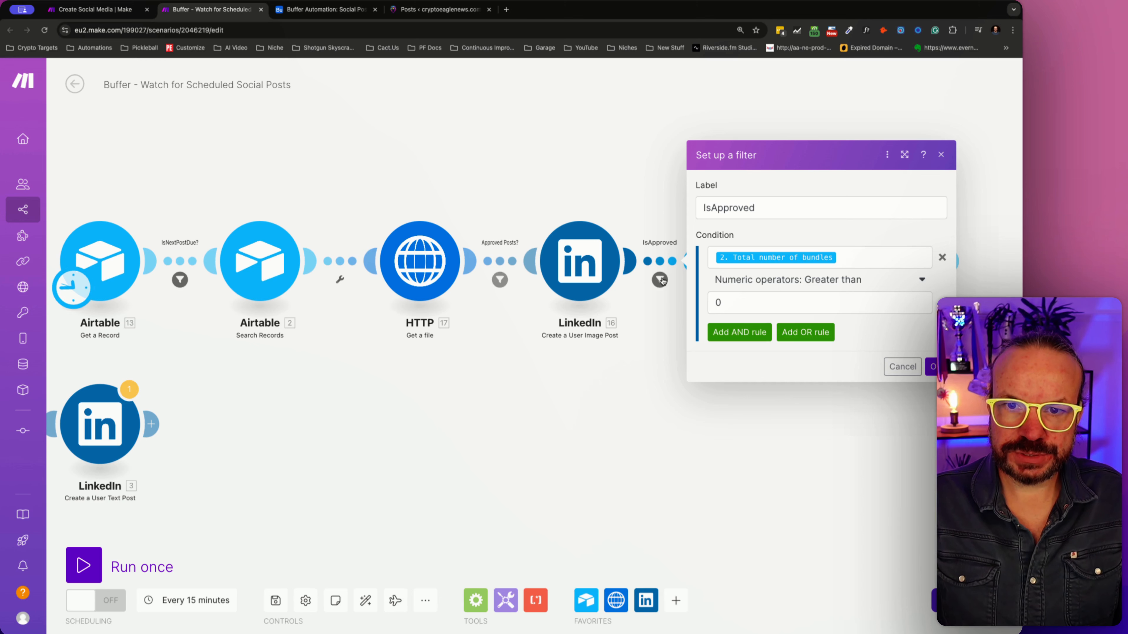
{"action": "left_click", "coordinate": [652, 303]}
{"action": "left_click", "coordinate": [500, 281]}
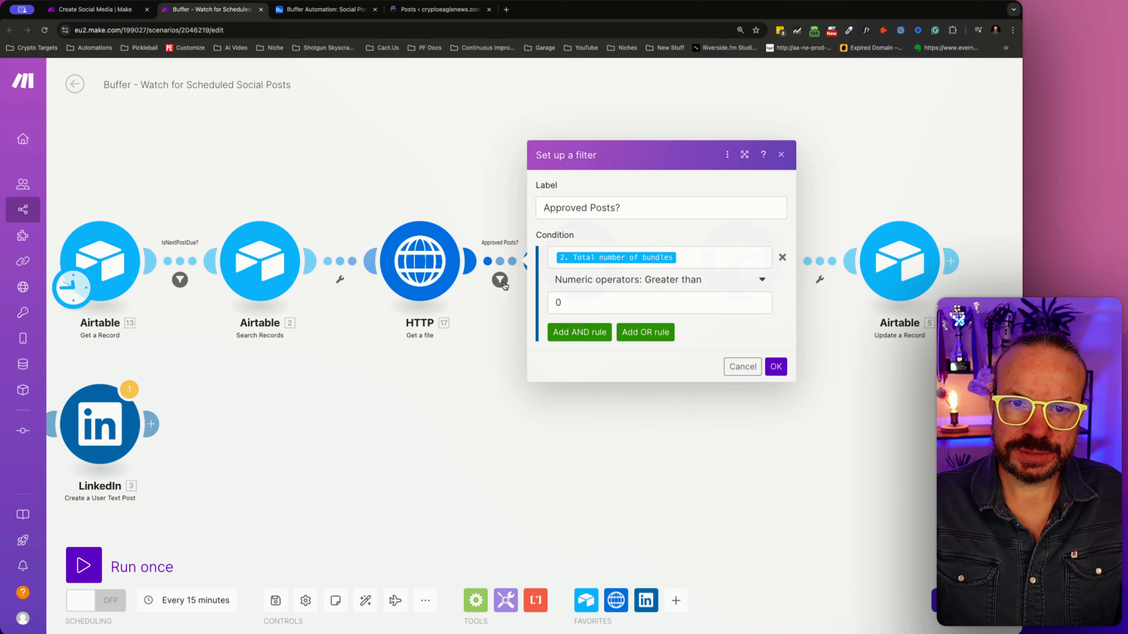
{"action": "left_click", "coordinate": [511, 302]}
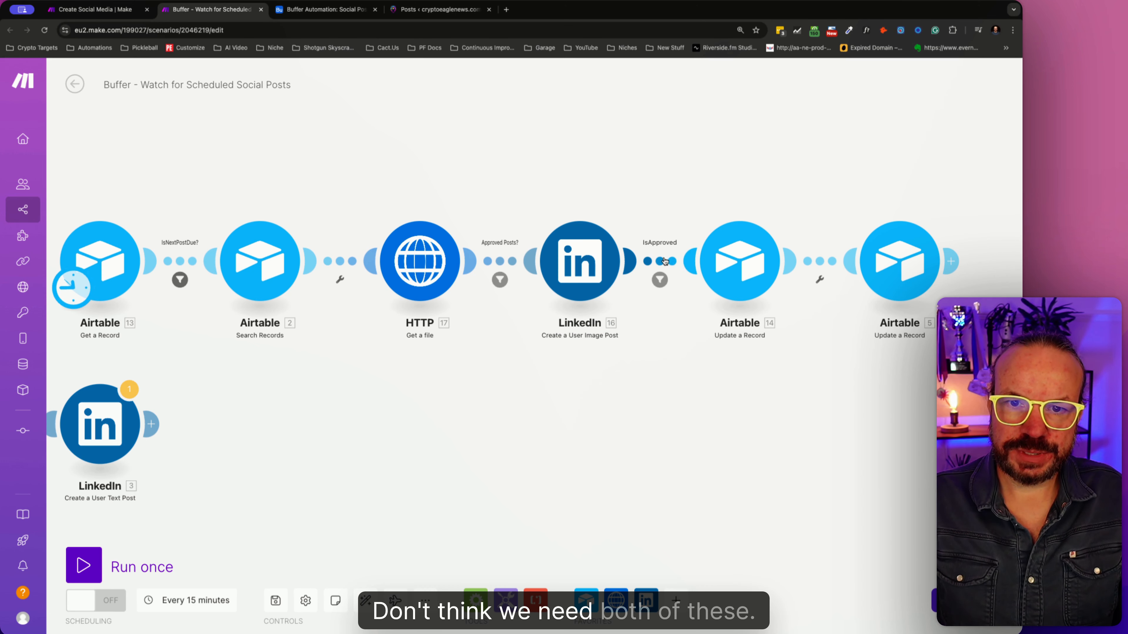
- Review the conditions of the IsNextPostDue? filter before Search Records and the Approved Posts? filter before LinkedIn
{"action": "left_click", "coordinate": [180, 281]}
{"action": "left_click", "coordinate": [436, 471]}
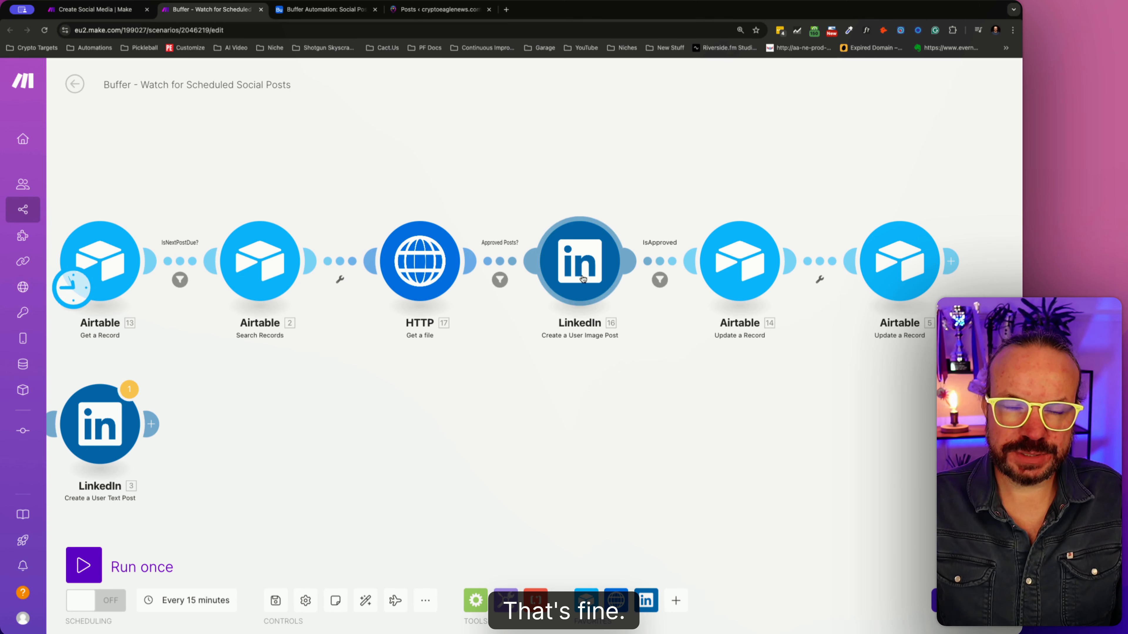
{"action": "left_click", "coordinate": [180, 280]}
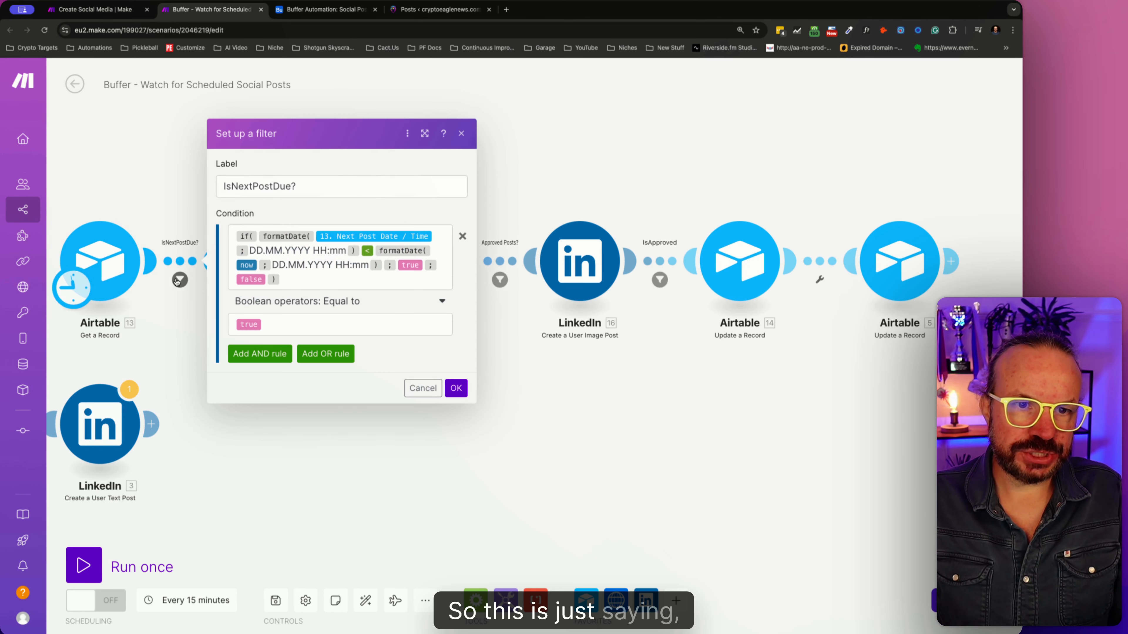
{"action": "left_click", "coordinate": [289, 277]}
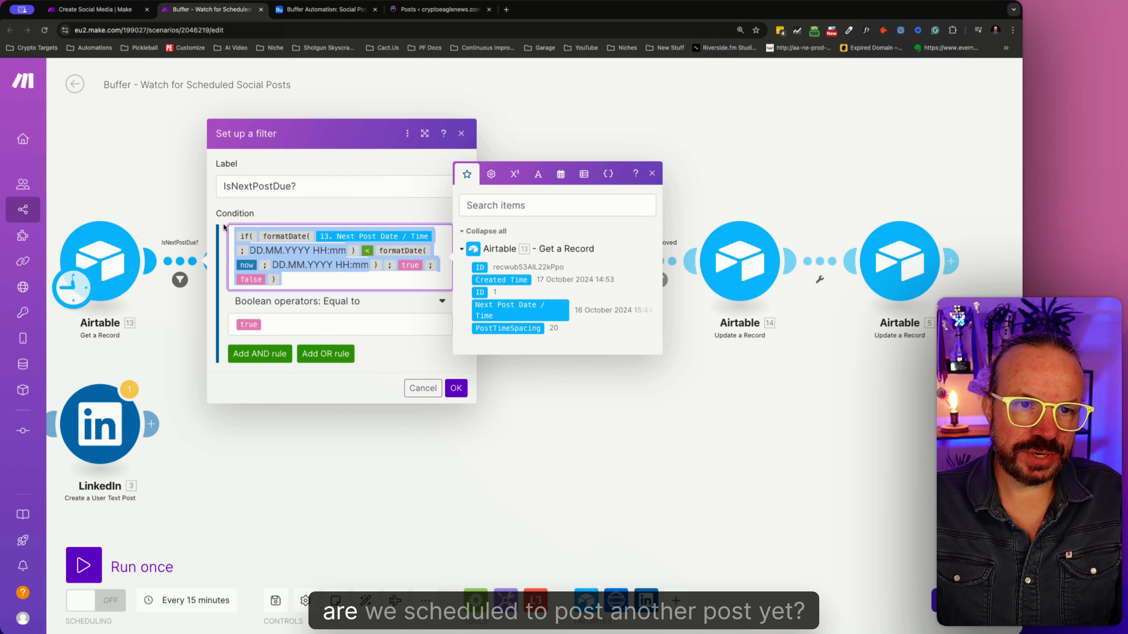
{"action": "left_click", "coordinate": [423, 388]}
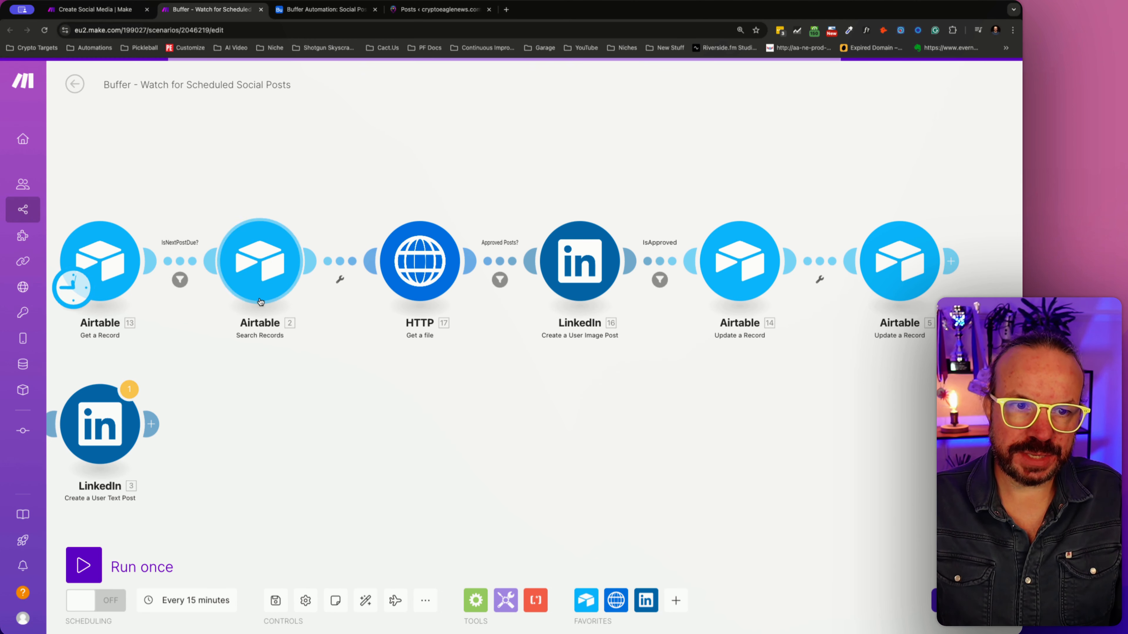
{"action": "left_click", "coordinate": [500, 281]}
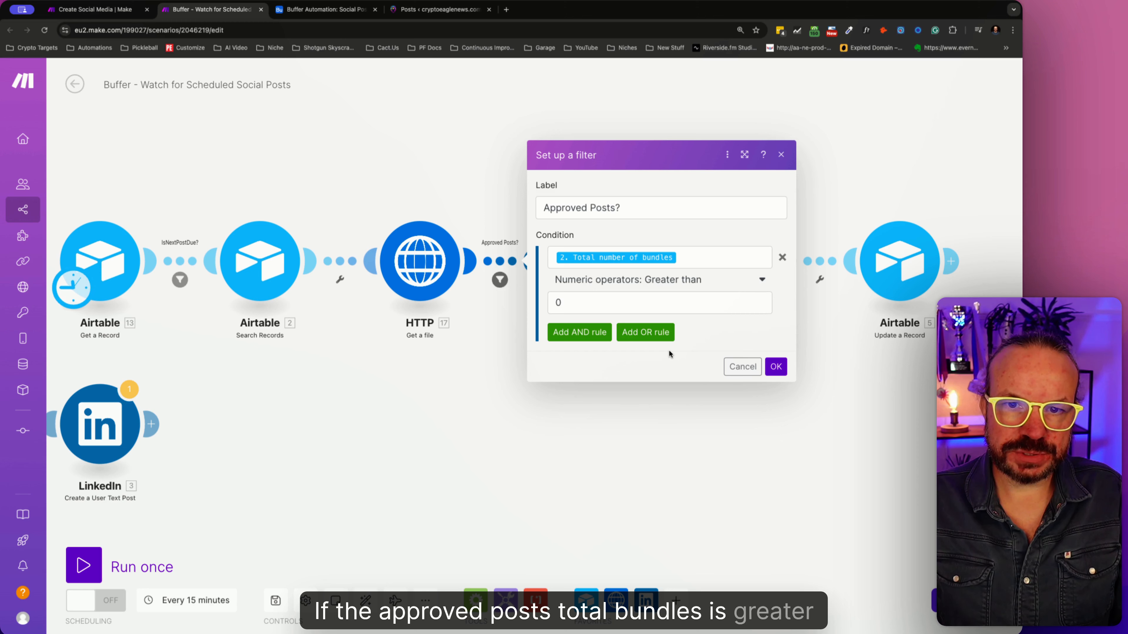
{"action": "left_click", "coordinate": [741, 367]}
- Remove the IsApproved filter after the LinkedIn module by deleting its condition and clearing its label
{"action": "left_click", "coordinate": [660, 280]}
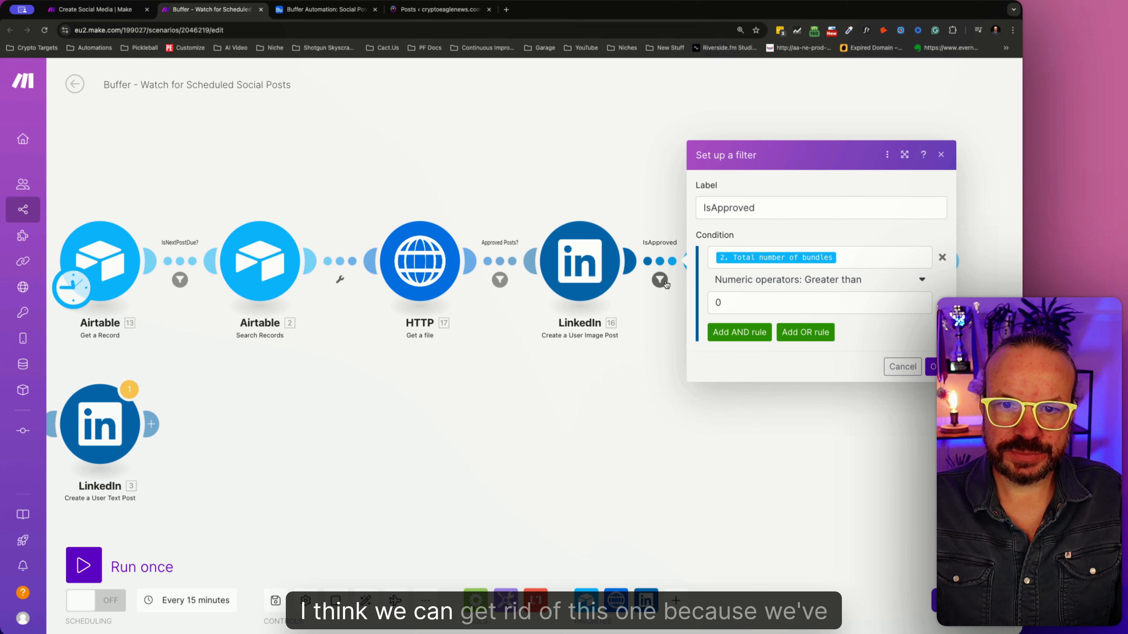
{"action": "left_click", "coordinate": [661, 281]}
{"action": "left_click", "coordinate": [661, 281]}
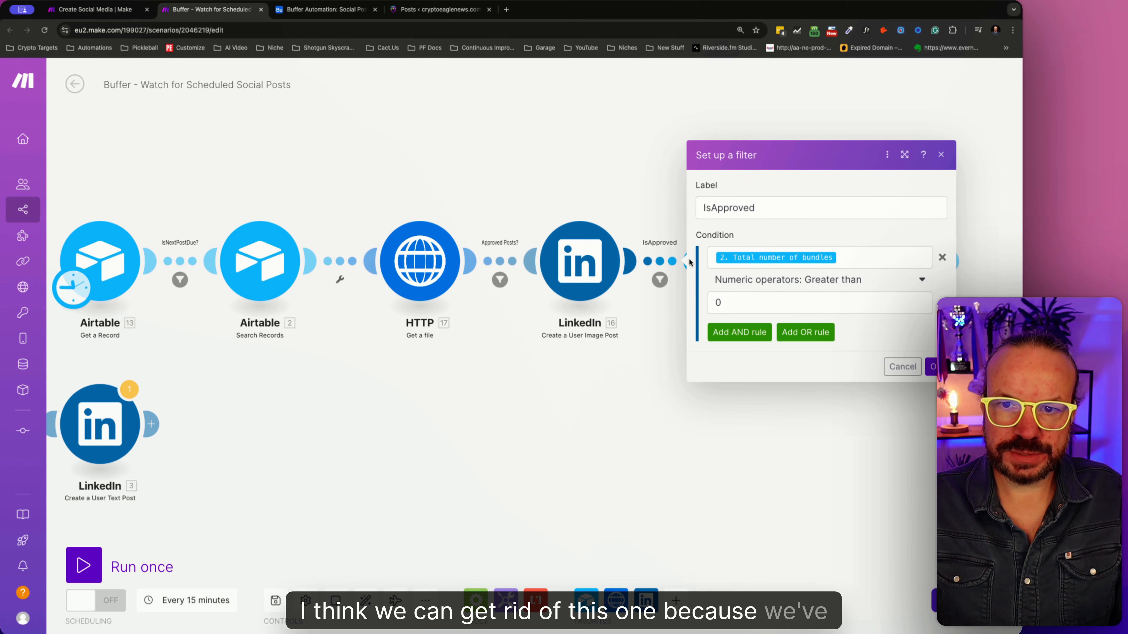
{"action": "left_click", "coordinate": [942, 257]}
{"action": "double_click", "coordinate": [803, 243]}
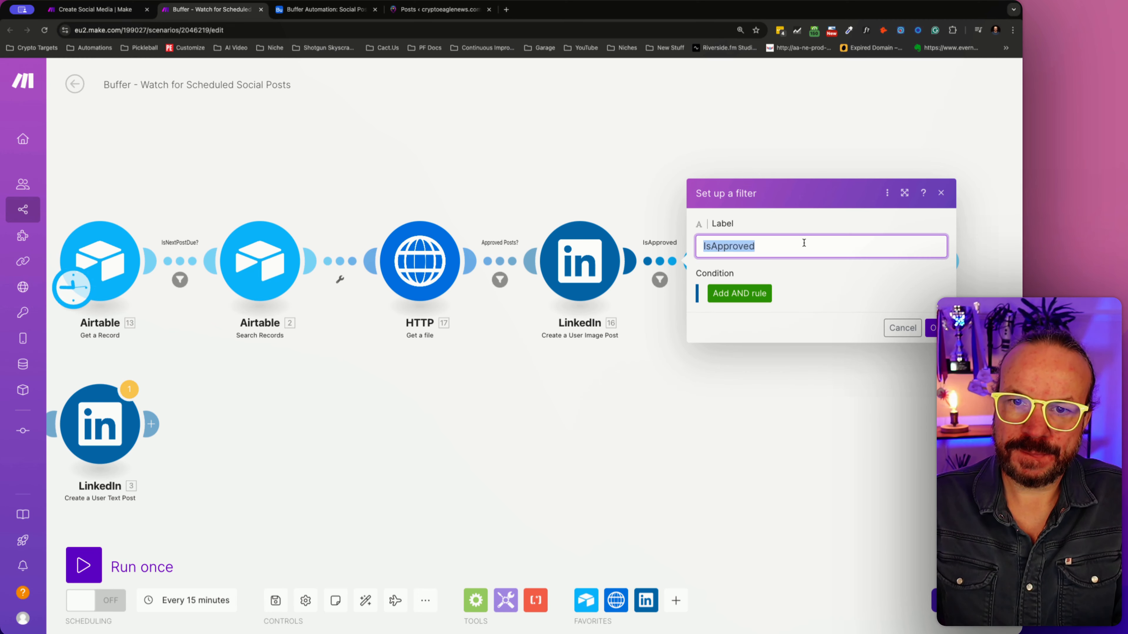
{"action": "left_click", "coordinate": [932, 327]}
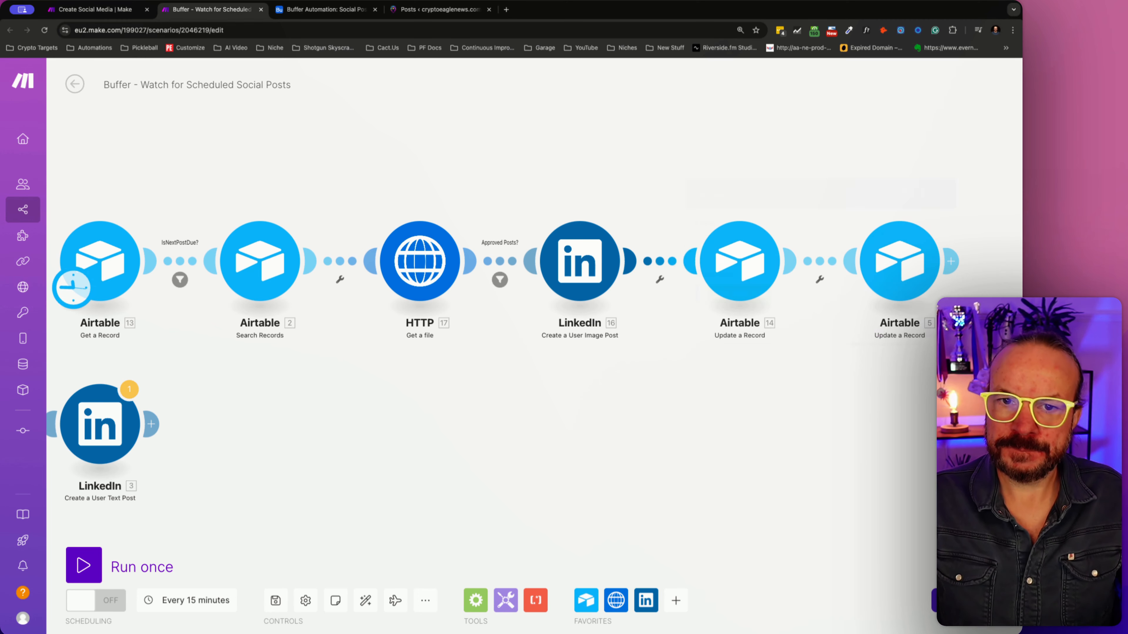
- Insert an X (formerly Twitter) Create a Post module after the LinkedIn image post and check the items available for its Text Content
{"action": "left_click", "coordinate": [661, 277]}
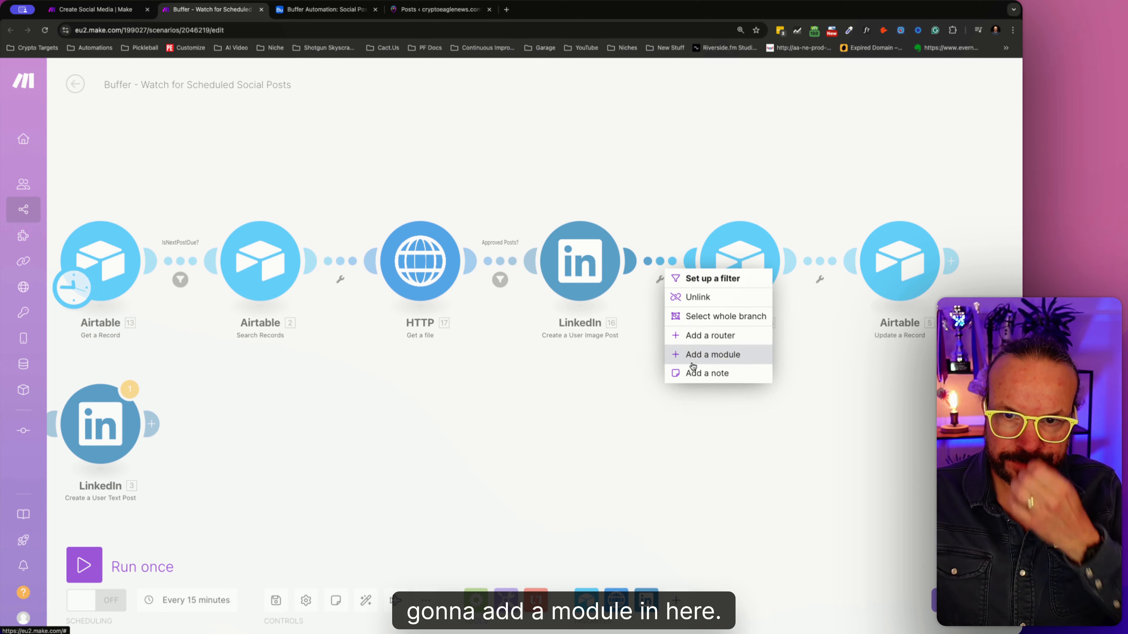
{"action": "left_click", "coordinate": [710, 355]}
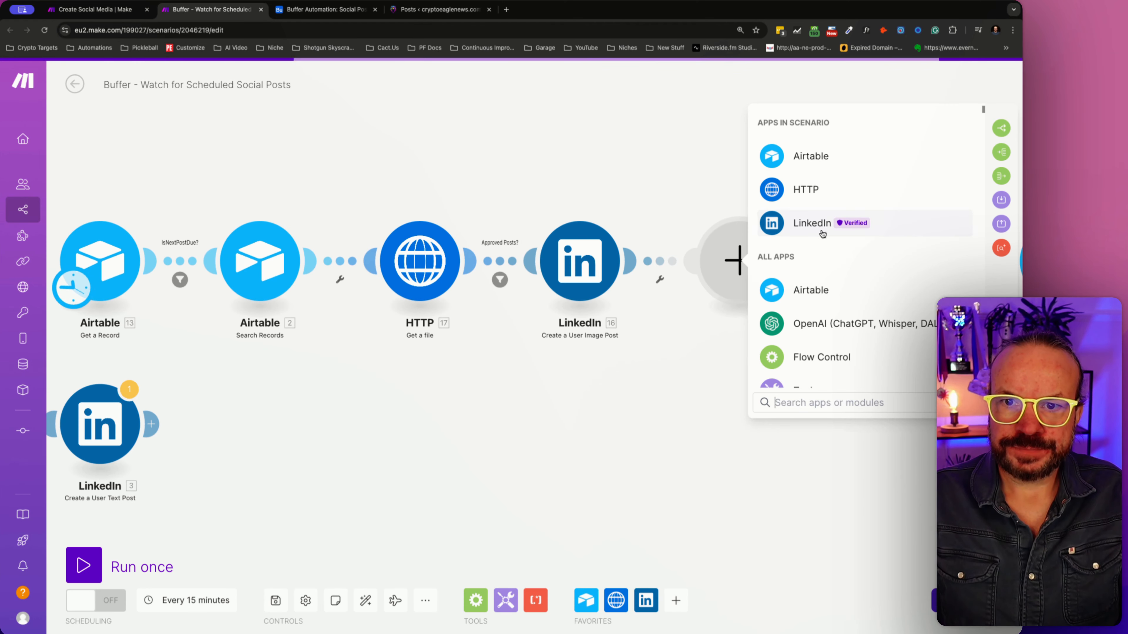
{"action": "type", "text": "x"}
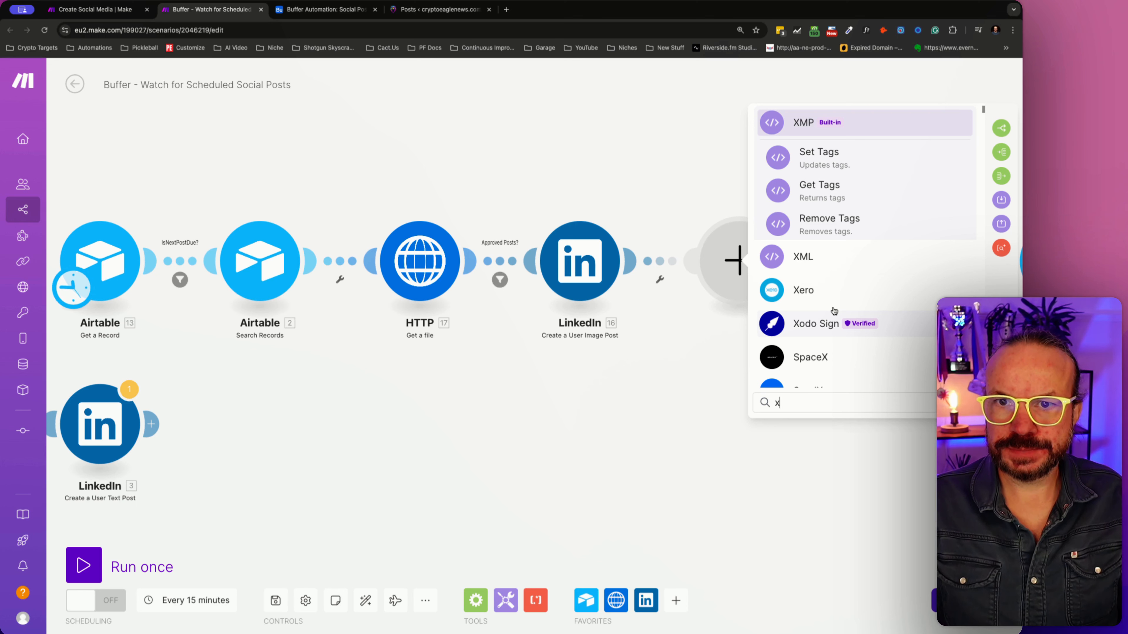
{"action": "key", "text": "BackSpace"}
{"action": "type", "text": "tw"}
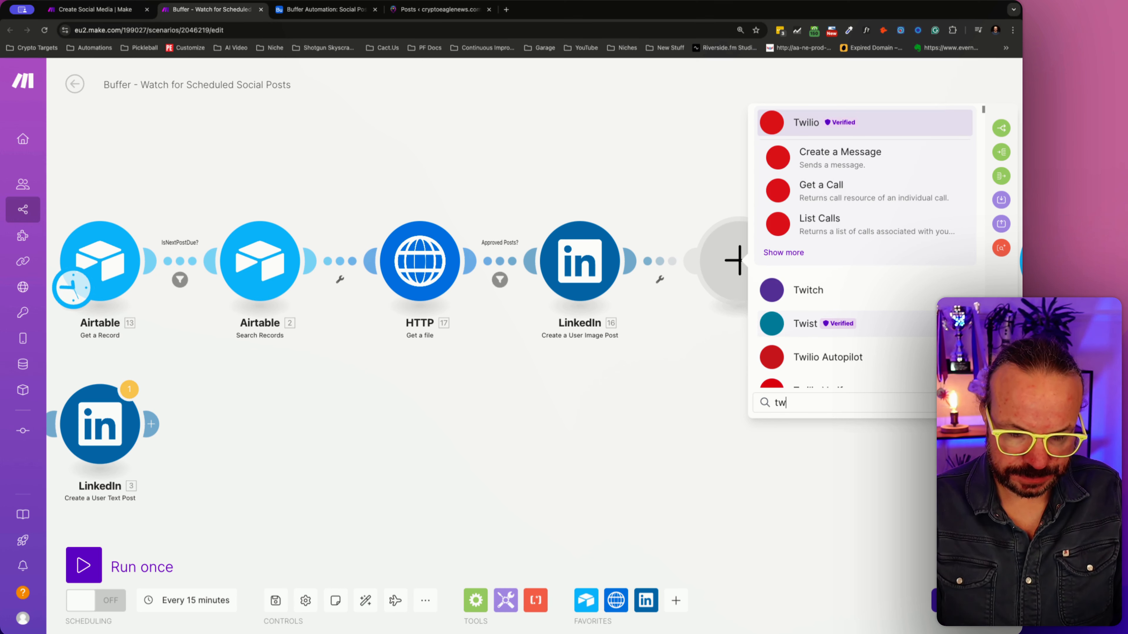
{"action": "type", "text": "itter"}
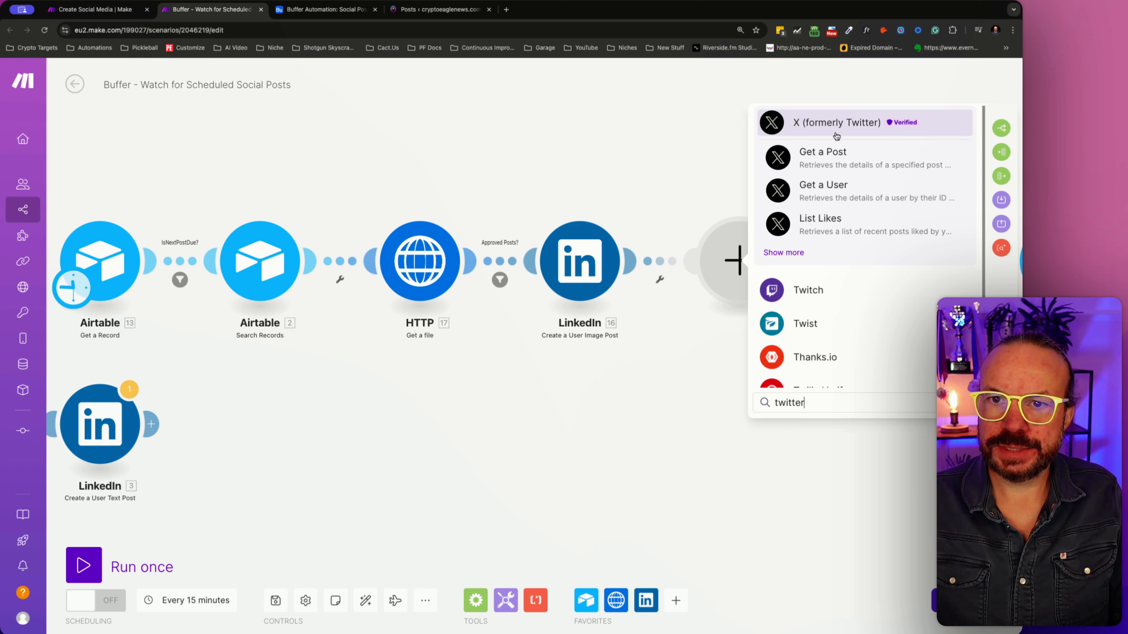
{"action": "left_click", "coordinate": [792, 251]}
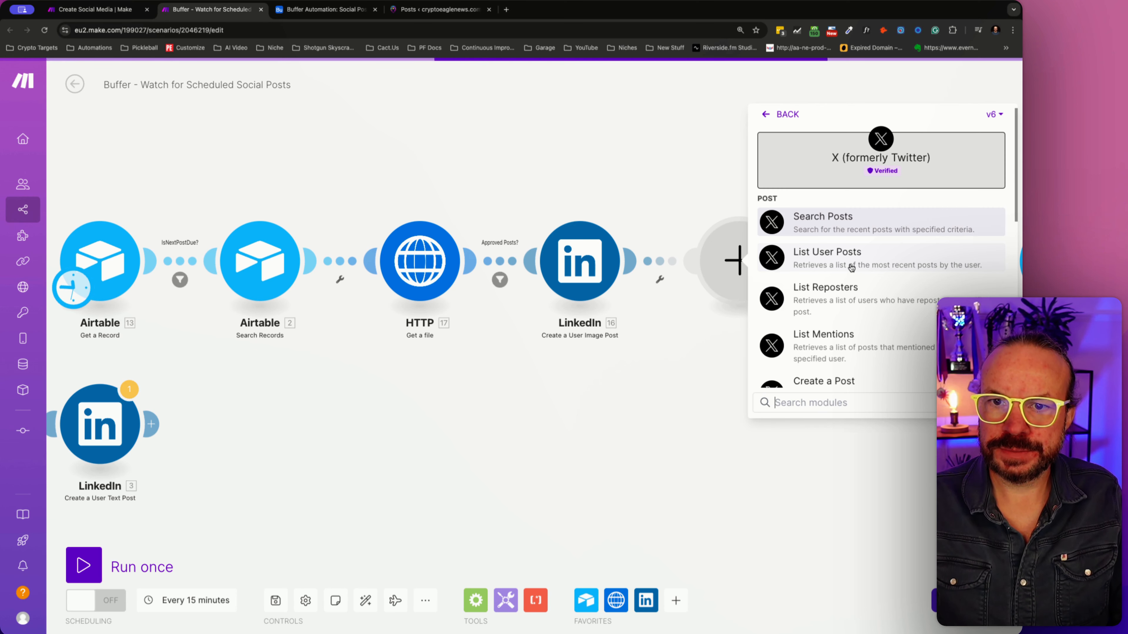
{"action": "scroll", "coordinate": [848, 266], "scroll_direction": "down", "scroll_amount": 4}
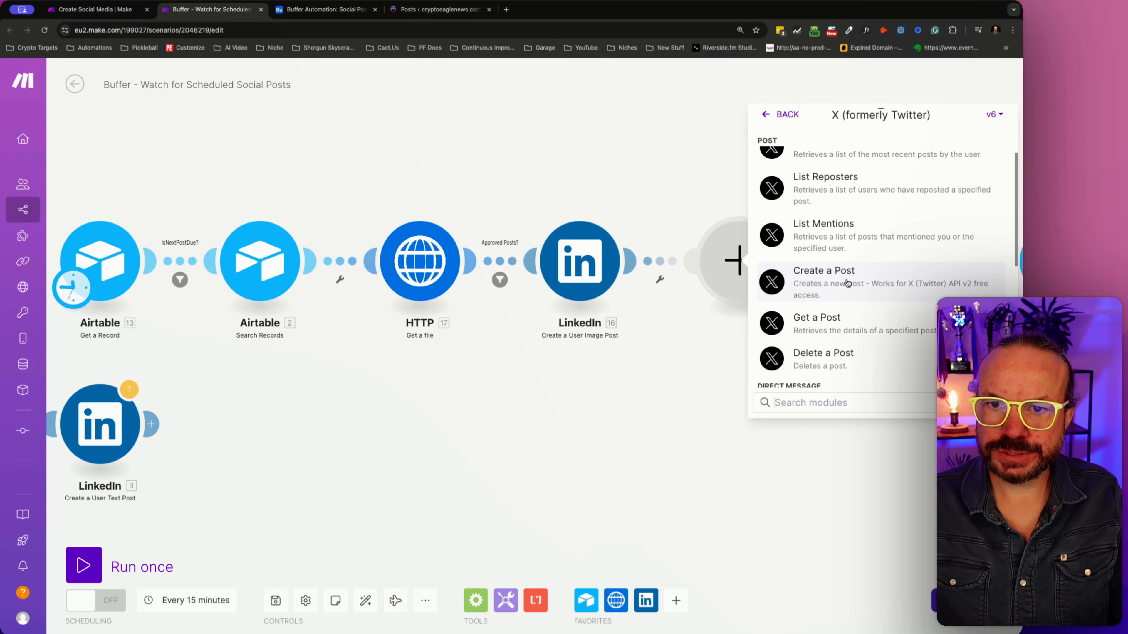
{"action": "left_click", "coordinate": [868, 291]}
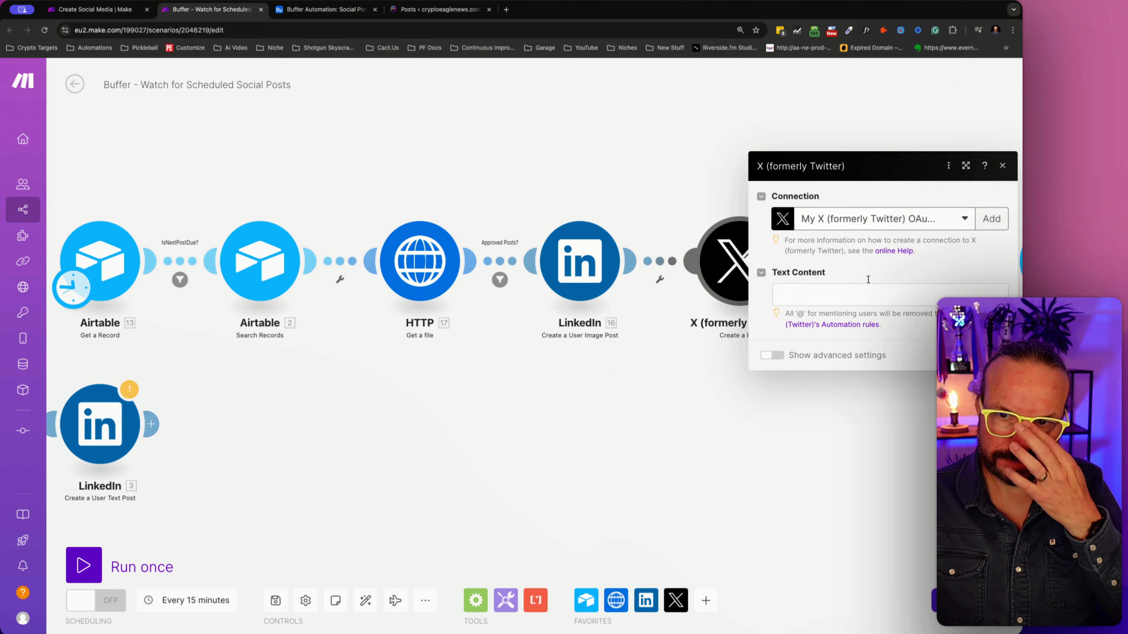
{"action": "left_click", "coordinate": [829, 289]}
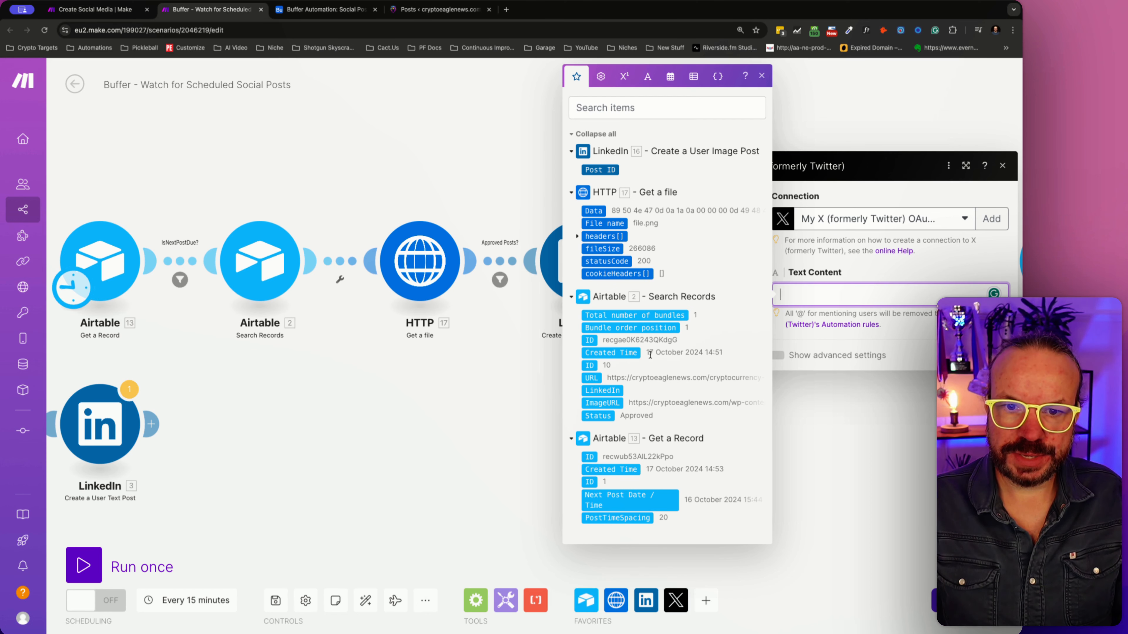
{"action": "left_click", "coordinate": [453, 398]}
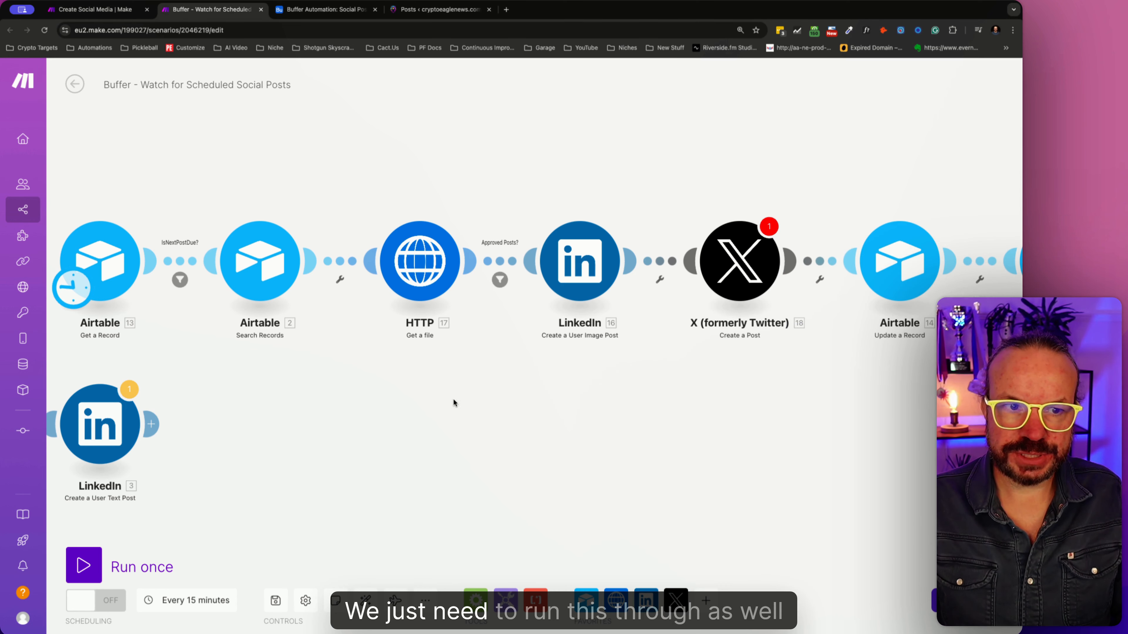
- Unlink the Airtable Get a Record module from Search Records, run it once on its own, and reconnect the two modules
{"action": "left_click_drag", "start_coordinate": [417, 405], "coordinate": [467, 396]}
{"action": "right_click", "coordinate": [235, 250]}
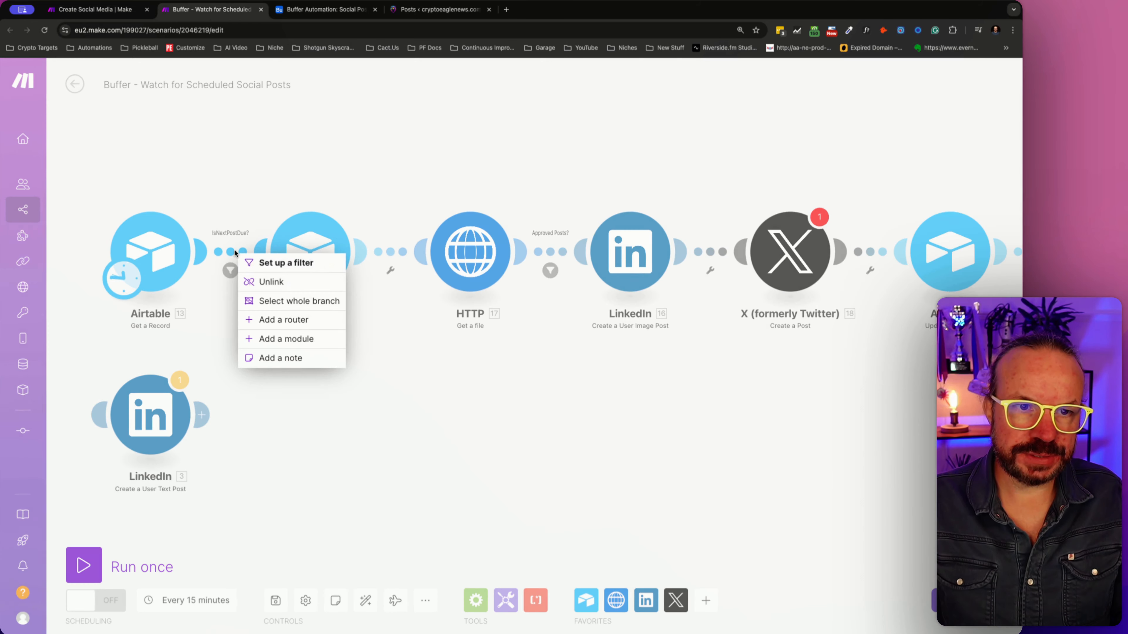
{"action": "left_click", "coordinate": [271, 279]}
{"action": "left_click", "coordinate": [85, 565]}
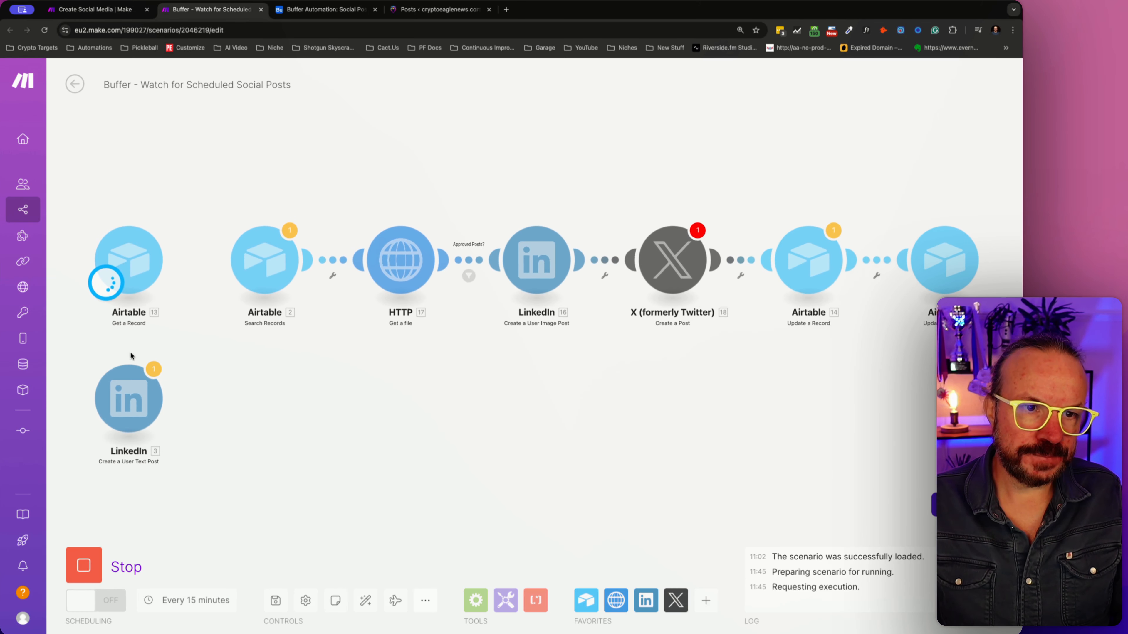
{"action": "left_click", "coordinate": [238, 396]}
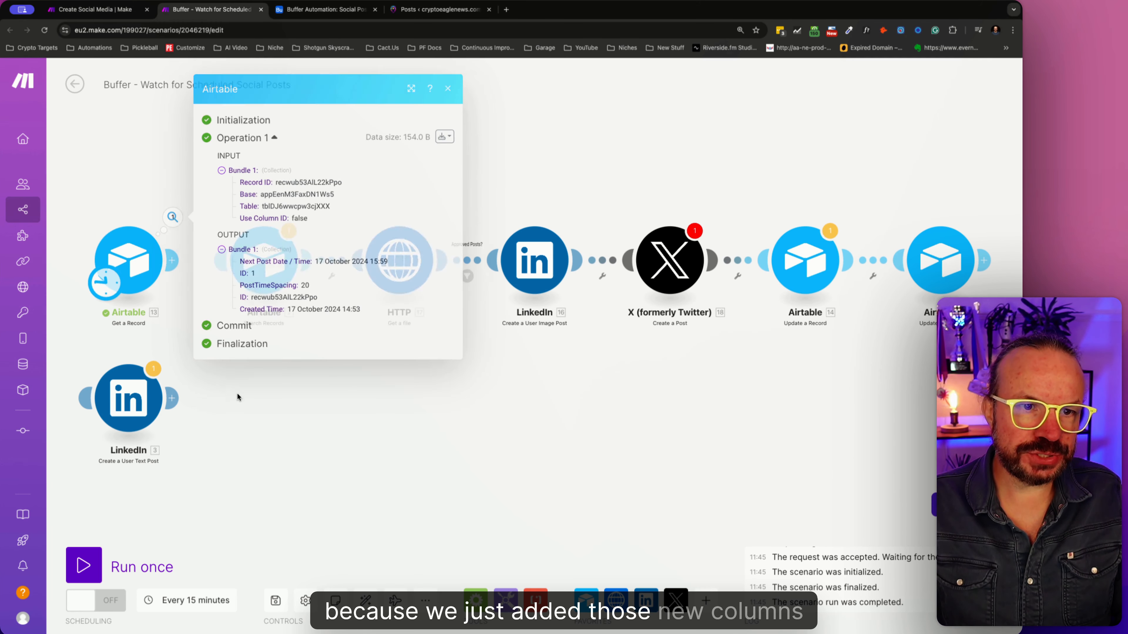
{"action": "left_click_drag", "start_coordinate": [176, 257], "coordinate": [222, 260]}
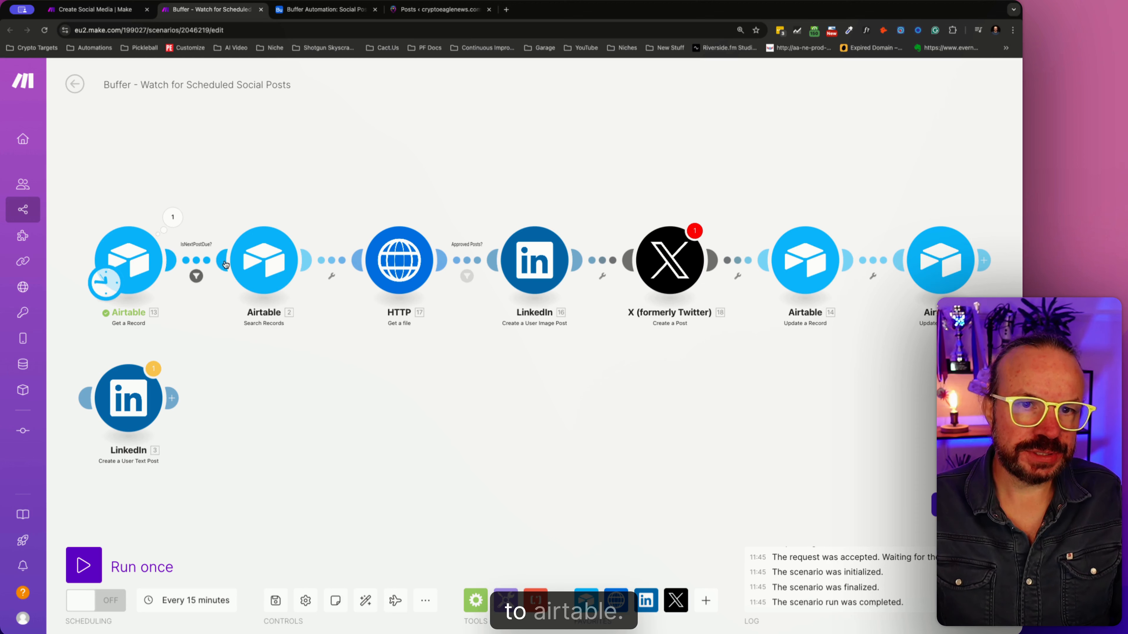
- Check the X module's Text Content mapping items again for the new Airtable columns
{"action": "left_click", "coordinate": [684, 255]}
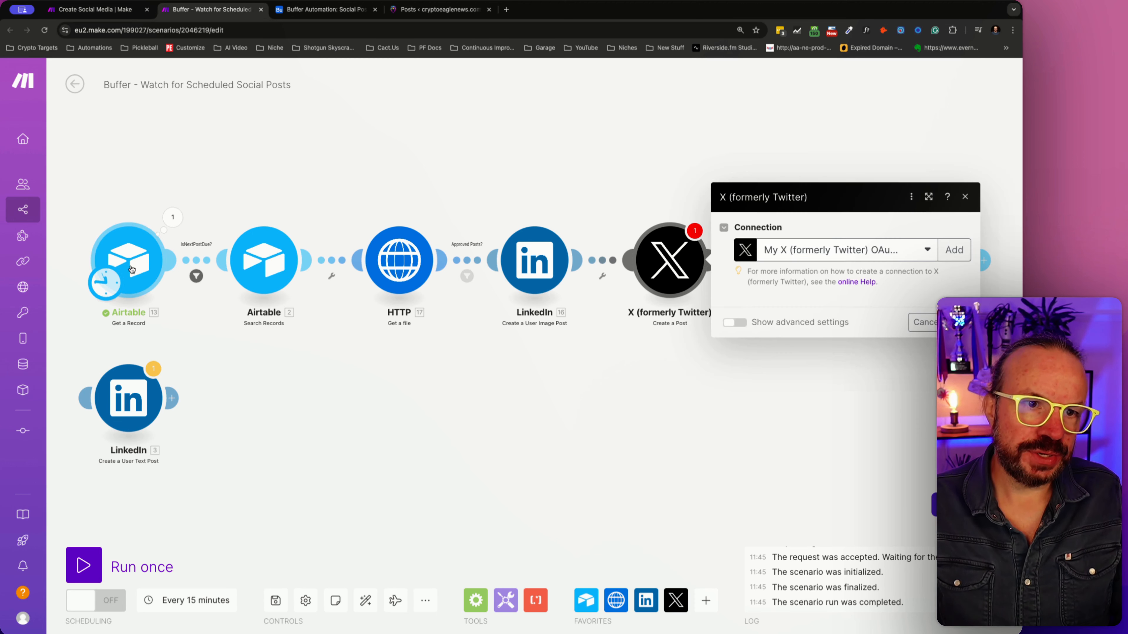
{"action": "left_click", "coordinate": [804, 298]}
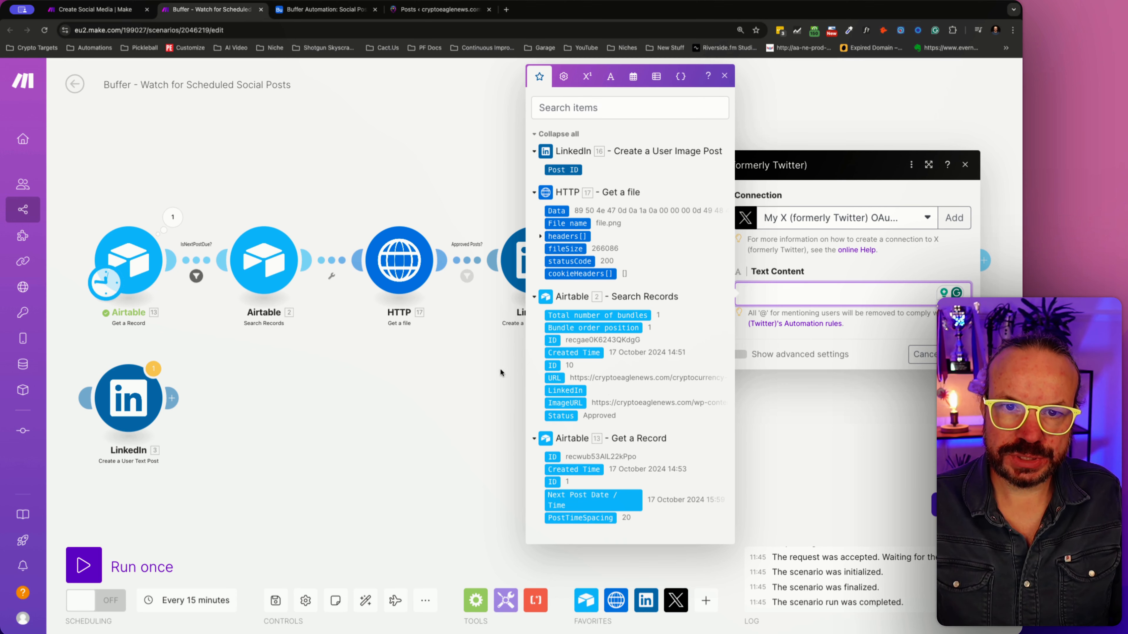
{"action": "left_click", "coordinate": [479, 371]}
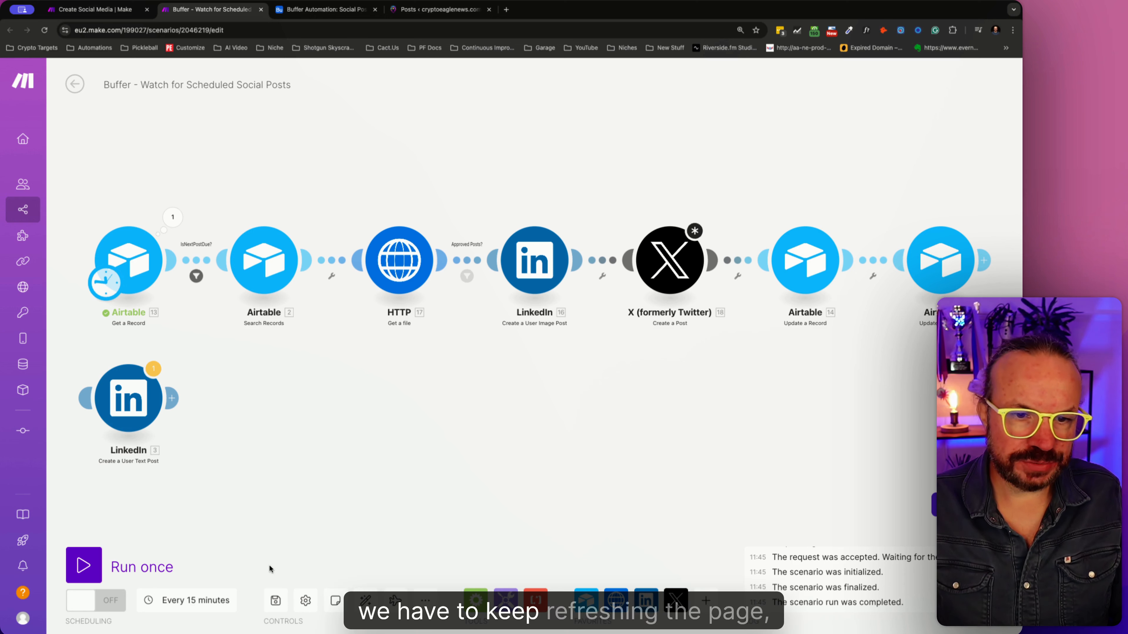
- Try to save the Buffer scenario and reload the page to refresh the Airtable fields
{"action": "left_click", "coordinate": [275, 600]}
{"action": "left_click", "coordinate": [44, 30]}
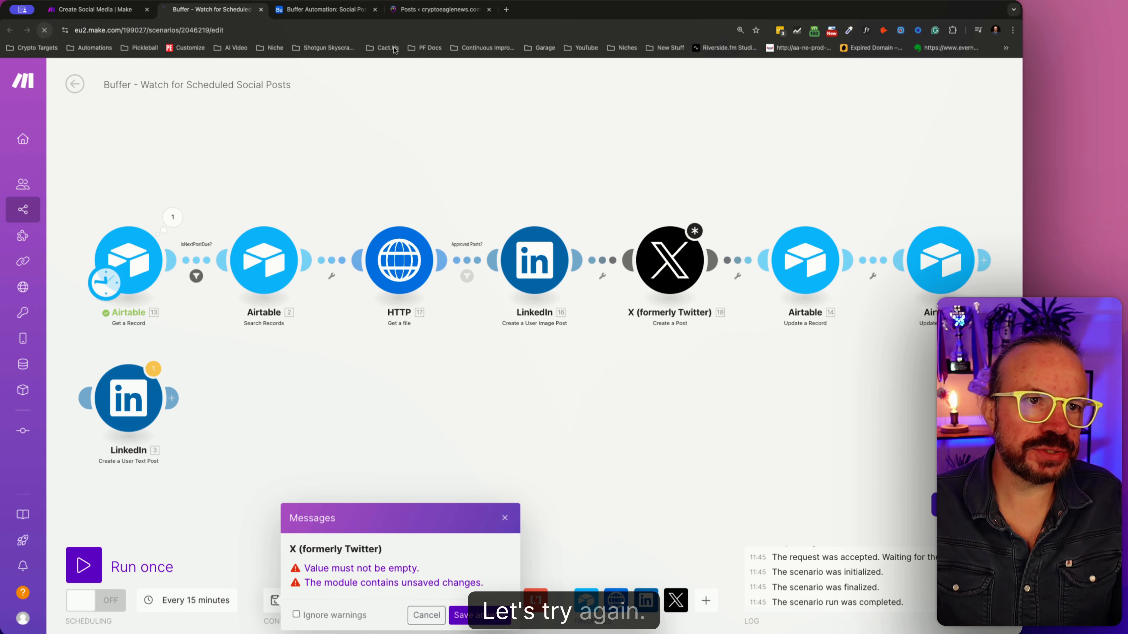
{"action": "left_click", "coordinate": [466, 221]}
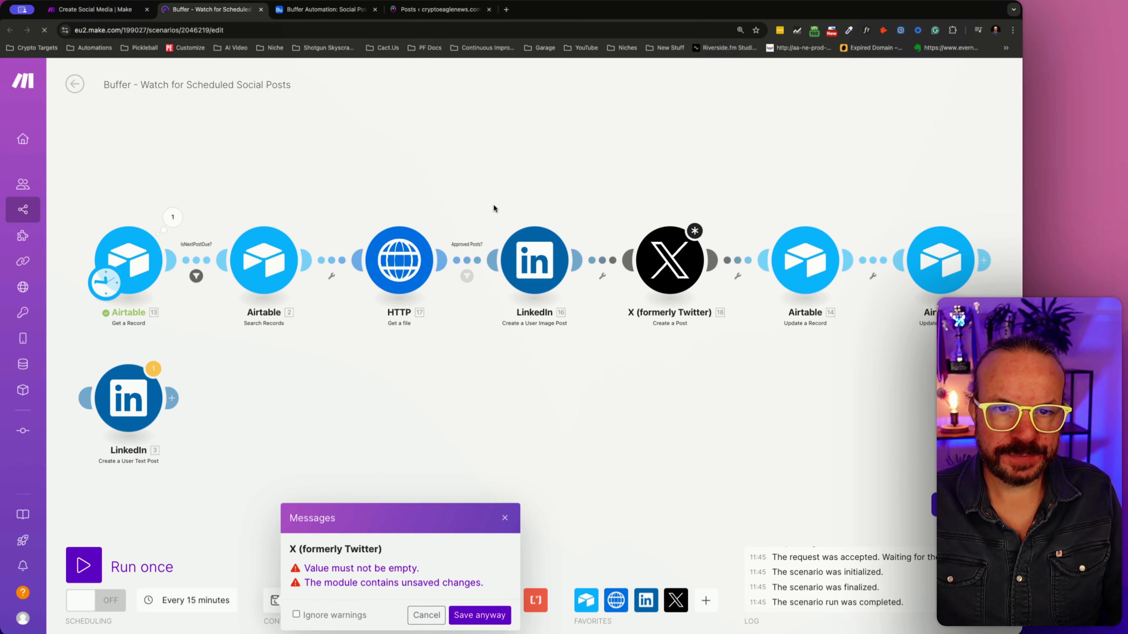
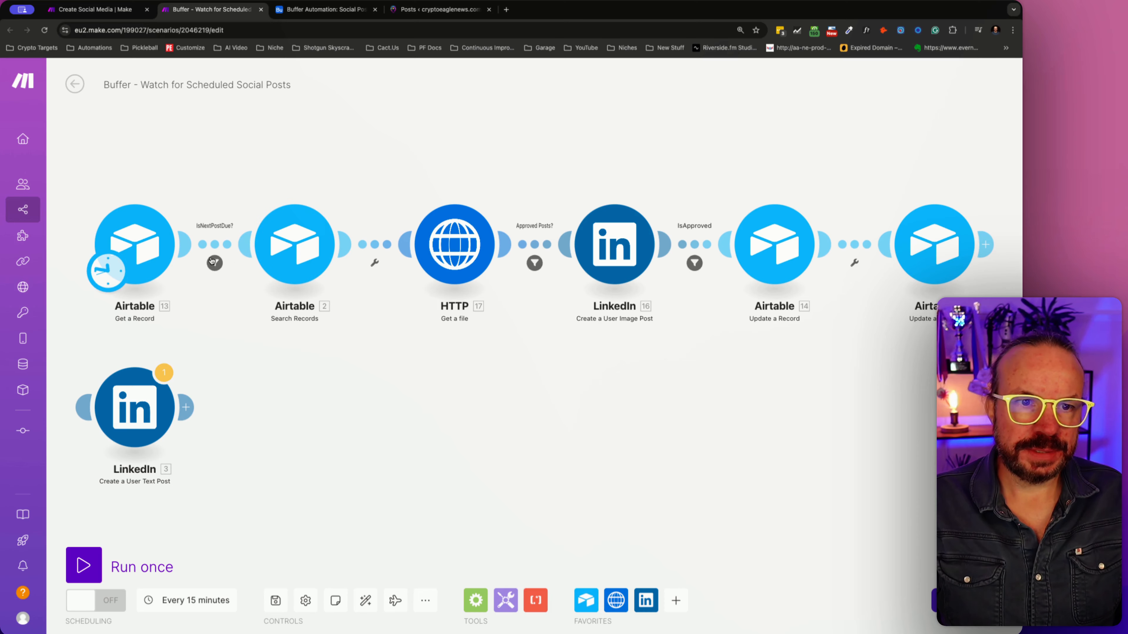
- Unlink the Airtable Get a Record module from Search Records, run it on its own, and inspect its output bundle
{"action": "right_click", "coordinate": [213, 244]}
{"action": "left_click", "coordinate": [246, 274]}
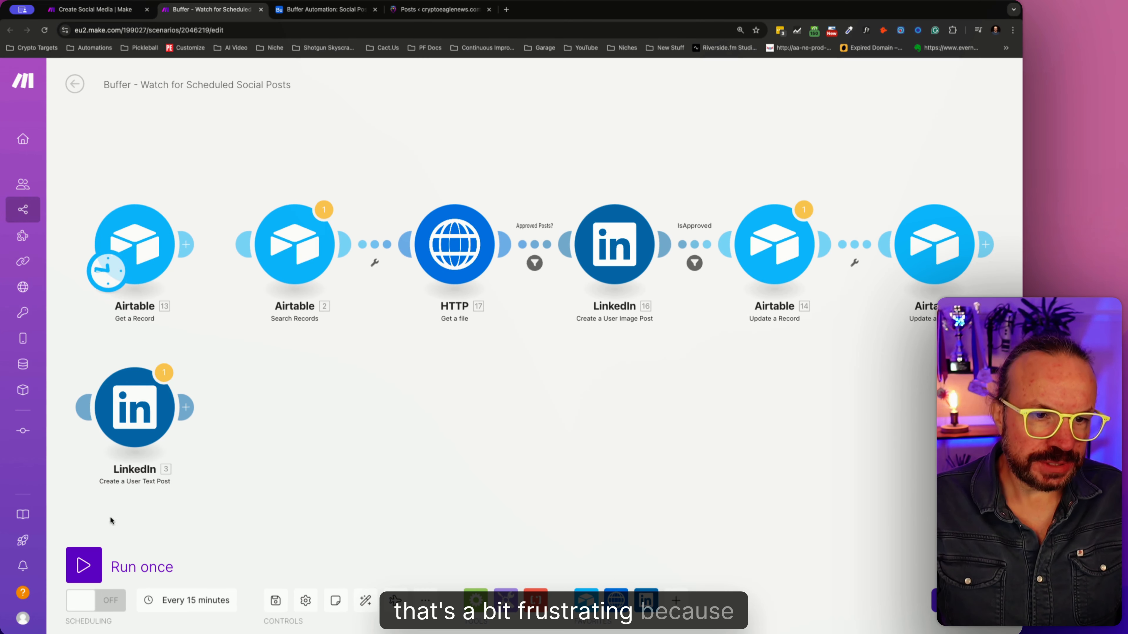
{"action": "left_click", "coordinate": [84, 567]}
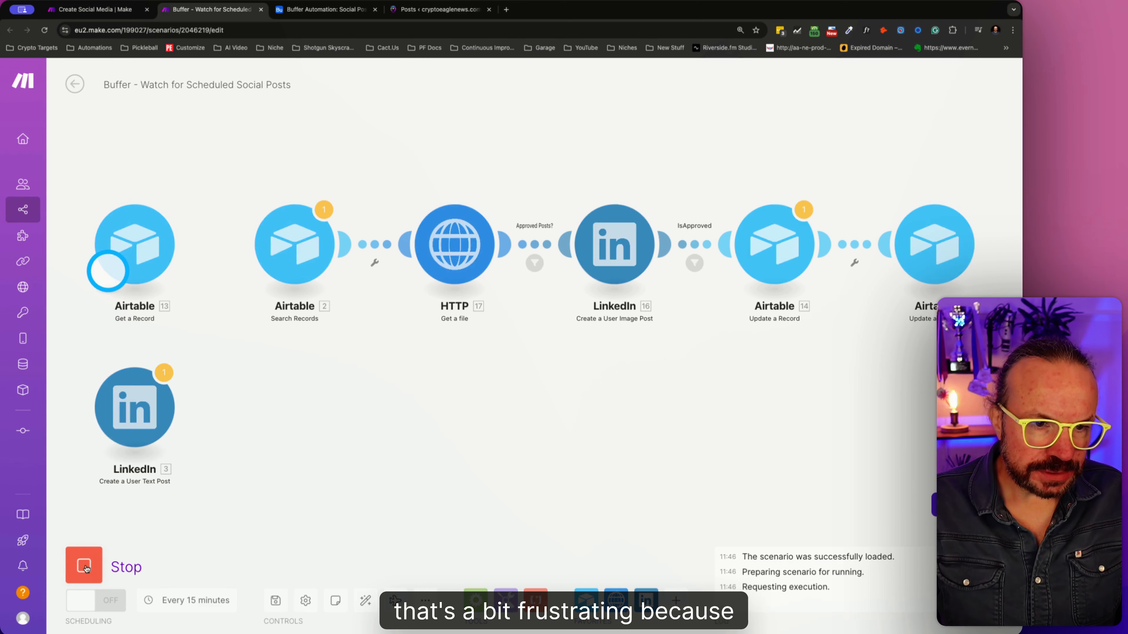
{"action": "left_click", "coordinate": [177, 224]}
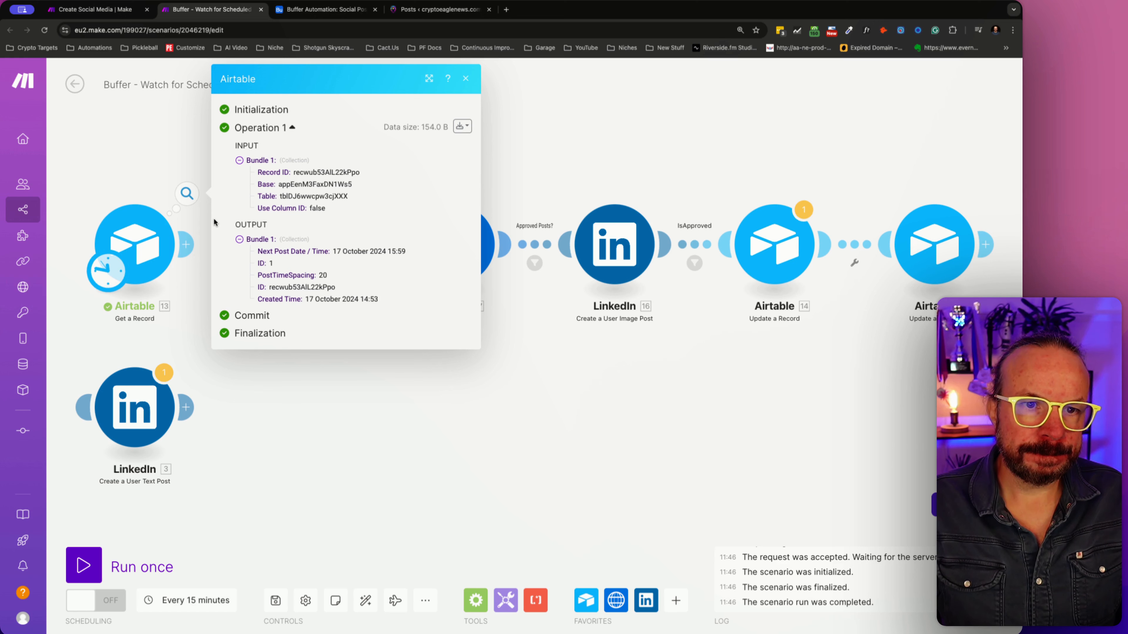
{"action": "left_click", "coordinate": [175, 161]}
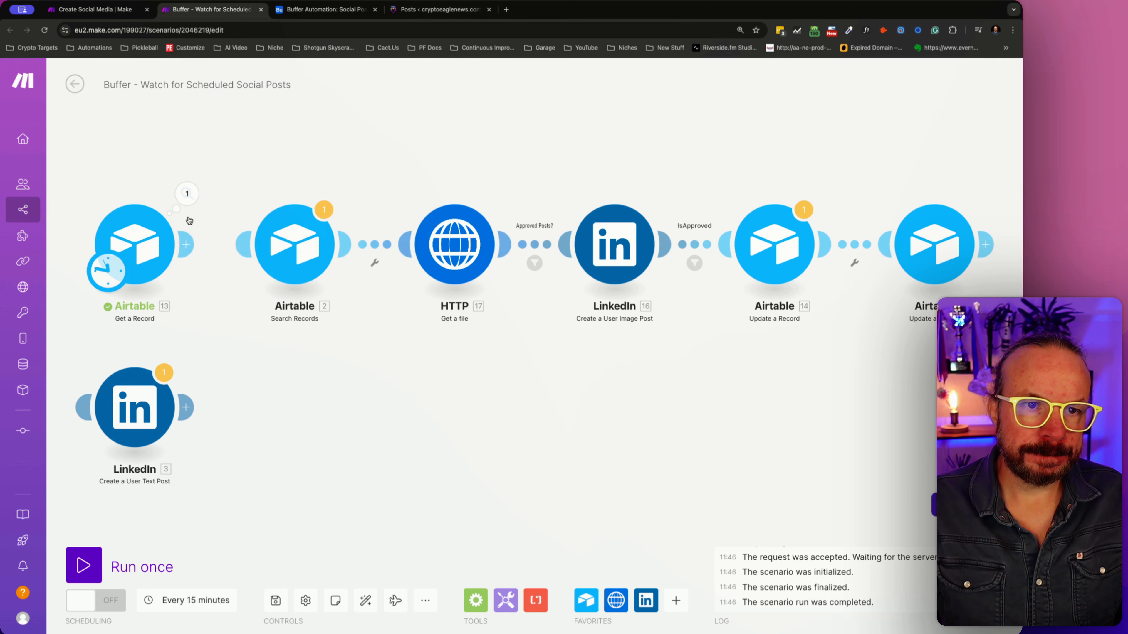
- Detach the HTTP module so only the reconnected Get a Record and Search Records modules run once, and reattach HTTP after the run
{"action": "left_click_drag", "start_coordinate": [190, 243], "coordinate": [222, 243]}
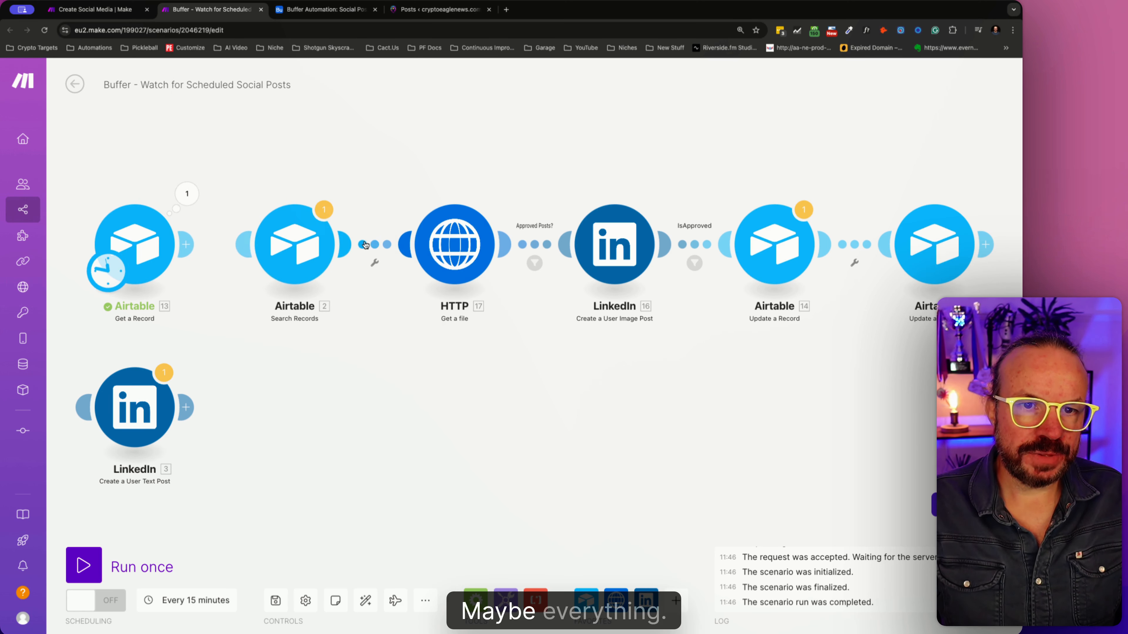
{"action": "left_click", "coordinate": [373, 245]}
{"action": "left_click", "coordinate": [403, 276]}
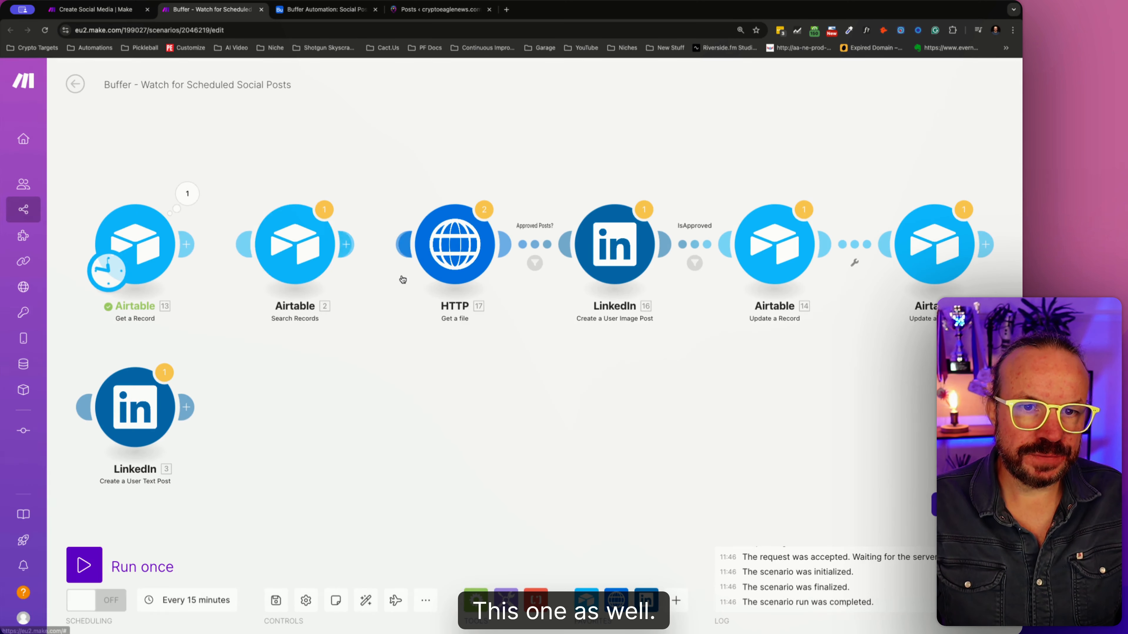
{"action": "left_click", "coordinate": [239, 245]}
{"action": "left_click", "coordinate": [84, 567]}
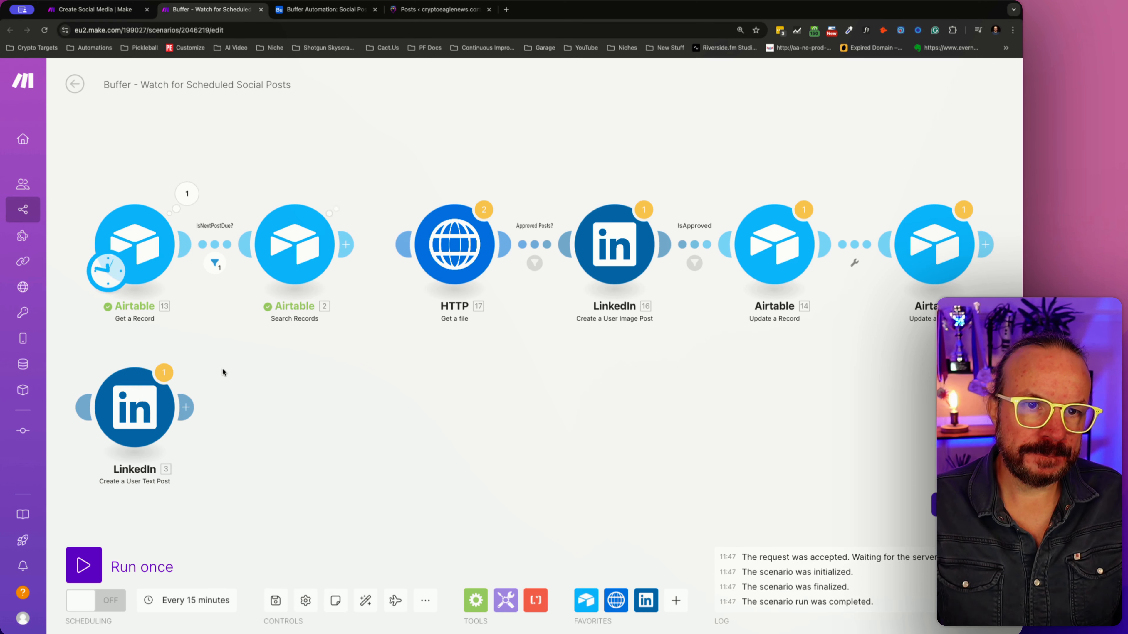
{"action": "left_click_drag", "start_coordinate": [345, 244], "coordinate": [449, 244]}
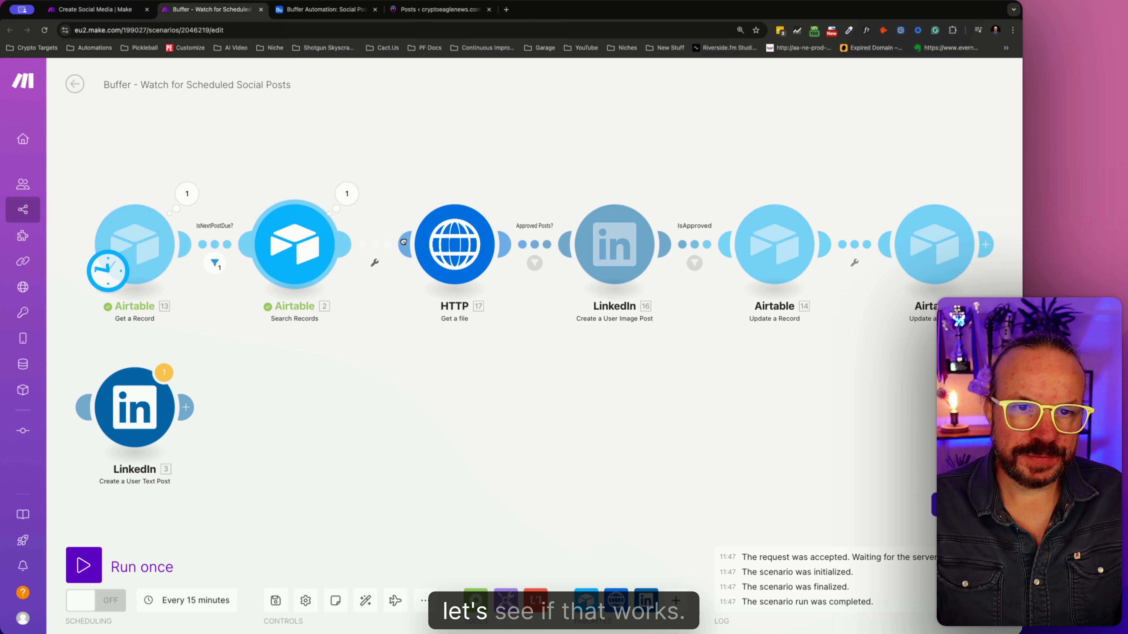
- Clear the condition and label of the IsApproved filter between the LinkedIn image post and the Airtable Update a Record module
{"action": "left_click", "coordinate": [693, 246]}
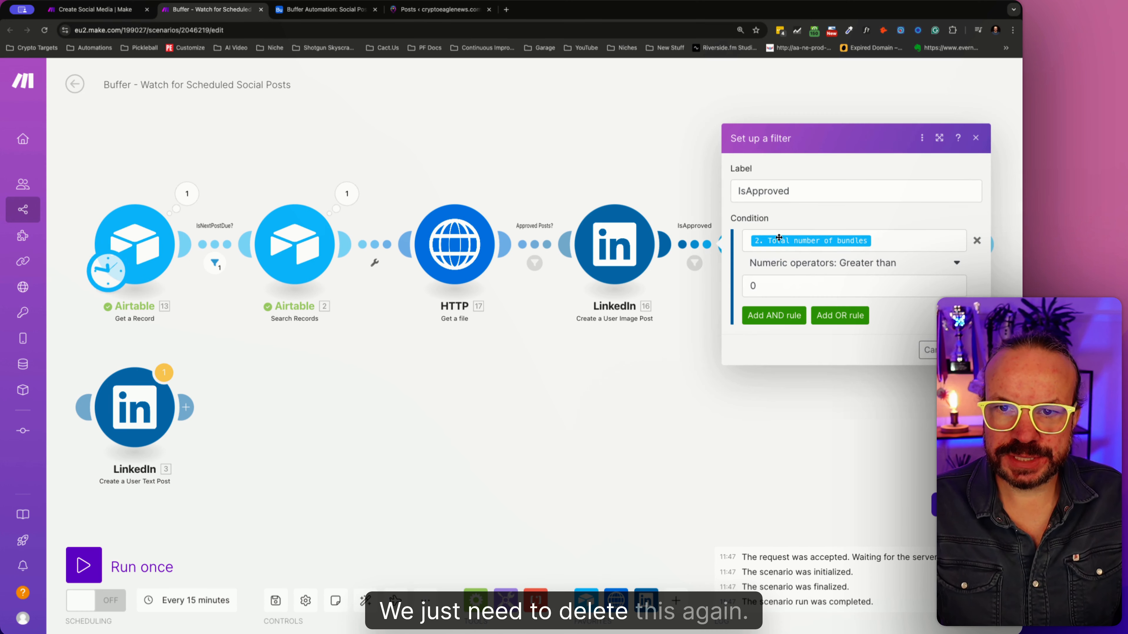
{"action": "left_click", "coordinate": [977, 240]}
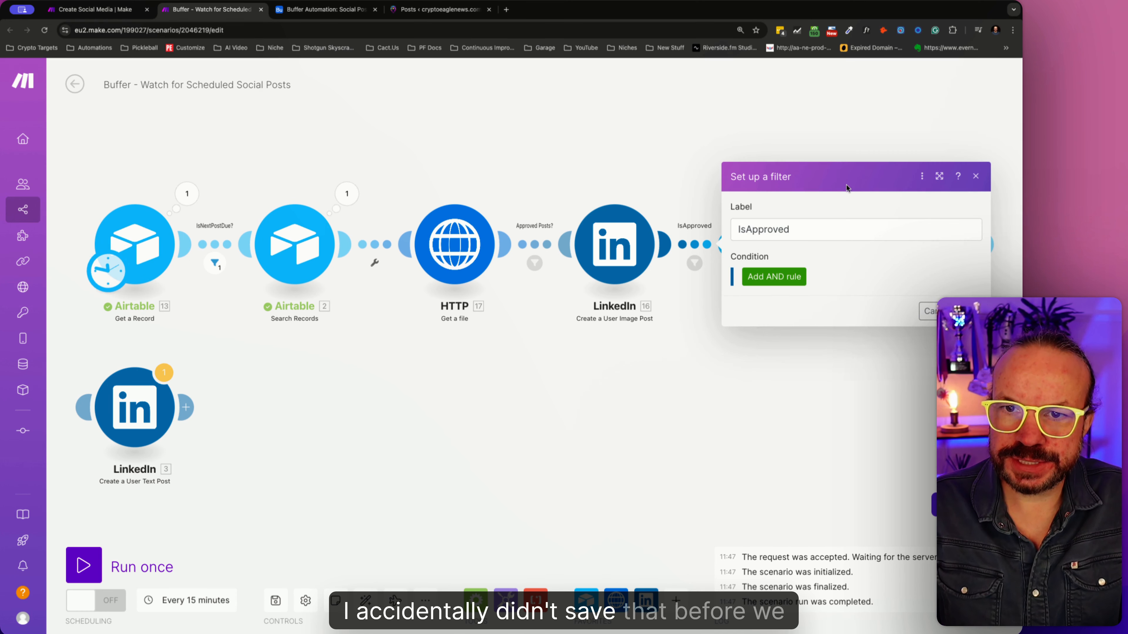
{"action": "double_click", "coordinate": [829, 231]}
{"action": "left_click", "coordinate": [970, 311]}
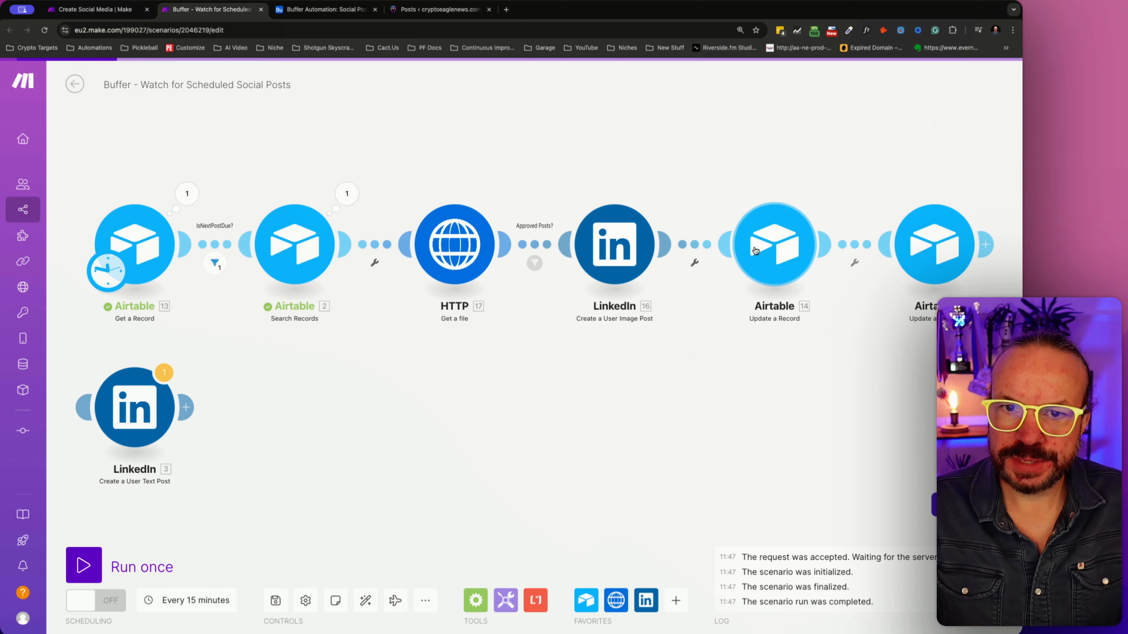
- Insert an X (formerly Twitter) Create a Post module between the LinkedIn image post and the Airtable Update a Record module
{"action": "right_click", "coordinate": [700, 246]}
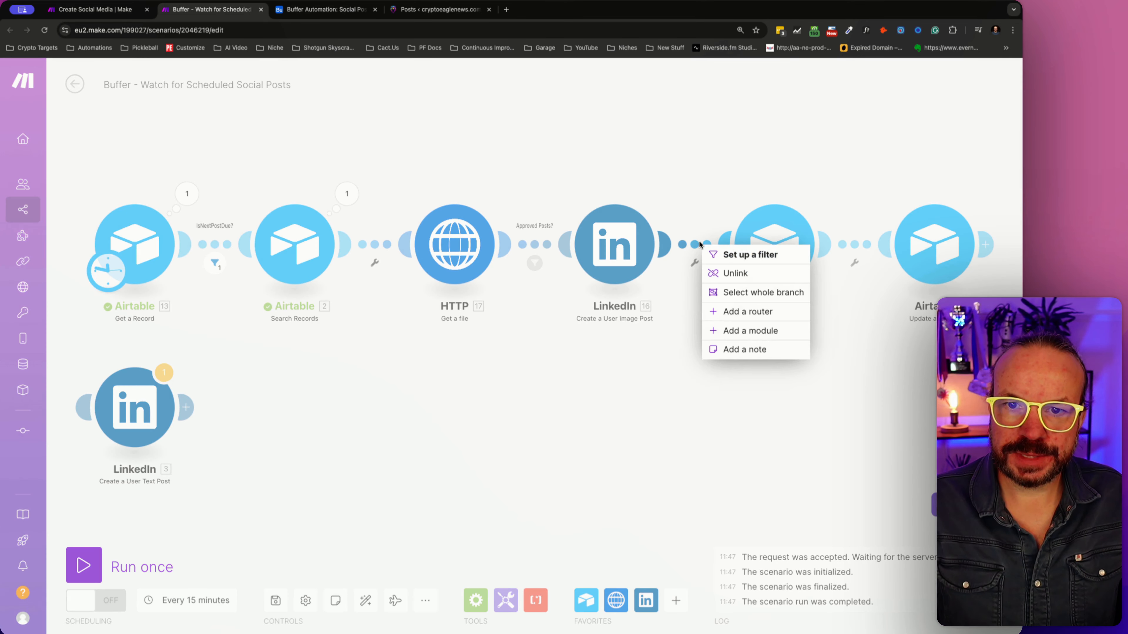
{"action": "left_click", "coordinate": [751, 331]}
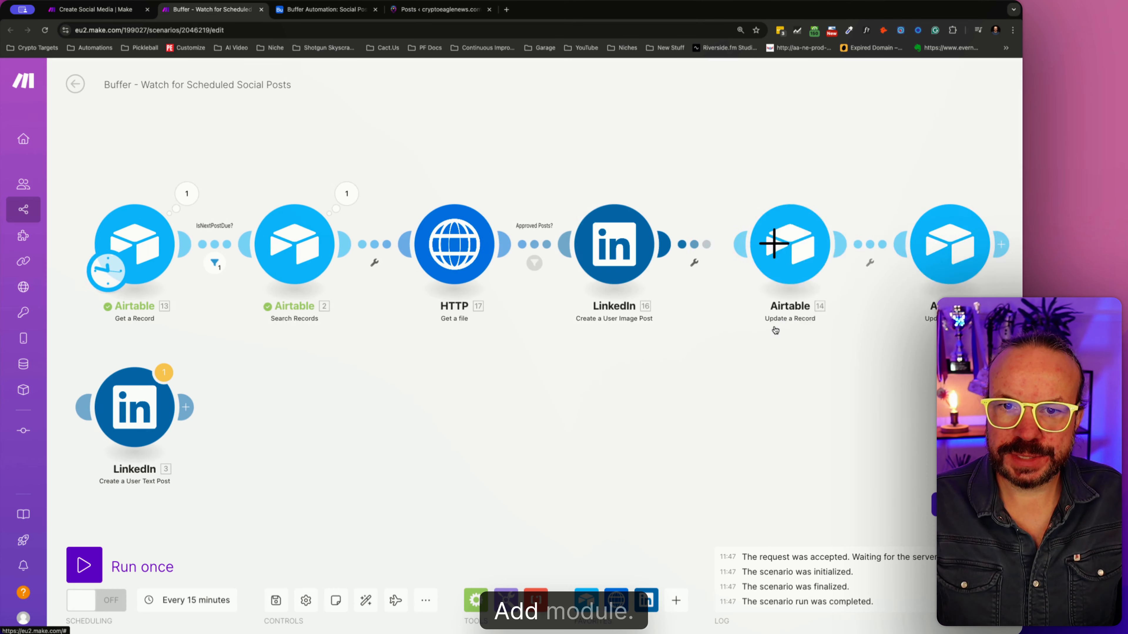
{"action": "type", "text": "twit"}
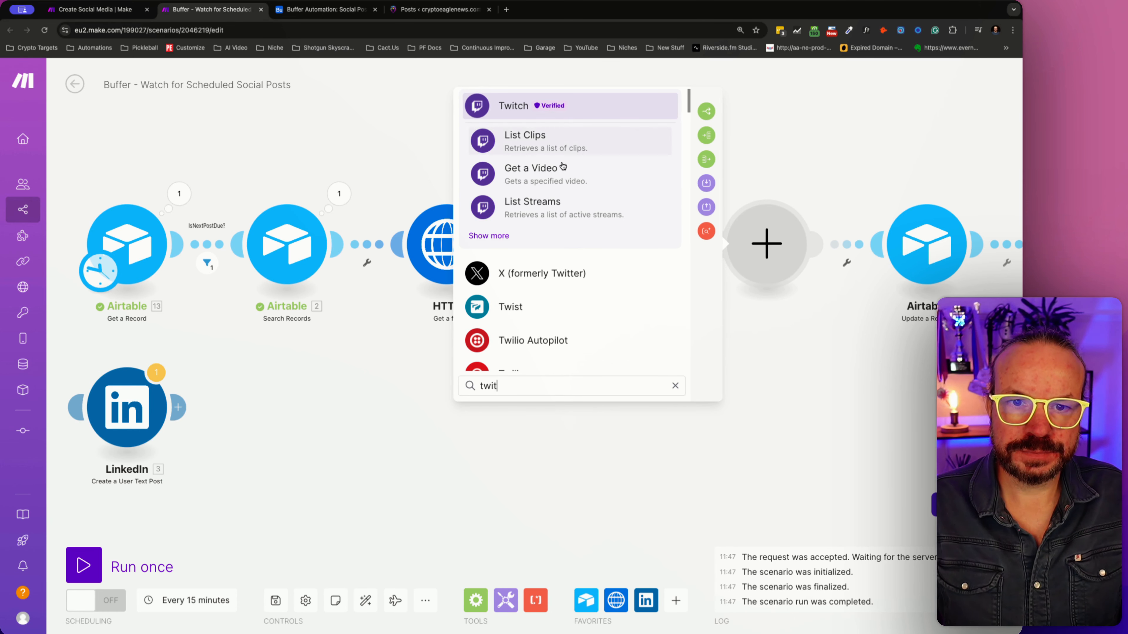
{"action": "left_click", "coordinate": [571, 278]}
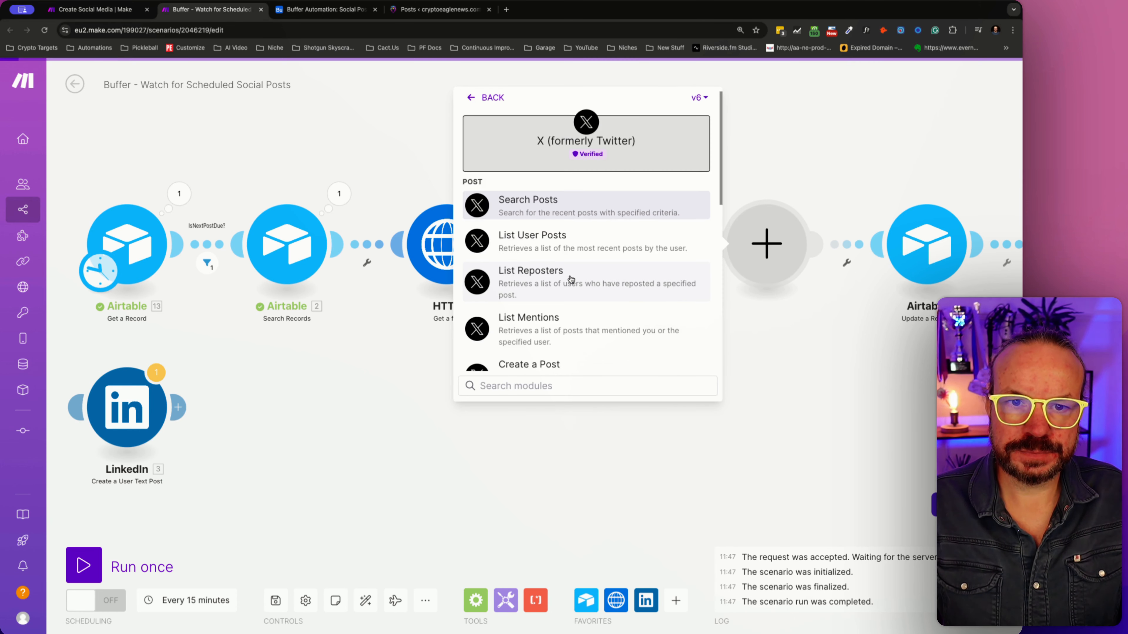
{"action": "scroll", "coordinate": [570, 319], "scroll_direction": "down", "scroll_amount": 1}
{"action": "left_click", "coordinate": [569, 313]}
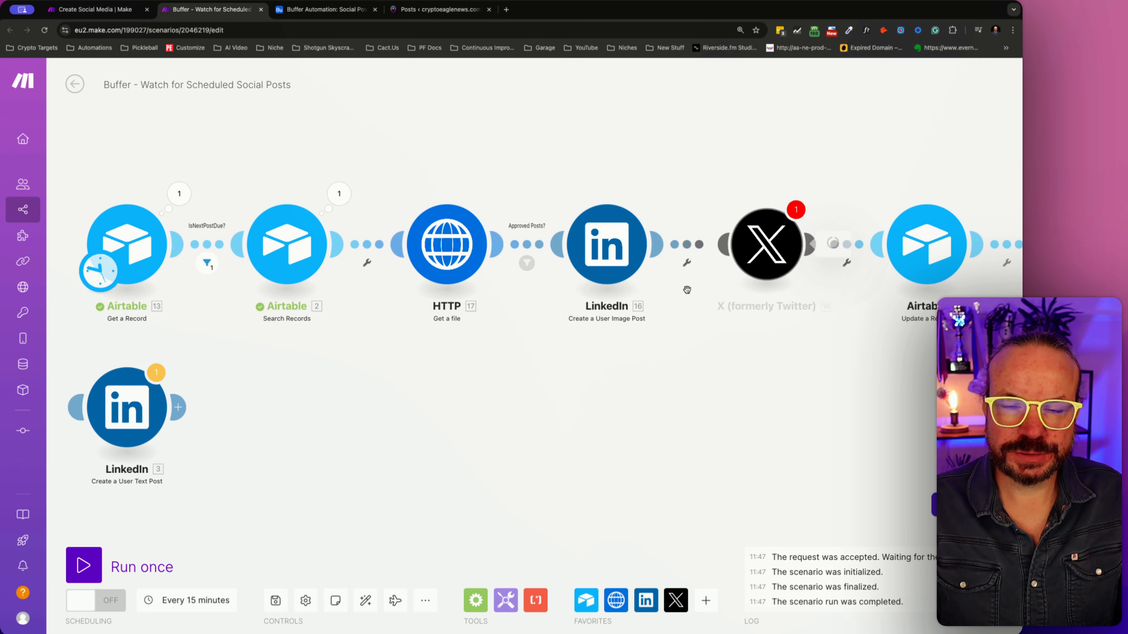
- Check the mapping items for the new X module's Text Content, and save and reload the Buffer scenario
{"action": "left_click", "coordinate": [586, 279]}
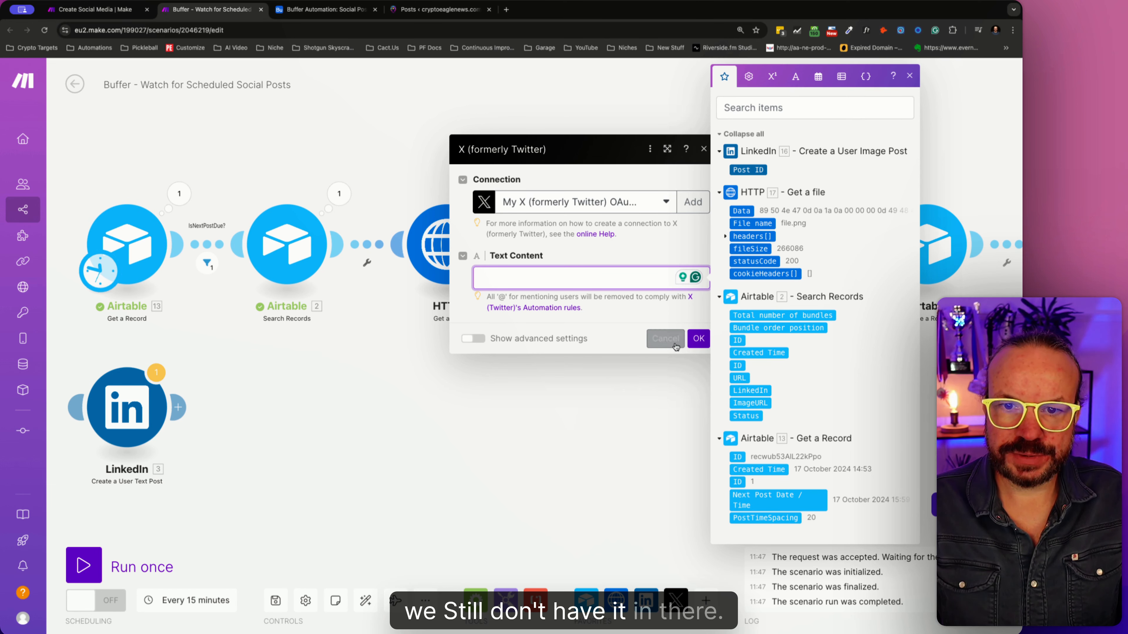
{"action": "left_click", "coordinate": [698, 339]}
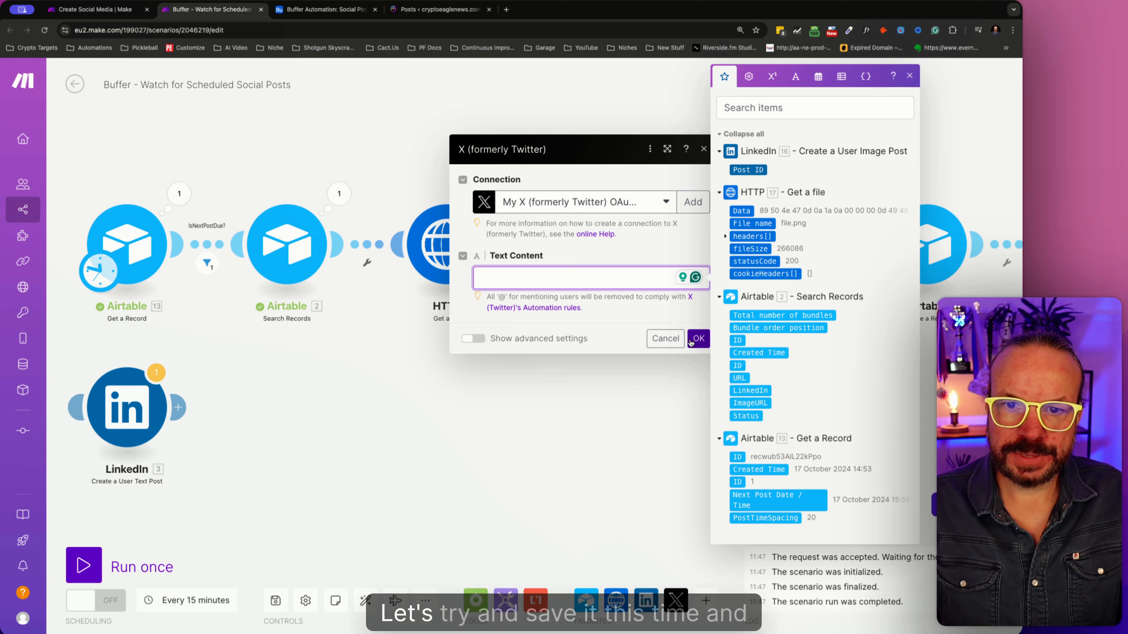
{"action": "left_click", "coordinate": [275, 600]}
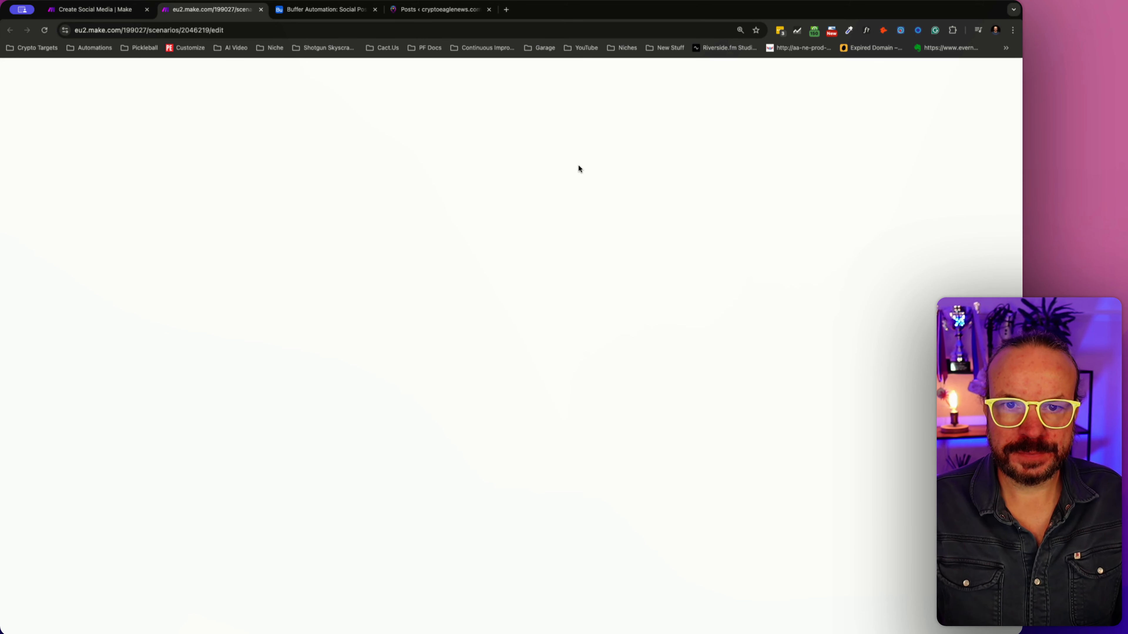
- Review the Airtable columns and the Create Social Media scenario, and recheck the reloaded X module's mapping items for the post columns
{"action": "left_click", "coordinate": [324, 10]}
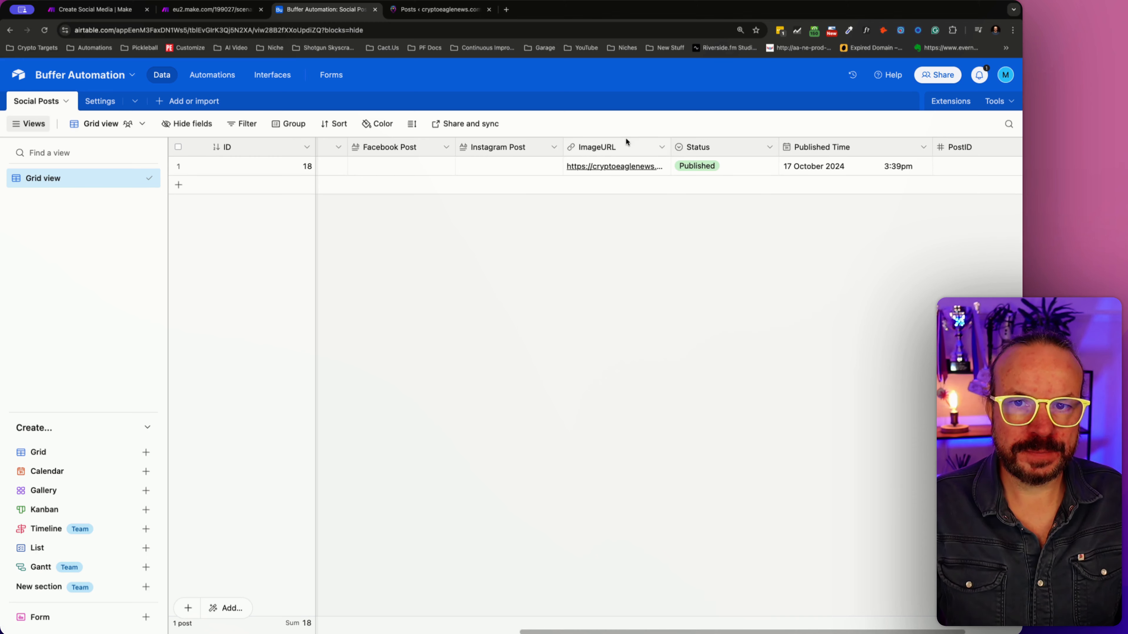
{"action": "left_click", "coordinate": [129, 14]}
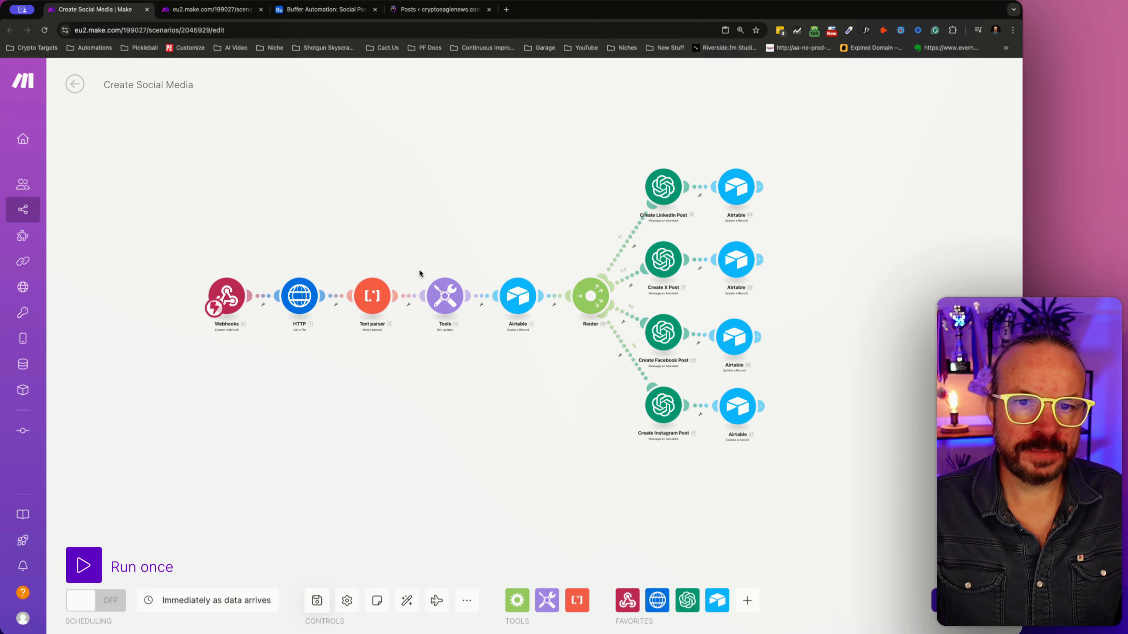
{"action": "left_click", "coordinate": [216, 15]}
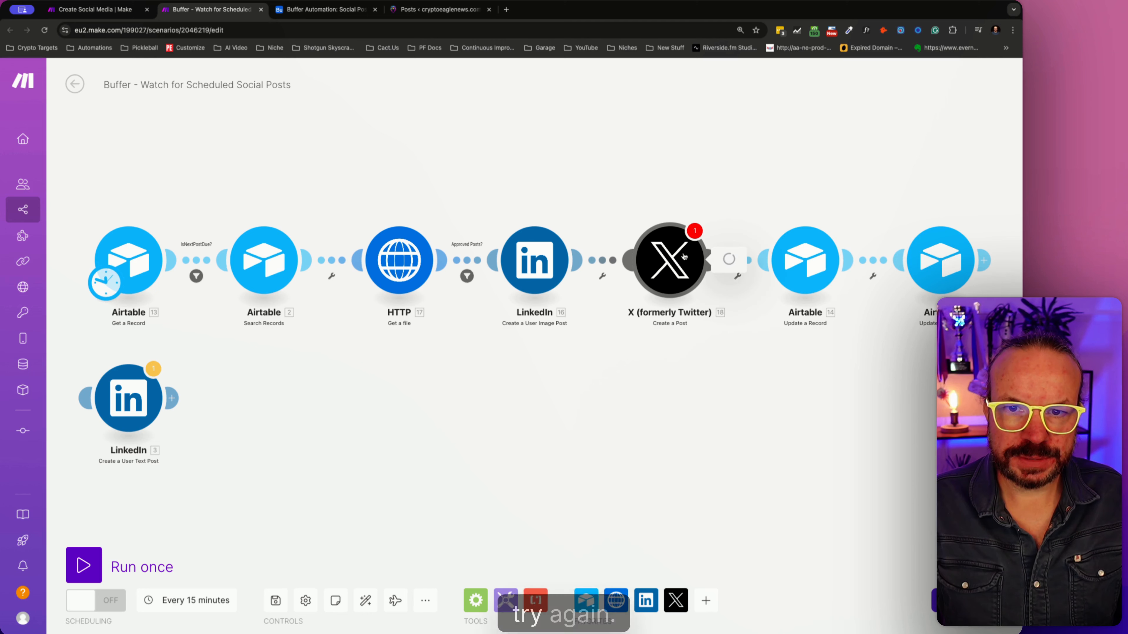
{"action": "left_click", "coordinate": [684, 257]}
{"action": "left_click", "coordinate": [784, 294]}
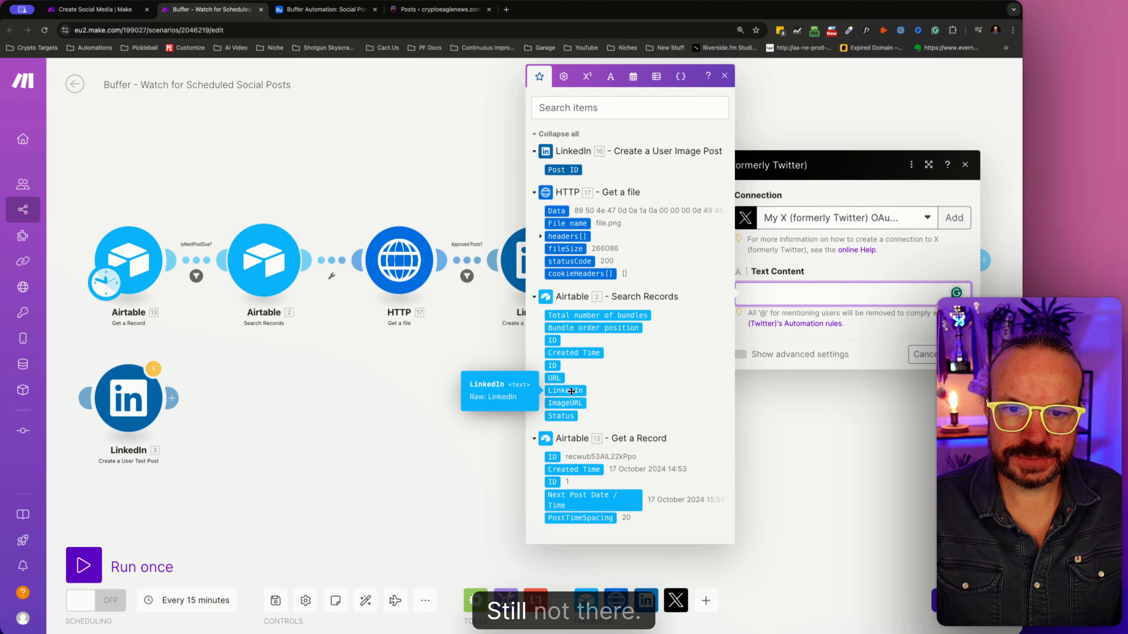
- Close the X module's settings and unlink Airtable Search Records from the HTTP Get a file module
{"action": "left_click", "coordinate": [371, 448]}
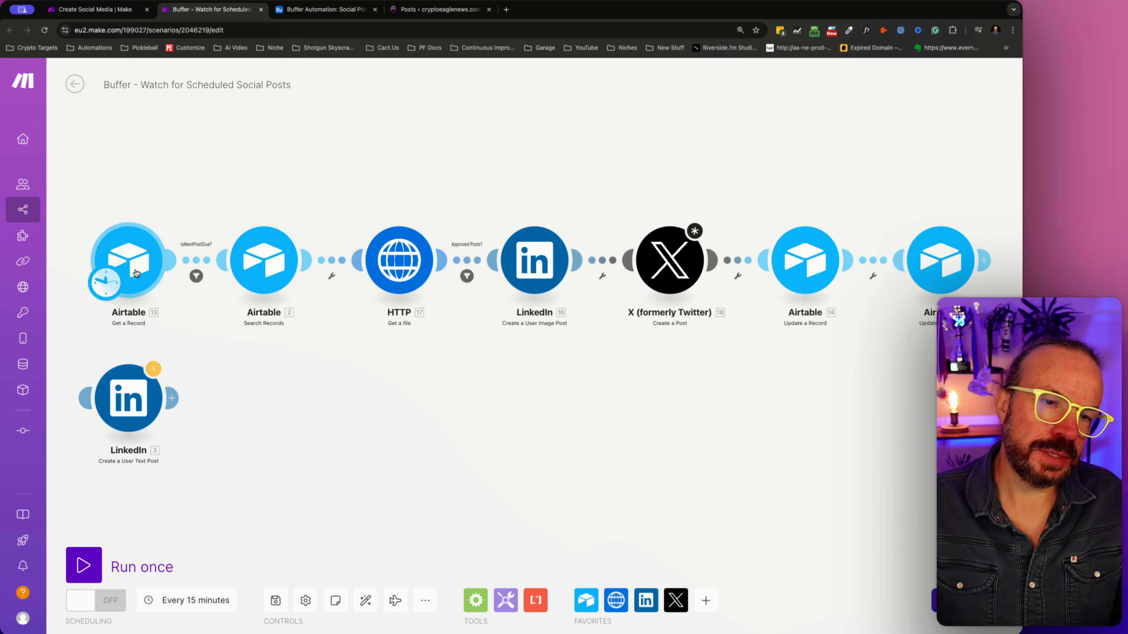
{"action": "left_click", "coordinate": [332, 262]}
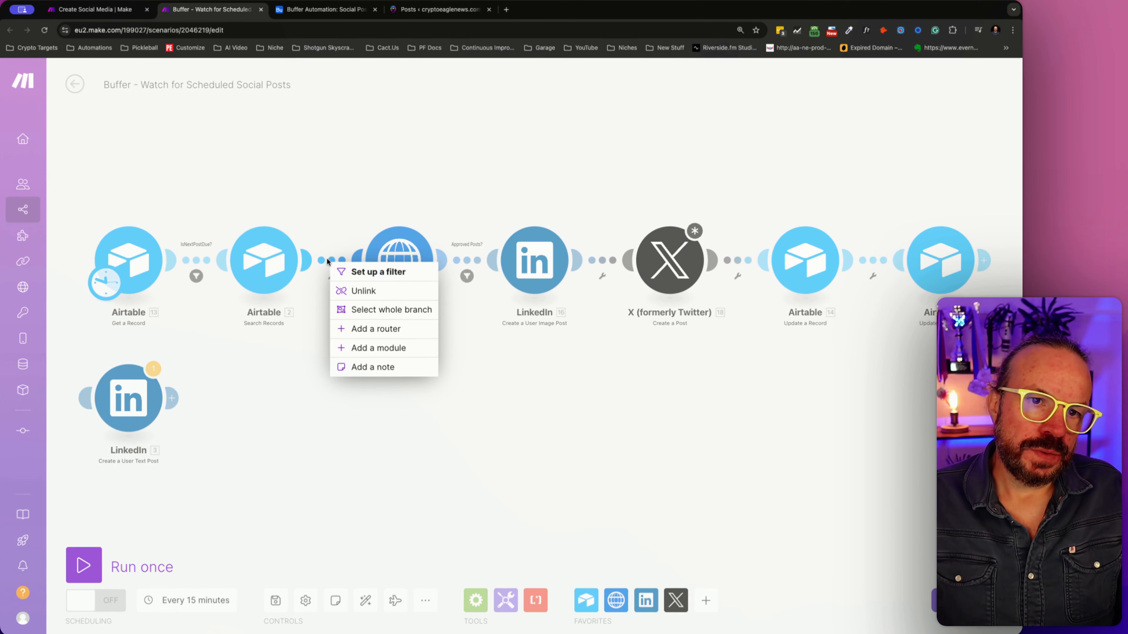
{"action": "left_click", "coordinate": [360, 291]}
- Add a second record to the Airtable Social Posts table and copy the first record's URL into it
{"action": "left_click", "coordinate": [96, 10]}
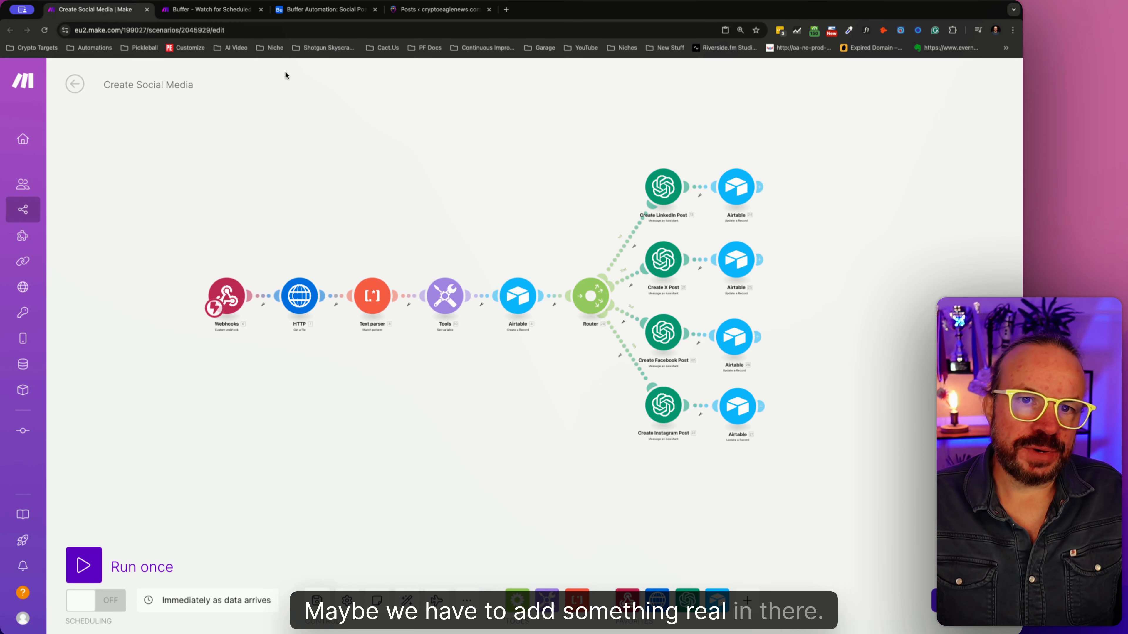
{"action": "left_click", "coordinate": [324, 9]}
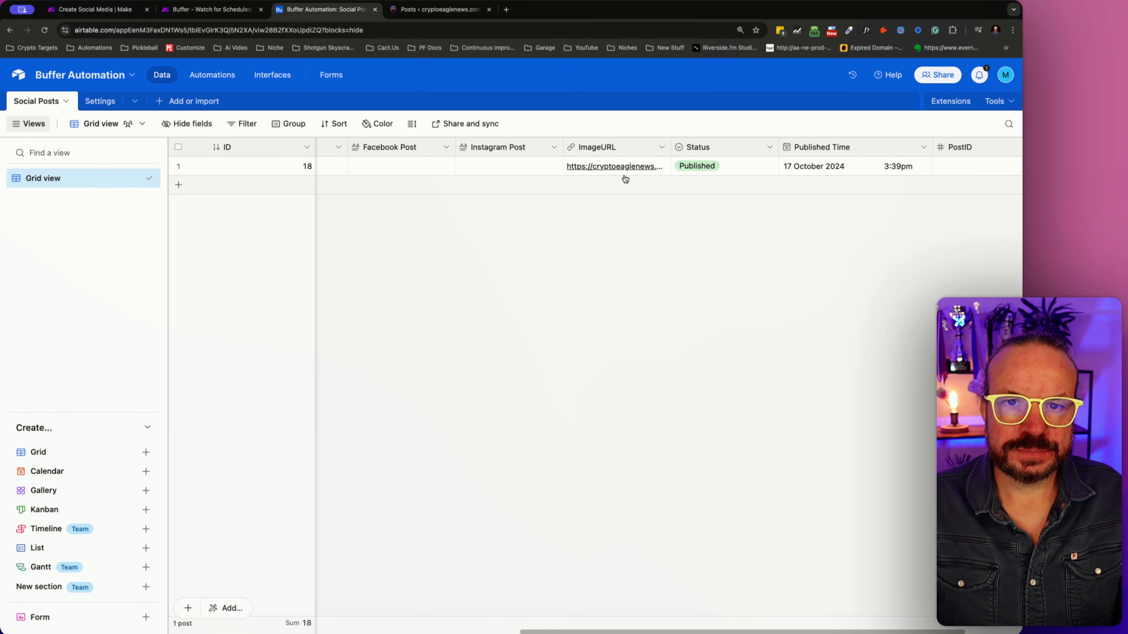
{"action": "left_click_drag", "start_coordinate": [564, 630], "coordinate": [240, 630]}
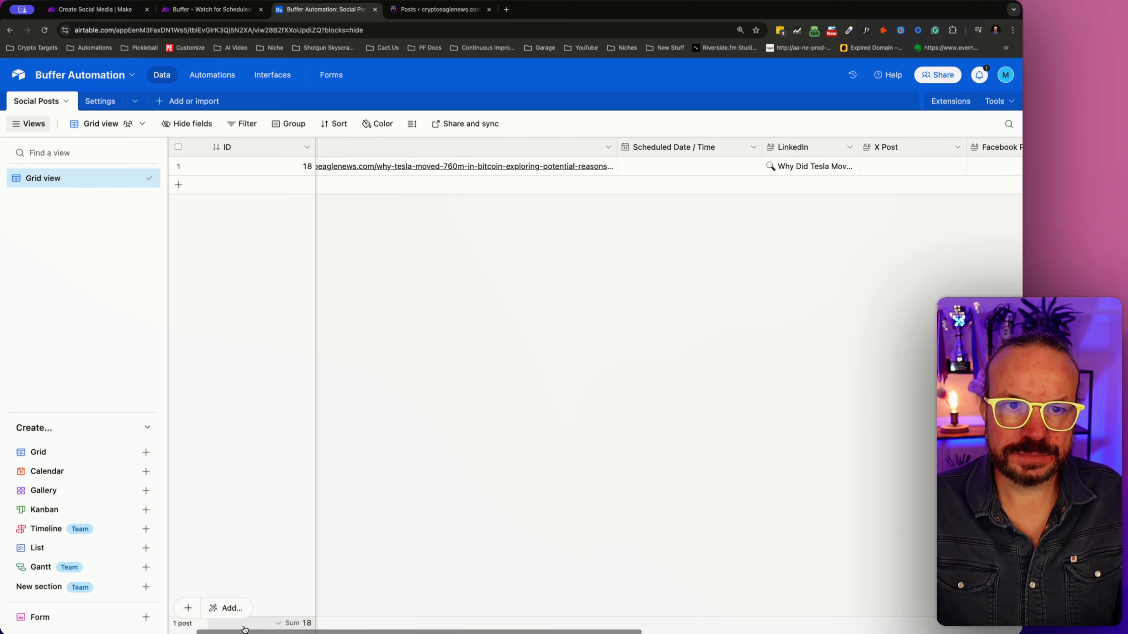
{"action": "scroll", "coordinate": [310, 400], "scroll_direction": "left", "scroll_amount": 2}
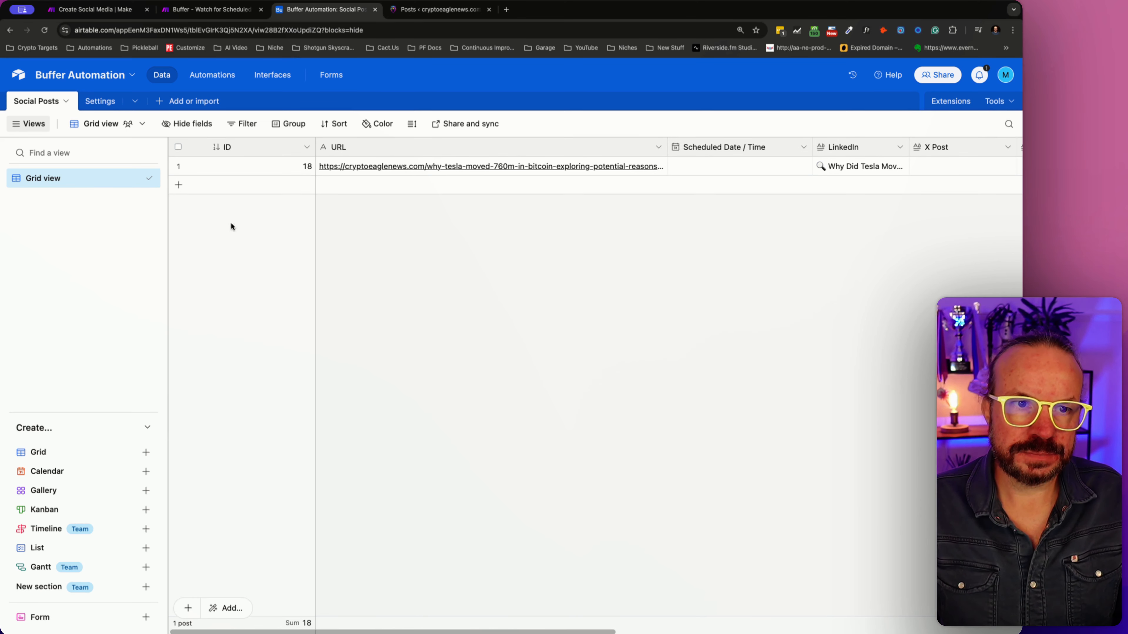
{"action": "left_click", "coordinate": [186, 188]}
{"action": "left_click", "coordinate": [442, 168]}
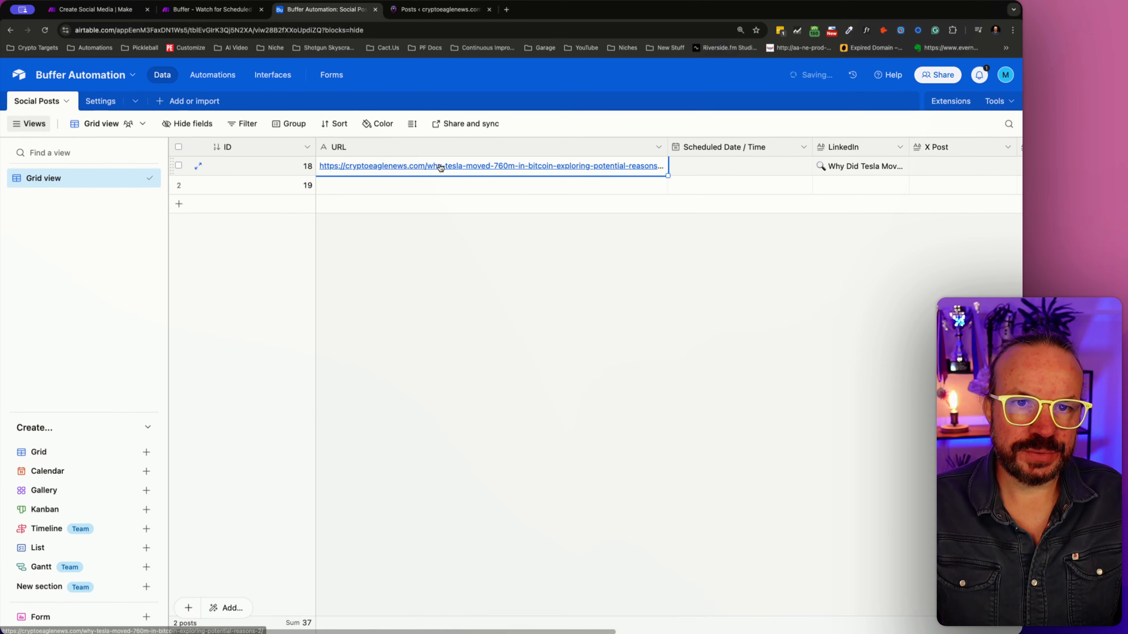
{"action": "key", "text": "ctrl+c"}
{"action": "key", "text": "Down"}
{"action": "key", "text": "ctrl+v"}
{"action": "key", "text": "Right"}
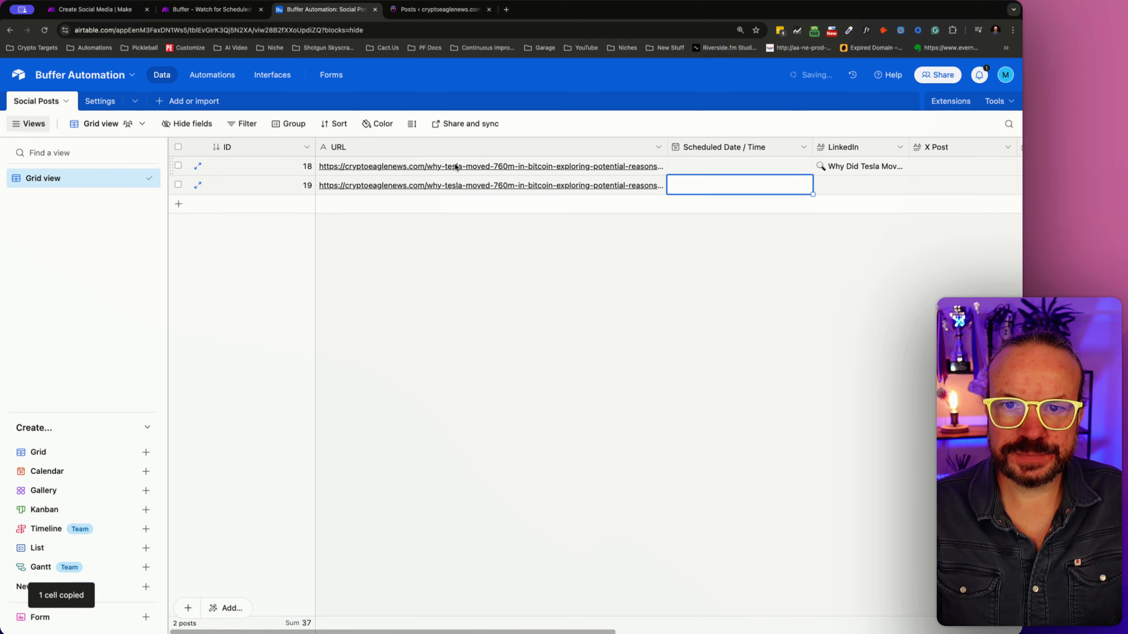
- Copy the first record's cells from Scheduled Date / Time through PostID into the second record
{"action": "key", "text": "Up"}
{"action": "key", "text": "shift+Right"}
{"action": "key", "text": "shift+Right"}
{"action": "key", "text": "shift+Right"}
{"action": "key", "text": "shift+Right"}
{"action": "key", "text": "shift+Right"}
{"action": "key", "text": "shift+Right"}
{"action": "key", "text": "shift+Right"}
{"action": "key", "text": "shift+Right"}
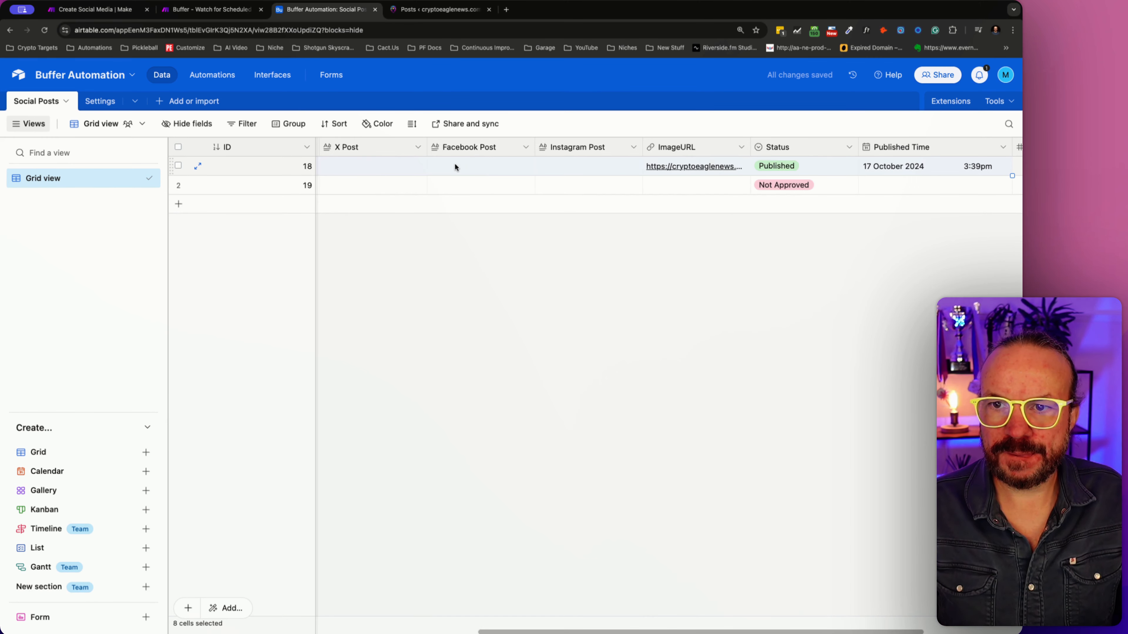
{"action": "key", "text": "ctrl+c"}
{"action": "key", "text": "Down"}
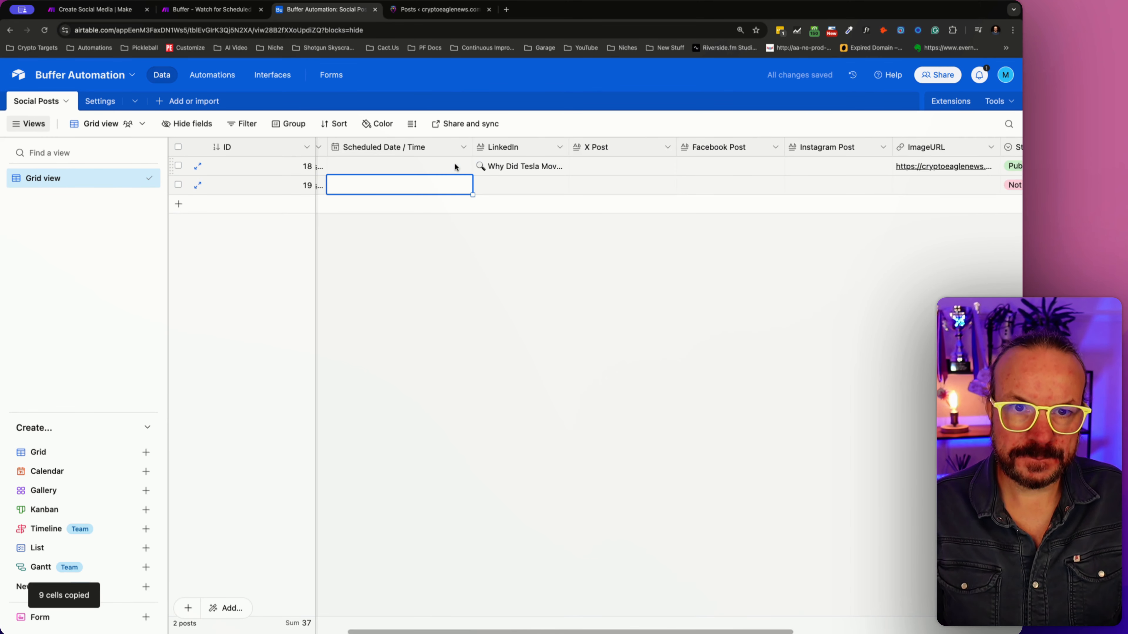
{"action": "key", "text": "Left"}
{"action": "key", "text": "Left"}
{"action": "key", "text": "Right"}
{"action": "key", "text": "Right"}
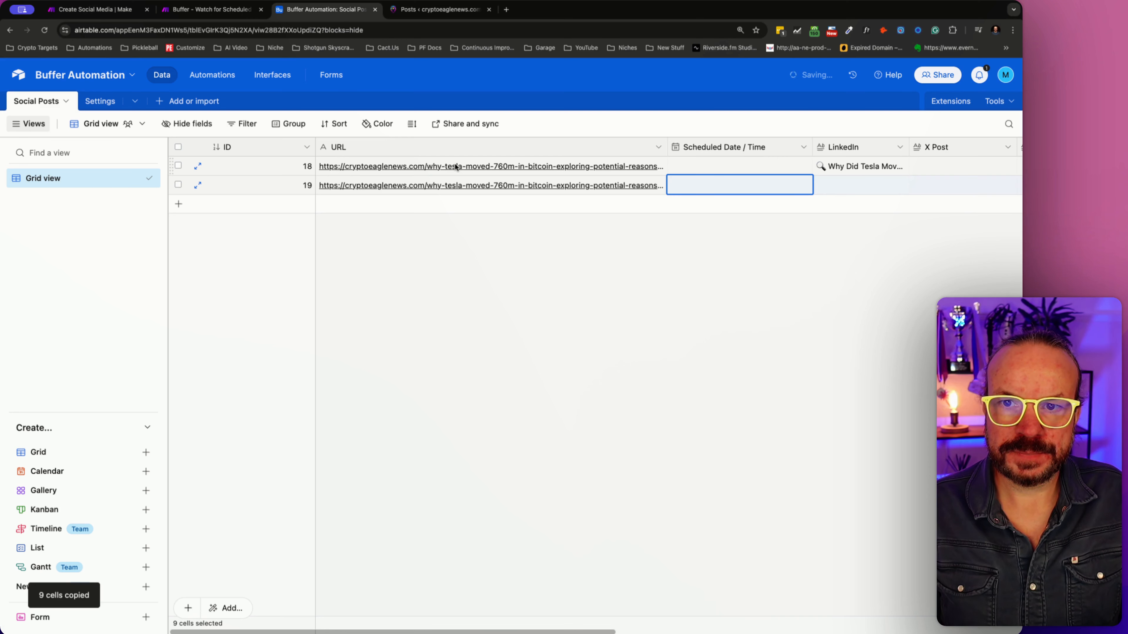
{"action": "key", "text": "ctrl+v"}
{"action": "key", "text": "Right"}
{"action": "key", "text": "Right"}
{"action": "key", "text": "Right"}
{"action": "key", "text": "Right"}
{"action": "key", "text": "Right"}
{"action": "key", "text": "Right"}
{"action": "key", "text": "Right"}
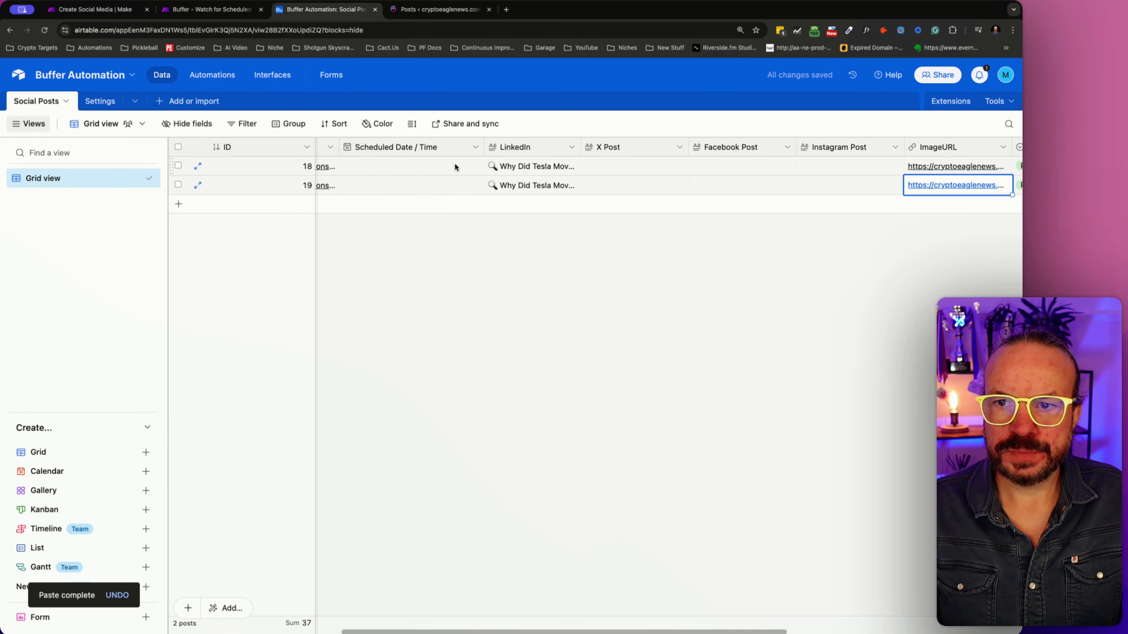
- Set the second record's Status to Approved in the Social Posts table
{"action": "key", "text": "Left"}
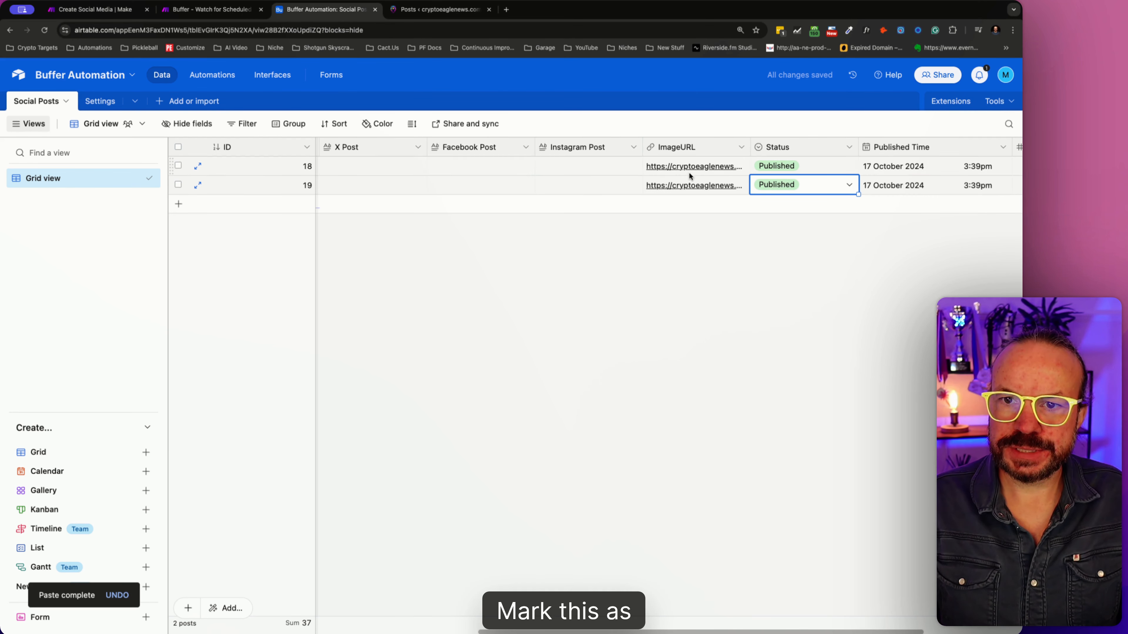
{"action": "left_click", "coordinate": [844, 185]}
{"action": "left_click", "coordinate": [794, 249]}
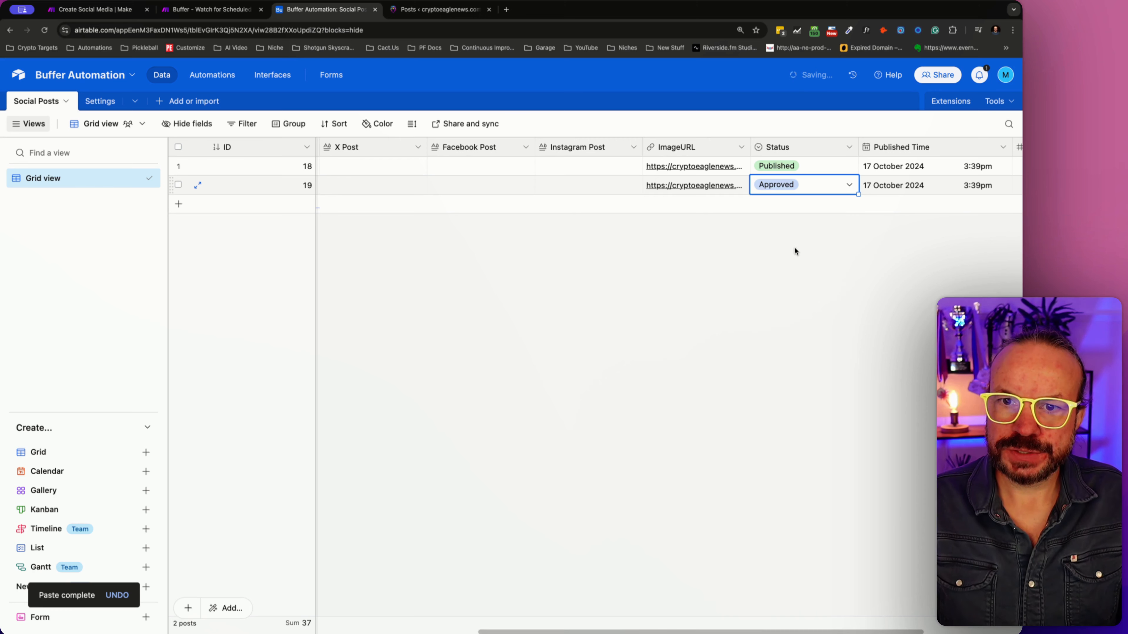
- Run the Buffer - Watch for Scheduled Social Posts scenario once and inspect the Search Records output, including its LinkedIn text
{"action": "left_click", "coordinate": [105, 15]}
{"action": "left_click", "coordinate": [183, 17]}
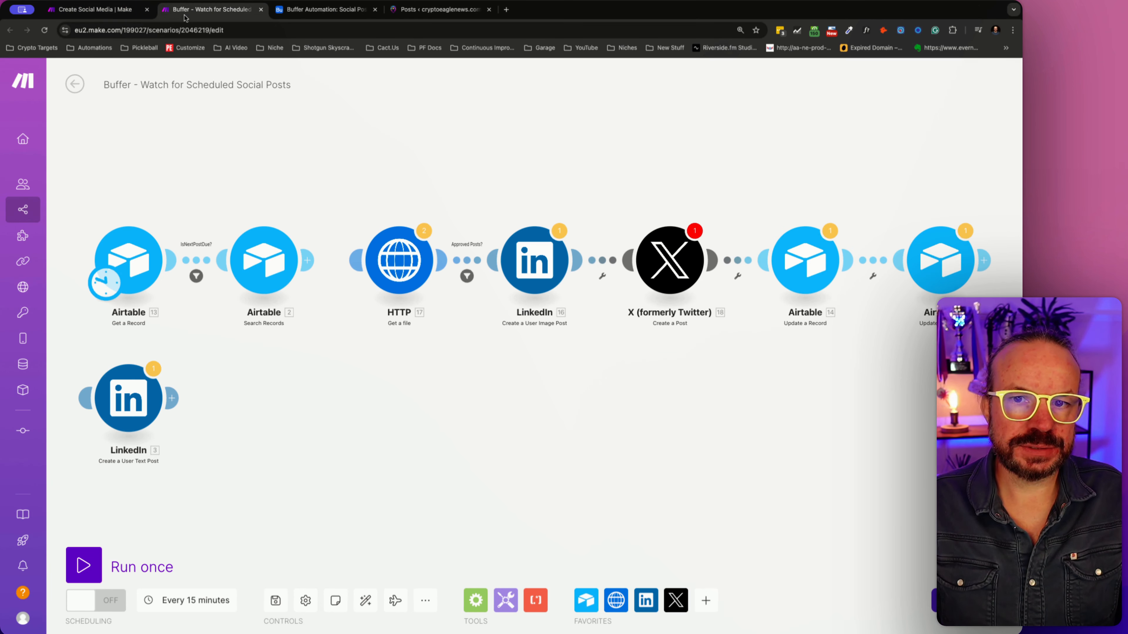
{"action": "left_click", "coordinate": [84, 565]}
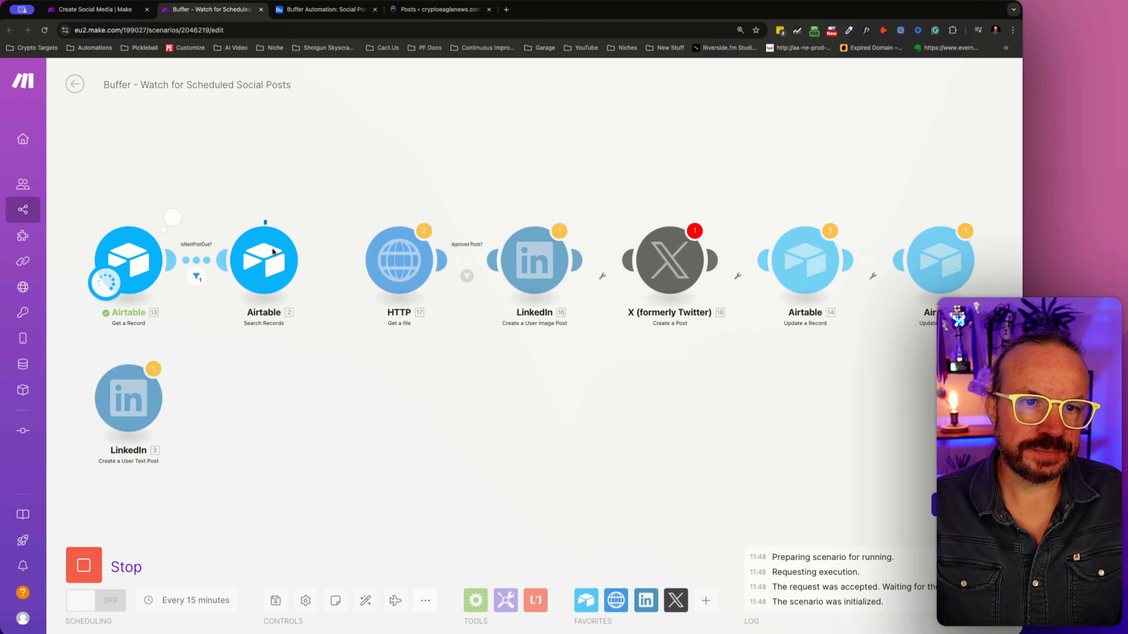
{"action": "left_click", "coordinate": [307, 217]}
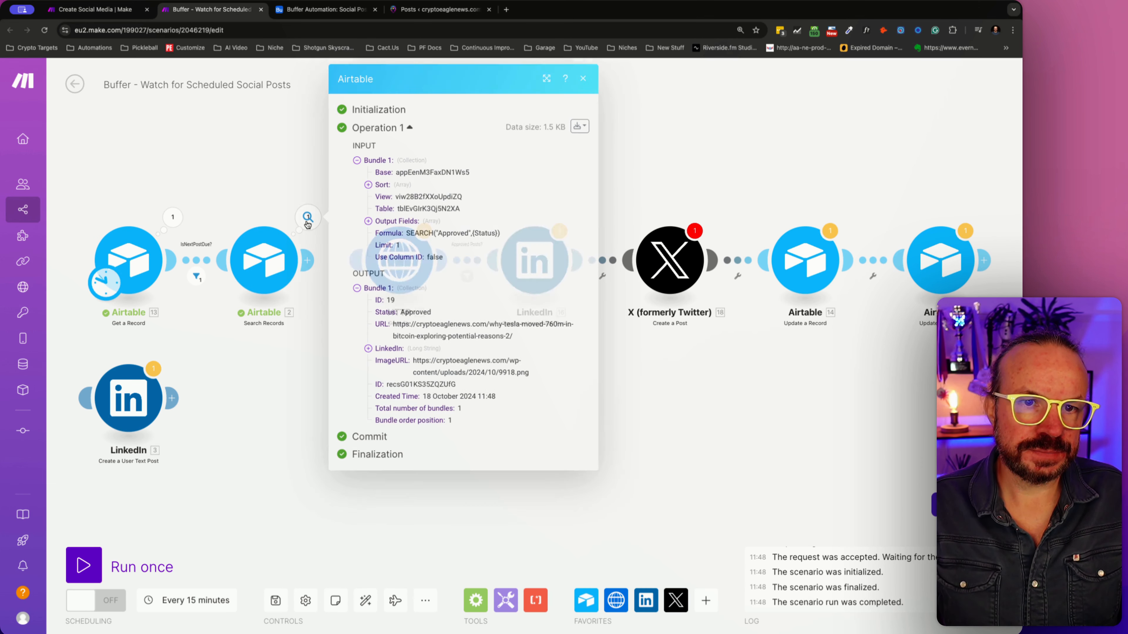
{"action": "left_click", "coordinate": [369, 349]}
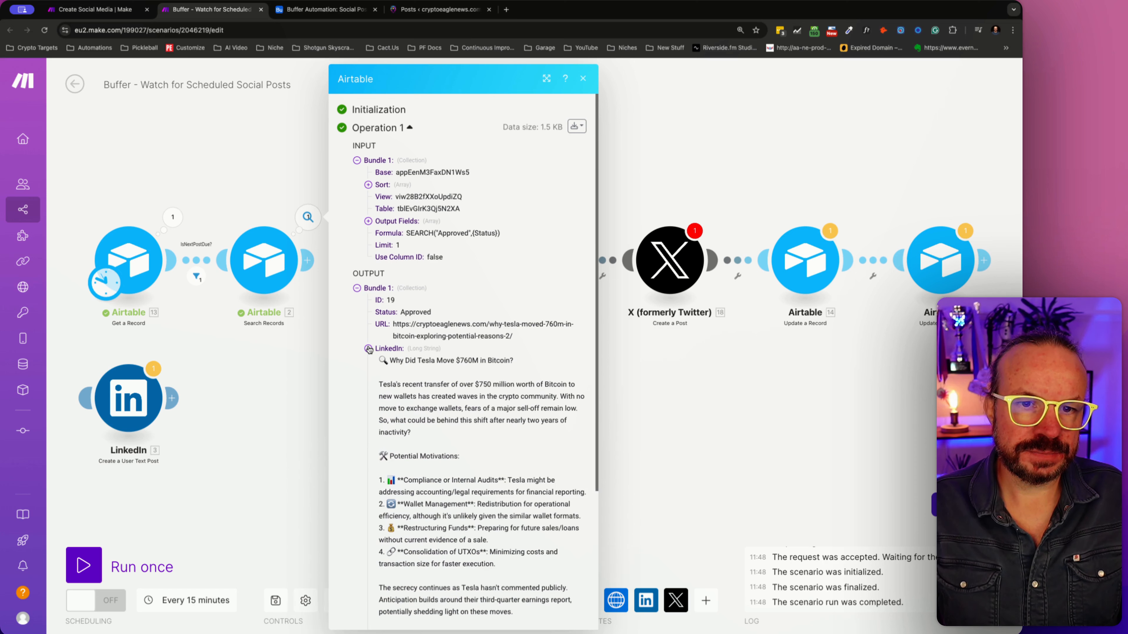
{"action": "left_click", "coordinate": [369, 348]}
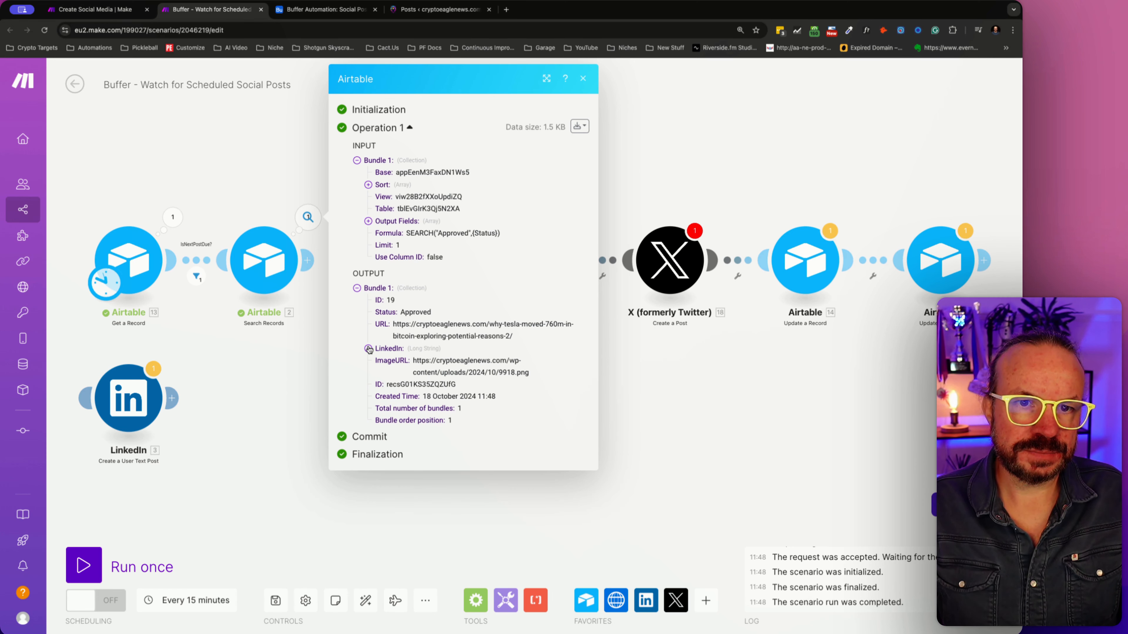
{"action": "left_click", "coordinate": [369, 348]}
{"action": "left_click", "coordinate": [369, 349]}
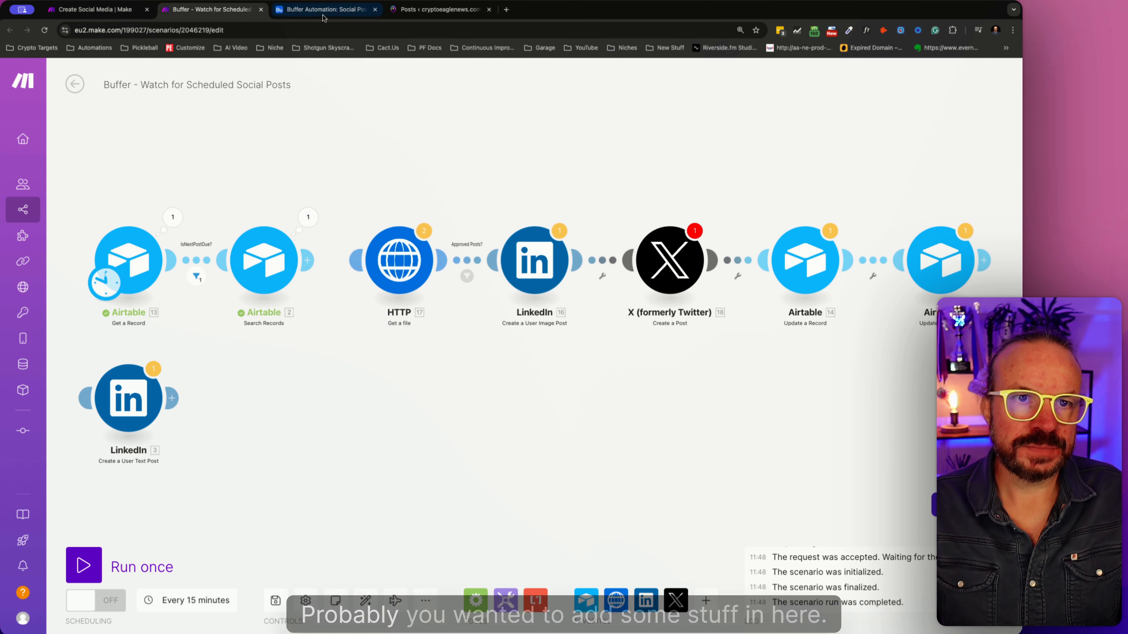
- In Airtable, copy the second record's LinkedIn text into its X Post, Facebook Post and Instagram Post cells
{"action": "left_click", "coordinate": [320, 14]}
{"action": "left_click", "coordinate": [555, 191]}
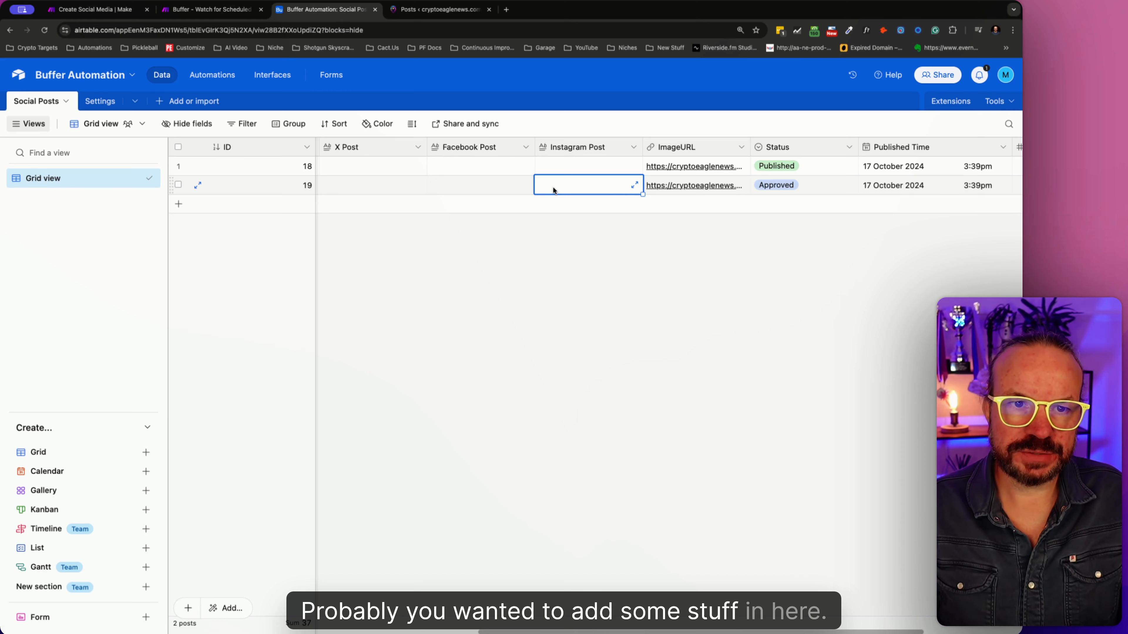
{"action": "key", "text": "Left"}
{"action": "key", "text": "Left"}
{"action": "key", "text": "Left"}
{"action": "key", "text": "ctrl+c"}
{"action": "key", "text": "Right"}
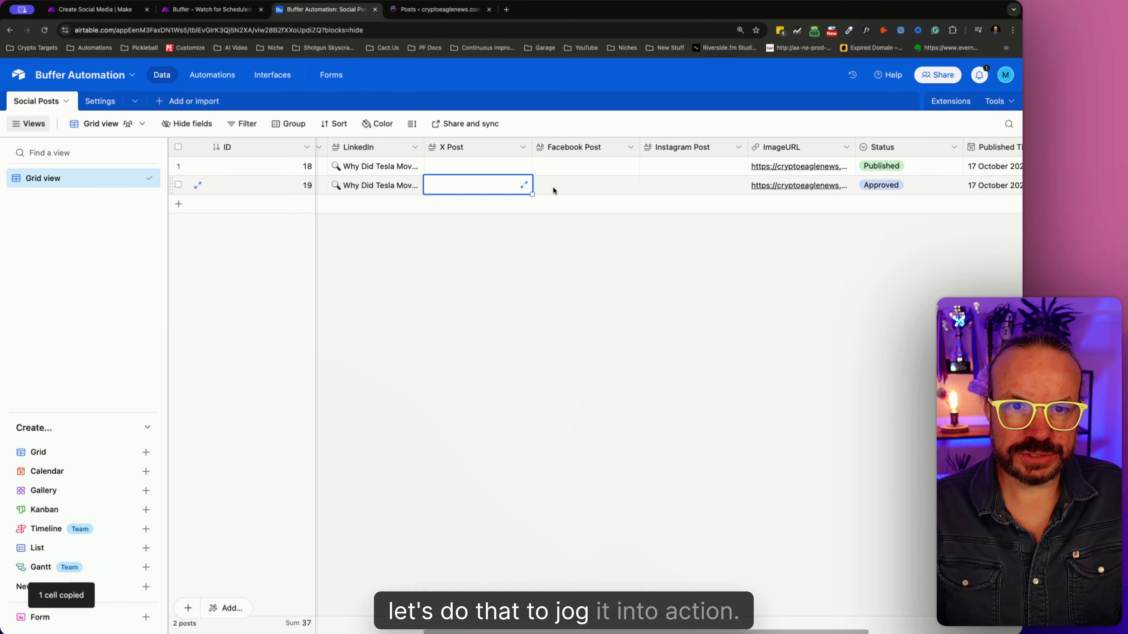
{"action": "key", "text": "ctrl+v"}
{"action": "key", "text": "Right"}
{"action": "key", "text": "Right"}
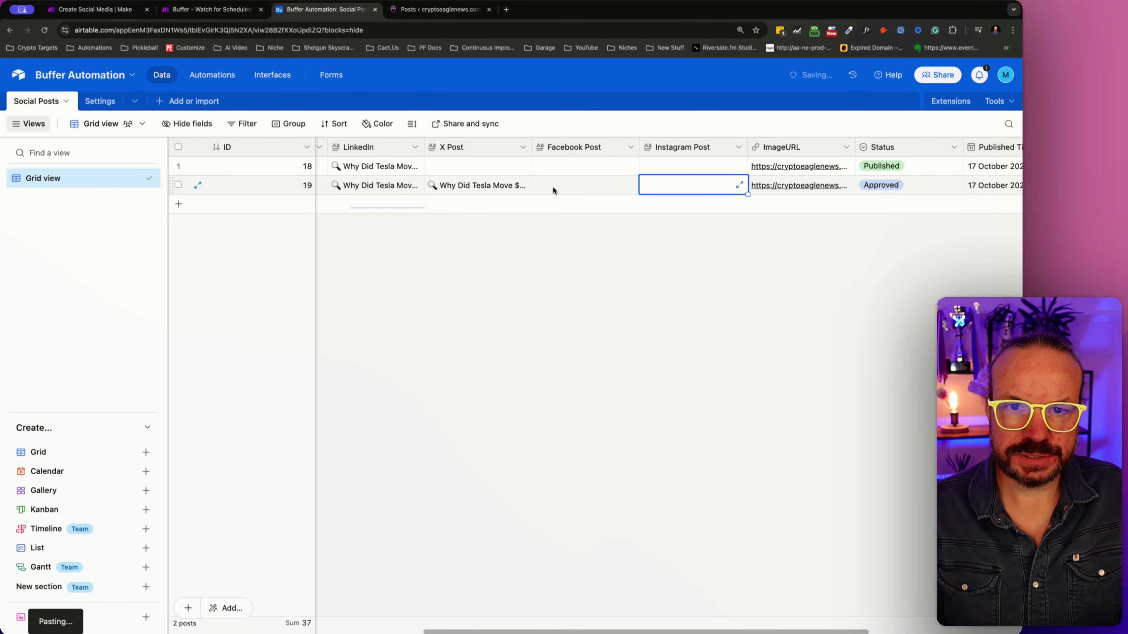
{"action": "key", "text": "ctrl+v"}
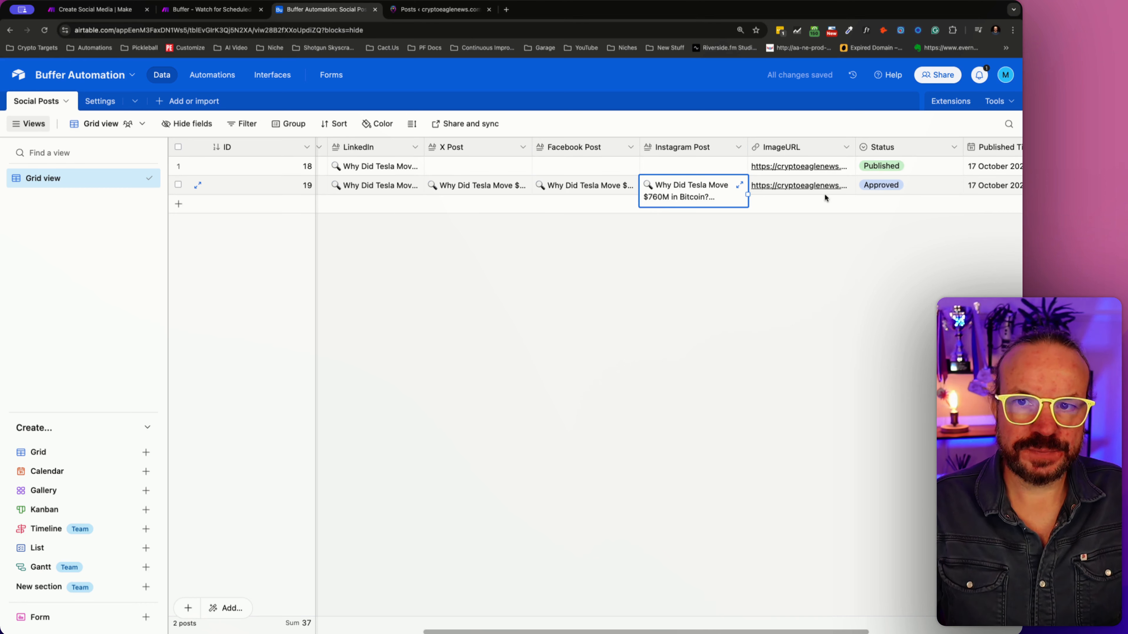
{"action": "left_click", "coordinate": [908, 188]}
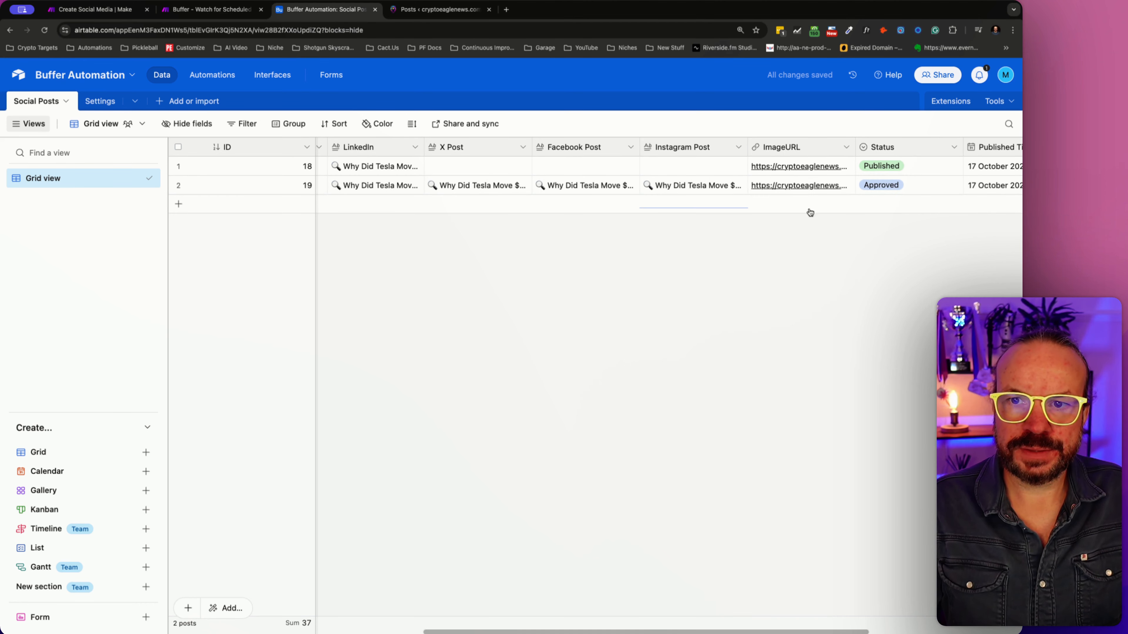
- Rerun the Buffer scenario in Make and check the Search Records output for the X, Facebook and Instagram post fields
{"action": "left_click", "coordinate": [111, 14]}
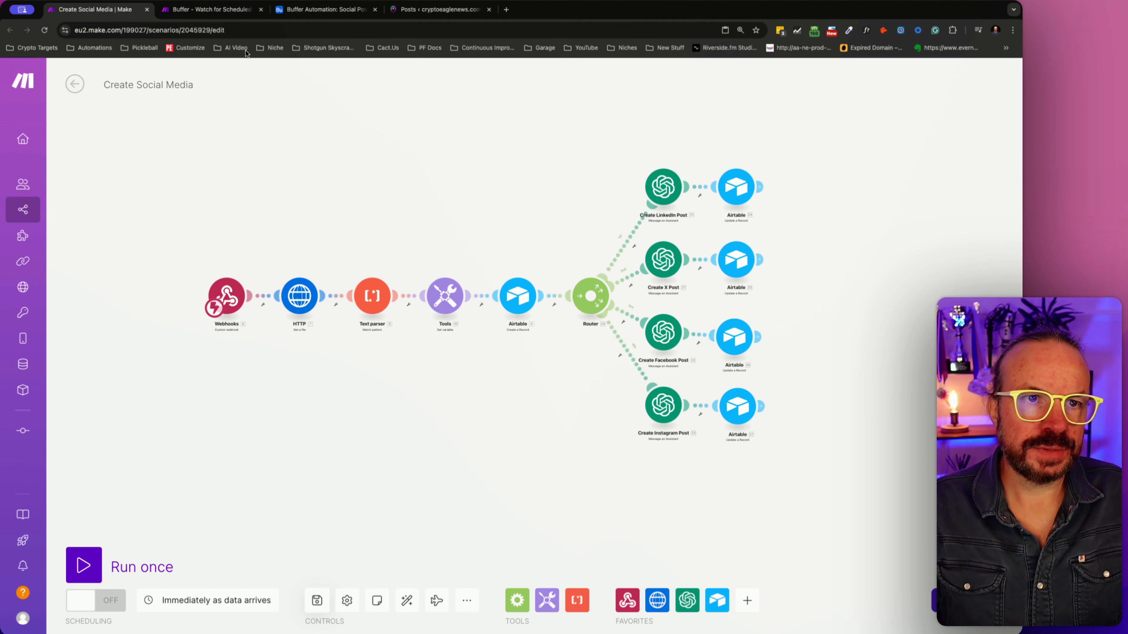
{"action": "left_click", "coordinate": [214, 10]}
{"action": "left_click", "coordinate": [86, 560]}
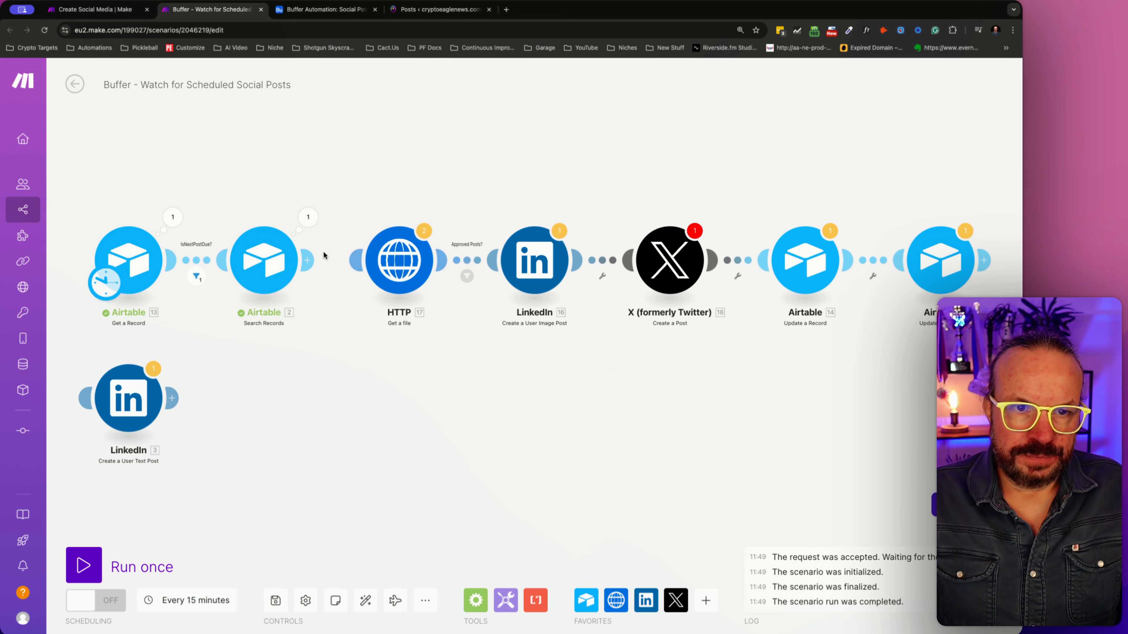
{"action": "left_click", "coordinate": [316, 216]}
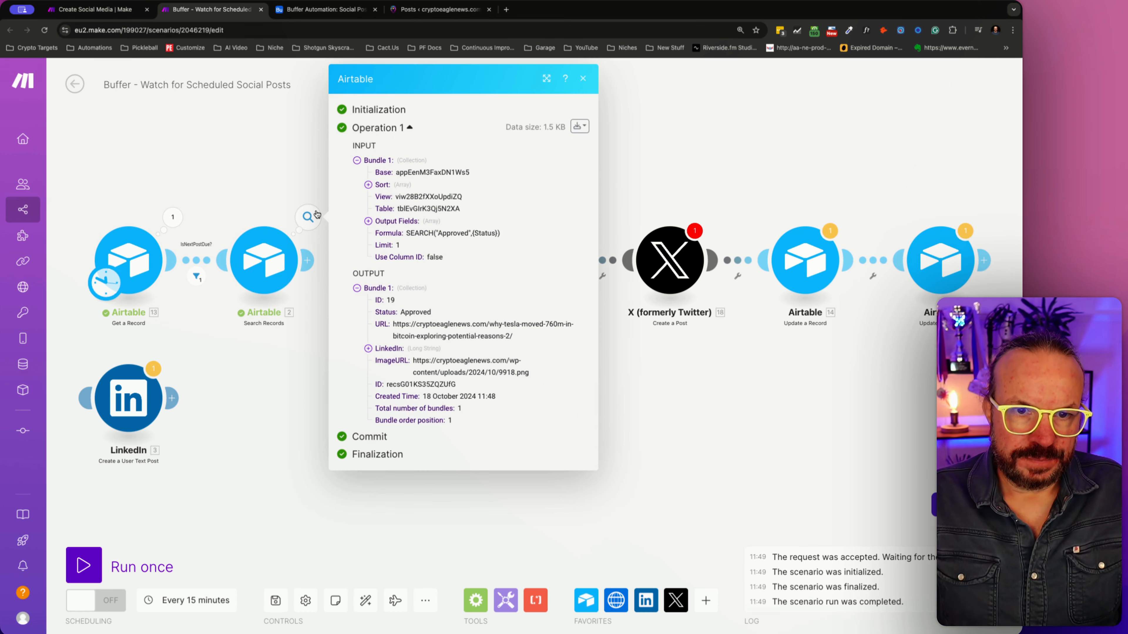
{"action": "left_click", "coordinate": [368, 350]}
{"action": "left_click", "coordinate": [368, 350]}
- Copy the second Airtable record's cells from URL through PostID
{"action": "left_click", "coordinate": [119, 10]}
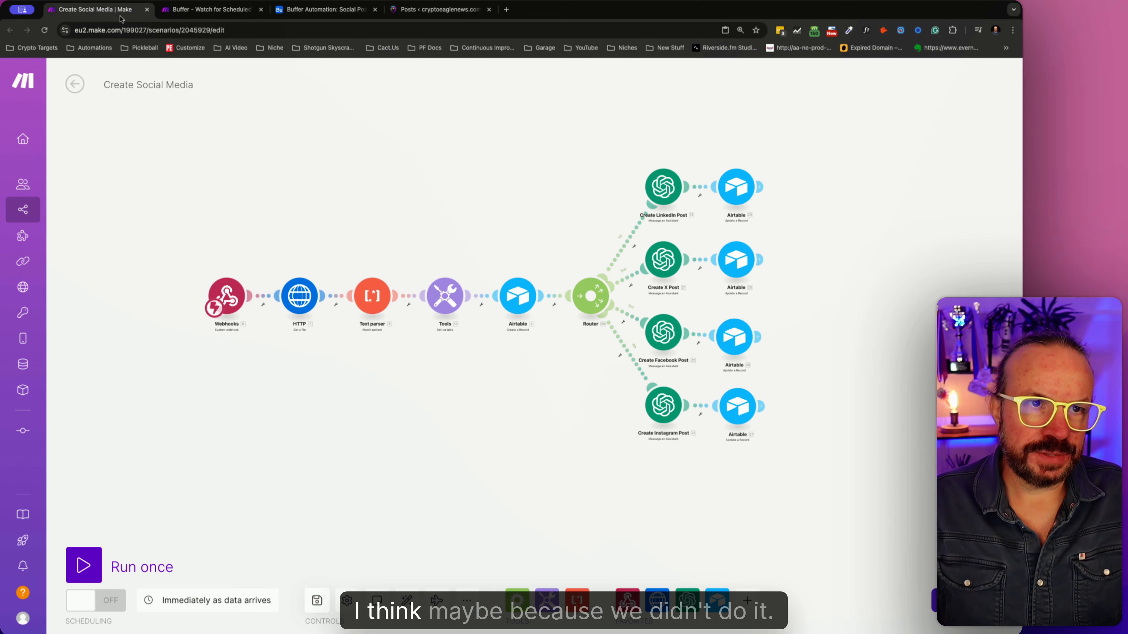
{"action": "left_click", "coordinate": [324, 9]}
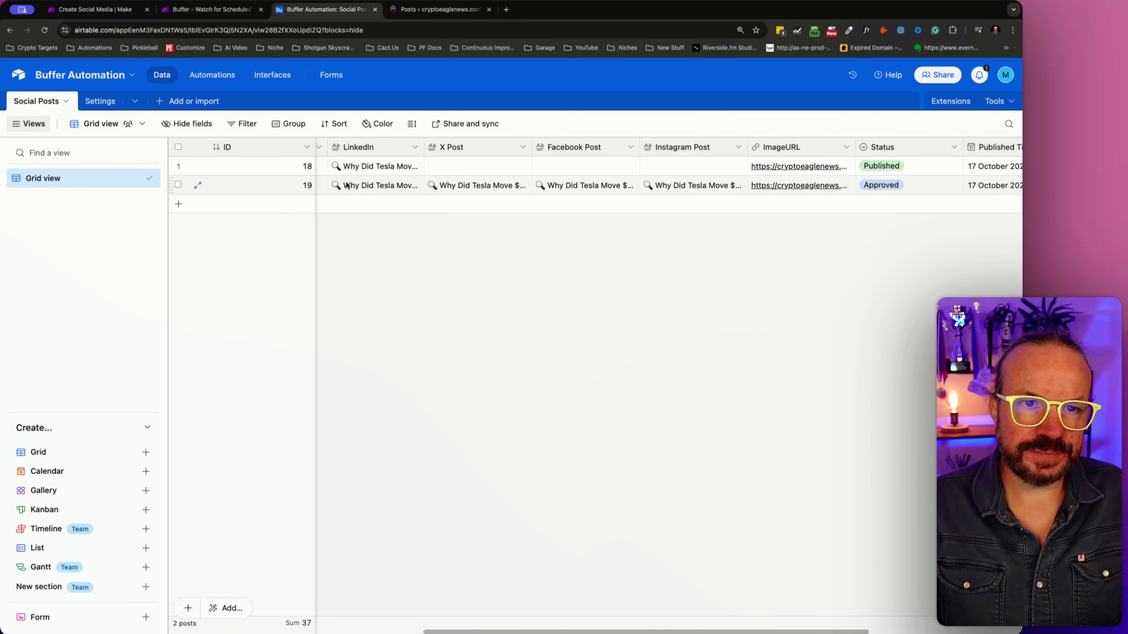
{"action": "left_click", "coordinate": [386, 193]}
{"action": "key", "text": "Left"}
{"action": "key", "text": "Left"}
{"action": "key", "text": "Left"}
{"action": "key", "text": "Right"}
{"action": "key", "text": "shift+Right"}
{"action": "key", "text": "shift+Right"}
{"action": "key", "text": "shift+Right"}
{"action": "key", "text": "shift+Right"}
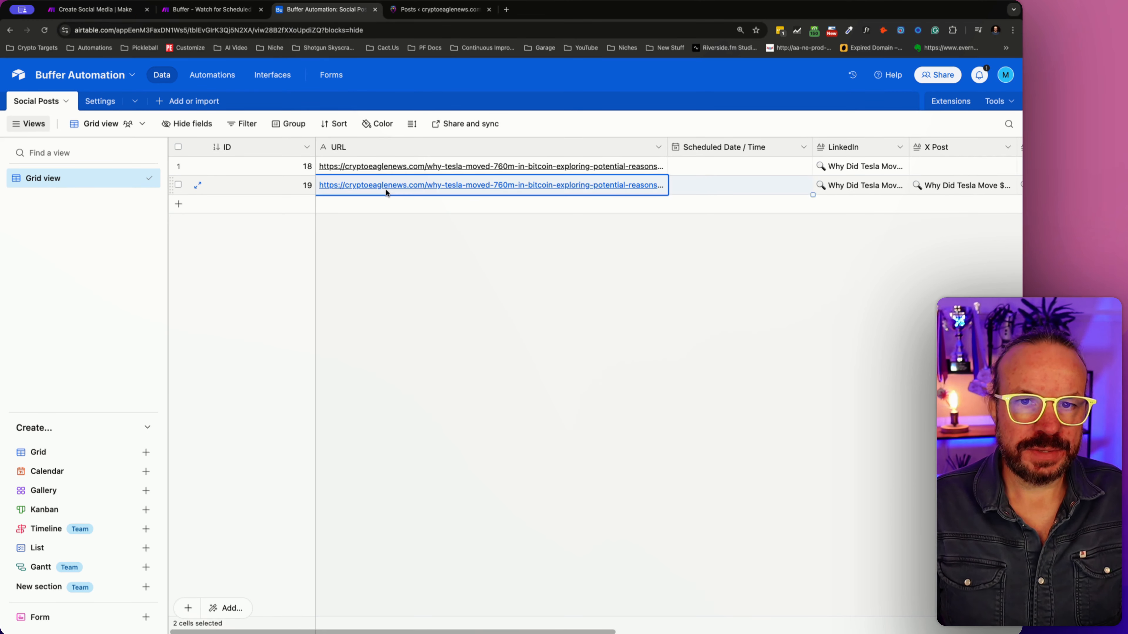
{"action": "key", "text": "shift+Right"}
{"action": "key", "text": "shift+Right"}
{"action": "key", "text": "shift+Right"}
{"action": "key", "text": "shift+Right"}
{"action": "key", "text": "shift+Right"}
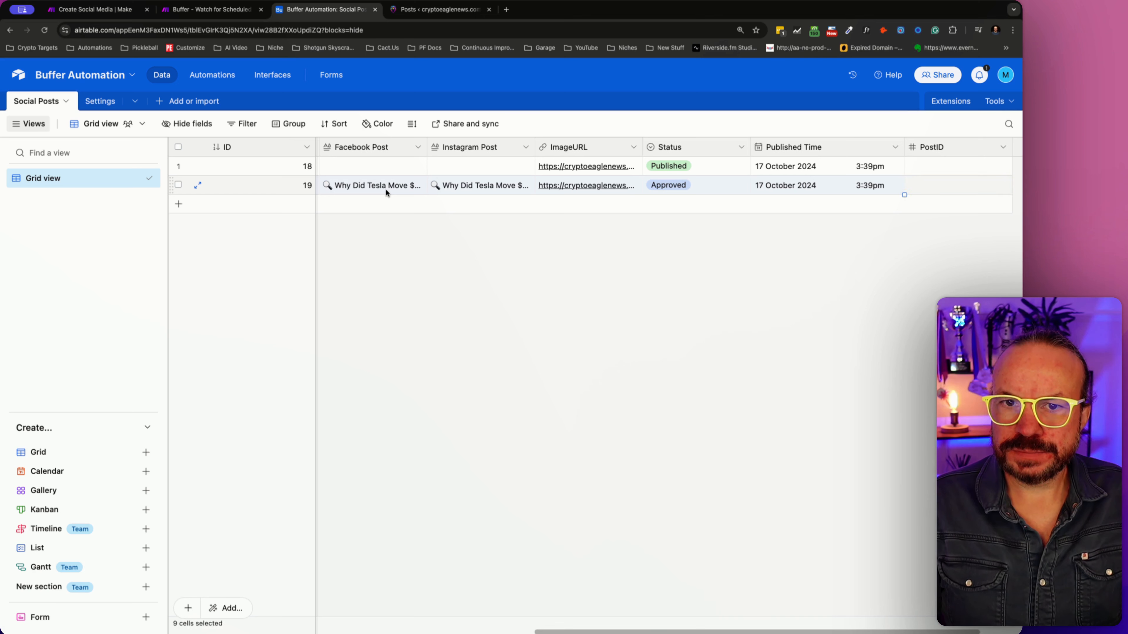
{"action": "key", "text": "super+c"}
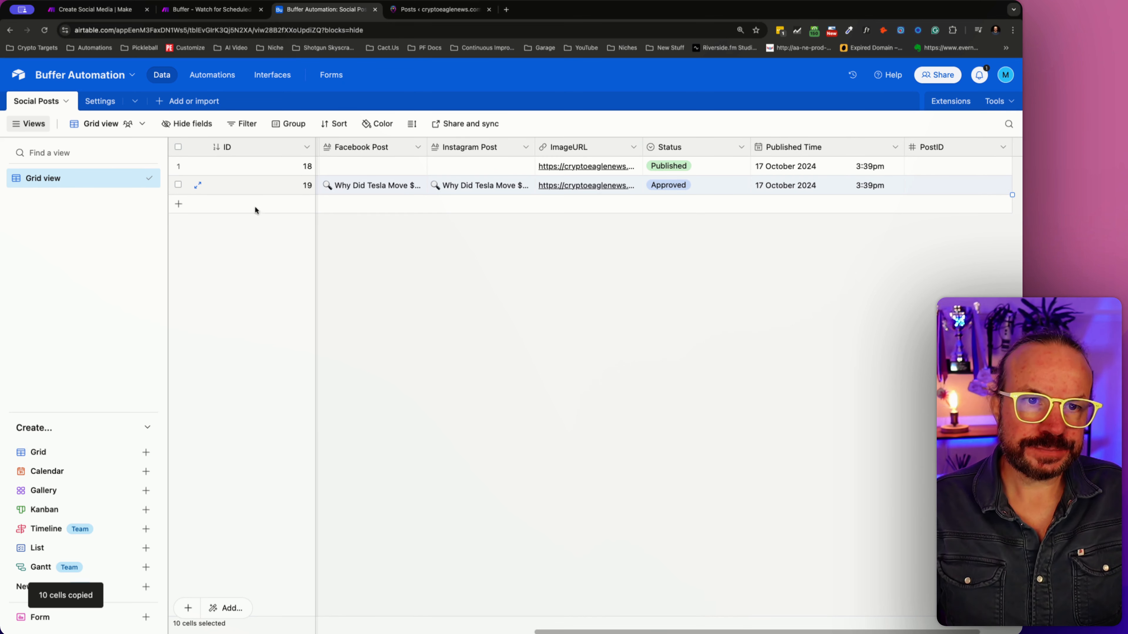
{"action": "left_click", "coordinate": [344, 210]}
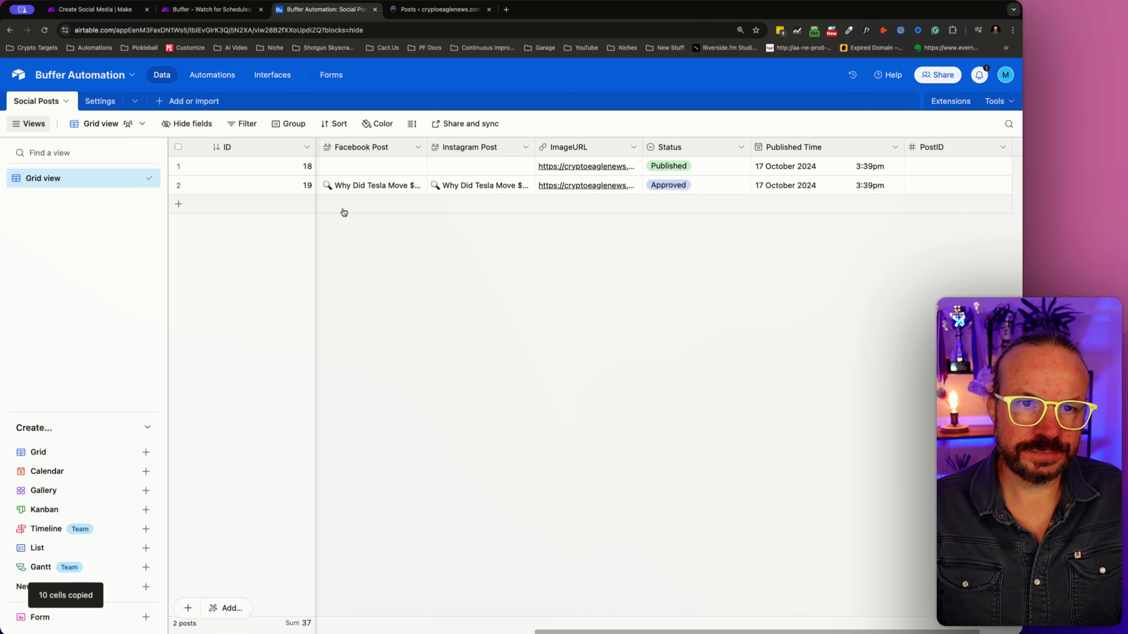
{"action": "left_click", "coordinate": [182, 204]}
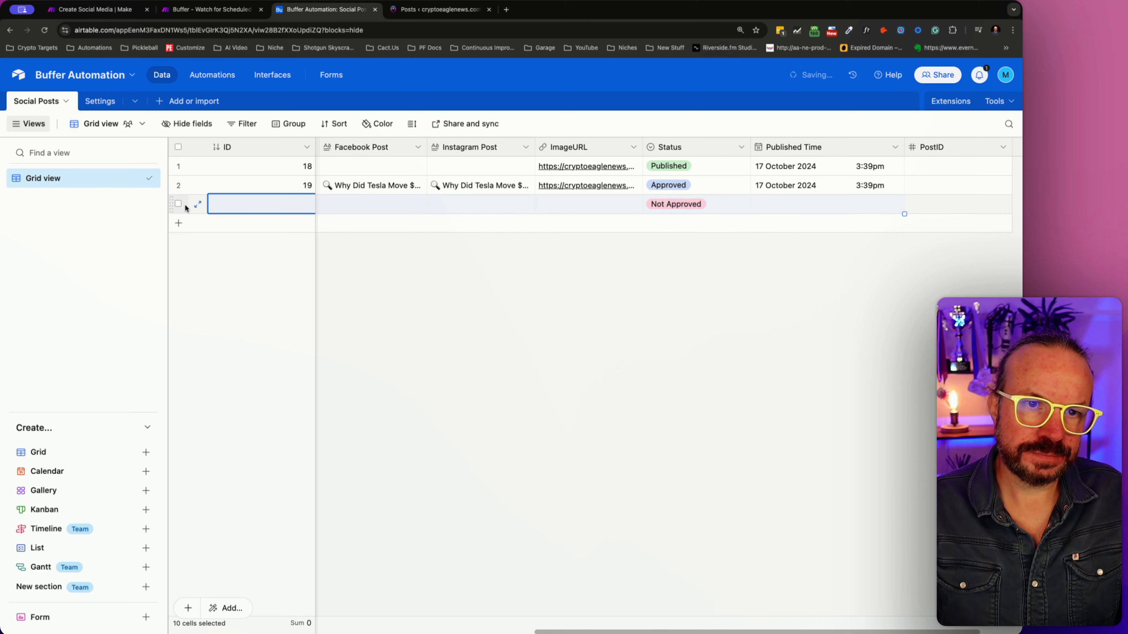
{"action": "key", "text": "super+v"}
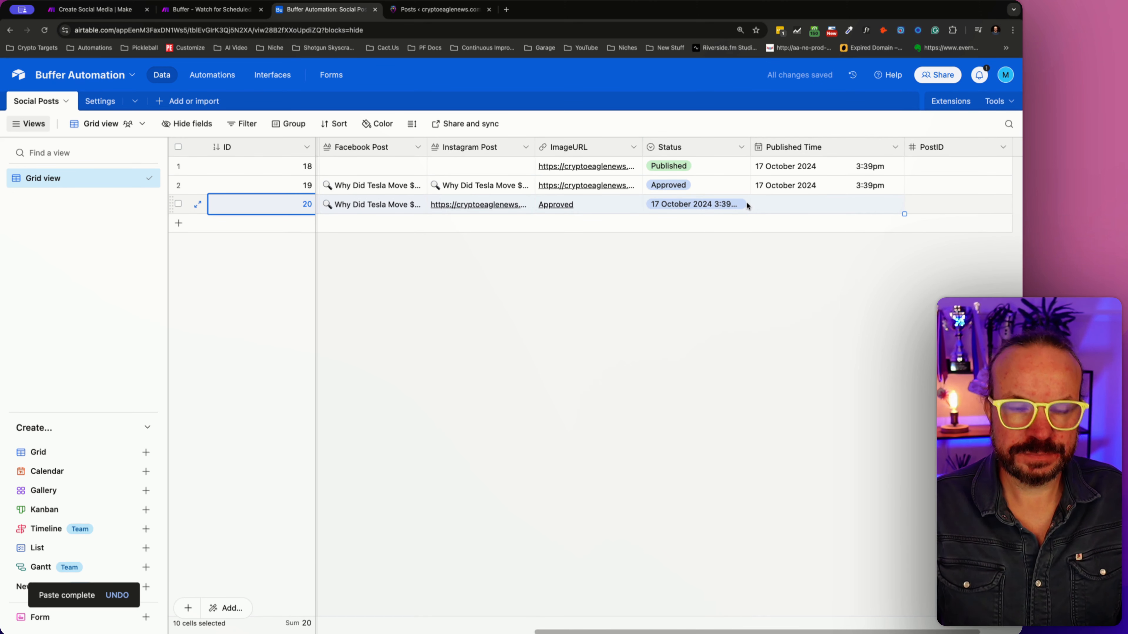
{"action": "key", "text": "super+z"}
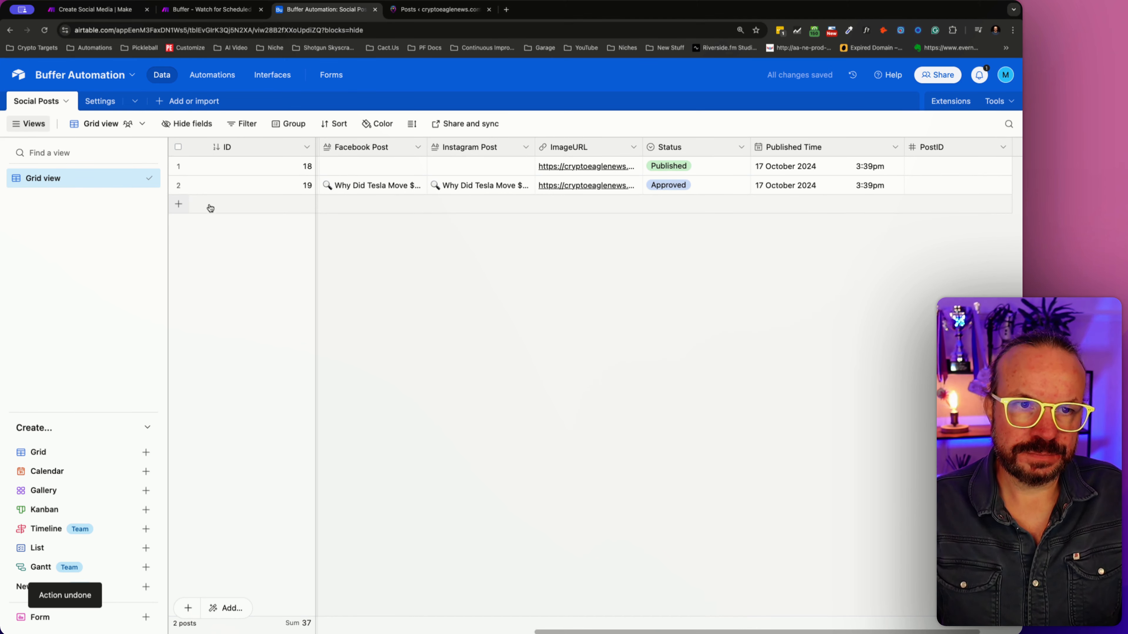
- Add a third record to the Social Posts table and paste the copied cells into it starting at URL
{"action": "left_click", "coordinate": [370, 204]}
{"action": "key", "text": "super+v"}
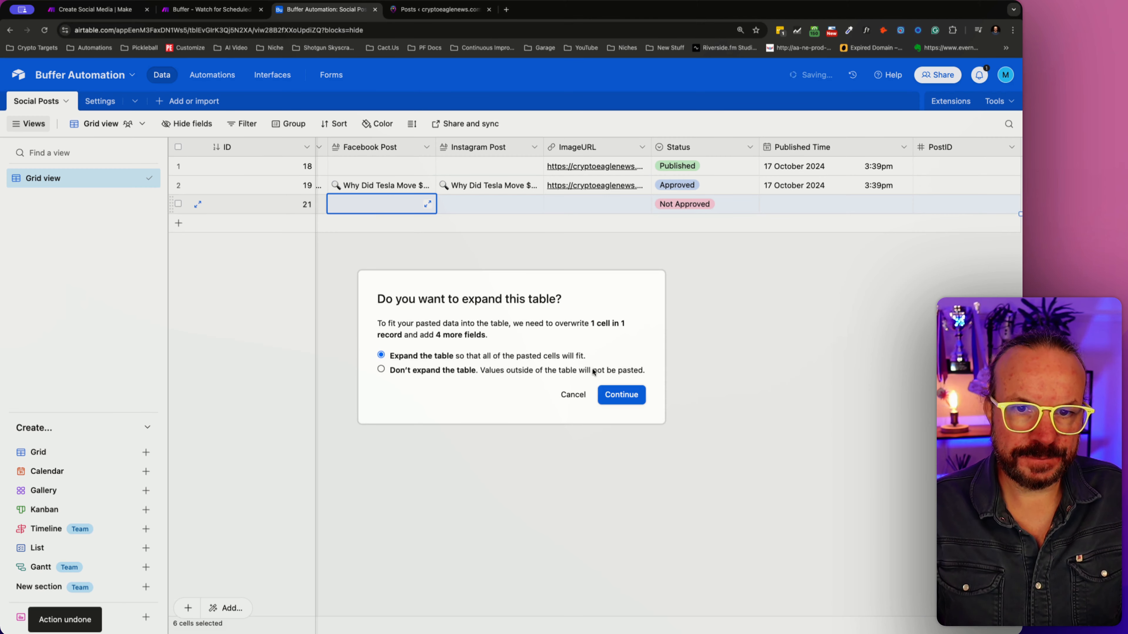
{"action": "left_click", "coordinate": [572, 395]}
{"action": "left_click_drag", "start_coordinate": [544, 627], "coordinate": [183, 626]}
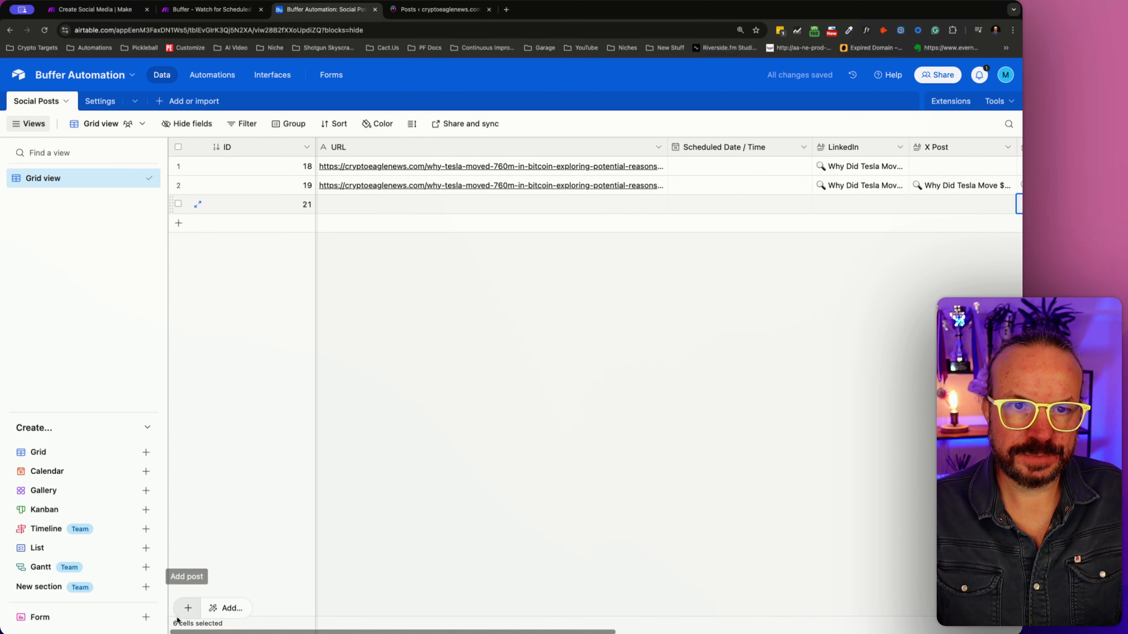
{"action": "left_click", "coordinate": [394, 209]}
{"action": "key", "text": "super+v"}
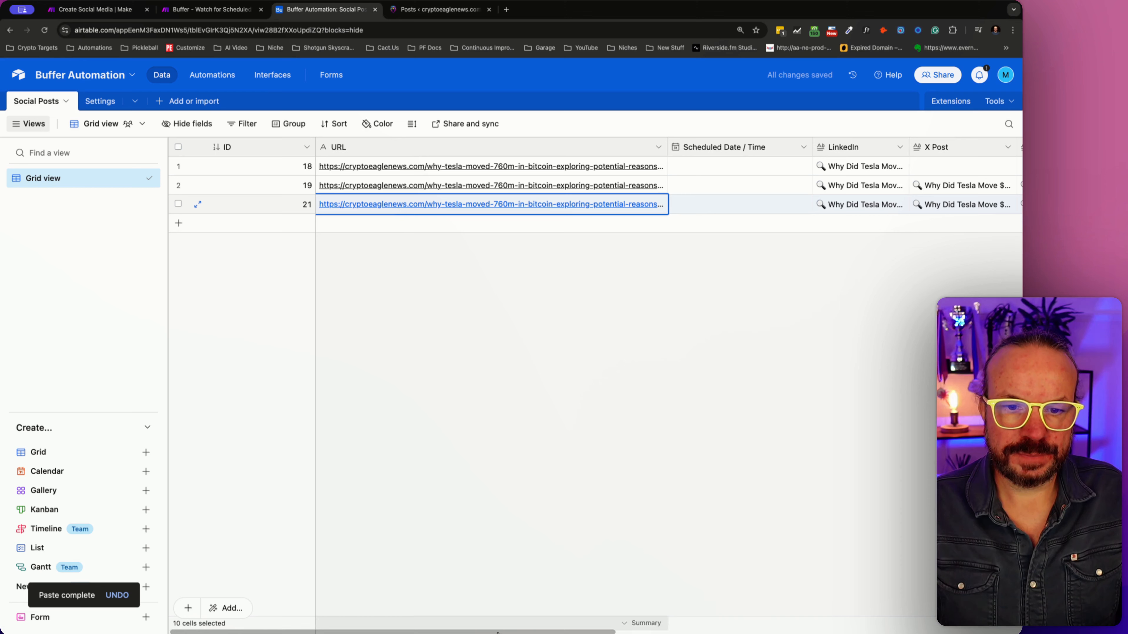
- Set the second record's Status to Published, leaving the third record as the approved post
{"action": "left_click_drag", "start_coordinate": [581, 630], "coordinate": [859, 626]}
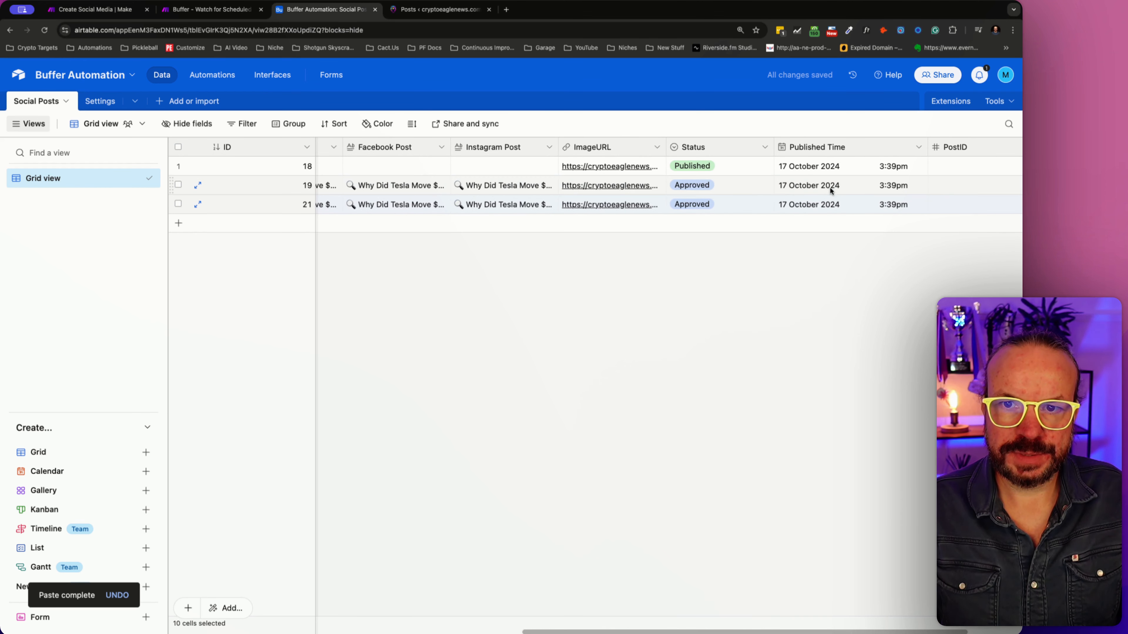
{"action": "left_click", "coordinate": [753, 188]}
{"action": "left_click", "coordinate": [762, 185]}
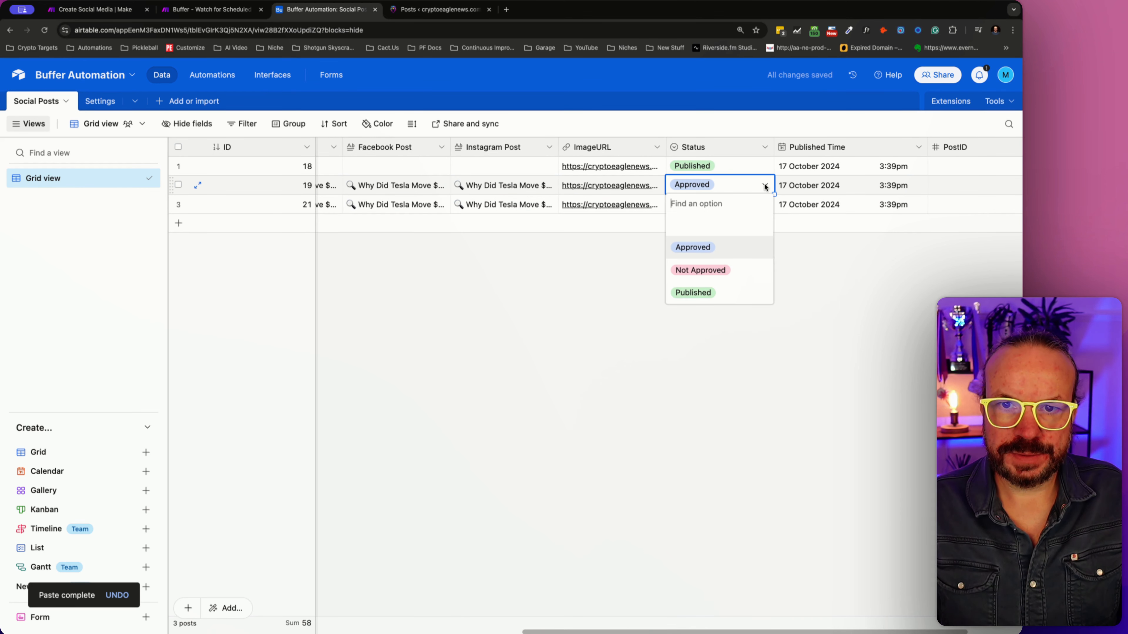
{"action": "left_click", "coordinate": [689, 291]}
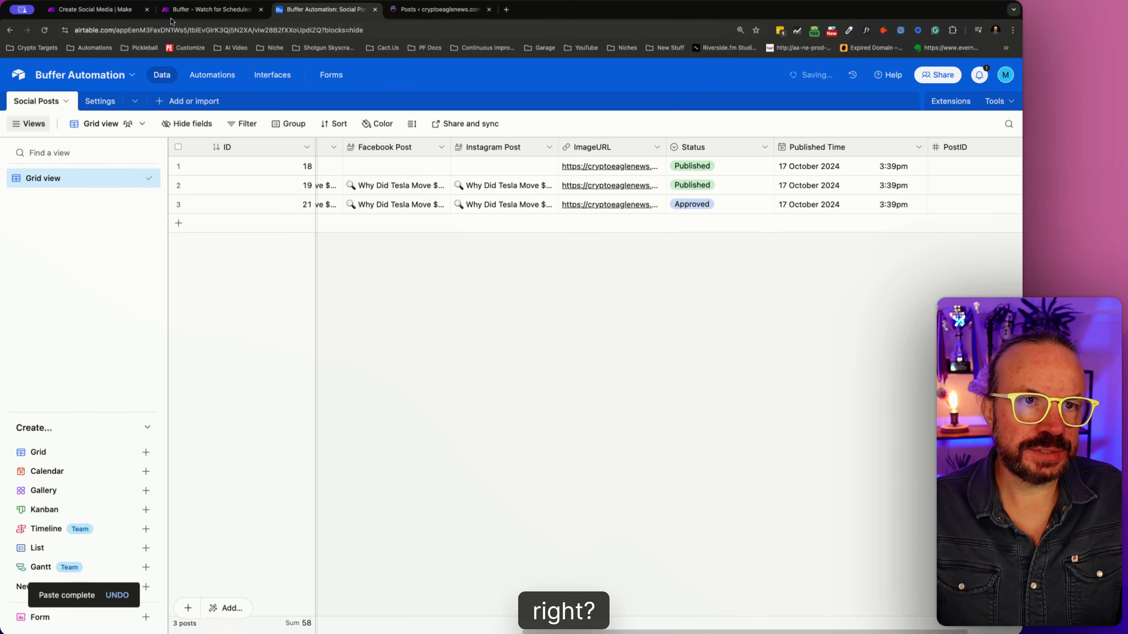
- Run the Buffer scenario once in Make to fetch the third, newly added Airtable record
{"action": "left_click", "coordinate": [121, 10]}
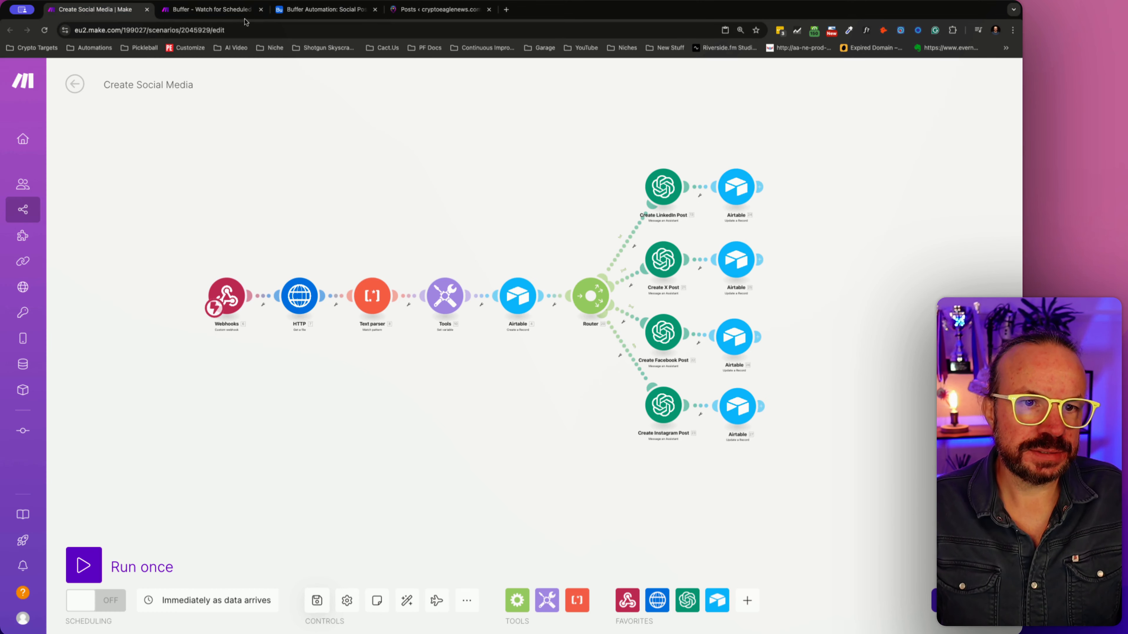
{"action": "left_click", "coordinate": [246, 10]}
{"action": "left_click", "coordinate": [84, 564]}
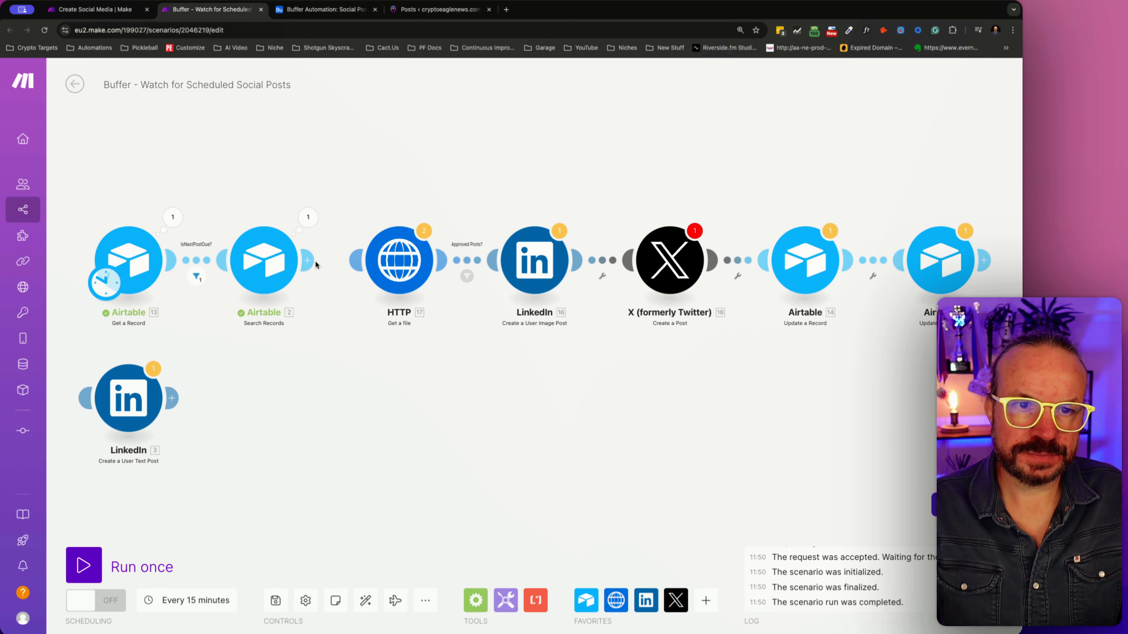
{"action": "left_click", "coordinate": [674, 258]}
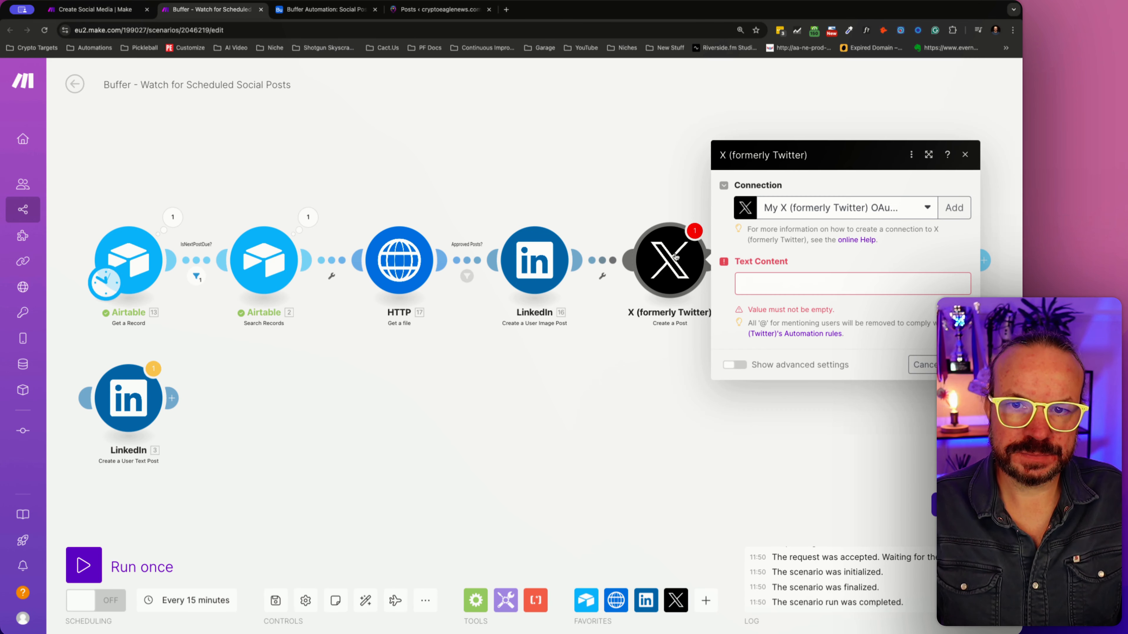
{"action": "left_click", "coordinate": [760, 283]}
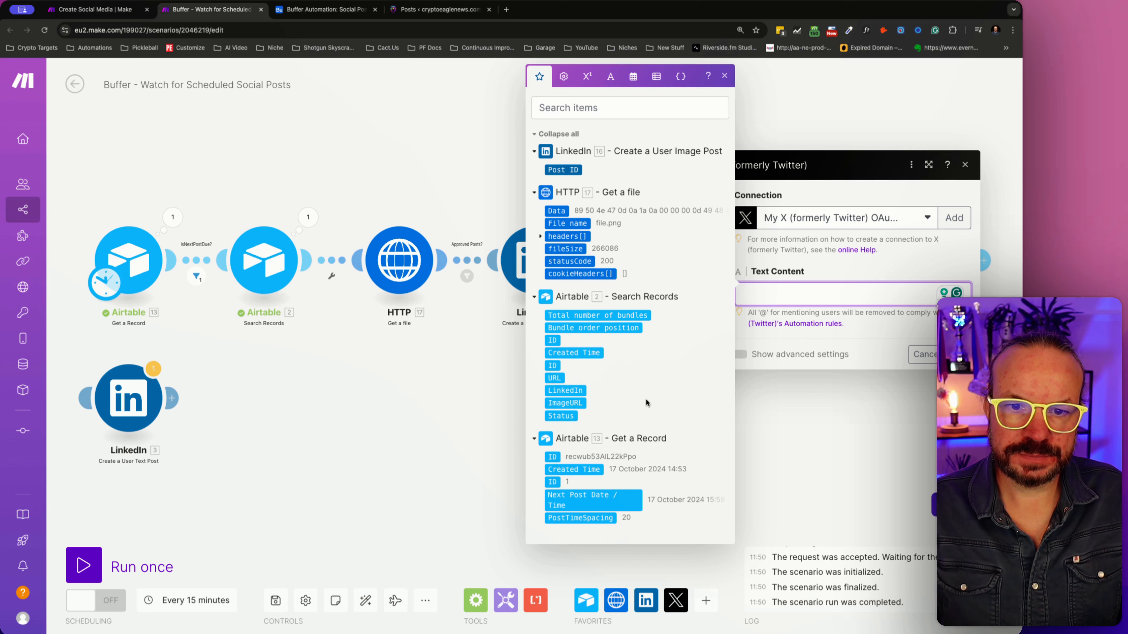
{"action": "mouse_move", "coordinate": [556, 389]}
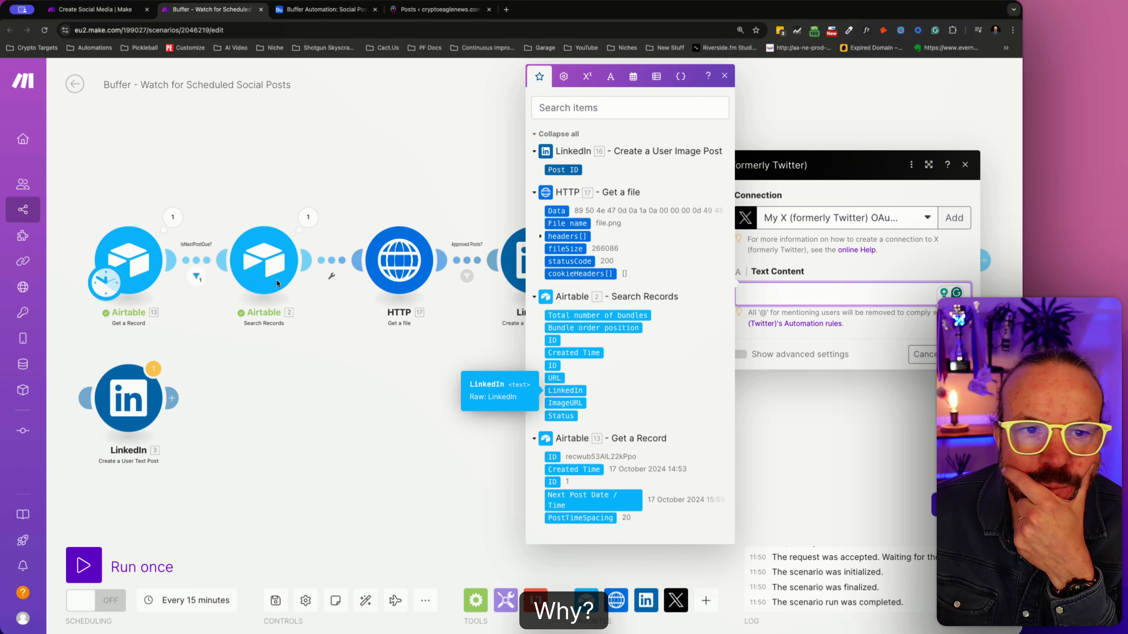
- Add X Post, Facebook Post and Instagram Post to the output fields of the Airtable Search Records module
{"action": "left_click", "coordinate": [269, 266]}
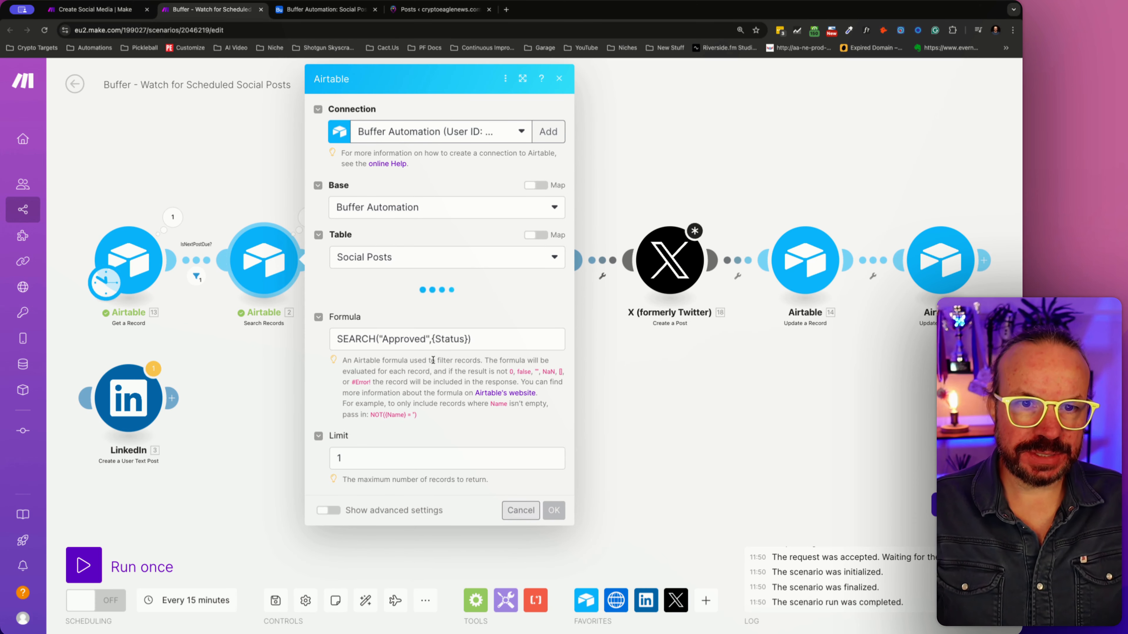
{"action": "scroll", "coordinate": [473, 403], "scroll_direction": "down", "scroll_amount": 5}
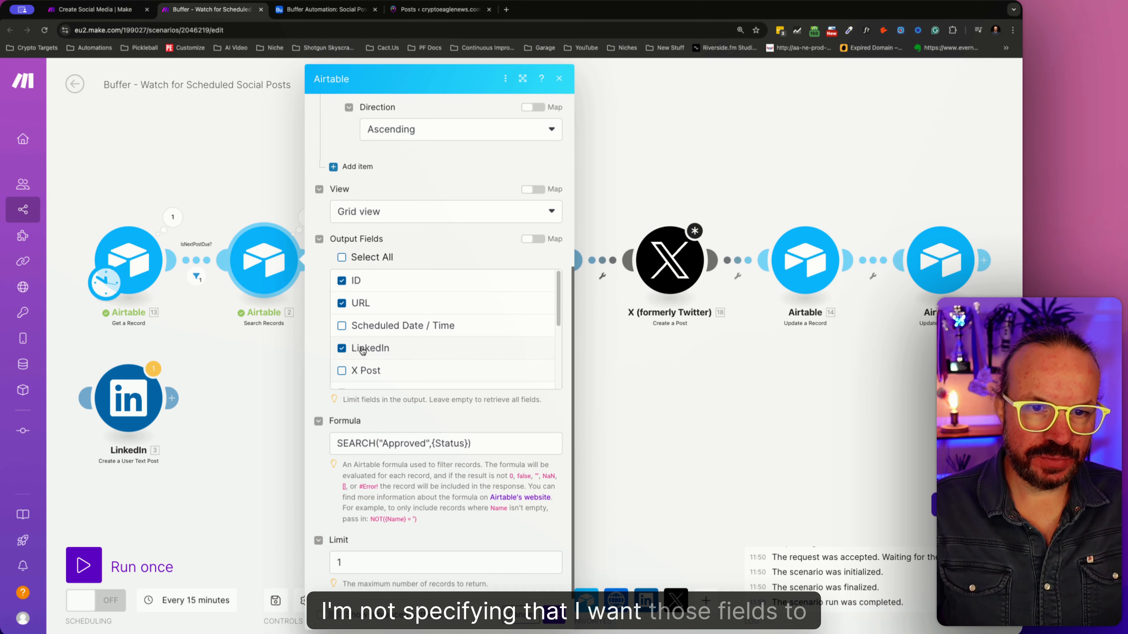
{"action": "left_click", "coordinate": [342, 371]}
{"action": "scroll", "coordinate": [346, 356], "scroll_direction": "down", "scroll_amount": 3}
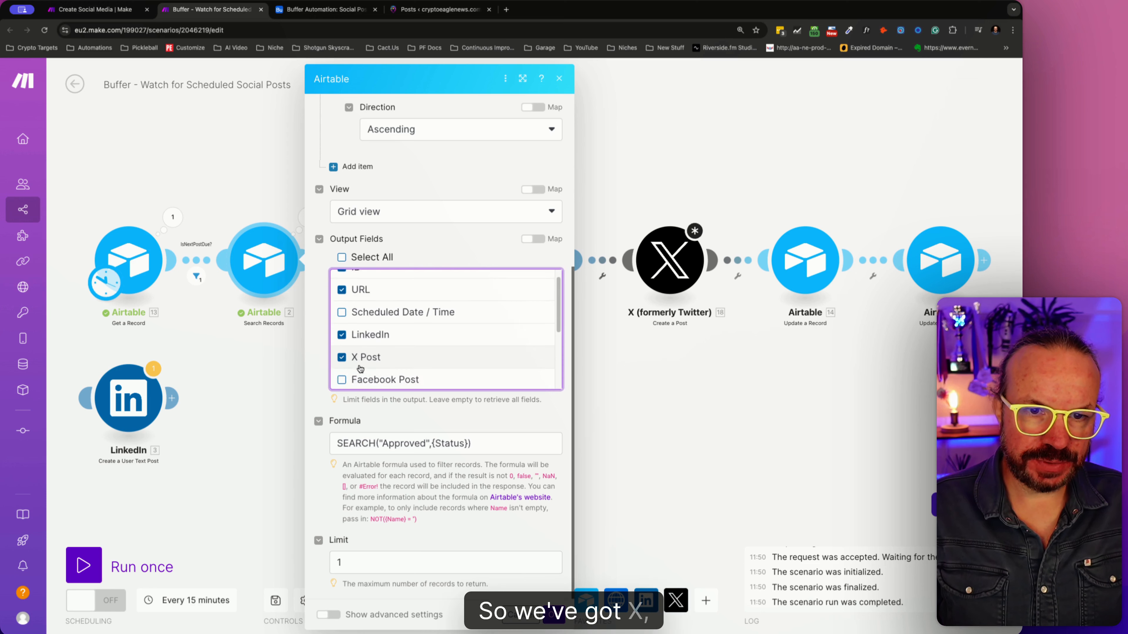
{"action": "scroll", "coordinate": [380, 329], "scroll_direction": "up", "scroll_amount": 3}
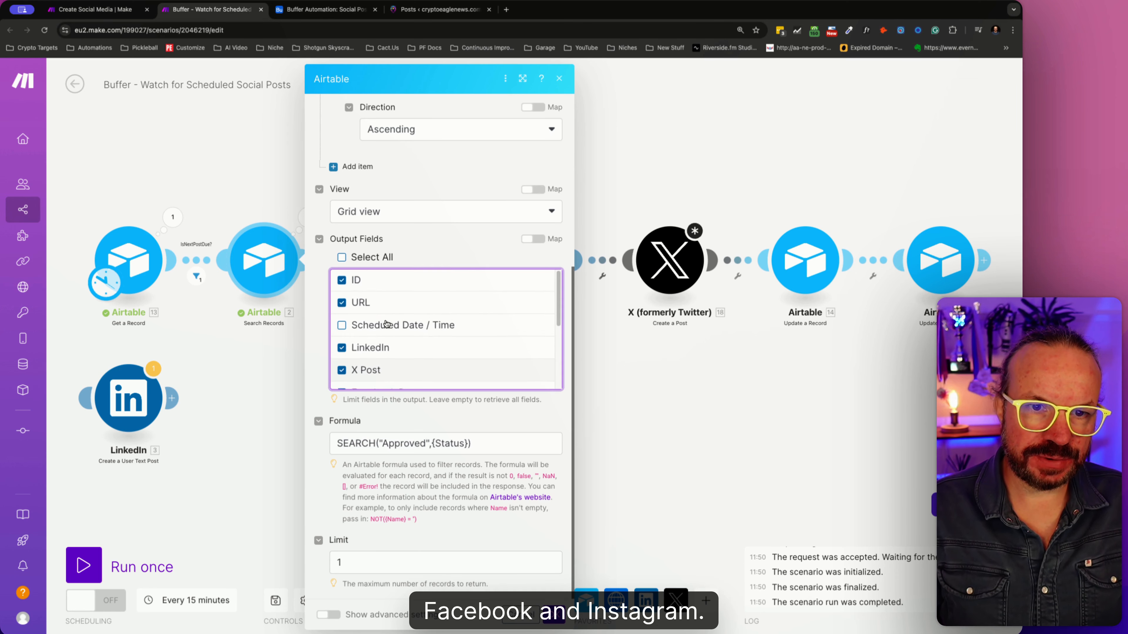
{"action": "scroll", "coordinate": [387, 324], "scroll_direction": "down", "scroll_amount": 4}
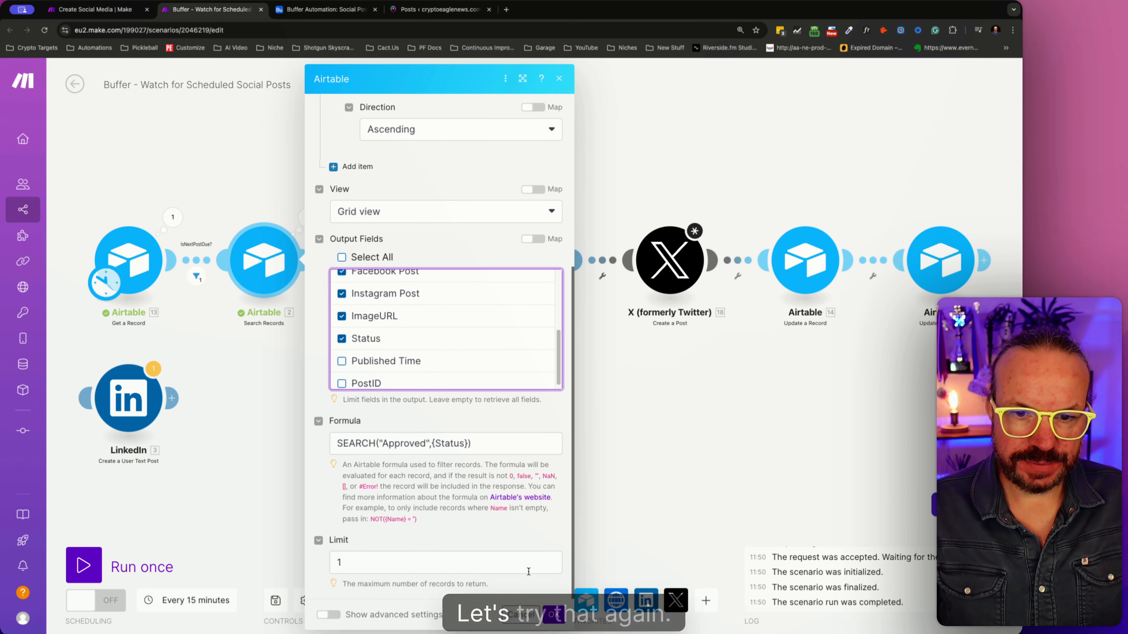
{"action": "left_click", "coordinate": [554, 614]}
- Unlink the HTTP module from Search Records, run the scenario once, and reconnect the two modules
{"action": "right_click", "coordinate": [334, 267]}
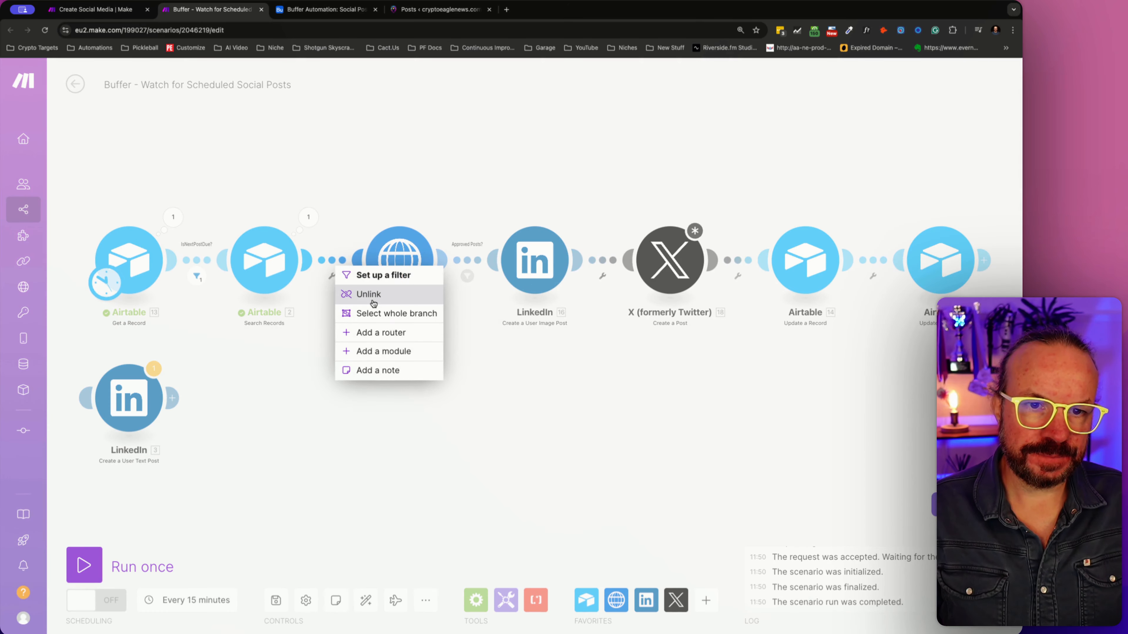
{"action": "left_click", "coordinate": [373, 299]}
{"action": "left_click", "coordinate": [84, 566]}
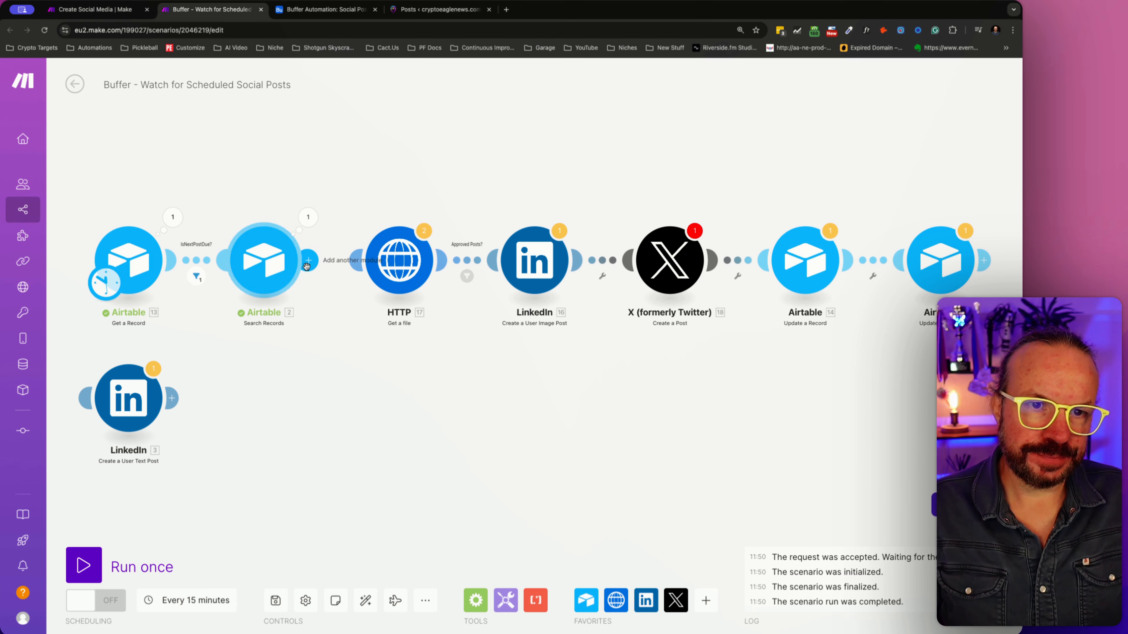
{"action": "left_click_drag", "start_coordinate": [306, 266], "coordinate": [393, 264]}
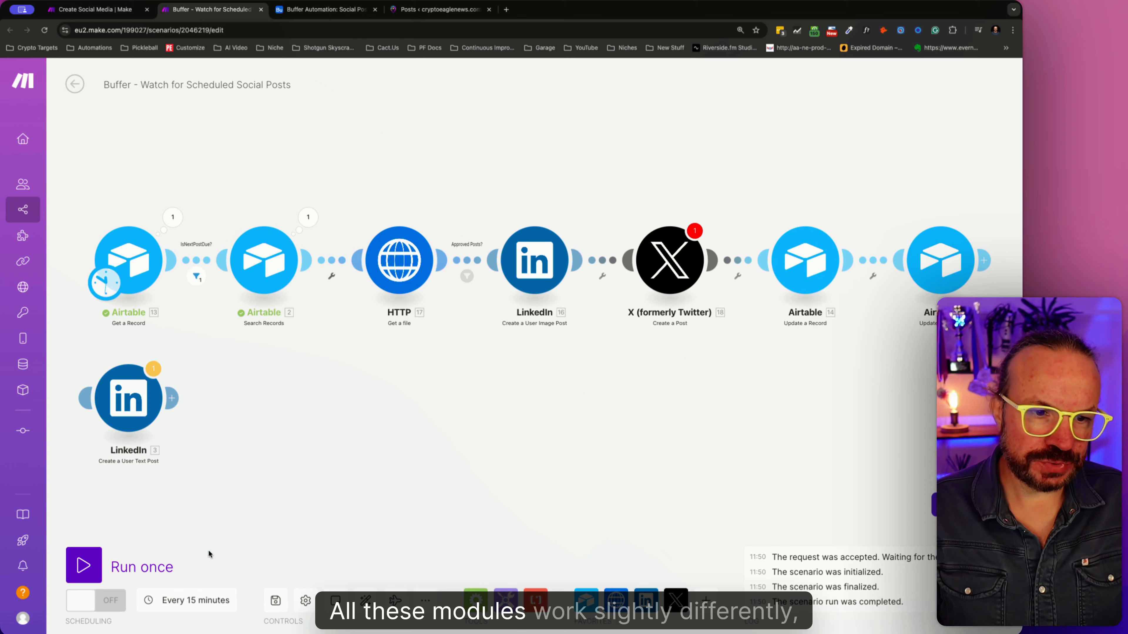
{"action": "left_click", "coordinate": [664, 260]}
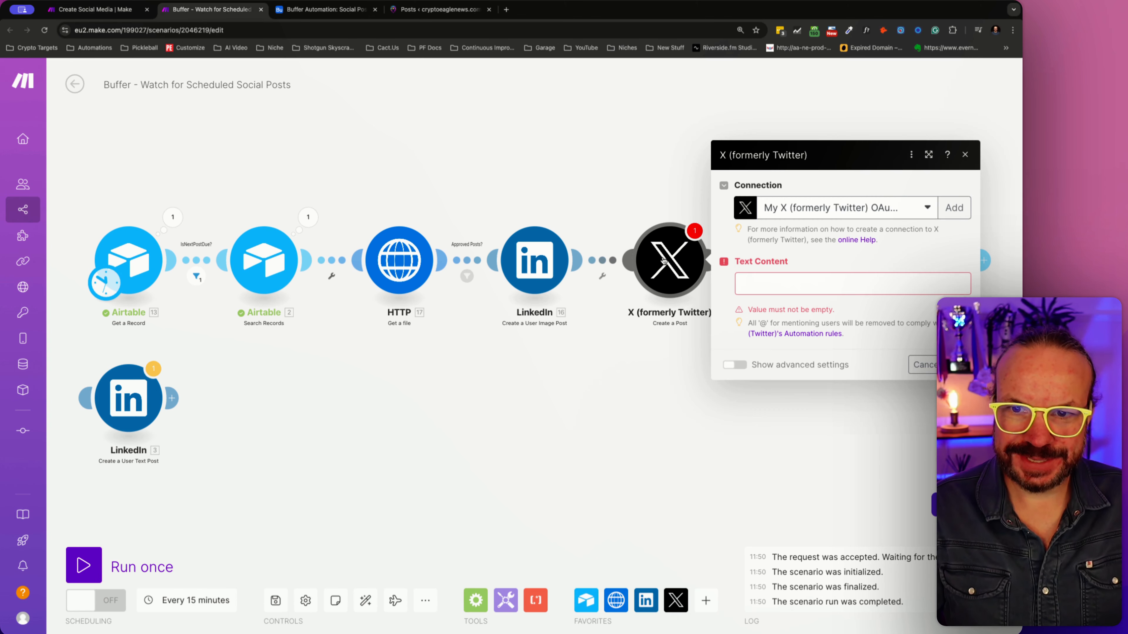
{"action": "left_click", "coordinate": [769, 291]}
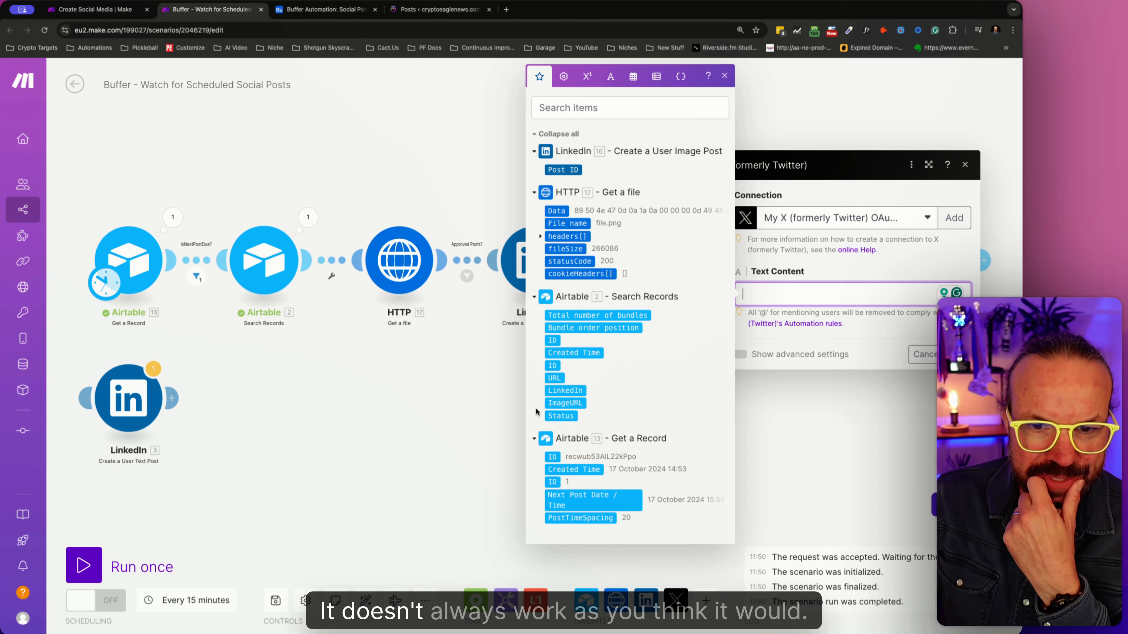
{"action": "left_click", "coordinate": [475, 413]}
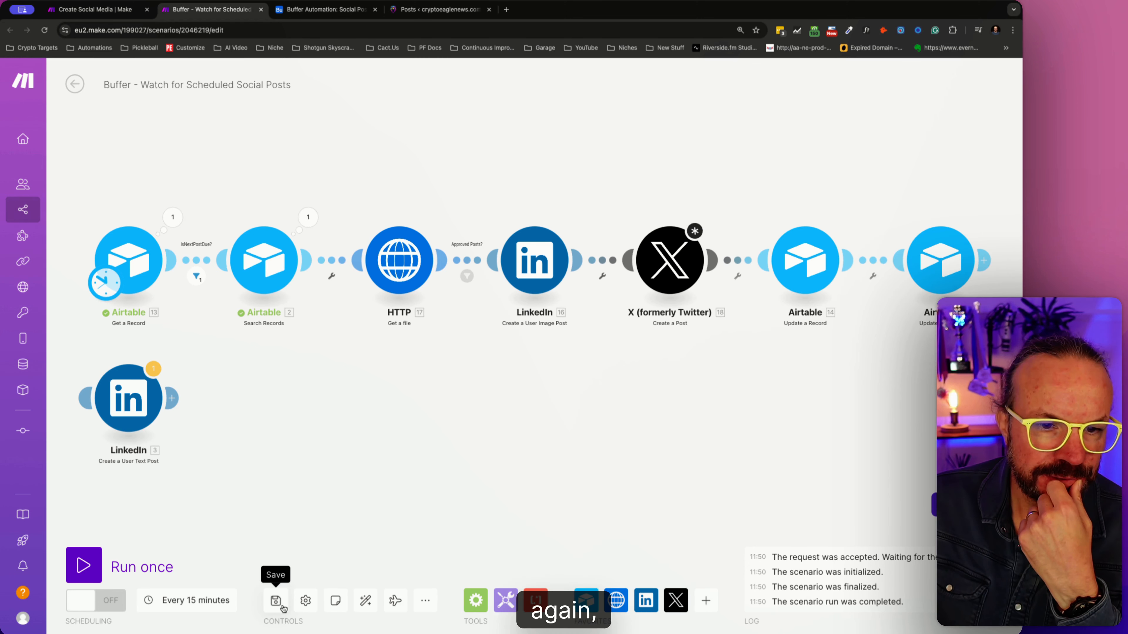
- Save the Buffer scenario and reload its page
{"action": "left_click", "coordinate": [275, 600]}
{"action": "left_click", "coordinate": [475, 615]}
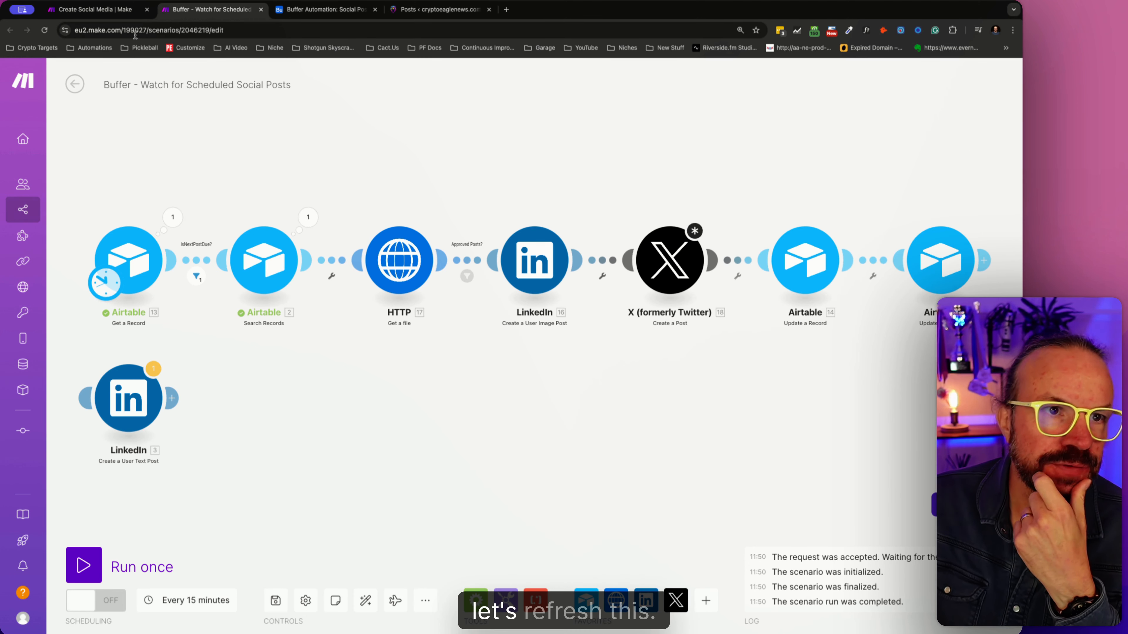
{"action": "left_click", "coordinate": [46, 30]}
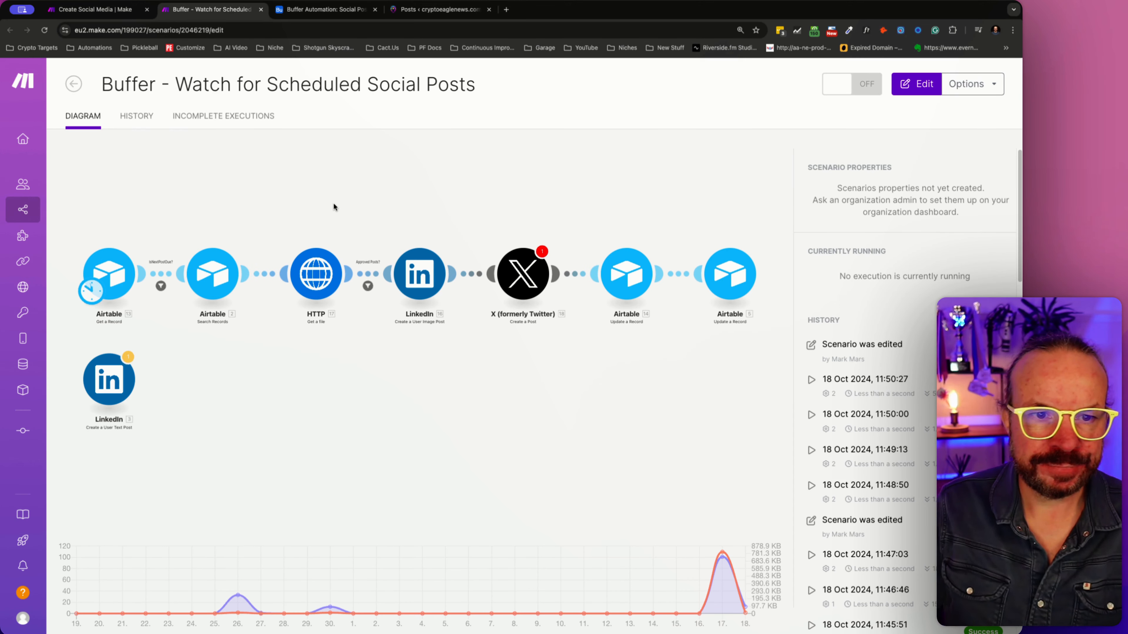
- Map X Post from Airtable Search Records into the X module's Text Content and confirm the module settings
{"action": "left_click", "coordinate": [711, 260]}
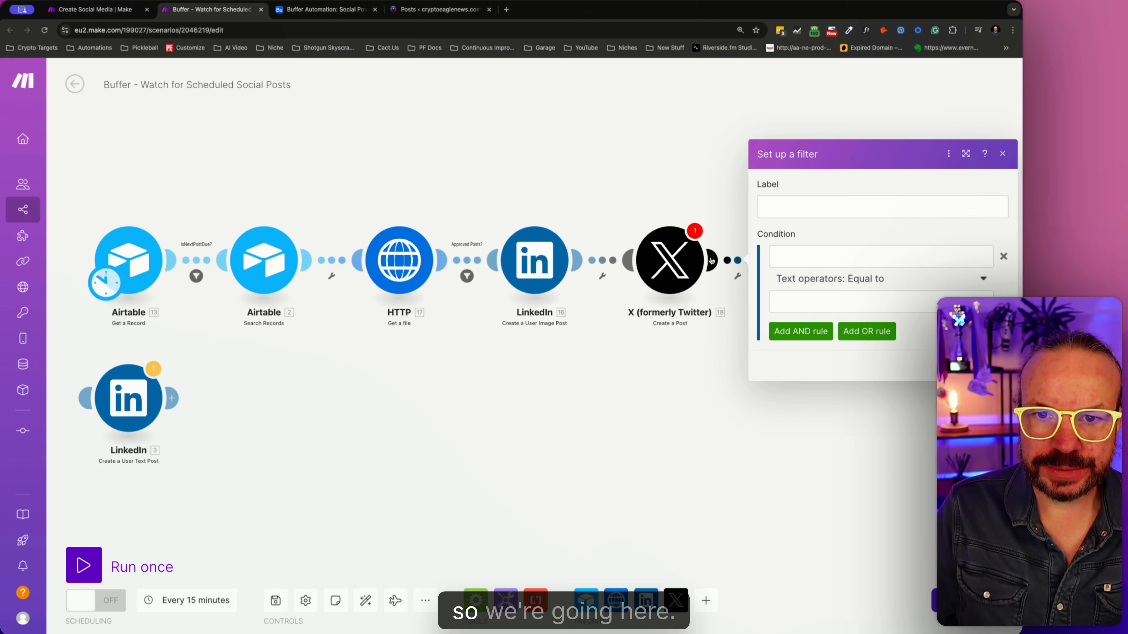
{"action": "left_click", "coordinate": [686, 260]}
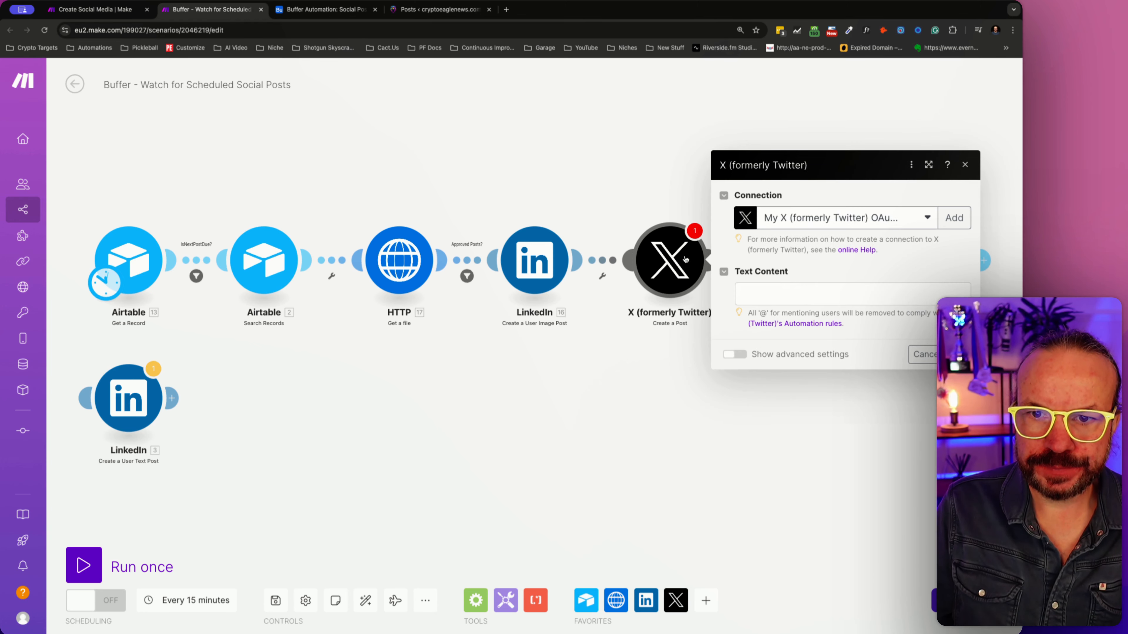
{"action": "left_click", "coordinate": [803, 297]}
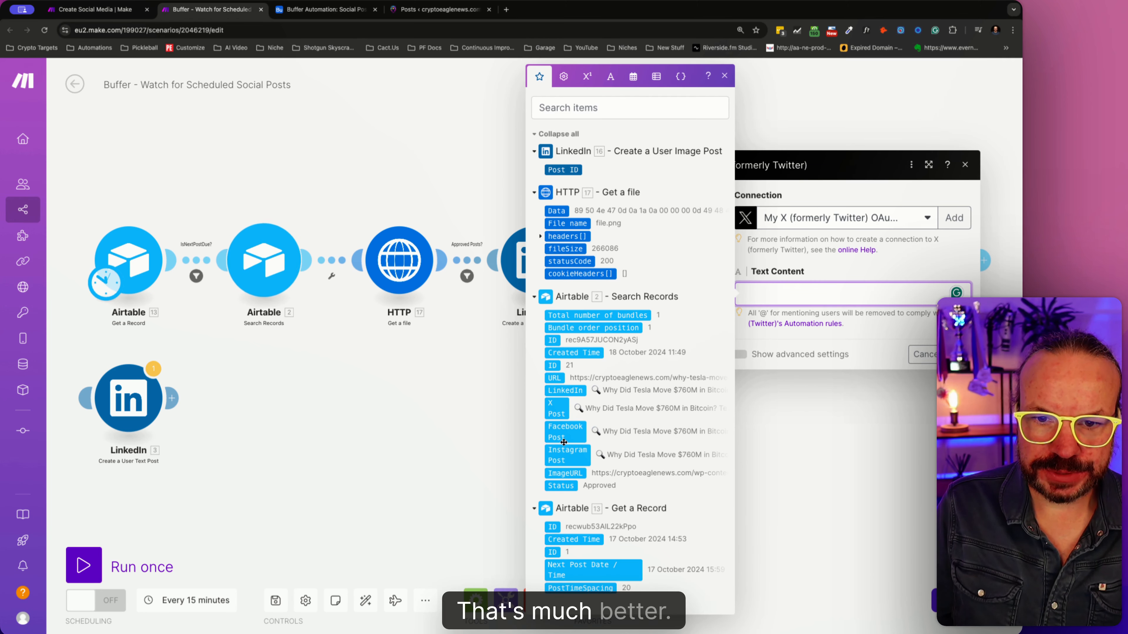
{"action": "left_click", "coordinate": [558, 411]}
{"action": "left_click", "coordinate": [739, 420]}
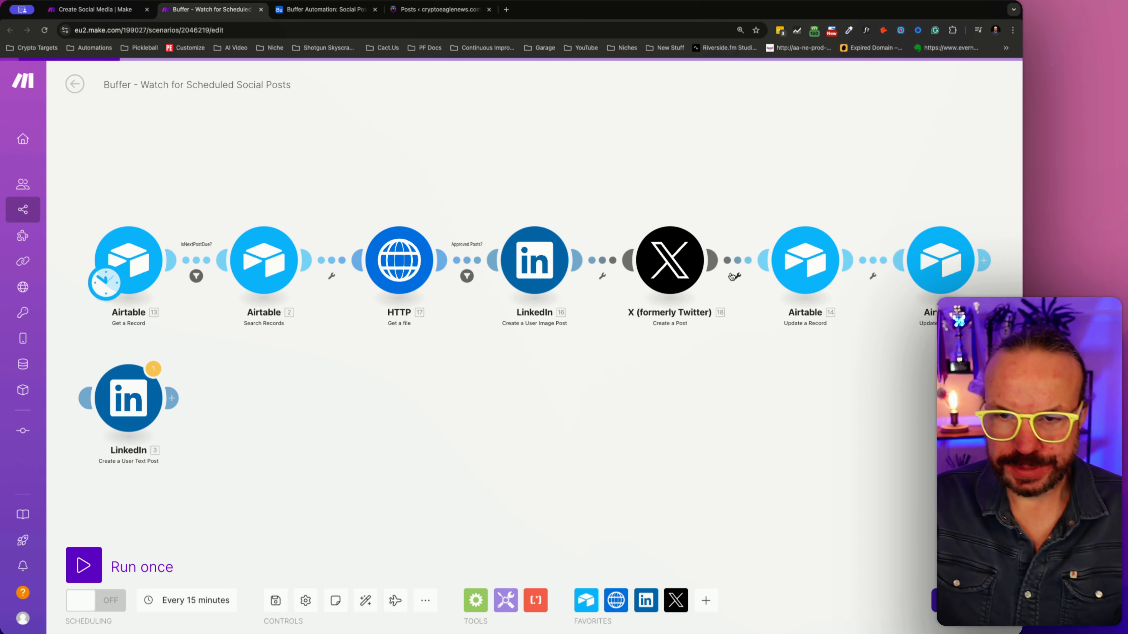
- Insert a Facebook Pages Create a Post module between the X module and the first Airtable Update a Record module
{"action": "right_click", "coordinate": [762, 264]}
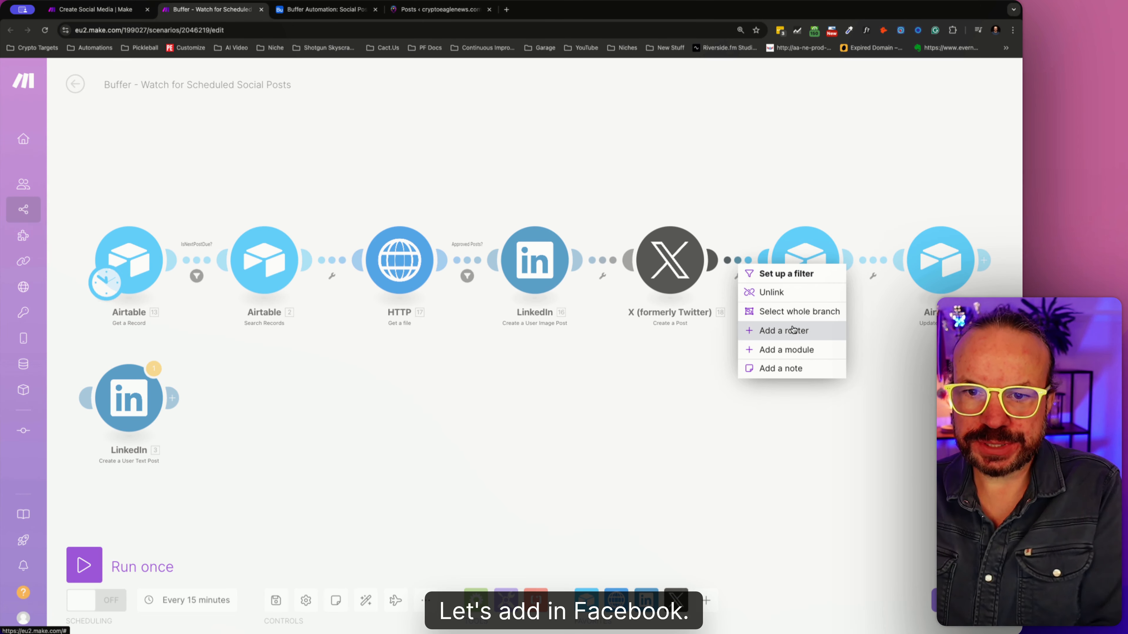
{"action": "left_click", "coordinate": [794, 348]}
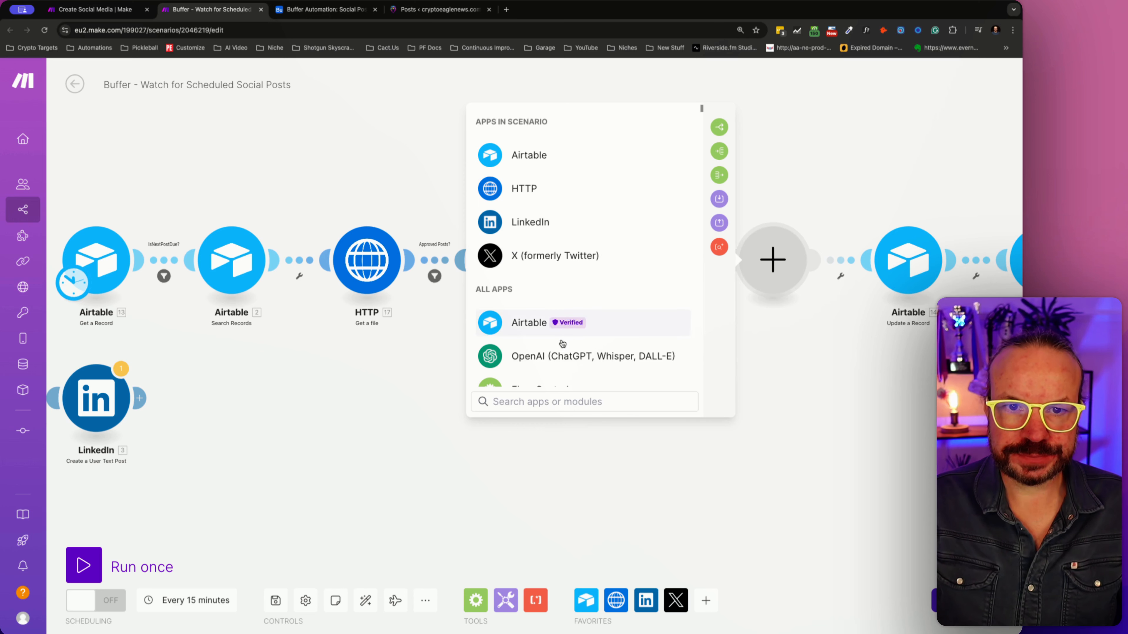
{"action": "type", "text": "face"}
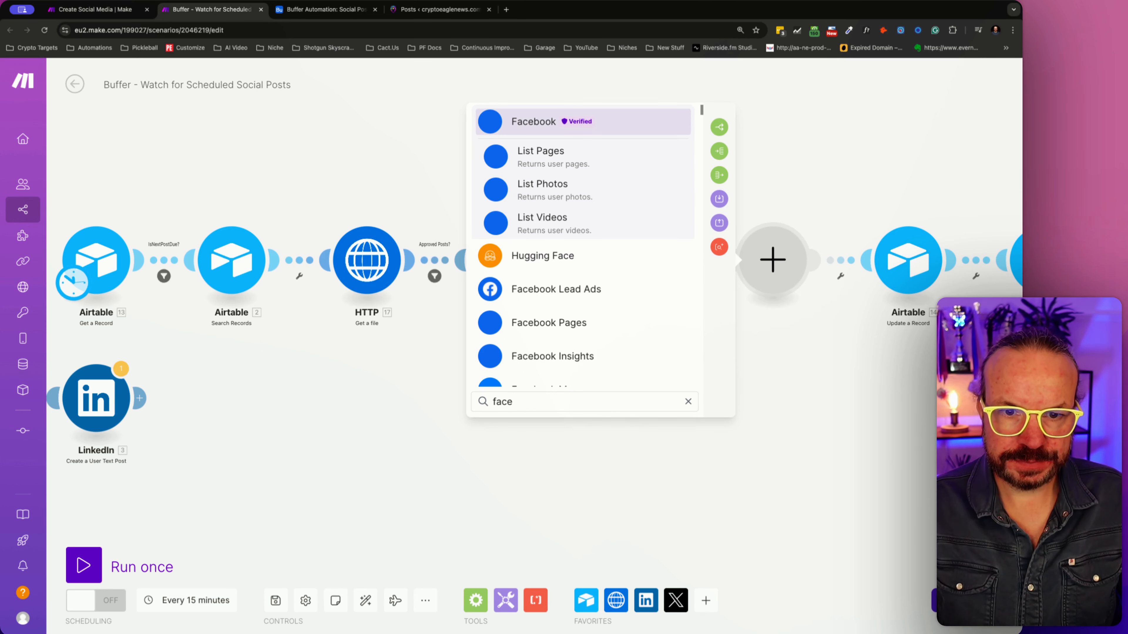
{"action": "left_click", "coordinate": [575, 118]}
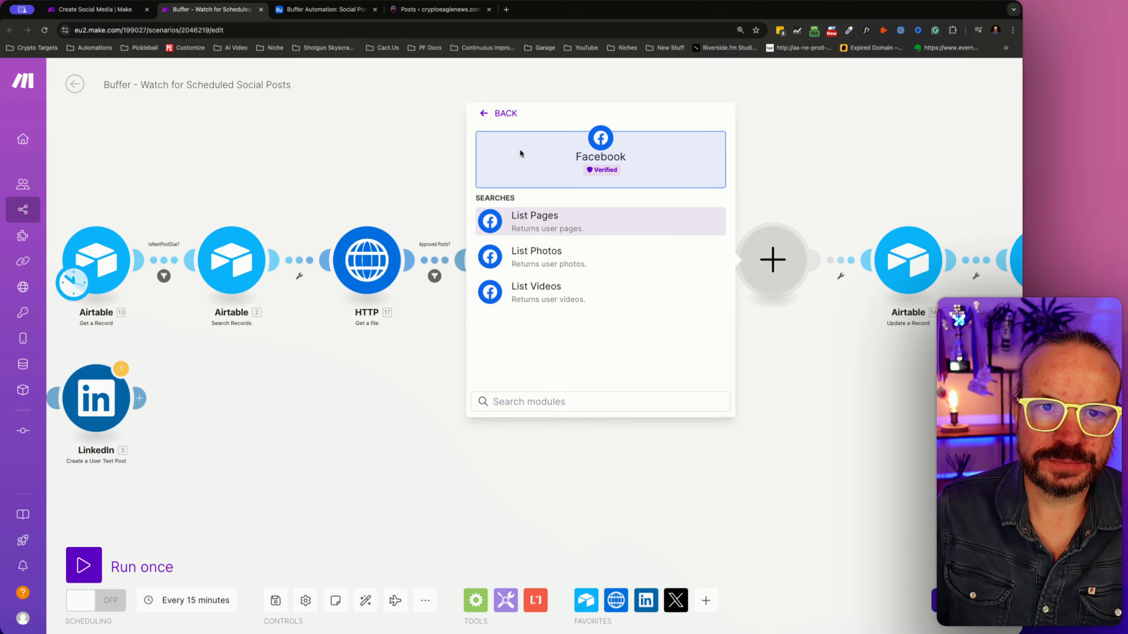
{"action": "left_click", "coordinate": [509, 114]}
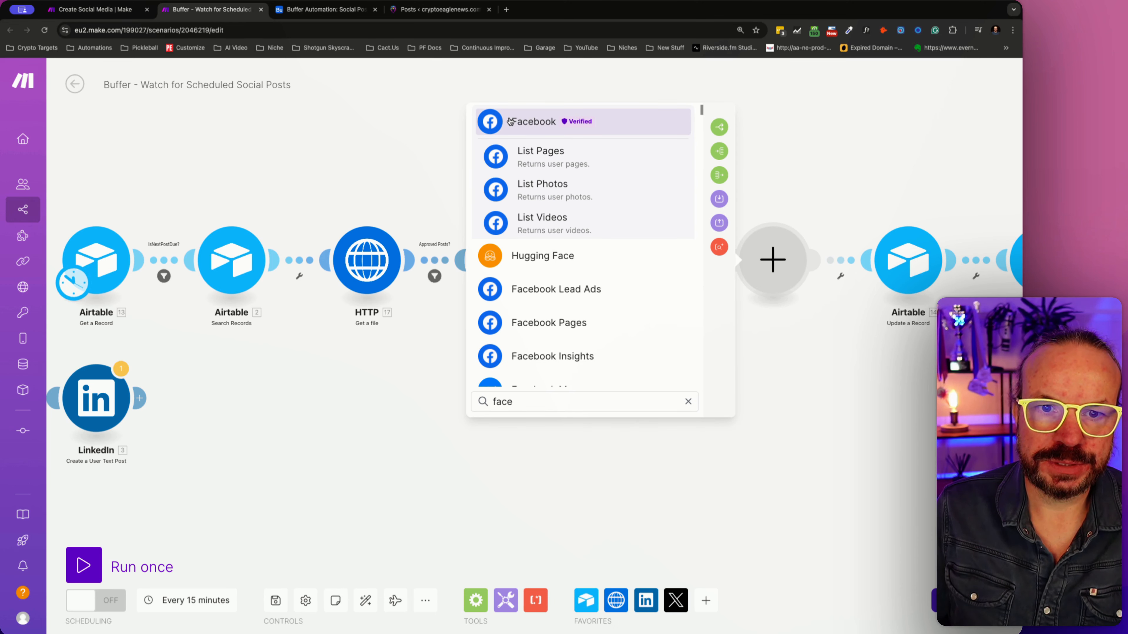
{"action": "scroll", "coordinate": [529, 189], "scroll_direction": "down", "scroll_amount": 2}
{"action": "left_click", "coordinate": [541, 261]}
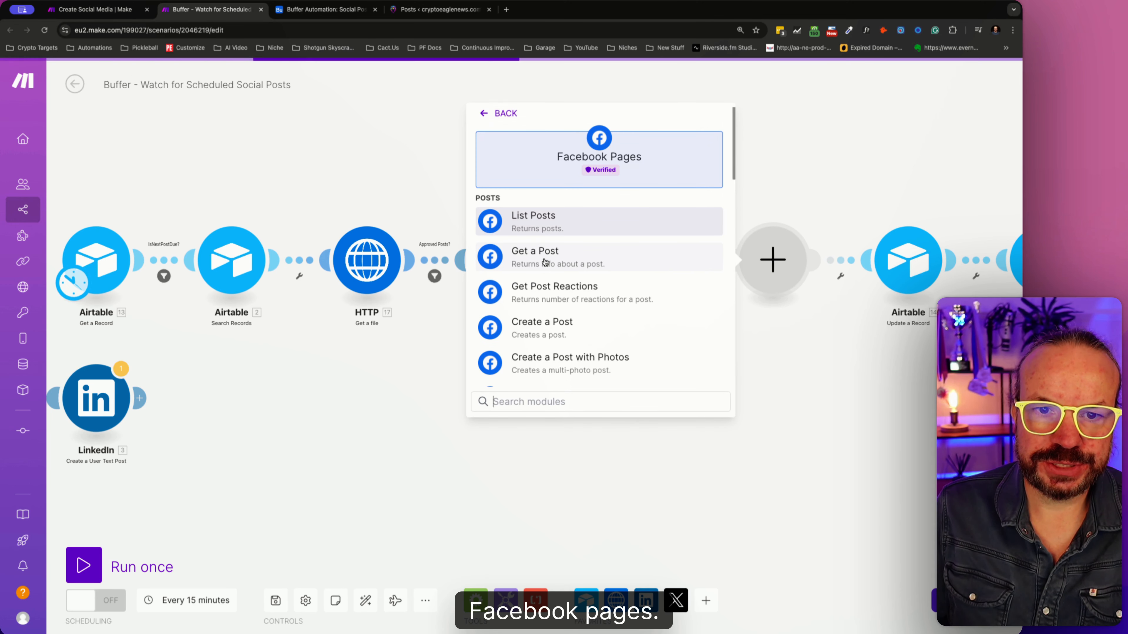
{"action": "left_click", "coordinate": [560, 323]}
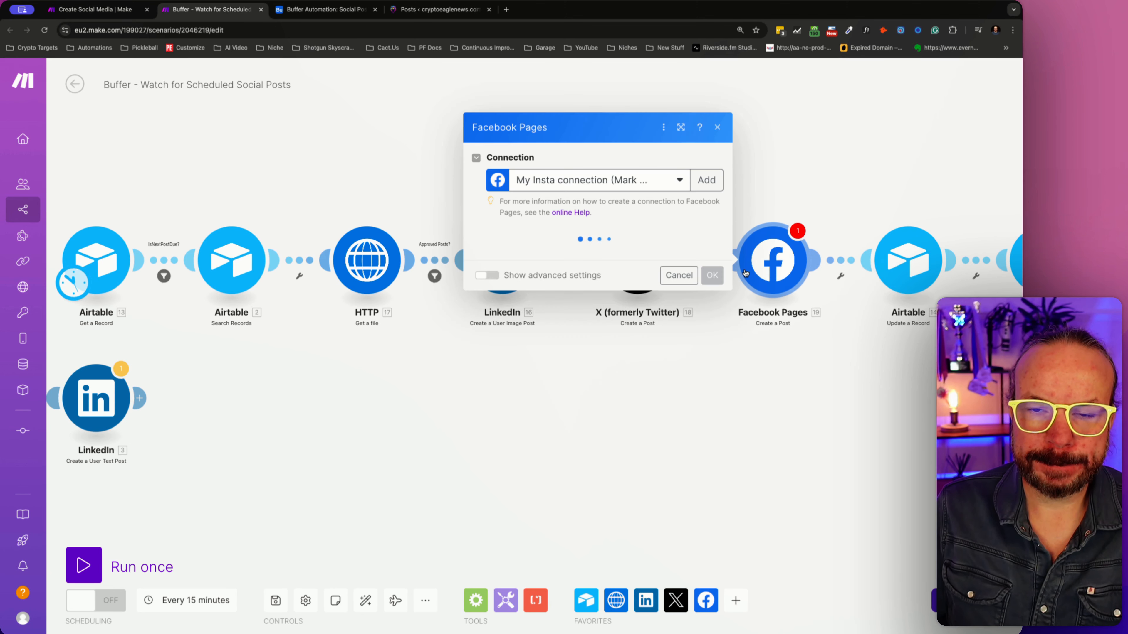
- Choose Crypto Eagle as the Facebook page and map Facebook Post from Airtable Search Records into the Message
{"action": "left_click", "coordinate": [676, 181]}
{"action": "left_click", "coordinate": [676, 182]}
{"action": "left_click", "coordinate": [540, 258]}
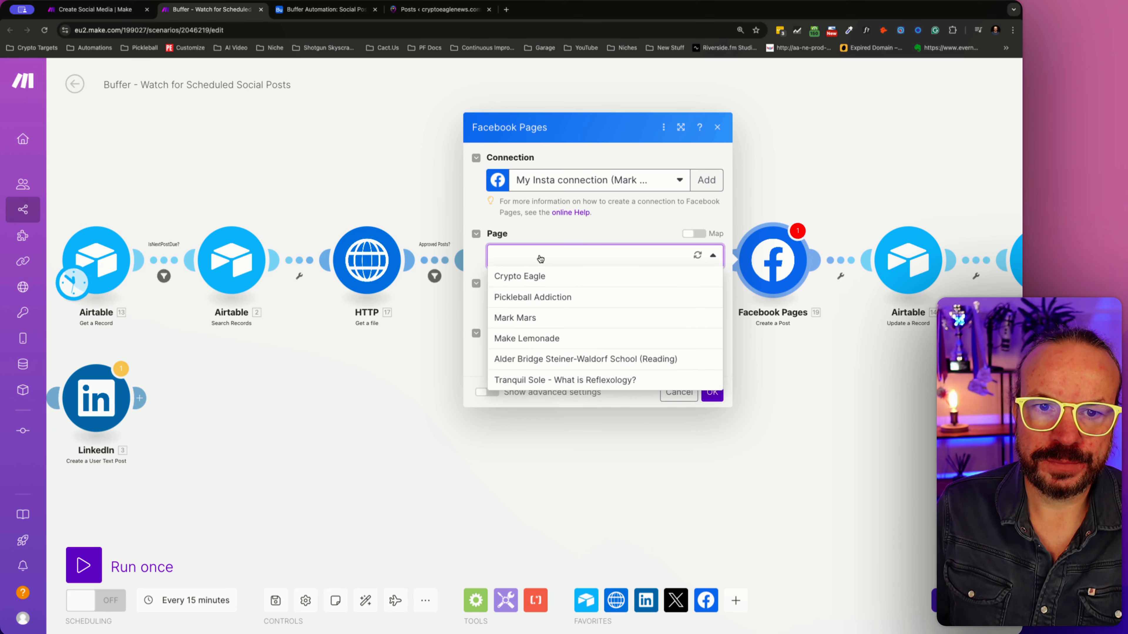
{"action": "left_click", "coordinate": [559, 277]}
{"action": "left_click", "coordinate": [560, 310]}
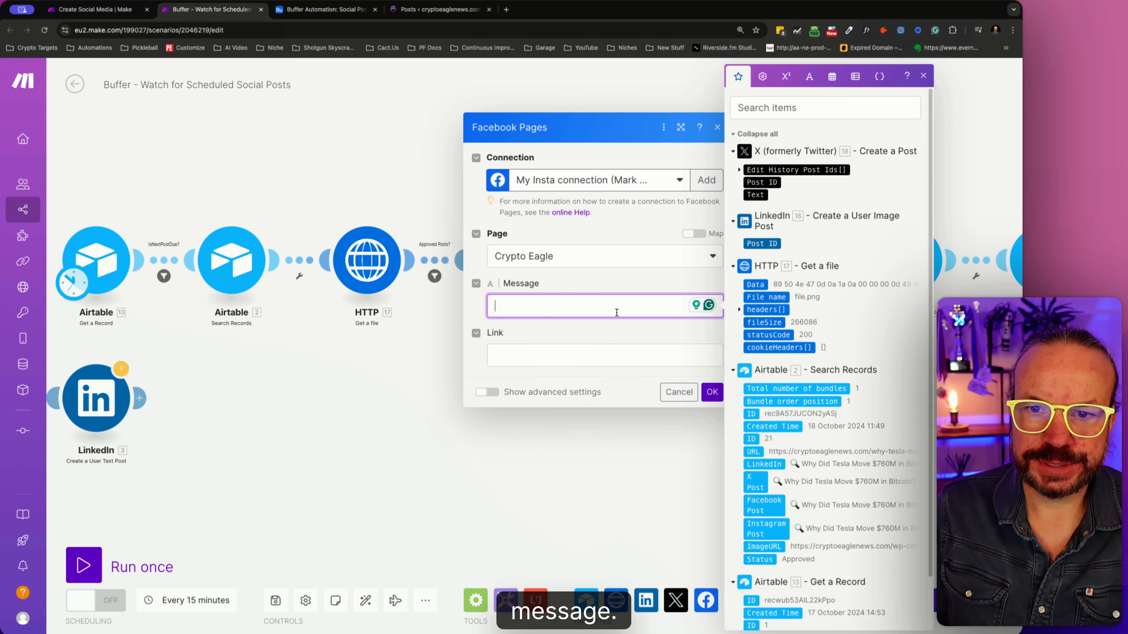
{"action": "left_click", "coordinate": [767, 511]}
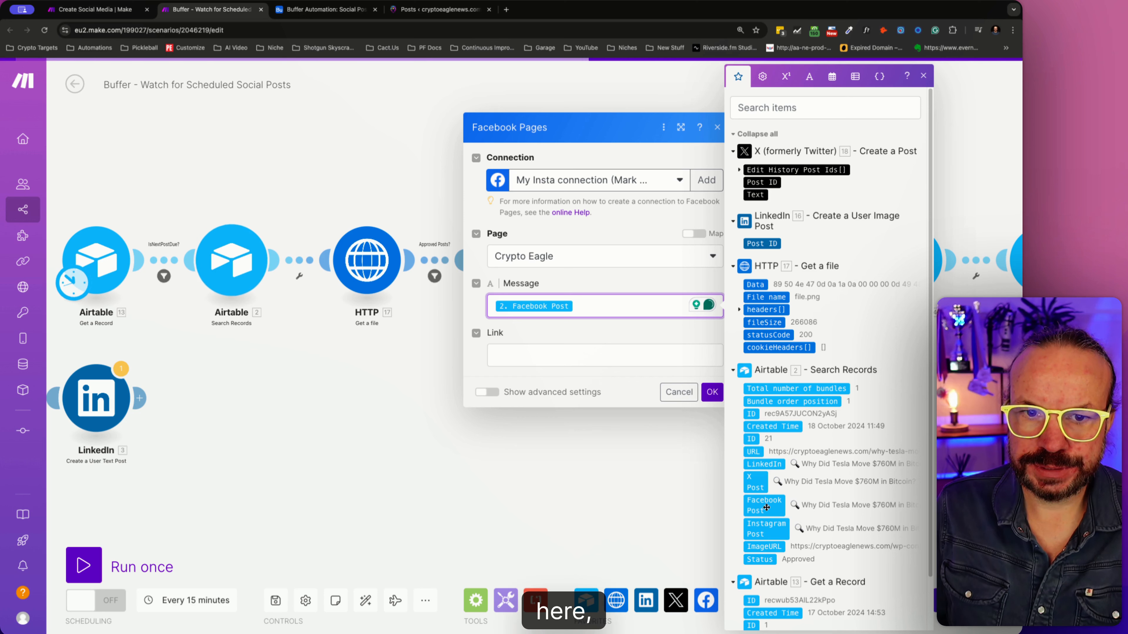
- Show the Facebook post's advanced settings and map URL from Airtable Search Records into the Link
{"action": "left_click", "coordinate": [485, 393]}
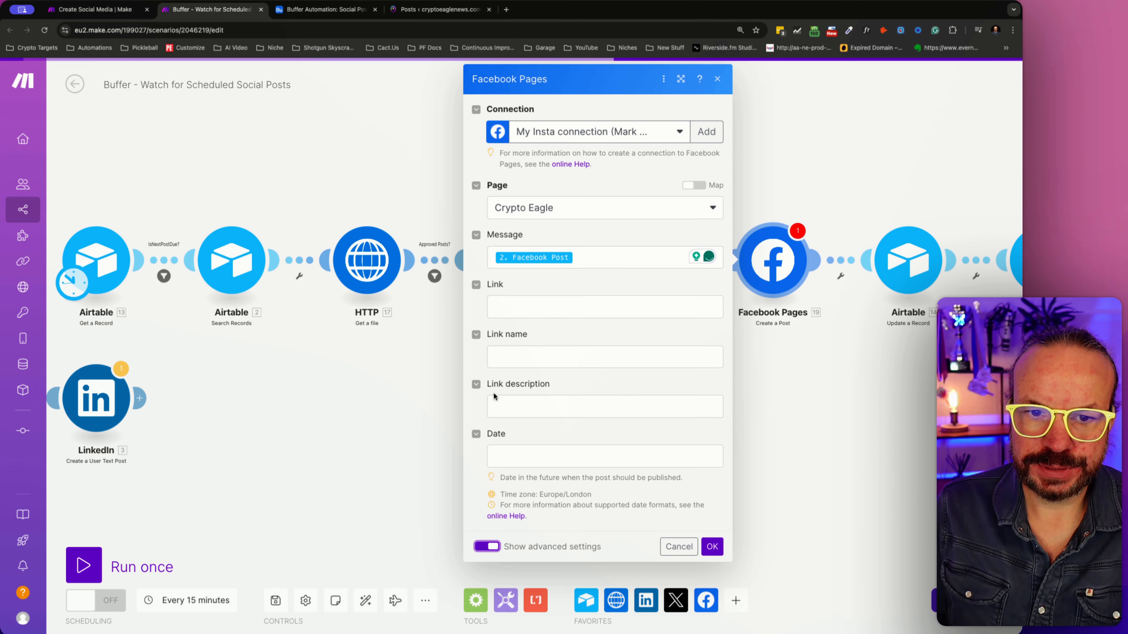
{"action": "left_click", "coordinate": [511, 309]}
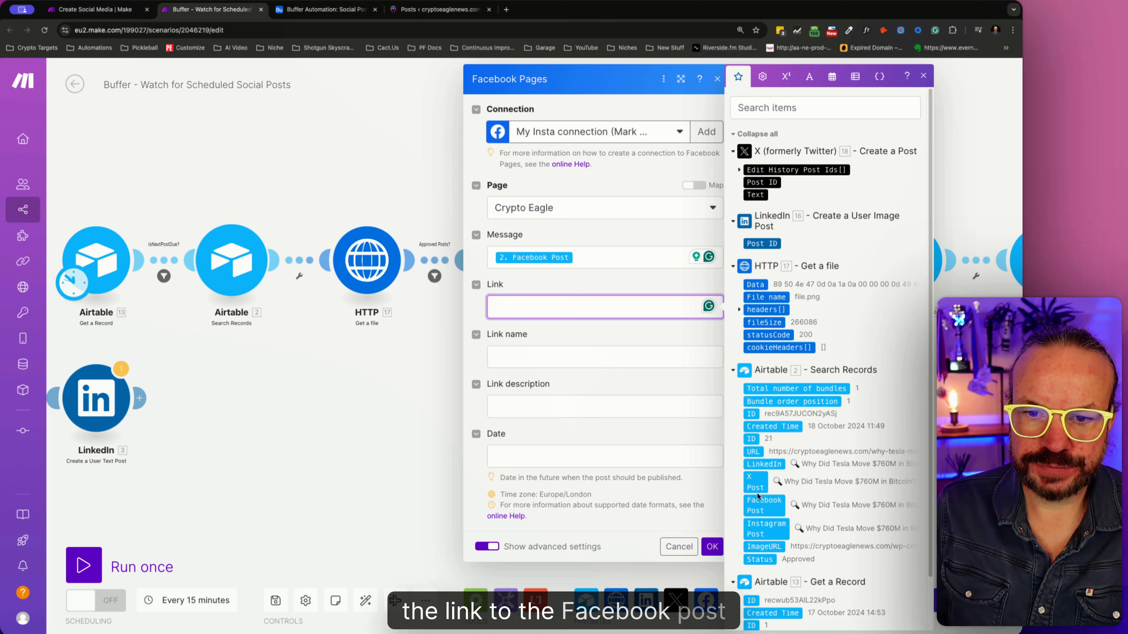
{"action": "scroll", "coordinate": [769, 501], "scroll_direction": "down", "scroll_amount": 1}
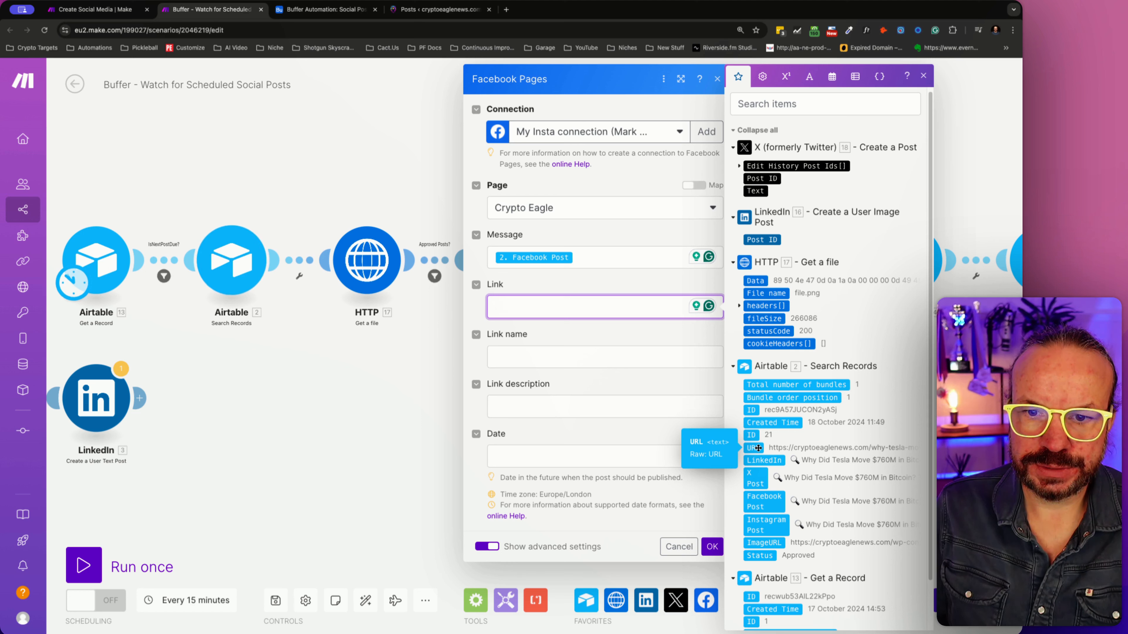
{"action": "left_click", "coordinate": [753, 448]}
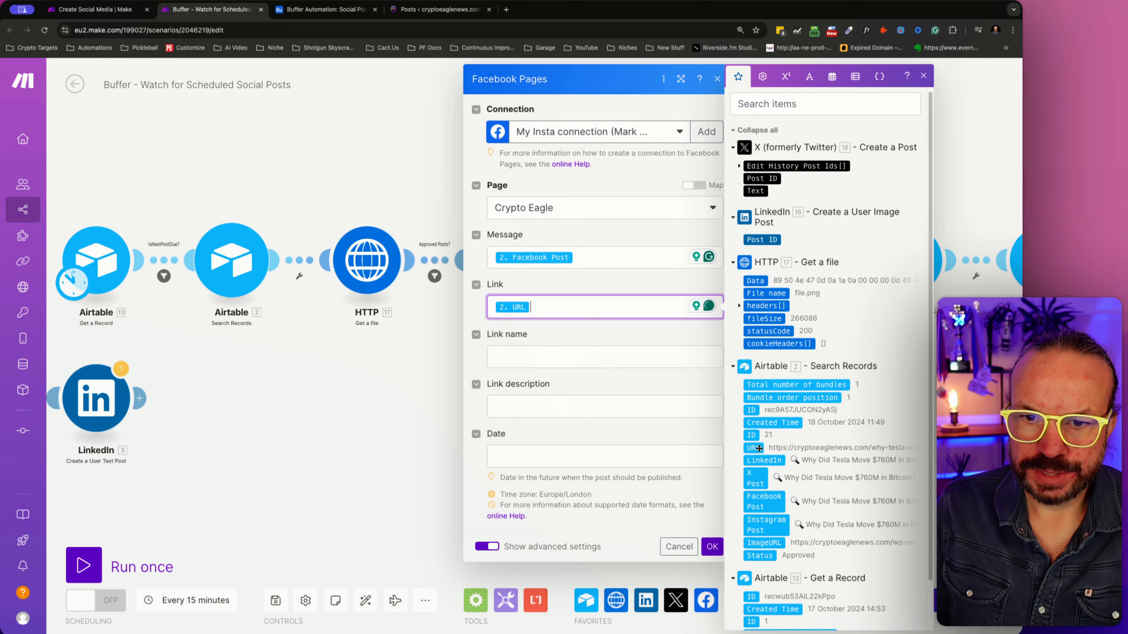
{"action": "scroll", "coordinate": [746, 489], "scroll_direction": "down", "scroll_amount": 3}
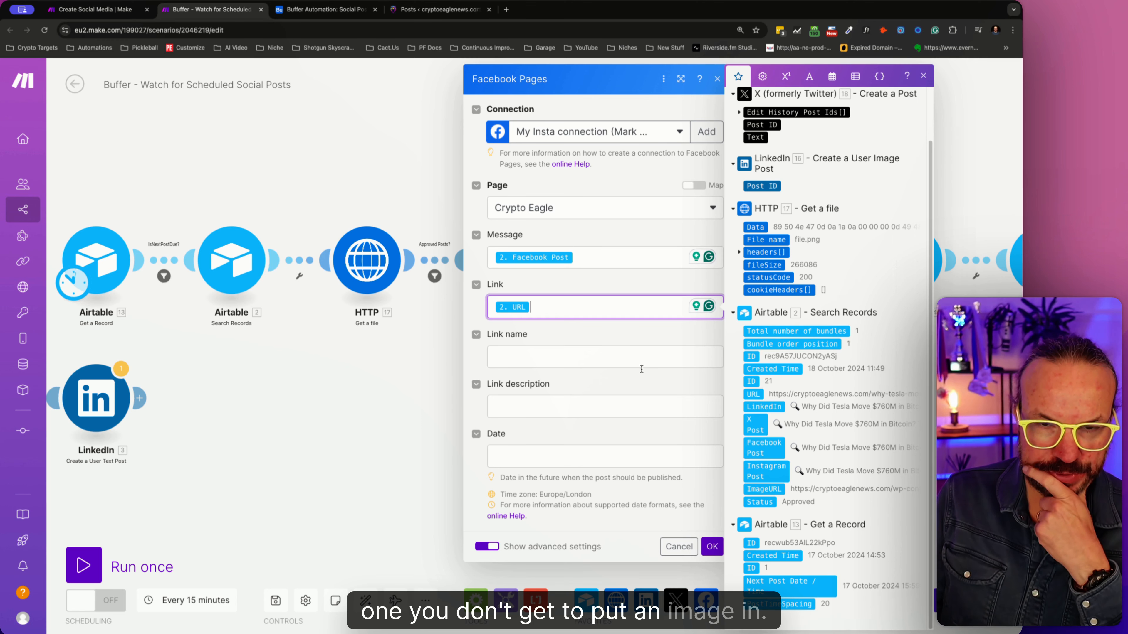
- Confirm the Facebook Pages Create a Post module's settings
{"action": "left_click", "coordinate": [713, 544]}
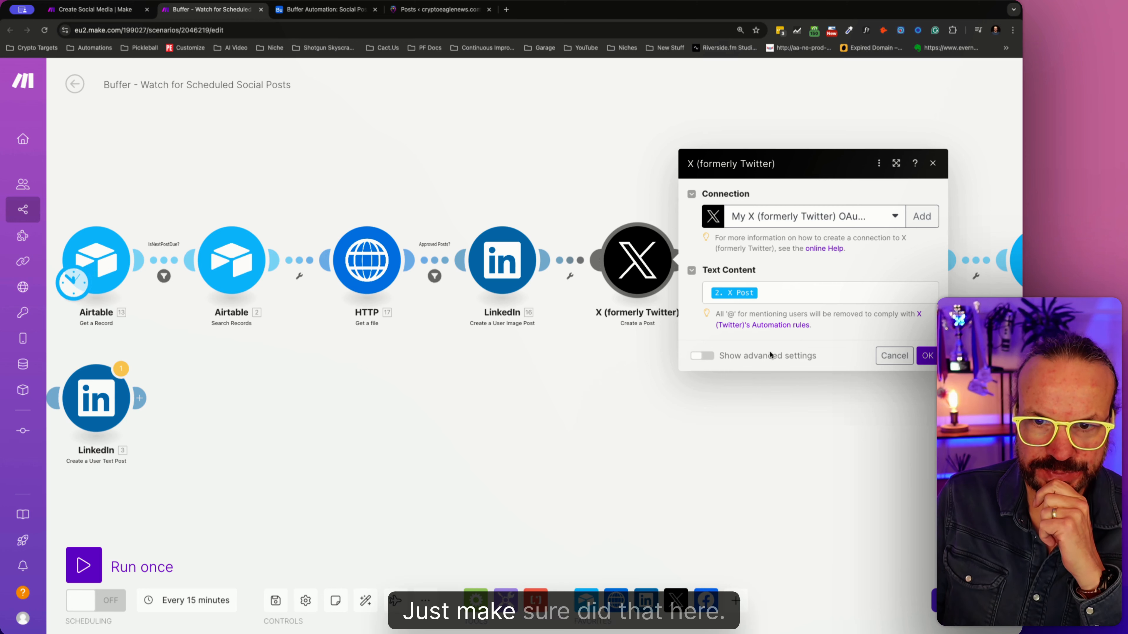
- Examine the Media IDs options in the X module's advanced settings, including the individual item entry, and discard the changes
{"action": "left_click", "coordinate": [696, 357]}
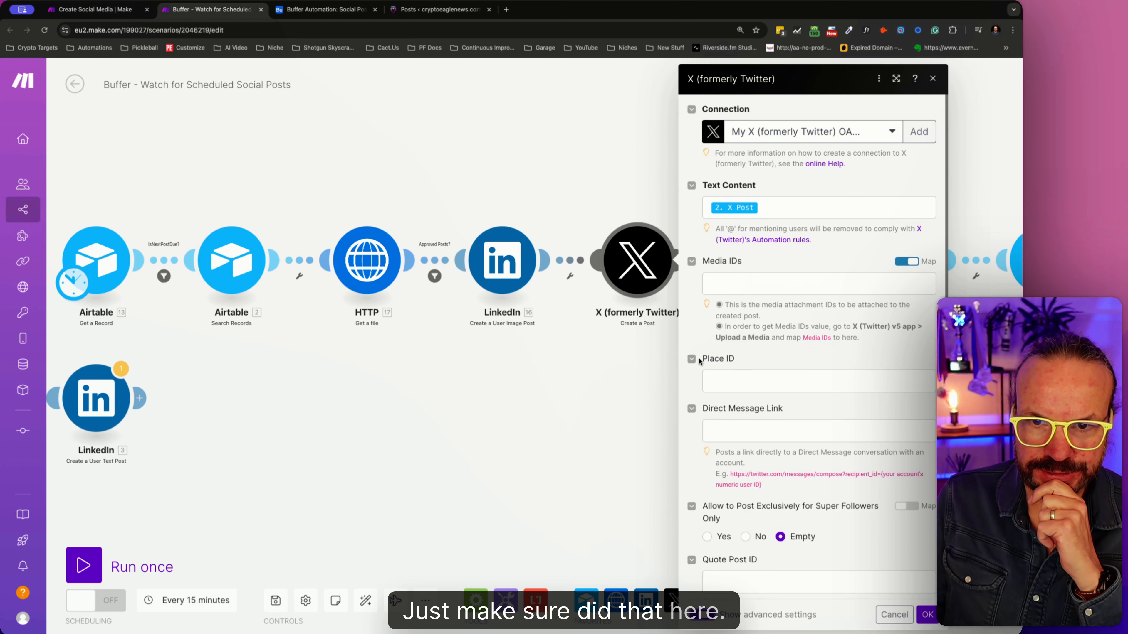
{"action": "left_click", "coordinate": [744, 282]}
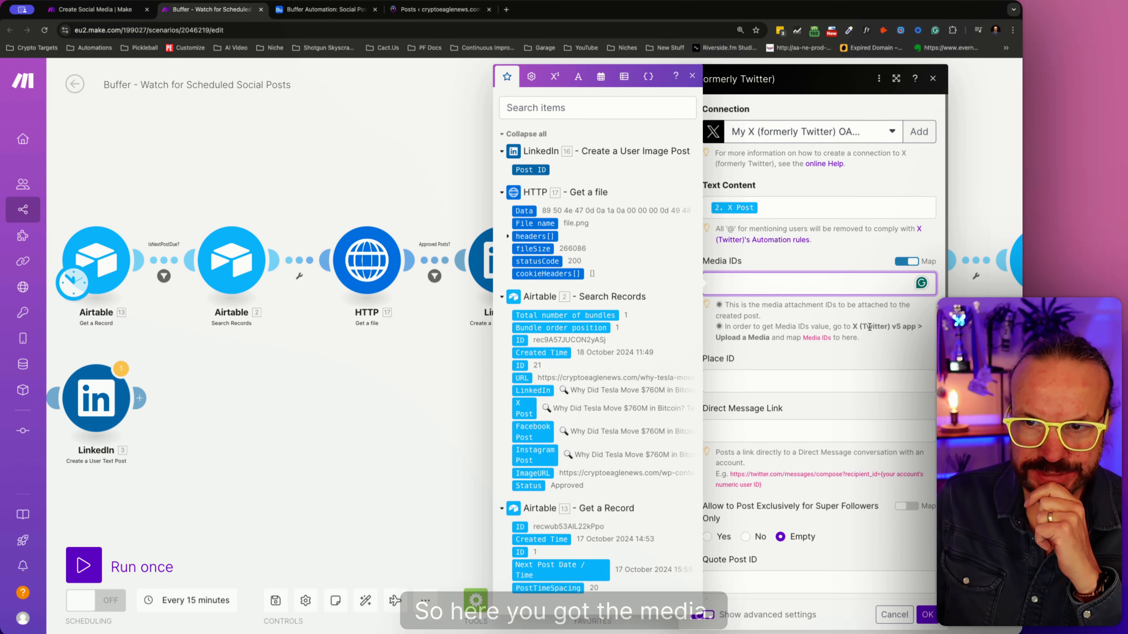
{"action": "scroll", "coordinate": [758, 391], "scroll_direction": "down", "scroll_amount": 1}
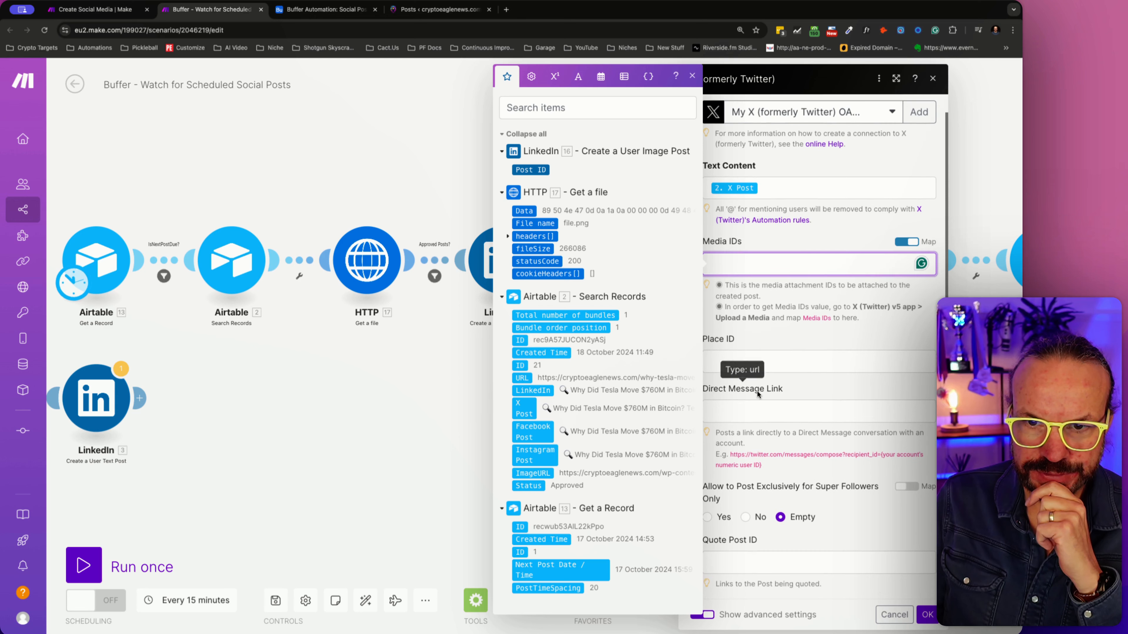
{"action": "scroll", "coordinate": [761, 399], "scroll_direction": "up", "scroll_amount": 1}
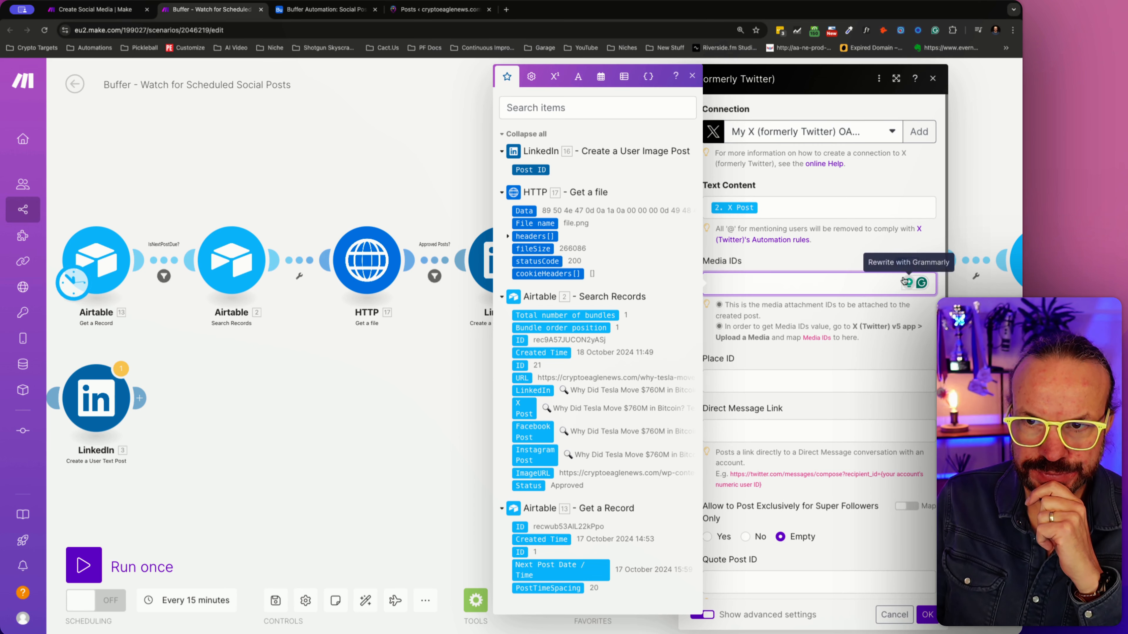
{"action": "left_click", "coordinate": [904, 263]}
{"action": "left_click", "coordinate": [725, 281]}
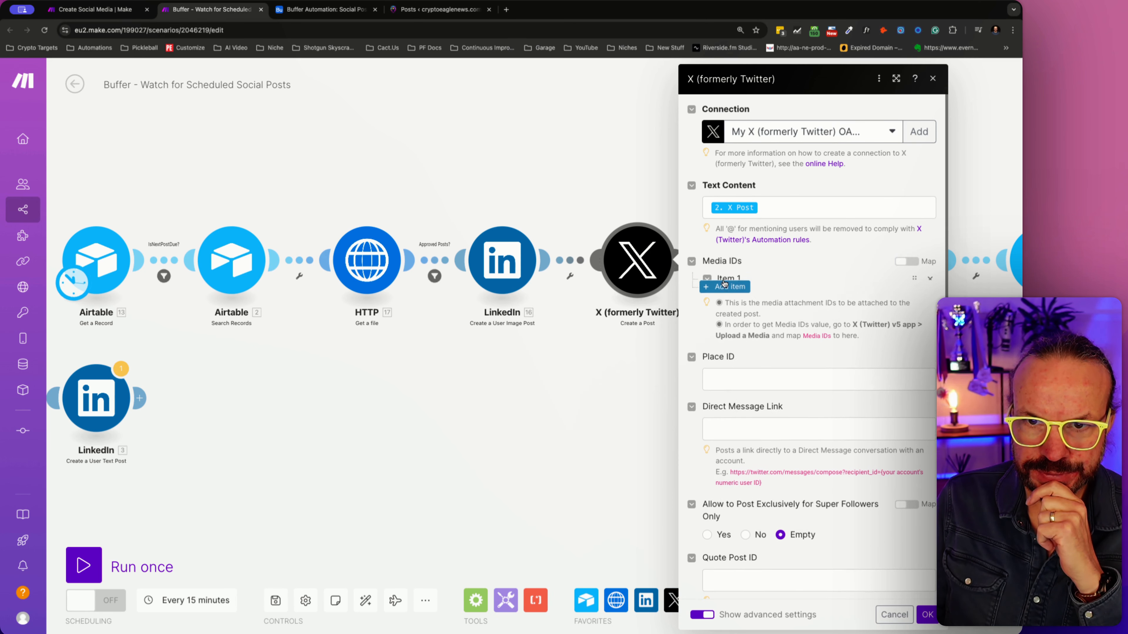
{"action": "left_click", "coordinate": [763, 296]}
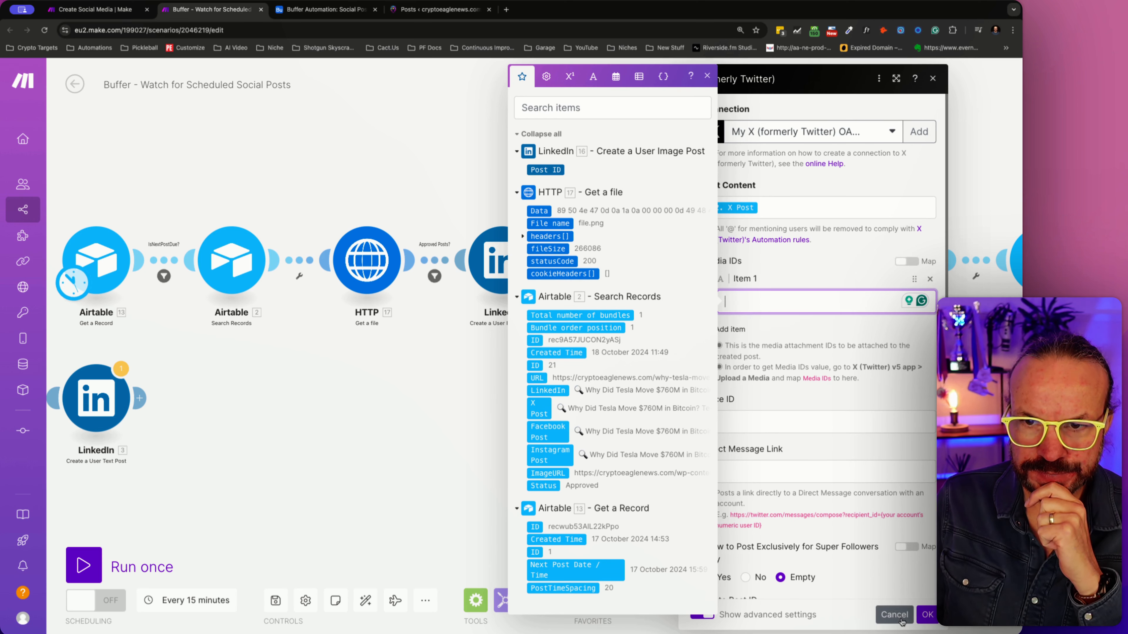
{"action": "left_click", "coordinate": [886, 607]}
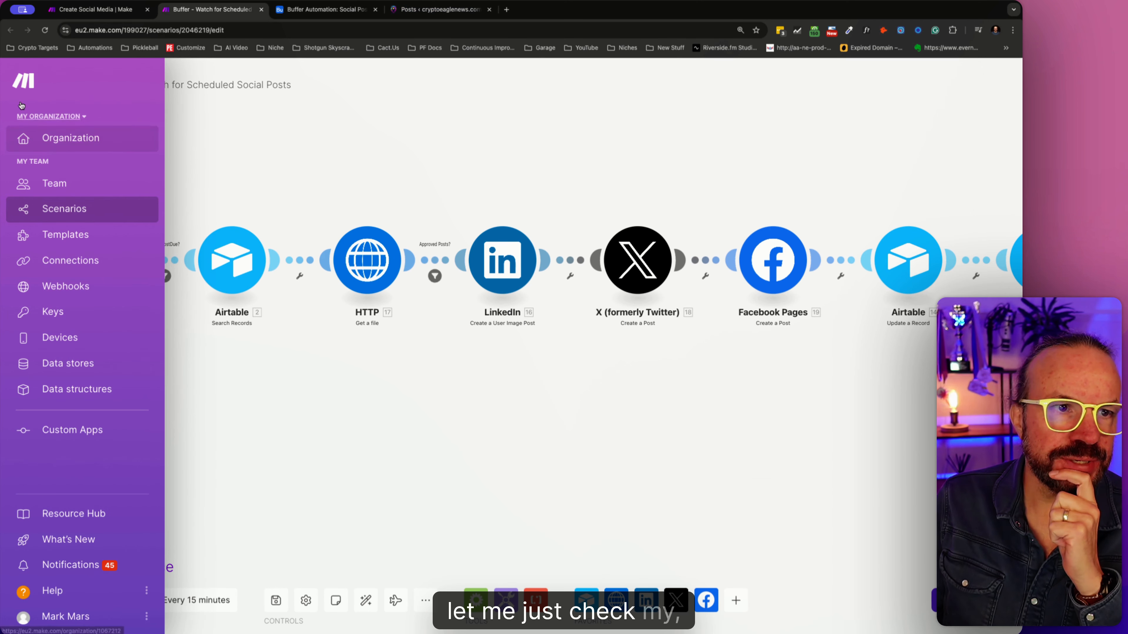
- Switch to the Airtable Buffer Automation base to check the Social Posts table
{"action": "left_click", "coordinate": [22, 81], "text": "super"}
{"action": "left_click", "coordinate": [516, 13]}
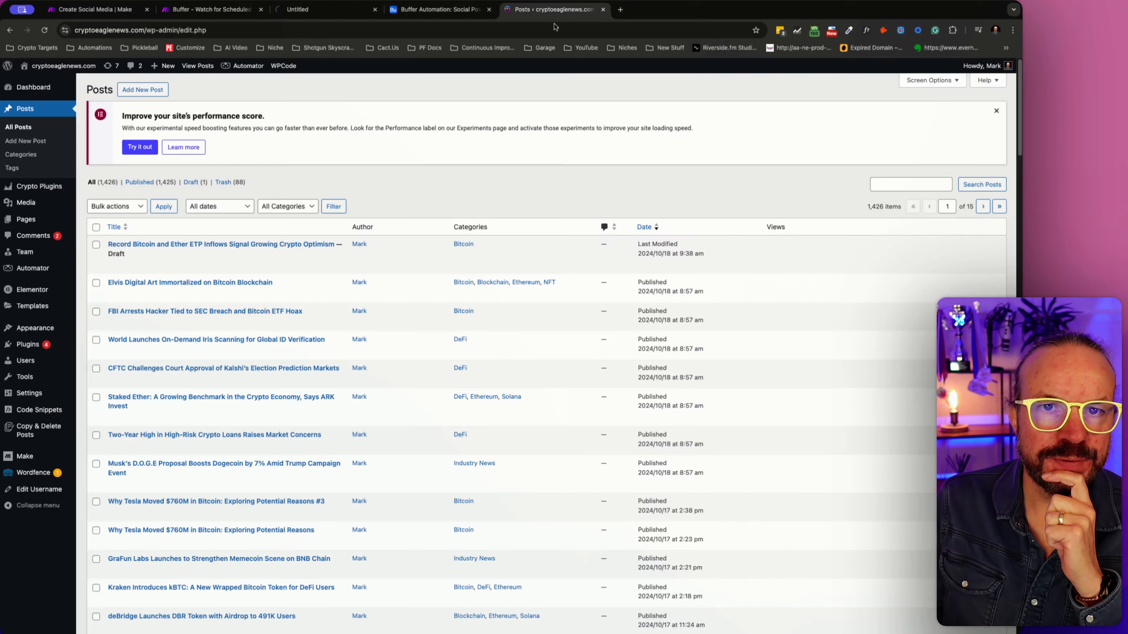
{"action": "left_click_drag", "start_coordinate": [306, 9], "coordinate": [1000, 82]}
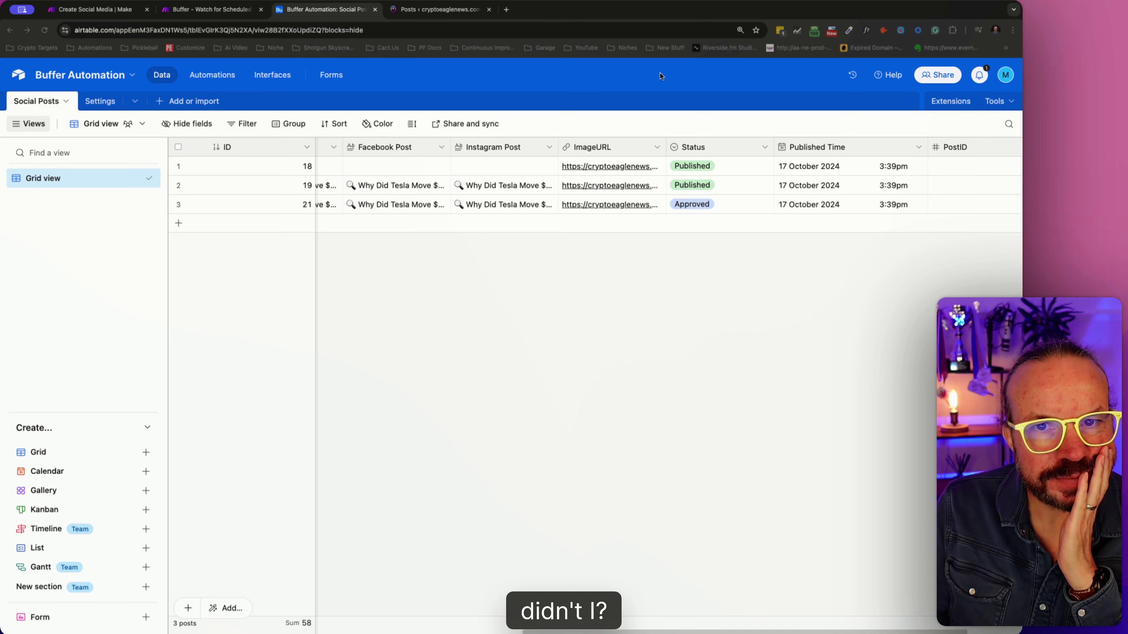
- Return to the Make scenario and review the file and content settings of the LinkedIn Create a User Image Post module
{"action": "left_click", "coordinate": [202, 10]}
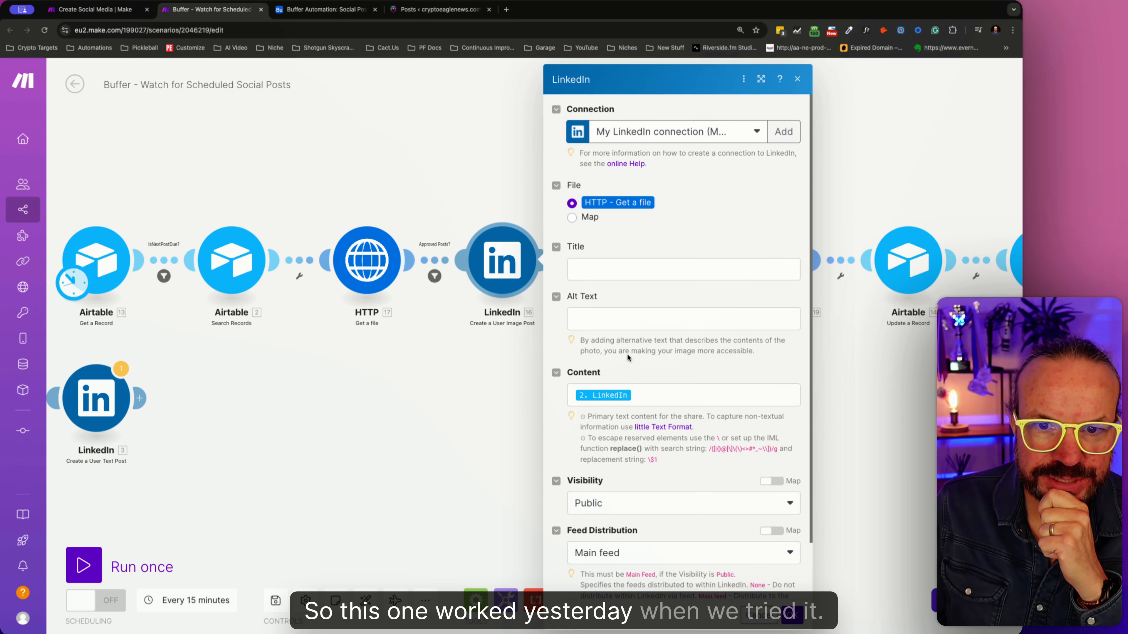
{"action": "scroll", "coordinate": [586, 513], "scroll_direction": "down", "scroll_amount": 2}
{"action": "key", "text": "Escape"}
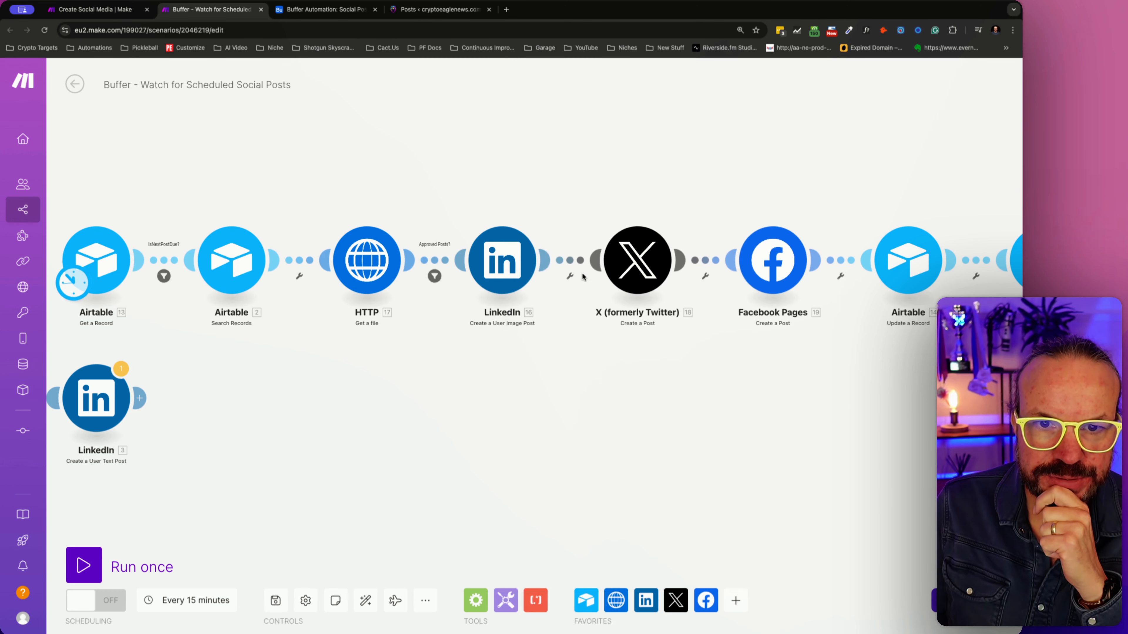
- Review the X module's advanced settings for how media gets attached to a post, leaving without saving
{"action": "left_click", "coordinate": [650, 269]}
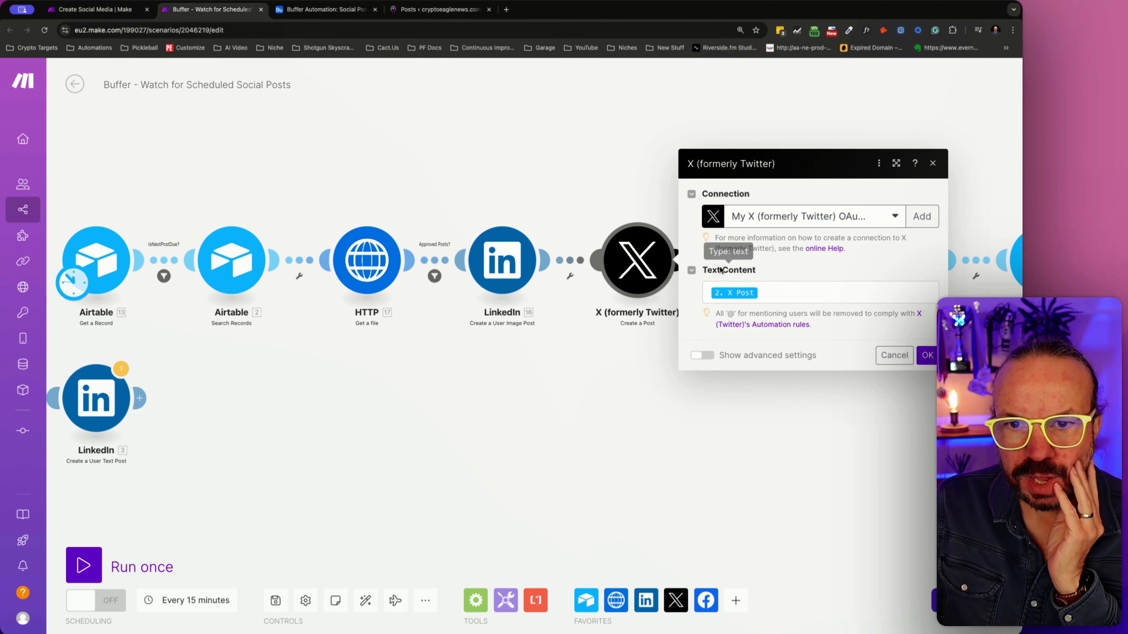
{"action": "left_click", "coordinate": [702, 355]}
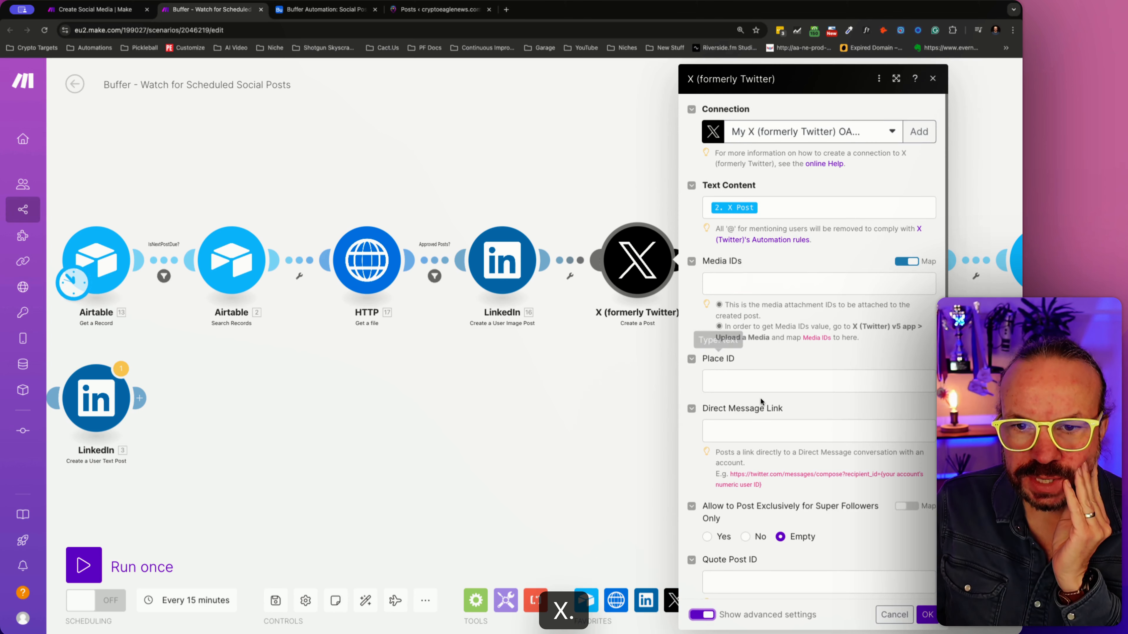
{"action": "scroll", "coordinate": [761, 399], "scroll_direction": "down", "scroll_amount": 1}
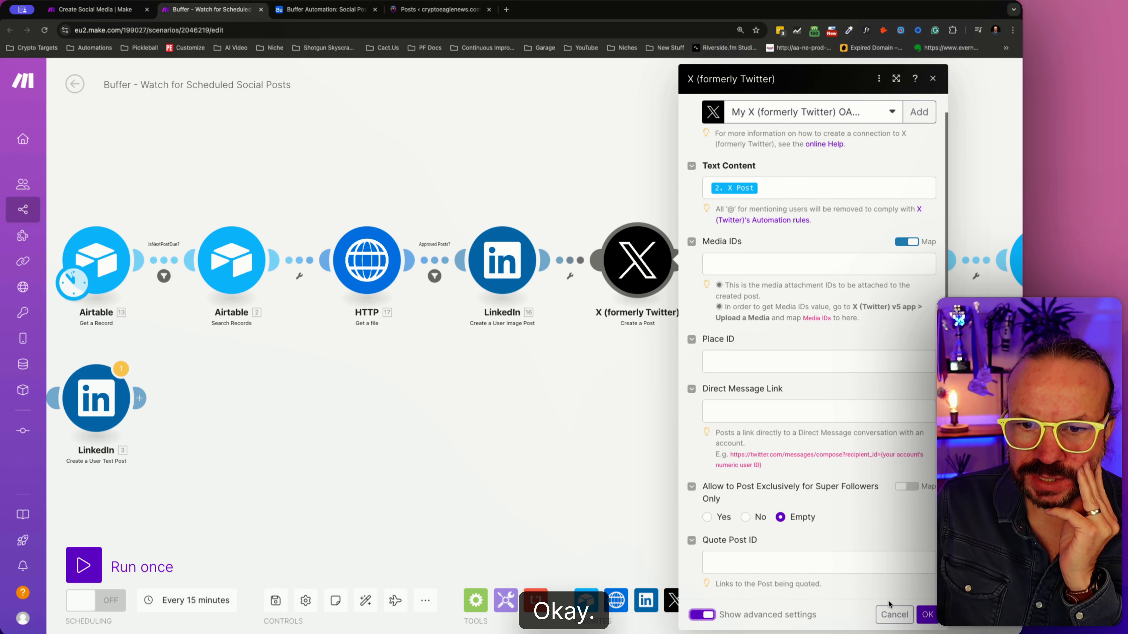
{"action": "left_click", "coordinate": [893, 614]}
- Insert an empty module between the LinkedIn image post and X modules and look through the X app's modules for a media upload
{"action": "left_click", "coordinate": [576, 263]}
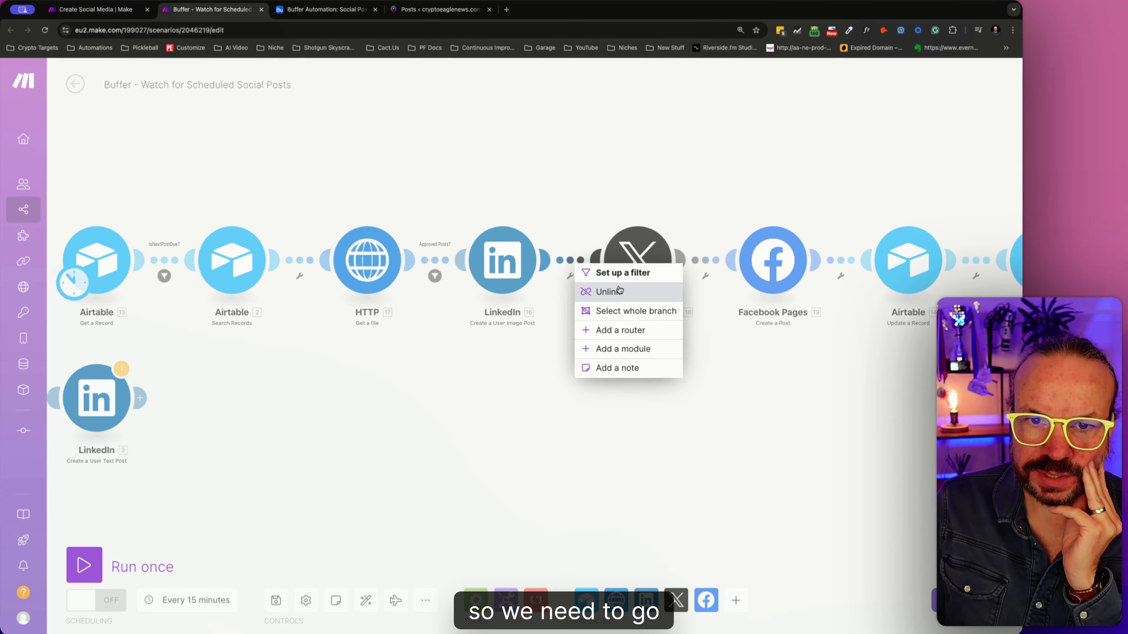
{"action": "left_click", "coordinate": [621, 349]}
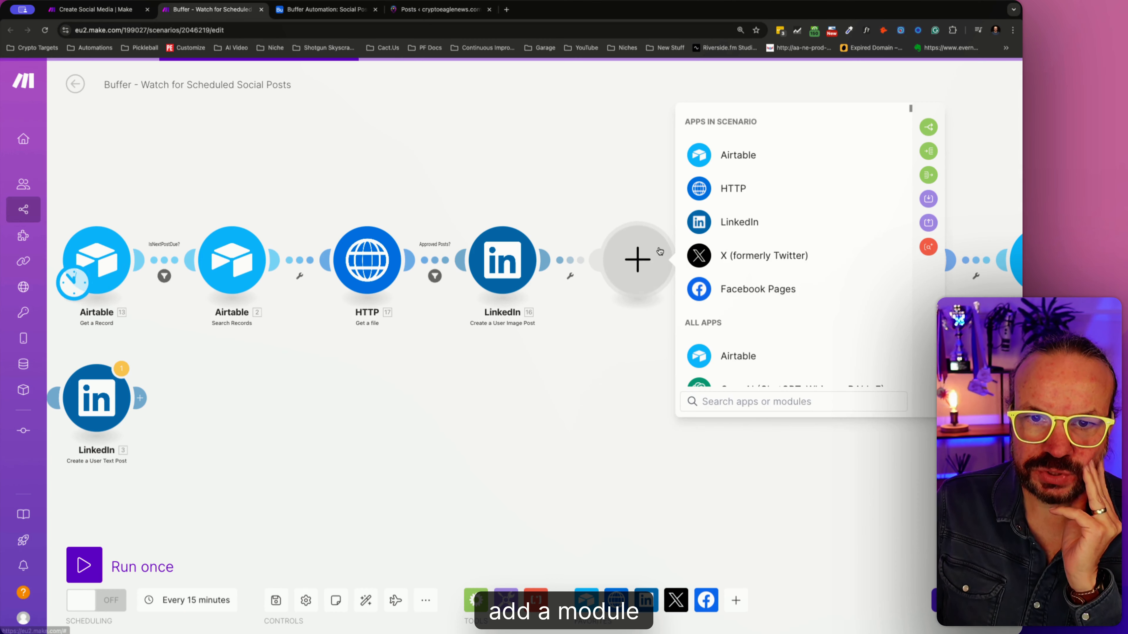
{"action": "left_click", "coordinate": [764, 256]}
{"action": "scroll", "coordinate": [796, 283], "scroll_direction": "down", "scroll_amount": 5}
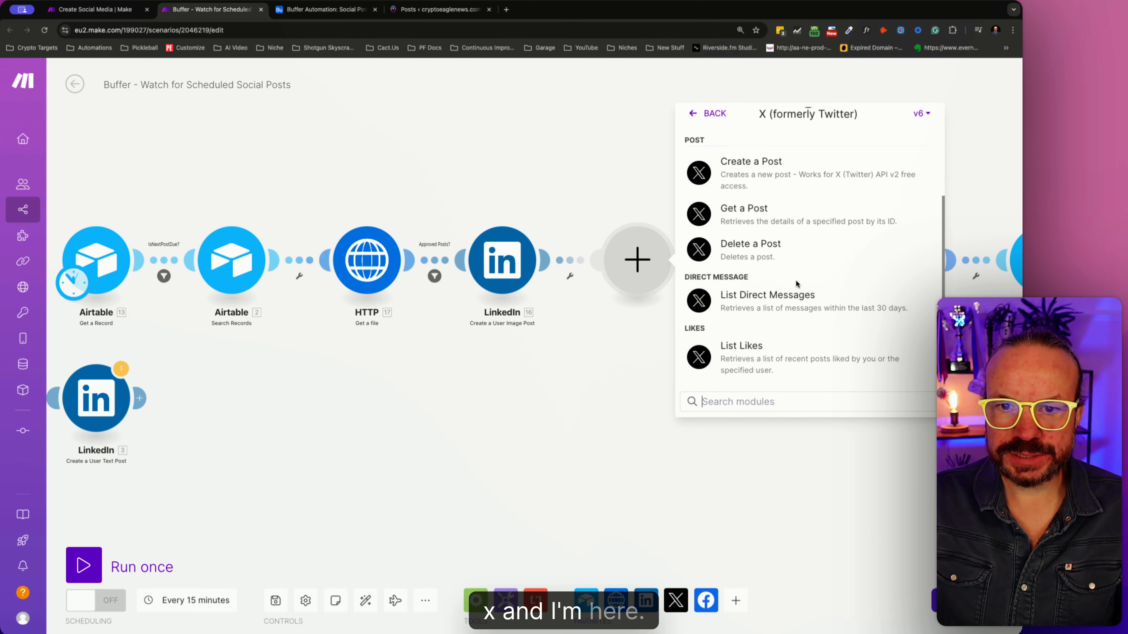
{"action": "scroll", "coordinate": [796, 279], "scroll_direction": "down", "scroll_amount": 5}
{"action": "scroll", "coordinate": [785, 282], "scroll_direction": "up", "scroll_amount": 4}
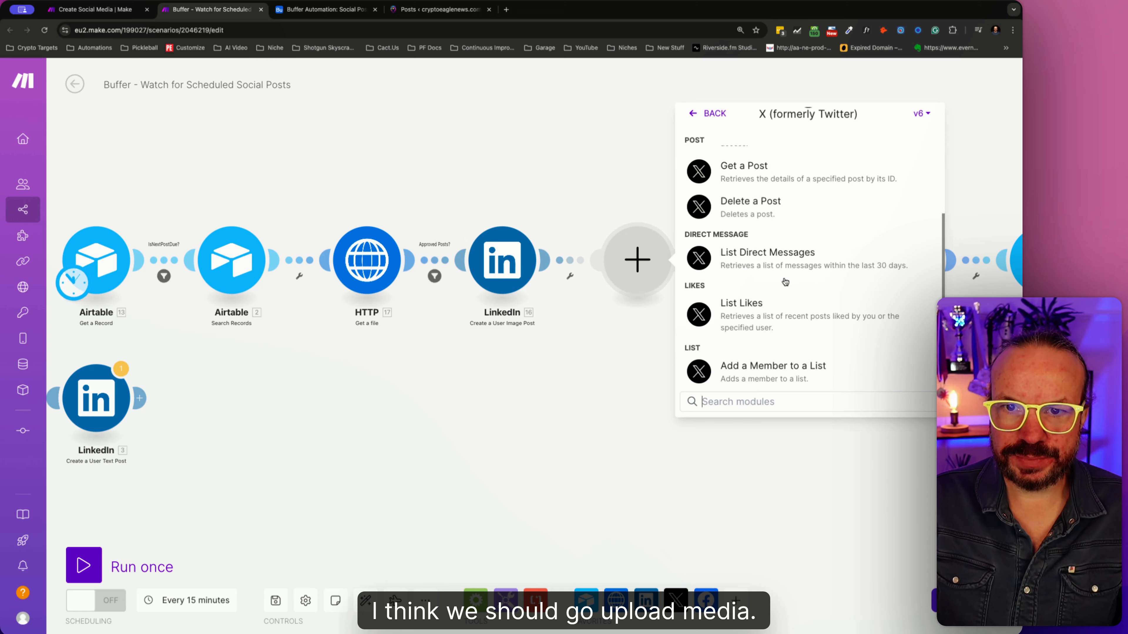
{"action": "scroll", "coordinate": [785, 282], "scroll_direction": "up", "scroll_amount": 6}
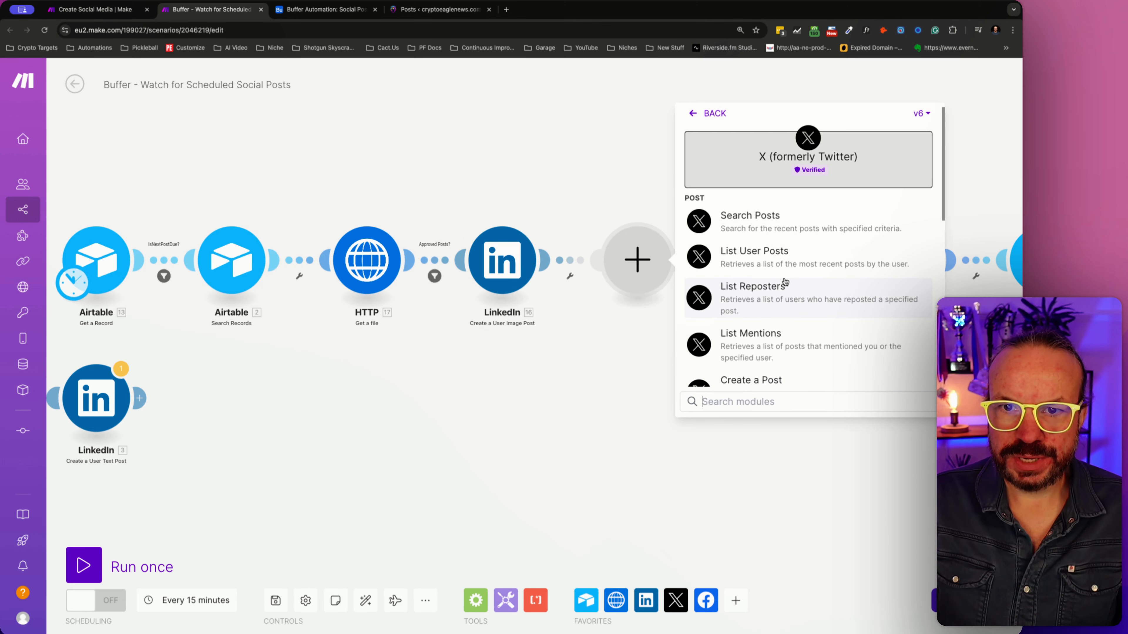
- Close the module selection and delete the empty module between LinkedIn and X
{"action": "left_click", "coordinate": [569, 358]}
{"action": "right_click", "coordinate": [628, 257]}
{"action": "left_click", "coordinate": [675, 290]}
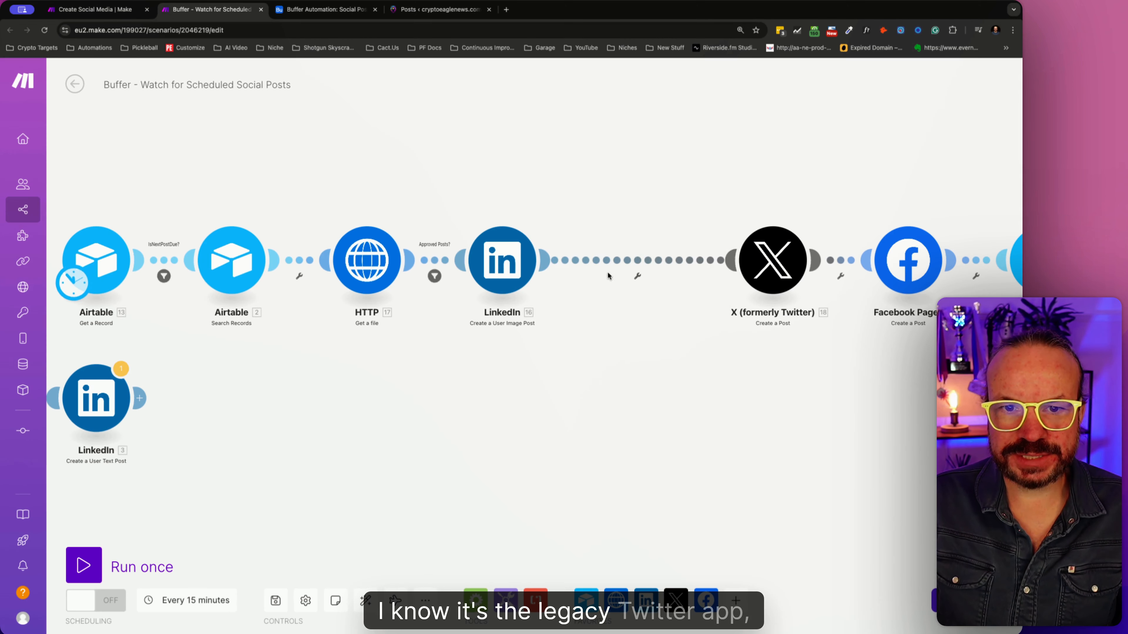
- Add an empty module between the LinkedIn image post and X modules and search the available apps for twitter
{"action": "right_click", "coordinate": [641, 261]}
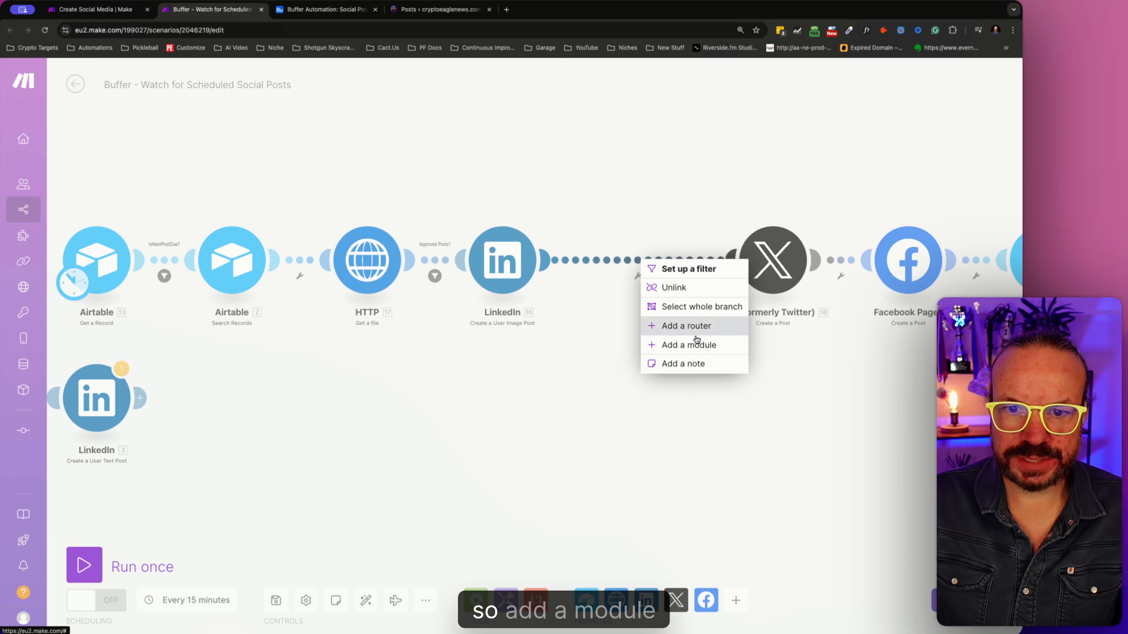
{"action": "left_click", "coordinate": [696, 343]}
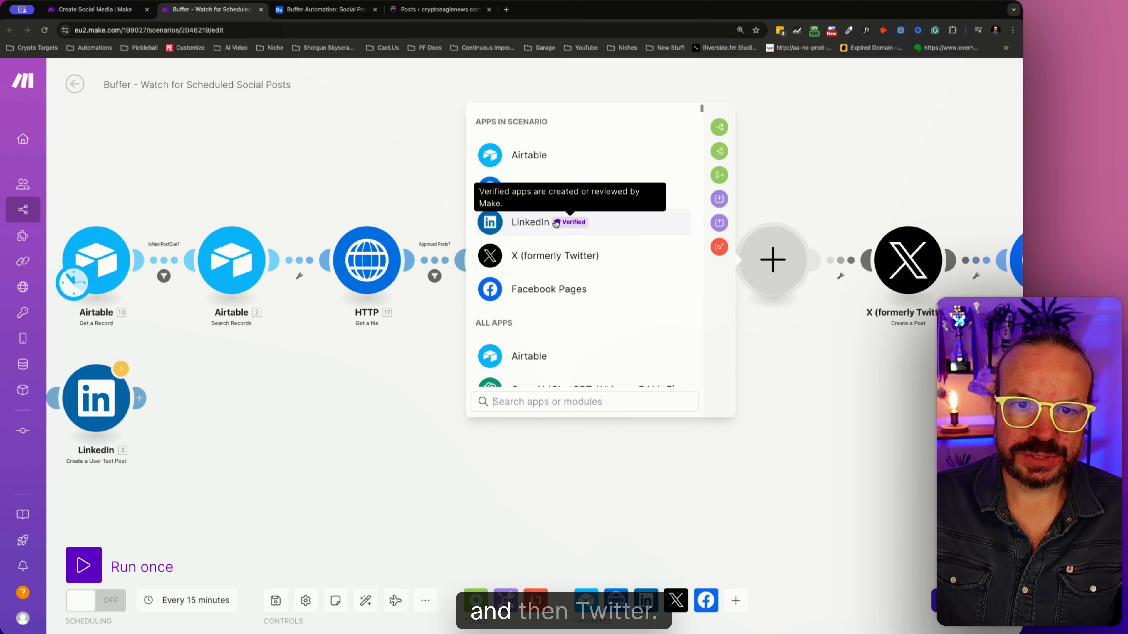
{"action": "type", "text": "t"}
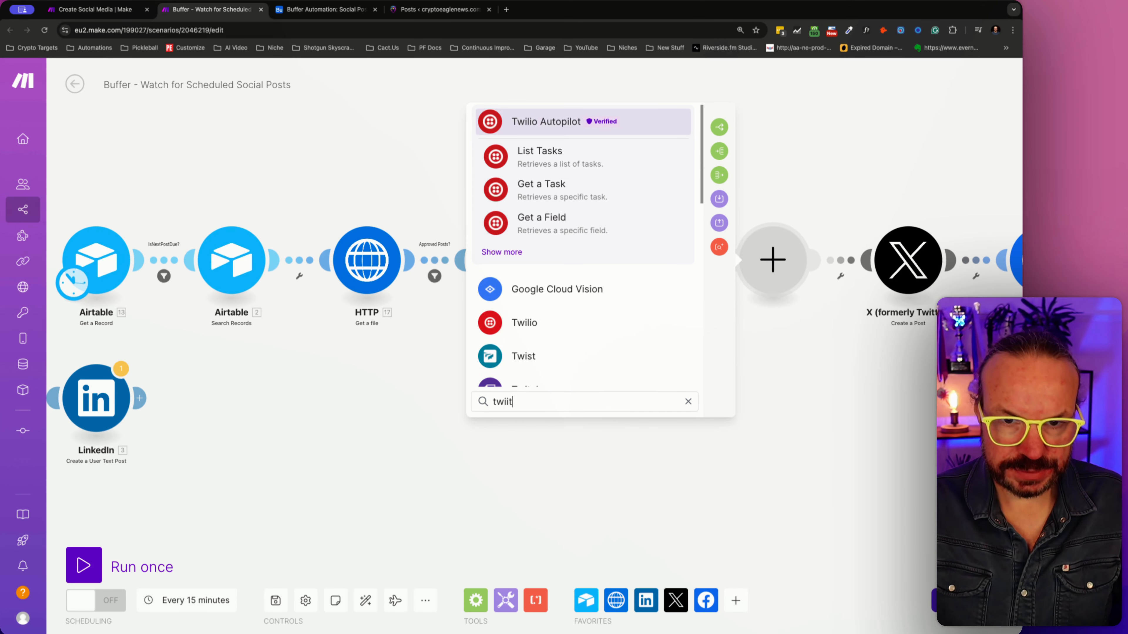
{"action": "type", "text": "witter"}
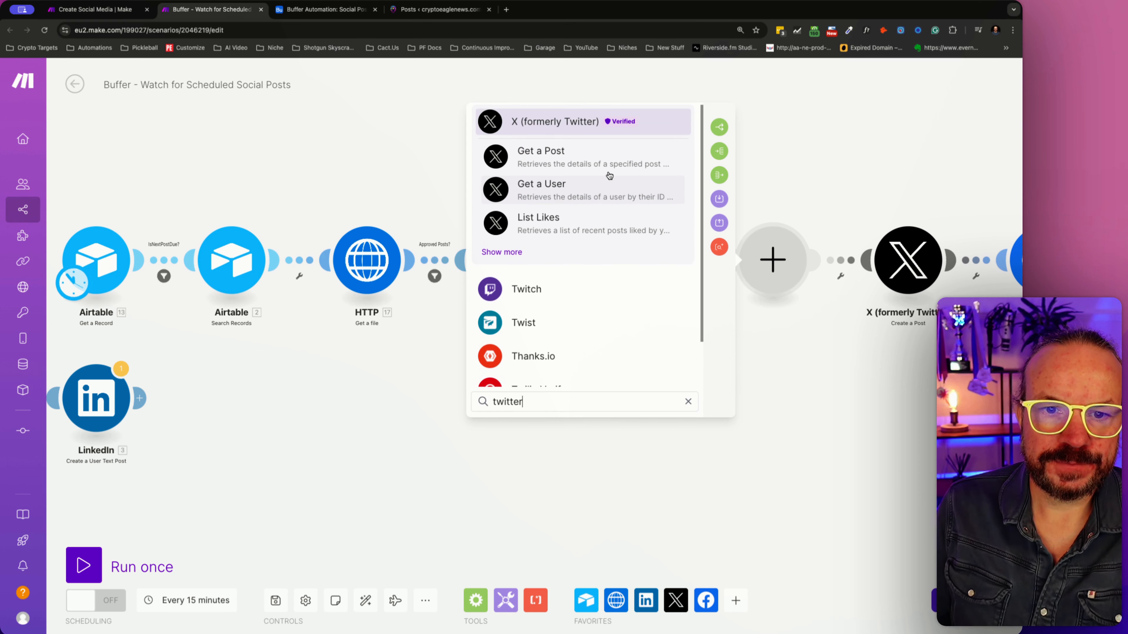
- Examine the full list of X (formerly Twitter) modules for an Upload a Media action, leaving the module unselected
{"action": "left_click", "coordinate": [501, 253]}
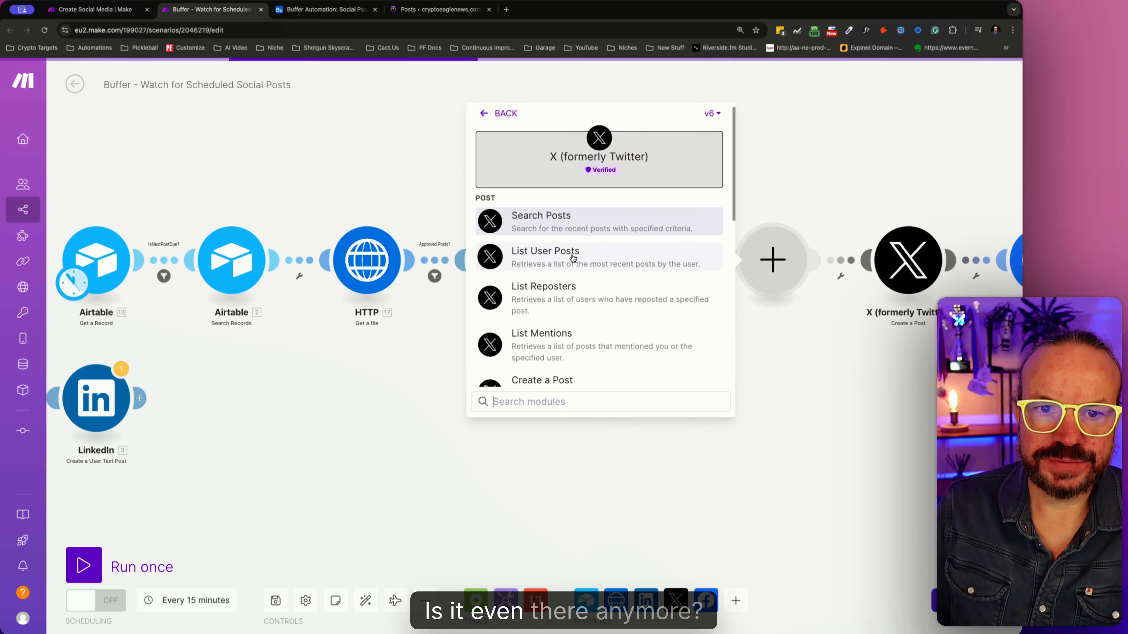
{"action": "scroll", "coordinate": [573, 255], "scroll_direction": "down", "scroll_amount": 3}
{"action": "scroll", "coordinate": [573, 258], "scroll_direction": "down", "scroll_amount": 3}
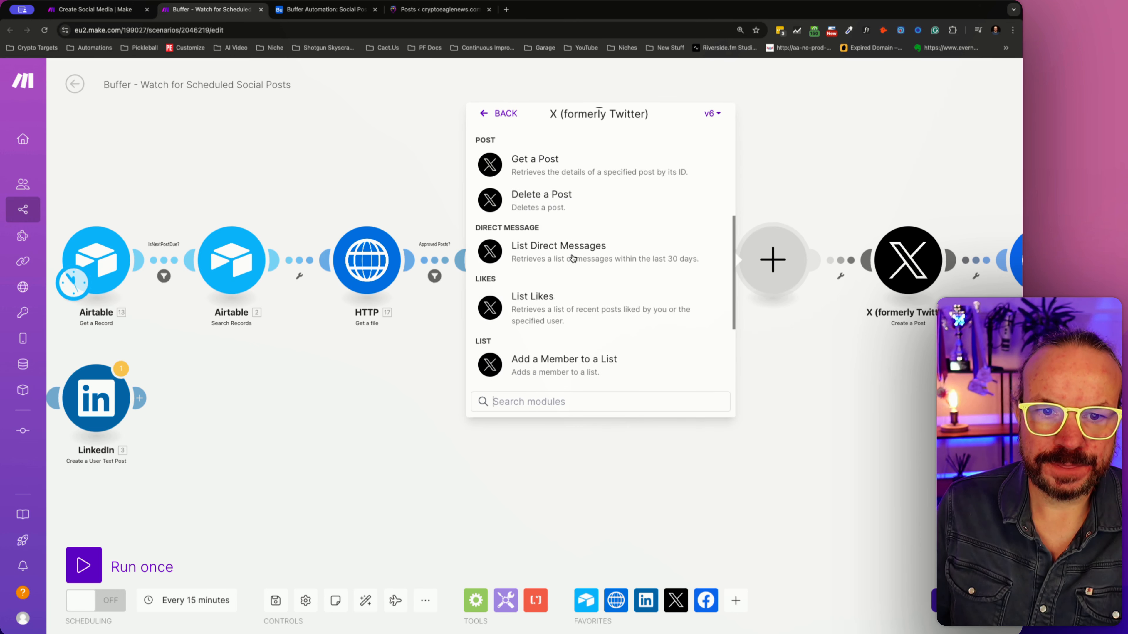
{"action": "scroll", "coordinate": [573, 258], "scroll_direction": "down", "scroll_amount": 3}
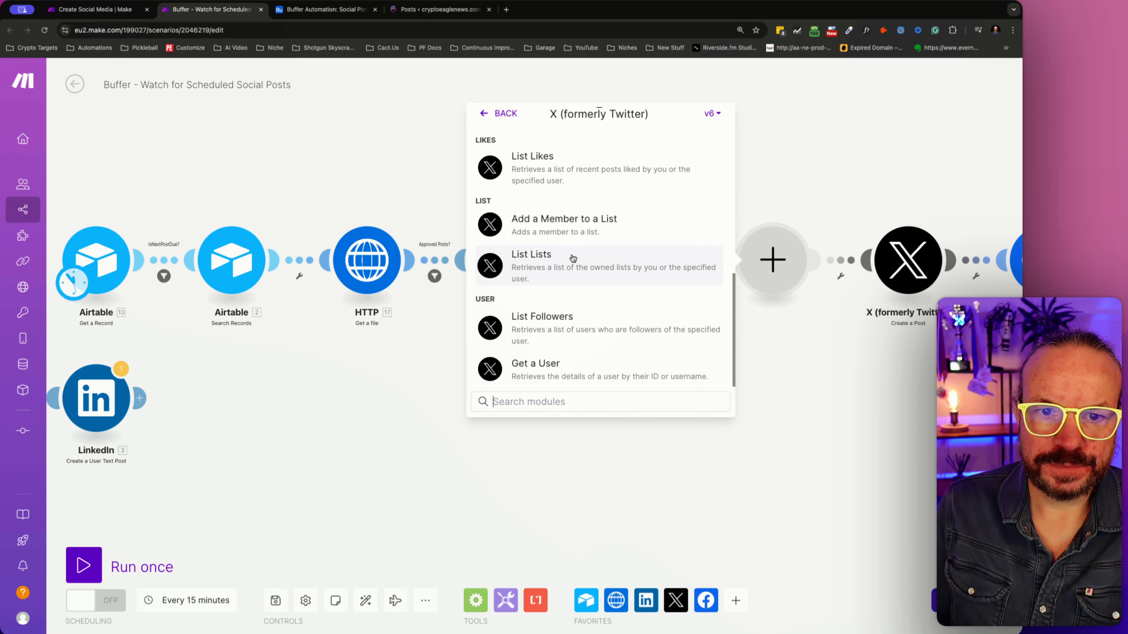
{"action": "scroll", "coordinate": [573, 258], "scroll_direction": "up", "scroll_amount": 2}
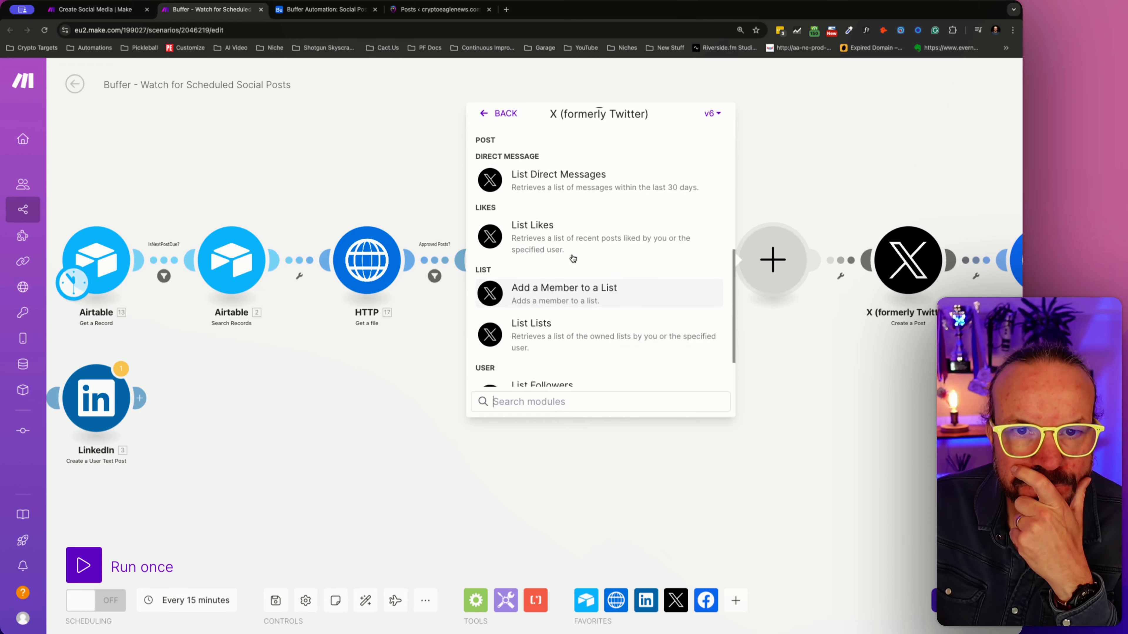
{"action": "scroll", "coordinate": [572, 258], "scroll_direction": "up", "scroll_amount": 3}
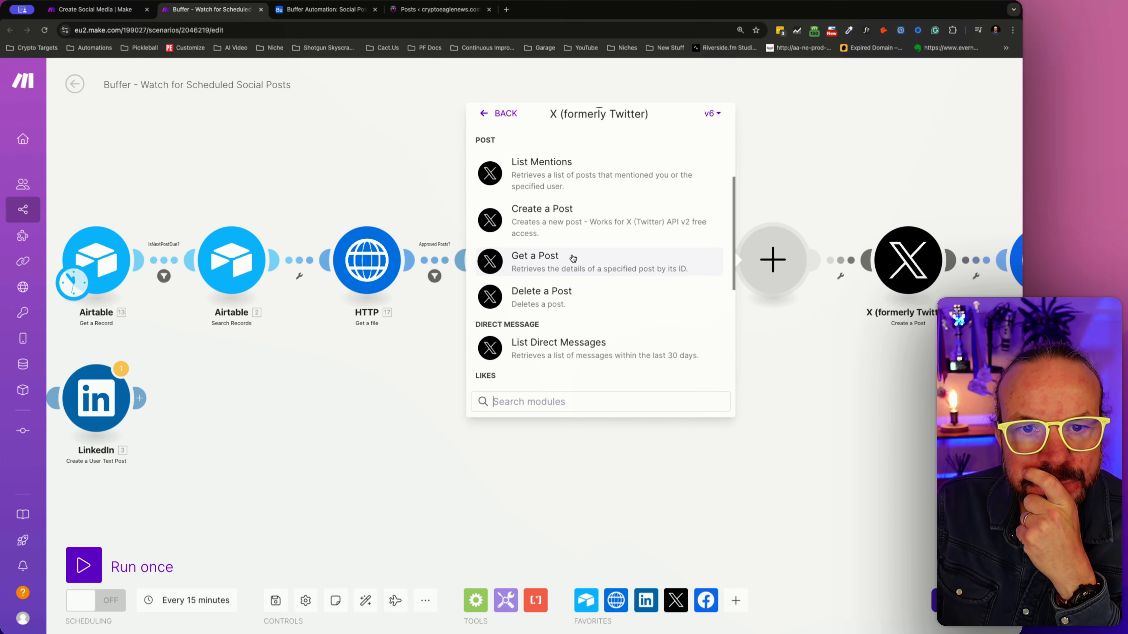
{"action": "scroll", "coordinate": [572, 258], "scroll_direction": "up", "scroll_amount": 4}
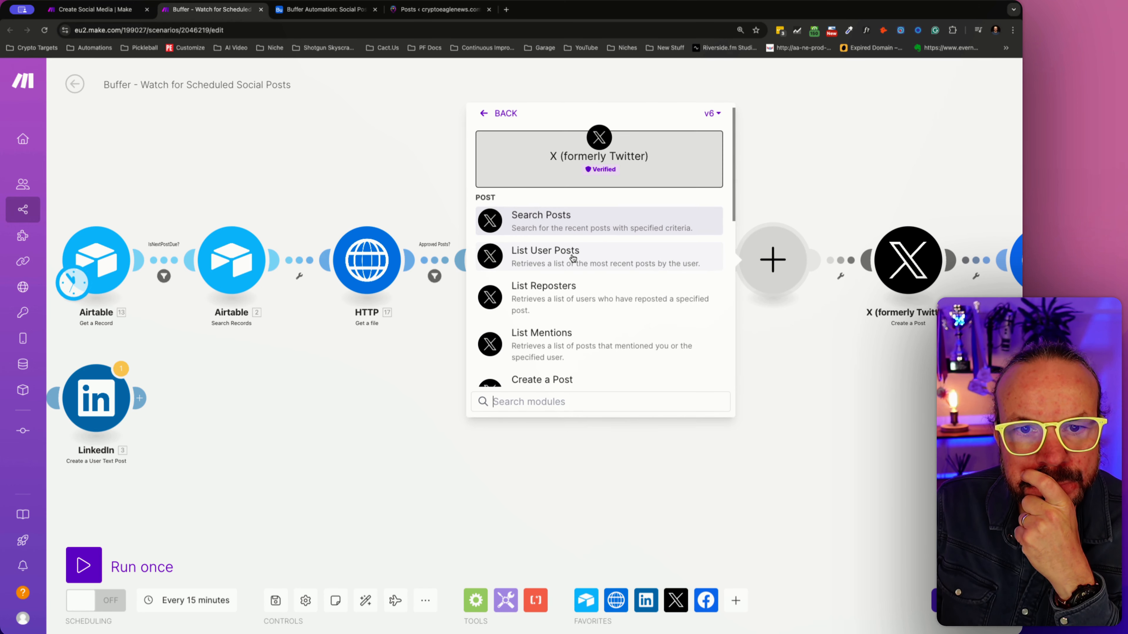
{"action": "left_click", "coordinate": [801, 343]}
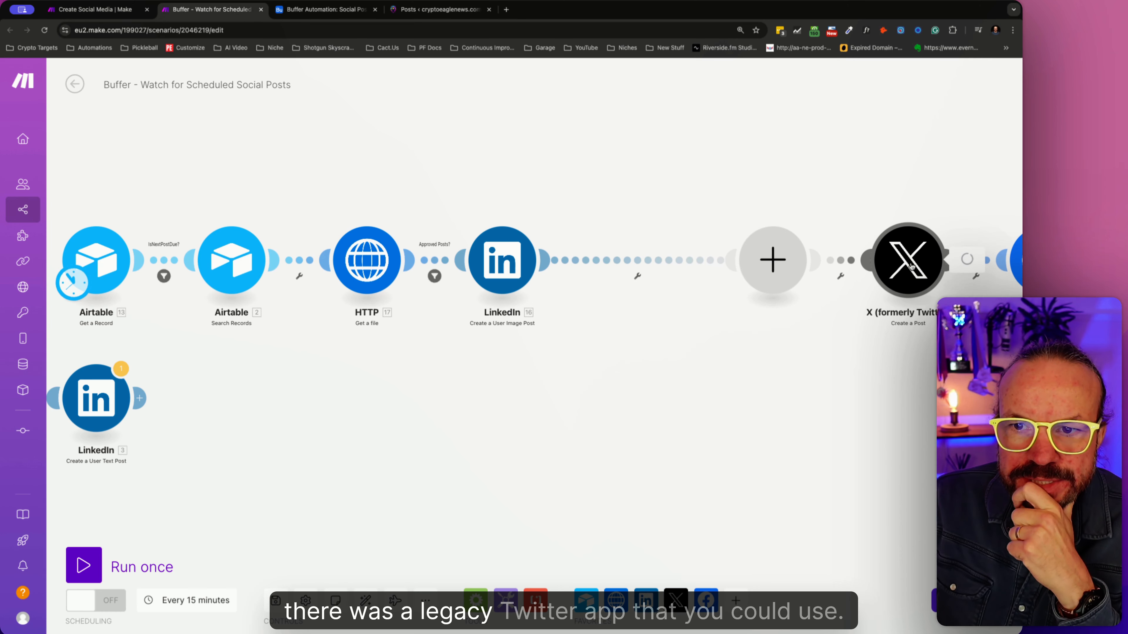
- Show the X post module's advanced settings and highlight "X (Twitter) v5 app > Upload a Media" in the Media IDs hint
{"action": "left_click", "coordinate": [893, 273]}
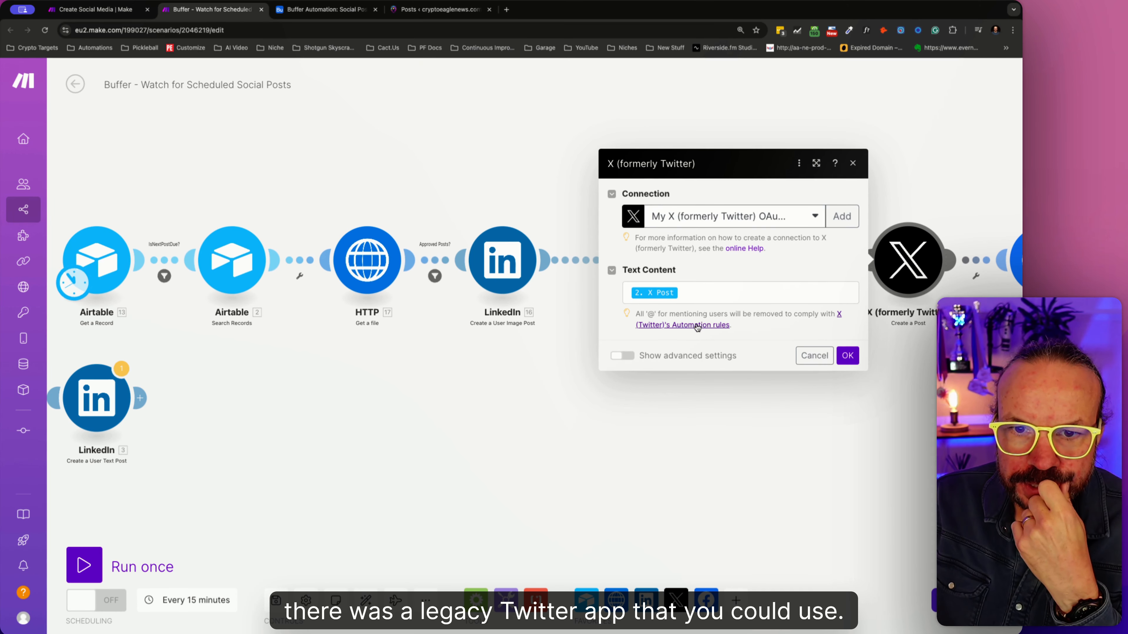
{"action": "left_click", "coordinate": [623, 355]}
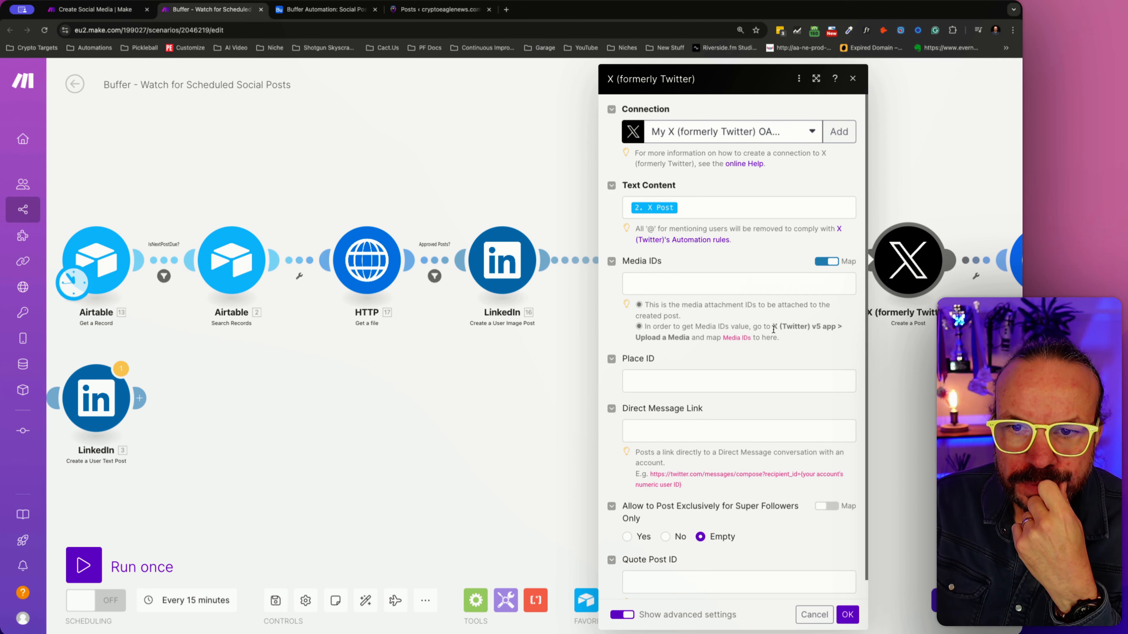
{"action": "left_click_drag", "start_coordinate": [827, 327], "coordinate": [735, 345]}
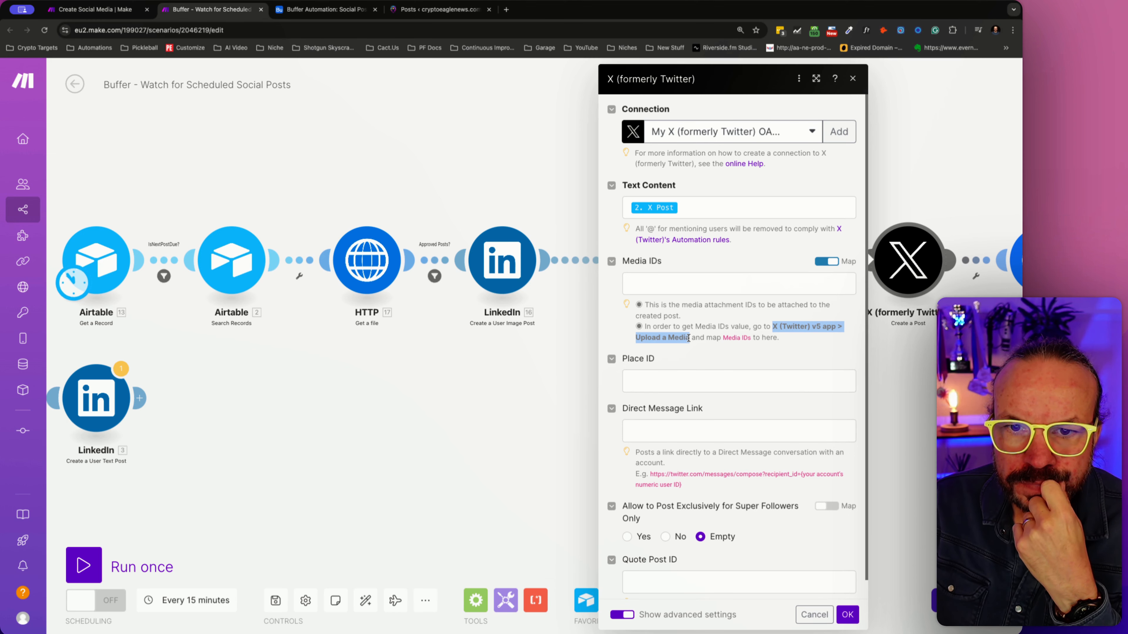
- Cancel the X module's settings and add another empty module directly after the LinkedIn image post module
{"action": "left_click", "coordinate": [814, 615]}
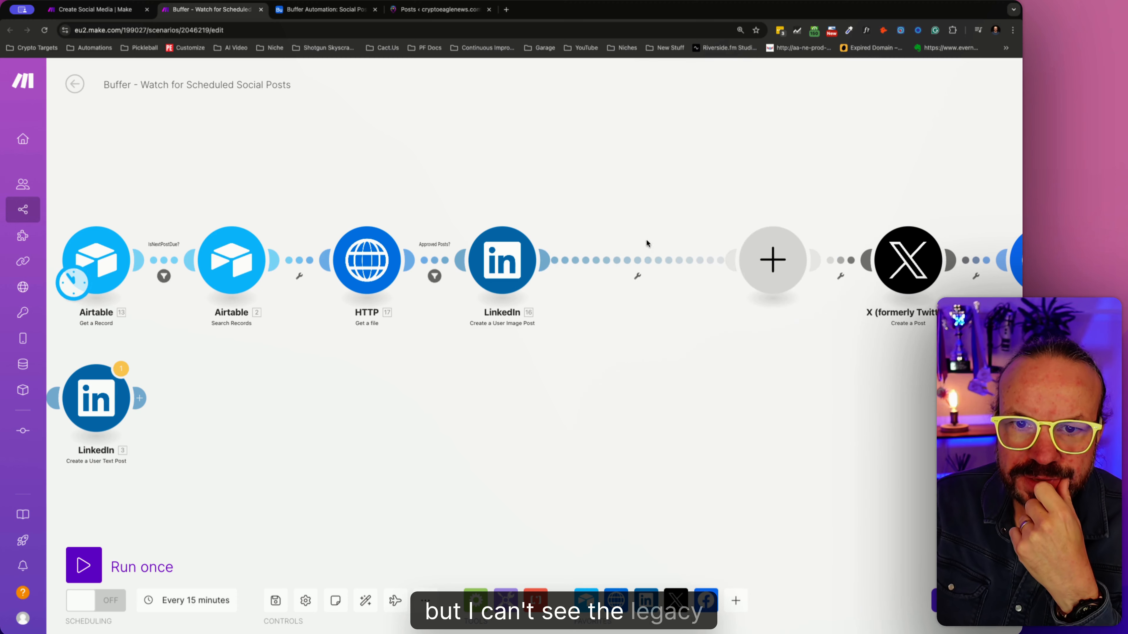
{"action": "right_click", "coordinate": [638, 260]}
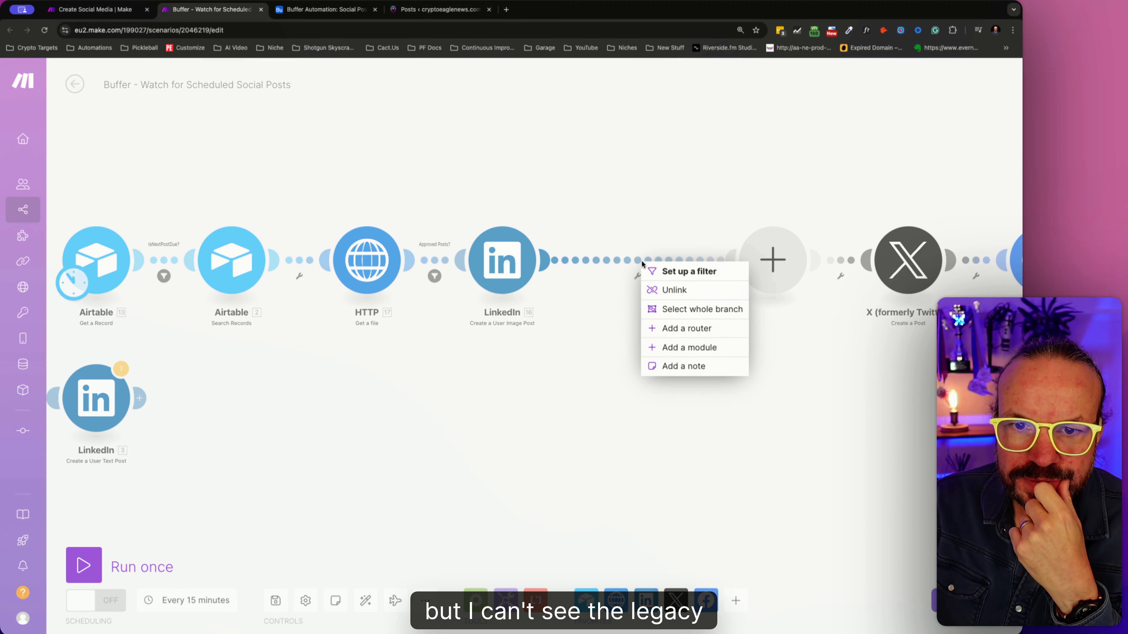
{"action": "left_click", "coordinate": [717, 346]}
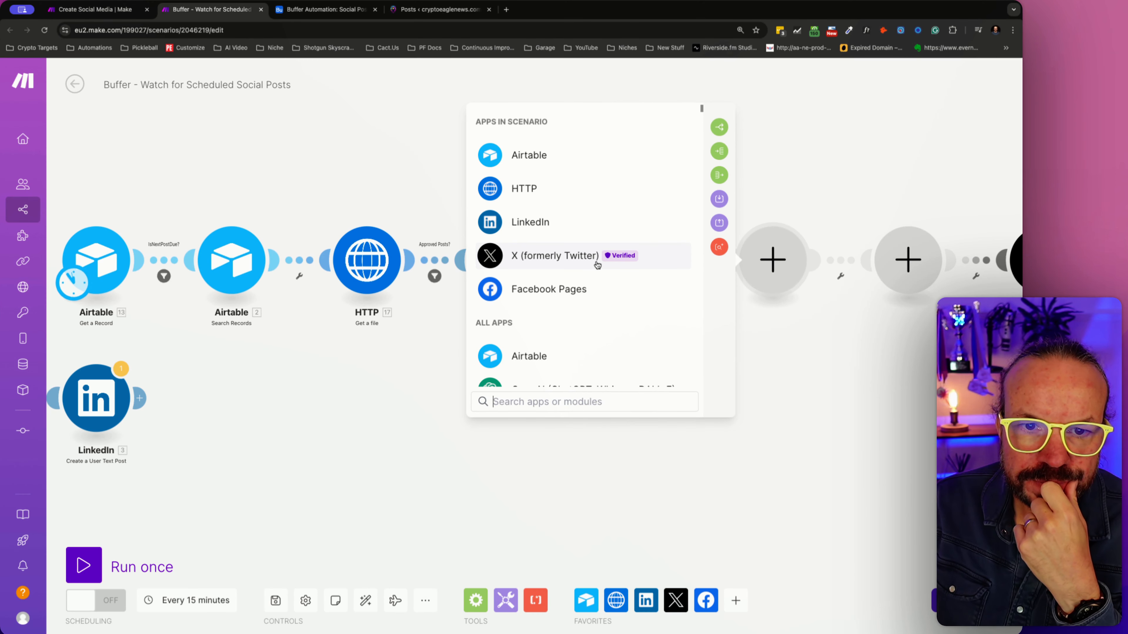
{"action": "scroll", "coordinate": [596, 297], "scroll_direction": "down", "scroll_amount": 4}
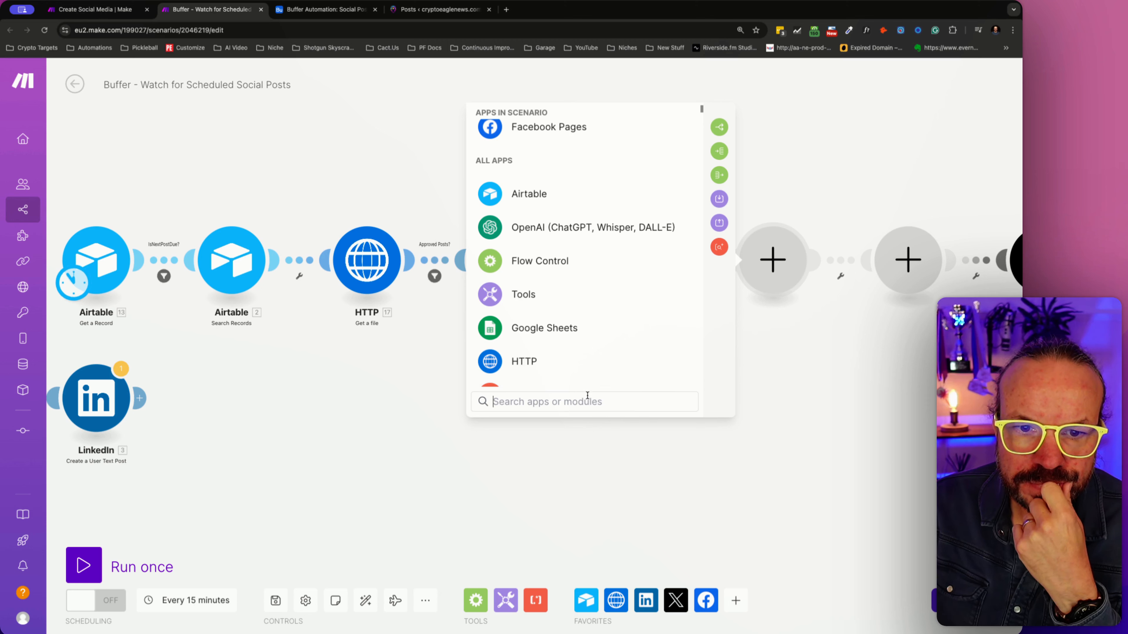
- Search the available apps for "x" and refine the search to "x upload media"
{"action": "type", "text": "x"}
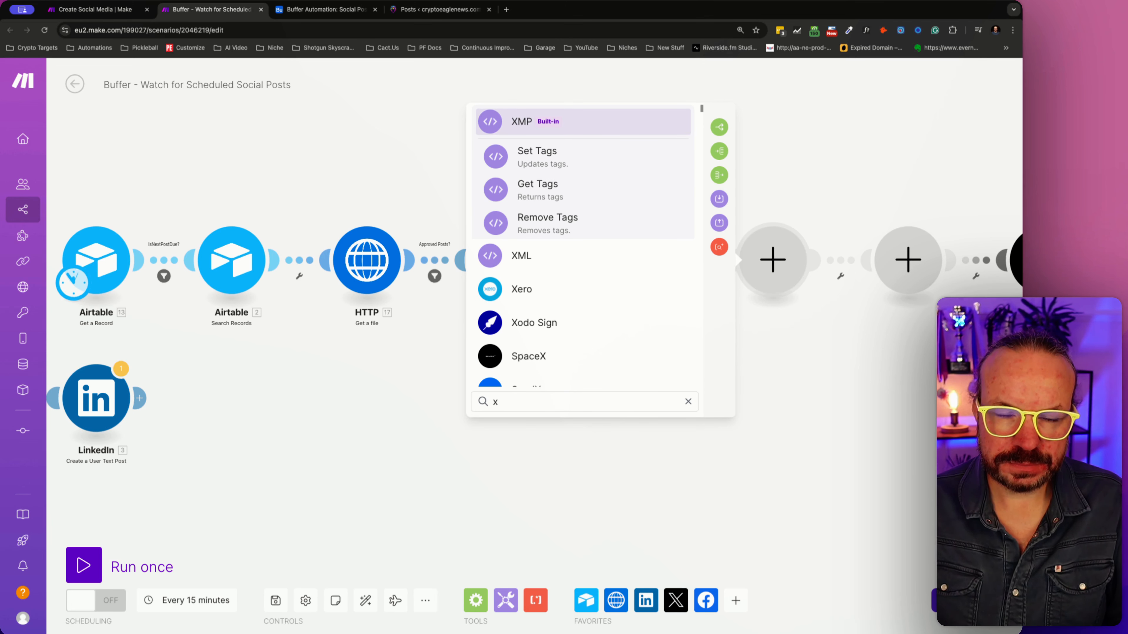
{"action": "scroll", "coordinate": [592, 238], "scroll_direction": "down", "scroll_amount": 5}
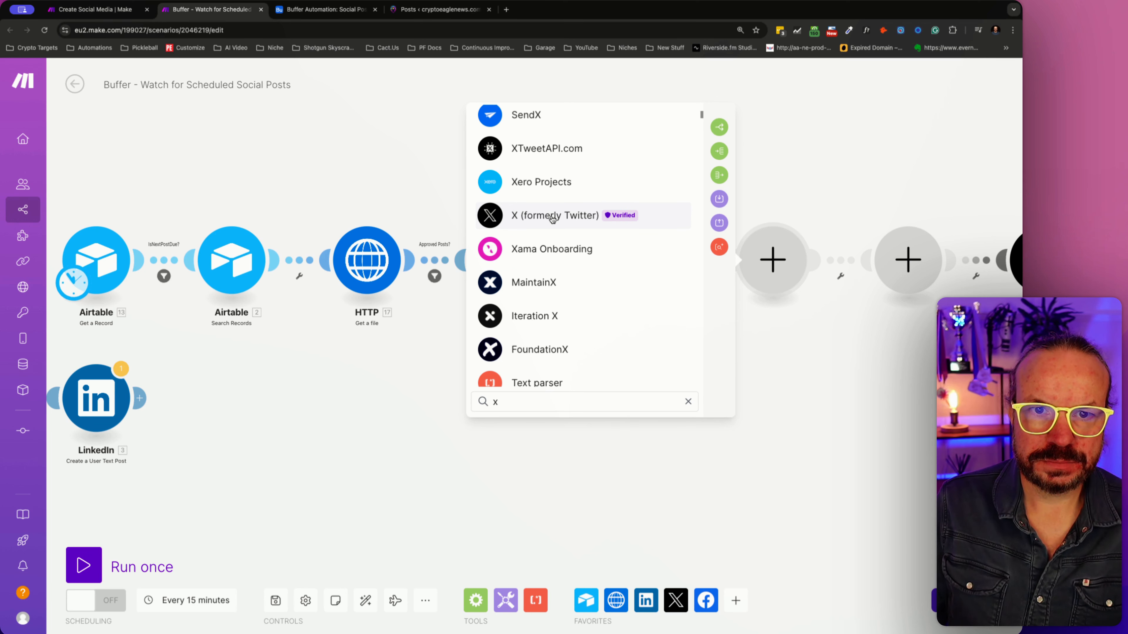
{"action": "scroll", "coordinate": [552, 221], "scroll_direction": "down", "scroll_amount": 8}
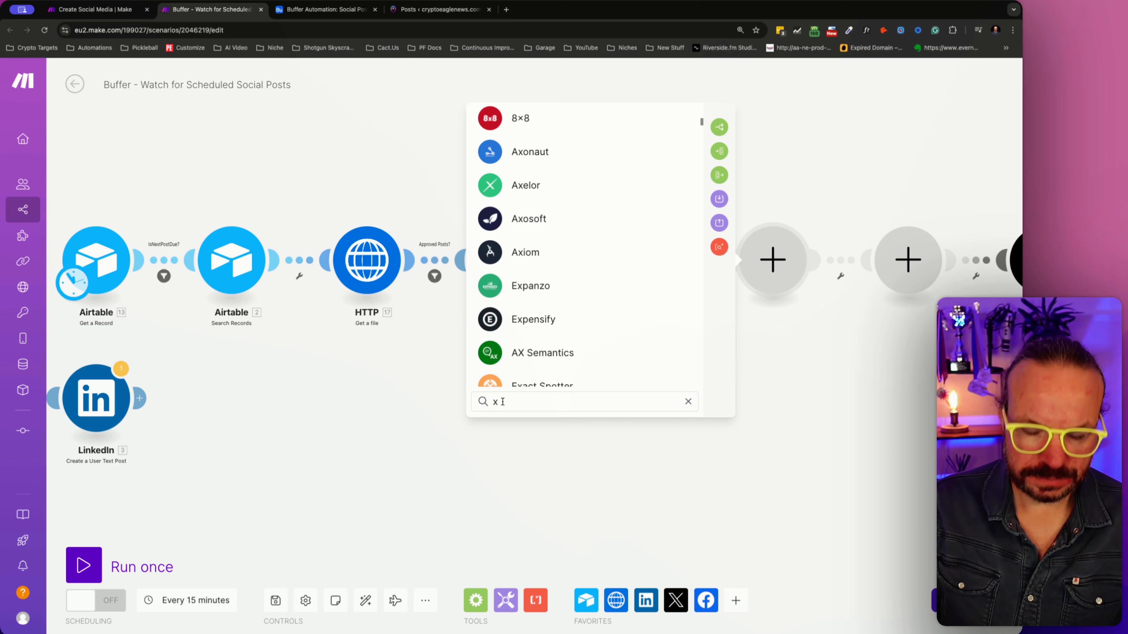
{"action": "type", "text": "iplod"}
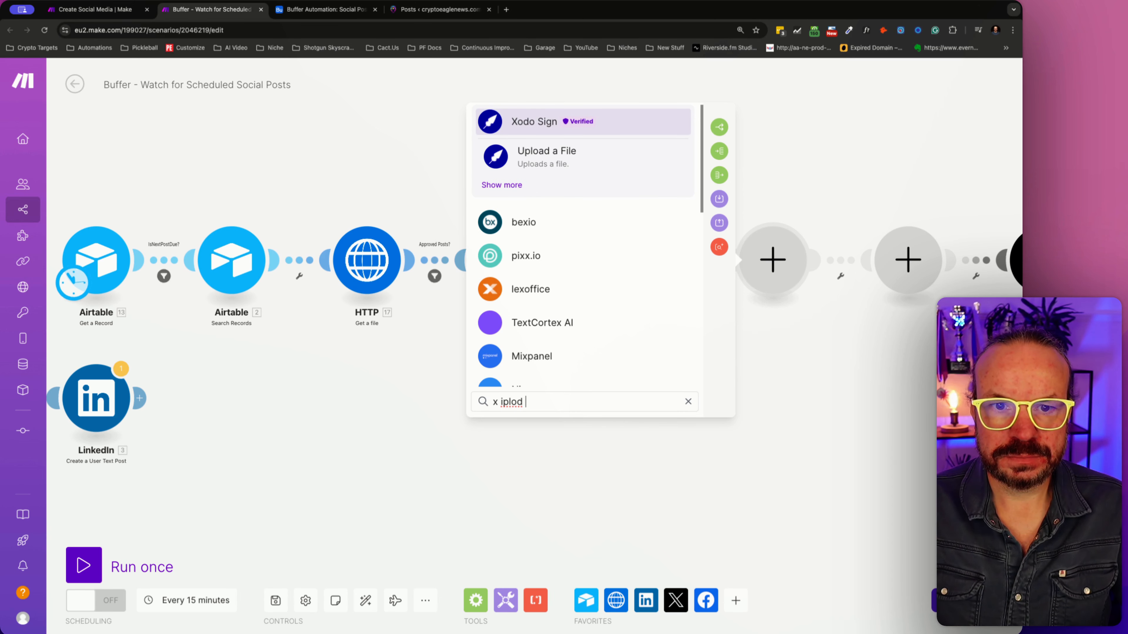
{"action": "type", "text": " media"}
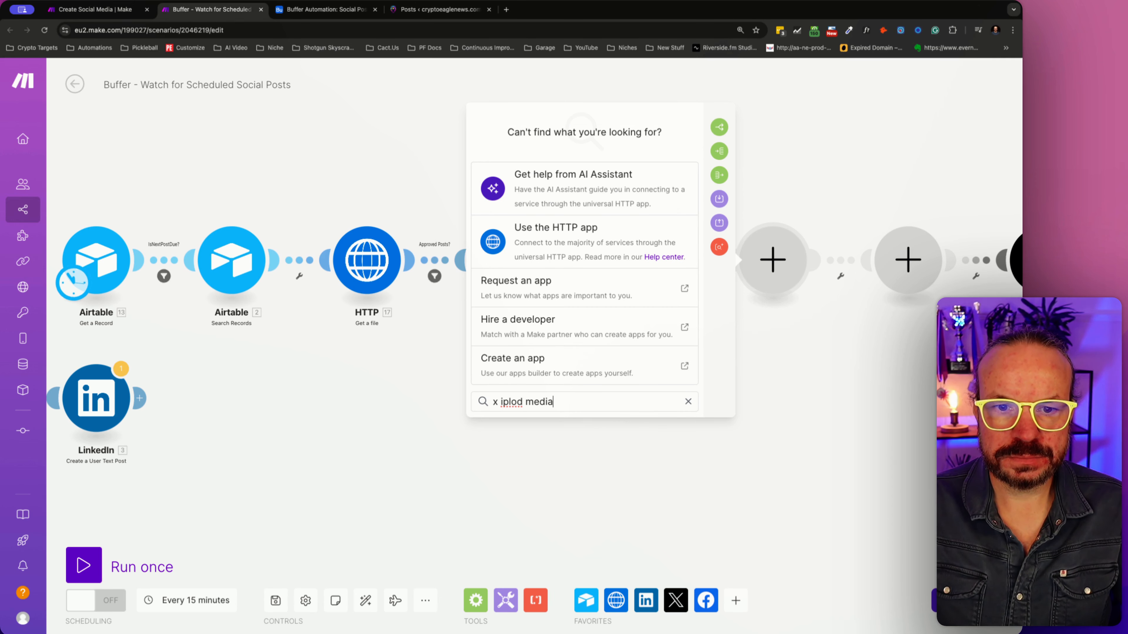
{"action": "key", "text": "Left"}
{"action": "key", "text": "Left"}
{"action": "key", "text": "Left"}
{"action": "key", "text": "Left"}
{"action": "key", "text": "Left"}
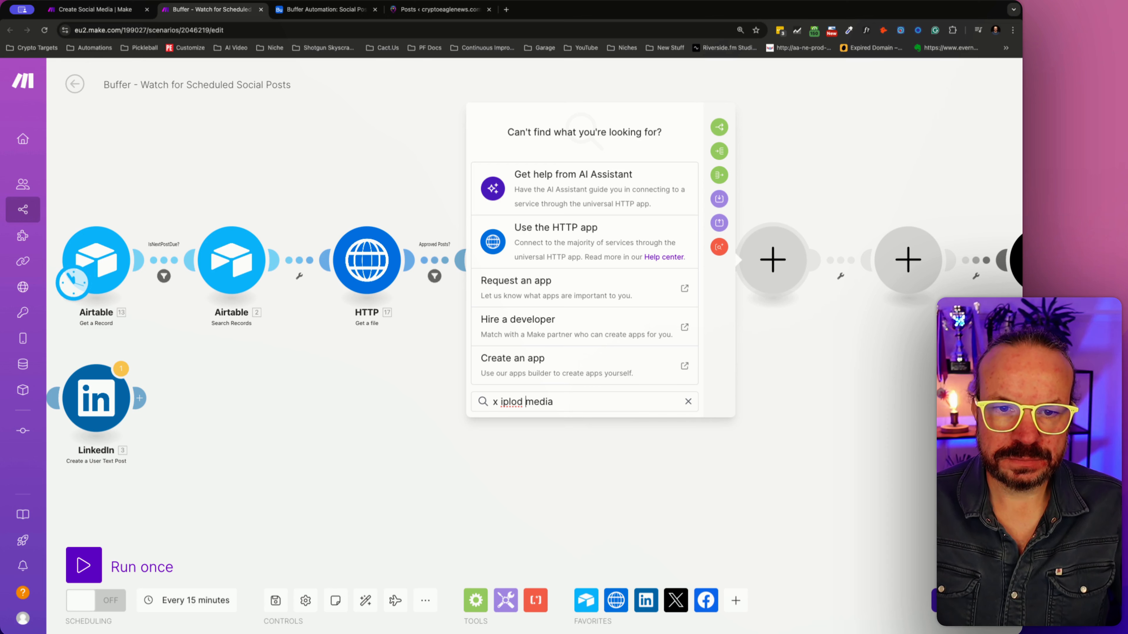
{"action": "key", "text": "BackSpace"}
{"action": "type", "text": "uplo"}
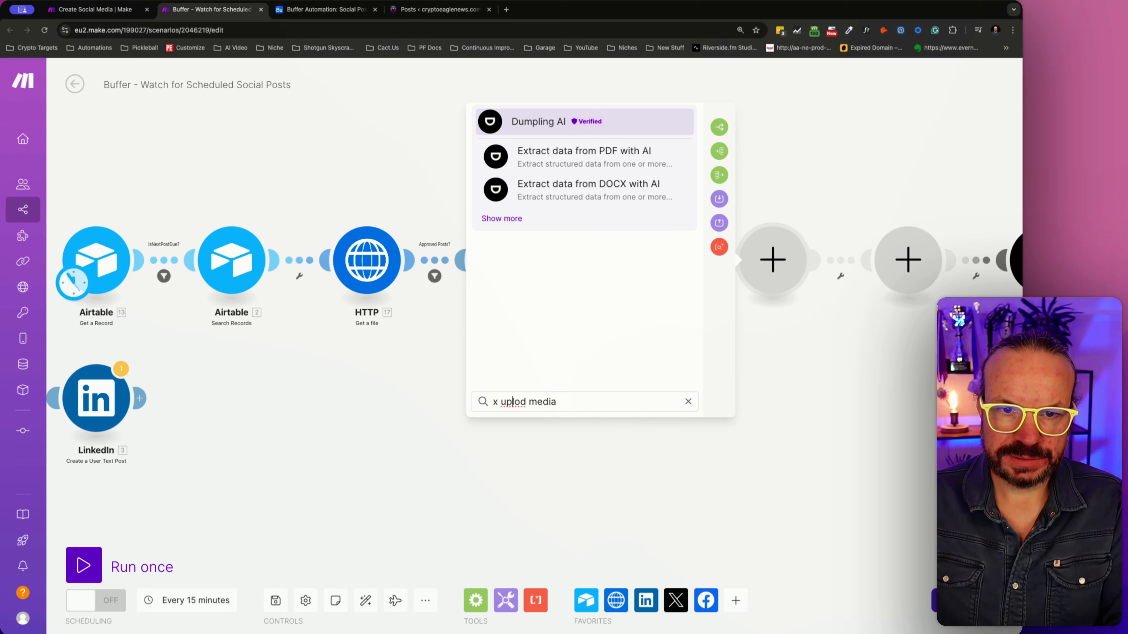
{"action": "type", "text": "a"}
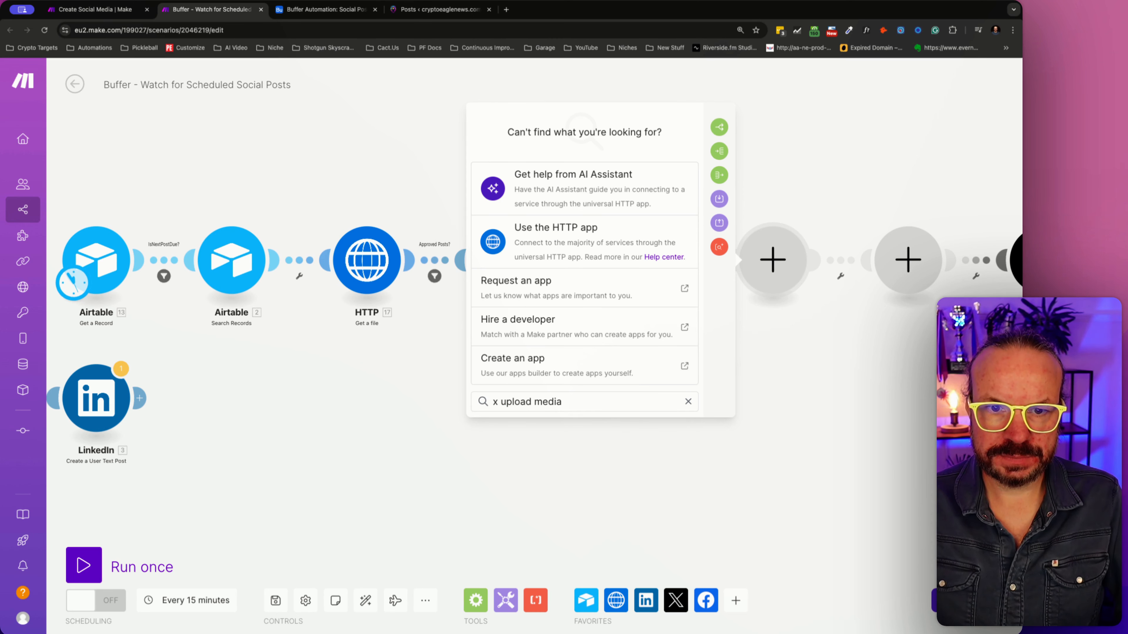
- Shorten the app search to "upload media" and look through the matching apps for an X entry
{"action": "key", "text": "Left"}
{"action": "key", "text": "Left"}
{"action": "key", "text": "Left"}
{"action": "key", "text": "Left"}
{"action": "key", "text": "Left"}
{"action": "key", "text": "BackSpace"}
{"action": "key", "text": "BackSpace"}
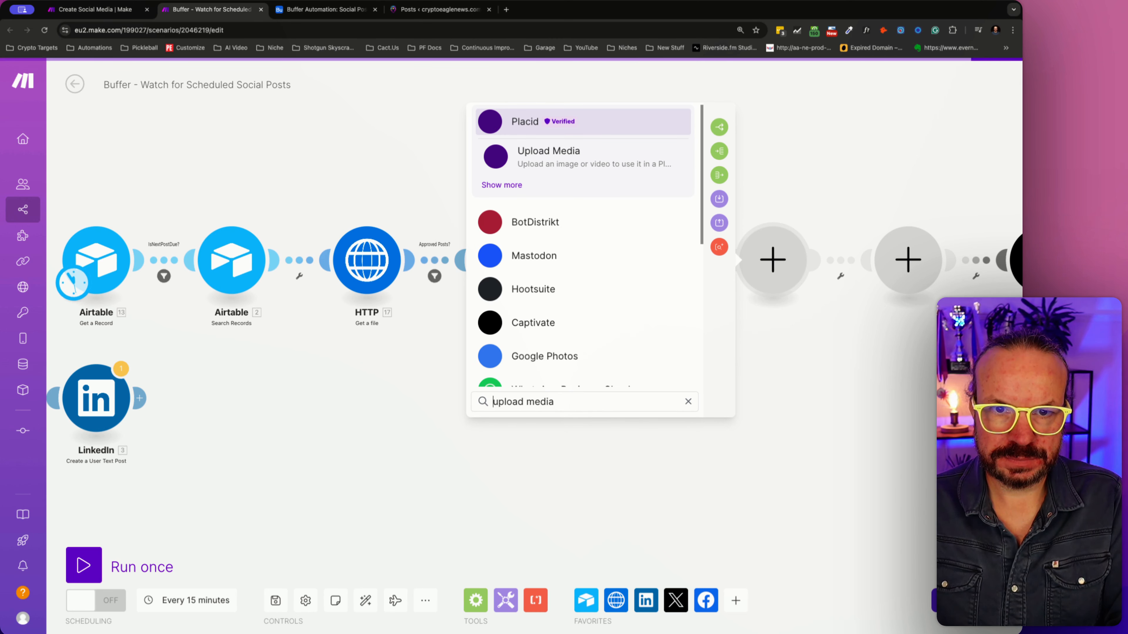
{"action": "scroll", "coordinate": [544, 316], "scroll_direction": "down", "scroll_amount": 5}
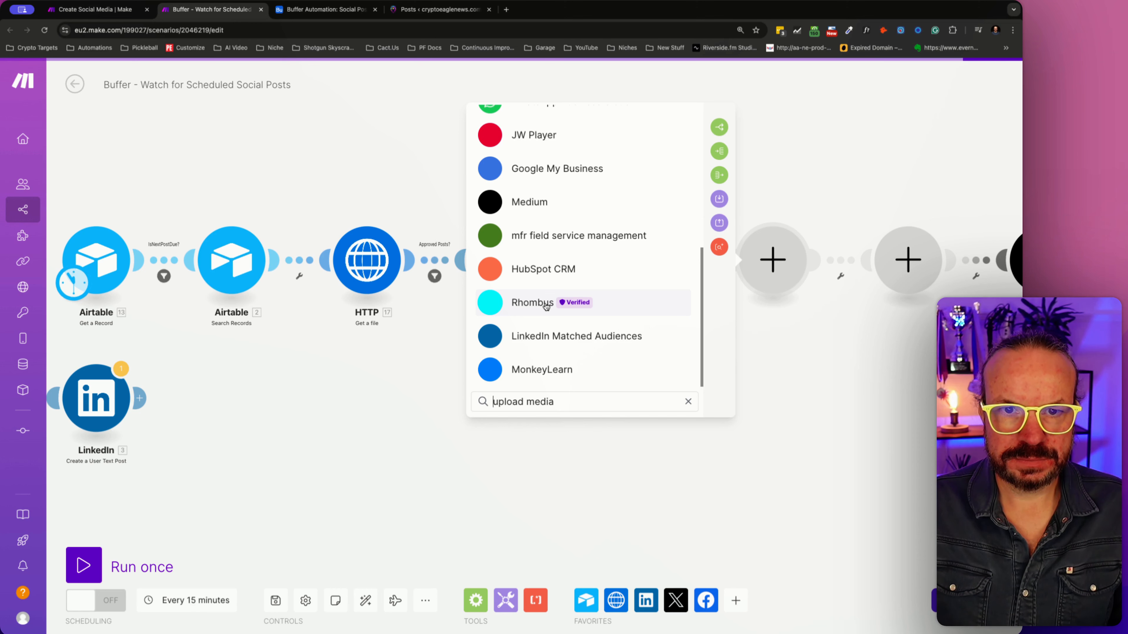
{"action": "scroll", "coordinate": [548, 347], "scroll_direction": "up", "scroll_amount": 5}
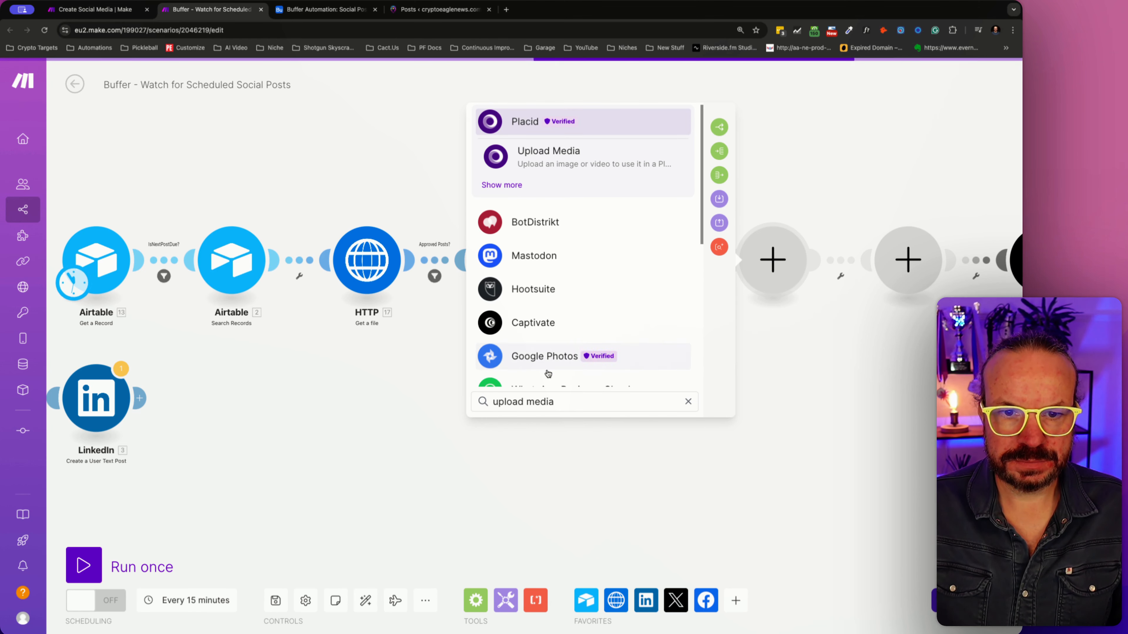
- Search the apps for twitter and examine all X (formerly Twitter) v6 modules for a media upload action, leaving none selected
{"action": "triple_click", "coordinate": [517, 396]}
{"action": "type", "text": "twitt"}
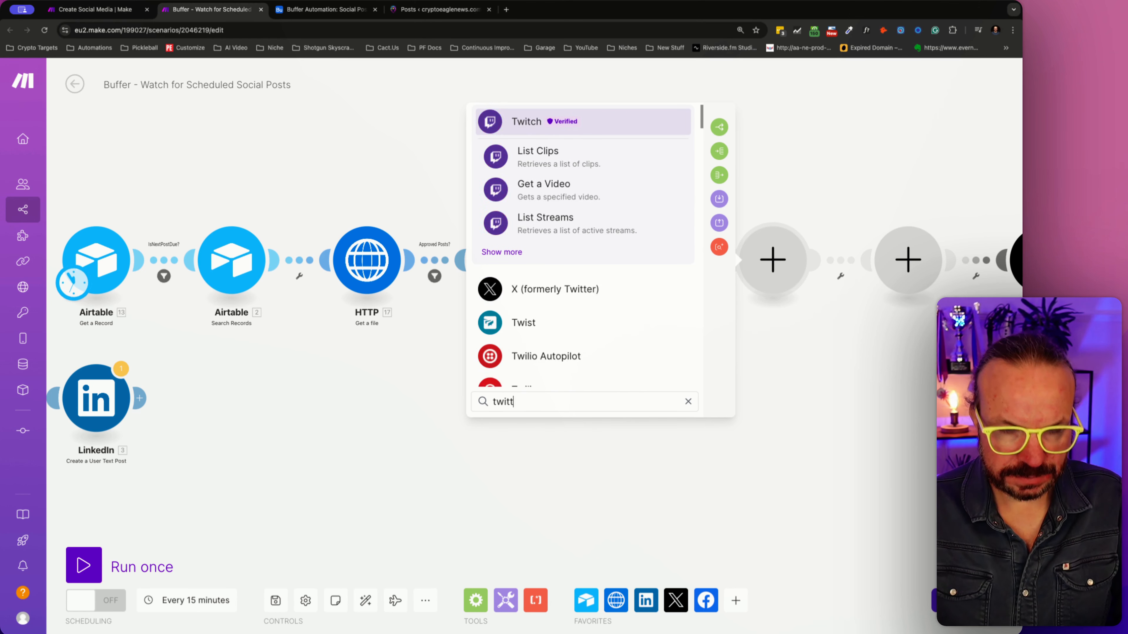
{"action": "type", "text": "er"}
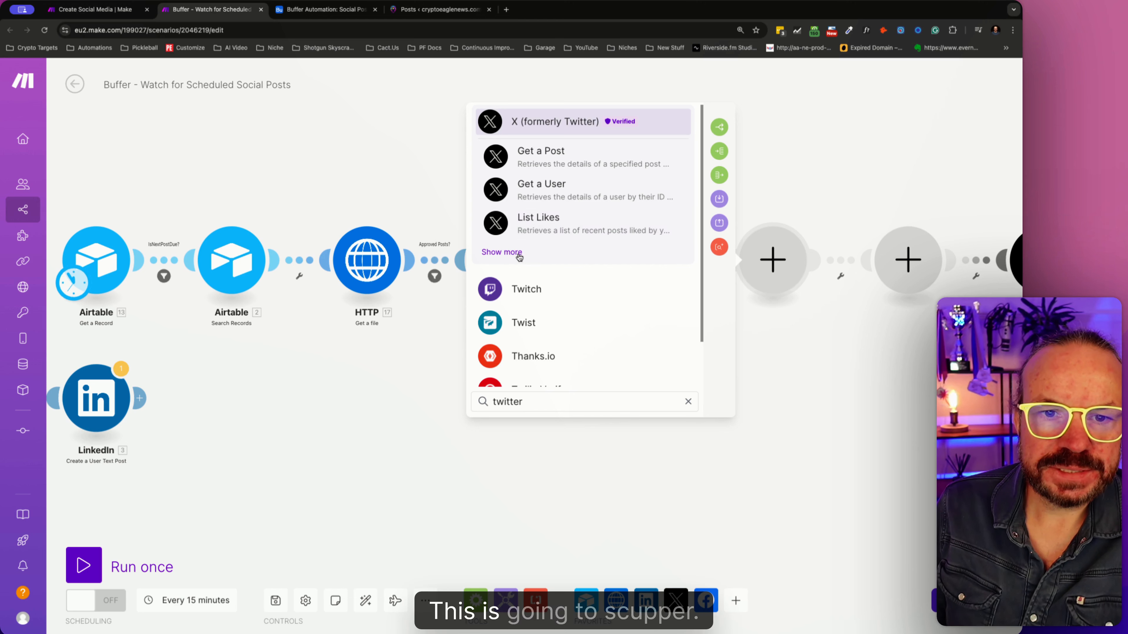
{"action": "left_click", "coordinate": [502, 252]}
{"action": "scroll", "coordinate": [604, 271], "scroll_direction": "down", "scroll_amount": 2}
{"action": "scroll", "coordinate": [604, 271], "scroll_direction": "down", "scroll_amount": 1}
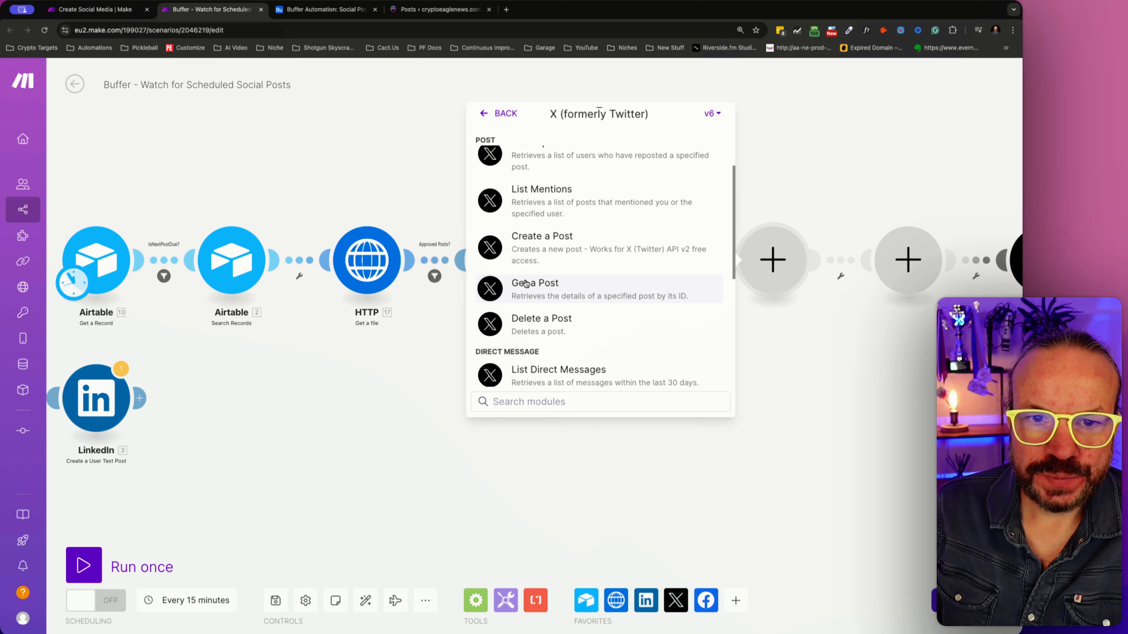
{"action": "scroll", "coordinate": [573, 325], "scroll_direction": "down", "scroll_amount": 5}
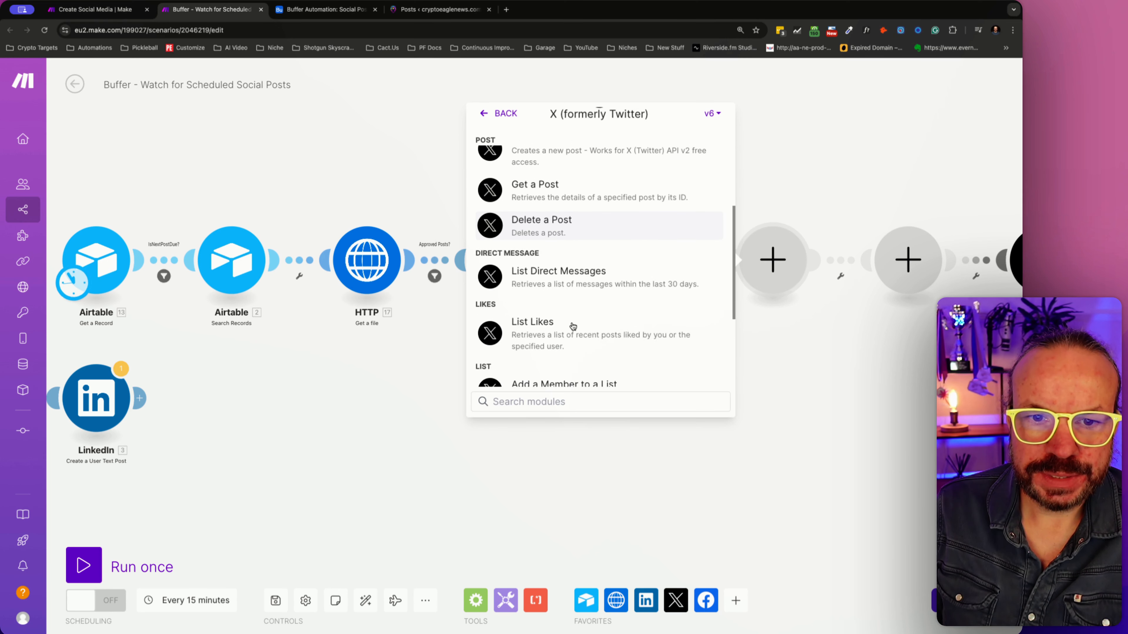
{"action": "scroll", "coordinate": [571, 321], "scroll_direction": "down", "scroll_amount": 2}
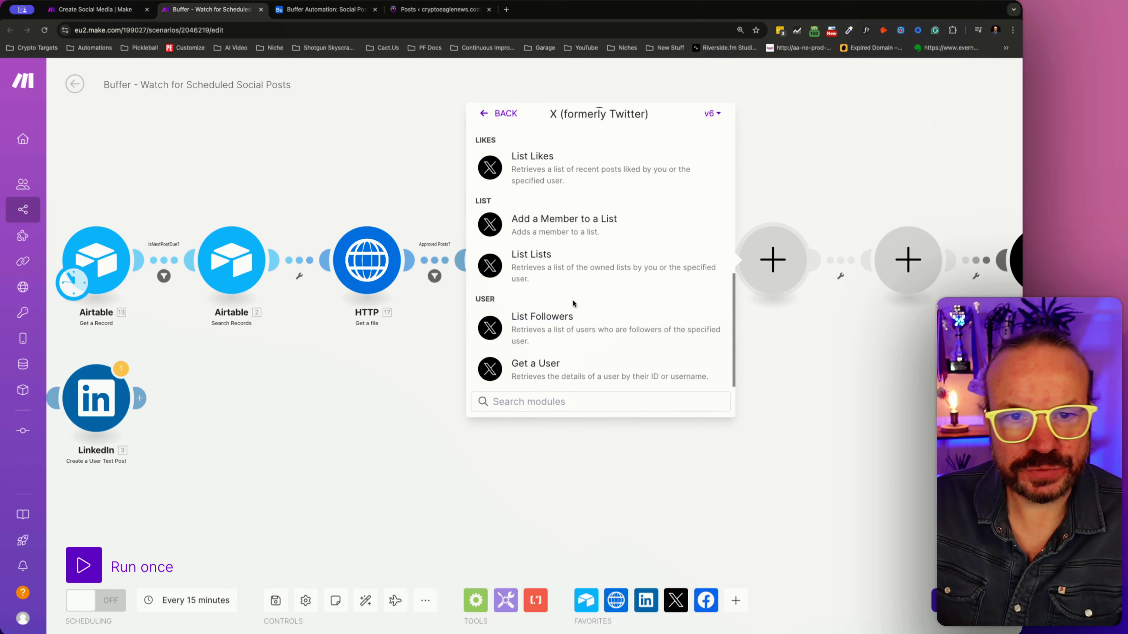
{"action": "scroll", "coordinate": [577, 297], "scroll_direction": "up", "scroll_amount": 10}
{"action": "key", "text": "Escape"}
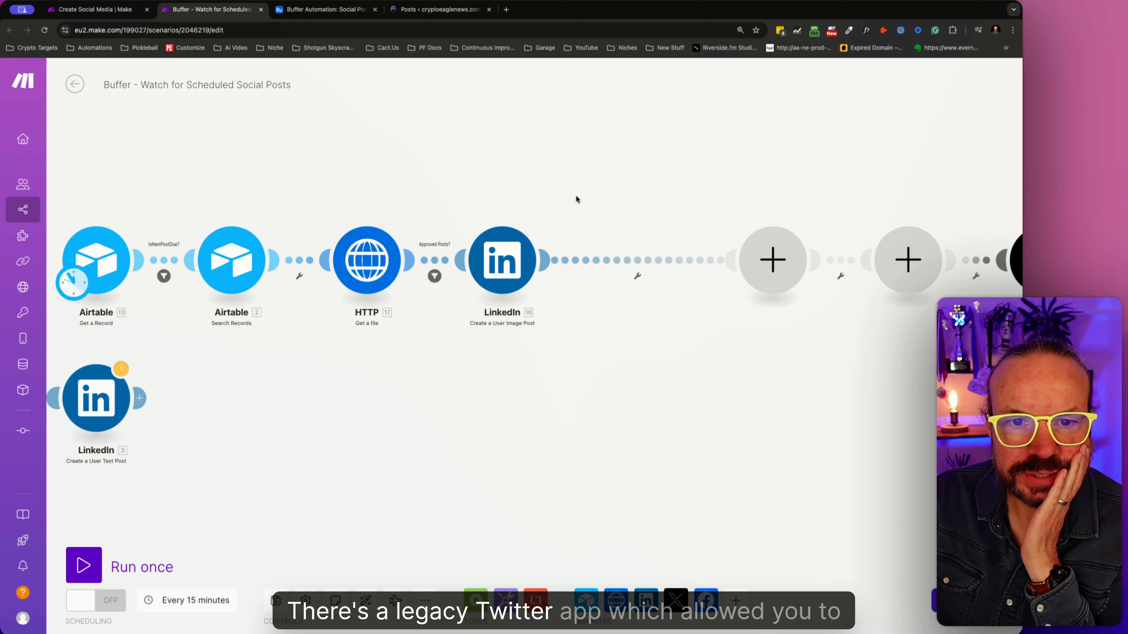
- Check the app selection of the new empty module for a legacy Twitter app and view the X module list again
{"action": "left_click", "coordinate": [759, 278]}
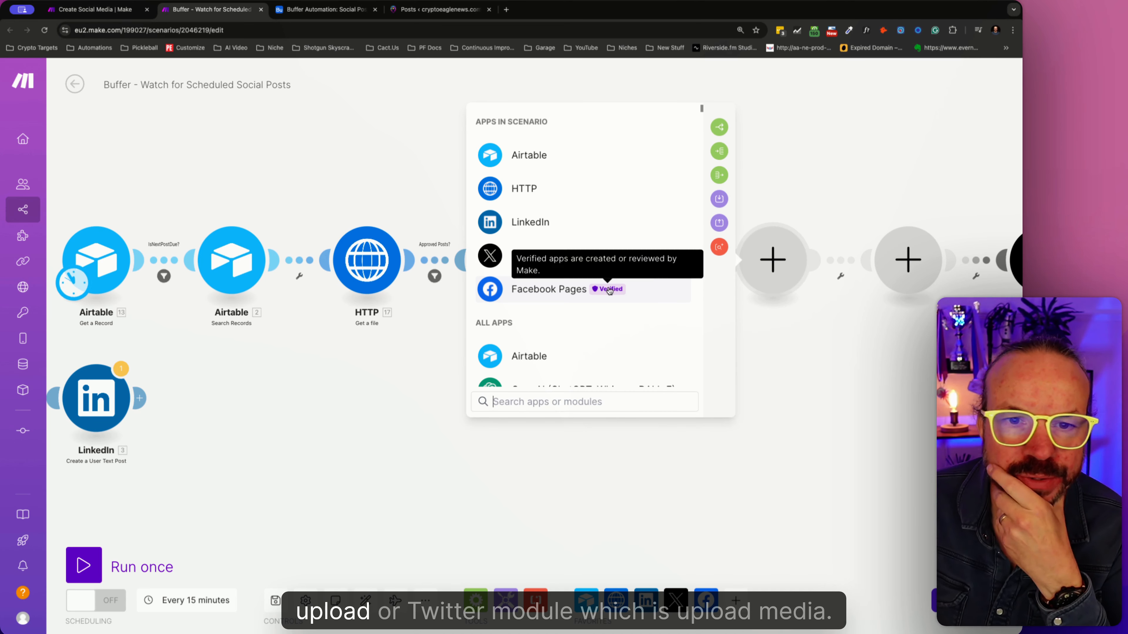
{"action": "scroll", "coordinate": [597, 289], "scroll_direction": "down", "scroll_amount": 4}
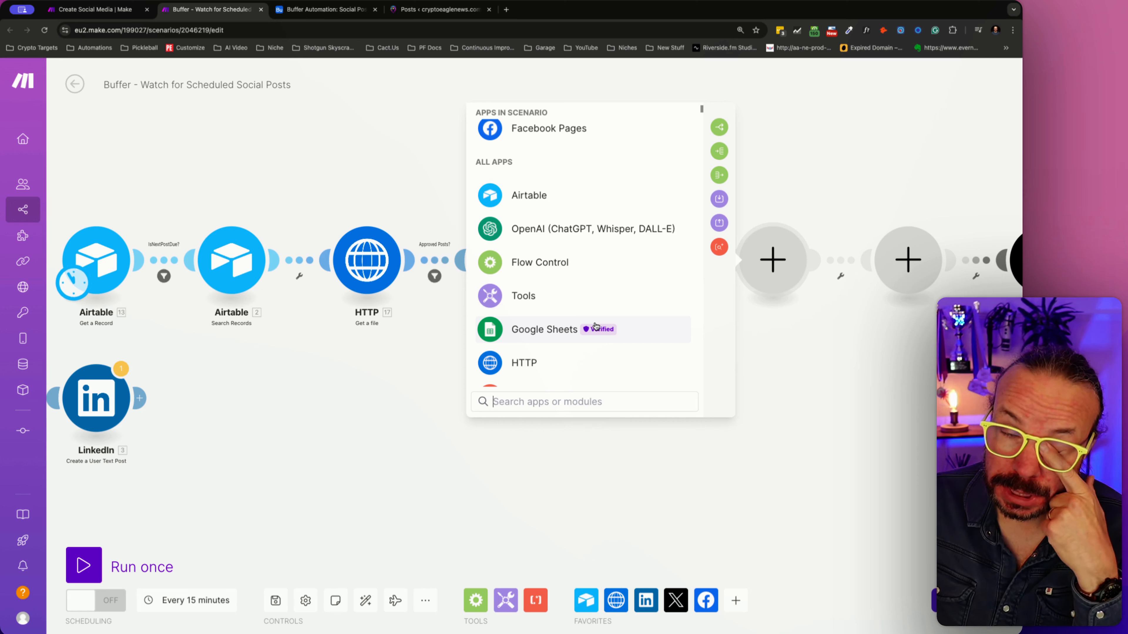
{"action": "scroll", "coordinate": [589, 242], "scroll_direction": "up", "scroll_amount": 4}
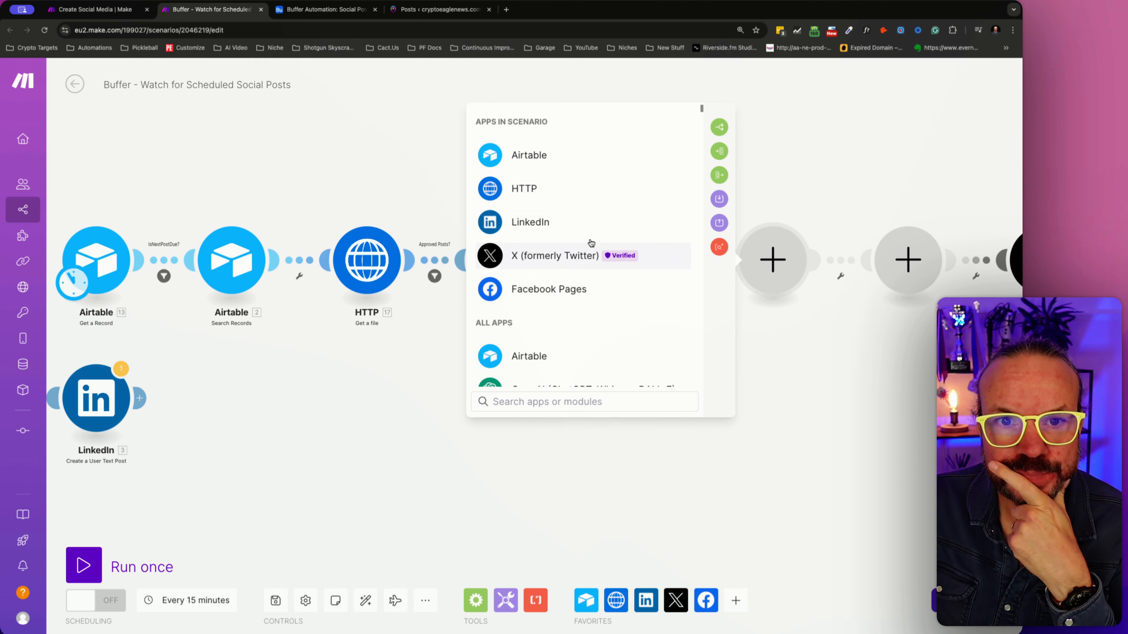
{"action": "left_click", "coordinate": [553, 254]}
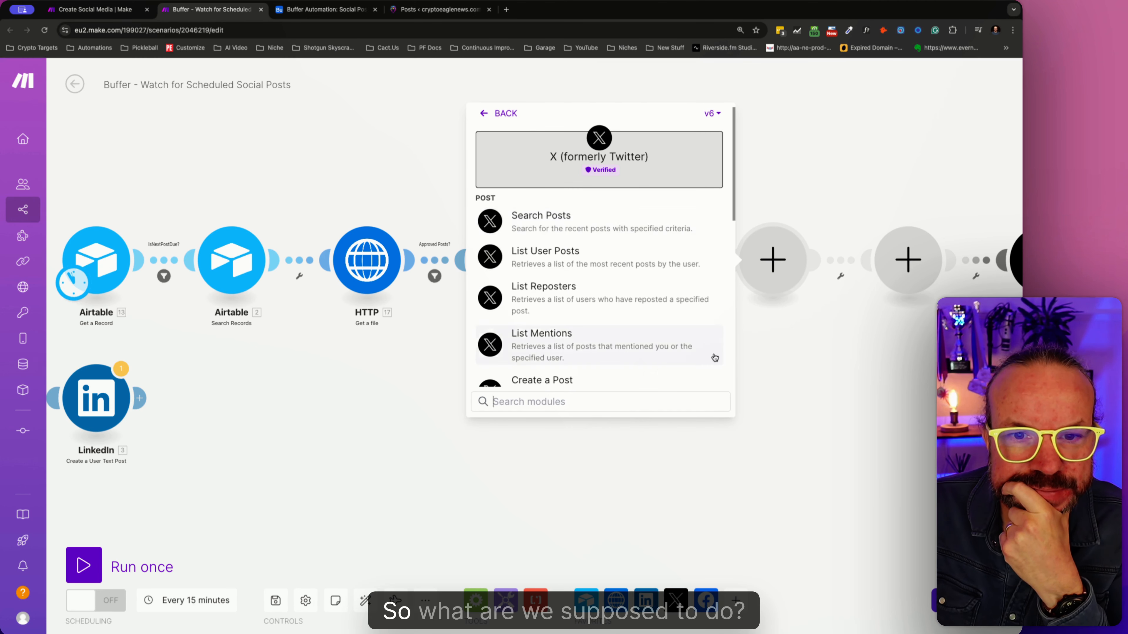
{"action": "key", "text": "Escape"}
- Delete both empty modules between the LinkedIn image post and X modules, and auto-align the scenario
{"action": "left_click_drag", "start_coordinate": [876, 327], "coordinate": [679, 332]}
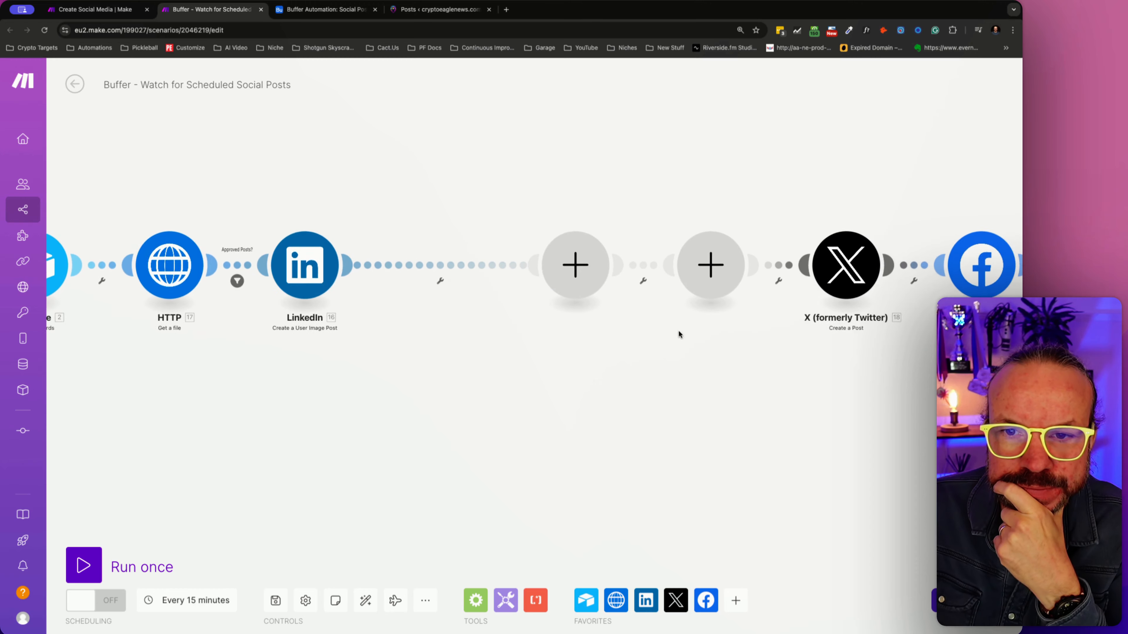
{"action": "scroll", "coordinate": [667, 302], "scroll_direction": "left", "scroll_amount": 2}
{"action": "right_click", "coordinate": [627, 267]}
{"action": "left_click", "coordinate": [671, 292]}
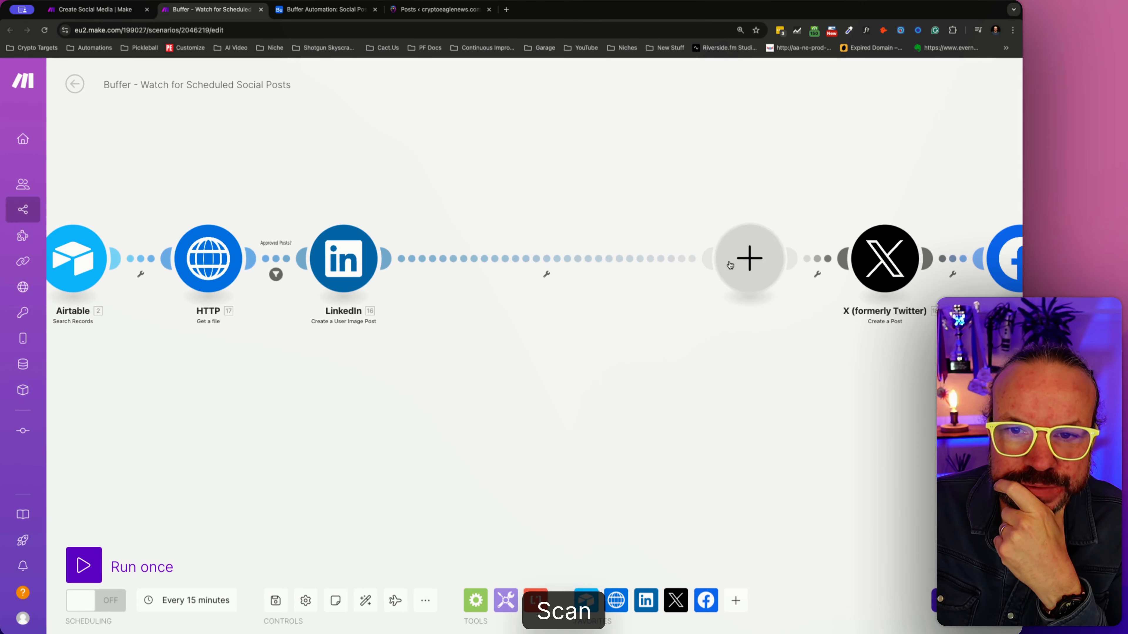
{"action": "right_click", "coordinate": [730, 265]}
{"action": "left_click", "coordinate": [775, 289]}
{"action": "left_click", "coordinate": [366, 600]}
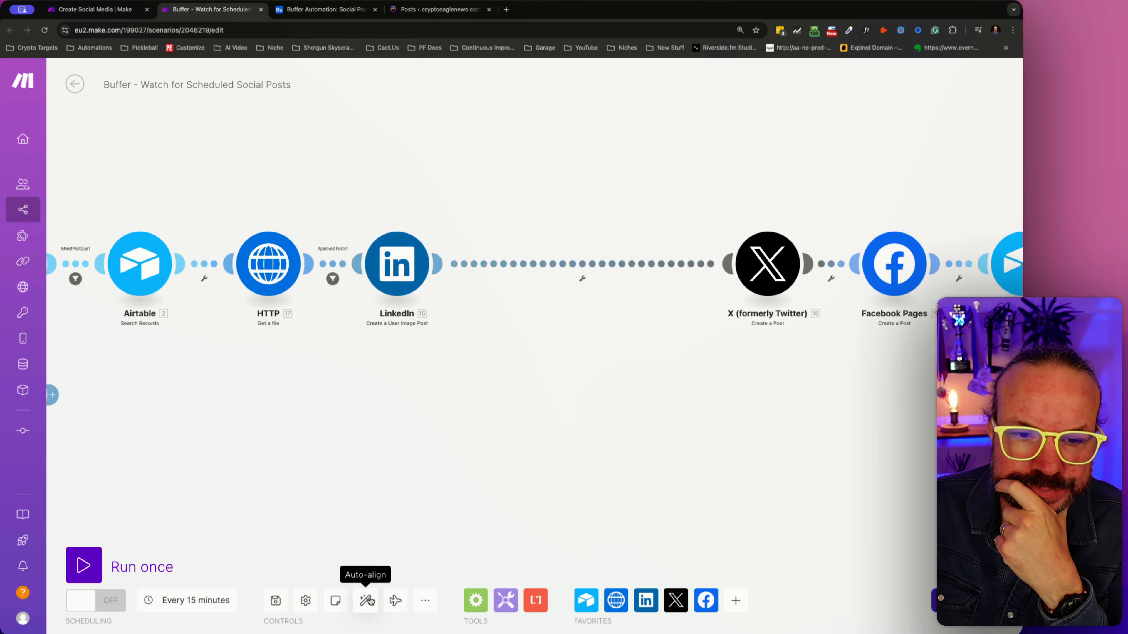
- Check the X post module's advanced settings and the items available for mapping to Media IDs, leaving that field empty
{"action": "left_click", "coordinate": [641, 274]}
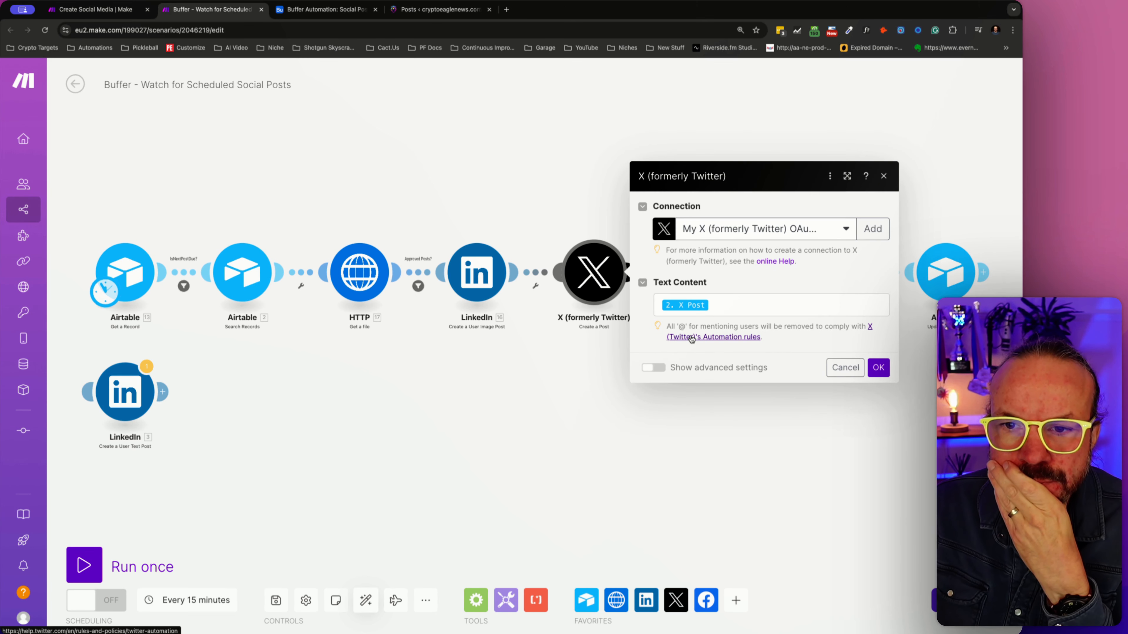
{"action": "left_click", "coordinate": [651, 367]}
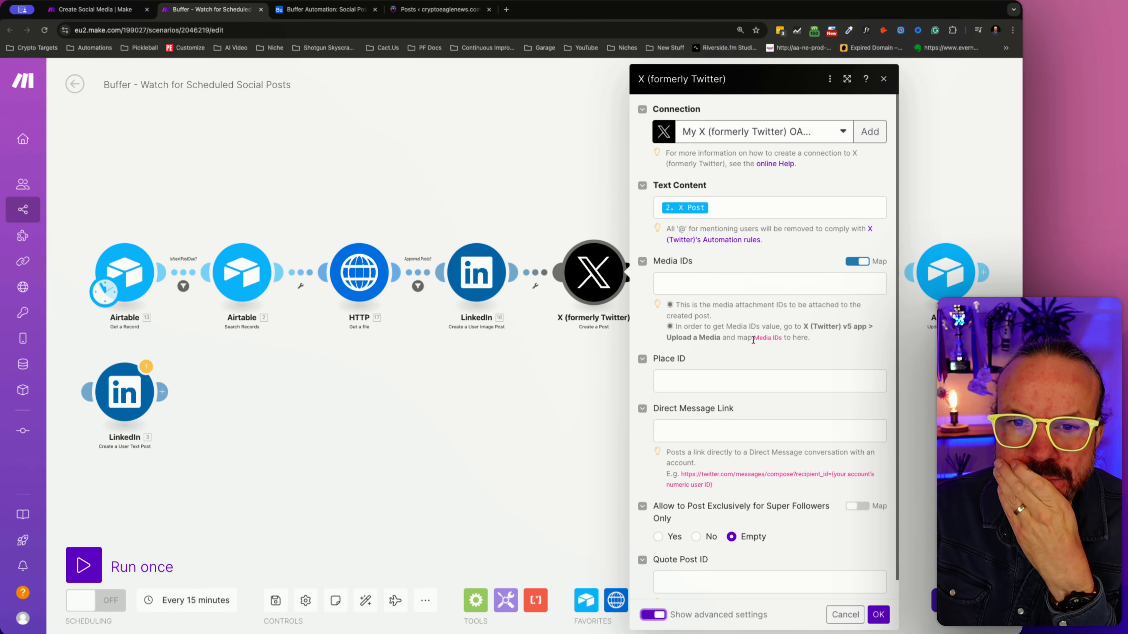
{"action": "left_click", "coordinate": [722, 288]}
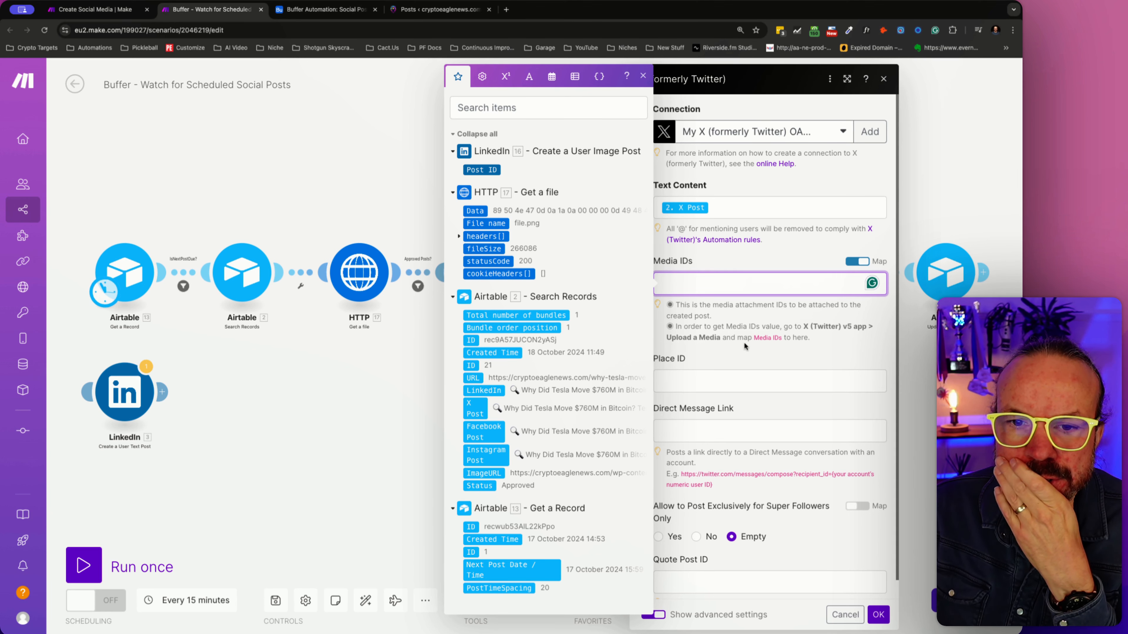
{"action": "left_click", "coordinate": [706, 395]}
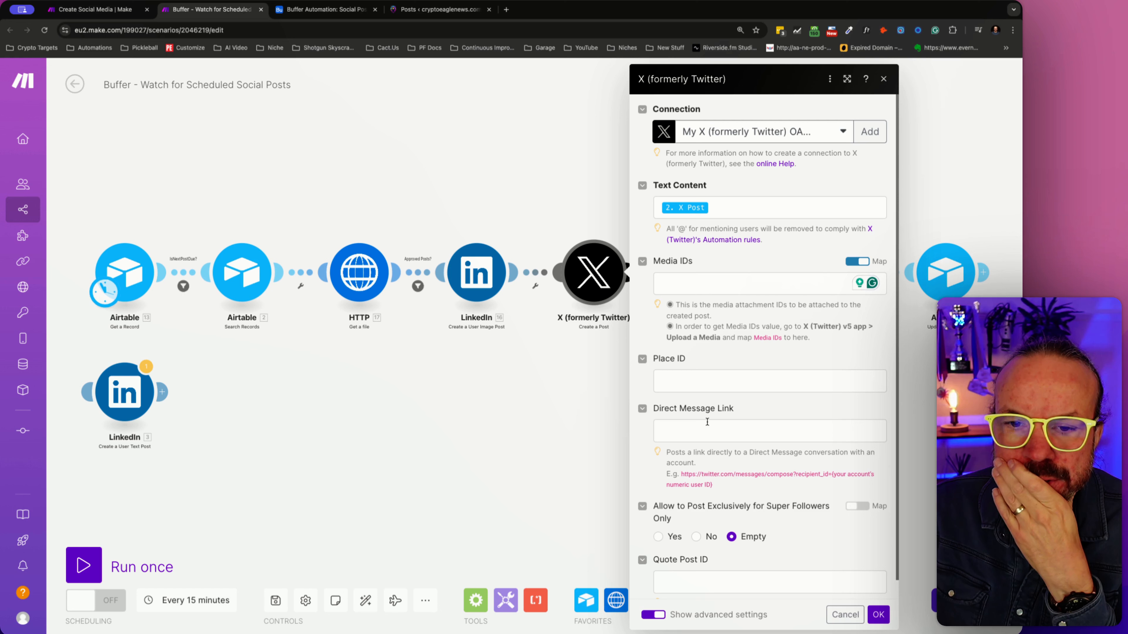
{"action": "scroll", "coordinate": [707, 422], "scroll_direction": "down", "scroll_amount": 1}
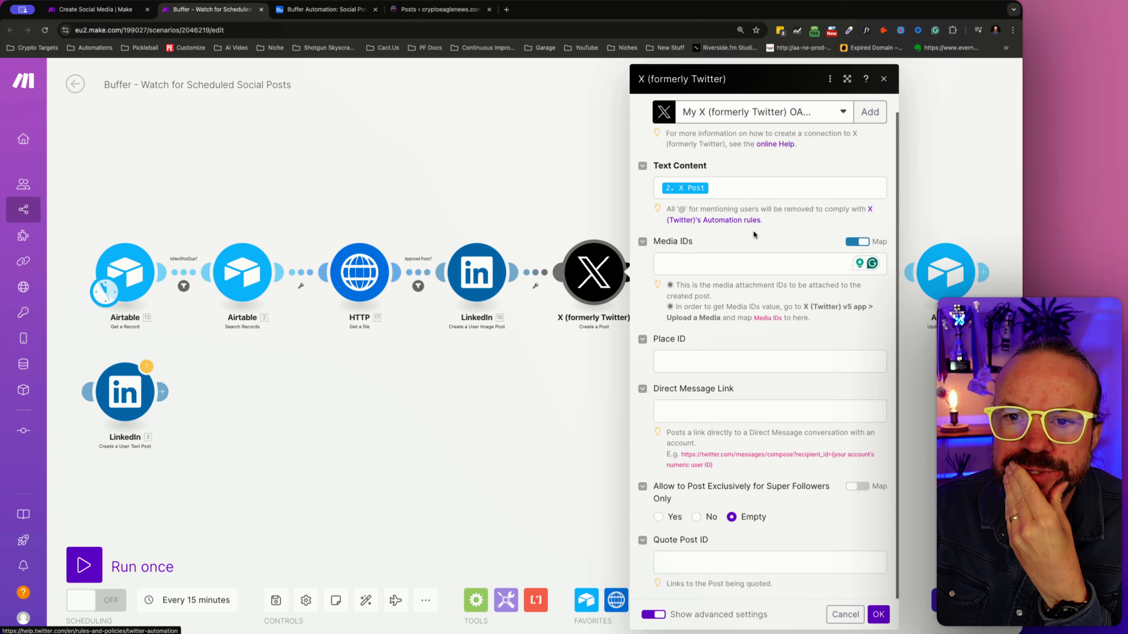
{"action": "left_click", "coordinate": [709, 259]}
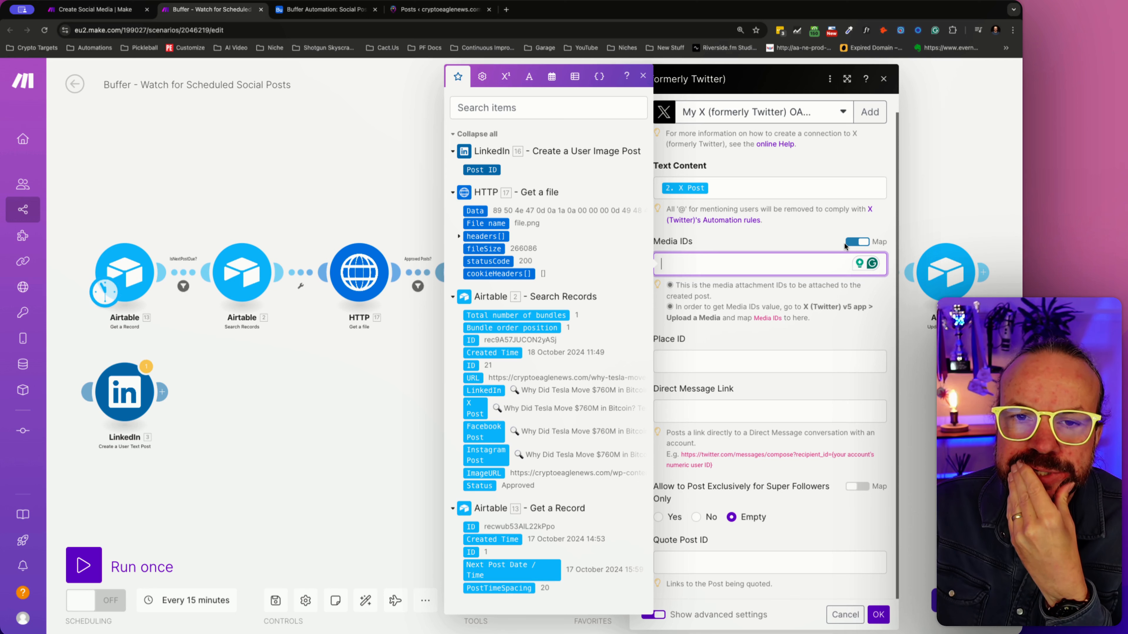
{"action": "left_click", "coordinate": [877, 615]}
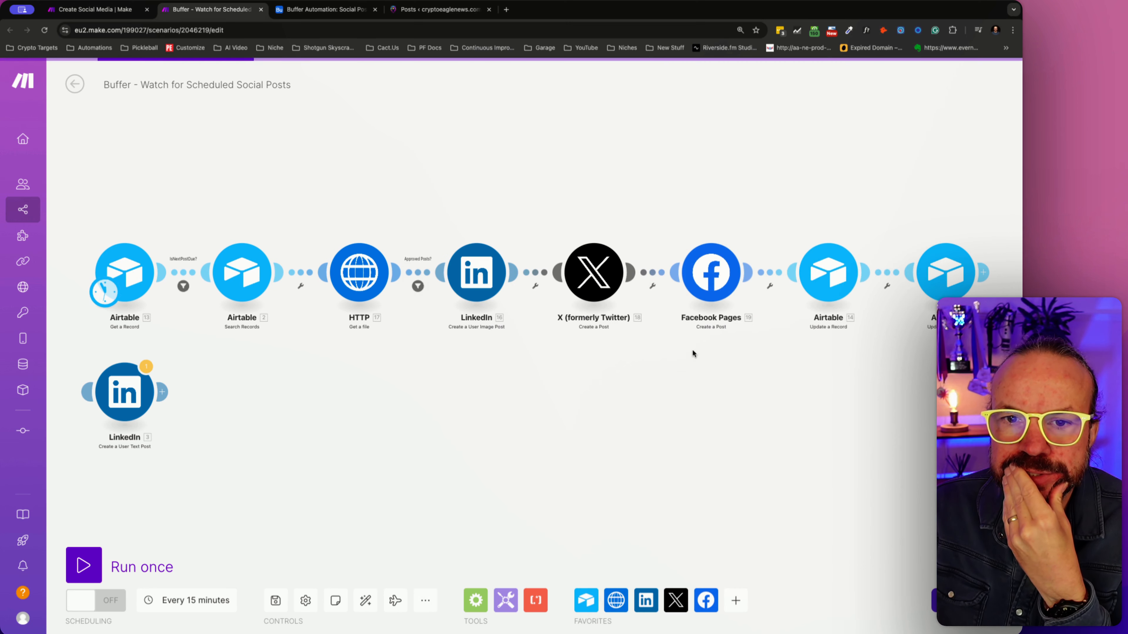
- Insert an empty module between the X and Facebook Pages modules and search its app list for twitter, leaving no app selected
{"action": "left_click", "coordinate": [652, 285]}
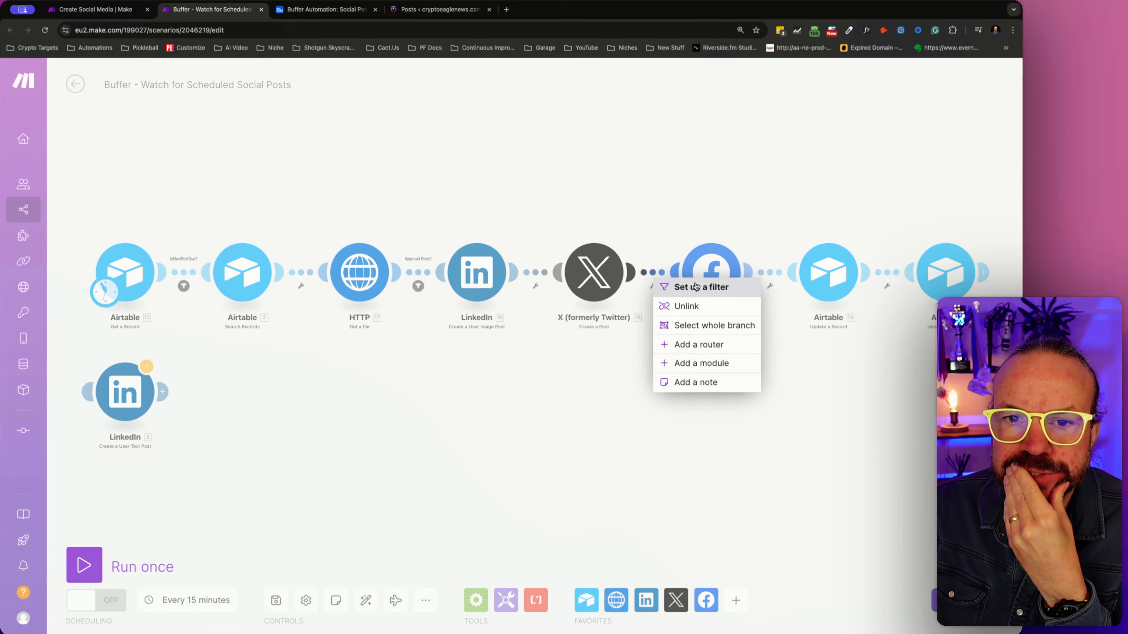
{"action": "left_click", "coordinate": [725, 359]}
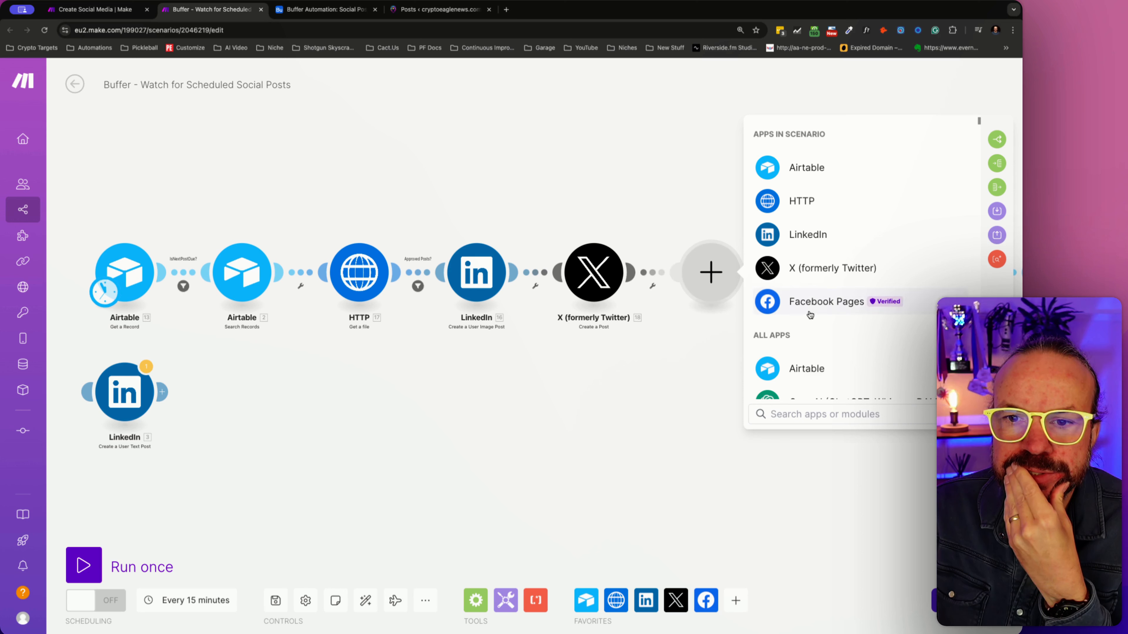
{"action": "scroll", "coordinate": [810, 315], "scroll_direction": "down", "scroll_amount": 3}
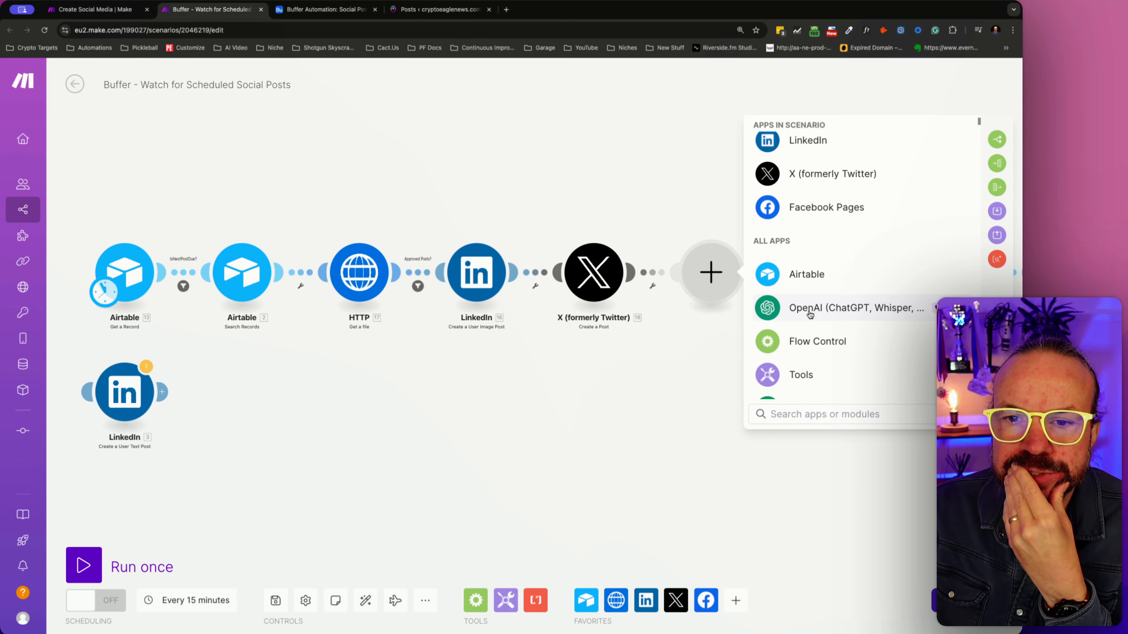
{"action": "scroll", "coordinate": [810, 317], "scroll_direction": "up", "scroll_amount": 3}
{"action": "type", "text": "tw"}
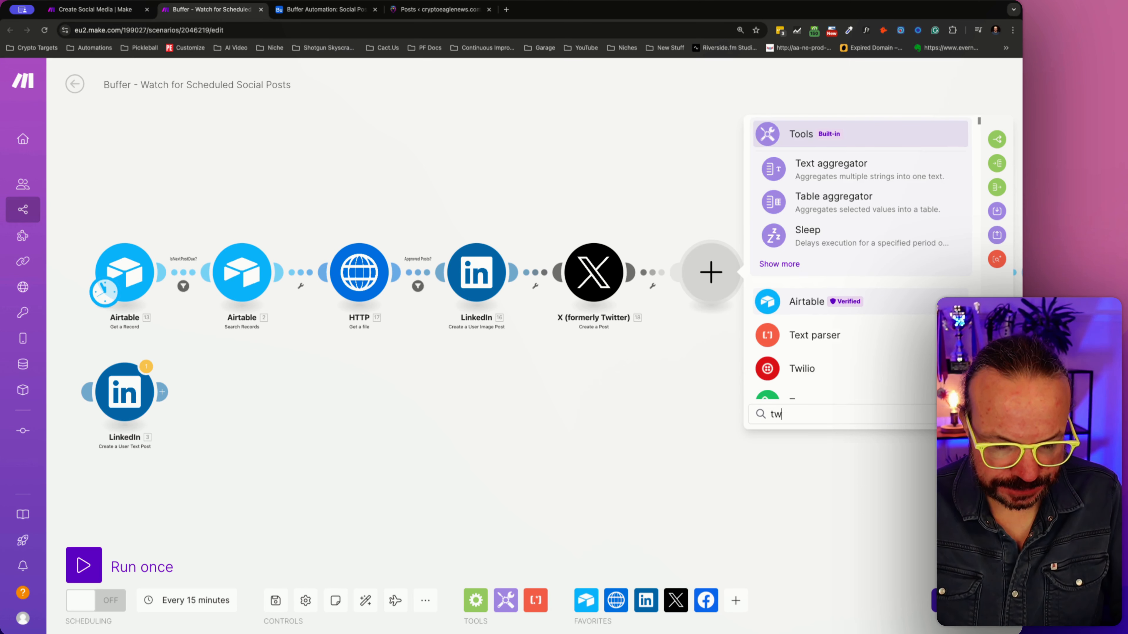
{"action": "type", "text": "itter"}
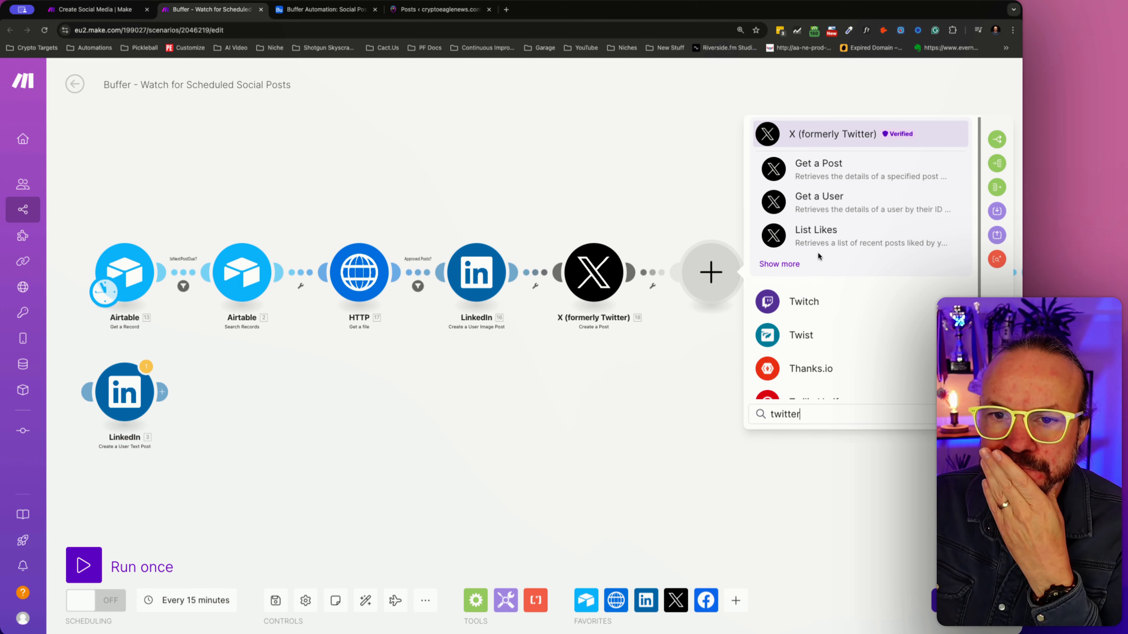
{"action": "scroll", "coordinate": [818, 251], "scroll_direction": "down", "scroll_amount": 2}
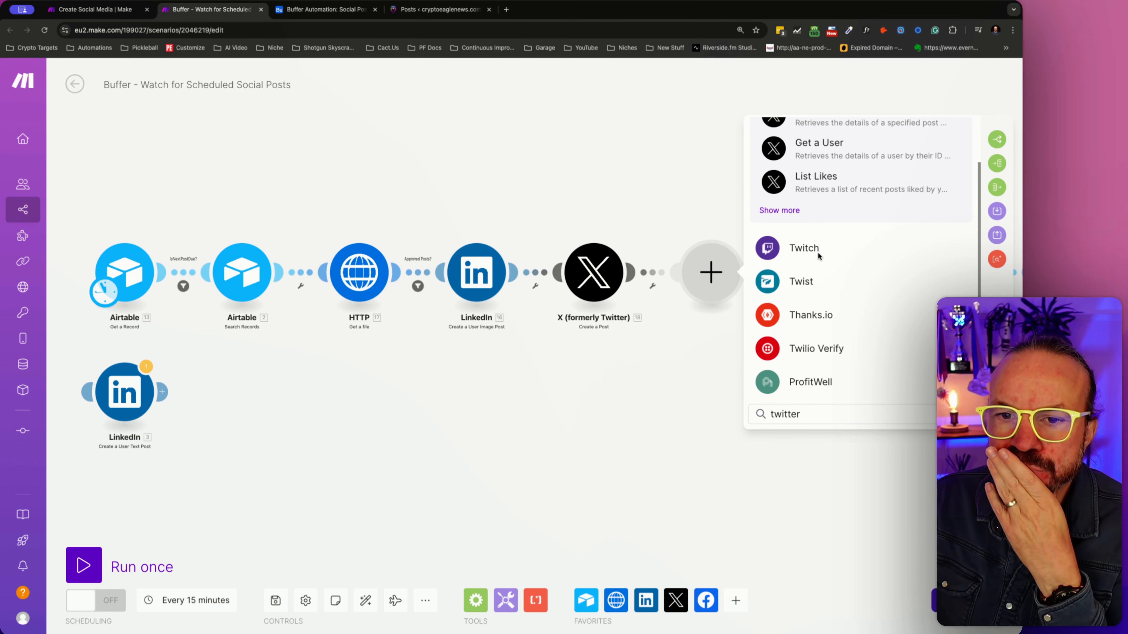
{"action": "scroll", "coordinate": [818, 252], "scroll_direction": "up", "scroll_amount": 2}
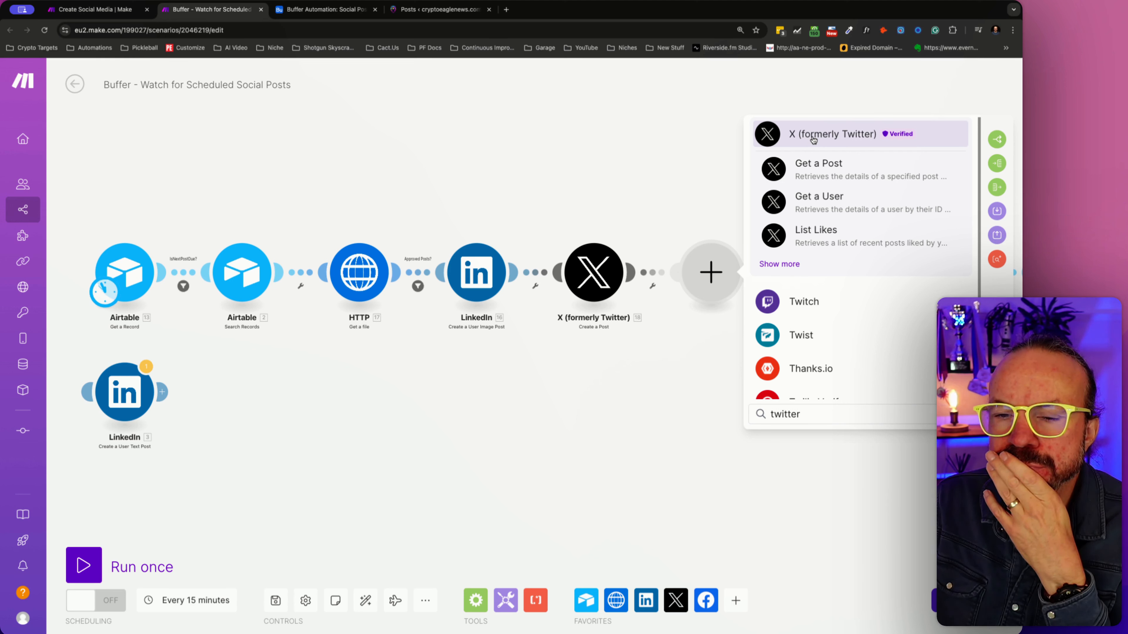
- Copy "X (Twitter) v5 app" from the X post module's Media IDs hint and search Google for "X (Twitter) v5 app make.com"
{"action": "left_click", "coordinate": [593, 272]}
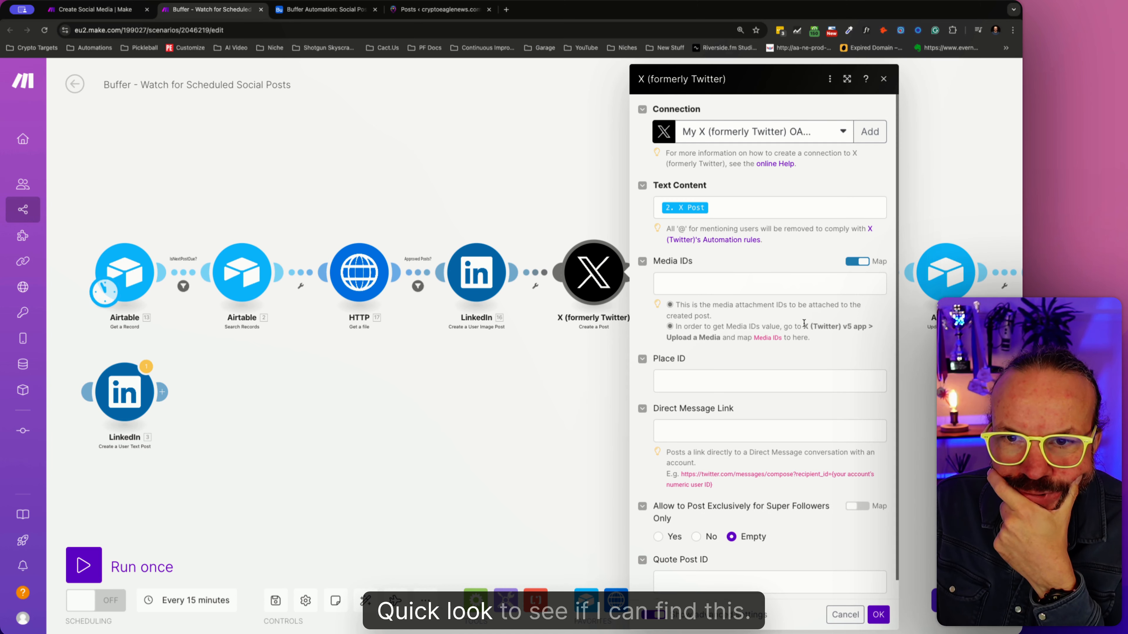
{"action": "left_click_drag", "start_coordinate": [802, 323], "coordinate": [878, 329]}
{"action": "key", "text": "ctrl+c"}
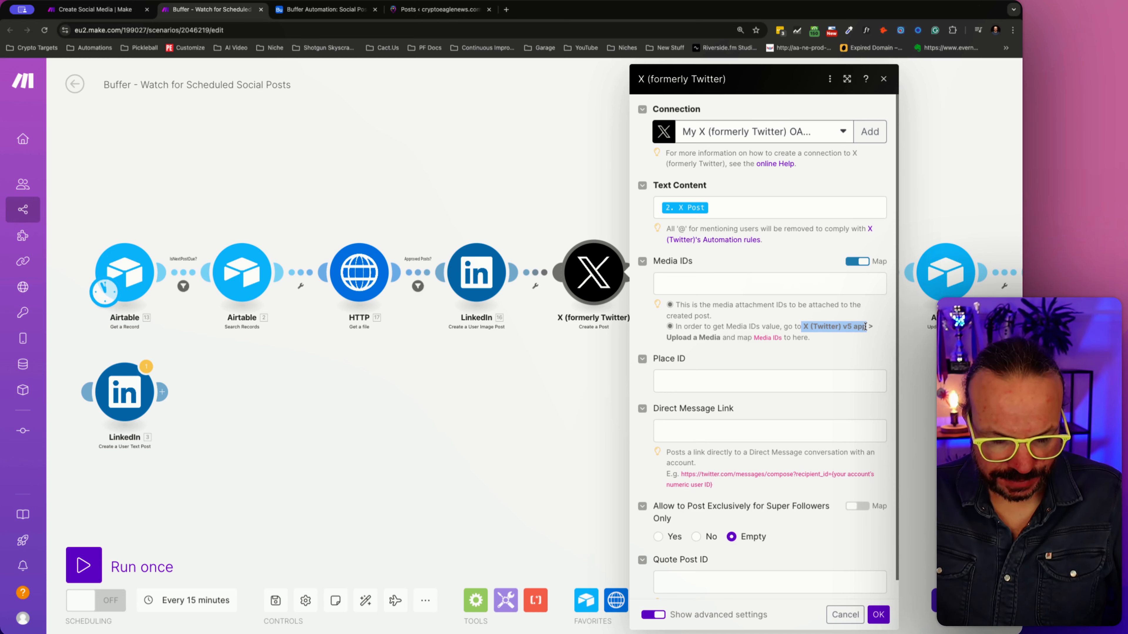
{"action": "left_click", "coordinate": [506, 9]}
{"action": "key", "text": "ctrl+v"}
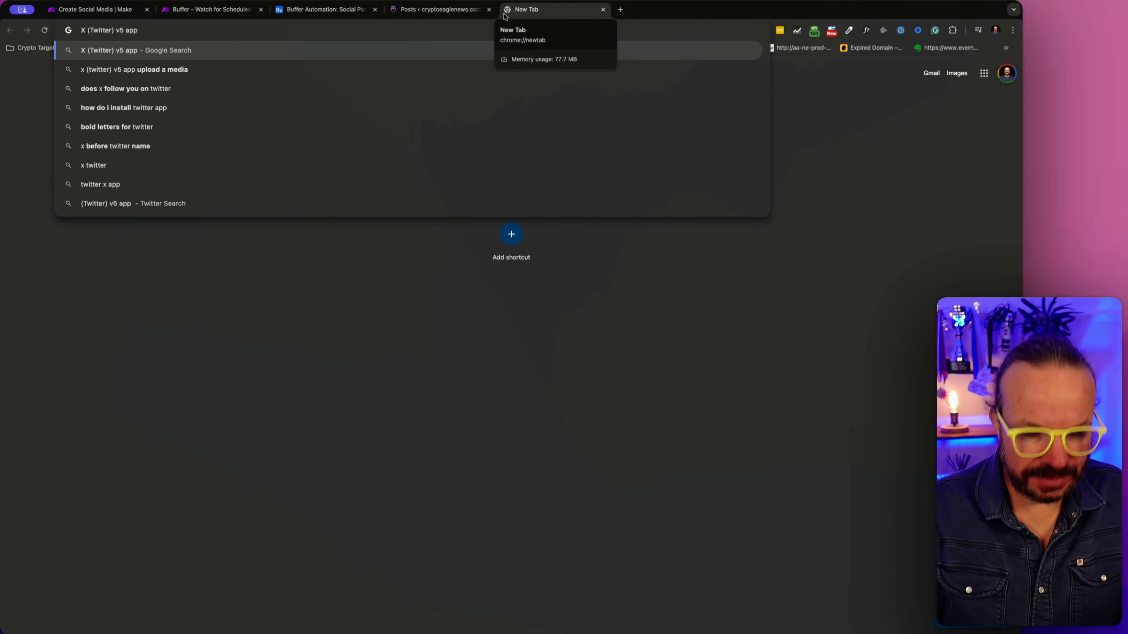
{"action": "type", "text": "make.com"}
{"action": "key", "text": "Return"}
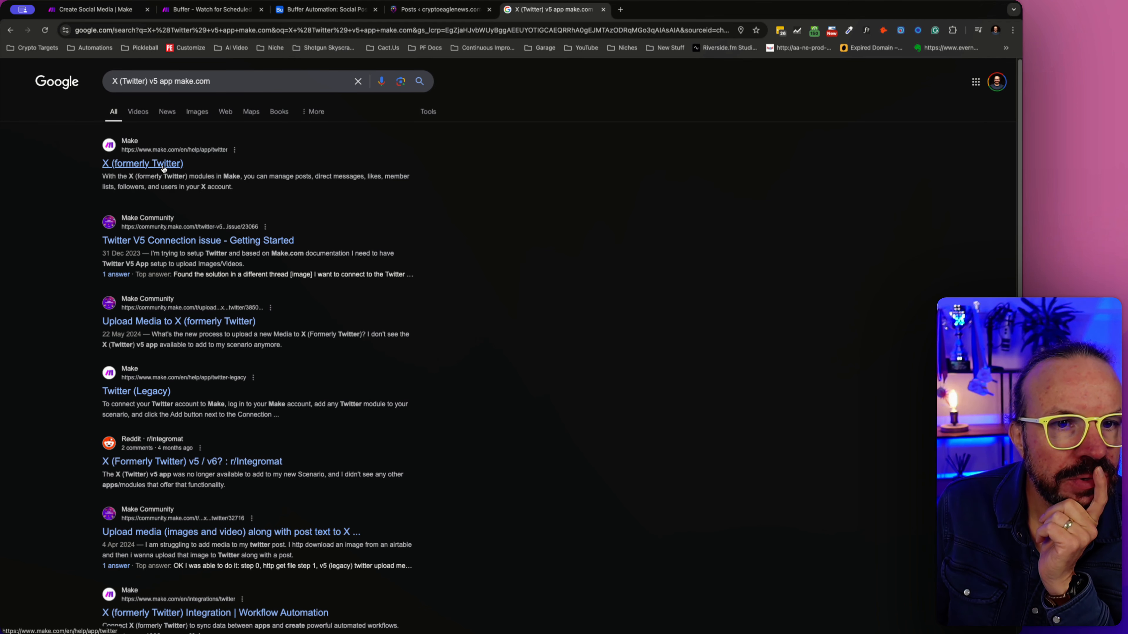
- Extend the Google search with "upload media" and open the Make Community thread on uploading media along with post text to X
{"action": "left_click", "coordinate": [226, 79]}
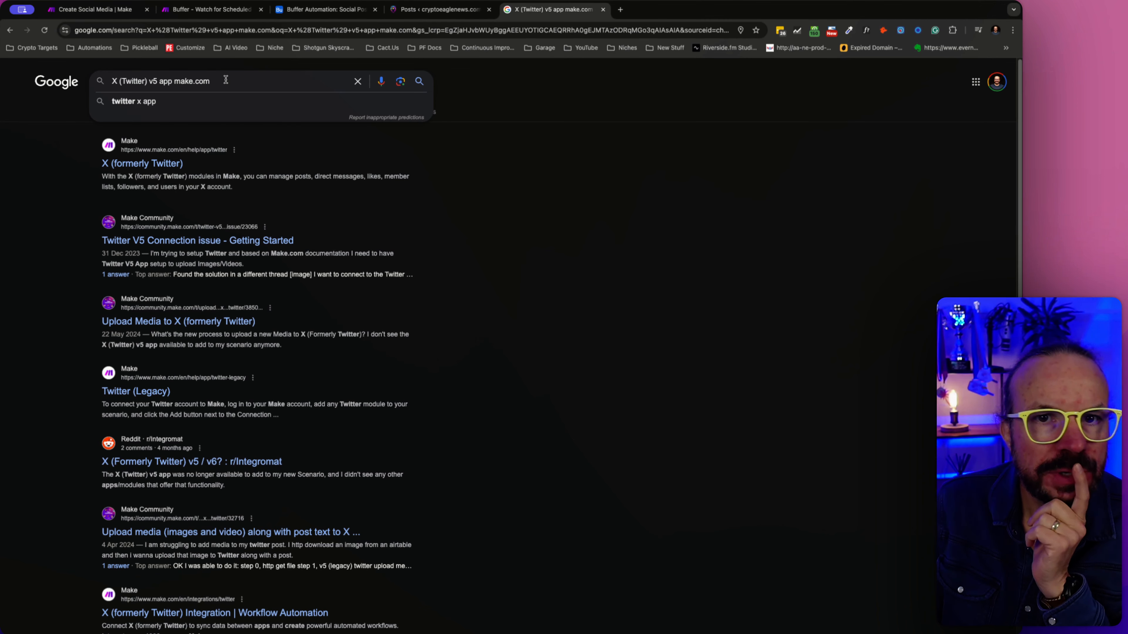
{"action": "type", "text": "upload media"}
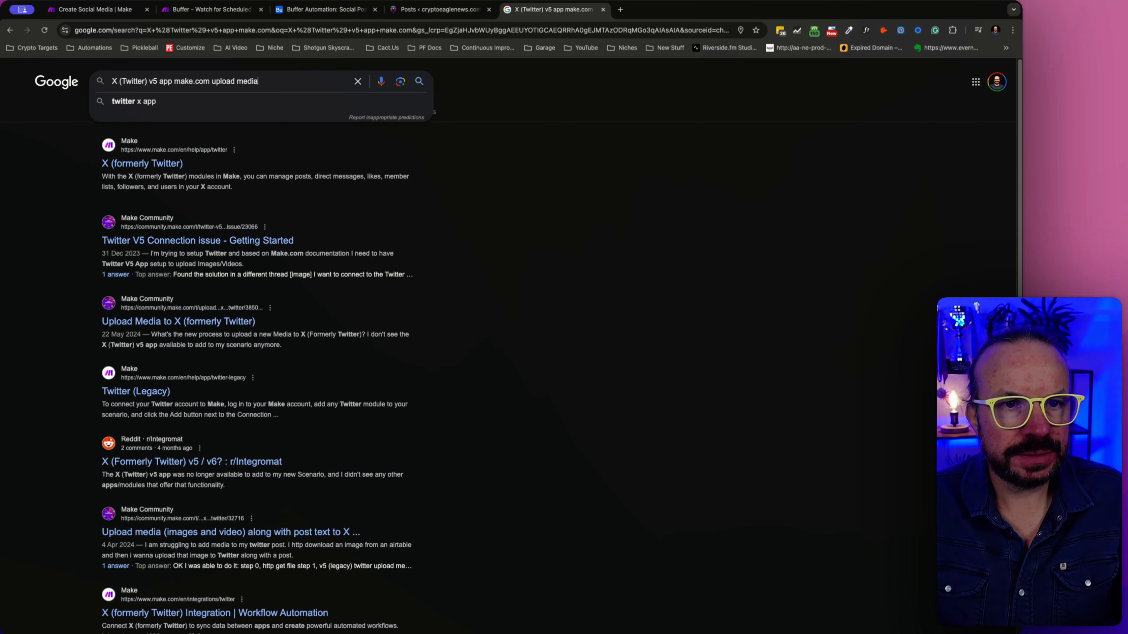
{"action": "key", "text": "Return"}
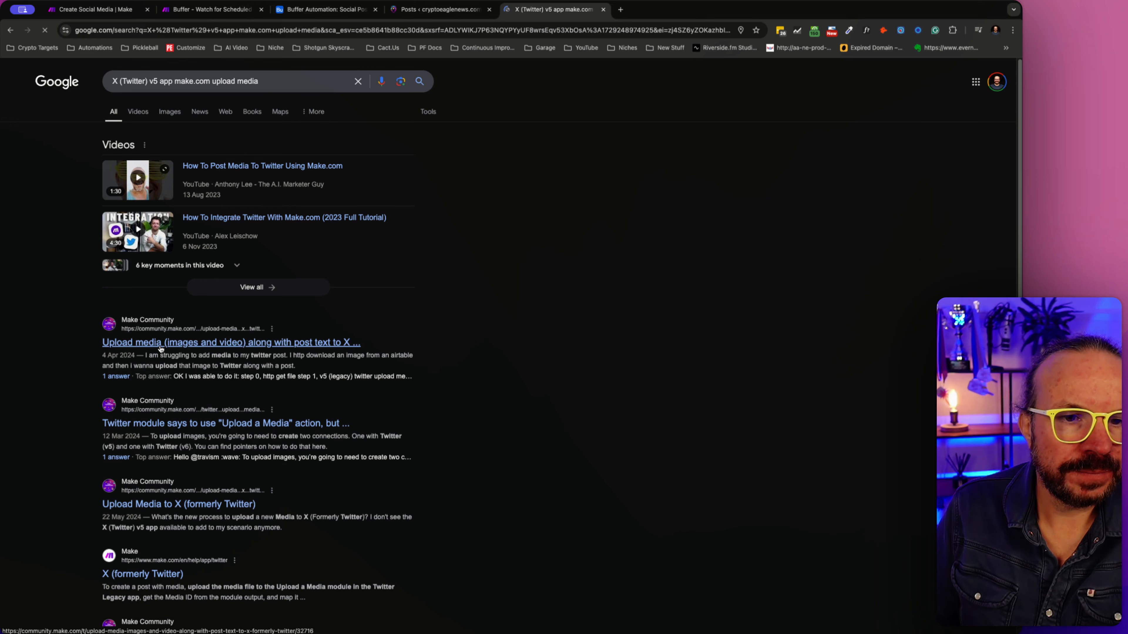
{"action": "left_click", "coordinate": [178, 336]}
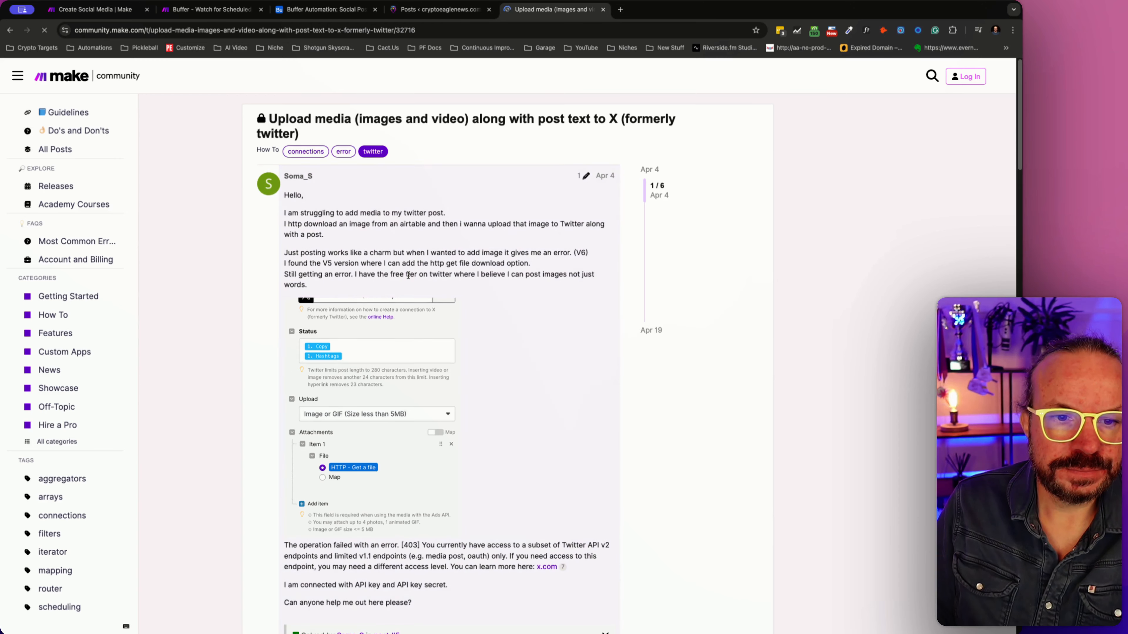
- Read the thread's replies on using separate v5 and v6 Twitter connections and the legacy upload media module, and return to its beginning
{"action": "scroll", "coordinate": [409, 278], "scroll_direction": "down", "scroll_amount": 3}
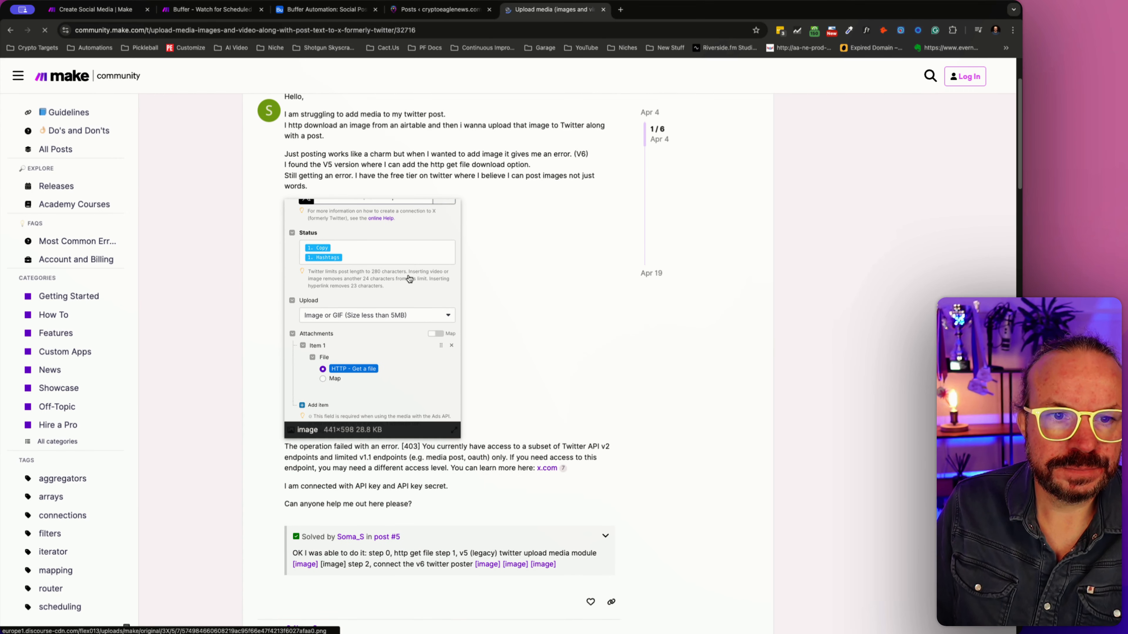
{"action": "scroll", "coordinate": [409, 278], "scroll_direction": "down", "scroll_amount": 10}
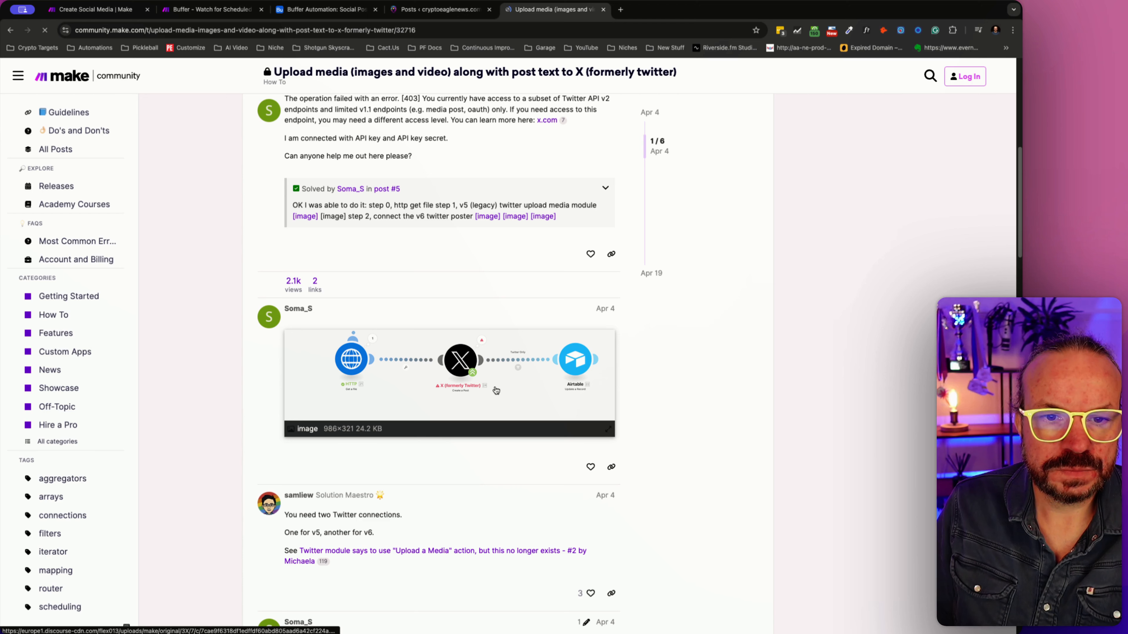
{"action": "scroll", "coordinate": [495, 382], "scroll_direction": "down", "scroll_amount": 7}
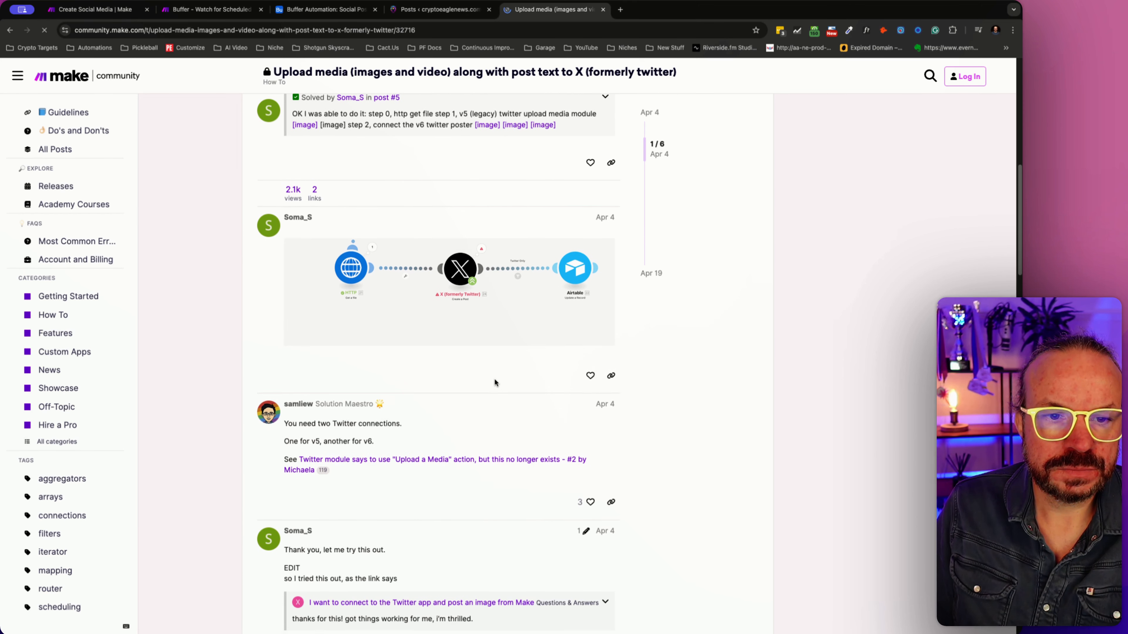
{"action": "left_click_drag", "start_coordinate": [300, 294], "coordinate": [359, 295]}
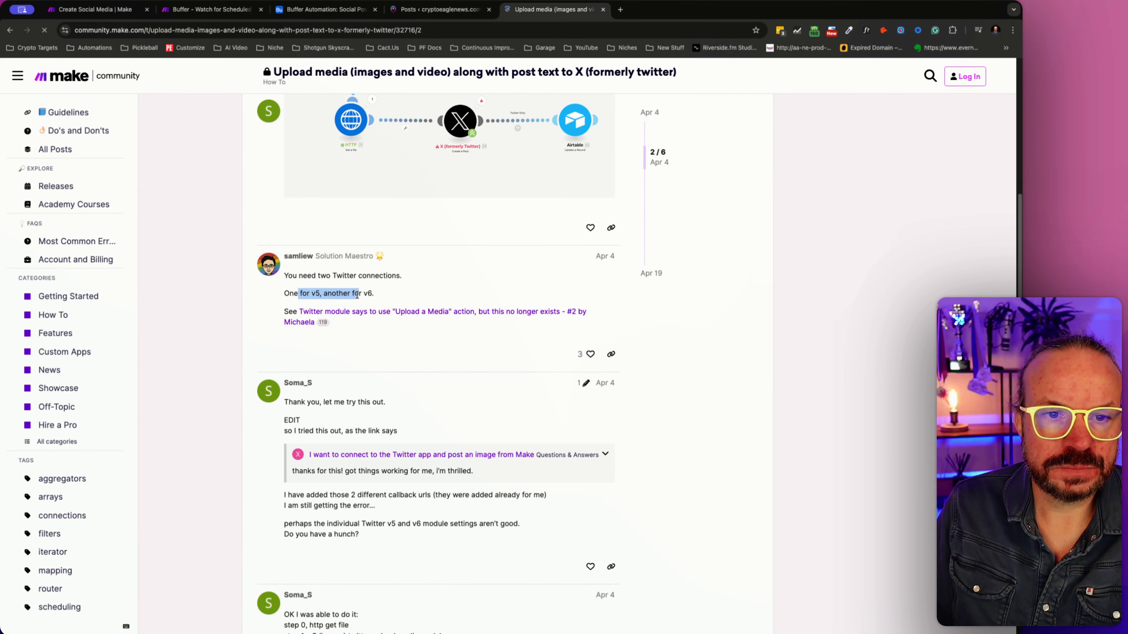
{"action": "left_click", "coordinate": [356, 296]}
{"action": "scroll", "coordinate": [326, 393], "scroll_direction": "down", "scroll_amount": 1}
{"action": "scroll", "coordinate": [326, 391], "scroll_direction": "down", "scroll_amount": 2}
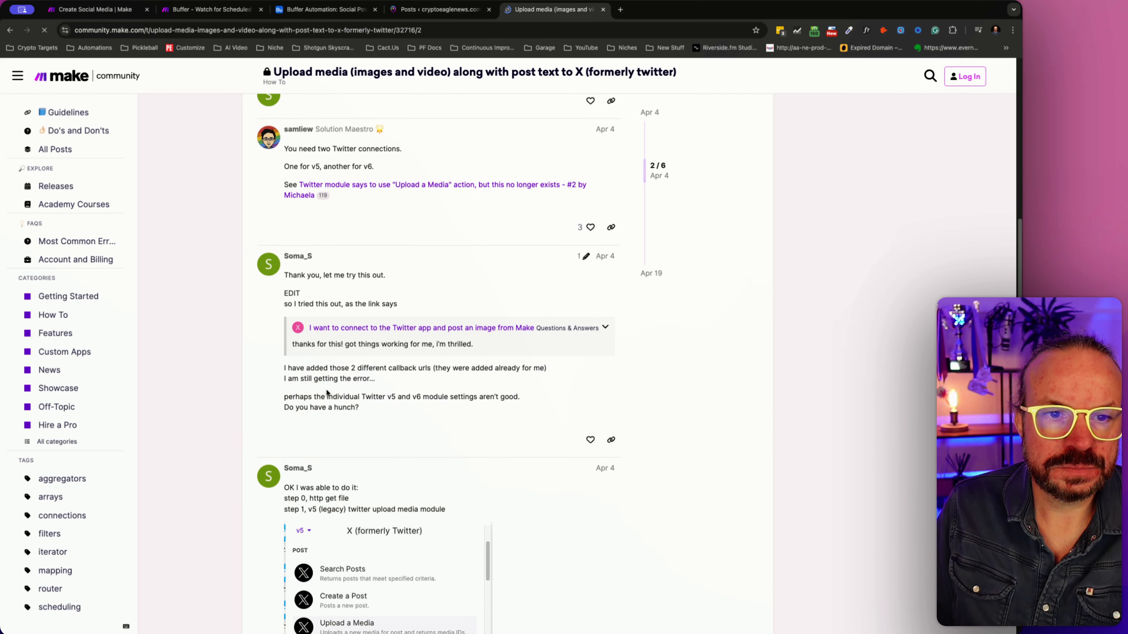
{"action": "scroll", "coordinate": [364, 331], "scroll_direction": "down", "scroll_amount": 4}
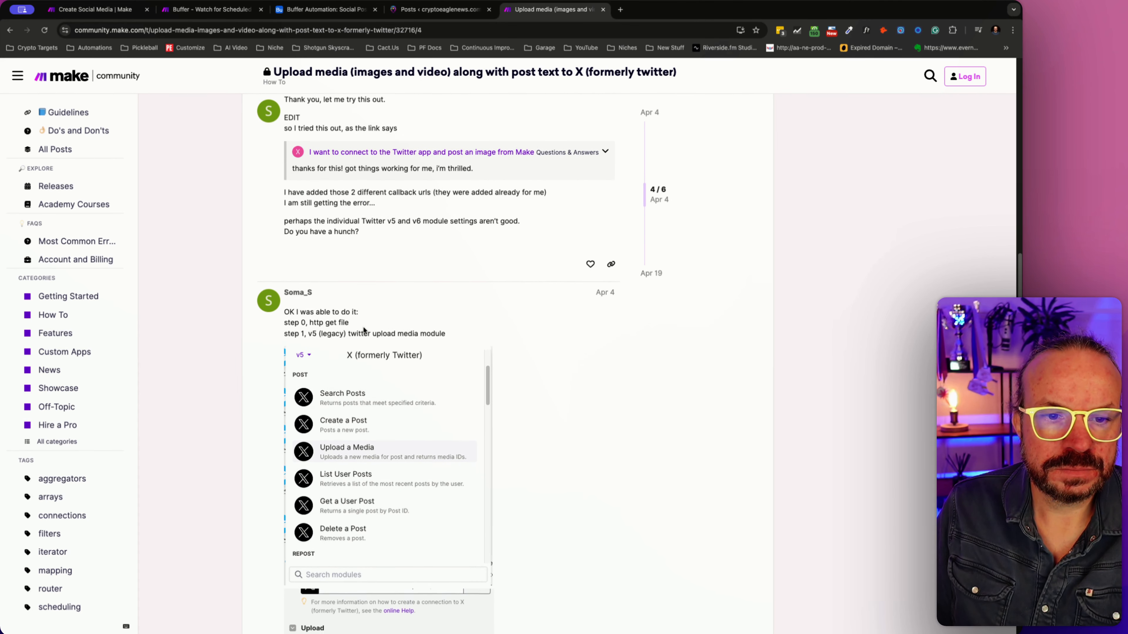
{"action": "scroll", "coordinate": [363, 346], "scroll_direction": "down", "scroll_amount": 2}
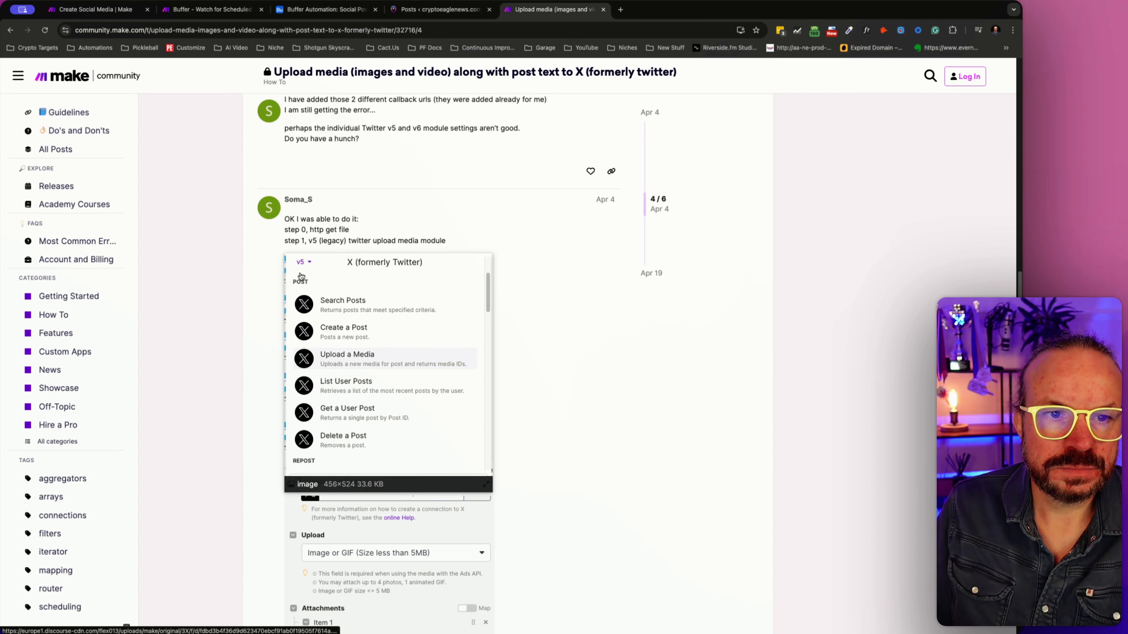
{"action": "left_click", "coordinate": [548, 75]}
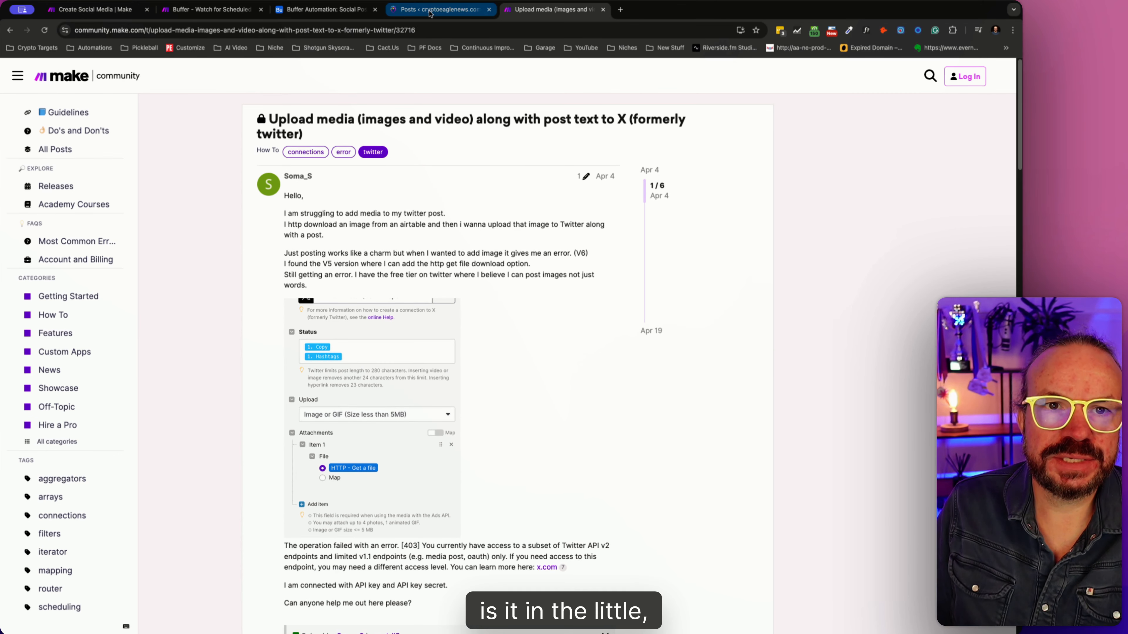
- Glance at the scenario's X module and enlarge the thread's screenshot of the v5 X module list to examine its version selector
{"action": "left_click", "coordinate": [356, 13]}
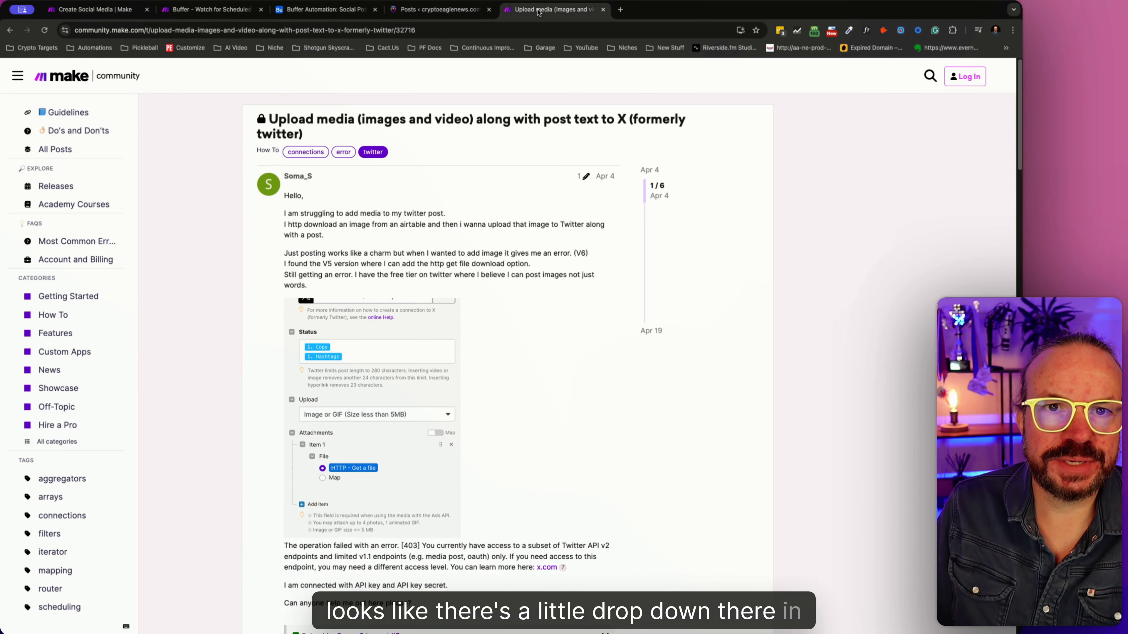
{"action": "left_click", "coordinate": [222, 9]}
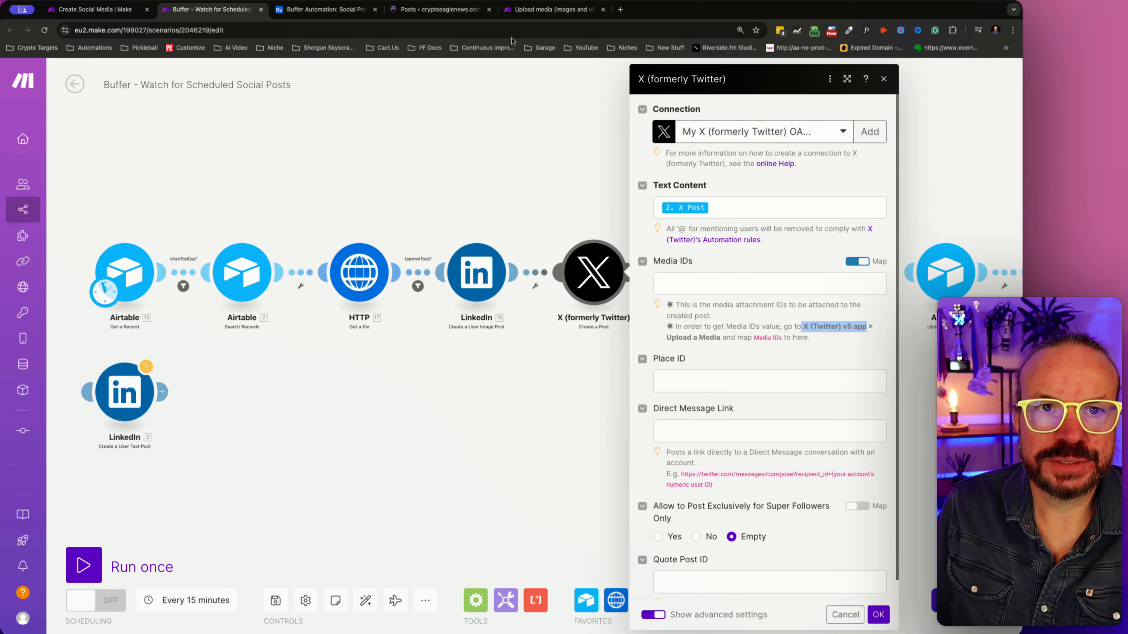
{"action": "left_click", "coordinate": [437, 9]}
{"action": "left_click", "coordinate": [553, 9]}
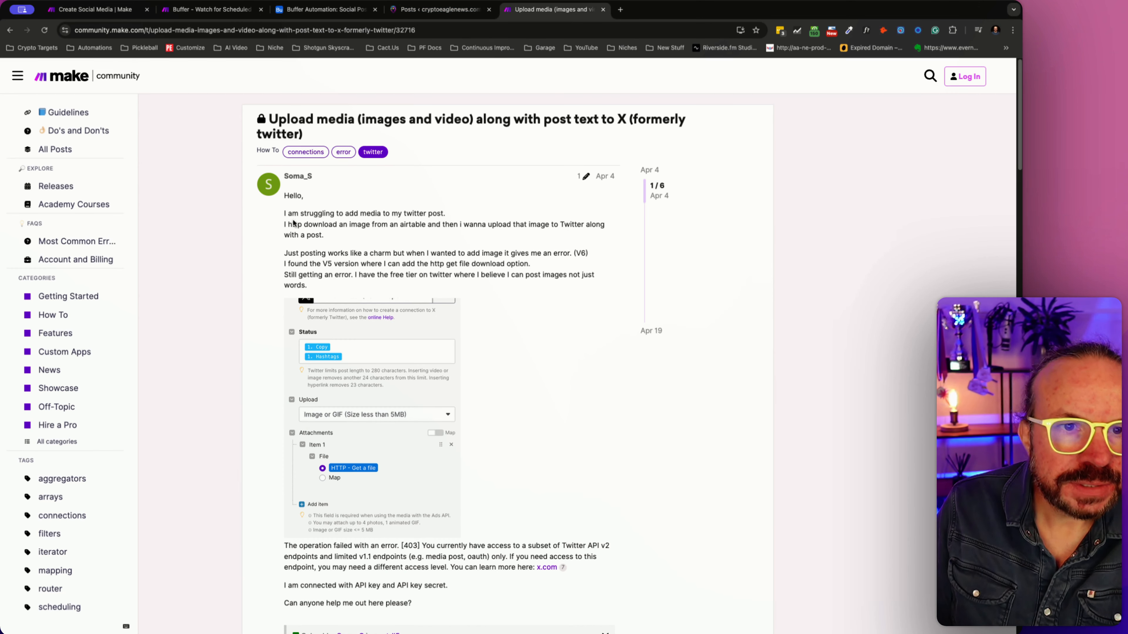
{"action": "left_click", "coordinate": [410, 367]}
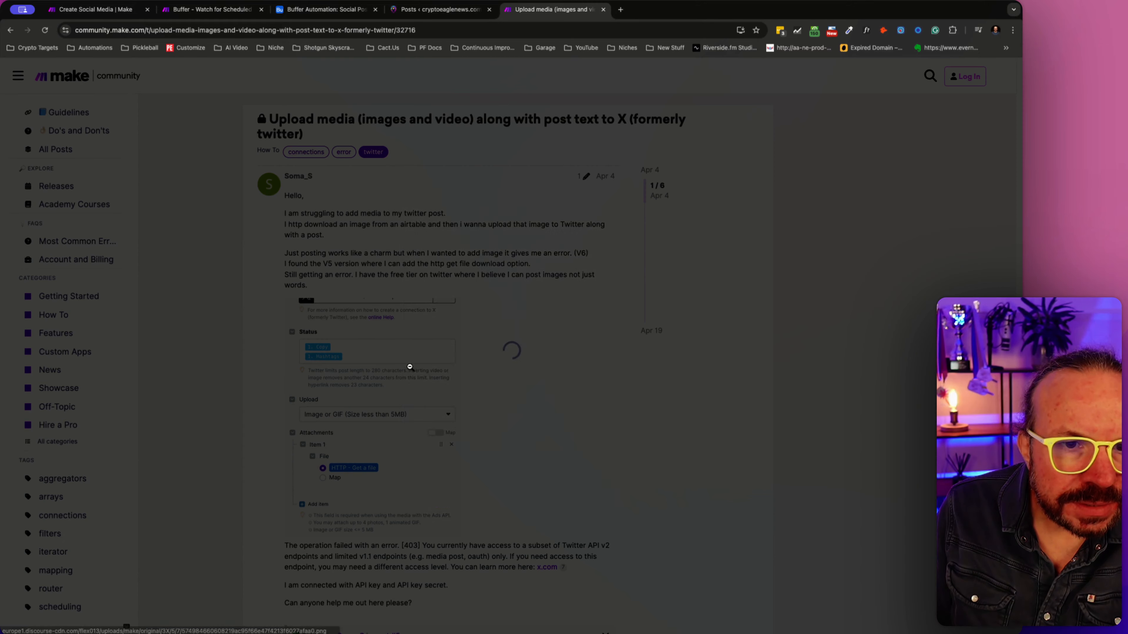
{"action": "left_click", "coordinate": [240, 345]}
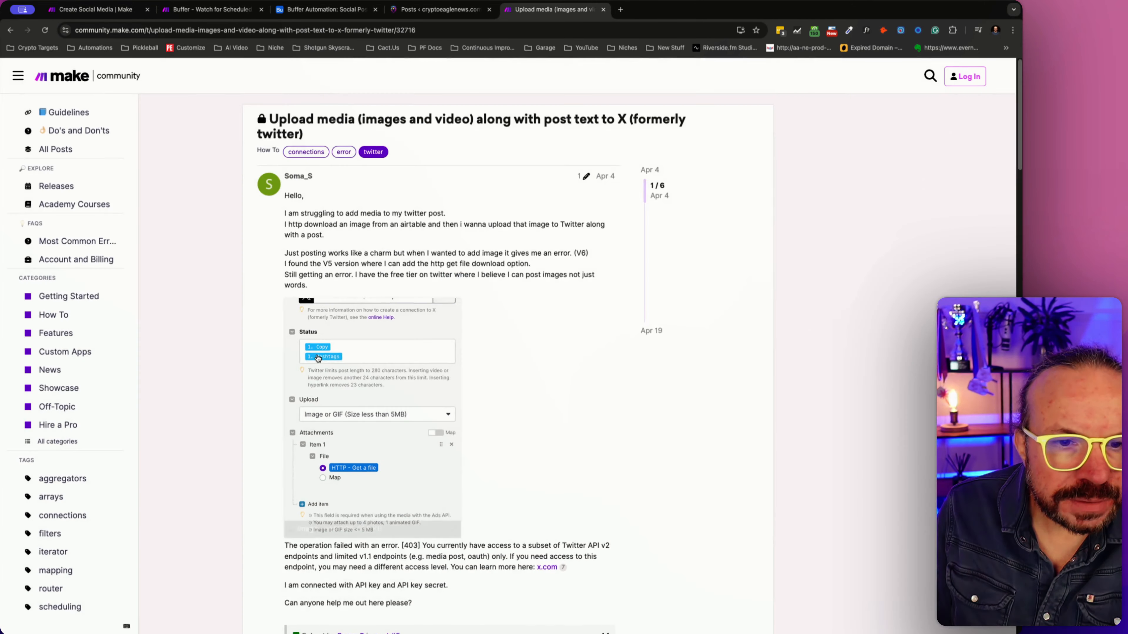
{"action": "scroll", "coordinate": [317, 358], "scroll_direction": "down", "scroll_amount": 8}
{"action": "scroll", "coordinate": [318, 359], "scroll_direction": "down", "scroll_amount": 12}
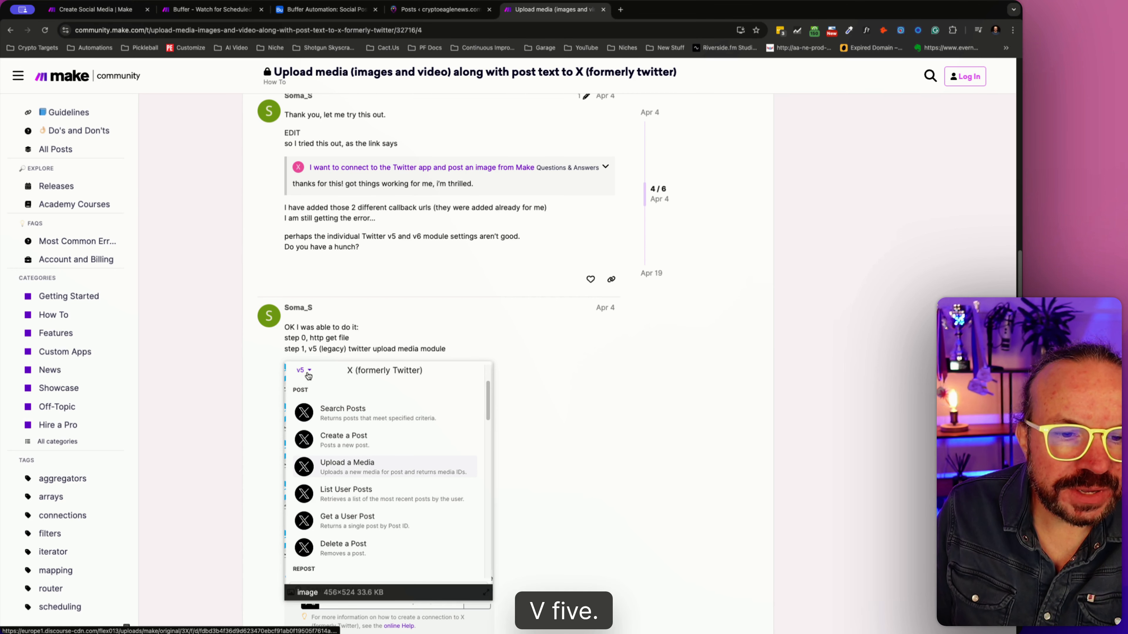
{"action": "left_click", "coordinate": [308, 376]}
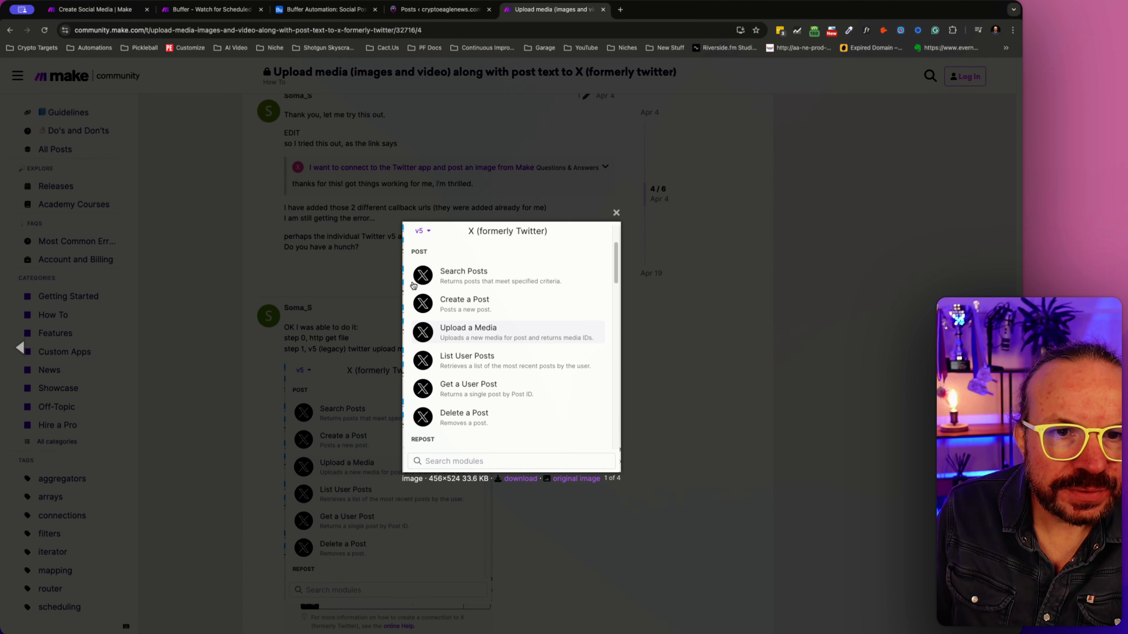
{"action": "left_click", "coordinate": [433, 235]}
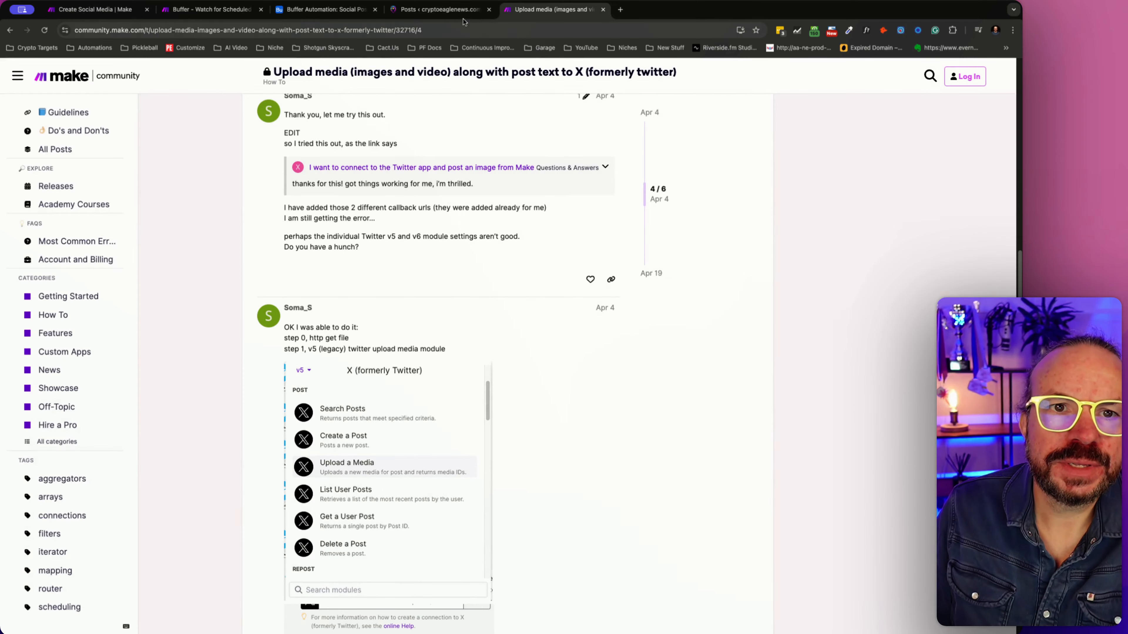
- Return to the Buffer scenario, check the X post module's Connection section for a version choice, and close the settings without saving
{"action": "left_click", "coordinate": [457, 10]}
{"action": "left_click", "coordinate": [347, 12]}
{"action": "left_click", "coordinate": [209, 9]}
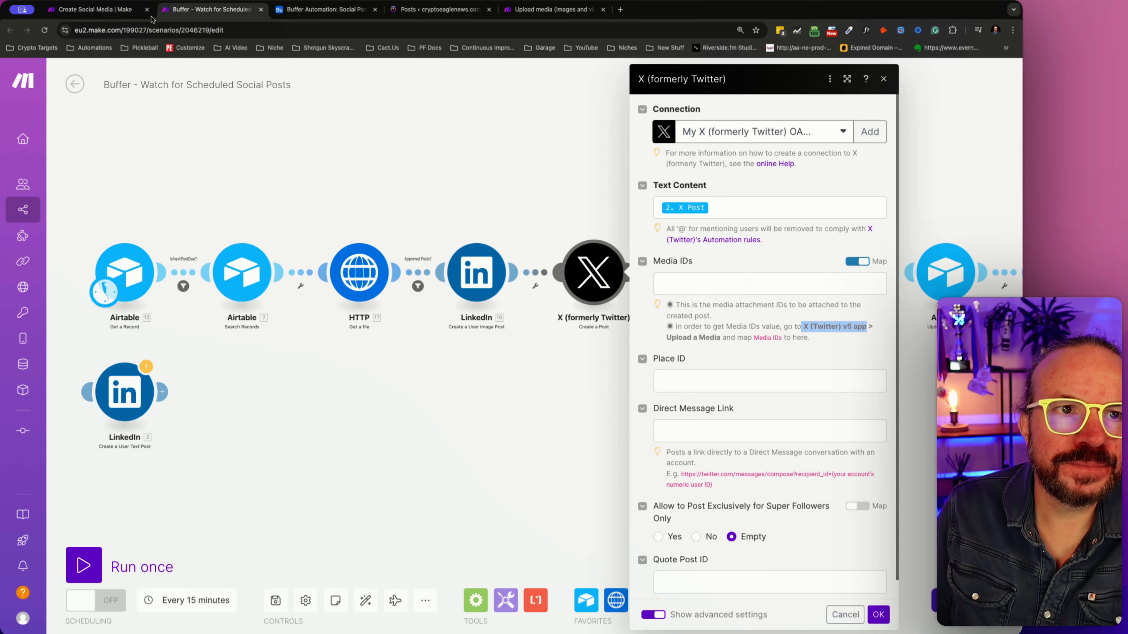
{"action": "left_click", "coordinate": [642, 110]}
{"action": "left_click", "coordinate": [642, 109]}
{"action": "left_click", "coordinate": [643, 110]}
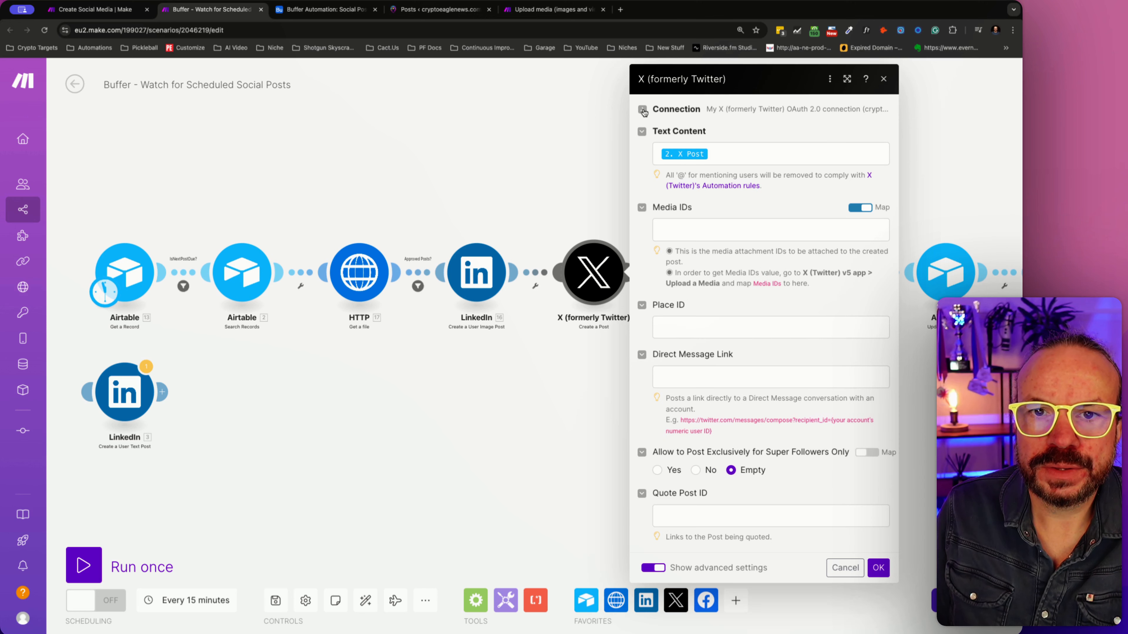
{"action": "left_click", "coordinate": [663, 109]}
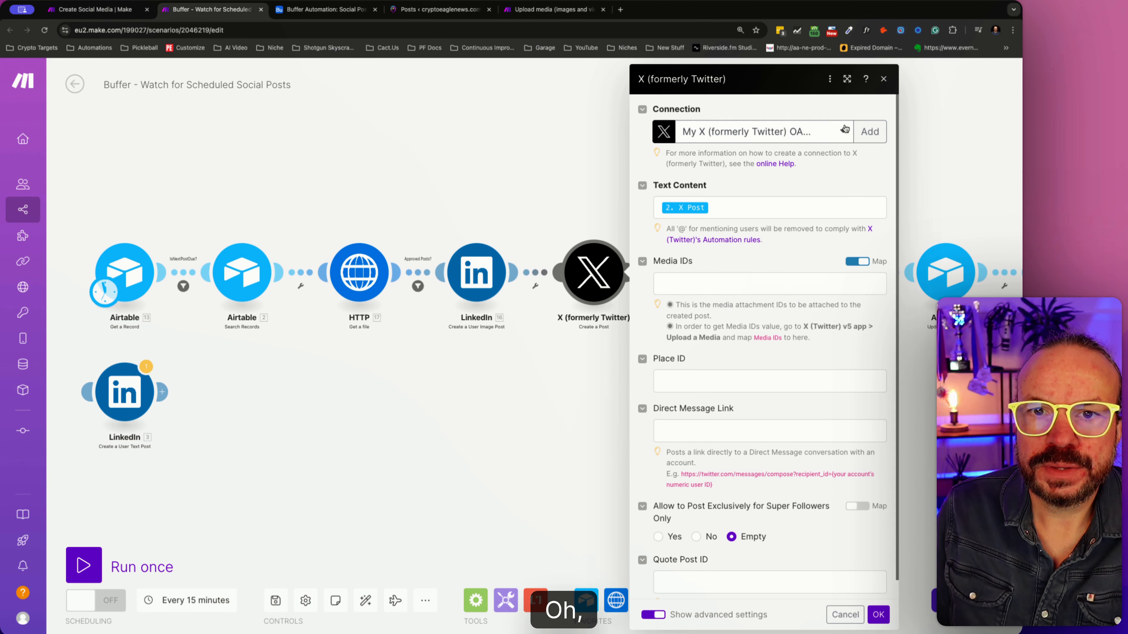
{"action": "left_click", "coordinate": [846, 614]}
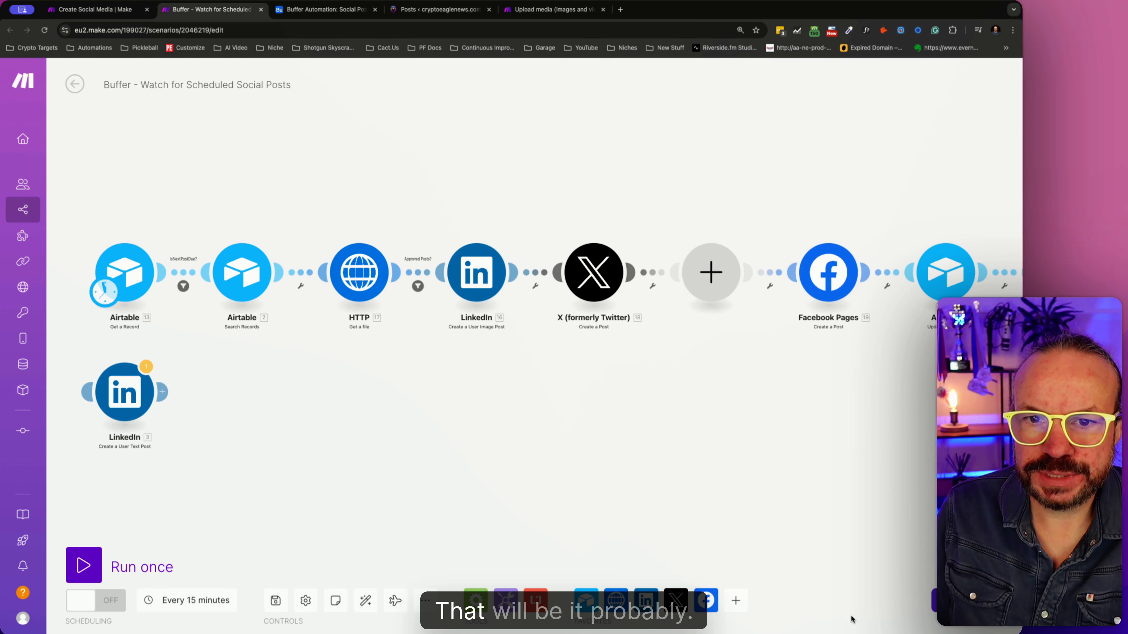
- Browse the X (formerly Twitter) modules offered for the empty module after the X post and check the available app versions
{"action": "left_click", "coordinate": [708, 275]}
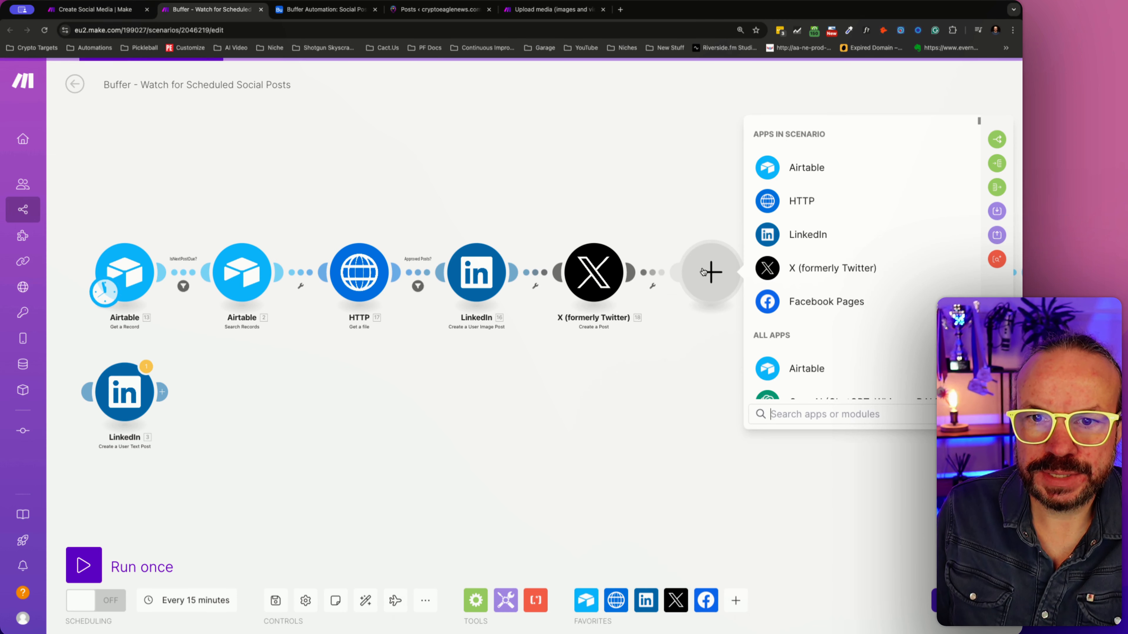
{"action": "left_click", "coordinate": [806, 278]}
{"action": "scroll", "coordinate": [824, 295], "scroll_direction": "down", "scroll_amount": 5}
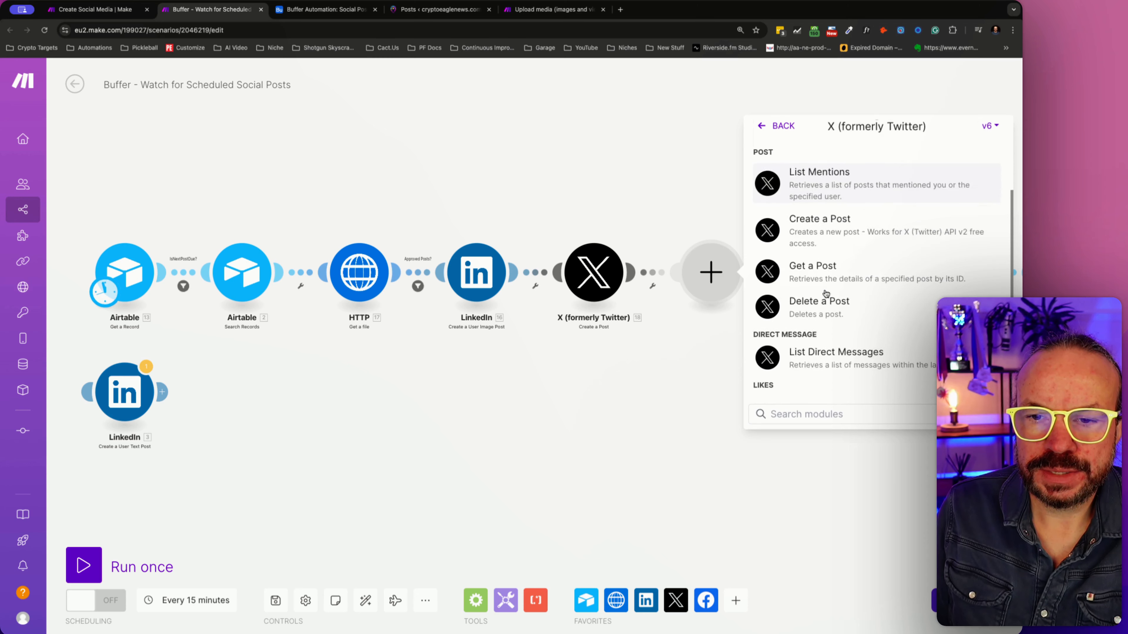
{"action": "scroll", "coordinate": [825, 293], "scroll_direction": "down", "scroll_amount": 2}
{"action": "left_click", "coordinate": [992, 126]}
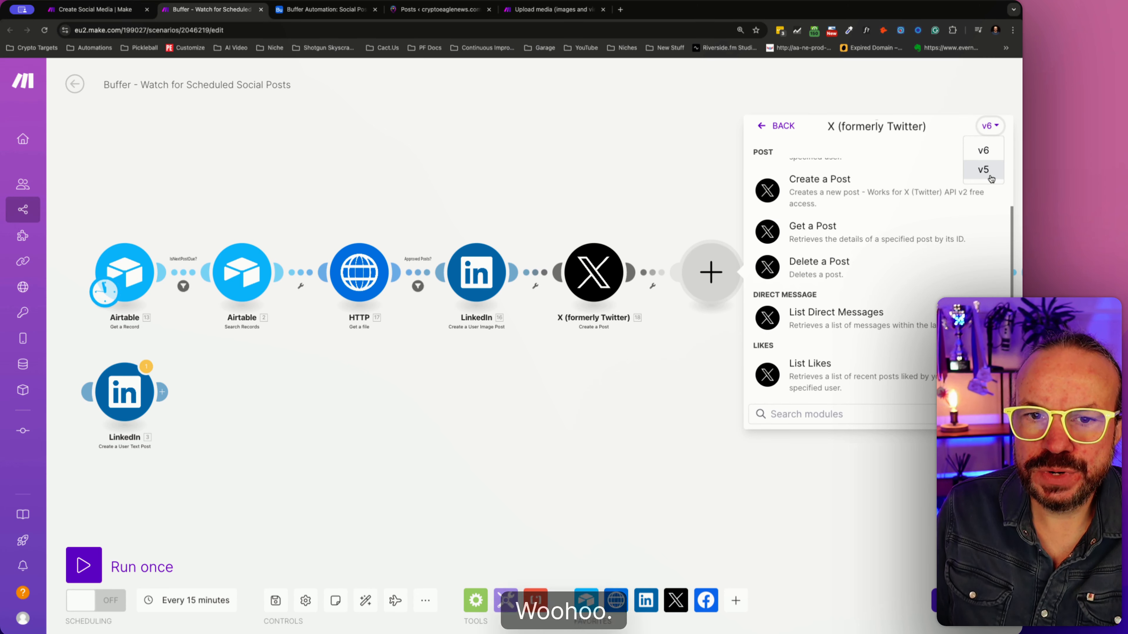
- Delete the empty module after the X post and insert a new one between the LinkedIn and X modules
{"action": "right_click", "coordinate": [687, 289]}
{"action": "left_click", "coordinate": [739, 319]}
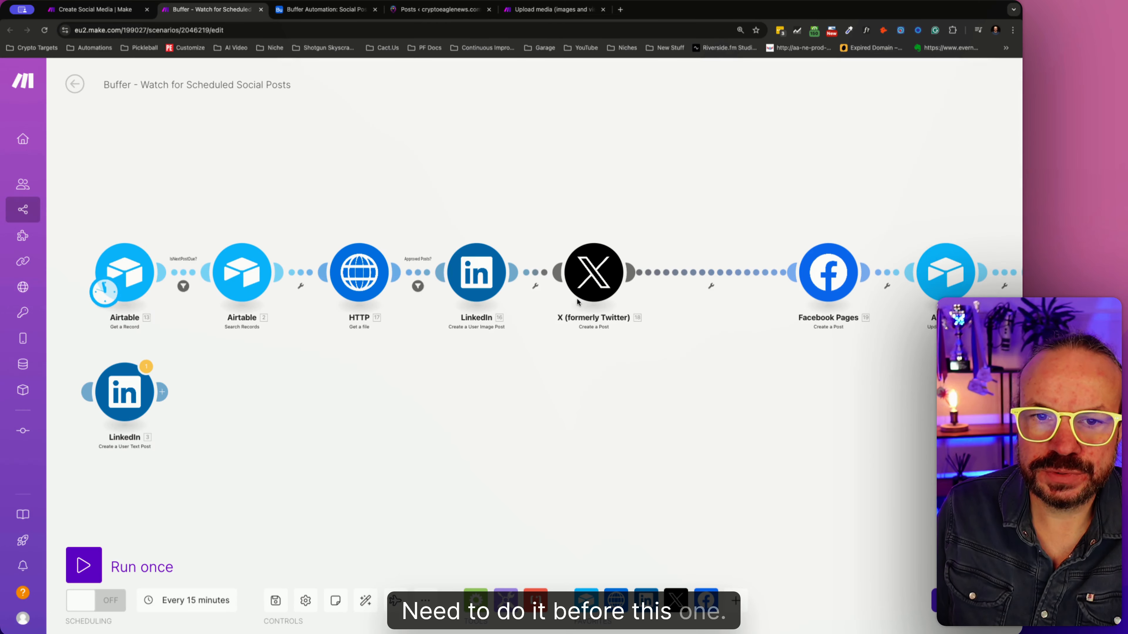
{"action": "left_click", "coordinate": [536, 281]}
{"action": "left_click", "coordinate": [577, 362]}
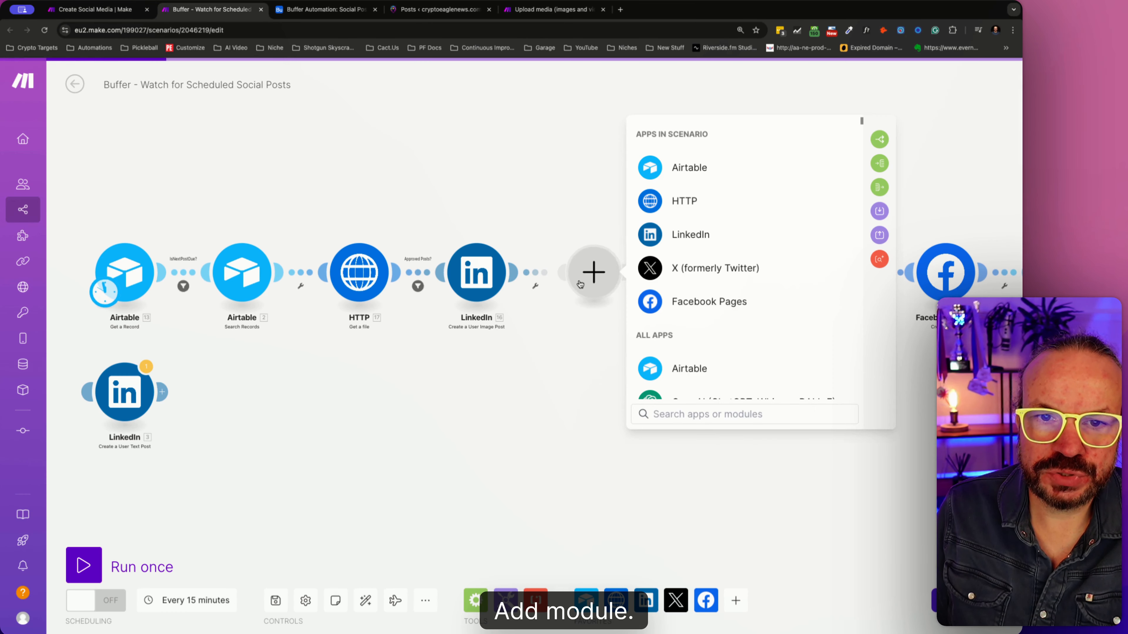
- Make the new module an Upload a Media action from version v5 of X (formerly Twitter)
{"action": "left_click", "coordinate": [726, 266]}
{"action": "left_click", "coordinate": [872, 128]}
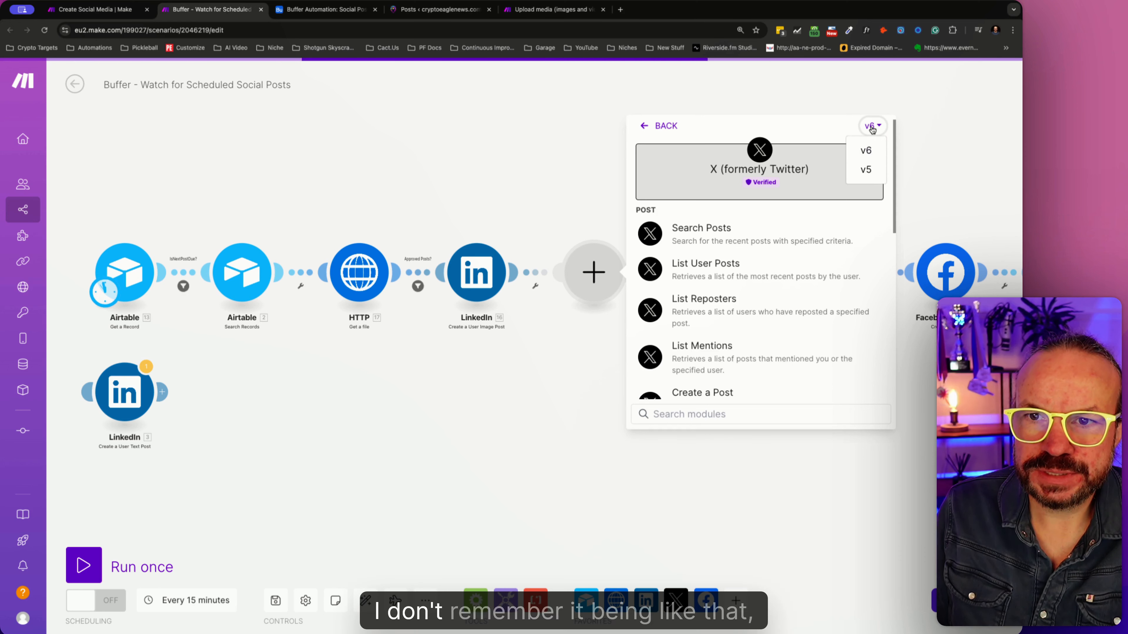
{"action": "left_click", "coordinate": [866, 169]}
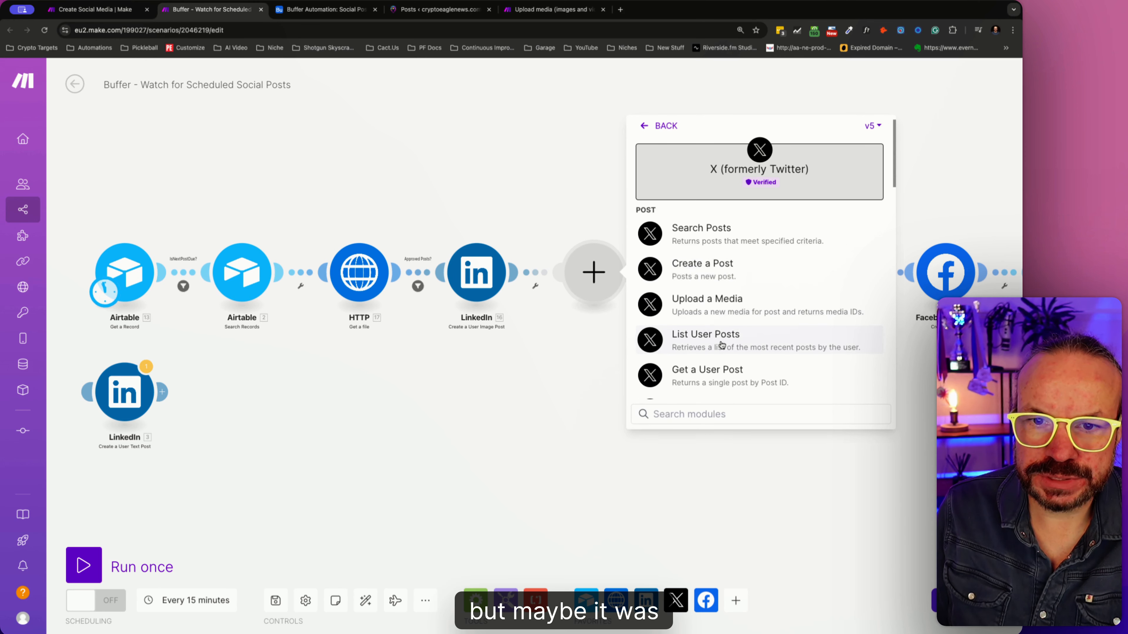
{"action": "scroll", "coordinate": [722, 344], "scroll_direction": "down", "scroll_amount": 8}
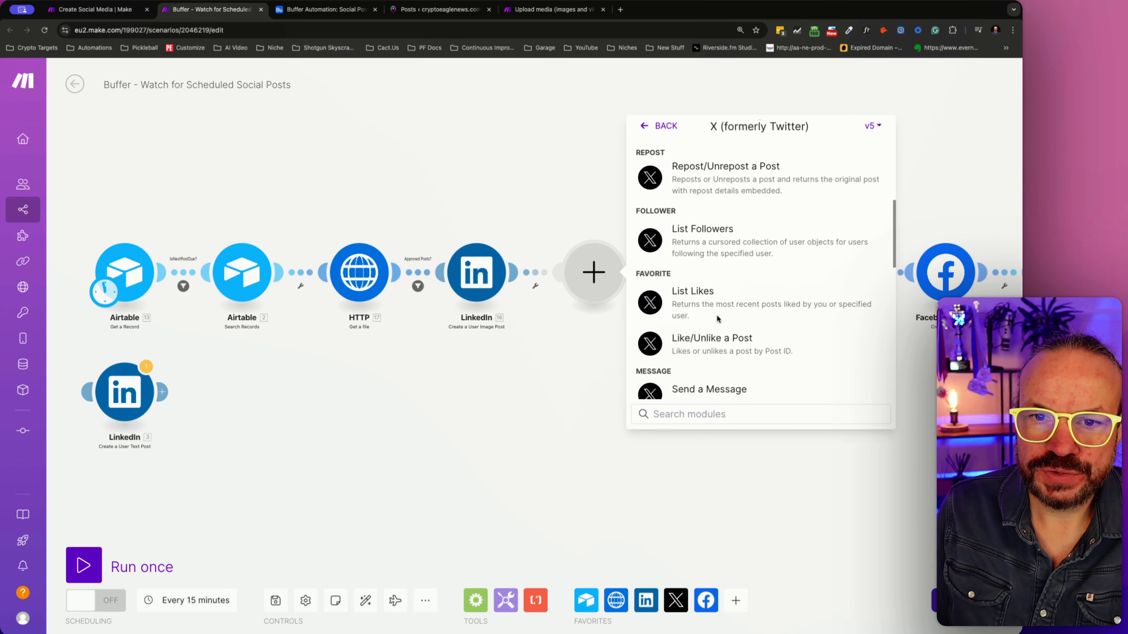
{"action": "scroll", "coordinate": [717, 315], "scroll_direction": "down", "scroll_amount": 3}
{"action": "scroll", "coordinate": [718, 318], "scroll_direction": "up", "scroll_amount": 4}
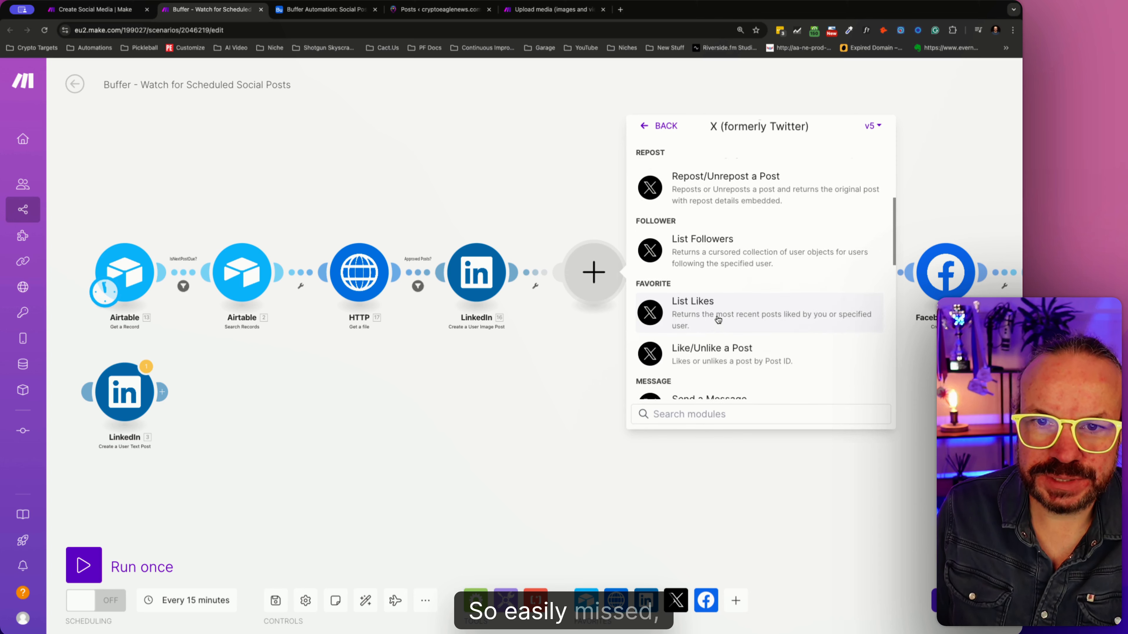
{"action": "scroll", "coordinate": [718, 319], "scroll_direction": "up", "scroll_amount": 8}
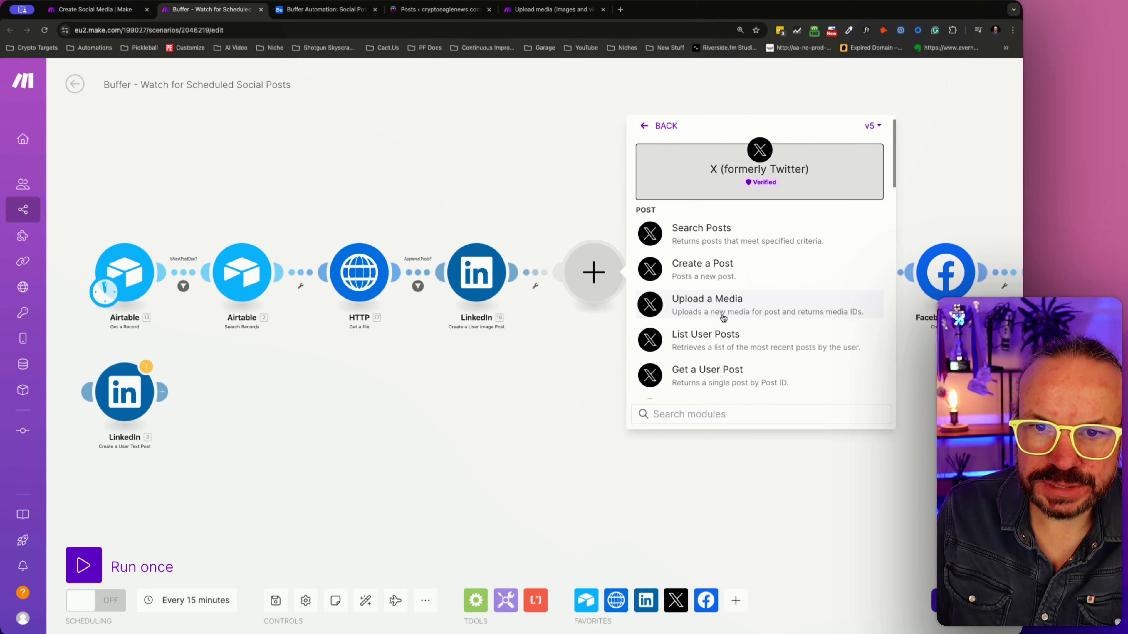
{"action": "scroll", "coordinate": [723, 318], "scroll_direction": "down", "scroll_amount": 2}
{"action": "left_click", "coordinate": [711, 251]}
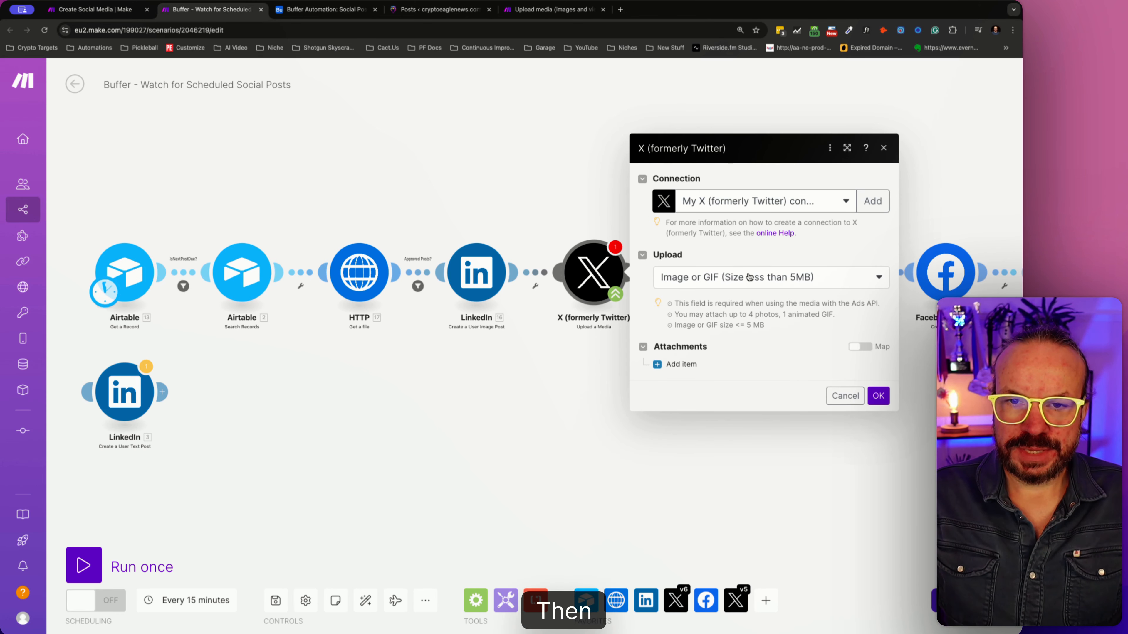
- Keep the upload type at Image or GIF (Size less than 5MB) and add one attachment item with its file set to Map
{"action": "left_click", "coordinate": [749, 277]}
{"action": "left_click", "coordinate": [749, 277]}
{"action": "left_click", "coordinate": [749, 277]}
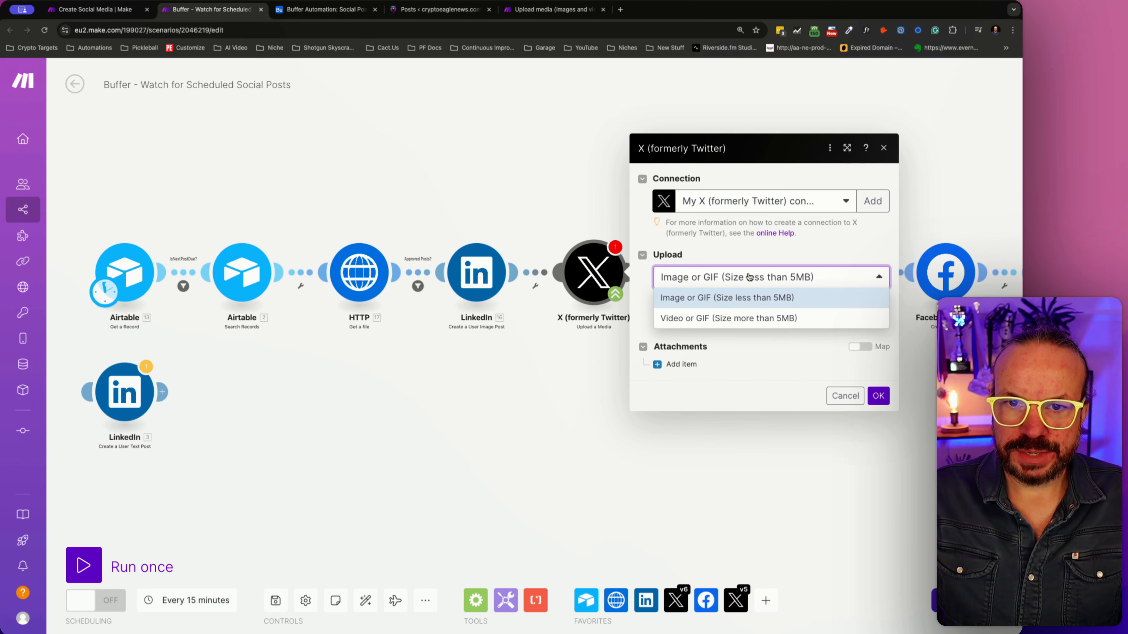
{"action": "left_click", "coordinate": [749, 277]}
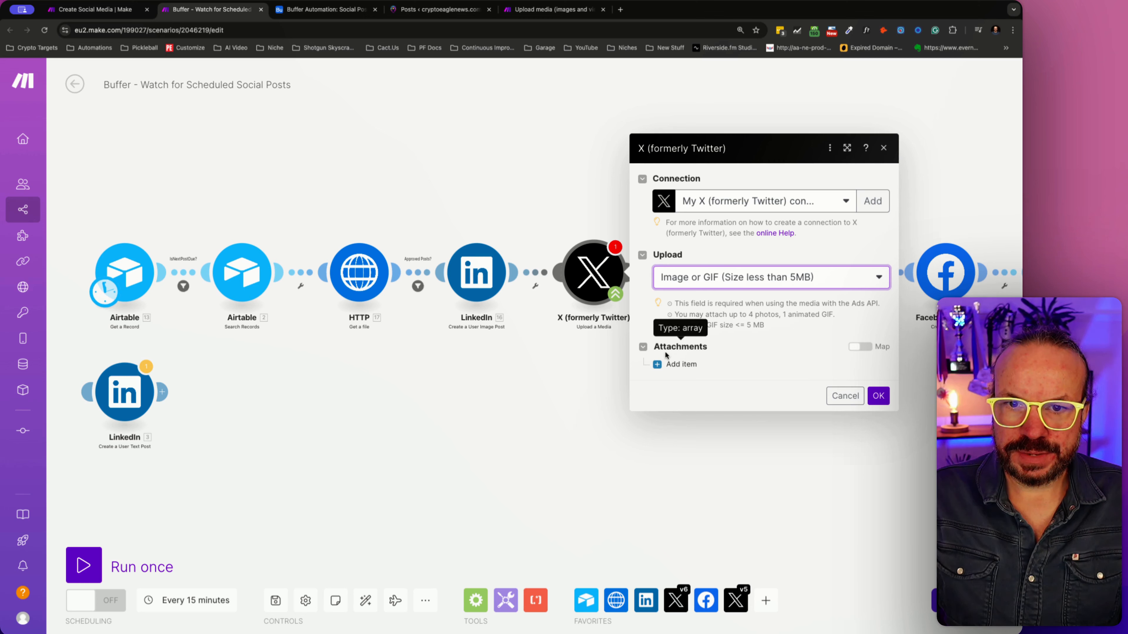
{"action": "left_click", "coordinate": [671, 363]}
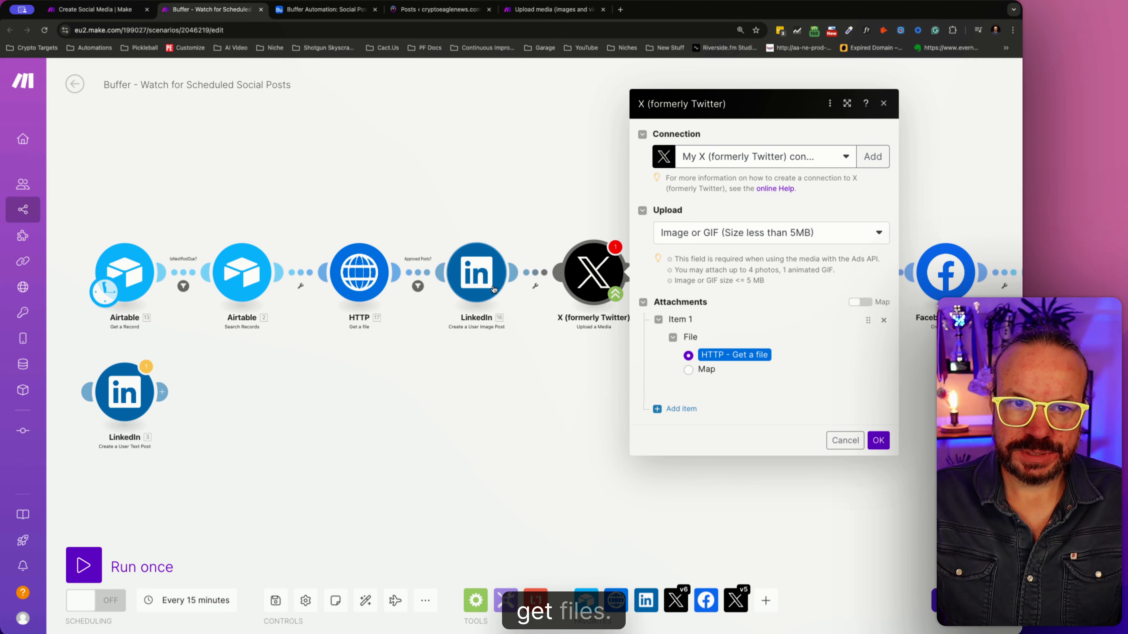
{"action": "left_click", "coordinate": [689, 370]}
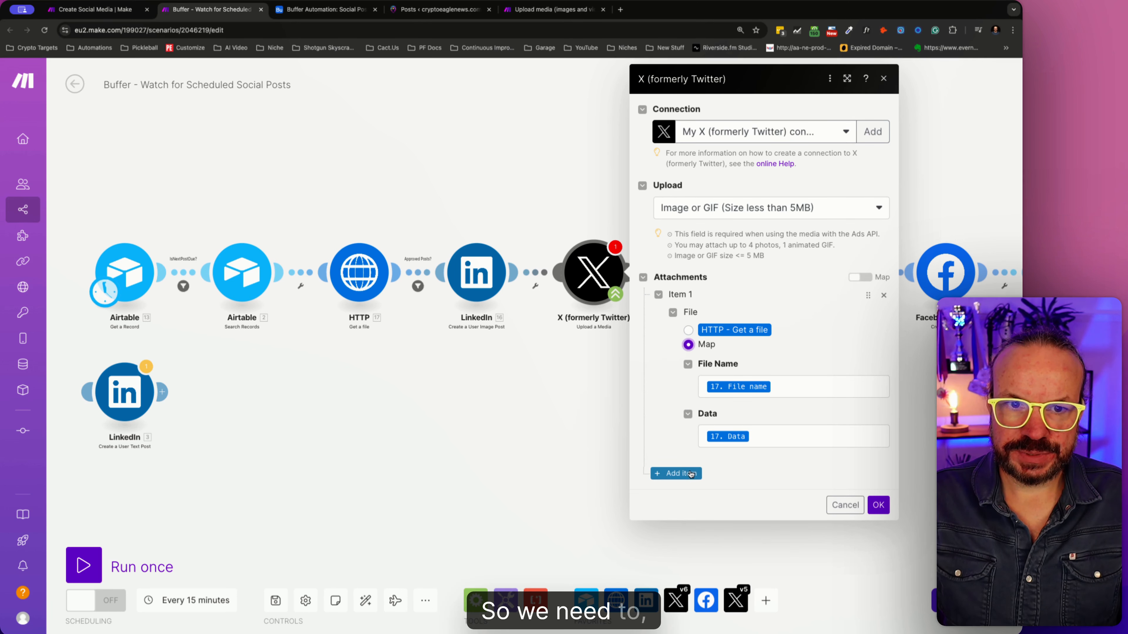
- Check the HTTP Get a file module's URL mapping against the attachment fields of the Upload a Media module, without changing it
{"action": "left_click", "coordinate": [359, 267]}
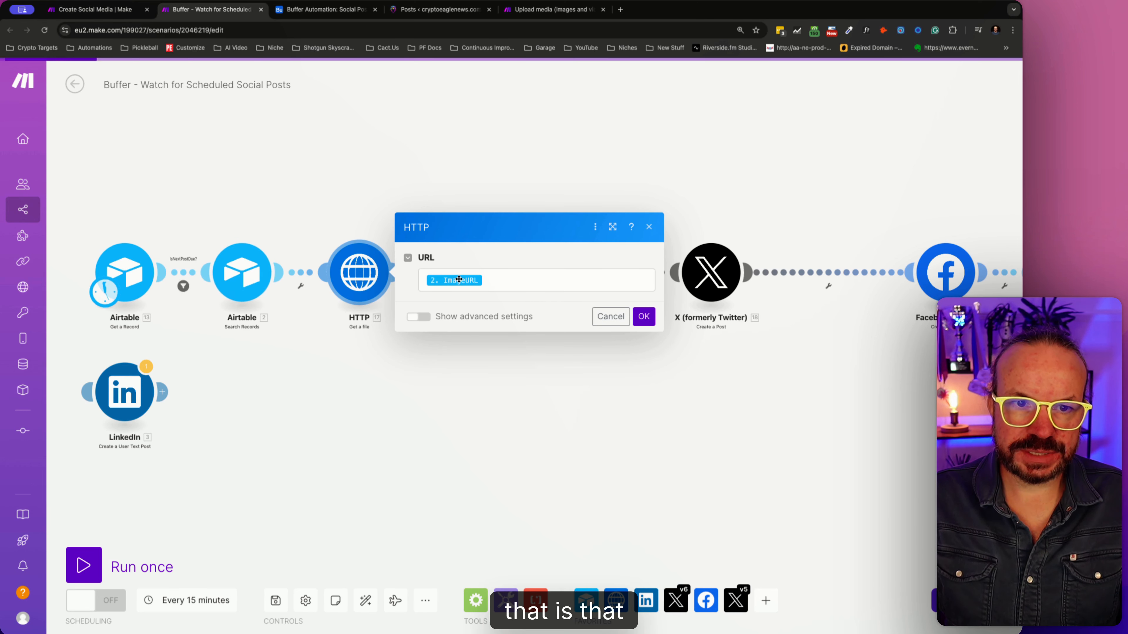
{"action": "left_click", "coordinate": [610, 317]}
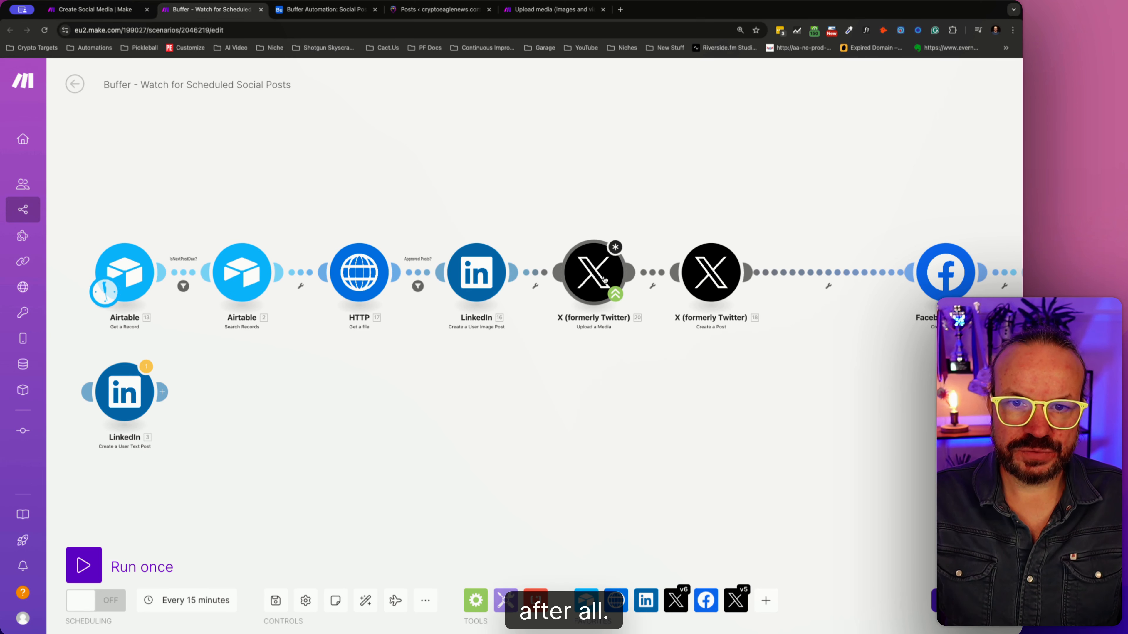
{"action": "left_click", "coordinate": [604, 279]}
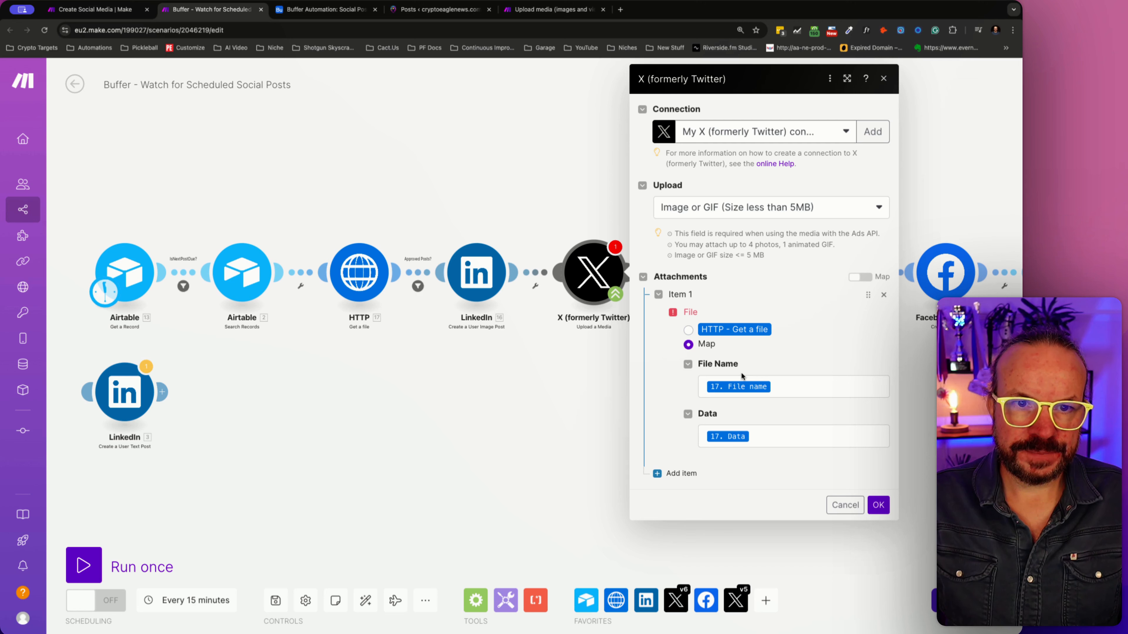
{"action": "left_click", "coordinate": [360, 272]}
{"action": "left_click", "coordinate": [590, 392]}
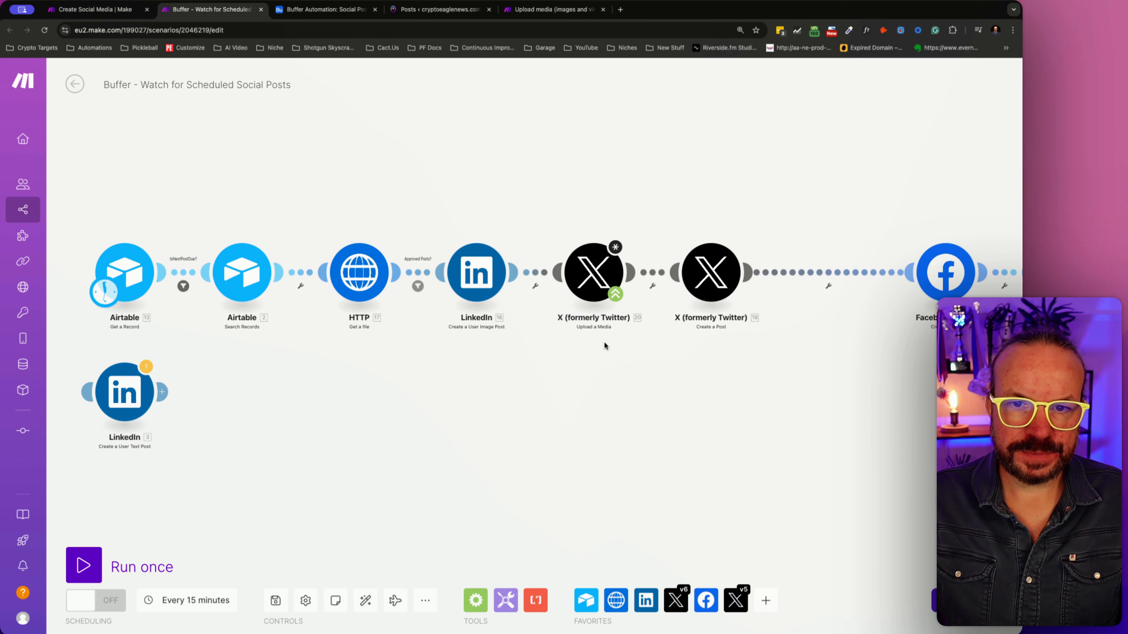
- Set the Upload a Media attachment's file source to HTTP - Get a file and save the module settings
{"action": "left_click", "coordinate": [593, 272]}
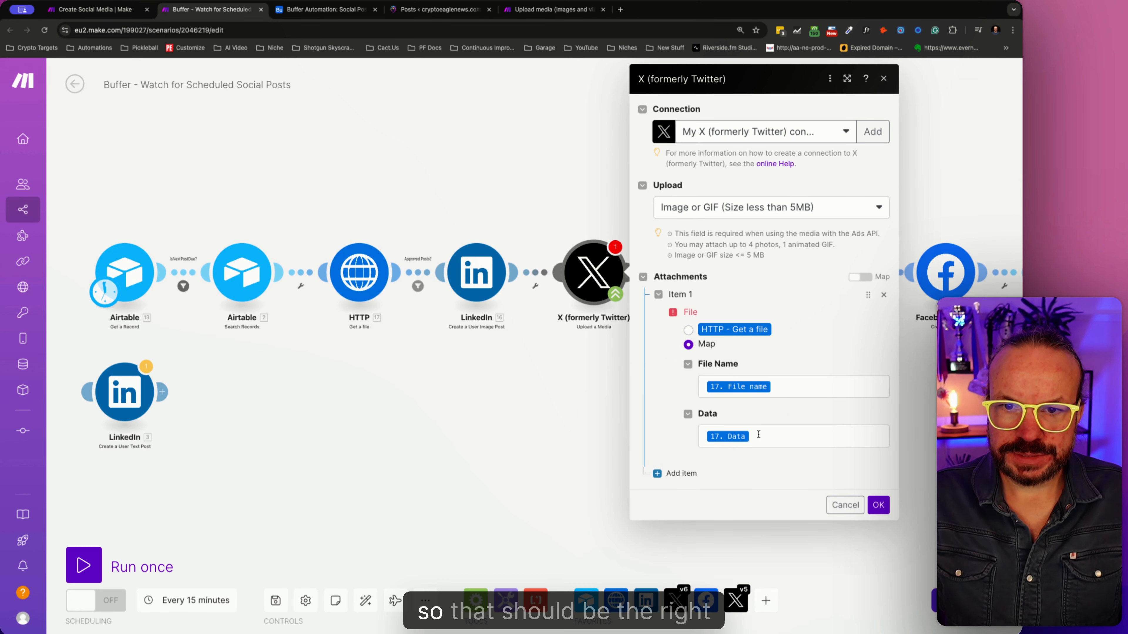
{"action": "left_click", "coordinate": [687, 333]}
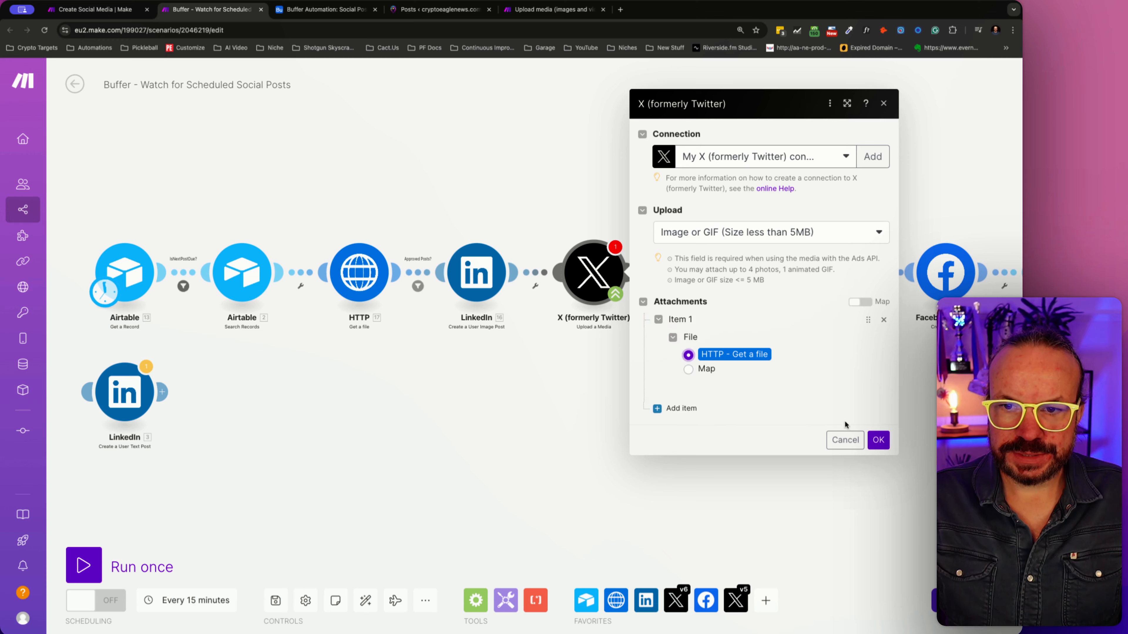
{"action": "left_click", "coordinate": [878, 439]}
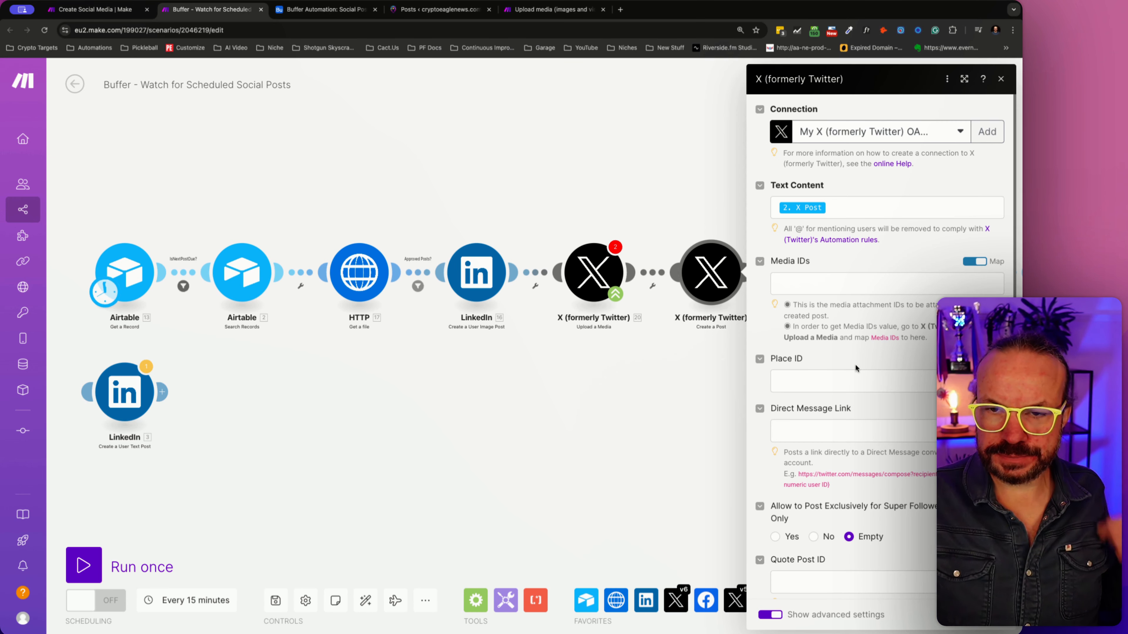
- Map the X post's Media IDs to only the first Media IDs item from Upload a Media and save the module settings
{"action": "left_click", "coordinate": [870, 283]}
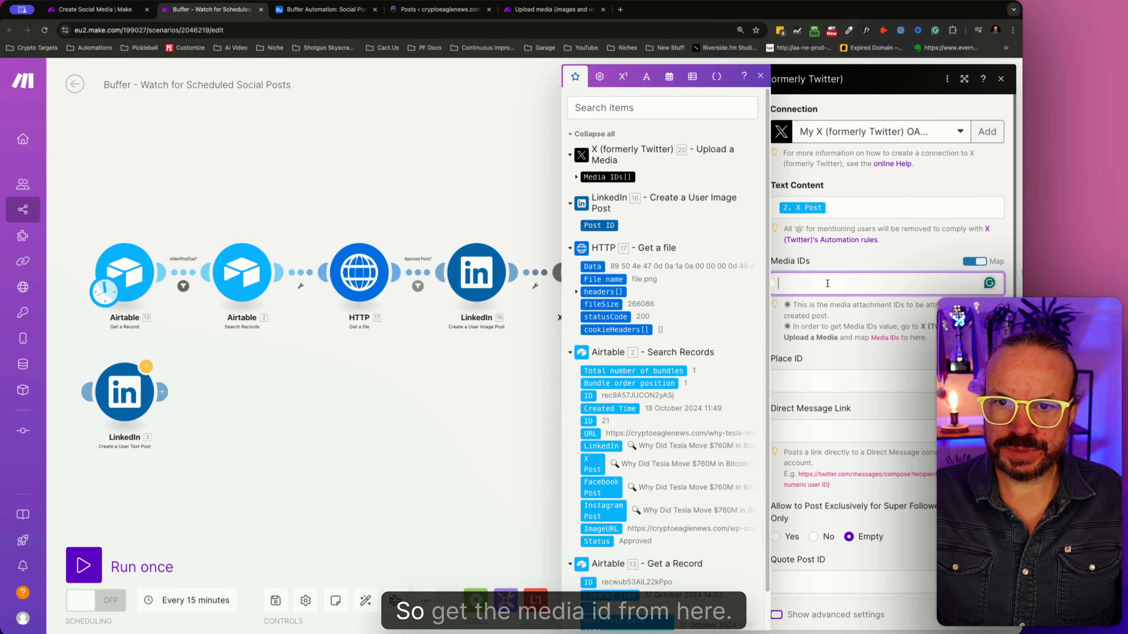
{"action": "left_click", "coordinate": [595, 176]}
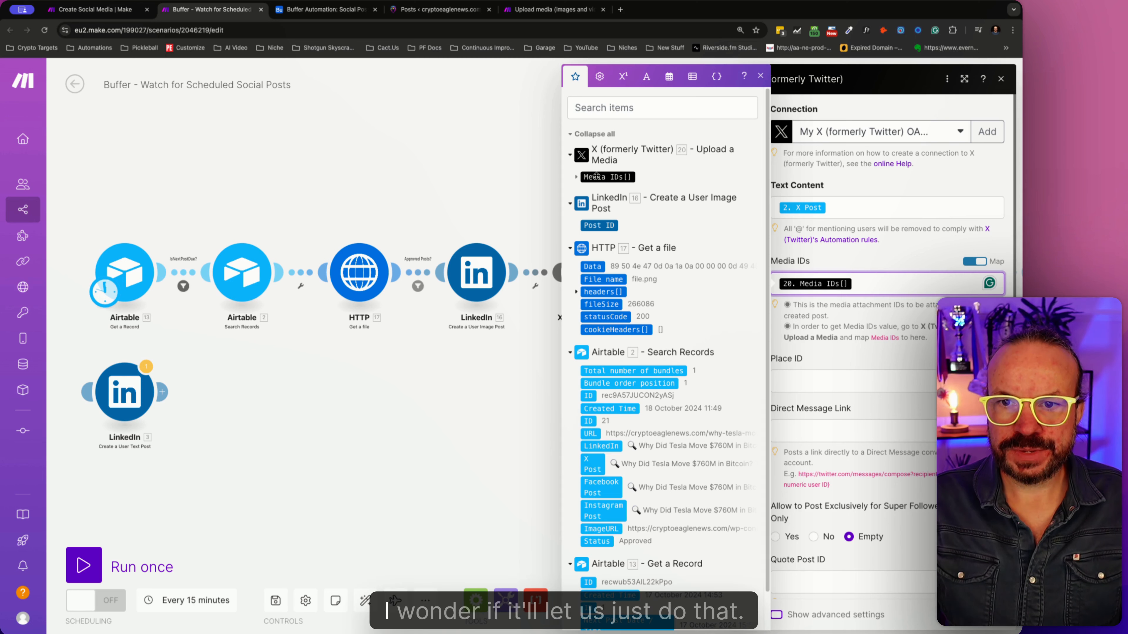
{"action": "left_click", "coordinate": [577, 178]}
{"action": "left_click", "coordinate": [600, 190]}
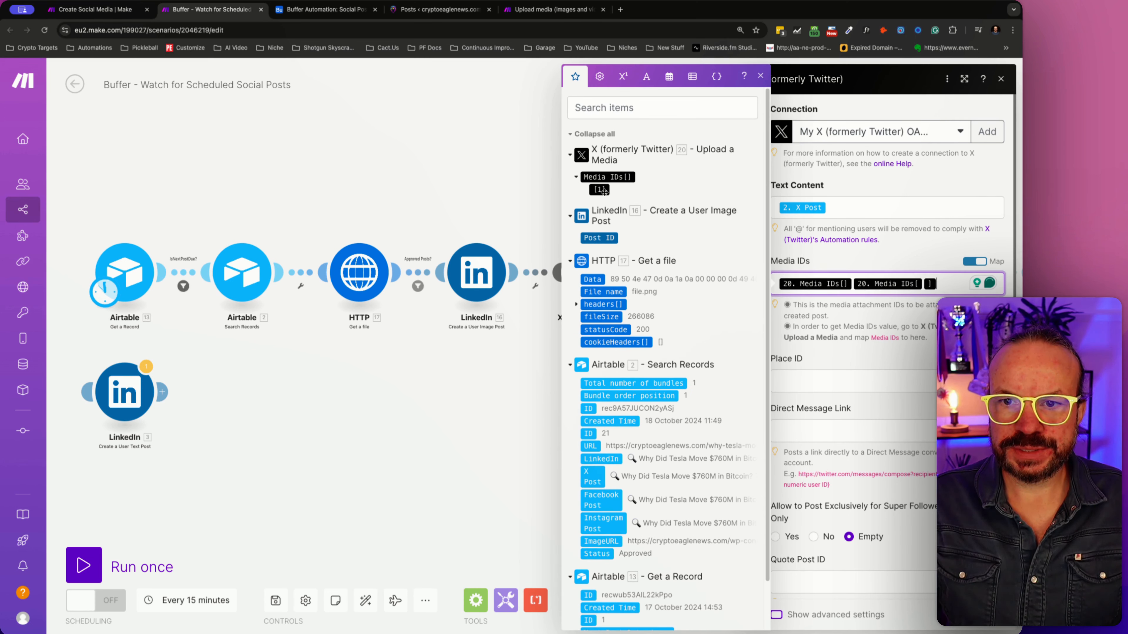
{"action": "left_click", "coordinate": [923, 284]}
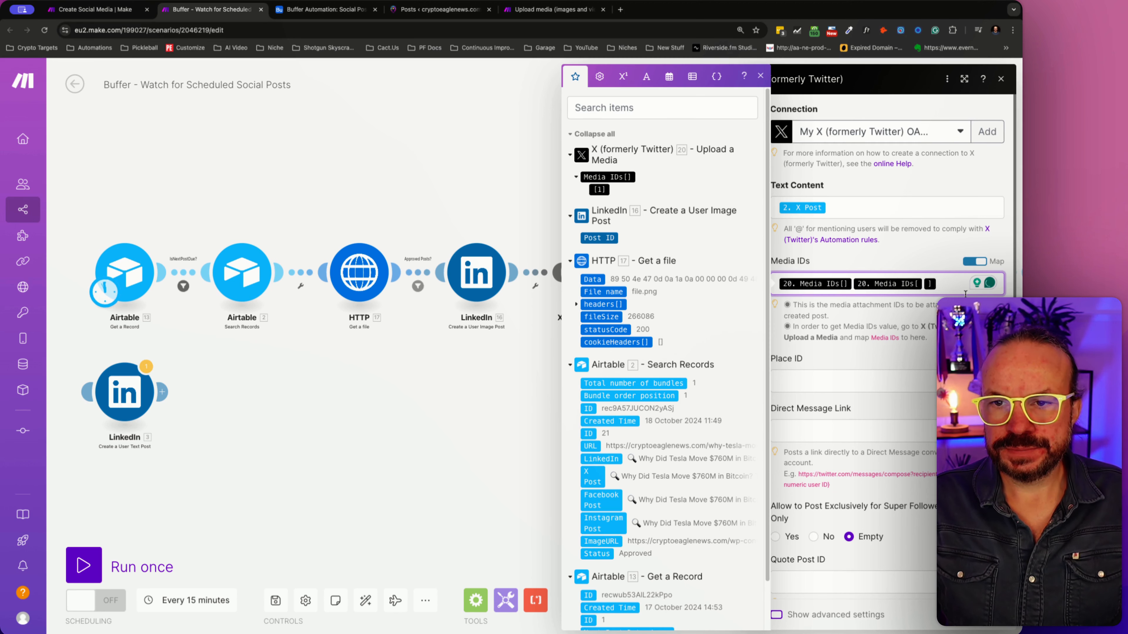
{"action": "left_click", "coordinate": [852, 284]}
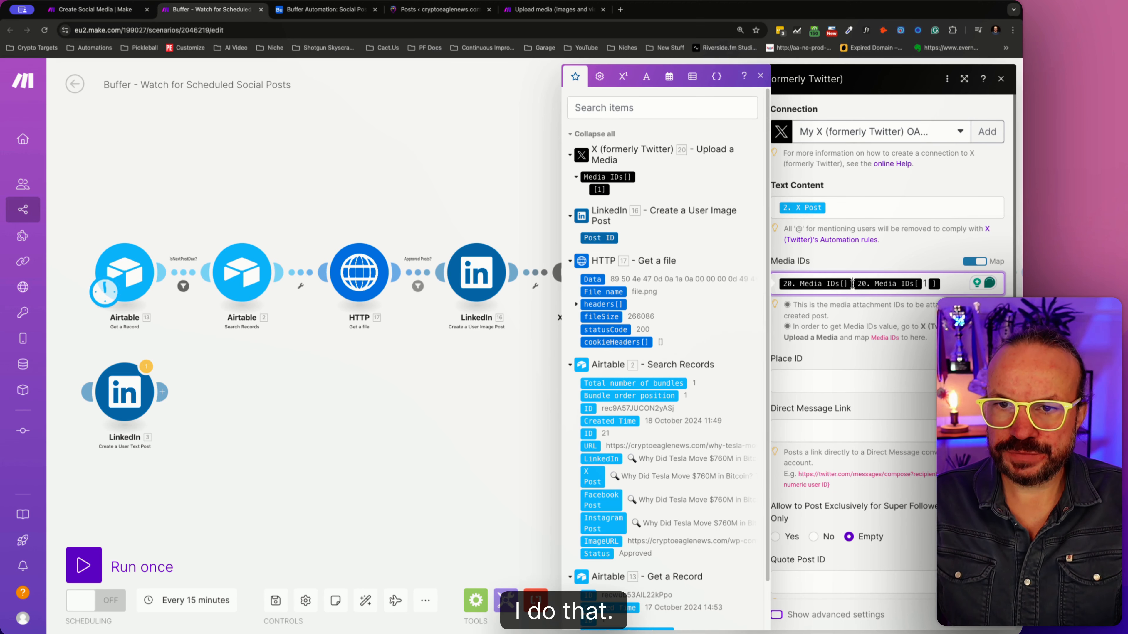
{"action": "key", "text": "BackSpace"}
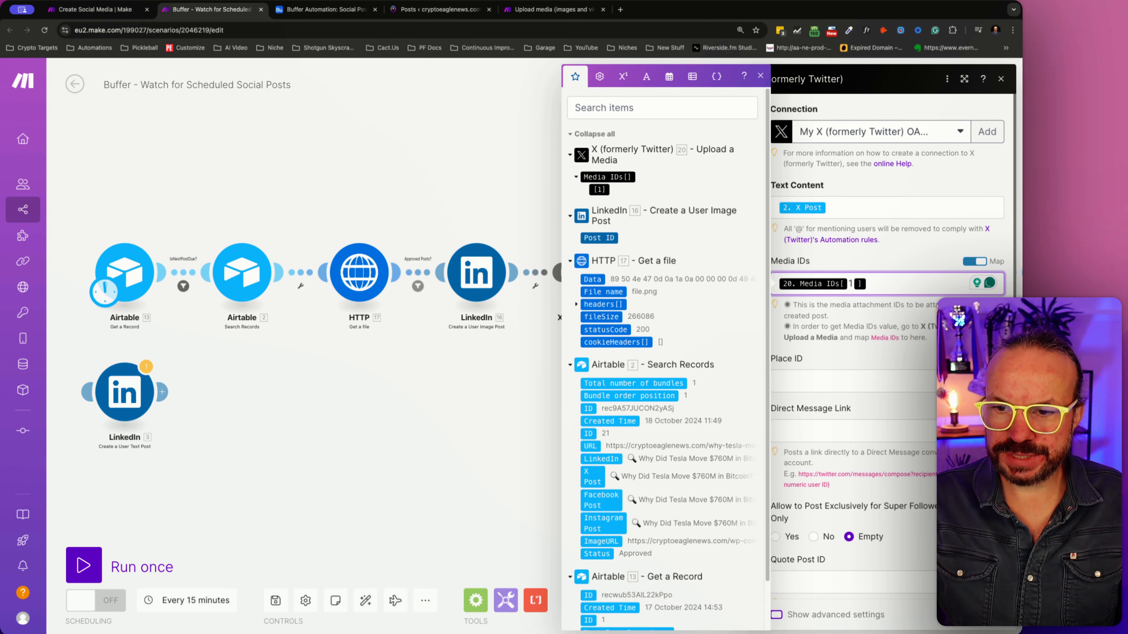
{"action": "scroll", "coordinate": [885, 456], "scroll_direction": "down", "scroll_amount": 1}
{"action": "scroll", "coordinate": [885, 457], "scroll_direction": "up", "scroll_amount": 1}
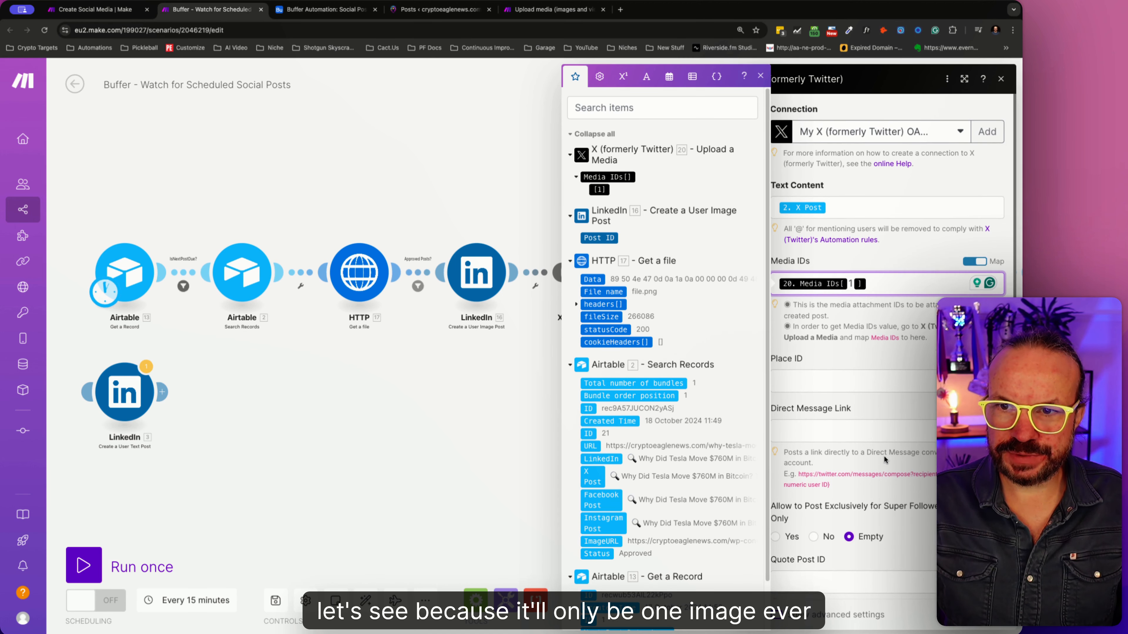
{"action": "scroll", "coordinate": [884, 460], "scroll_direction": "down", "scroll_amount": 1}
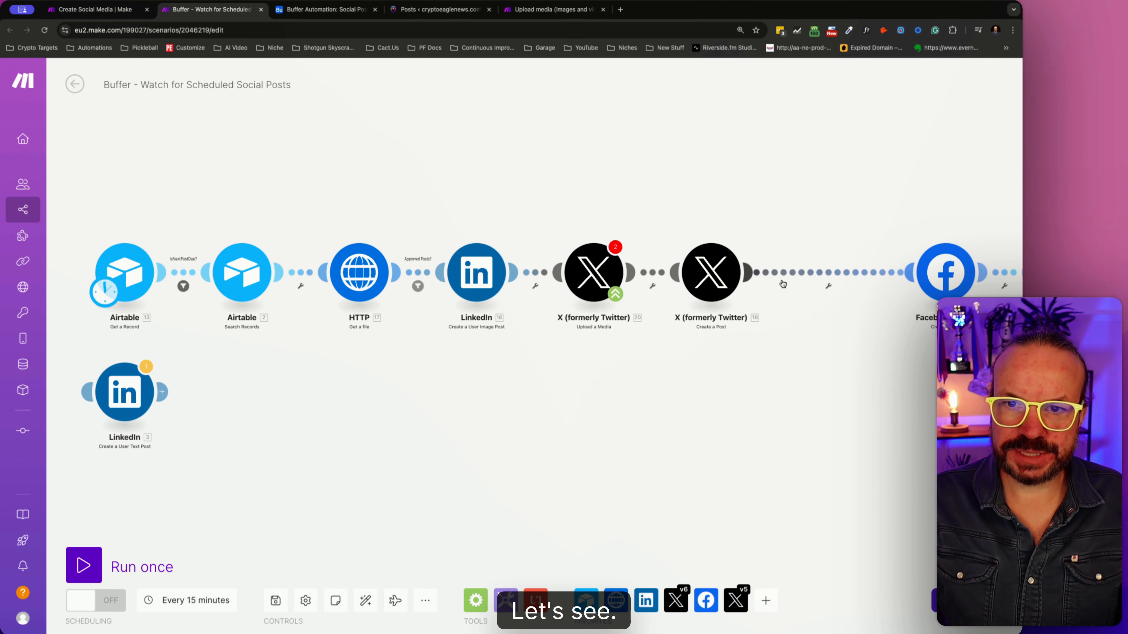
- Move the Facebook Pages module next to the X post module, then review and confirm its post settings
{"action": "right_click", "coordinate": [825, 273]}
{"action": "left_click", "coordinate": [777, 407]}
{"action": "left_click_drag", "start_coordinate": [943, 272], "coordinate": [827, 272]}
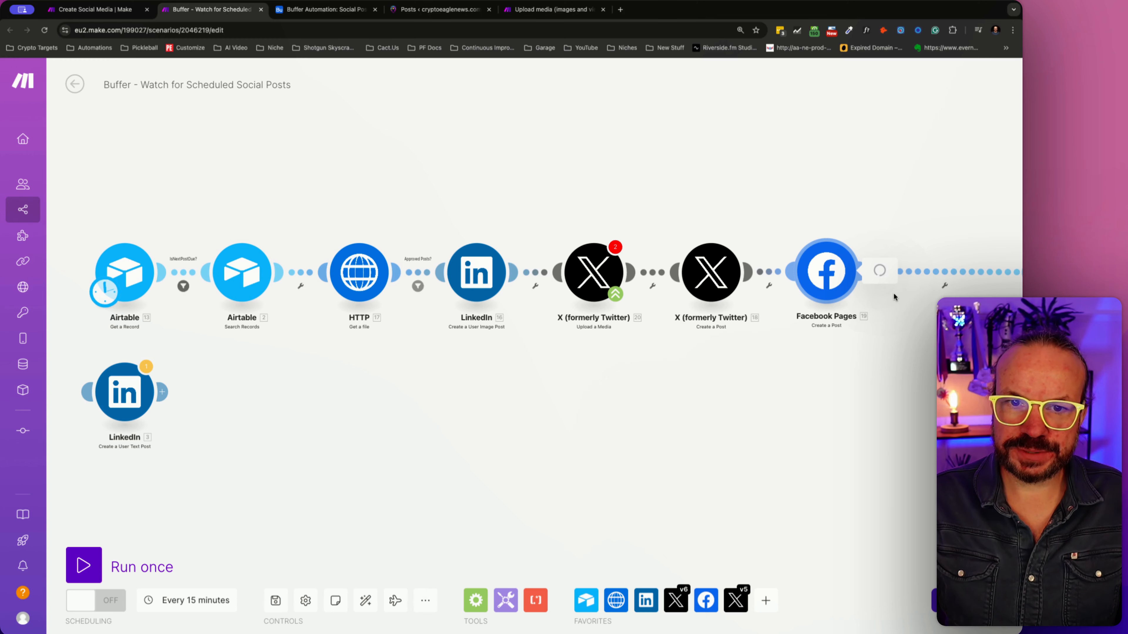
{"action": "left_click", "coordinate": [825, 272]}
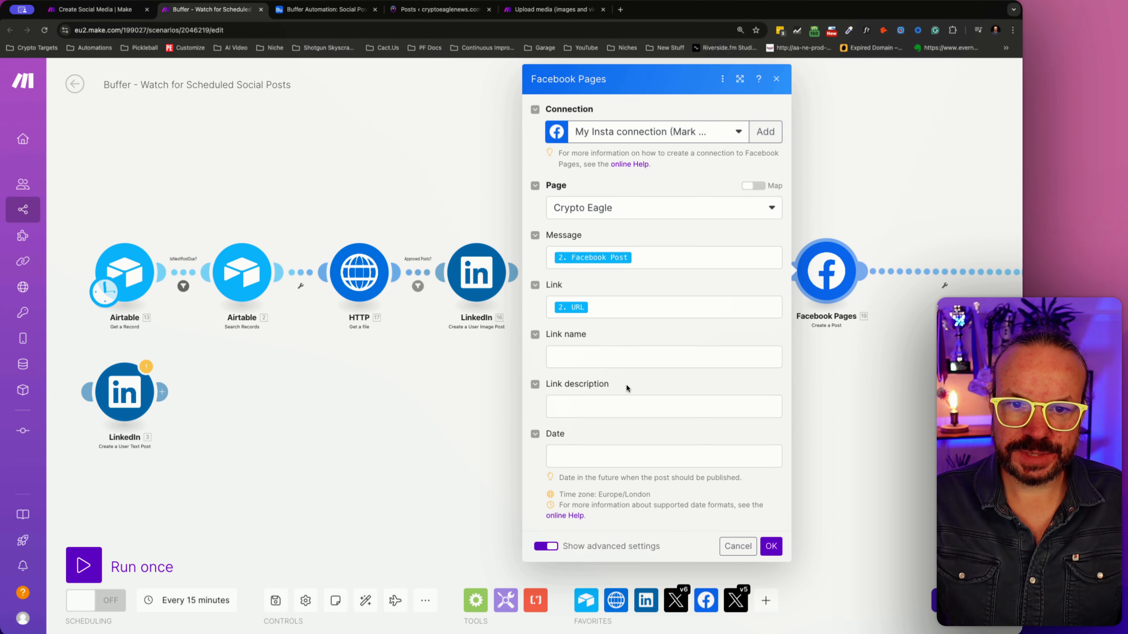
{"action": "left_click", "coordinate": [771, 547]}
- Insert an Instagram for Business Create a Photo Post module between the Facebook Pages and Airtable Update a Record modules
{"action": "left_click_drag", "start_coordinate": [888, 349], "coordinate": [734, 381]}
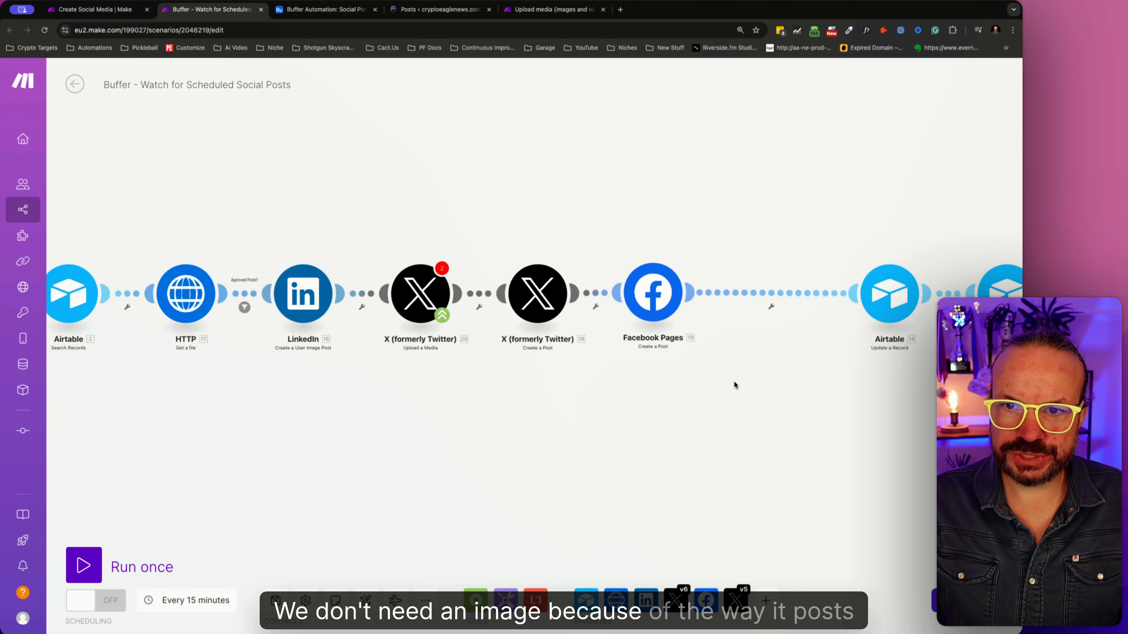
{"action": "left_click", "coordinate": [771, 296]}
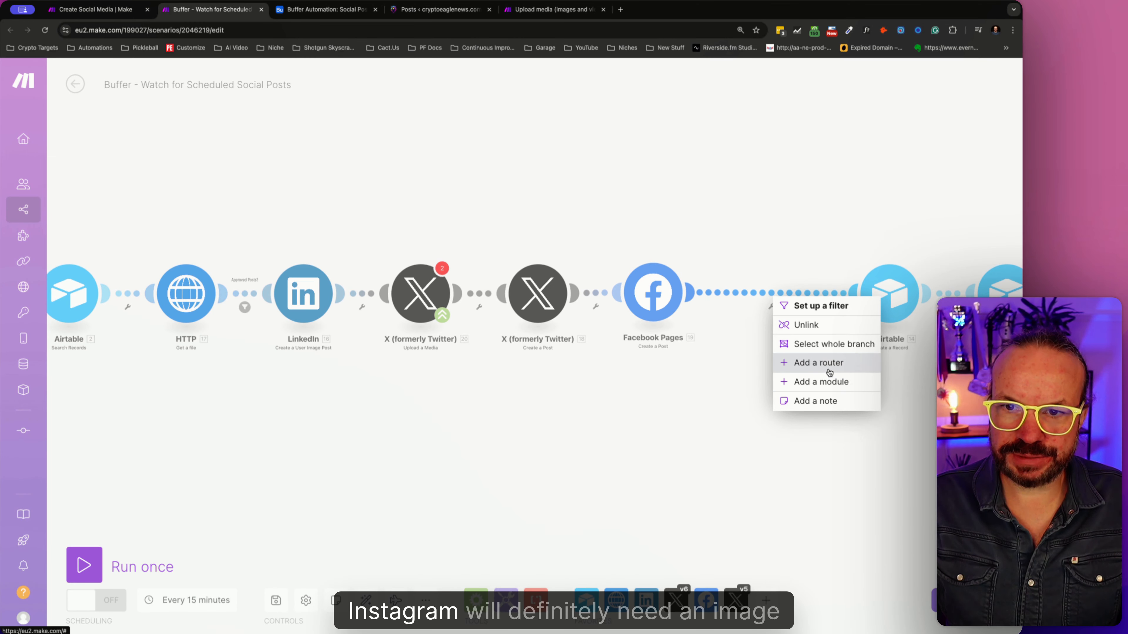
{"action": "left_click", "coordinate": [813, 382]}
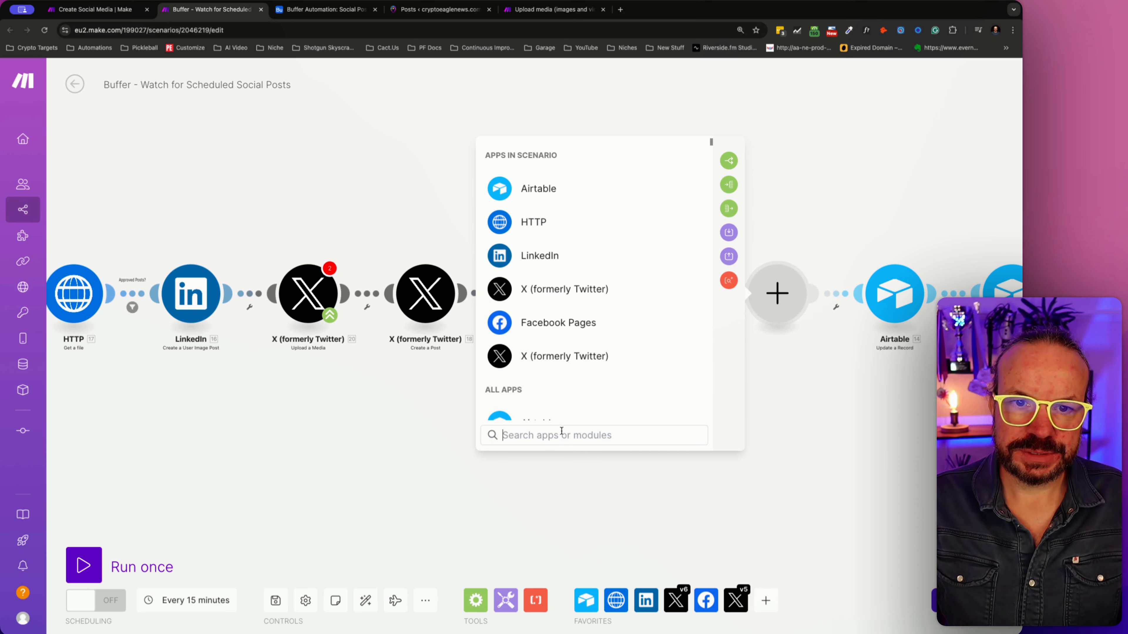
{"action": "type", "text": "inst"}
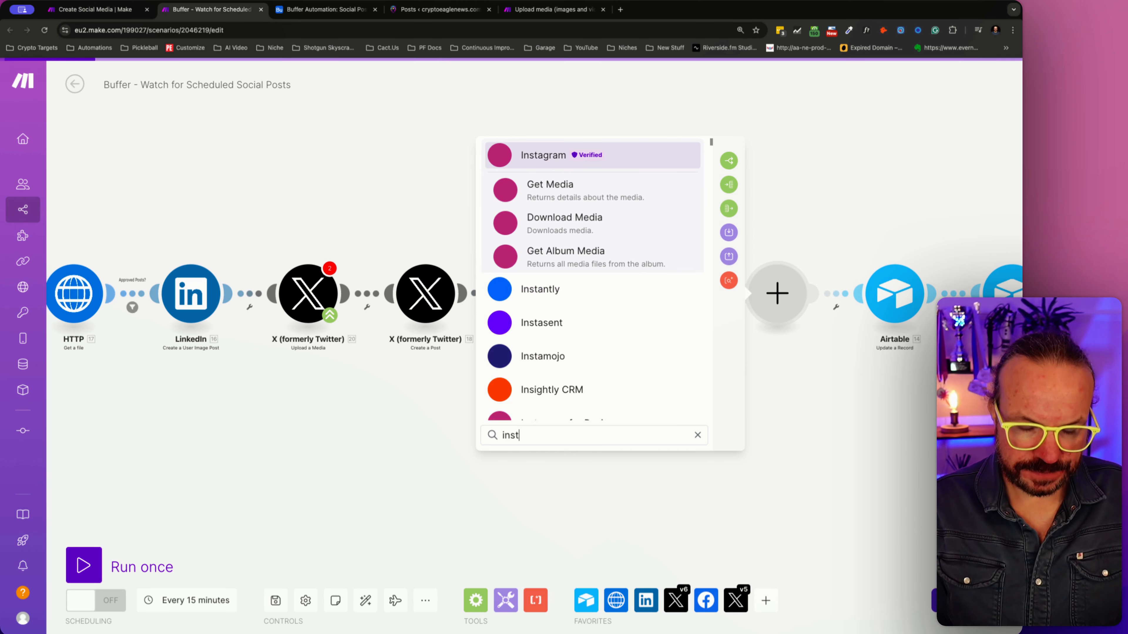
{"action": "left_click", "coordinate": [610, 161]}
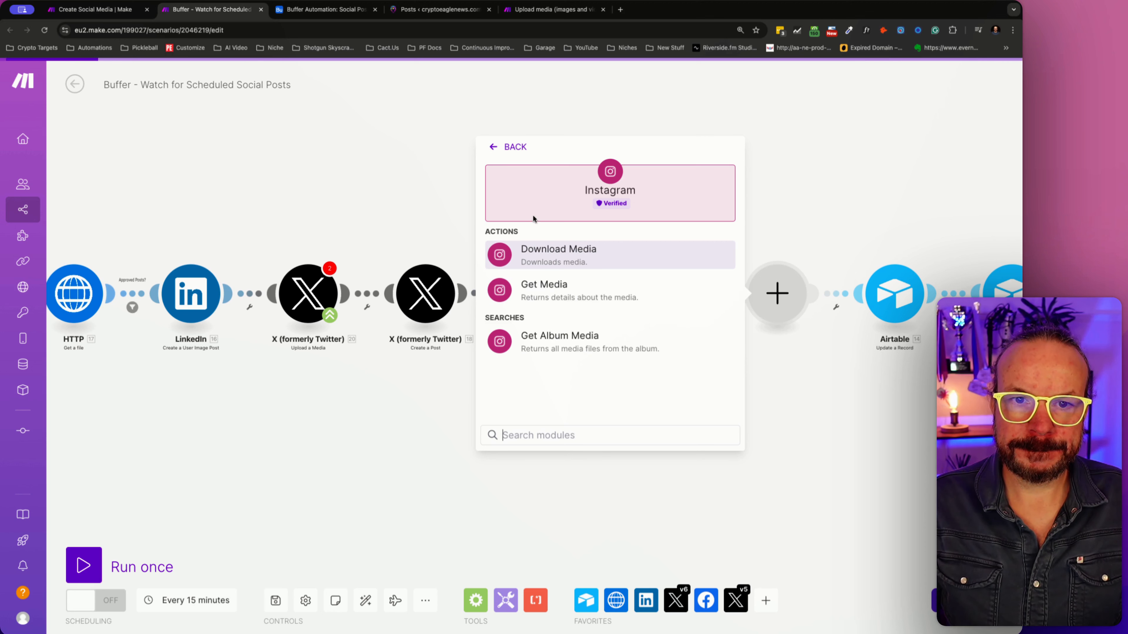
{"action": "left_click", "coordinate": [506, 151]}
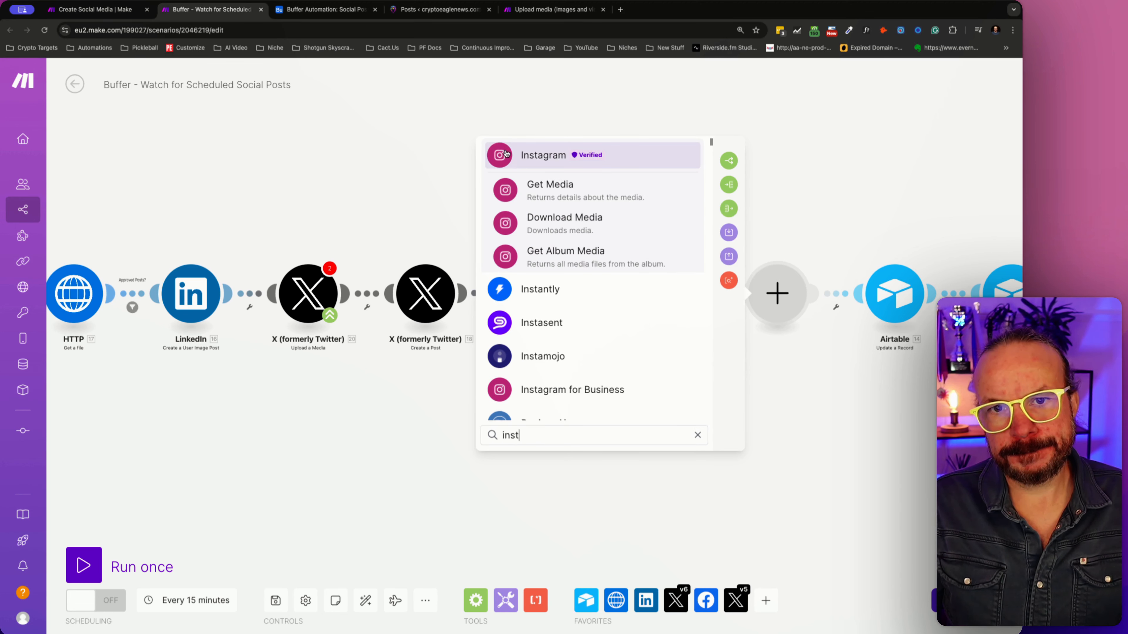
{"action": "left_click", "coordinate": [566, 391]}
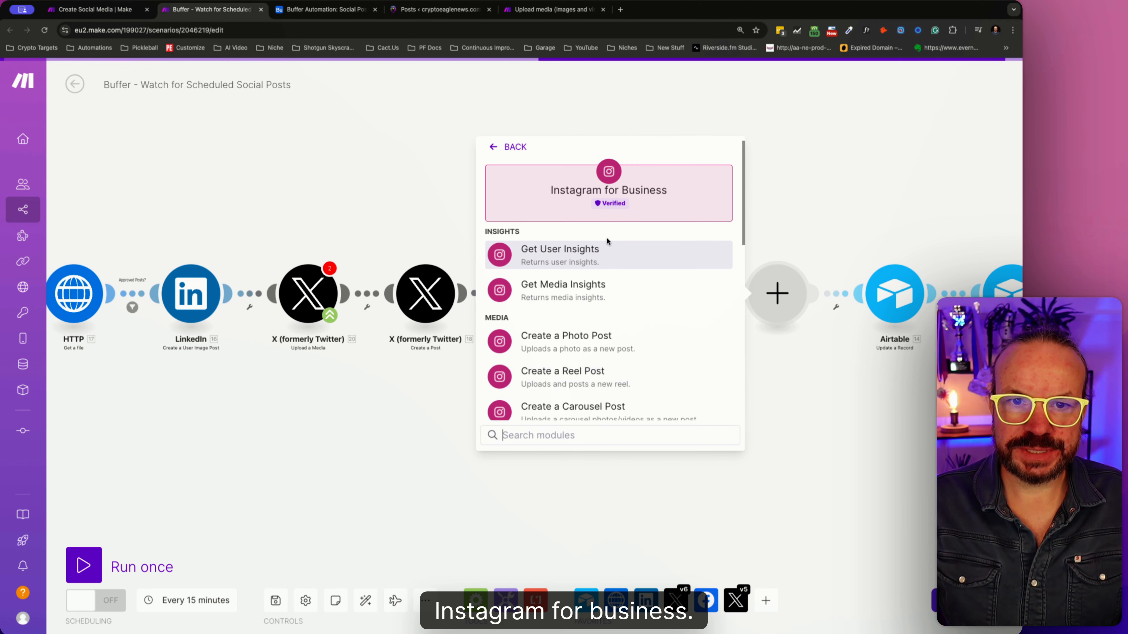
{"action": "scroll", "coordinate": [576, 355], "scroll_direction": "down", "scroll_amount": 3}
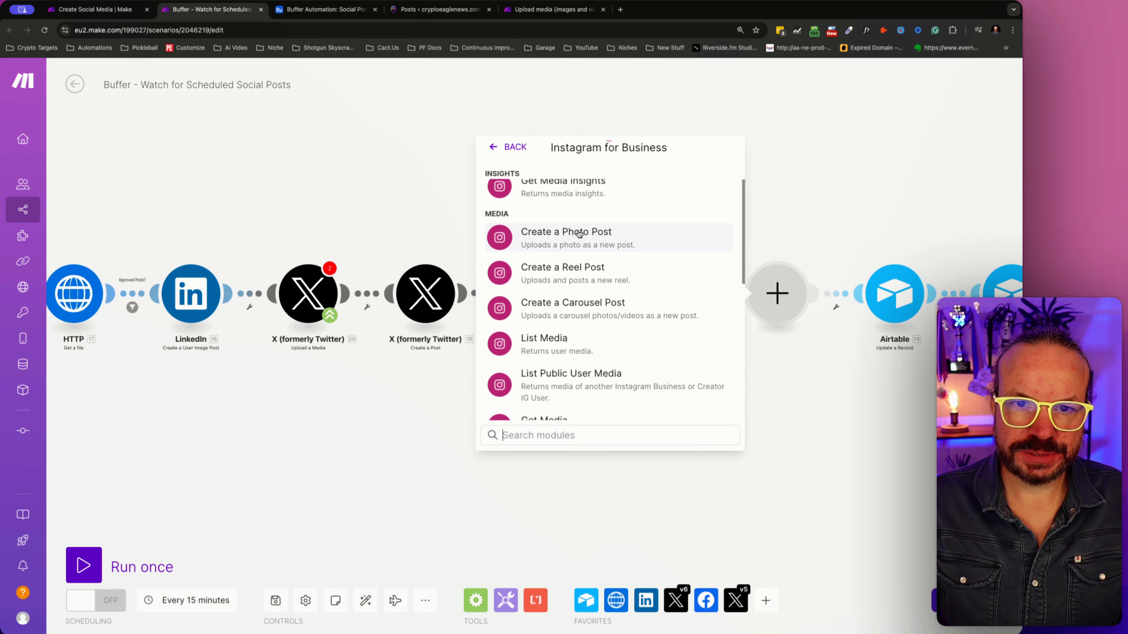
{"action": "left_click", "coordinate": [637, 239]}
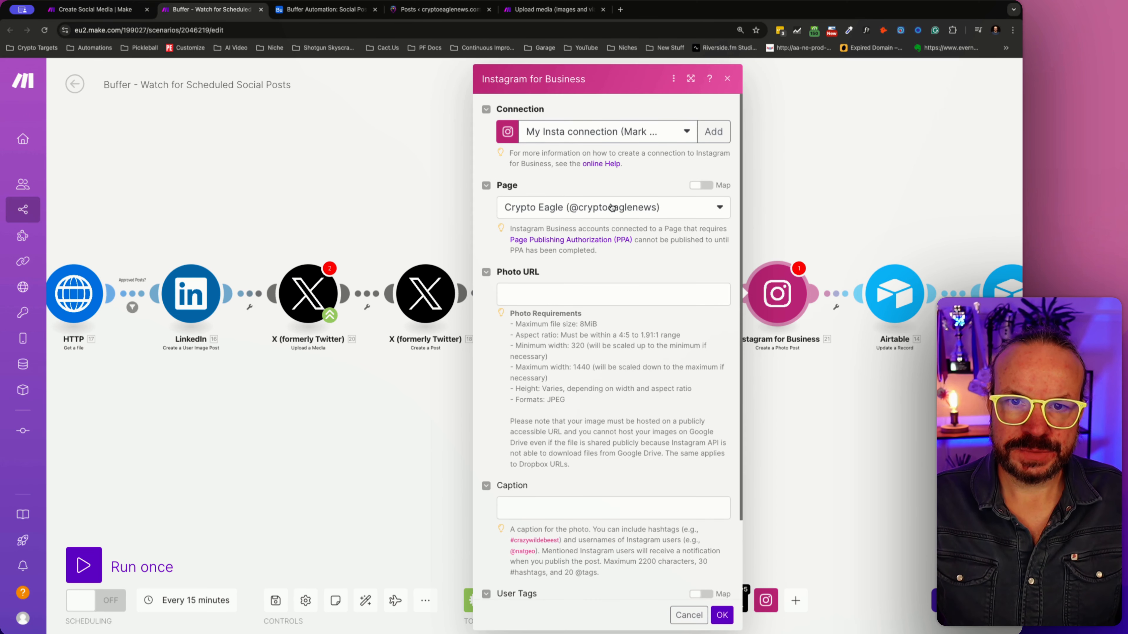
- Map the Instagram photo post's Photo URL to ImageURL from the Airtable Search Records module
{"action": "left_click", "coordinate": [551, 293]}
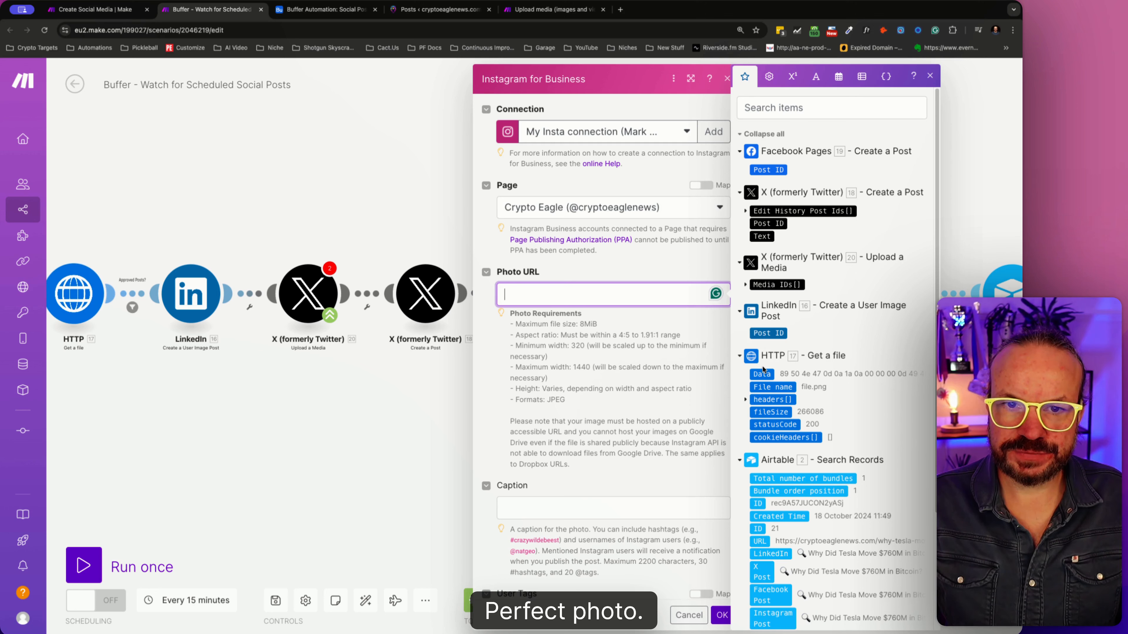
{"action": "scroll", "coordinate": [773, 377], "scroll_direction": "down", "scroll_amount": 3}
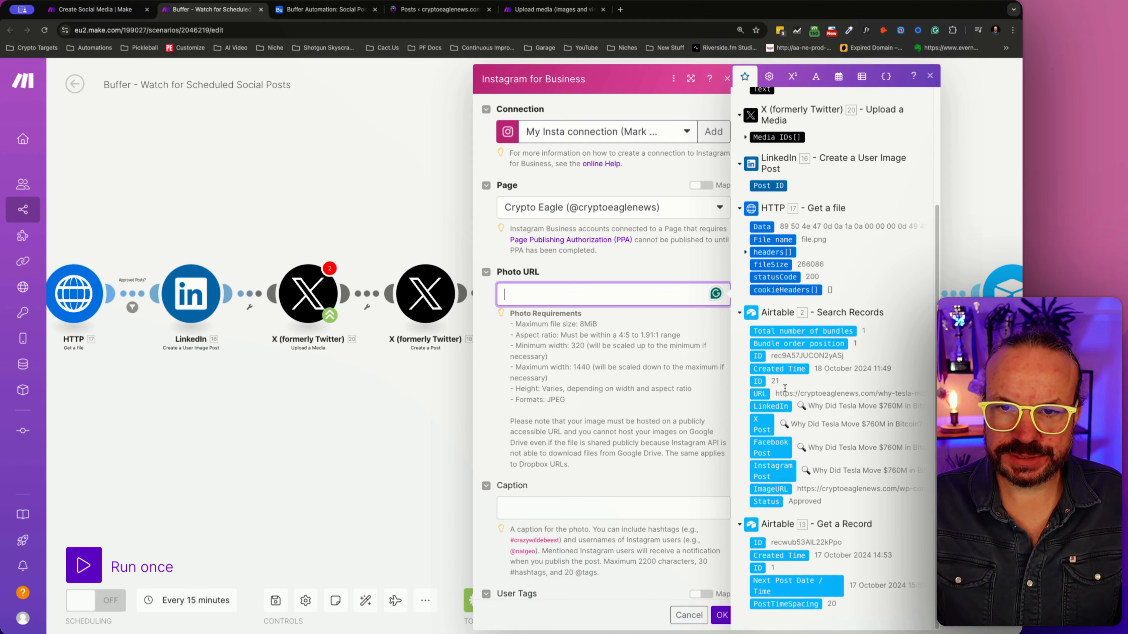
{"action": "left_click", "coordinate": [777, 488]}
- Map the Instagram photo post's Caption to Instagram Post from Airtable Search Records and save the module settings
{"action": "scroll", "coordinate": [538, 400], "scroll_direction": "down", "scroll_amount": 2}
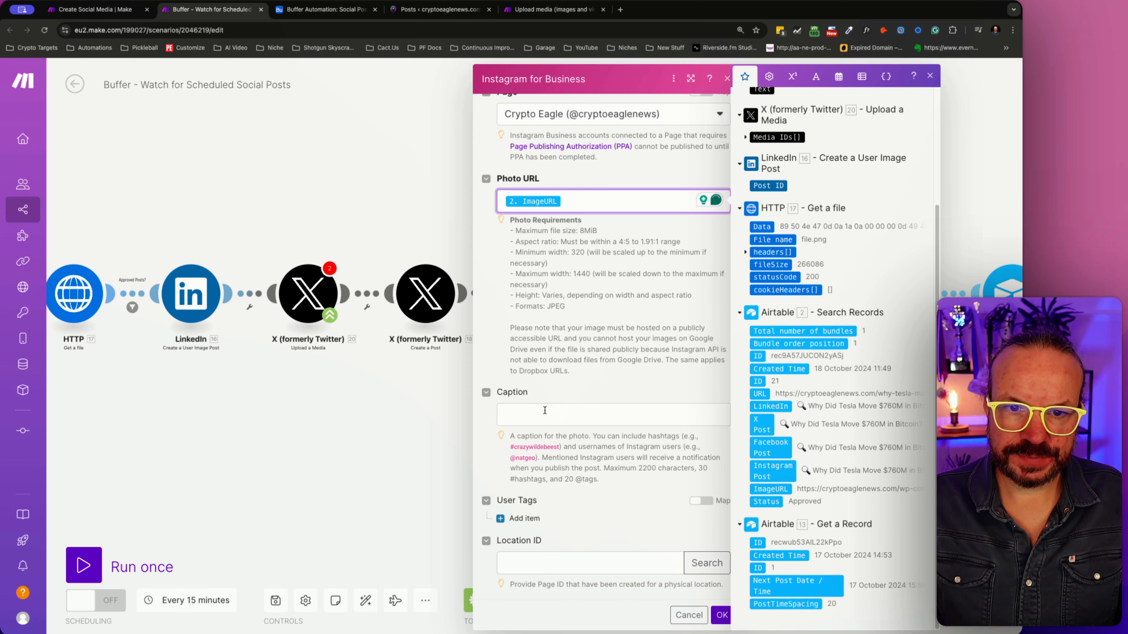
{"action": "left_click", "coordinate": [545, 411]}
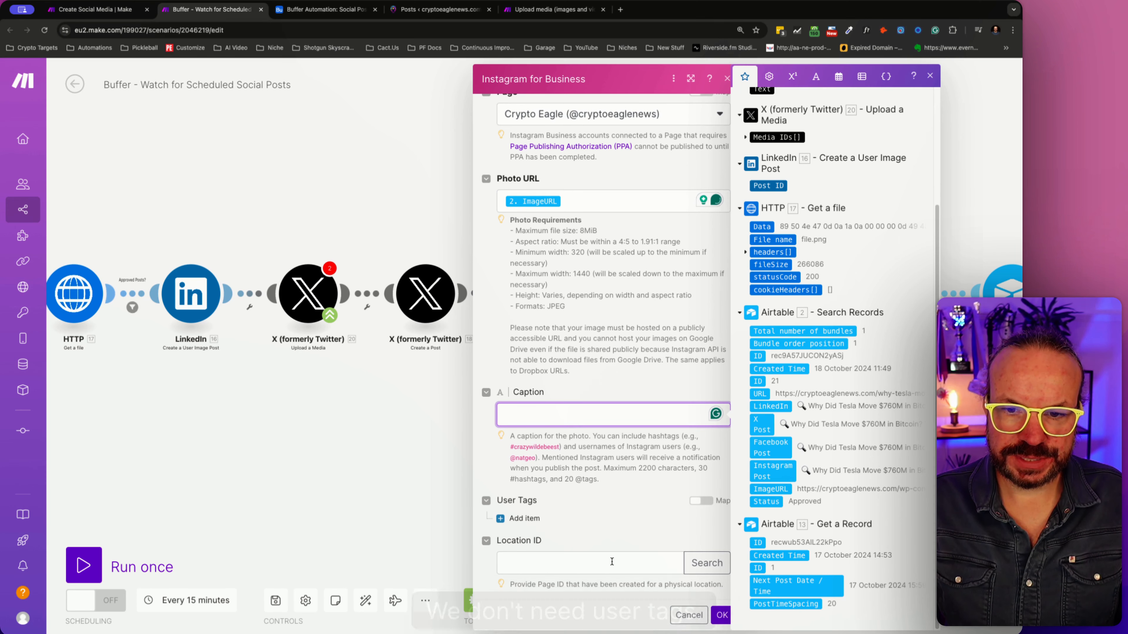
{"action": "scroll", "coordinate": [623, 310], "scroll_direction": "up", "scroll_amount": 2}
{"action": "scroll", "coordinate": [623, 310], "scroll_direction": "down", "scroll_amount": 2}
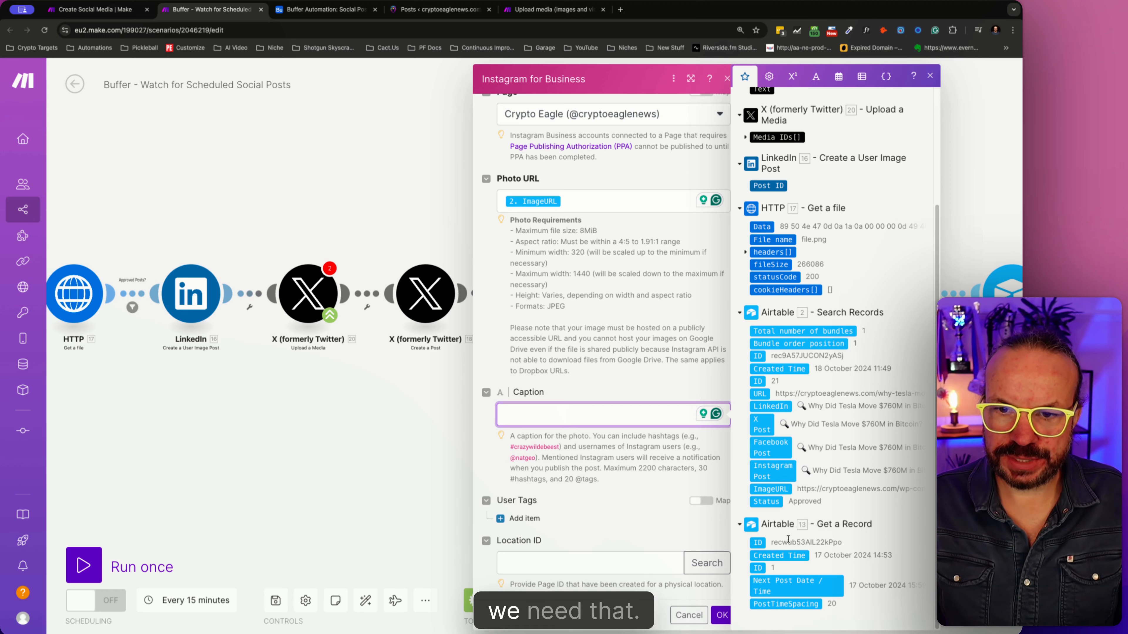
{"action": "left_click", "coordinate": [767, 465]}
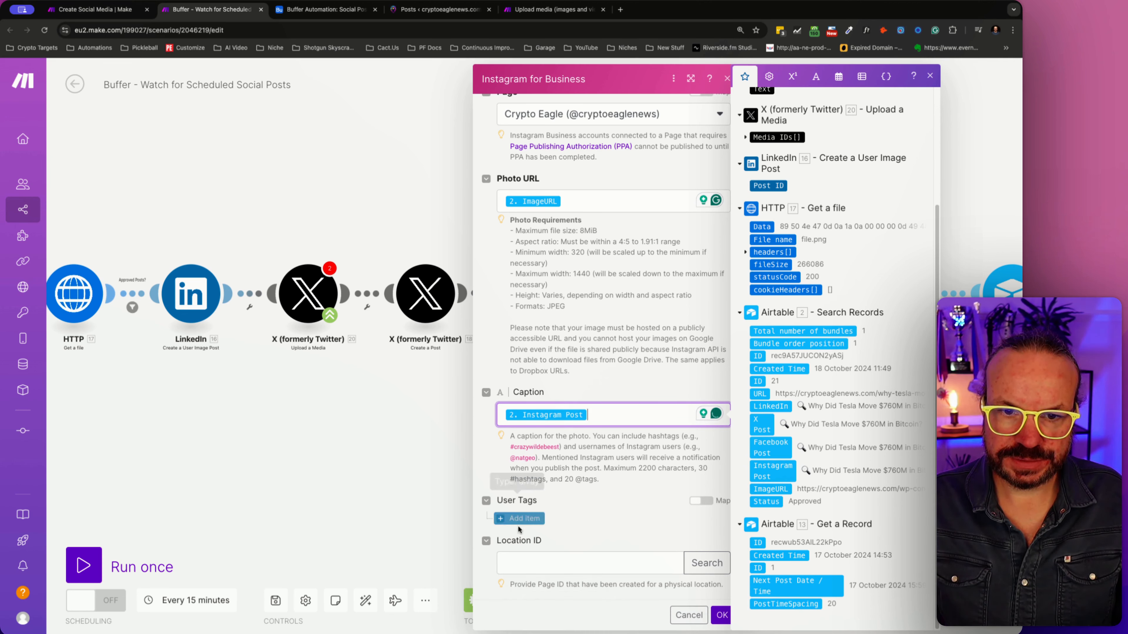
{"action": "left_click", "coordinate": [723, 616]}
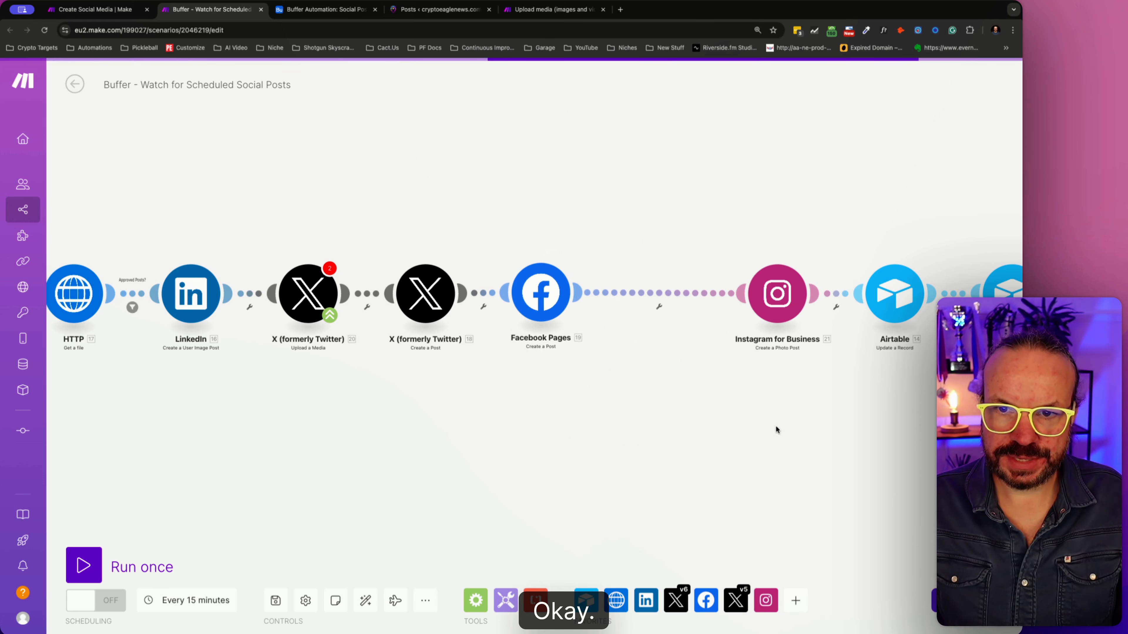
- Auto-align the scenario's modules and reconfirm the X Upload a Media module's settings with HTTP - Get a file as its source
{"action": "left_click", "coordinate": [367, 601]}
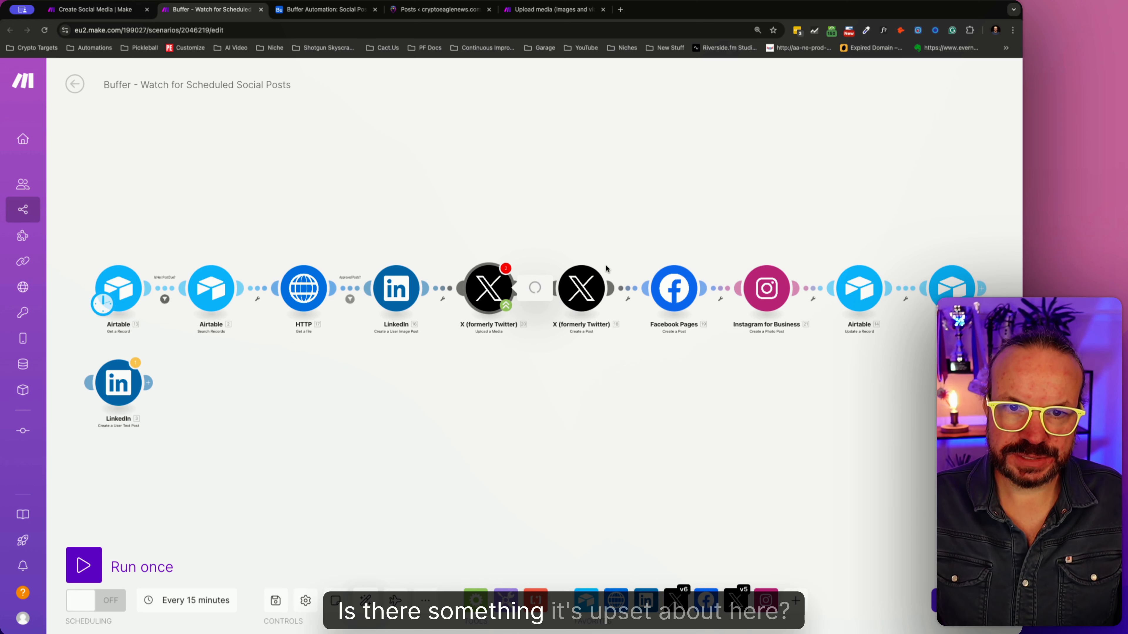
{"action": "left_click", "coordinate": [505, 288]}
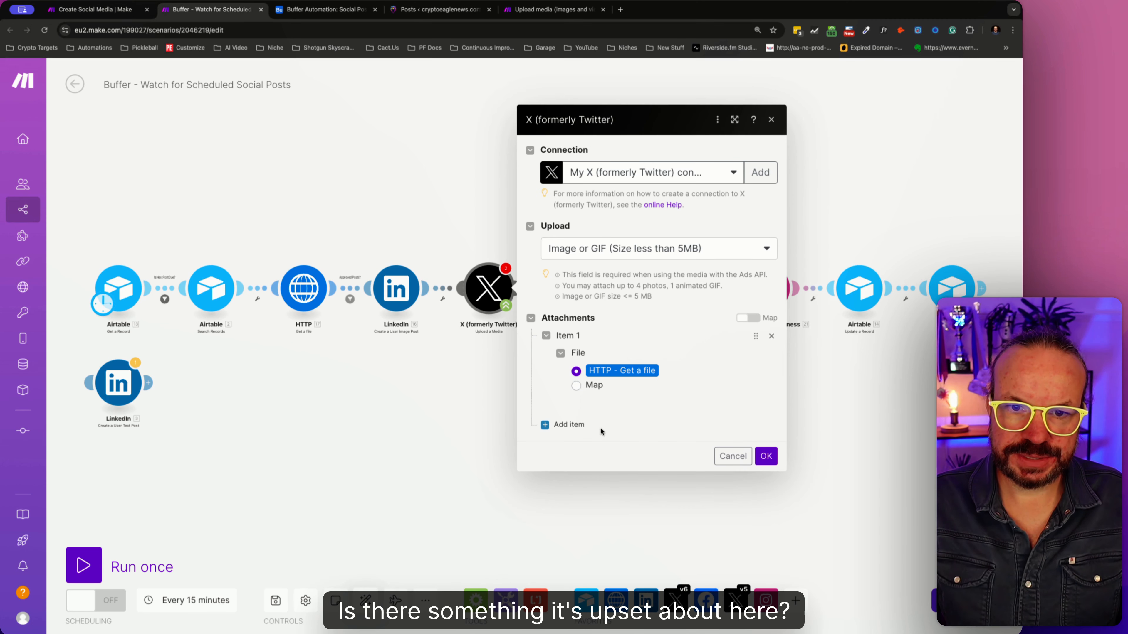
{"action": "left_click", "coordinate": [766, 456]}
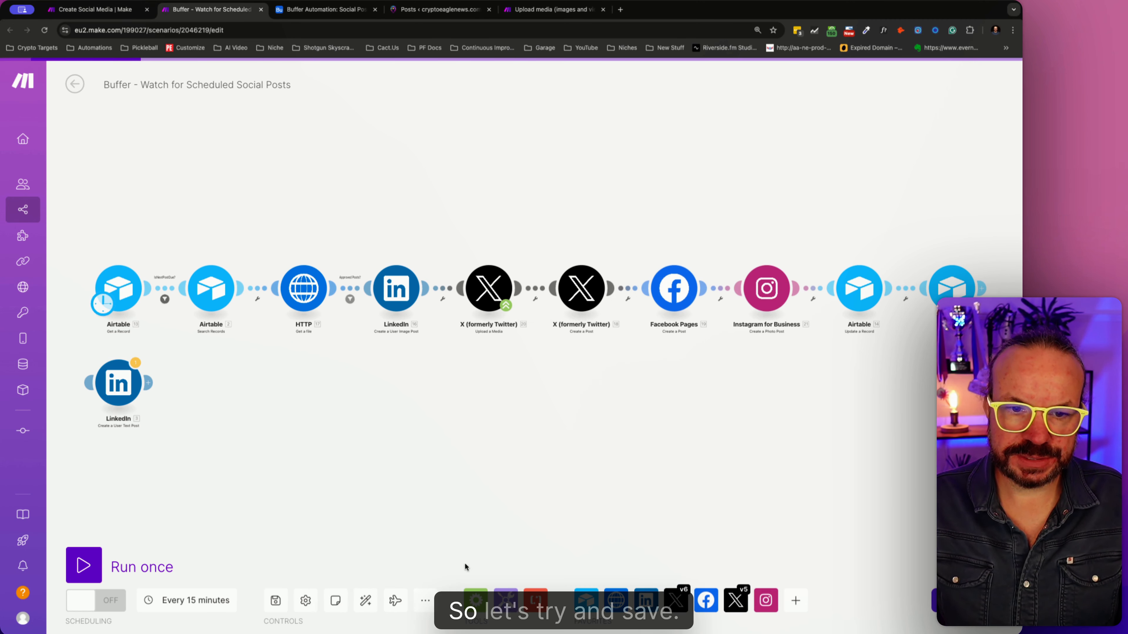
- Save the scenario and open the settings of the Airtable Update a Record module that follows Instagram for Business
{"action": "left_click", "coordinate": [275, 602]}
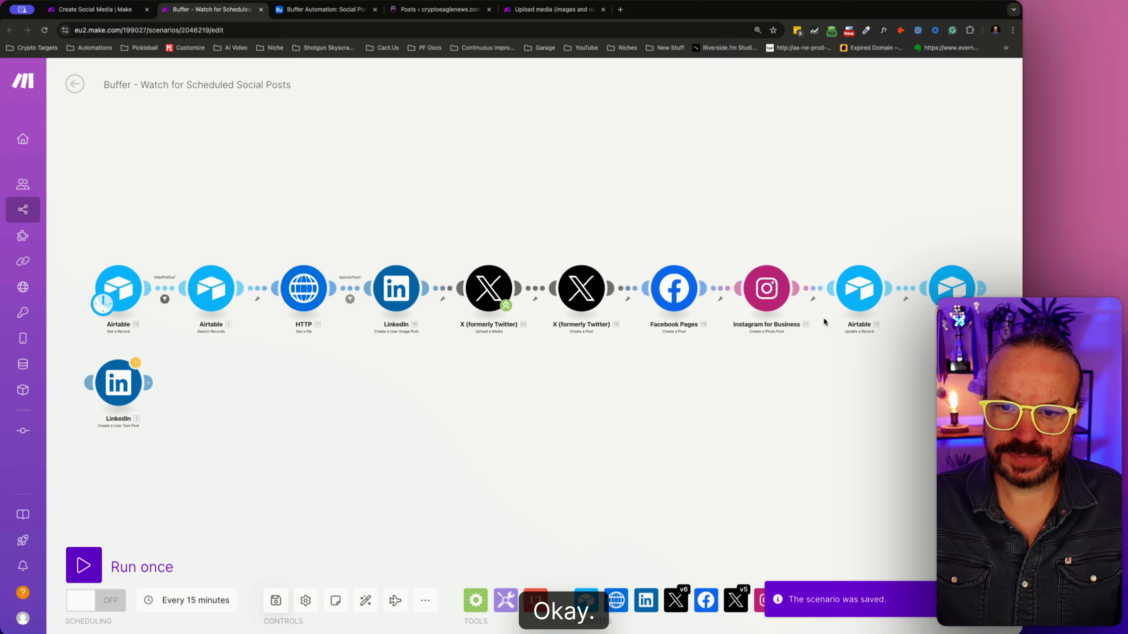
{"action": "left_click", "coordinate": [859, 289]}
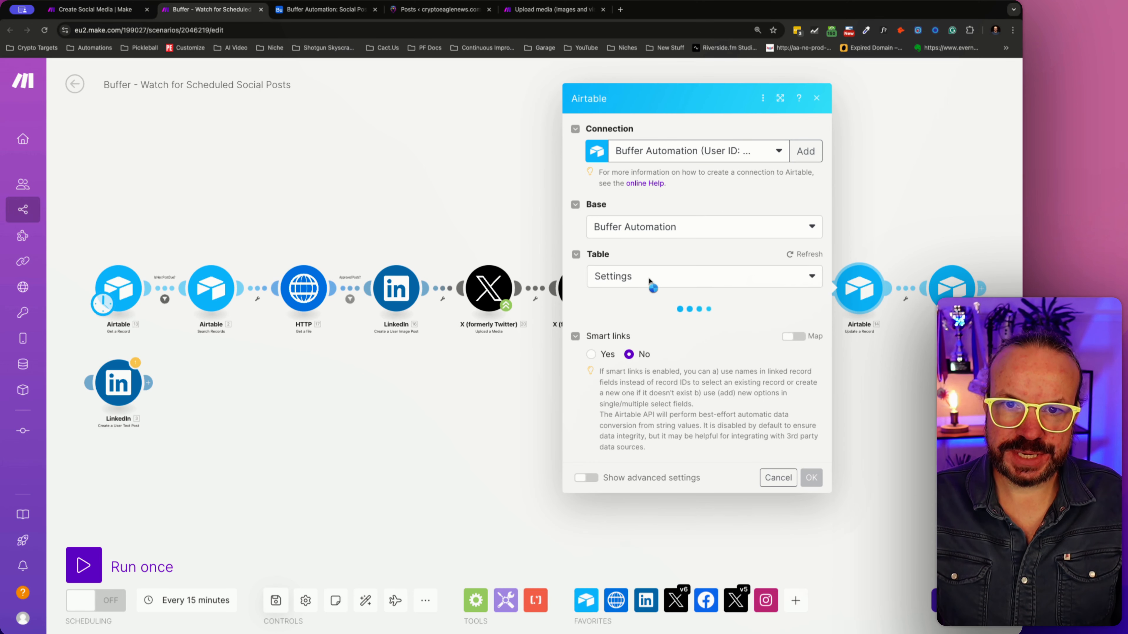
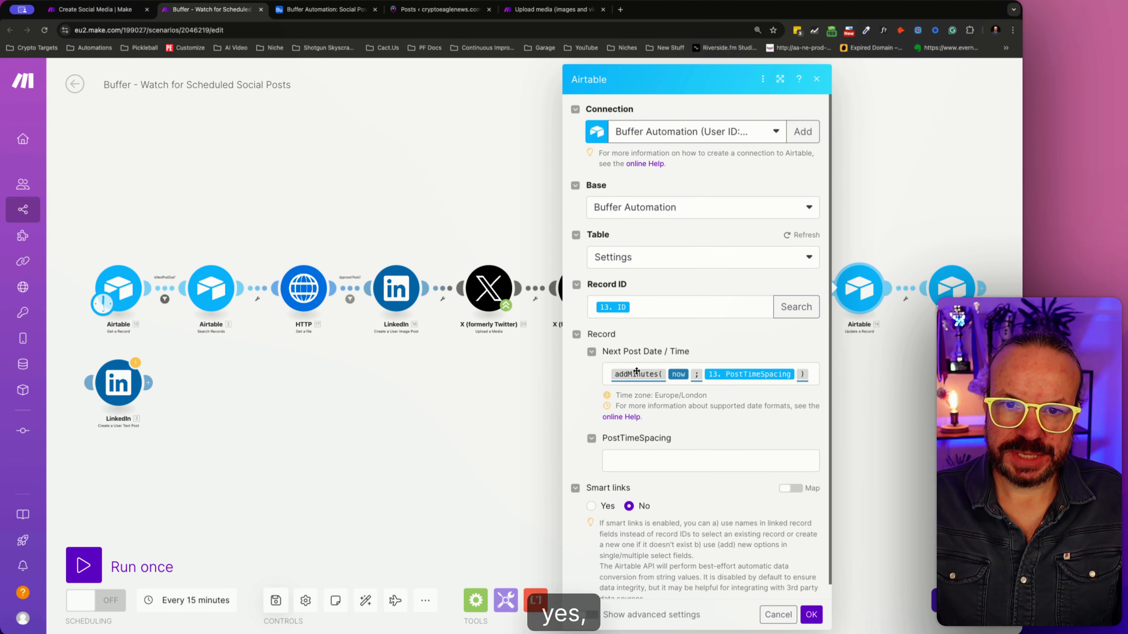
{"action": "left_click", "coordinate": [778, 614]}
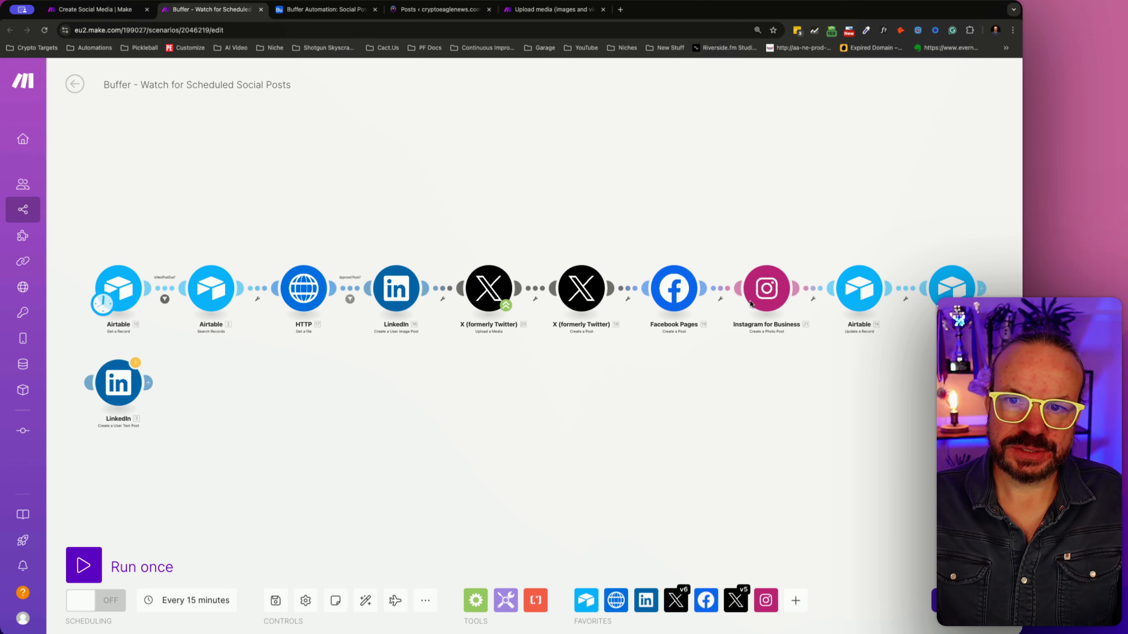
{"action": "right_click", "coordinate": [816, 289]}
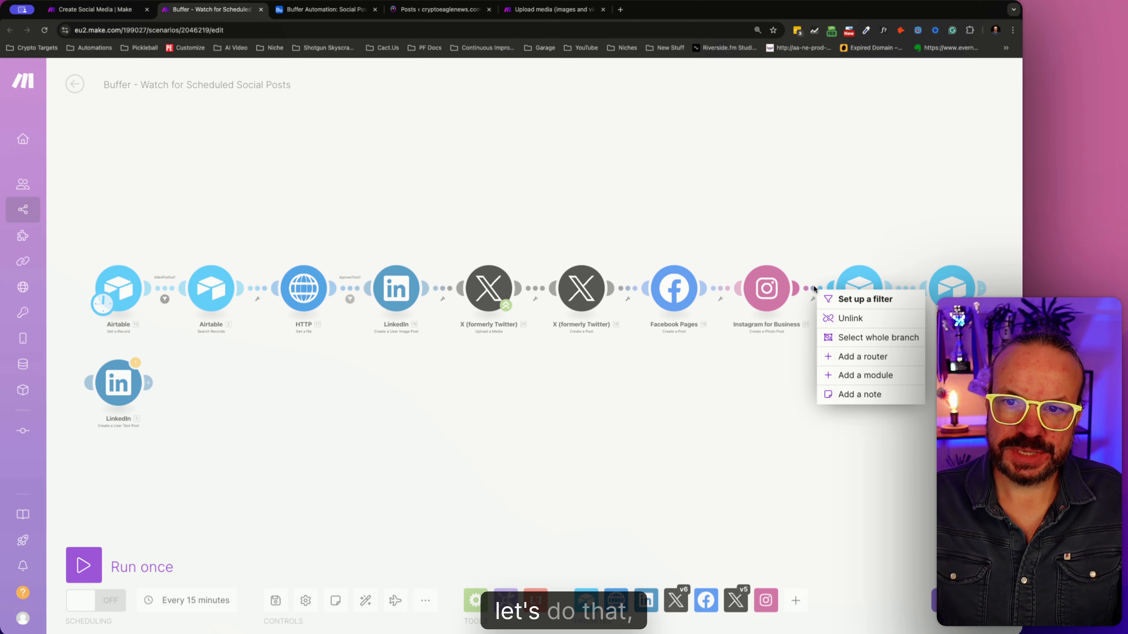
{"action": "left_click", "coordinate": [846, 312]}
{"action": "right_click", "coordinate": [906, 297]}
{"action": "left_click", "coordinate": [923, 321]}
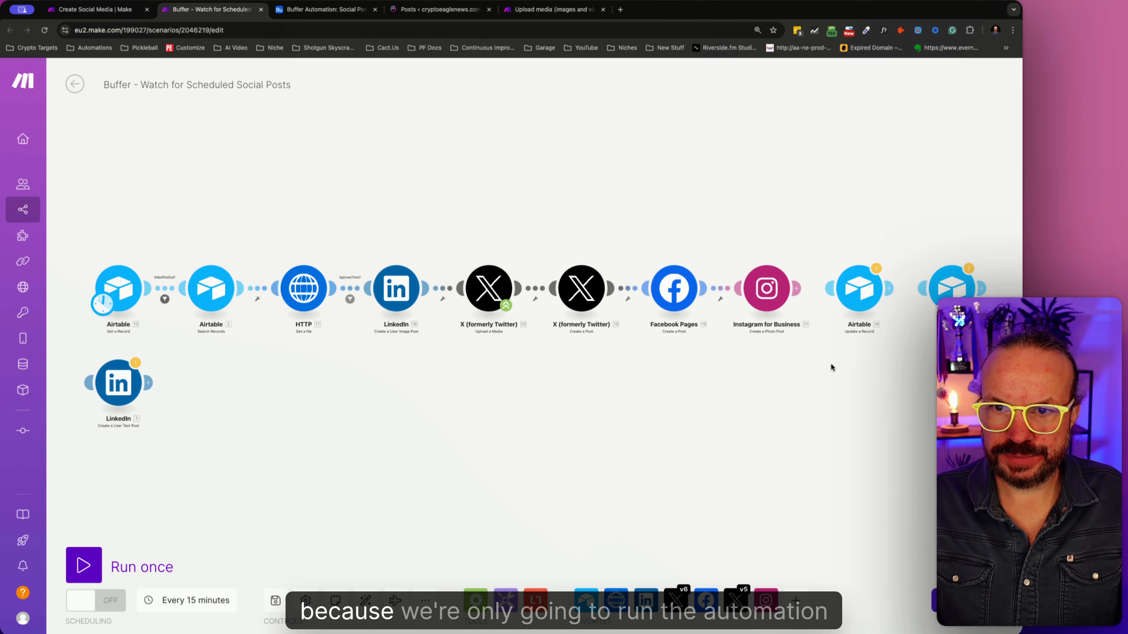
{"action": "right_click", "coordinate": [805, 370]}
{"action": "left_click", "coordinate": [805, 366]}
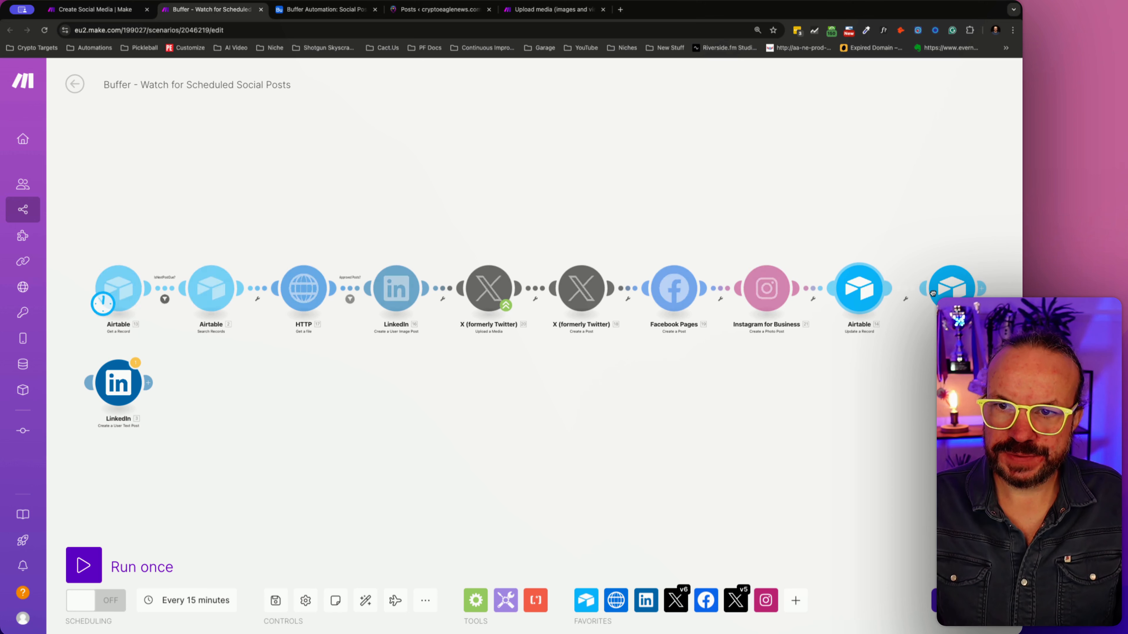
- Review the last Airtable Update a Record module's field mappings and the Next Post Date / Time in Airtable's Settings table
{"action": "left_click", "coordinate": [950, 289]}
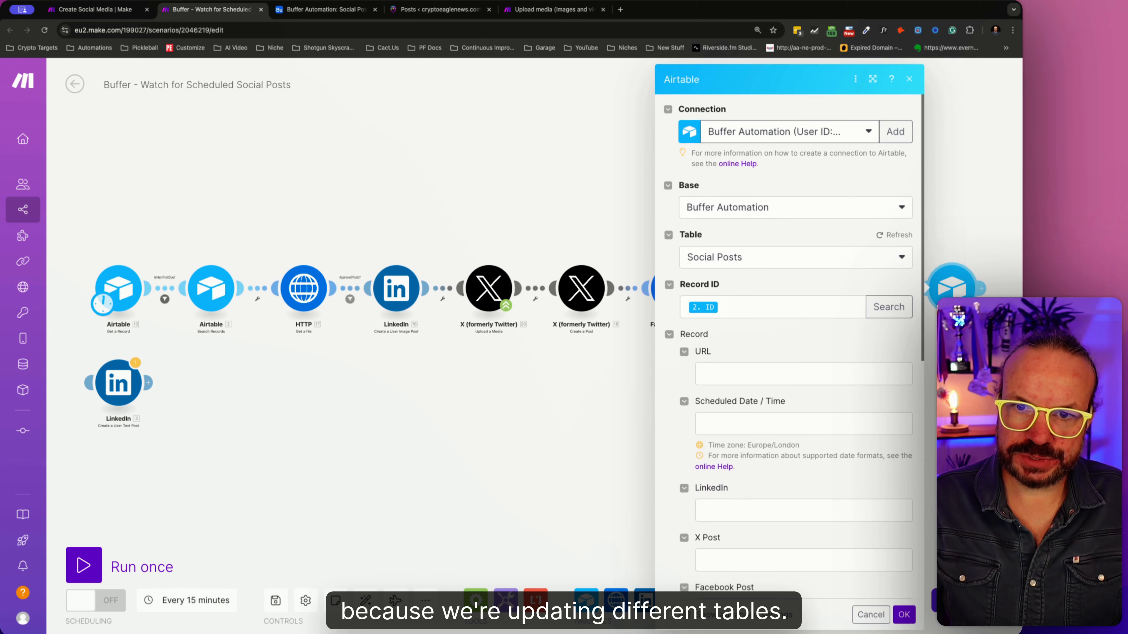
{"action": "scroll", "coordinate": [807, 463], "scroll_direction": "down", "scroll_amount": 10}
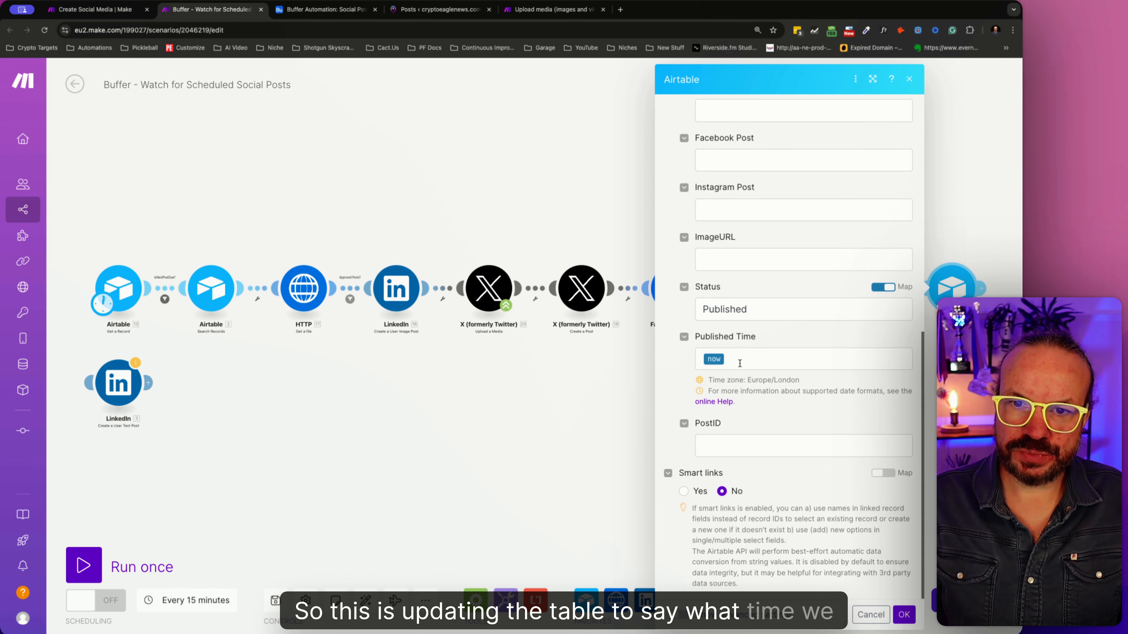
{"action": "scroll", "coordinate": [740, 364], "scroll_direction": "up", "scroll_amount": 8}
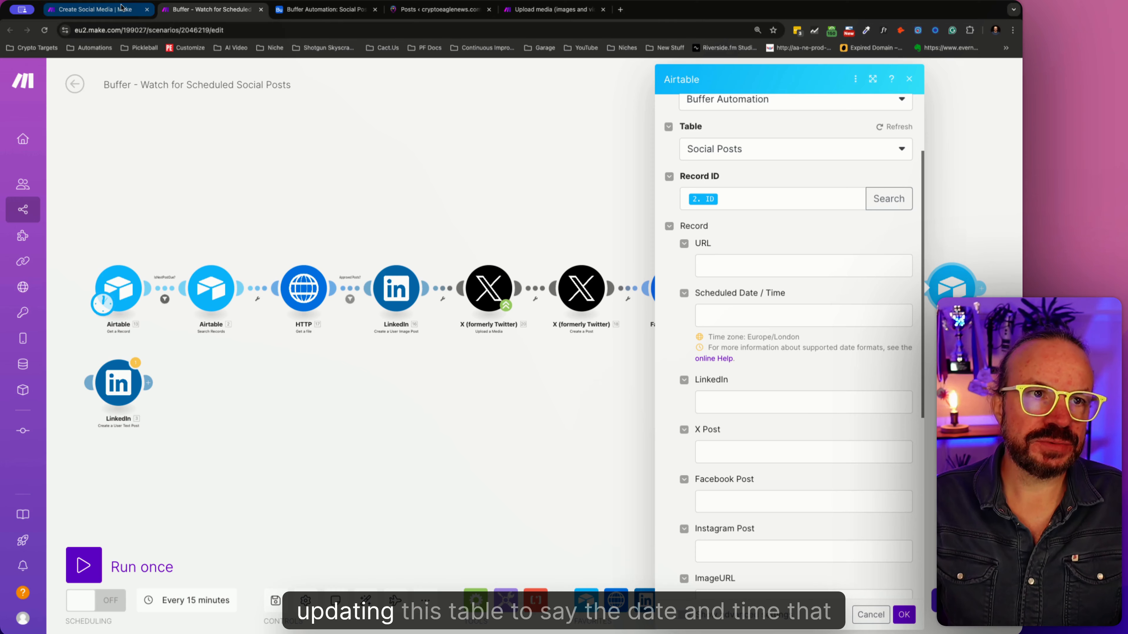
{"action": "left_click", "coordinate": [328, 13]}
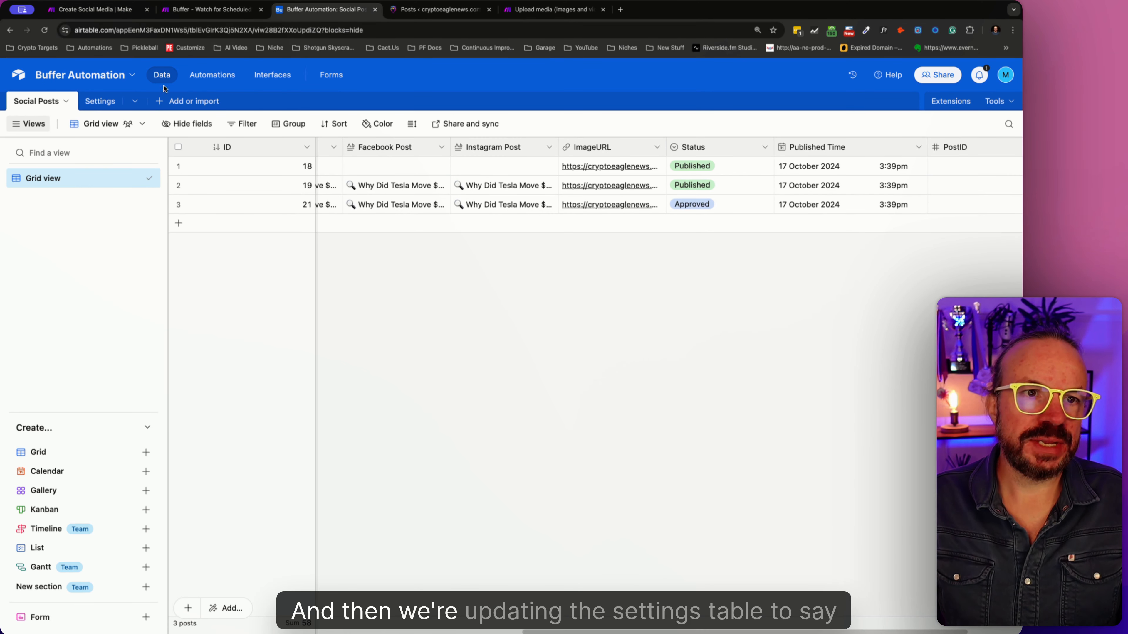
{"action": "left_click", "coordinate": [100, 100]}
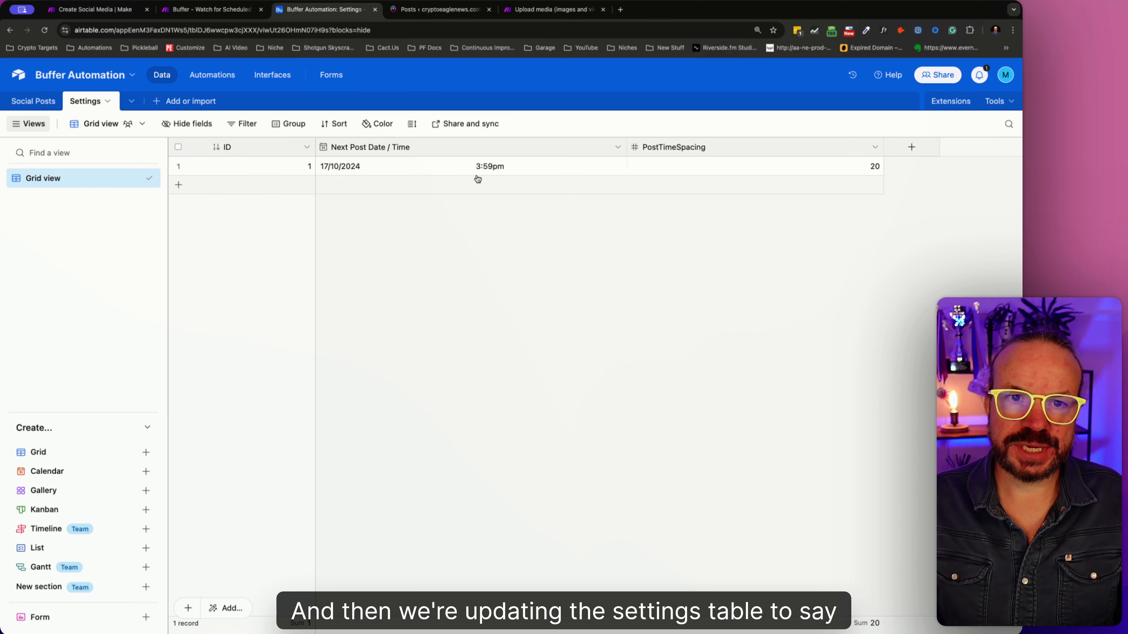
{"action": "left_click", "coordinate": [362, 168]}
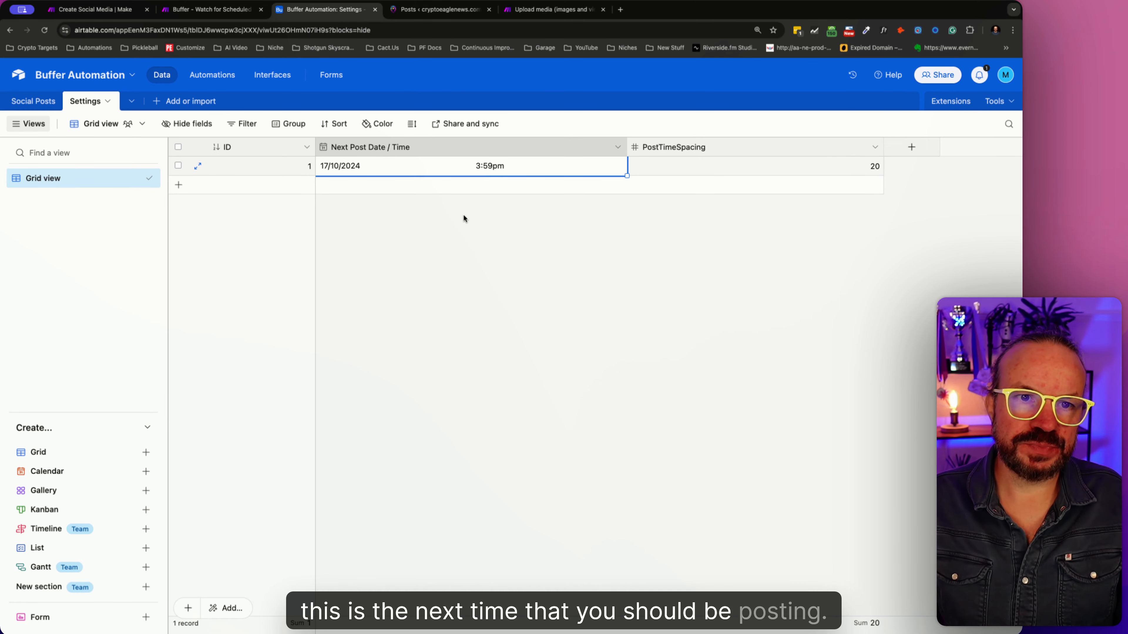
{"action": "left_click", "coordinate": [453, 15]}
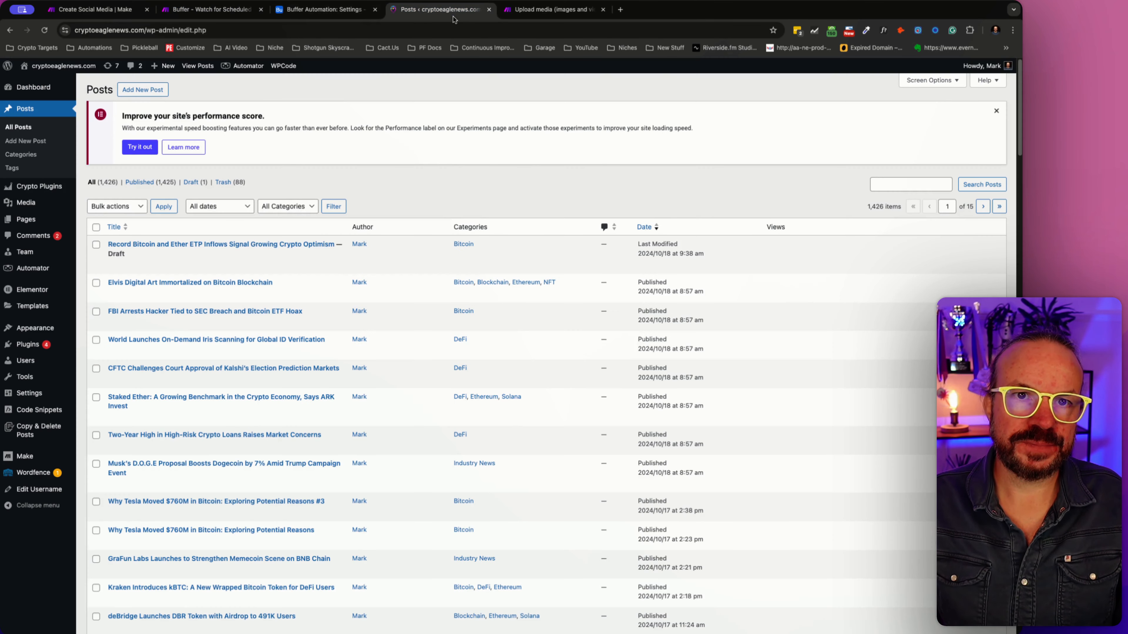
{"action": "left_click", "coordinate": [523, 17]}
{"action": "left_click", "coordinate": [292, 13]}
{"action": "left_click", "coordinate": [208, 12]}
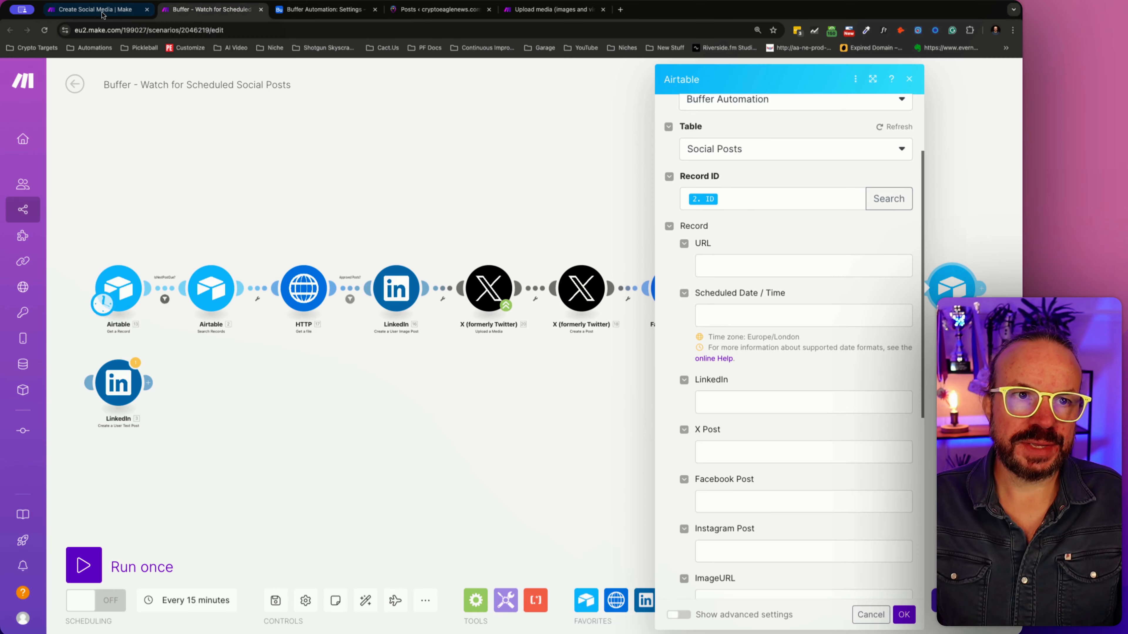
{"action": "left_click", "coordinate": [101, 13]}
{"action": "left_click", "coordinate": [176, 12]}
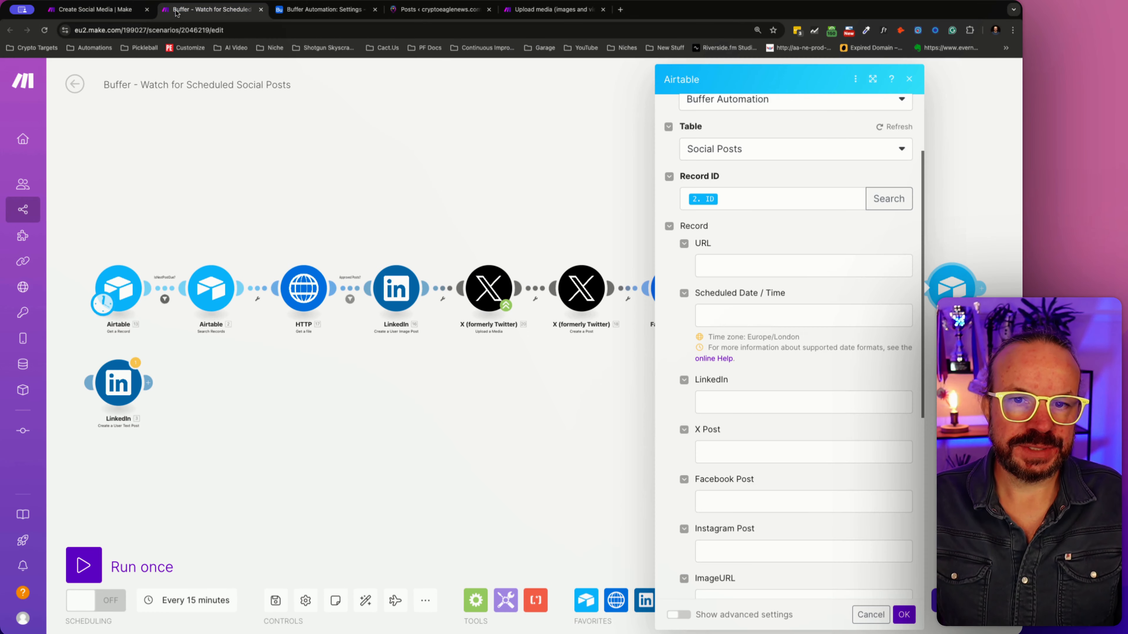
{"action": "left_click", "coordinate": [413, 130]}
{"action": "left_click", "coordinate": [325, 9]}
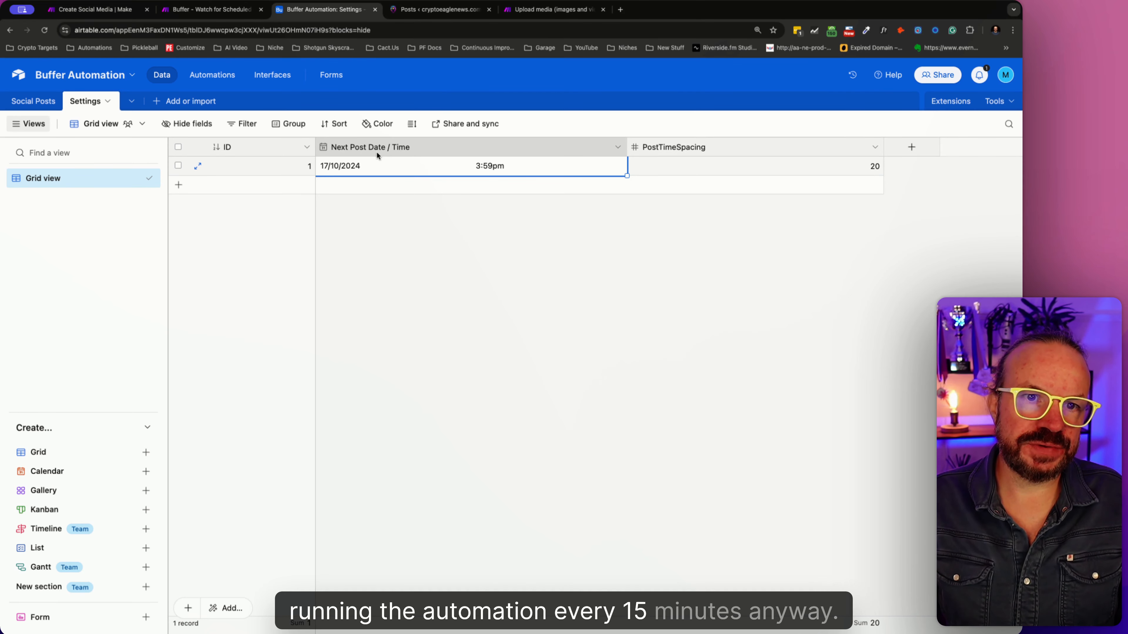
{"action": "left_click", "coordinate": [521, 11]}
{"action": "left_click", "coordinate": [449, 11]}
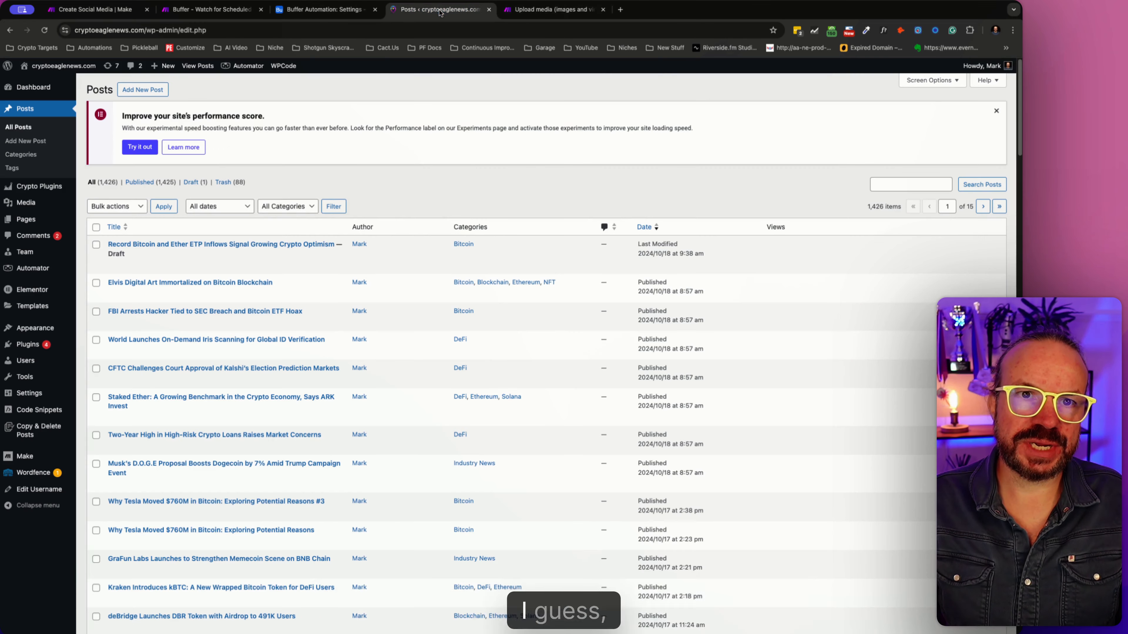
{"action": "left_click", "coordinate": [540, 11]}
{"action": "left_click", "coordinate": [322, 10]}
{"action": "left_click", "coordinate": [211, 10]}
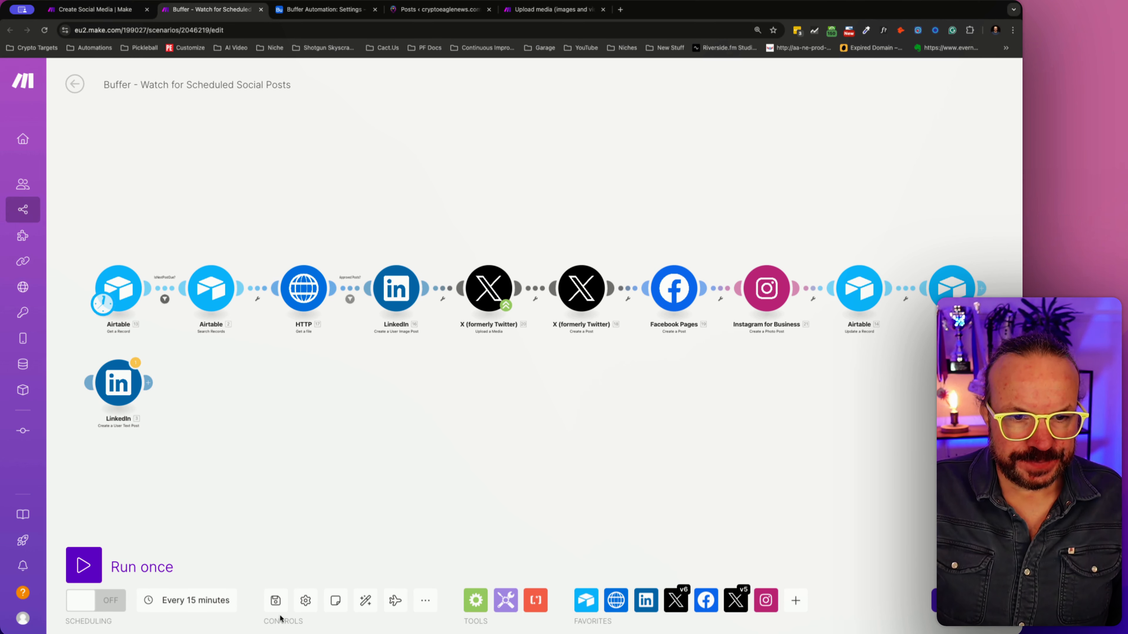
- Save the Buffer - Watch for Scheduled Social Posts scenario and try to run the Create Social Media scenario once
{"action": "key", "text": "super+s"}
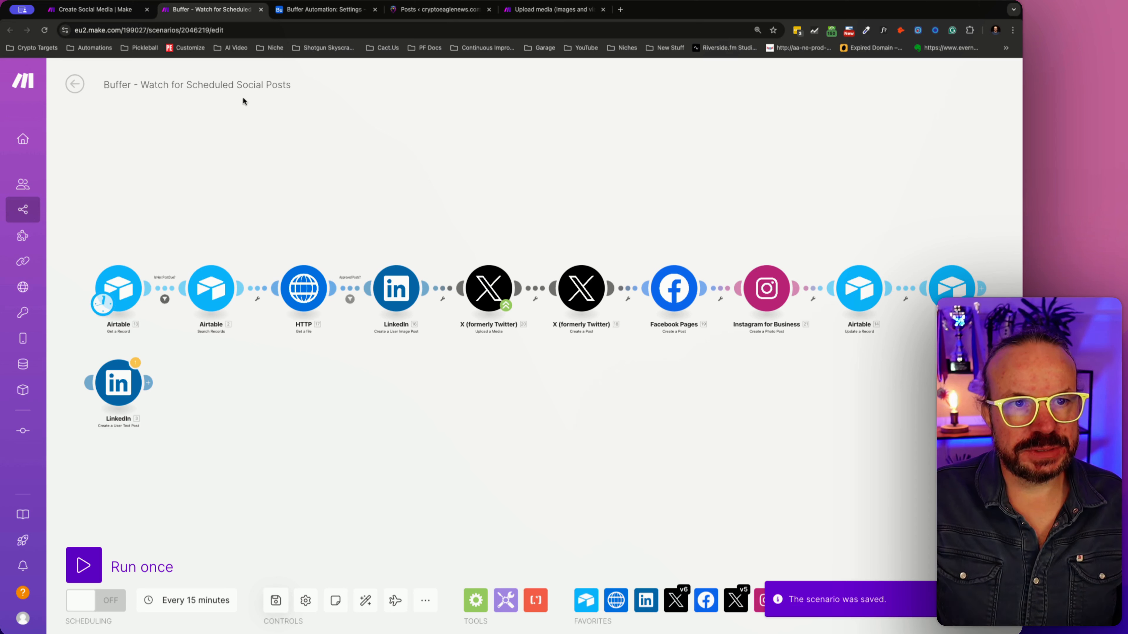
{"action": "left_click", "coordinate": [116, 8]}
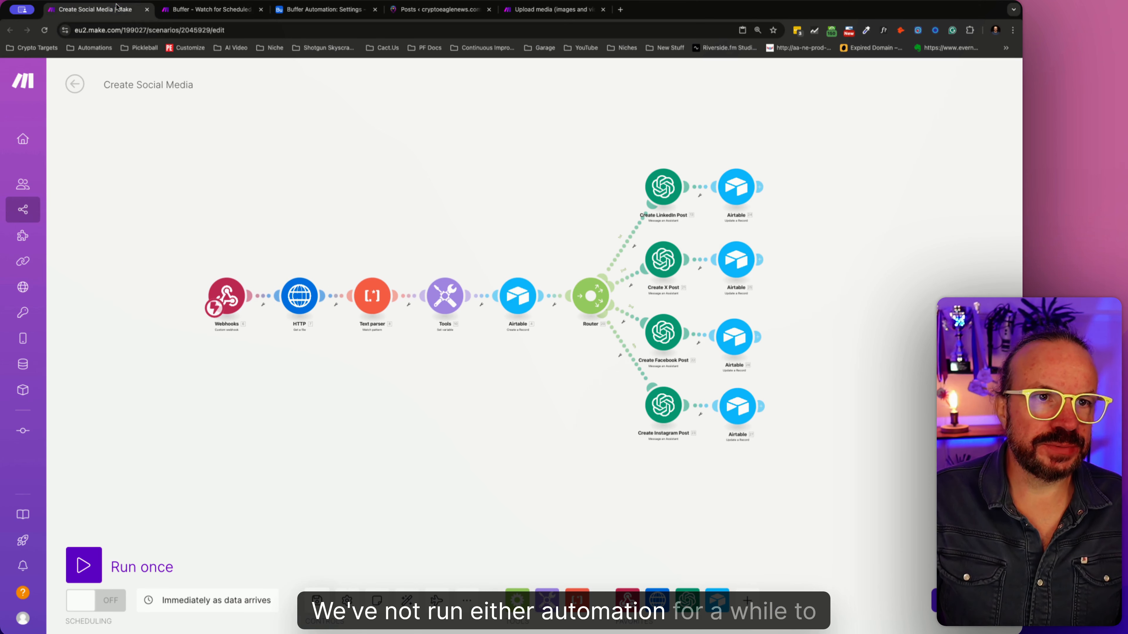
{"action": "left_click_drag", "start_coordinate": [314, 357], "coordinate": [262, 333]}
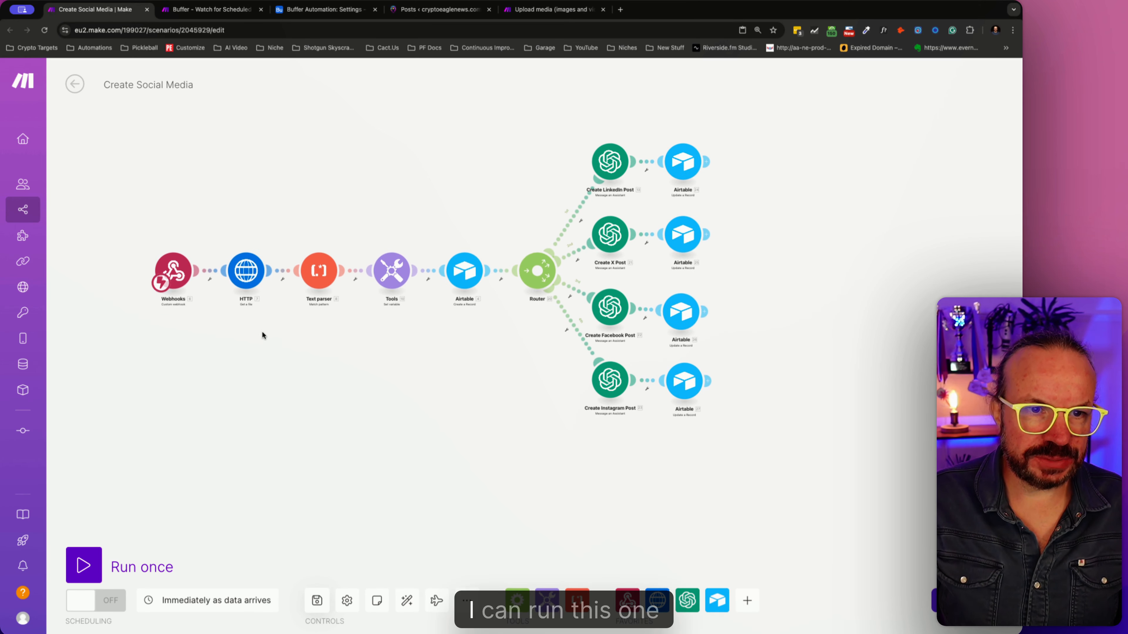
{"action": "left_click", "coordinate": [89, 568]}
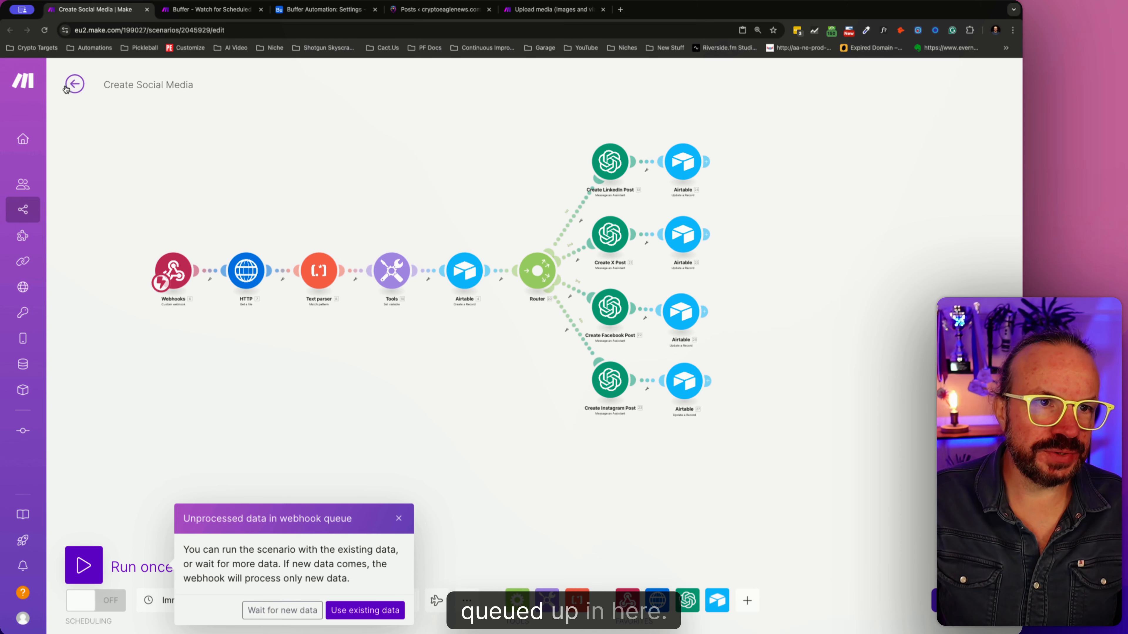
- Delete all queued items from the Buffer WordPress Post Published webhook's queue
{"action": "left_click", "coordinate": [75, 83]}
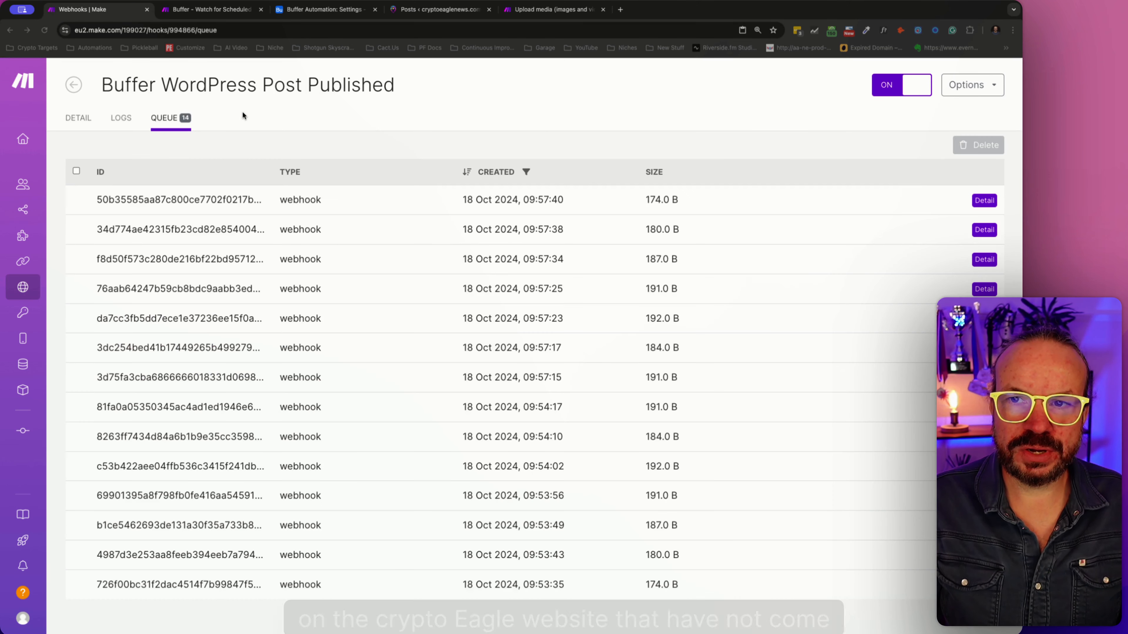
{"action": "left_click", "coordinate": [77, 171]}
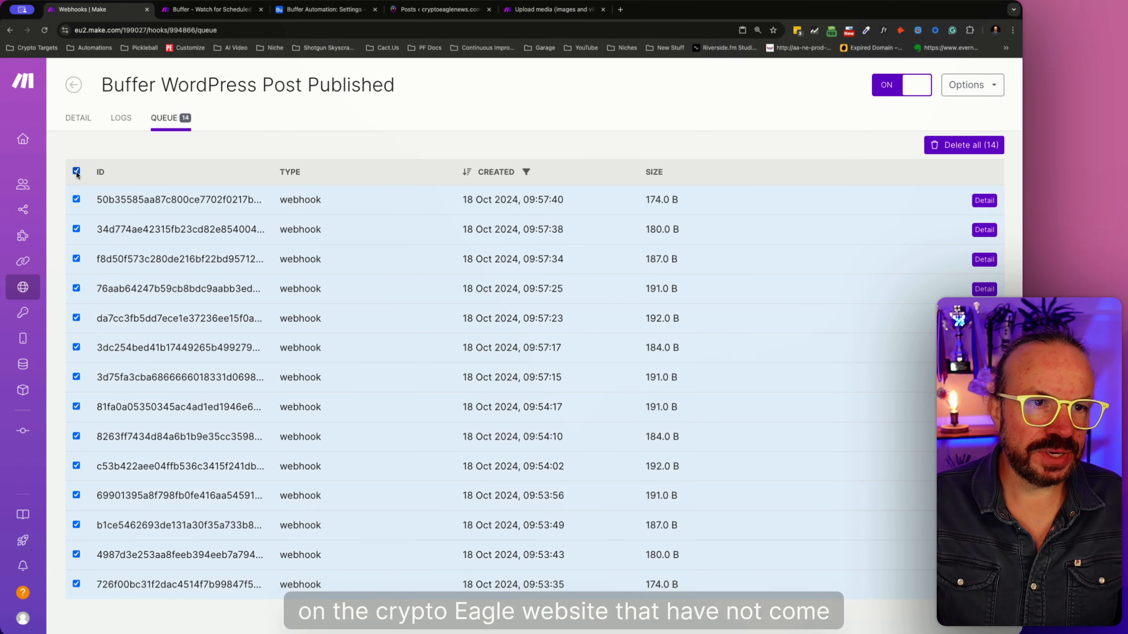
{"action": "left_click", "coordinate": [938, 151]}
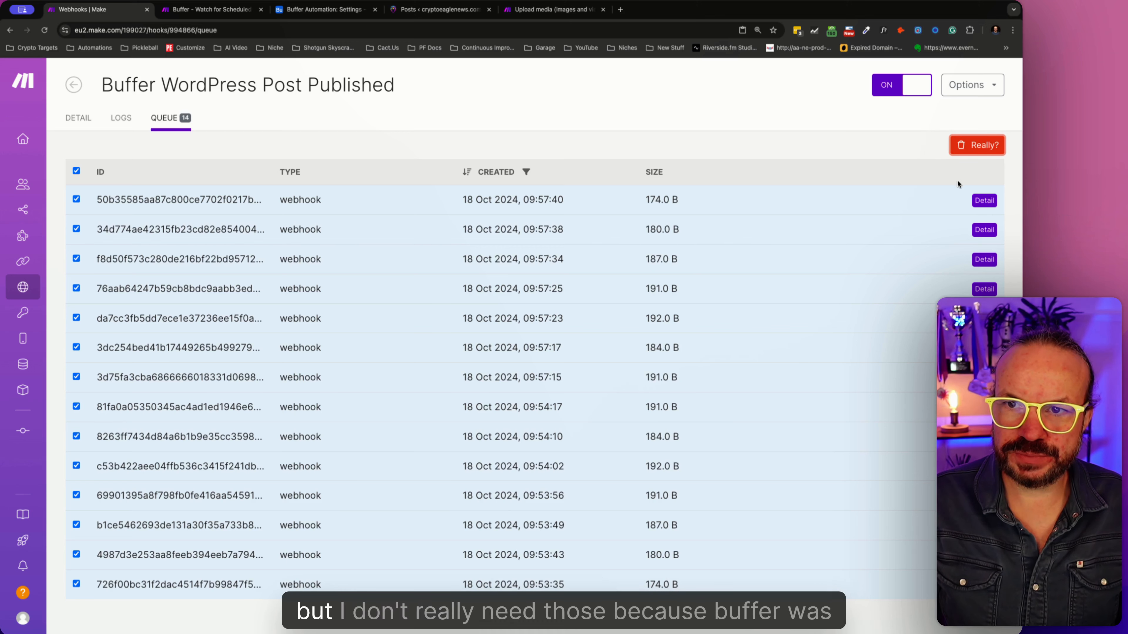
{"action": "left_click", "coordinate": [970, 145]}
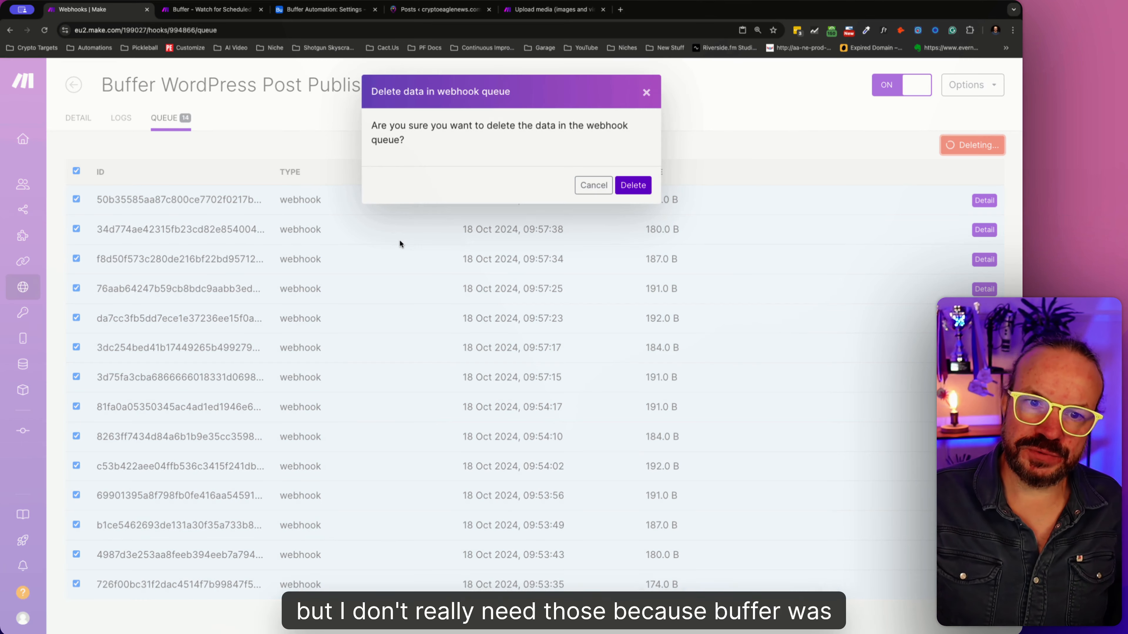
{"action": "left_click", "coordinate": [629, 183]}
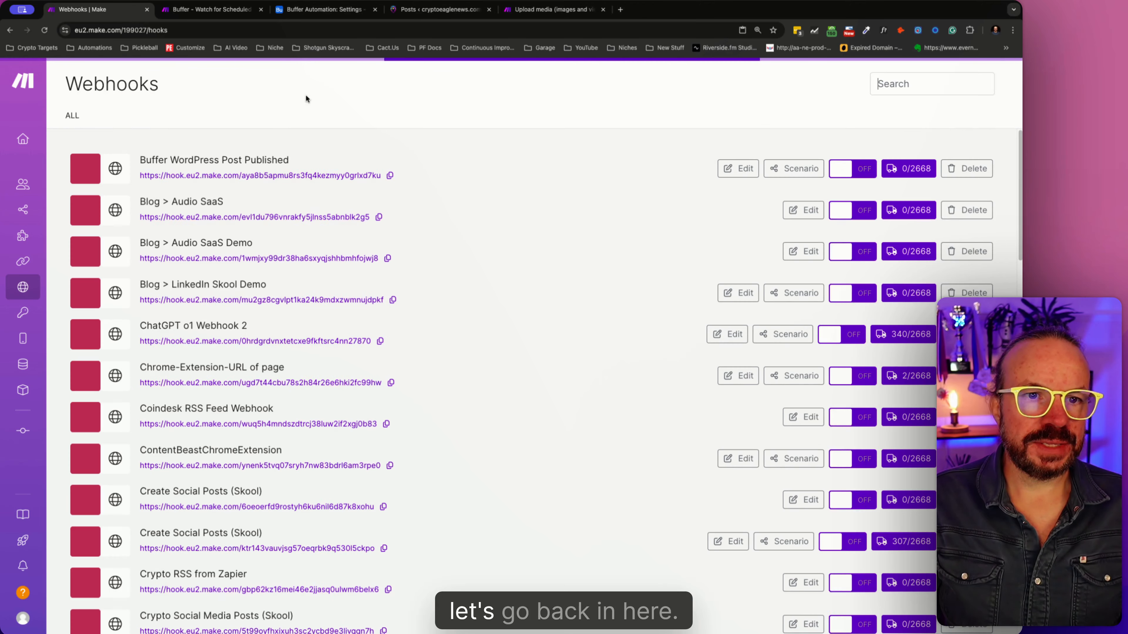
- Return to the Create Social Media scenario's editor
{"action": "left_click", "coordinate": [9, 30]}
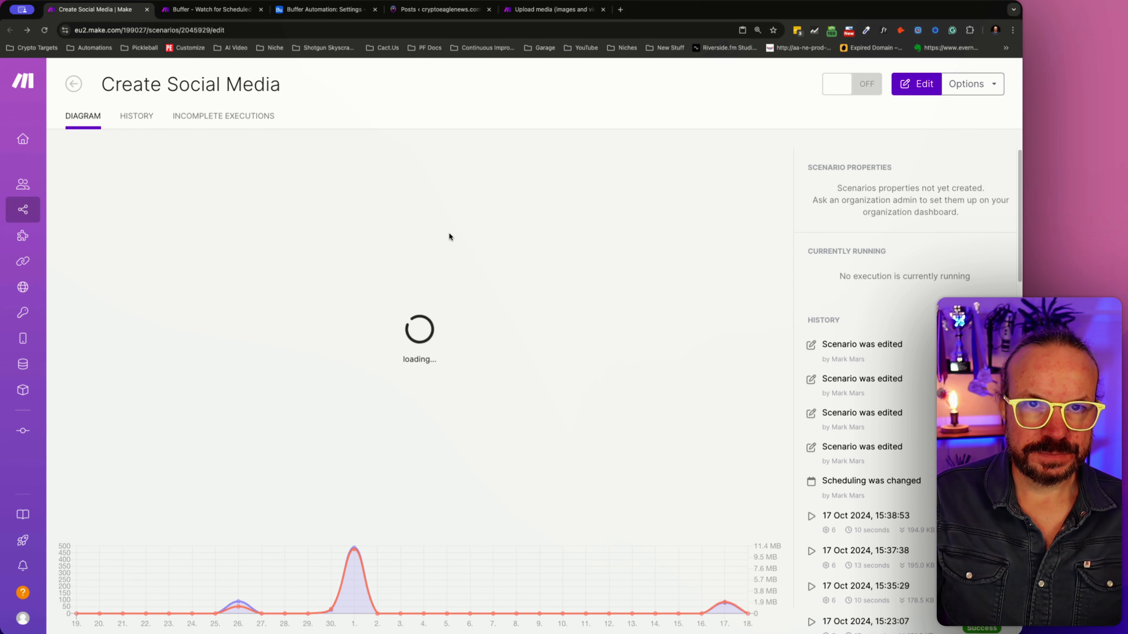
{"action": "left_click", "coordinate": [212, 8]}
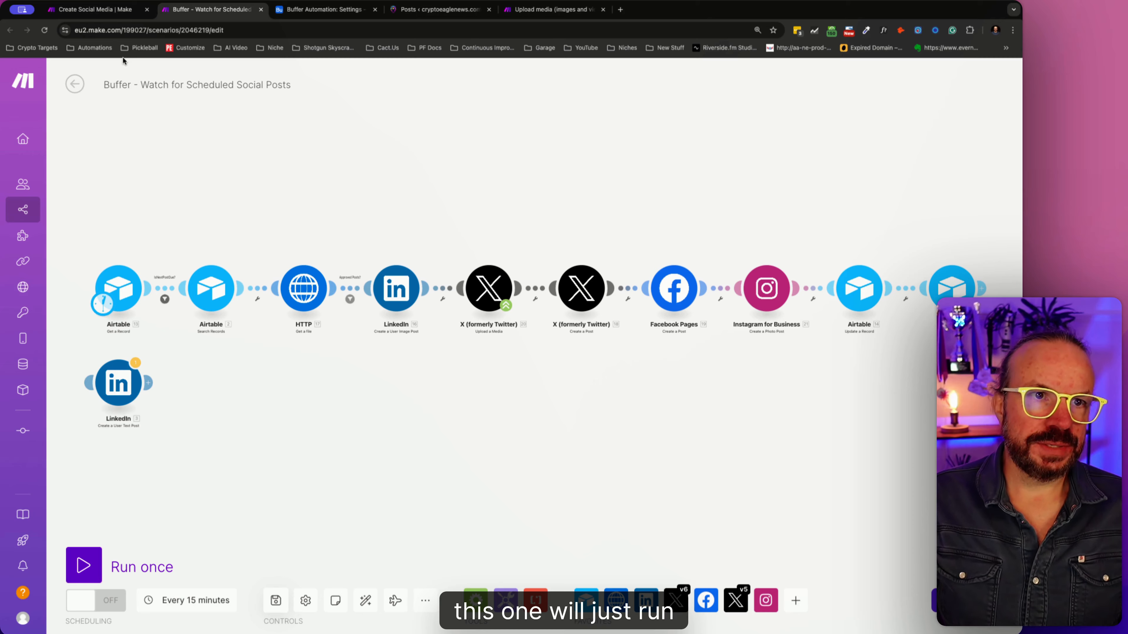
{"action": "left_click", "coordinate": [116, 9]}
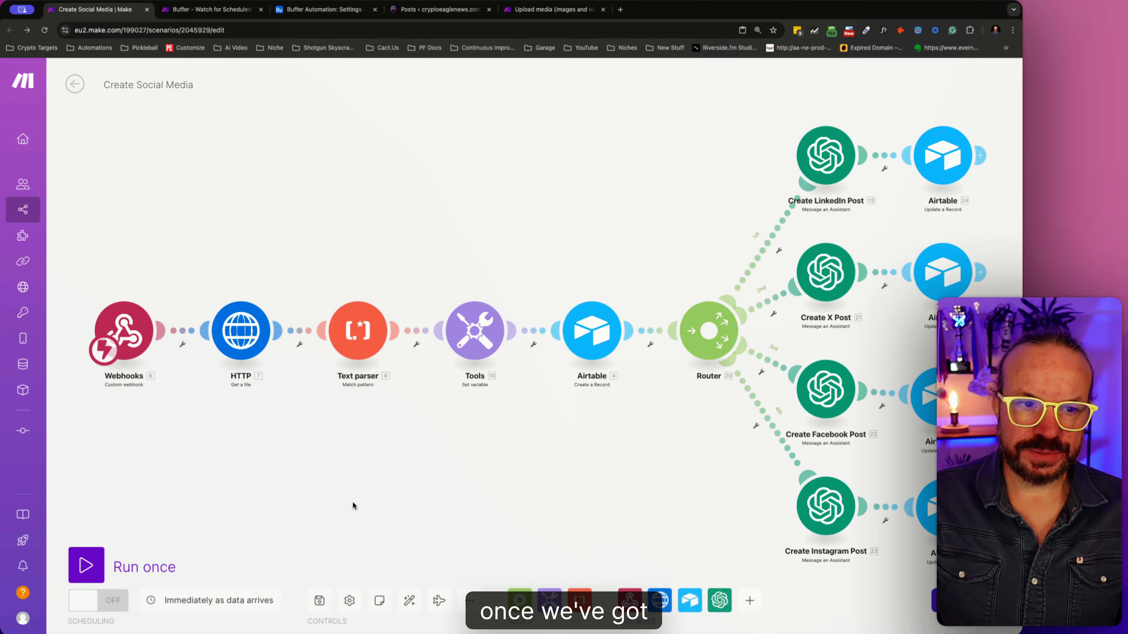
- Switch to the WordPress posts list, filter it to drafts and open previews of all three draft posts
{"action": "left_click", "coordinate": [440, 9]}
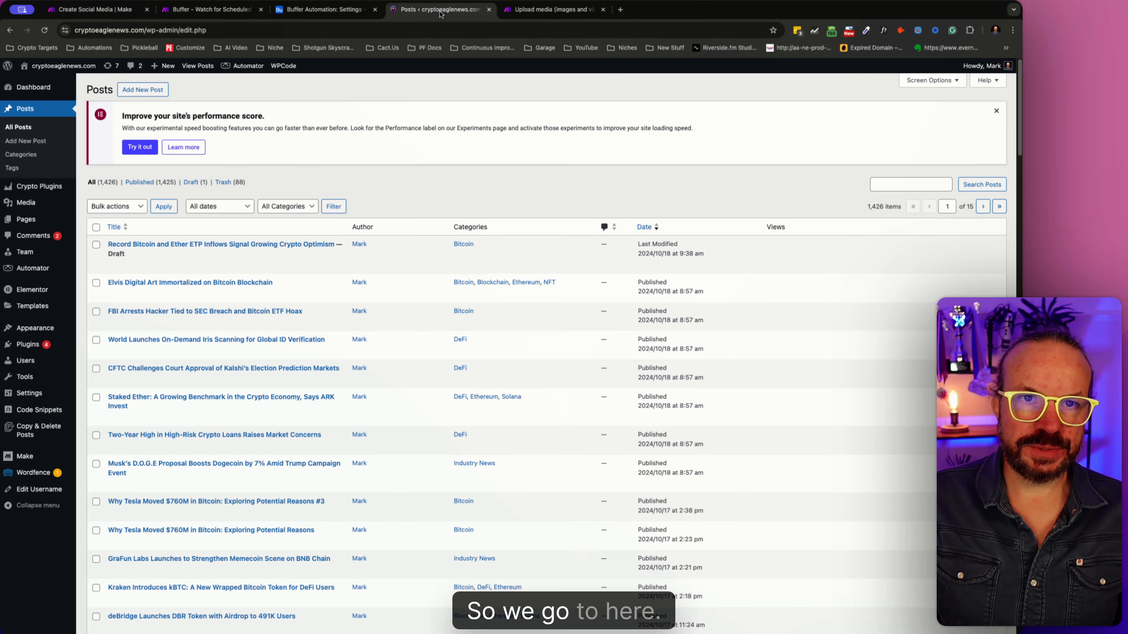
{"action": "left_click", "coordinate": [195, 182]}
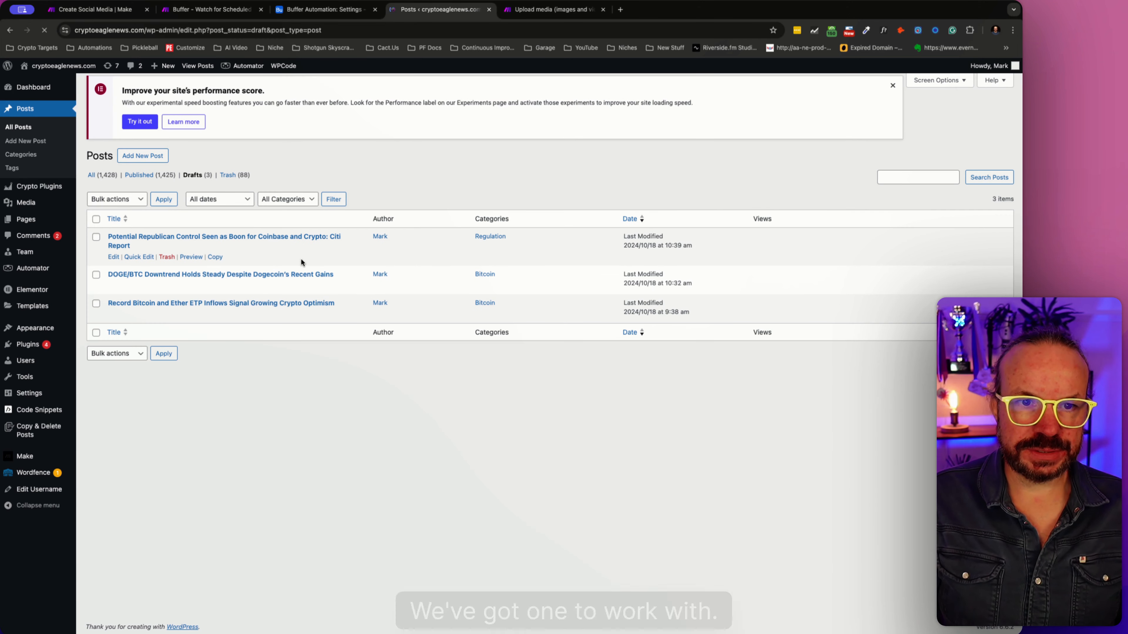
{"action": "left_click", "coordinate": [191, 322]}
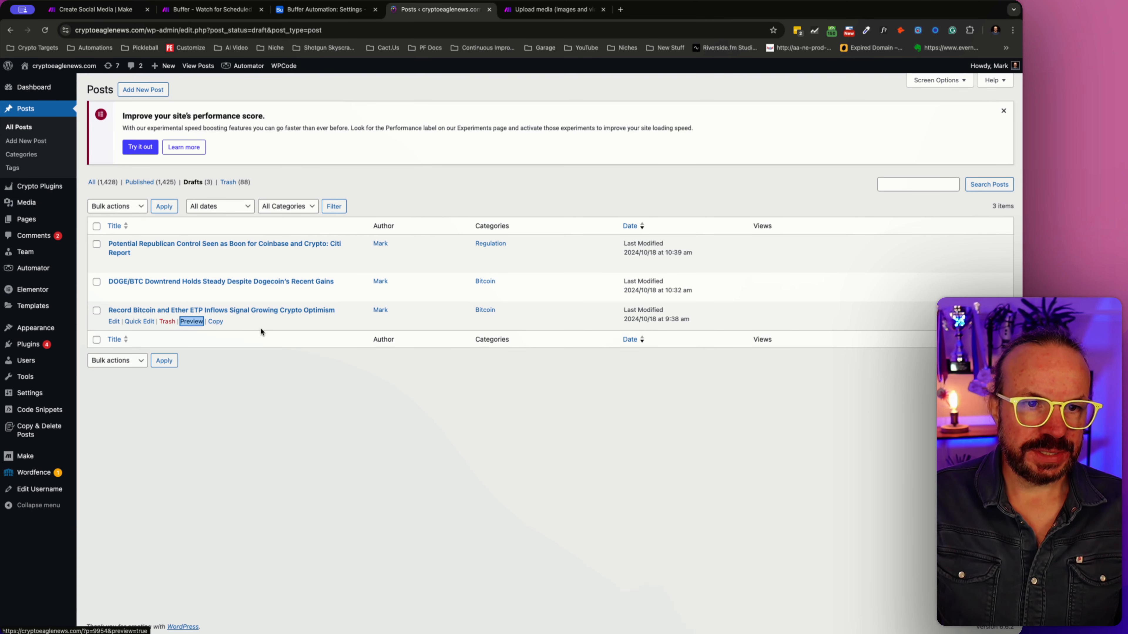
{"action": "left_click", "coordinate": [196, 294]}
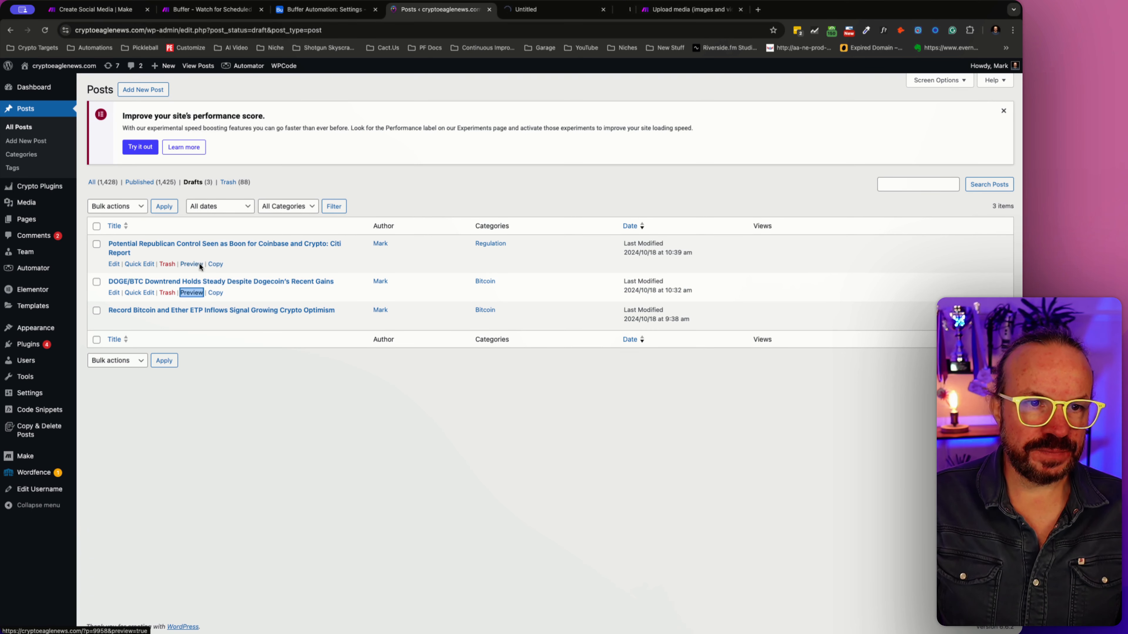
{"action": "left_click", "coordinate": [196, 263]}
- Compare the featured images in the three draft post previews and close the previews
{"action": "left_click", "coordinate": [552, 9]}
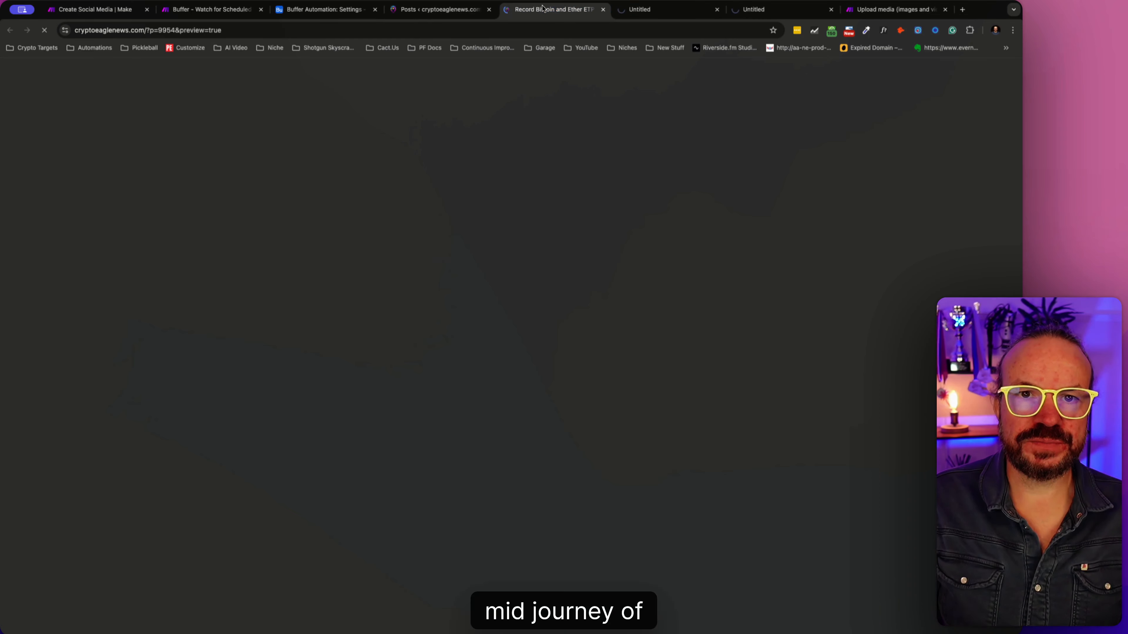
{"action": "left_click", "coordinate": [689, 10]}
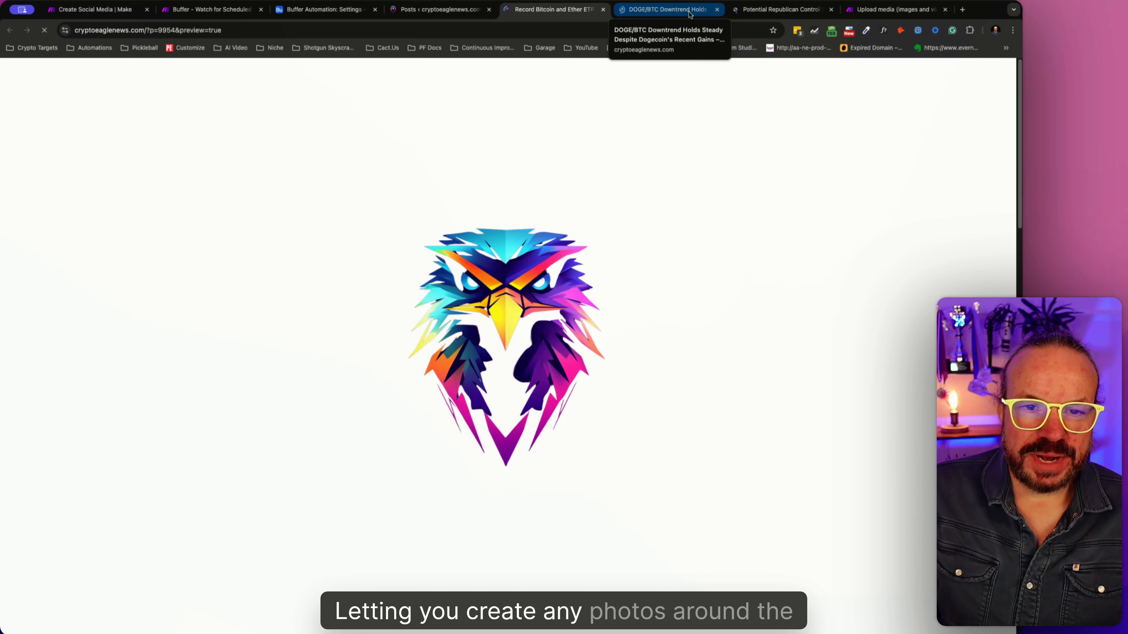
{"action": "left_click", "coordinate": [780, 10]}
{"action": "left_click", "coordinate": [666, 9]}
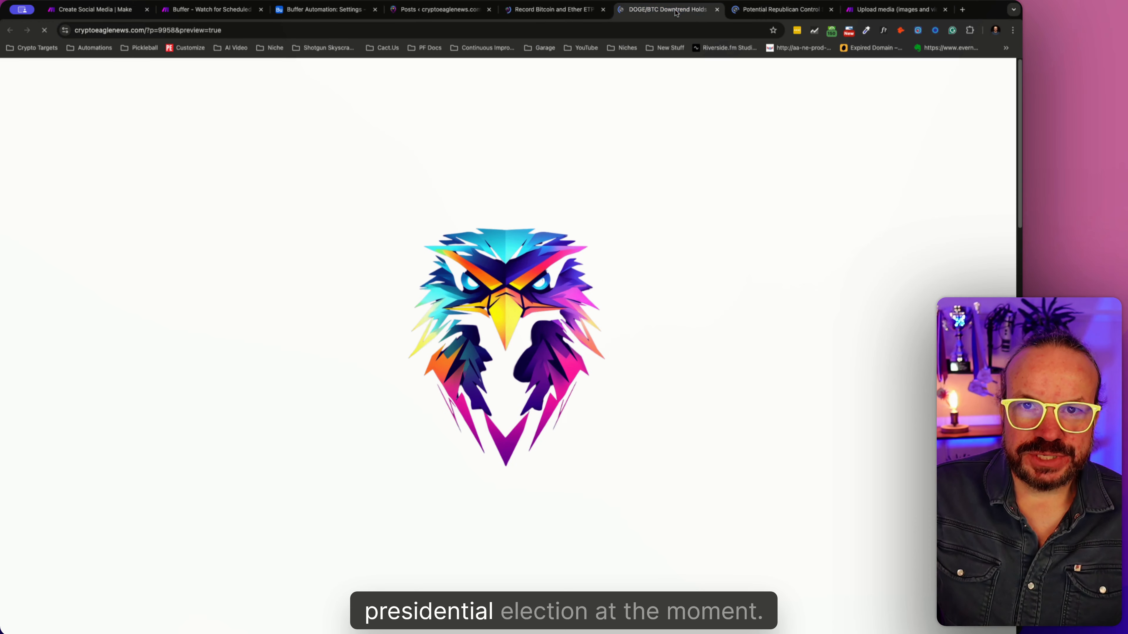
{"action": "left_click", "coordinate": [564, 15]}
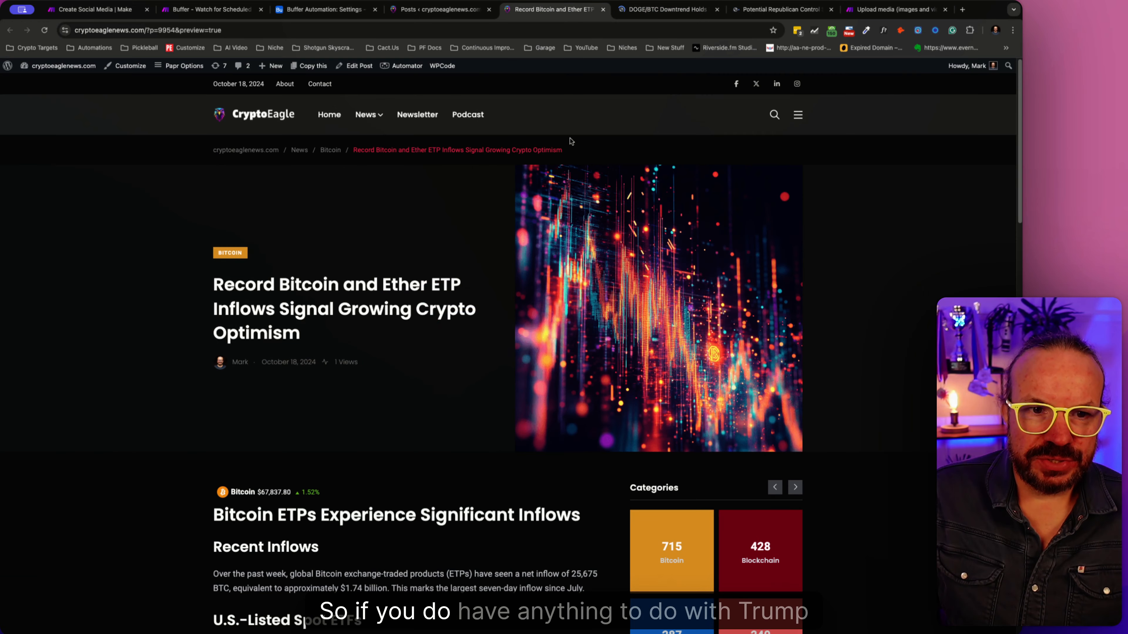
{"action": "left_click", "coordinate": [666, 9]}
{"action": "left_click", "coordinate": [764, 10]}
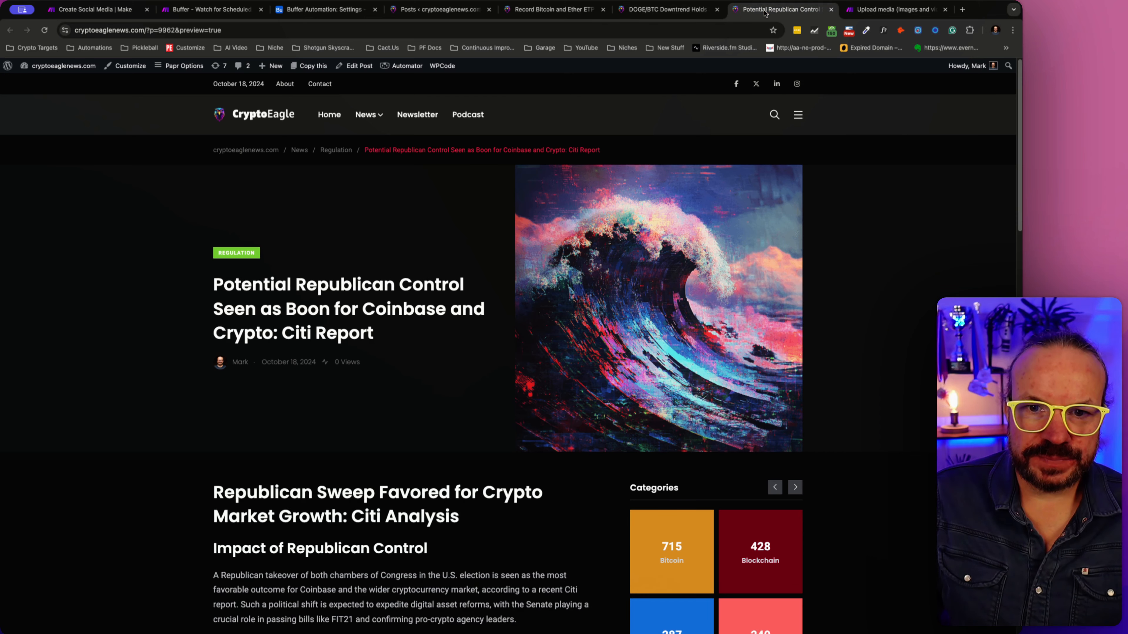
{"action": "left_click", "coordinate": [666, 9]}
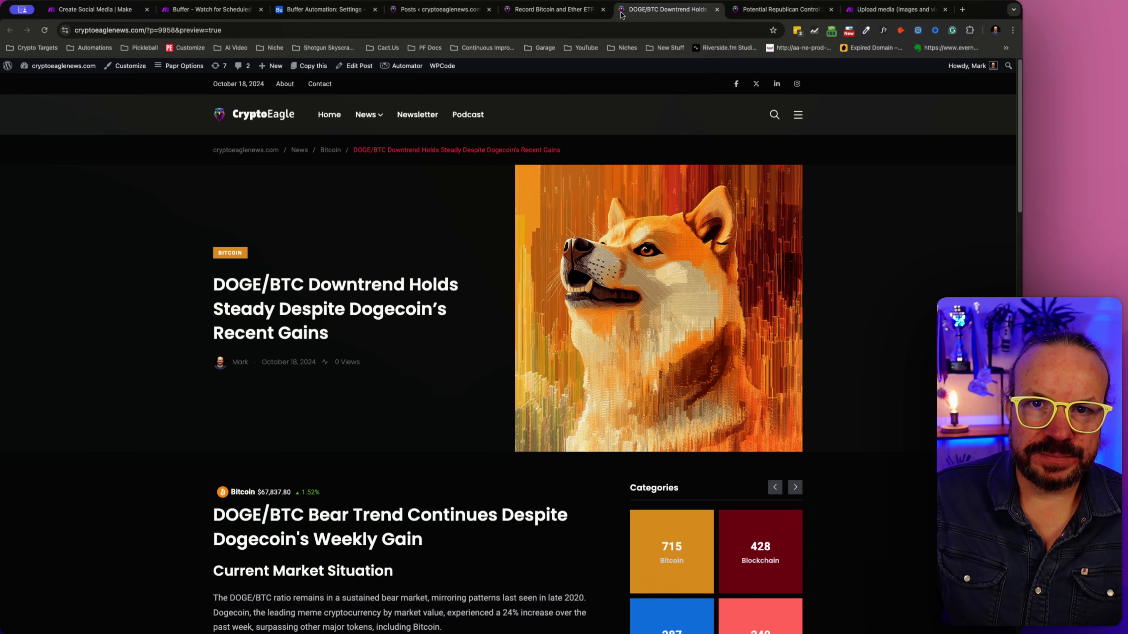
{"action": "left_click", "coordinate": [556, 9]}
{"action": "left_click", "coordinate": [655, 13]}
{"action": "left_click", "coordinate": [765, 10]}
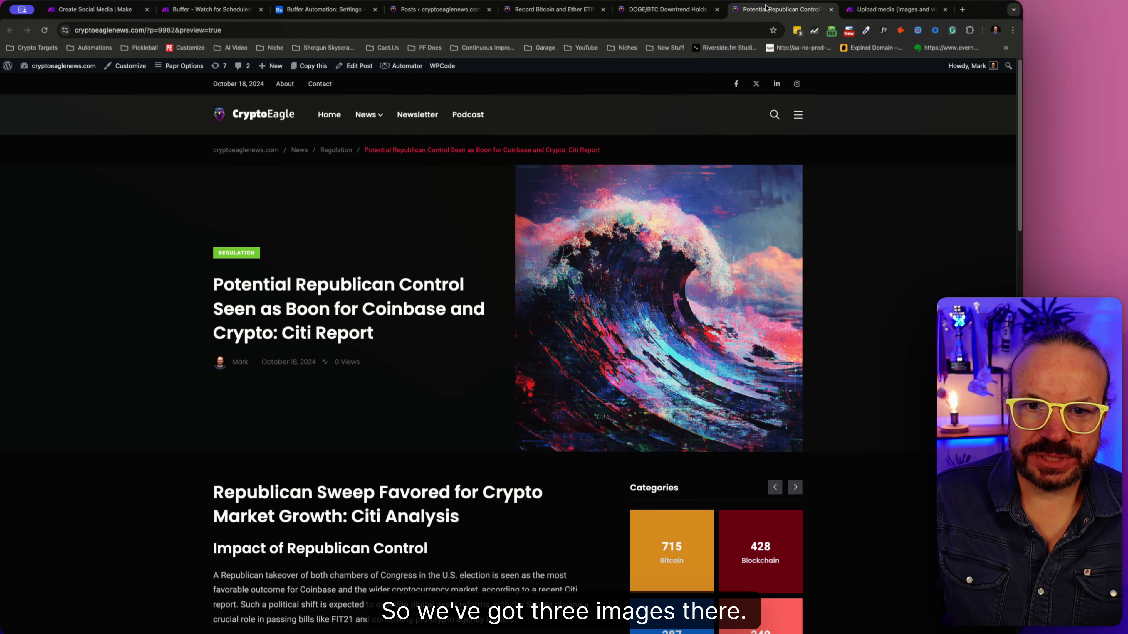
{"action": "left_click", "coordinate": [672, 13]}
{"action": "left_click", "coordinate": [561, 12]}
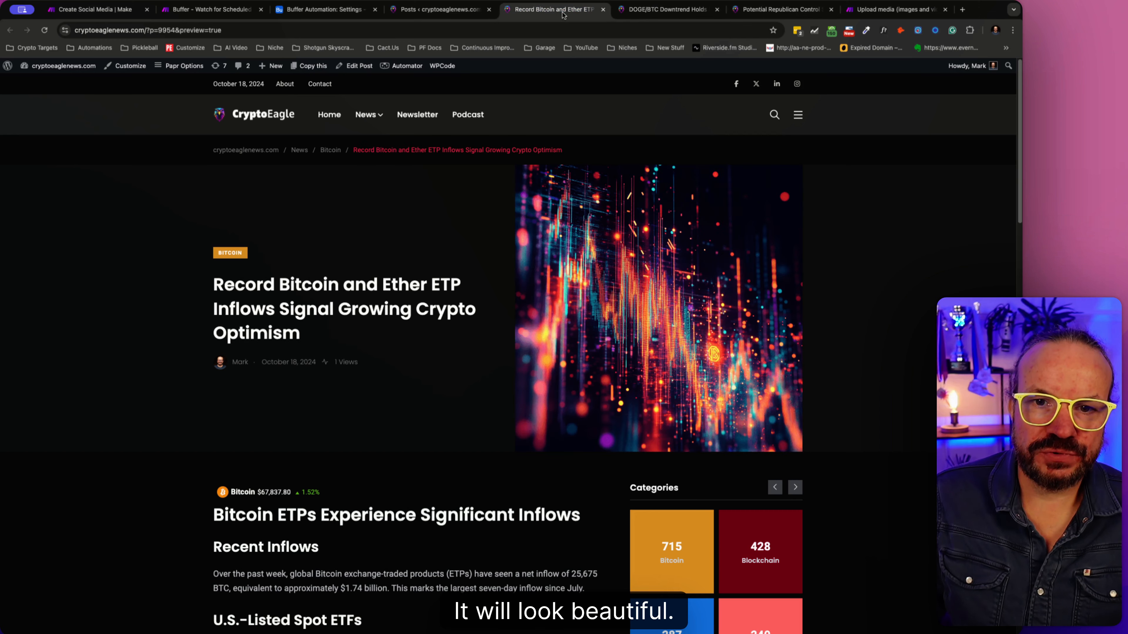
{"action": "left_click", "coordinate": [603, 10]}
{"action": "left_click", "coordinate": [602, 9]}
{"action": "left_click", "coordinate": [603, 9]}
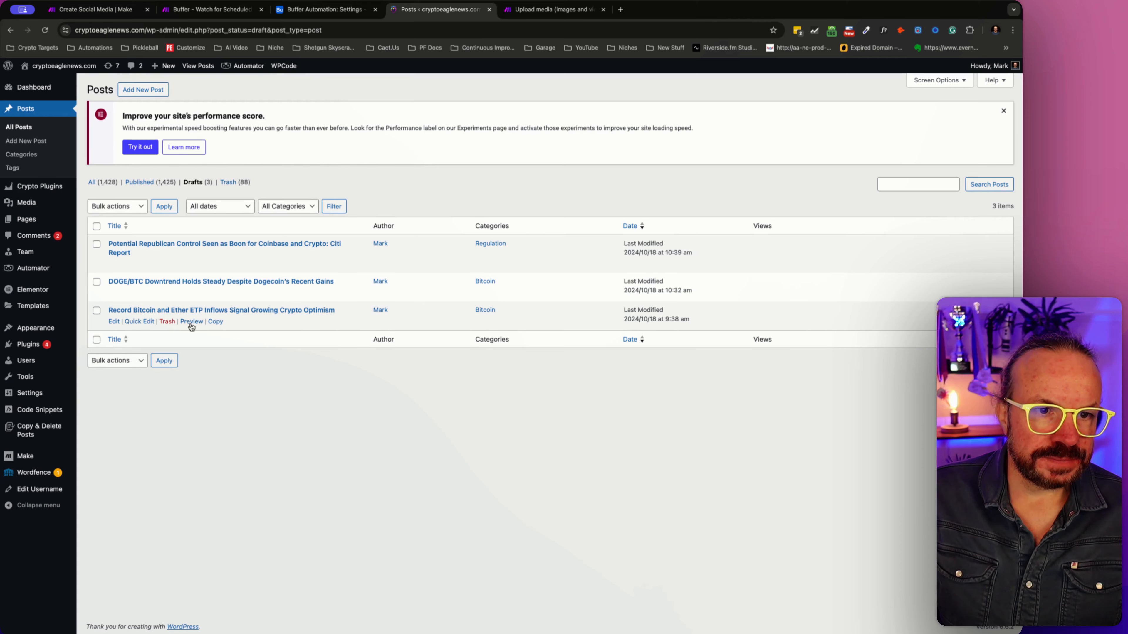
- Quick-edit the draft "Record Bitcoin and Ether ETP Inflows Signal Growing Crypto Optimism" to Published status and return to Make's Create Social Media scenario
{"action": "left_click", "coordinate": [144, 322]}
{"action": "left_click", "coordinate": [699, 416]}
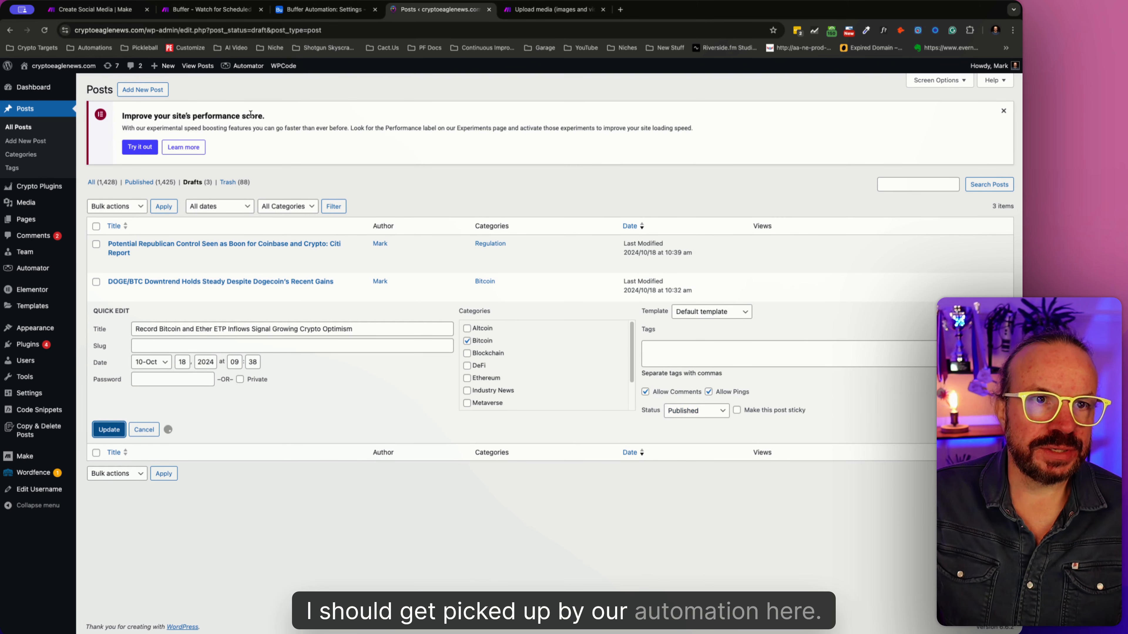
{"action": "left_click", "coordinate": [121, 10]}
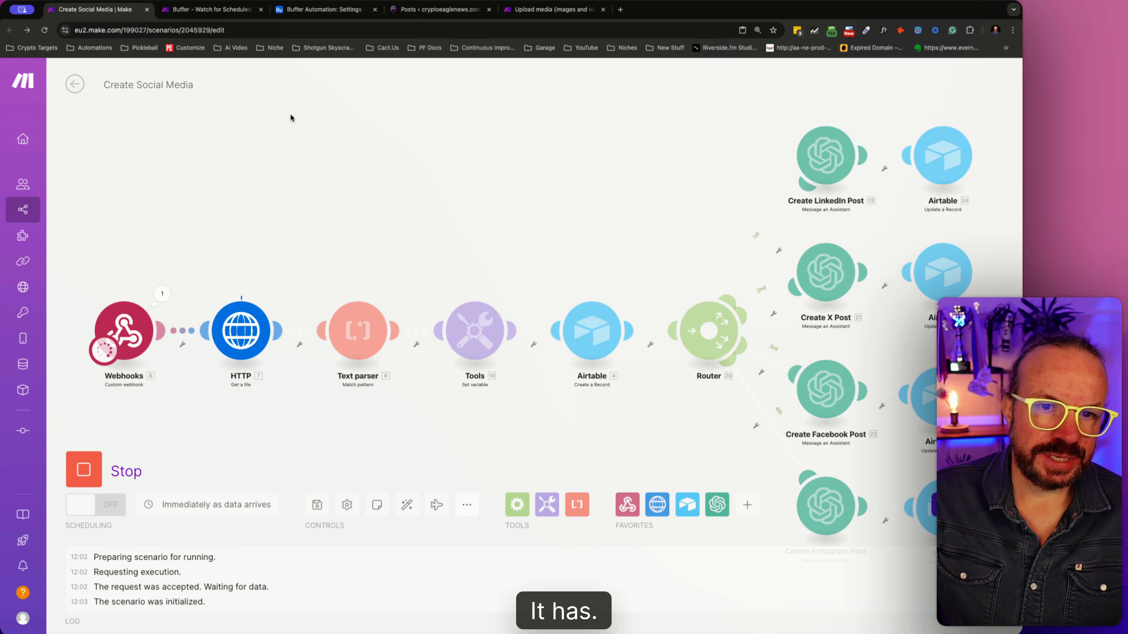
- Check the Create Social Media run's progress and look for the new post's record in Airtable's Social Posts table
{"action": "left_click_drag", "start_coordinate": [539, 212], "coordinate": [509, 177]}
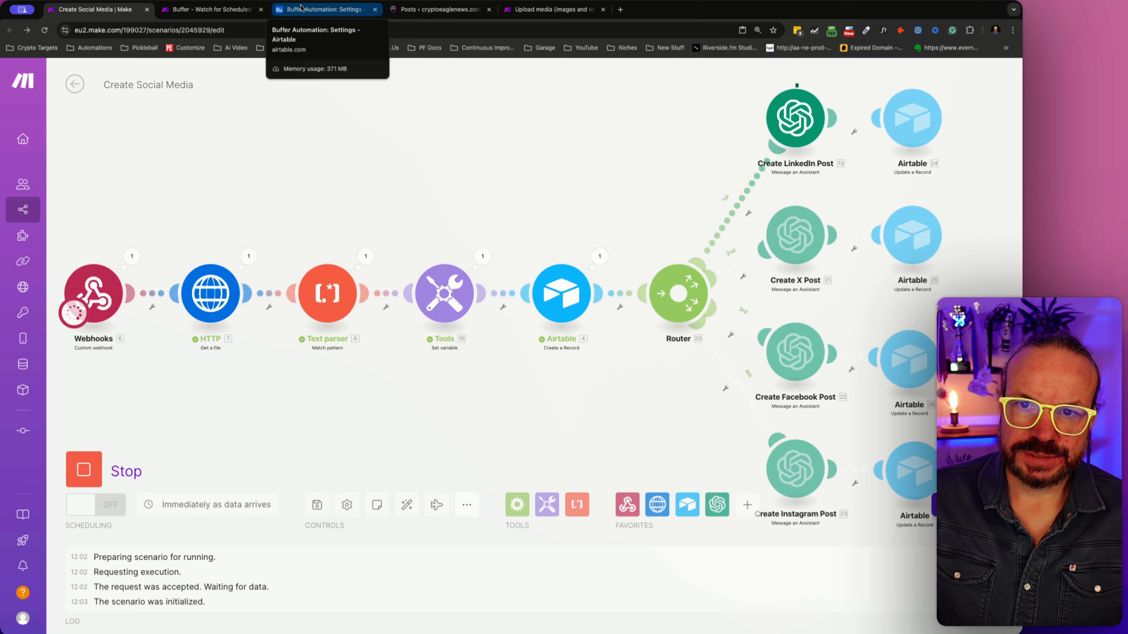
{"action": "left_click", "coordinate": [301, 7]}
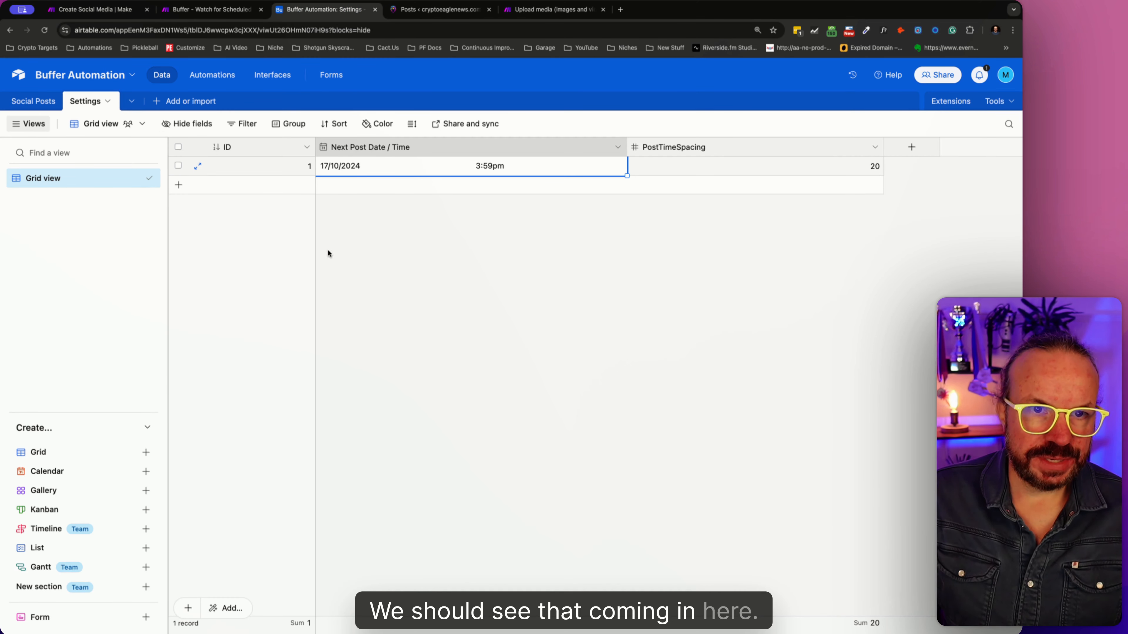
{"action": "left_click", "coordinate": [33, 101]}
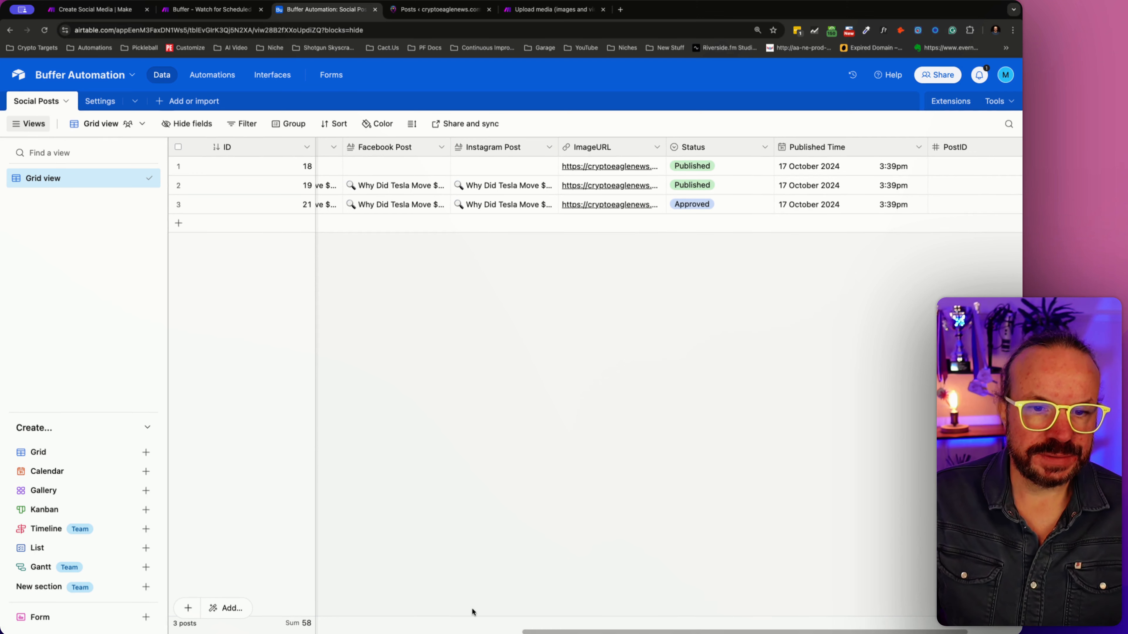
{"action": "left_click_drag", "start_coordinate": [540, 632], "coordinate": [169, 631]}
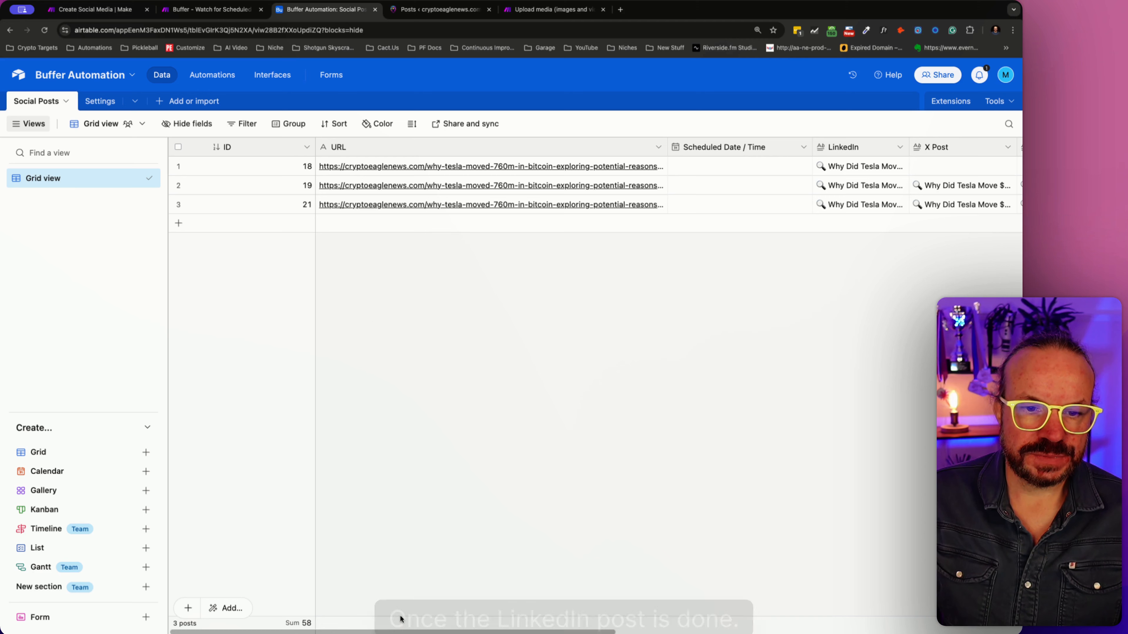
{"action": "left_click_drag", "start_coordinate": [400, 631], "coordinate": [368, 632]}
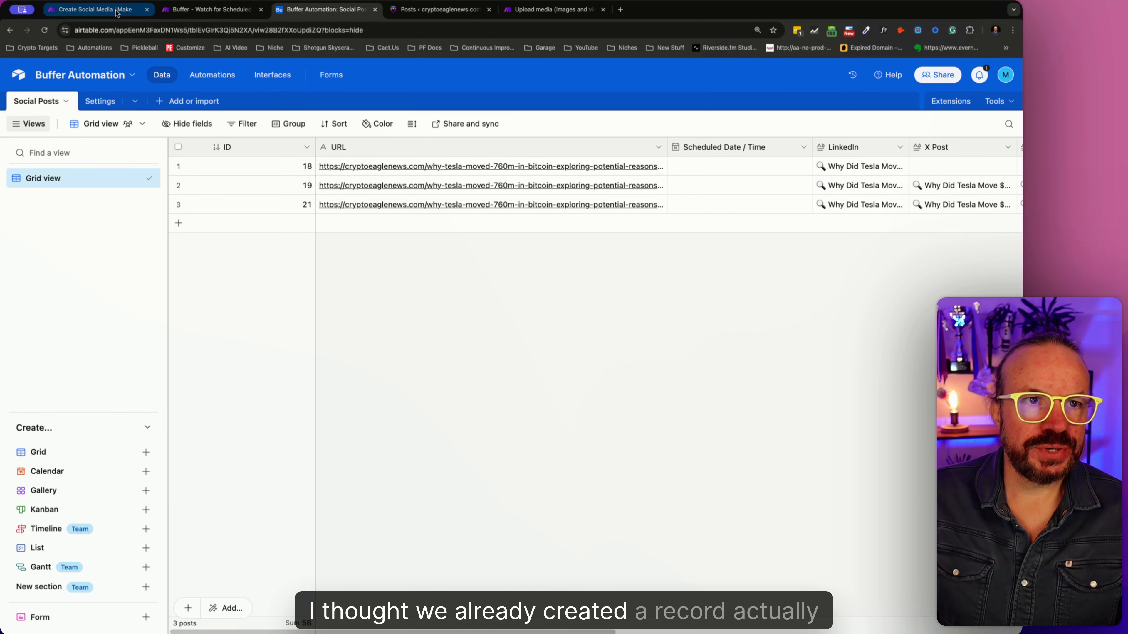
{"action": "left_click", "coordinate": [133, 9]}
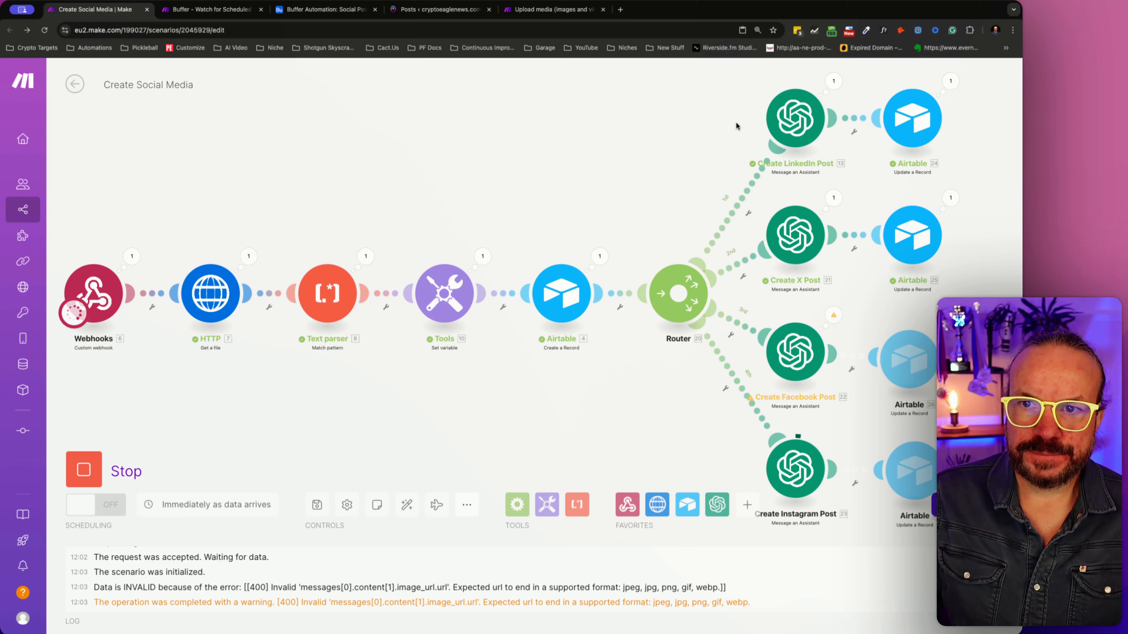
{"action": "left_click", "coordinate": [286, 17]}
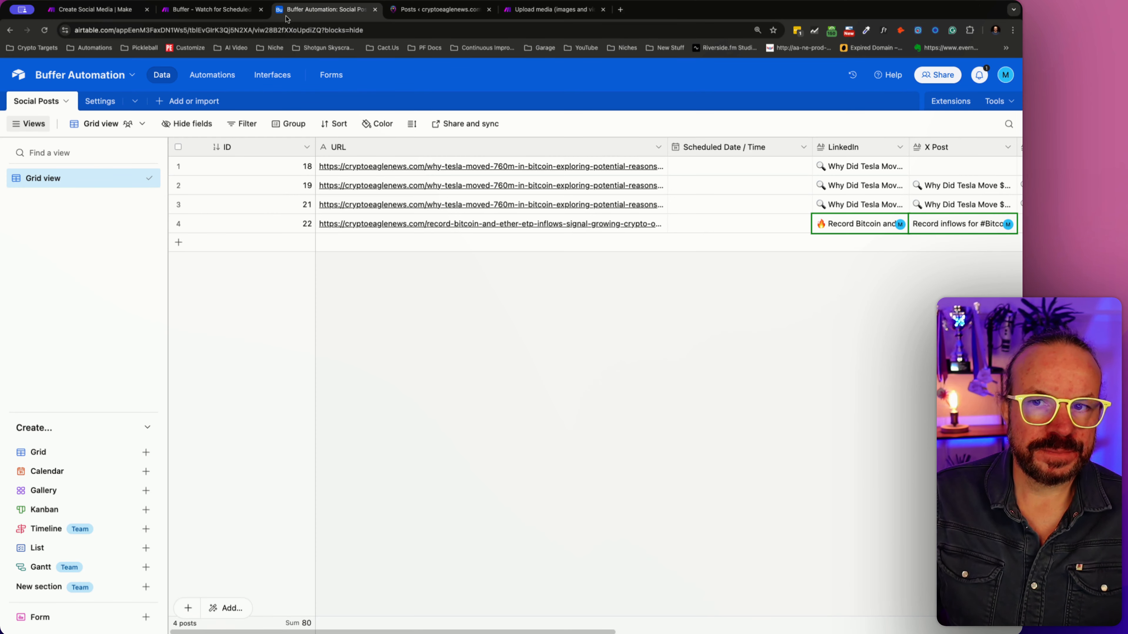
- Review the newest Social Posts record's status and its generated Instagram, X, LinkedIn and Facebook post fields
{"action": "mouse_move", "coordinate": [473, 632]}
{"action": "left_mouse_down"}
{"action": "mouse_move", "coordinate": [814, 630]}
{"action": "mouse_move", "coordinate": [476, 631]}
{"action": "left_mouse_up"}
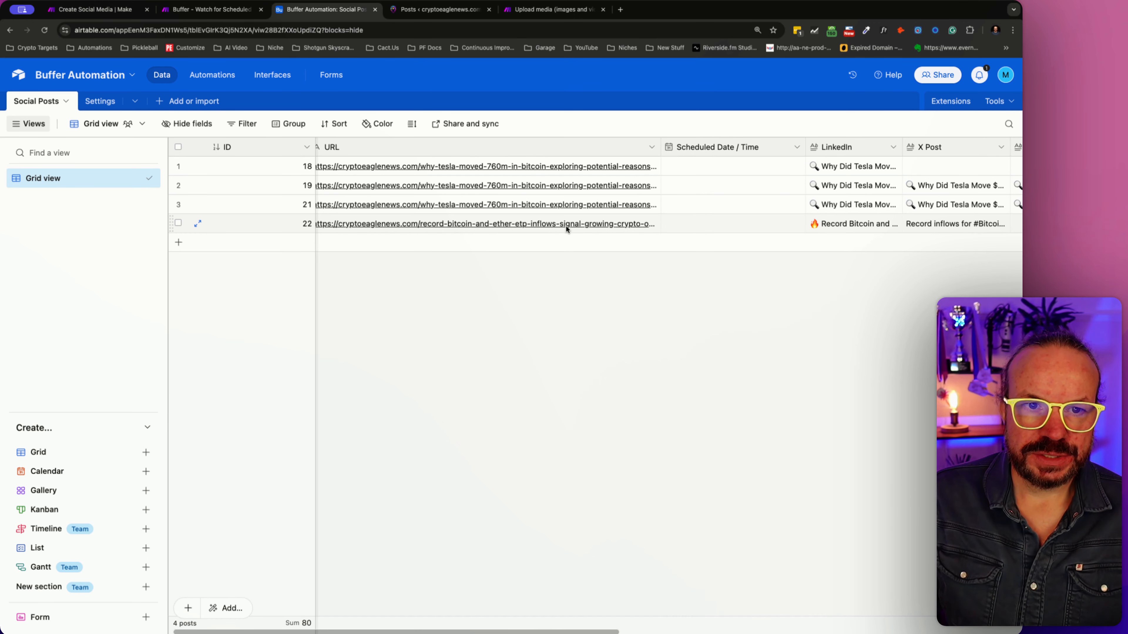
{"action": "left_click_drag", "start_coordinate": [555, 632], "coordinate": [808, 632]}
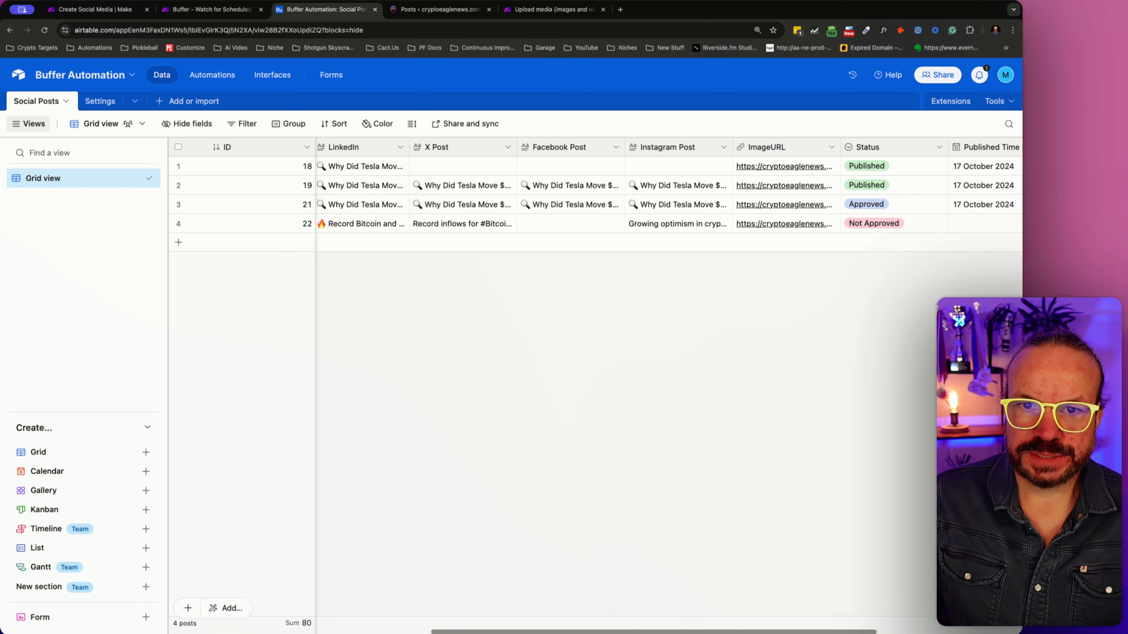
{"action": "left_click", "coordinate": [695, 230]}
{"action": "left_click", "coordinate": [726, 223]}
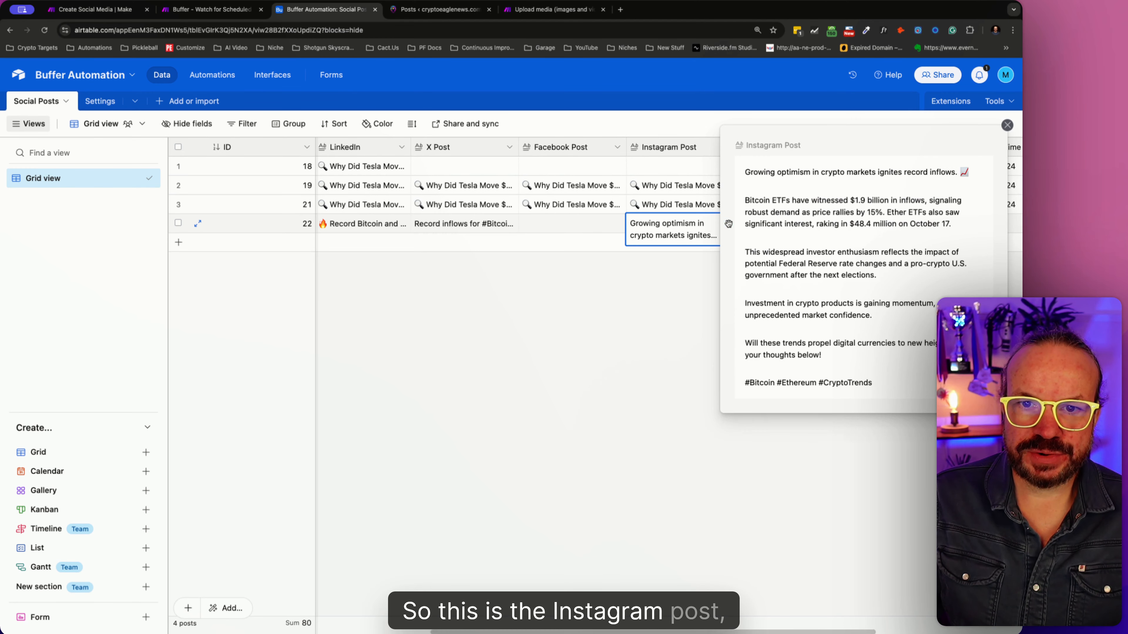
{"action": "left_click", "coordinate": [511, 226]}
{"action": "left_click", "coordinate": [507, 223]}
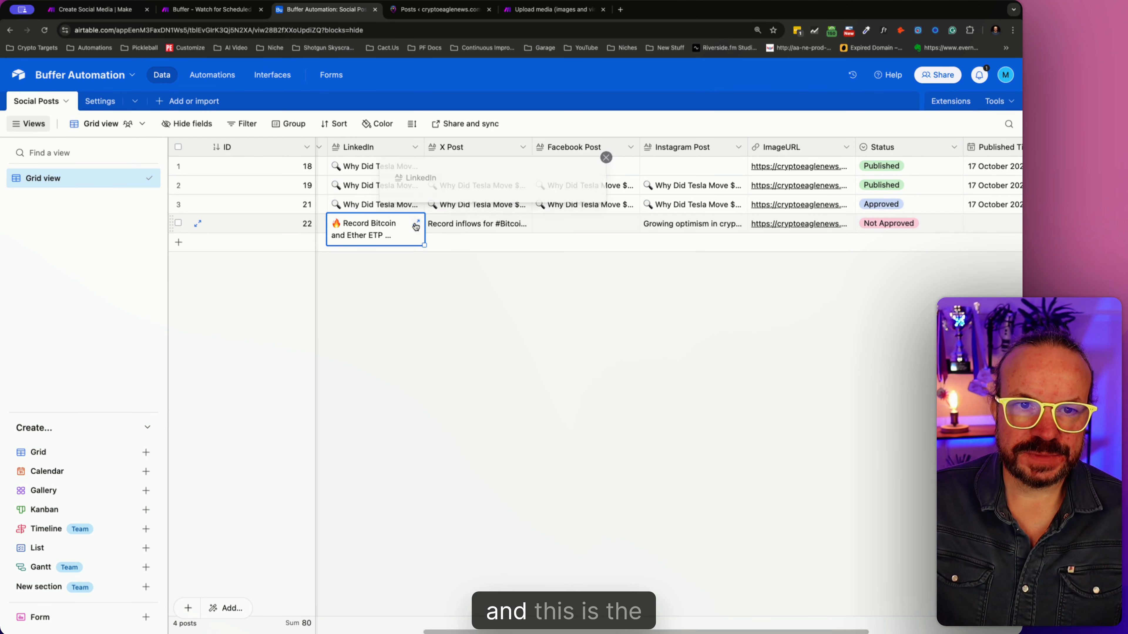
{"action": "left_click", "coordinate": [416, 223]}
{"action": "scroll", "coordinate": [525, 255], "scroll_direction": "down", "scroll_amount": 5}
{"action": "scroll", "coordinate": [525, 255], "scroll_direction": "down", "scroll_amount": 3}
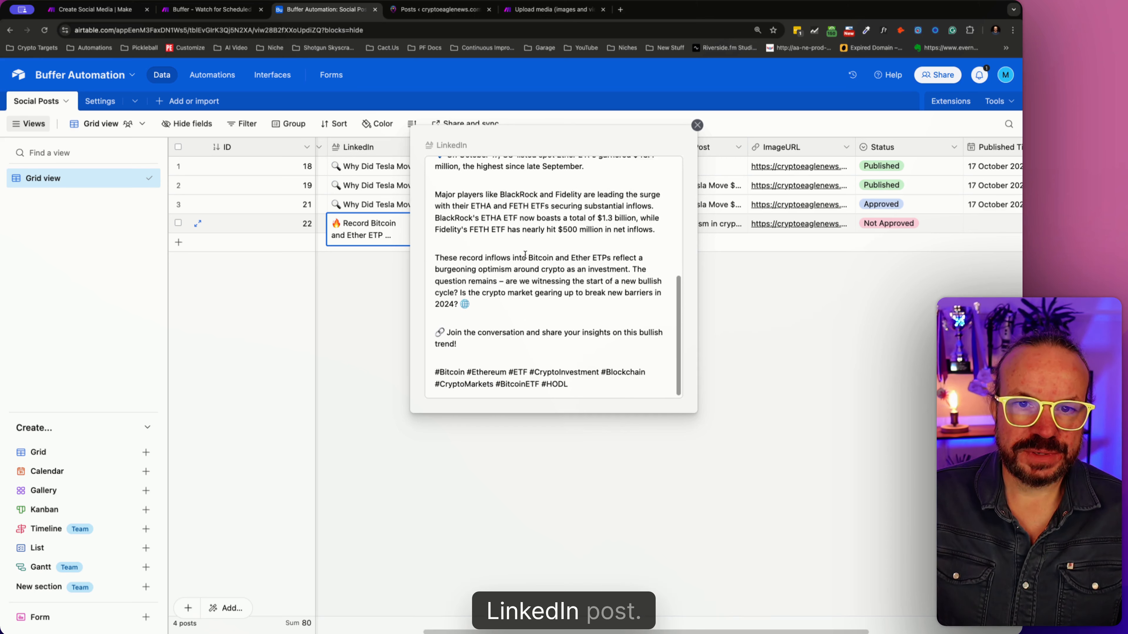
{"action": "key", "text": "Escape"}
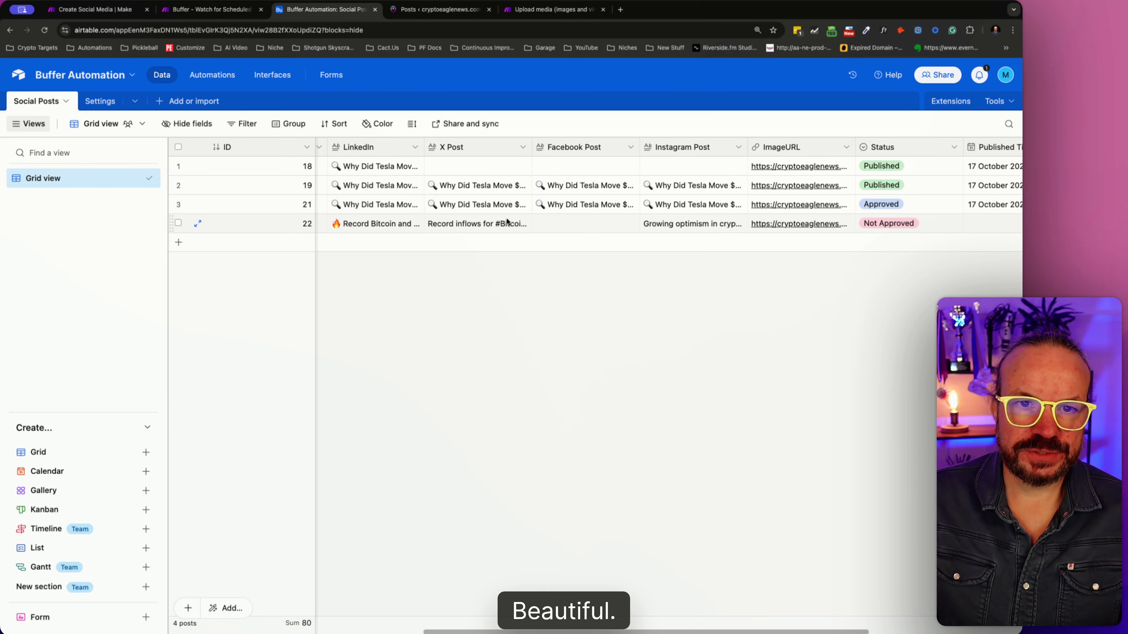
{"action": "left_click", "coordinate": [584, 221]}
{"action": "left_click", "coordinate": [429, 325]}
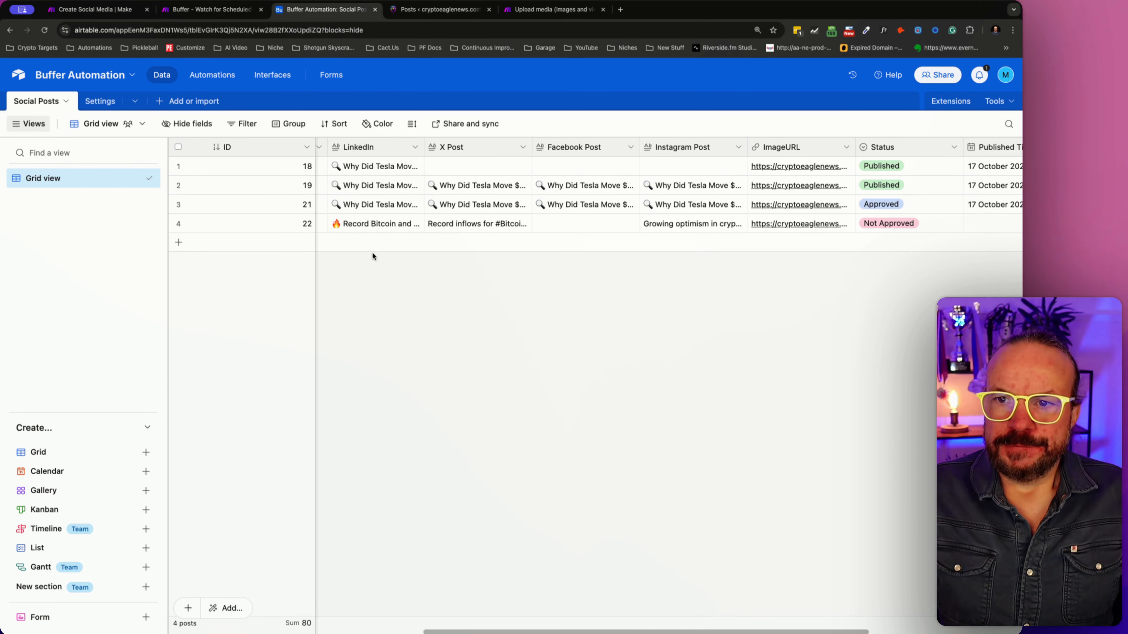
- Return to Make's Create Social Media scenario and read the Create Facebook Post module's operation output
{"action": "left_click", "coordinate": [209, 9]}
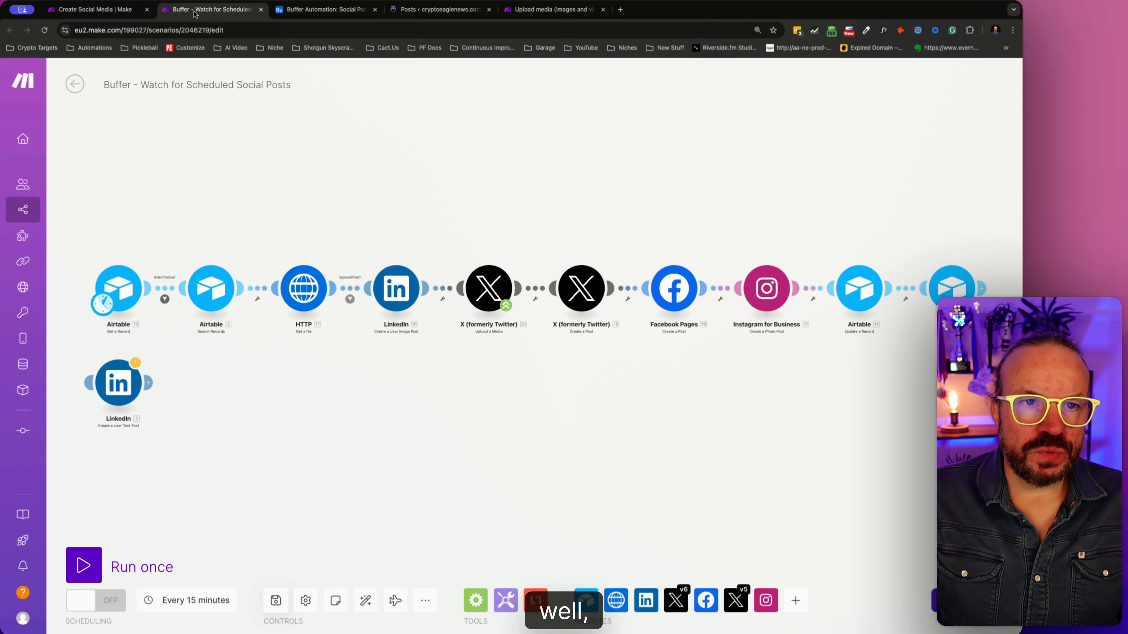
{"action": "left_click", "coordinate": [127, 11]}
{"action": "left_click", "coordinate": [833, 315]}
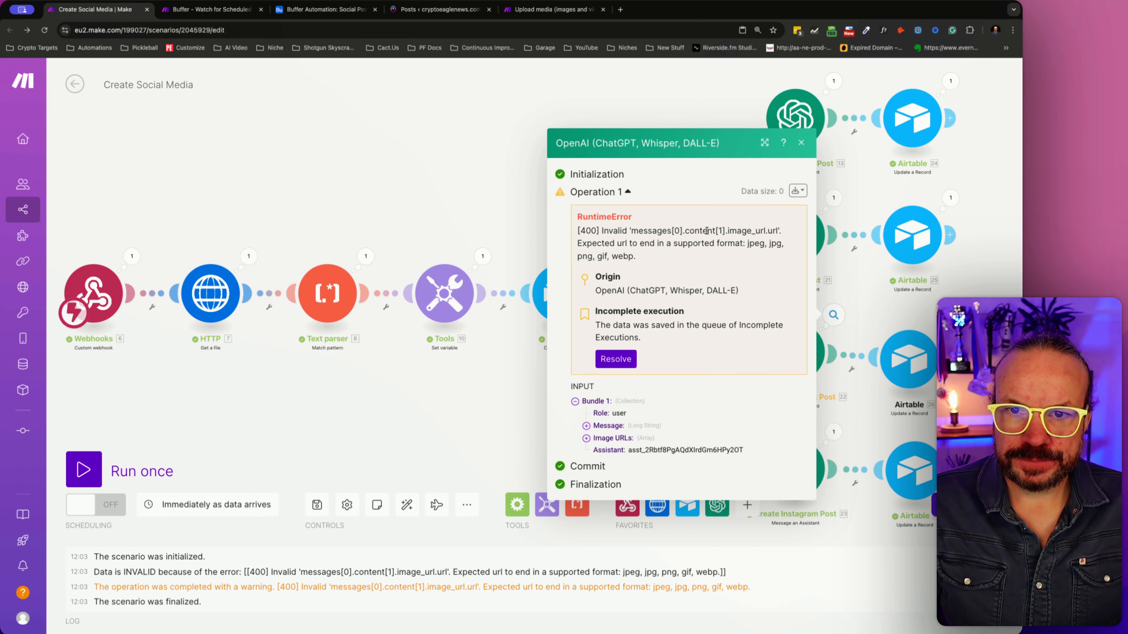
{"action": "left_click", "coordinate": [834, 256]}
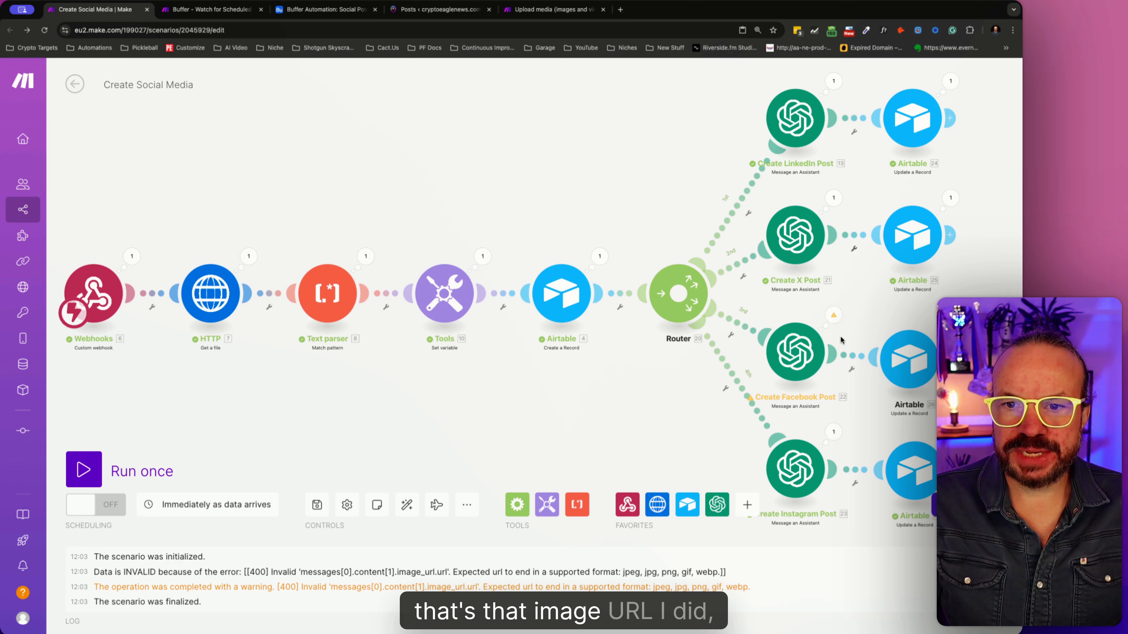
- Examine the Image URL 1 mapping in the Create Facebook Post module's settings and recheck the module's operation output
{"action": "left_click", "coordinate": [803, 350]}
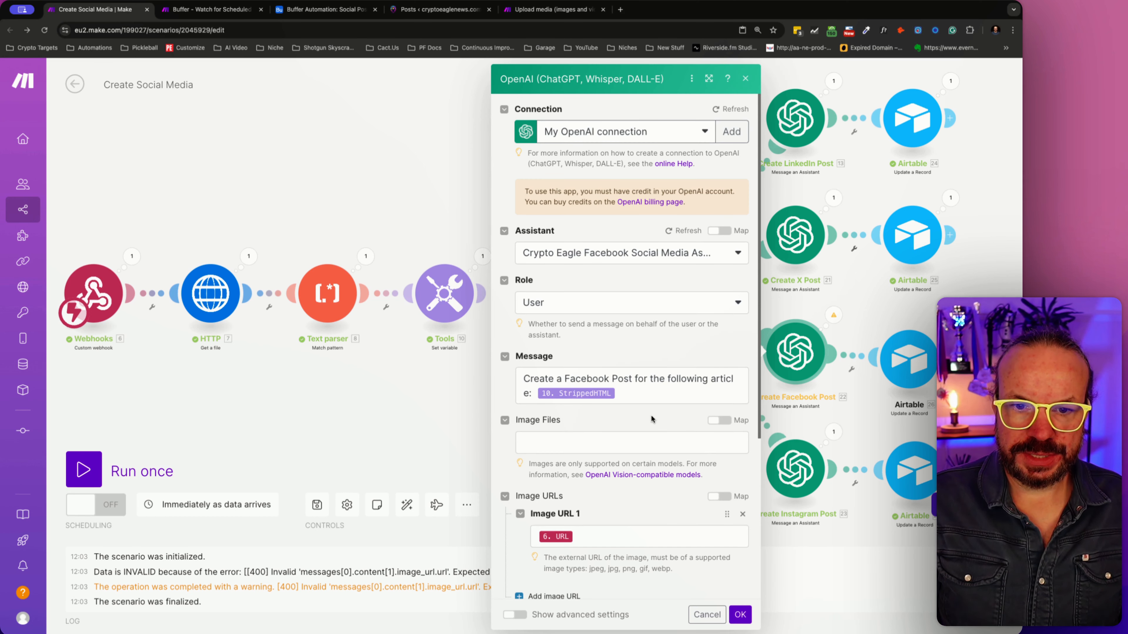
{"action": "scroll", "coordinate": [650, 415], "scroll_direction": "down", "scroll_amount": 5}
{"action": "left_click", "coordinate": [592, 307]}
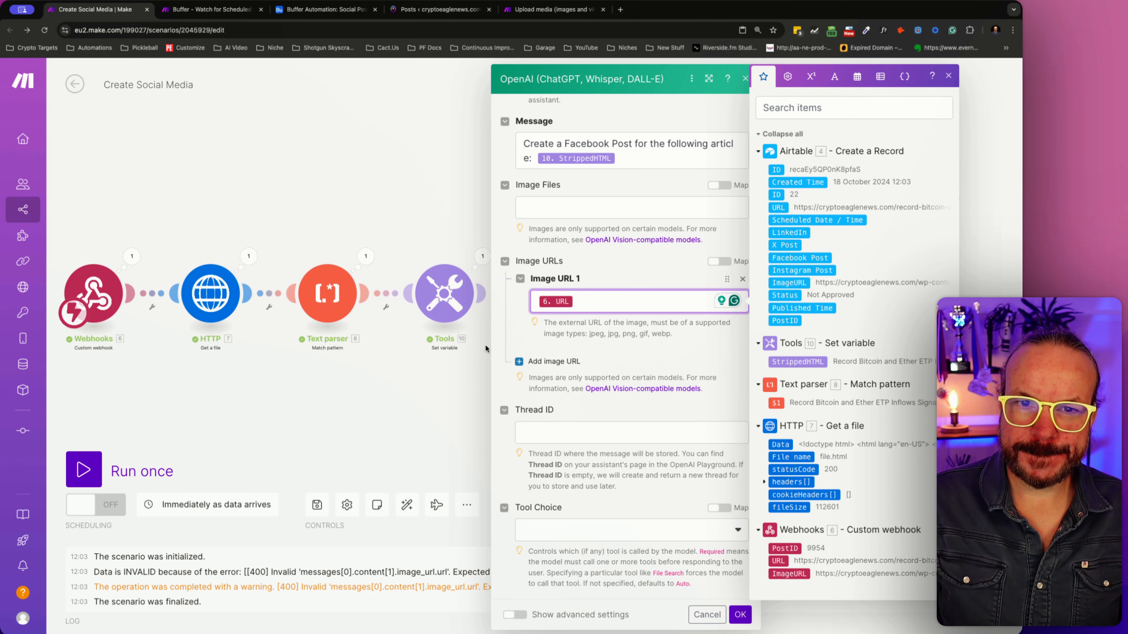
{"action": "left_click", "coordinate": [430, 365]}
{"action": "left_click", "coordinate": [843, 317]}
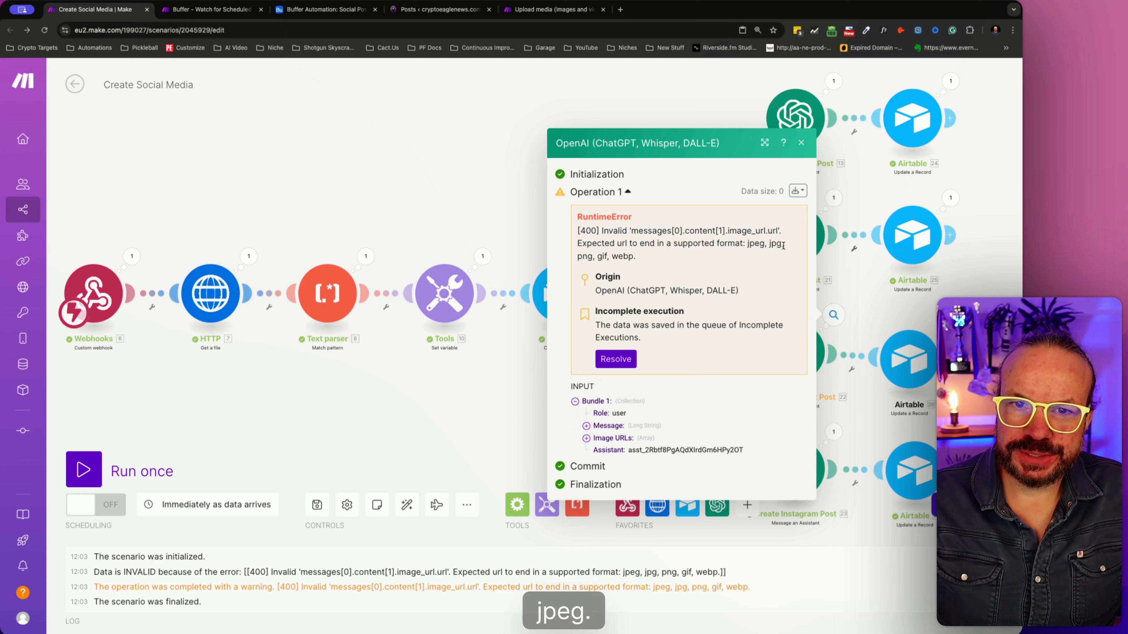
- Inspect the ImageURL in the Webhooks module's output and check that image address in a separate browser tab, closing it after viewing
{"action": "left_click", "coordinate": [531, 334]}
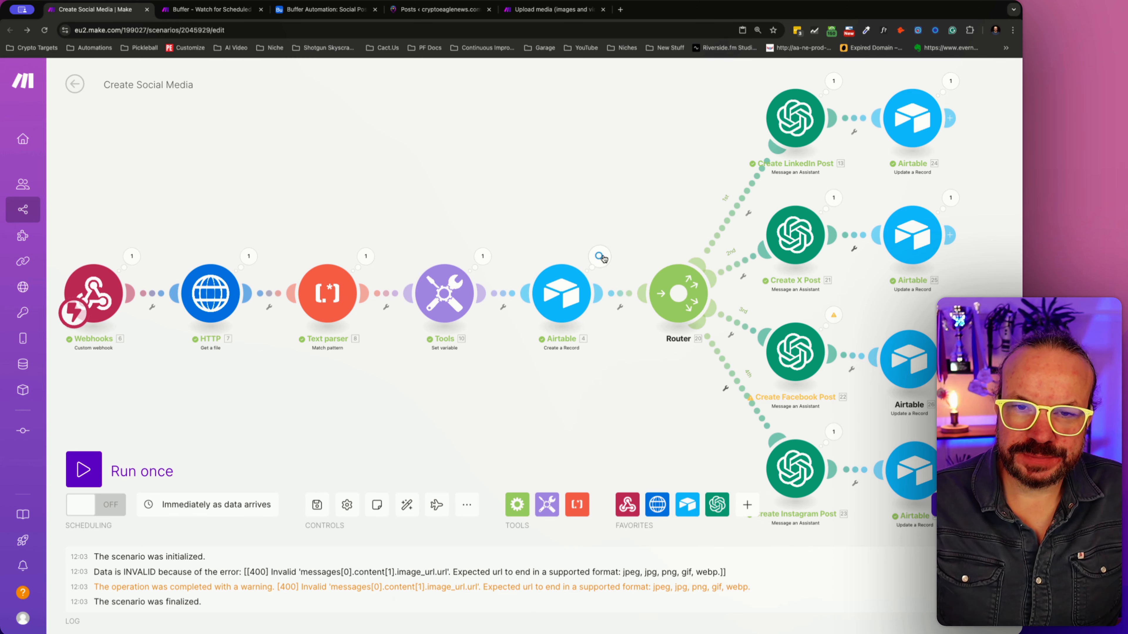
{"action": "left_click", "coordinate": [131, 257]}
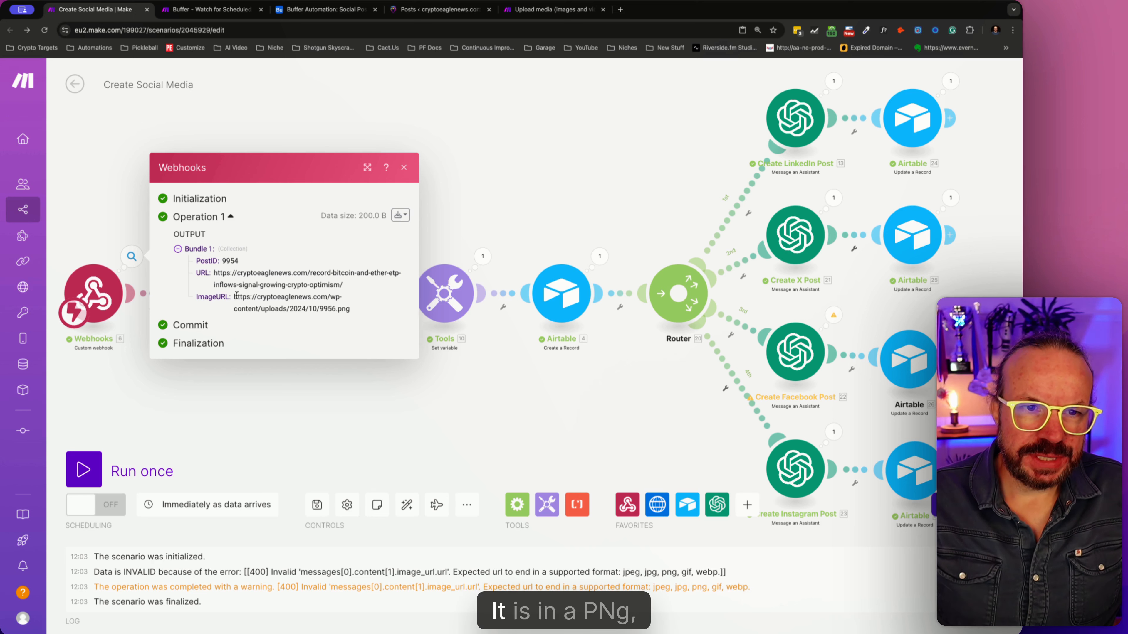
{"action": "left_click_drag", "start_coordinate": [234, 297], "coordinate": [355, 312]}
{"action": "key", "text": "super+c"}
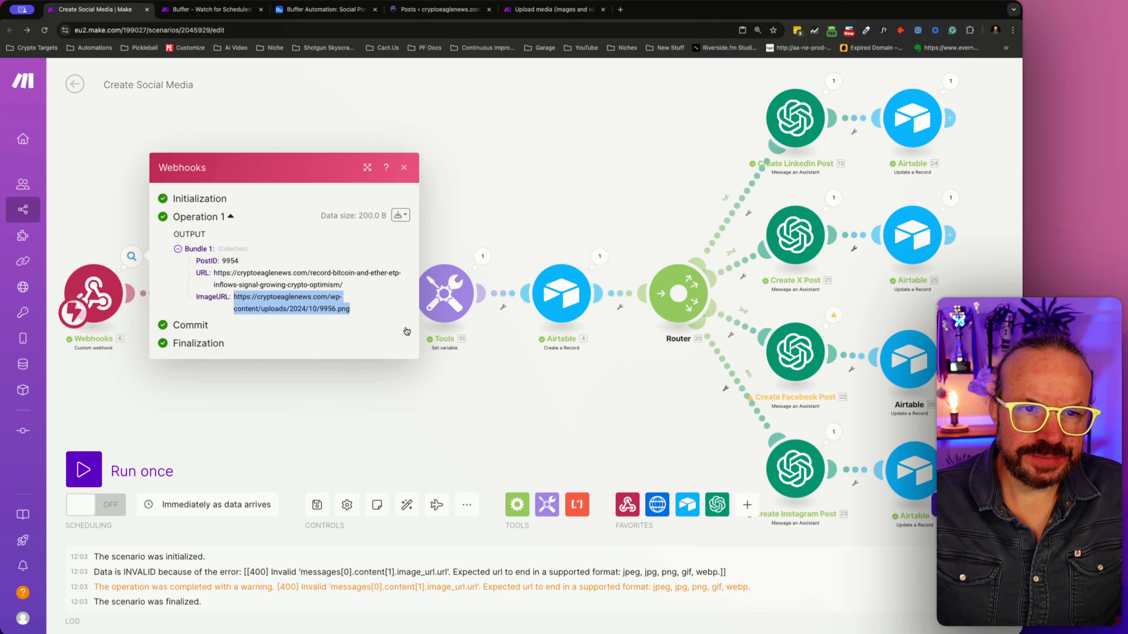
{"action": "left_click", "coordinate": [620, 10]}
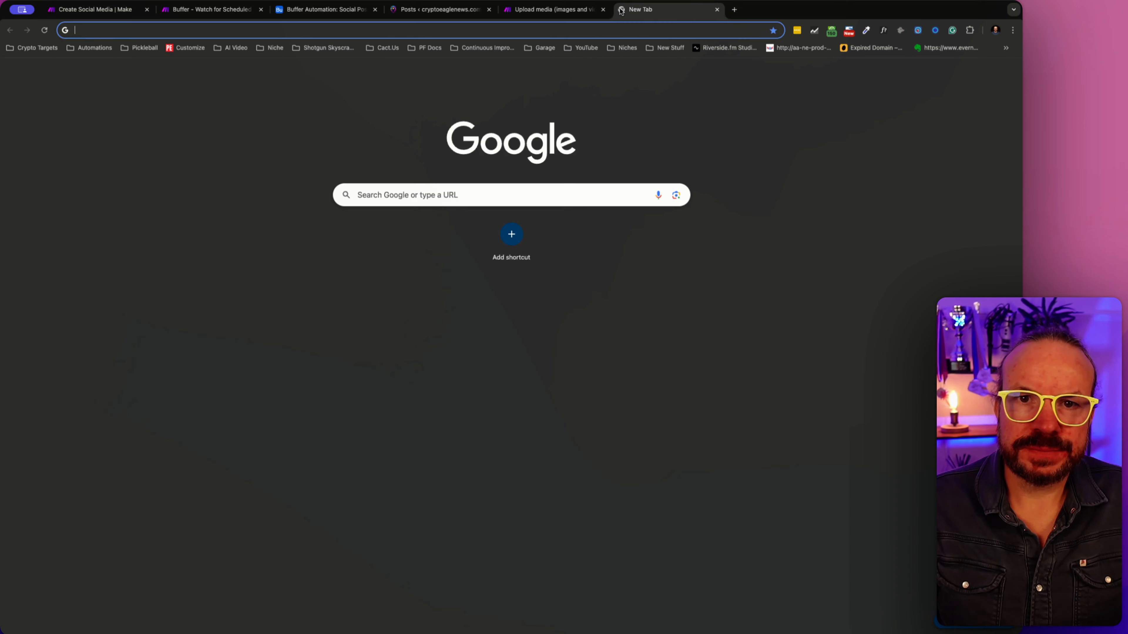
{"action": "key", "text": "super+v"}
{"action": "key", "text": "Return"}
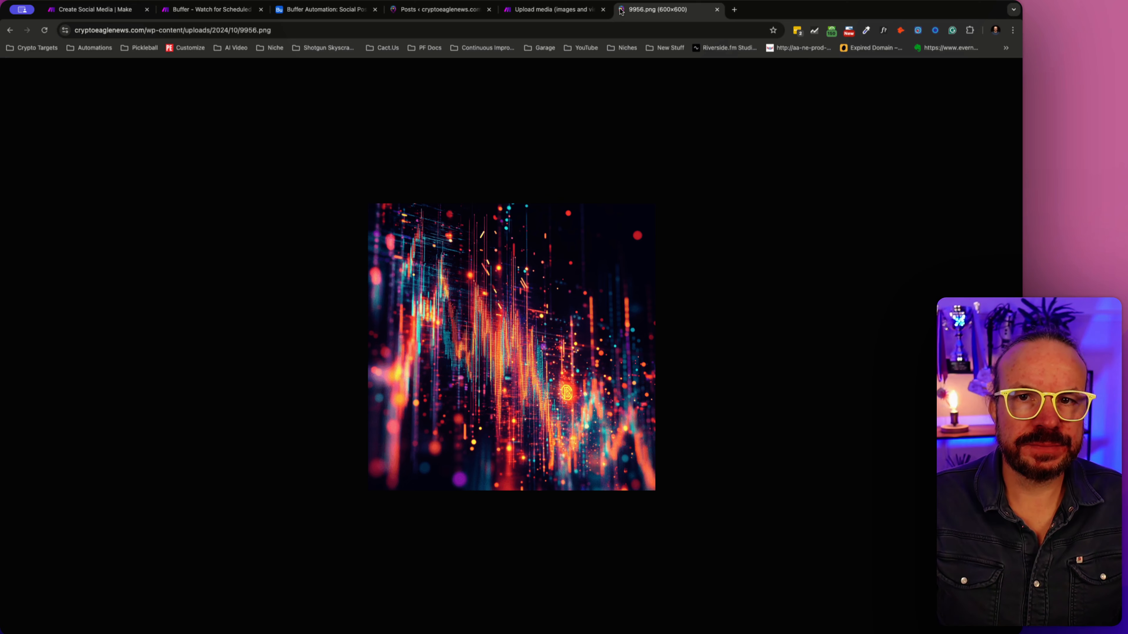
{"action": "left_click", "coordinate": [717, 10]}
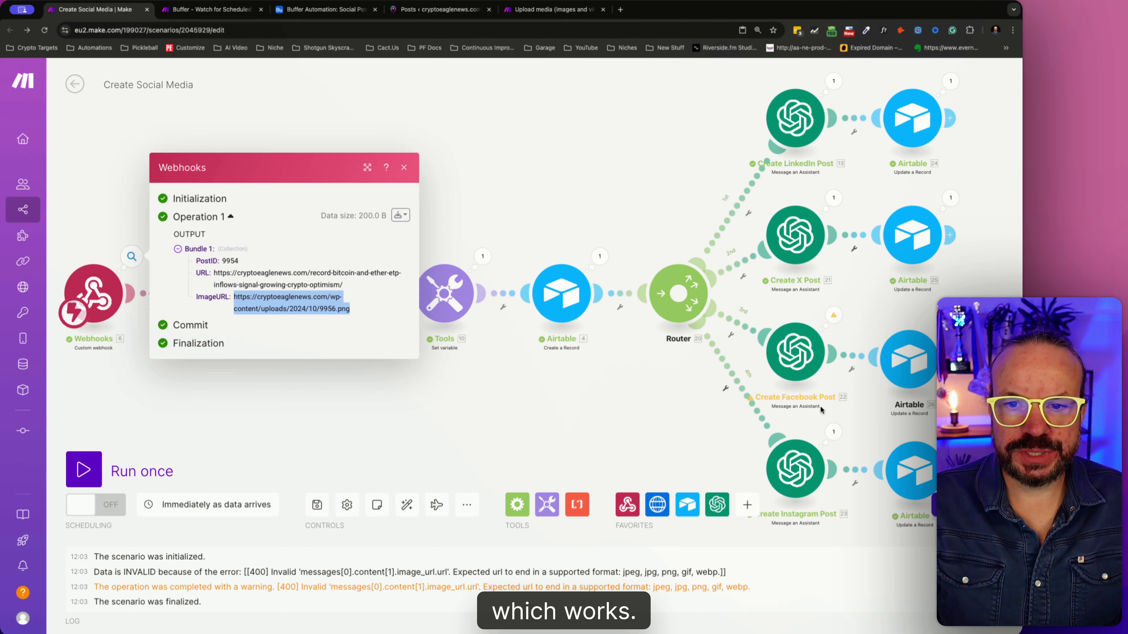
- Append ".png" to the mapped URL in the Create Facebook Post module's Image URL 1 and save the scenario
{"action": "left_click", "coordinate": [834, 314]}
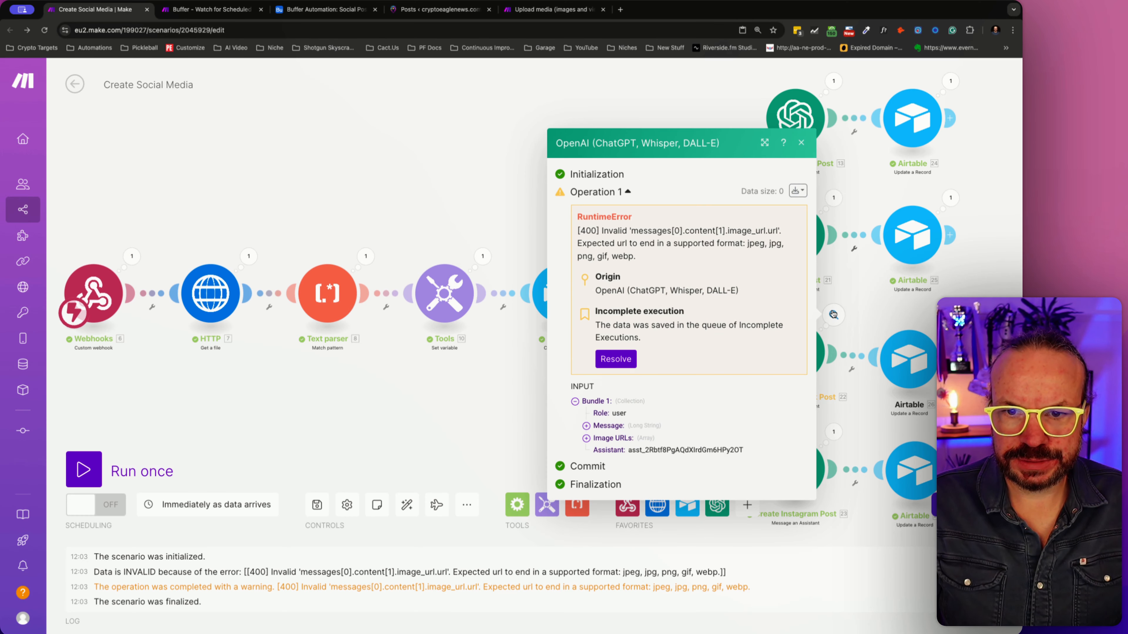
{"action": "left_click", "coordinate": [834, 325]}
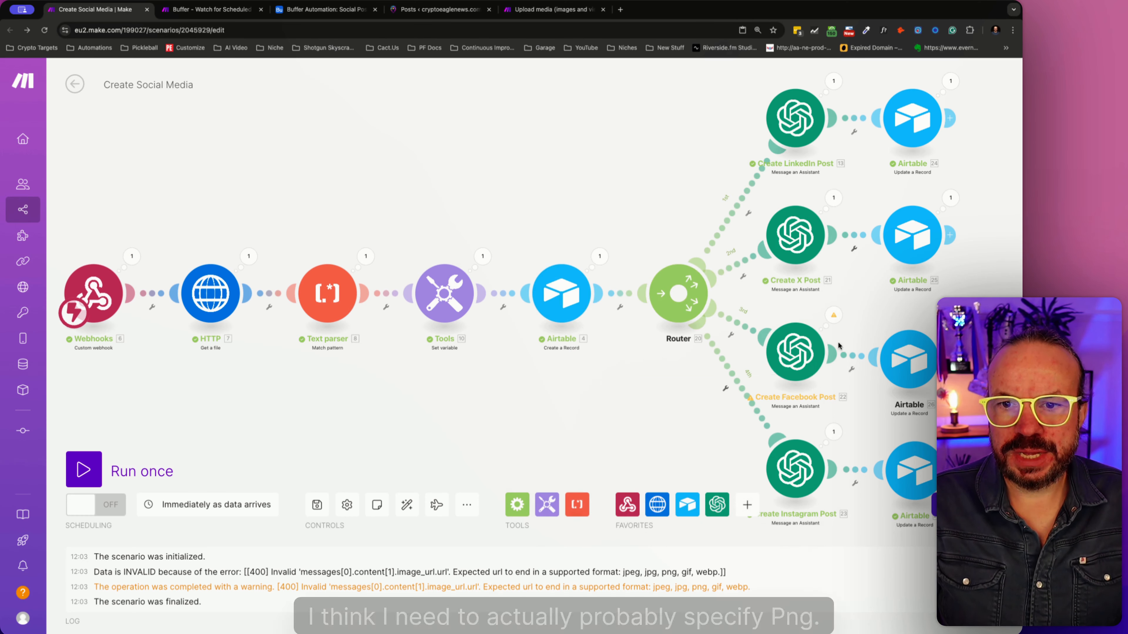
{"action": "left_click", "coordinate": [812, 364]}
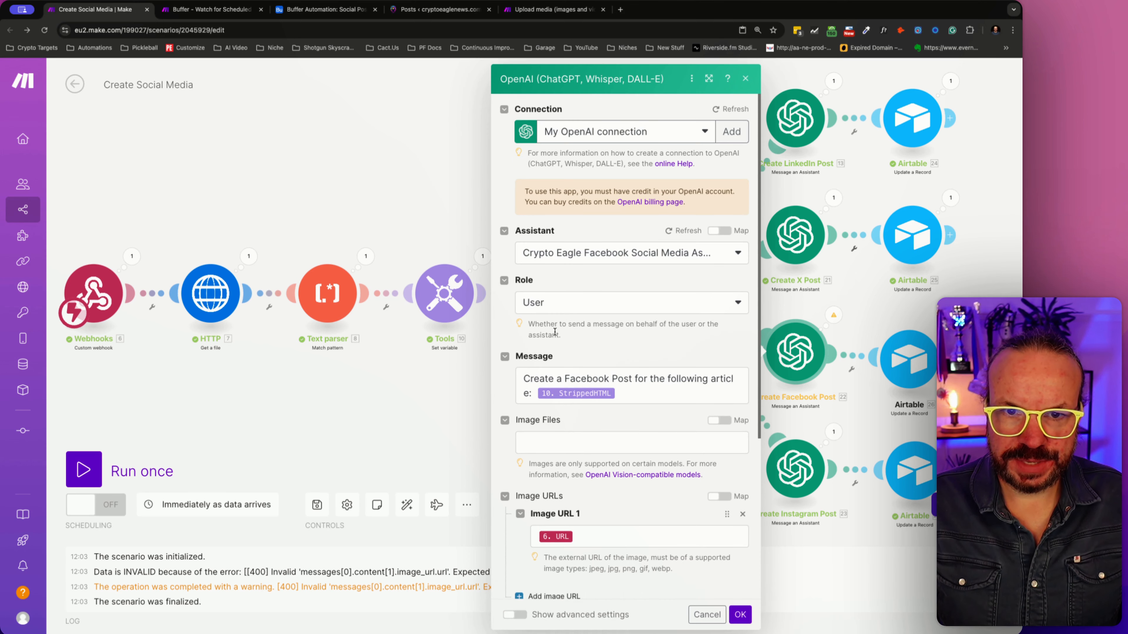
{"action": "left_click", "coordinate": [595, 538]}
{"action": "type", "text": "."}
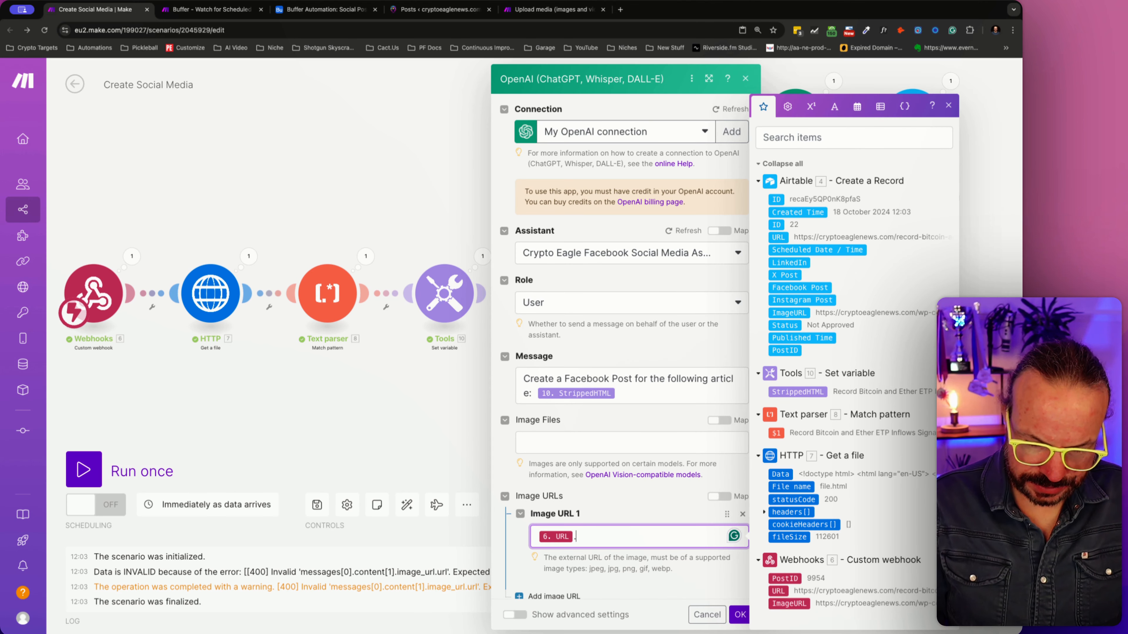
{"action": "type", "text": "png"}
{"action": "scroll", "coordinate": [629, 501], "scroll_direction": "down", "scroll_amount": 2}
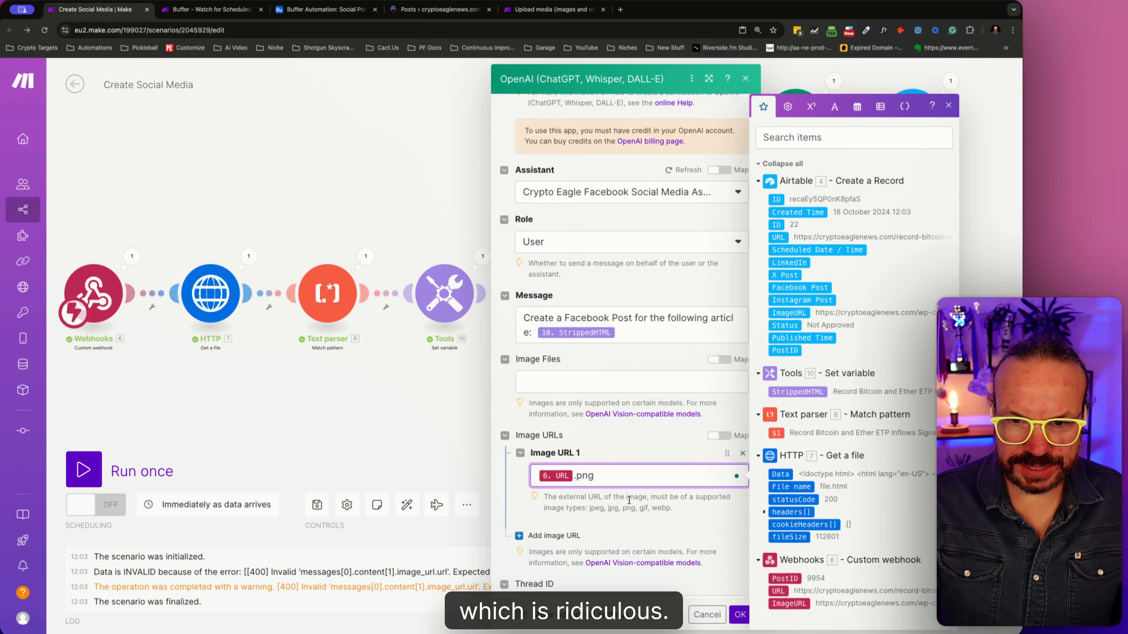
{"action": "scroll", "coordinate": [629, 500], "scroll_direction": "down", "scroll_amount": 5}
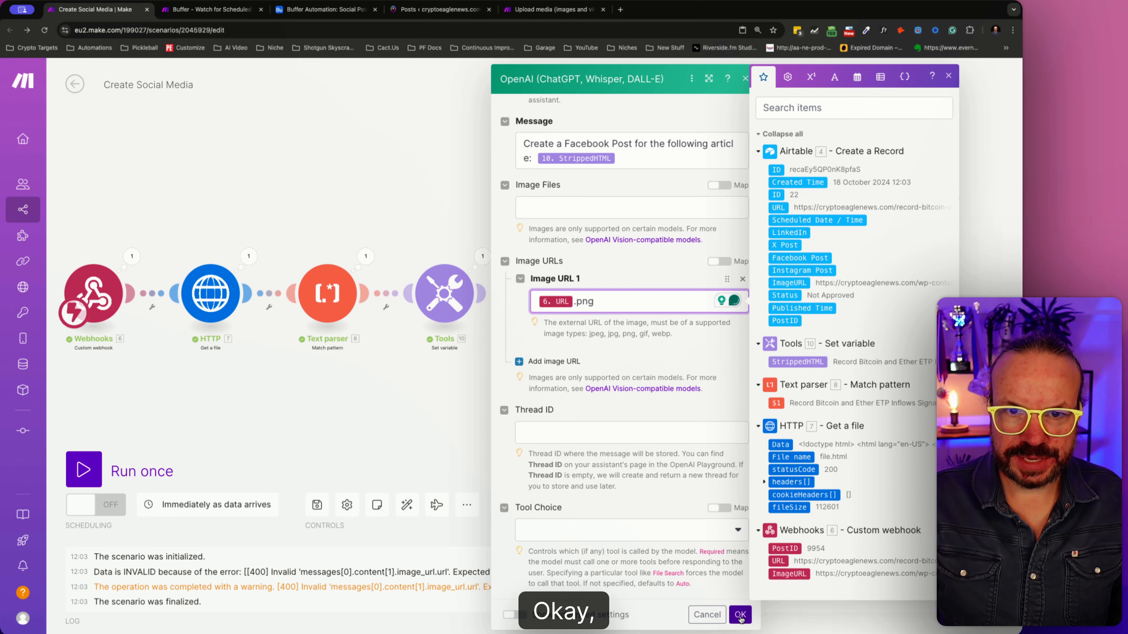
{"action": "left_click", "coordinate": [740, 615]}
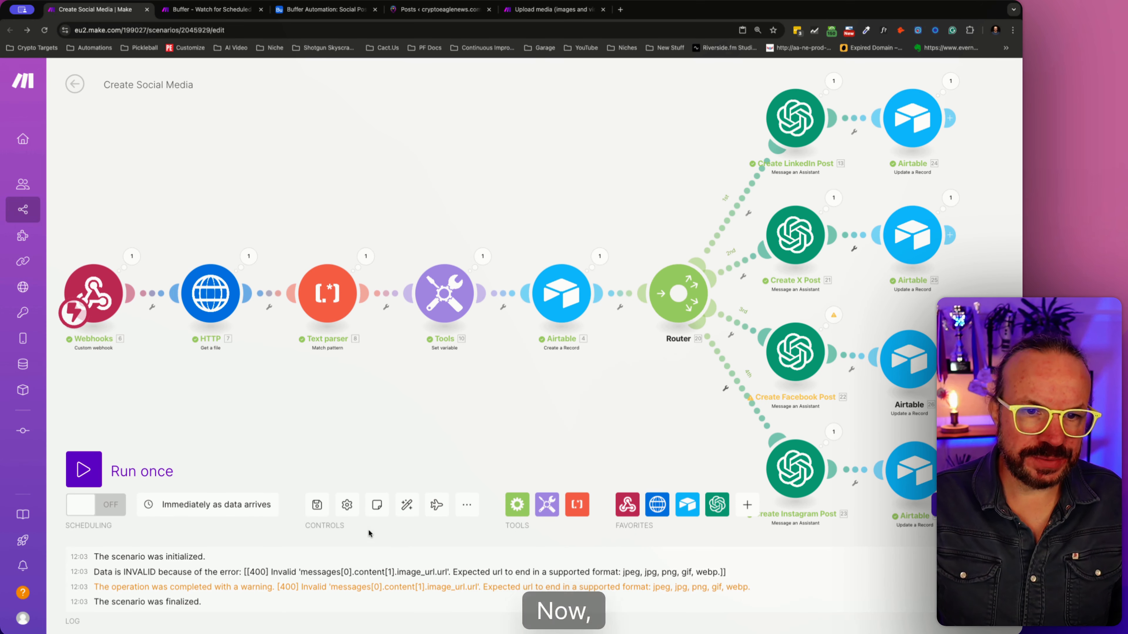
{"action": "left_click", "coordinate": [317, 505]}
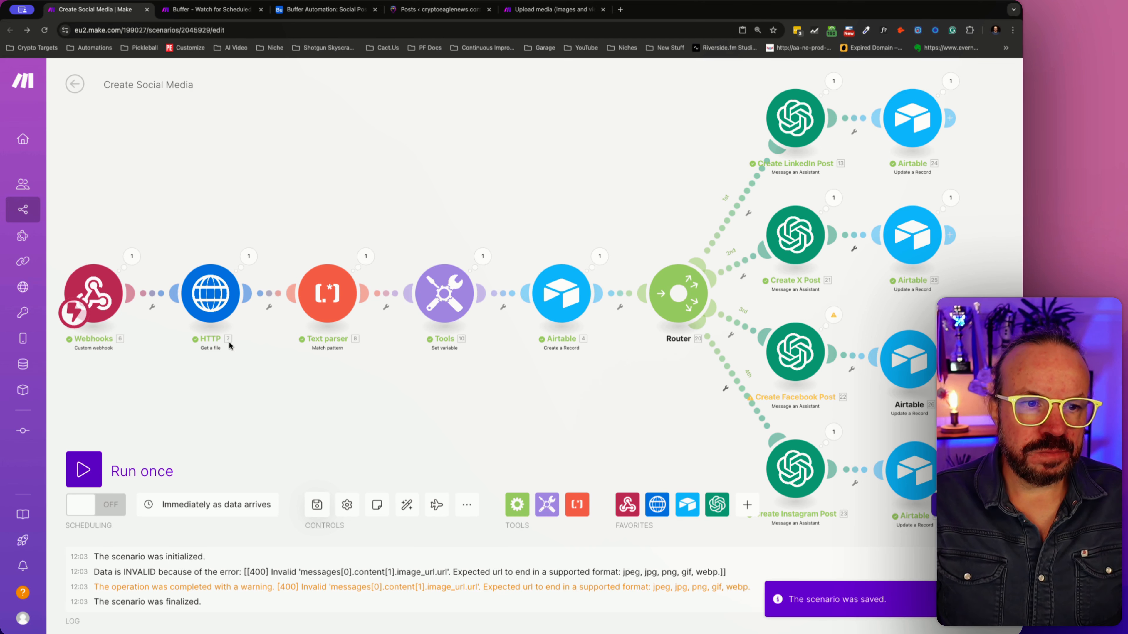
- Open x.com/cryptoeaglenews and the LinkedIn feed in two new browser tabs
{"action": "left_click", "coordinate": [233, 10]}
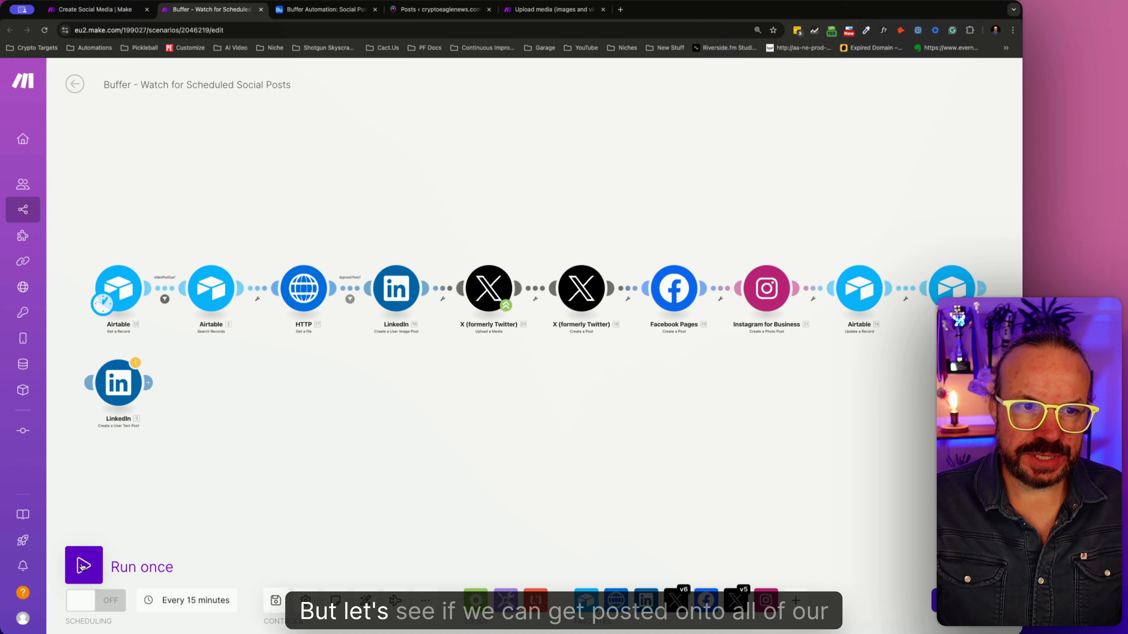
{"action": "left_click", "coordinate": [621, 9]}
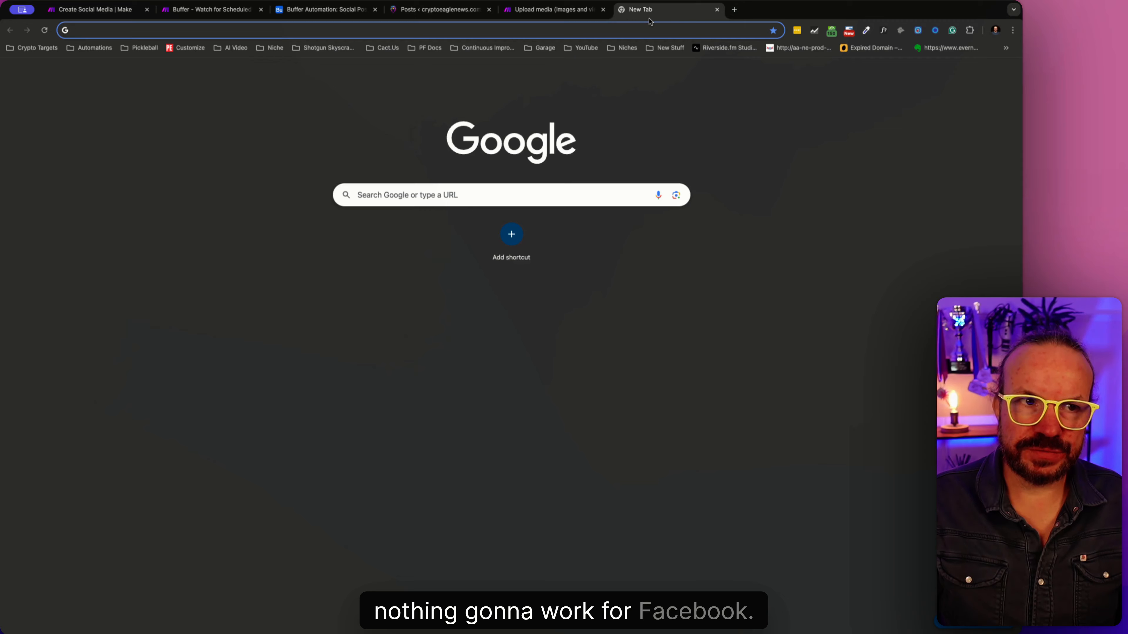
{"action": "type", "text": "x.com/cryptoeaglenews"}
{"action": "key", "text": "Return"}
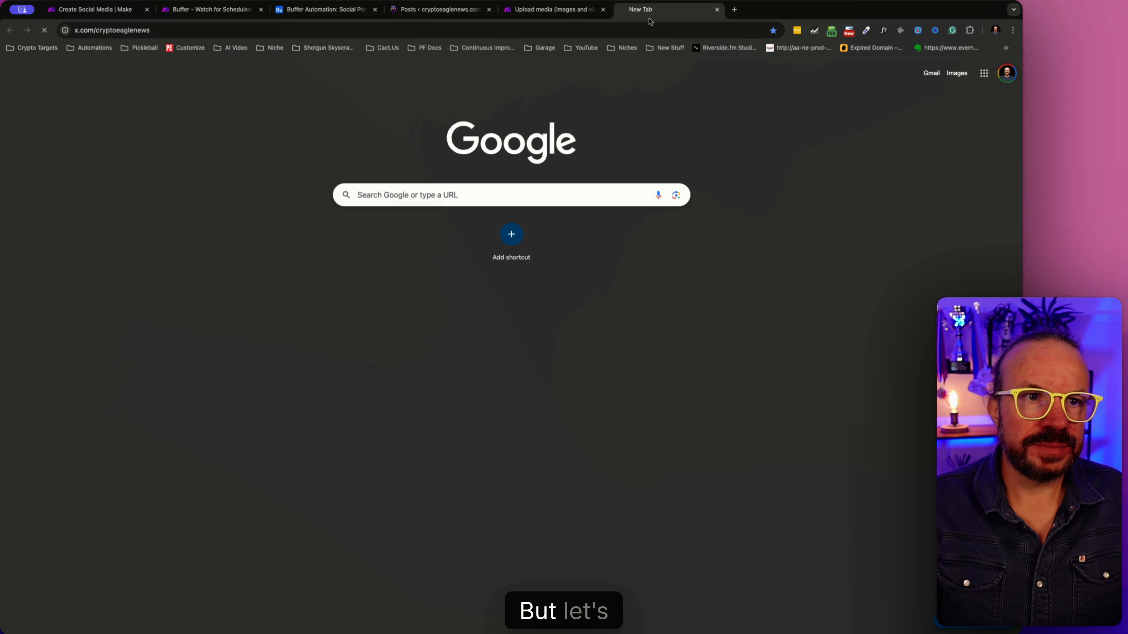
{"action": "left_click", "coordinate": [735, 10]}
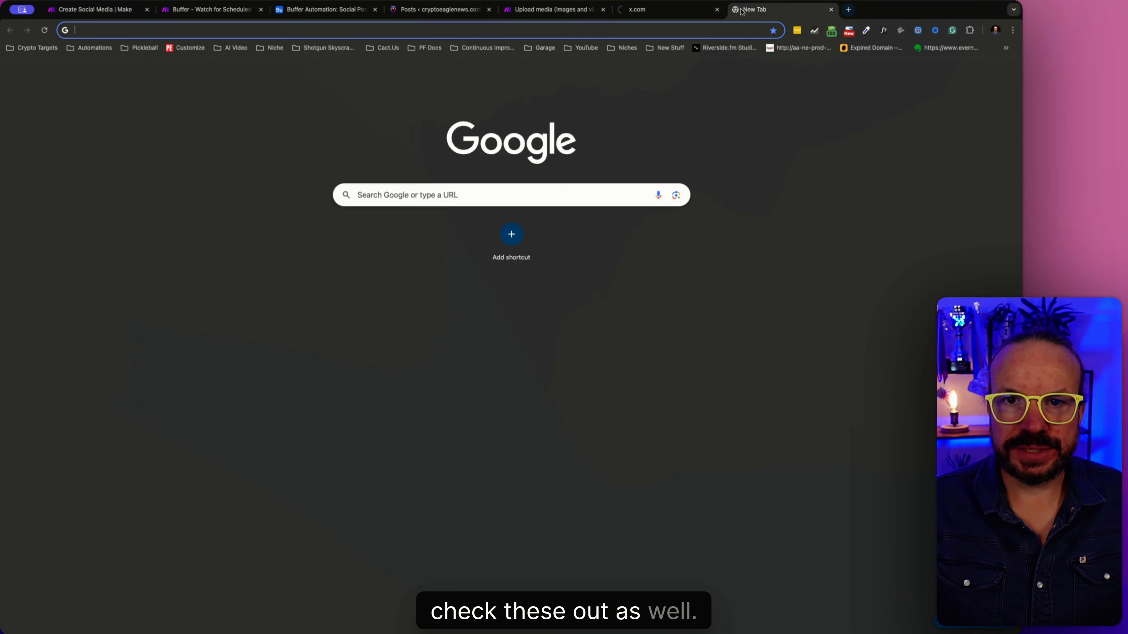
{"action": "type", "text": "linkedin.com/feed/"}
{"action": "key", "text": "Return"}
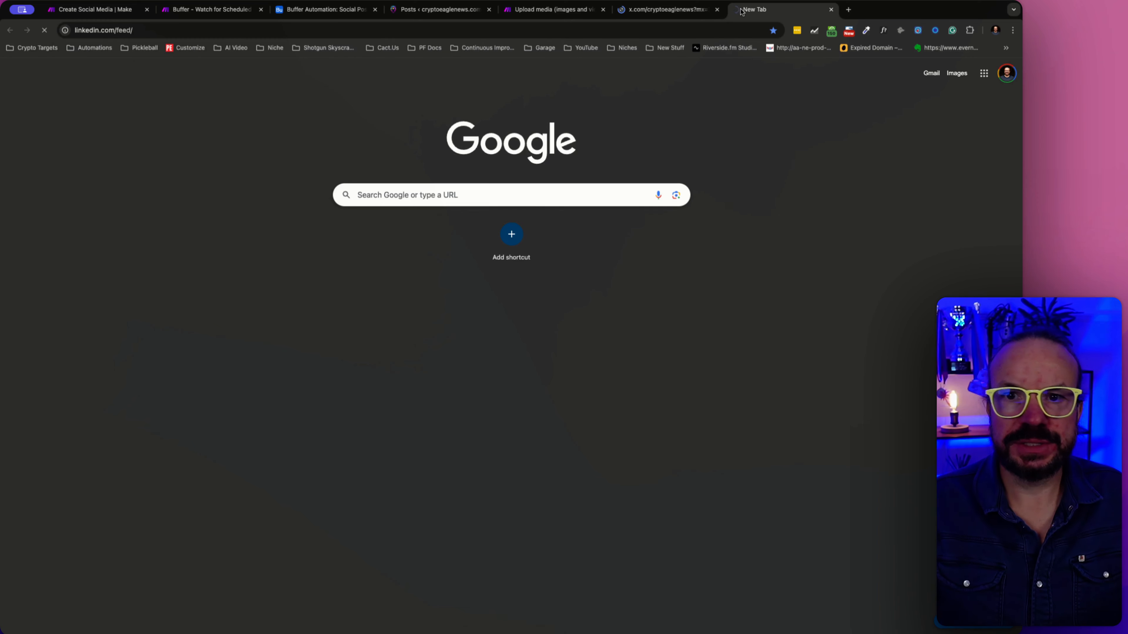
- Open instagram.com and facebook.com in two more new browser tabs
{"action": "left_click", "coordinate": [847, 10]}
{"action": "type", "text": "ins"}
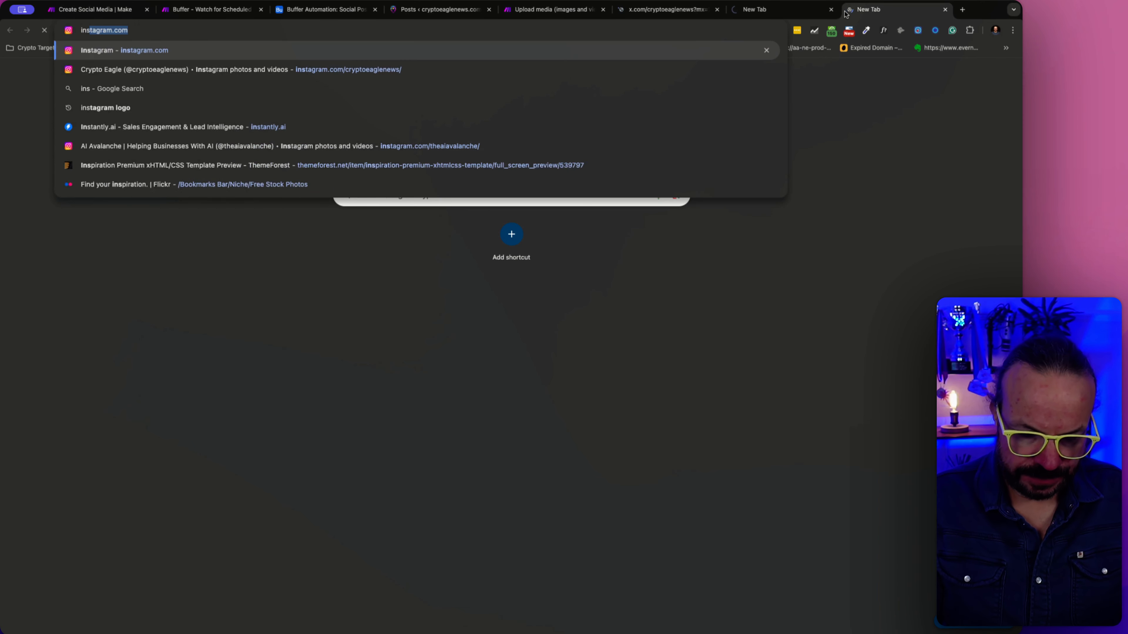
{"action": "type", "text": "ta"}
{"action": "key", "text": "Return"}
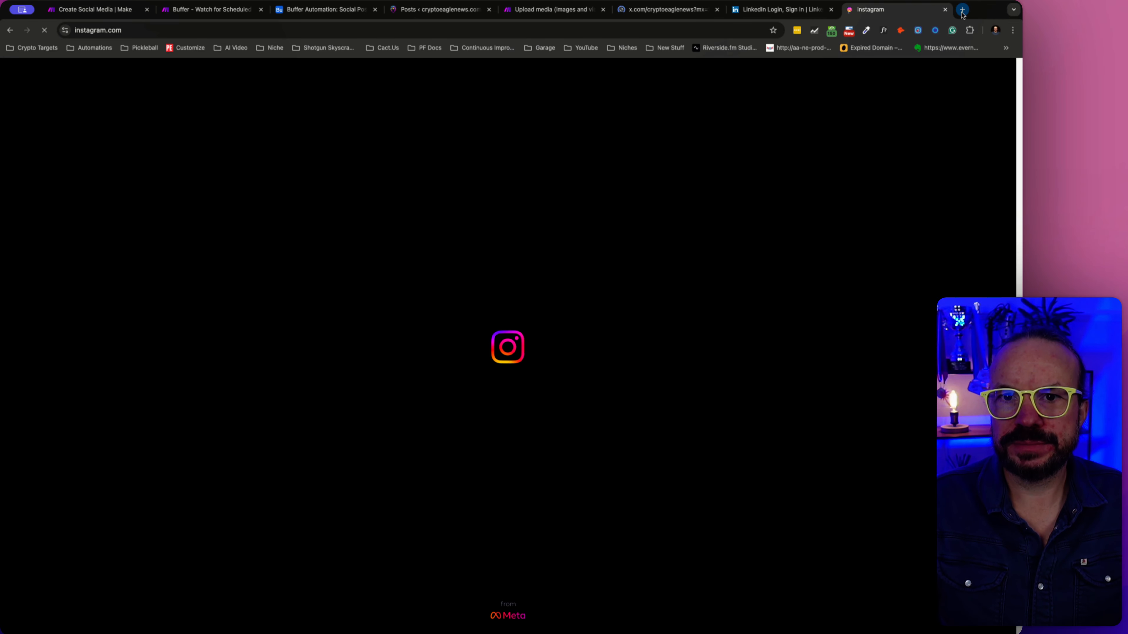
{"action": "left_click", "coordinate": [961, 10]}
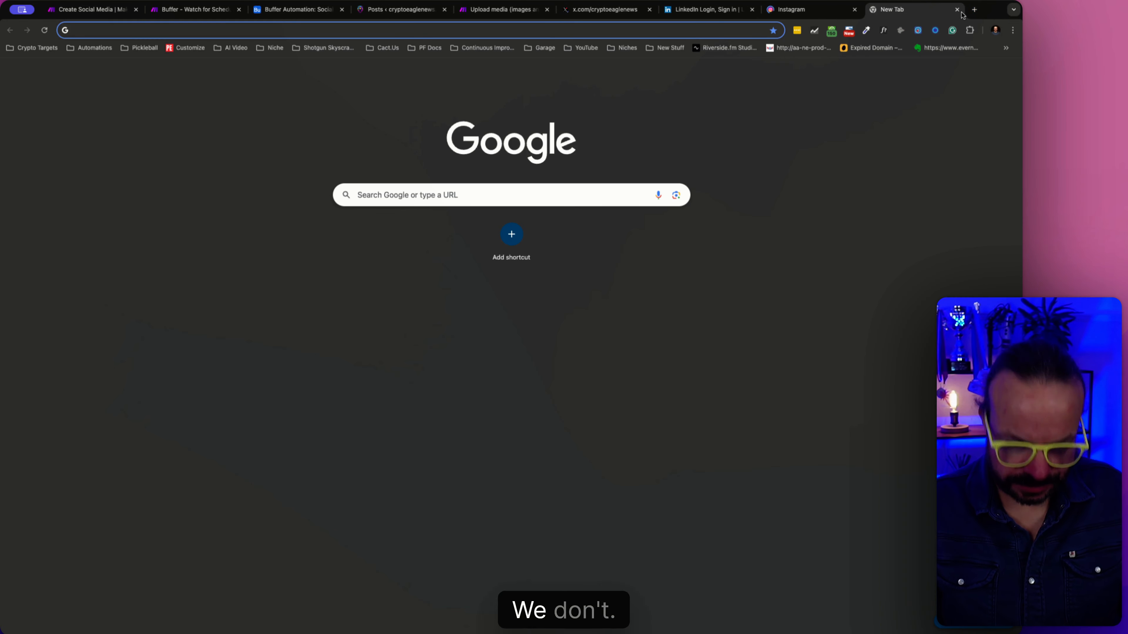
{"action": "type", "text": "facebook.com"}
{"action": "key", "text": "Return"}
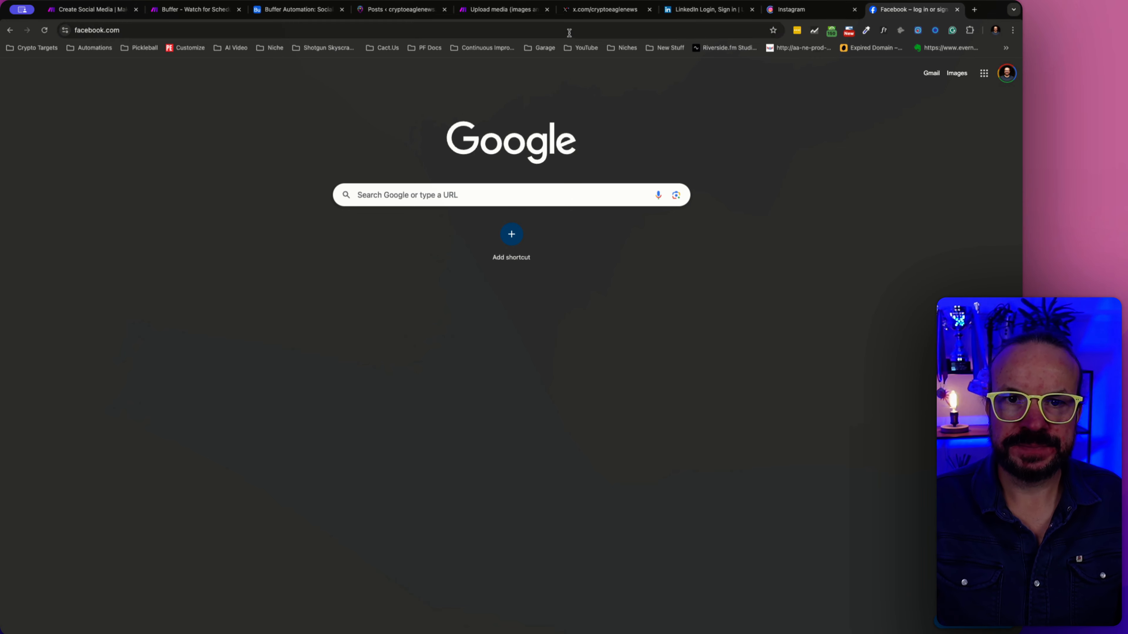
- Request the account's own profile on X and sign in to LinkedIn with the suggested Google account
{"action": "left_click", "coordinate": [606, 10]}
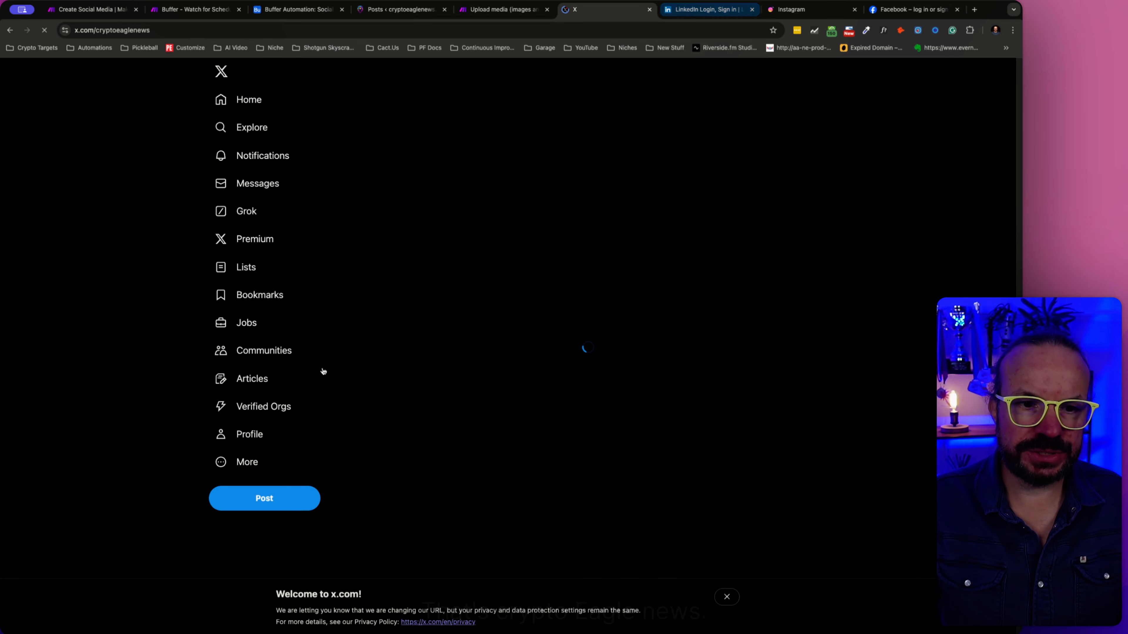
{"action": "left_click", "coordinate": [250, 434]}
{"action": "left_click", "coordinate": [692, 10]}
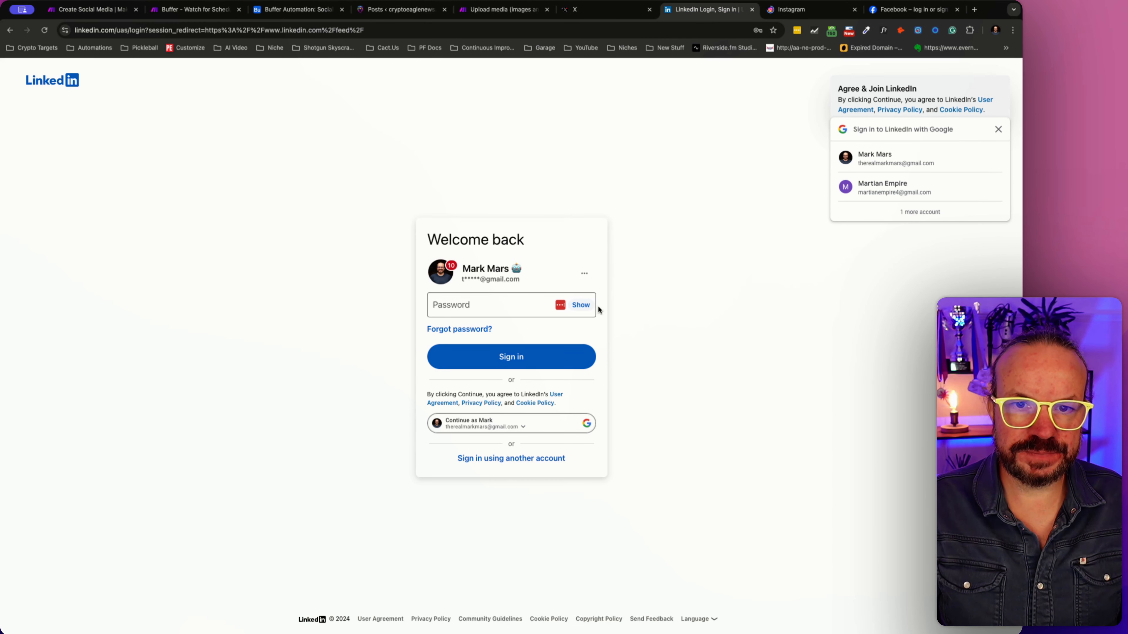
{"action": "left_click", "coordinate": [476, 428]}
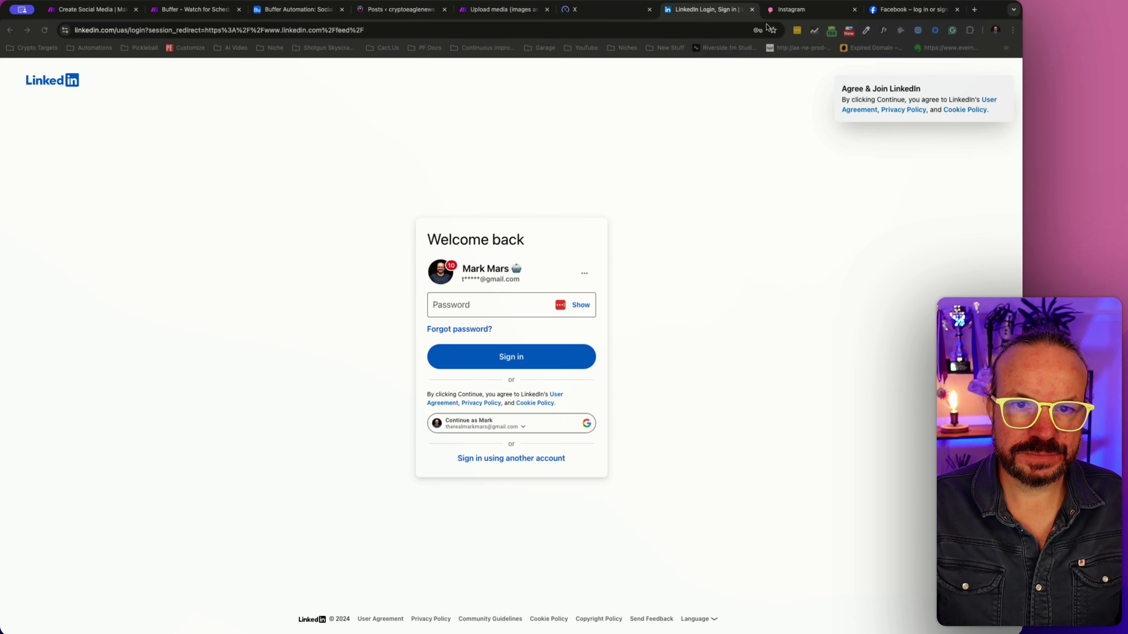
- Switch accounts on Instagram by submitting the other account's username and password
{"action": "left_click", "coordinate": [795, 9]}
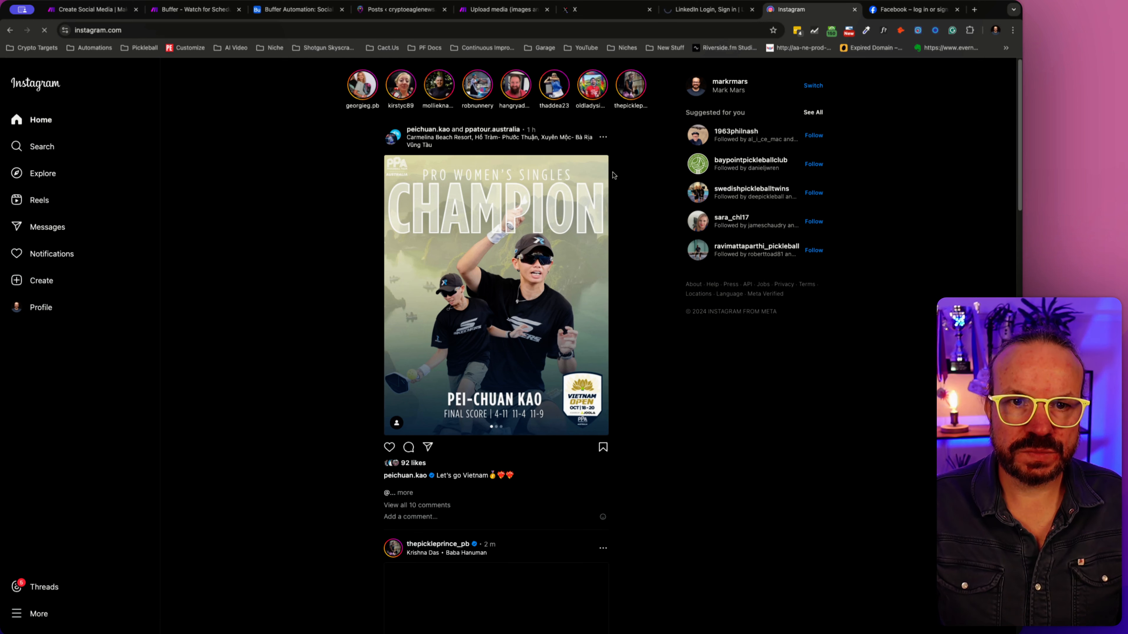
{"action": "left_click", "coordinate": [40, 618]}
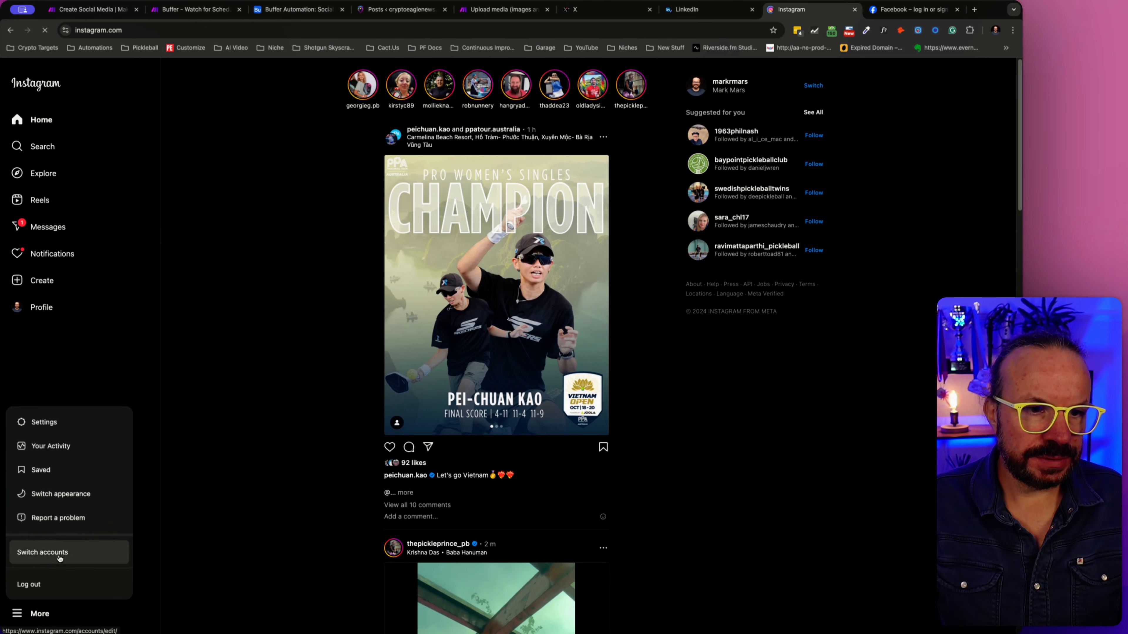
{"action": "left_click", "coordinate": [189, 213]}
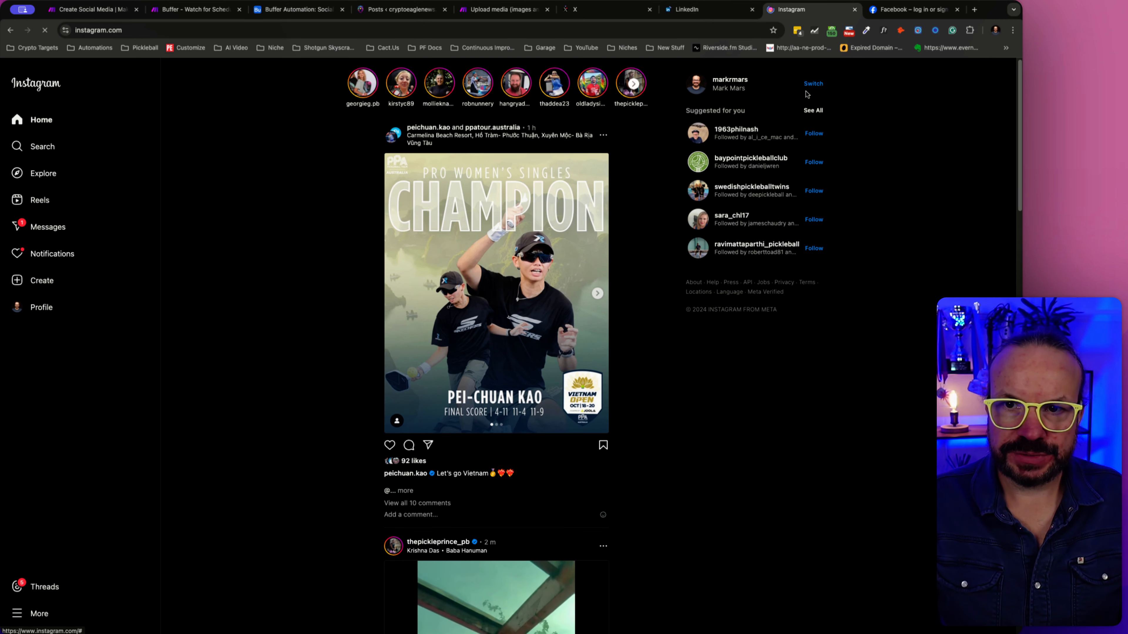
{"action": "left_click", "coordinate": [813, 85]}
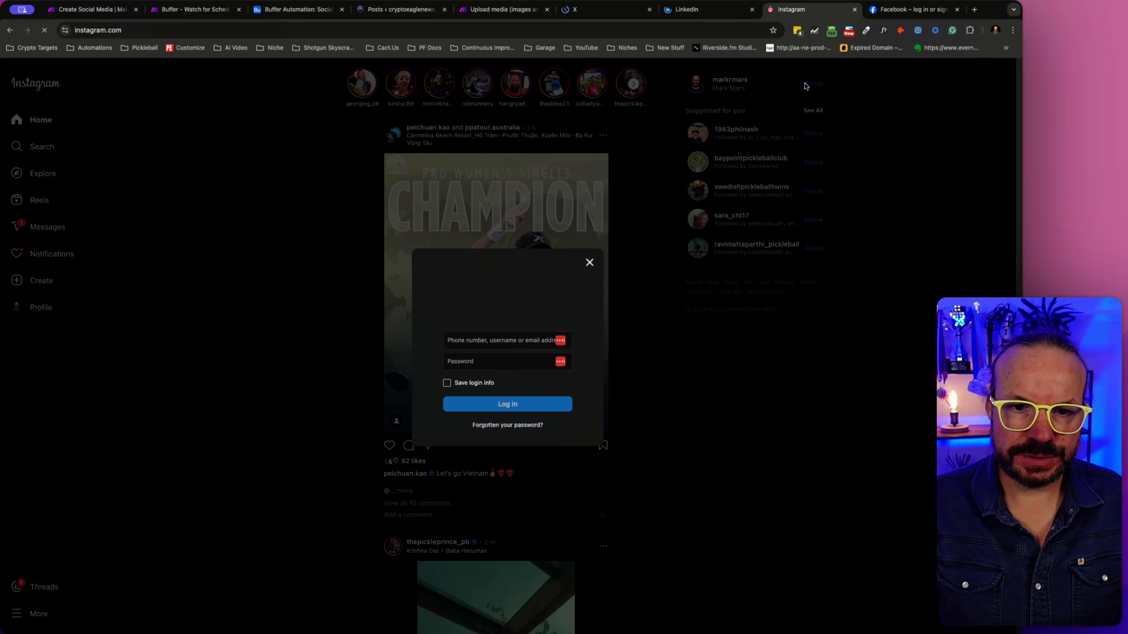
{"action": "key", "text": "Return"}
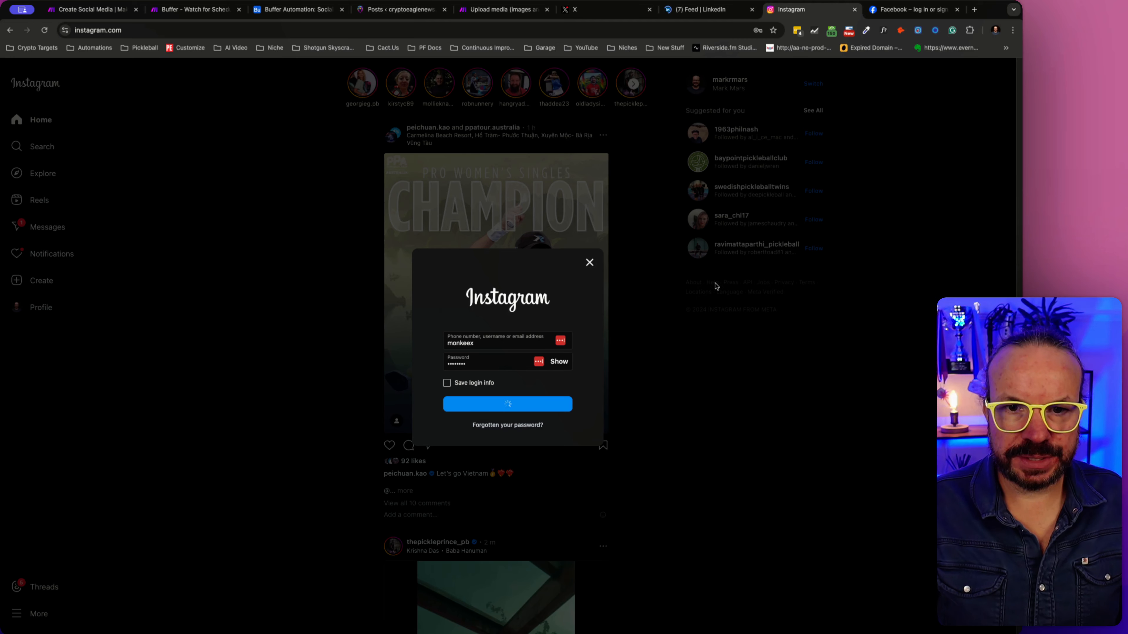
- Log in to Facebook through the recent login, filling its password from the saved LastPass entry
{"action": "left_click", "coordinate": [874, 12]}
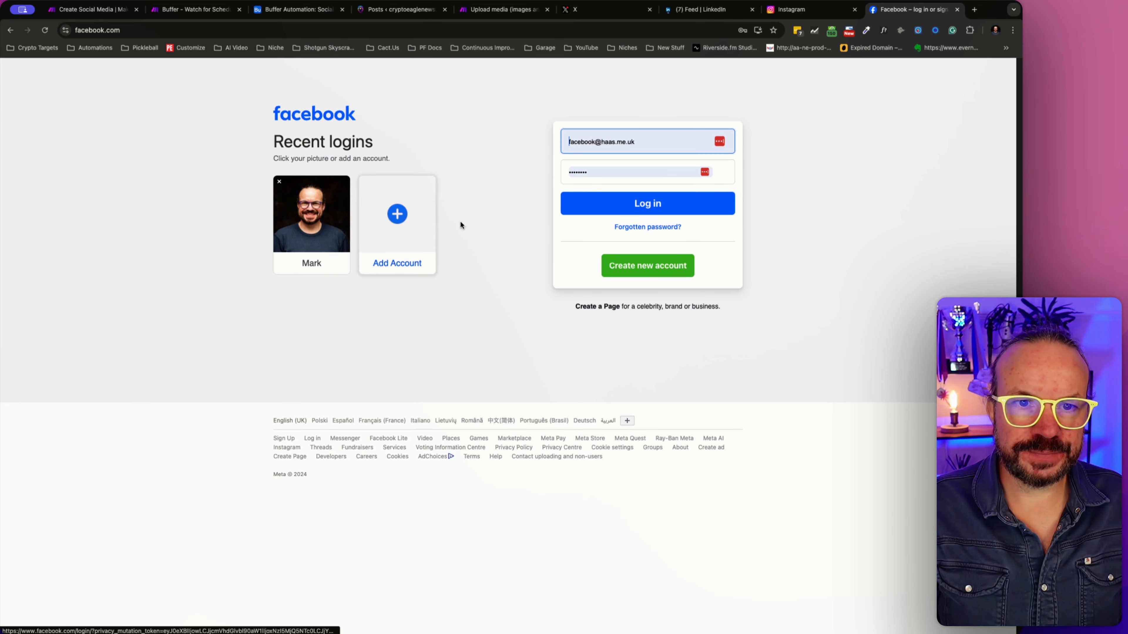
{"action": "left_click", "coordinate": [304, 215]}
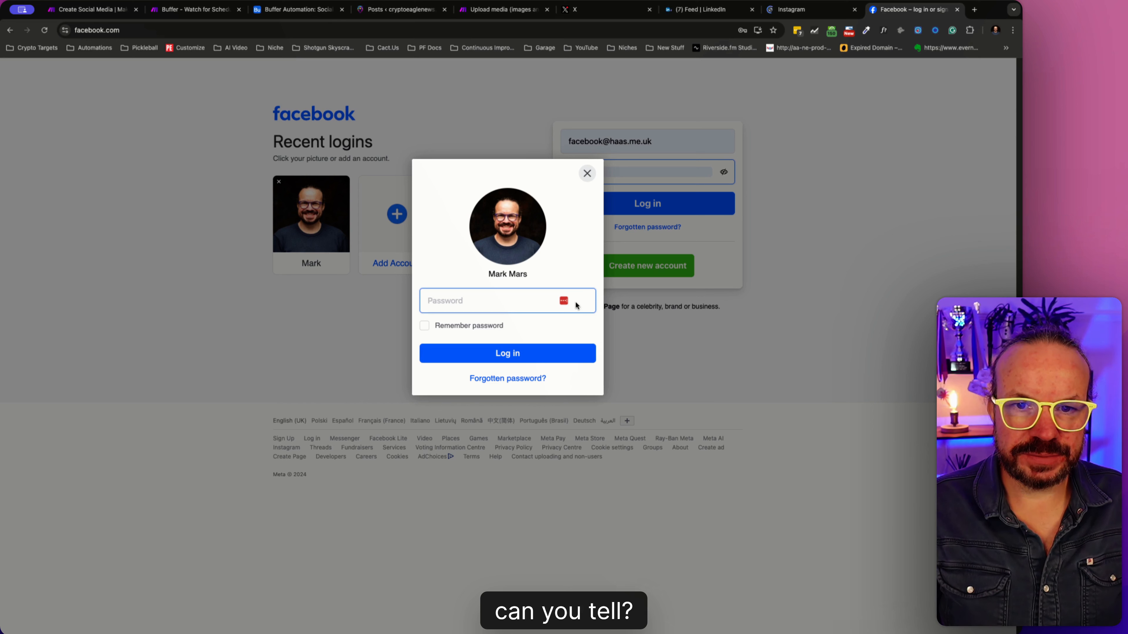
{"action": "left_click", "coordinate": [564, 302]}
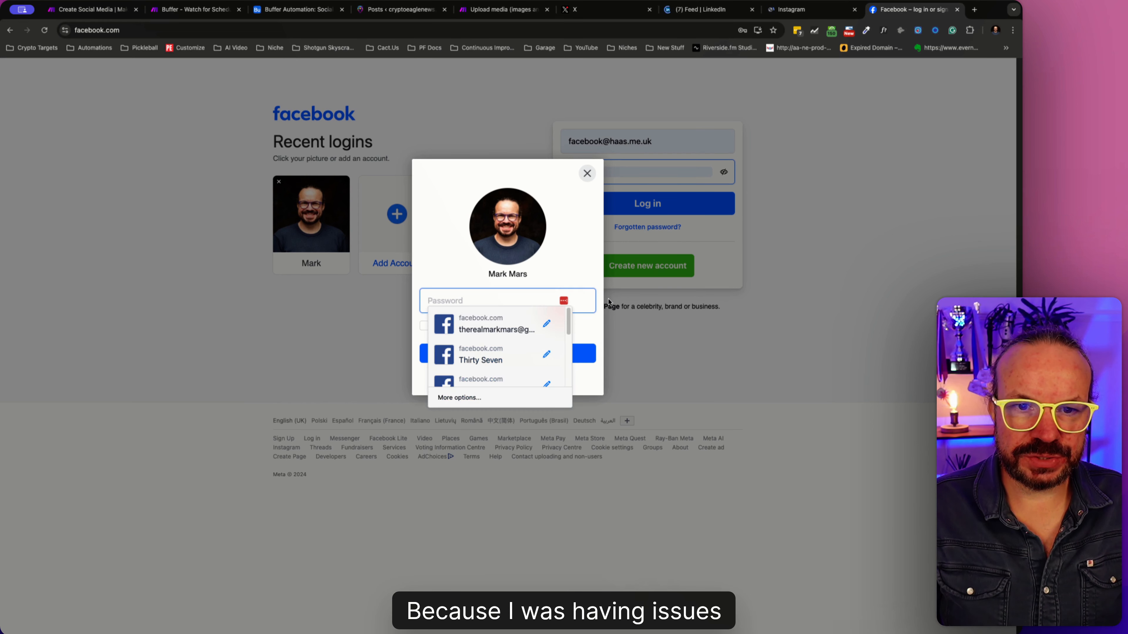
{"action": "left_click", "coordinate": [480, 331]}
{"action": "left_click", "coordinate": [524, 362]}
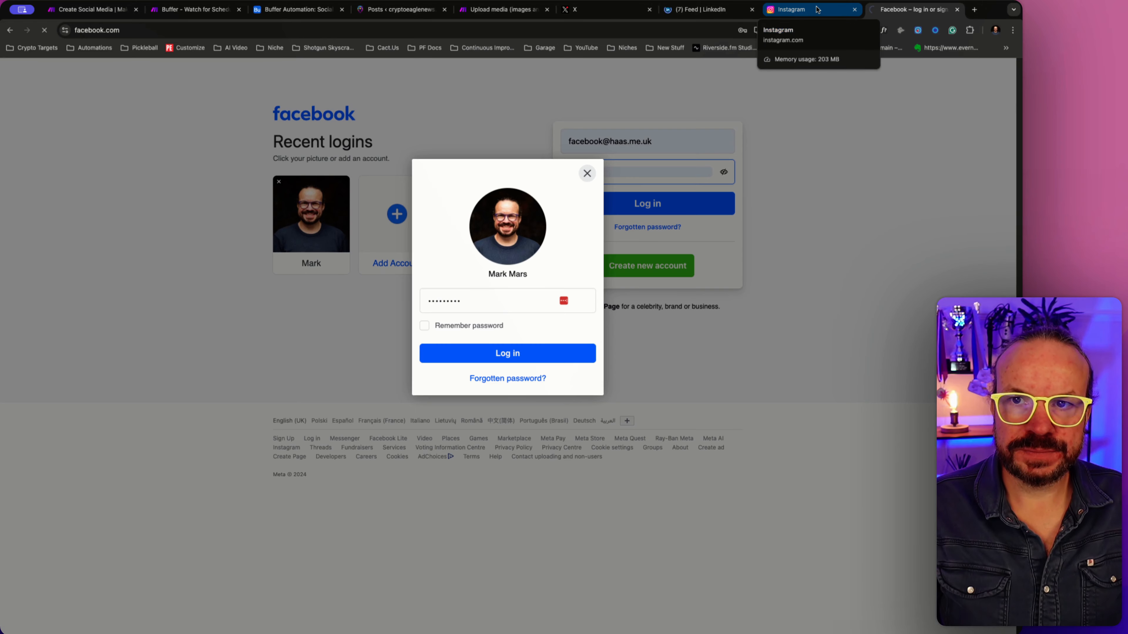
- Return to the Instagram login and decline adding its credentials to LastPass
{"action": "left_click", "coordinate": [817, 8]}
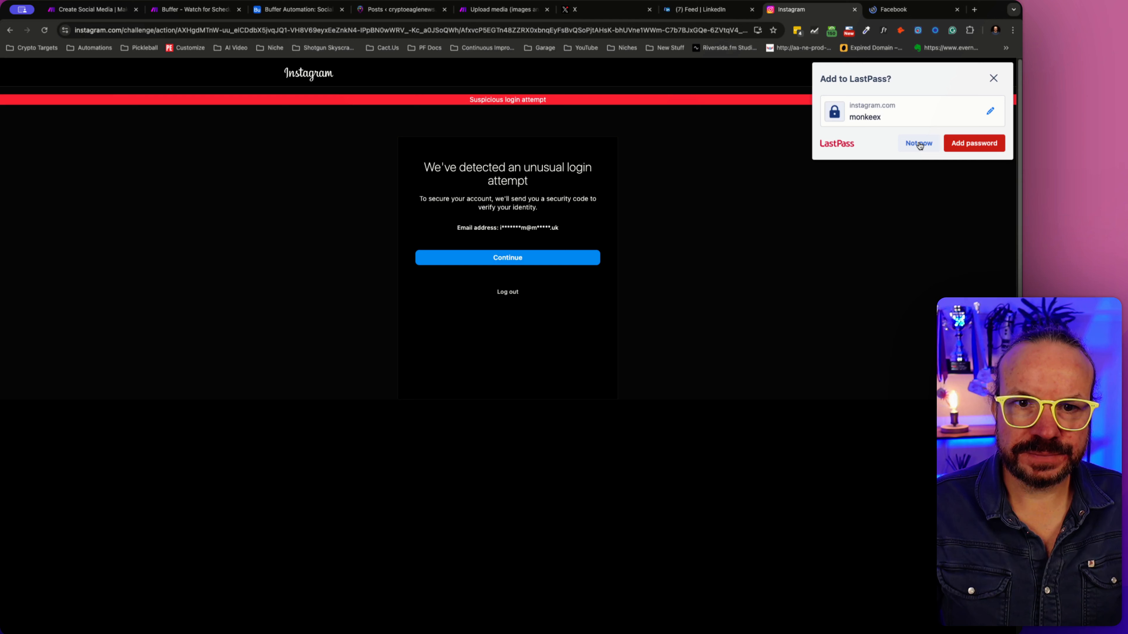
{"action": "left_click", "coordinate": [919, 144]}
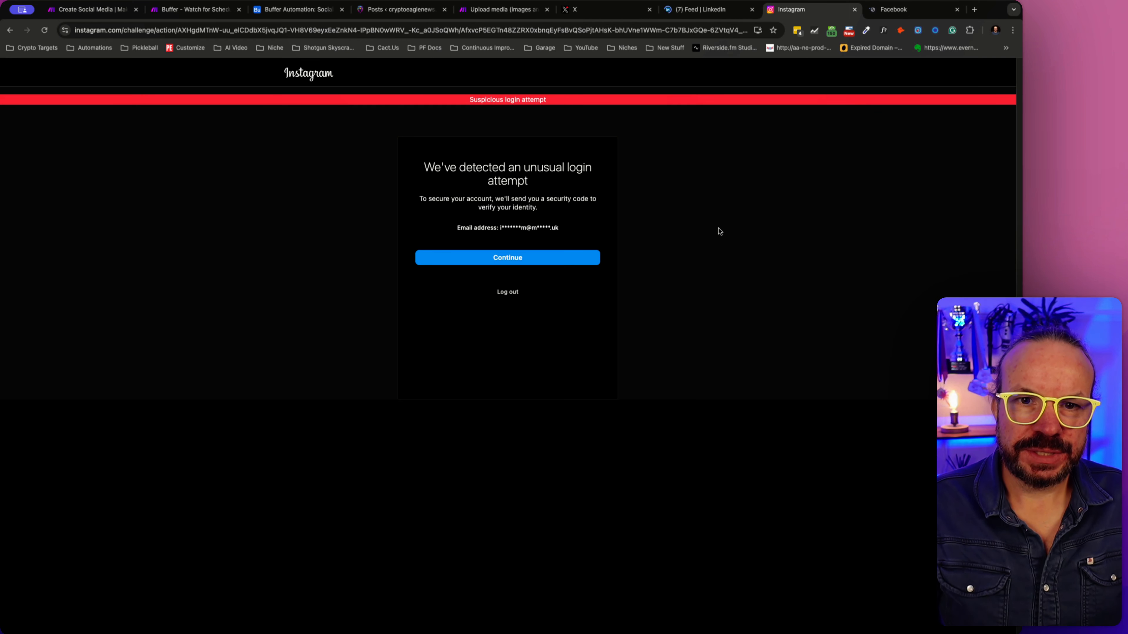
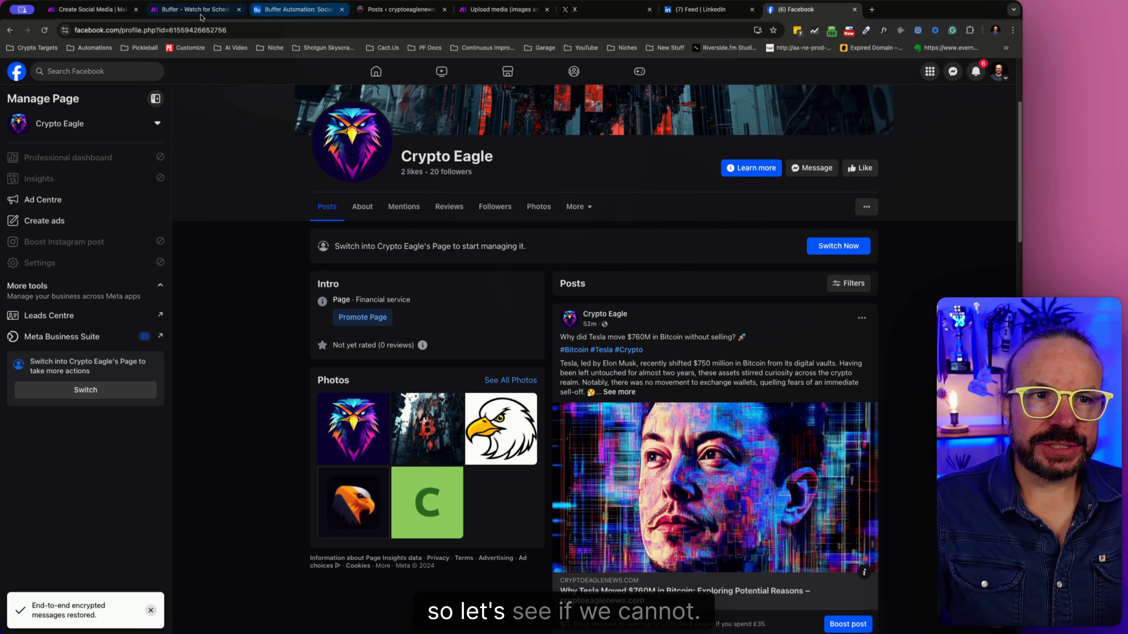
- Switch to the Airtable Social Posts table and set the status of record 22 to Approved
{"action": "left_click", "coordinate": [196, 9]}
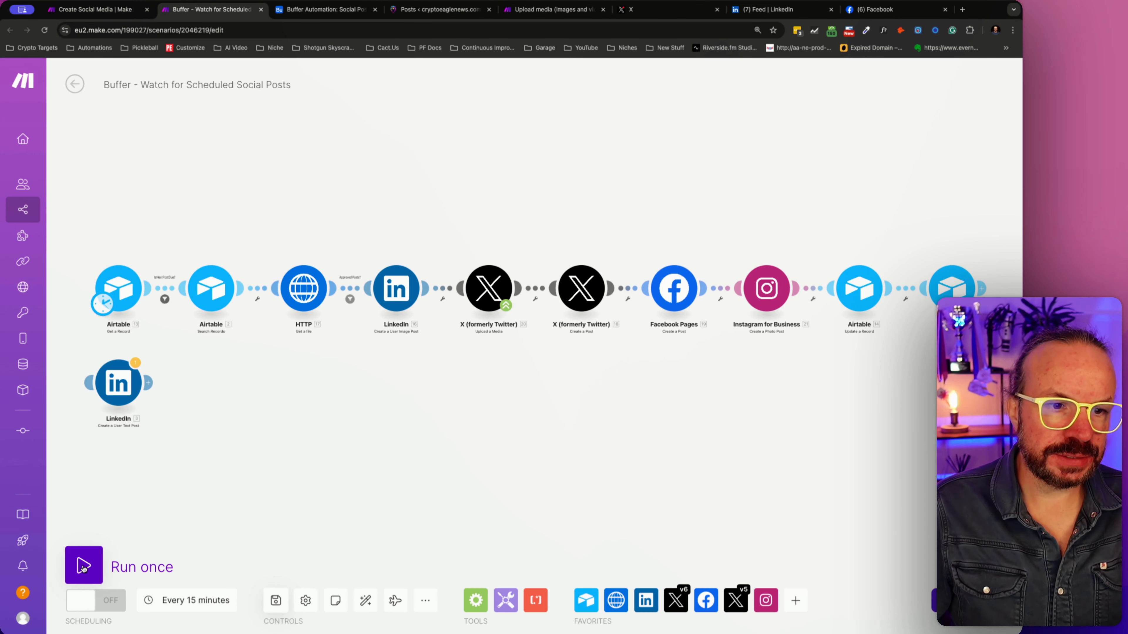
{"action": "left_click", "coordinate": [325, 9]}
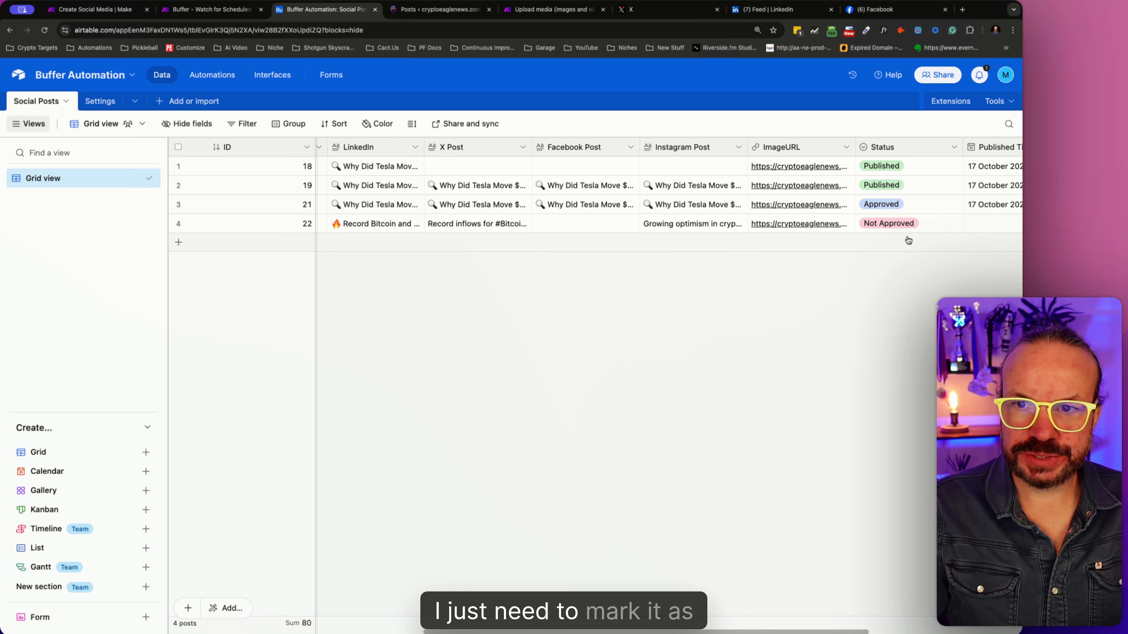
{"action": "left_click", "coordinate": [955, 223]}
{"action": "left_click", "coordinate": [881, 285]}
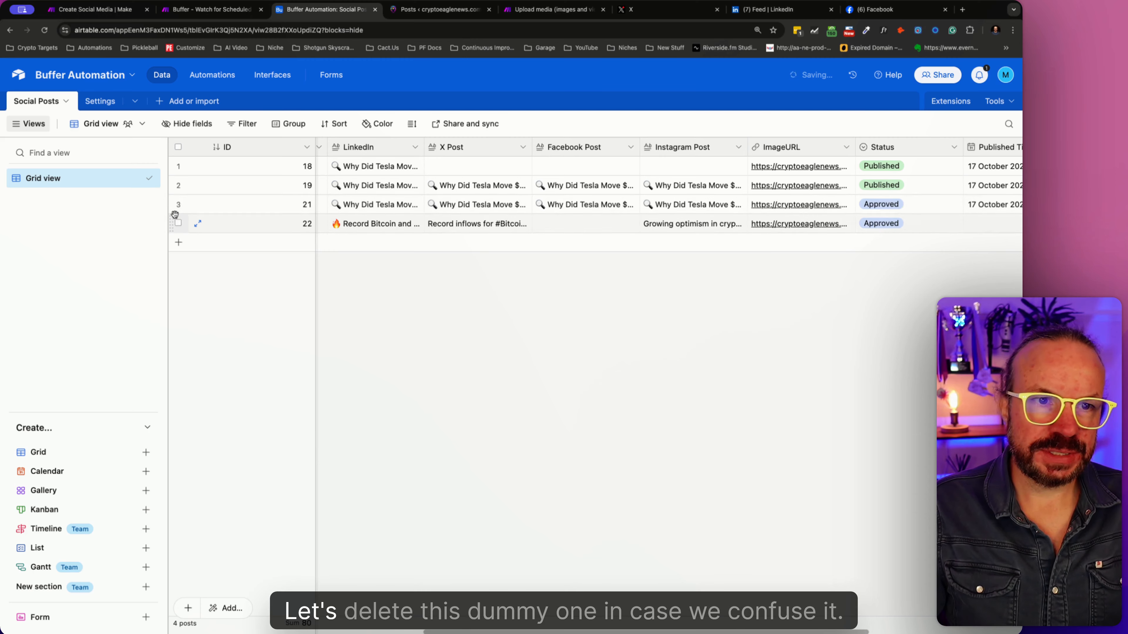
- Delete the dummy record with ID 21 from the Social Posts table
{"action": "left_click", "coordinate": [178, 203]}
{"action": "right_click", "coordinate": [180, 206]}
{"action": "left_click", "coordinate": [247, 420]}
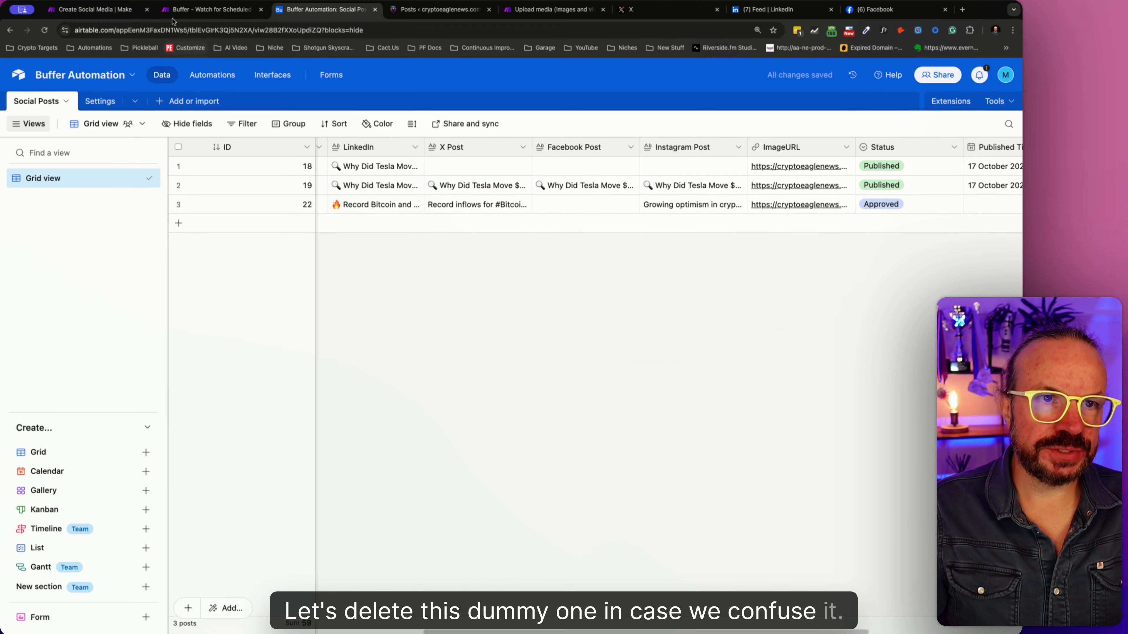
- Switch to Make and run the Buffer - Watch for Scheduled Social Posts scenario once
{"action": "left_click", "coordinate": [116, 13]}
{"action": "left_click", "coordinate": [198, 11]}
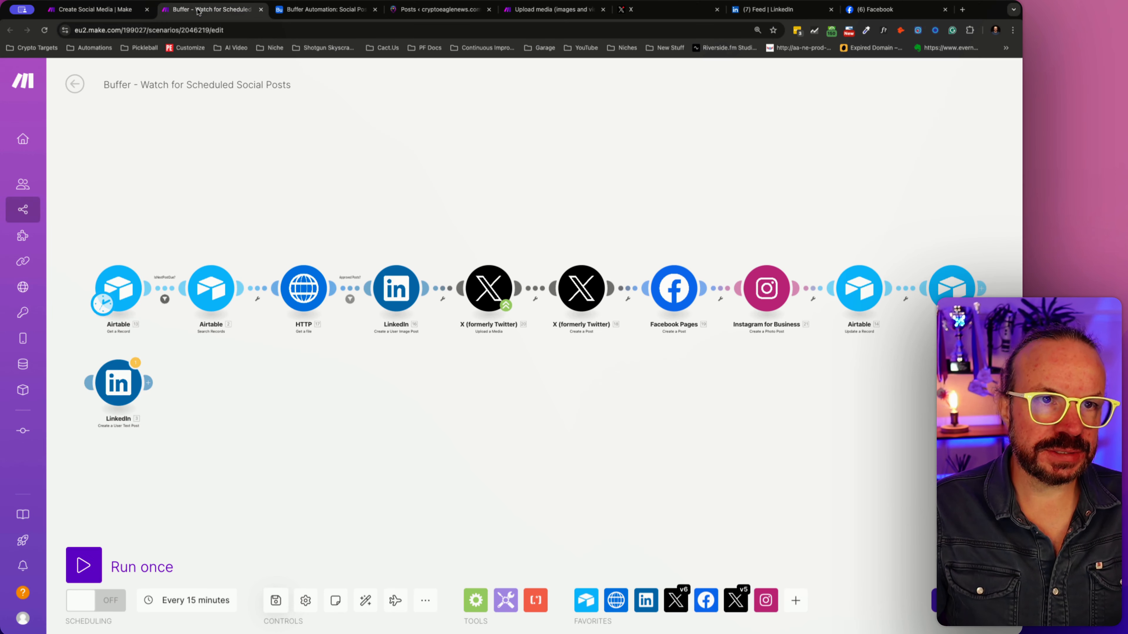
{"action": "left_click", "coordinate": [83, 564]}
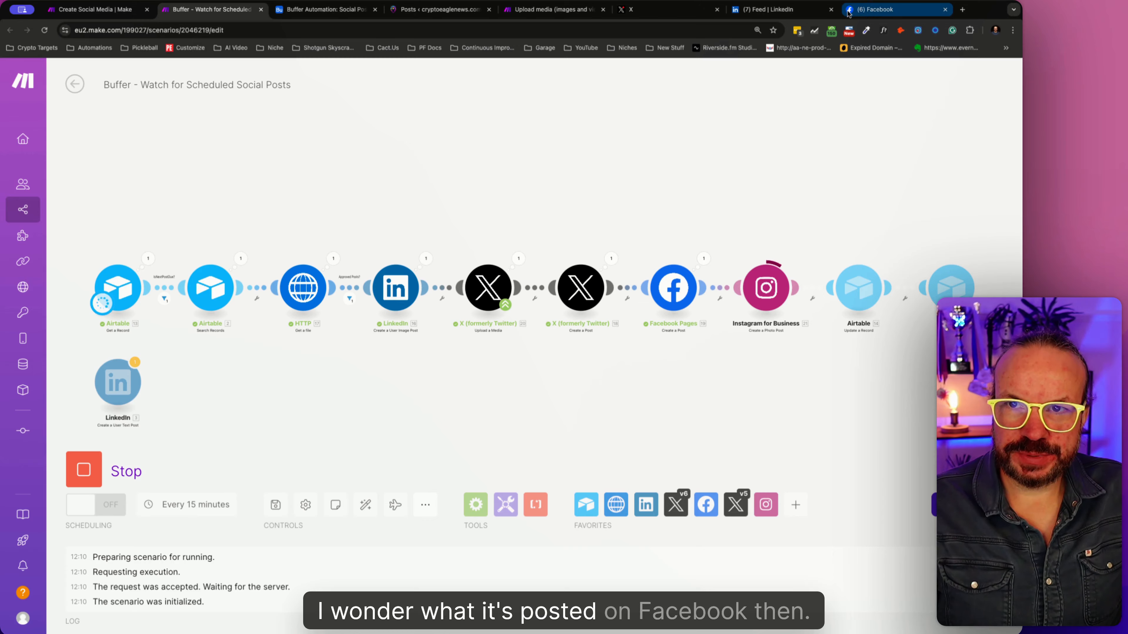
- Reload the Crypto Eagle page on Facebook and check its newest post and the article it links to
{"action": "left_click", "coordinate": [875, 9]}
{"action": "left_click", "coordinate": [45, 31]}
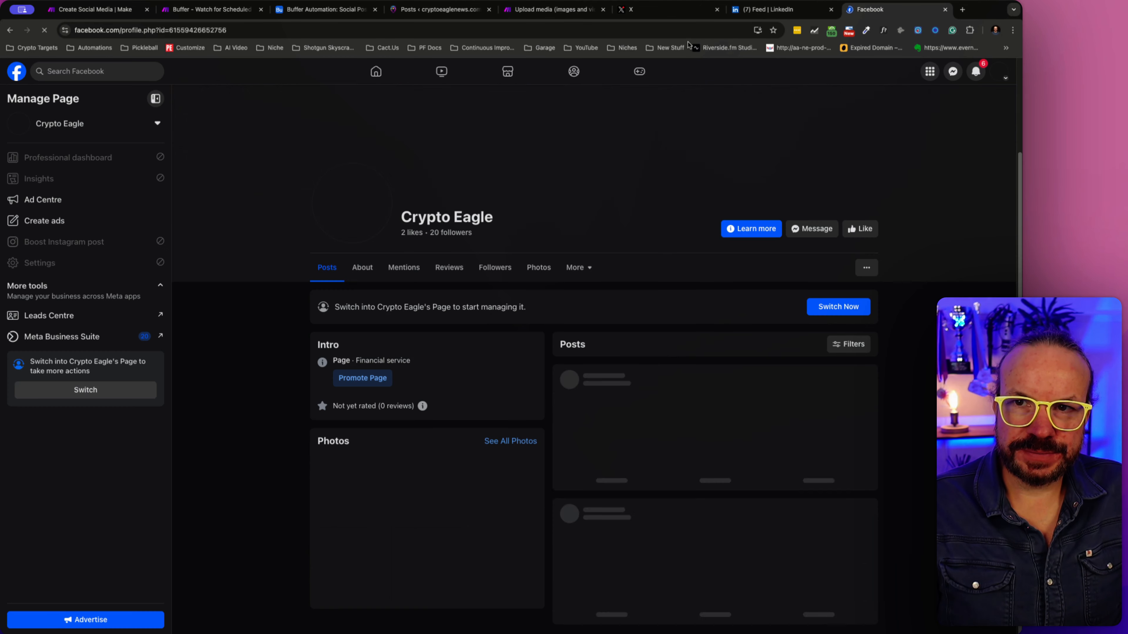
{"action": "scroll", "coordinate": [738, 351], "scroll_direction": "down", "scroll_amount": 5}
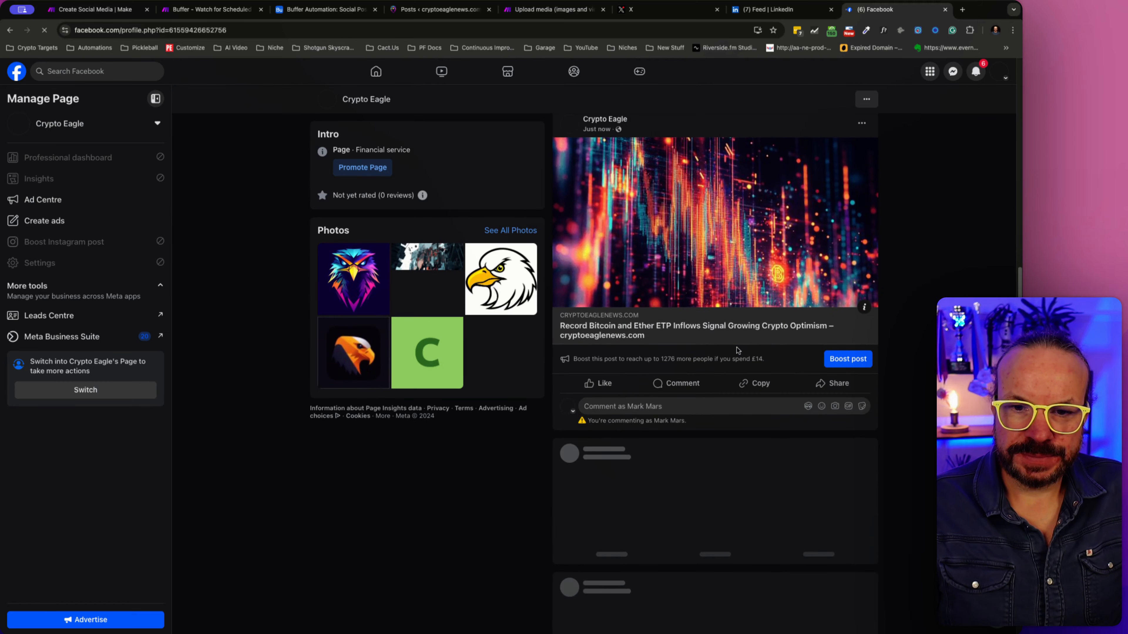
{"action": "scroll", "coordinate": [738, 352], "scroll_direction": "up", "scroll_amount": 3}
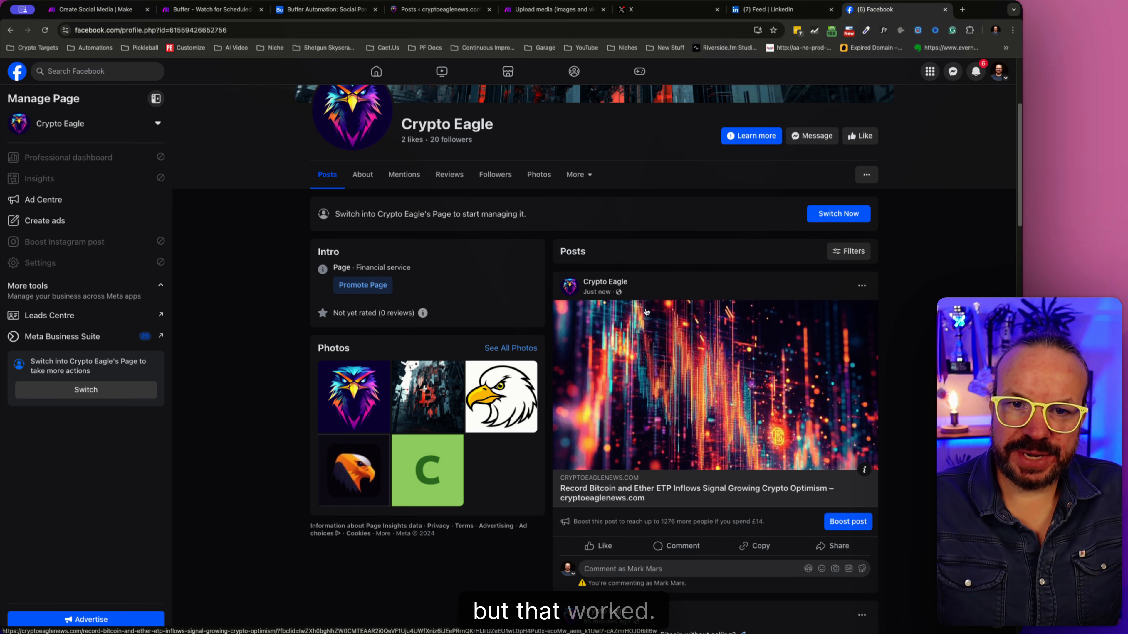
{"action": "left_click", "coordinate": [615, 498]}
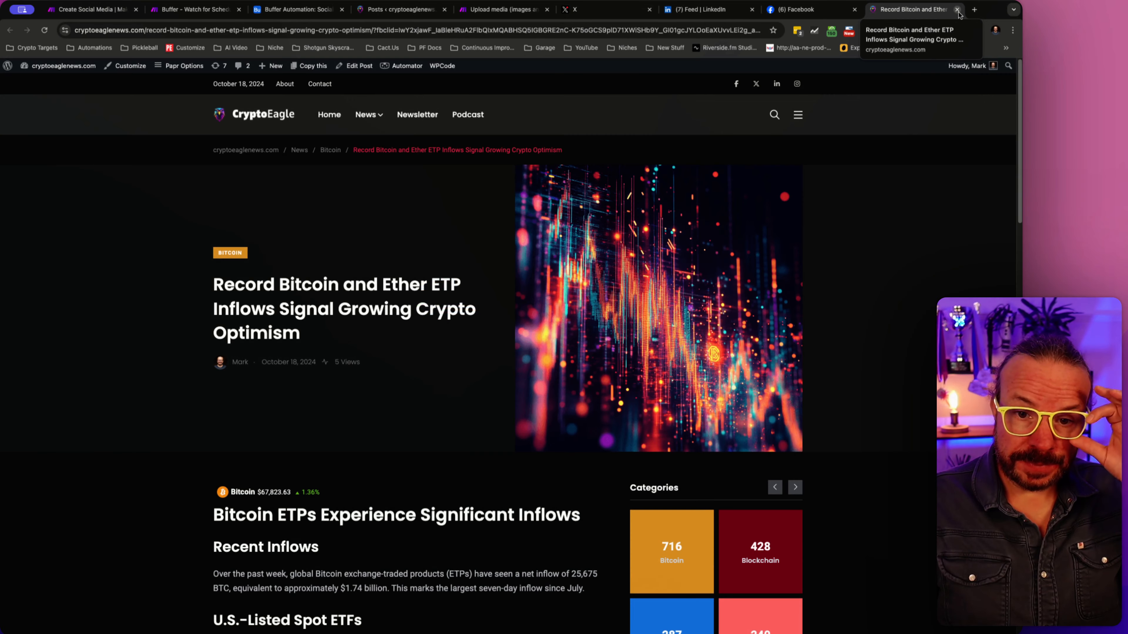
{"action": "left_click", "coordinate": [957, 9]}
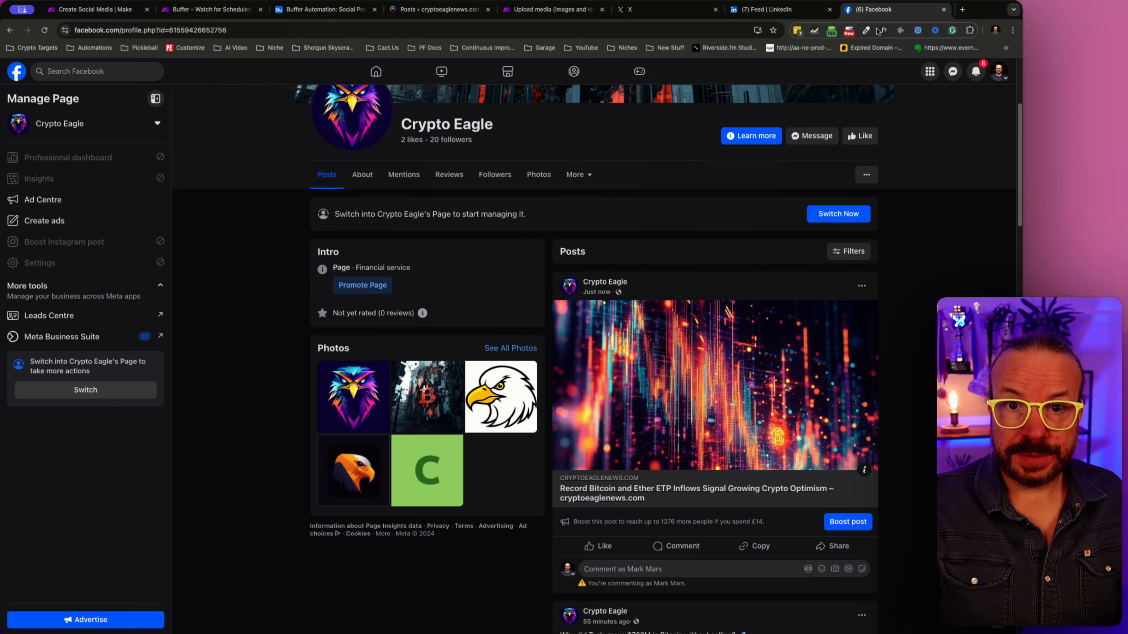
- Switch to X, open the Crypto Eagle profile and examine the text and image of its newest post
{"action": "left_click", "coordinate": [658, 15]}
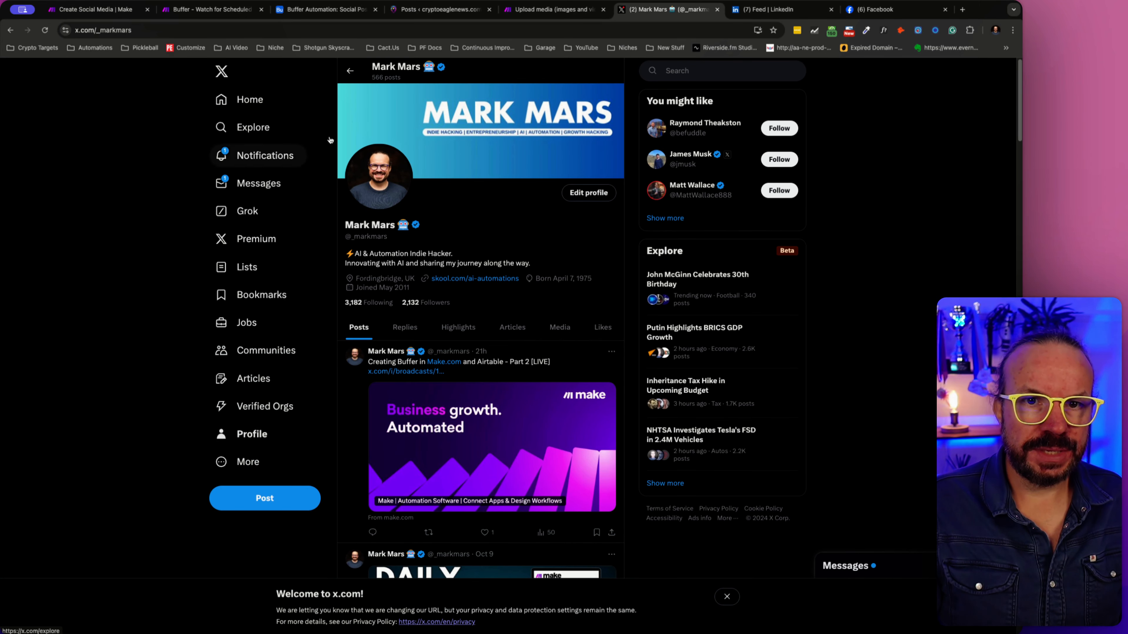
{"action": "scroll", "coordinate": [267, 421], "scroll_direction": "down", "scroll_amount": 1}
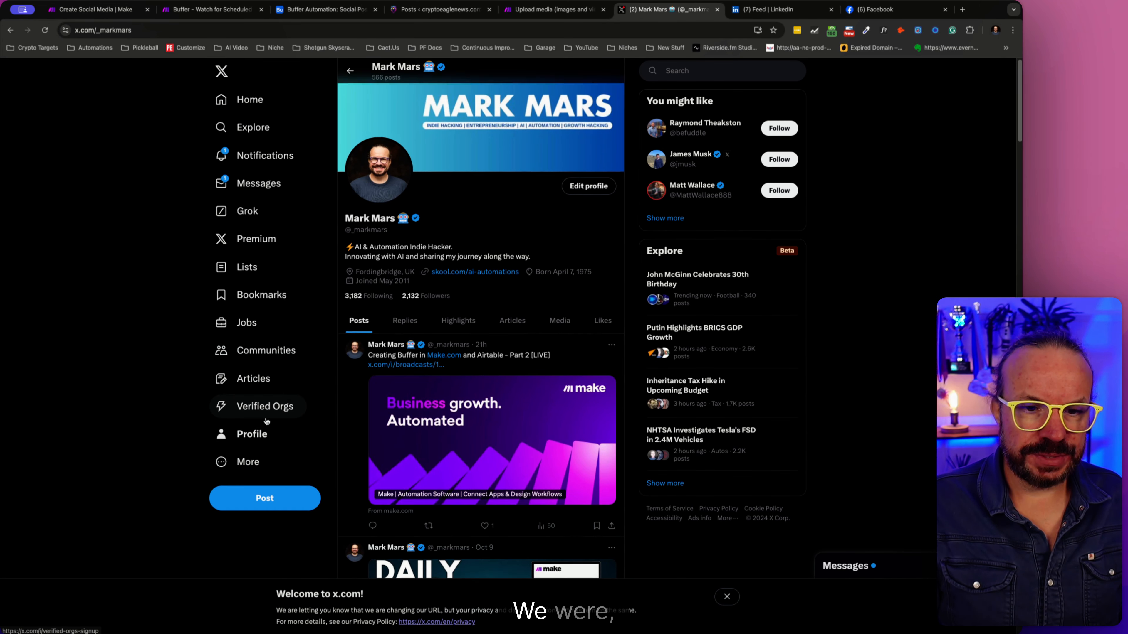
{"action": "scroll", "coordinate": [266, 422], "scroll_direction": "down", "scroll_amount": 4}
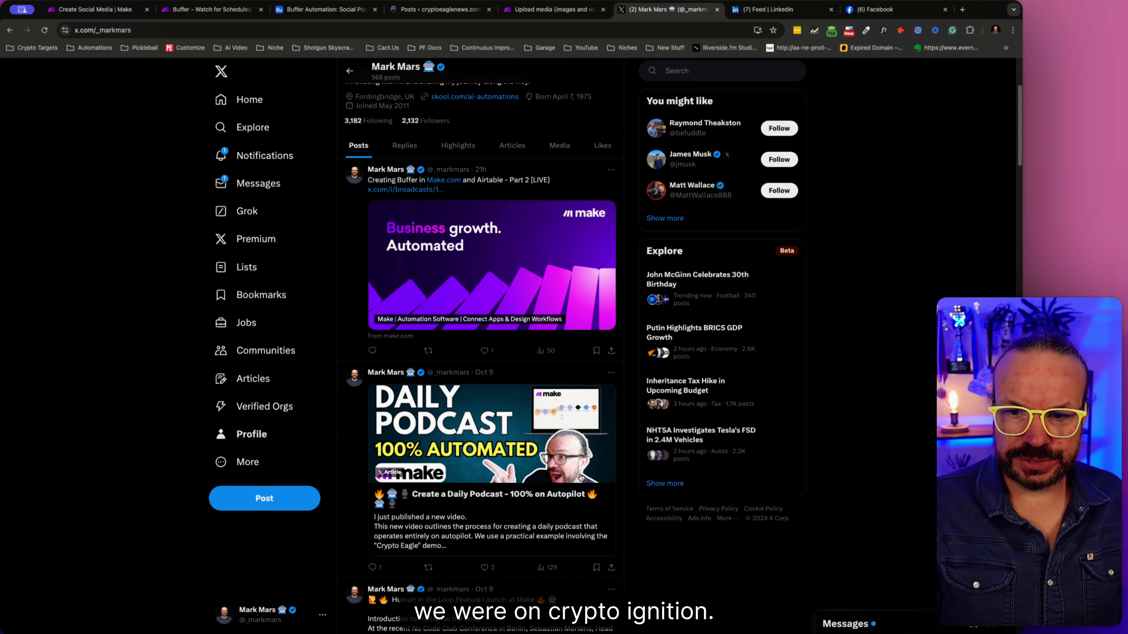
{"action": "scroll", "coordinate": [270, 334], "scroll_direction": "up", "scroll_amount": 4}
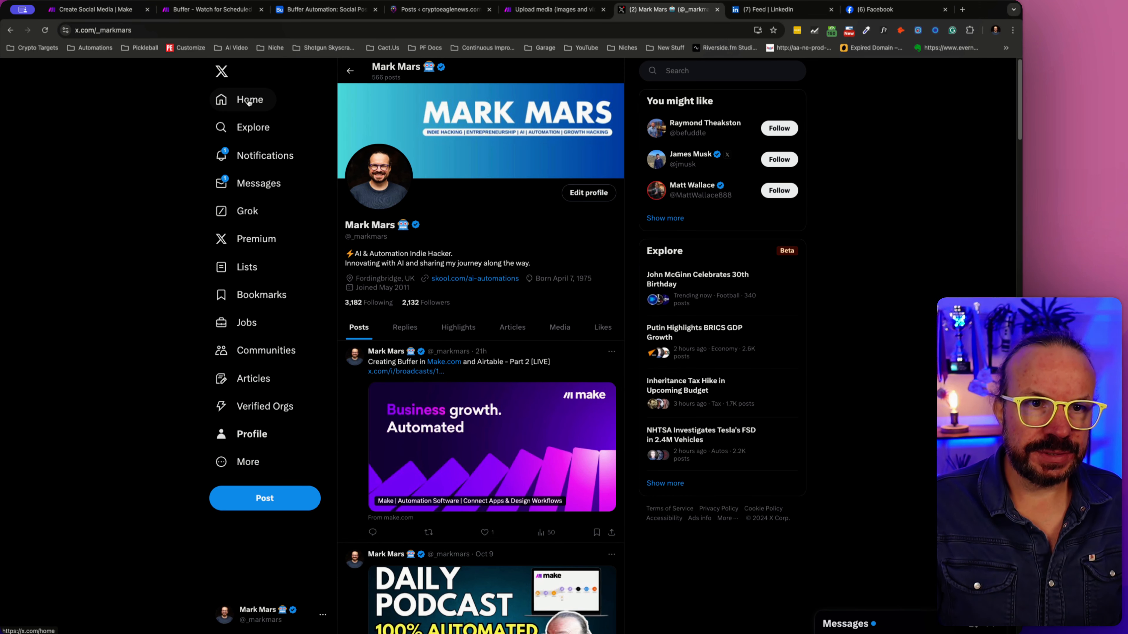
{"action": "left_click", "coordinate": [355, 71]}
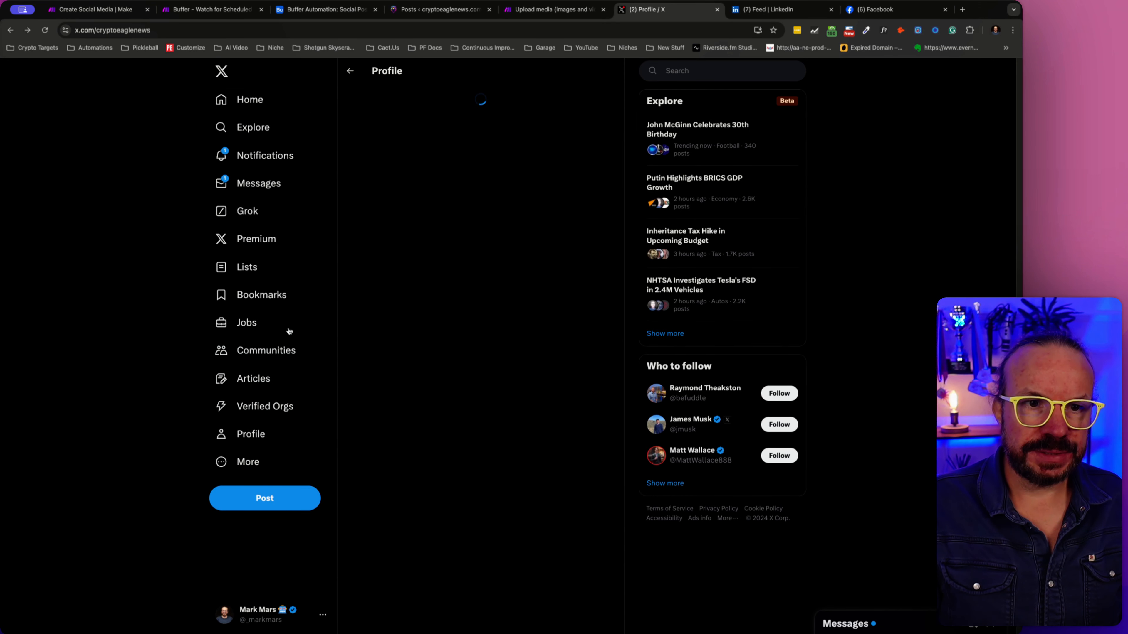
{"action": "left_click", "coordinate": [323, 614]}
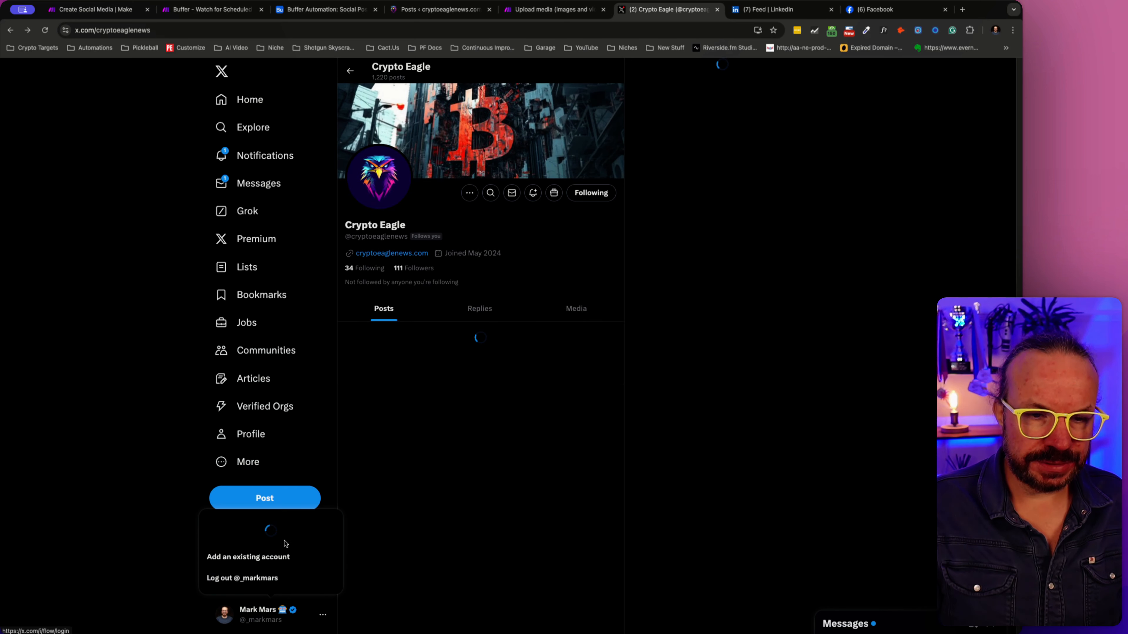
{"action": "left_click", "coordinate": [134, 273]}
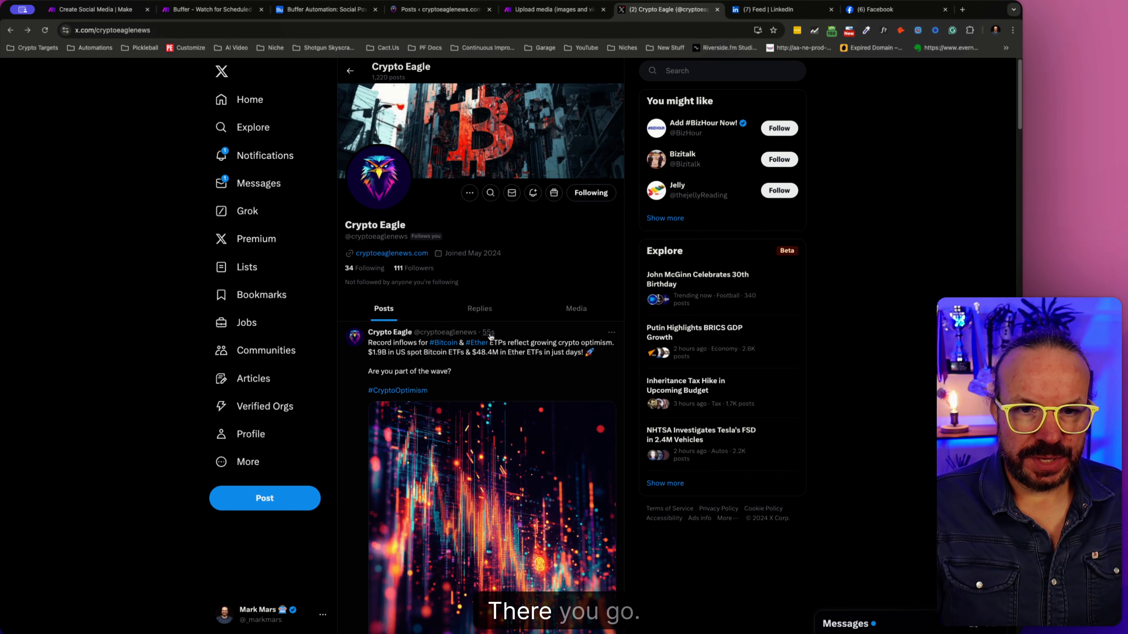
{"action": "scroll", "coordinate": [500, 416], "scroll_direction": "down", "scroll_amount": 5}
{"action": "scroll", "coordinate": [500, 416], "scroll_direction": "up", "scroll_amount": 5}
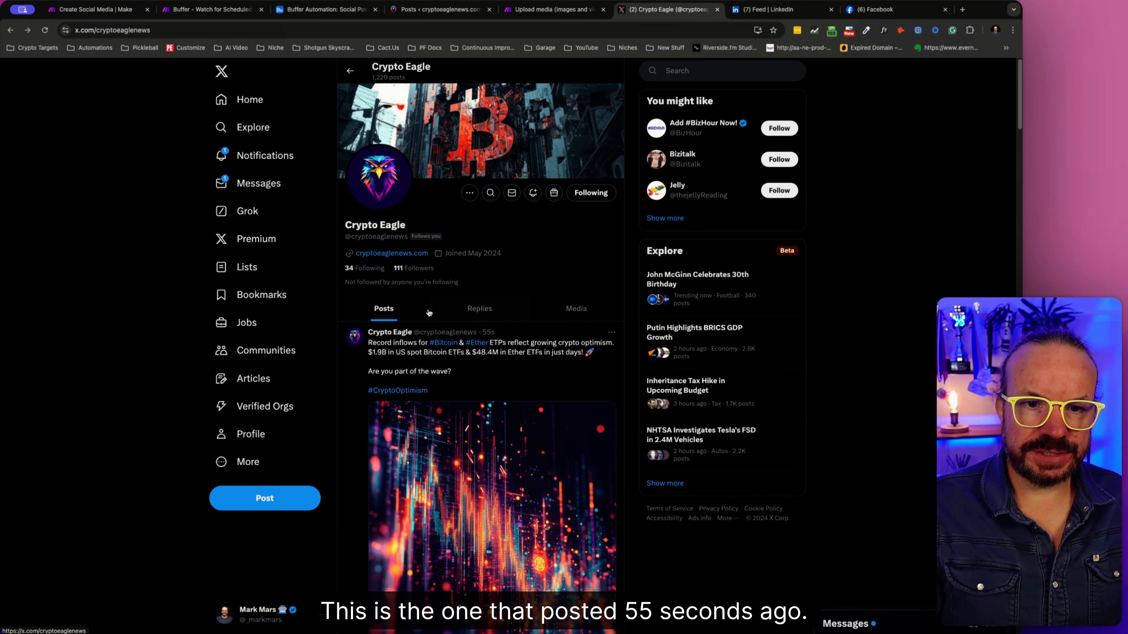
{"action": "scroll", "coordinate": [472, 424], "scroll_direction": "down", "scroll_amount": 3}
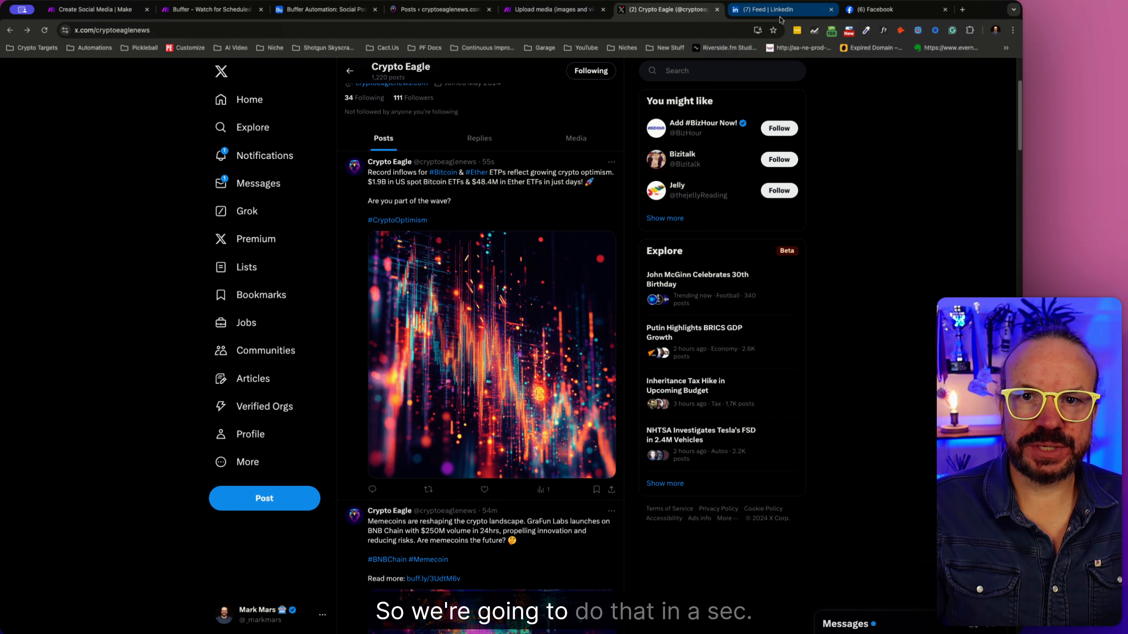
- Switch to LinkedIn, collapse the messaging window and open the Crypto Eagle company page
{"action": "left_click", "coordinate": [773, 9]}
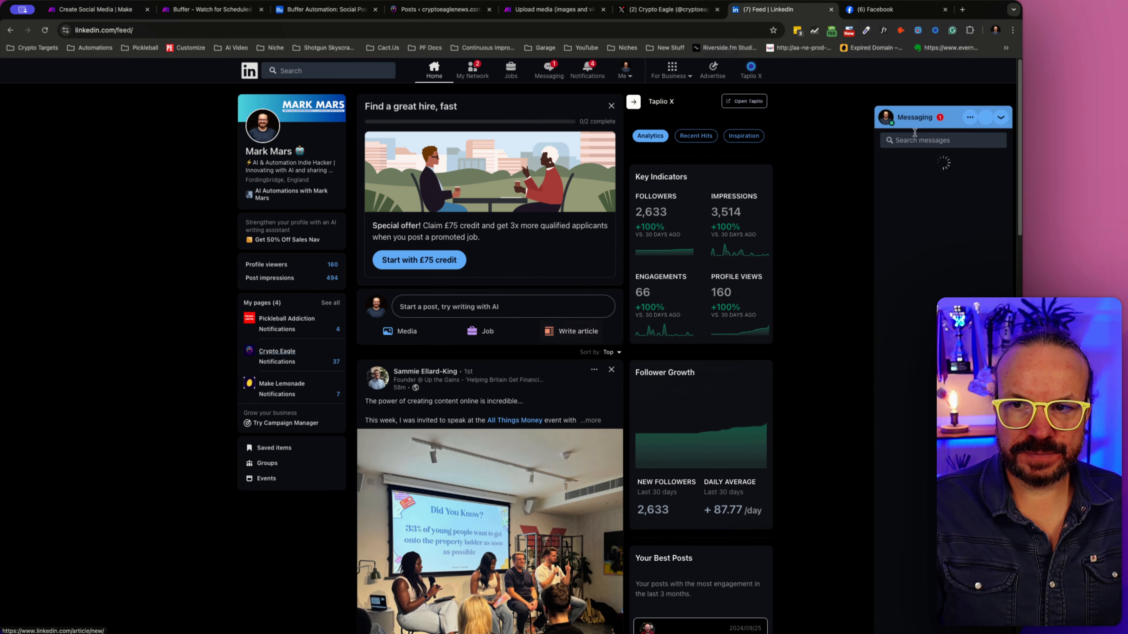
{"action": "left_click", "coordinate": [991, 125]}
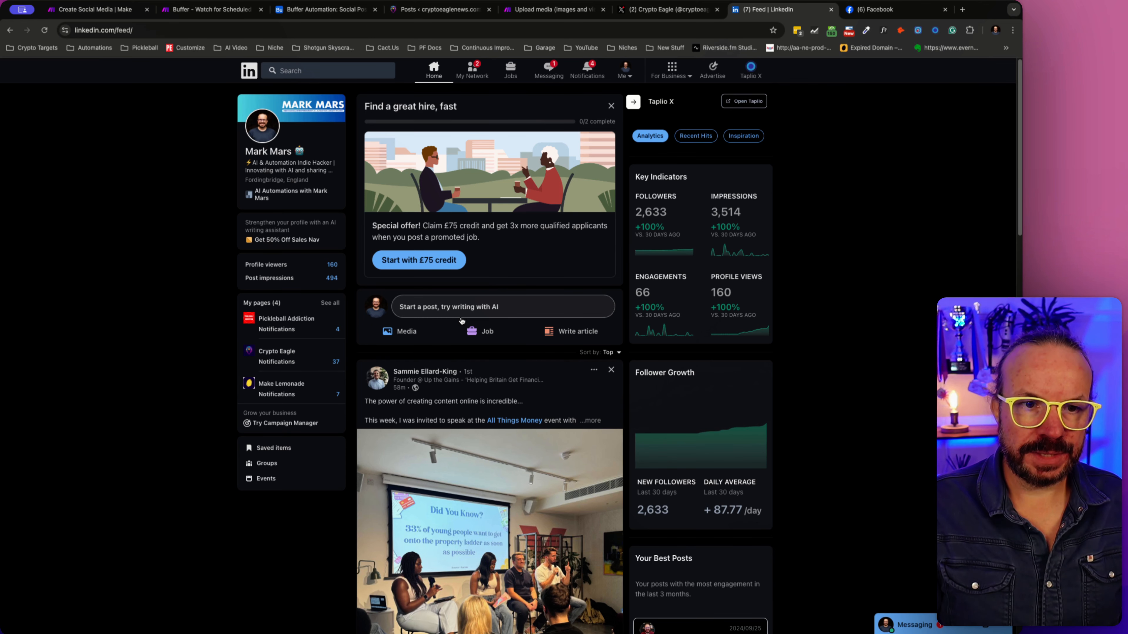
{"action": "left_click", "coordinate": [281, 353]}
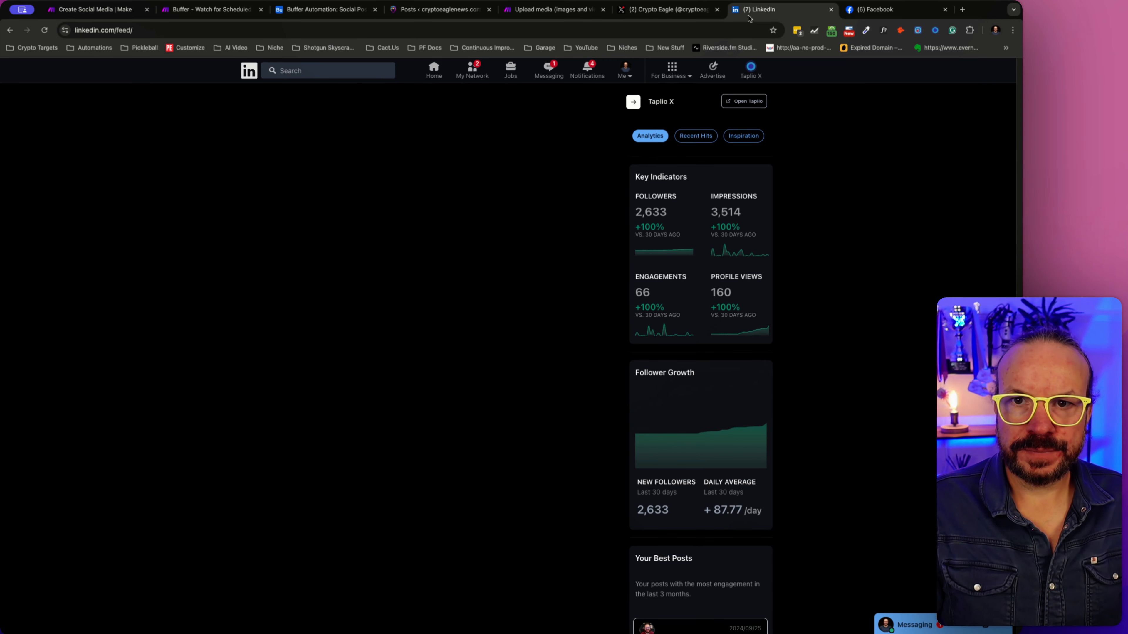
{"action": "left_click", "coordinate": [690, 12]}
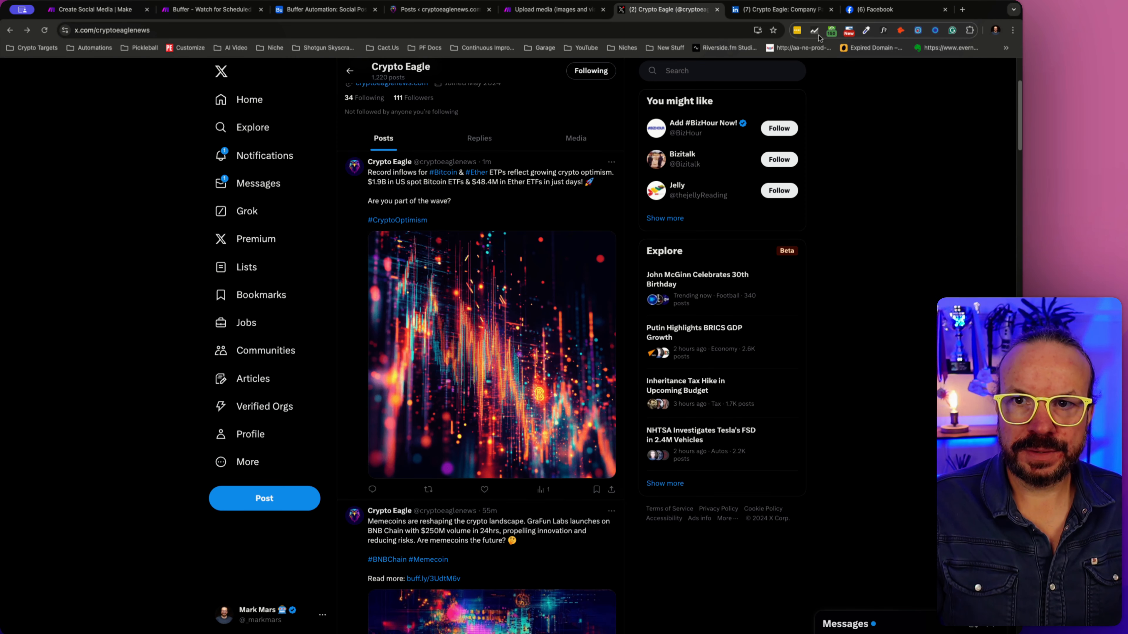
{"action": "left_click", "coordinate": [95, 9]}
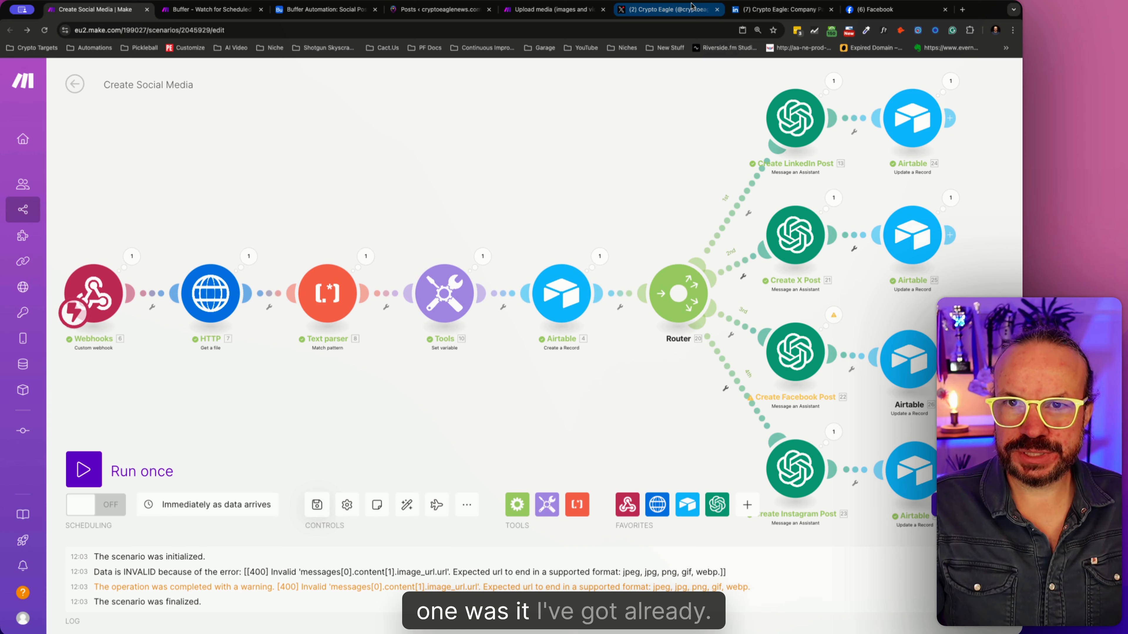
- Hide the Taplio X panel and look through the recent posts on Crypto Eagle's LinkedIn dashboard
{"action": "left_click", "coordinate": [768, 10]}
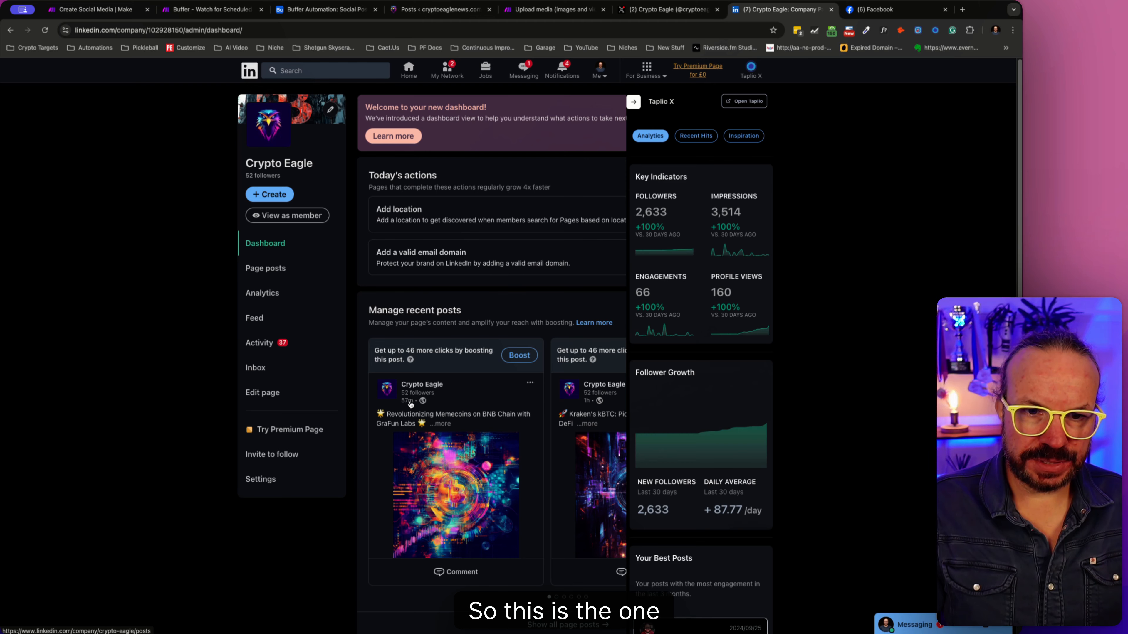
{"action": "scroll", "coordinate": [444, 396], "scroll_direction": "down", "scroll_amount": 8}
{"action": "scroll", "coordinate": [542, 377], "scroll_direction": "up", "scroll_amount": 8}
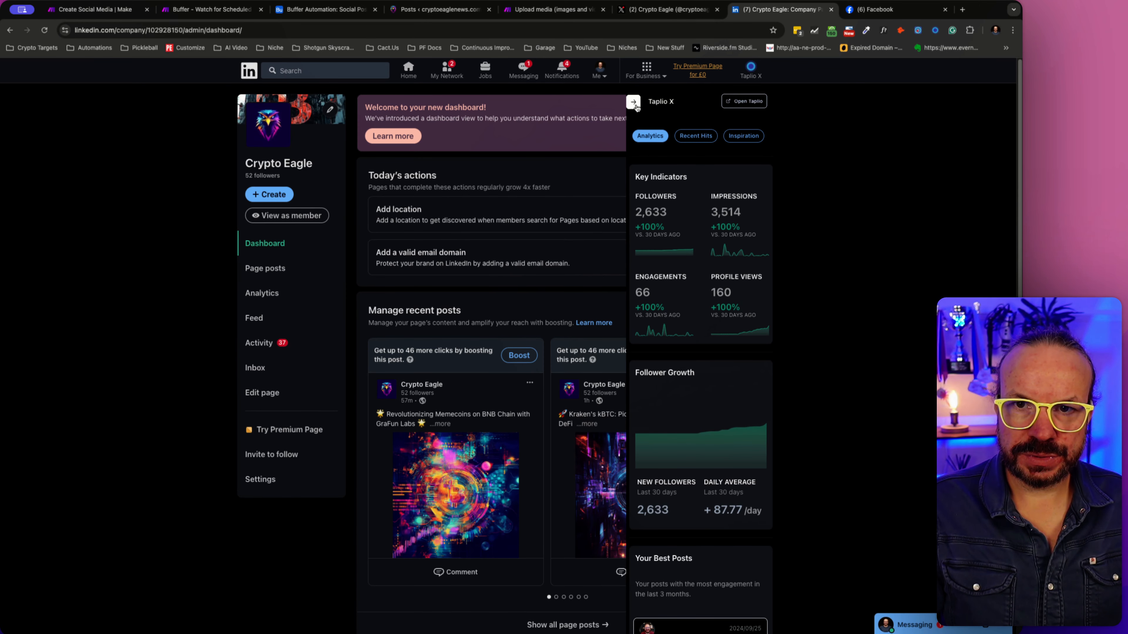
{"action": "left_click", "coordinate": [633, 102]}
{"action": "scroll", "coordinate": [580, 403], "scroll_direction": "down", "scroll_amount": 3}
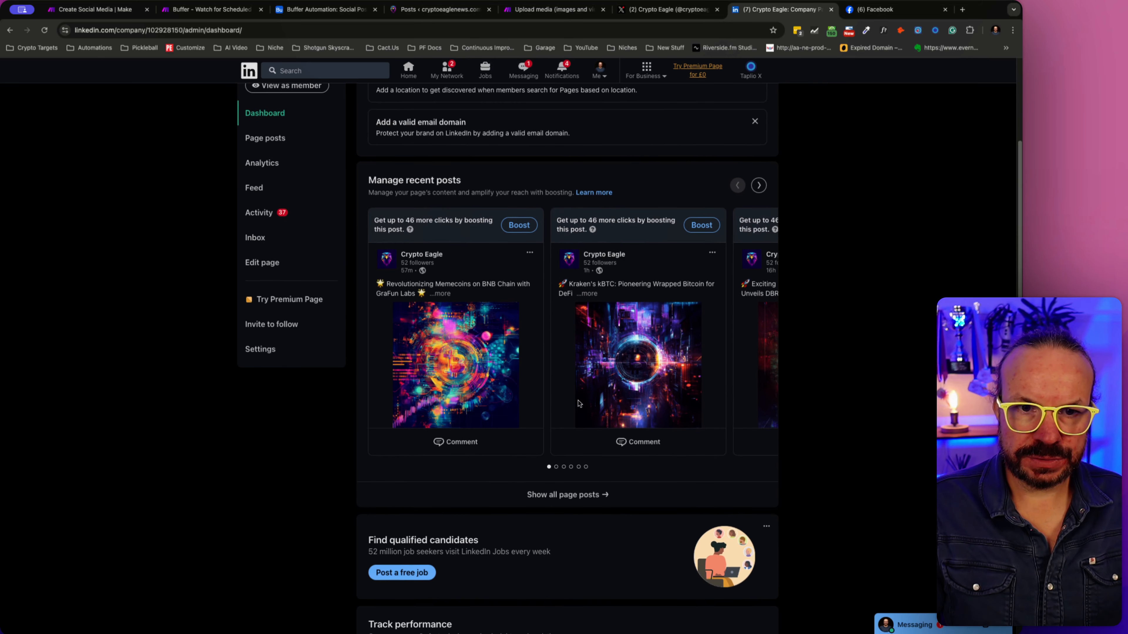
{"action": "scroll", "coordinate": [579, 403], "scroll_direction": "up", "scroll_amount": 3}
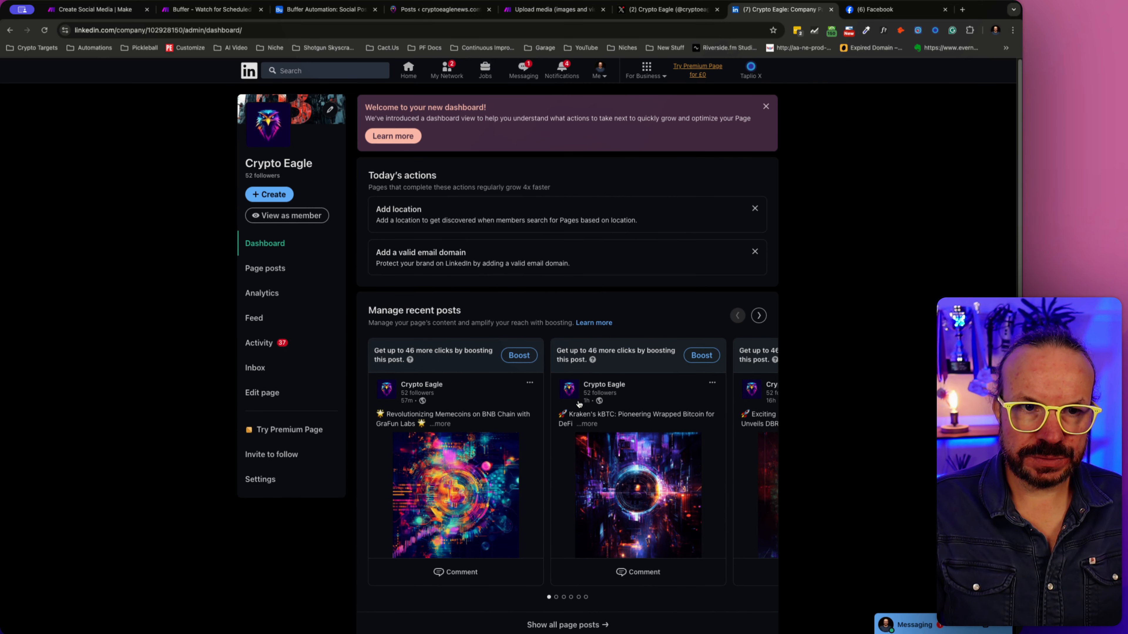
- Open Crypto Eagle's published page posts on LinkedIn and read the newest one in full, then return to Facebook
{"action": "left_click", "coordinate": [287, 268]}
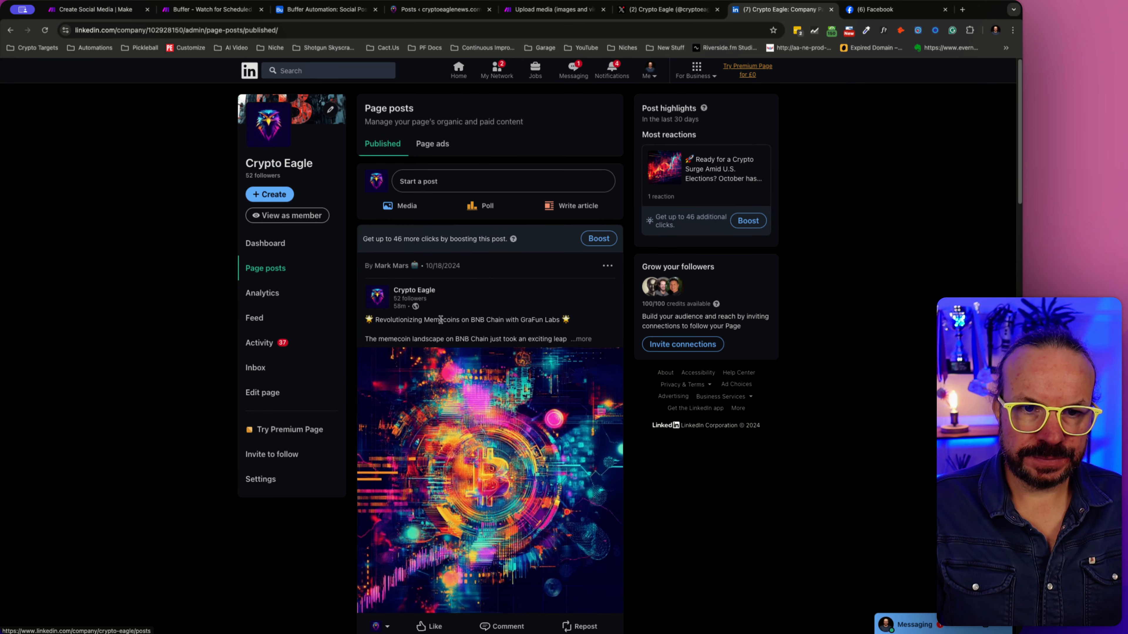
{"action": "scroll", "coordinate": [440, 319], "scroll_direction": "down", "scroll_amount": 3}
{"action": "left_click", "coordinate": [586, 245]}
{"action": "scroll", "coordinate": [595, 311], "scroll_direction": "down", "scroll_amount": 7}
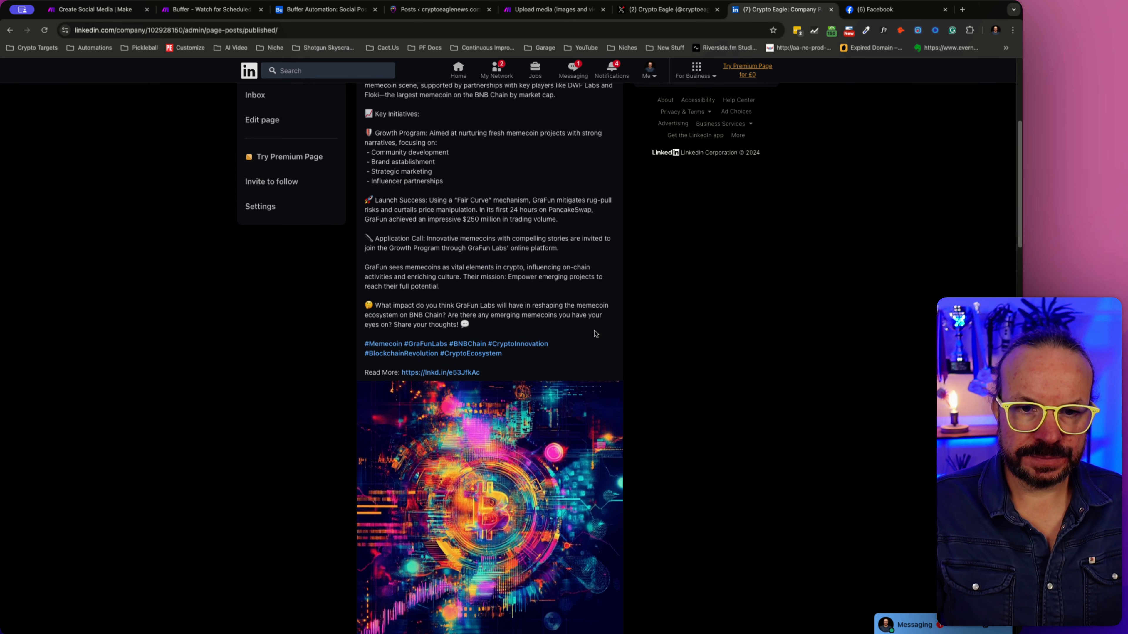
{"action": "scroll", "coordinate": [595, 334], "scroll_direction": "down", "scroll_amount": 13}
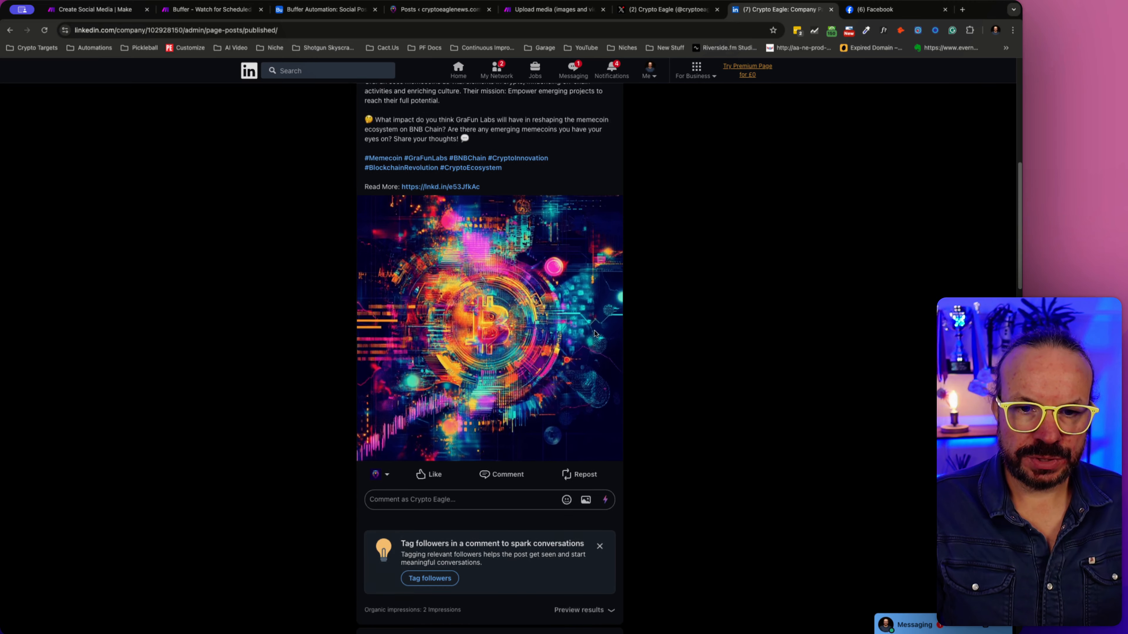
{"action": "scroll", "coordinate": [595, 334], "scroll_direction": "up", "scroll_amount": 20}
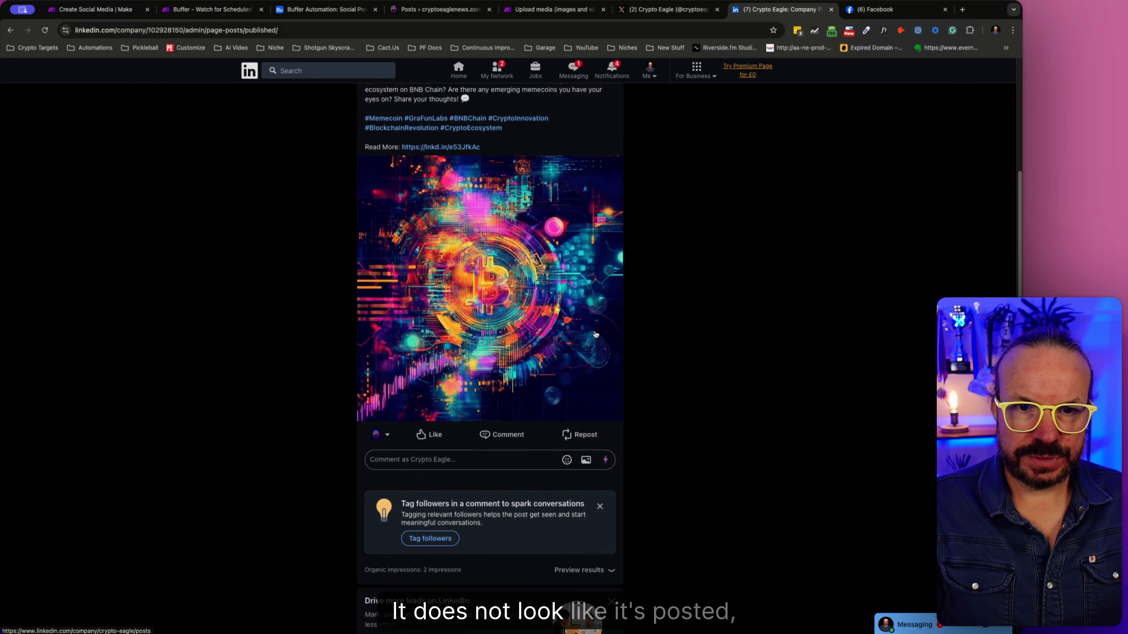
{"action": "scroll", "coordinate": [594, 331], "scroll_direction": "up", "scroll_amount": 1}
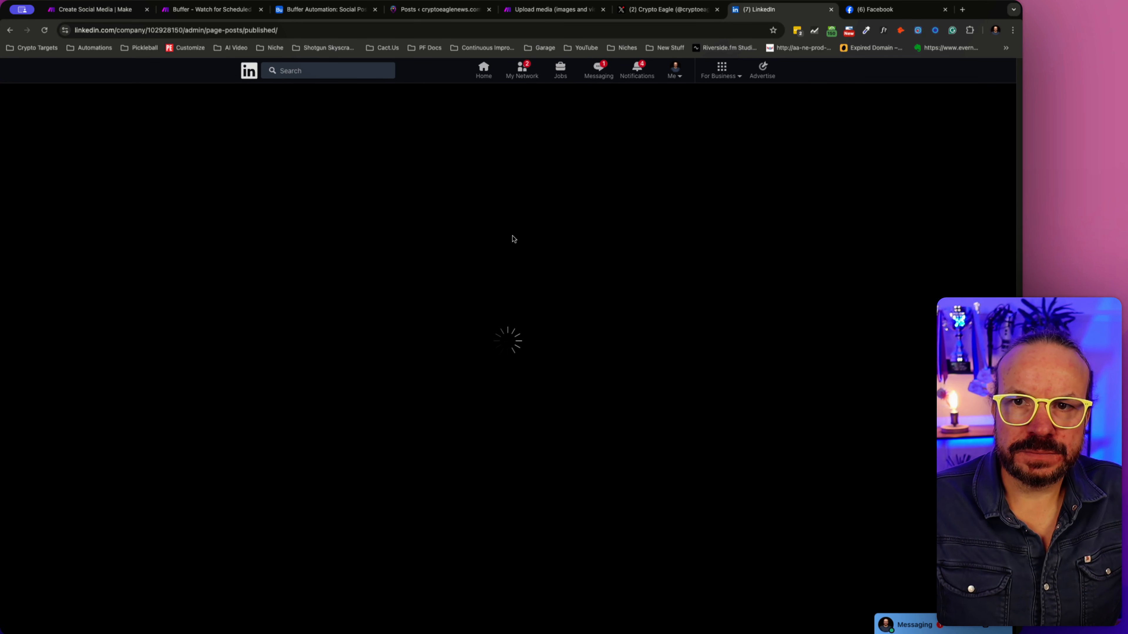
{"action": "left_click", "coordinate": [884, 9]}
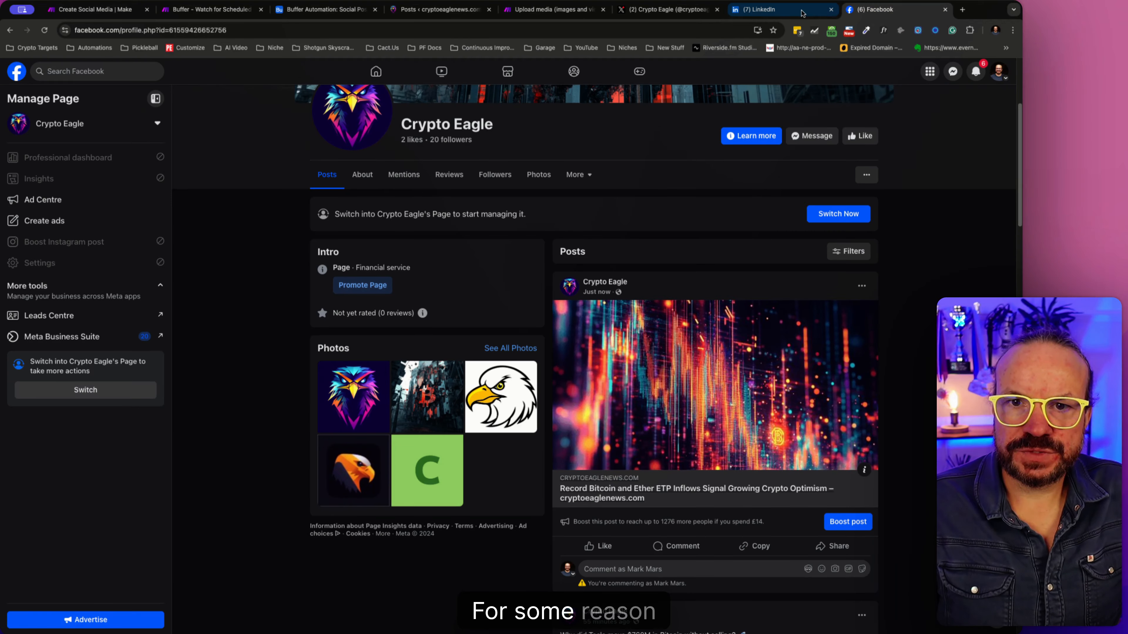
- Compare Crypto Eagle's pages on LinkedIn and Facebook, then examine the newest post's text on the X profile
{"action": "left_click", "coordinate": [779, 10]}
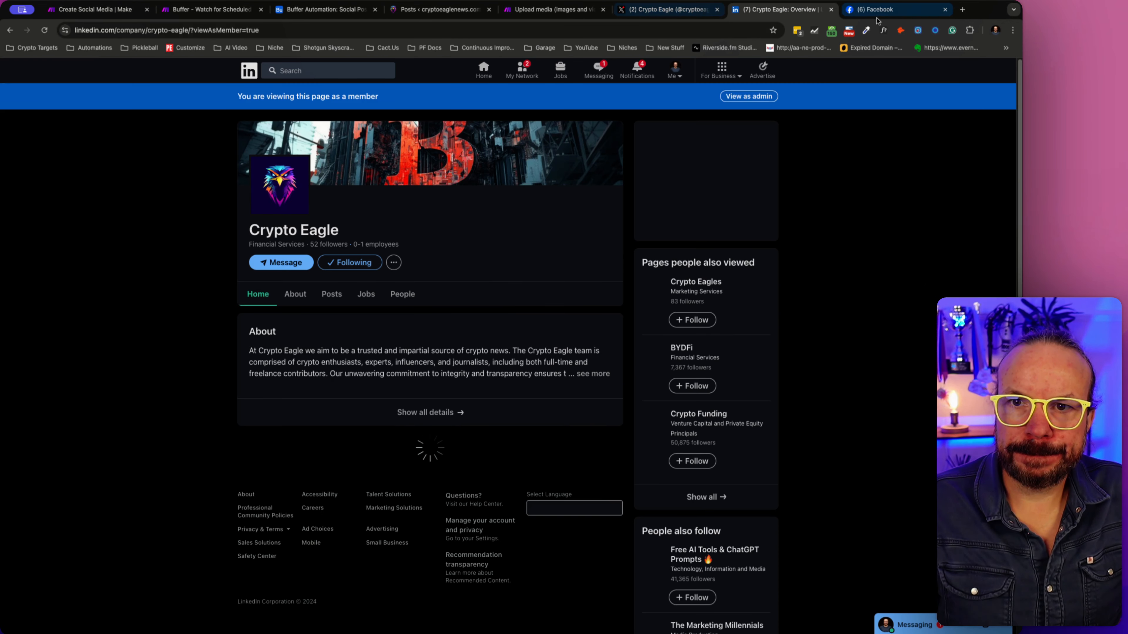
{"action": "left_click", "coordinate": [884, 9]}
{"action": "left_click", "coordinate": [783, 11]}
{"action": "left_click", "coordinate": [668, 9]}
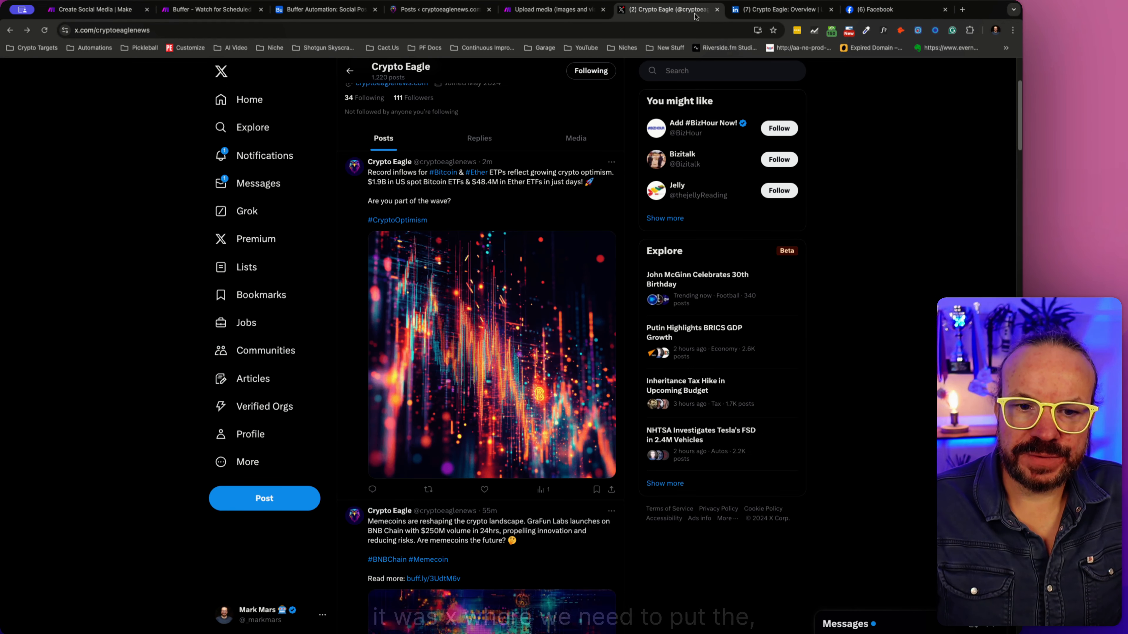
- Return to Crypto Eagle's LinkedIn company page and examine the text and images in its page posts section
{"action": "left_click", "coordinate": [775, 13]}
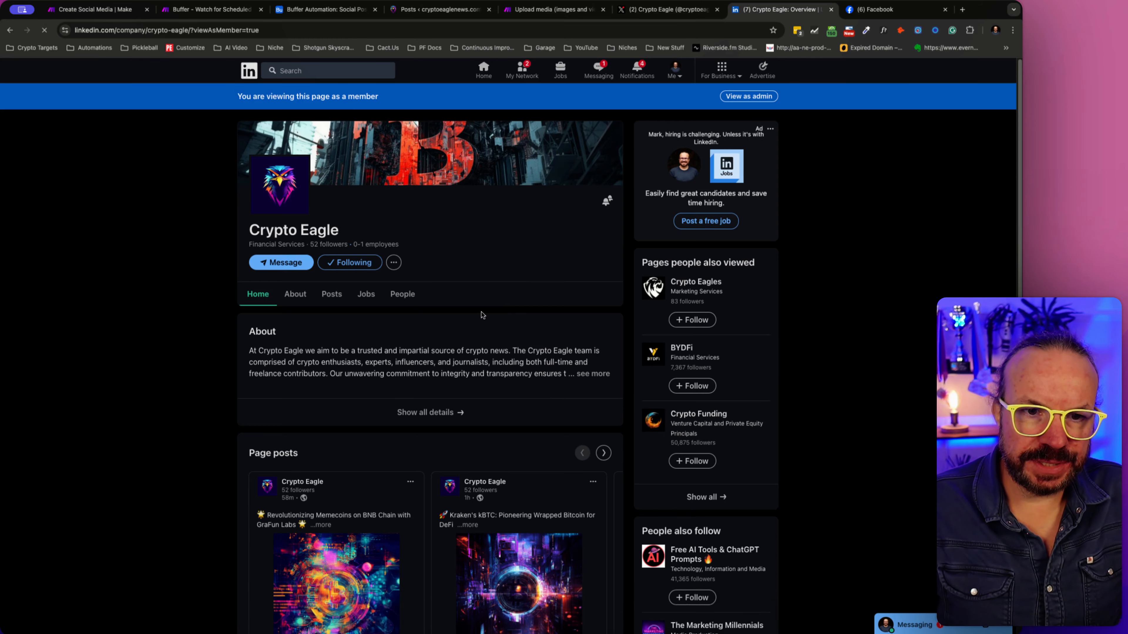
{"action": "scroll", "coordinate": [465, 226], "scroll_direction": "down", "scroll_amount": 6}
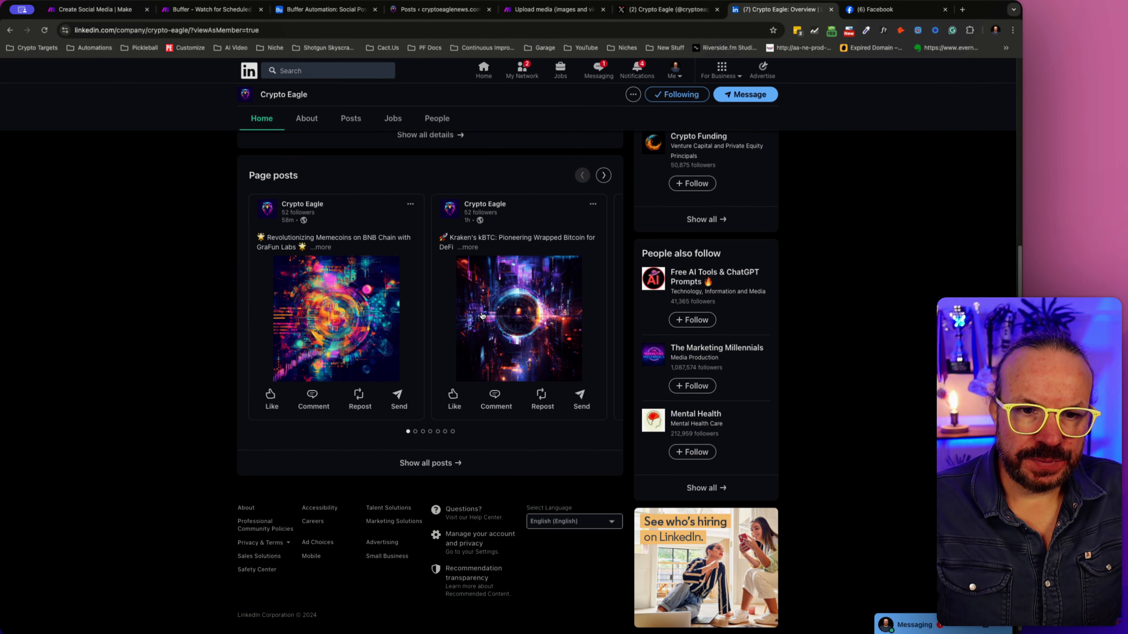
{"action": "scroll", "coordinate": [482, 316], "scroll_direction": "up", "scroll_amount": 3}
{"action": "scroll", "coordinate": [482, 314], "scroll_direction": "up", "scroll_amount": 4}
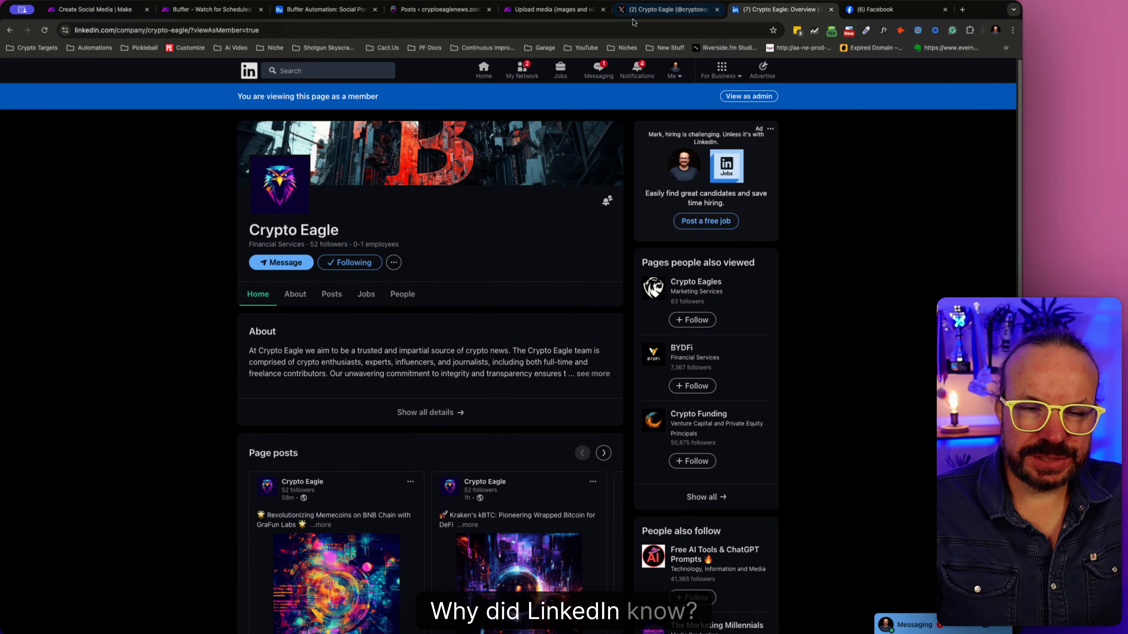
{"action": "scroll", "coordinate": [539, 413], "scroll_direction": "down", "scroll_amount": 1}
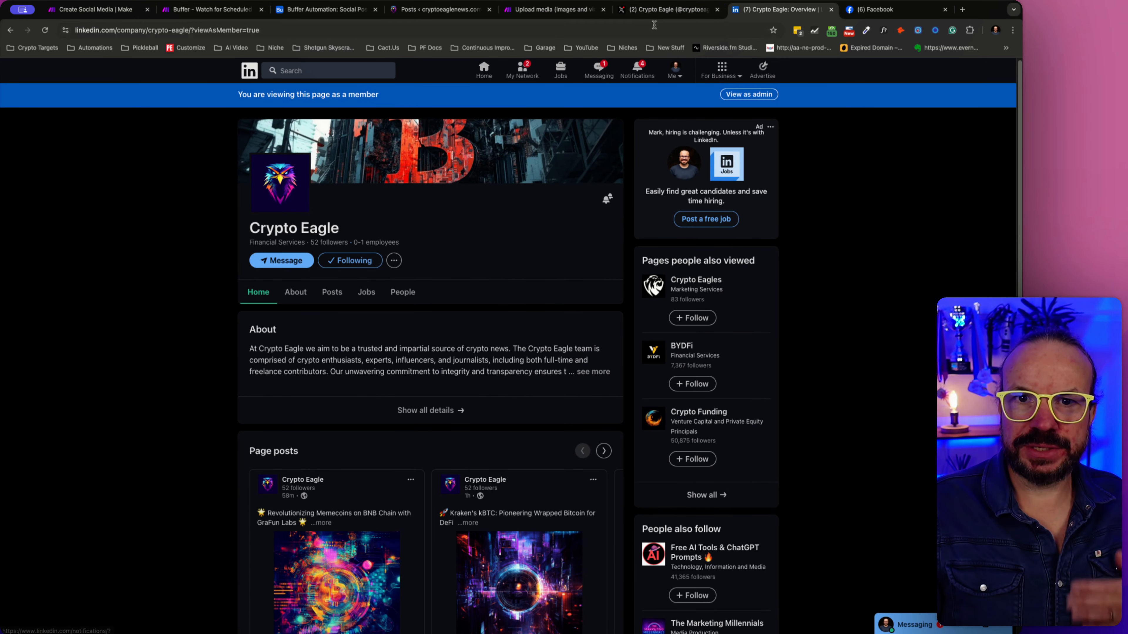
- Switch to the Create Social Media scenario in Make and review the Create LinkedIn Post module's message and image URL settings without changing them
{"action": "left_click", "coordinate": [666, 9]}
{"action": "left_click", "coordinate": [571, 10]}
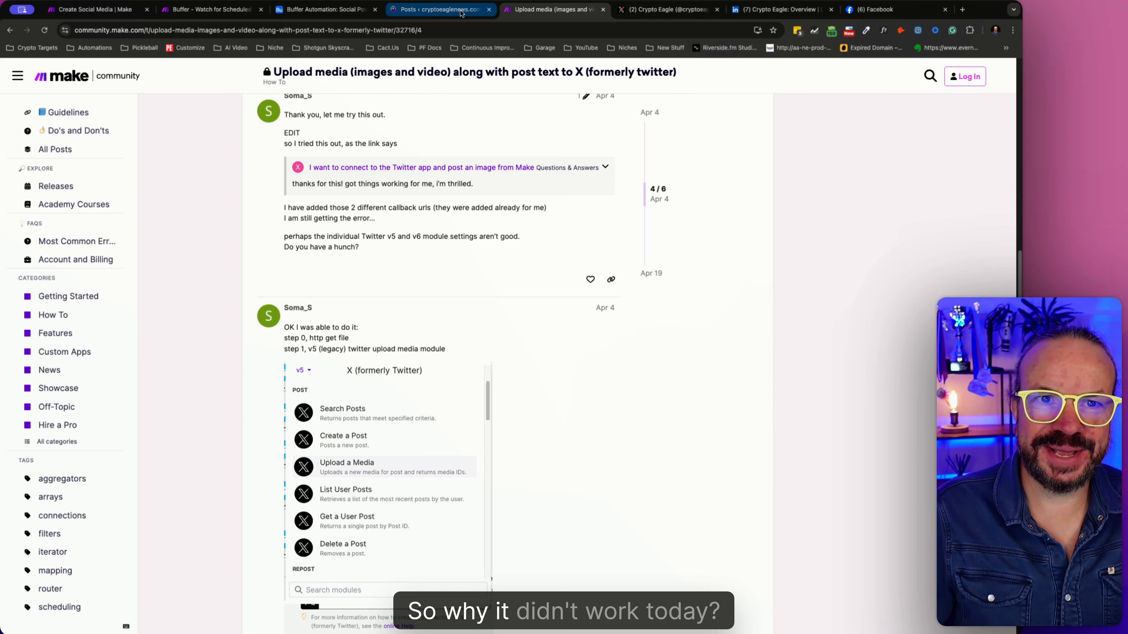
{"action": "left_click", "coordinate": [437, 10]}
{"action": "left_click", "coordinate": [325, 9]}
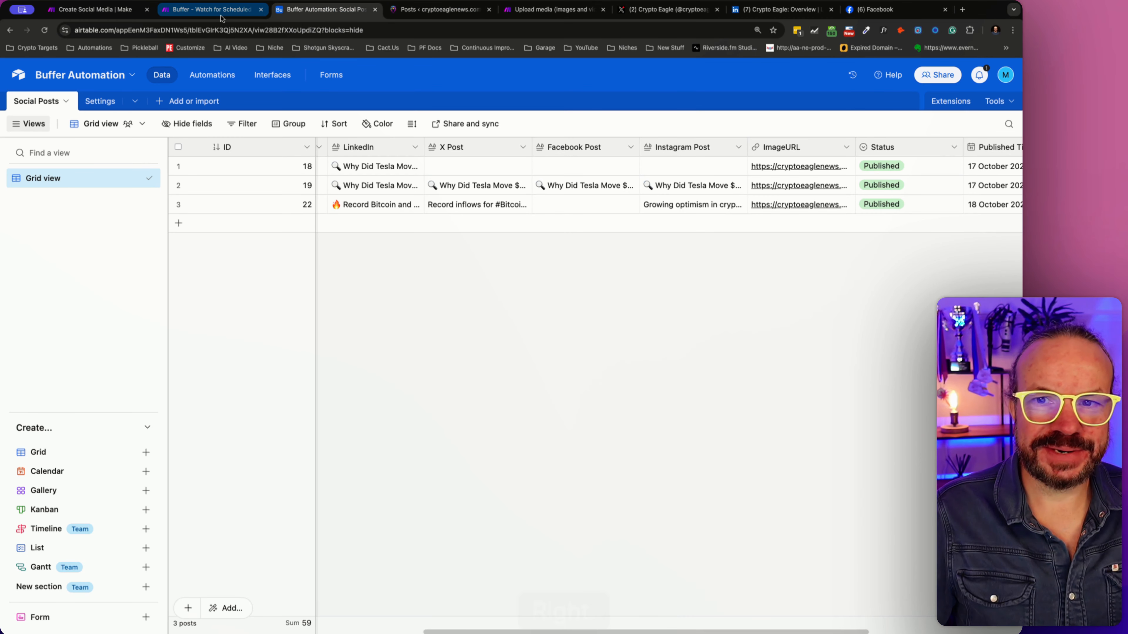
{"action": "left_click", "coordinate": [196, 11]}
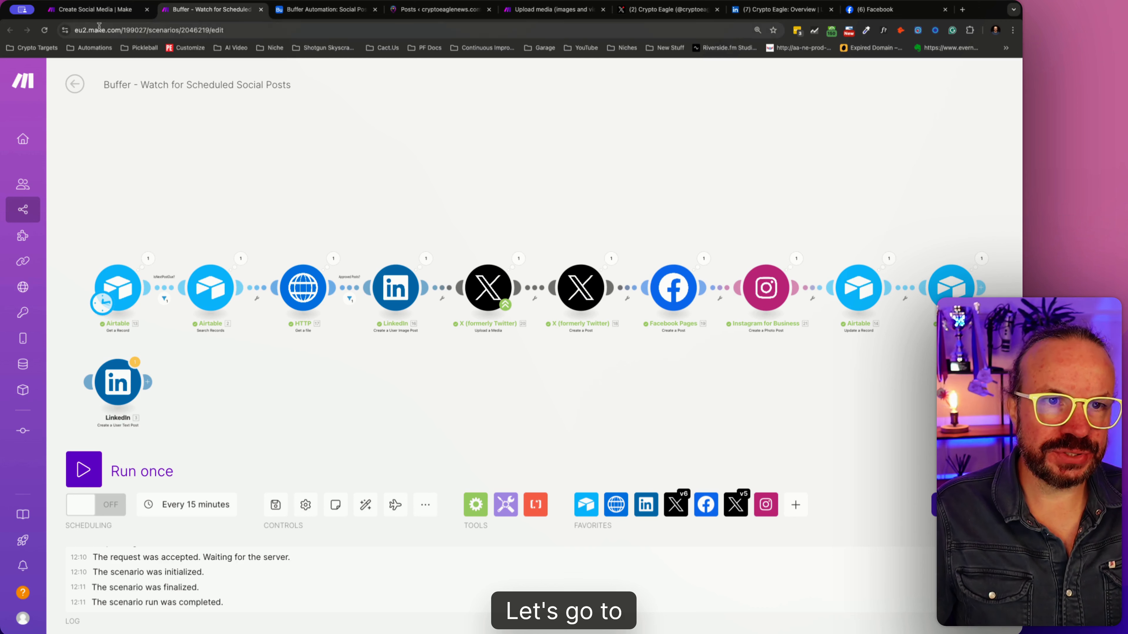
{"action": "left_click", "coordinate": [81, 16]}
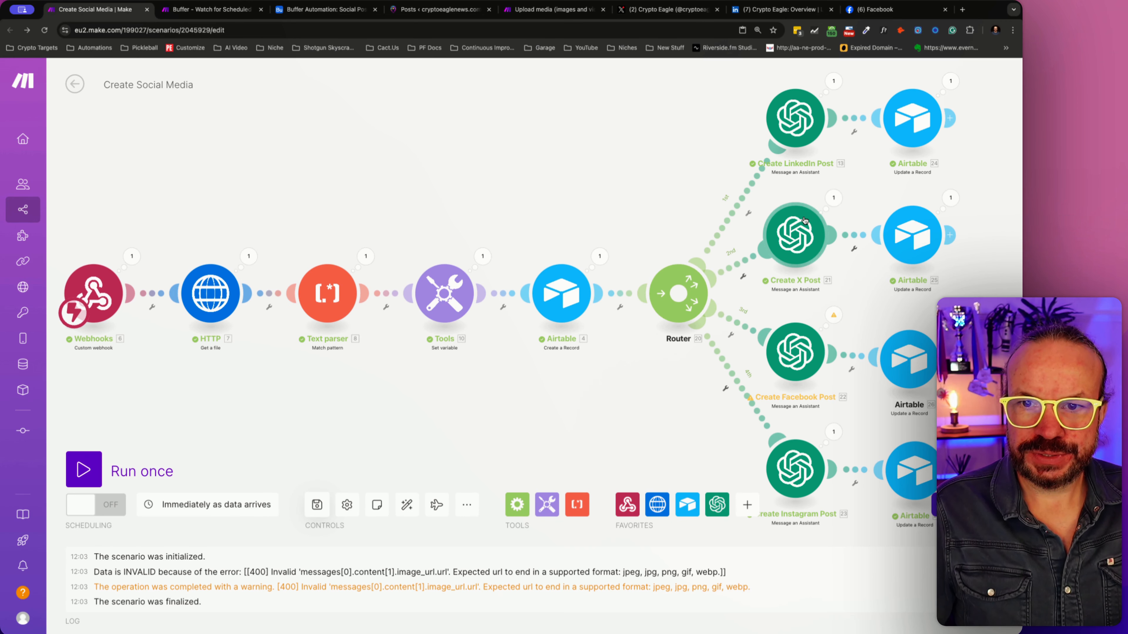
{"action": "left_click", "coordinate": [793, 138]}
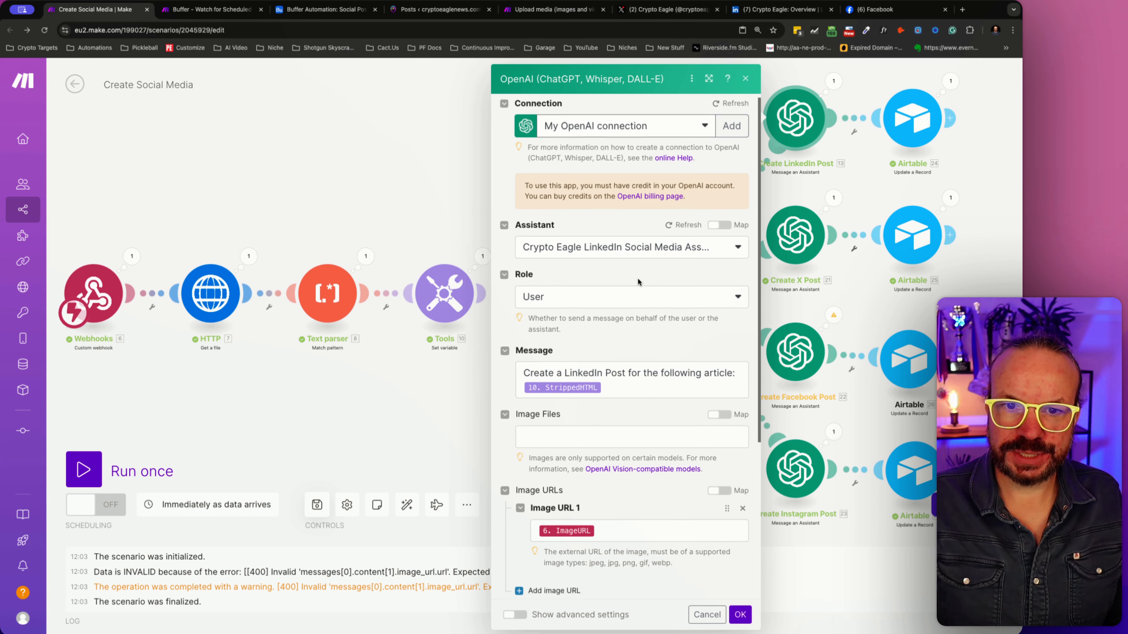
{"action": "scroll", "coordinate": [637, 278], "scroll_direction": "down", "scroll_amount": 5}
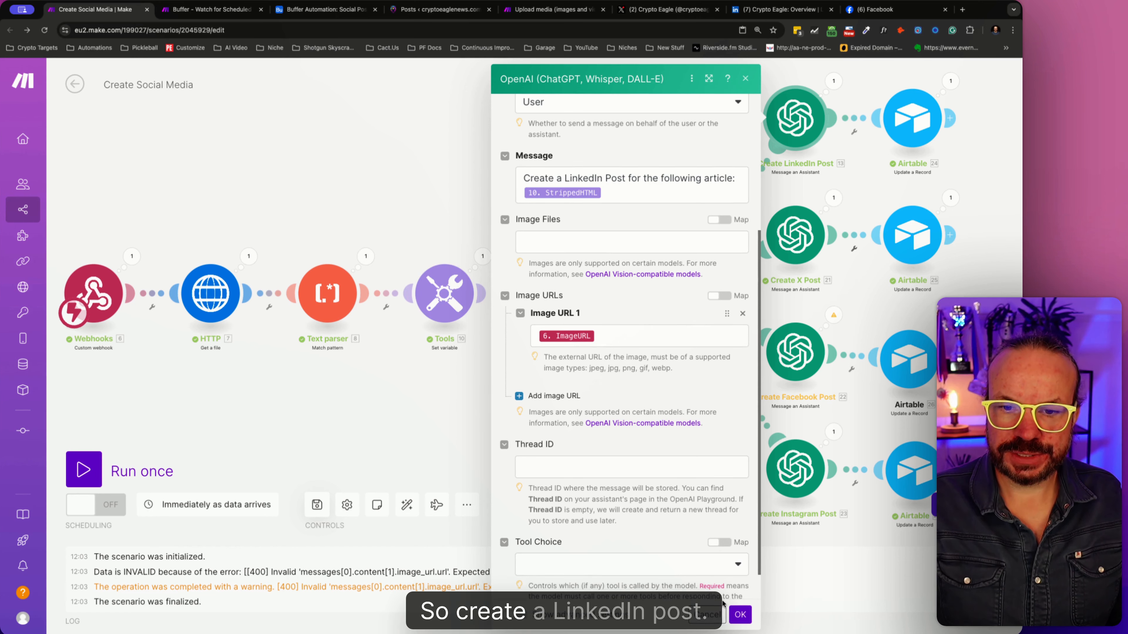
{"action": "left_click", "coordinate": [718, 612]}
- In the Watch for Scheduled Social Posts scenario, append "Read more:" and the Airtable URL below the LinkedIn image post's content and save the module
{"action": "left_click", "coordinate": [213, 9]}
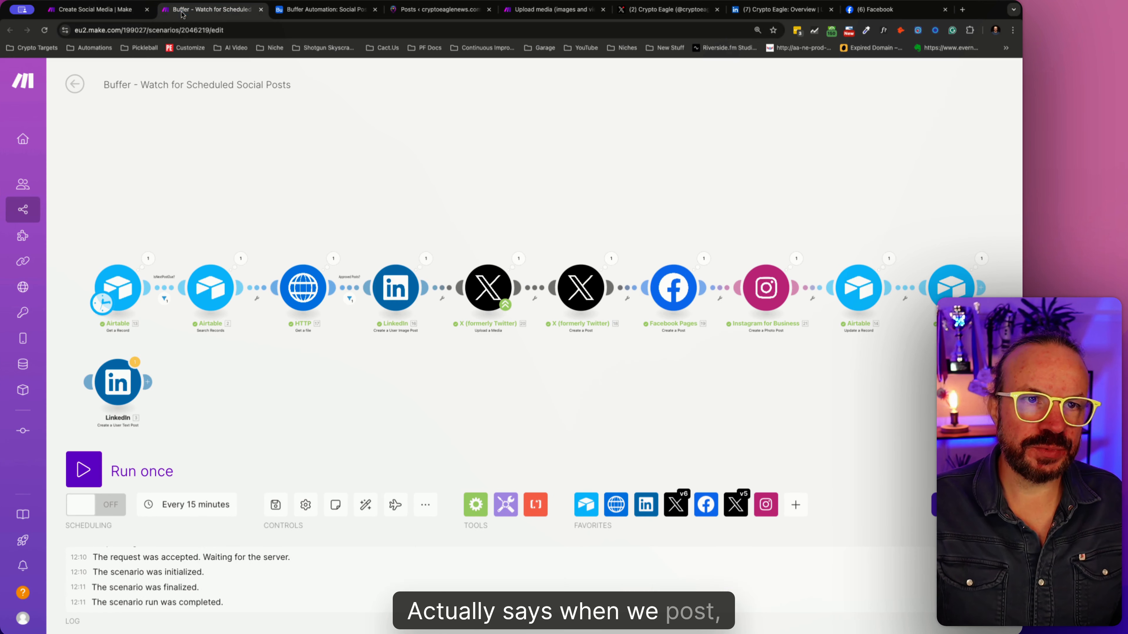
{"action": "left_click", "coordinate": [401, 290]}
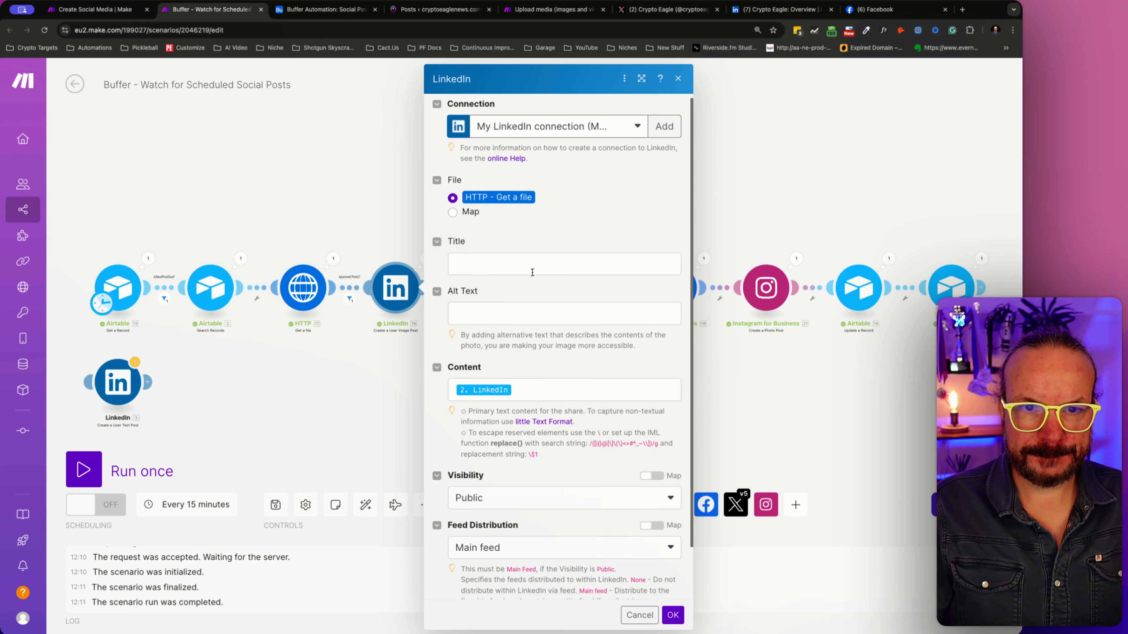
{"action": "scroll", "coordinate": [546, 307], "scroll_direction": "down", "scroll_amount": 2}
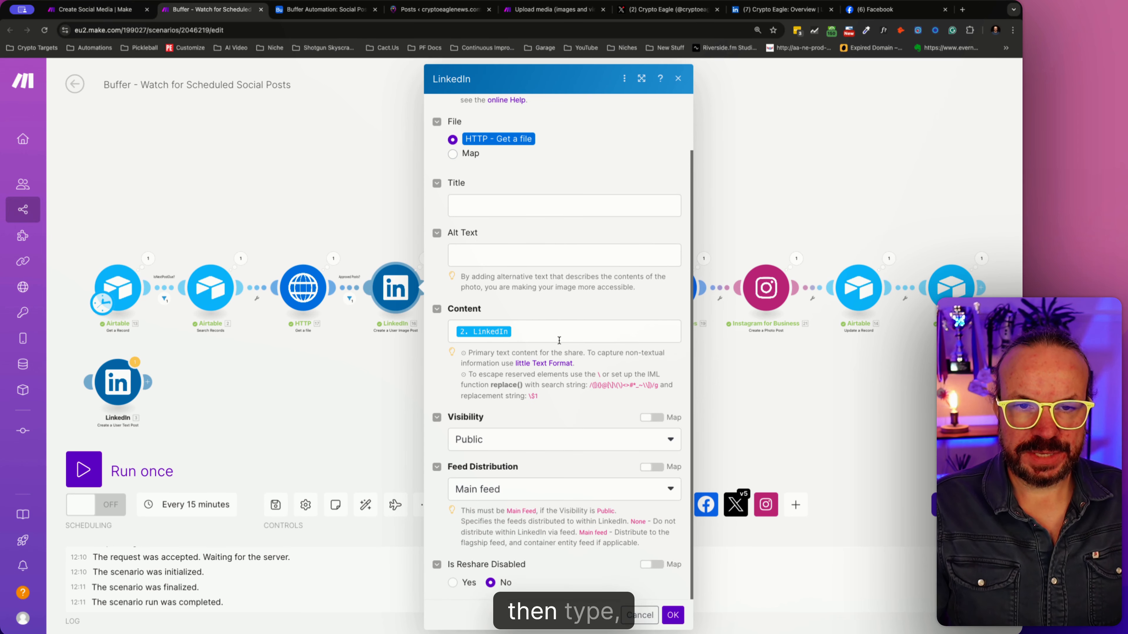
{"action": "left_click", "coordinate": [558, 335]}
{"action": "key", "text": "Return"}
{"action": "key", "text": "Return"}
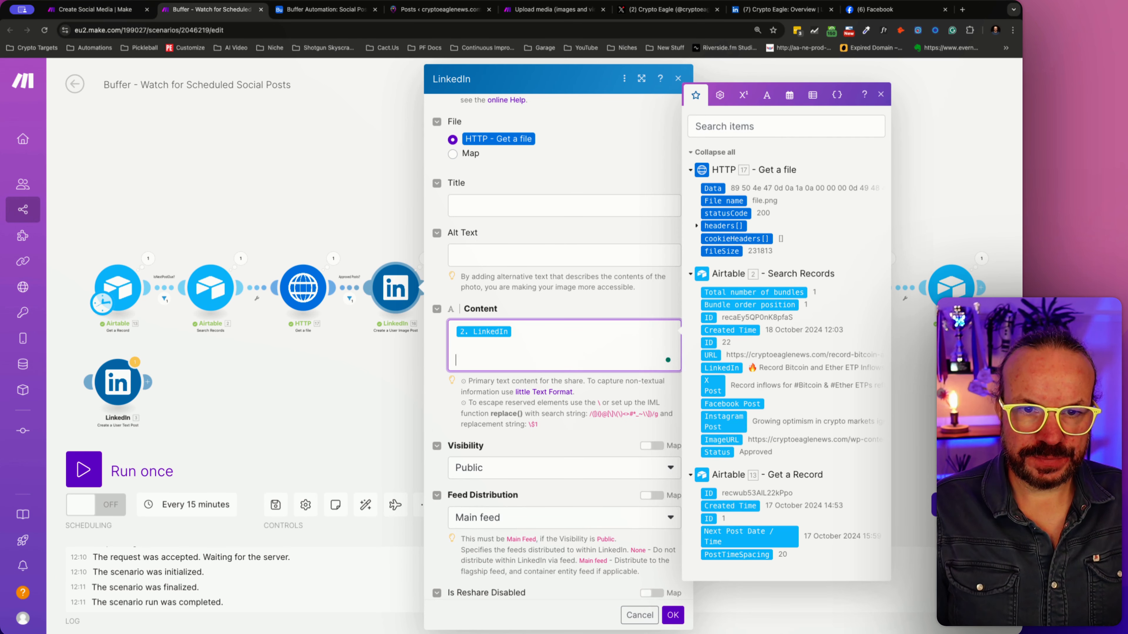
{"action": "type", "text": "Read "}
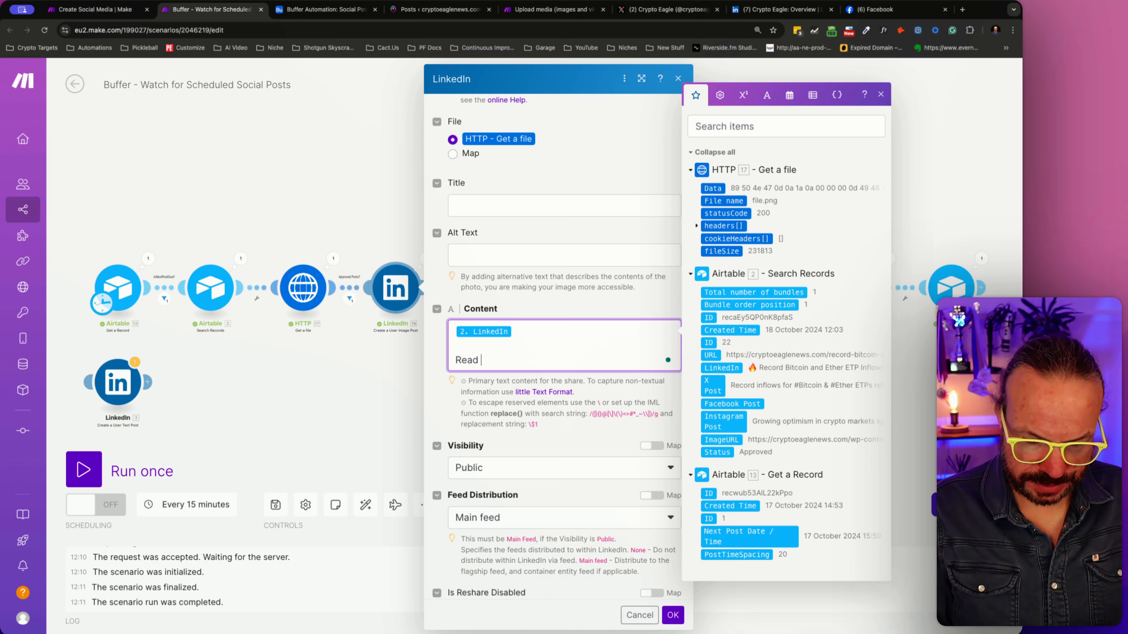
{"action": "type", "text": "more :"}
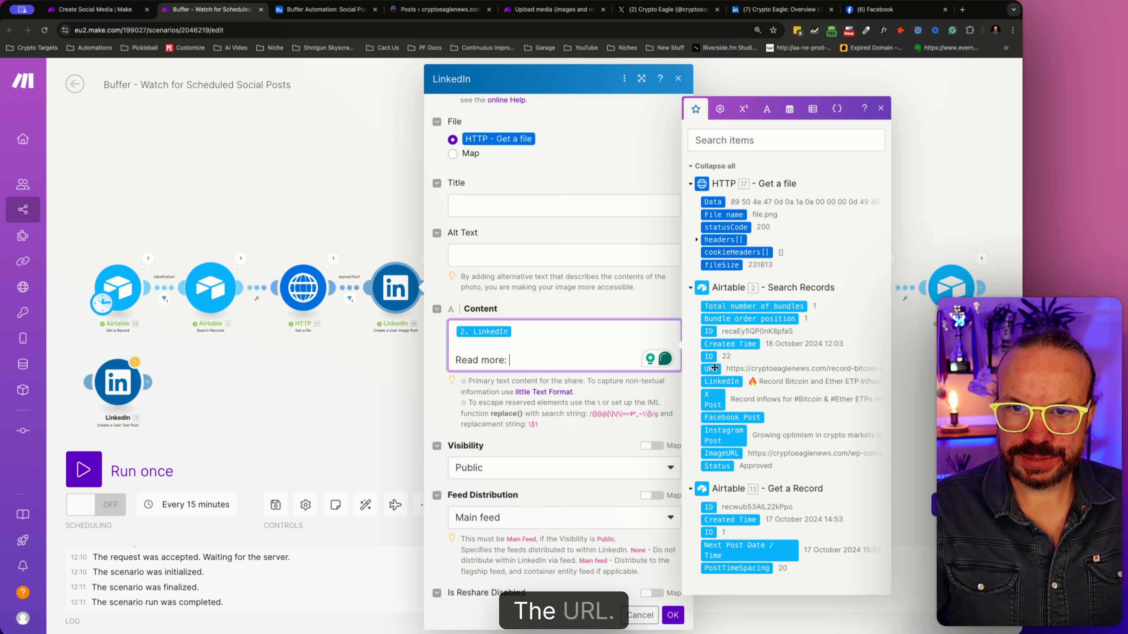
{"action": "left_click_drag", "start_coordinate": [710, 373], "coordinate": [430, 362]}
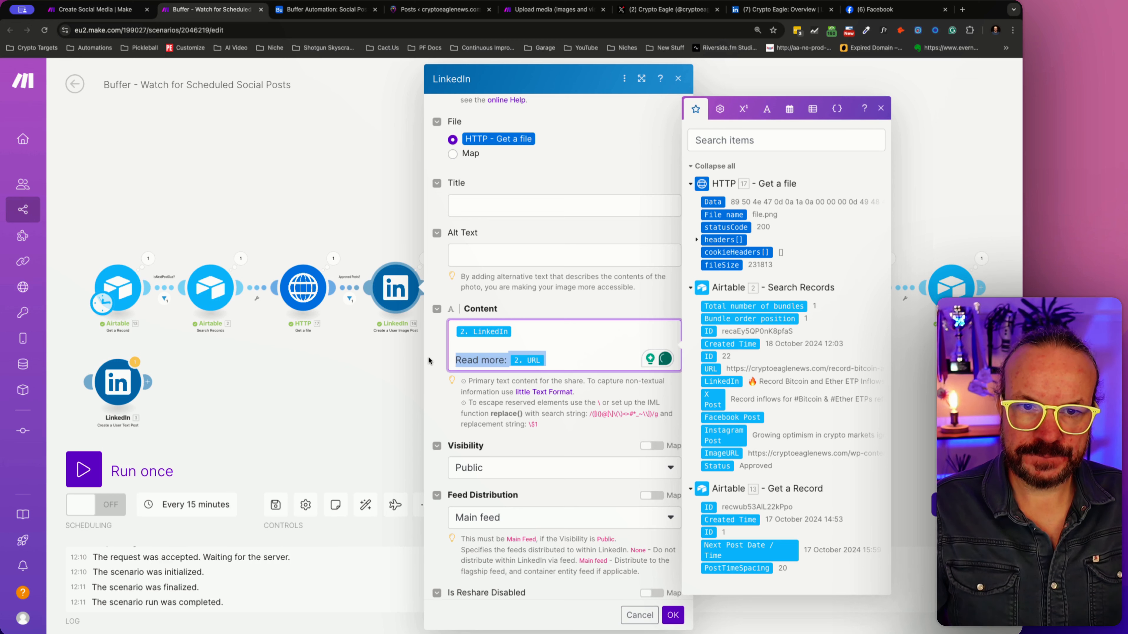
{"action": "left_click", "coordinate": [670, 618]}
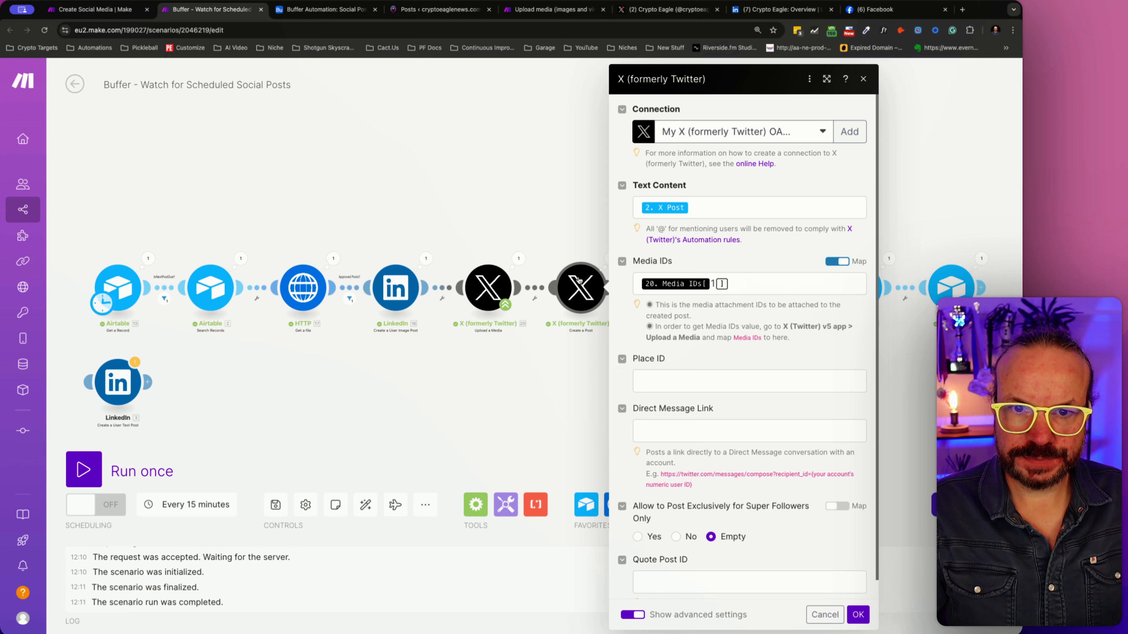
- Check Crypto Eagle's posts on X and LinkedIn for an article link, then return to the Watch for Scheduled Social Posts scenario
{"action": "left_click", "coordinate": [668, 9]}
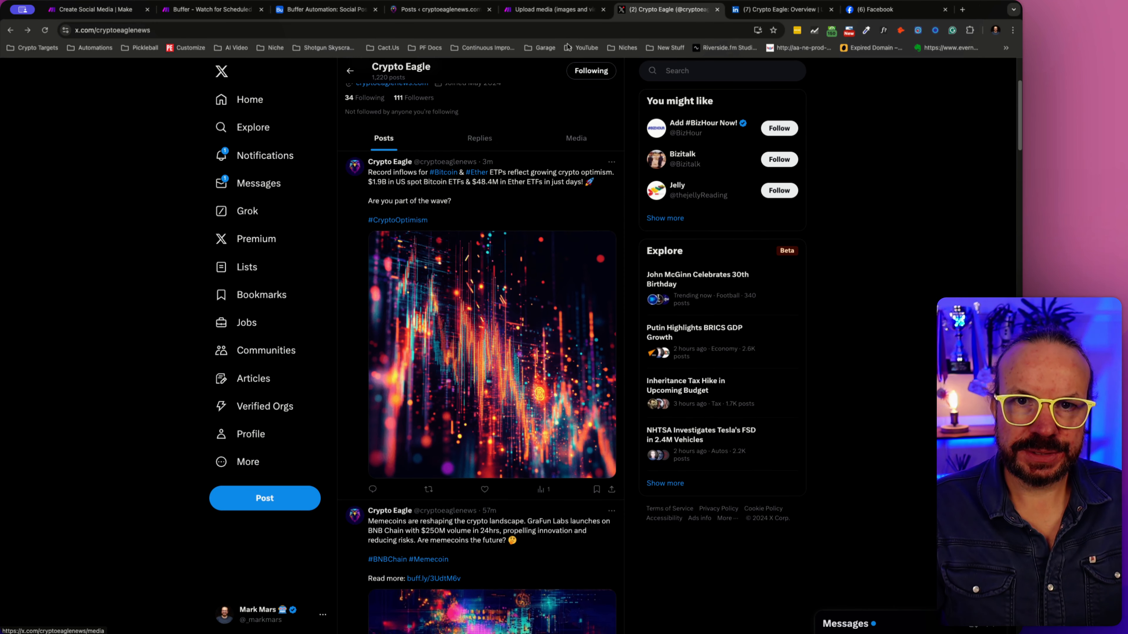
{"action": "left_click", "coordinate": [782, 10]}
{"action": "scroll", "coordinate": [419, 502], "scroll_direction": "down", "scroll_amount": 5}
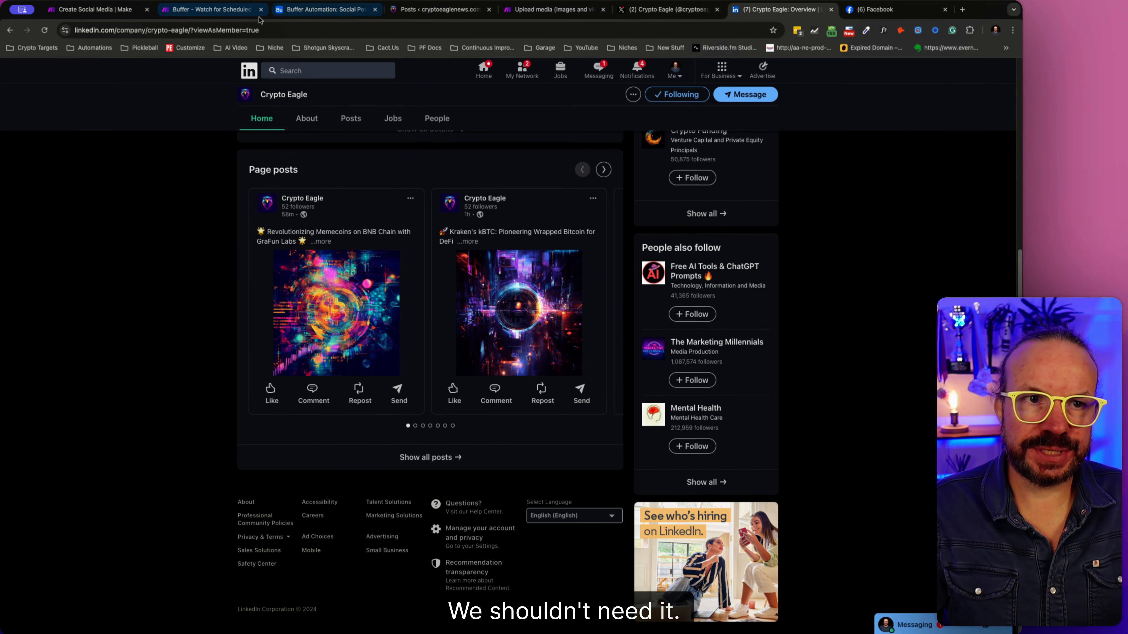
{"action": "left_click", "coordinate": [208, 9]}
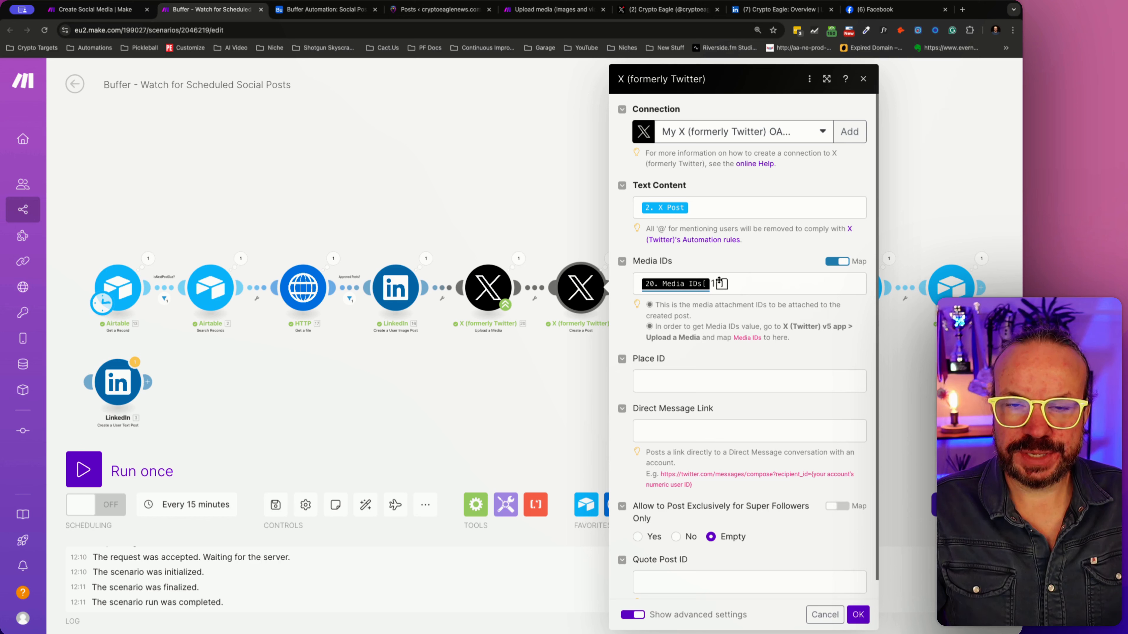
- Try adding a second mapping of the uploaded media ID to the X Create a Post module, remove it and save the module
{"action": "left_click", "coordinate": [746, 283]}
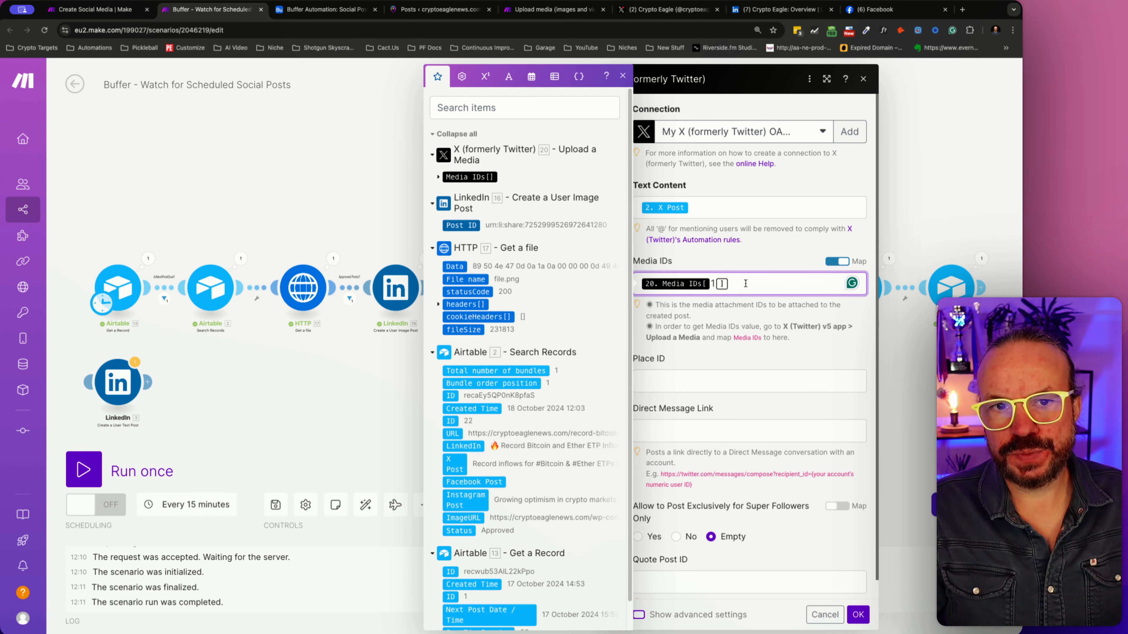
{"action": "left_click", "coordinate": [437, 177]}
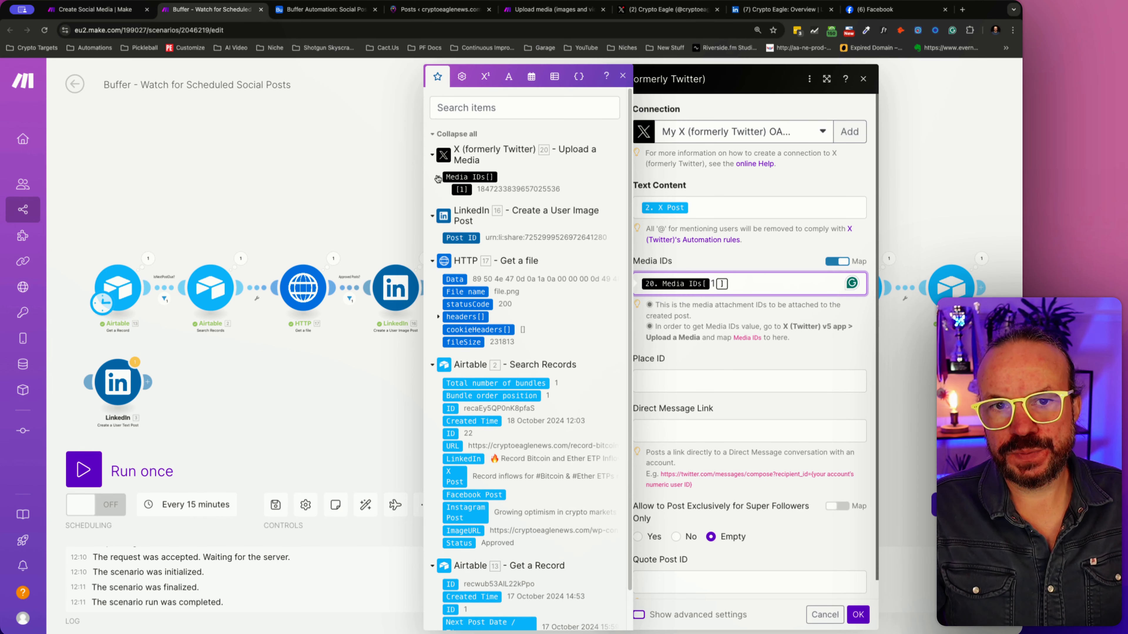
{"action": "left_click", "coordinate": [437, 178]}
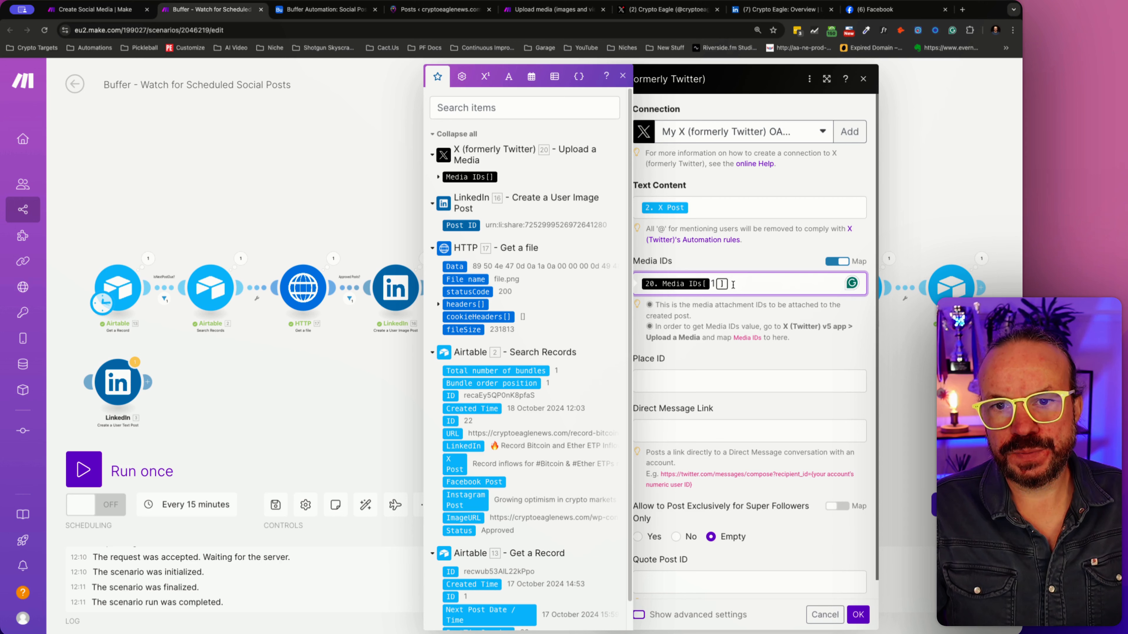
{"action": "left_click", "coordinate": [438, 178]}
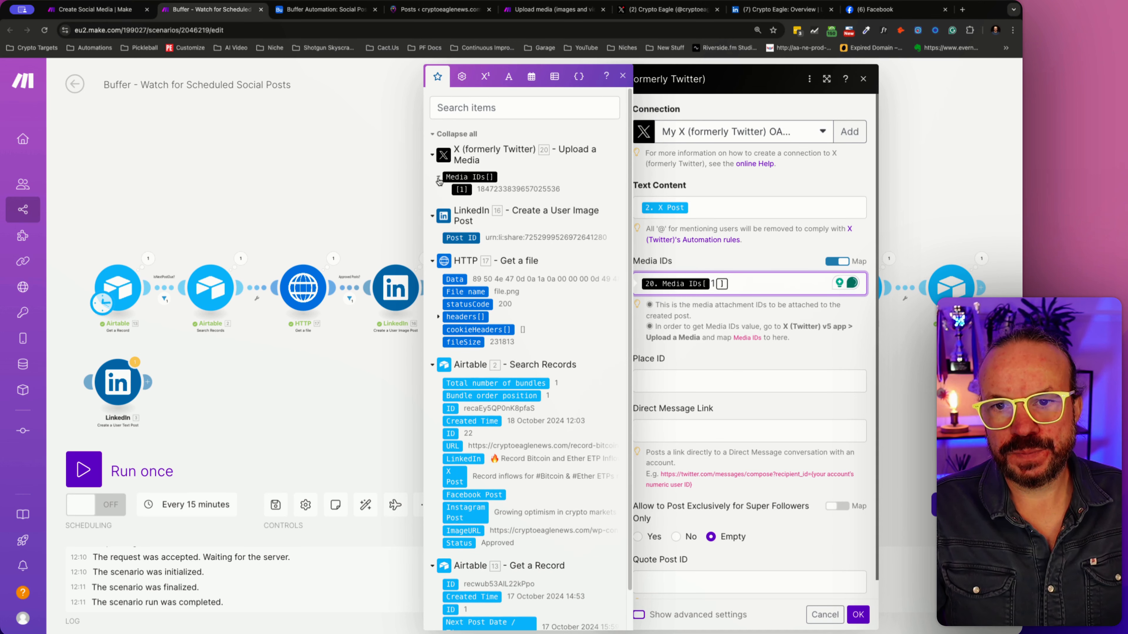
{"action": "left_click", "coordinate": [464, 189]}
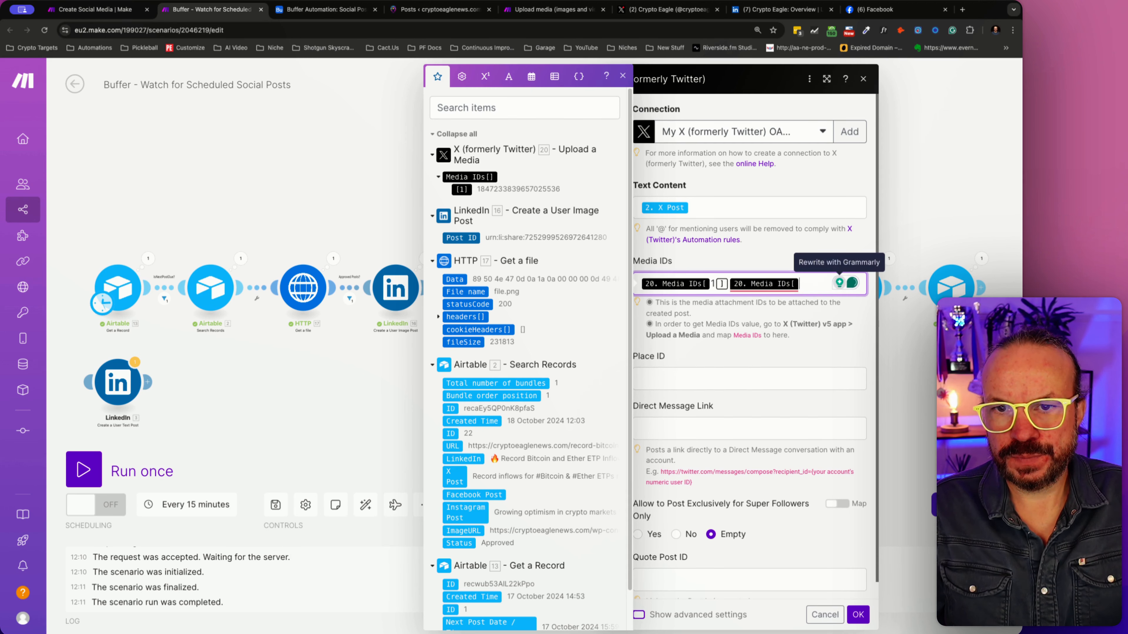
{"action": "key", "text": "BackSpace"}
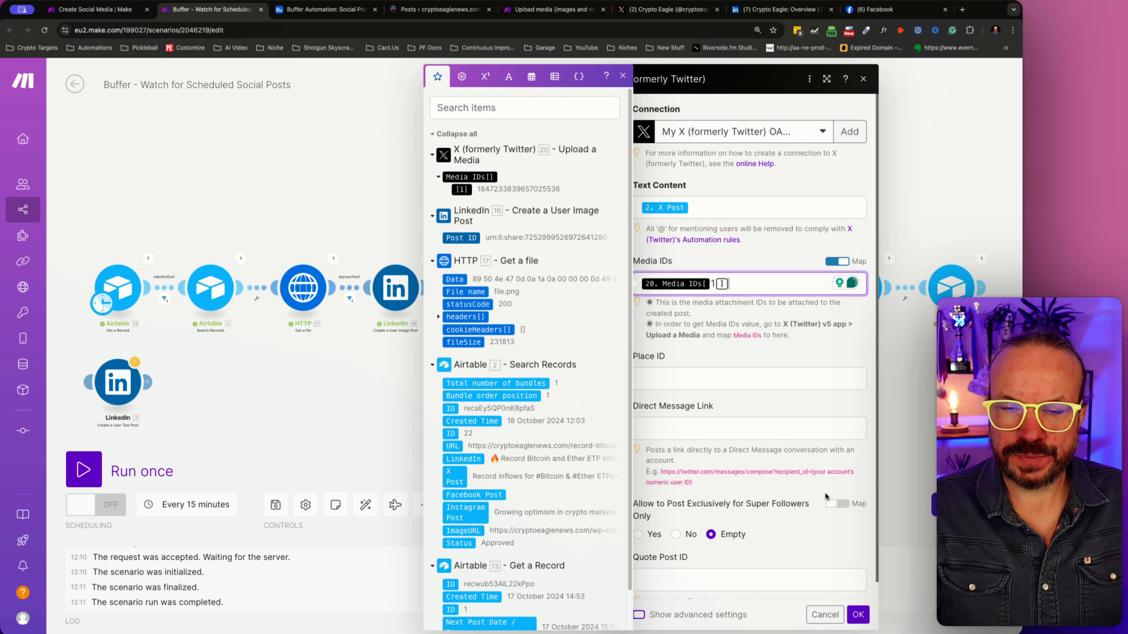
{"action": "left_click", "coordinate": [860, 617]}
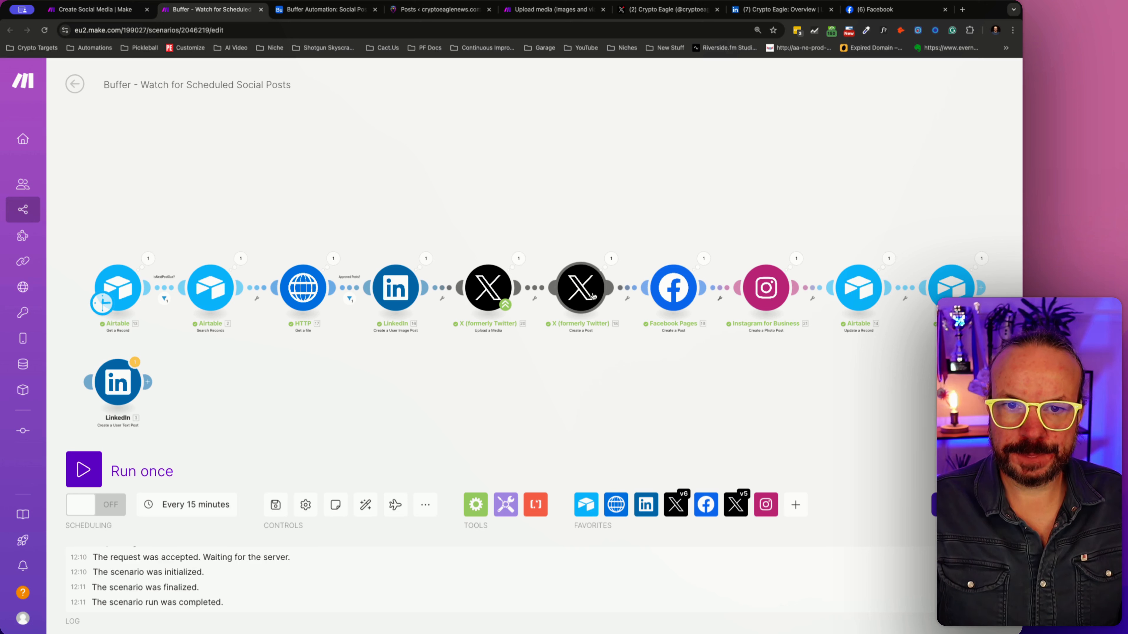
- Remove the "Read more:" text and URL from the LinkedIn image post's content and save the module
{"action": "left_click", "coordinate": [400, 286]}
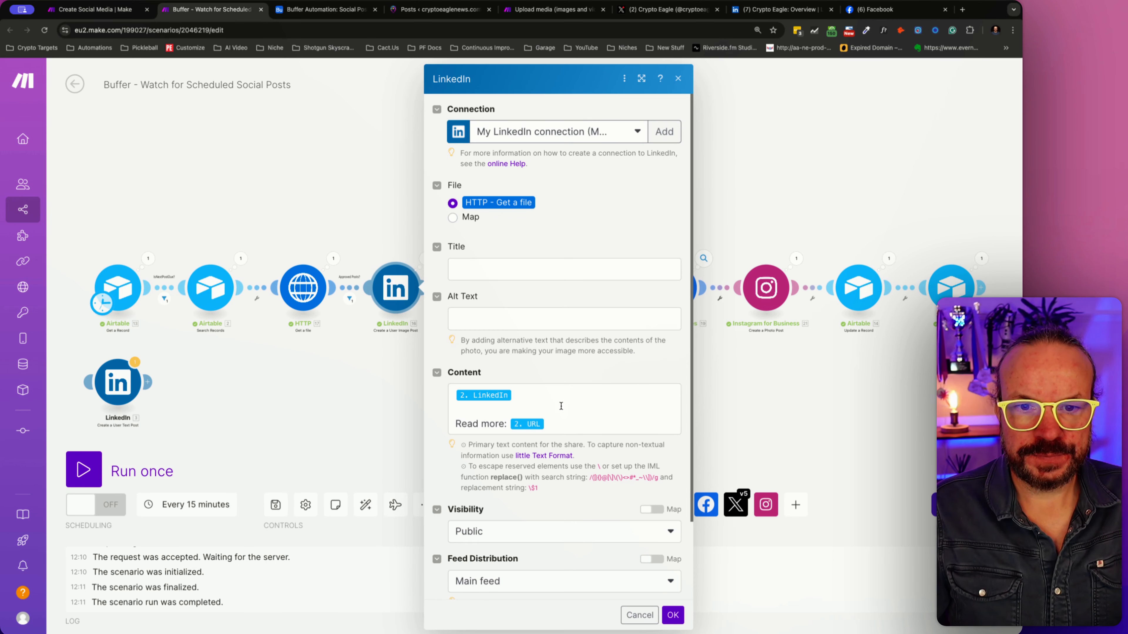
{"action": "left_click_drag", "start_coordinate": [560, 426], "coordinate": [456, 425]}
{"action": "key", "text": "super+c"}
{"action": "key", "text": "BackSpace"}
{"action": "key", "text": "BackSpace"}
{"action": "key", "text": "BackSpace"}
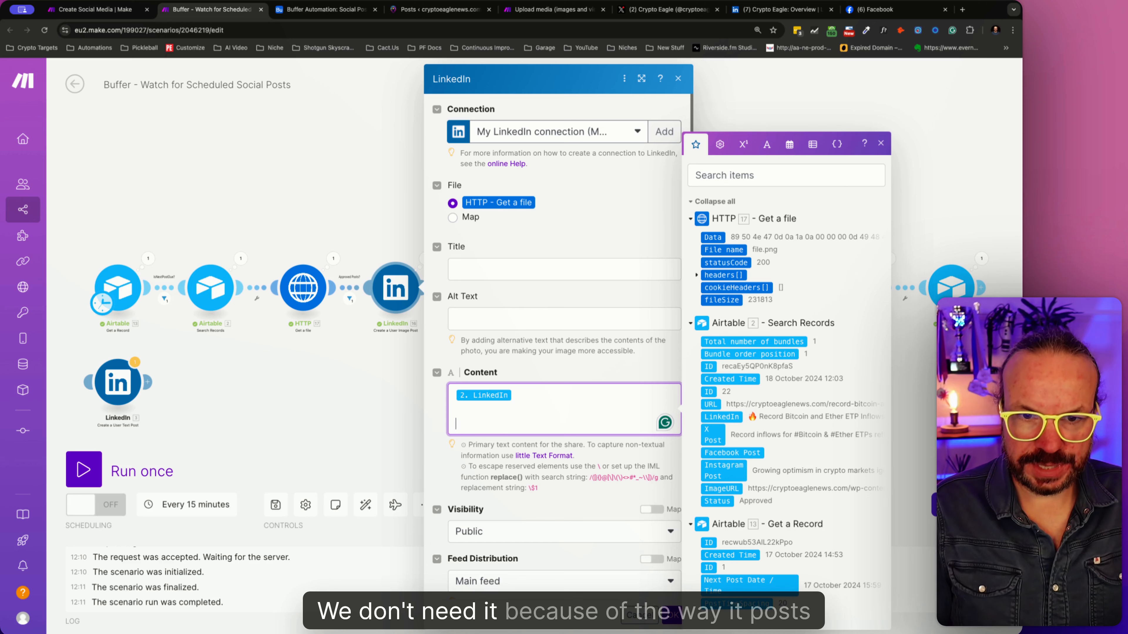
{"action": "left_click", "coordinate": [671, 617]}
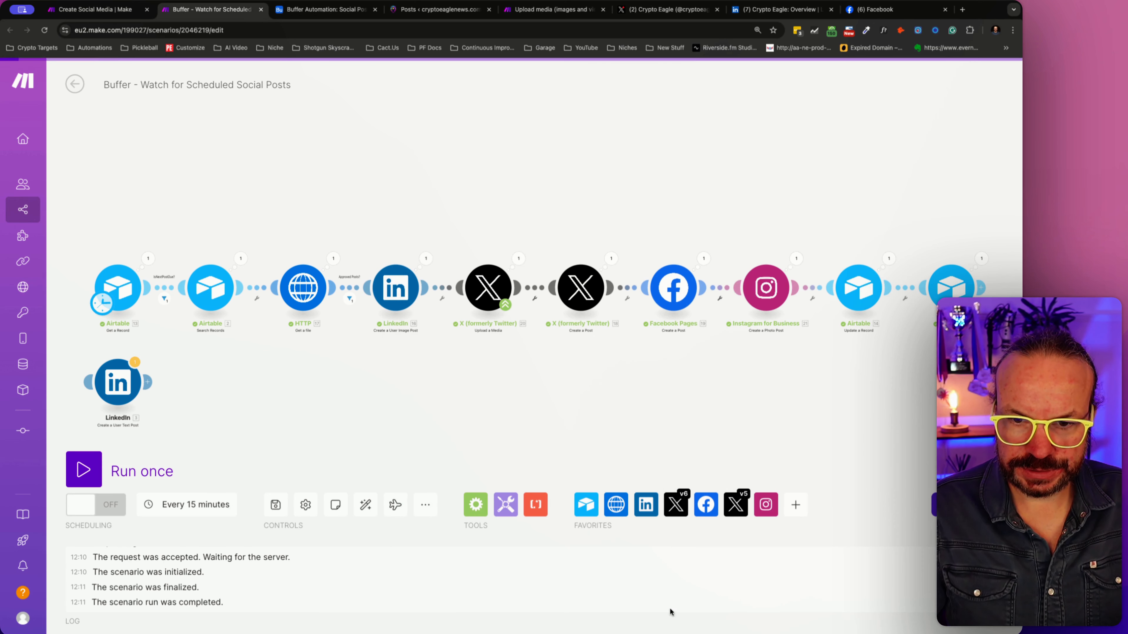
- Append "Read more:" and the Airtable URL below the X Post text in the X Create a Post module and save the module
{"action": "left_click", "coordinate": [573, 285]}
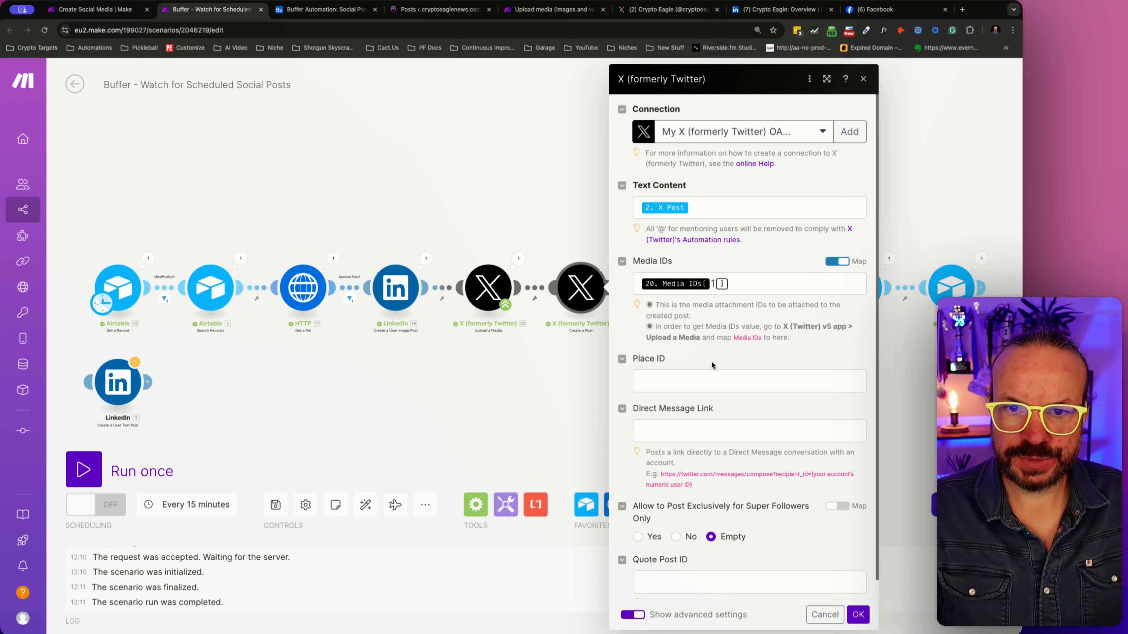
{"action": "left_click", "coordinate": [704, 215]}
{"action": "key", "text": "Return"}
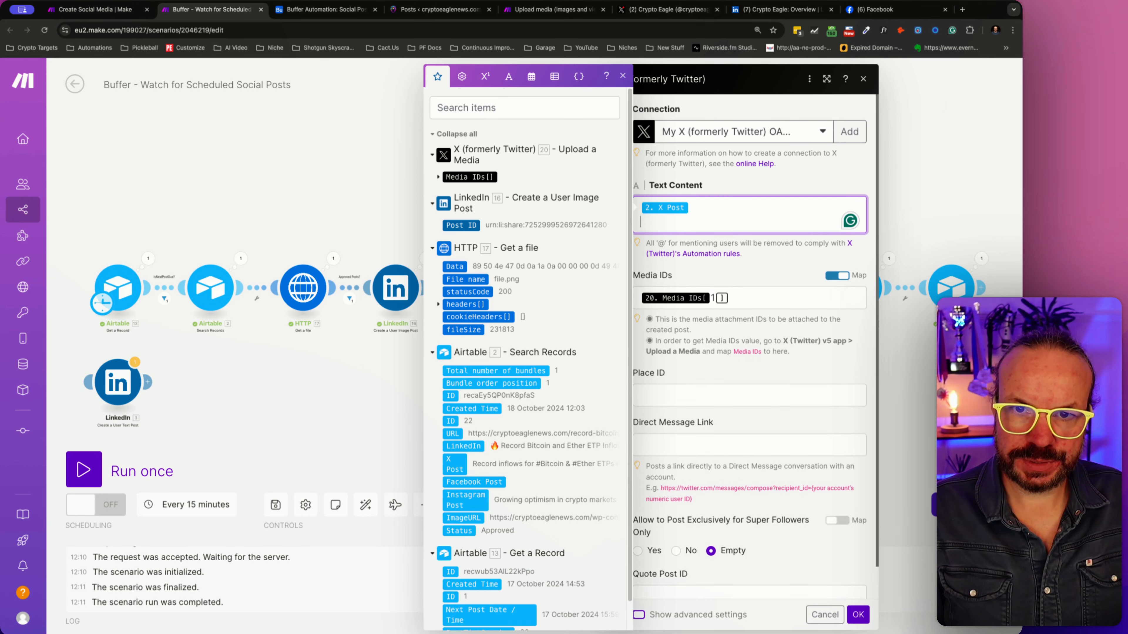
{"action": "type", "text": "Read more:"}
{"action": "left_click", "coordinate": [452, 433]}
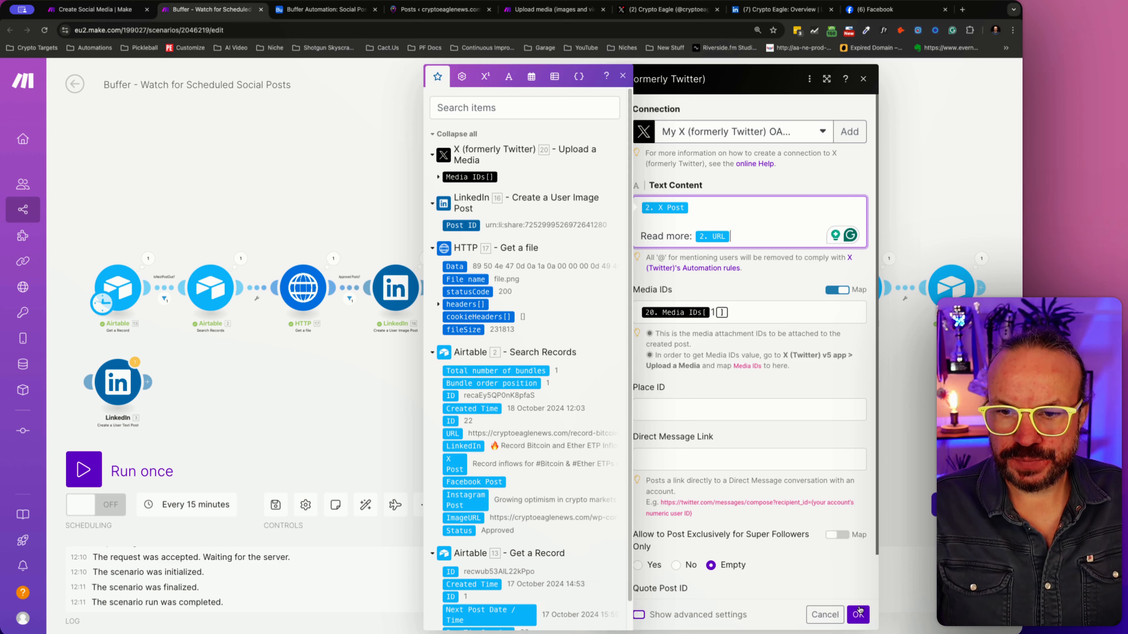
{"action": "left_click", "coordinate": [858, 614]}
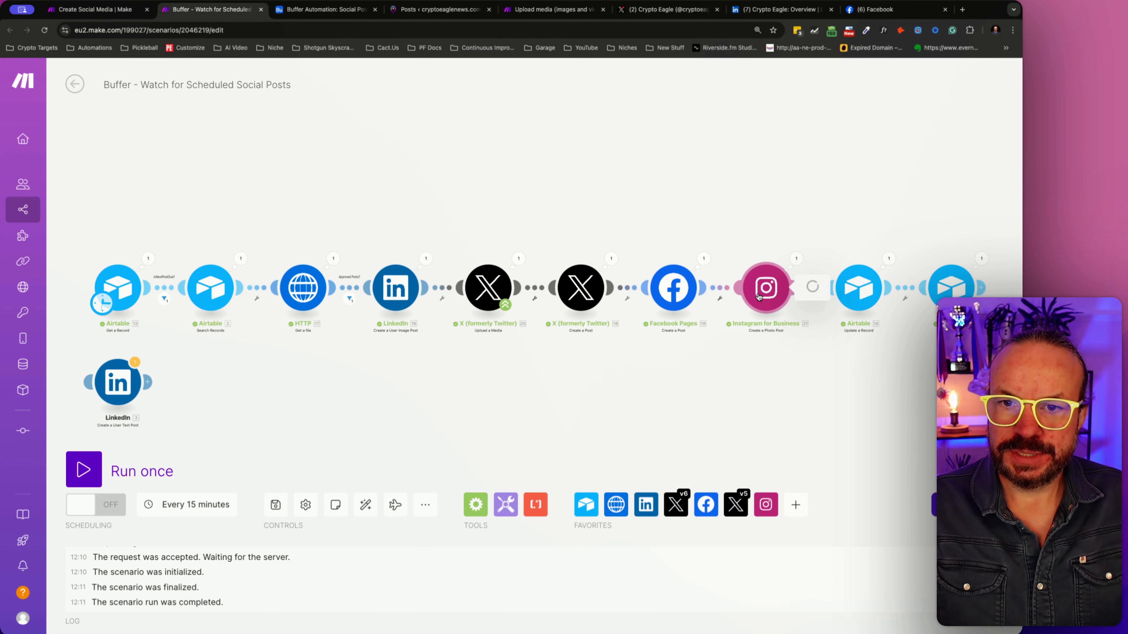
- Paste the copied text on a new line below the Instagram Post mapping in the Instagram photo post's caption and save the module
{"action": "left_click", "coordinate": [777, 295]}
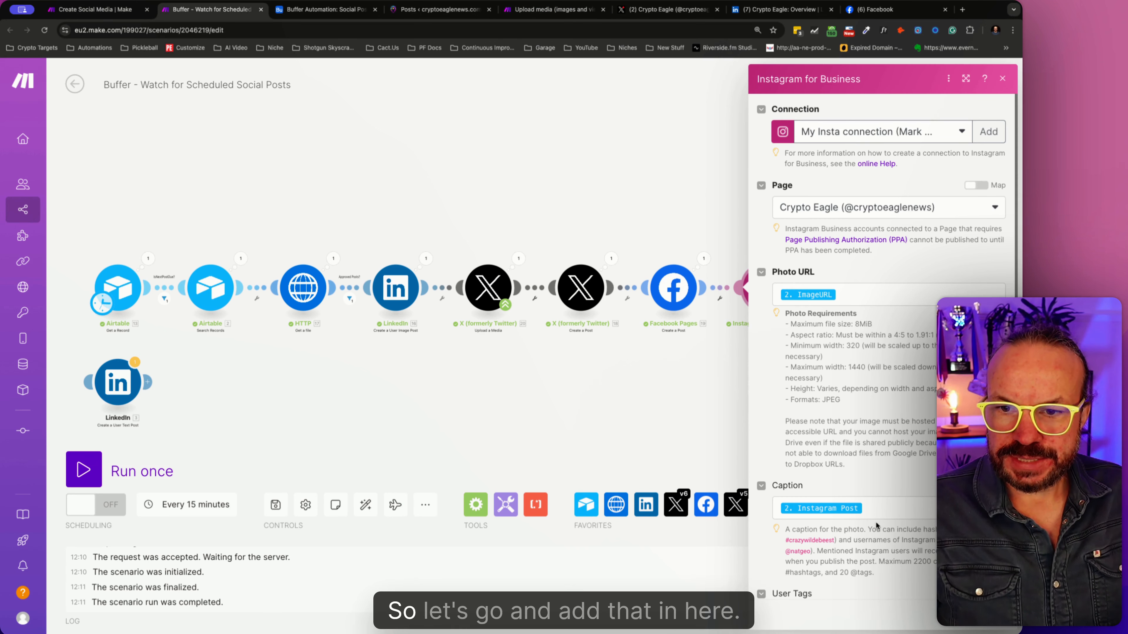
{"action": "left_click", "coordinate": [879, 510]}
{"action": "key", "text": "Return"}
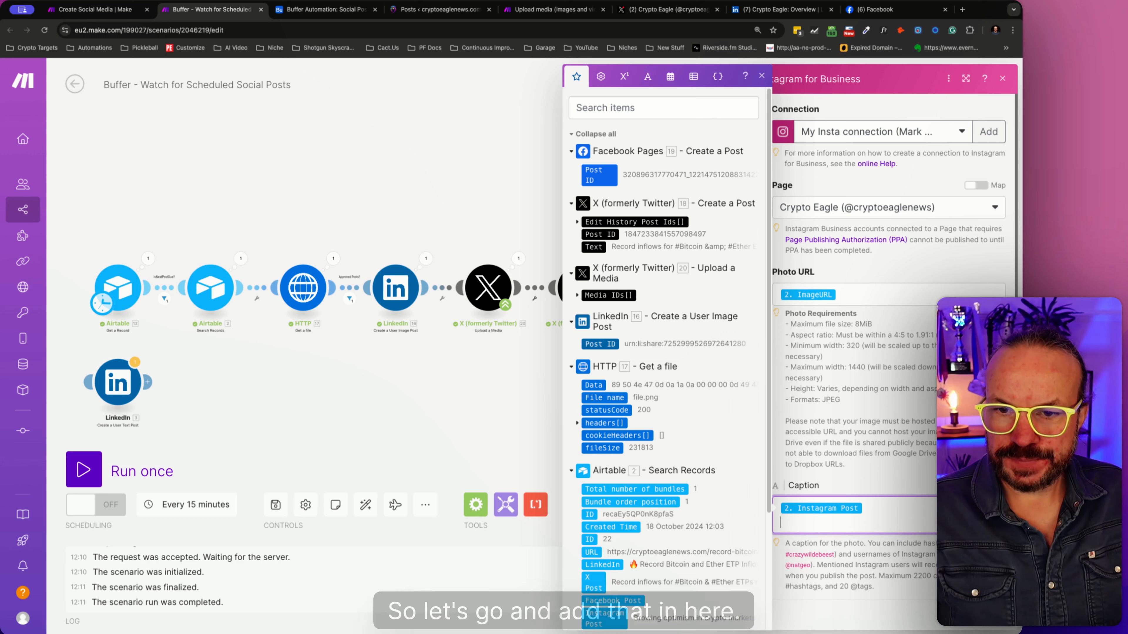
{"action": "key", "text": "super+v"}
{"action": "left_click", "coordinate": [991, 615]}
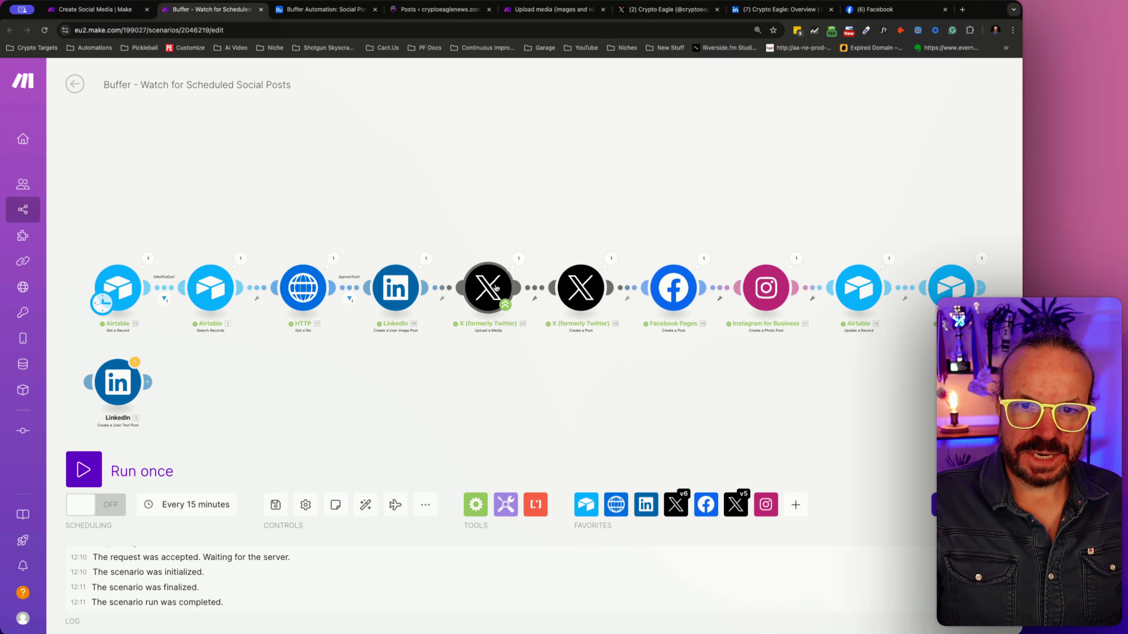
- Review the LinkedIn image post module's file source options, content and distribution settings, and close it without changes
{"action": "left_click", "coordinate": [406, 278]}
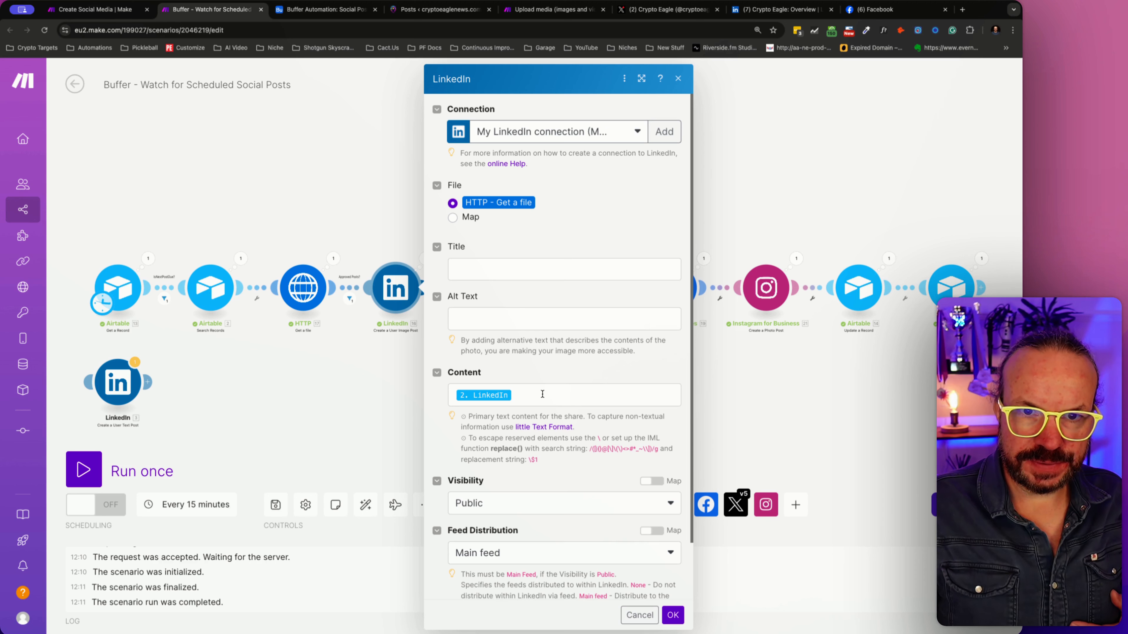
{"action": "left_click", "coordinate": [466, 217]}
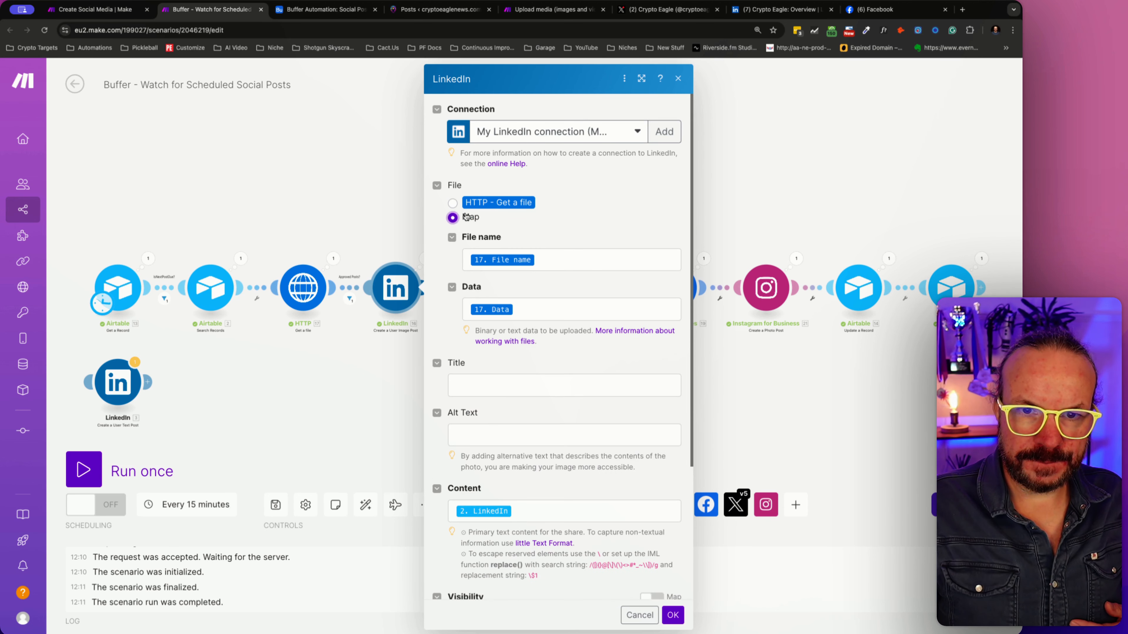
{"action": "left_click", "coordinate": [453, 203]}
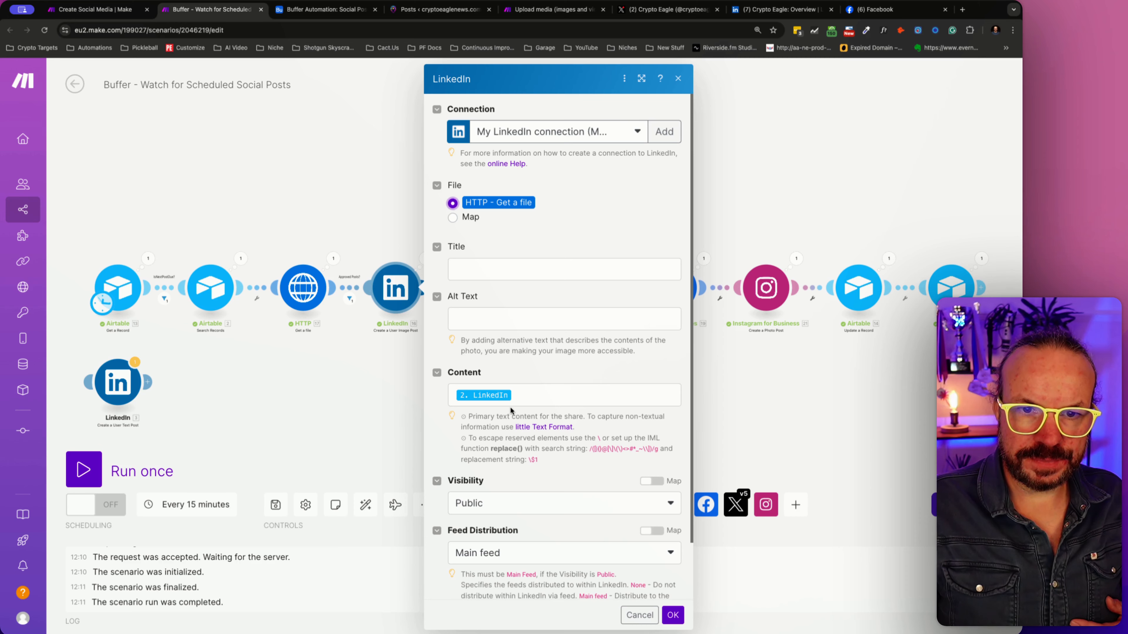
{"action": "scroll", "coordinate": [510, 406], "scroll_direction": "down", "scroll_amount": 3}
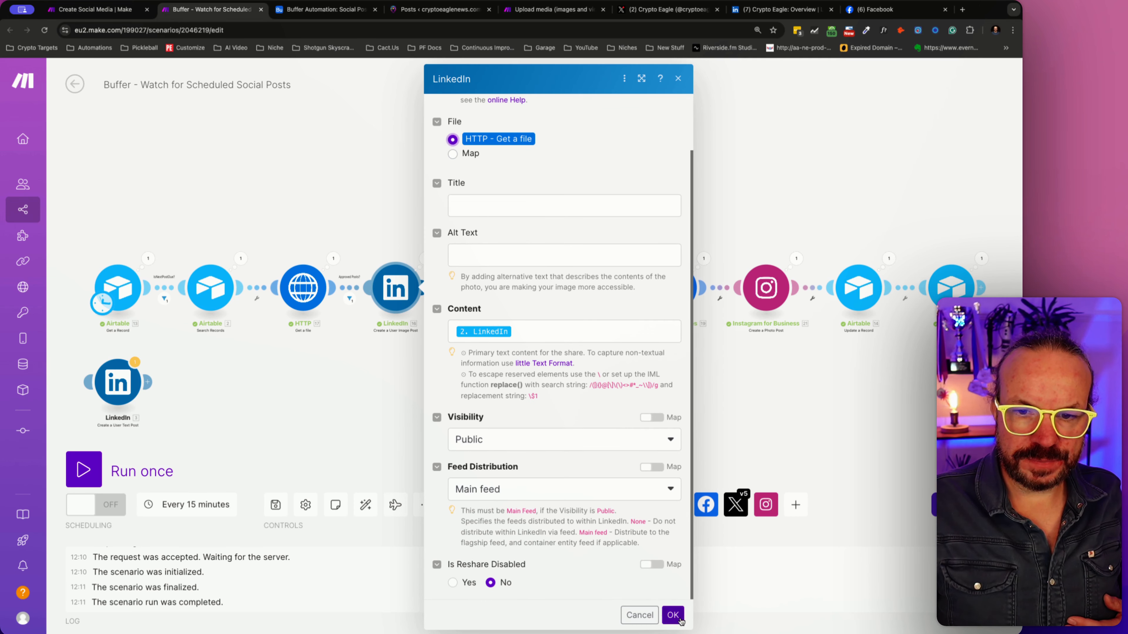
{"action": "left_click", "coordinate": [638, 615]}
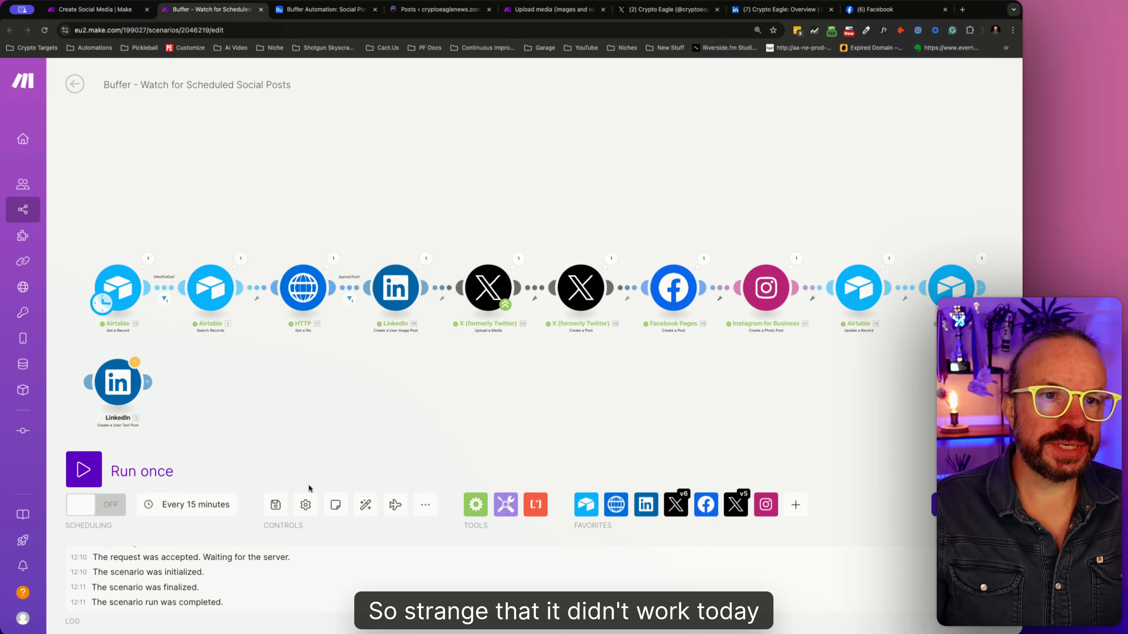
- Save the Watch for Scheduled Social Posts scenario and run the Create Social Media scenario once
{"action": "left_click", "coordinate": [275, 505]}
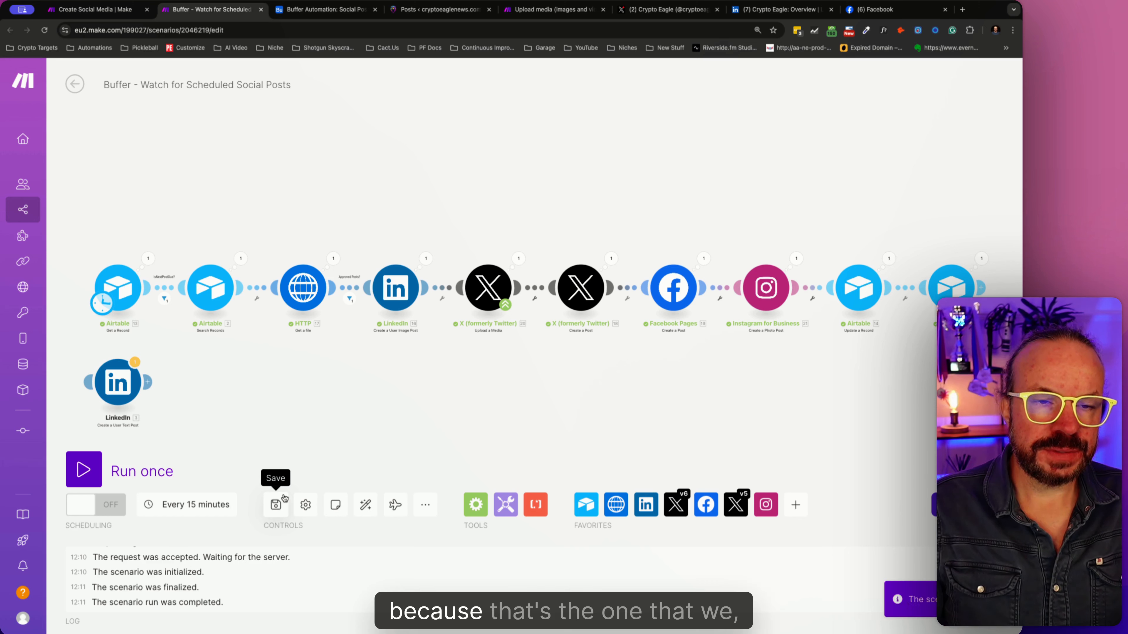
{"action": "left_click", "coordinate": [111, 10]}
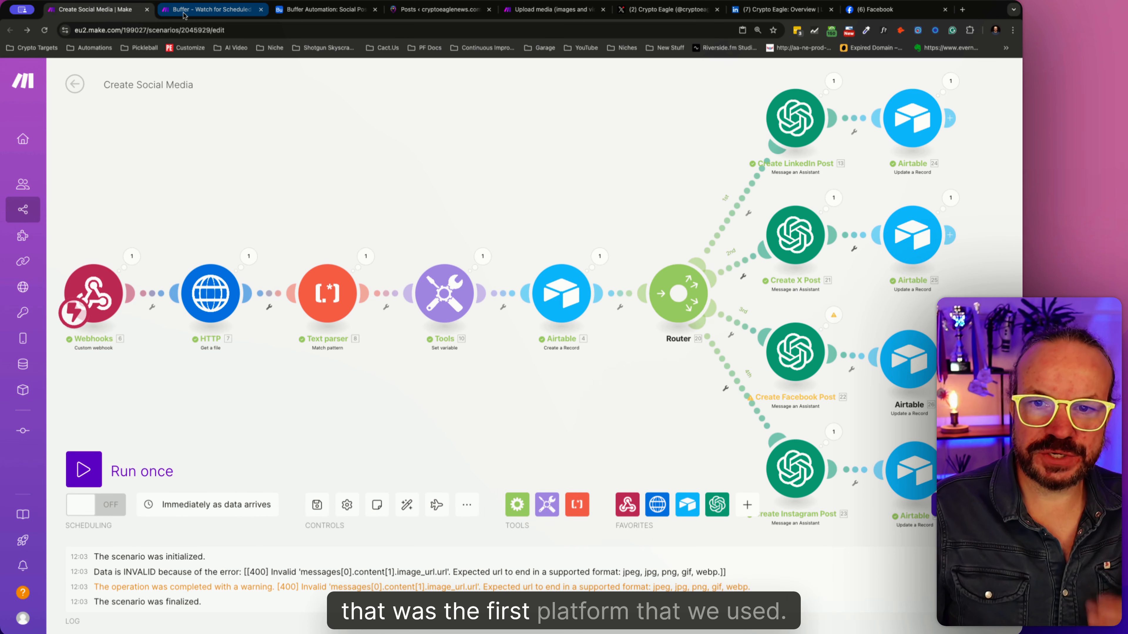
{"action": "left_click", "coordinate": [796, 358]}
{"action": "left_click", "coordinate": [706, 426]}
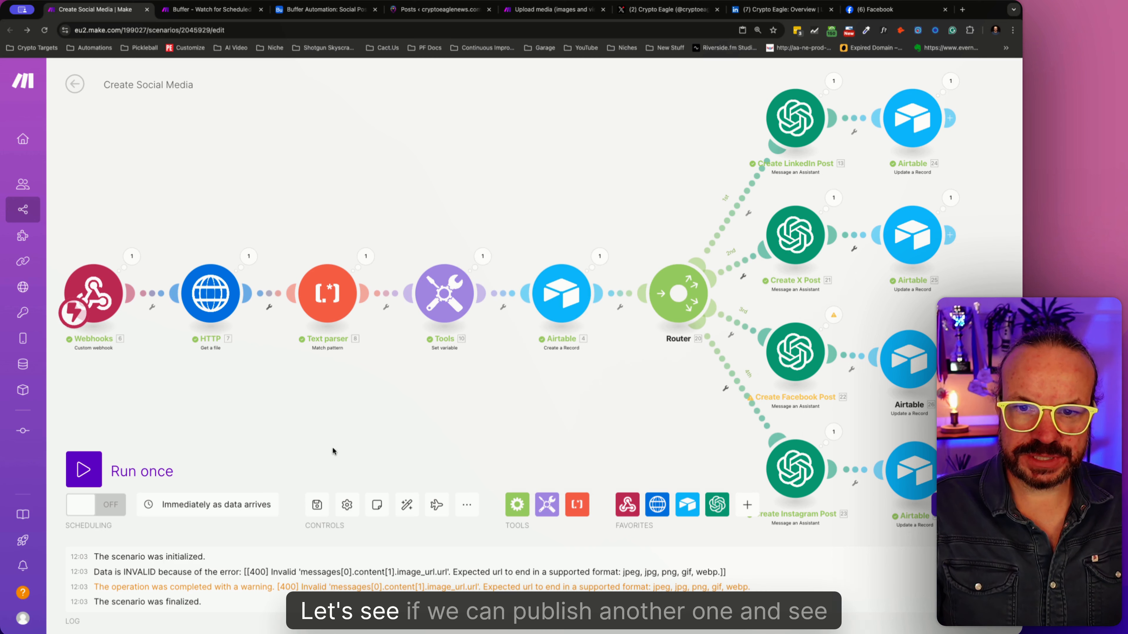
{"action": "left_click", "coordinate": [100, 477]}
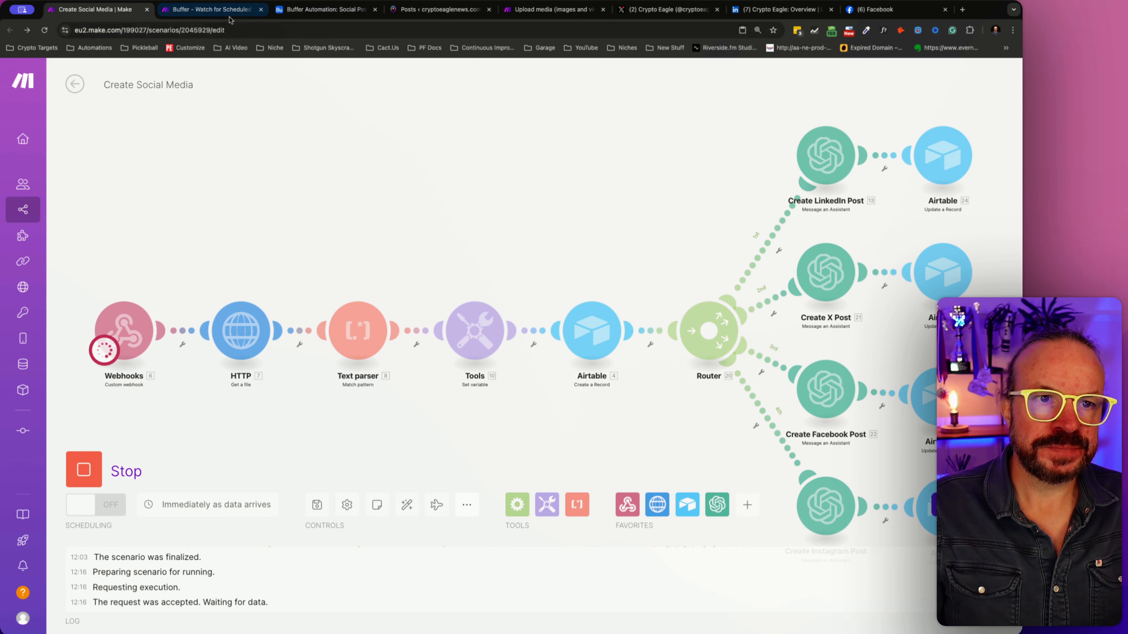
- In the WordPress drafts list, set the "DOGE/BTC Downtrend Holds Steady Despite Dogecoin's Recent Gains" post's status to Published and update it
{"action": "left_click", "coordinate": [219, 15]}
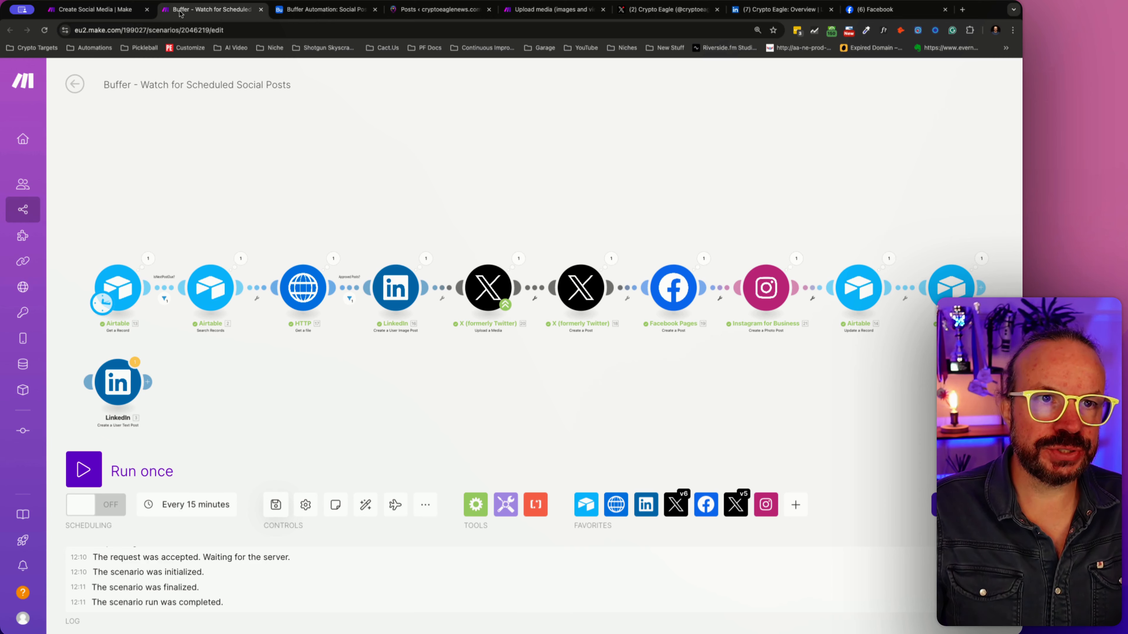
{"action": "left_click", "coordinate": [367, 11]}
{"action": "left_click", "coordinate": [426, 8]}
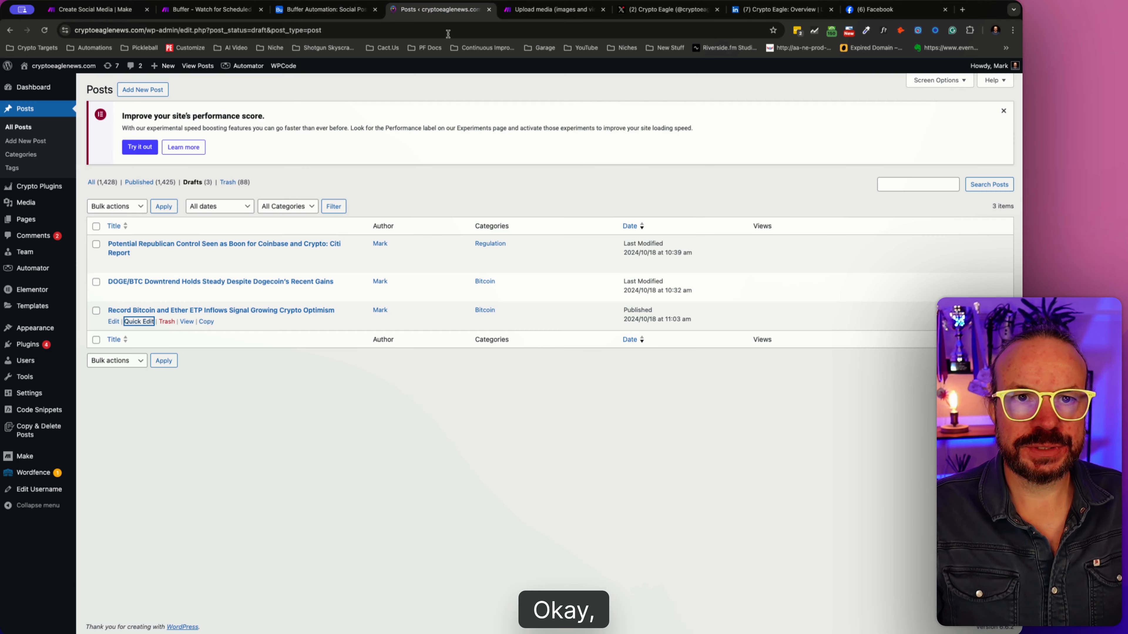
{"action": "left_click", "coordinate": [139, 293]}
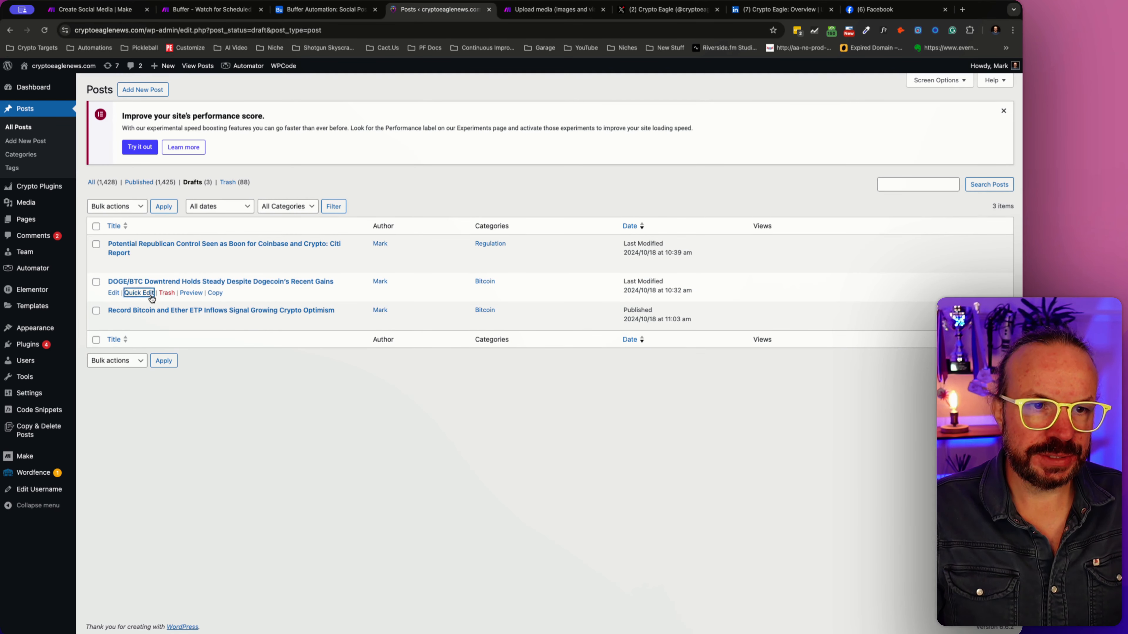
{"action": "left_click", "coordinate": [688, 381]}
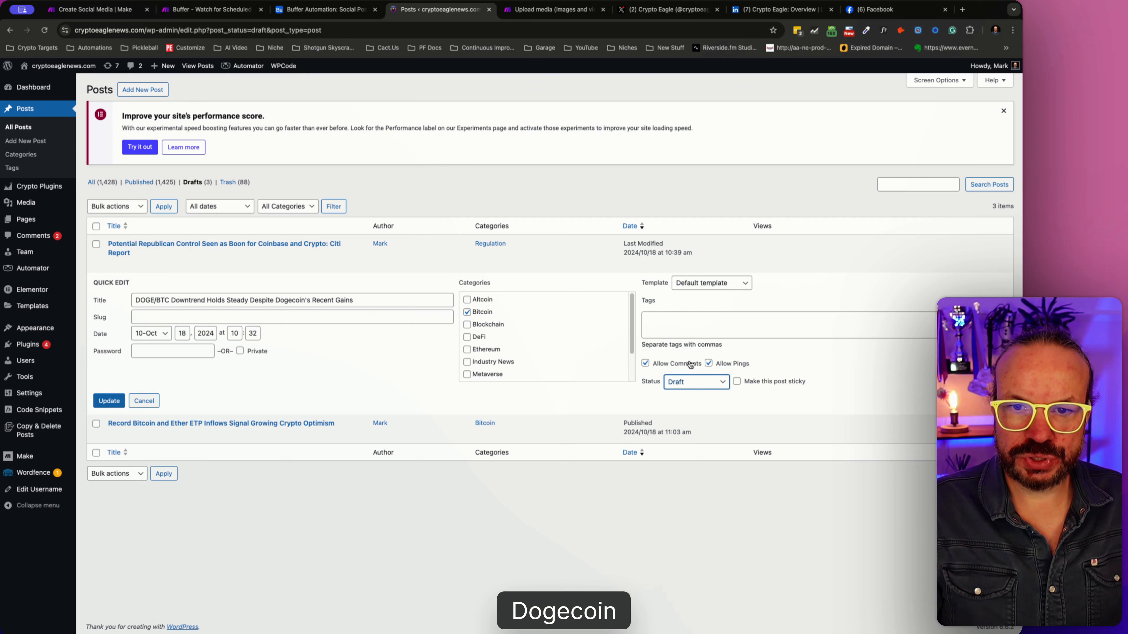
{"action": "left_click", "coordinate": [691, 365]}
{"action": "left_click", "coordinate": [102, 401]}
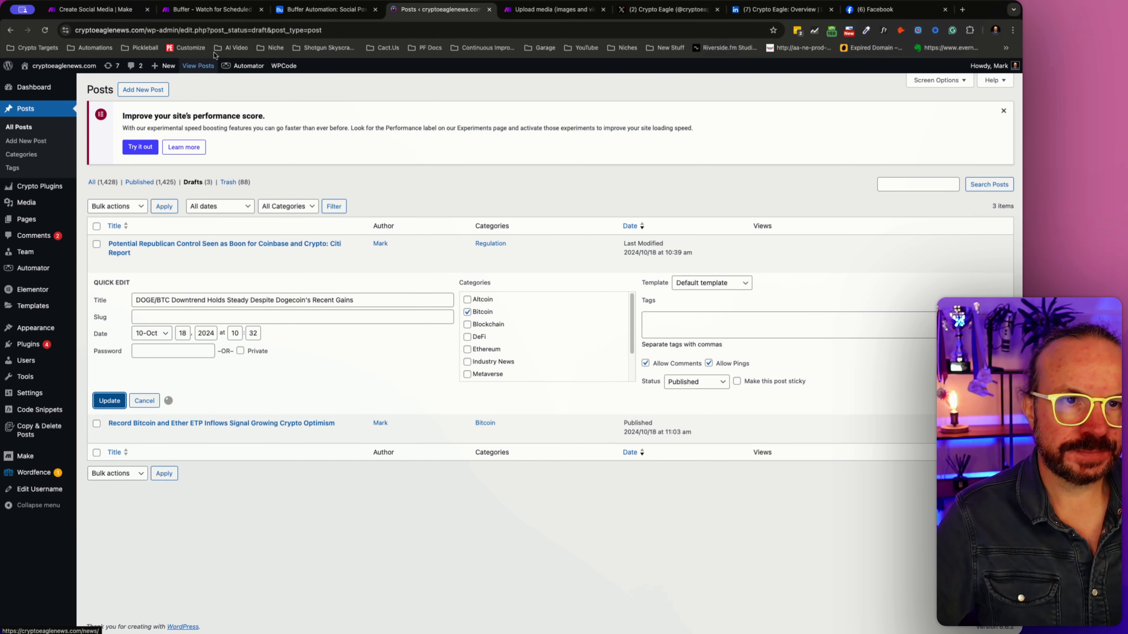
- Check the Create Social Media run, and examine the DOGE/BTC record's generated posts in the Airtable Social Posts table
{"action": "left_click", "coordinate": [113, 12]}
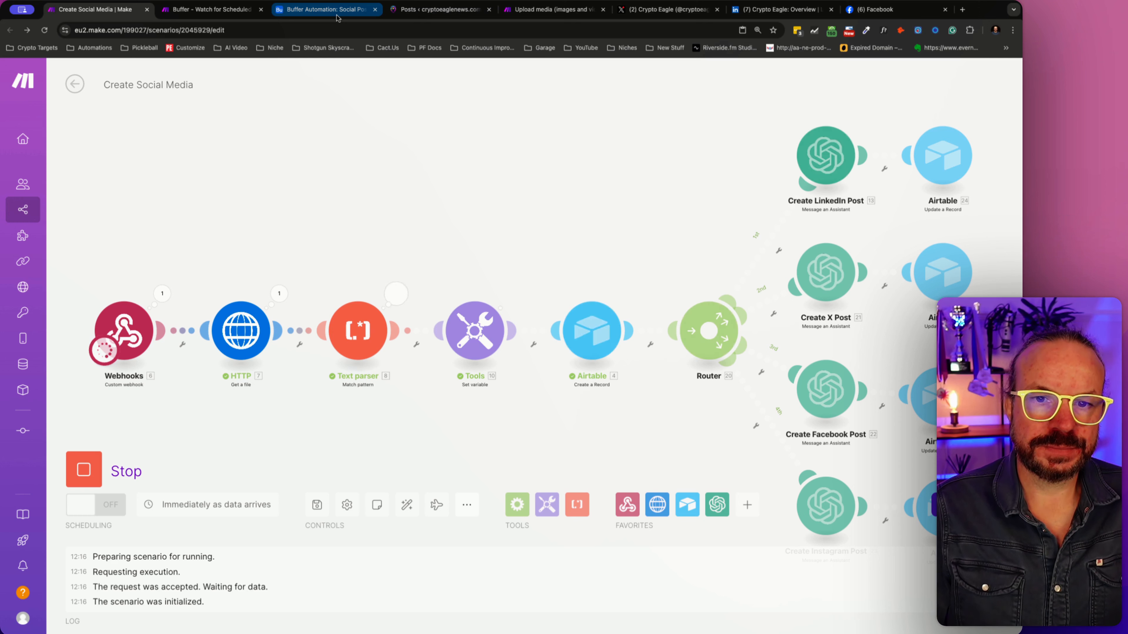
{"action": "left_click", "coordinate": [338, 18]}
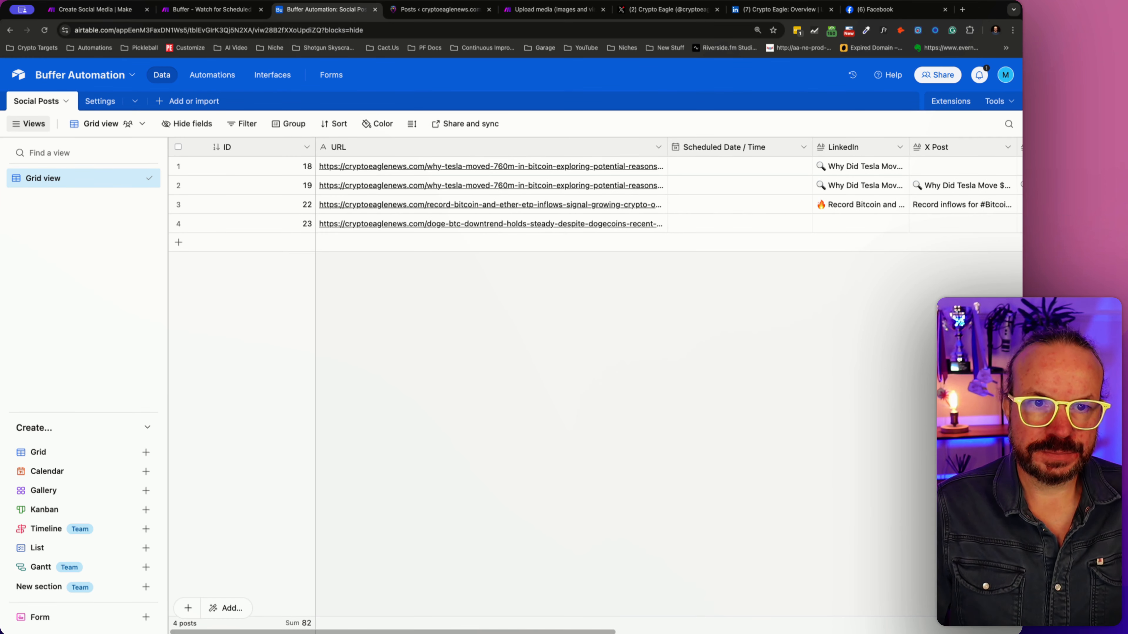
{"action": "scroll", "coordinate": [666, 196], "scroll_direction": "right", "scroll_amount": 10}
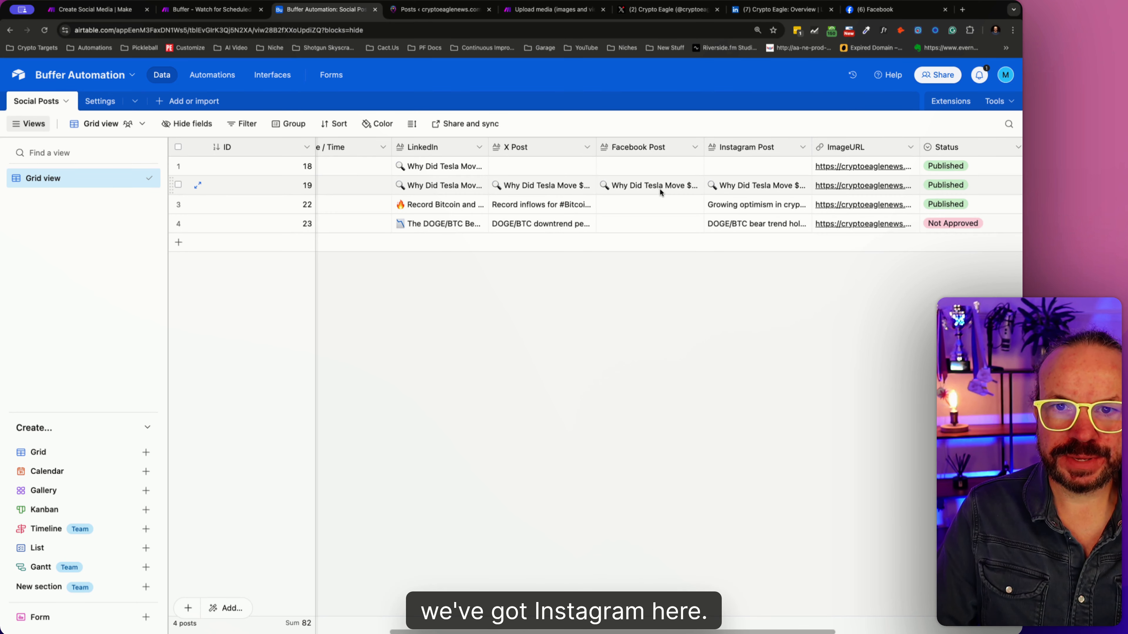
{"action": "left_click", "coordinate": [562, 226]}
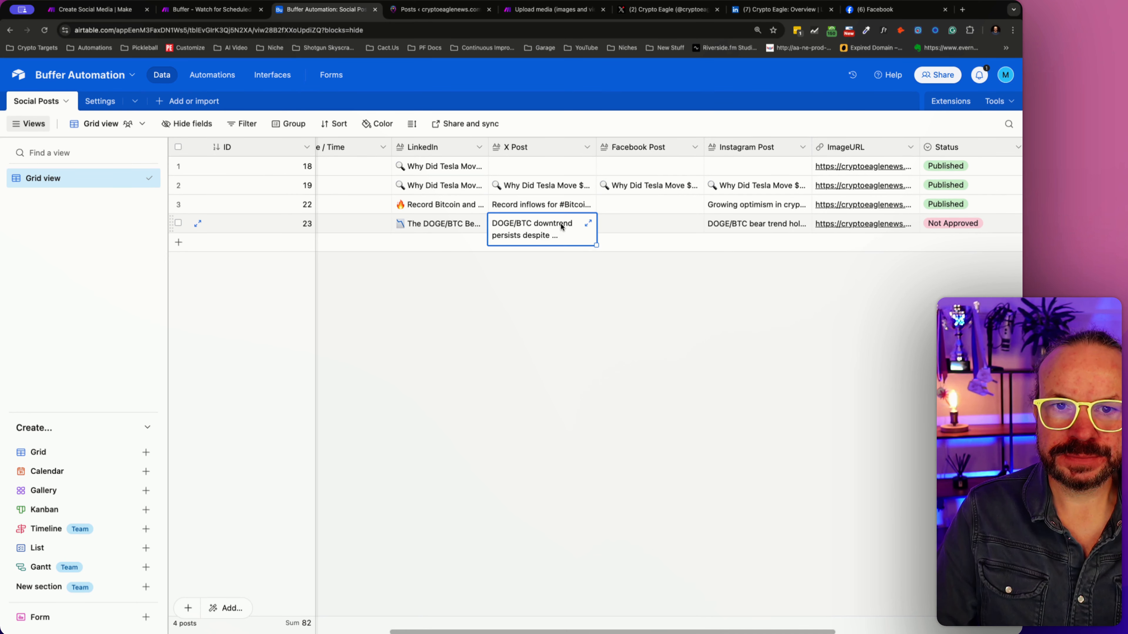
- Copy the DOGE/BTC record's Instagram Post text into its empty Facebook Post field
{"action": "left_click", "coordinate": [759, 231]}
{"action": "left_click", "coordinate": [759, 232]}
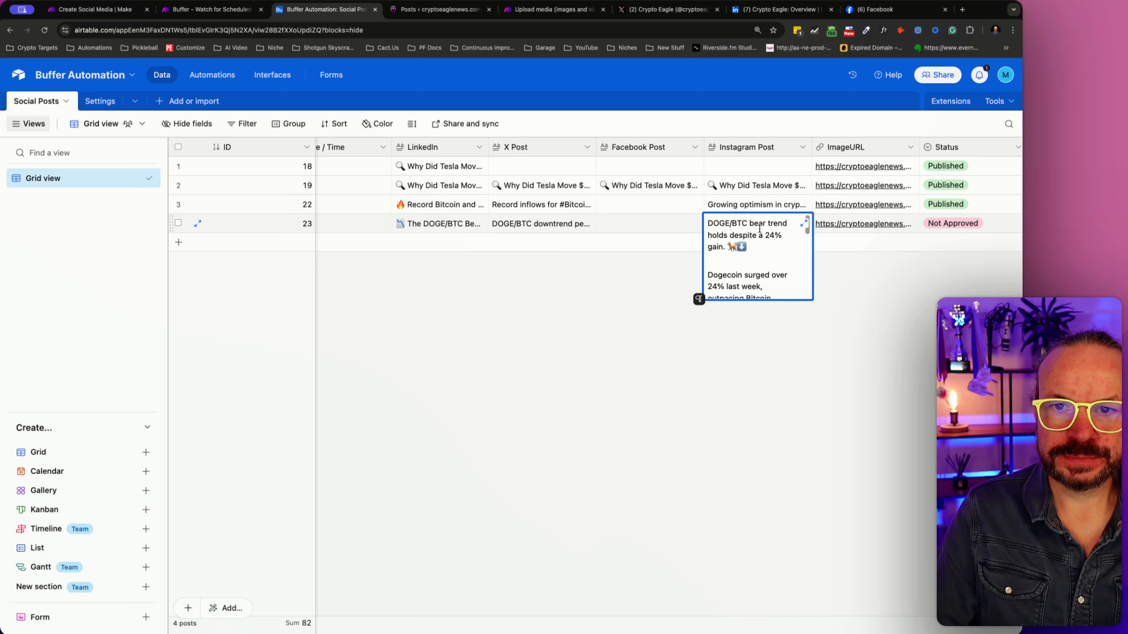
{"action": "left_click_drag", "start_coordinate": [711, 223], "coordinate": [796, 342]}
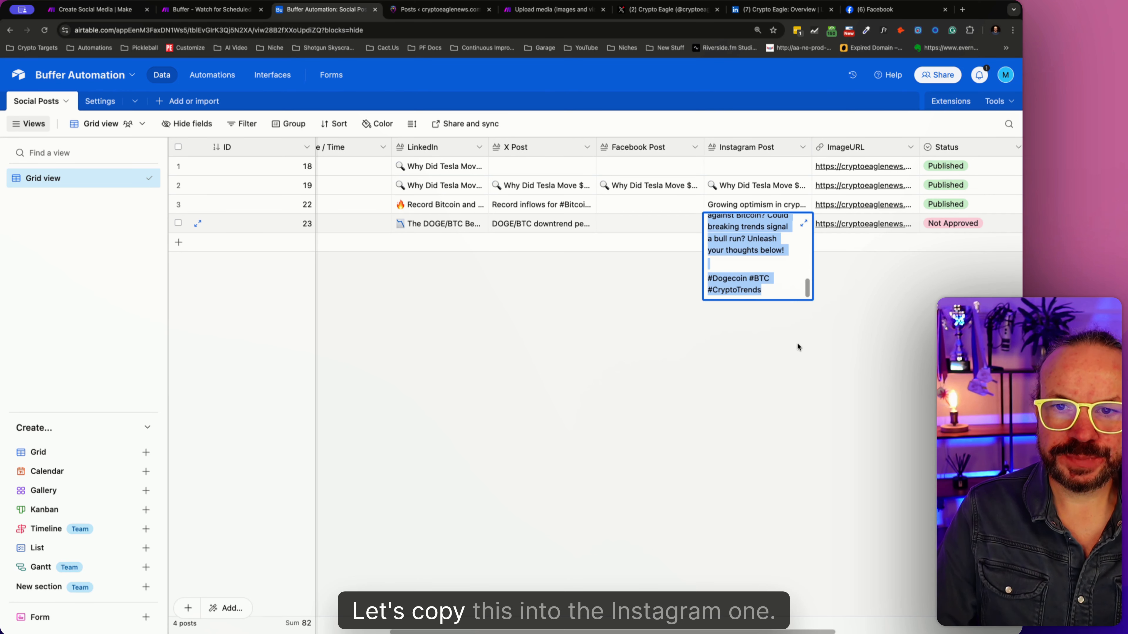
{"action": "key", "text": "ctrl+c"}
{"action": "left_click", "coordinate": [635, 223]}
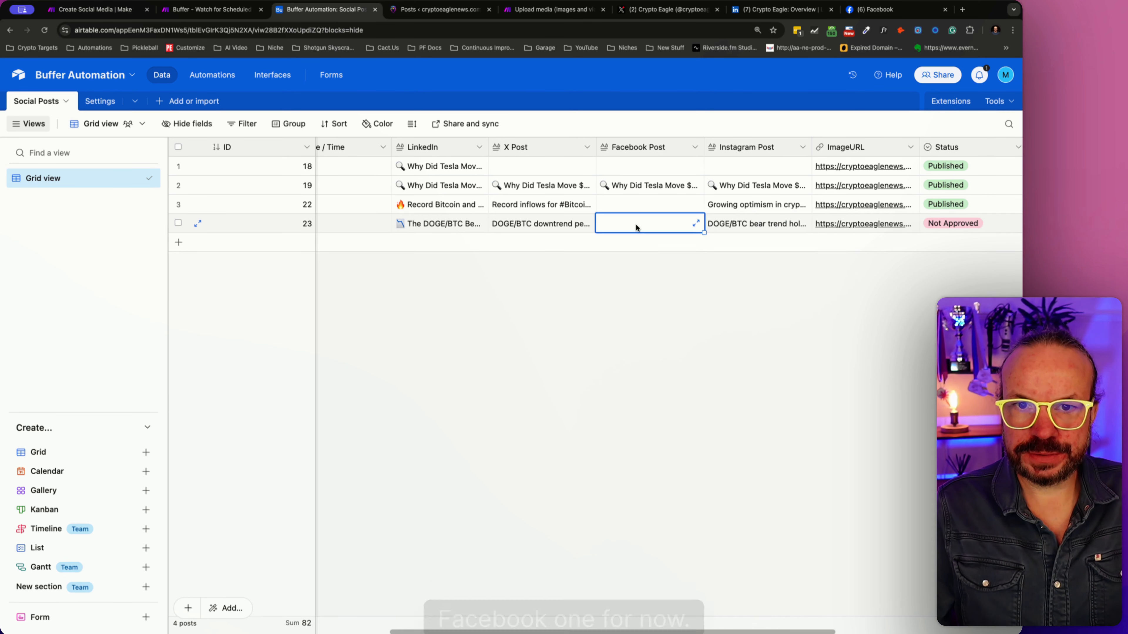
{"action": "left_click", "coordinate": [636, 222]}
{"action": "key", "text": "ctrl+v"}
{"action": "left_click", "coordinate": [779, 286]}
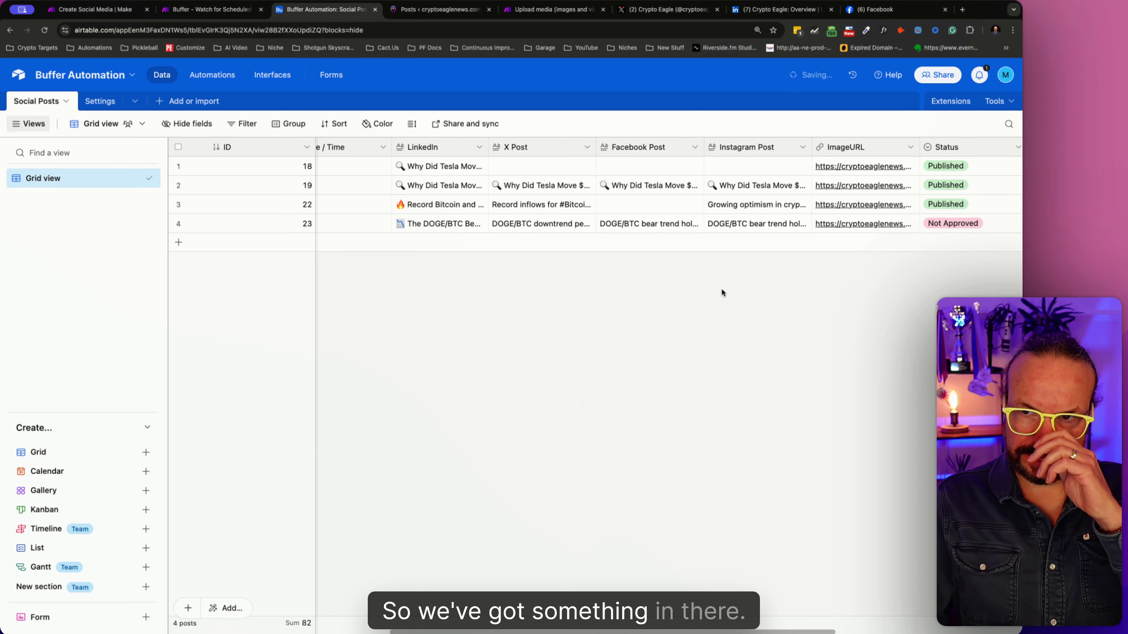
- Return to the Create Social Media scenario and inspect the Create Facebook Post module's run details for the error
{"action": "left_click", "coordinate": [235, 14]}
{"action": "left_click", "coordinate": [96, 10]}
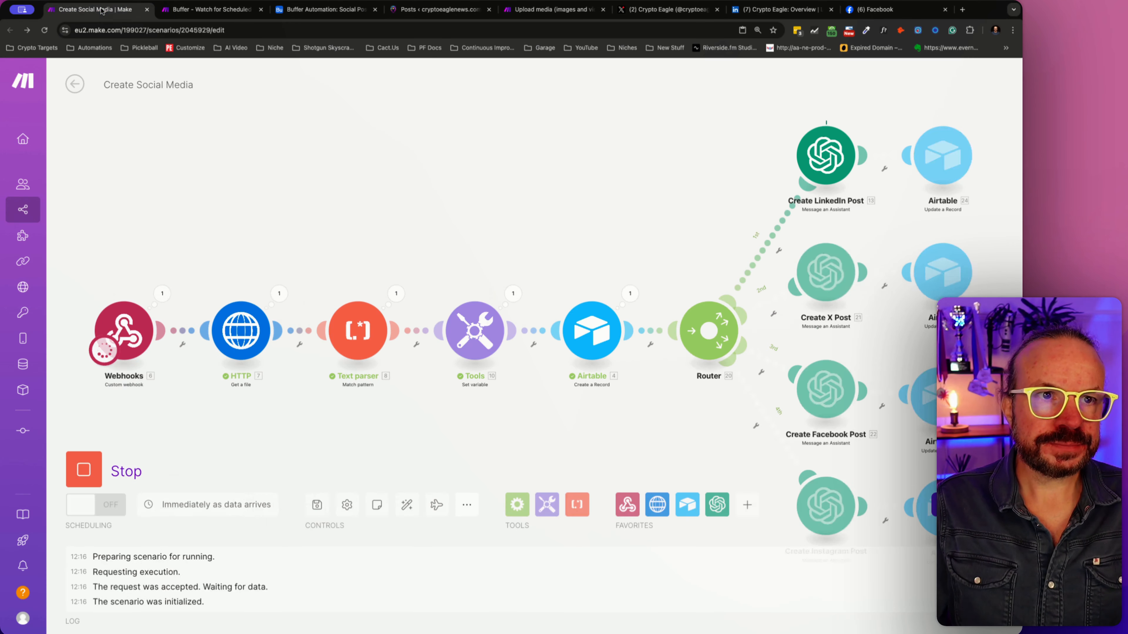
{"action": "left_click", "coordinate": [862, 352]}
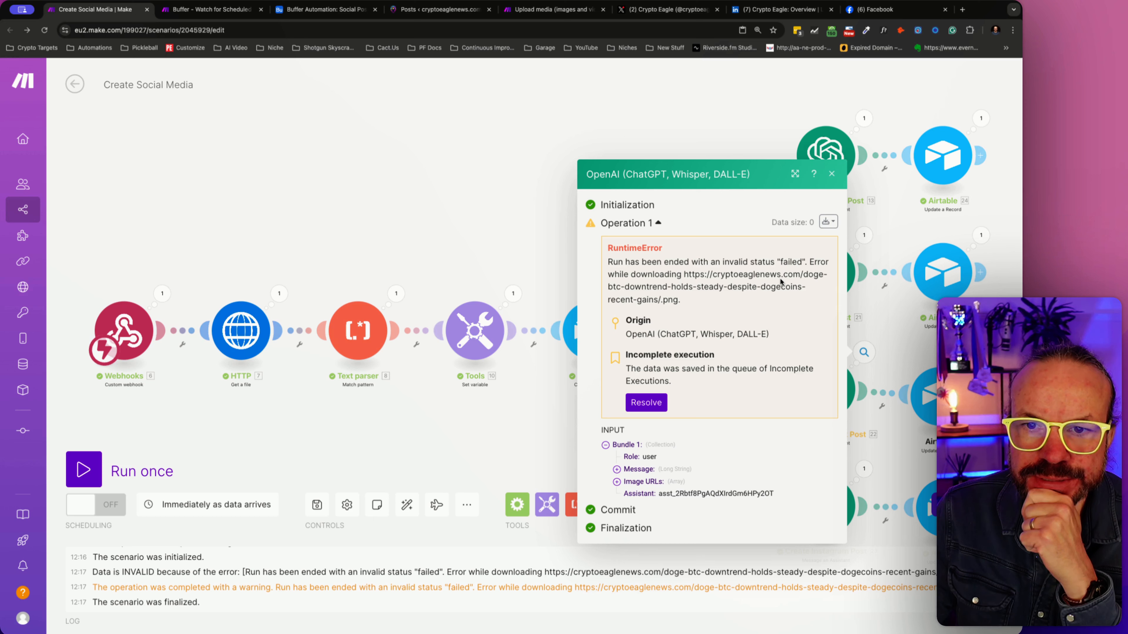
{"action": "key", "text": "Escape"}
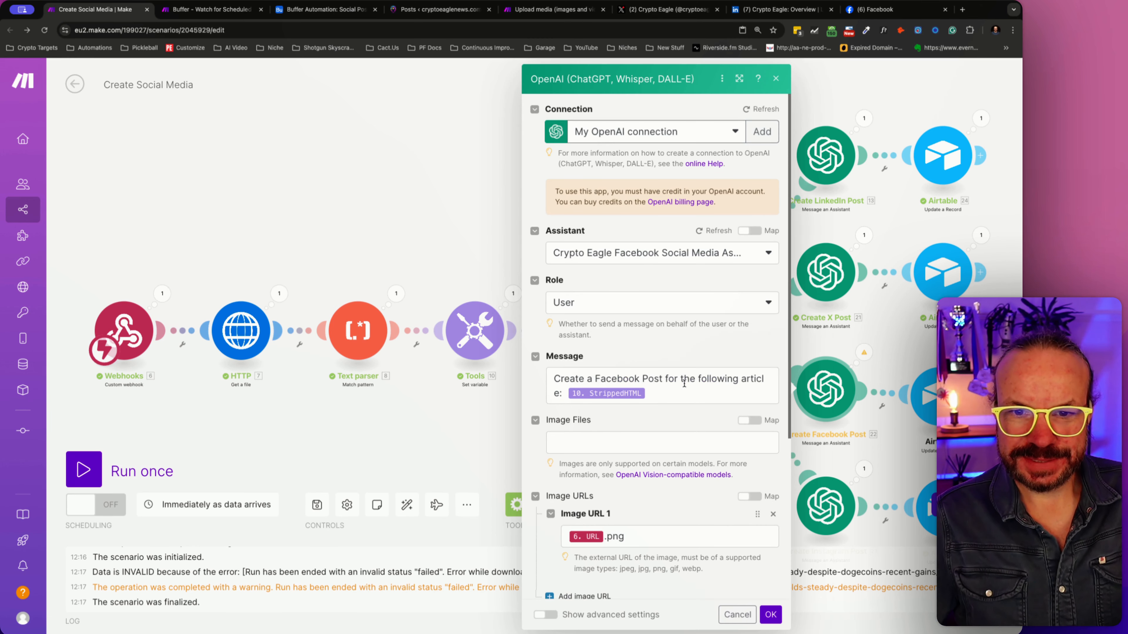
- In the Create Facebook Post module, set Image URL 1 to the webhook's ImageURL value without the .png suffix, and save the scenario
{"action": "scroll", "coordinate": [648, 510], "scroll_direction": "down", "scroll_amount": 3}
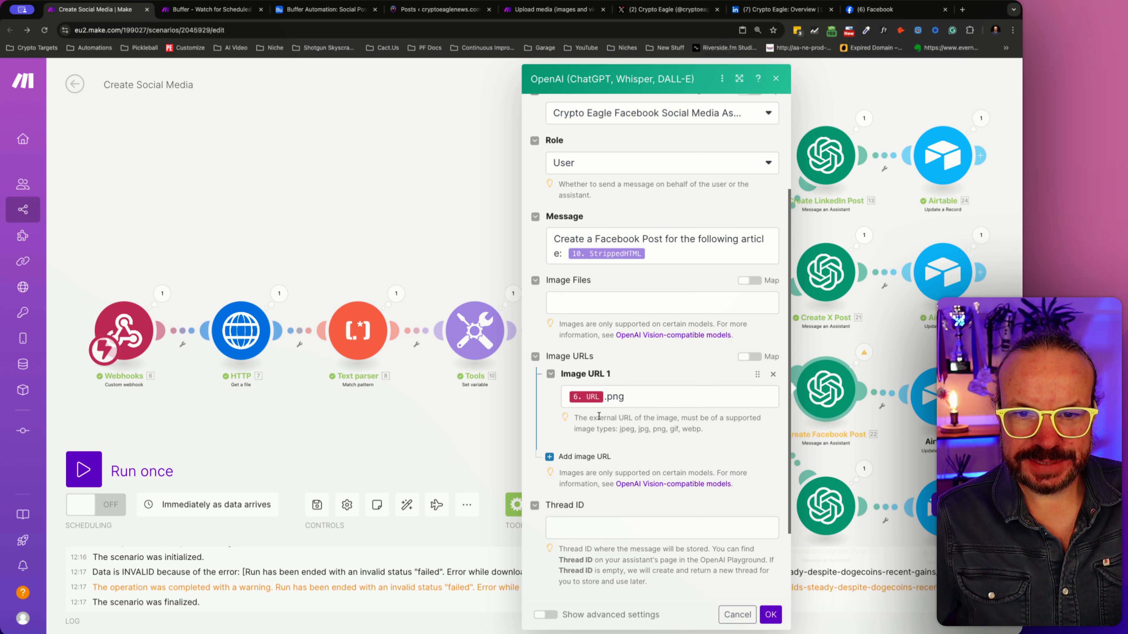
{"action": "left_click", "coordinate": [603, 399]}
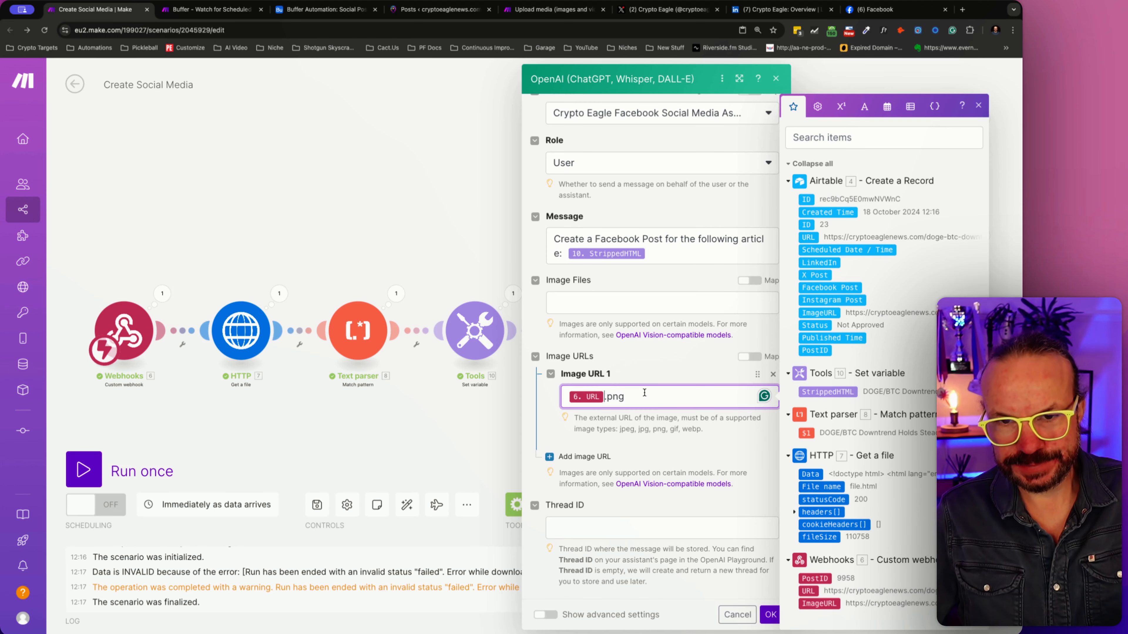
{"action": "key", "text": "BackSpace"}
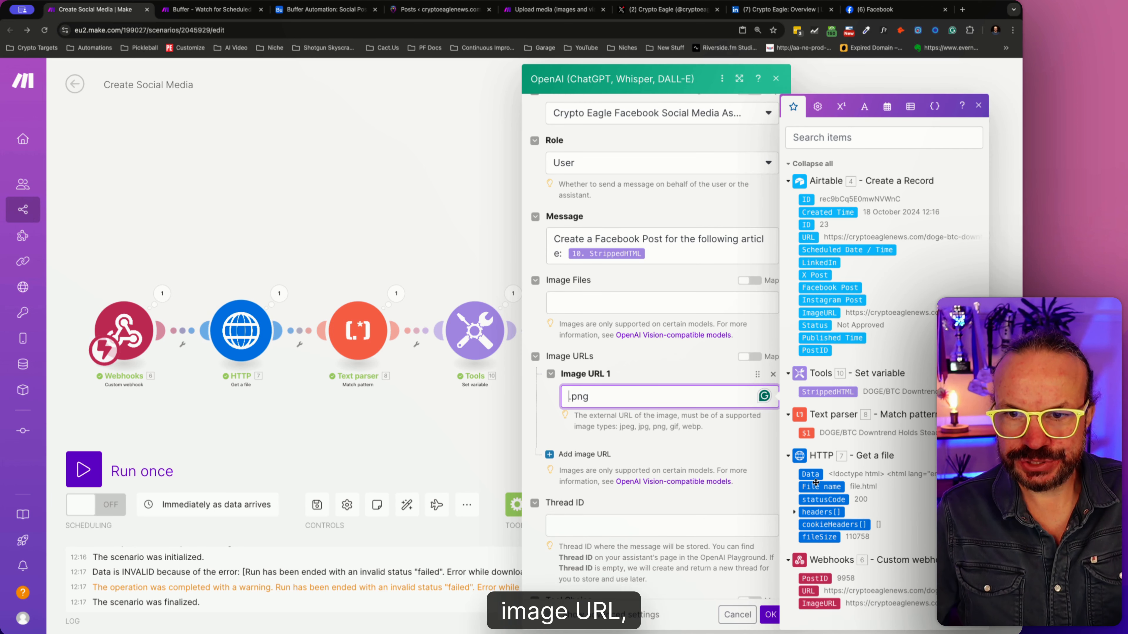
{"action": "left_click", "coordinate": [831, 604]}
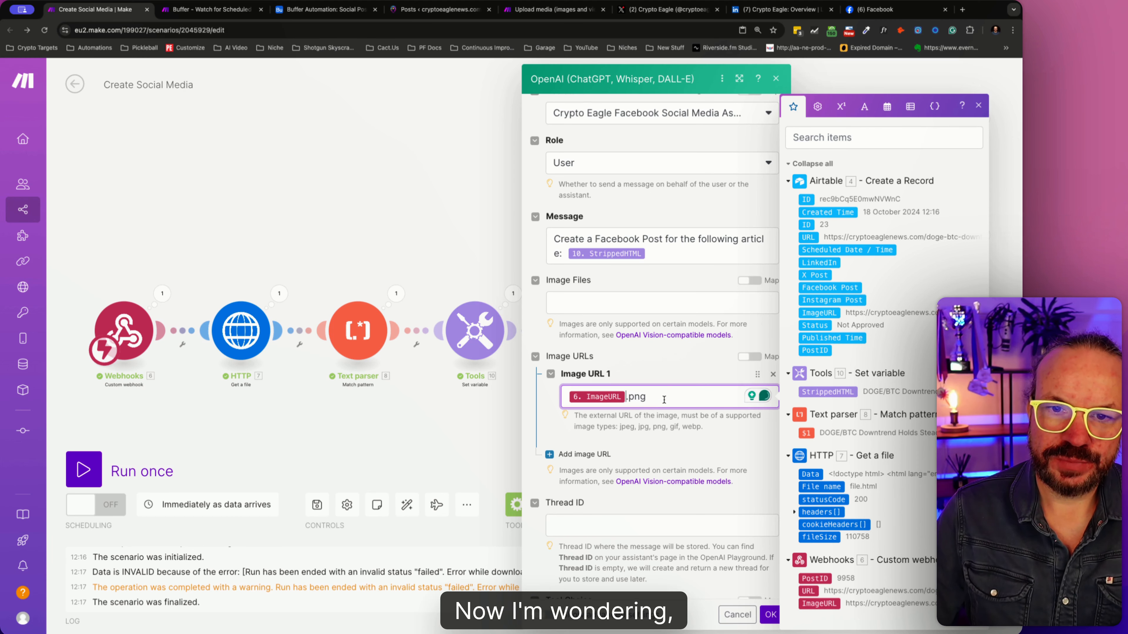
{"action": "key", "text": "BackSpace"}
{"action": "key", "text": "BackSpace"}
{"action": "key", "text": "BackSpace"}
{"action": "key", "text": "BackSpace"}
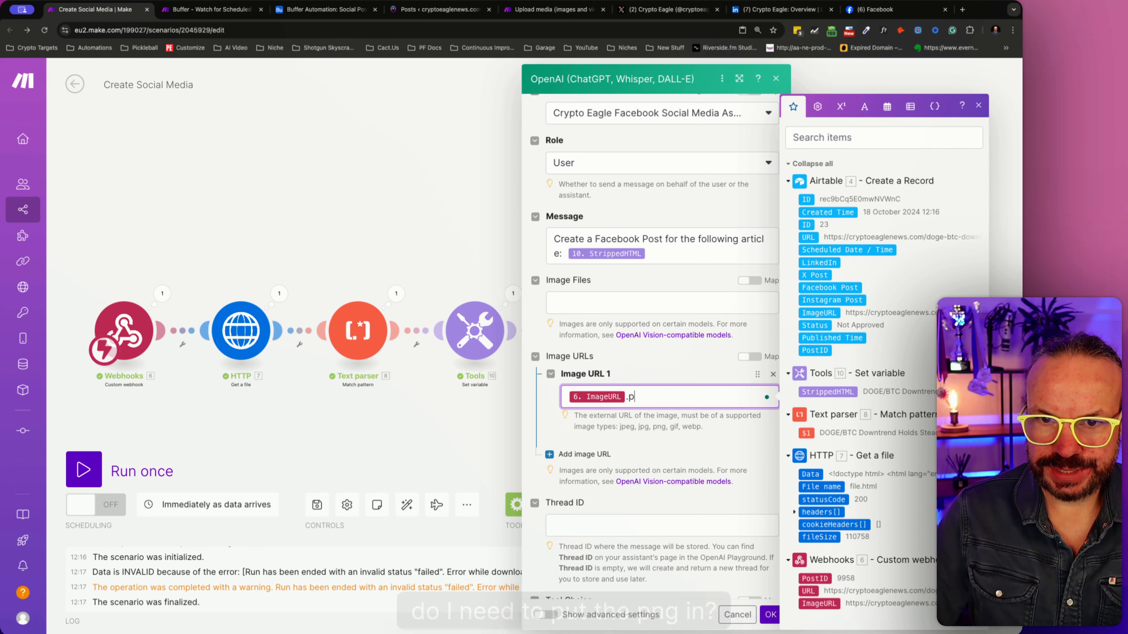
{"action": "left_click", "coordinate": [765, 610]}
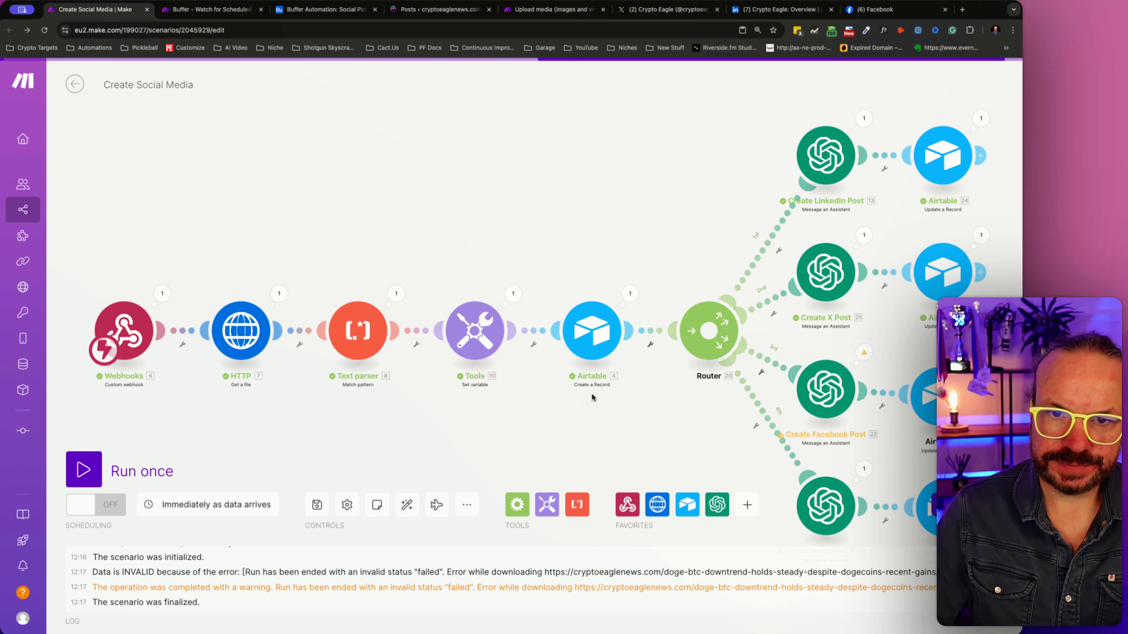
{"action": "left_click", "coordinate": [317, 505]}
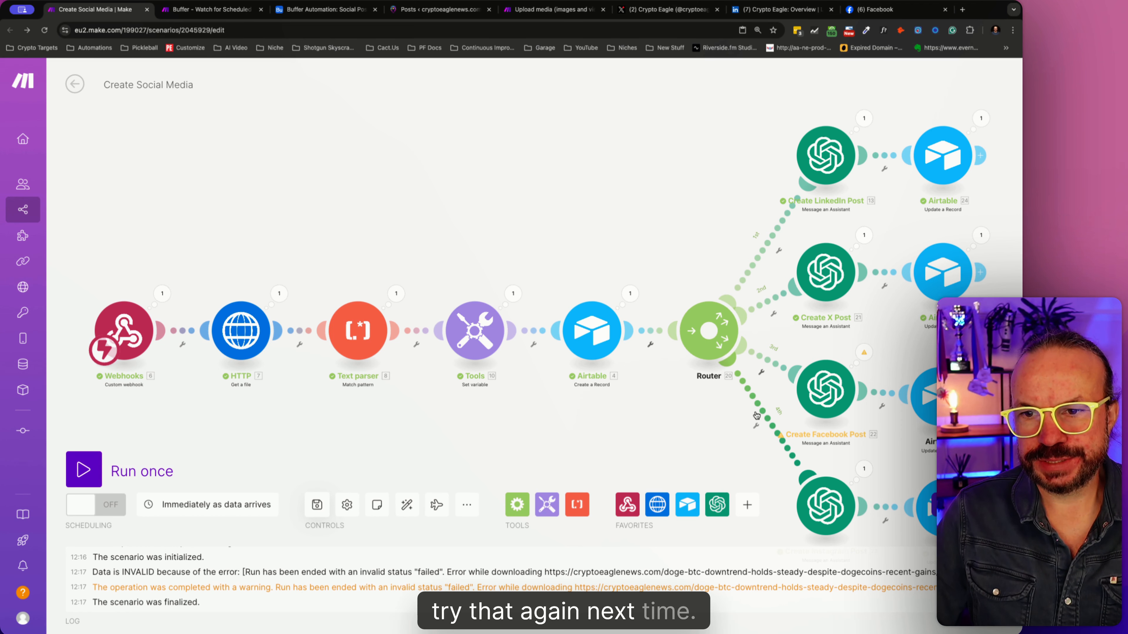
- Set the DOGE/BTC record's Status to Approved in Airtable, and run the Buffer - Watch for Scheduled Social Posts scenario once
{"action": "left_click", "coordinate": [212, 9]}
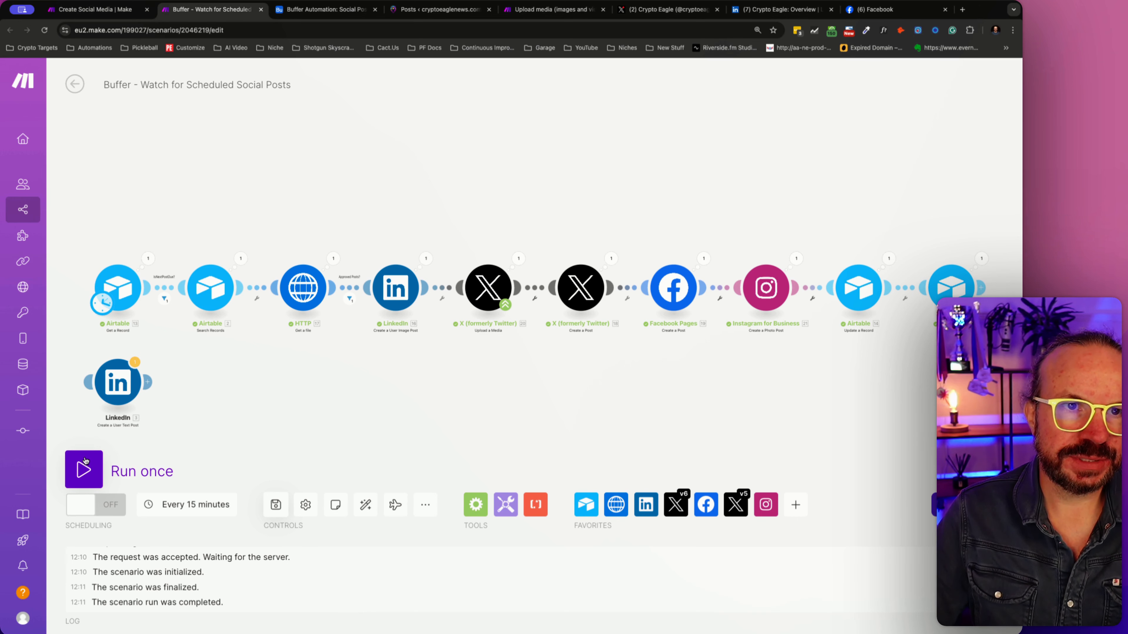
{"action": "left_click", "coordinate": [319, 10]}
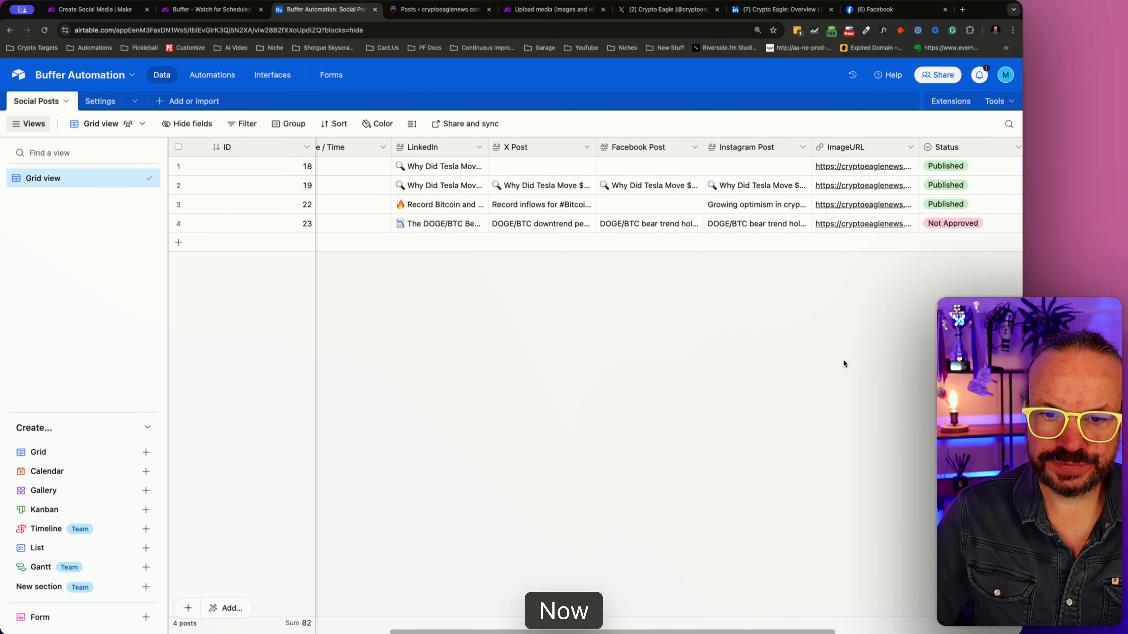
{"action": "left_click", "coordinate": [977, 223]}
{"action": "left_click", "coordinate": [1001, 223]}
{"action": "left_click", "coordinate": [948, 285]}
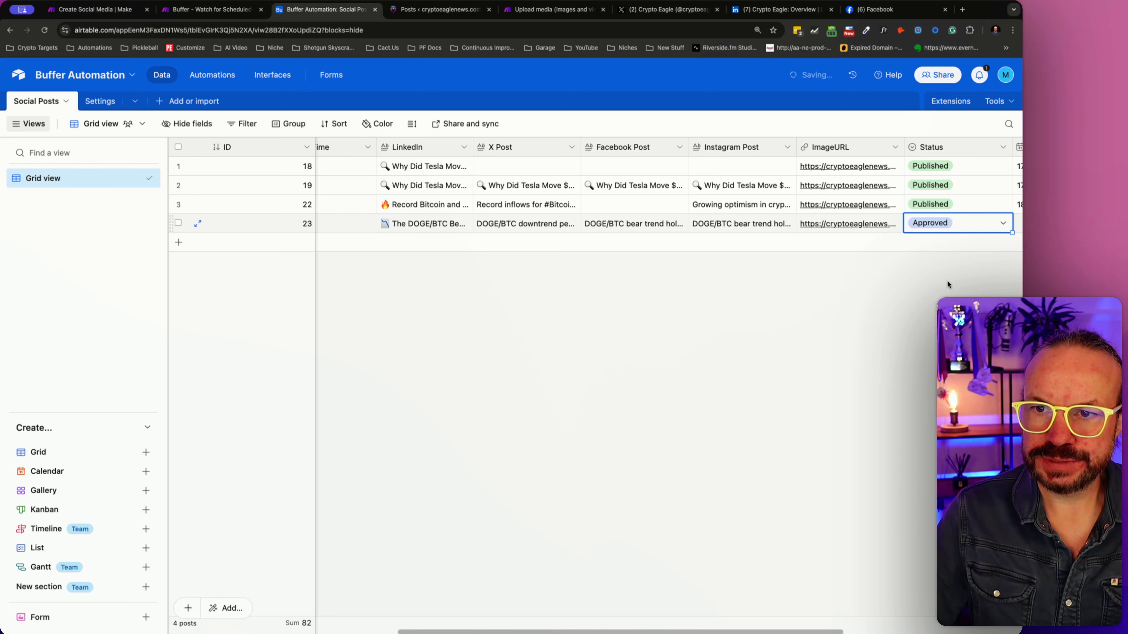
{"action": "left_click", "coordinate": [209, 9]}
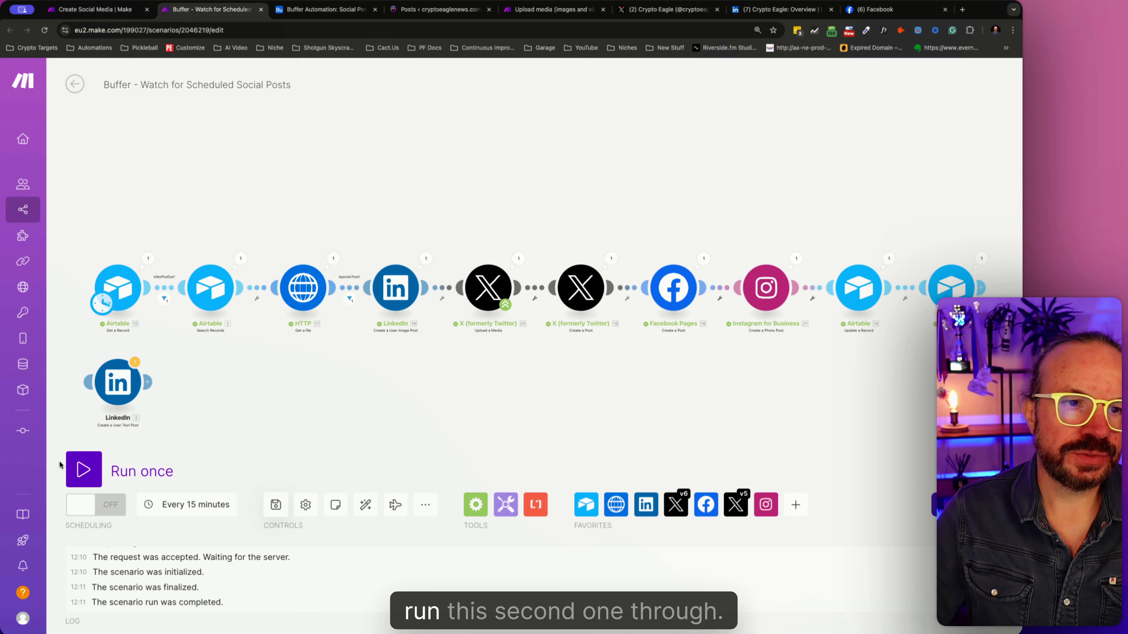
{"action": "left_click", "coordinate": [86, 465]}
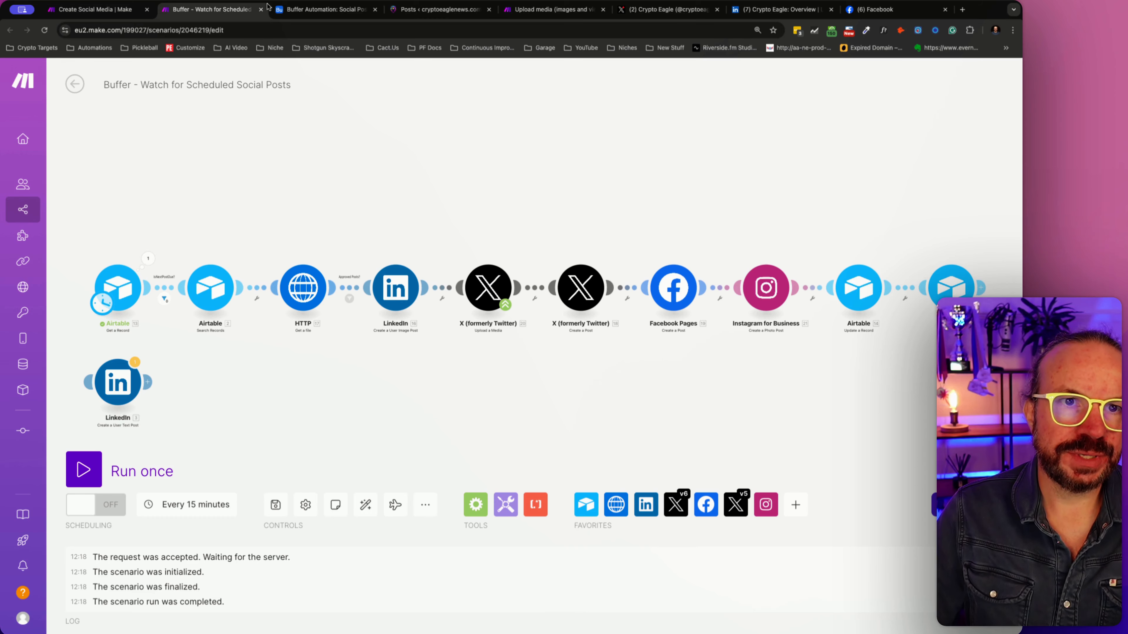
- In the Airtable Settings table, set the Next Post time to 12:11pm and rerun the Buffer - Watch for Scheduled Social Posts scenario once
{"action": "left_click", "coordinate": [311, 10]}
{"action": "left_click", "coordinate": [100, 102]}
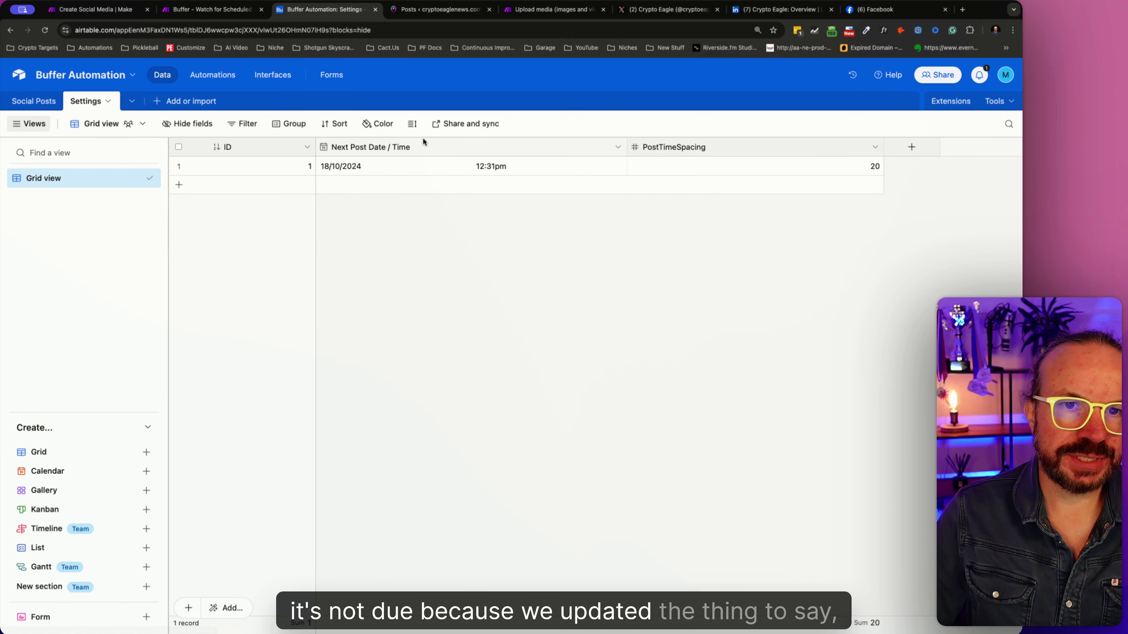
{"action": "left_click", "coordinate": [358, 169]}
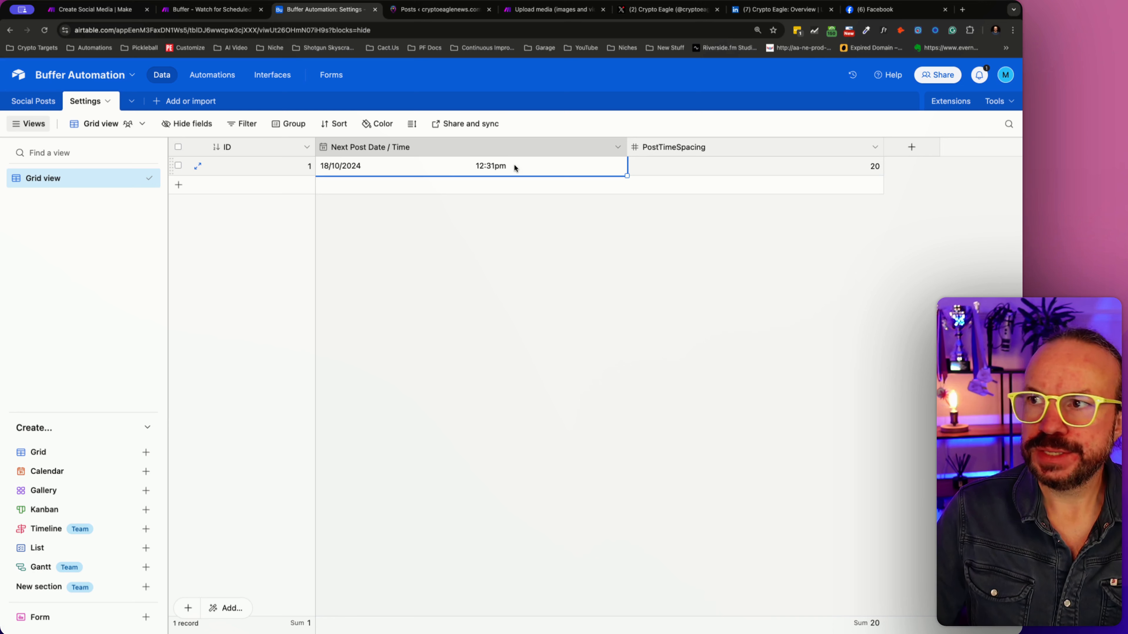
{"action": "left_click", "coordinate": [438, 169]}
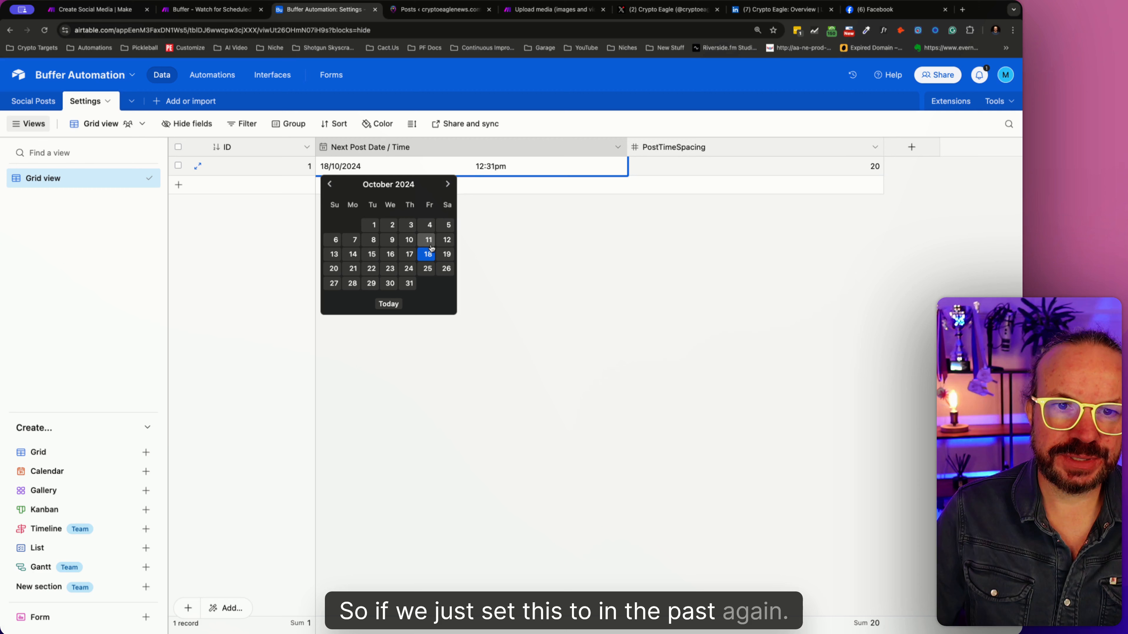
{"action": "double_click", "coordinate": [497, 165]}
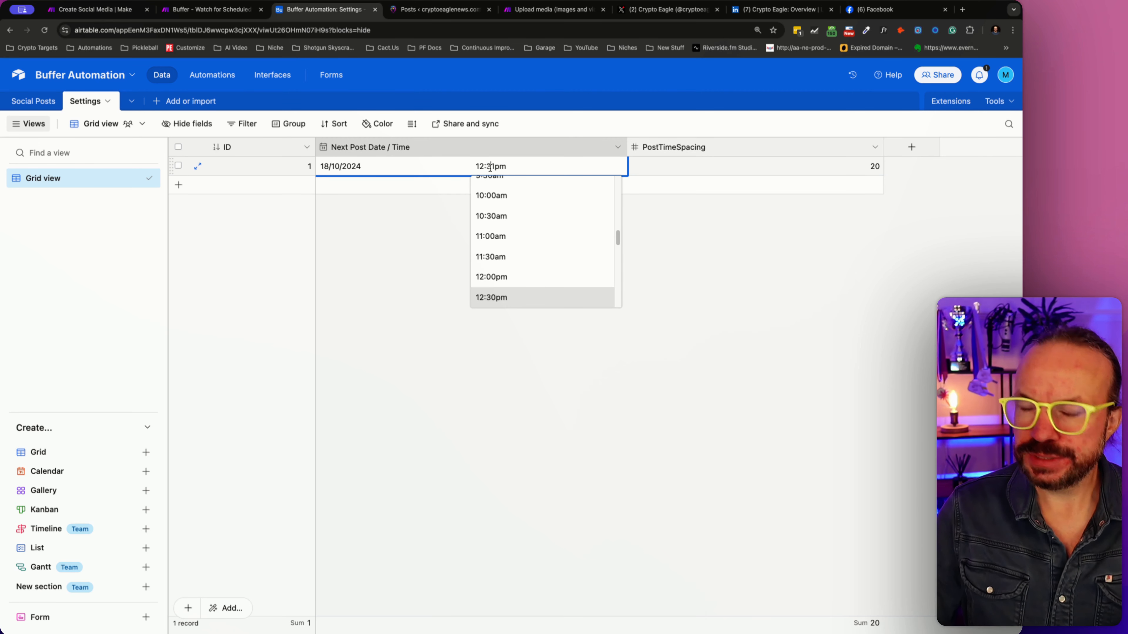
{"action": "type", "text": "11pm"}
{"action": "key", "text": "Return"}
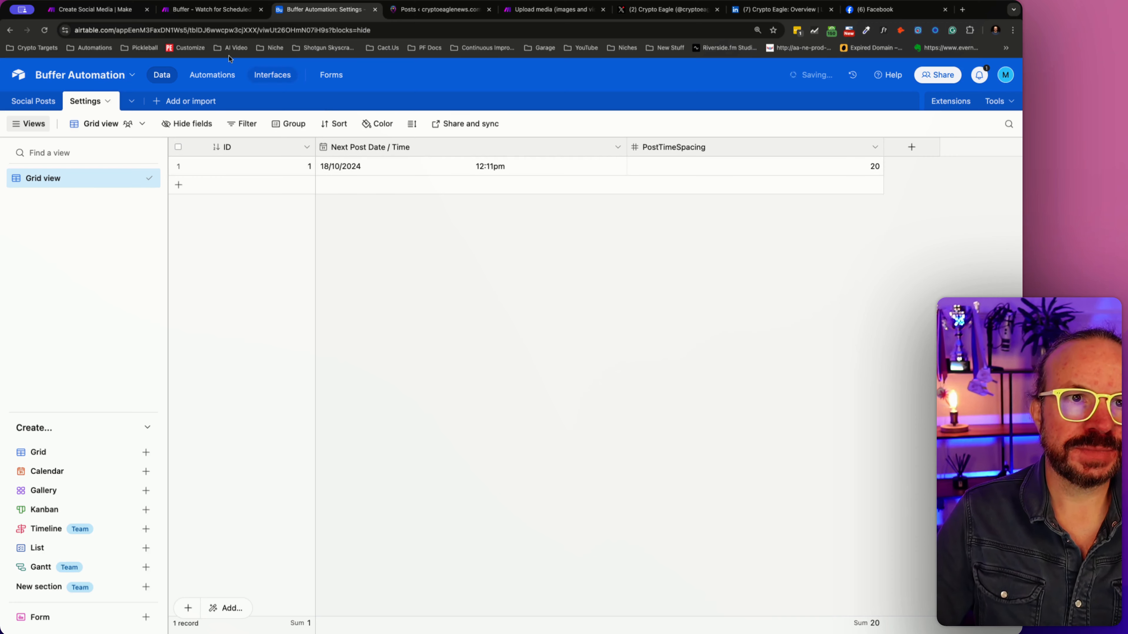
{"action": "left_click", "coordinate": [212, 9]}
{"action": "left_click", "coordinate": [80, 472]}
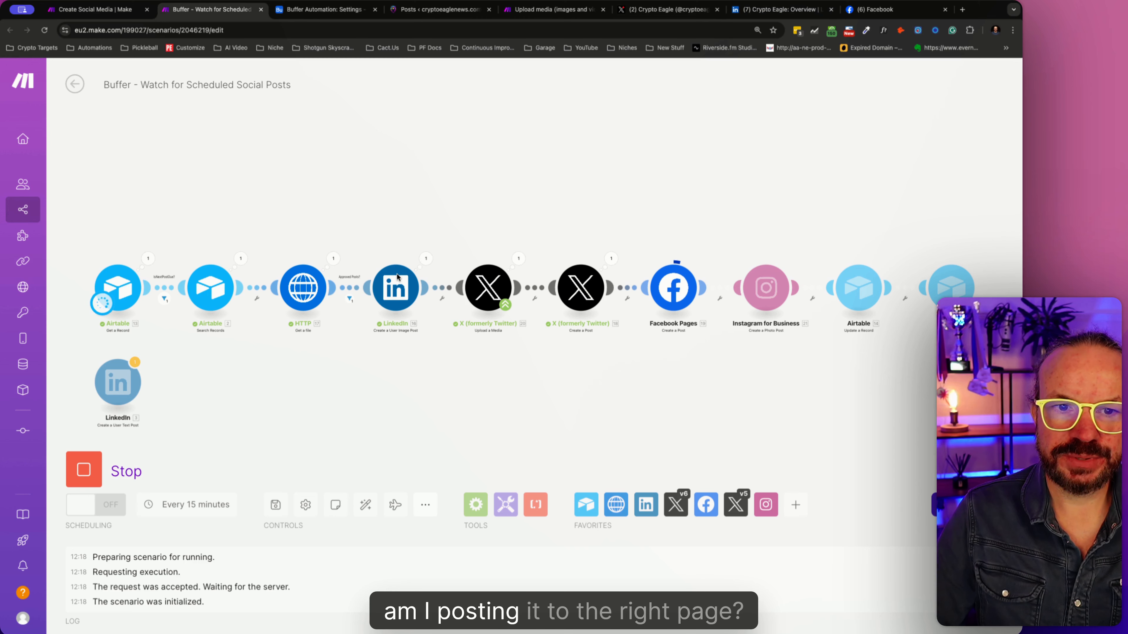
- Switch to LinkedIn, open the personal profile and check its recent activity for the posts published by the scenario
{"action": "left_click", "coordinate": [773, 9]}
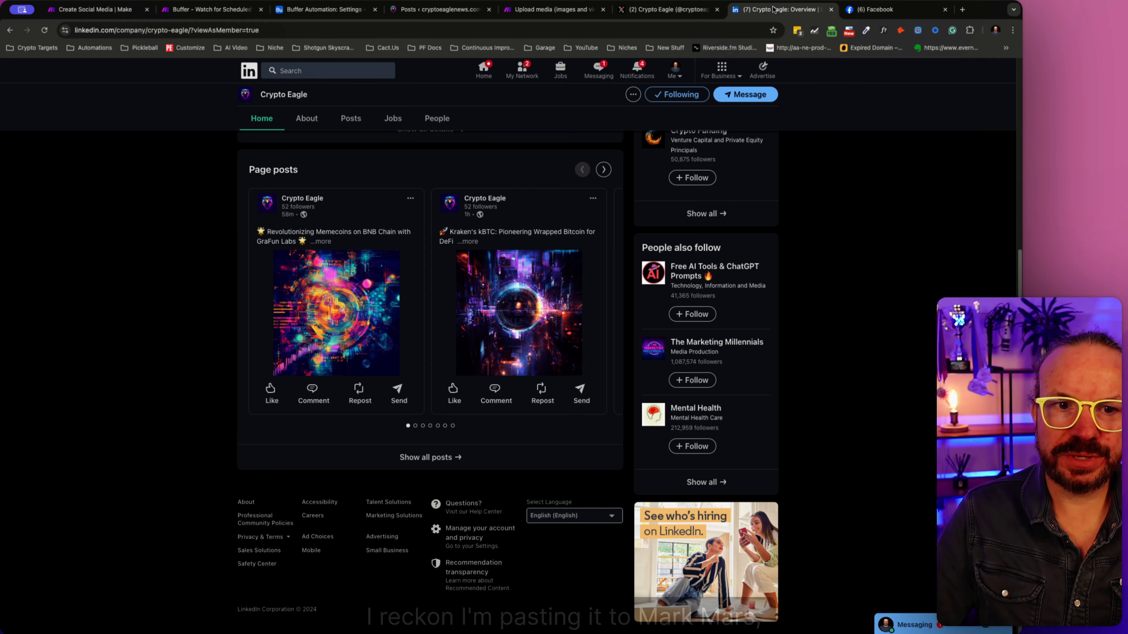
{"action": "left_click", "coordinate": [675, 70]}
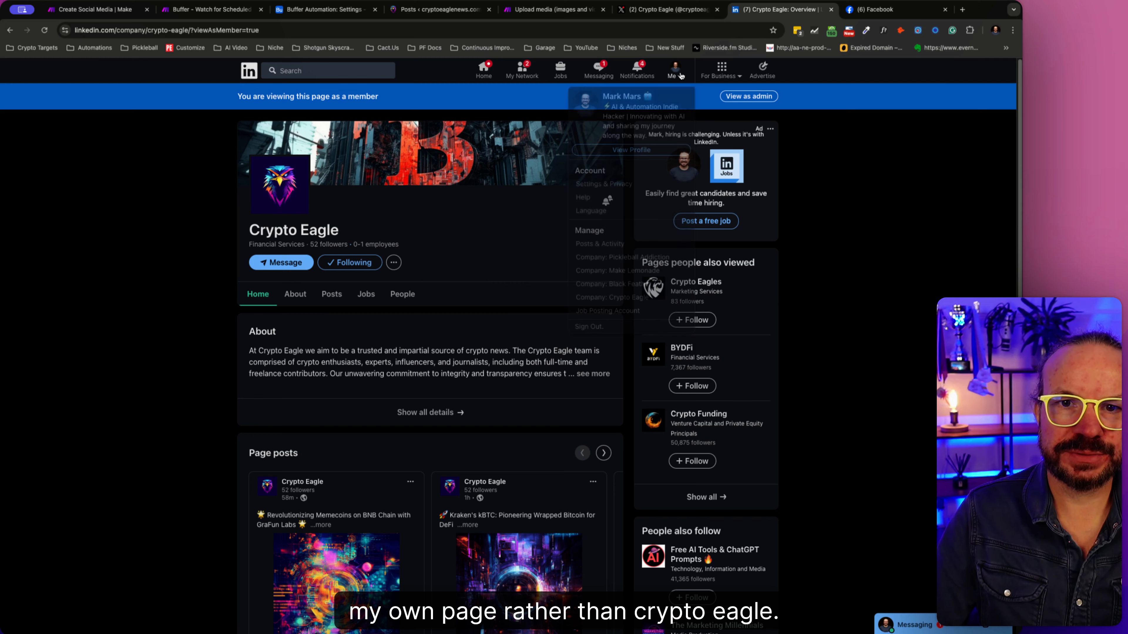
{"action": "left_click", "coordinate": [630, 150]}
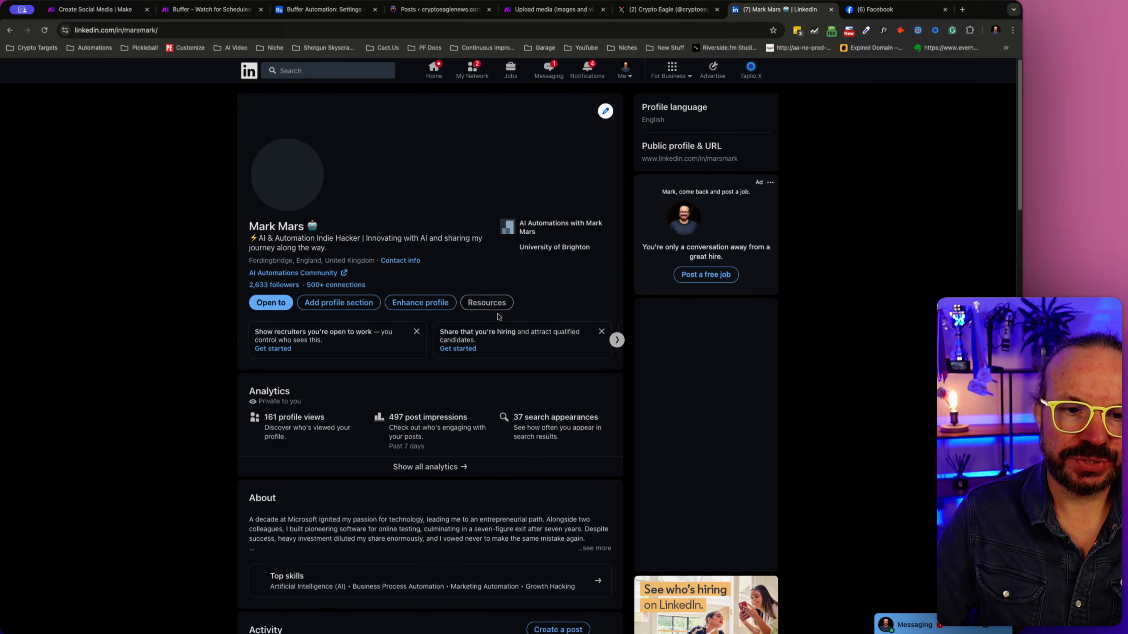
{"action": "scroll", "coordinate": [498, 317], "scroll_direction": "down", "scroll_amount": 2}
{"action": "scroll", "coordinate": [499, 317], "scroll_direction": "down", "scroll_amount": 10}
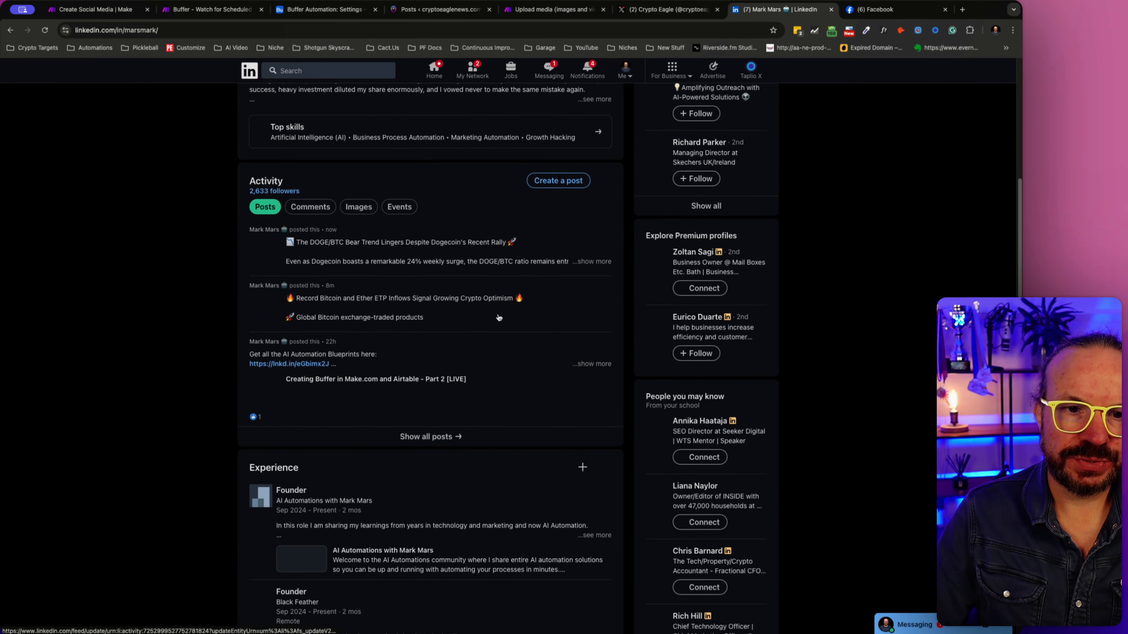
- Open the "Record Bitcoin and Ether ETP Inflows" post from the personal profile's activity and delete it permanently
{"action": "left_click", "coordinate": [564, 303]}
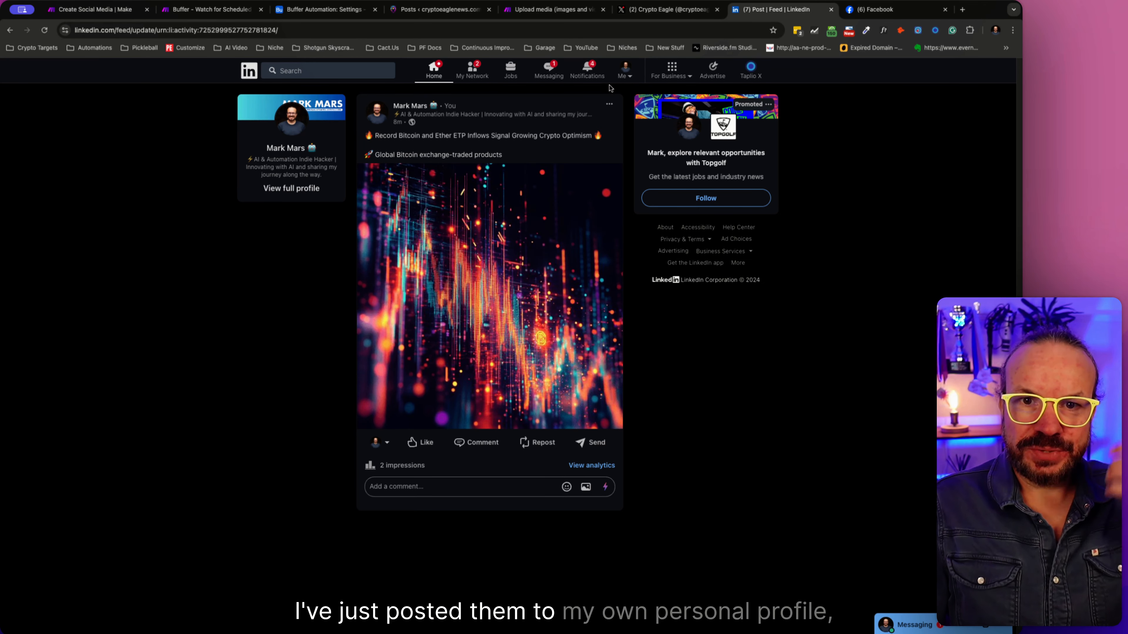
{"action": "left_click", "coordinate": [608, 104]}
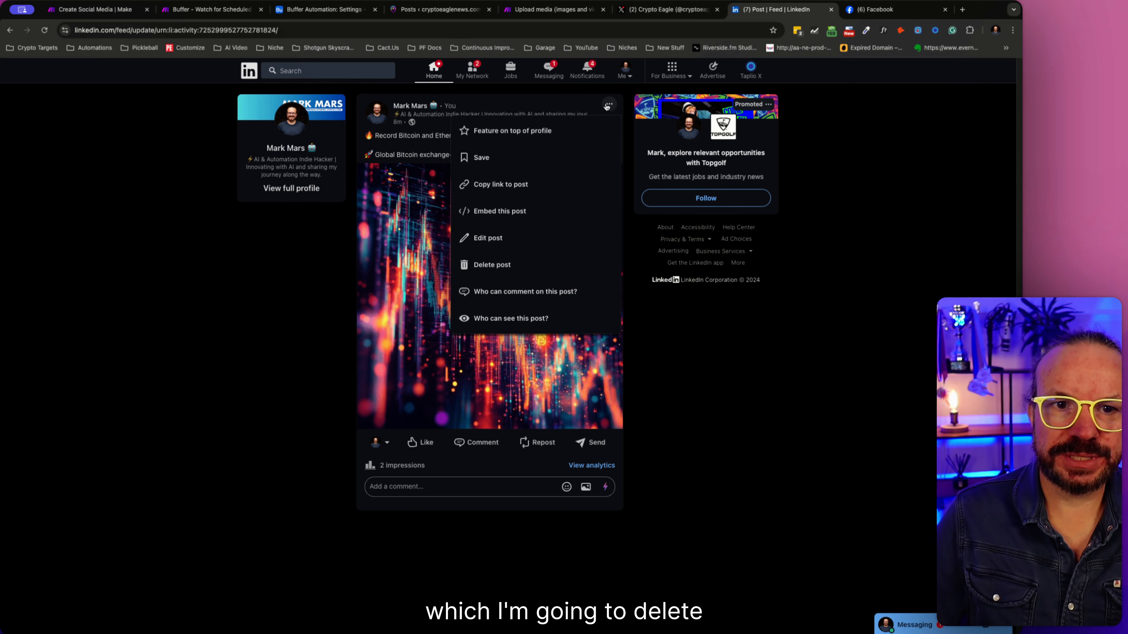
{"action": "left_click", "coordinate": [546, 265]}
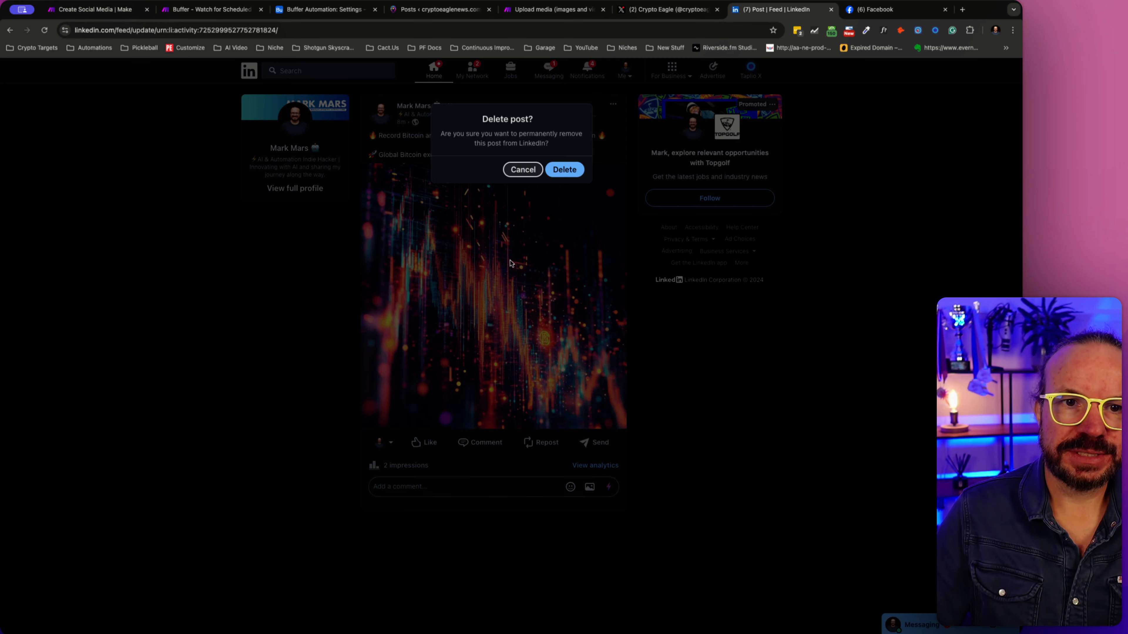
{"action": "left_click", "coordinate": [561, 172]}
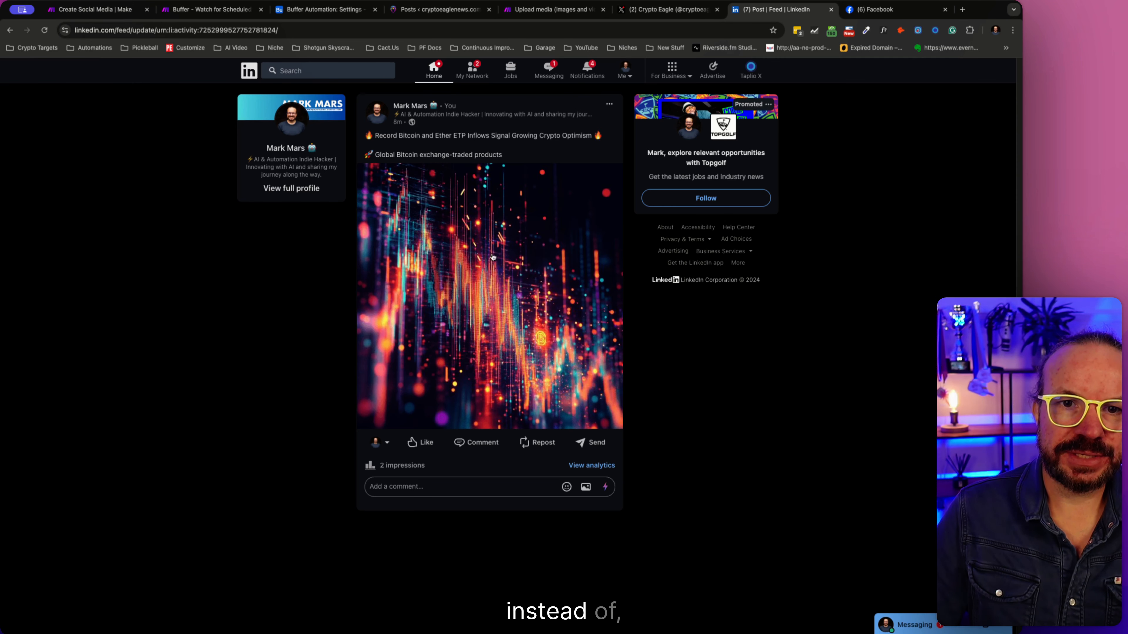
- Return to the full profile, open the new DOGE/BTC Bear Trend post, review its text and image, and delete it
{"action": "left_click", "coordinate": [310, 189]}
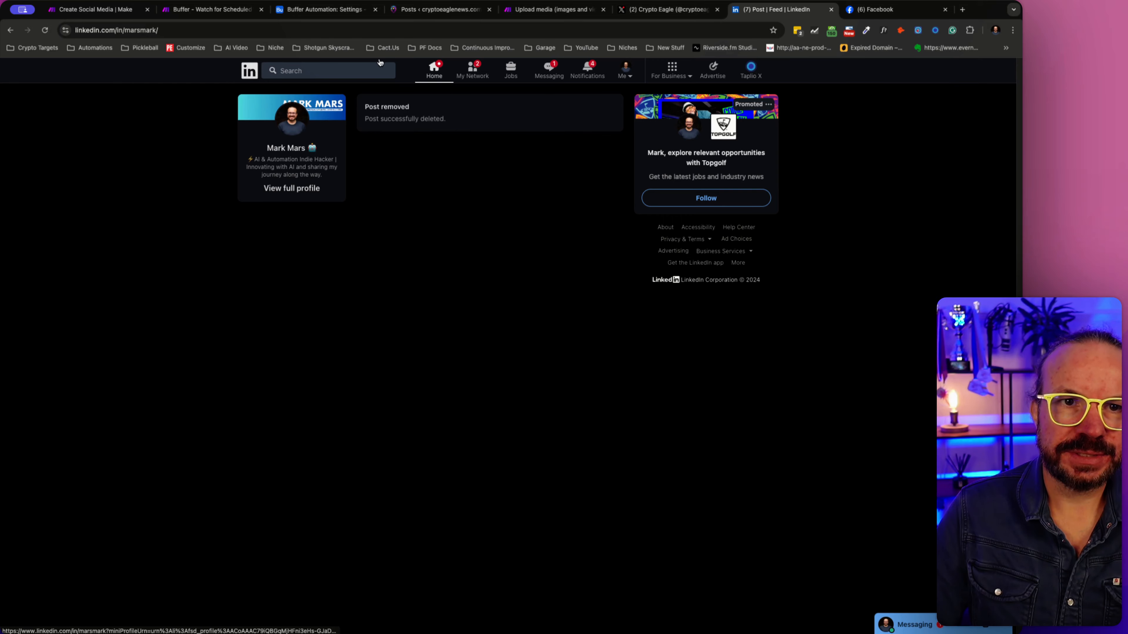
{"action": "scroll", "coordinate": [368, 395], "scroll_direction": "down", "scroll_amount": 7}
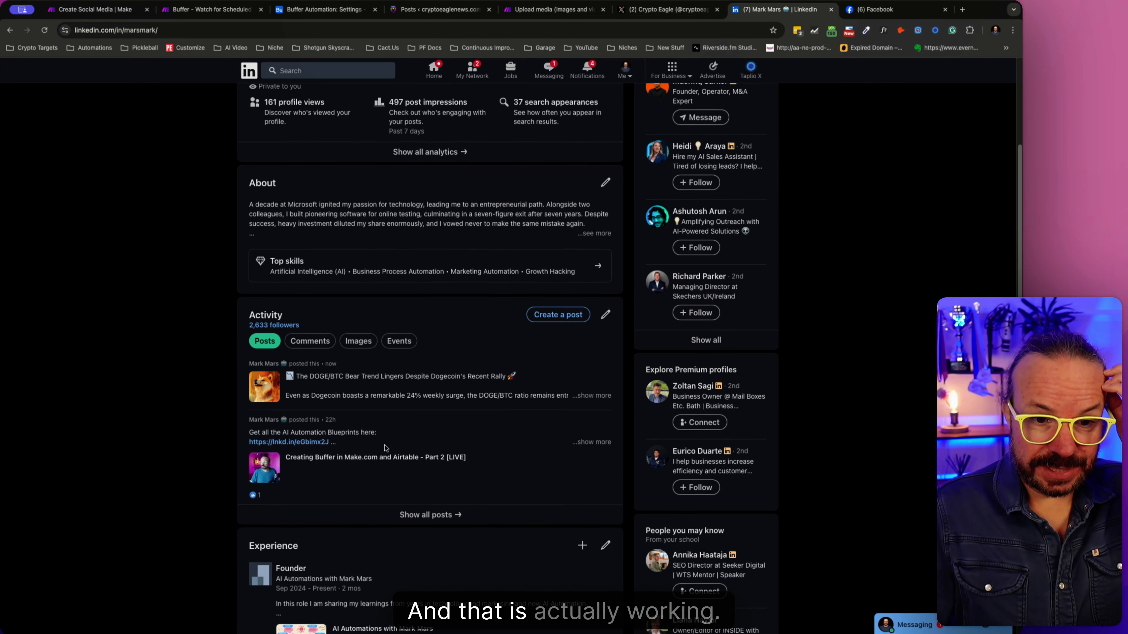
{"action": "left_click", "coordinate": [367, 395]}
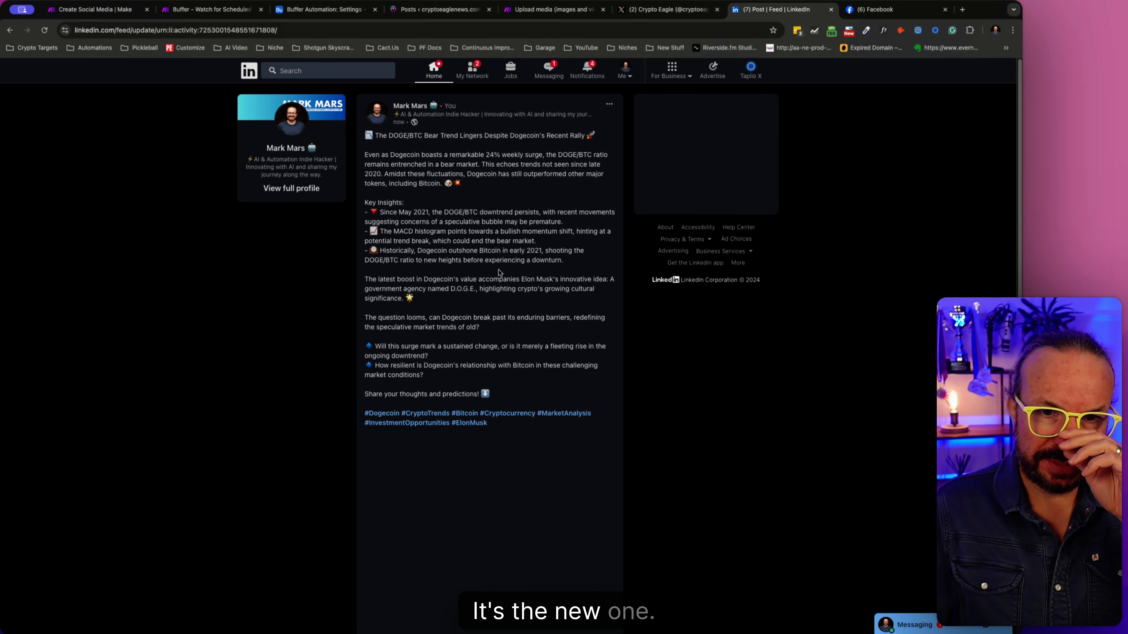
{"action": "scroll", "coordinate": [533, 355], "scroll_direction": "down", "scroll_amount": 3}
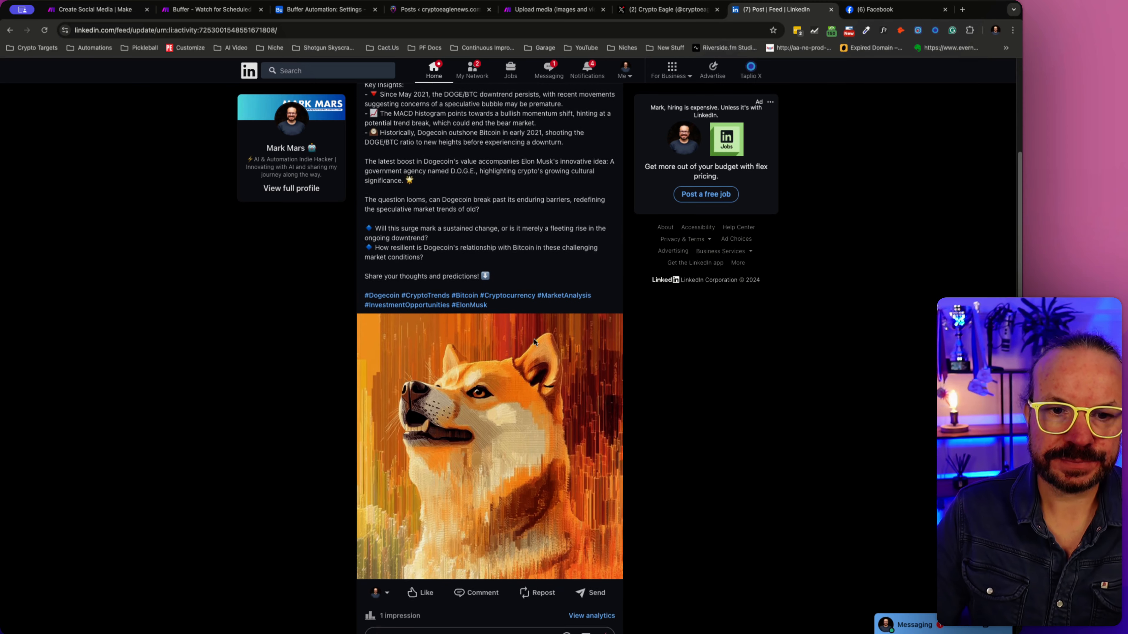
{"action": "scroll", "coordinate": [609, 145], "scroll_direction": "up", "scroll_amount": 3}
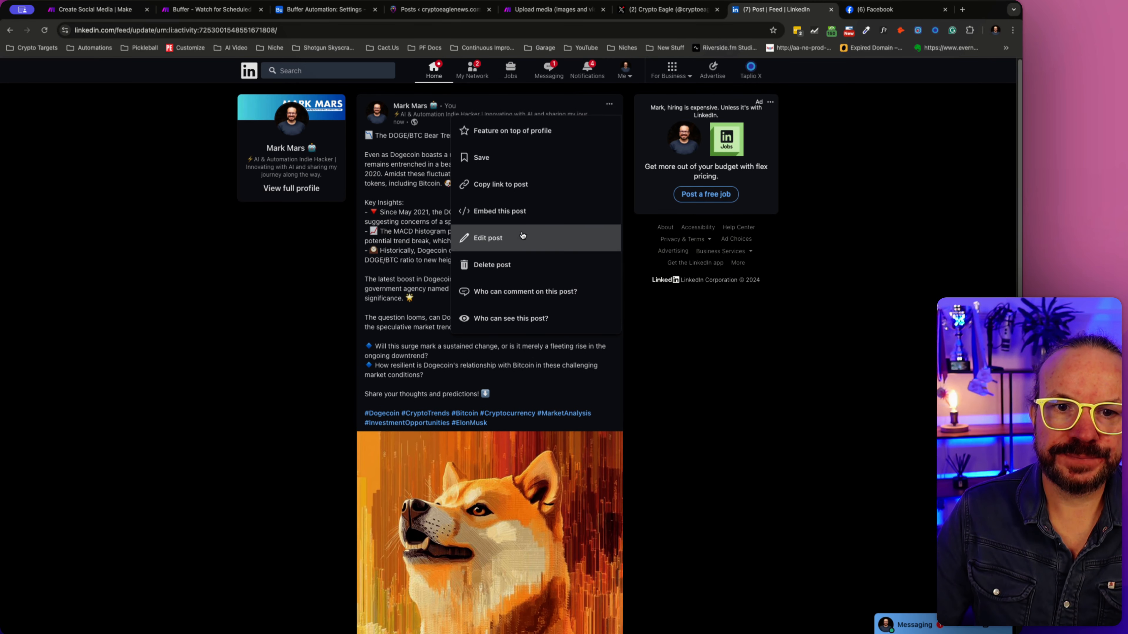
{"action": "left_click", "coordinate": [517, 260]}
{"action": "left_click", "coordinate": [564, 169]}
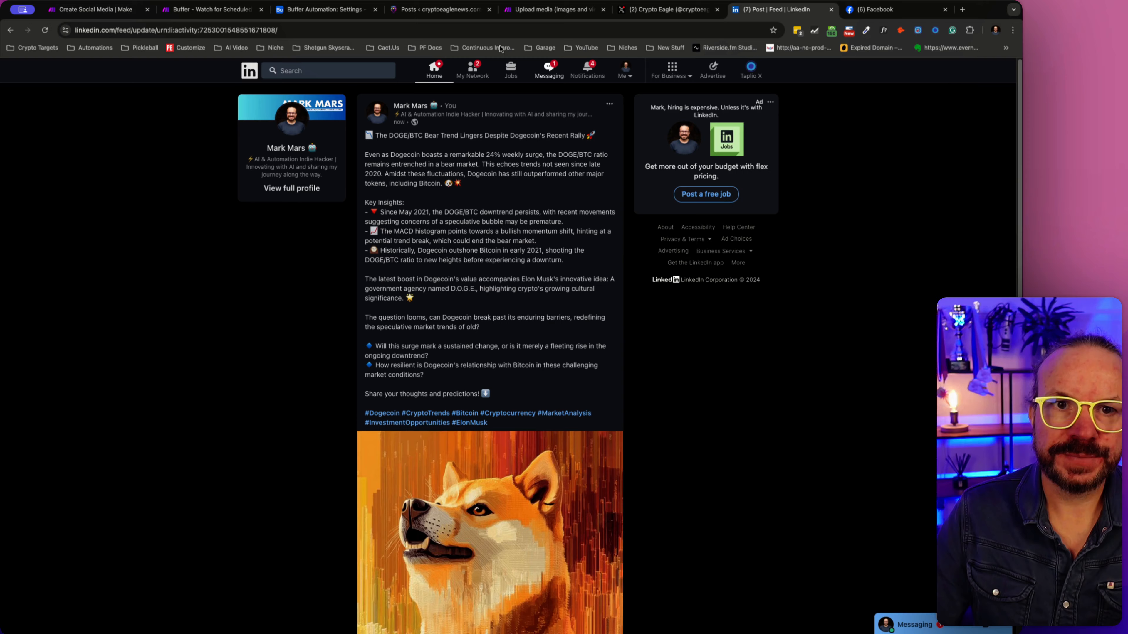
- Switch to the Buffer scenario in Make and review the connection and settings of the LinkedIn user image post module
{"action": "left_click", "coordinate": [206, 10]}
{"action": "left_click", "coordinate": [395, 287]}
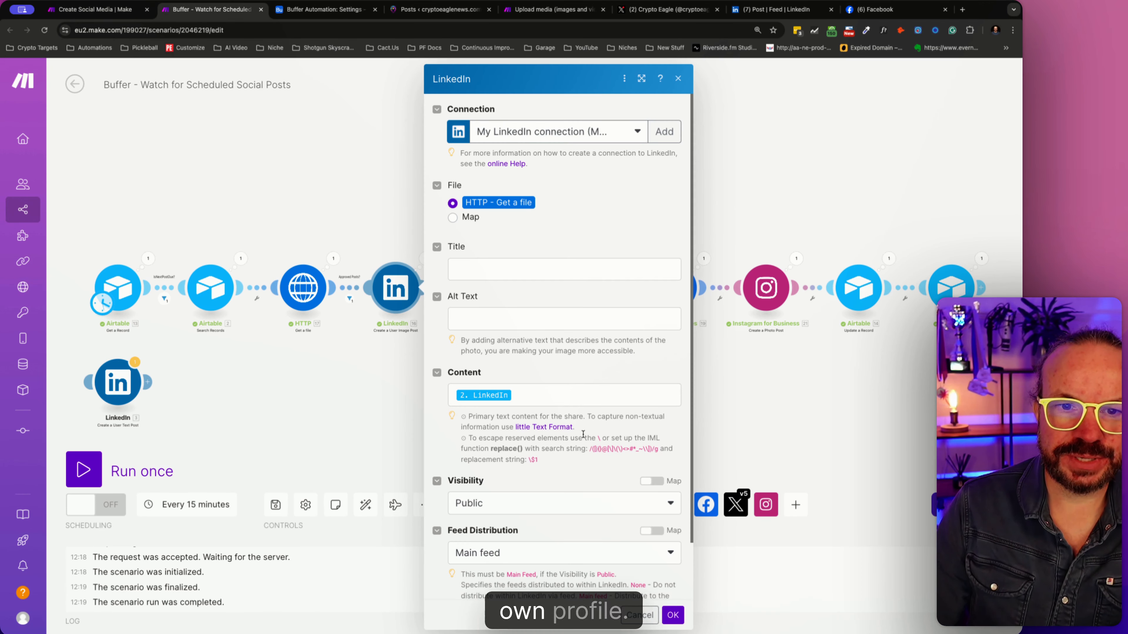
{"action": "left_click", "coordinate": [637, 132]}
{"action": "left_click", "coordinate": [635, 134]}
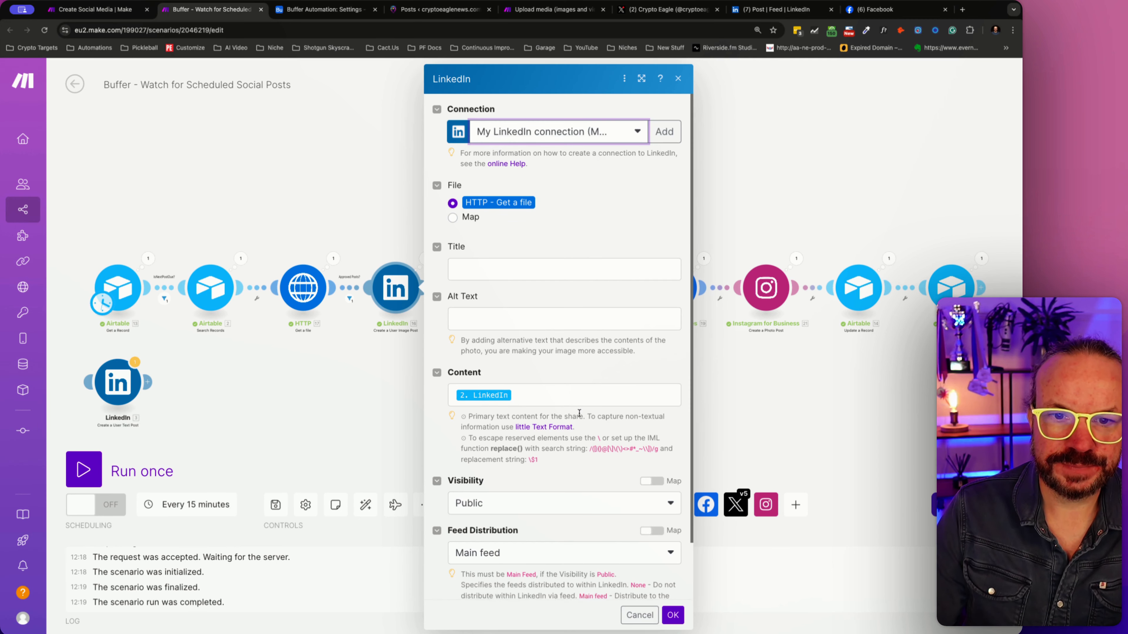
{"action": "scroll", "coordinate": [579, 408], "scroll_direction": "down", "scroll_amount": 2}
{"action": "scroll", "coordinate": [578, 411], "scroll_direction": "up", "scroll_amount": 2}
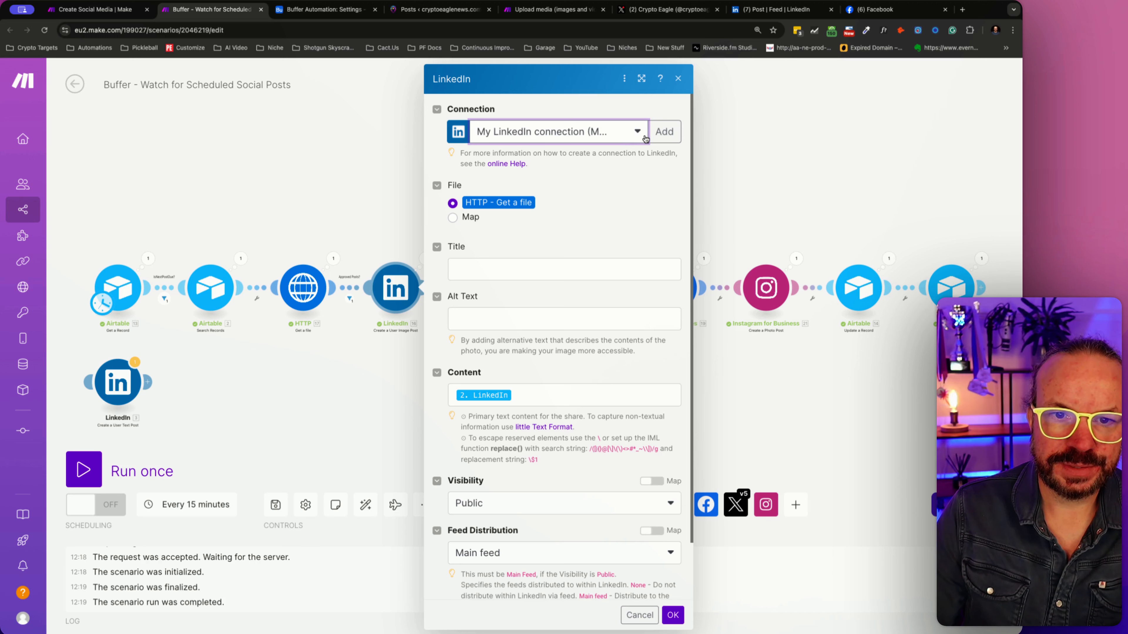
{"action": "left_click", "coordinate": [664, 131]}
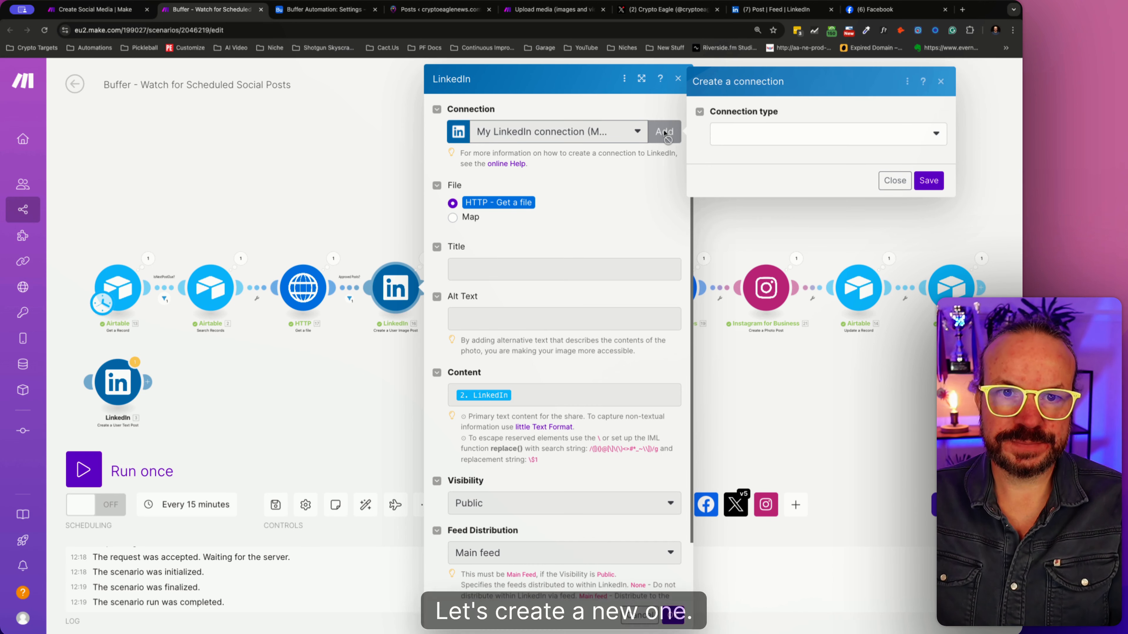
{"action": "left_click", "coordinate": [777, 132]}
{"action": "left_click", "coordinate": [768, 164]}
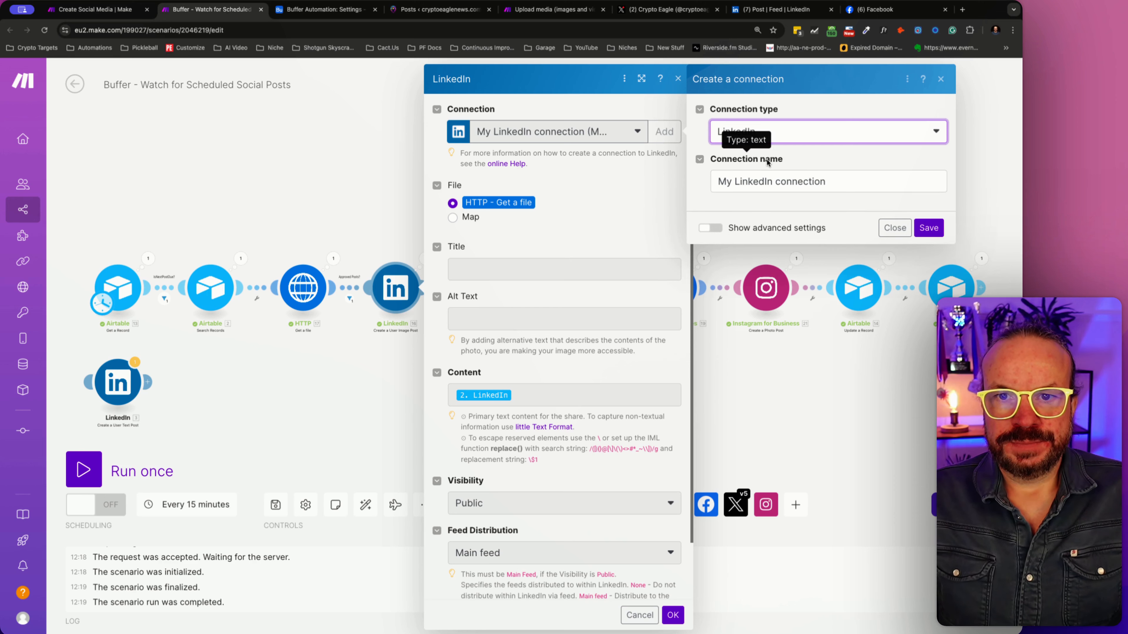
{"action": "left_click", "coordinate": [834, 134]}
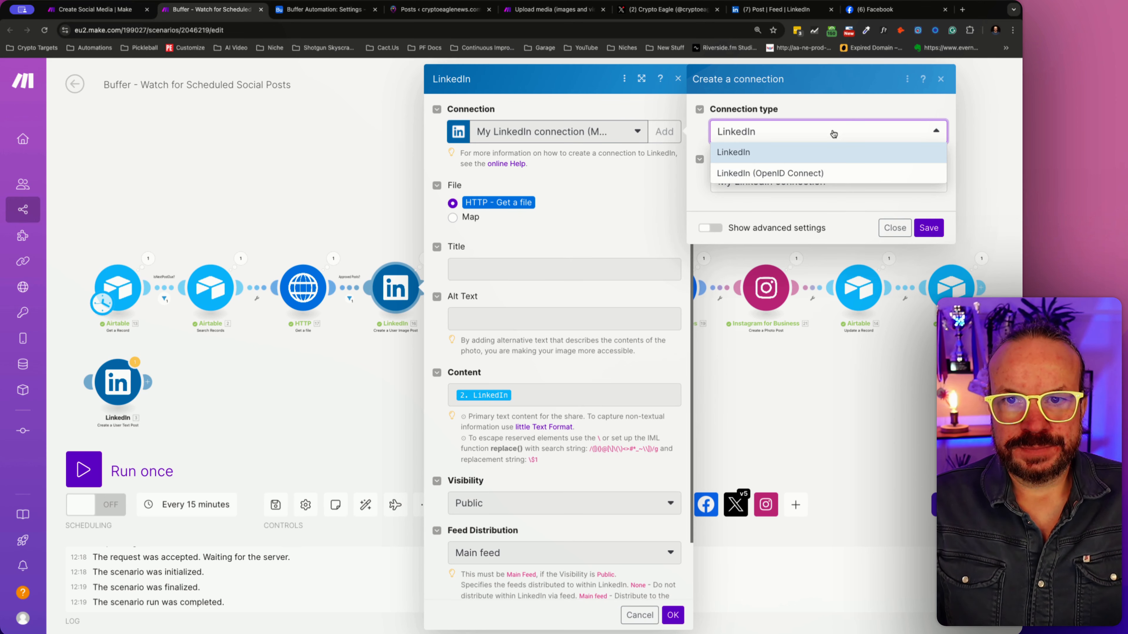
{"action": "left_click", "coordinate": [832, 173]}
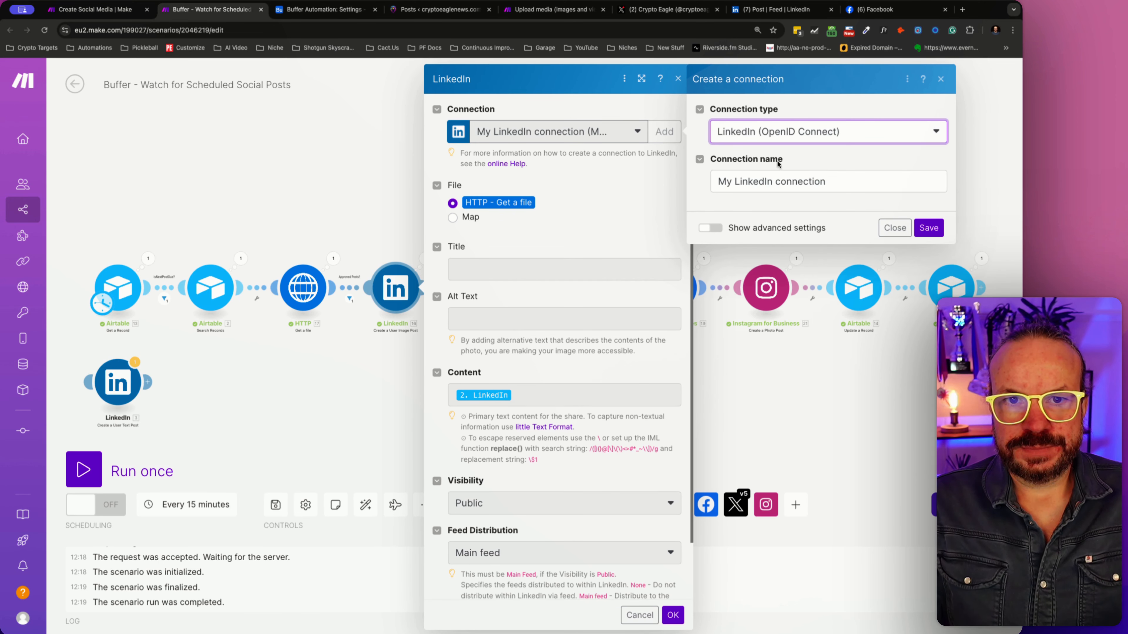
{"action": "left_click", "coordinate": [636, 136]}
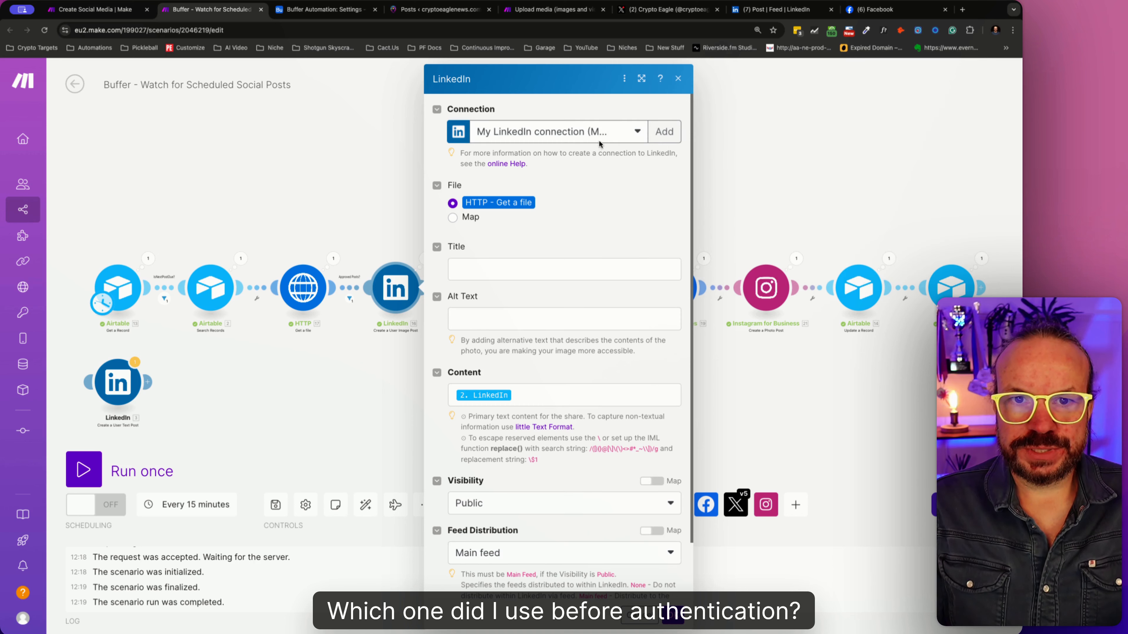
- Create a LinkedIn (OpenID Connect) connection named "Crypto Eagle LinkedIn (OpenID Connect) connection" for the user image post module
{"action": "left_click", "coordinate": [603, 133]}
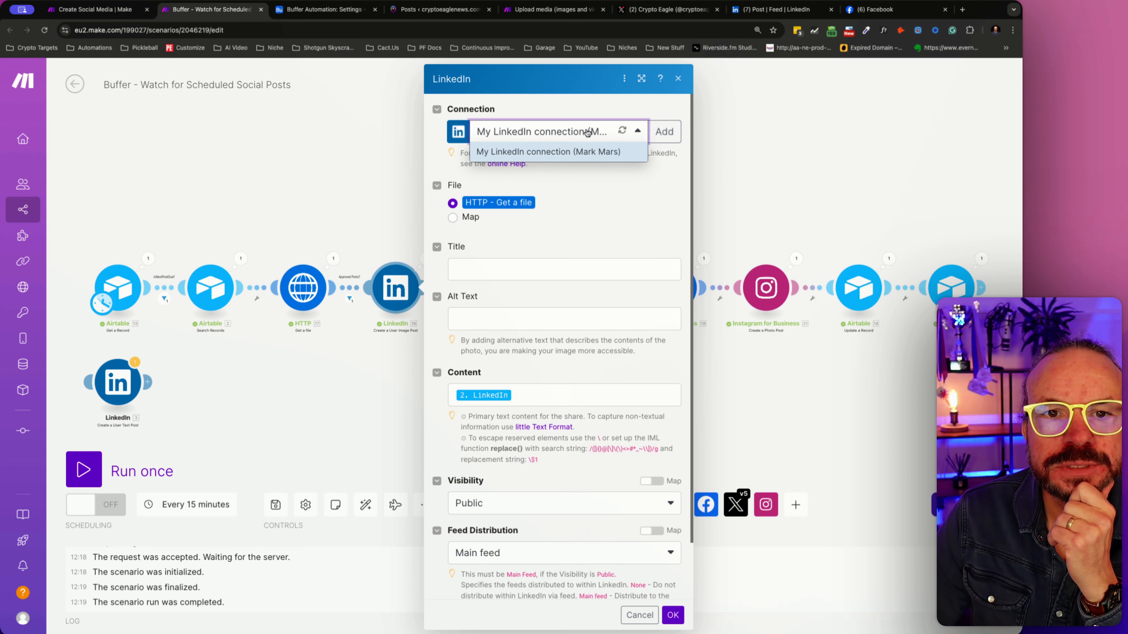
{"action": "left_click", "coordinate": [647, 134]}
{"action": "left_click", "coordinate": [678, 134]}
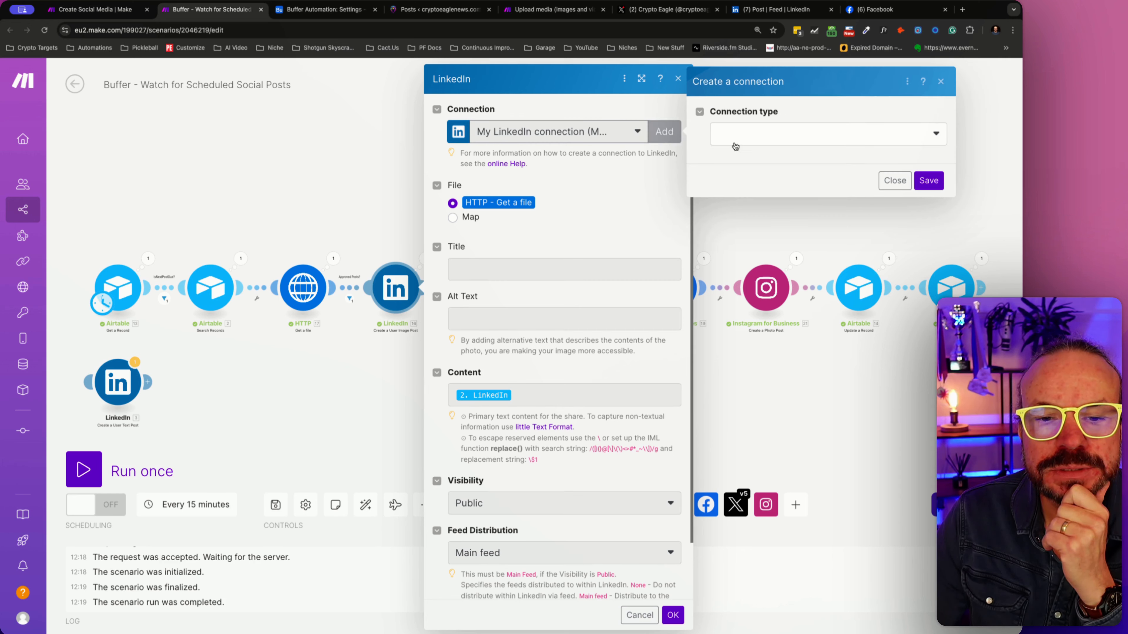
{"action": "left_click", "coordinate": [860, 142]}
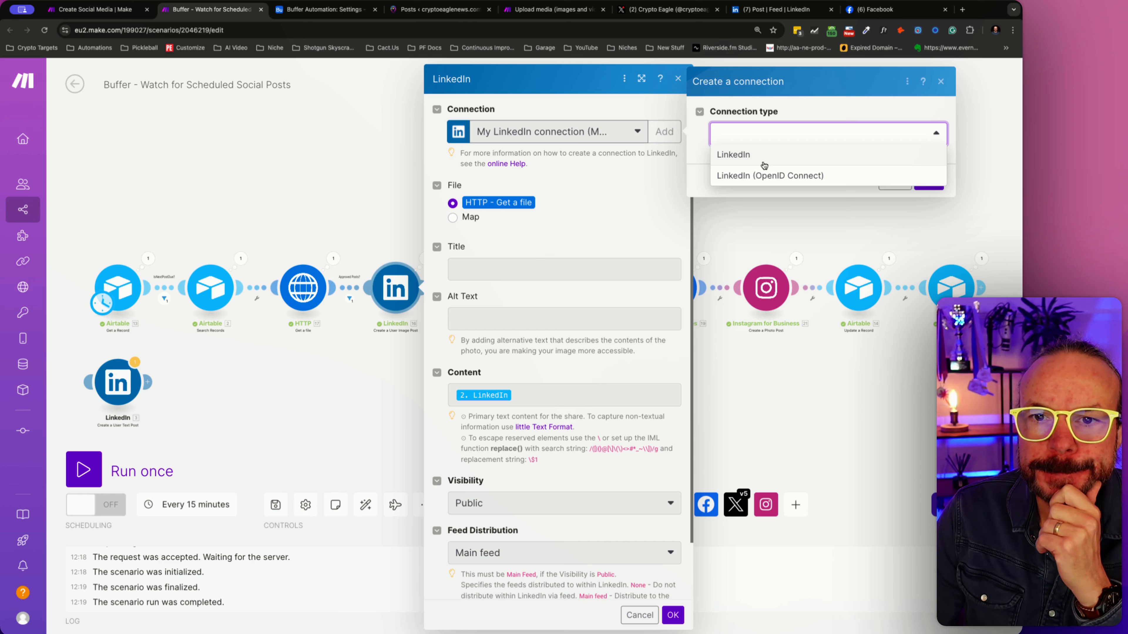
{"action": "left_click", "coordinate": [762, 175]}
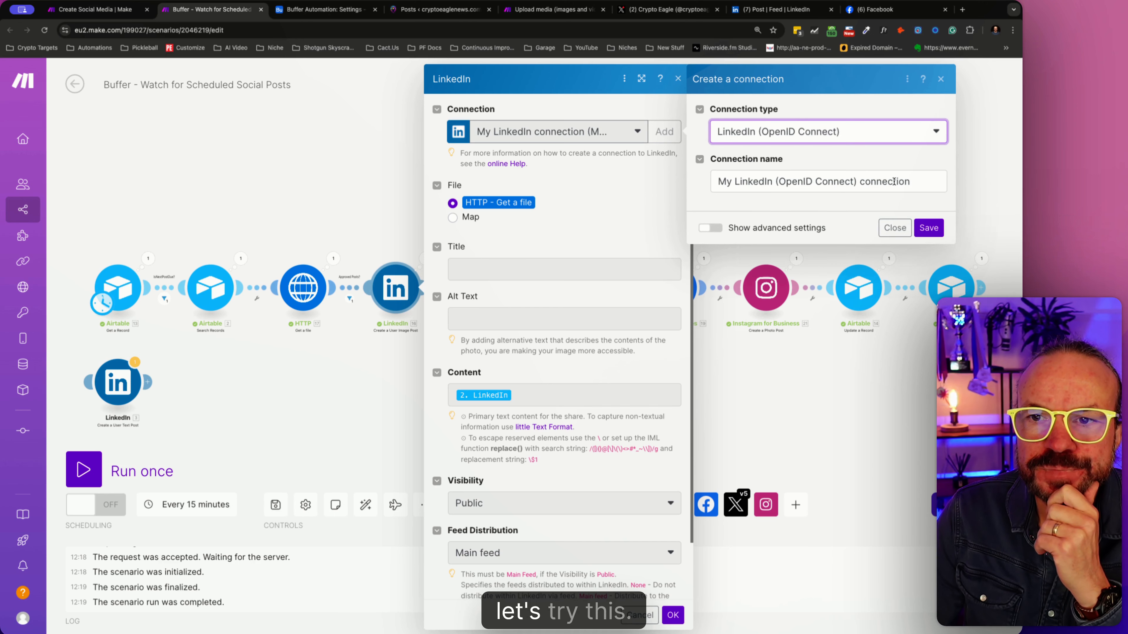
{"action": "triple_click", "coordinate": [866, 181]}
{"action": "left_click_drag", "start_coordinate": [933, 182], "coordinate": [845, 181]}
{"action": "left_click", "coordinate": [714, 180]}
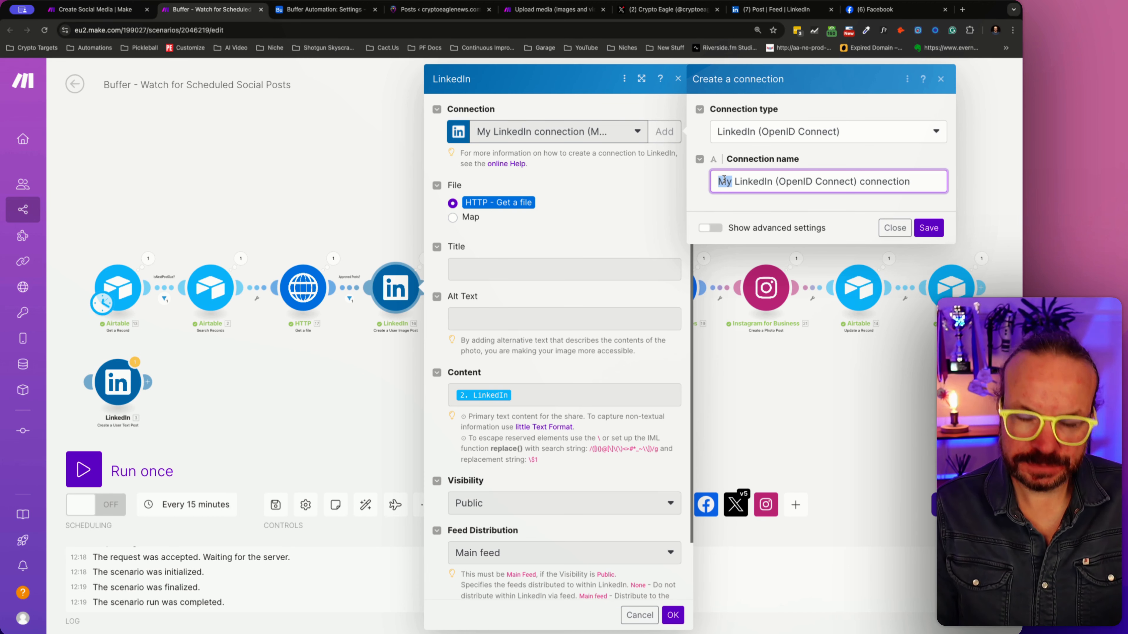
{"action": "type", "text": "Crypto"}
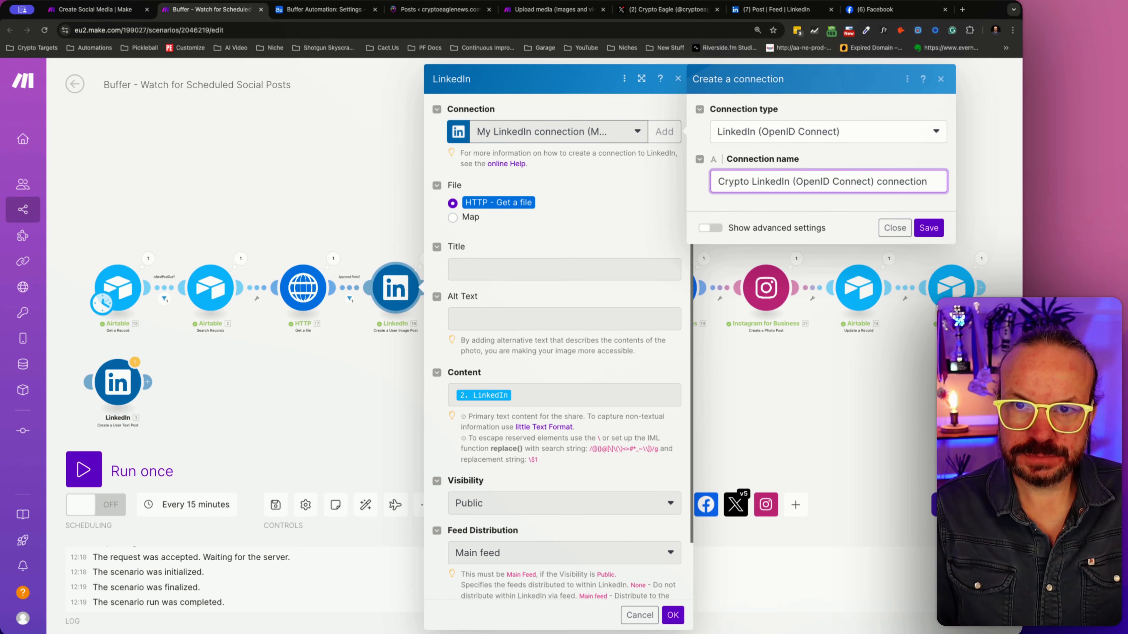
{"action": "type", "text": " Eagle"}
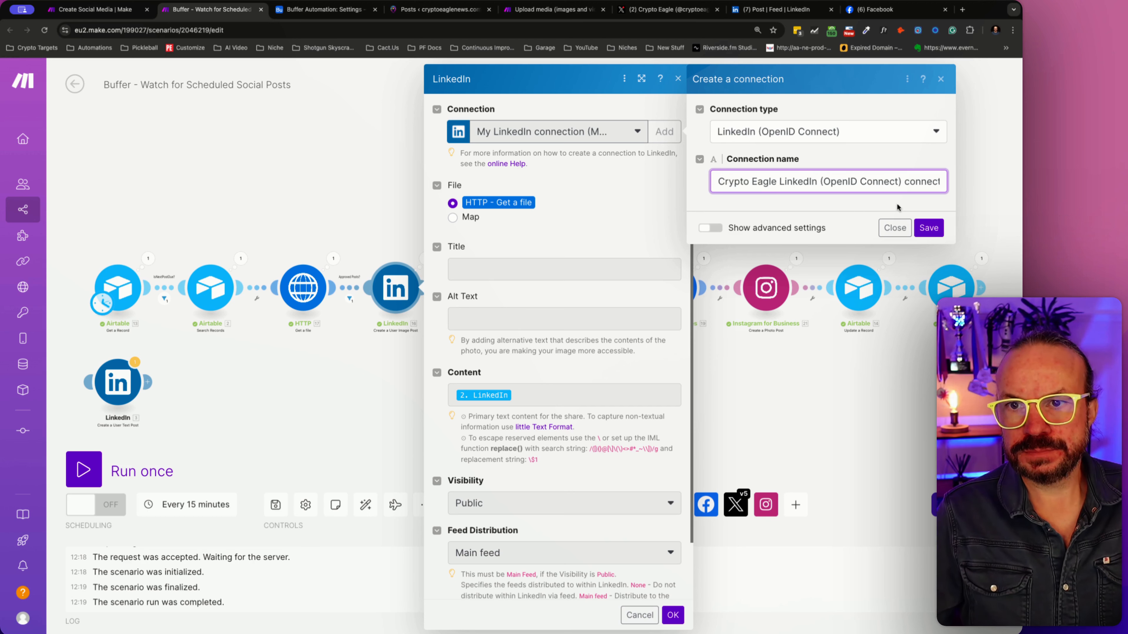
{"action": "left_click", "coordinate": [938, 228]}
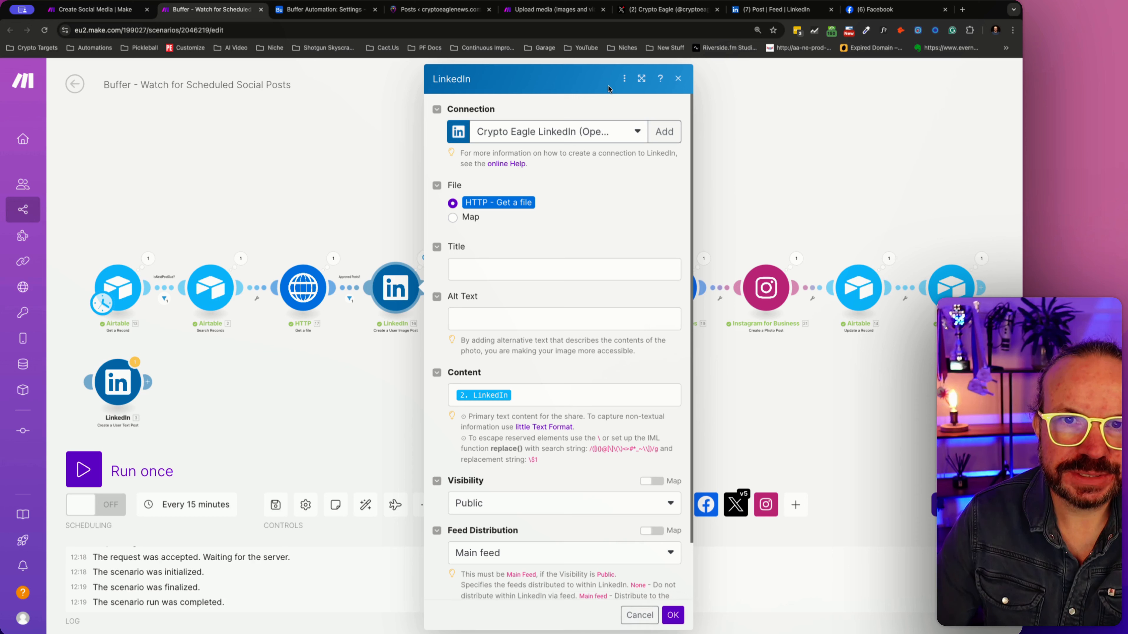
- Check the user image post module's connection choices and remaining settings for a page option, and close it without saving
{"action": "left_click", "coordinate": [580, 137]}
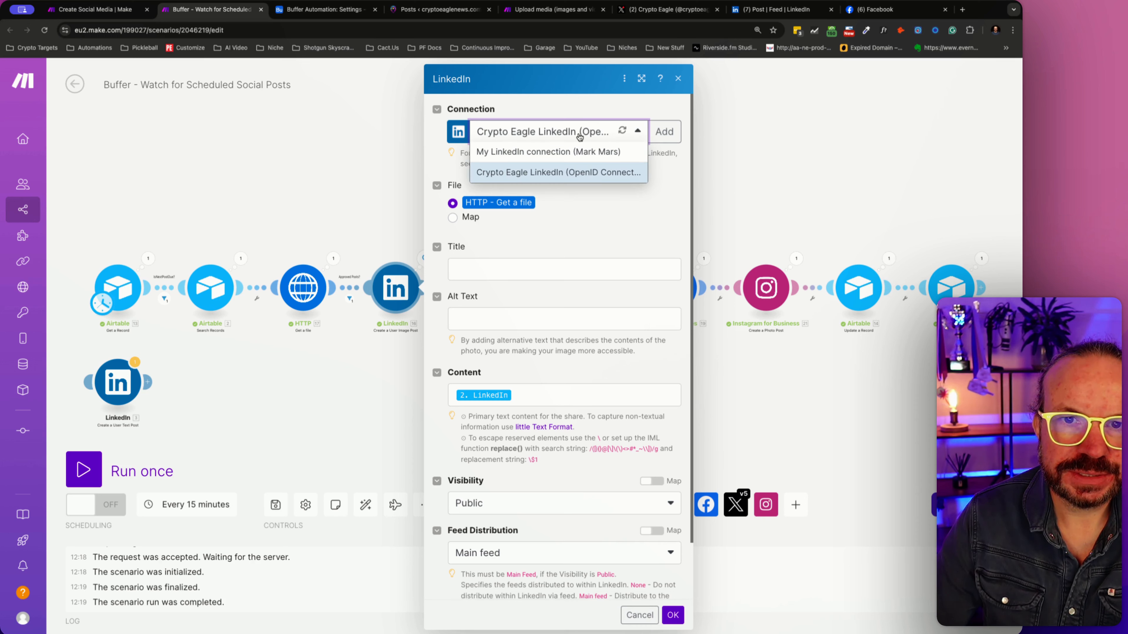
{"action": "left_click", "coordinate": [579, 137]}
{"action": "scroll", "coordinate": [566, 480], "scroll_direction": "down", "scroll_amount": 3}
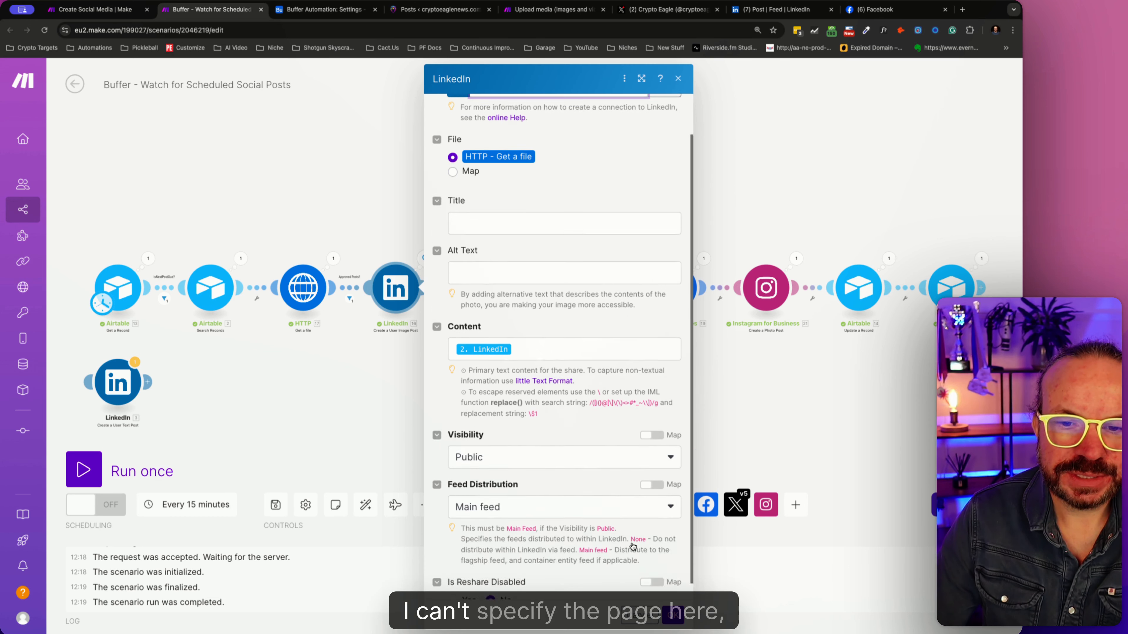
{"action": "scroll", "coordinate": [570, 473], "scroll_direction": "up", "scroll_amount": 3}
{"action": "left_click", "coordinate": [650, 623]}
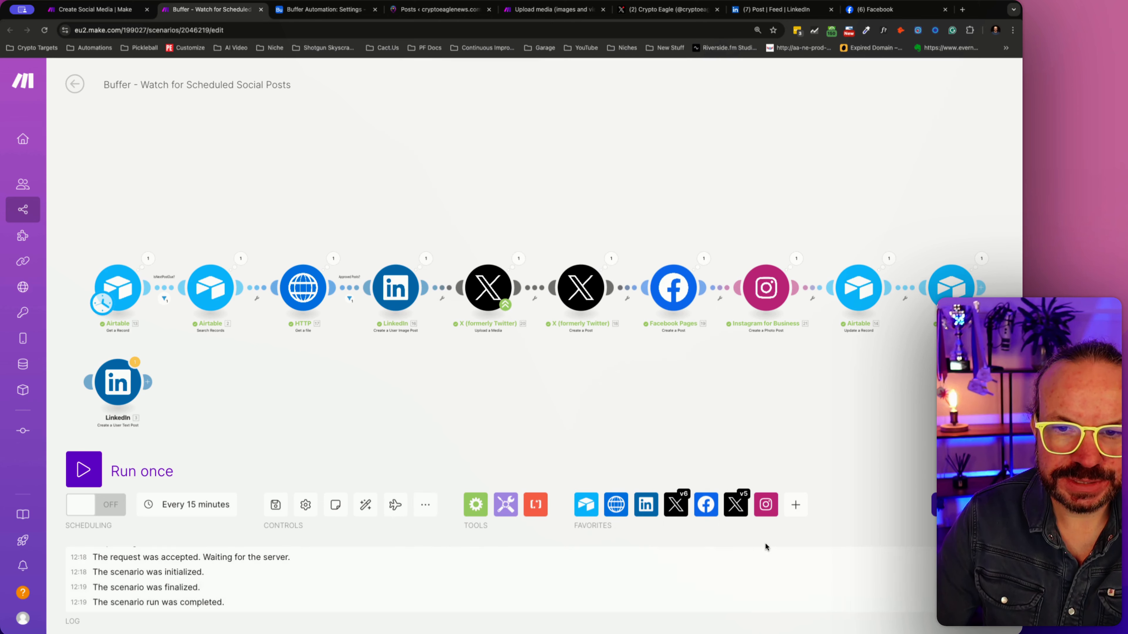
- Add a LinkedIn Create an Organization Image Post module to the scenario directly after the user image post module
{"action": "left_click", "coordinate": [646, 504]}
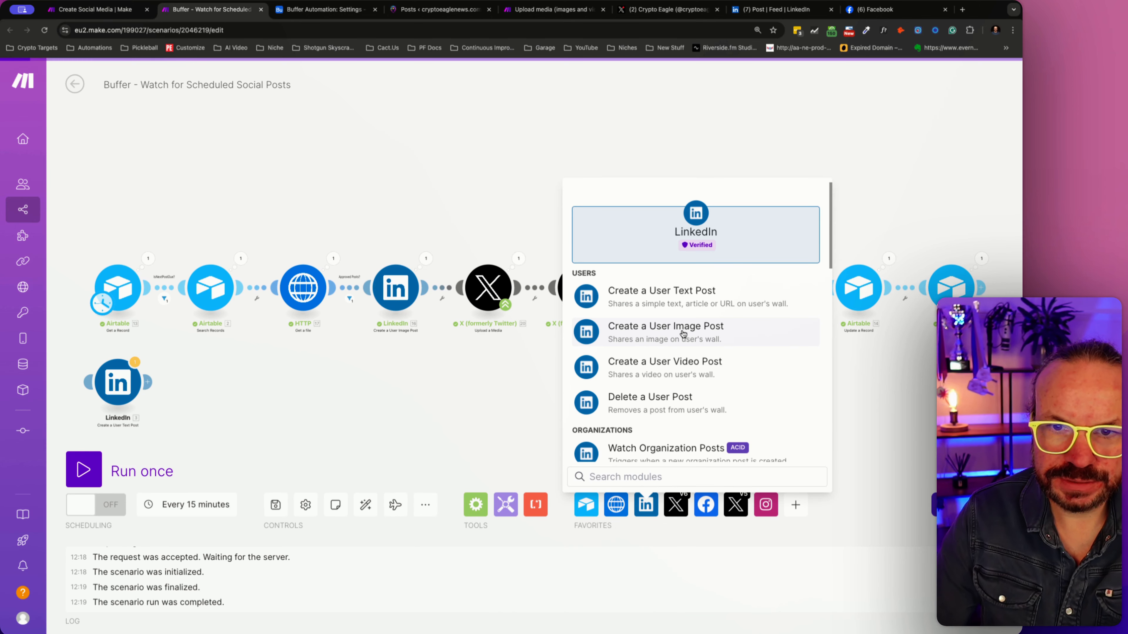
{"action": "scroll", "coordinate": [684, 328], "scroll_direction": "down", "scroll_amount": 5}
{"action": "scroll", "coordinate": [683, 327], "scroll_direction": "down", "scroll_amount": 10}
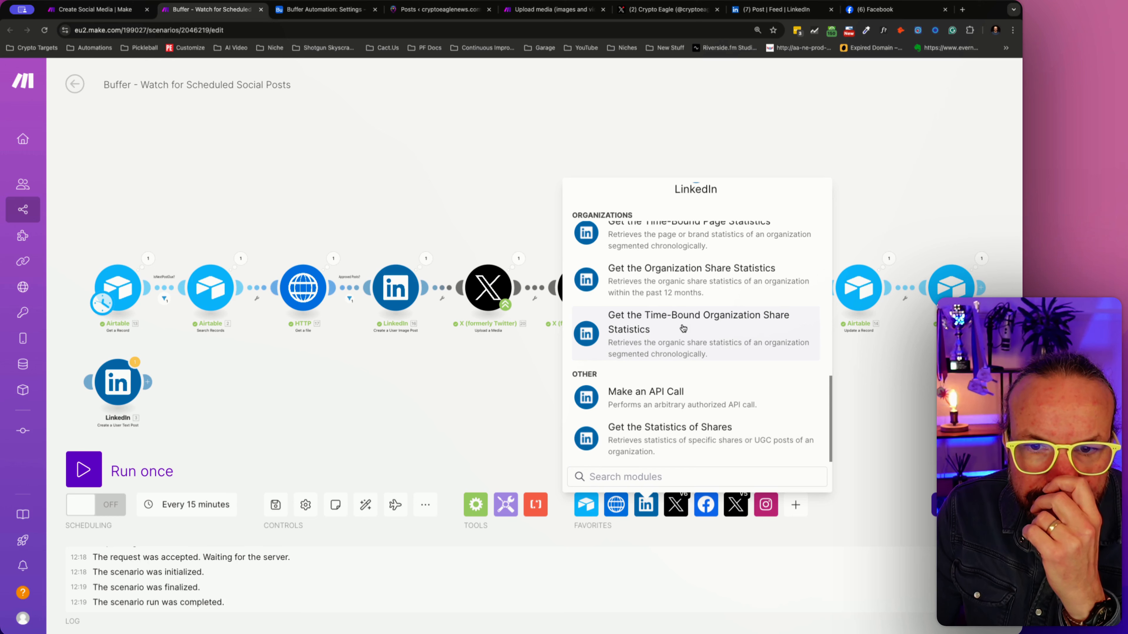
{"action": "scroll", "coordinate": [683, 328], "scroll_direction": "up", "scroll_amount": 5}
{"action": "scroll", "coordinate": [683, 327], "scroll_direction": "up", "scroll_amount": 4}
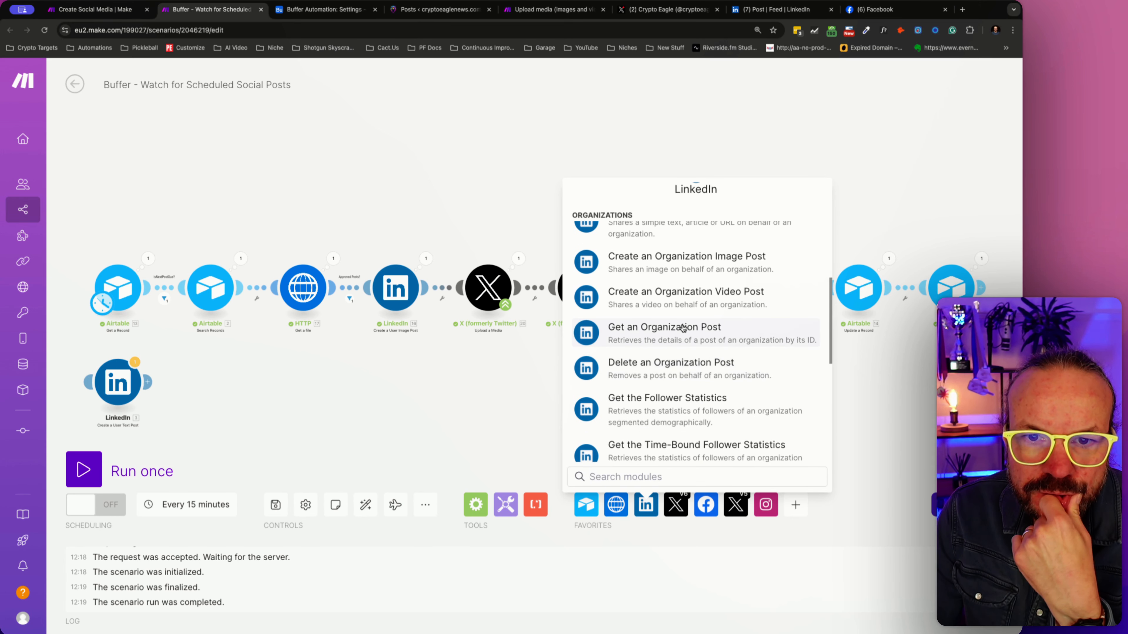
{"action": "scroll", "coordinate": [683, 328], "scroll_direction": "up", "scroll_amount": 3}
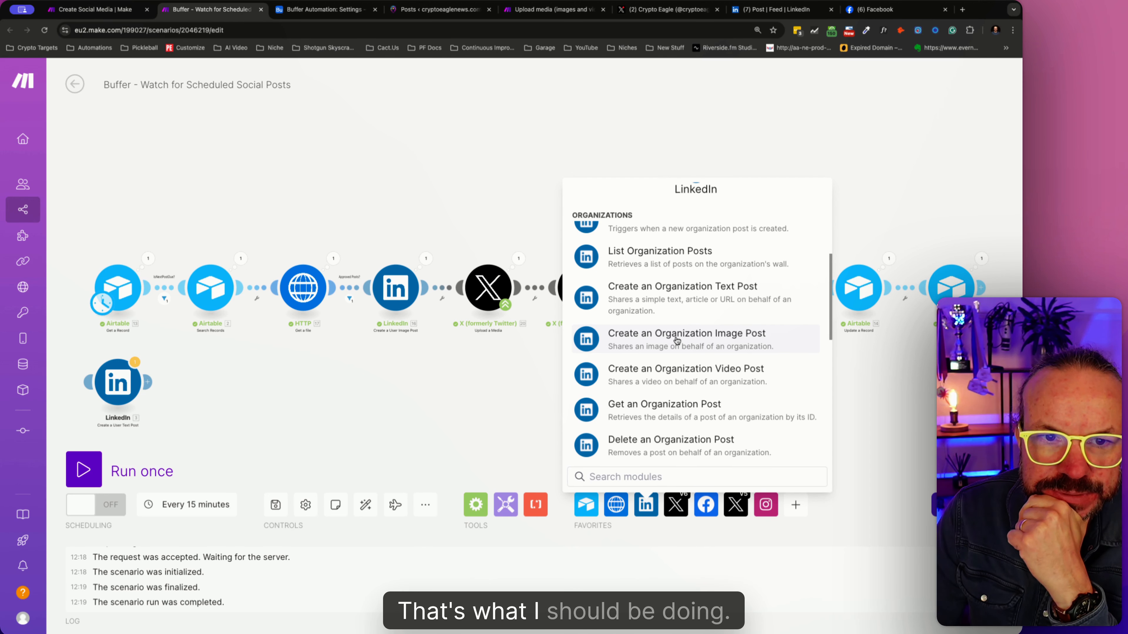
{"action": "left_click", "coordinate": [677, 340]}
{"action": "left_click_drag", "start_coordinate": [677, 340], "coordinate": [448, 317]}
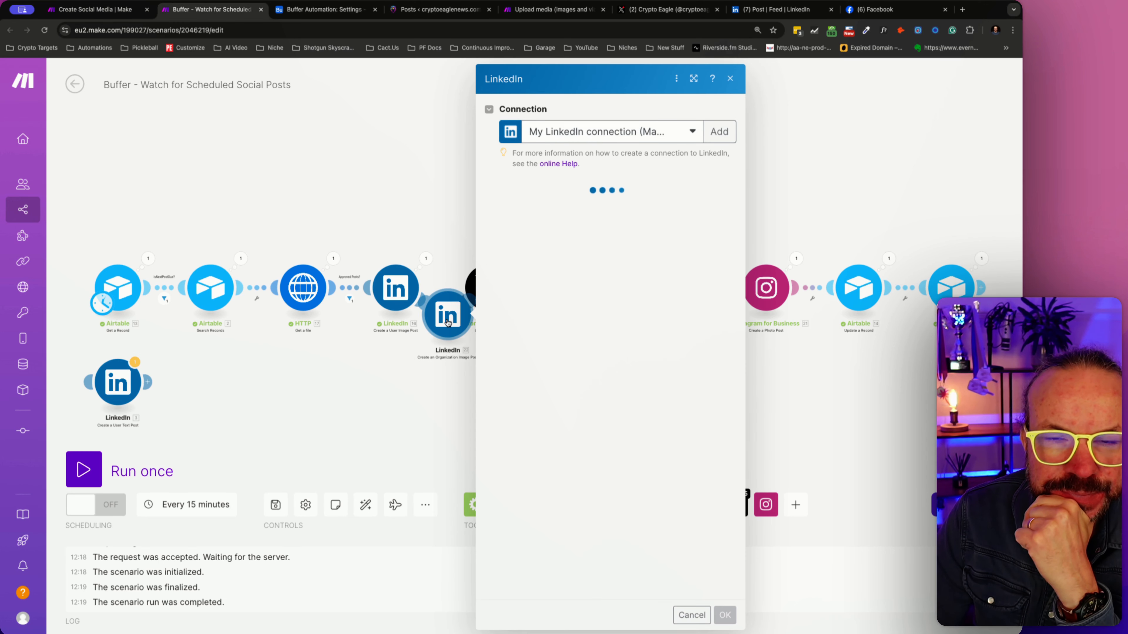
- Set the new module's organization to Crypto Eagle and use HTTP - Get a file as its file source
{"action": "left_click", "coordinate": [570, 211]}
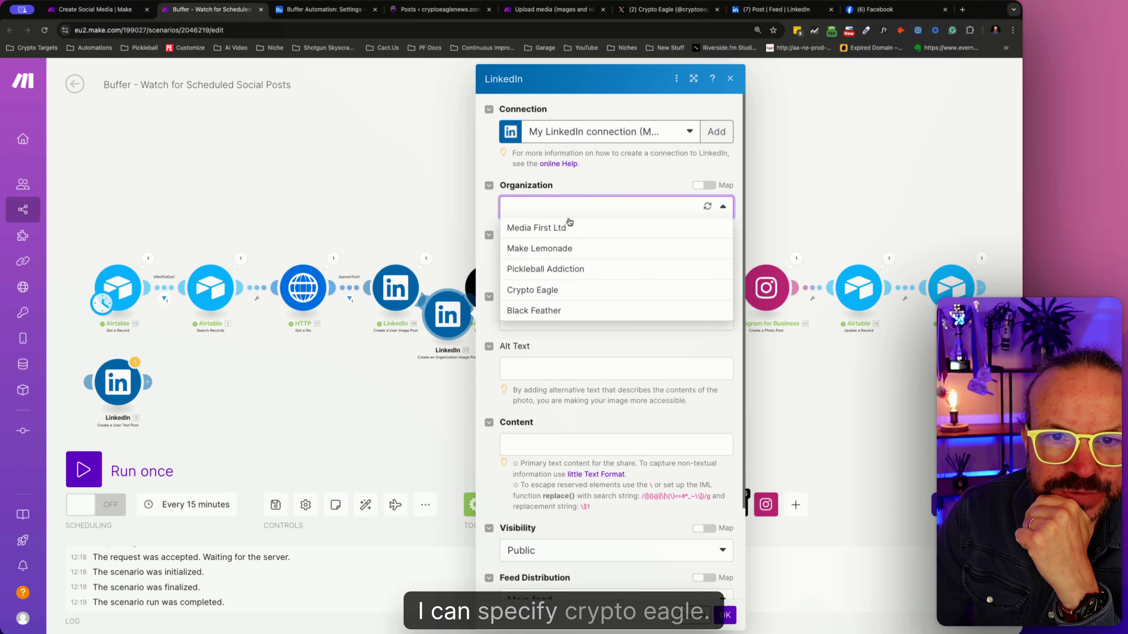
{"action": "left_click", "coordinate": [549, 290]}
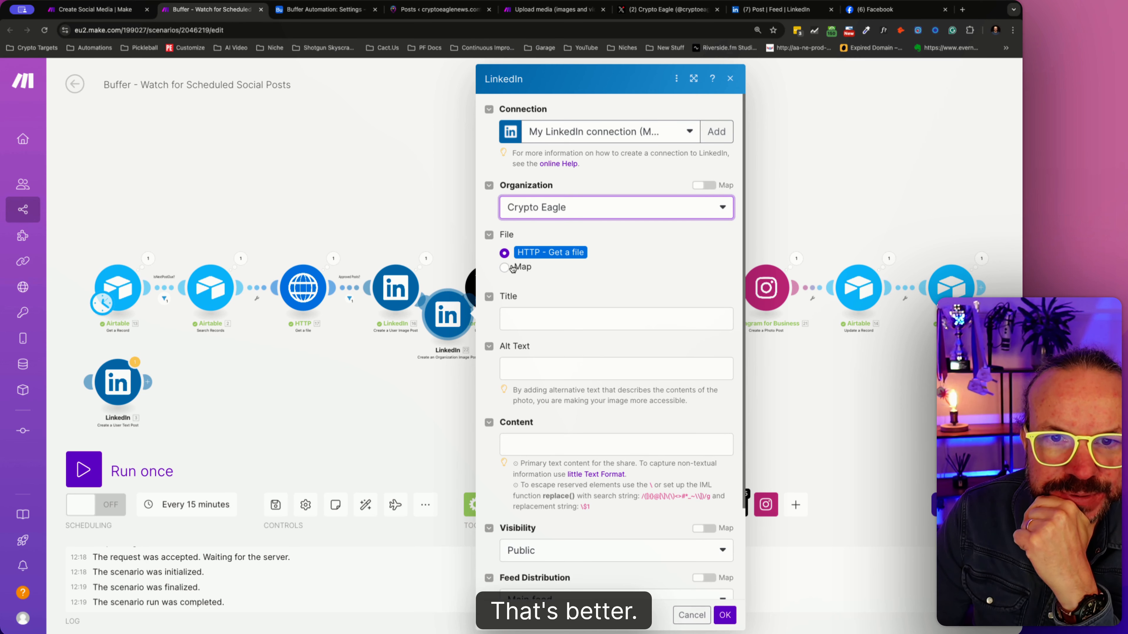
{"action": "left_click", "coordinate": [505, 253]}
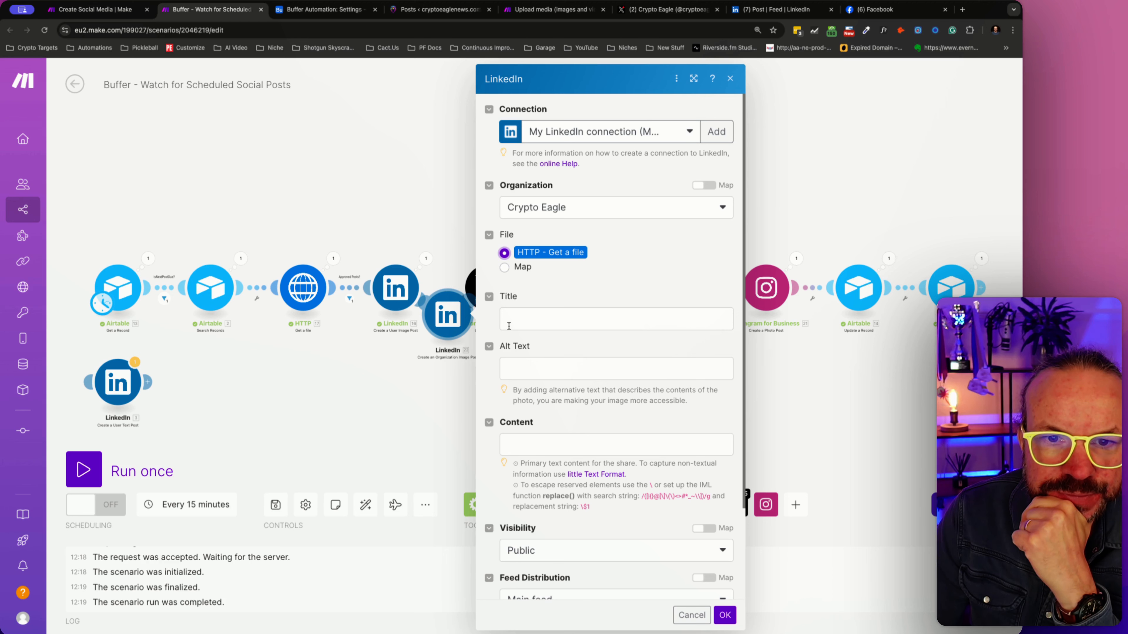
- Following the user image post module's setup, map the Airtable Search Records LinkedIn field to the organization post's content and confirm the settings
{"action": "left_click", "coordinate": [399, 289]}
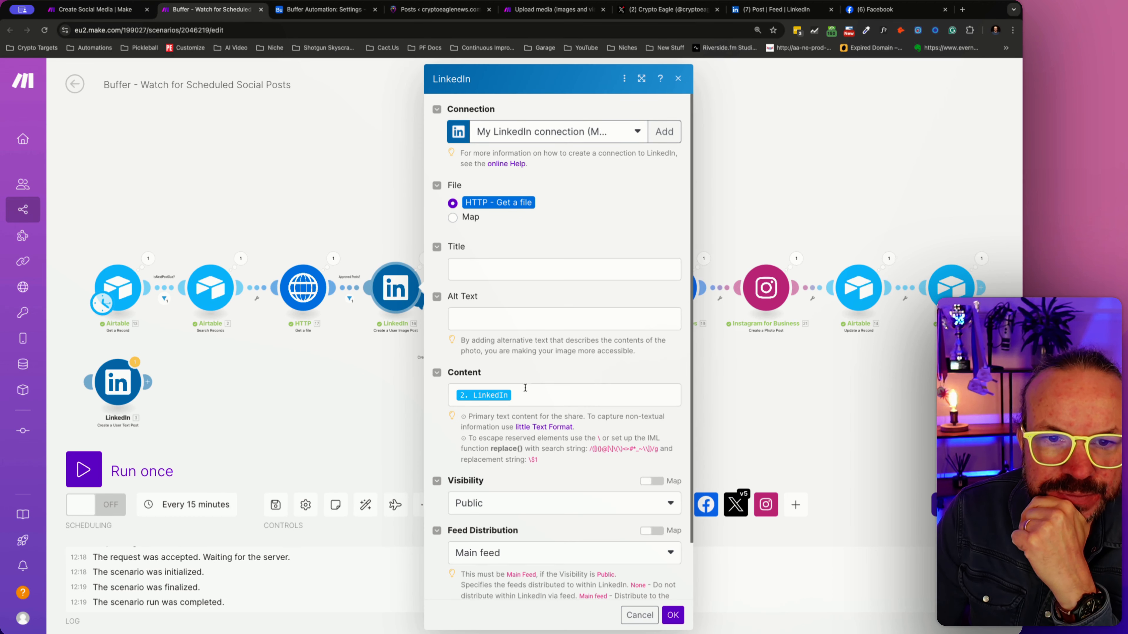
{"action": "left_click", "coordinate": [420, 306]}
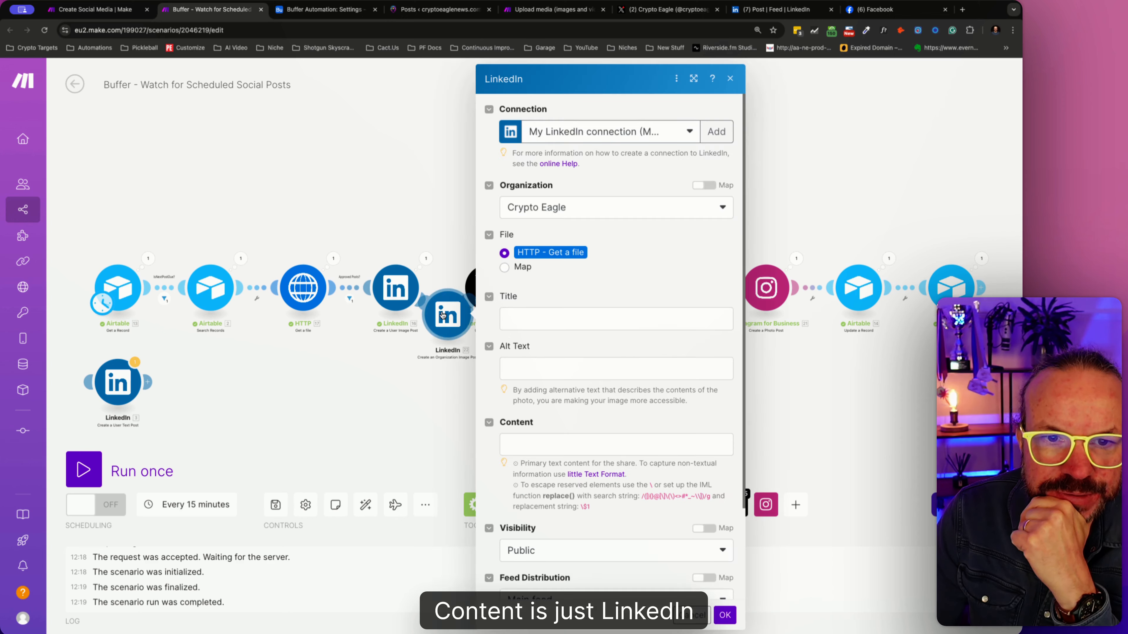
{"action": "left_click", "coordinate": [546, 442]}
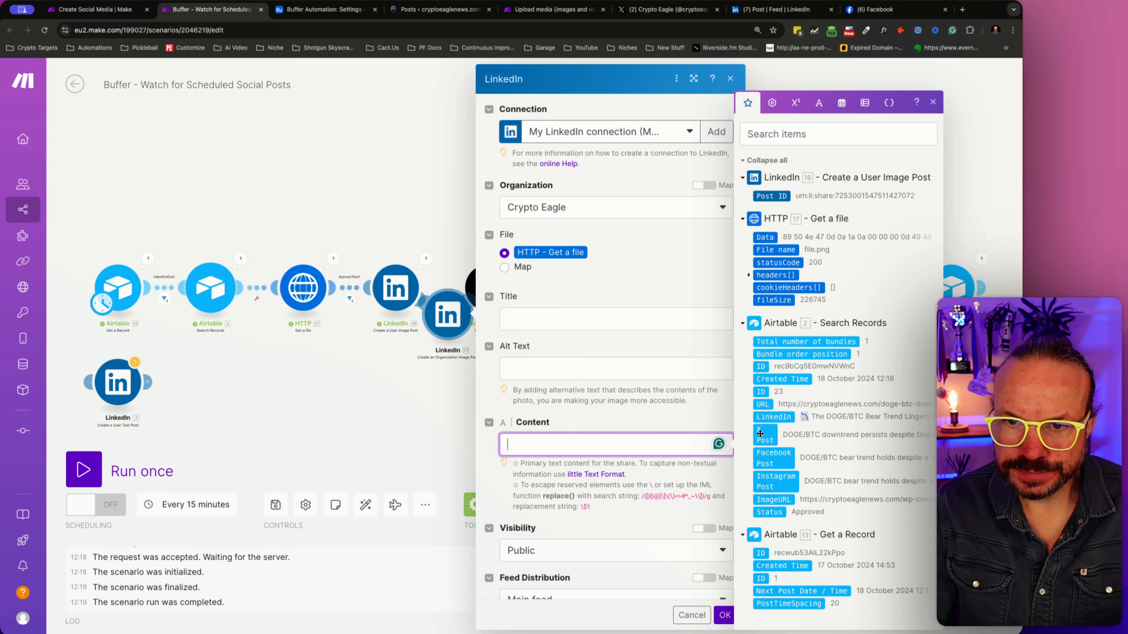
{"action": "left_click_drag", "start_coordinate": [766, 420], "coordinate": [577, 444]}
{"action": "scroll", "coordinate": [547, 438], "scroll_direction": "down", "scroll_amount": 3}
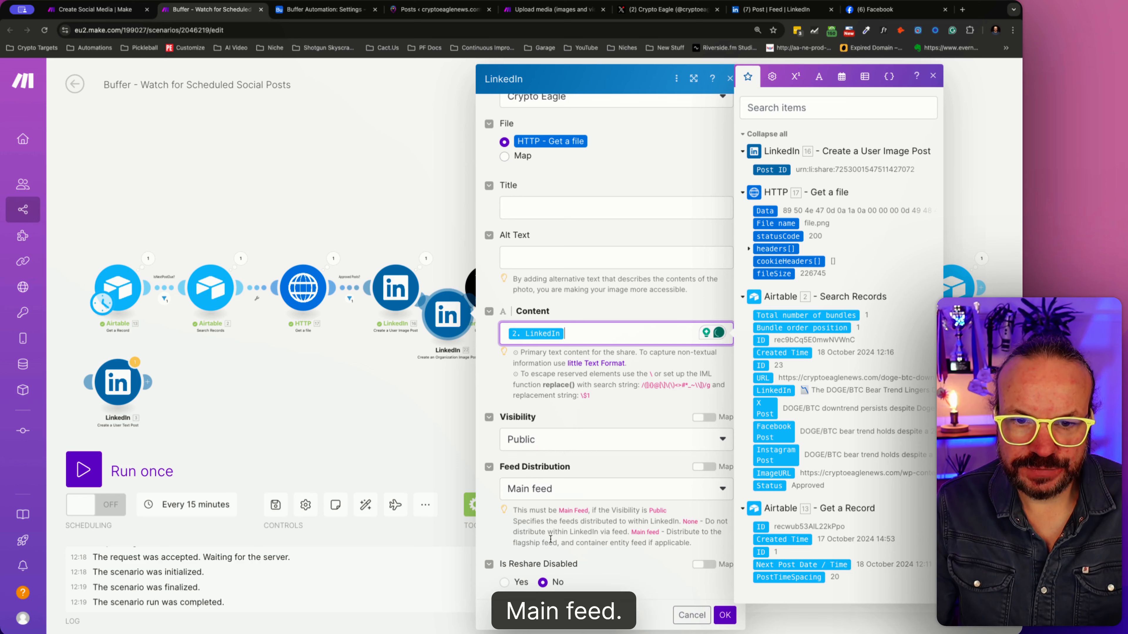
{"action": "left_click", "coordinate": [724, 614]}
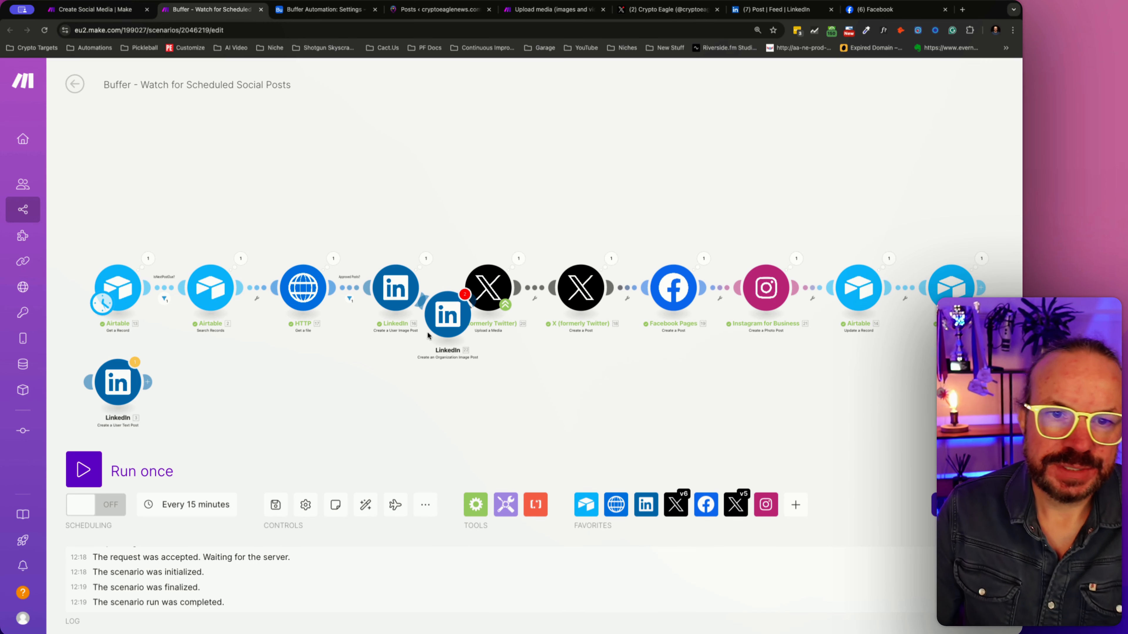
- Delete the LinkedIn user image post module and move the organization image post module into its place after HTTP
{"action": "right_click", "coordinate": [406, 295]}
{"action": "left_click", "coordinate": [447, 433]}
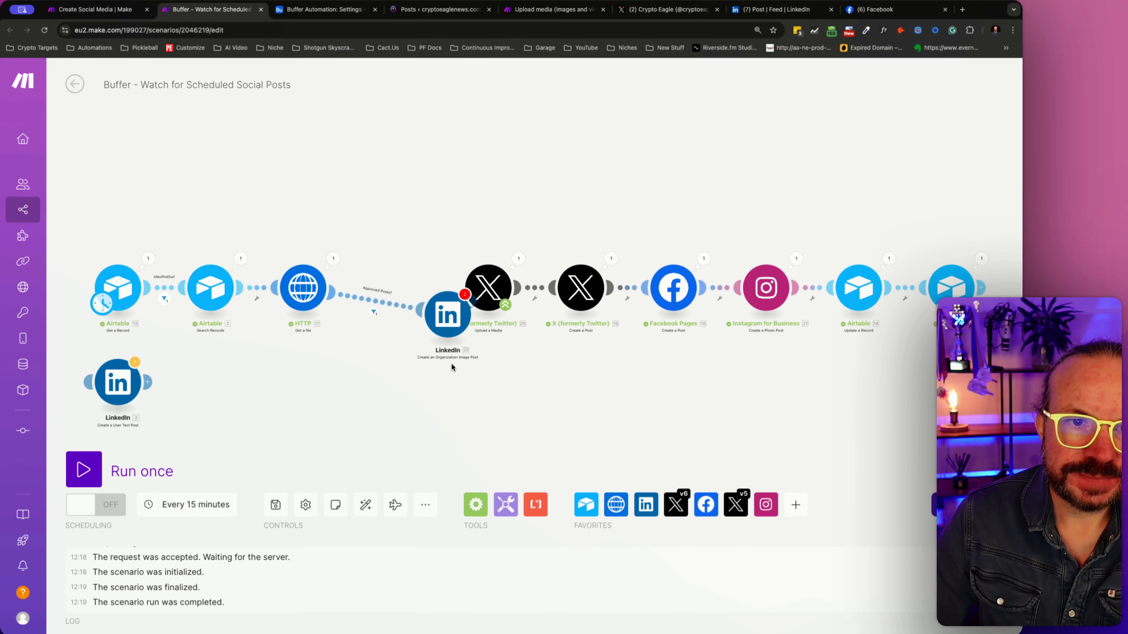
{"action": "left_click_drag", "start_coordinate": [447, 315], "coordinate": [395, 285]}
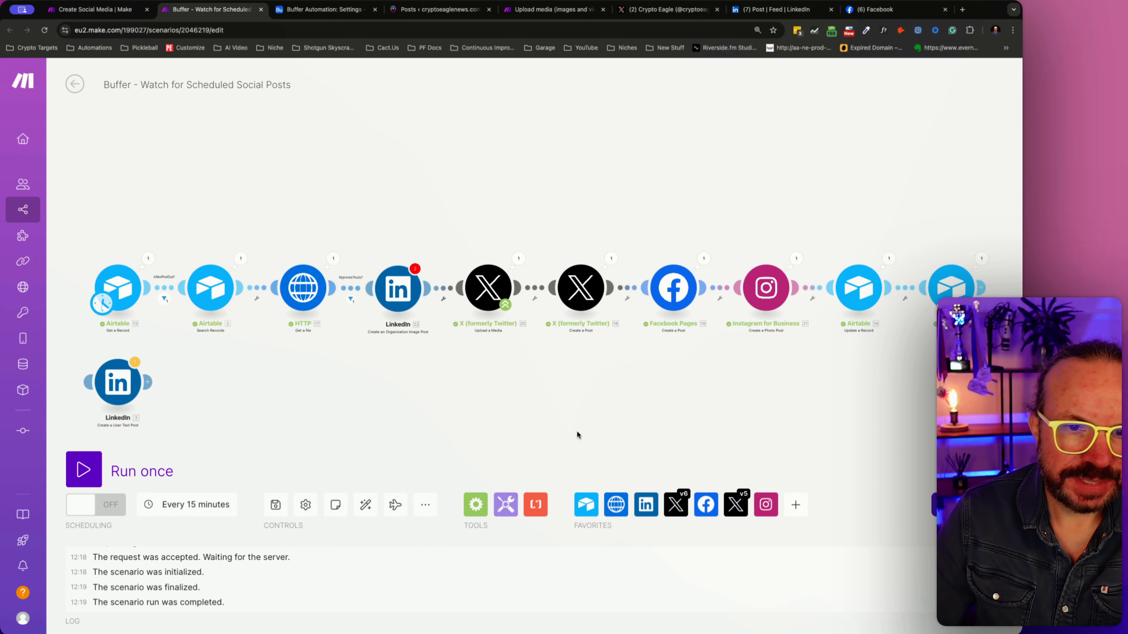
- Review and reconfirm the LinkedIn organization image post module's settings, and save the scenario
{"action": "left_click", "coordinate": [275, 504]}
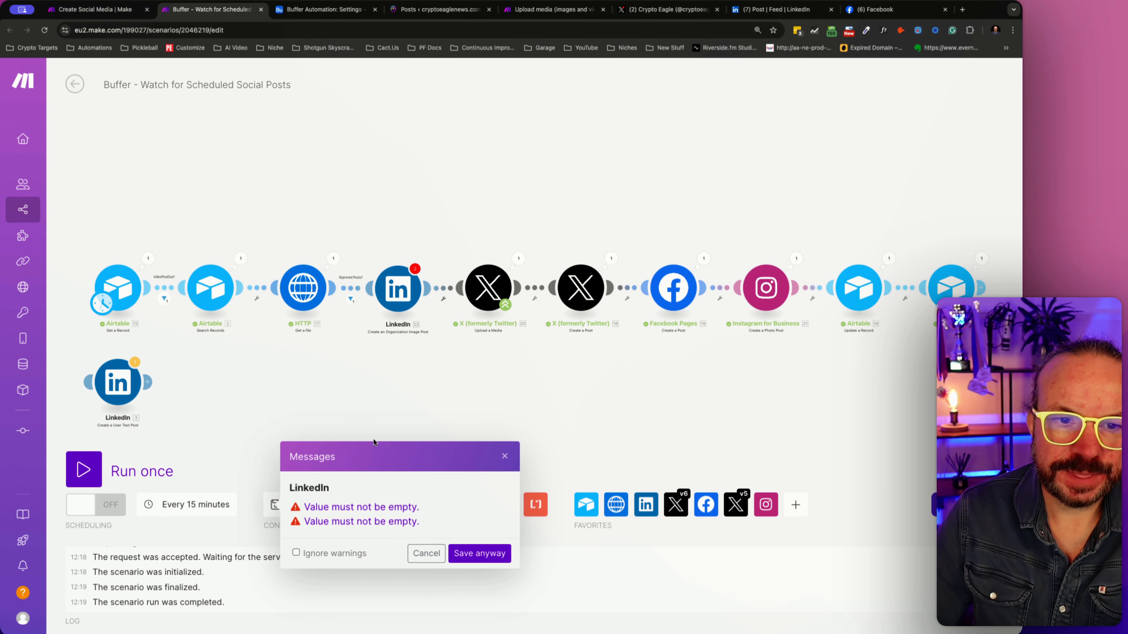
{"action": "left_click", "coordinate": [423, 556]}
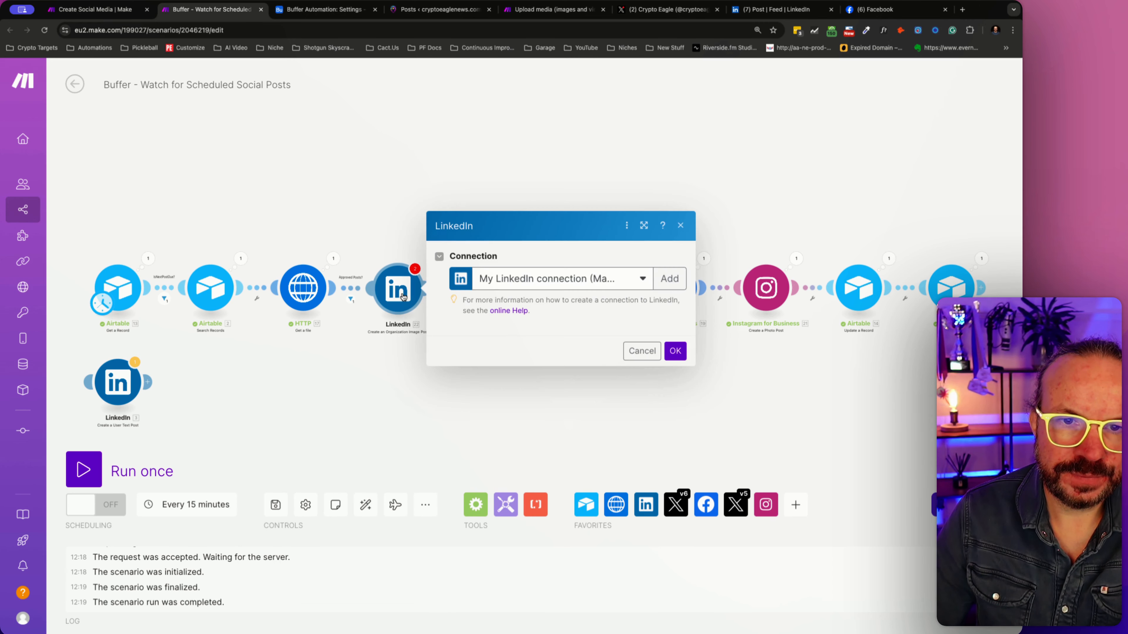
{"action": "scroll", "coordinate": [533, 332], "scroll_direction": "down", "scroll_amount": 3}
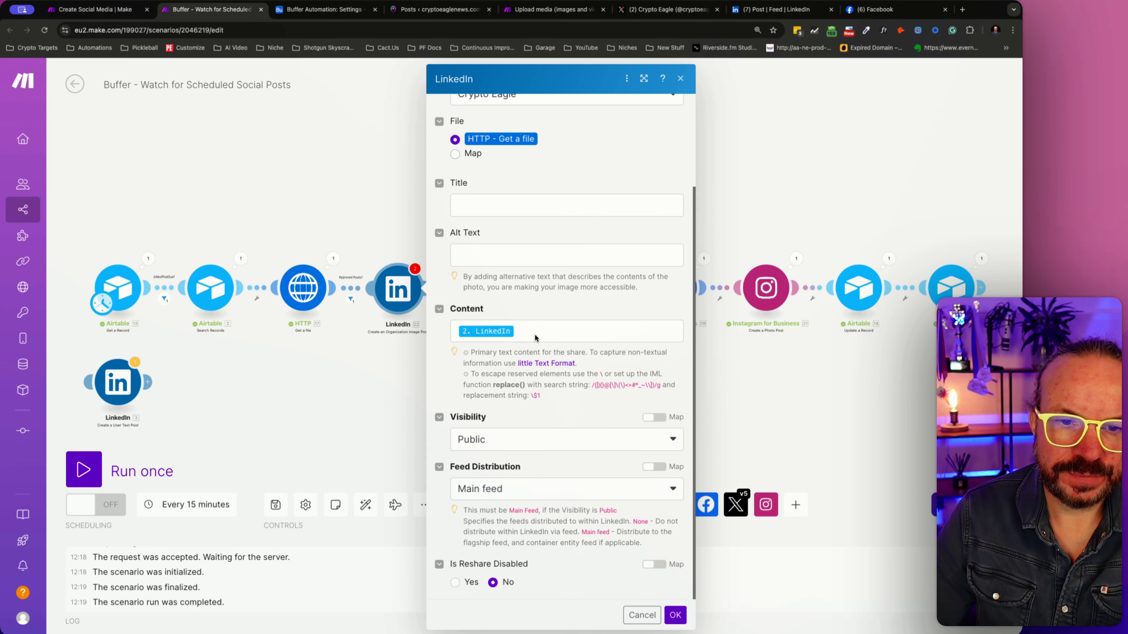
{"action": "scroll", "coordinate": [536, 335], "scroll_direction": "up", "scroll_amount": 3}
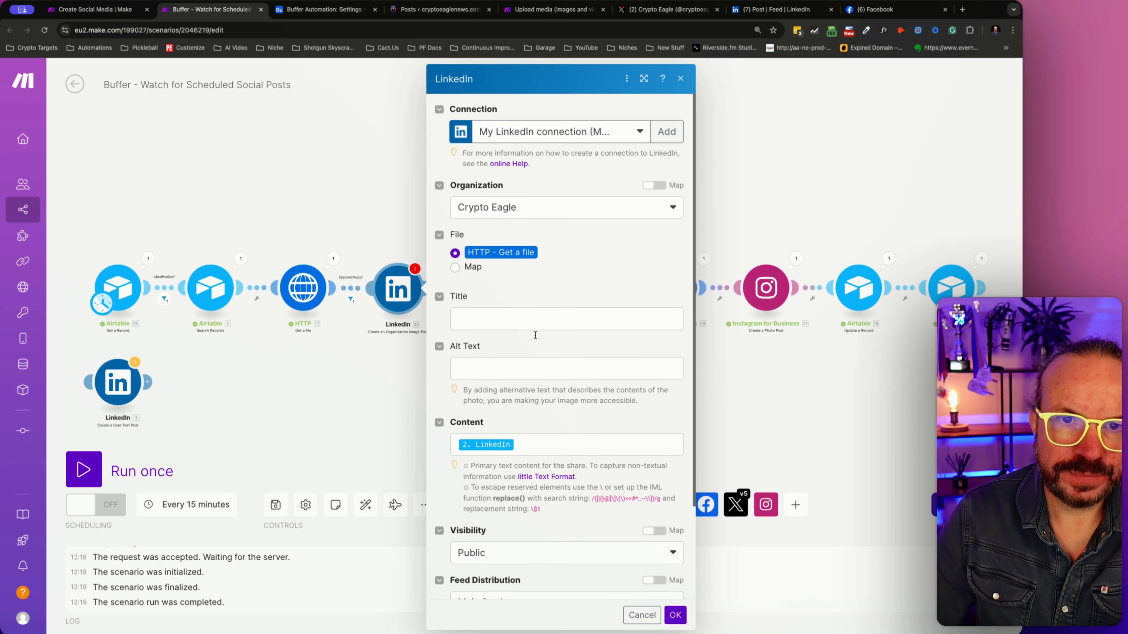
{"action": "left_click", "coordinate": [674, 614]}
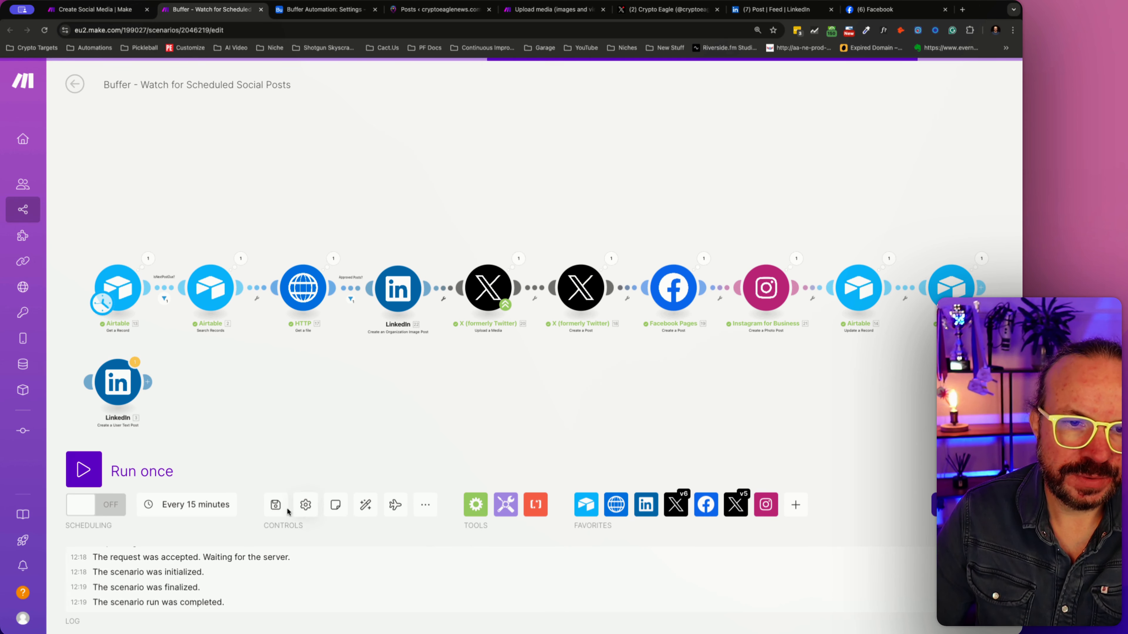
{"action": "key", "text": "super+s"}
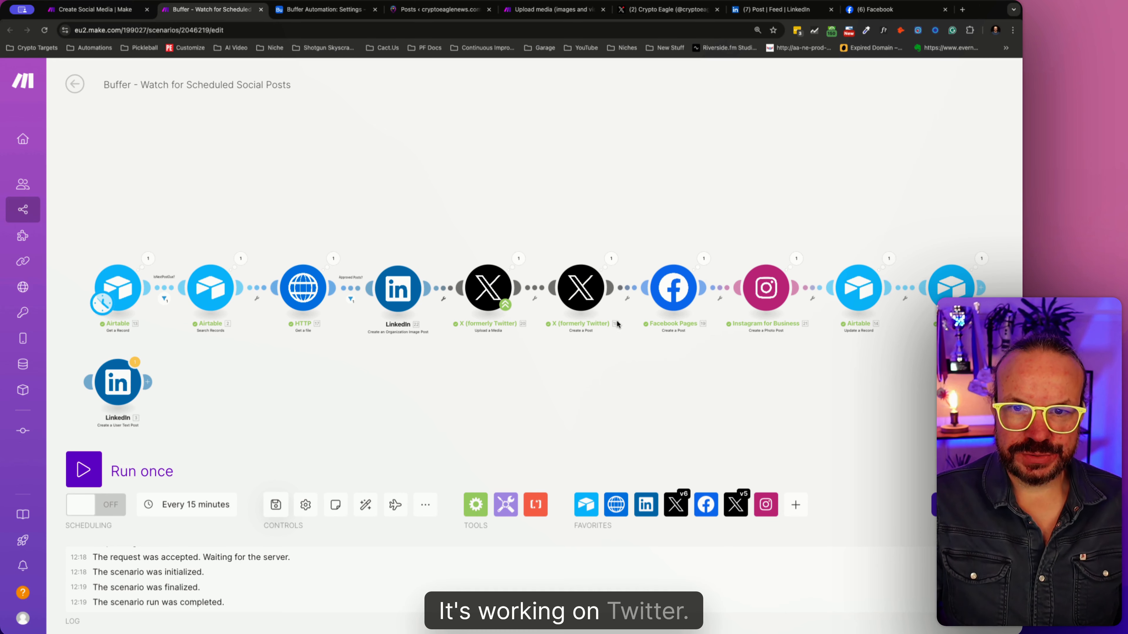
- Switch to Crypto Eagle's X profile, reload it, and check the newest posts down to the Dogecoin one
{"action": "left_click", "coordinate": [667, 9]}
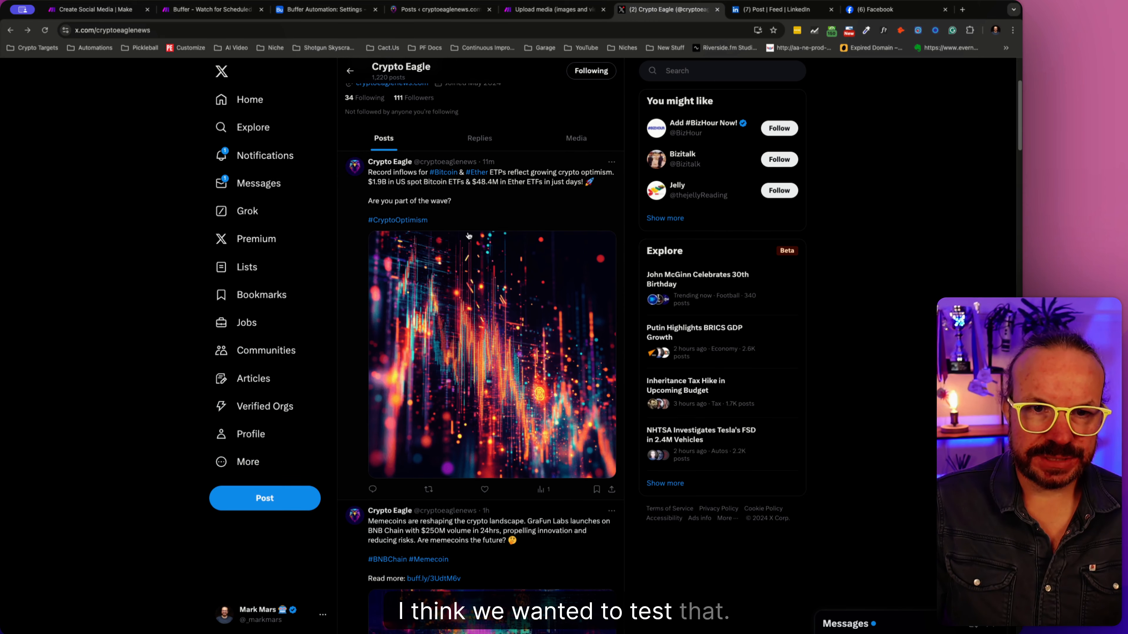
{"action": "left_click", "coordinate": [44, 29]}
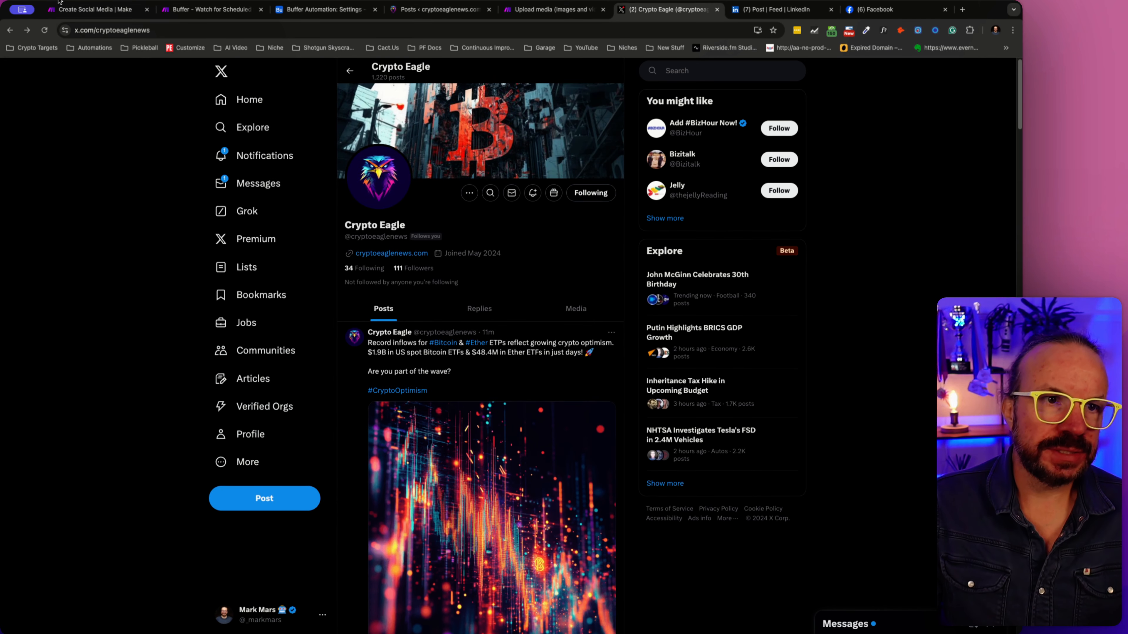
{"action": "left_click", "coordinate": [45, 30]}
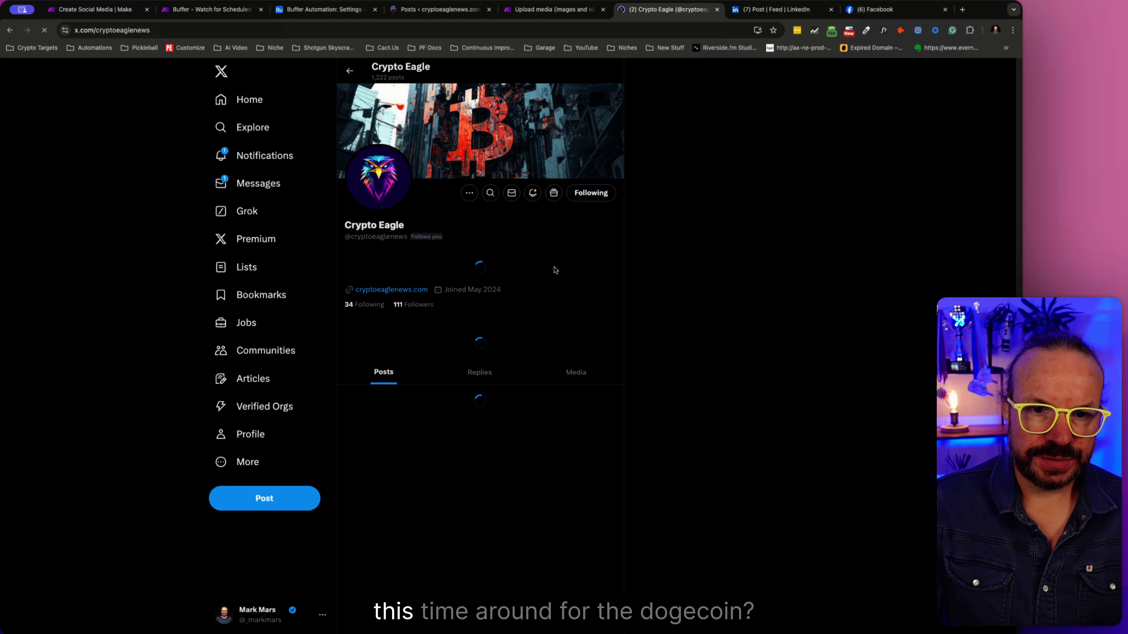
{"action": "scroll", "coordinate": [556, 270], "scroll_direction": "down", "scroll_amount": 1}
{"action": "scroll", "coordinate": [556, 270], "scroll_direction": "down", "scroll_amount": 2}
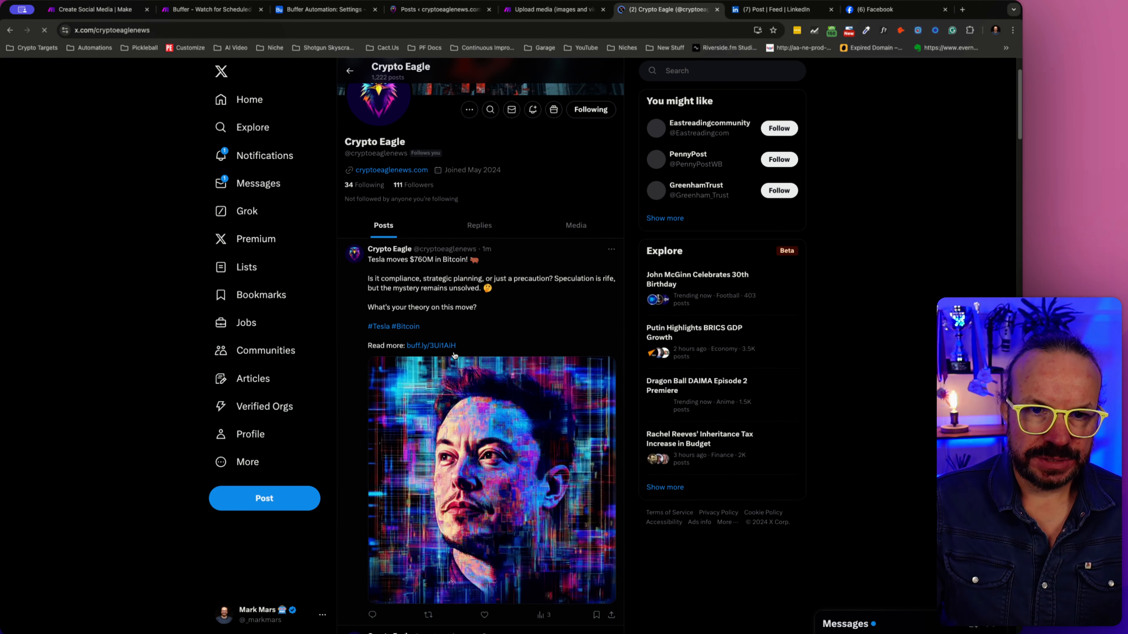
{"action": "scroll", "coordinate": [454, 354], "scroll_direction": "down", "scroll_amount": 3}
{"action": "scroll", "coordinate": [454, 354], "scroll_direction": "down", "scroll_amount": 7}
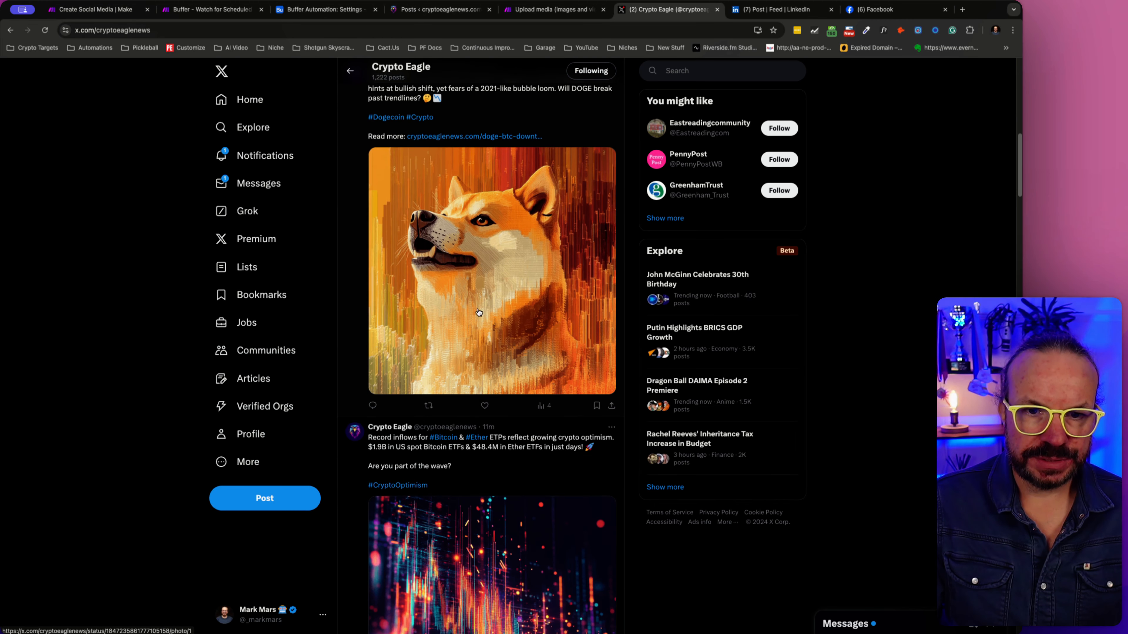
- Check the Dogecoin X post's article link, compare its format with the other posts' Read more links, and close the article page
{"action": "left_click", "coordinate": [439, 138]}
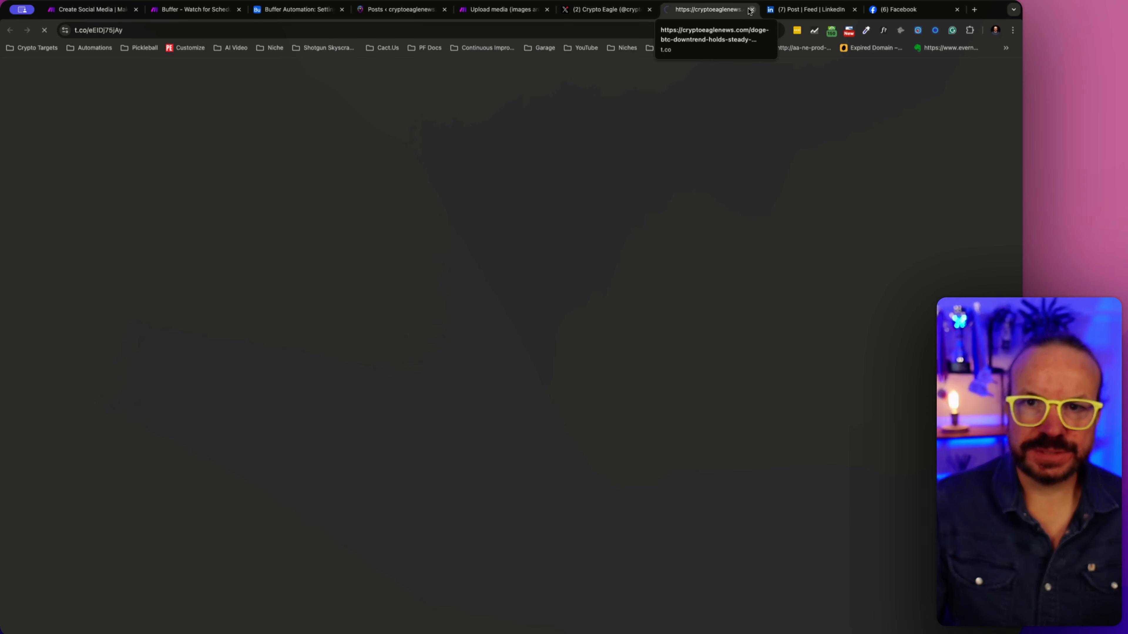
{"action": "left_click", "coordinate": [606, 9]}
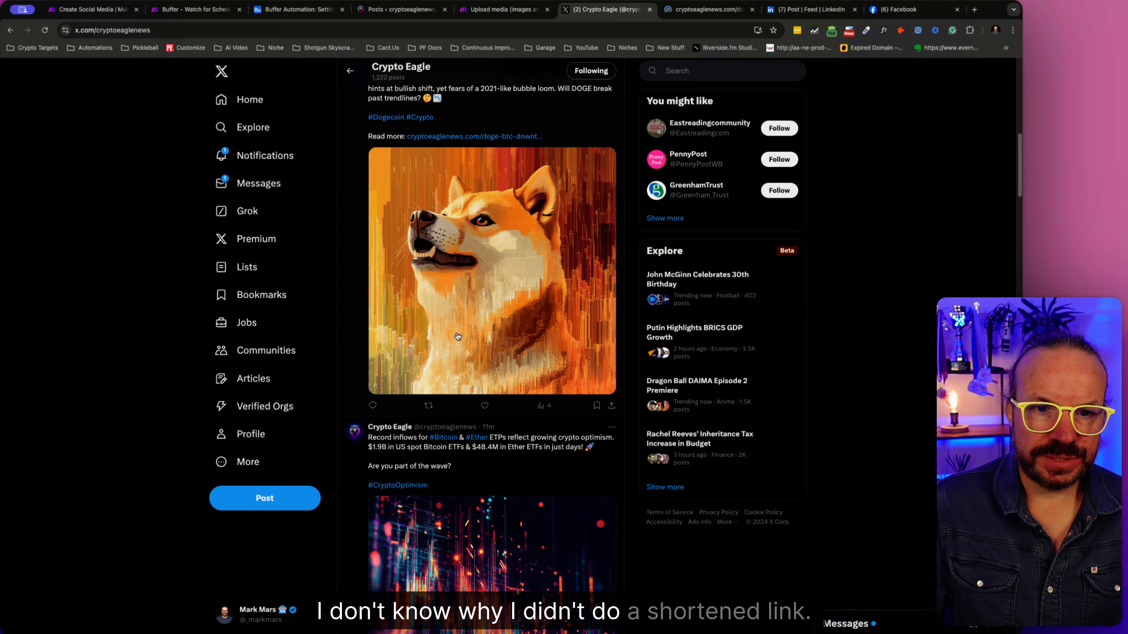
{"action": "scroll", "coordinate": [458, 336], "scroll_direction": "down", "scroll_amount": 5}
{"action": "scroll", "coordinate": [457, 336], "scroll_direction": "down", "scroll_amount": 4}
{"action": "scroll", "coordinate": [457, 336], "scroll_direction": "up", "scroll_amount": 8}
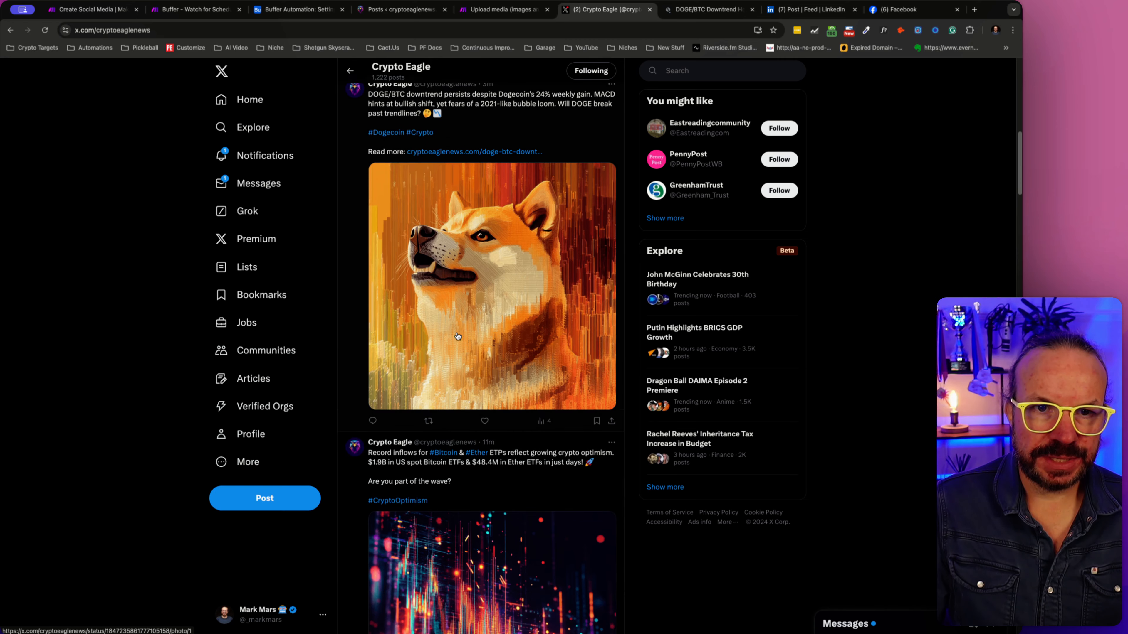
{"action": "scroll", "coordinate": [457, 336], "scroll_direction": "down", "scroll_amount": 6}
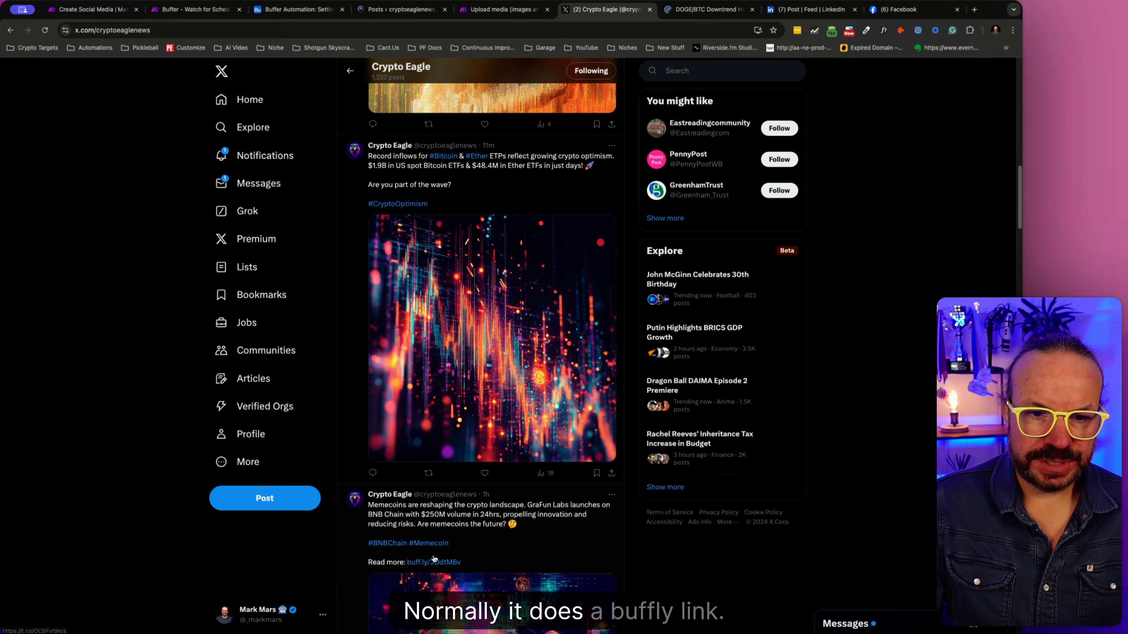
{"action": "scroll", "coordinate": [443, 563], "scroll_direction": "up", "scroll_amount": 4}
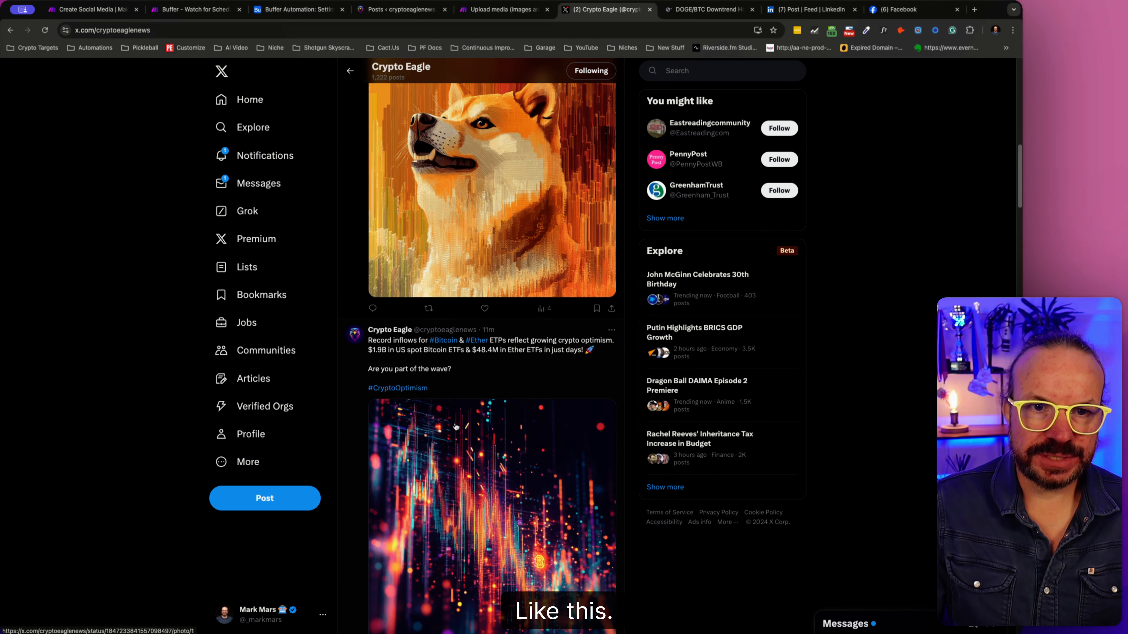
{"action": "scroll", "coordinate": [434, 318], "scroll_direction": "up", "scroll_amount": 6}
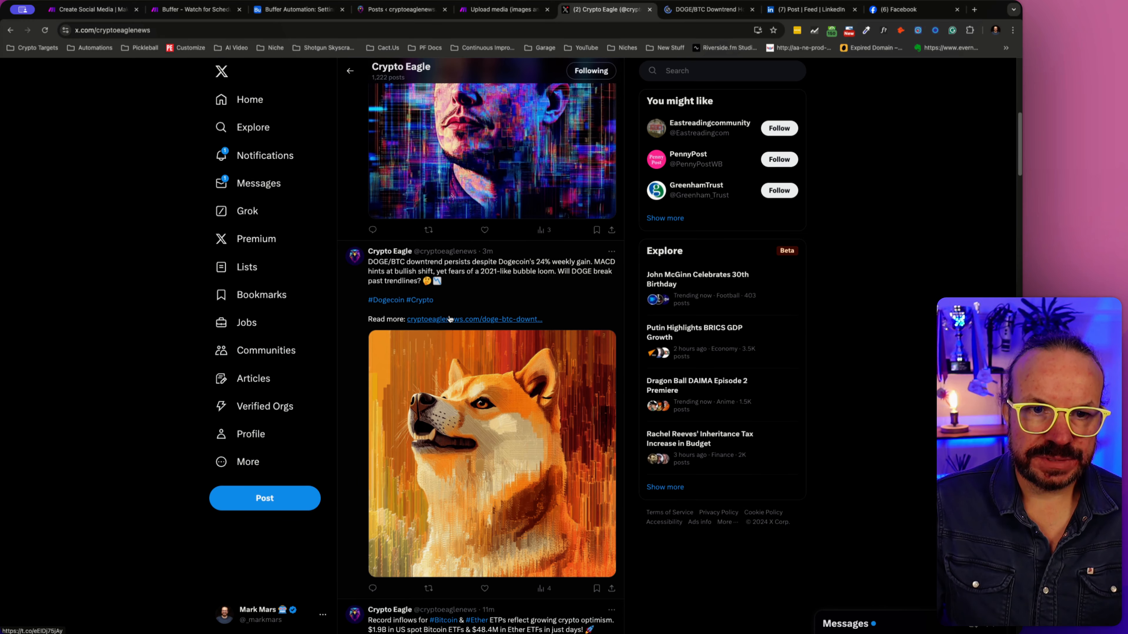
{"action": "scroll", "coordinate": [449, 317], "scroll_direction": "up", "scroll_amount": 6}
{"action": "scroll", "coordinate": [478, 363], "scroll_direction": "down", "scroll_amount": 1}
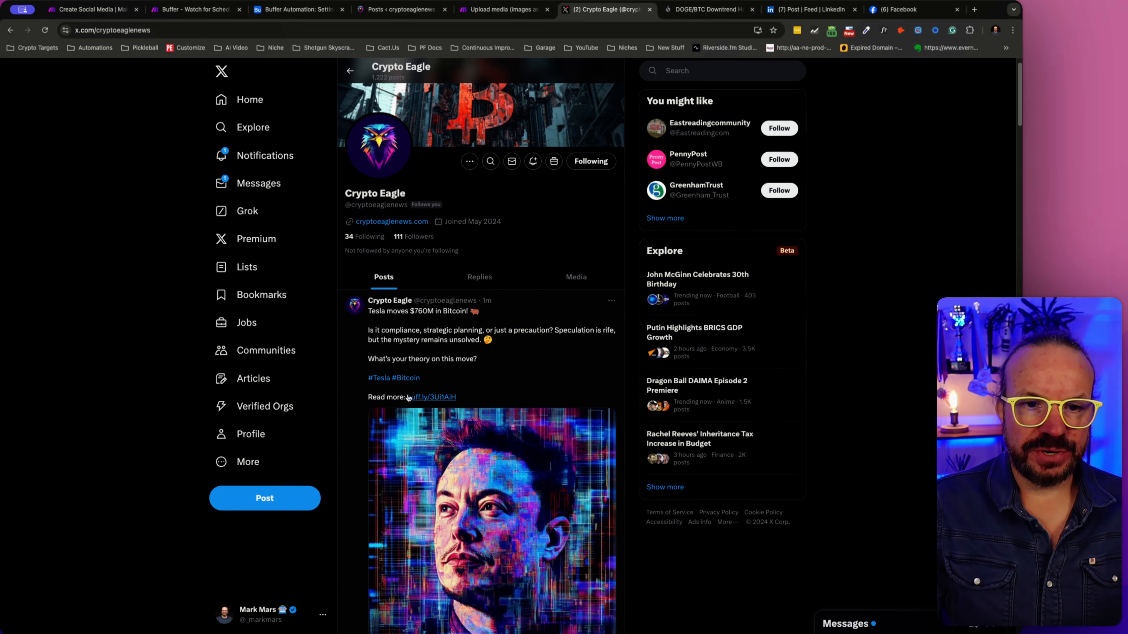
{"action": "left_click", "coordinate": [708, 10]}
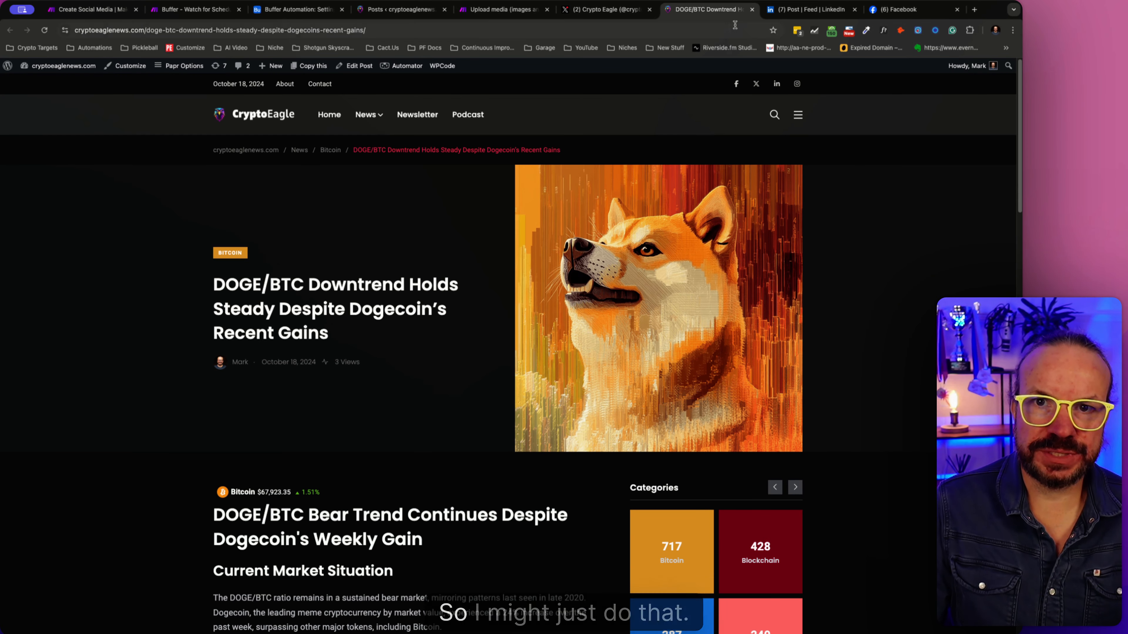
{"action": "left_click", "coordinate": [752, 9]}
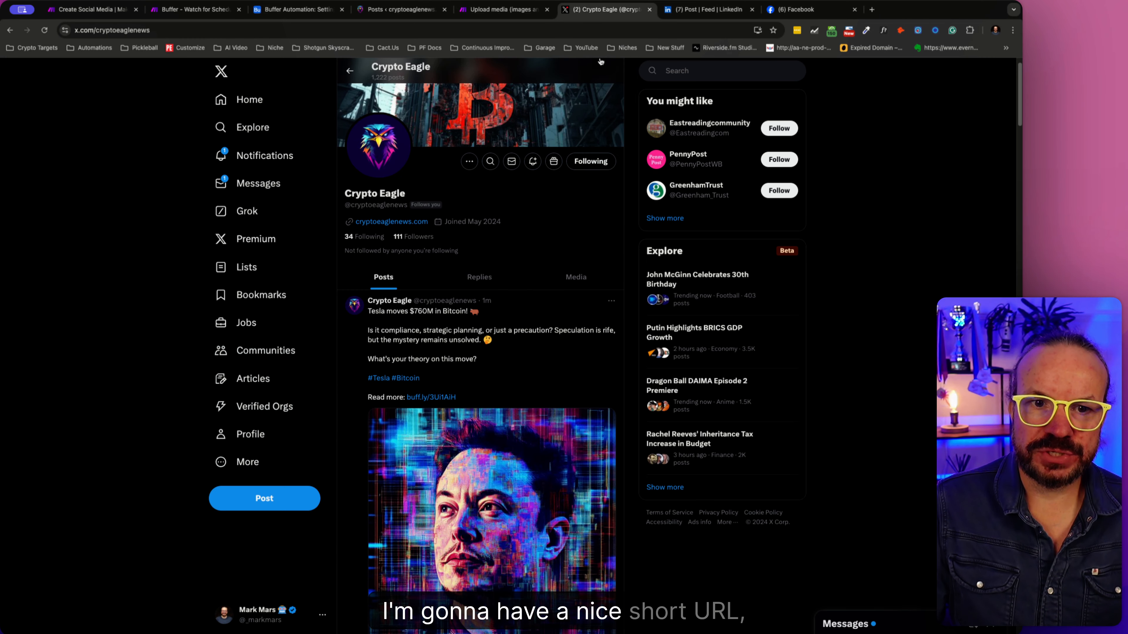
- Switch to Crypto Eagle's Facebook page by way of LinkedIn, reload it, and expand the Dogecoin post's full text
{"action": "left_click", "coordinate": [559, 9]}
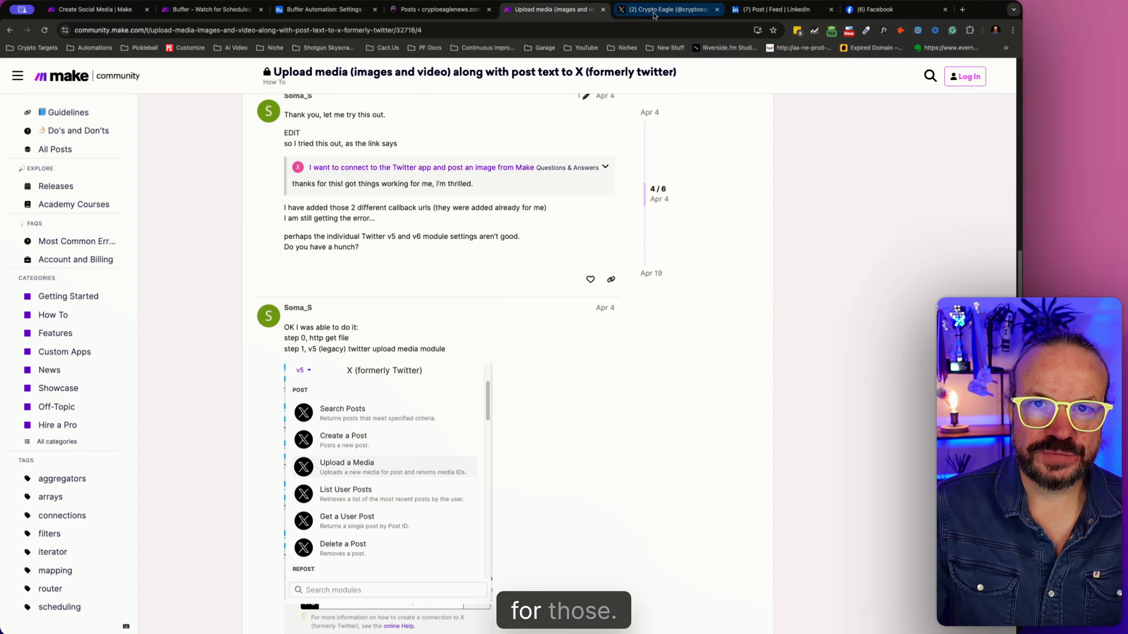
{"action": "left_click", "coordinate": [654, 12]}
{"action": "left_click", "coordinate": [763, 10]}
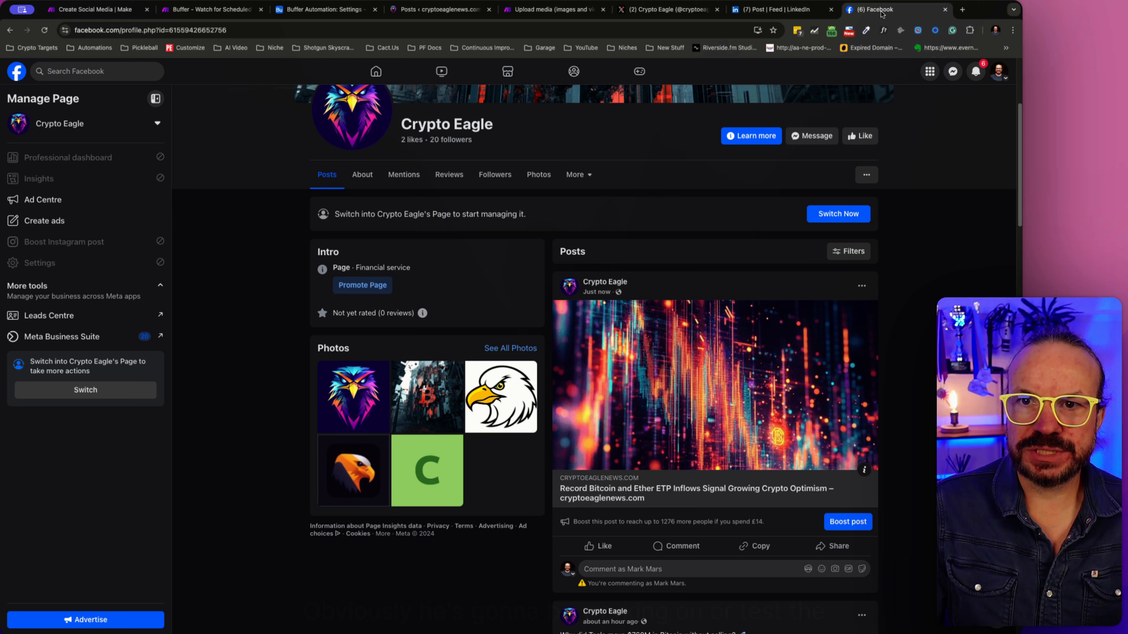
{"action": "left_click", "coordinate": [879, 12]}
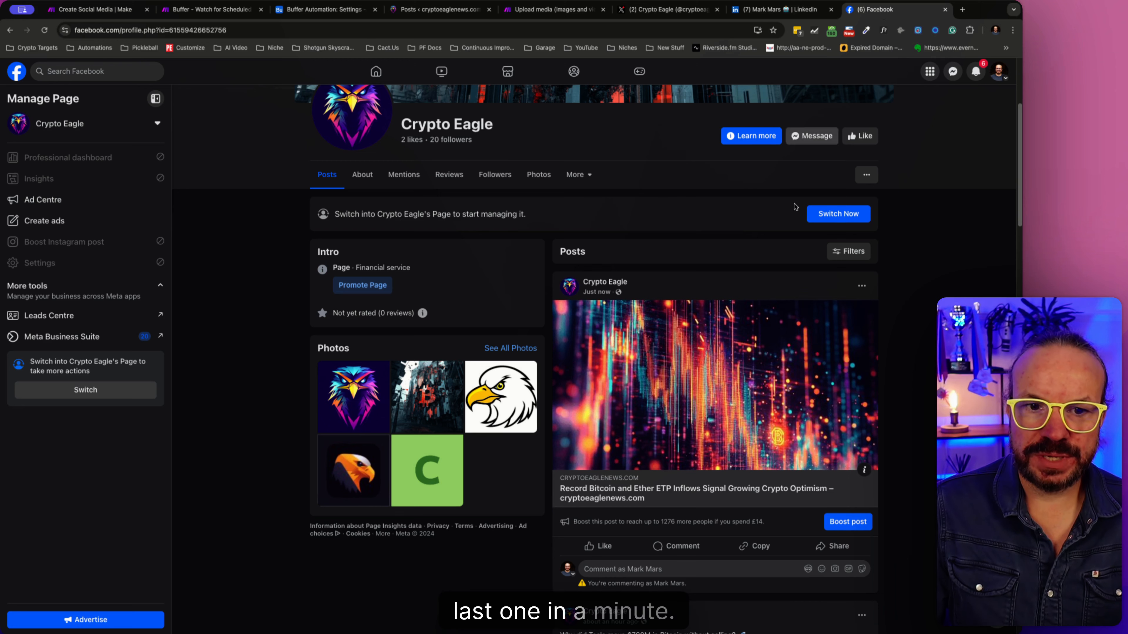
{"action": "left_click", "coordinate": [45, 29]}
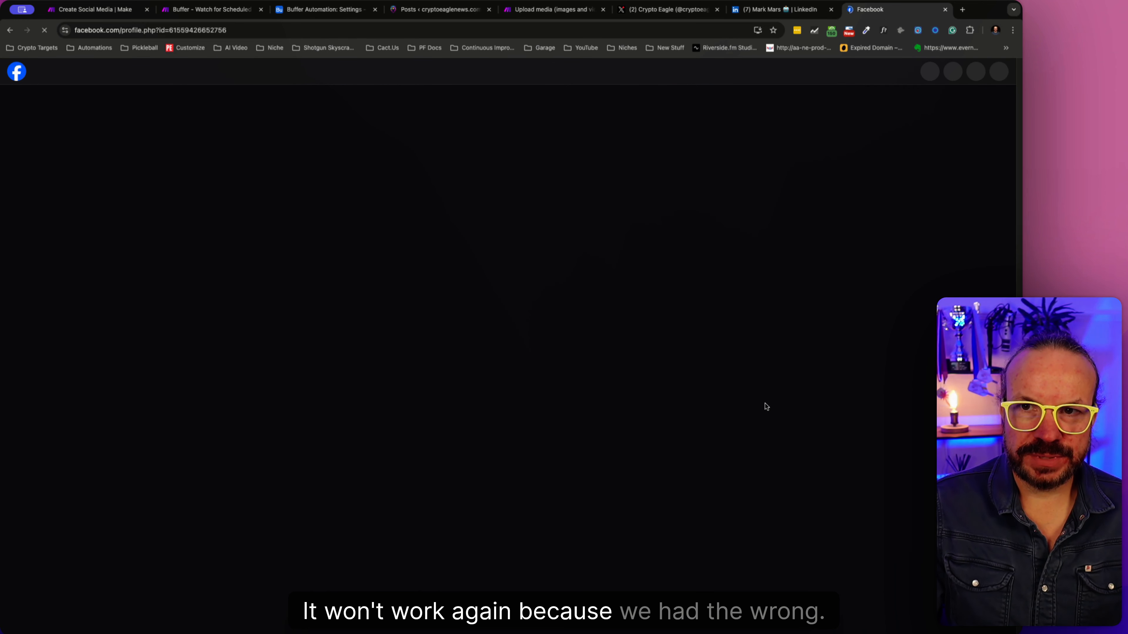
{"action": "scroll", "coordinate": [765, 404], "scroll_direction": "down", "scroll_amount": 5}
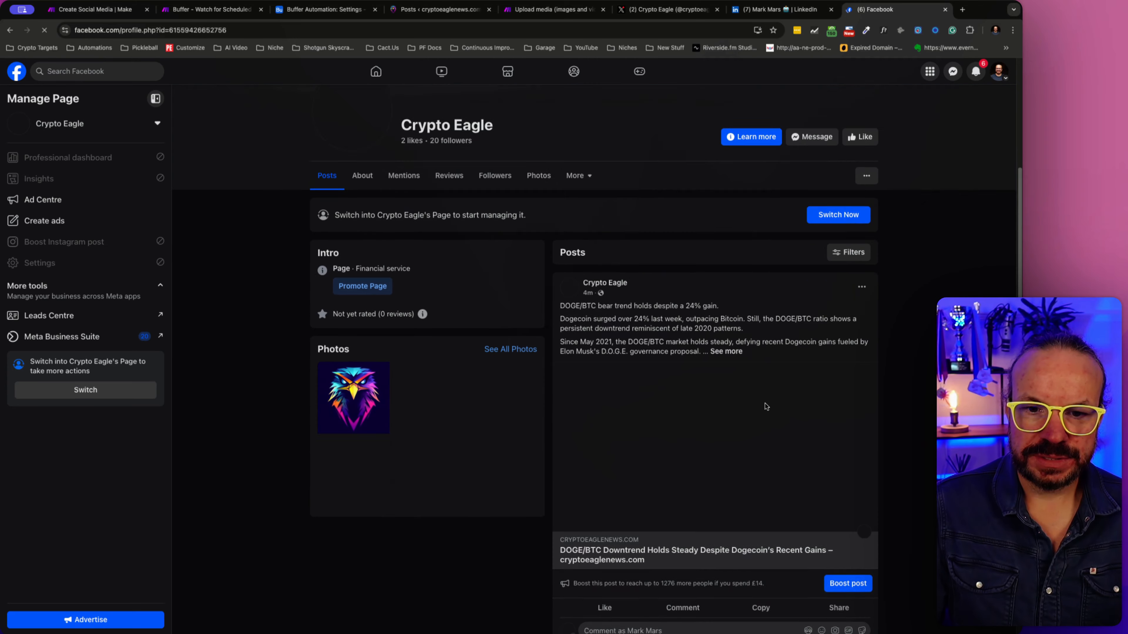
{"action": "left_click", "coordinate": [730, 311]}
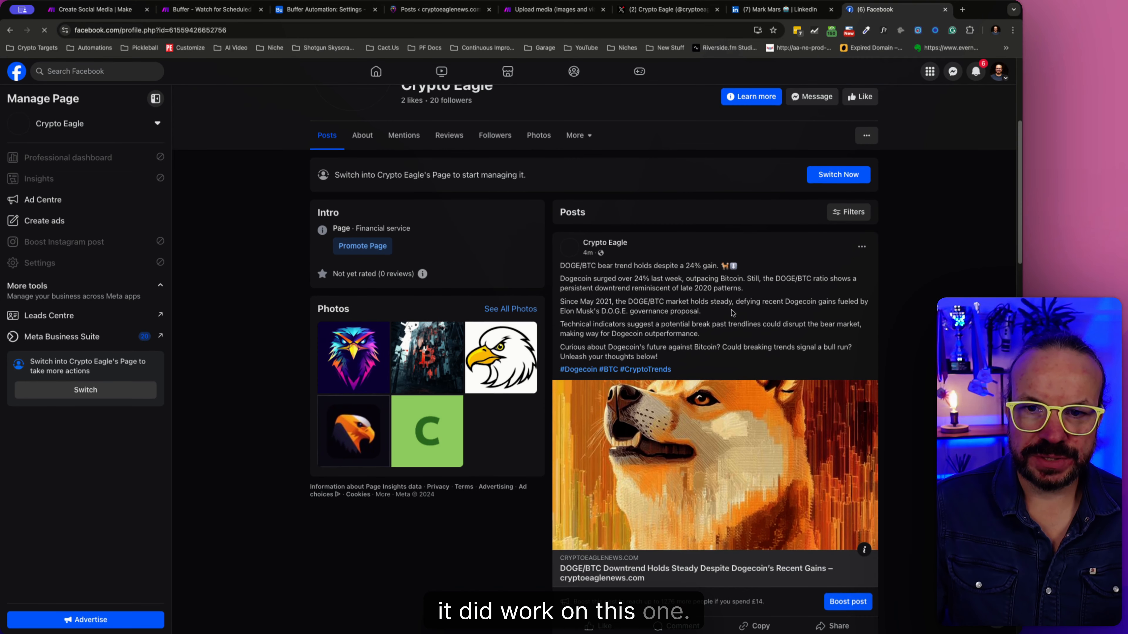
{"action": "scroll", "coordinate": [630, 418], "scroll_direction": "down", "scroll_amount": 3}
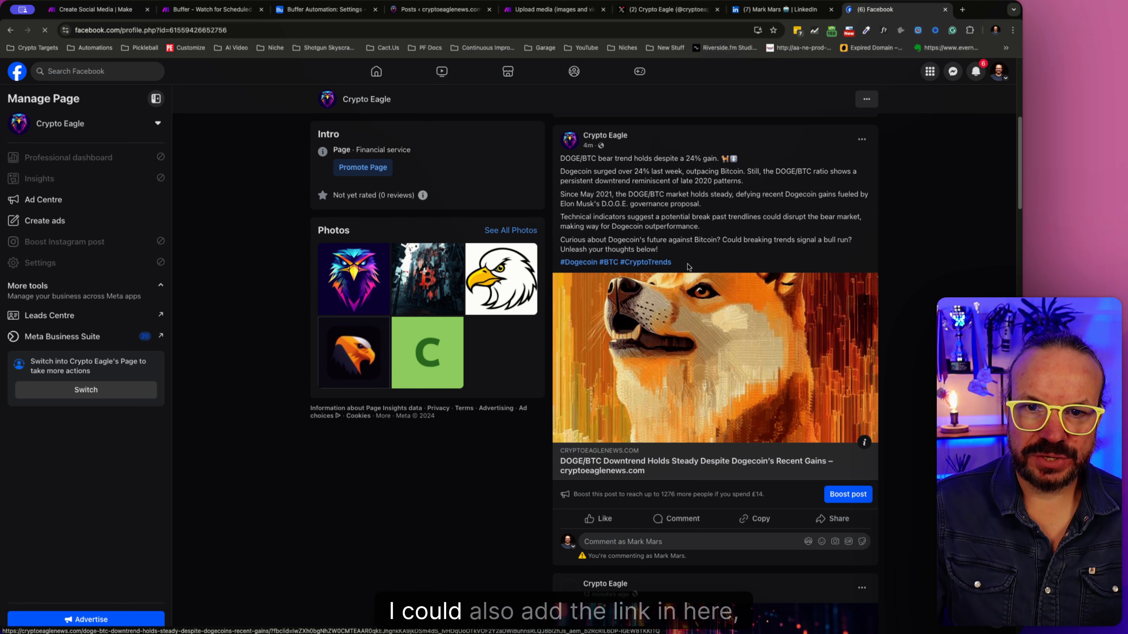
- Test the Dogecoin Facebook post's article link, close the opened page, and look over the page's posts
{"action": "left_click", "coordinate": [592, 472]}
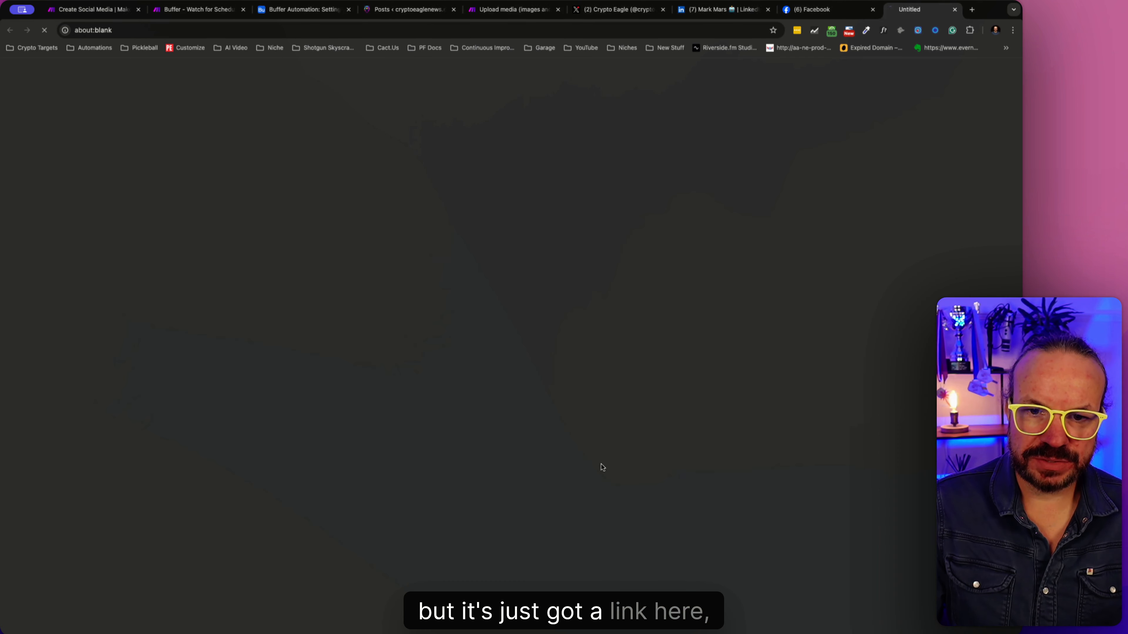
{"action": "left_click", "coordinate": [957, 9]}
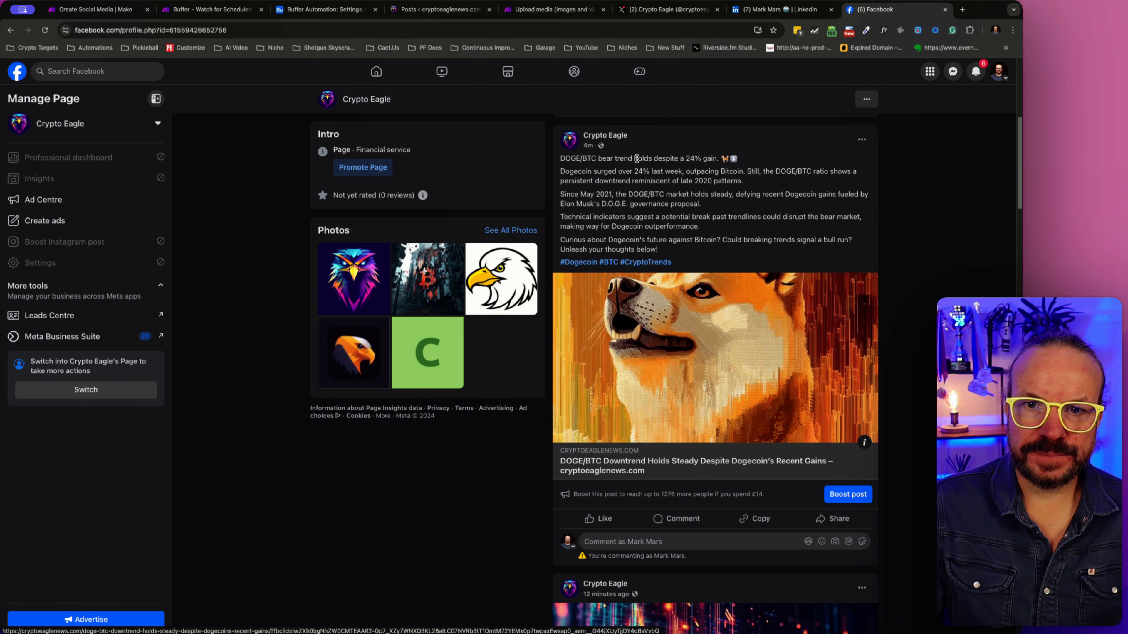
{"action": "scroll", "coordinate": [662, 250], "scroll_direction": "down", "scroll_amount": 2}
{"action": "scroll", "coordinate": [662, 251], "scroll_direction": "up", "scroll_amount": 10}
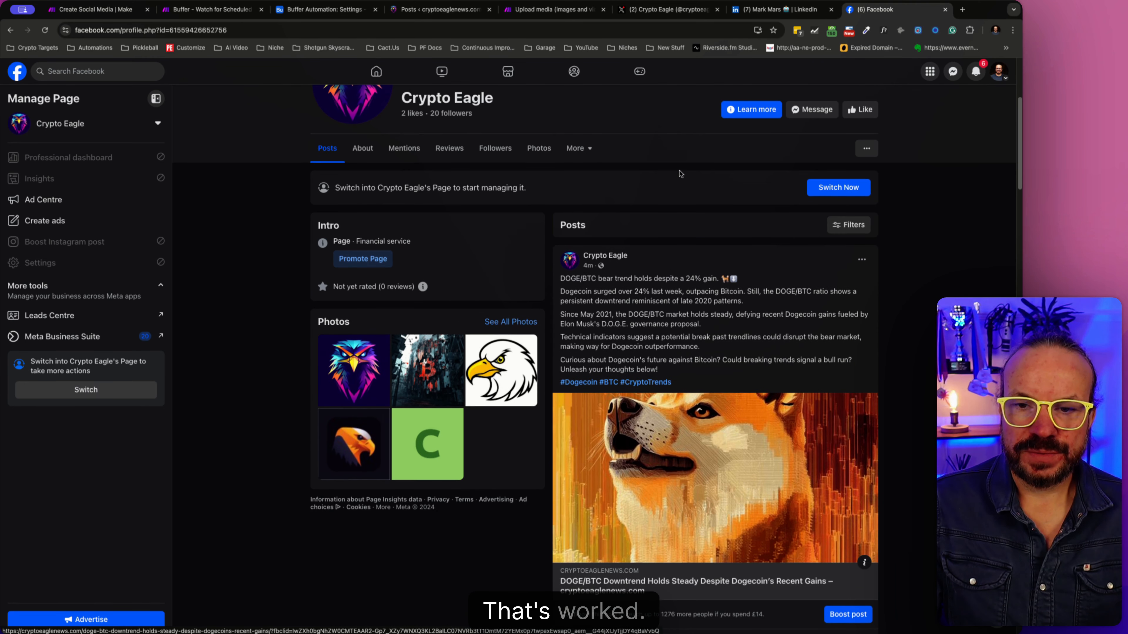
- Return to the Buffer - Watch for Scheduled Social Posts scenario in Make
{"action": "left_click", "coordinate": [466, 12]}
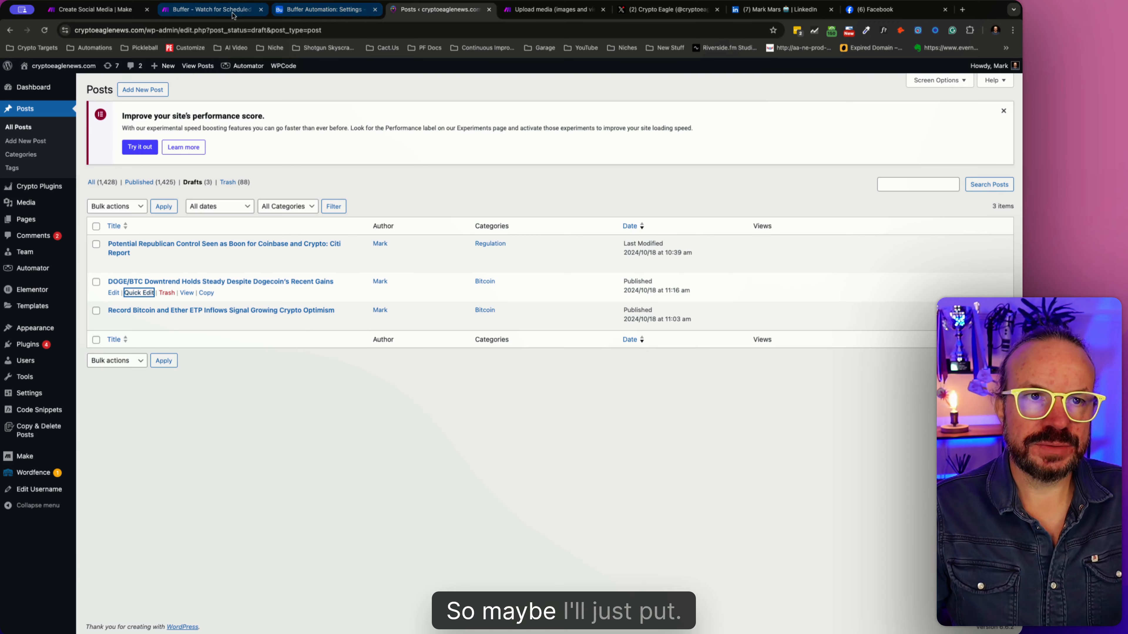
{"action": "left_click", "coordinate": [213, 9]}
{"action": "left_click", "coordinate": [95, 10]}
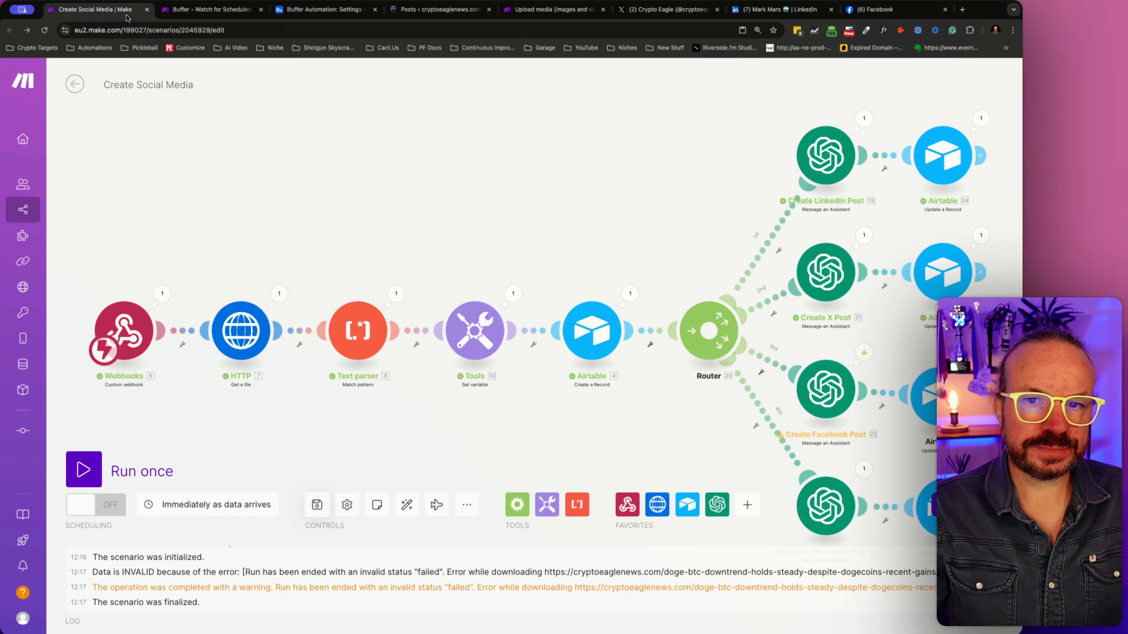
{"action": "left_click", "coordinate": [212, 9]}
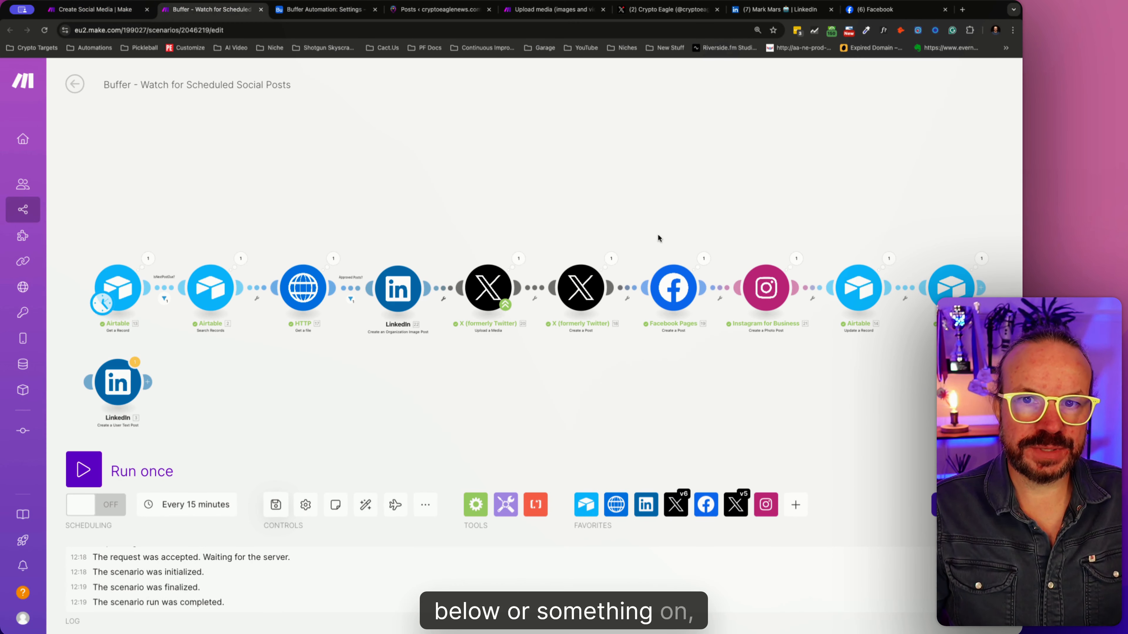
- Add a "Read more:" line below the Facebook Post value in the Facebook Pages module's message and save the scenario
{"action": "left_click", "coordinate": [688, 298]}
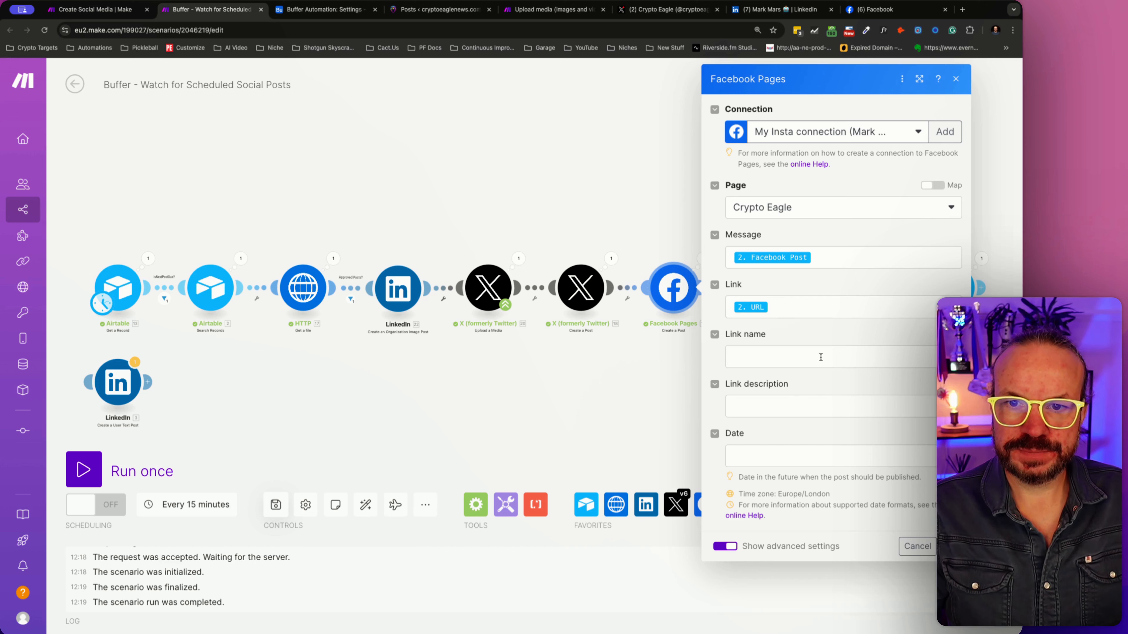
{"action": "left_click", "coordinate": [829, 260]}
{"action": "key", "text": "Return"}
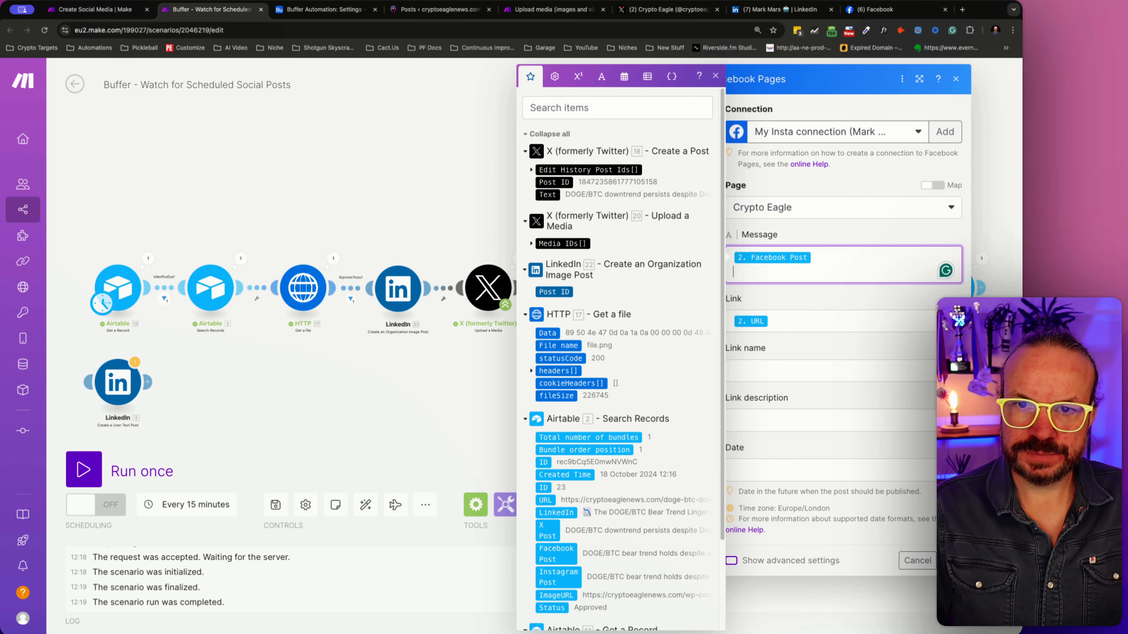
{"action": "type", "text": "Read mo"}
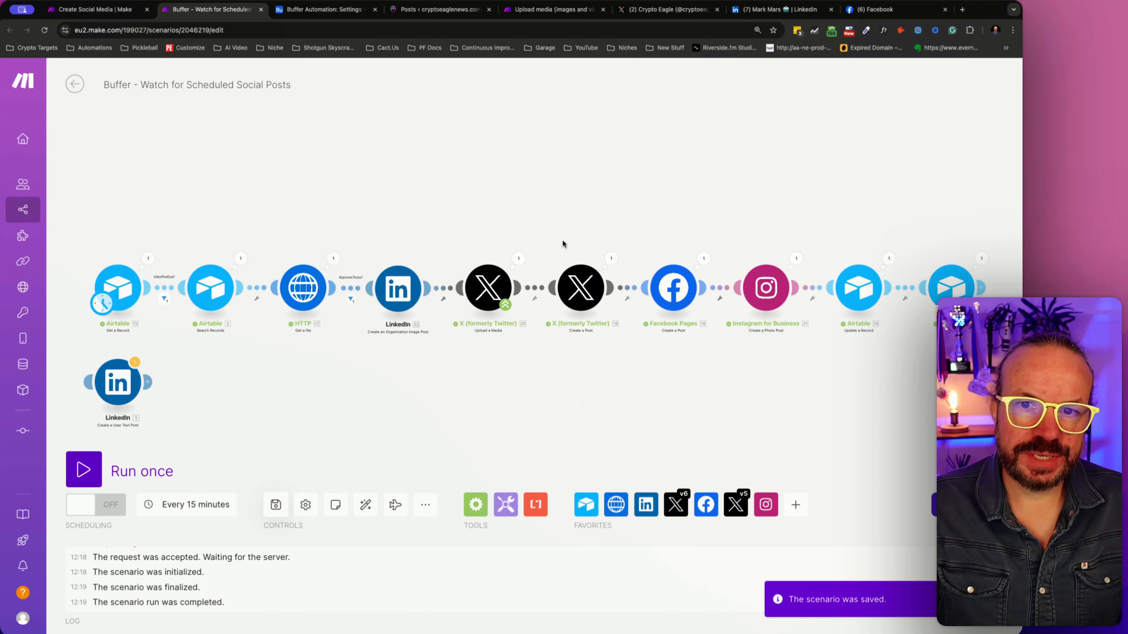
- Recheck the Facebook Pages module's message and link settings, close it, and look at the Instagram for Business module
{"action": "left_click", "coordinate": [663, 283]}
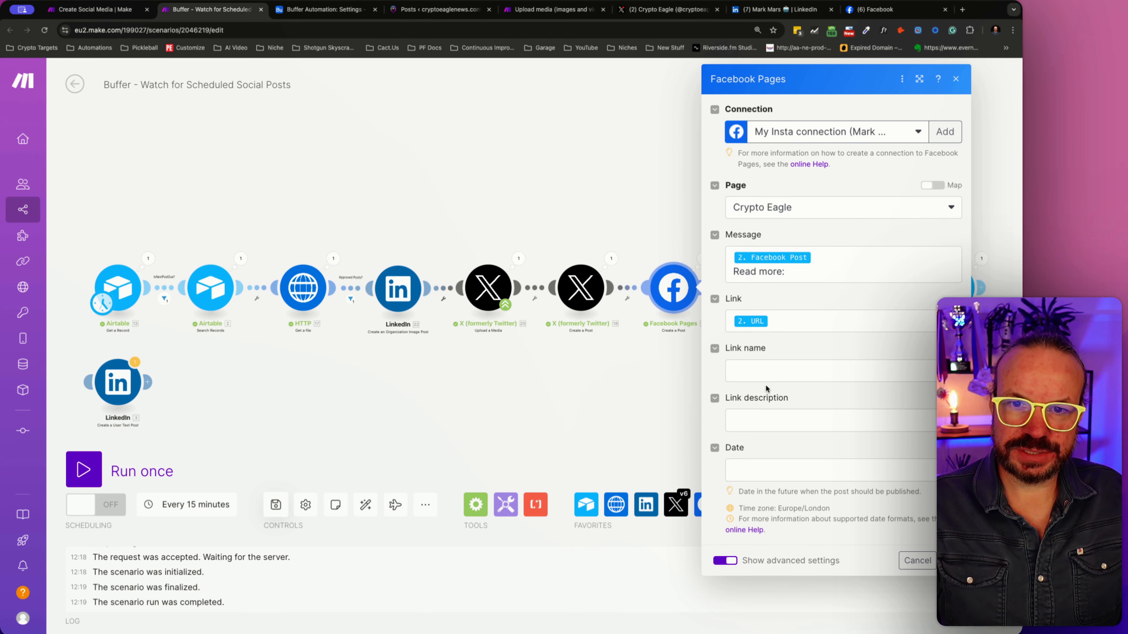
{"action": "key", "text": "Escape"}
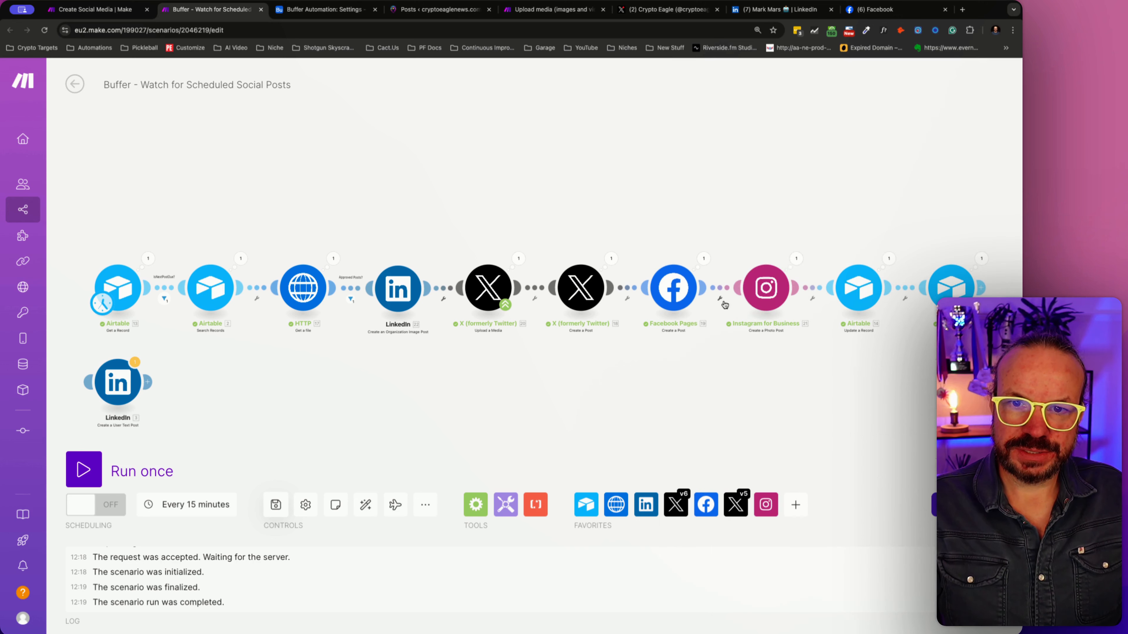
{"action": "left_click", "coordinate": [775, 292]}
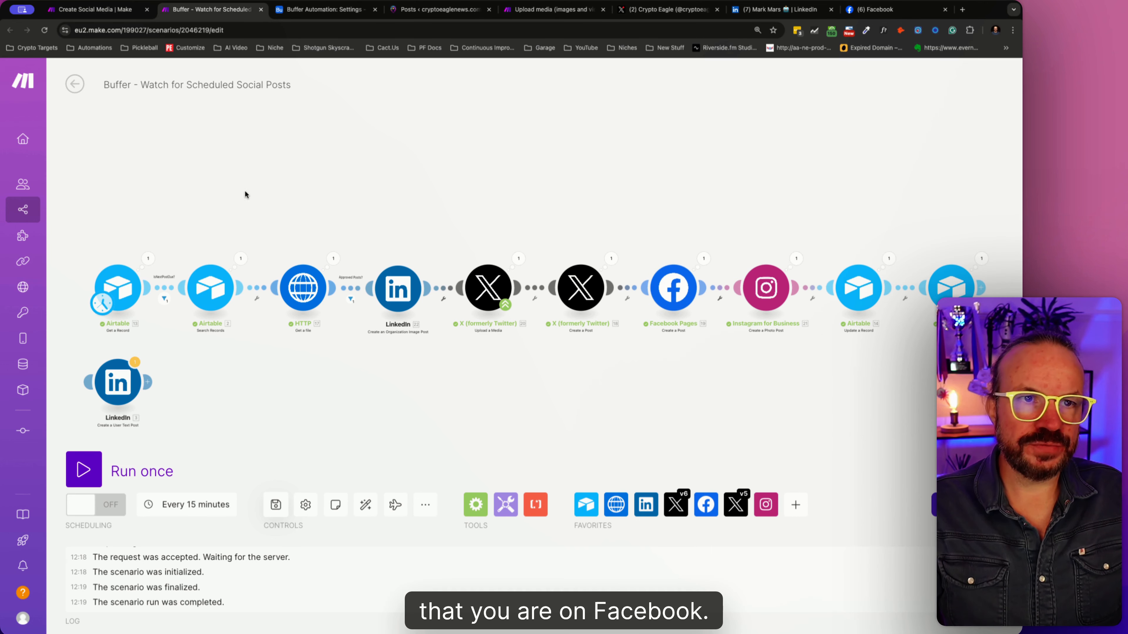
- Switch to the Create Social Media scenario, review the Create Facebook Post module's settings, close it, and save the scenario
{"action": "left_click", "coordinate": [116, 13]}
{"action": "left_click", "coordinate": [187, 10]}
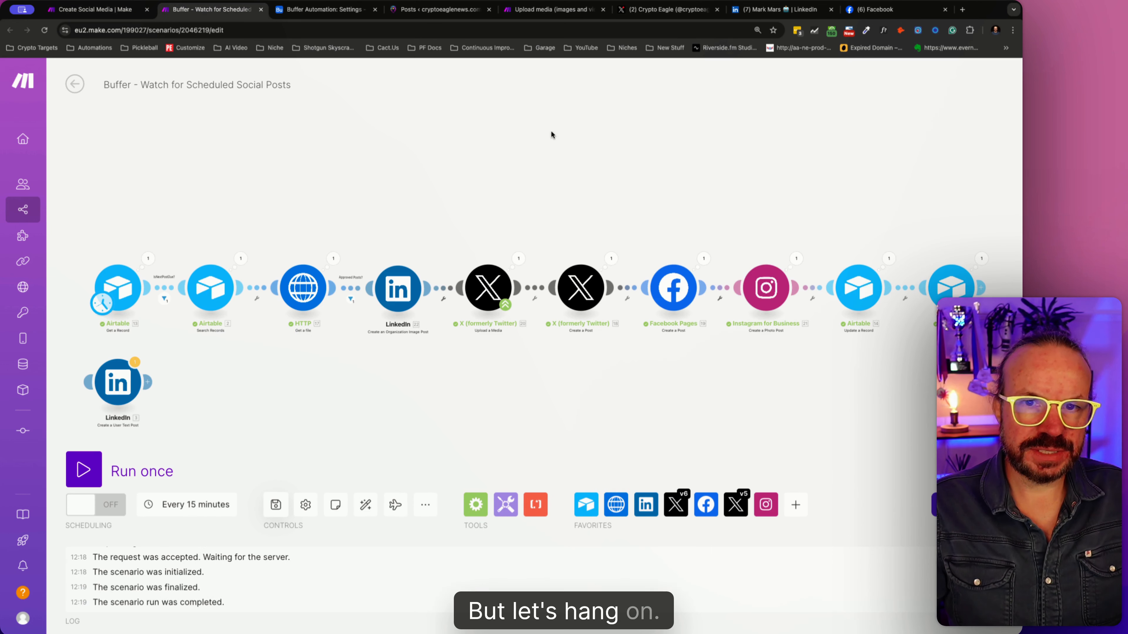
{"action": "left_click", "coordinate": [126, 14]}
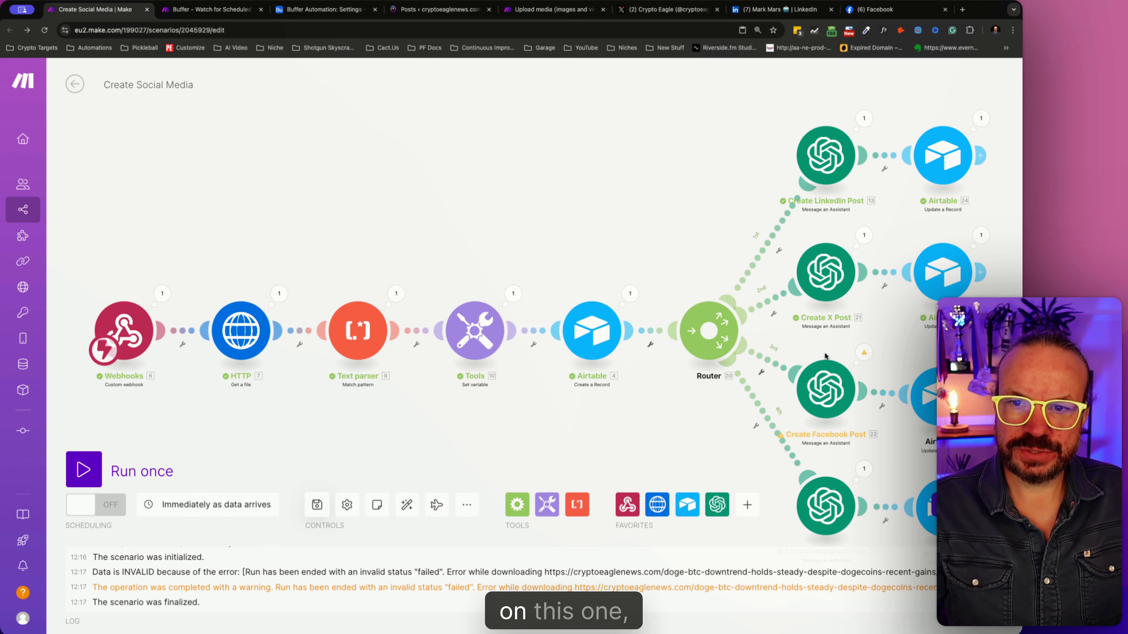
{"action": "left_click", "coordinate": [825, 395]}
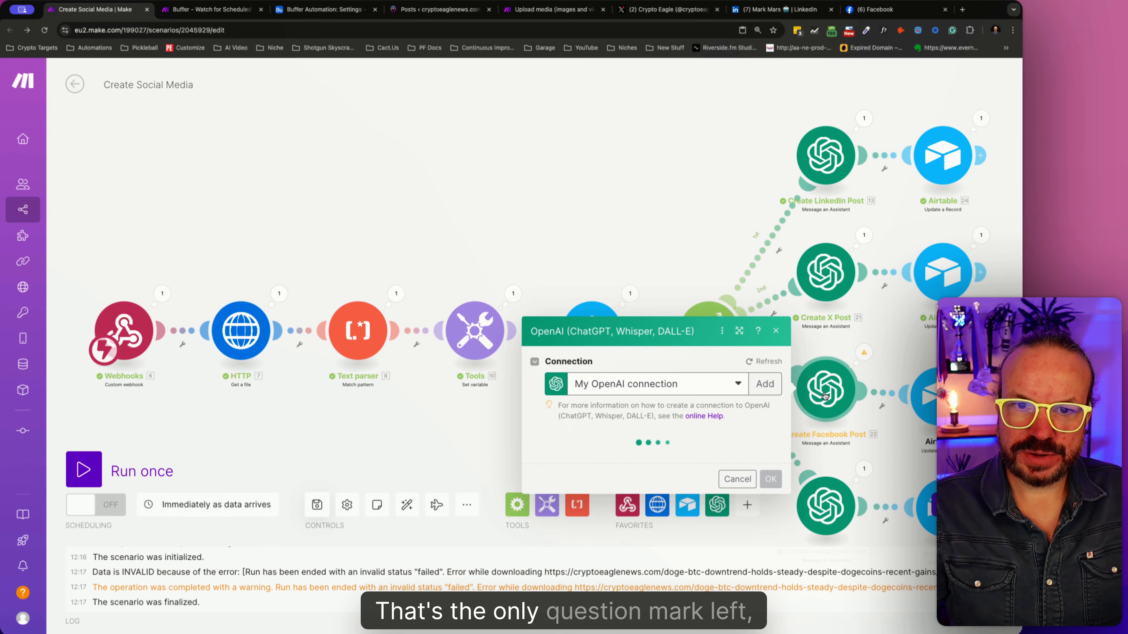
{"action": "left_click", "coordinate": [508, 190]}
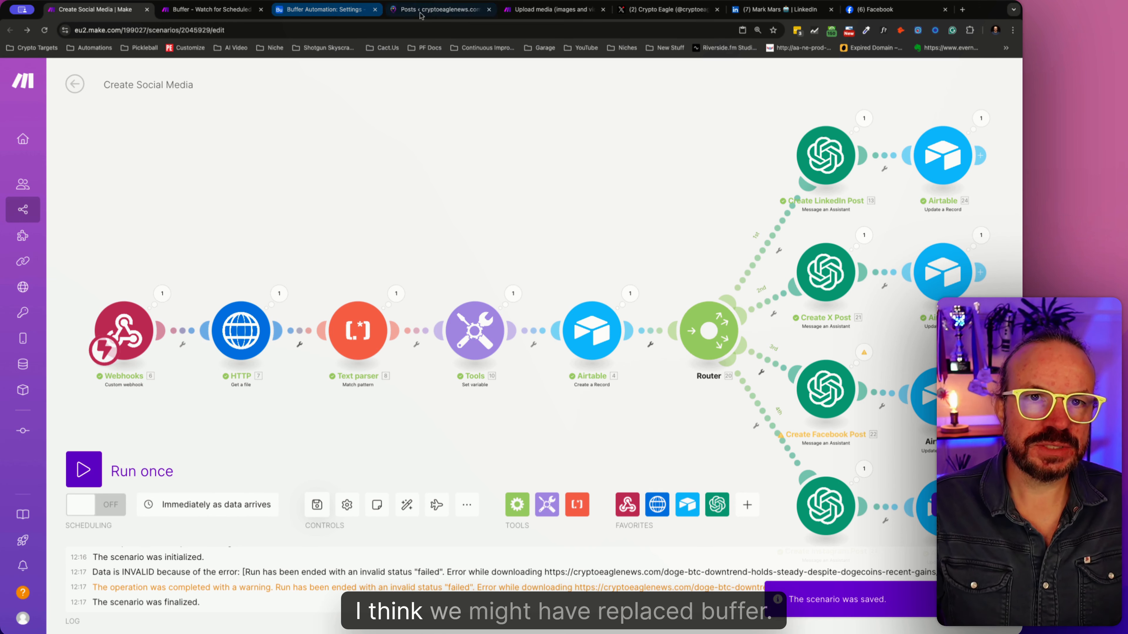
- In the WordPress drafts list, quick-edit the "Potential Republican Control Seen as Boon for Coinbase and Crypto: Citi Report" post and set its status to Published
{"action": "left_click", "coordinate": [441, 11]}
{"action": "mouse_move", "coordinate": [167, 265]}
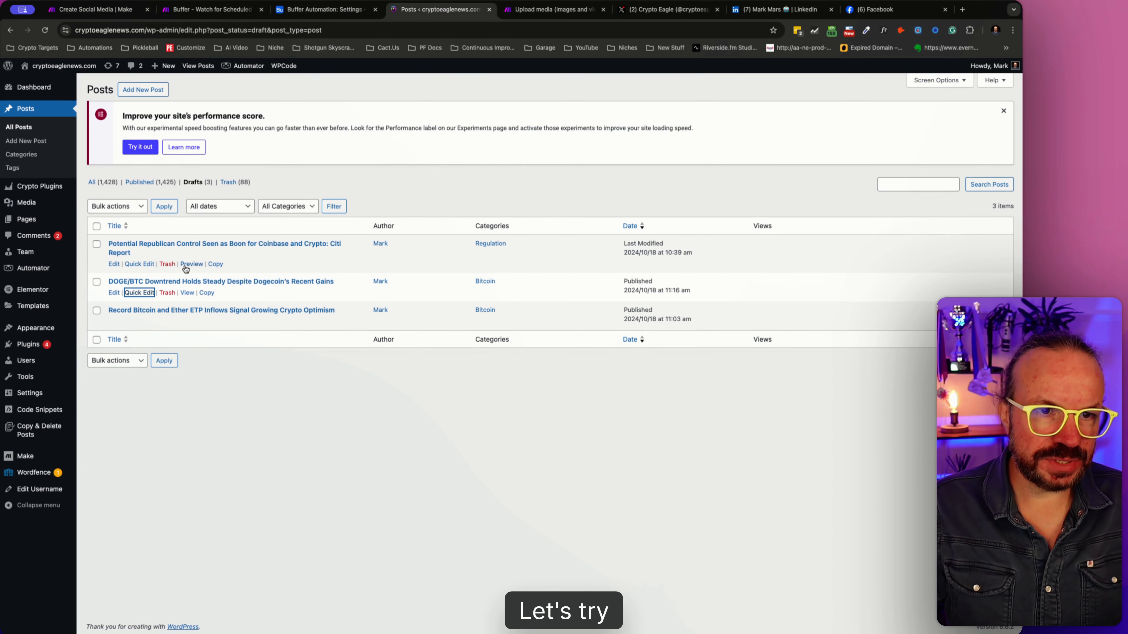
{"action": "left_click", "coordinate": [149, 265]}
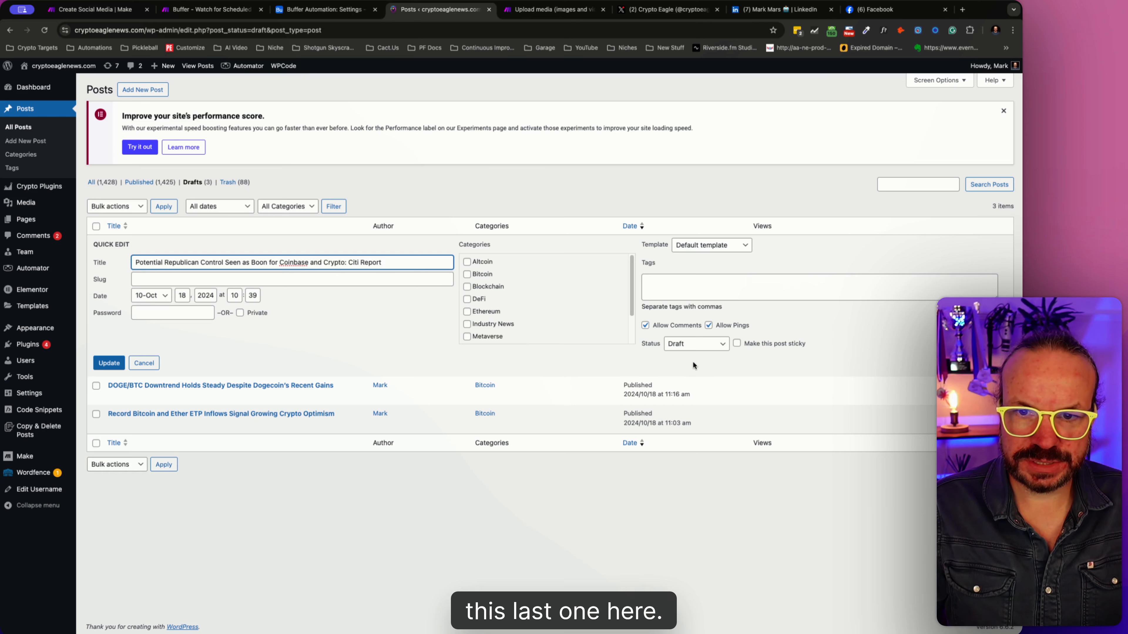
{"action": "left_click", "coordinate": [693, 349]}
{"action": "left_click", "coordinate": [692, 327]}
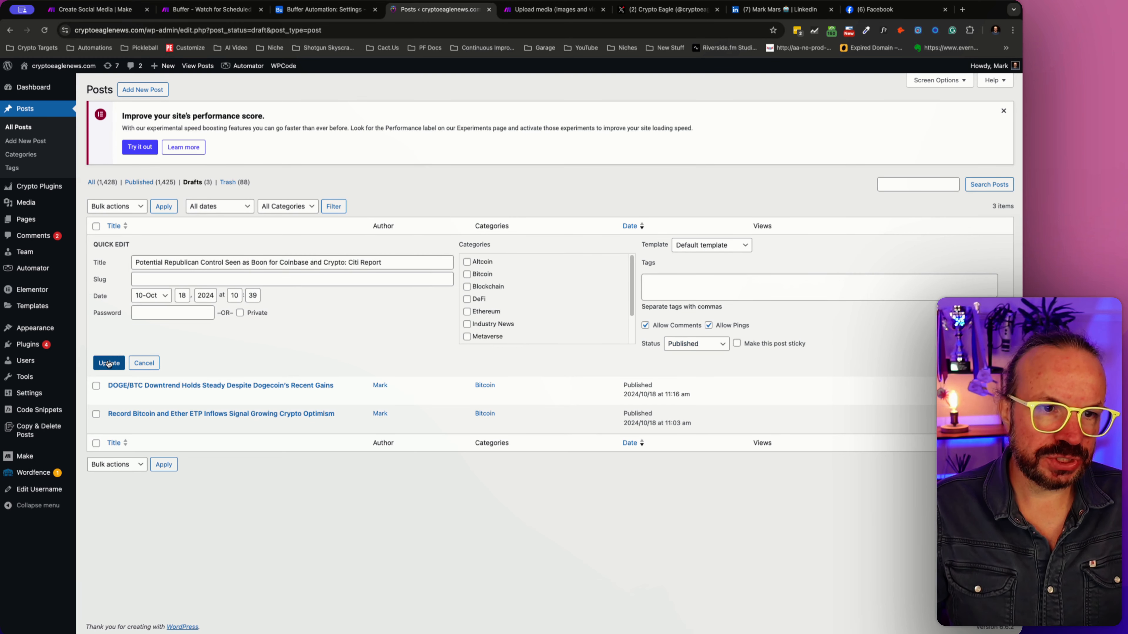
- Return to the Create Social Media scenario in Make and run it once, waiting for new webhook data
{"action": "left_click", "coordinate": [179, 10]}
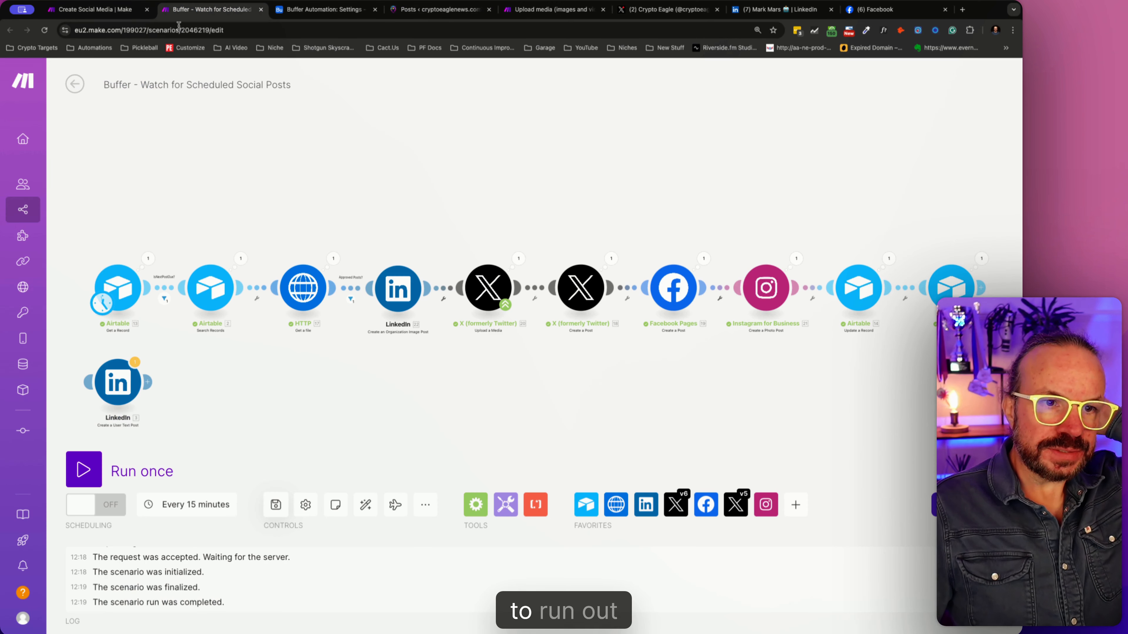
{"action": "left_click", "coordinate": [95, 9]}
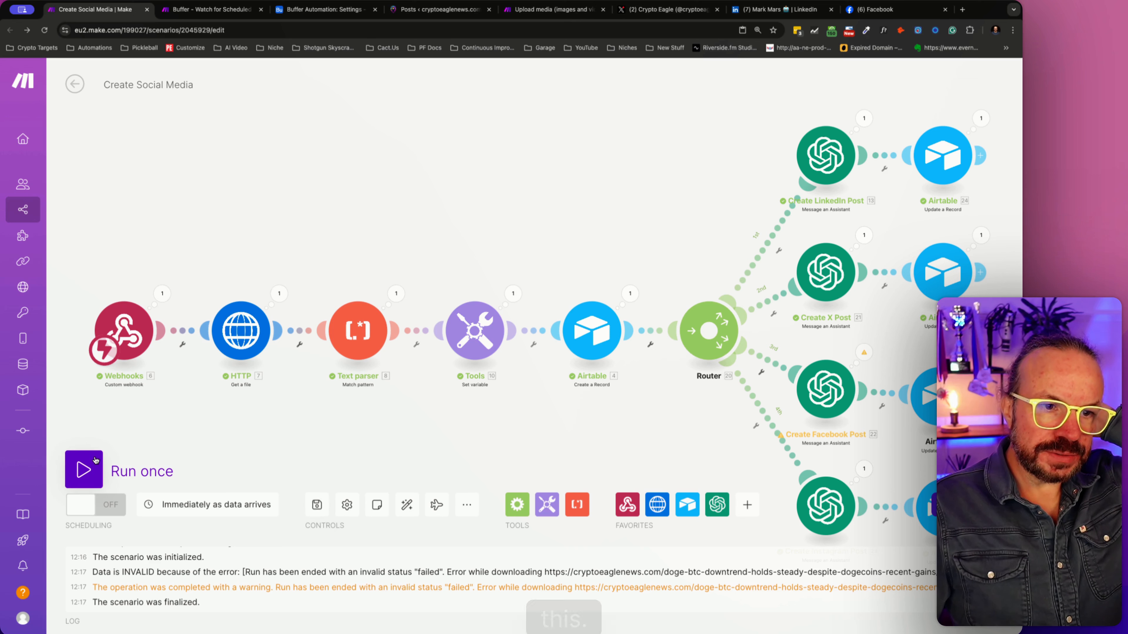
{"action": "left_click", "coordinate": [84, 469]}
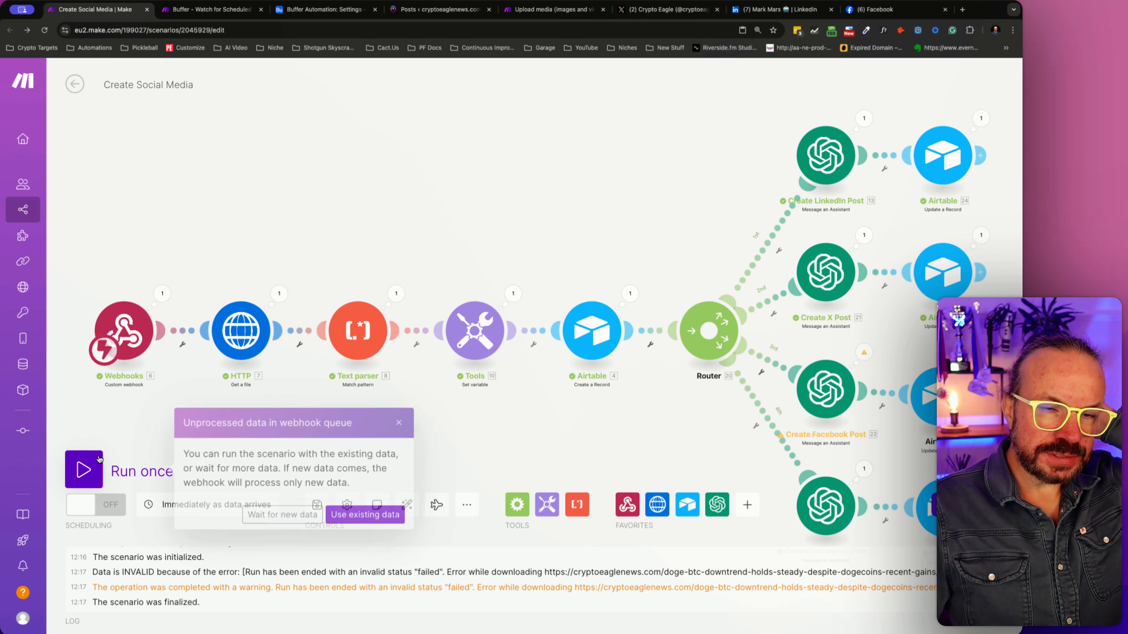
{"action": "left_click", "coordinate": [314, 516]}
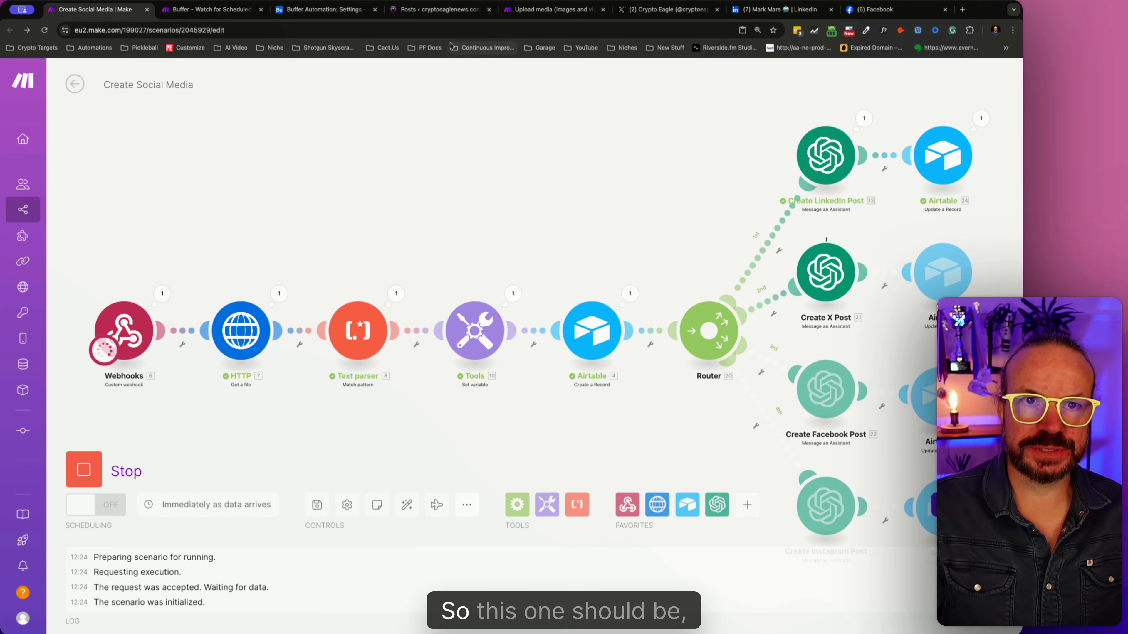
- Set the Next Post Date / Time to 12:20pm in the Settings table of the Buffer Automation base in Airtable
{"action": "left_click", "coordinate": [327, 11]}
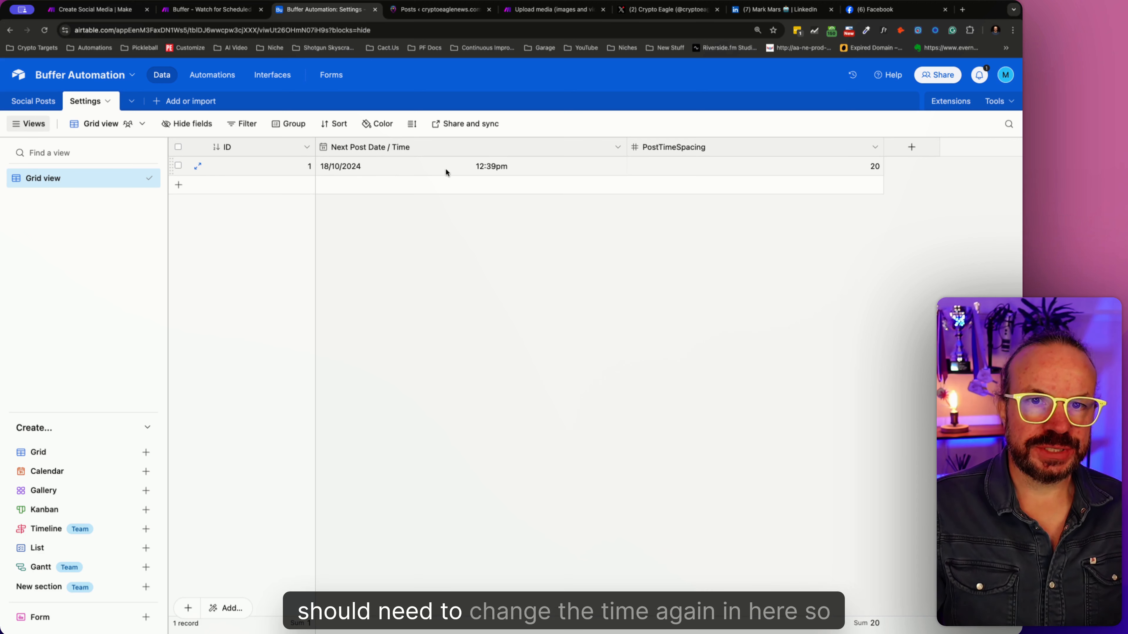
{"action": "left_click", "coordinate": [479, 173]}
{"action": "left_click", "coordinate": [490, 169]}
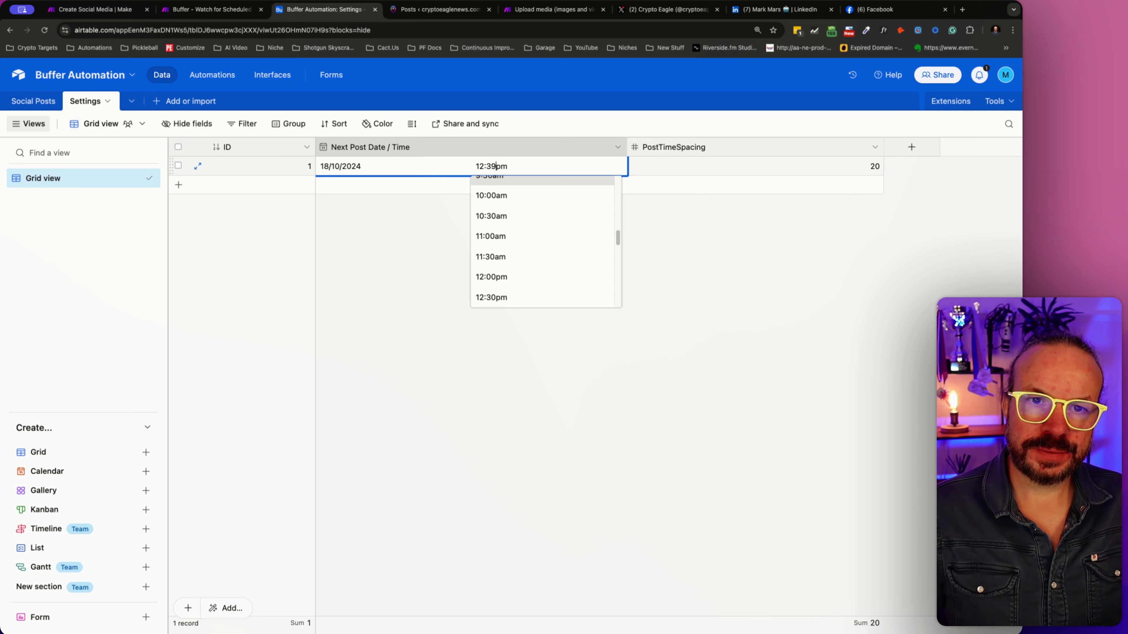
{"action": "key", "text": "BackSpace"}
{"action": "key", "text": "BackSpace"}
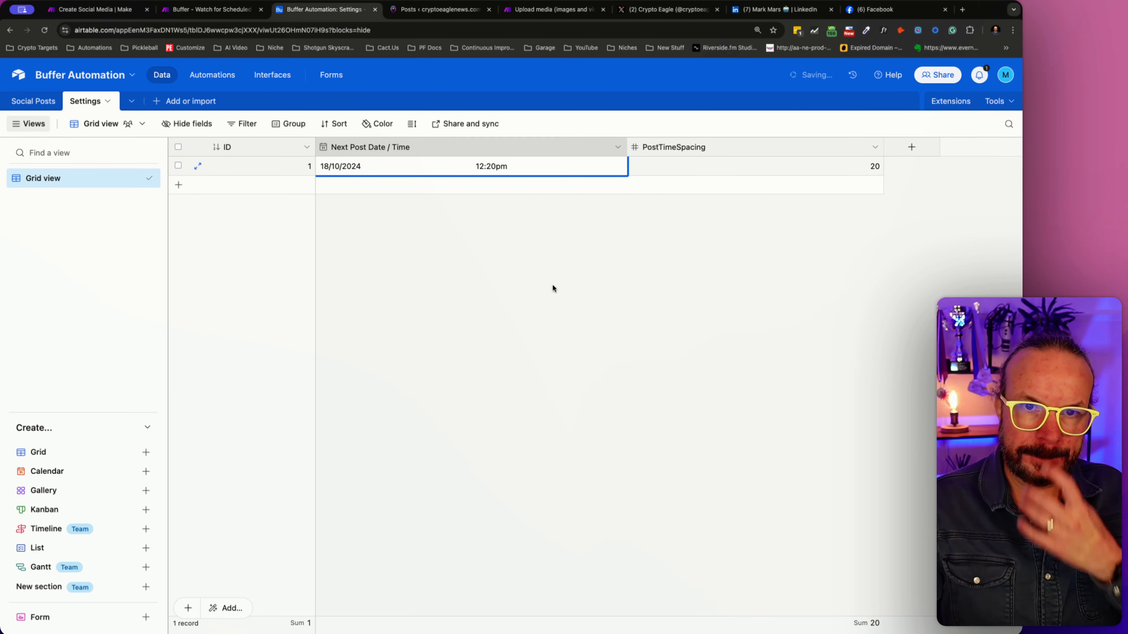
- Check the Create Social Media run's progress in Make, and open the Social Posts table in Airtable
{"action": "left_click", "coordinate": [109, 8]}
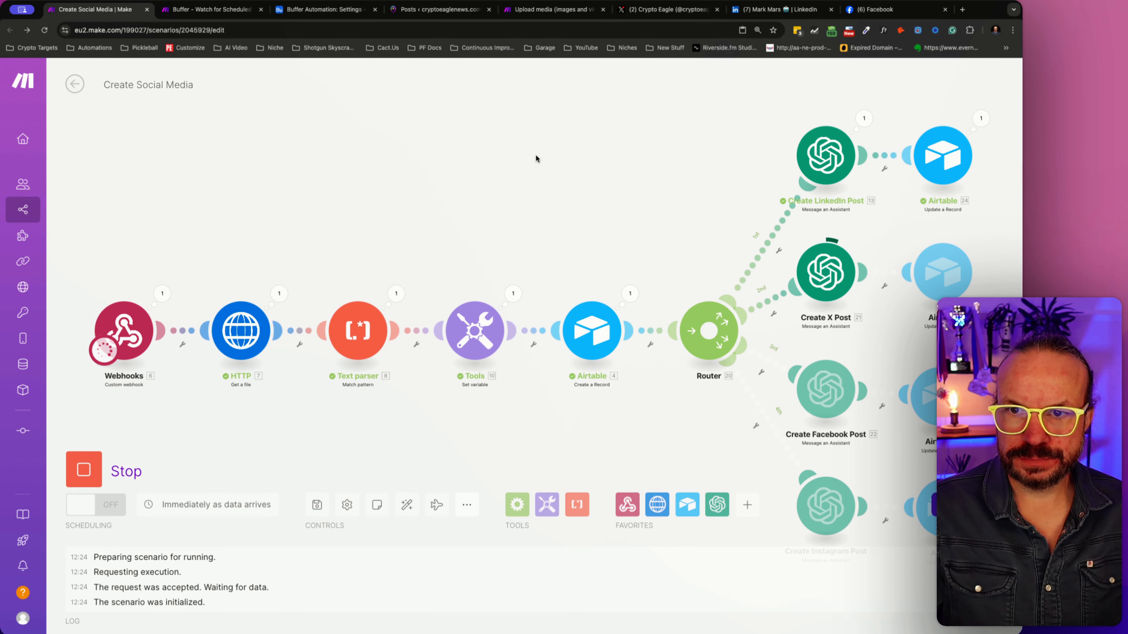
{"action": "left_click", "coordinate": [321, 13]}
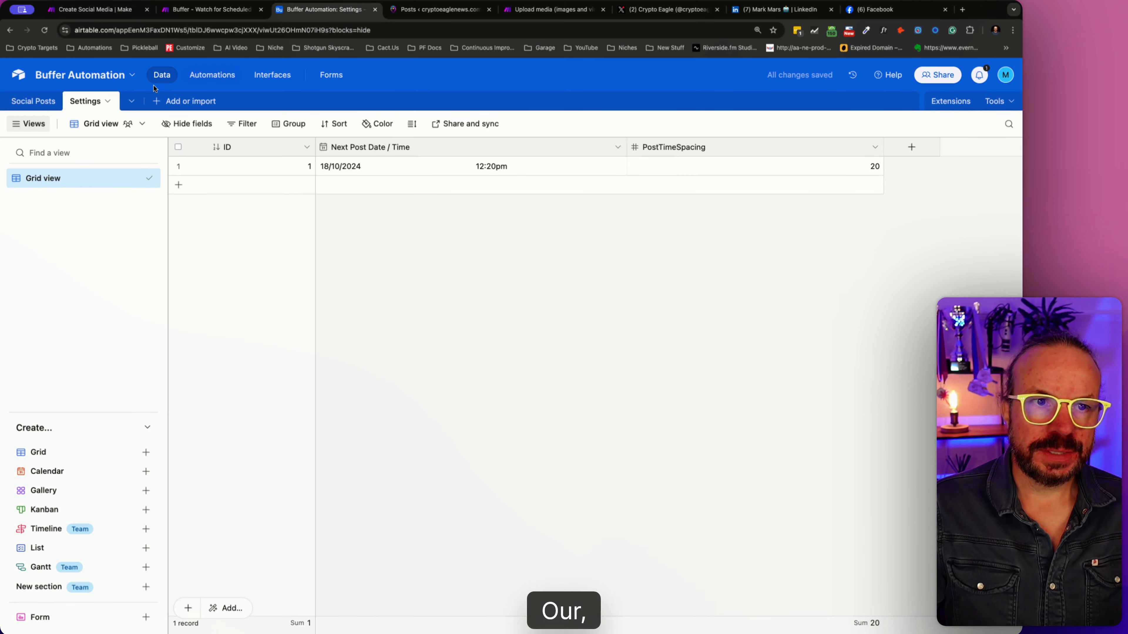
{"action": "left_click", "coordinate": [34, 100]}
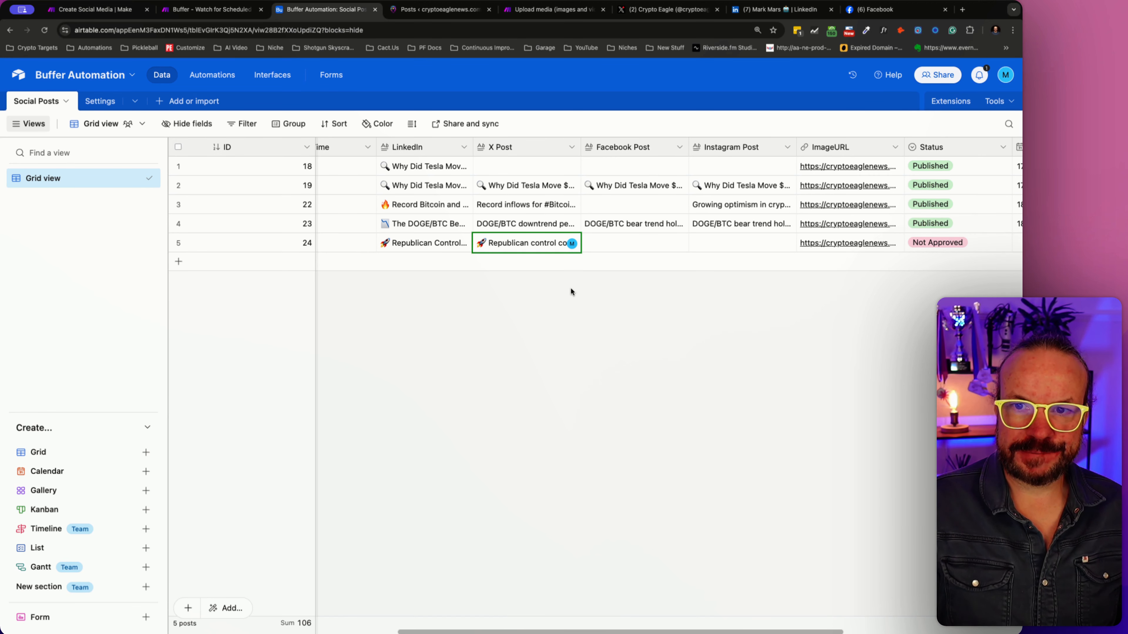
- Expand the LinkedIn post of record 24, read through to its end, place the cursor in its text, and close it
{"action": "left_click", "coordinate": [447, 245]}
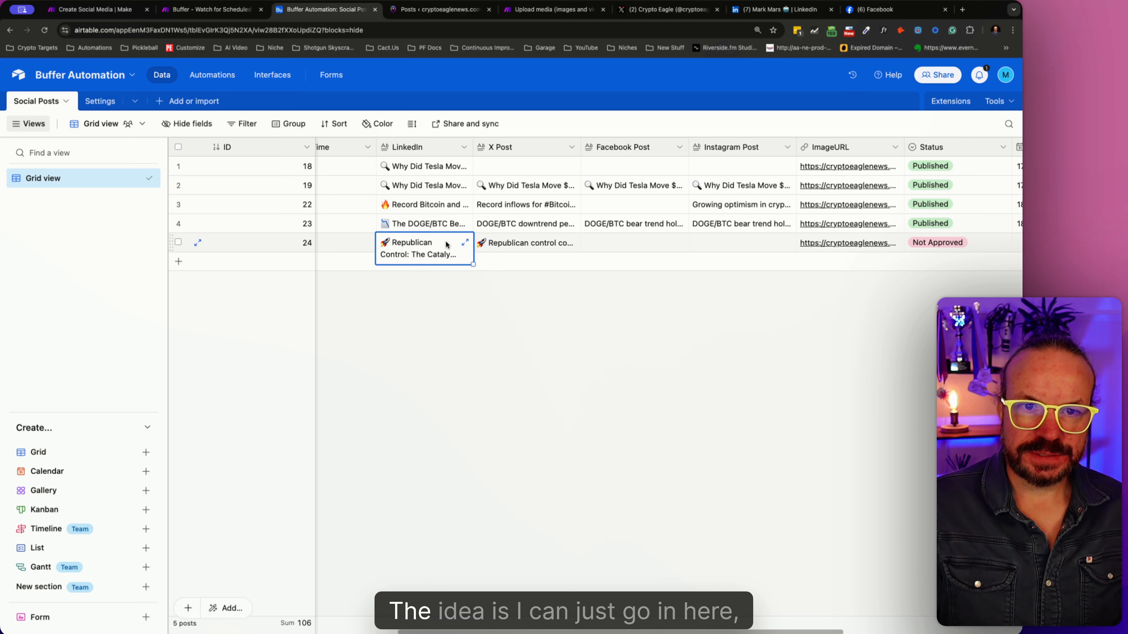
{"action": "key", "text": "Return"}
{"action": "scroll", "coordinate": [633, 269], "scroll_direction": "down", "scroll_amount": 5}
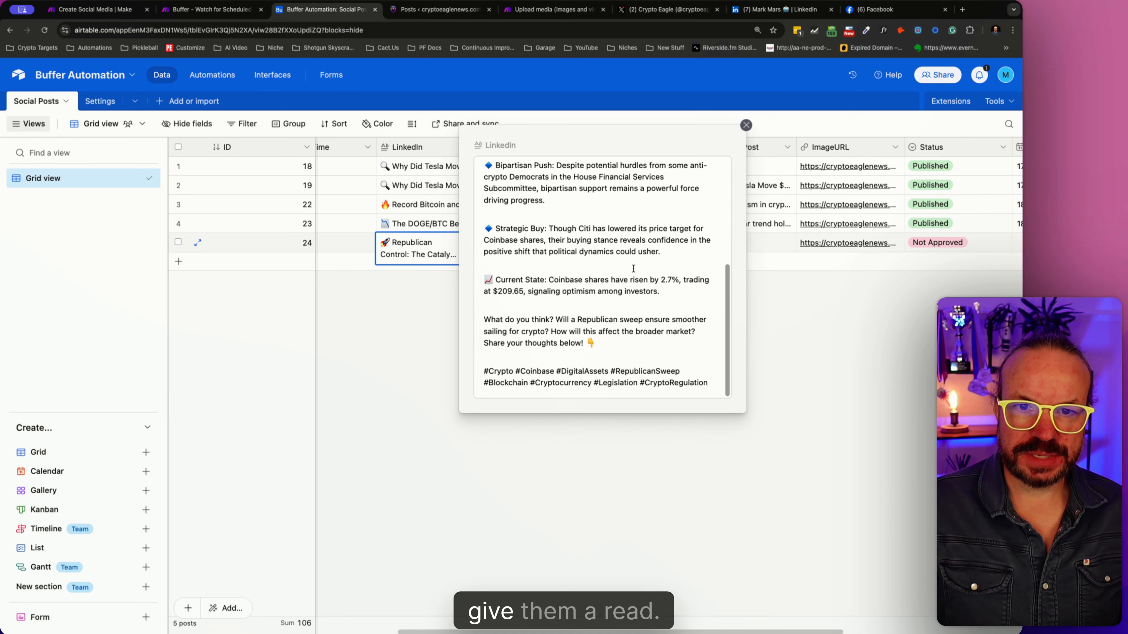
{"action": "left_click", "coordinate": [601, 298]}
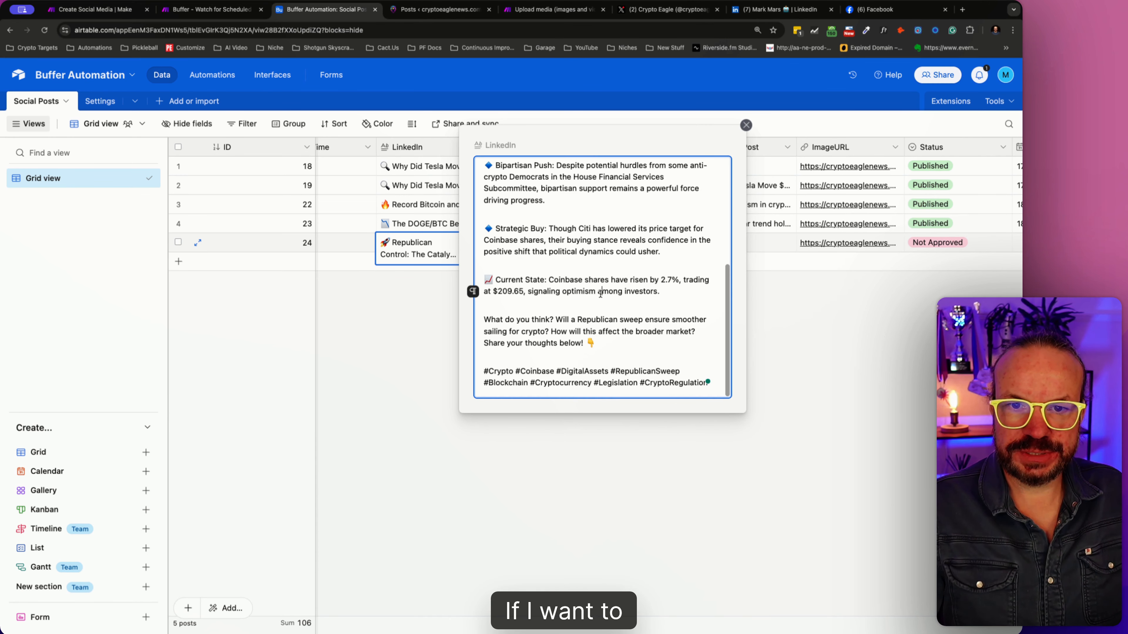
{"action": "type", "text": "ff"}
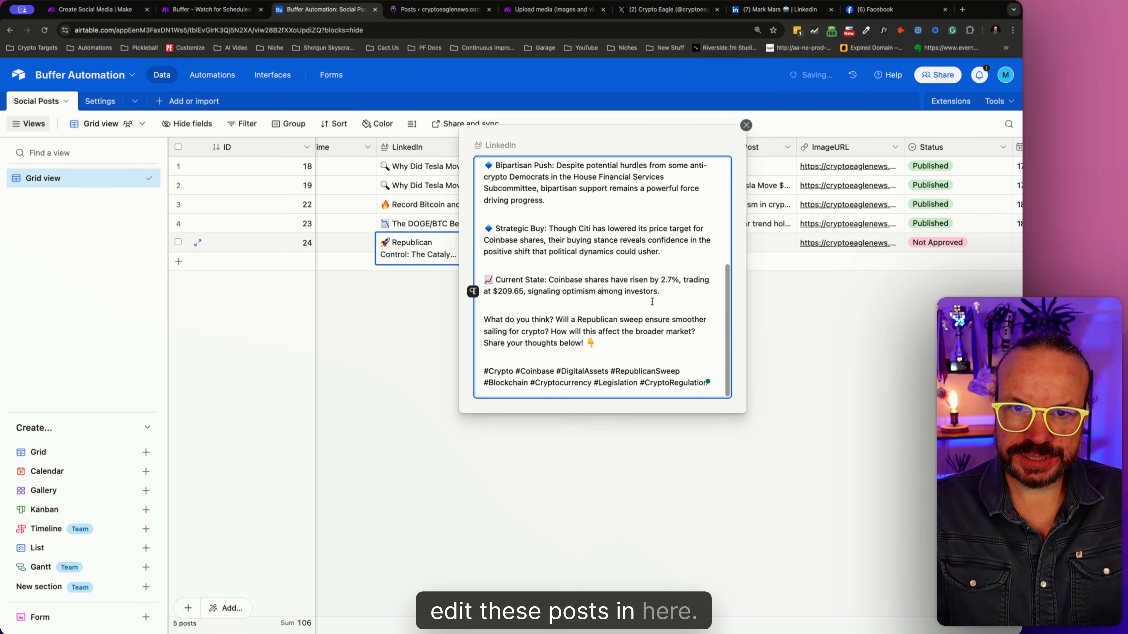
{"action": "left_click", "coordinate": [848, 270]}
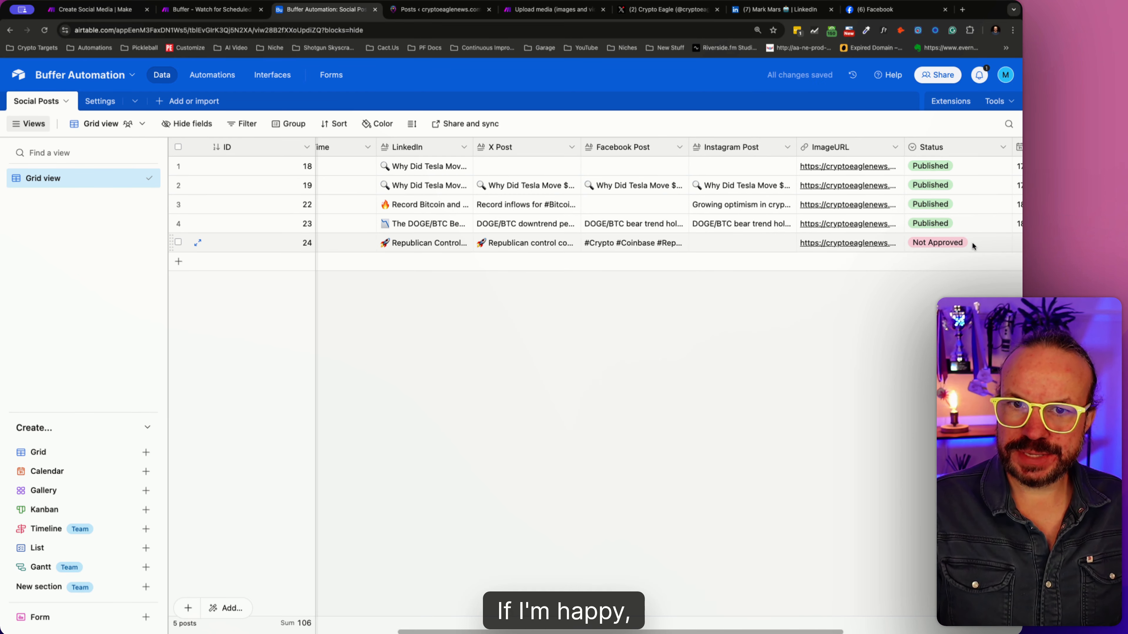
- Delete the opening hashtags "#Crypto #Coinbase #RepublicanGain" and the blank line below them from record 24's Facebook post
{"action": "left_click", "coordinate": [672, 244]}
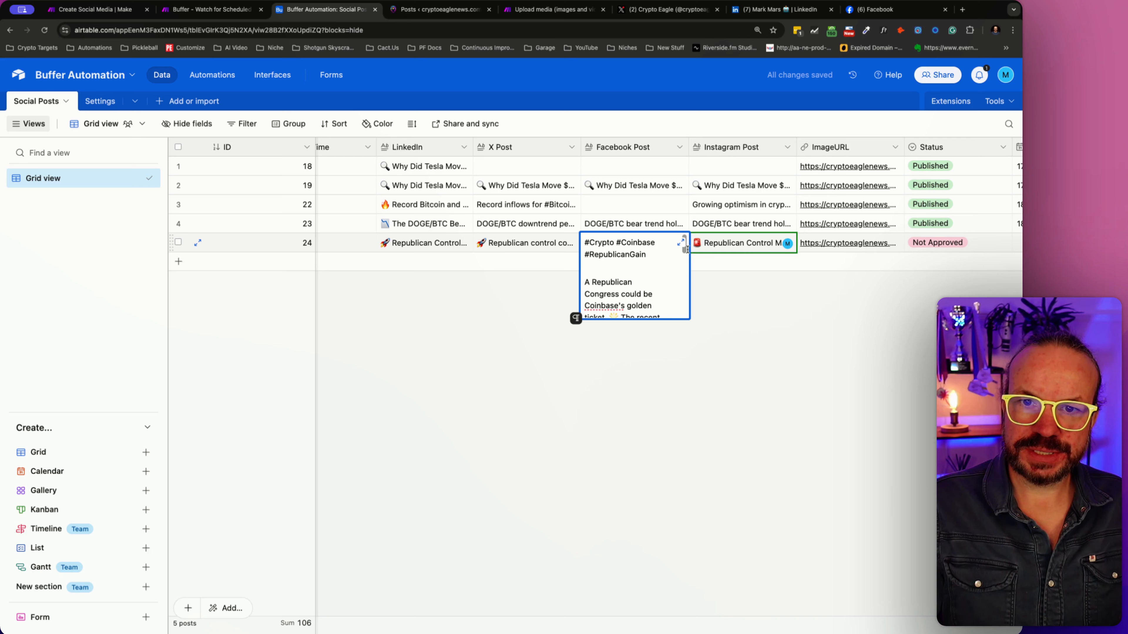
{"action": "left_click_drag", "start_coordinate": [684, 250], "coordinate": [681, 221]}
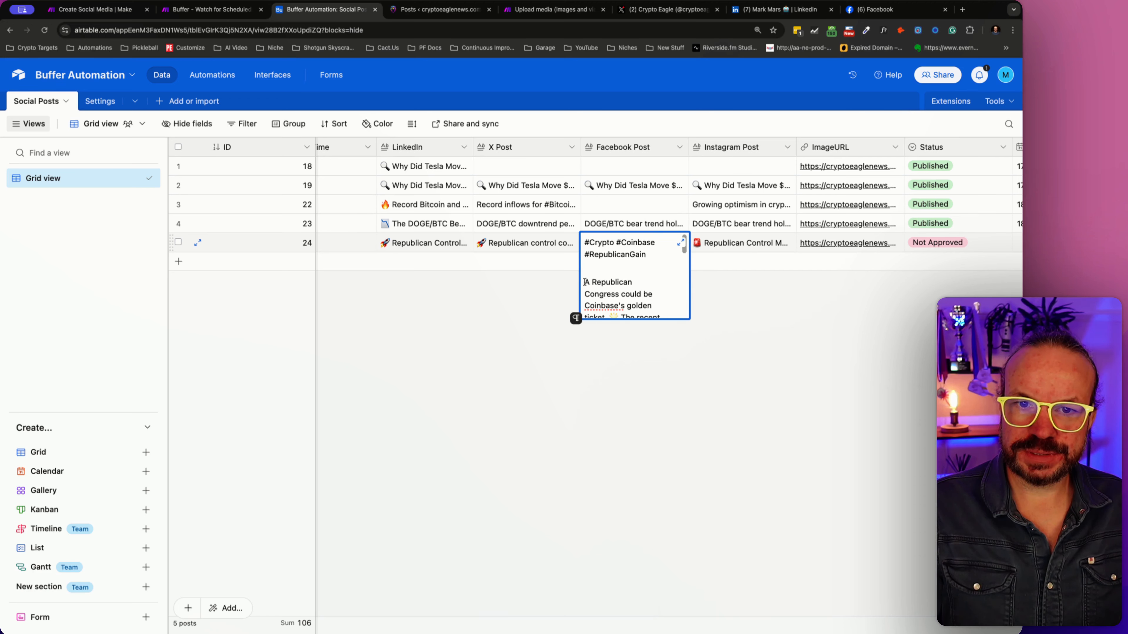
{"action": "left_click_drag", "start_coordinate": [578, 269], "coordinate": [574, 243]}
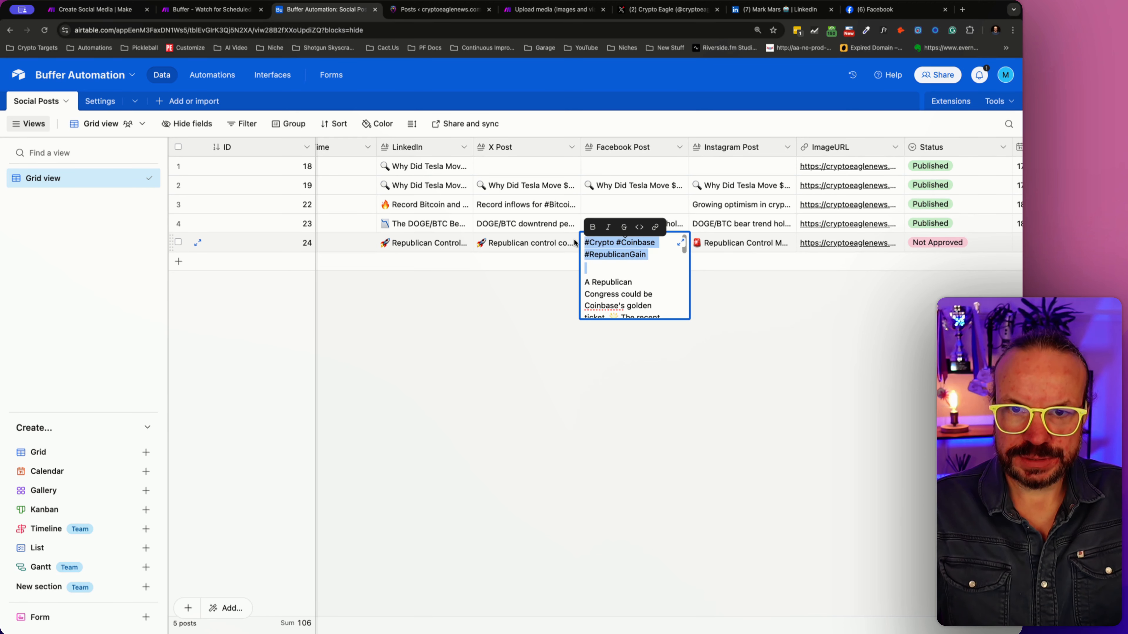
{"action": "key", "text": "BackSpace"}
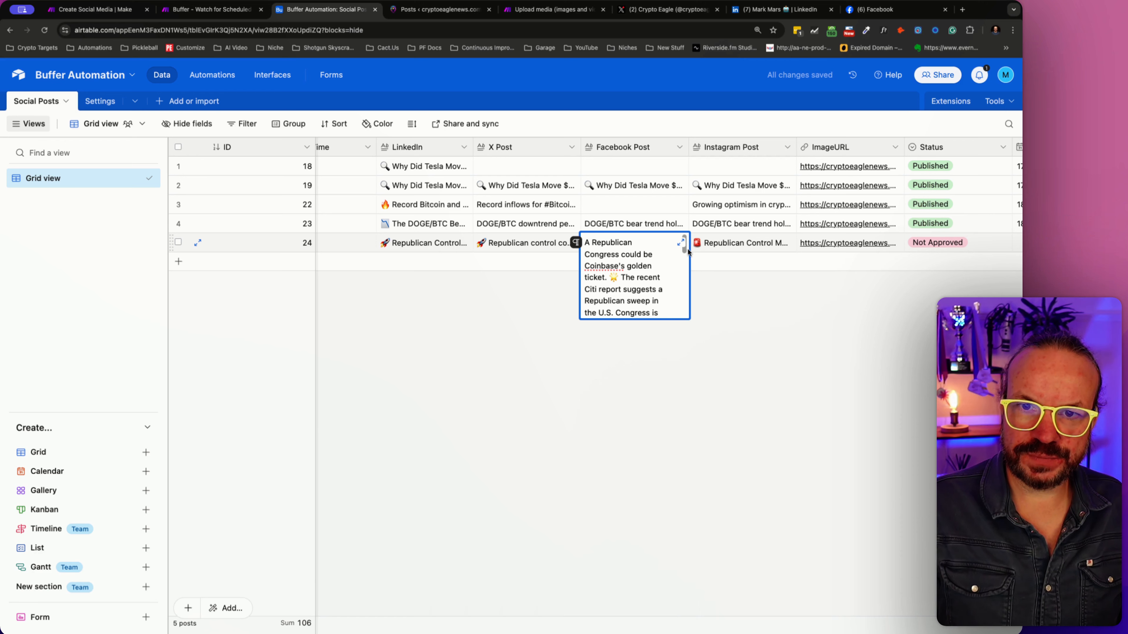
- Read through the rest of record 24's Facebook post, and expand its Instagram post, read it and close it
{"action": "scroll", "coordinate": [686, 262], "scroll_direction": "down", "scroll_amount": 3}
{"action": "mouse_move", "coordinate": [686, 262]}
{"action": "left_mouse_down"}
{"action": "mouse_move", "coordinate": [686, 284]}
{"action": "mouse_move", "coordinate": [686, 274]}
{"action": "left_mouse_up"}
{"action": "scroll", "coordinate": [685, 275], "scroll_direction": "down", "scroll_amount": 1}
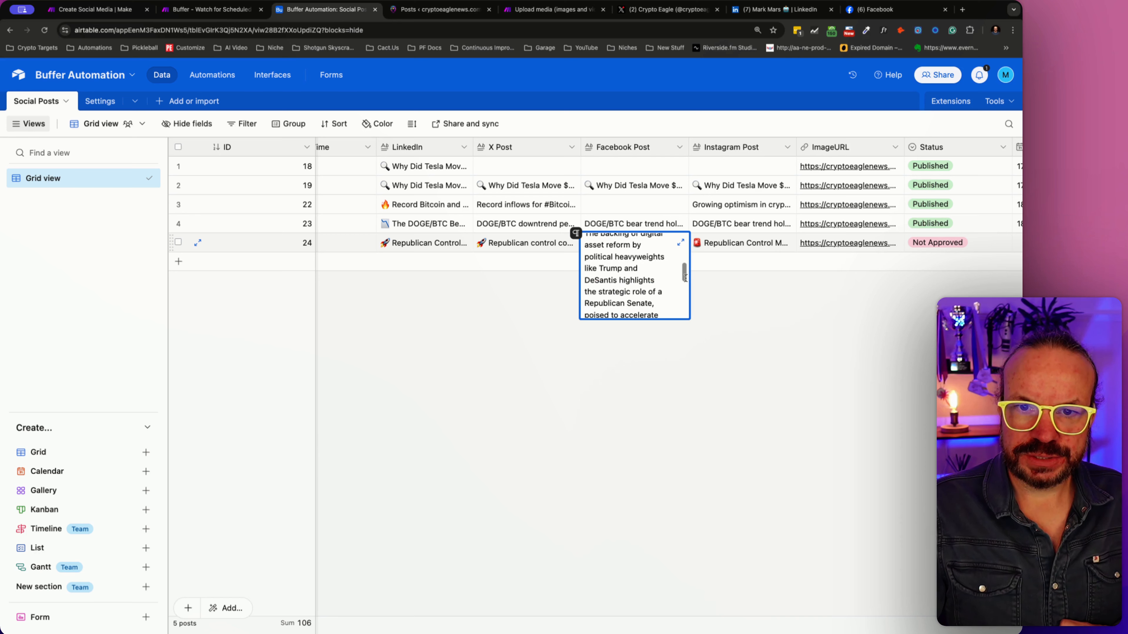
{"action": "left_click", "coordinate": [624, 269]}
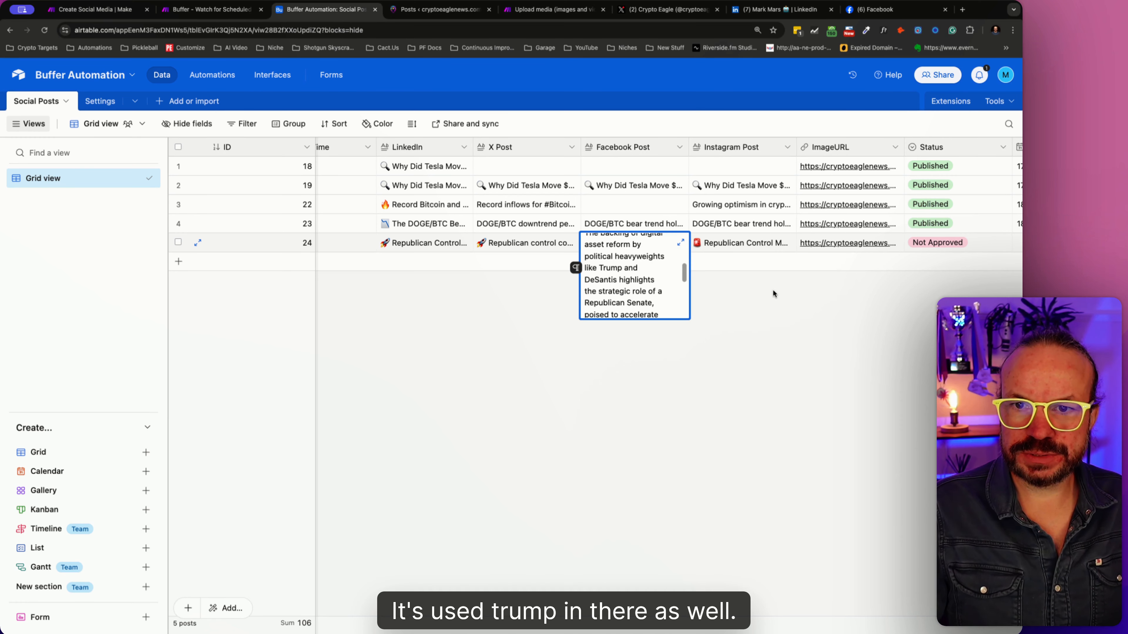
{"action": "left_click", "coordinate": [750, 244]}
{"action": "left_click", "coordinate": [757, 244]}
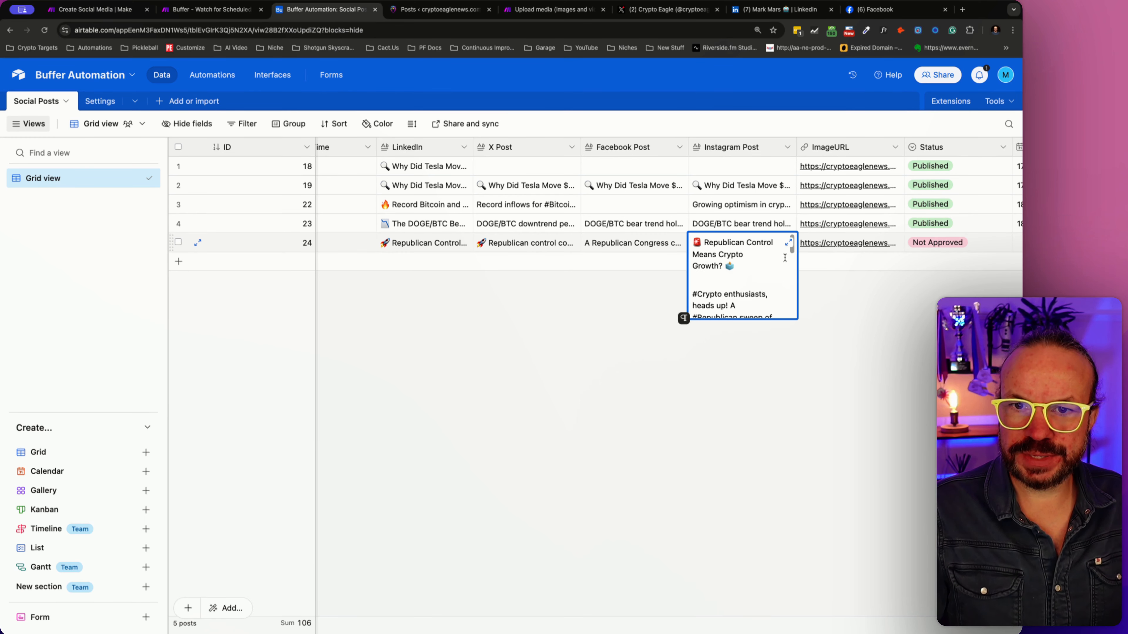
{"action": "left_click", "coordinate": [788, 243]}
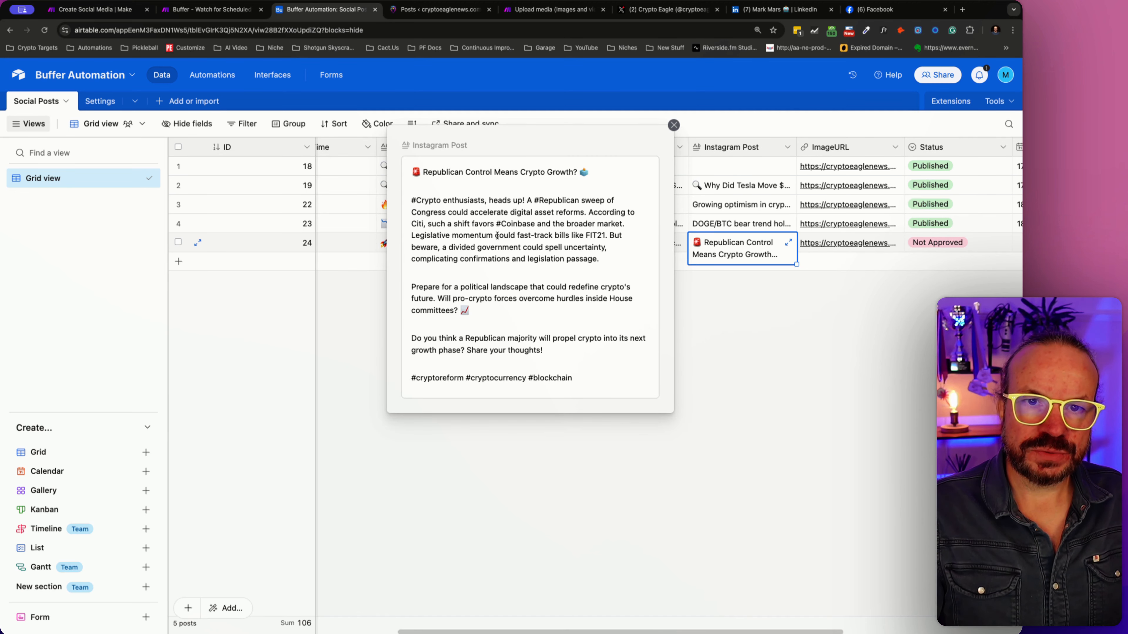
{"action": "left_click", "coordinate": [741, 340]}
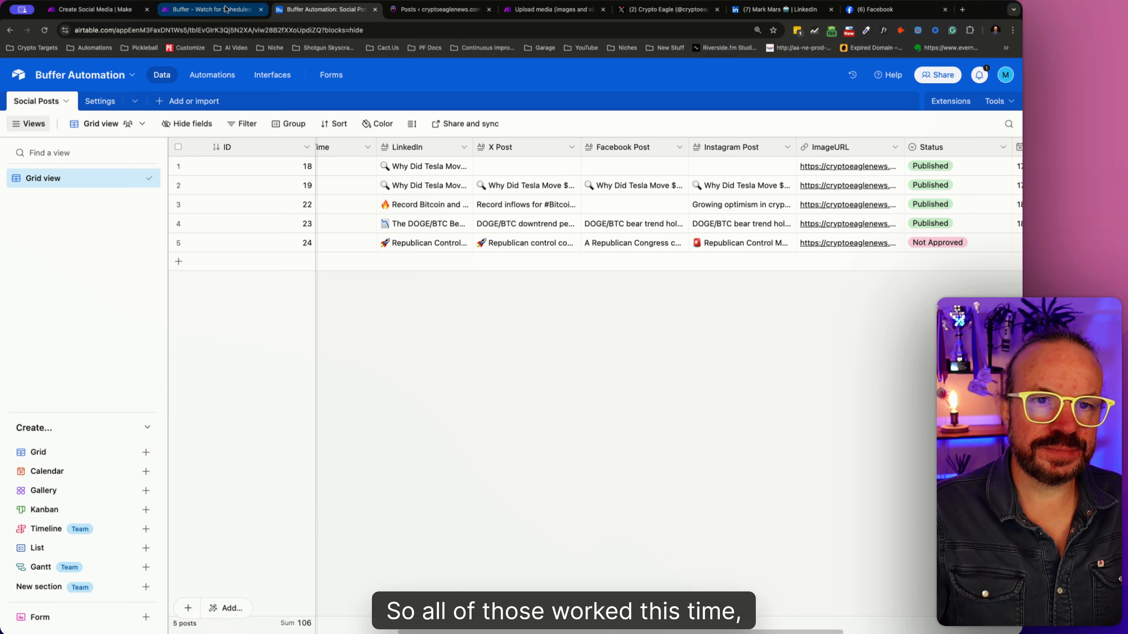
- Set the Status of record 24 in the Social Posts table to Approved
{"action": "left_click", "coordinate": [999, 242]}
{"action": "left_click", "coordinate": [1003, 243]}
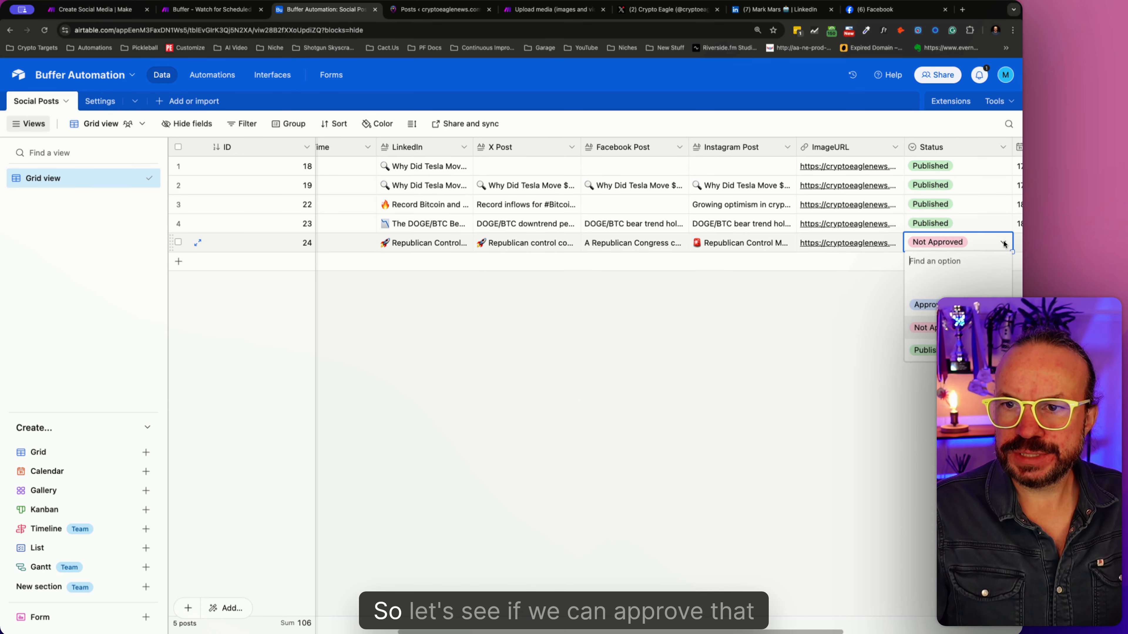
{"action": "left_click", "coordinate": [924, 305]}
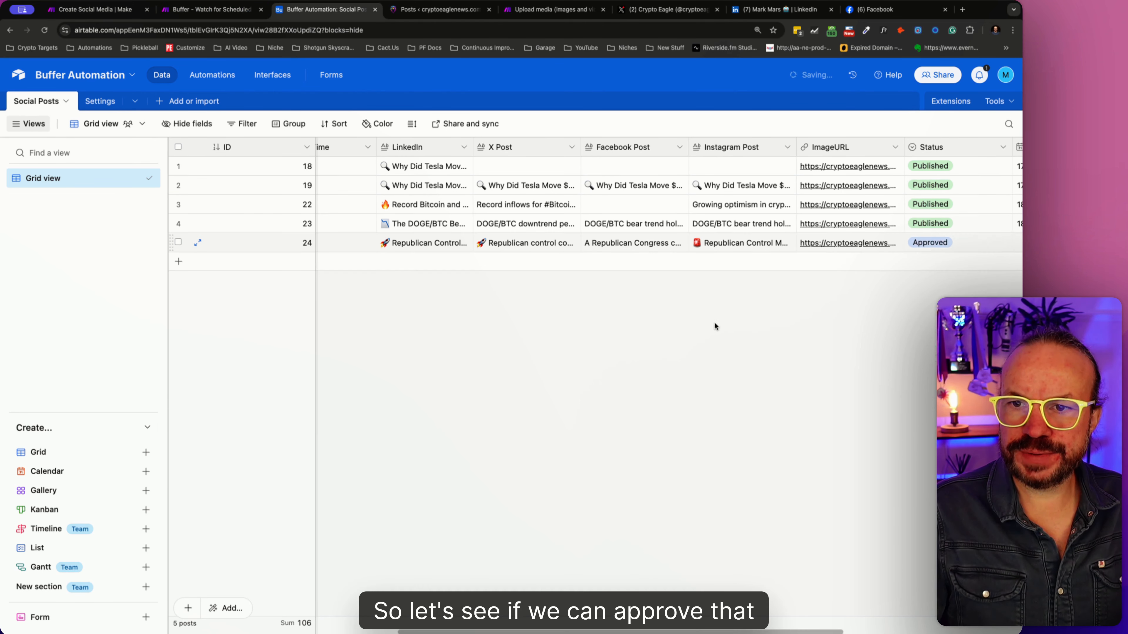
- Switch to Make and run the "Buffer - Watch for Scheduled Social Posts" scenario once
{"action": "left_click", "coordinate": [212, 9]}
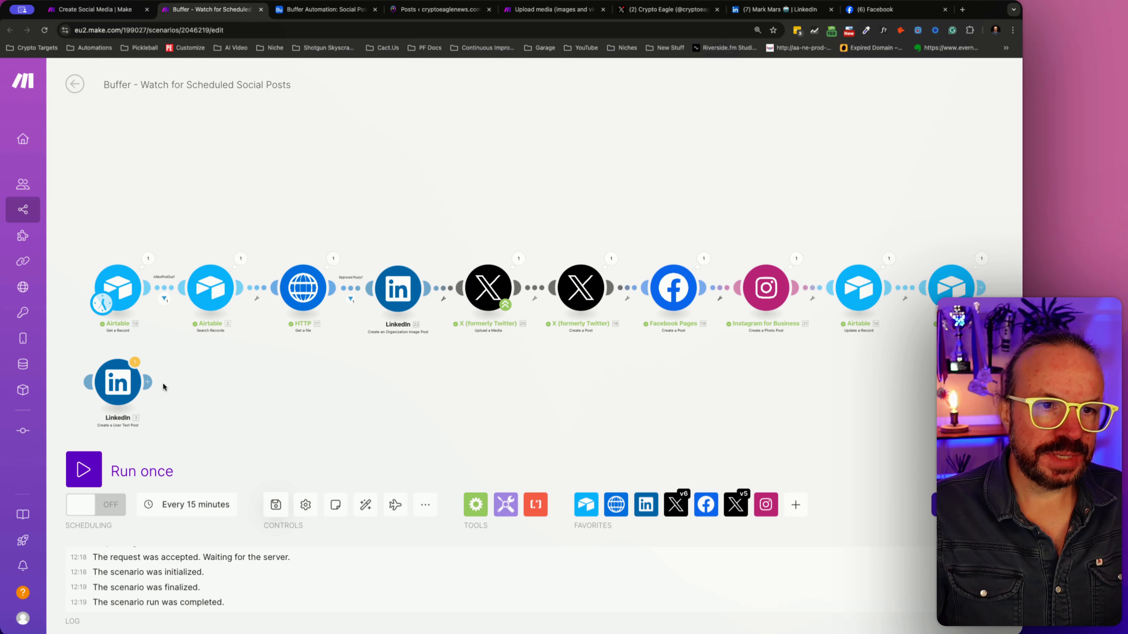
{"action": "left_click", "coordinate": [97, 9]}
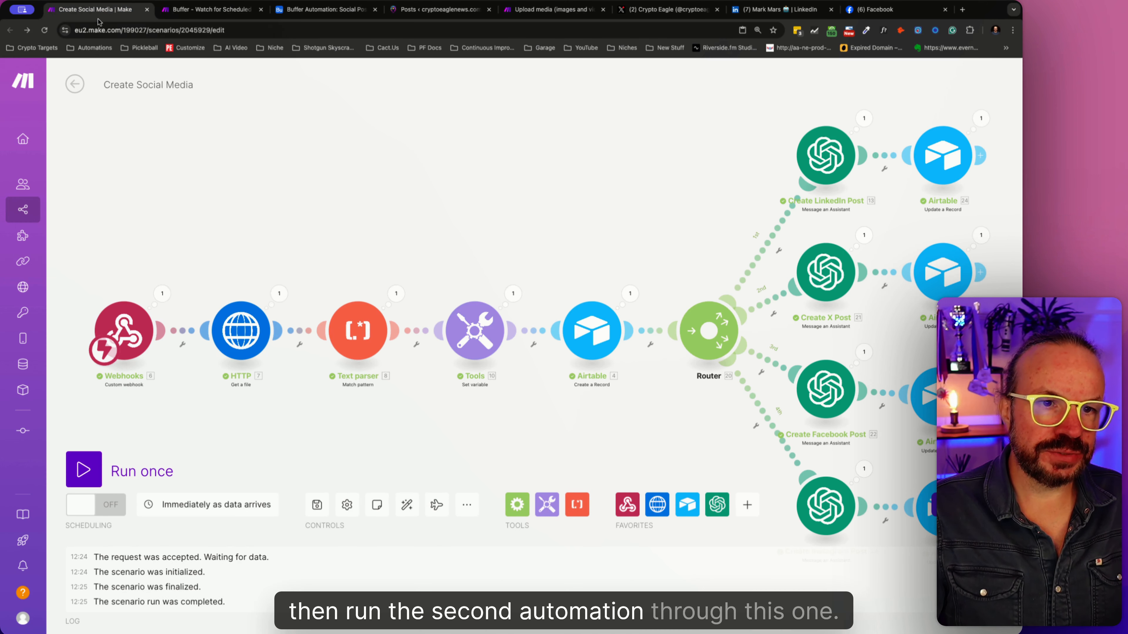
{"action": "left_click", "coordinate": [209, 10]}
{"action": "left_click", "coordinate": [101, 477]}
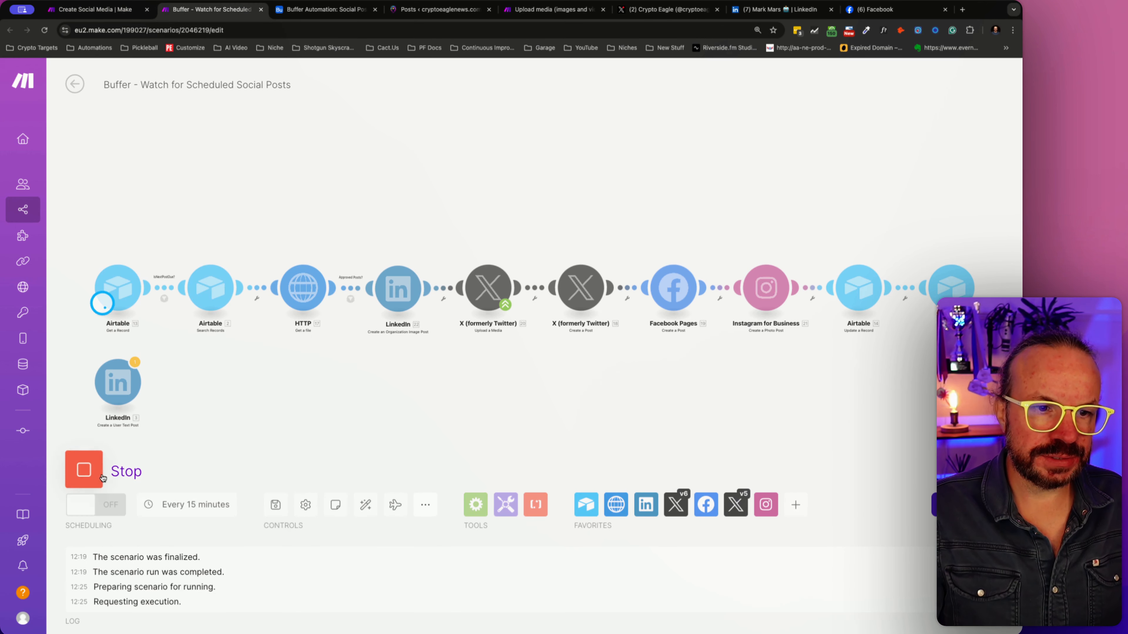
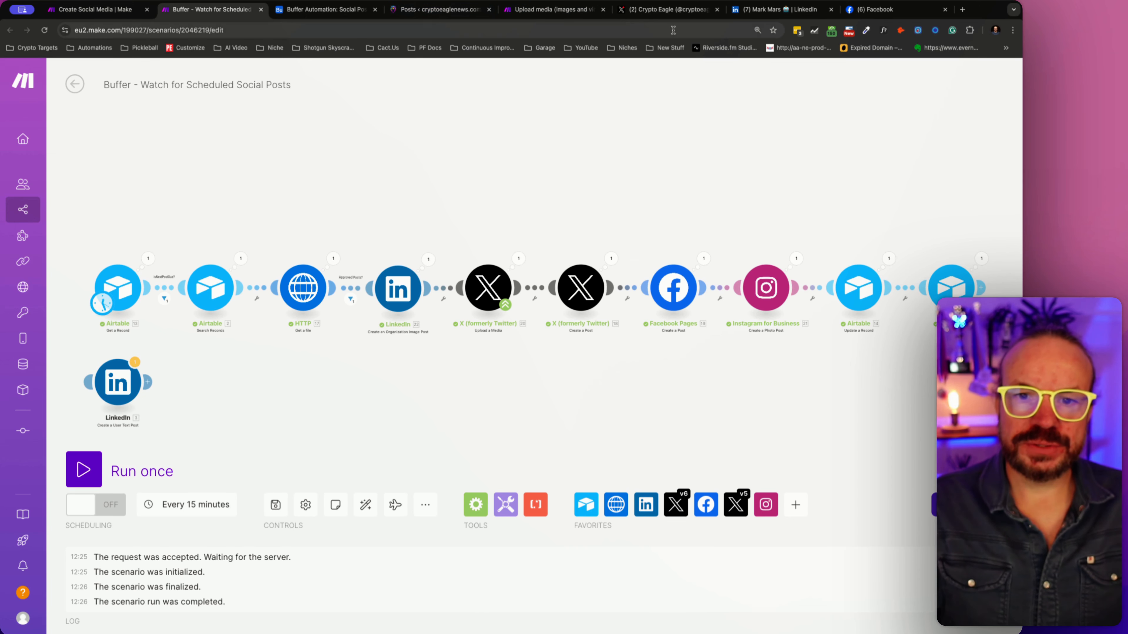
- Reload the Crypto Eagle profile on X and open the Crypto Eagle company page from the LinkedIn feed
{"action": "left_click", "coordinate": [668, 9]}
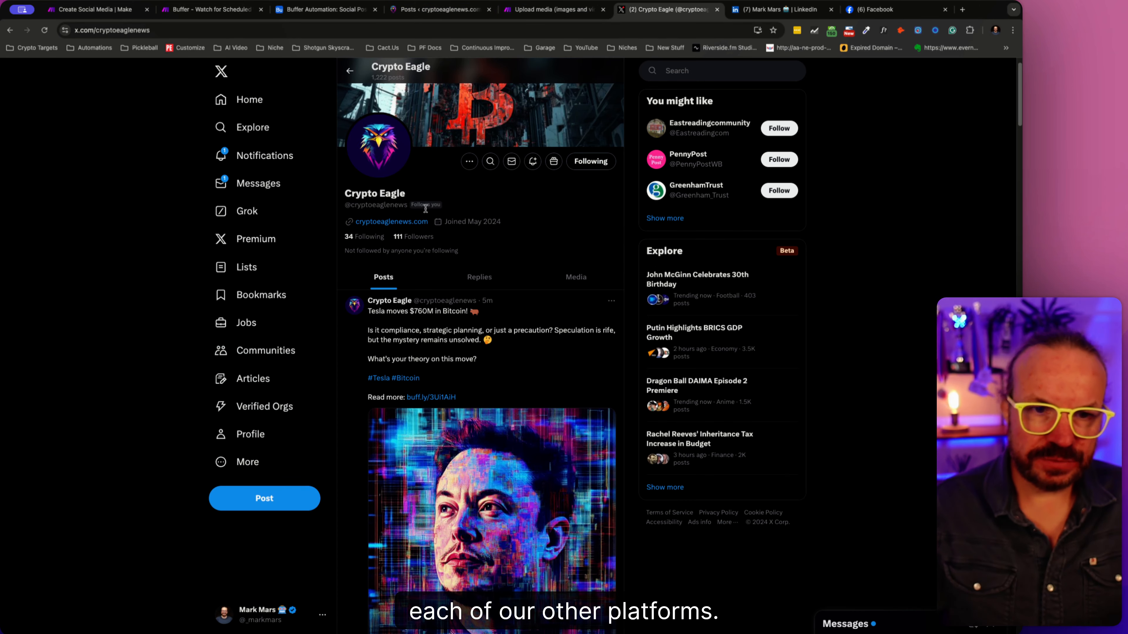
{"action": "left_click", "coordinate": [44, 30]}
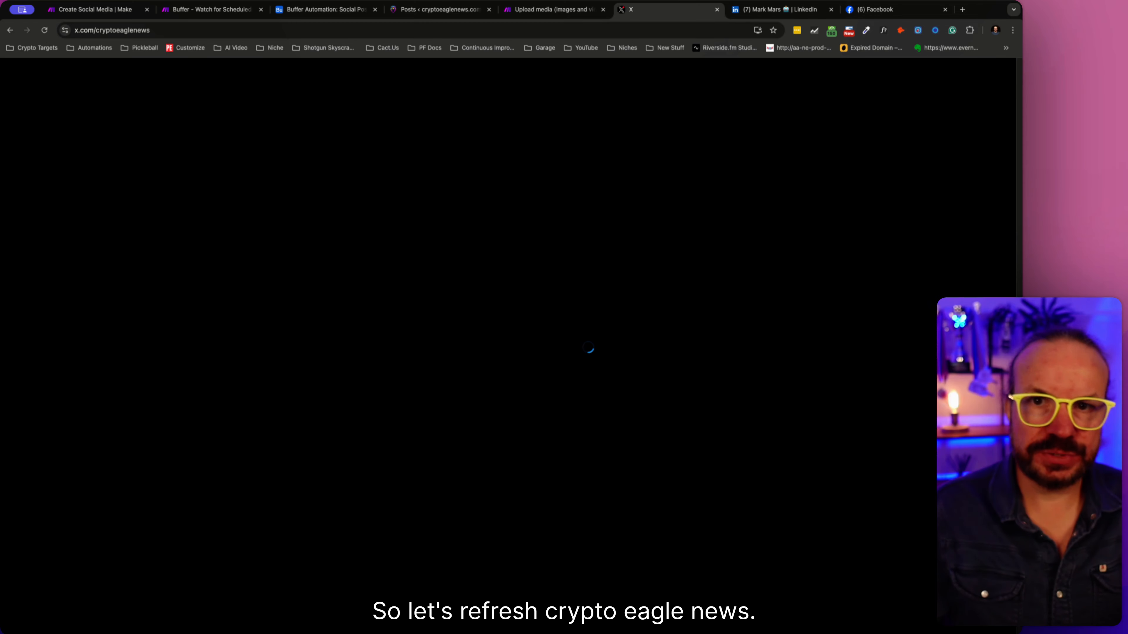
{"action": "left_click", "coordinate": [764, 8]}
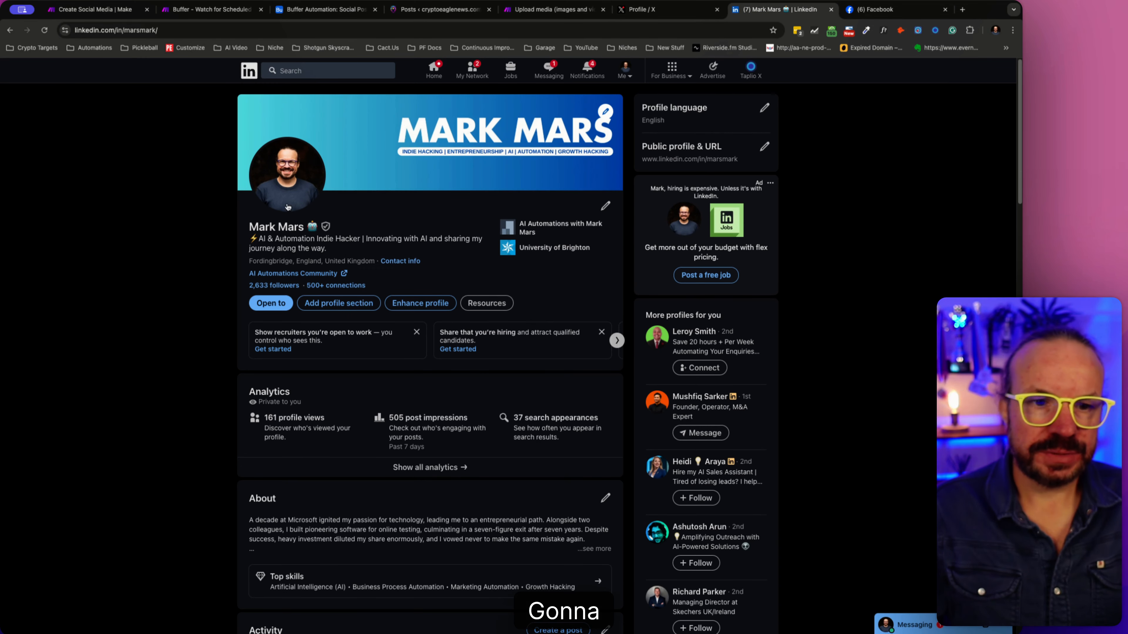
{"action": "scroll", "coordinate": [417, 352], "scroll_direction": "down", "scroll_amount": 7}
{"action": "scroll", "coordinate": [415, 349], "scroll_direction": "up", "scroll_amount": 7}
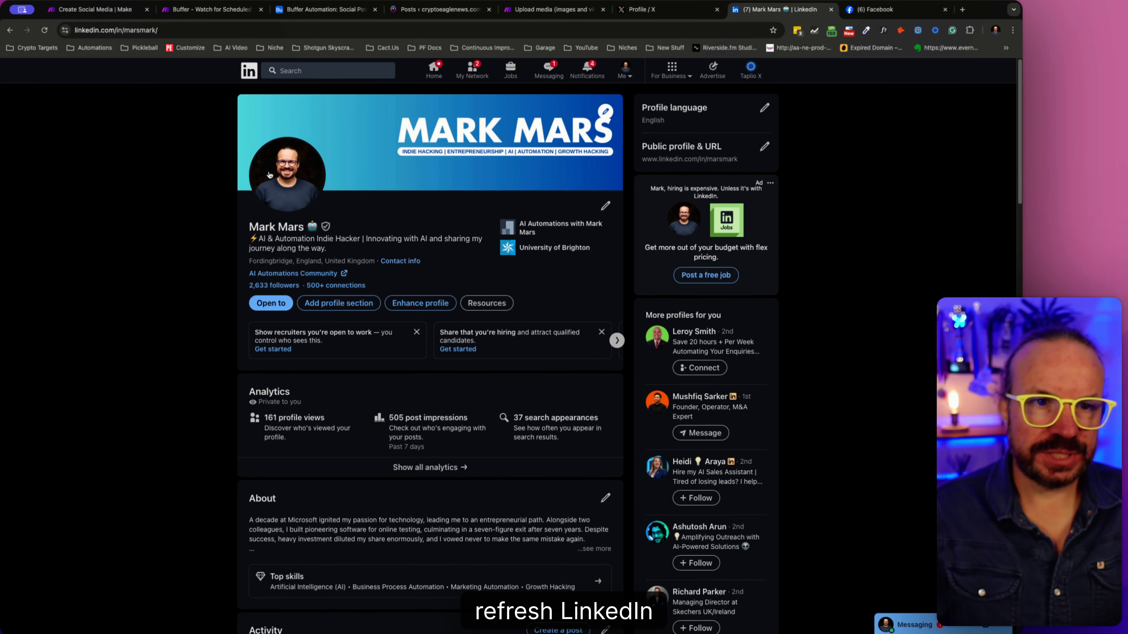
{"action": "left_click", "coordinate": [5, 30]}
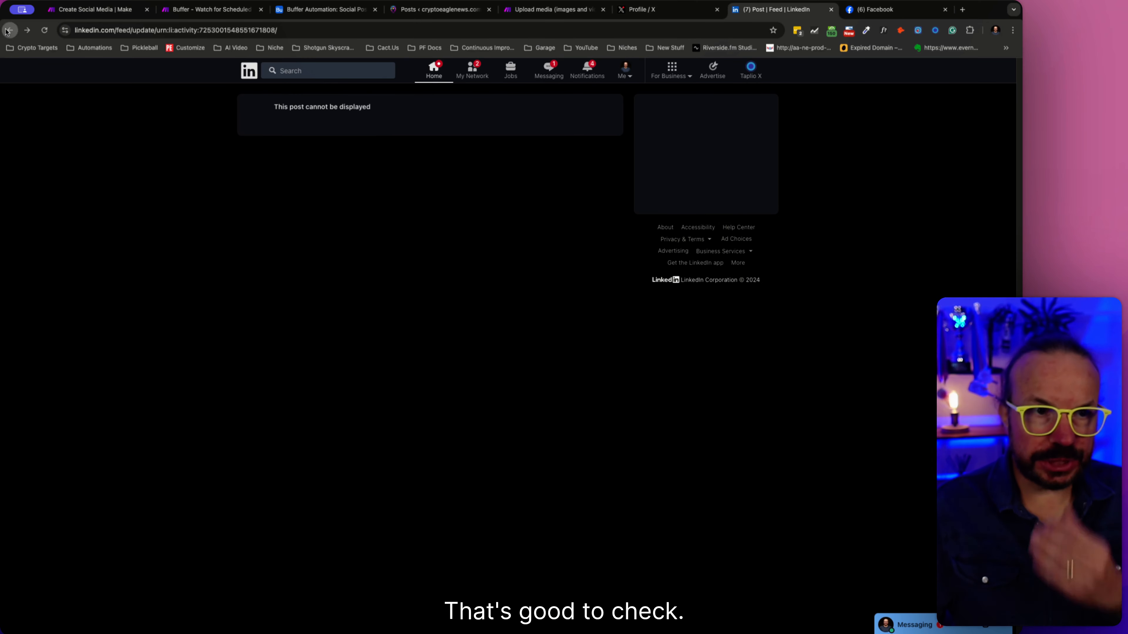
{"action": "left_click", "coordinate": [5, 31]}
{"action": "left_click", "coordinate": [11, 31]}
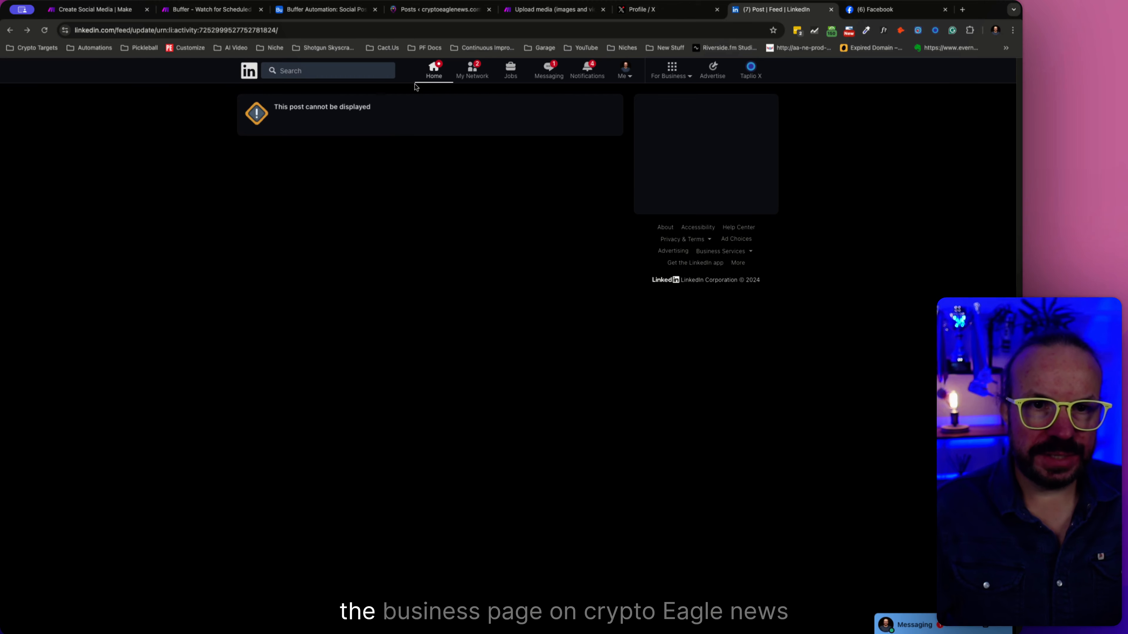
{"action": "left_click", "coordinate": [9, 30]}
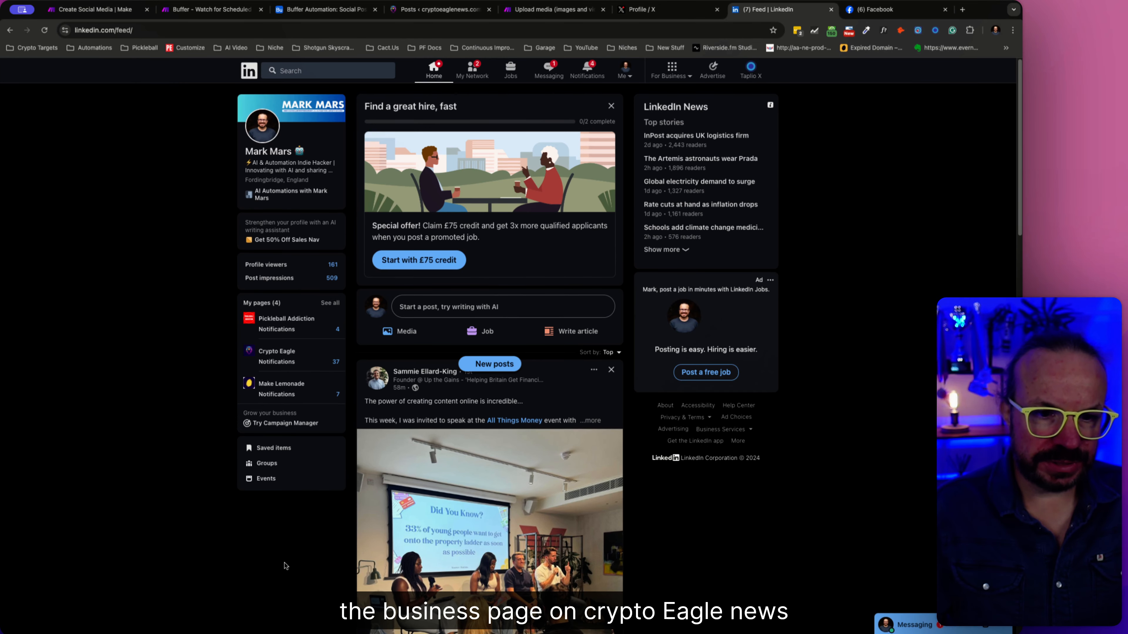
{"action": "left_click", "coordinate": [277, 352]}
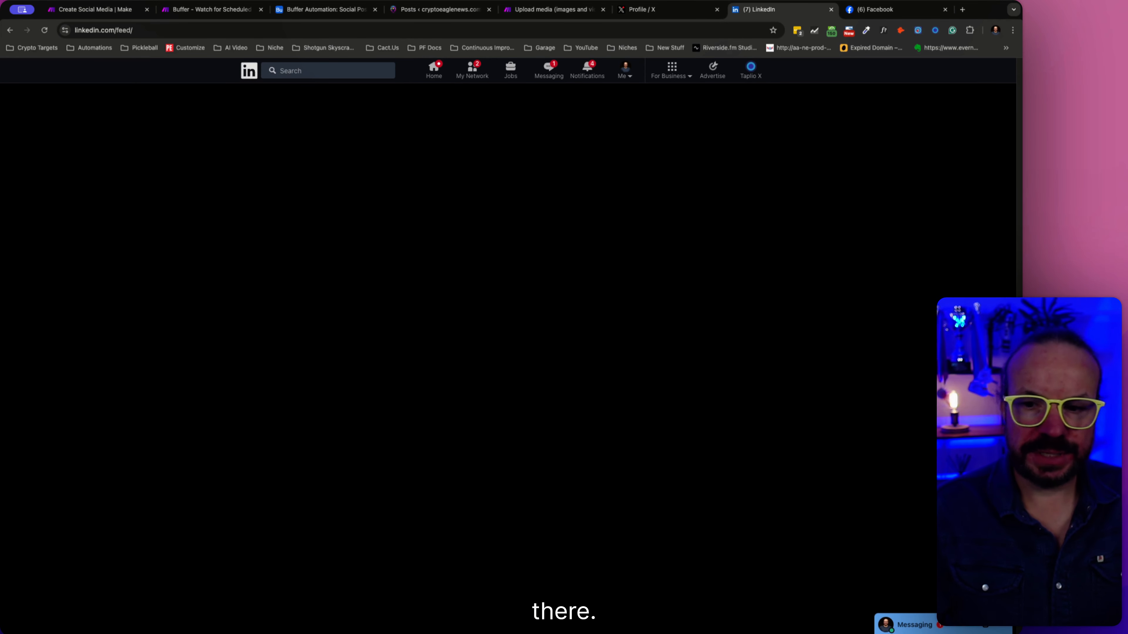
- Switch back to X and check the newest Crypto Eagle post for its text, link and image
{"action": "left_click", "coordinate": [697, 7]}
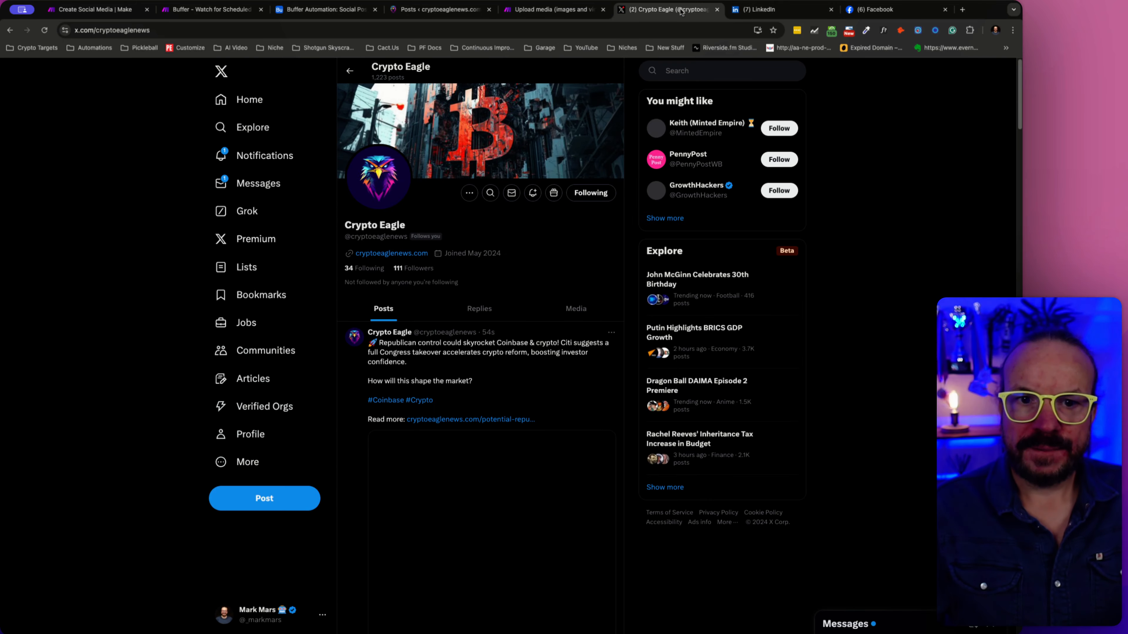
{"action": "scroll", "coordinate": [529, 278], "scroll_direction": "down", "scroll_amount": 6}
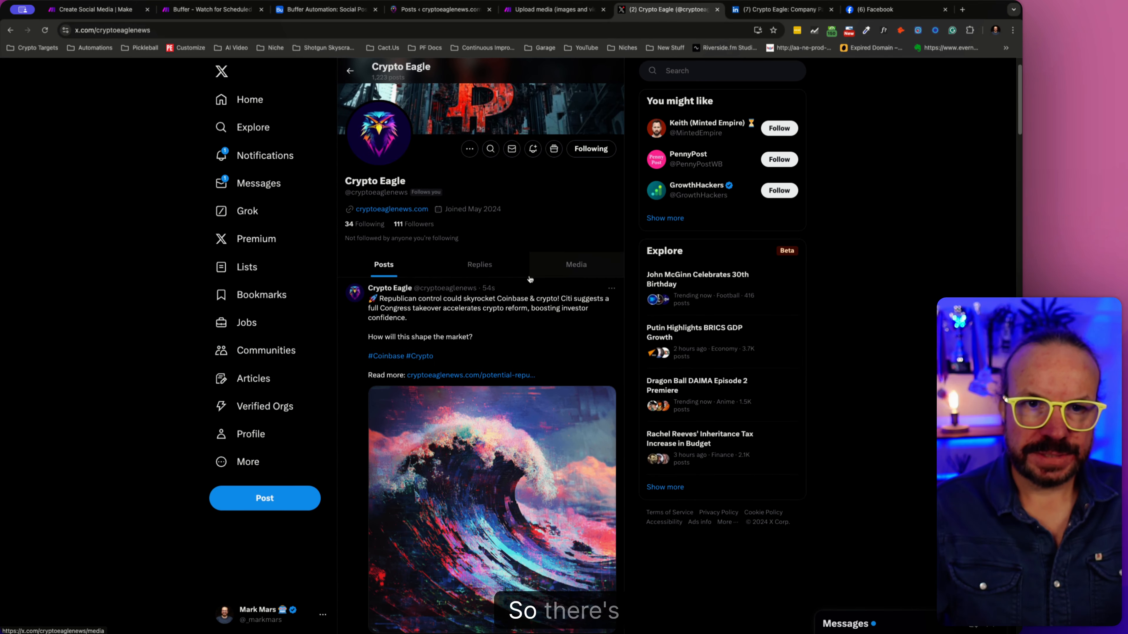
{"action": "scroll", "coordinate": [530, 279], "scroll_direction": "up", "scroll_amount": 4}
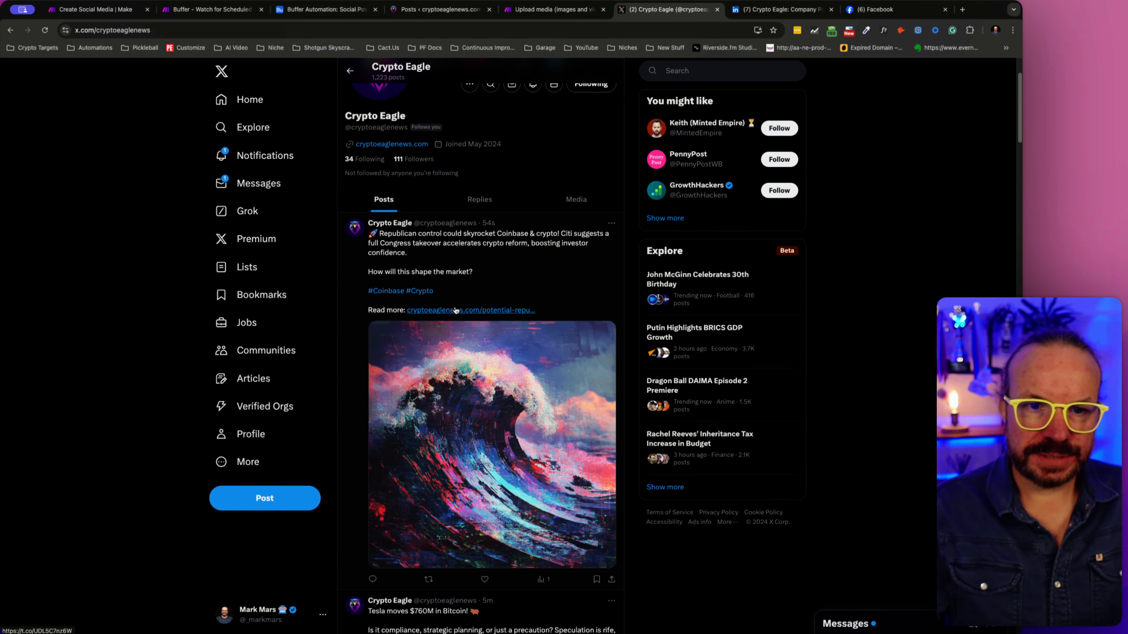
- View the Crypto Eagle LinkedIn page as a member and show its posts
{"action": "left_click", "coordinate": [757, 11]}
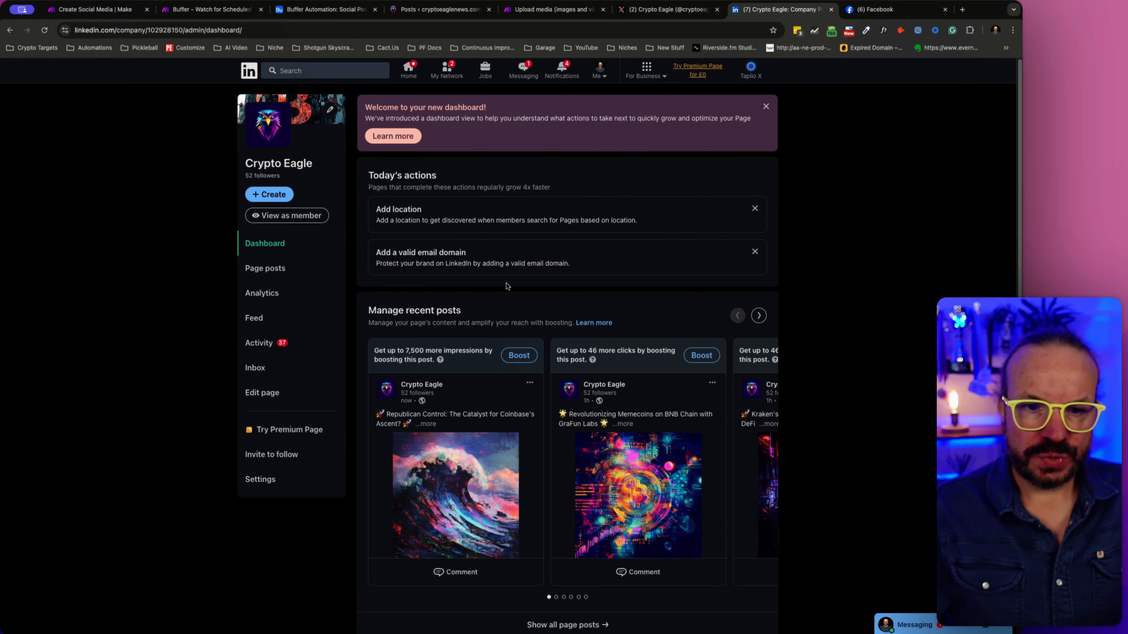
{"action": "scroll", "coordinate": [507, 286], "scroll_direction": "down", "scroll_amount": 5}
{"action": "scroll", "coordinate": [507, 287], "scroll_direction": "up", "scroll_amount": 5}
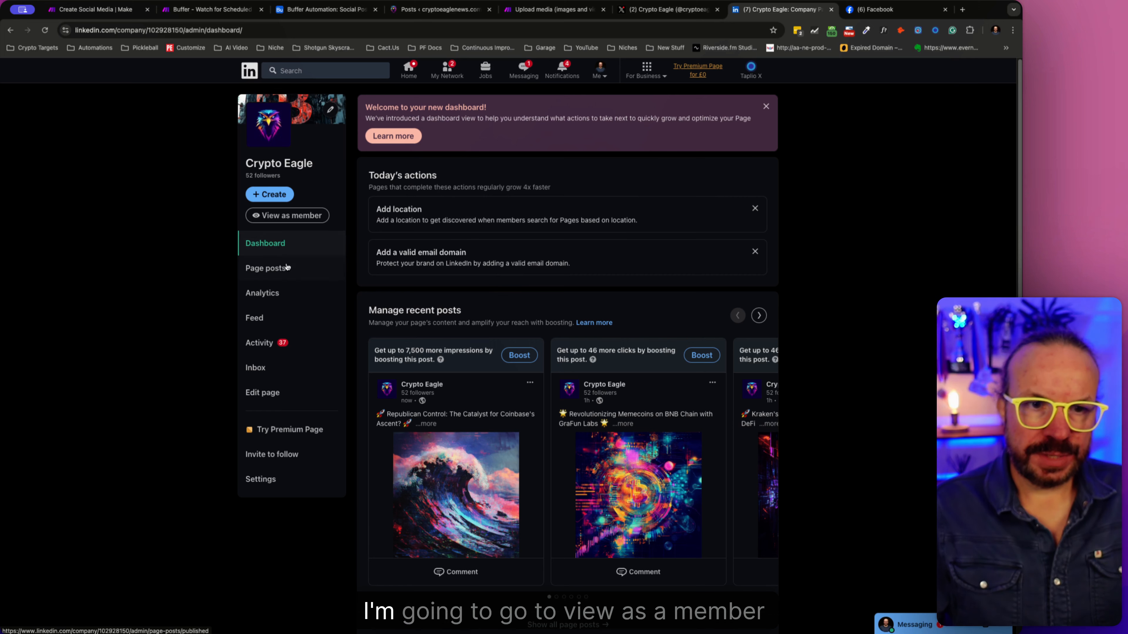
{"action": "left_click", "coordinate": [292, 217]}
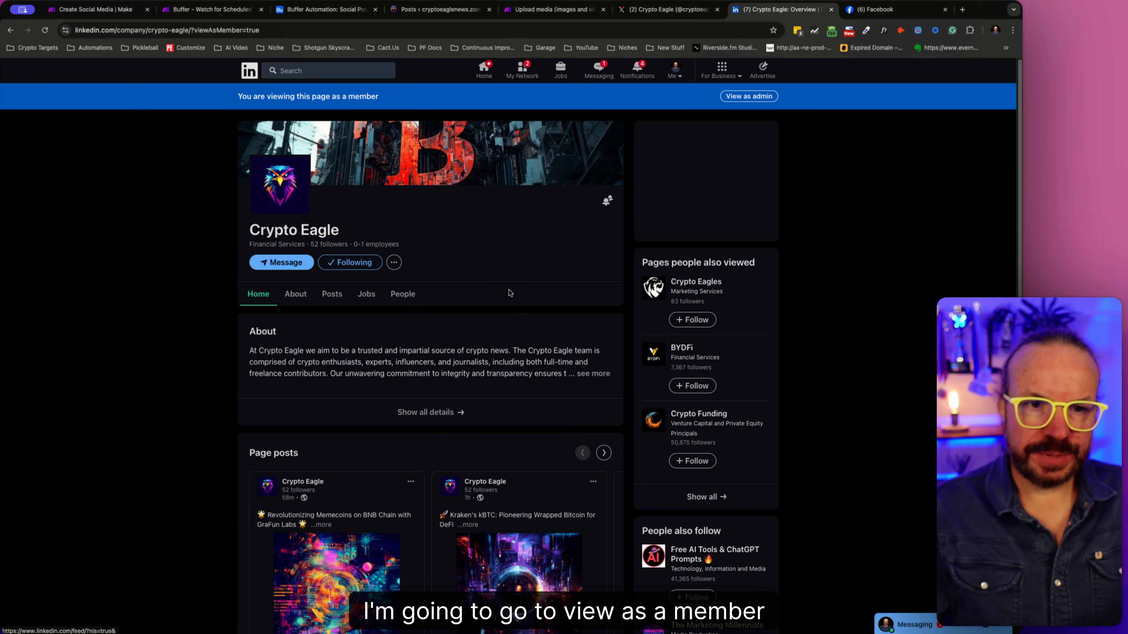
{"action": "scroll", "coordinate": [461, 317], "scroll_direction": "down", "scroll_amount": 6}
{"action": "scroll", "coordinate": [461, 318], "scroll_direction": "up", "scroll_amount": 6}
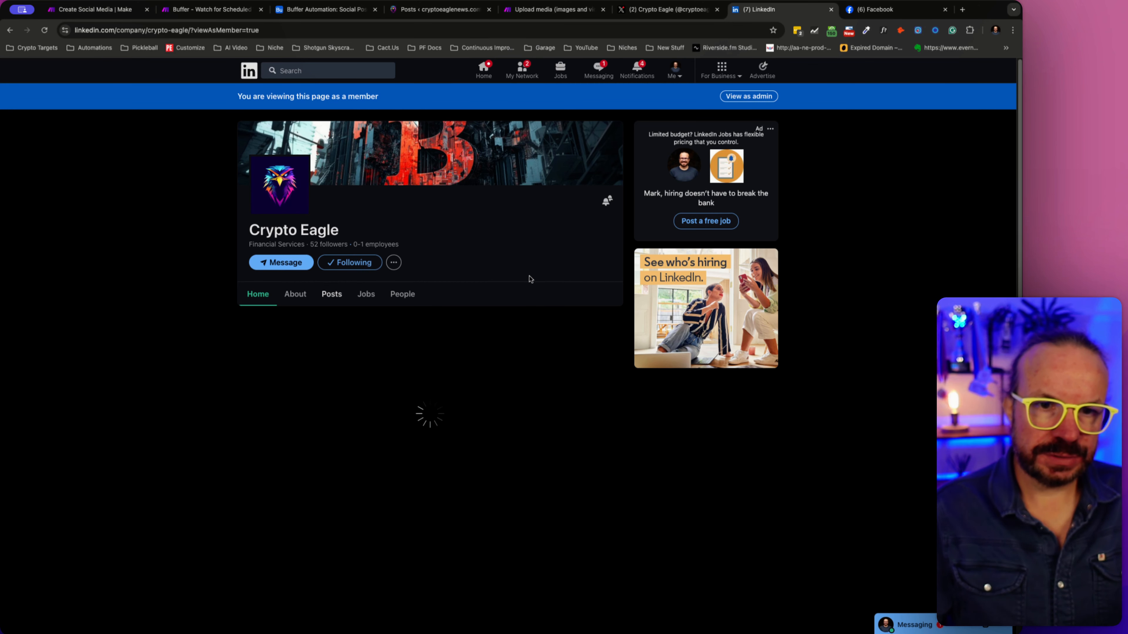
- Expand the newest Crypto Eagle LinkedIn post, view its image enlarged, and check the full text for an article link
{"action": "scroll", "coordinate": [529, 279], "scroll_direction": "down", "scroll_amount": 2}
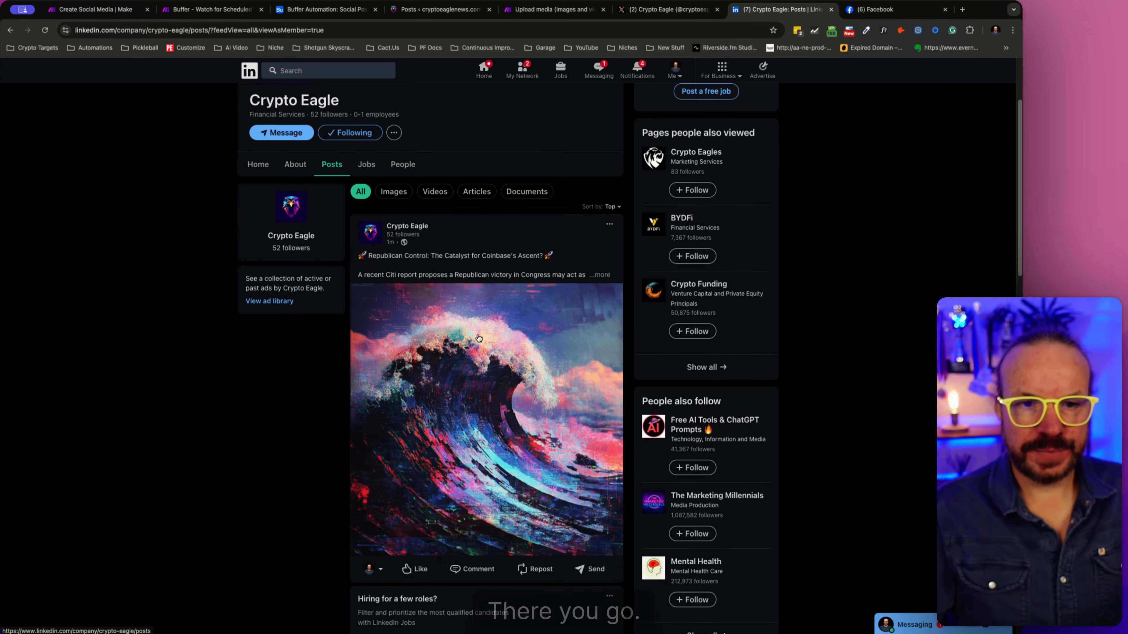
{"action": "scroll", "coordinate": [509, 376], "scroll_direction": "down", "scroll_amount": 5}
{"action": "scroll", "coordinate": [509, 376], "scroll_direction": "up", "scroll_amount": 5}
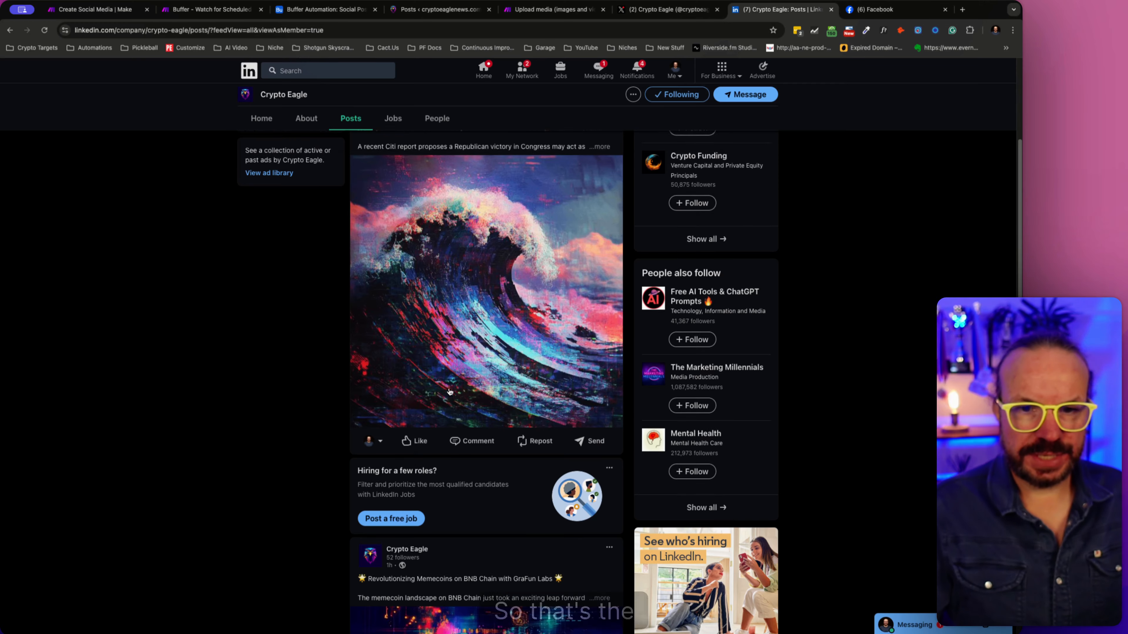
{"action": "left_click", "coordinate": [599, 329]}
{"action": "scroll", "coordinate": [514, 390], "scroll_direction": "down", "scroll_amount": 6}
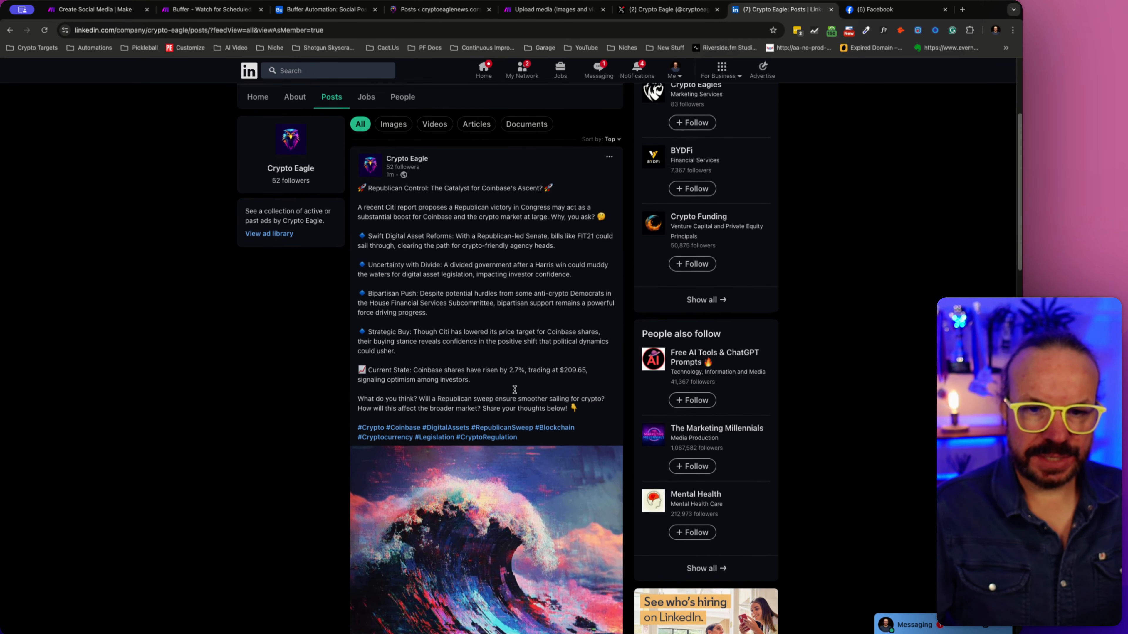
{"action": "left_click", "coordinate": [453, 448]}
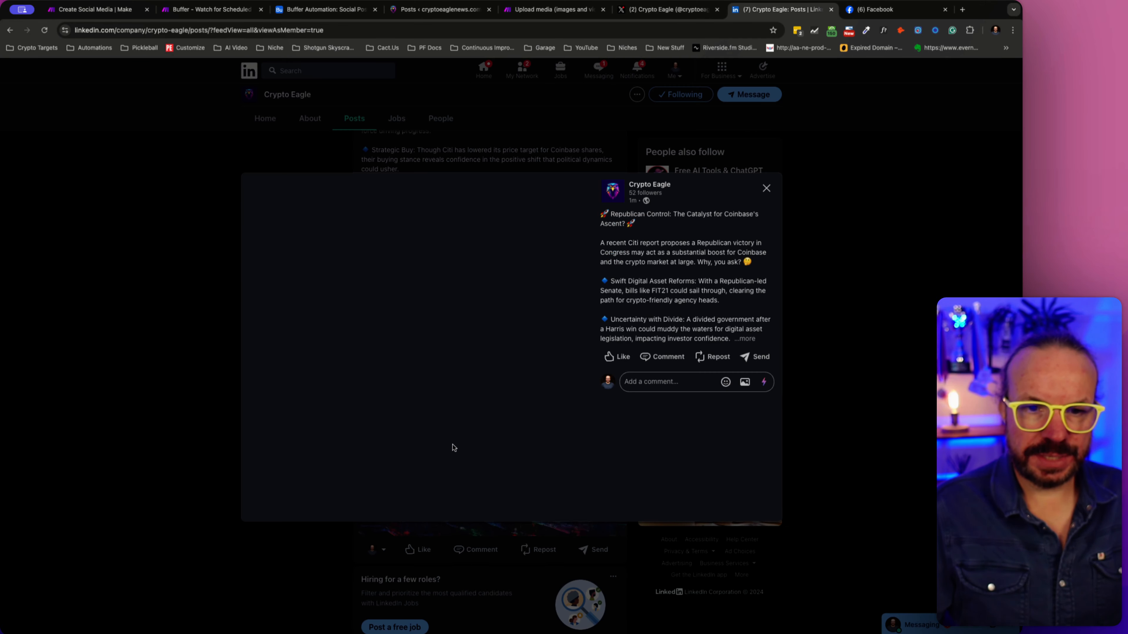
{"action": "left_click", "coordinate": [162, 301]}
{"action": "scroll", "coordinate": [427, 314], "scroll_direction": "up", "scroll_amount": 10}
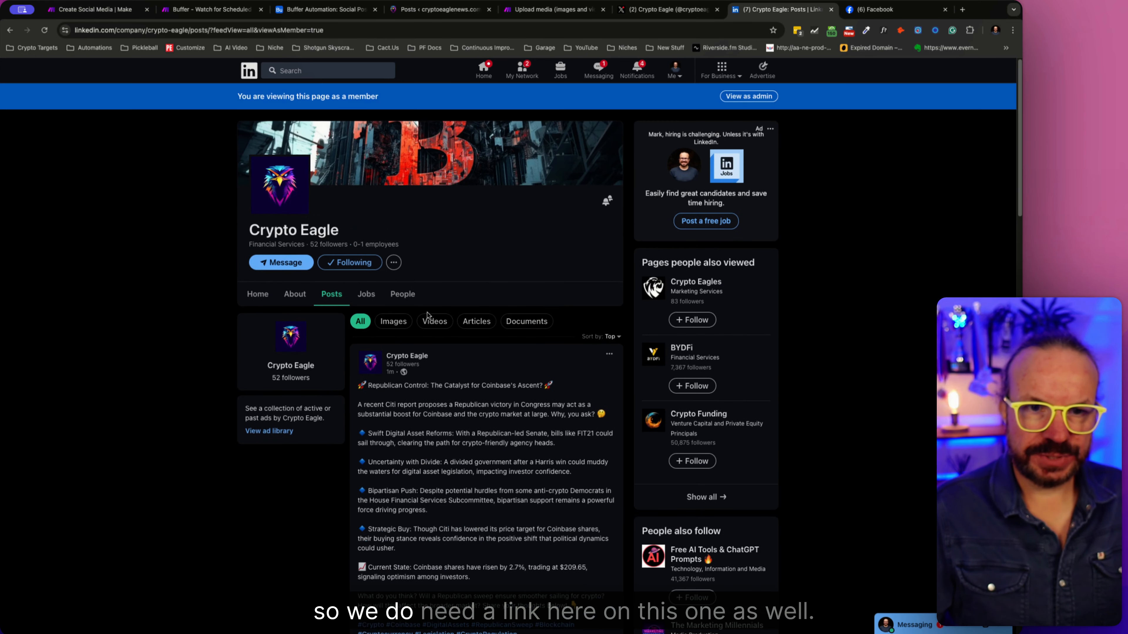
{"action": "scroll", "coordinate": [427, 314], "scroll_direction": "down", "scroll_amount": 7}
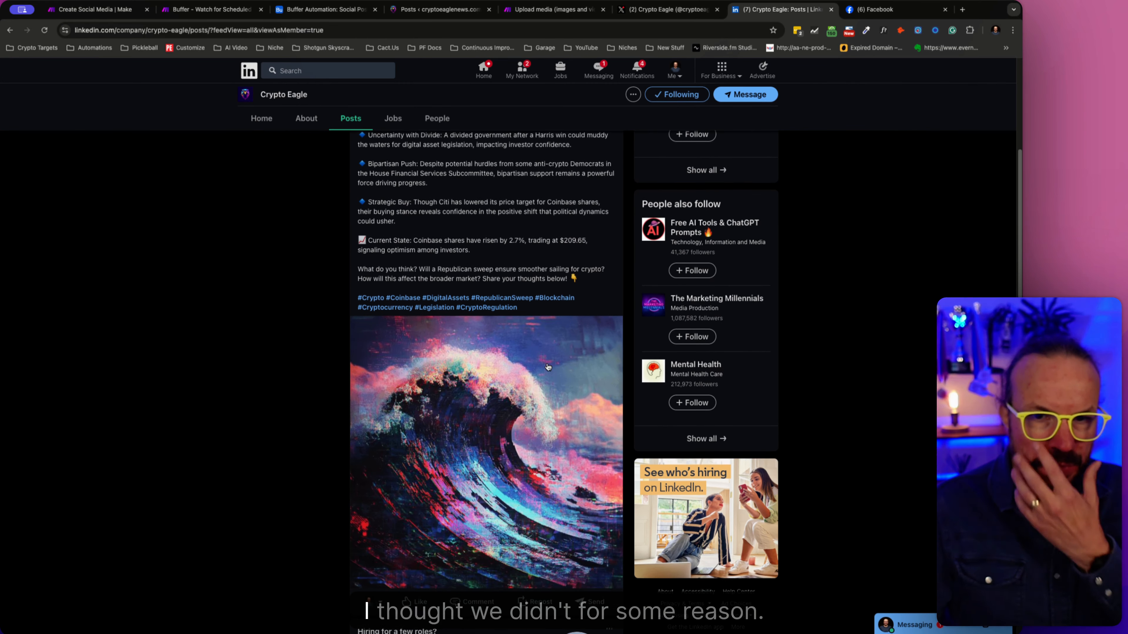
{"action": "scroll", "coordinate": [548, 366], "scroll_direction": "down", "scroll_amount": 4}
{"action": "scroll", "coordinate": [547, 356], "scroll_direction": "up", "scroll_amount": 10}
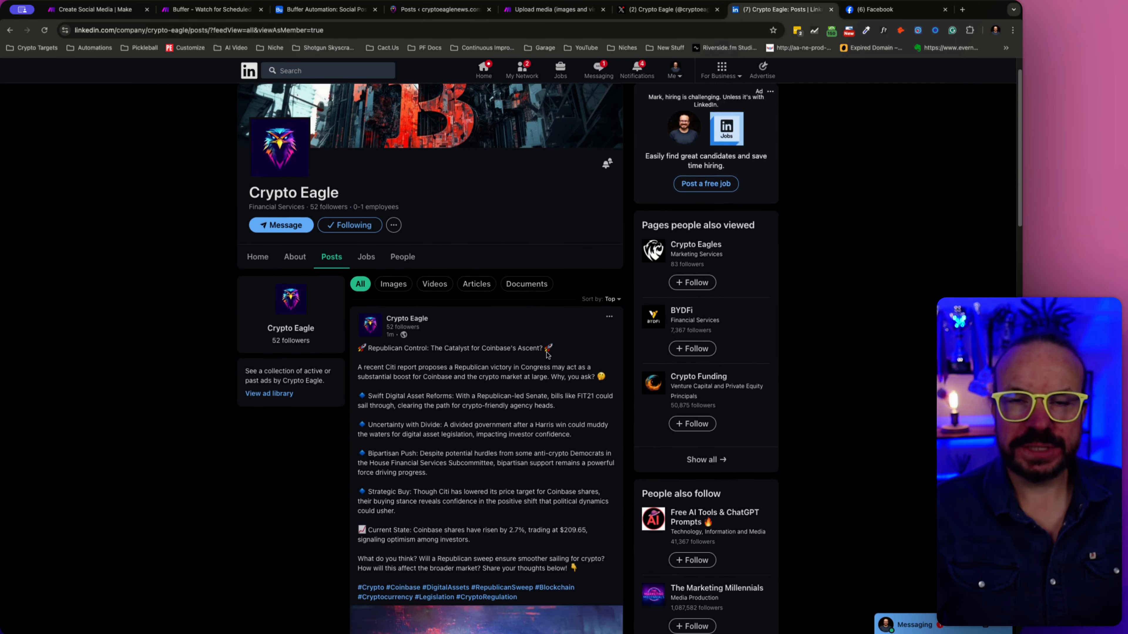
- In the Make scenario's LinkedIn organization image post module, add a second content line "Read more:" followed by the Airtable Search Records URL value
{"action": "left_click", "coordinate": [212, 9]}
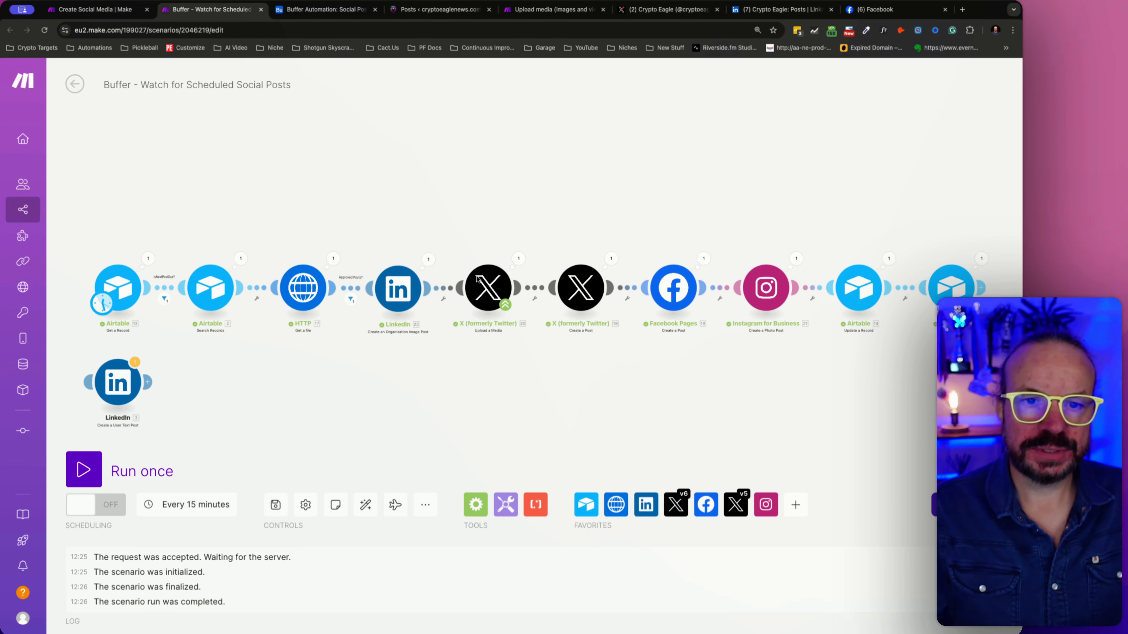
{"action": "left_click", "coordinate": [409, 287]}
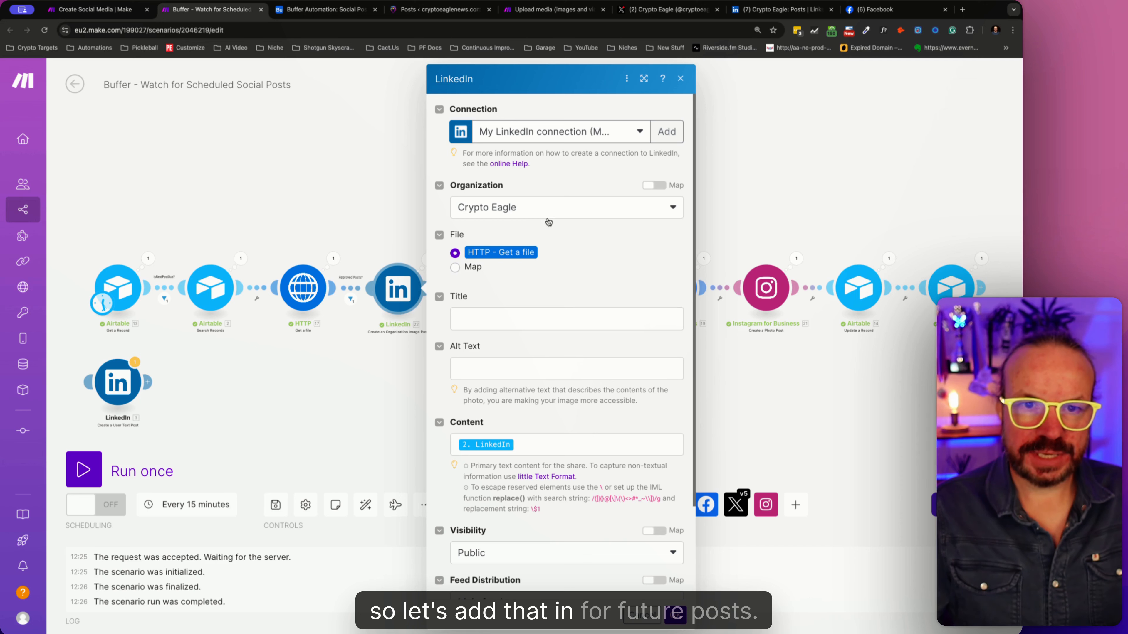
{"action": "left_click", "coordinate": [577, 445]}
{"action": "key", "text": "Return"}
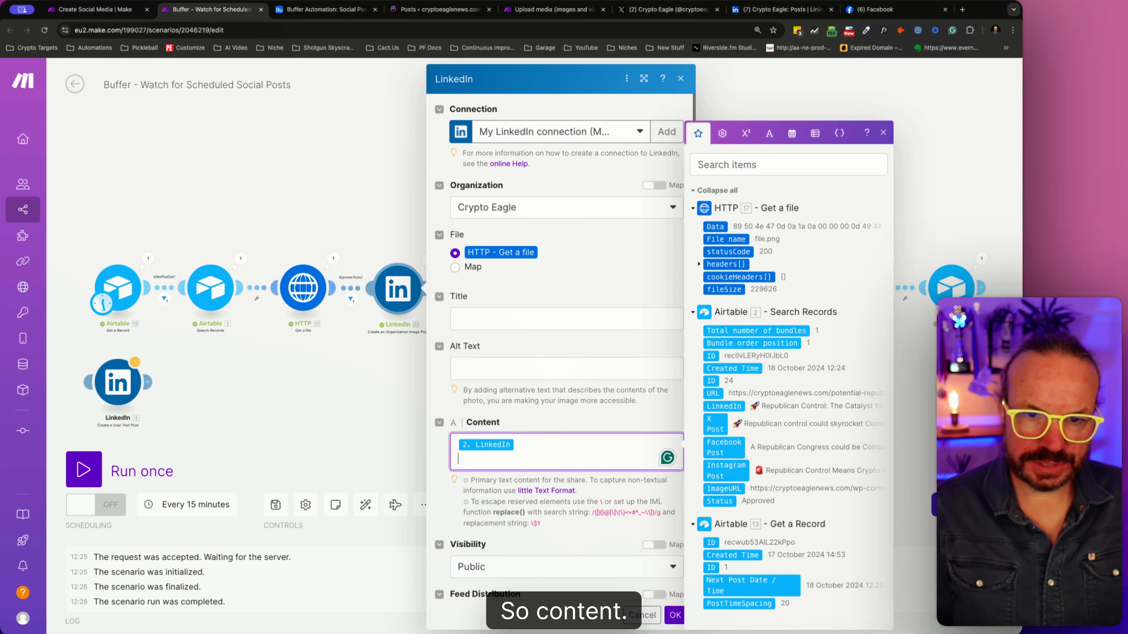
{"action": "type", "text": "Read more:"}
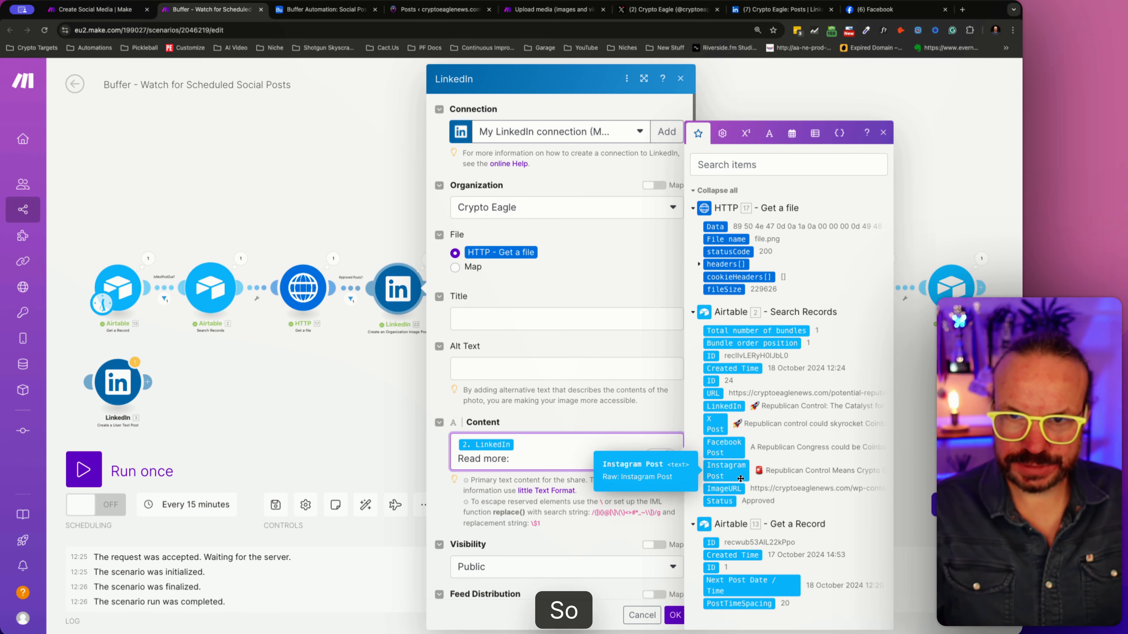
{"action": "left_click", "coordinate": [713, 392]}
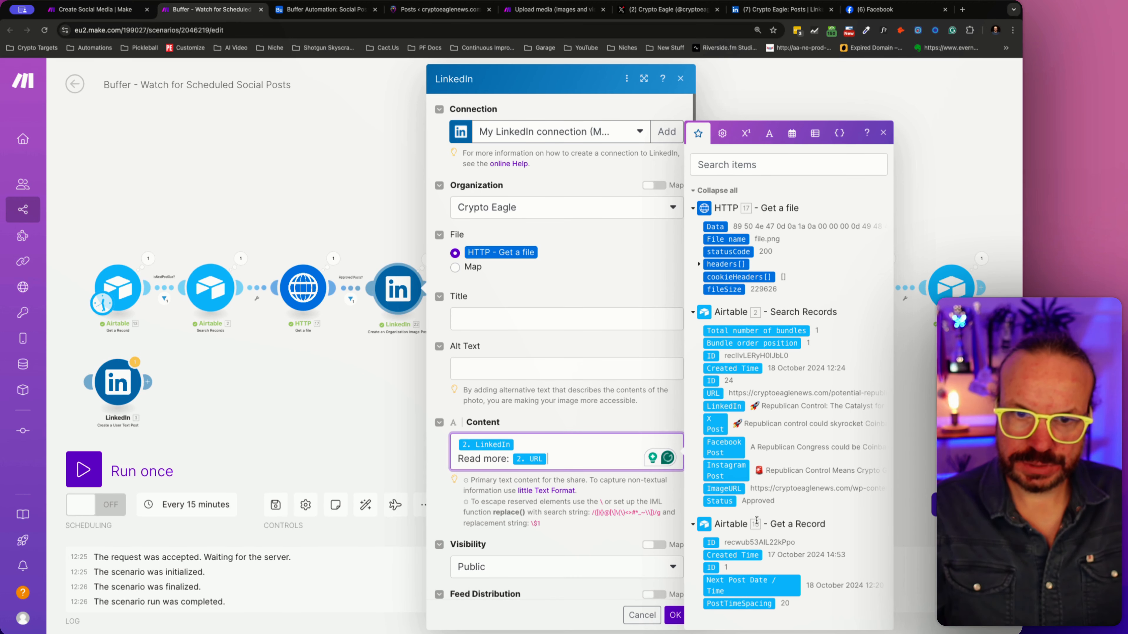
{"action": "left_click", "coordinate": [682, 614]}
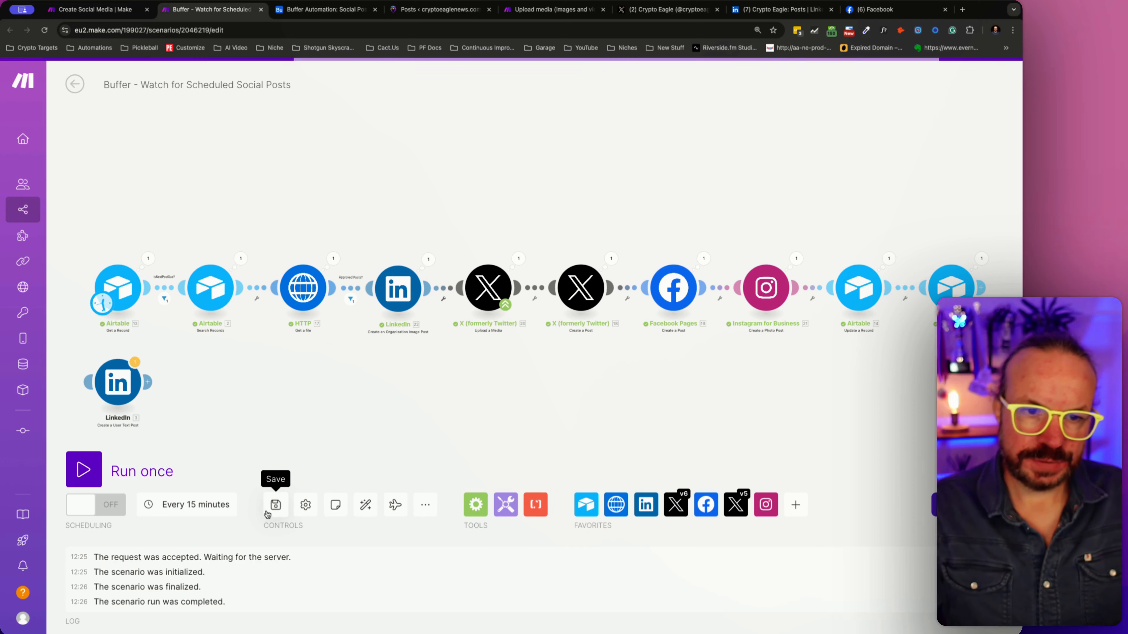
- Reload the Crypto Eagle page on Facebook and expand its newest post to check the text, link and image
{"action": "left_click", "coordinate": [326, 9]}
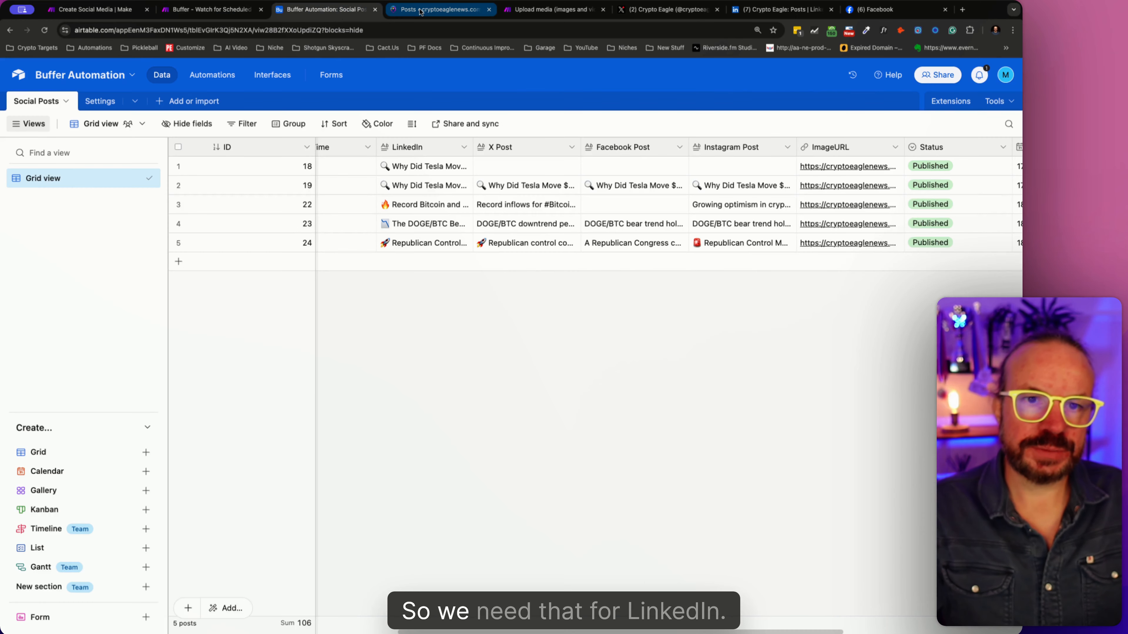
{"action": "left_click", "coordinate": [440, 9]}
{"action": "left_click", "coordinate": [567, 7]}
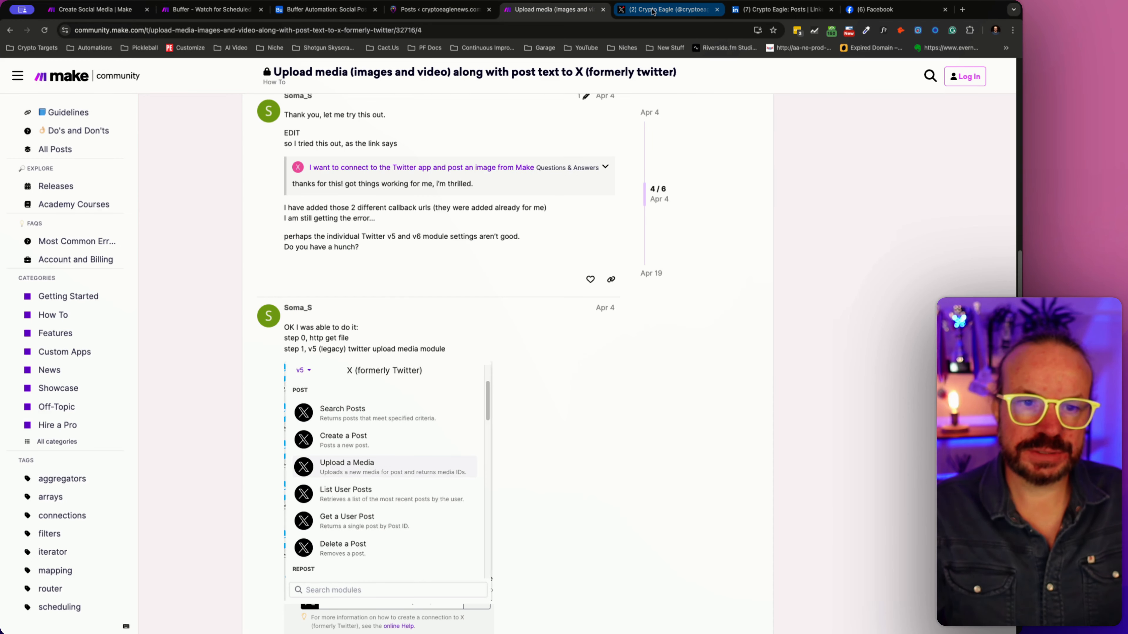
{"action": "left_click", "coordinate": [653, 10]}
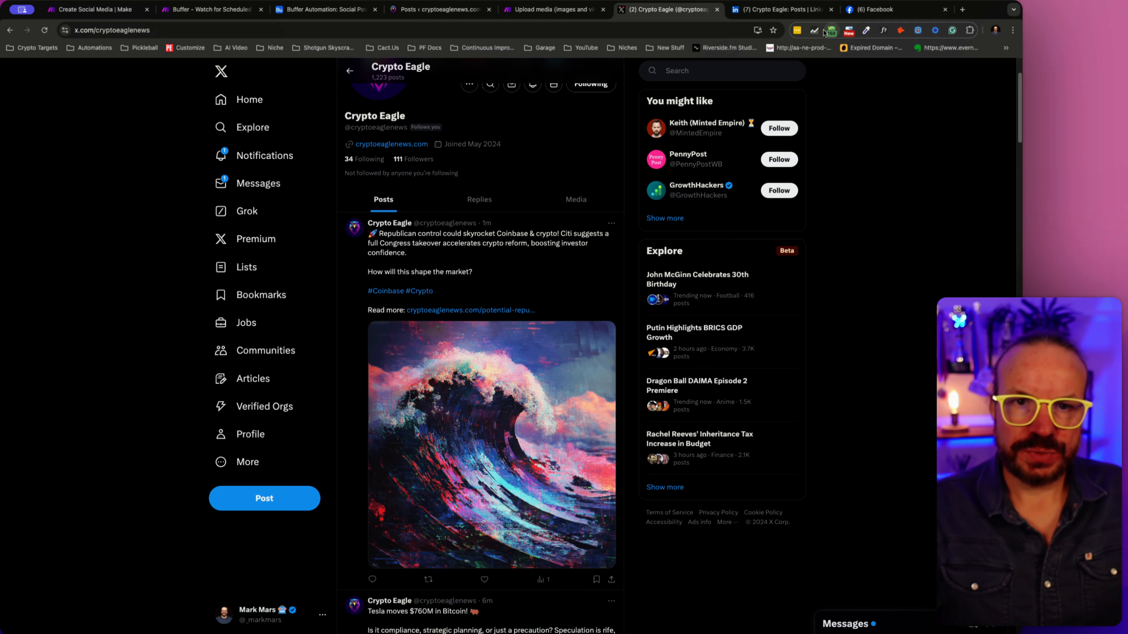
{"action": "left_click", "coordinate": [785, 9]}
{"action": "left_click", "coordinate": [849, 10]}
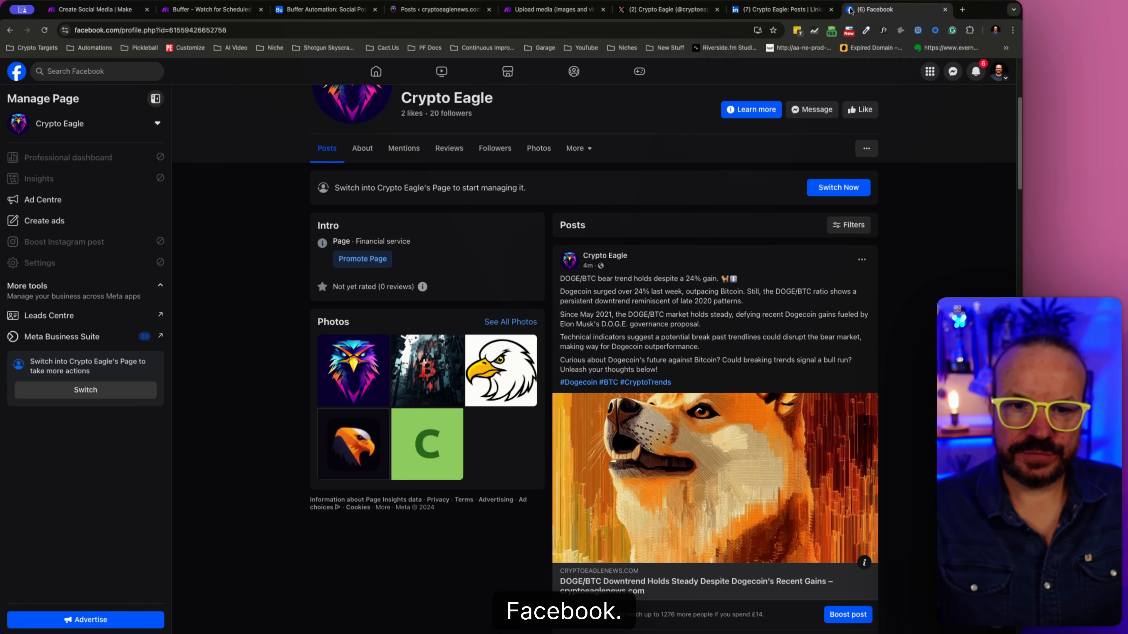
{"action": "left_click", "coordinate": [45, 31]}
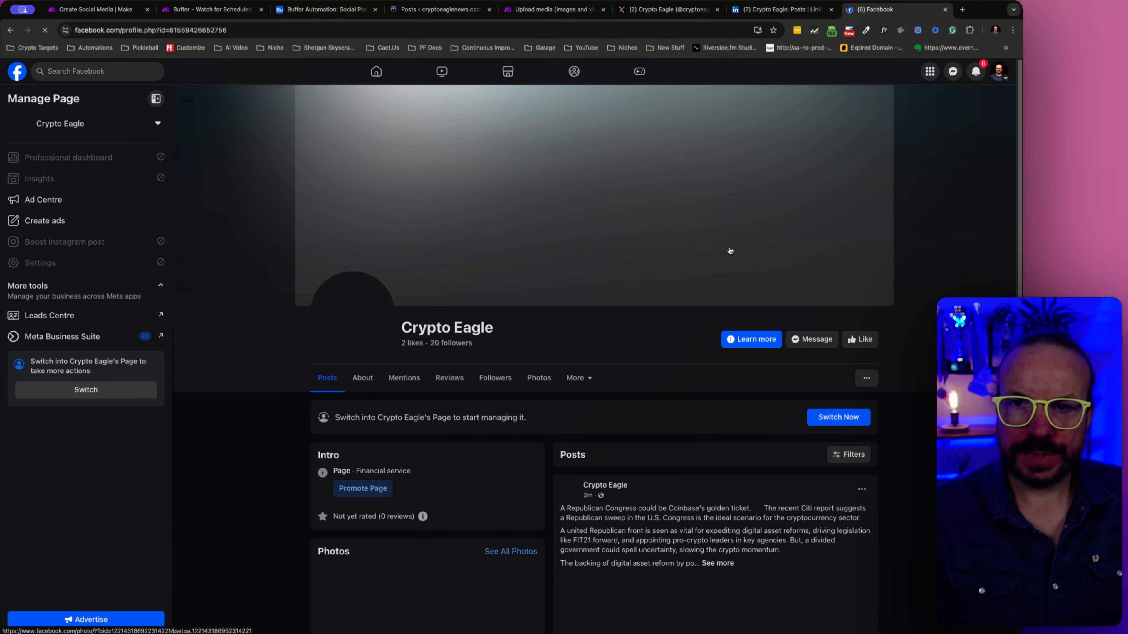
{"action": "scroll", "coordinate": [746, 311], "scroll_direction": "down", "scroll_amount": 4}
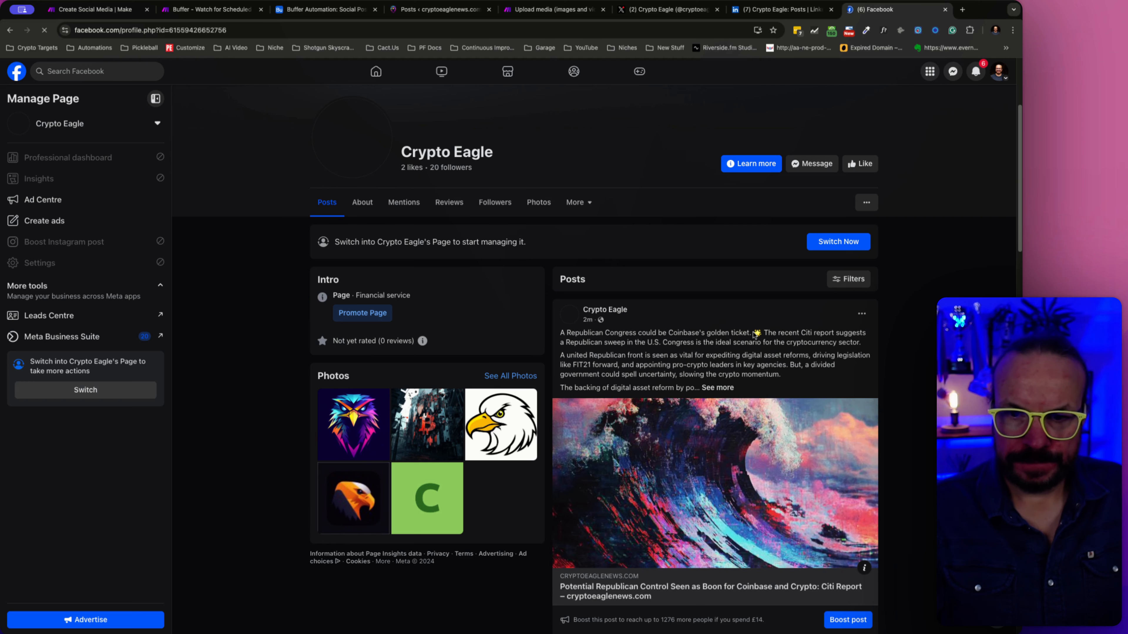
{"action": "left_click", "coordinate": [728, 391]}
{"action": "scroll", "coordinate": [622, 378], "scroll_direction": "down", "scroll_amount": 3}
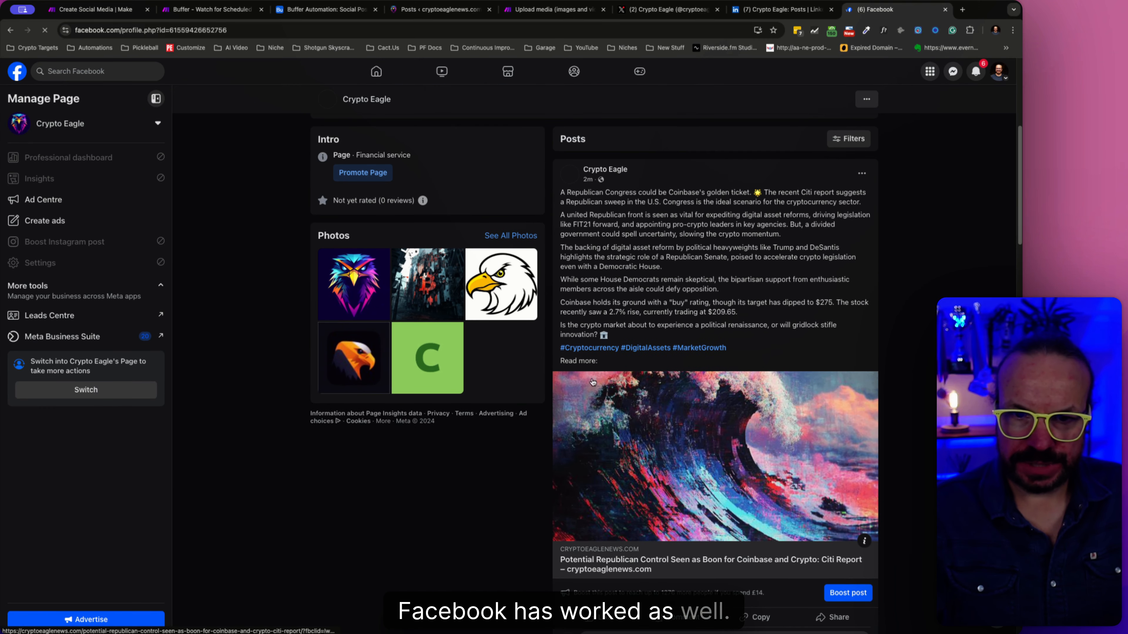
- Open the article linked in the newest Crypto Eagle Facebook post, check that it loads, and close it
{"action": "left_click", "coordinate": [575, 362]}
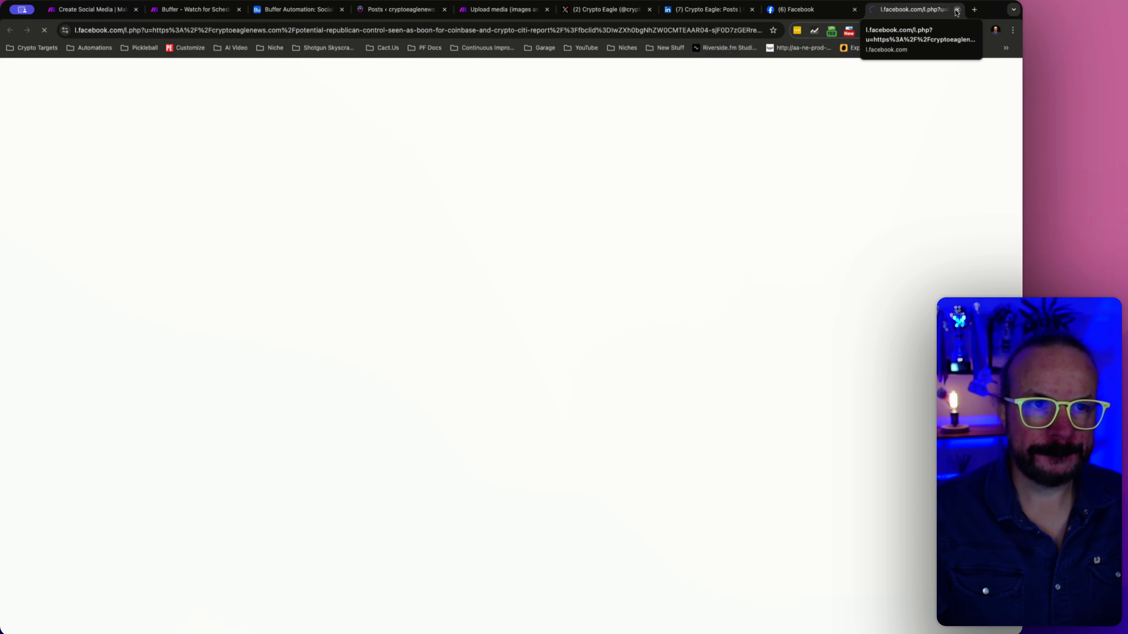
{"action": "left_click", "coordinate": [817, 17]}
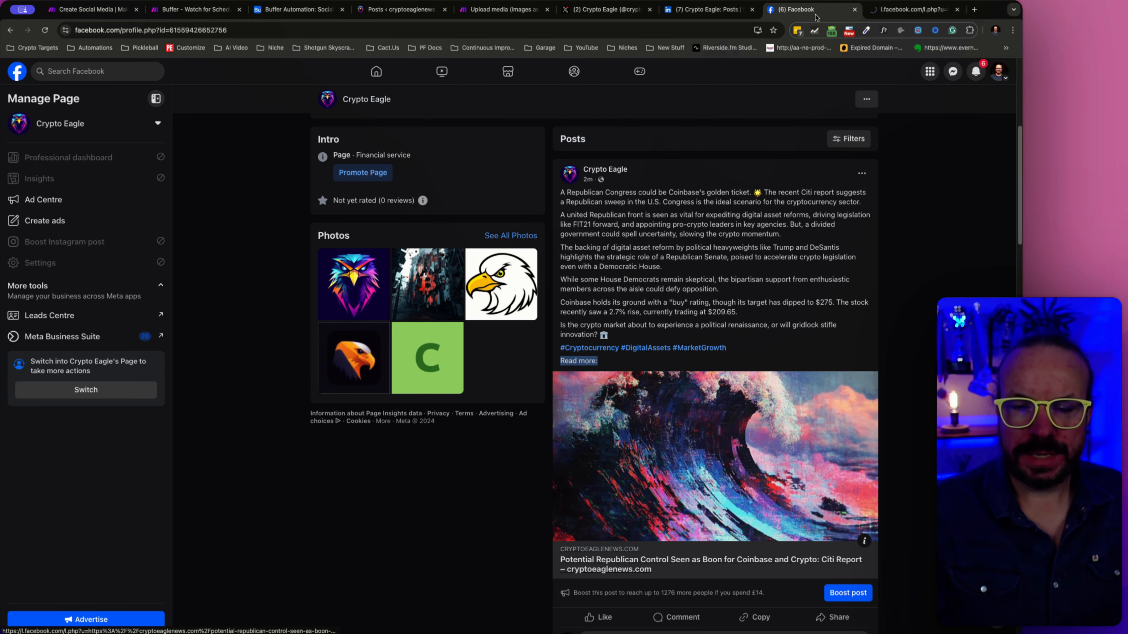
{"action": "left_click", "coordinate": [889, 15]}
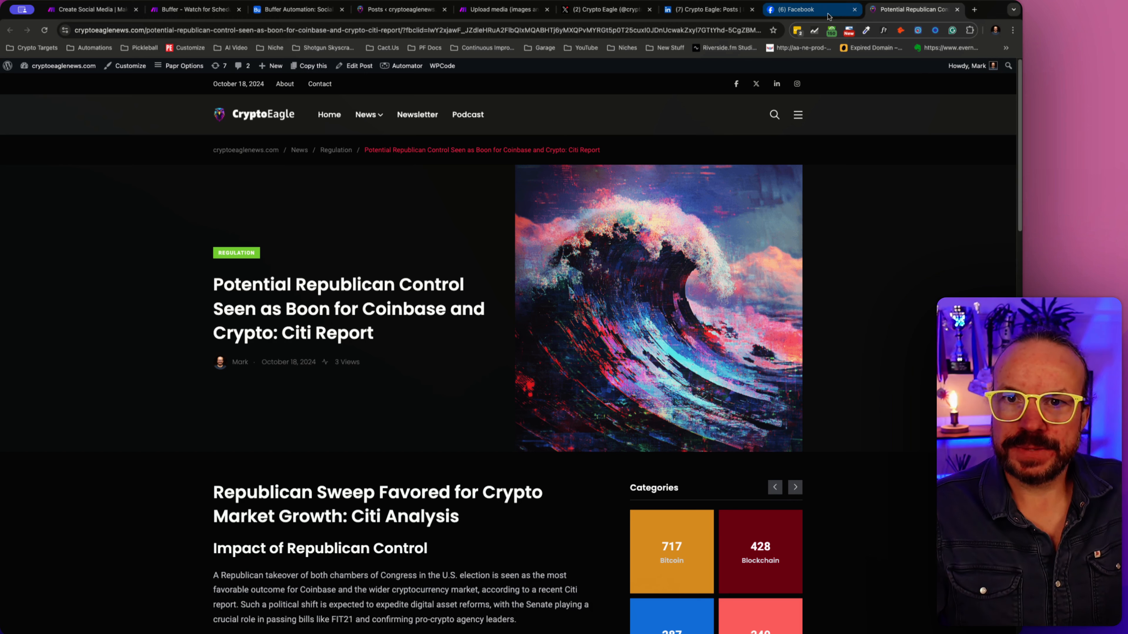
{"action": "left_click", "coordinate": [957, 9]}
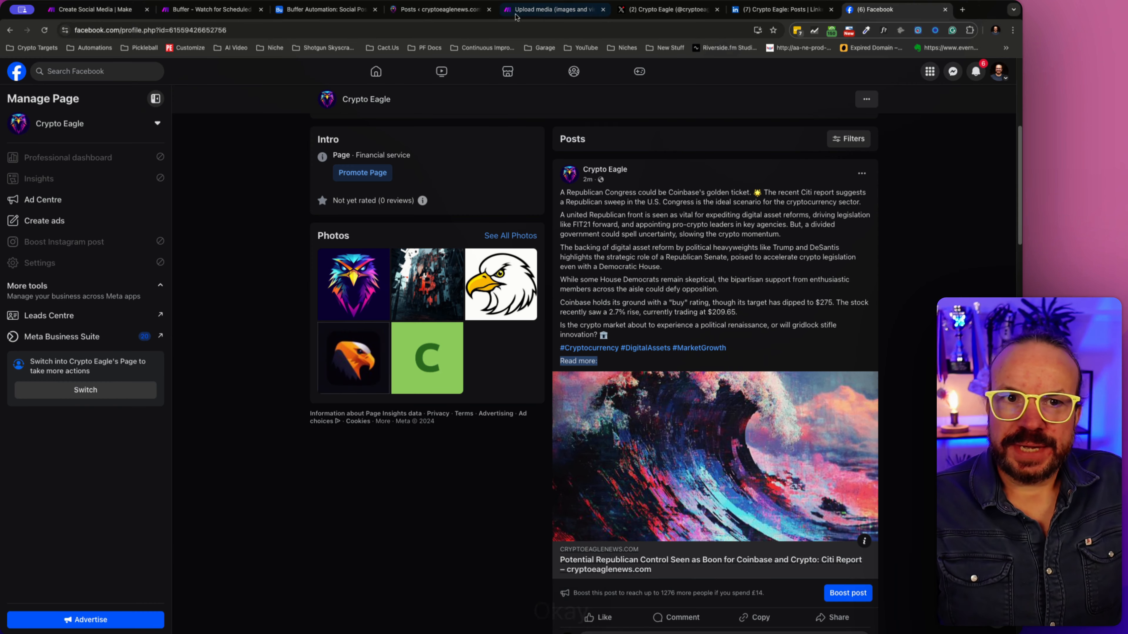
- Check the PostTimeSpacing value in the Settings table of the Buffer Automation base in Airtable, and return to the Make scenario
{"action": "left_click", "coordinate": [266, 14]}
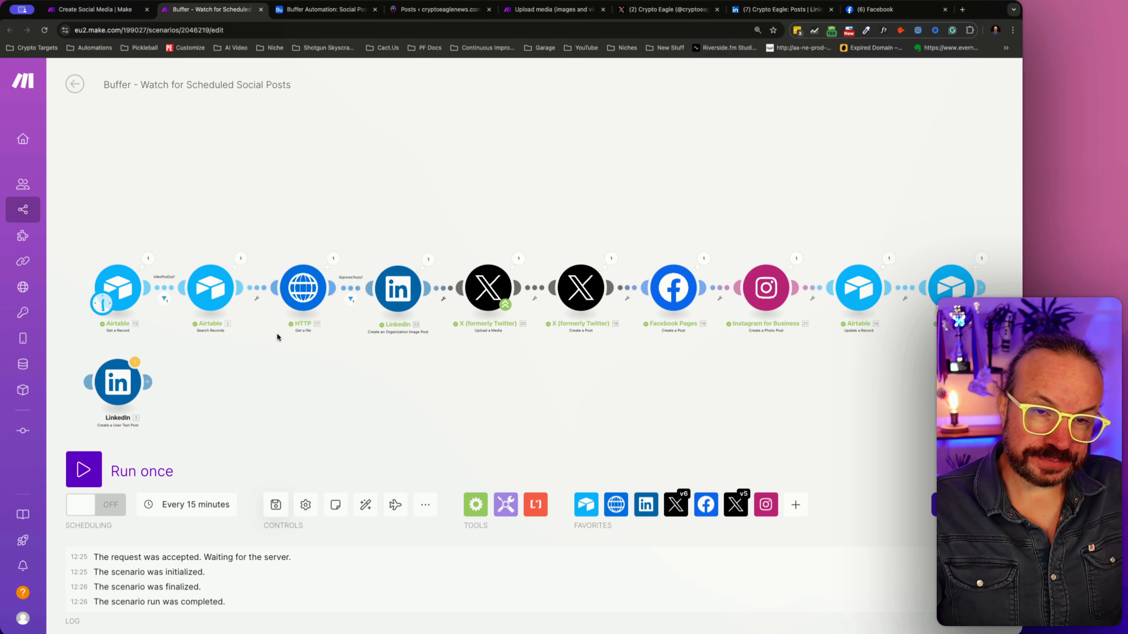
{"action": "left_click", "coordinate": [319, 13]}
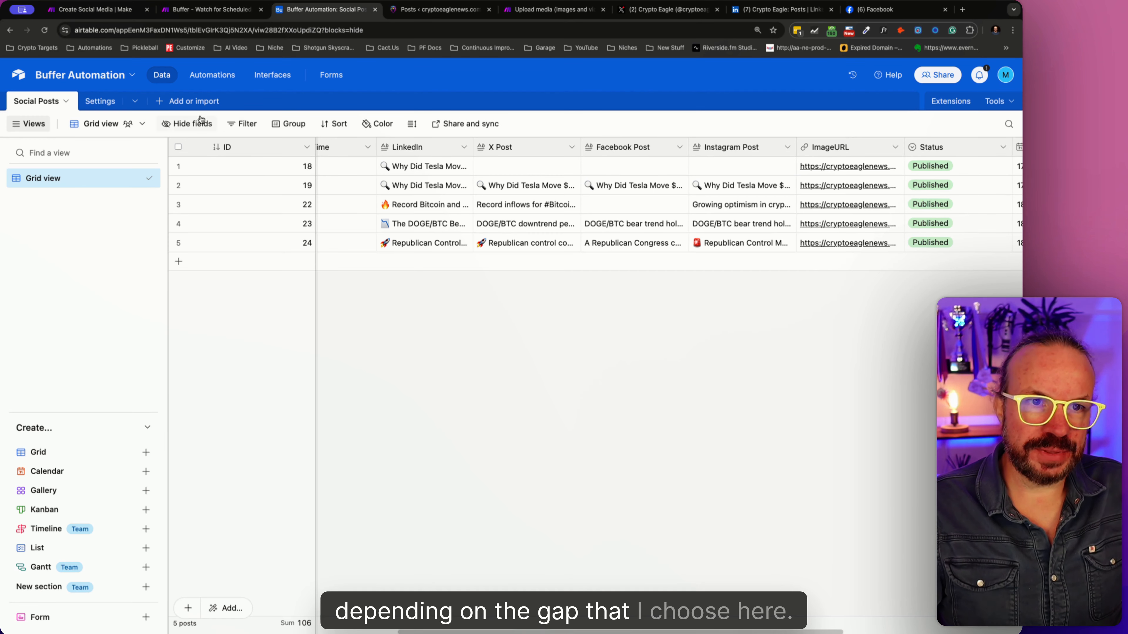
{"action": "left_click", "coordinate": [116, 102]}
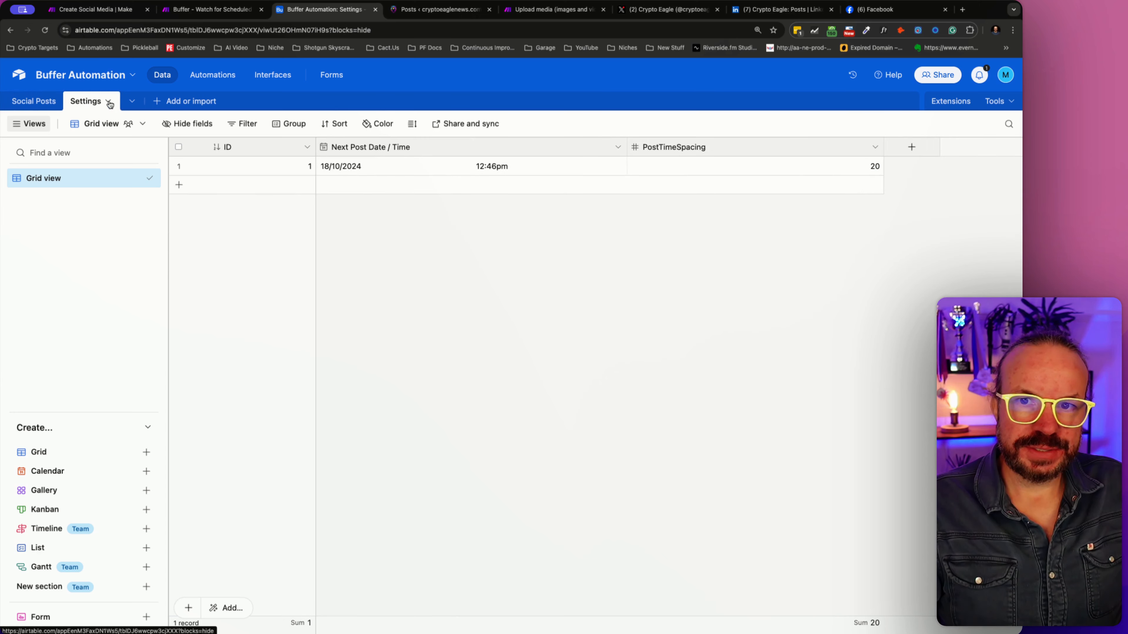
{"action": "left_click", "coordinate": [703, 169]}
{"action": "left_click", "coordinate": [704, 169]}
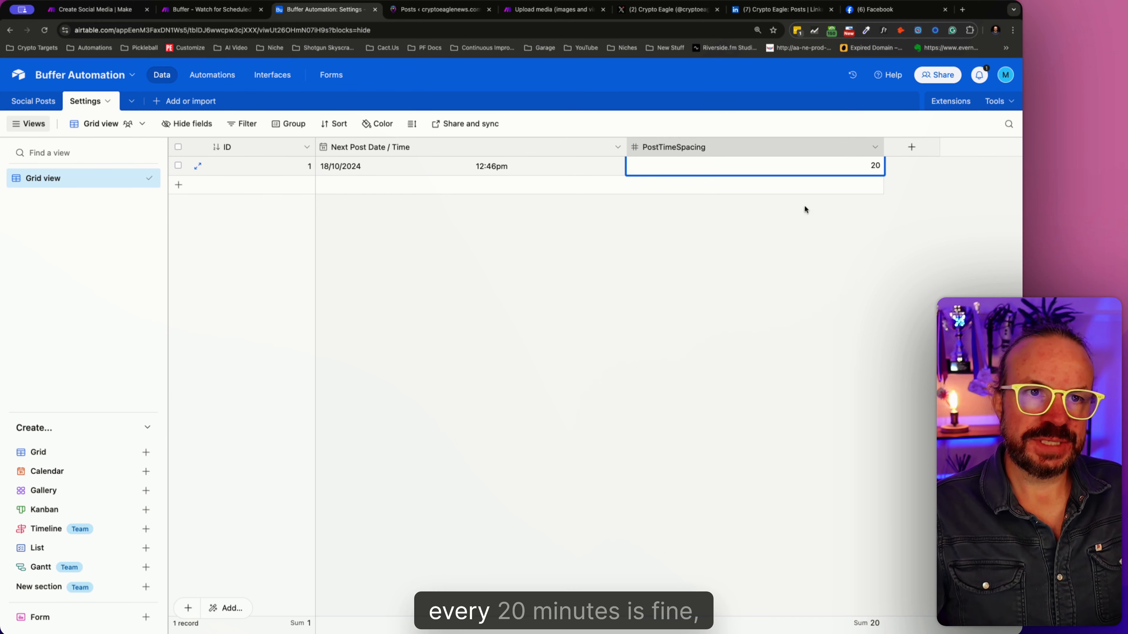
{"action": "left_click", "coordinate": [227, 15]}
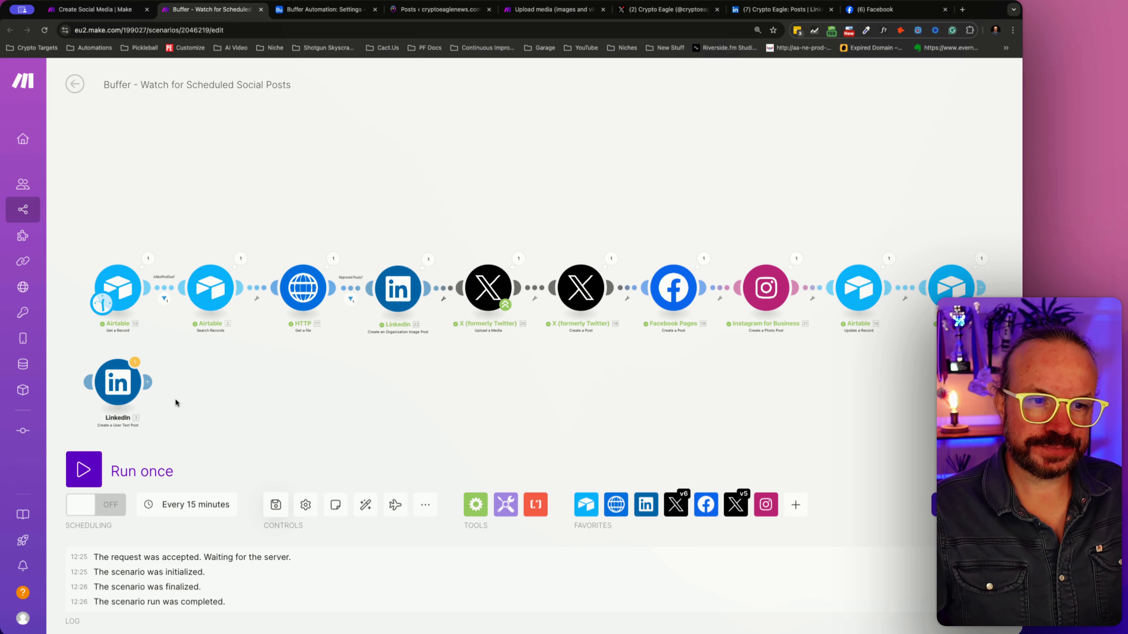
- Try a regular-interval schedule of 20 minutes for the scenario, with the advanced settings shown for start and end dates
{"action": "left_click", "coordinate": [186, 504]}
{"action": "left_click", "coordinate": [292, 275]}
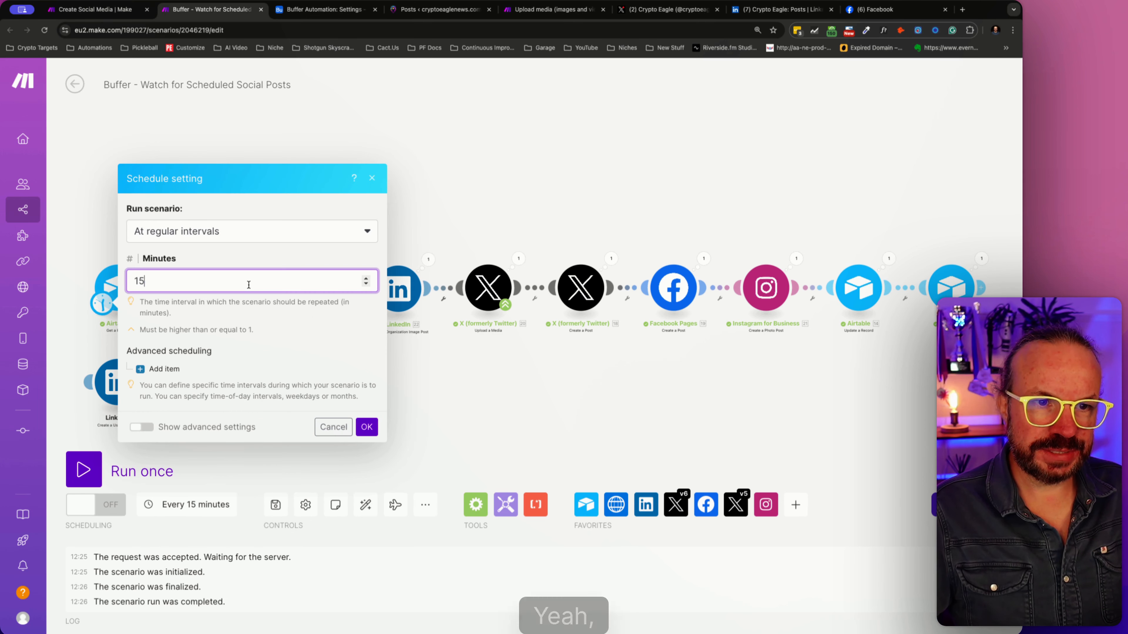
{"action": "key", "text": "BackSpace"}
{"action": "key", "text": "BackSpace"}
{"action": "type", "text": "2-0"}
{"action": "key", "text": "BackSpace"}
{"action": "key", "text": "BackSpace"}
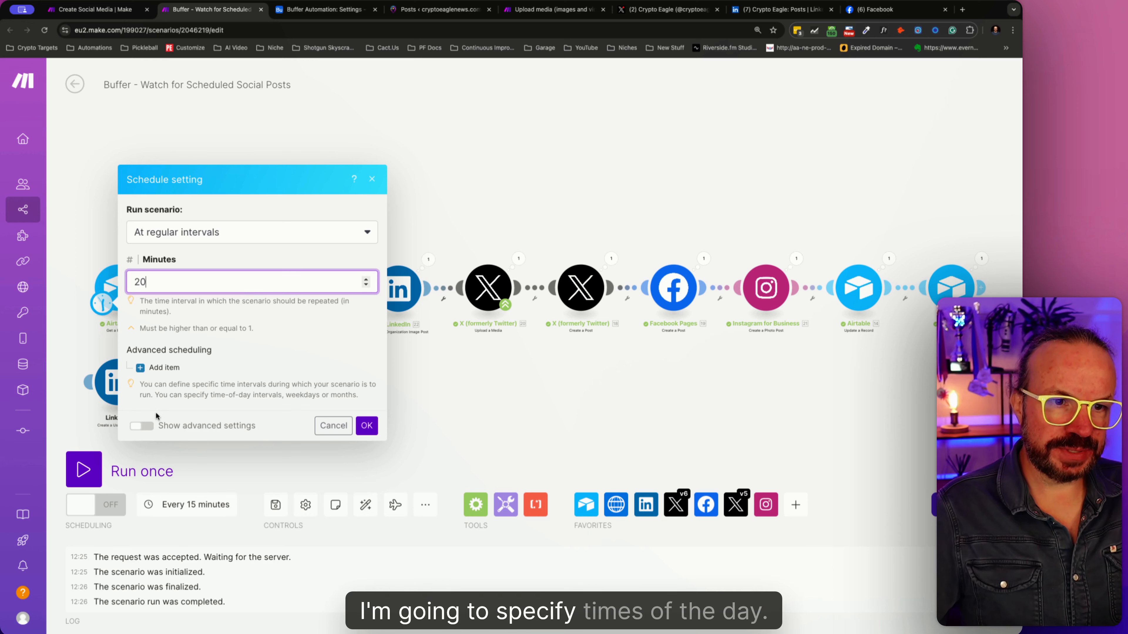
{"action": "left_click", "coordinate": [153, 425]}
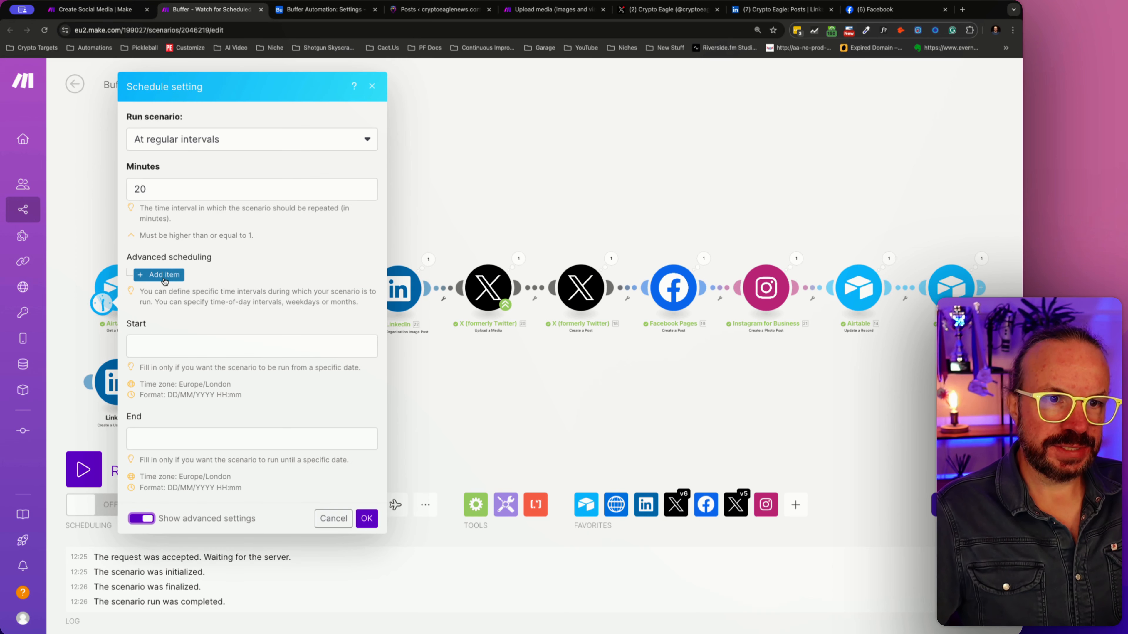
{"action": "left_click", "coordinate": [161, 348]}
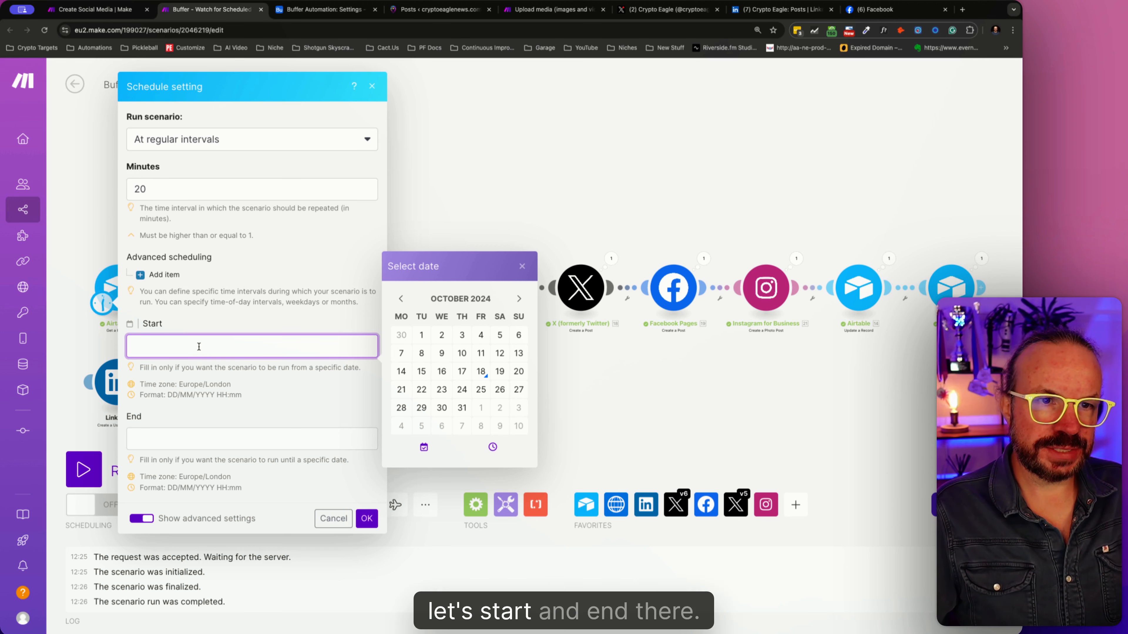
- Try a days-of-the-week schedule that covers Monday to Friday and excludes Saturday and Sunday
{"action": "left_click", "coordinate": [220, 139]}
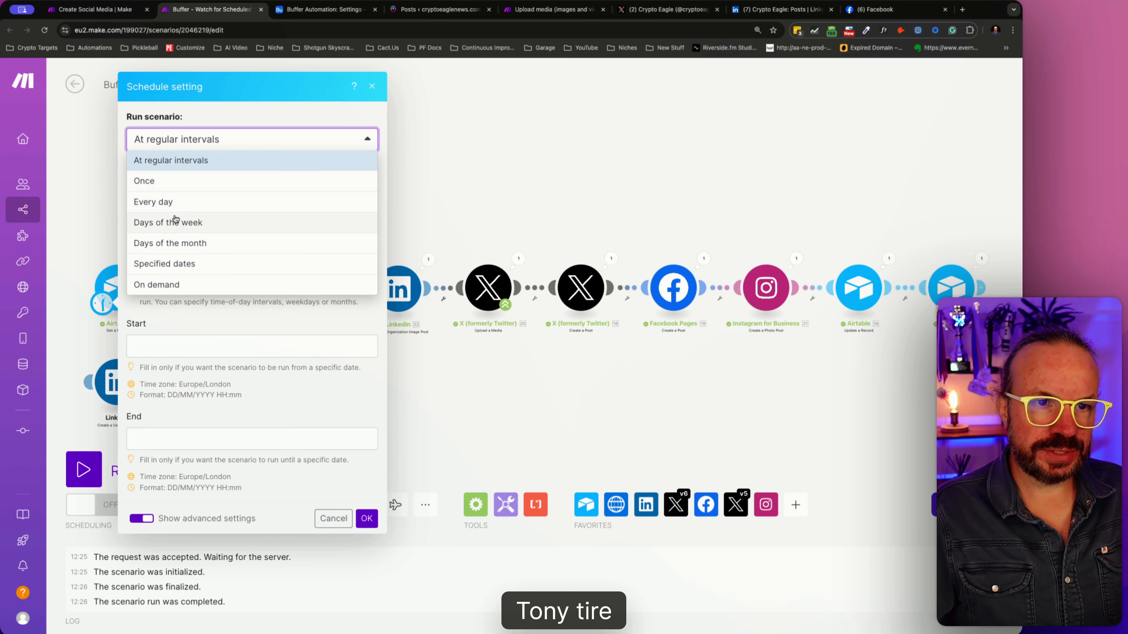
{"action": "left_click", "coordinate": [187, 218]}
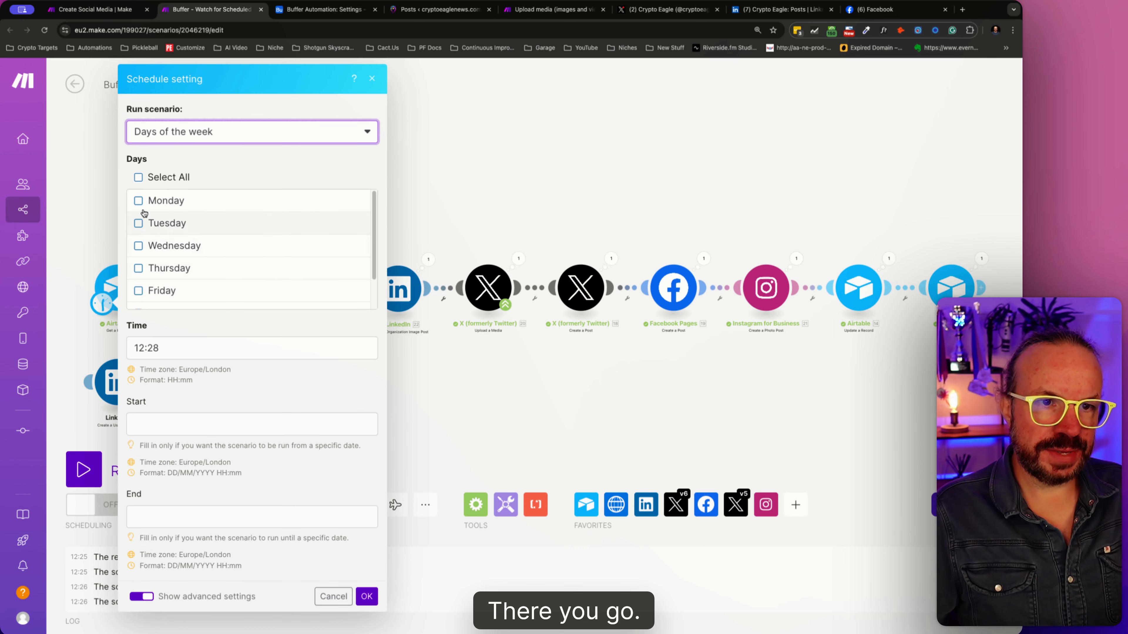
{"action": "left_click", "coordinate": [138, 178]}
{"action": "scroll", "coordinate": [153, 283], "scroll_direction": "down", "scroll_amount": 2}
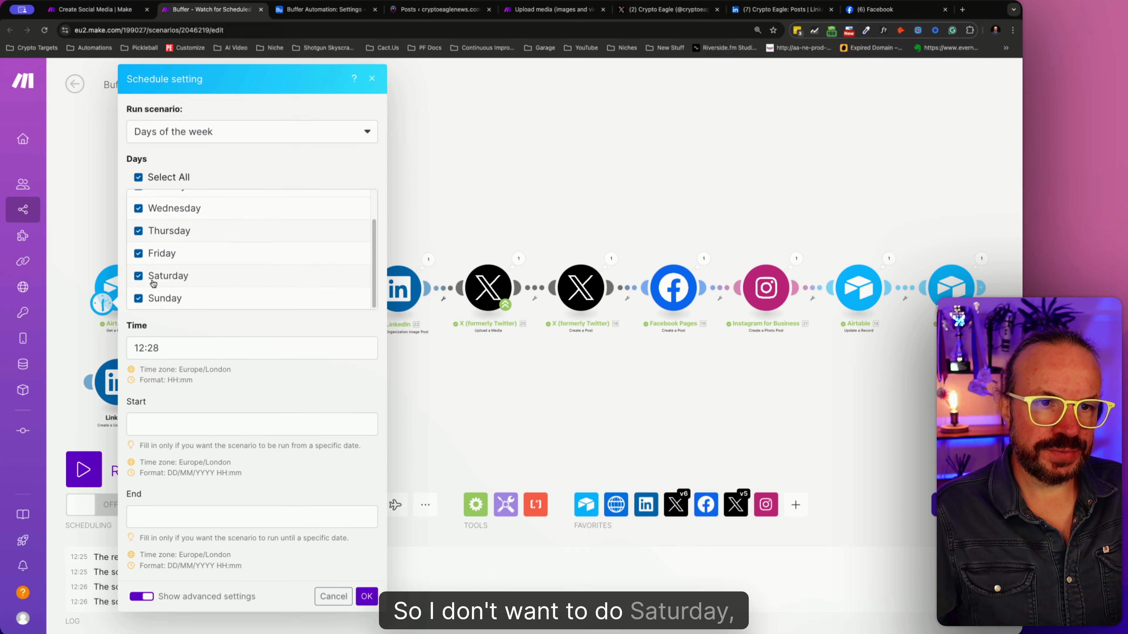
{"action": "left_click", "coordinate": [153, 278]}
{"action": "left_click", "coordinate": [153, 299]}
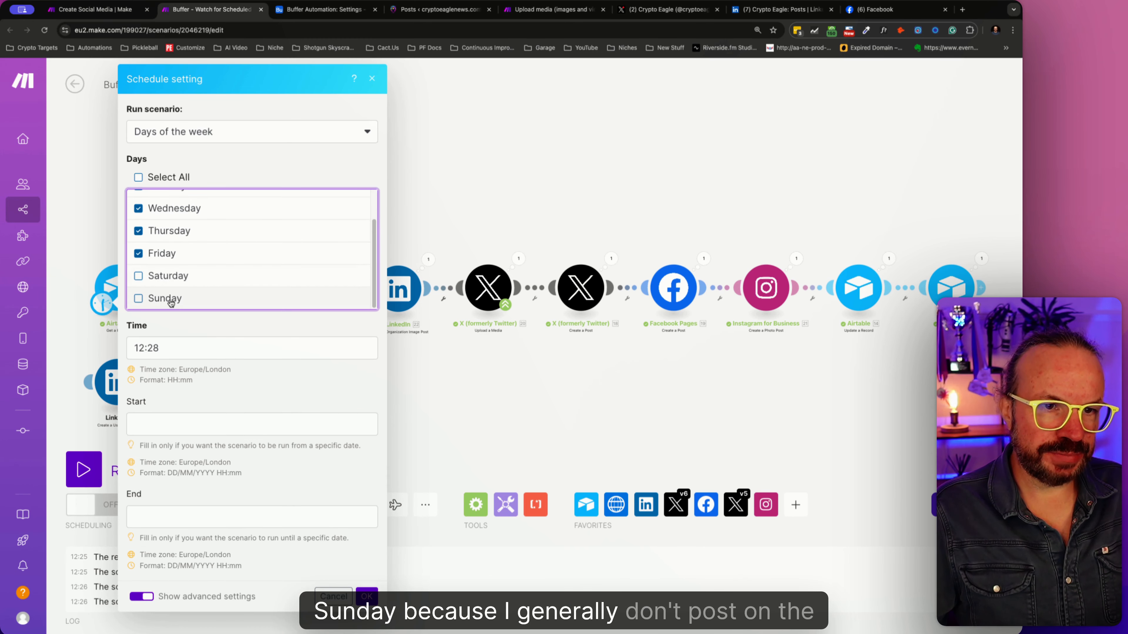
- Explore the run time setting and the Every day option for the schedule, and discard the unsaved schedule changes
{"action": "left_click", "coordinate": [184, 356]}
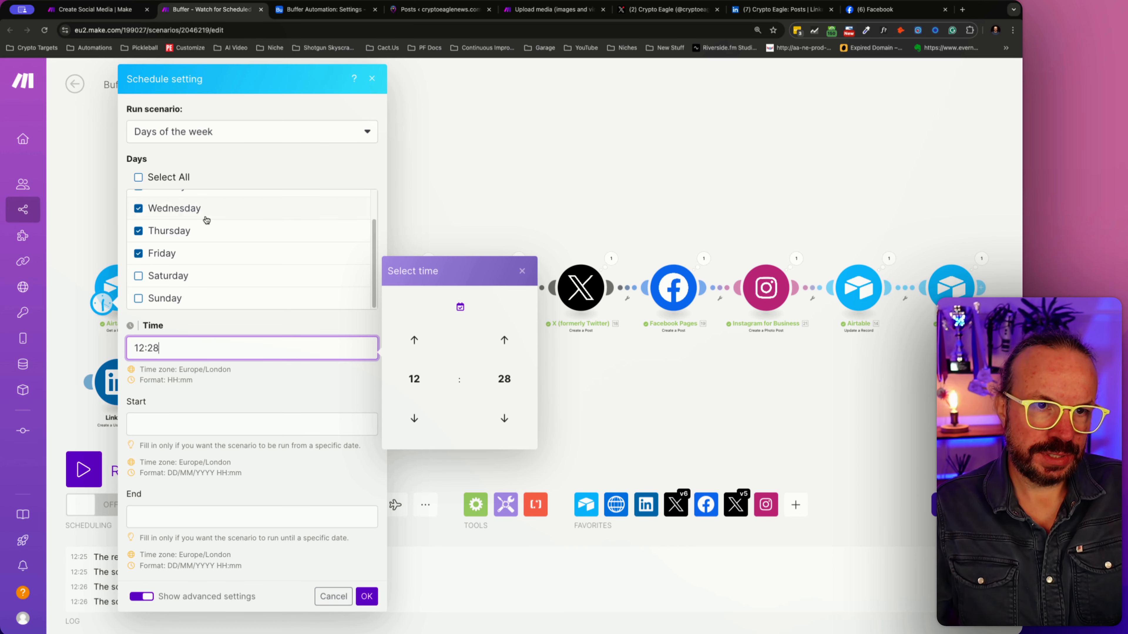
{"action": "scroll", "coordinate": [211, 292], "scroll_direction": "up", "scroll_amount": 2}
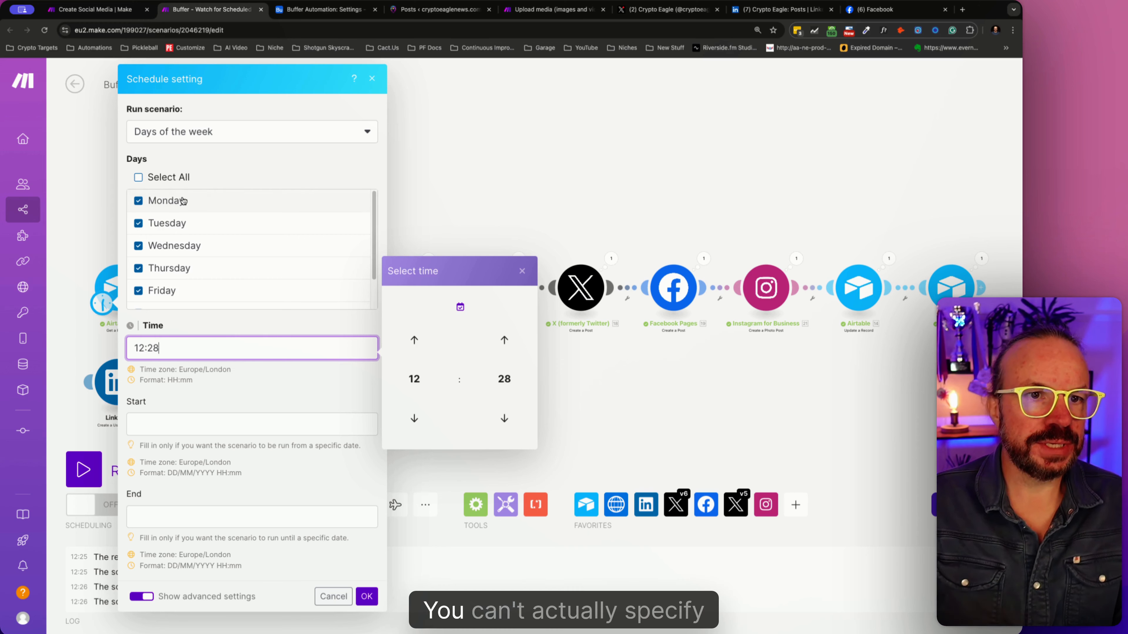
{"action": "scroll", "coordinate": [191, 267], "scroll_direction": "down", "scroll_amount": 2}
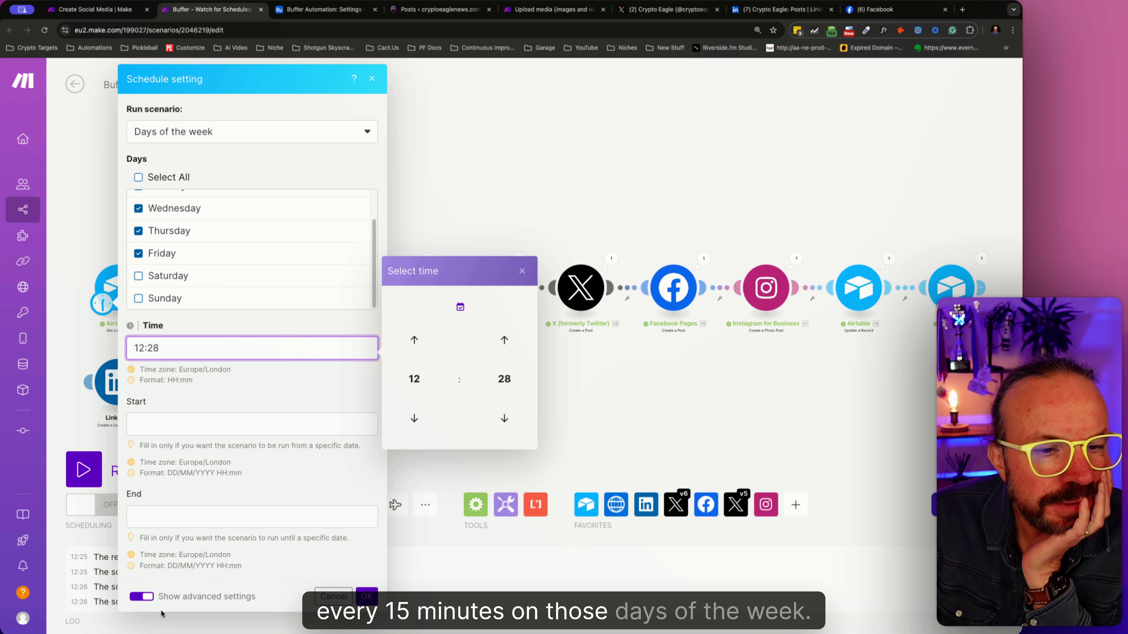
{"action": "left_click", "coordinate": [179, 139]}
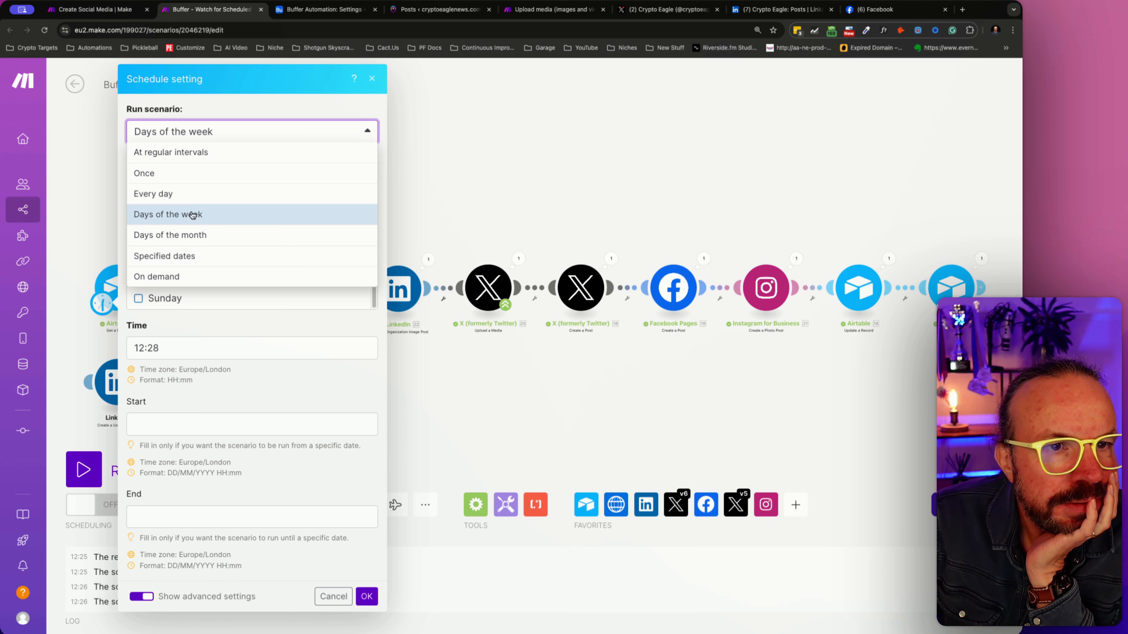
{"action": "left_click", "coordinate": [185, 194]}
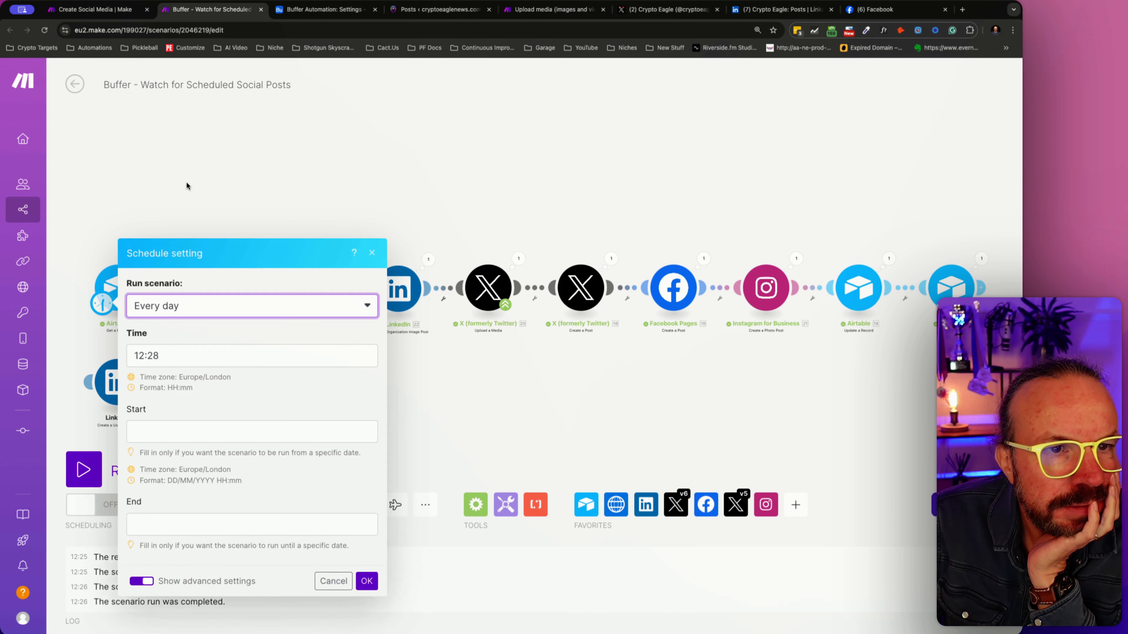
{"action": "left_click", "coordinate": [187, 184]}
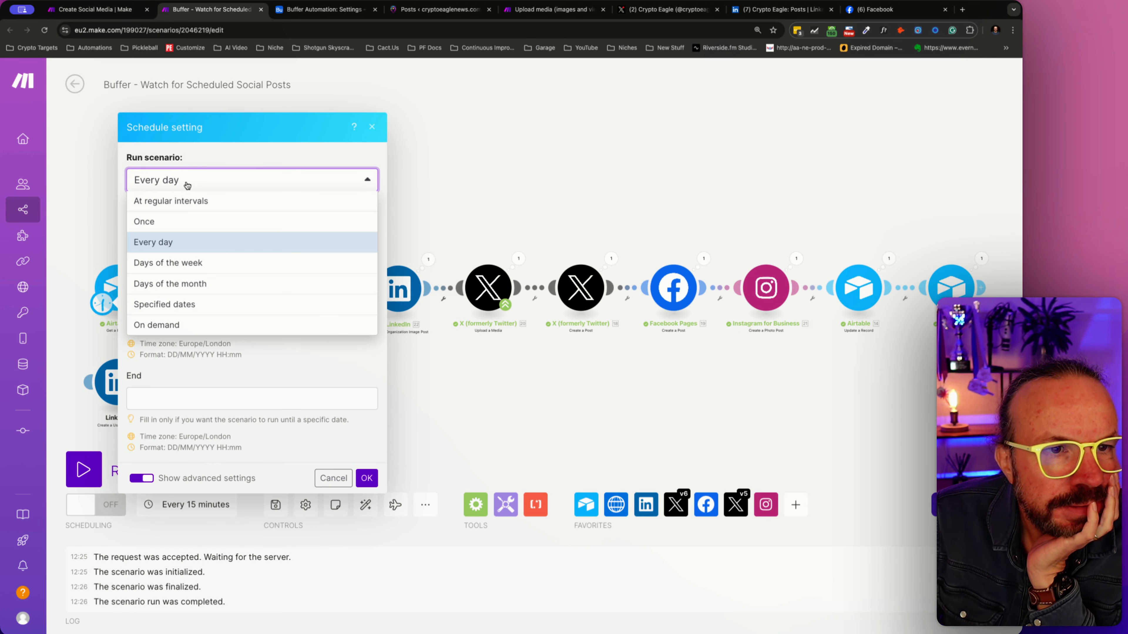
{"action": "left_click", "coordinate": [171, 263]}
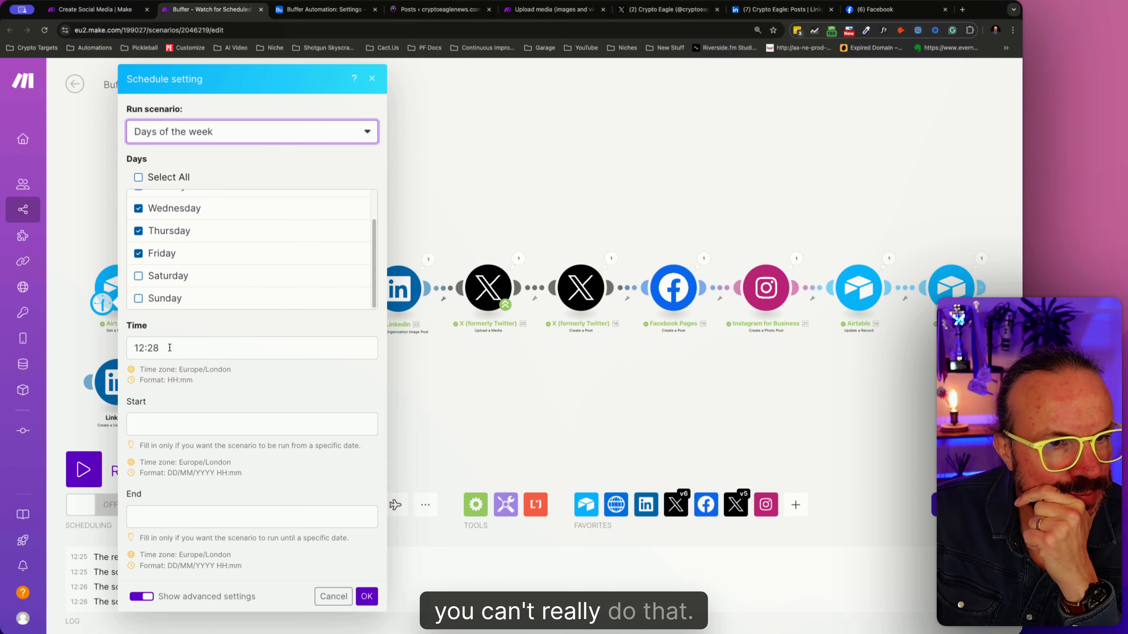
{"action": "key", "text": "Escape"}
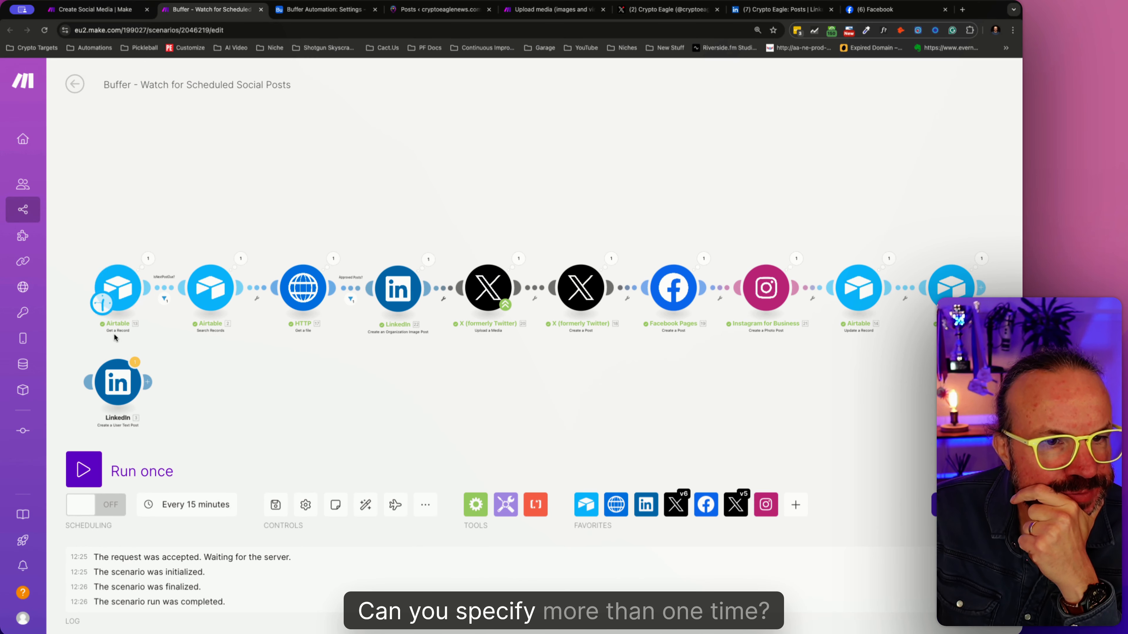
- Try to enter more than one run time, separated by a comma, in a days-of-the-week schedule
{"action": "left_click", "coordinate": [162, 511]}
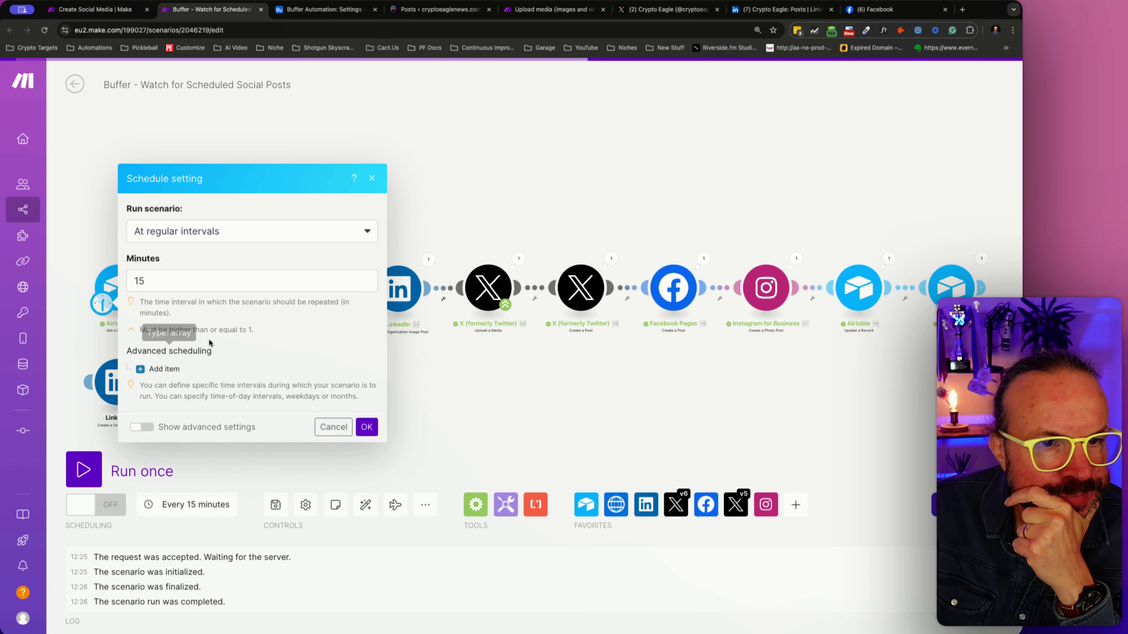
{"action": "left_click", "coordinate": [189, 231]}
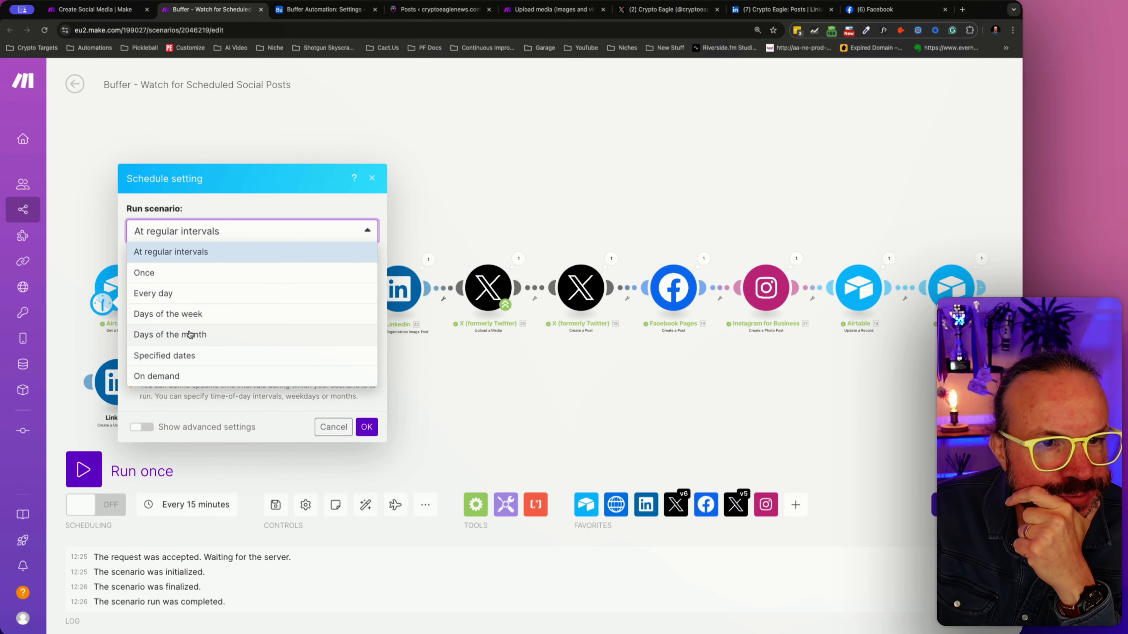
{"action": "left_click", "coordinate": [196, 323]}
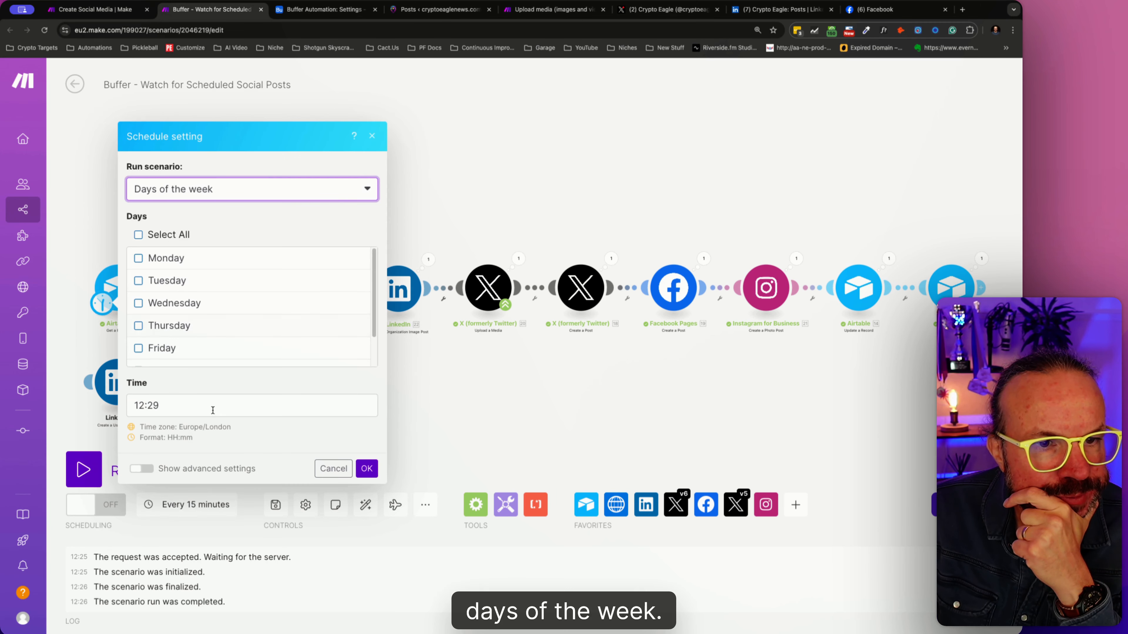
{"action": "left_click", "coordinate": [188, 414]}
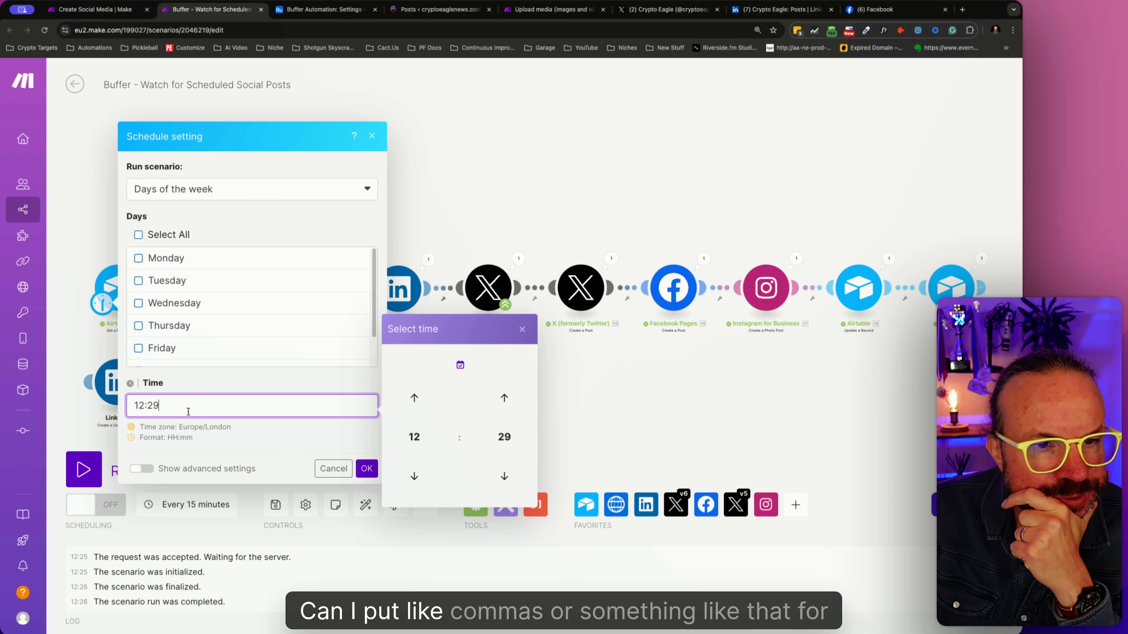
{"action": "type", "text": ","}
{"action": "key", "text": "BackSpace"}
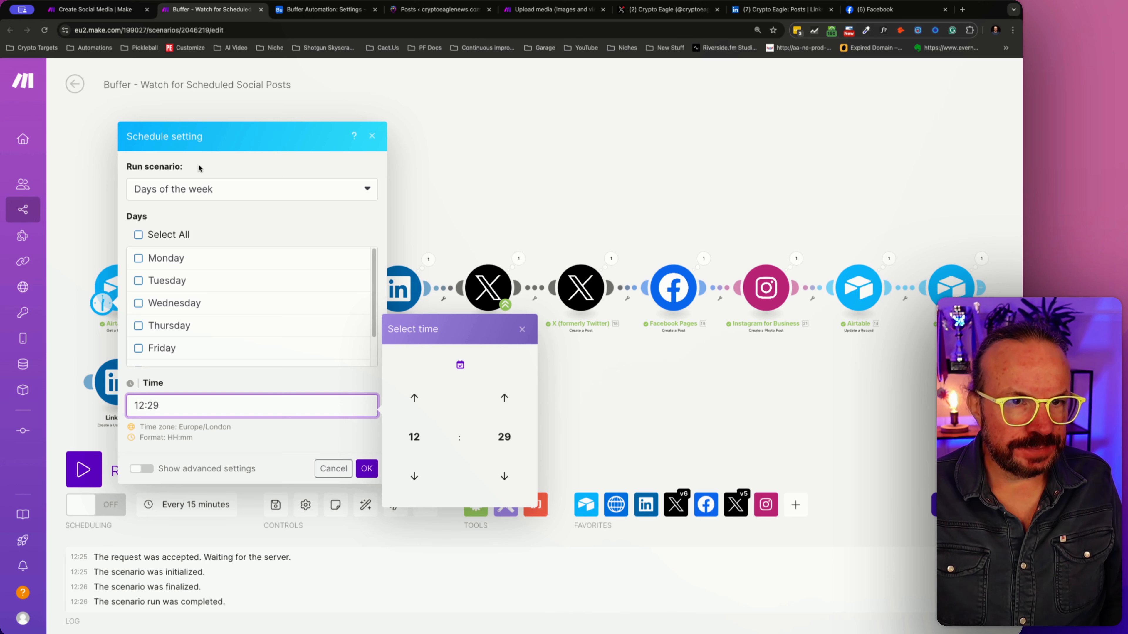
- Schedule the scenario to run at regular intervals of 20 minutes and turn its scheduling on
{"action": "left_click", "coordinate": [198, 196]}
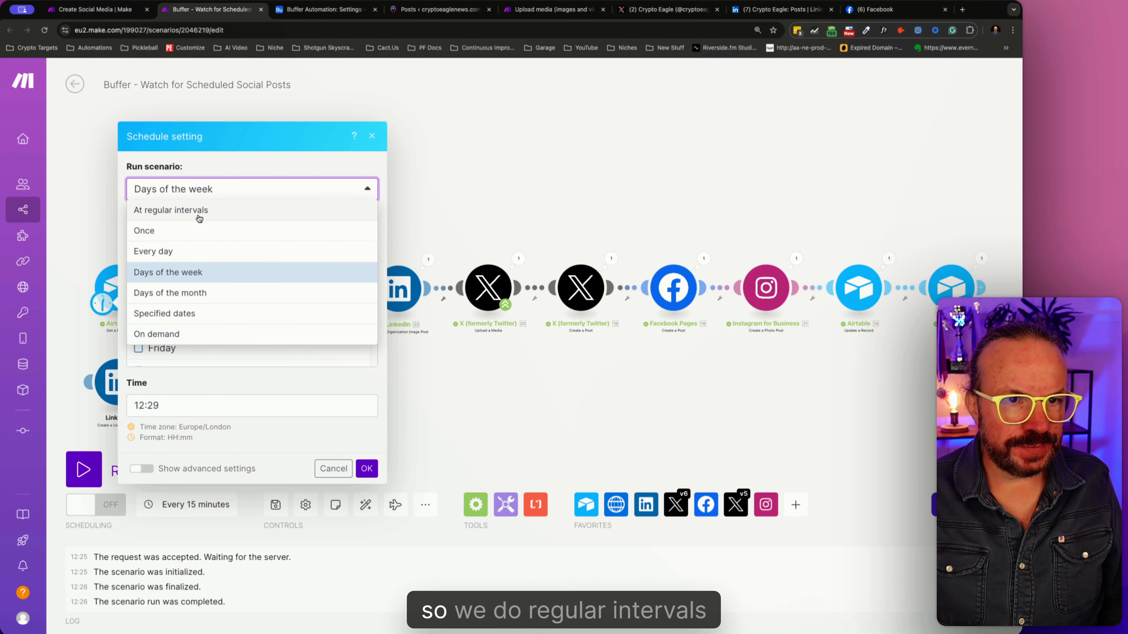
{"action": "left_click", "coordinate": [289, 210]}
{"action": "left_click_drag", "start_coordinate": [161, 281], "coordinate": [126, 281]}
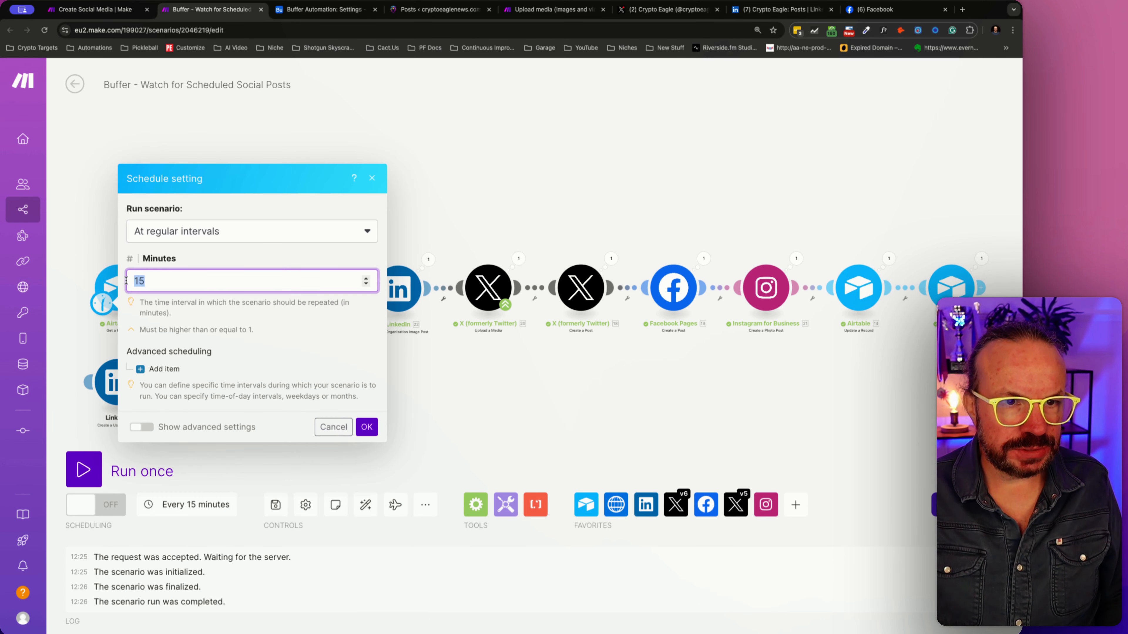
{"action": "type", "text": "20"}
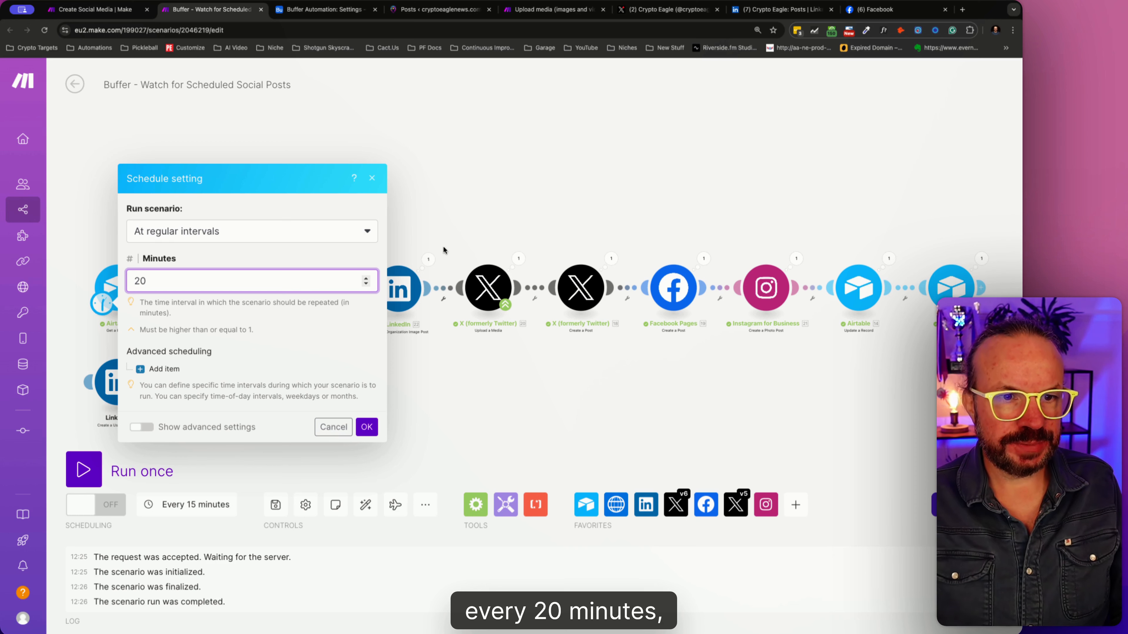
{"action": "left_click", "coordinate": [362, 428]}
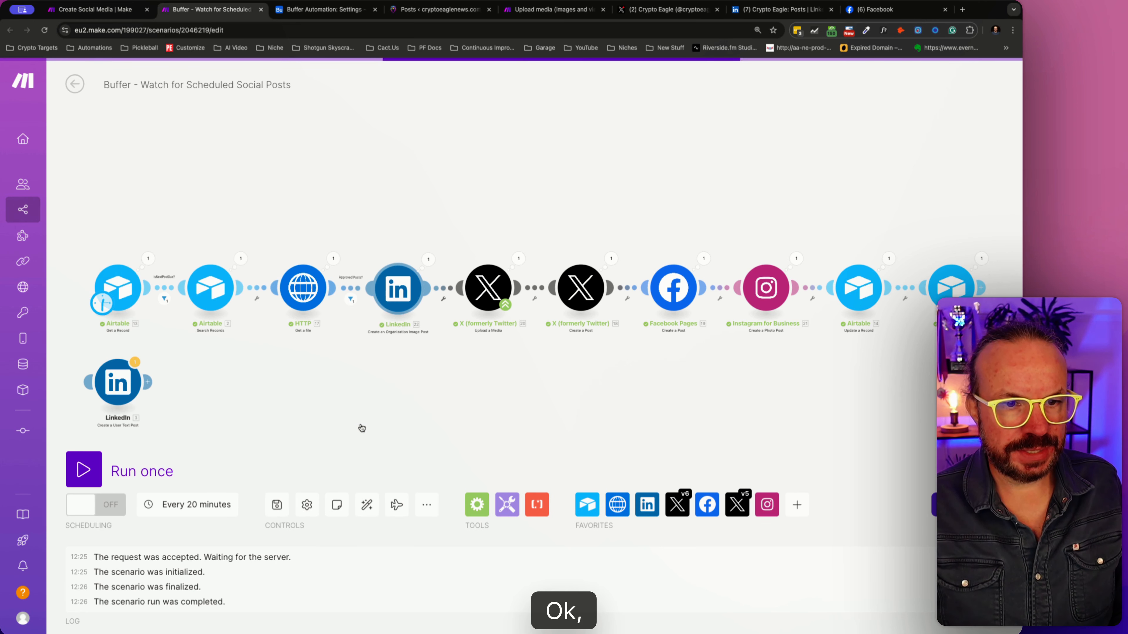
{"action": "left_click", "coordinate": [113, 498]}
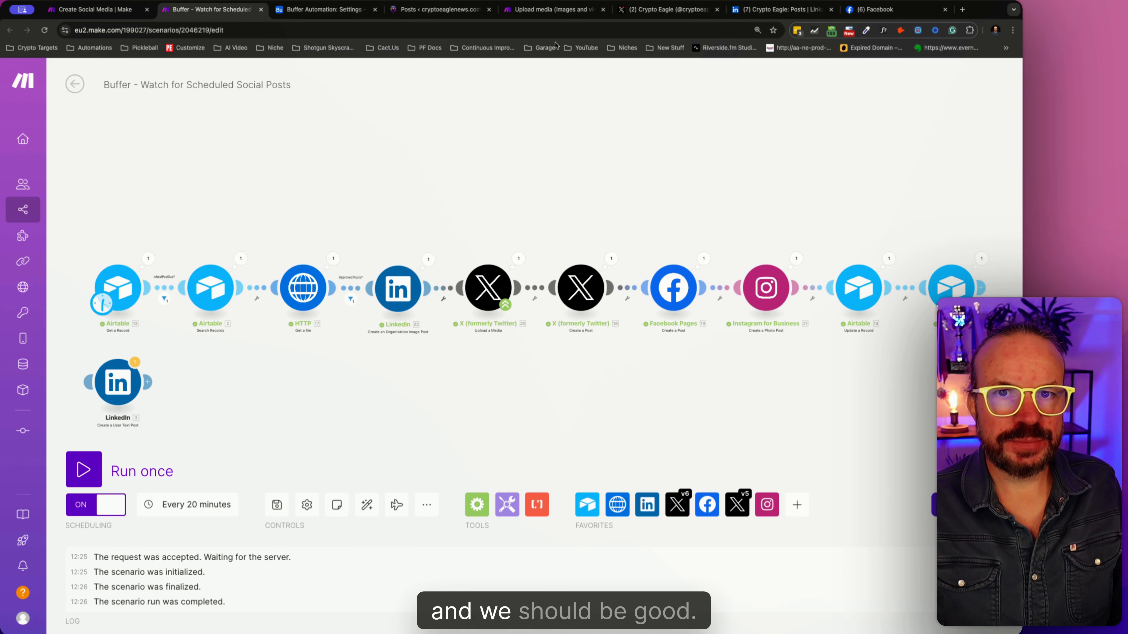
- Switch to the WordPress posts list and check the drafts for more posts to schedule
{"action": "left_click", "coordinate": [667, 9]}
{"action": "left_click", "coordinate": [537, 12]}
{"action": "left_click", "coordinate": [437, 9]}
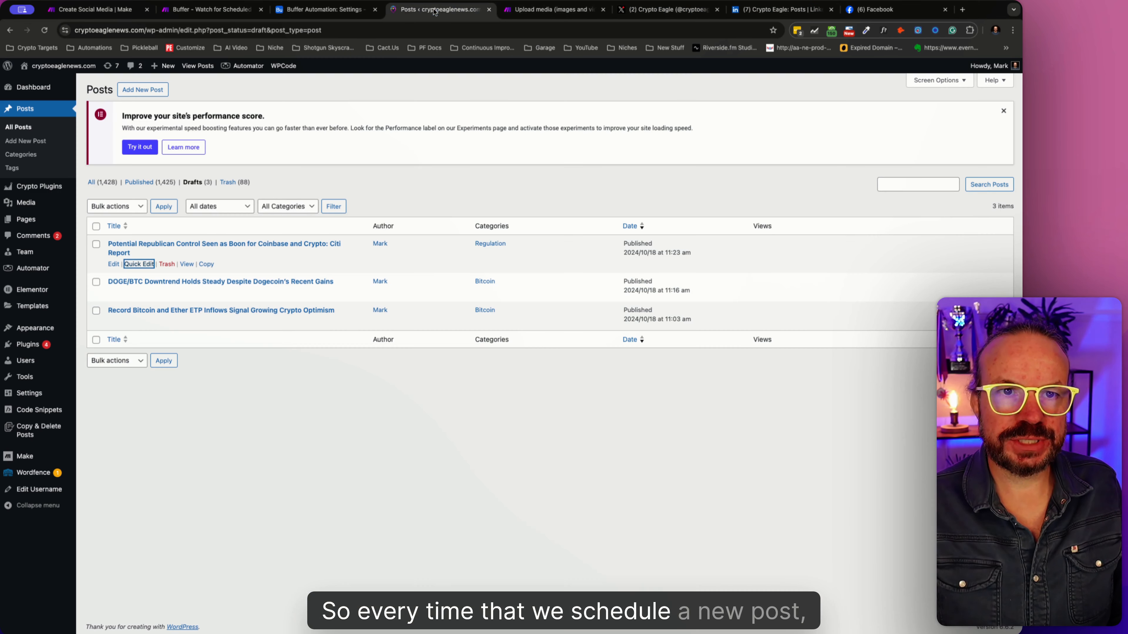
{"action": "left_click", "coordinate": [193, 182]}
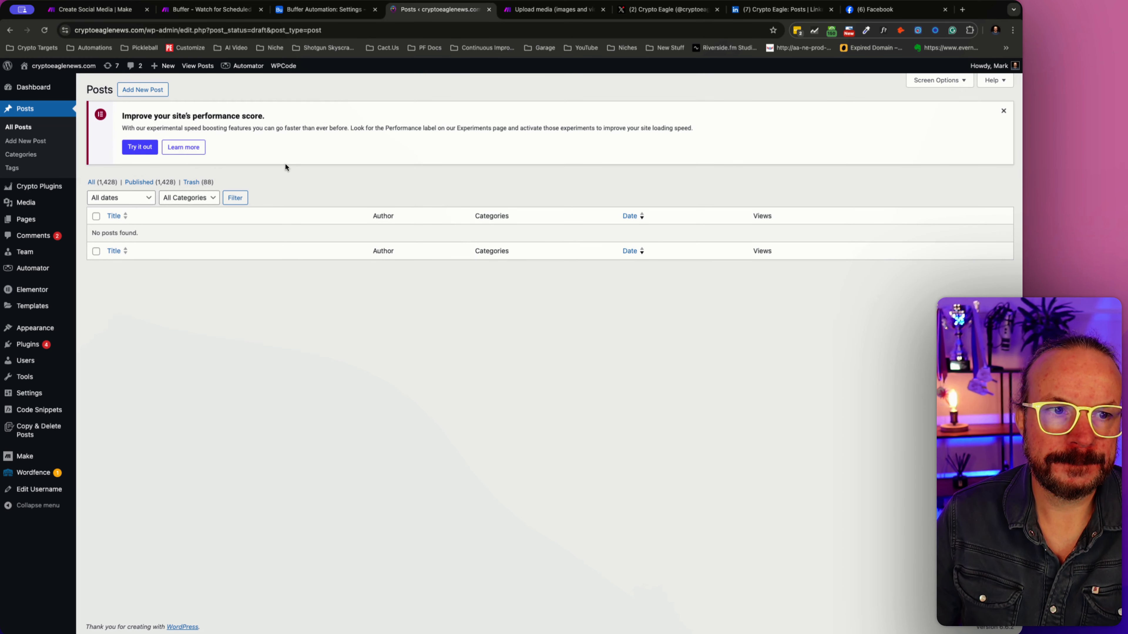
- Open the list of all Automator recipes in WordPress and check the completed runs of the Post Published recipe
{"action": "left_click", "coordinate": [209, 10]}
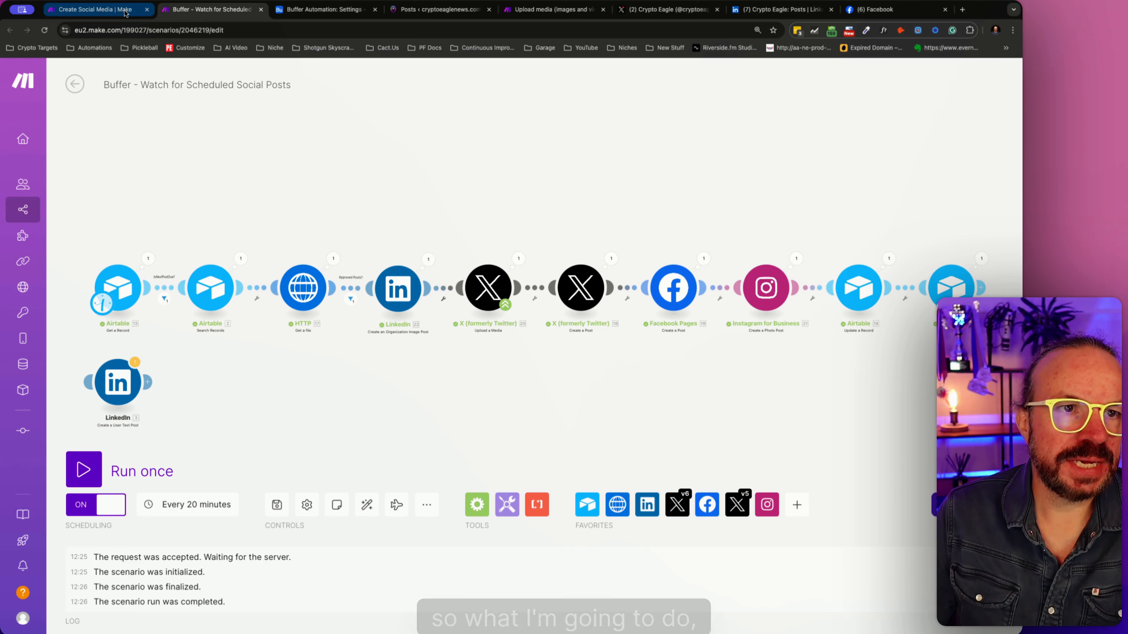
{"action": "left_click", "coordinate": [141, 9]}
{"action": "left_click", "coordinate": [209, 9]}
{"action": "left_click", "coordinate": [440, 9]}
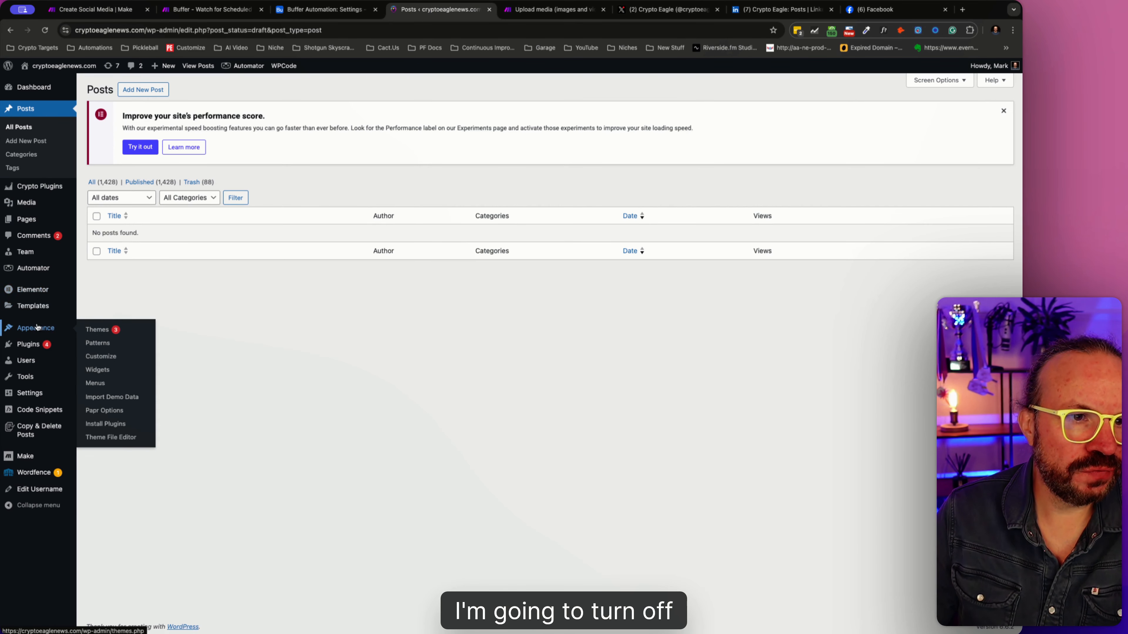
{"action": "mouse_move", "coordinate": [37, 296]}
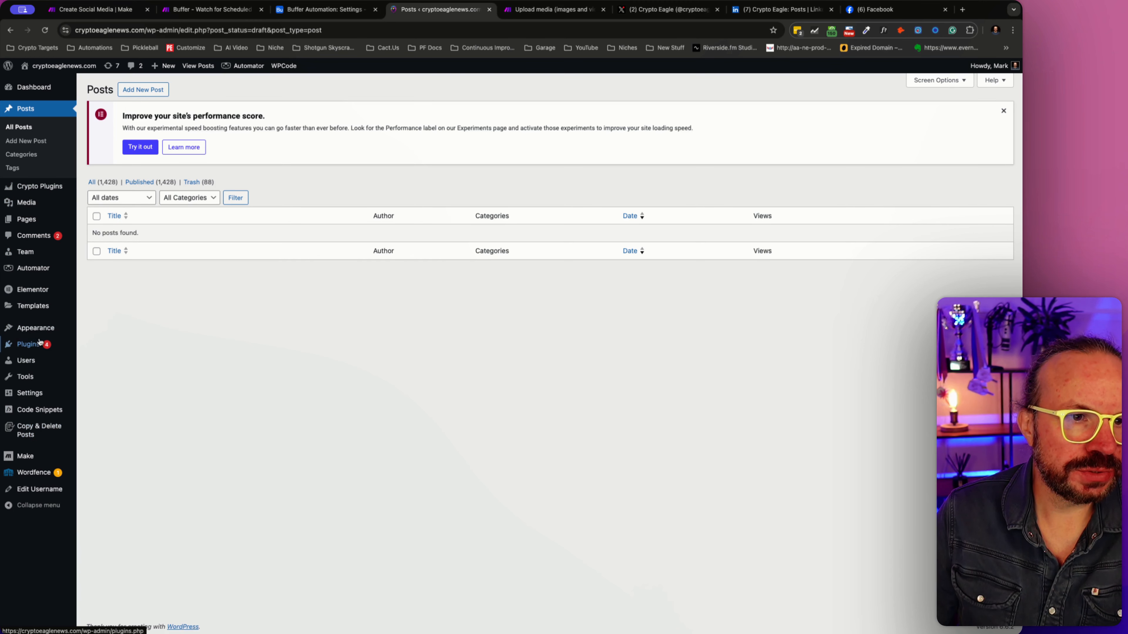
{"action": "mouse_move", "coordinate": [38, 268]}
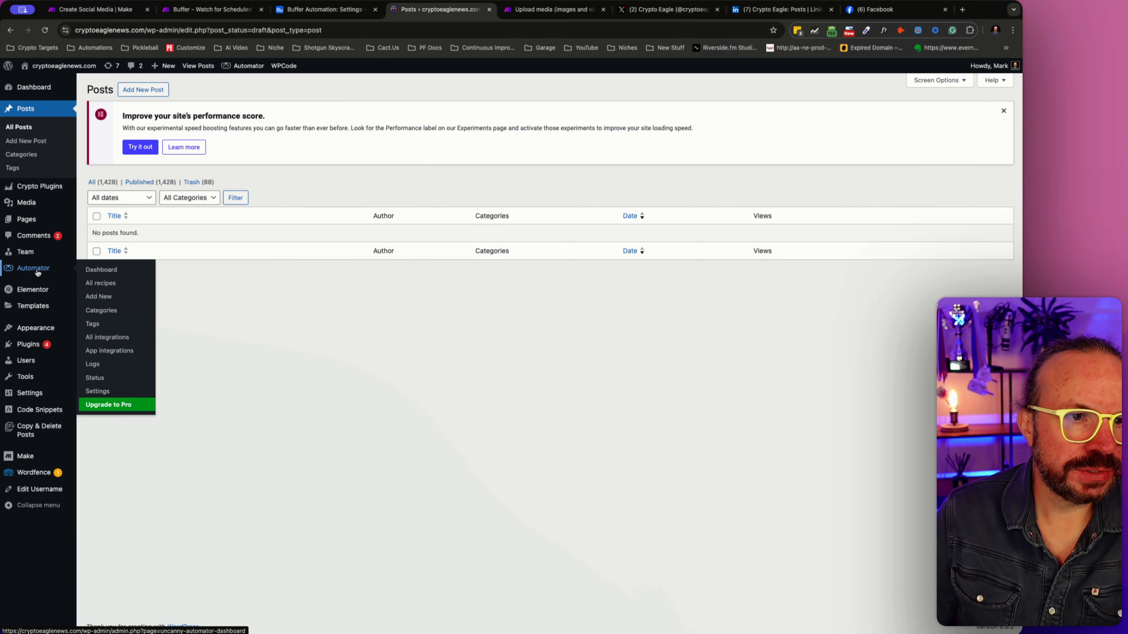
{"action": "left_click", "coordinate": [95, 279]}
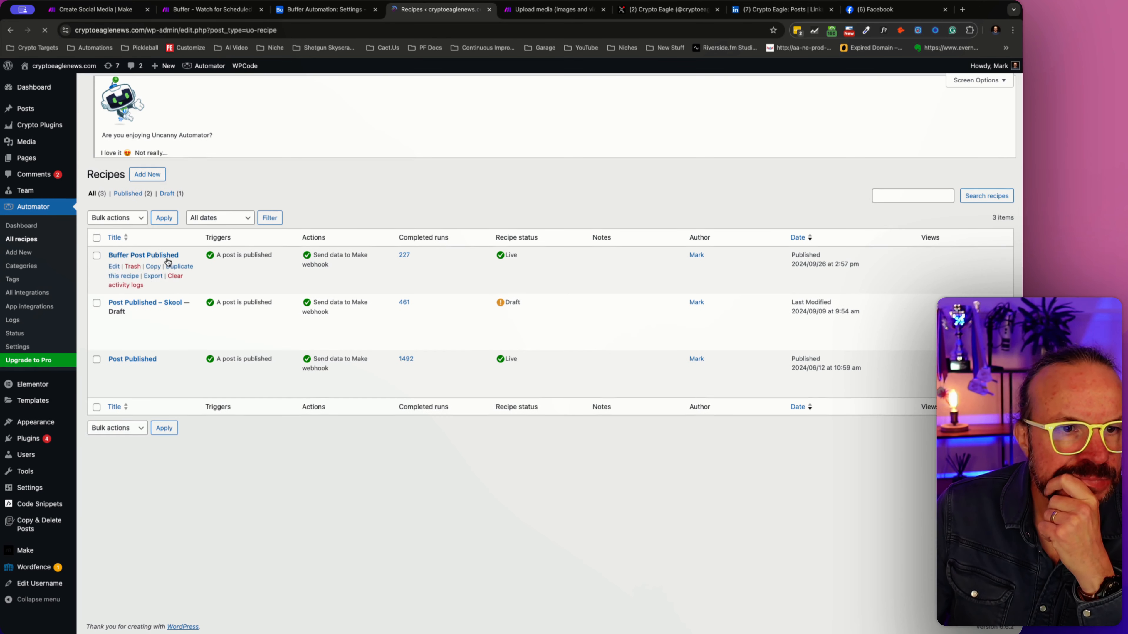
{"action": "left_click_drag", "start_coordinate": [430, 362], "coordinate": [382, 348]}
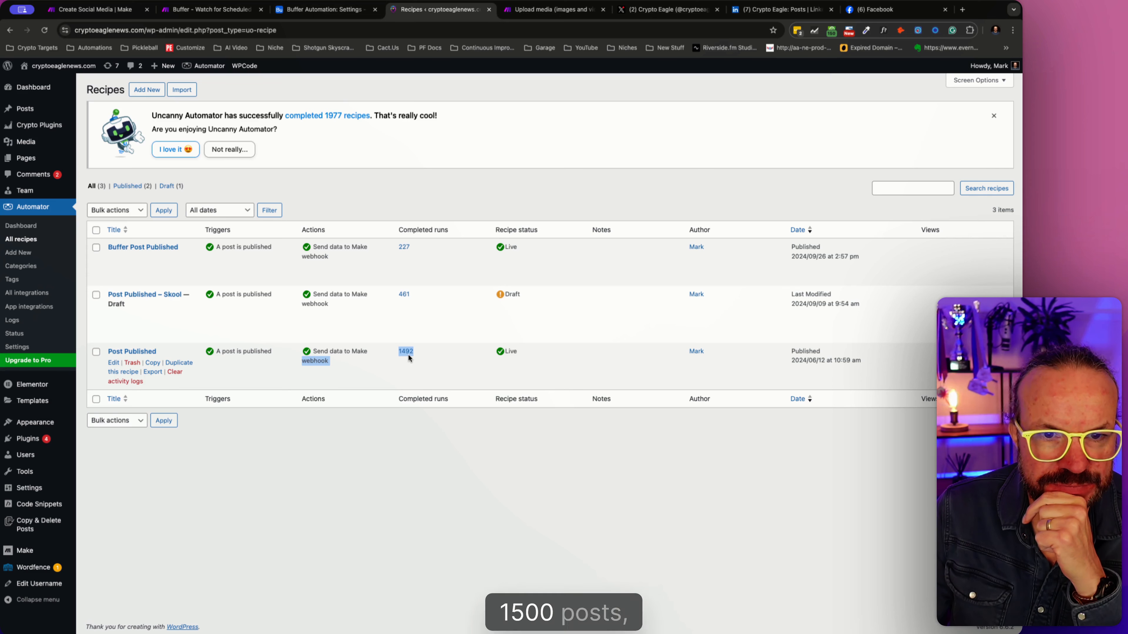
{"action": "left_click", "coordinate": [459, 458]}
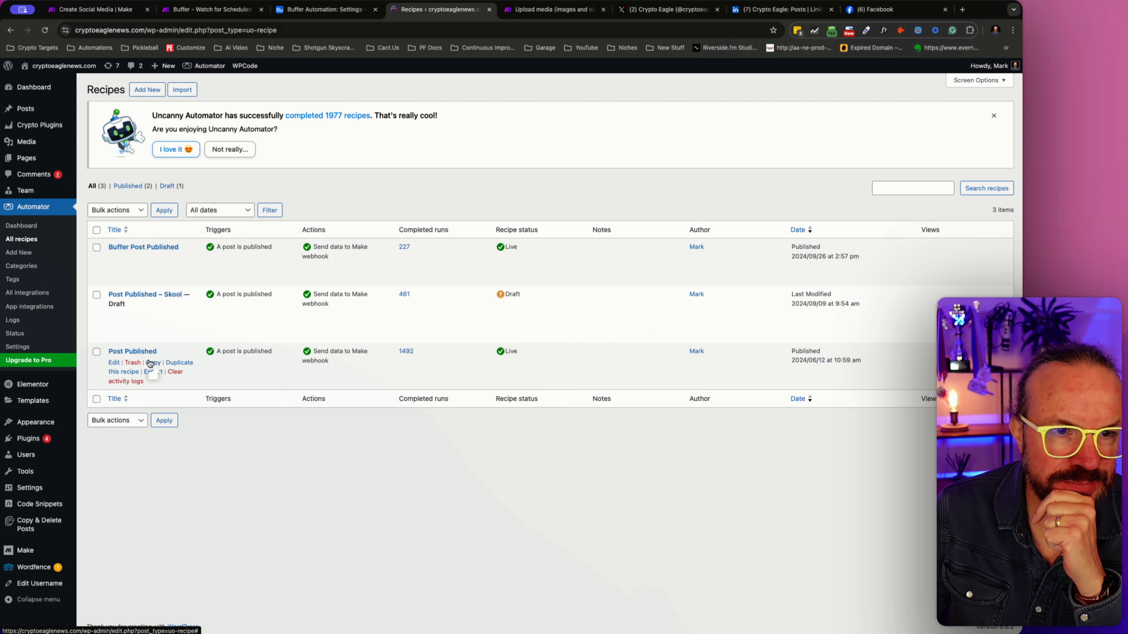
- Set the Post Published recipe to Draft and return to the list of all recipes
{"action": "left_click", "coordinate": [115, 364]}
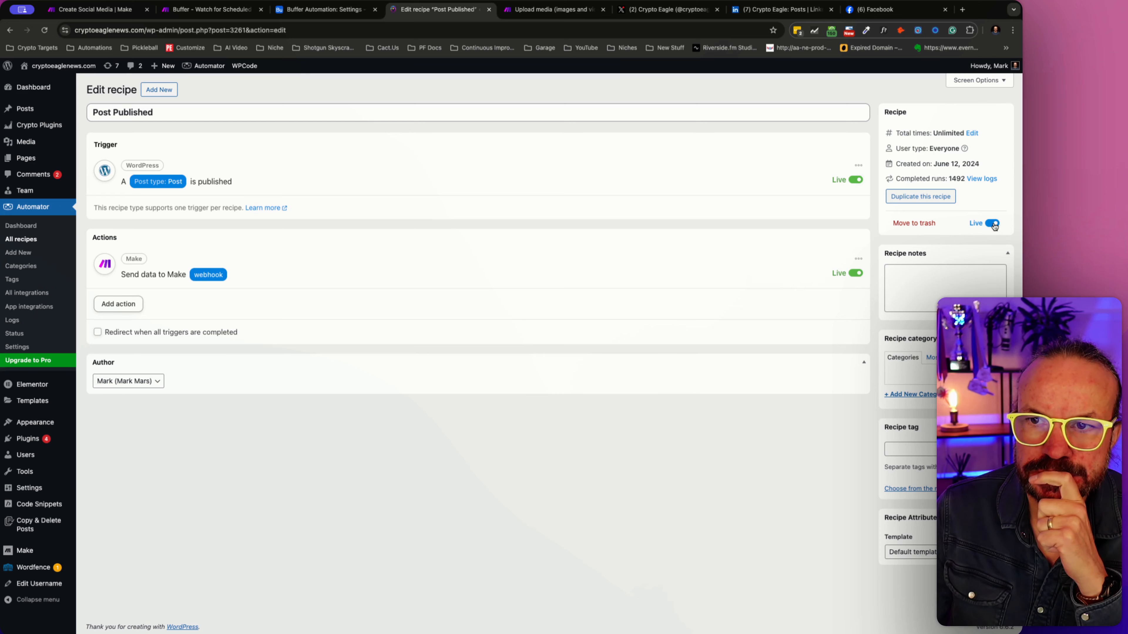
{"action": "left_click", "coordinate": [992, 223]}
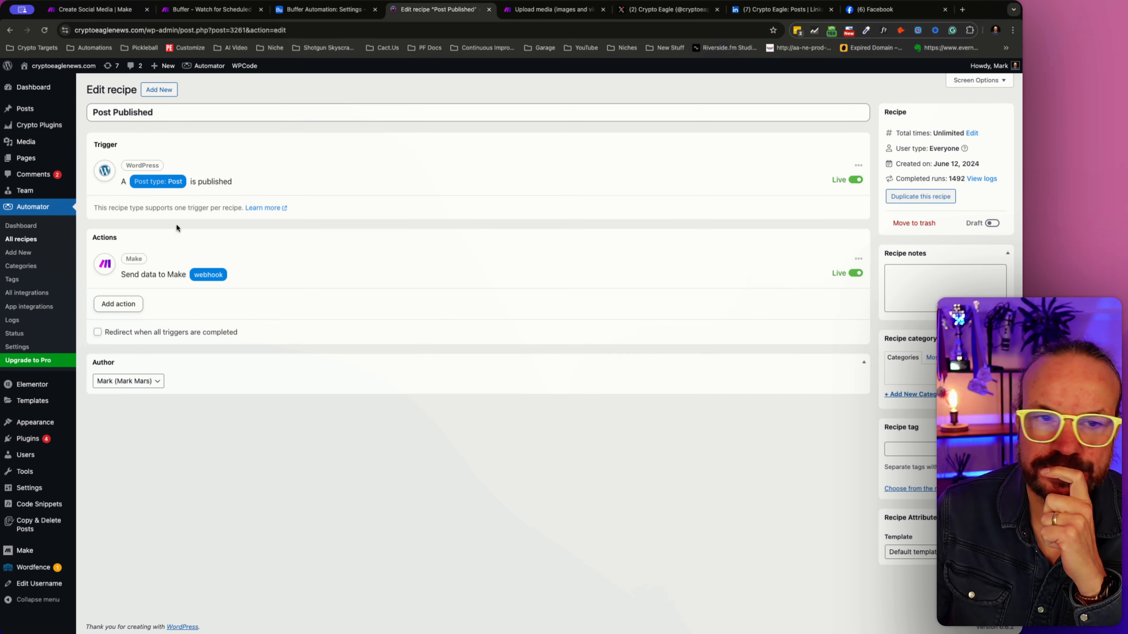
{"action": "left_click", "coordinate": [27, 238]}
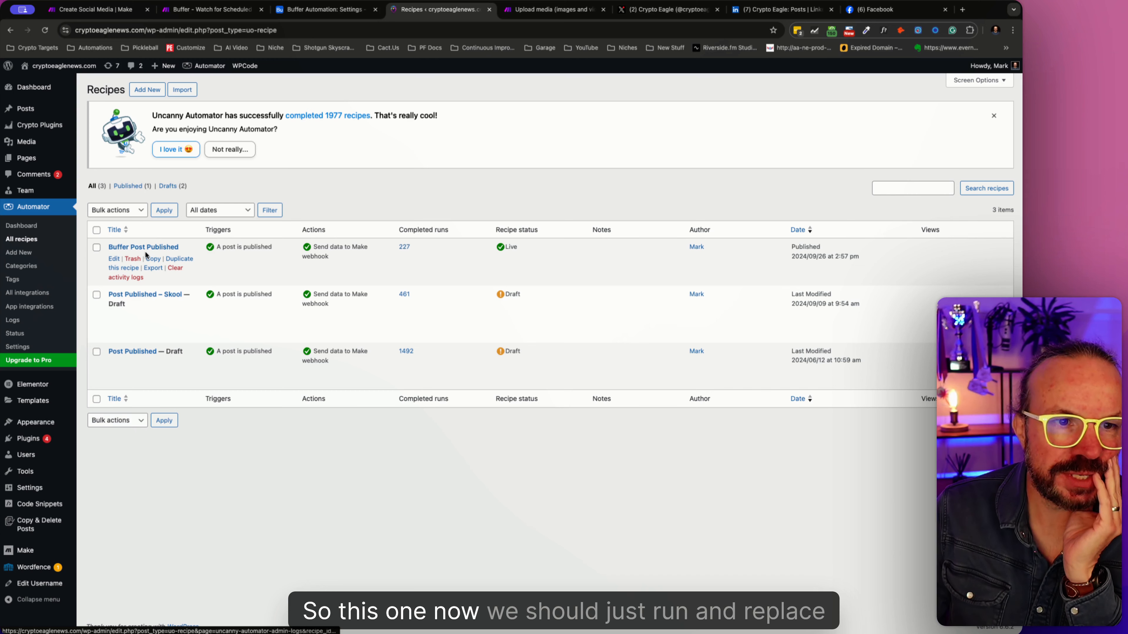
- Switch to Make and review the Buffer - Watch for Scheduled Social Posts and Create Social Media scenarios
{"action": "left_click", "coordinate": [354, 16]}
{"action": "left_click", "coordinate": [424, 13]}
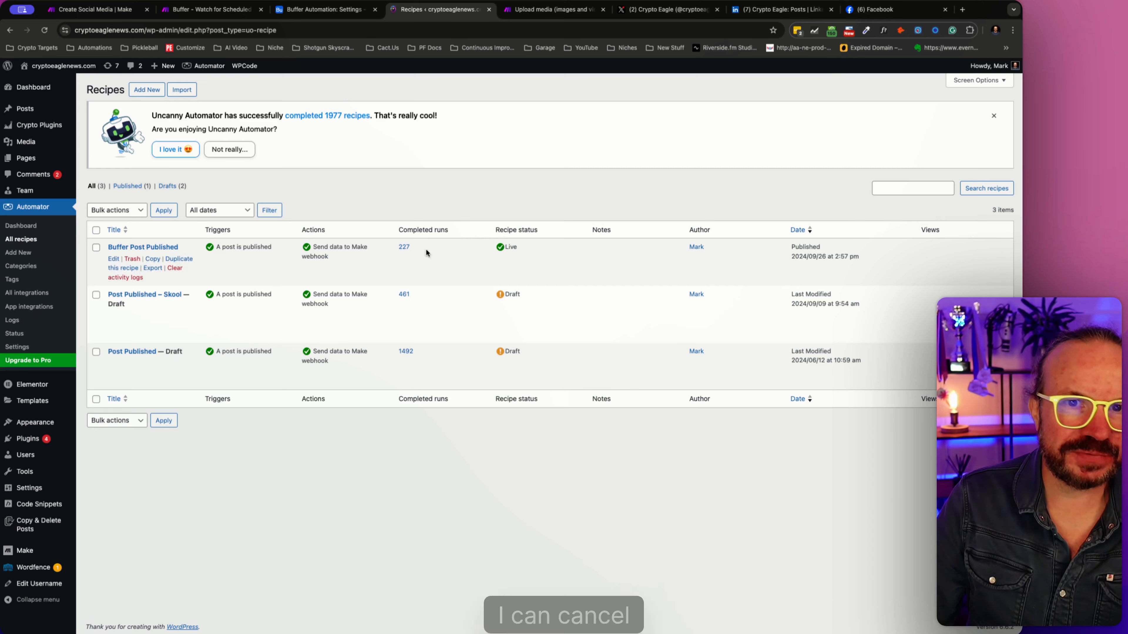
{"action": "left_click", "coordinate": [235, 9]}
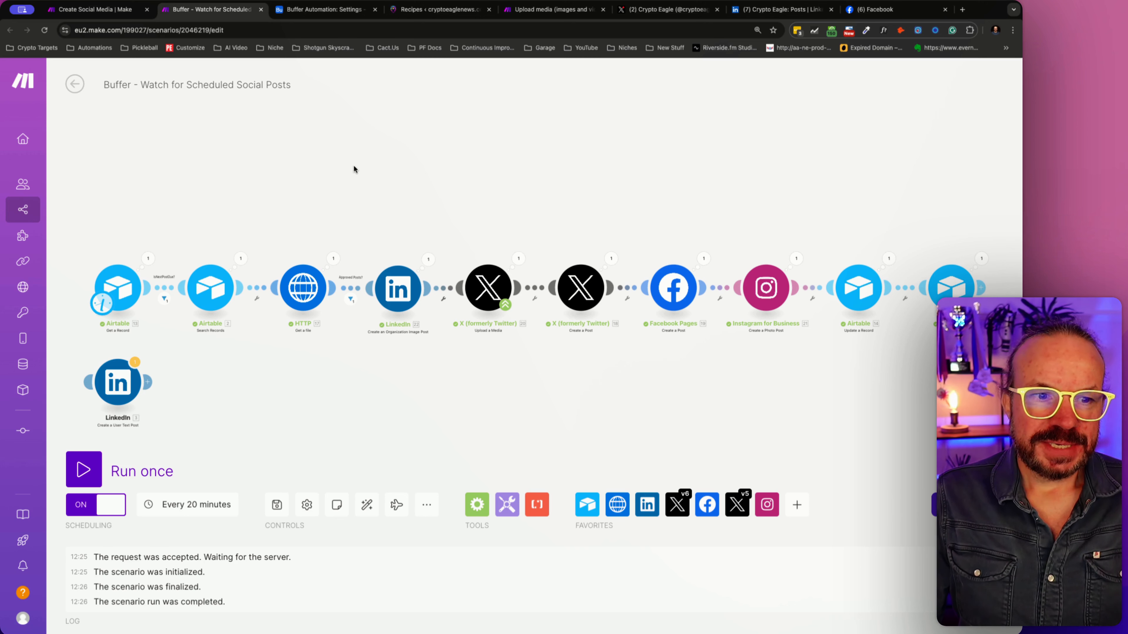
{"action": "left_click", "coordinate": [111, 13]}
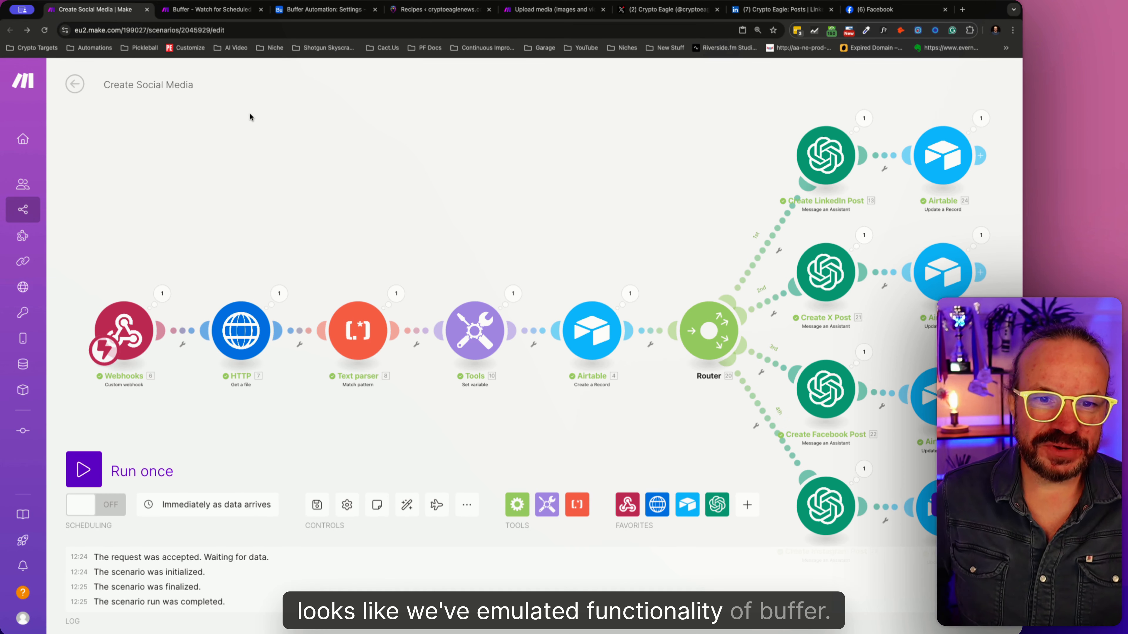
{"action": "left_click_drag", "start_coordinate": [482, 191], "coordinate": [473, 164]}
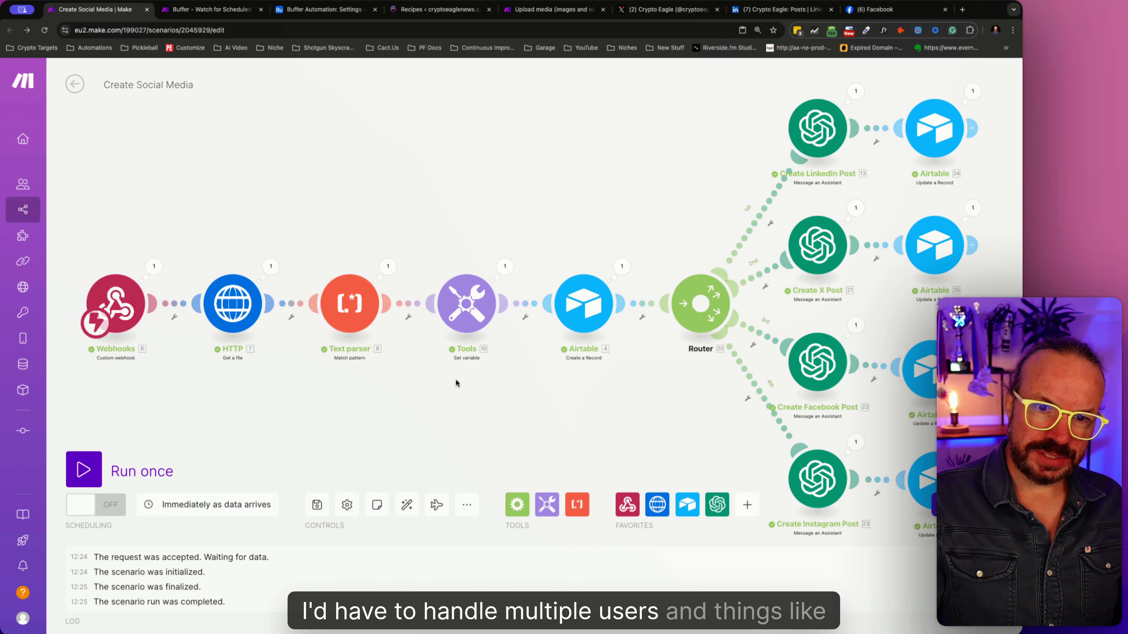
- Switch to the Settings table in Airtable and narrow the PostTimeSpacing column
{"action": "left_click", "coordinate": [343, 11]}
{"action": "left_click", "coordinate": [675, 274]}
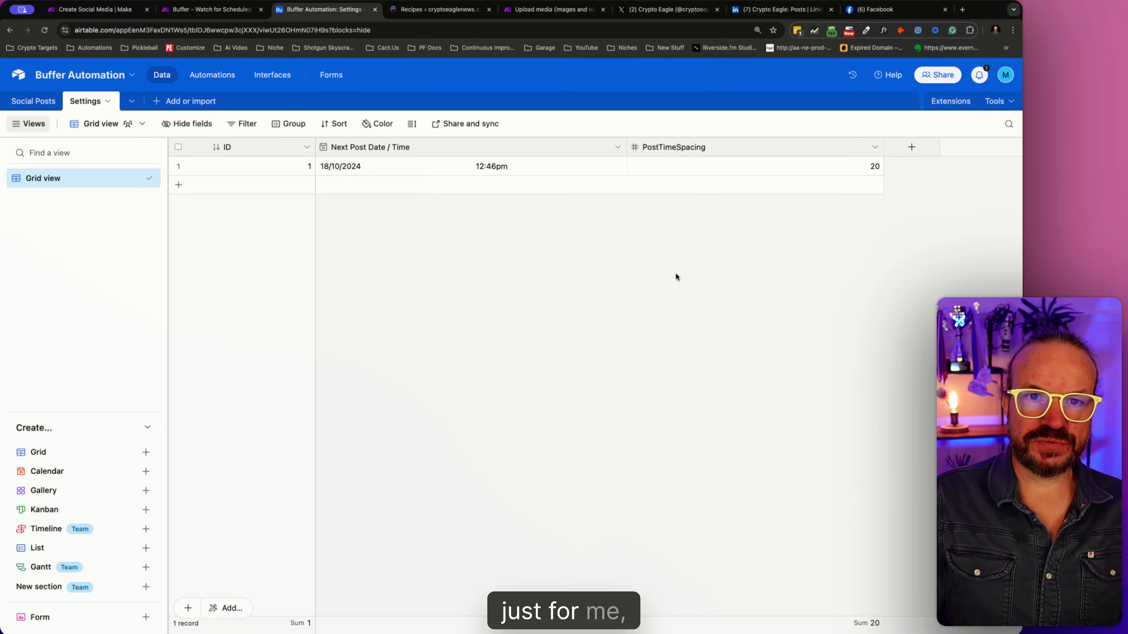
{"action": "left_click_drag", "start_coordinate": [791, 147], "coordinate": [789, 147]}
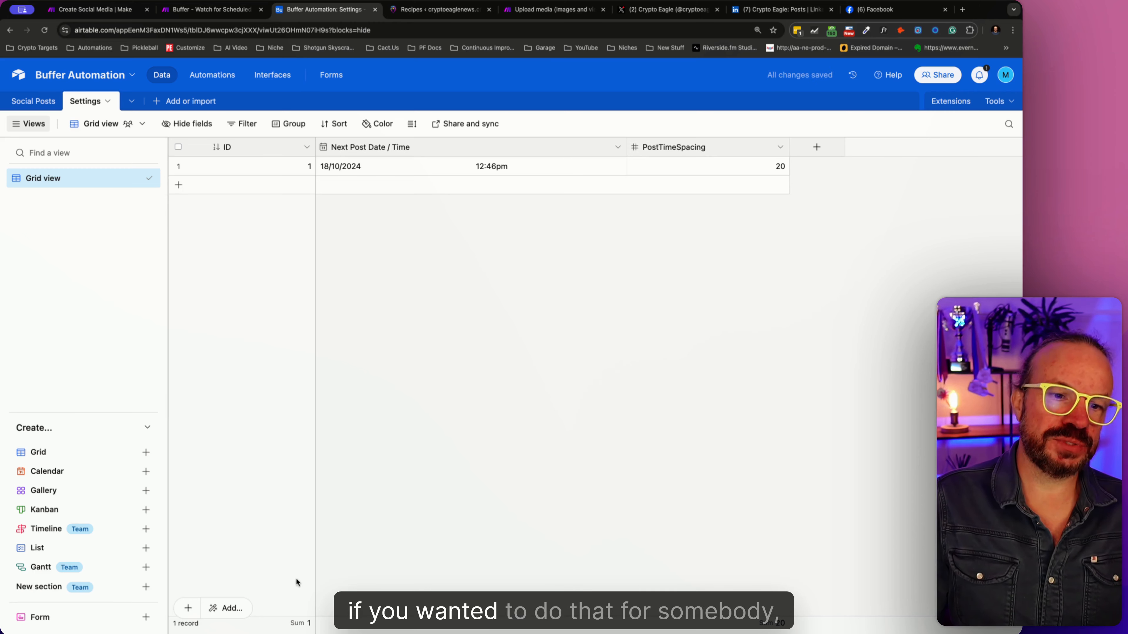
- Review how the Social Posts and Settings tables in Airtable relate to the two Make scenarios
{"action": "left_click", "coordinate": [39, 105]}
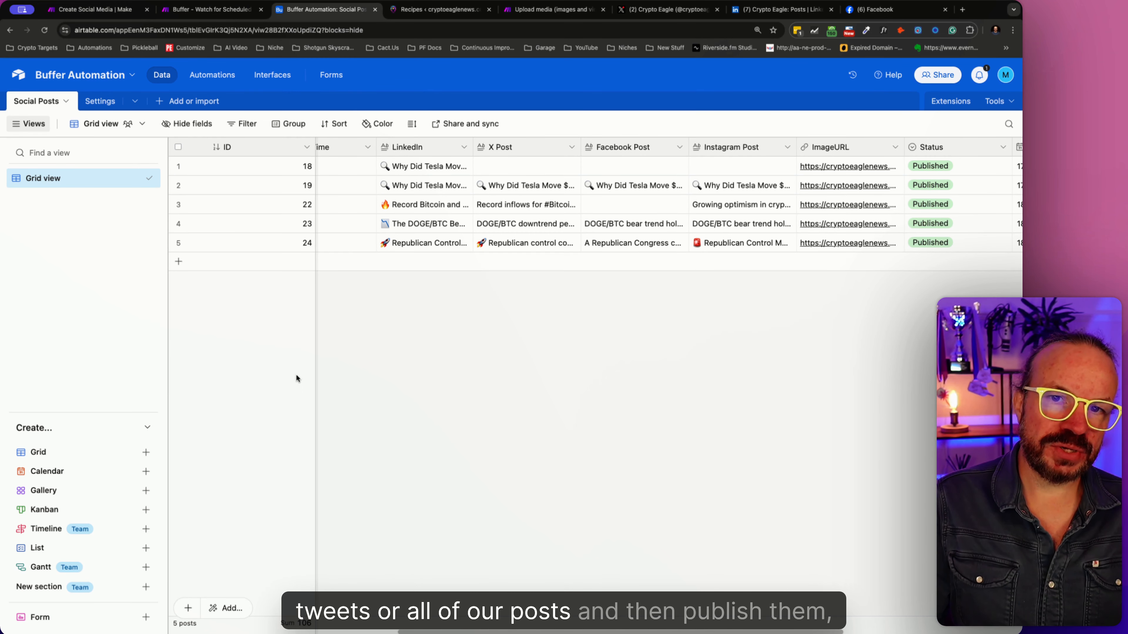
{"action": "left_click", "coordinate": [226, 12]}
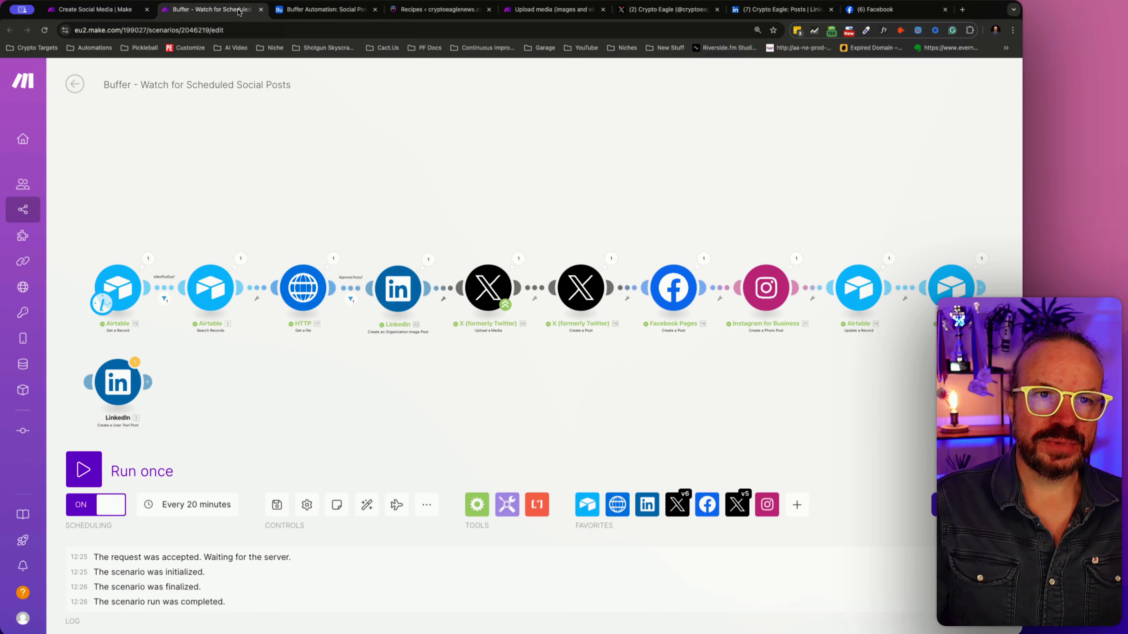
{"action": "left_click", "coordinate": [299, 10]}
{"action": "left_click", "coordinate": [100, 101]}
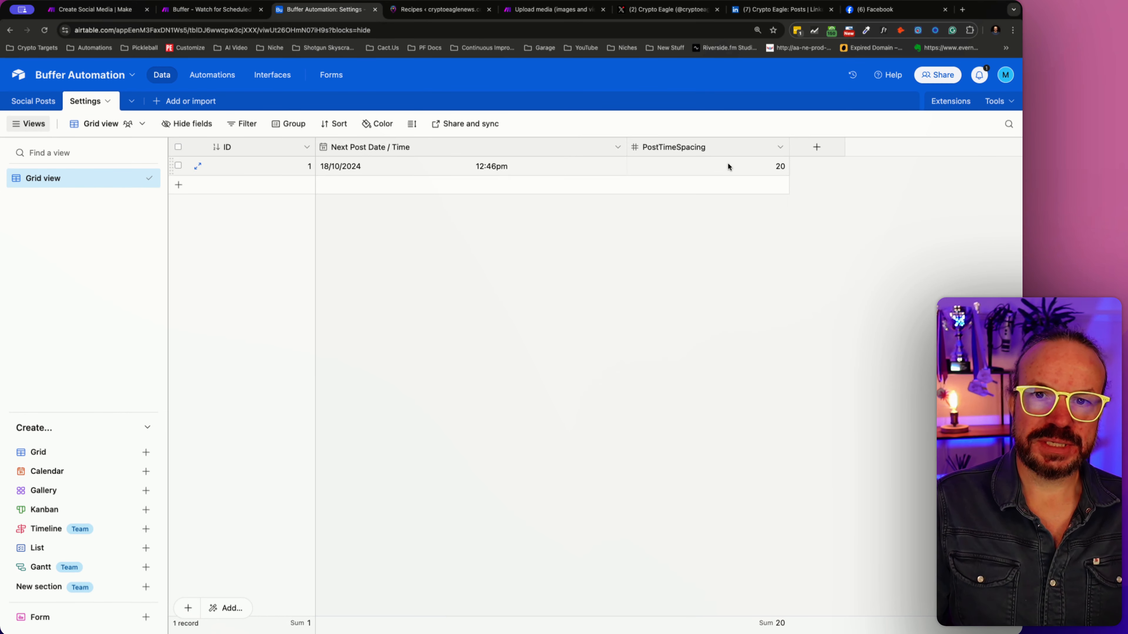
{"action": "left_click", "coordinate": [95, 9]}
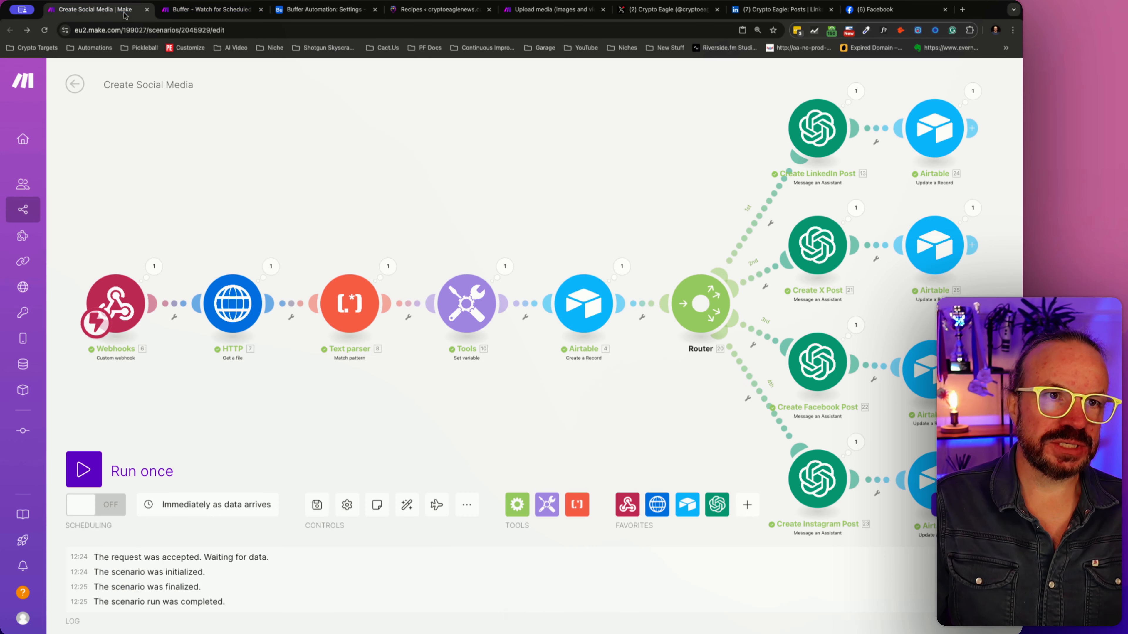
- Inspect the Get a Record and Search Records modules of the Buffer scenario, including the record limit, and close them without changes
{"action": "left_click", "coordinate": [190, 9]}
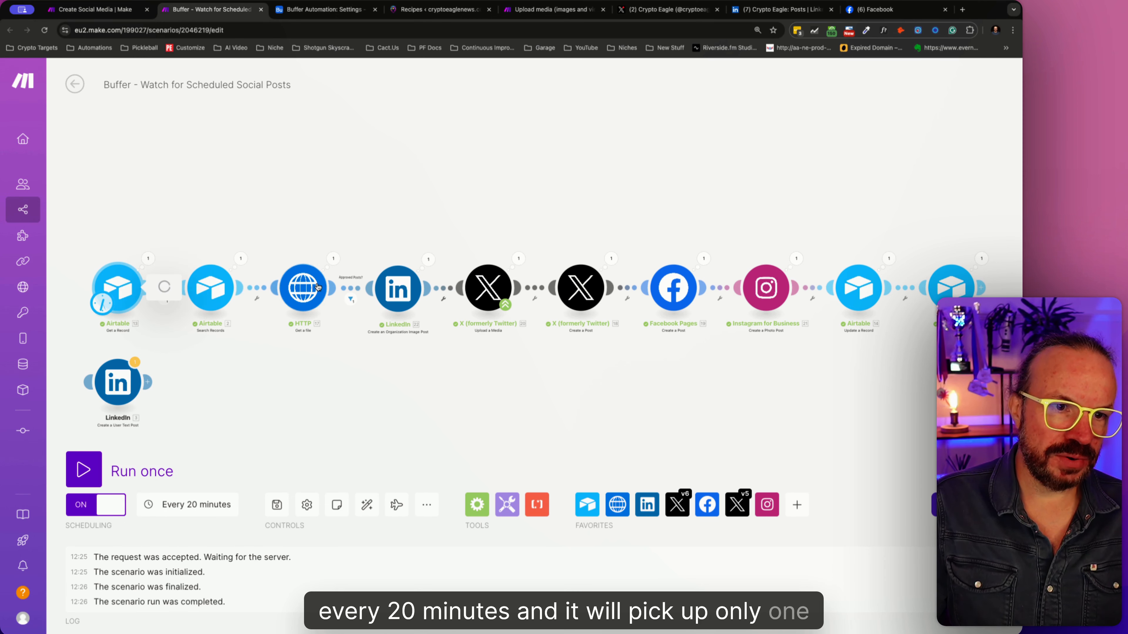
{"action": "left_click", "coordinate": [129, 282]}
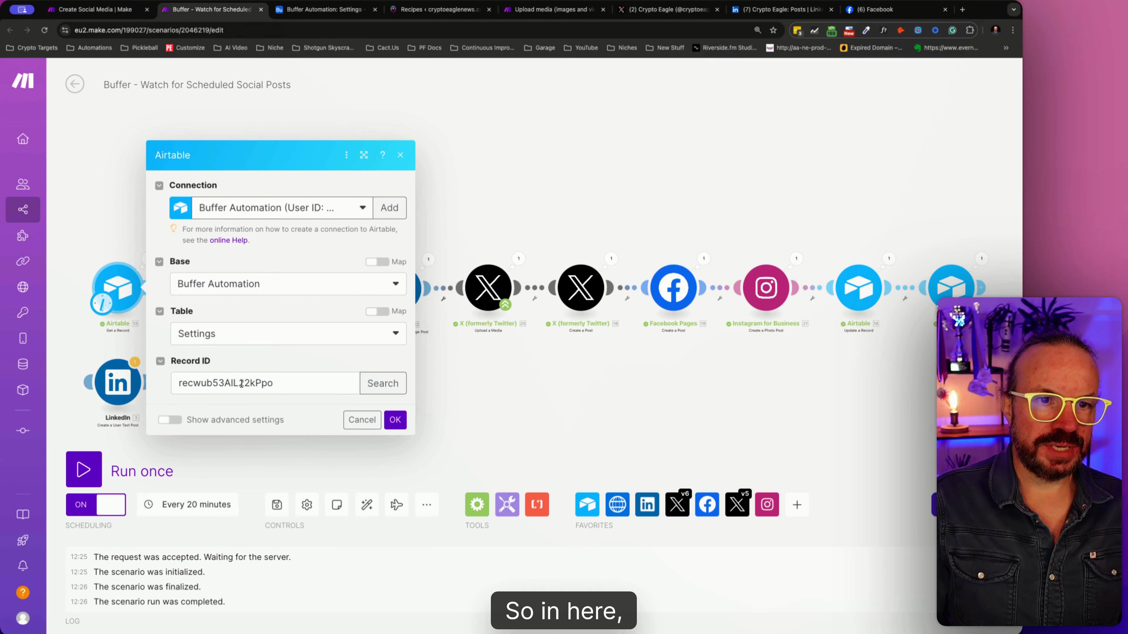
{"action": "key", "text": "Escape"}
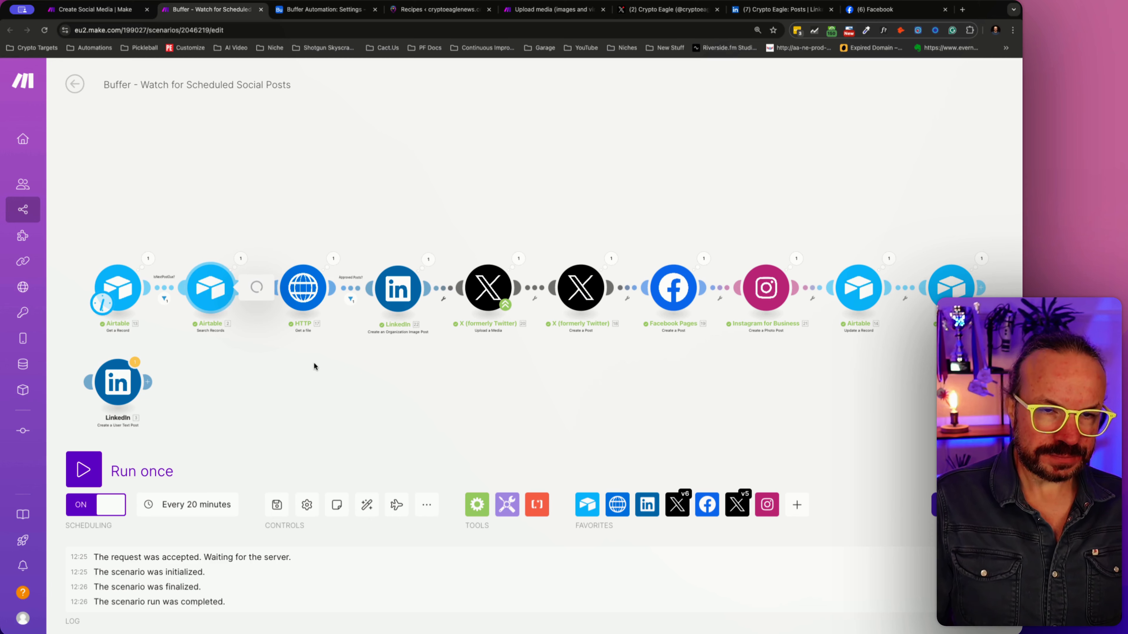
{"action": "left_click_drag", "start_coordinate": [303, 456], "coordinate": [250, 463]}
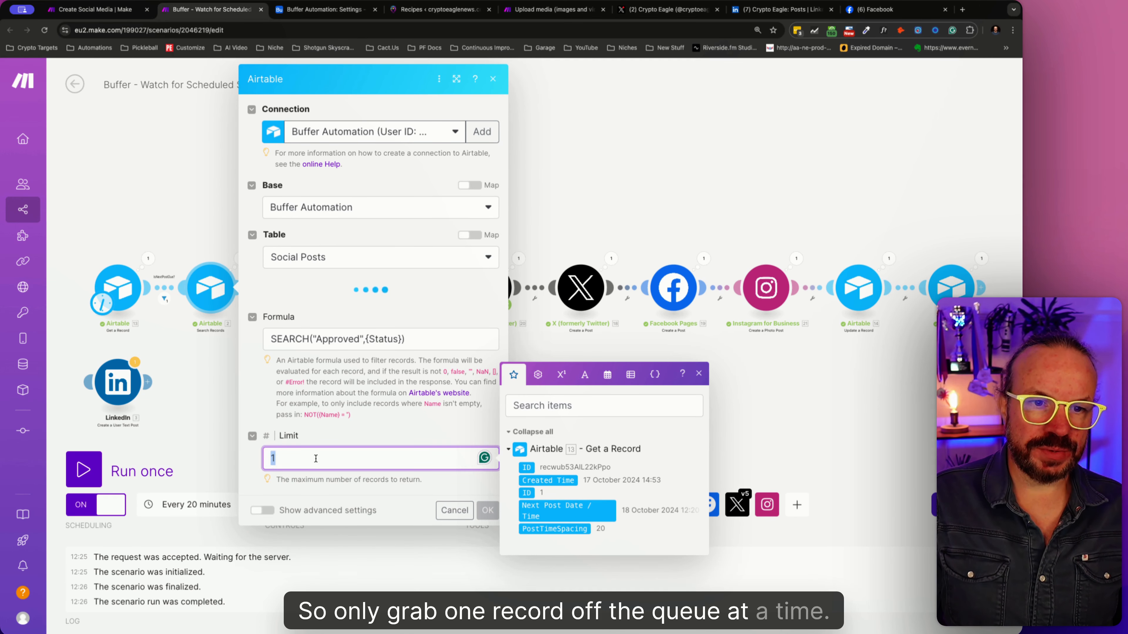
{"action": "left_click", "coordinate": [456, 615]}
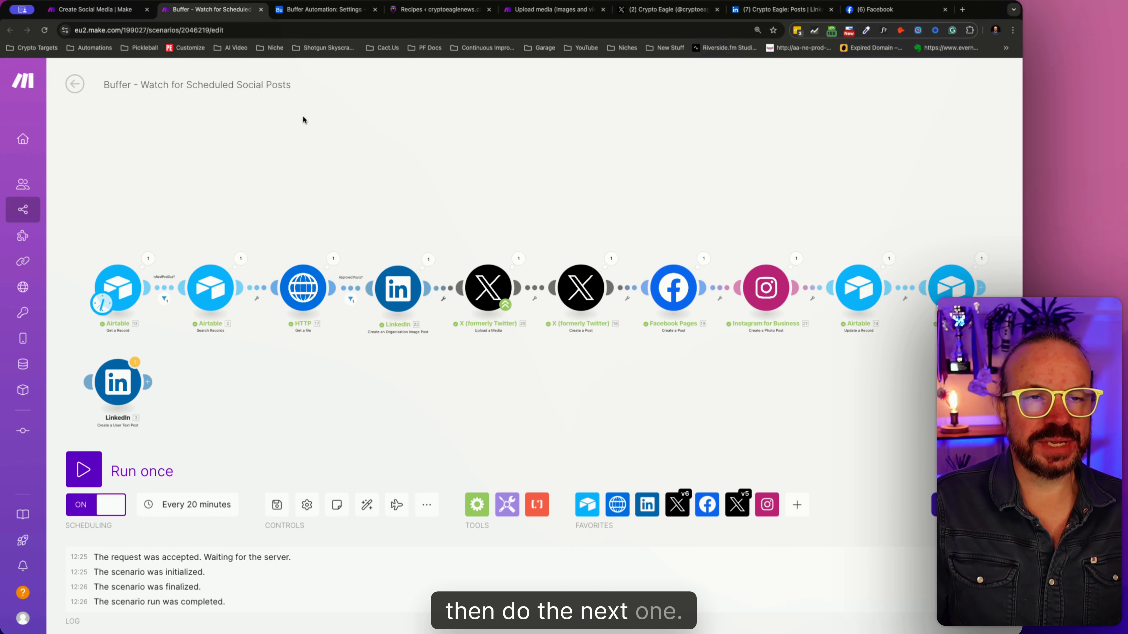
- View the Social Posts queue in Airtable, then inspect the Buffer scenario's schedule settings in Make and close them unchanged
{"action": "left_click", "coordinate": [296, 12]}
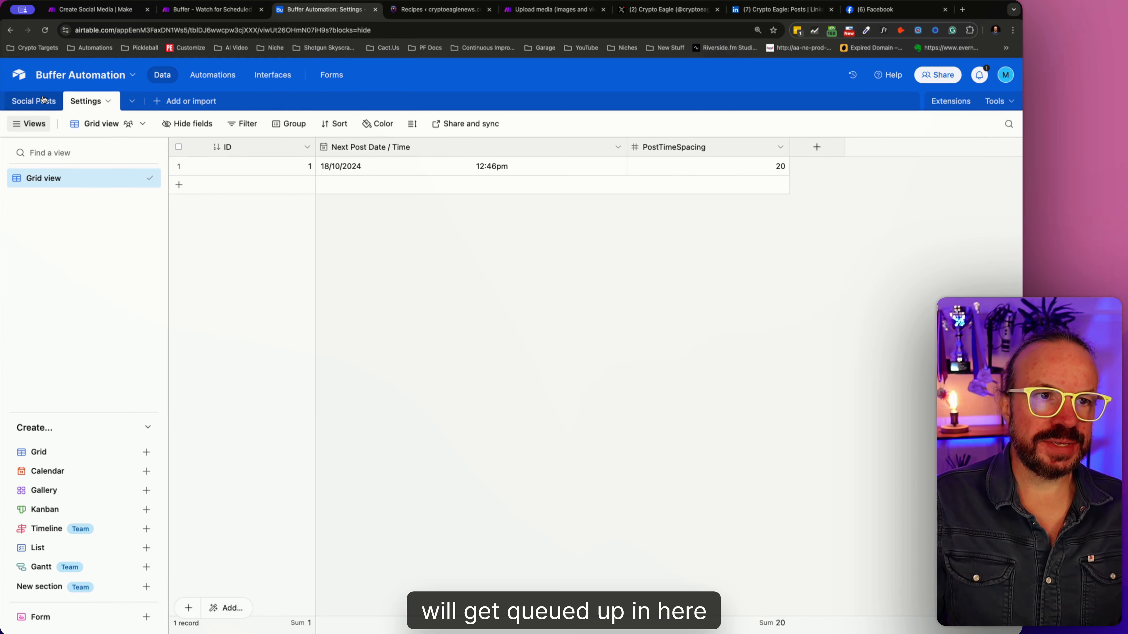
{"action": "left_click", "coordinate": [33, 101]}
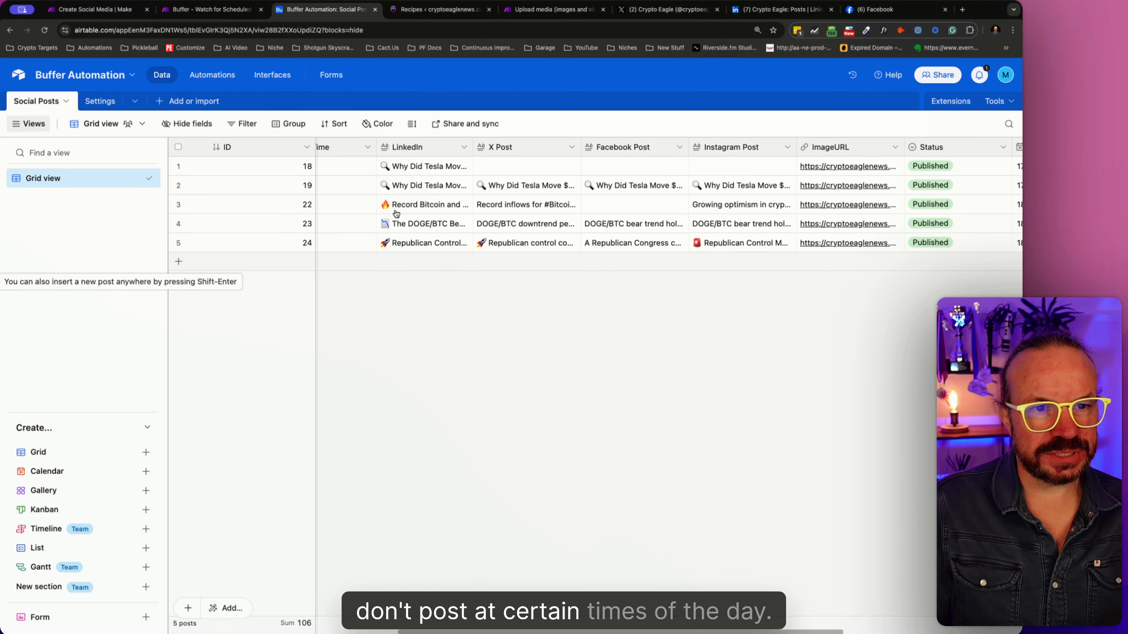
{"action": "left_click", "coordinate": [205, 8]}
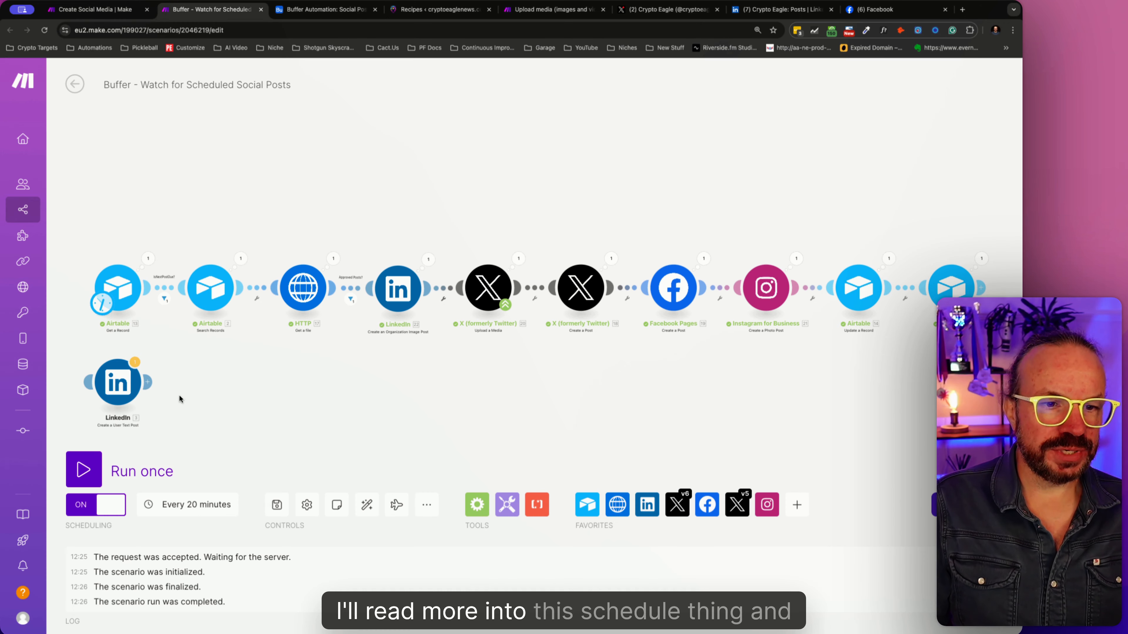
{"action": "left_click", "coordinate": [168, 505]}
{"action": "left_click", "coordinate": [341, 462]}
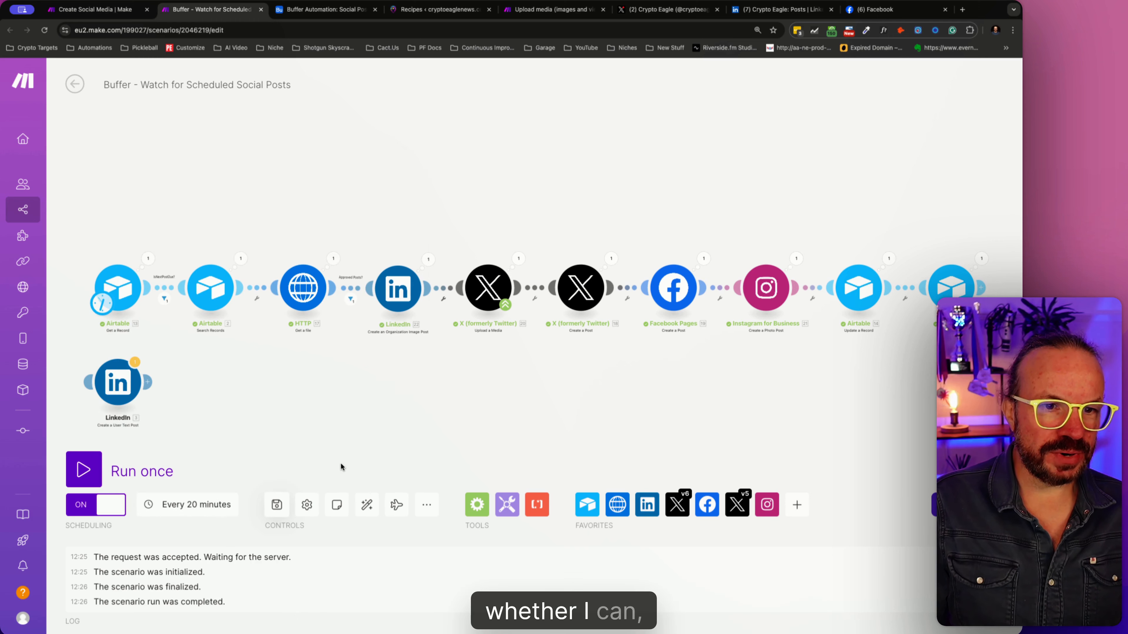
{"action": "left_click", "coordinate": [199, 507]}
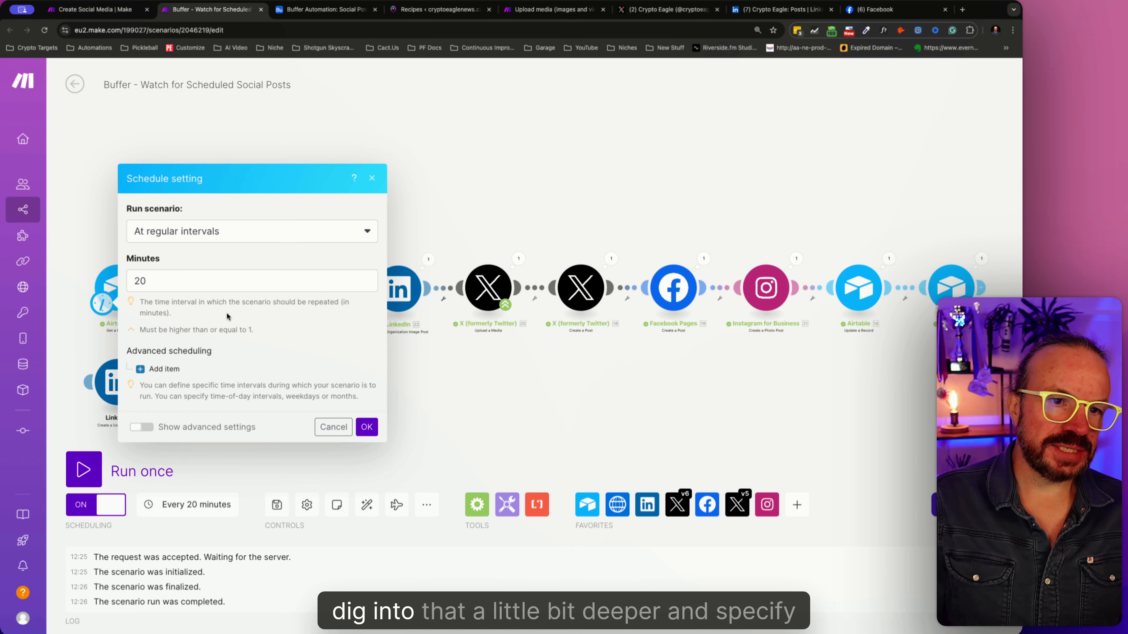
{"action": "left_click", "coordinate": [315, 420]}
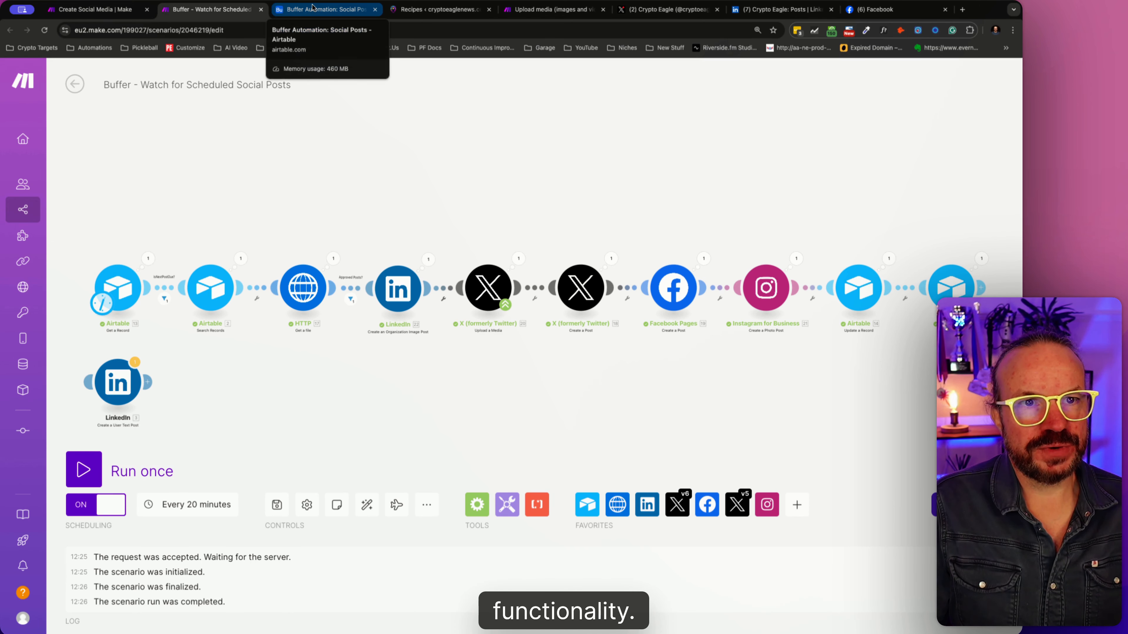
- Return to the Settings table of the Buffer Automation base in Airtable and narrow the PostTimeSpacing column further
{"action": "left_click", "coordinate": [280, 11]}
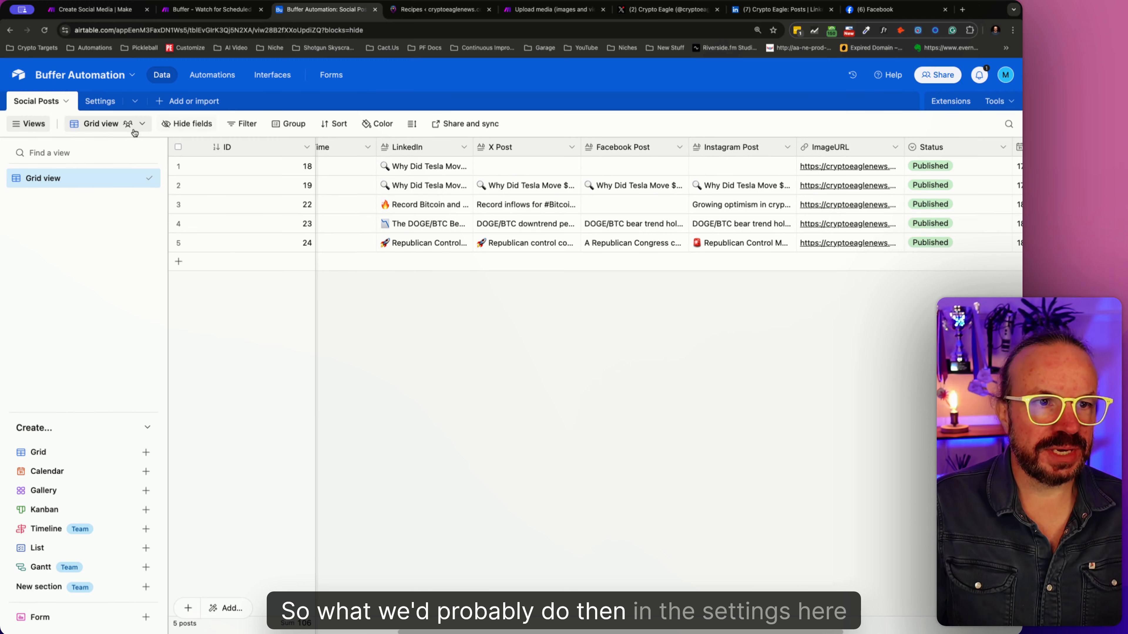
{"action": "left_click", "coordinate": [99, 101]}
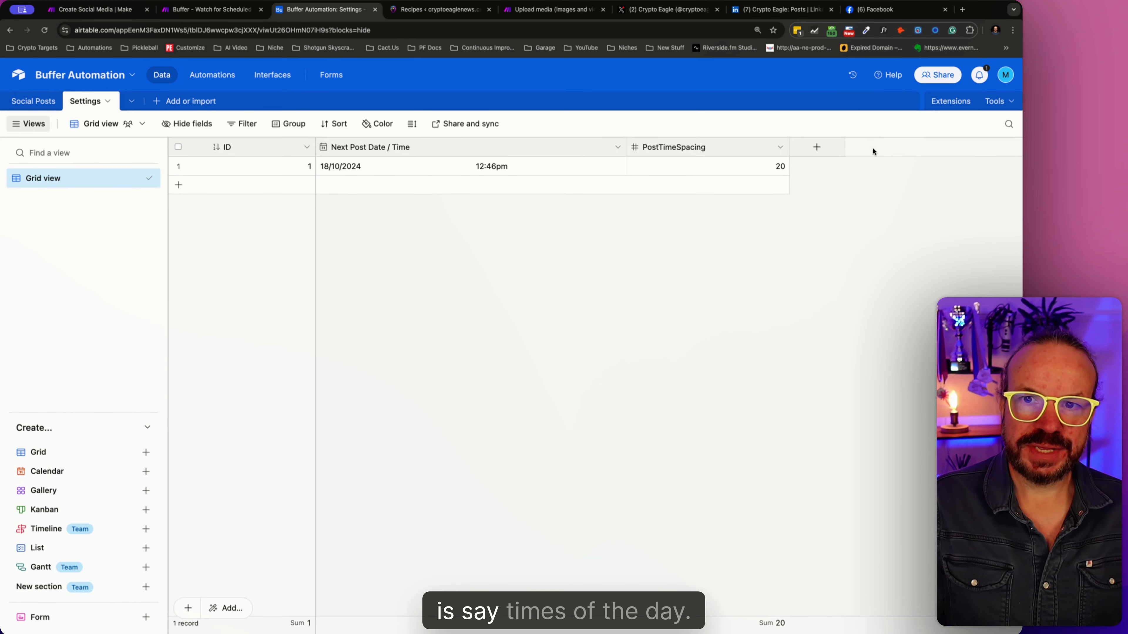
{"action": "left_click_drag", "start_coordinate": [792, 147], "coordinate": [749, 148]}
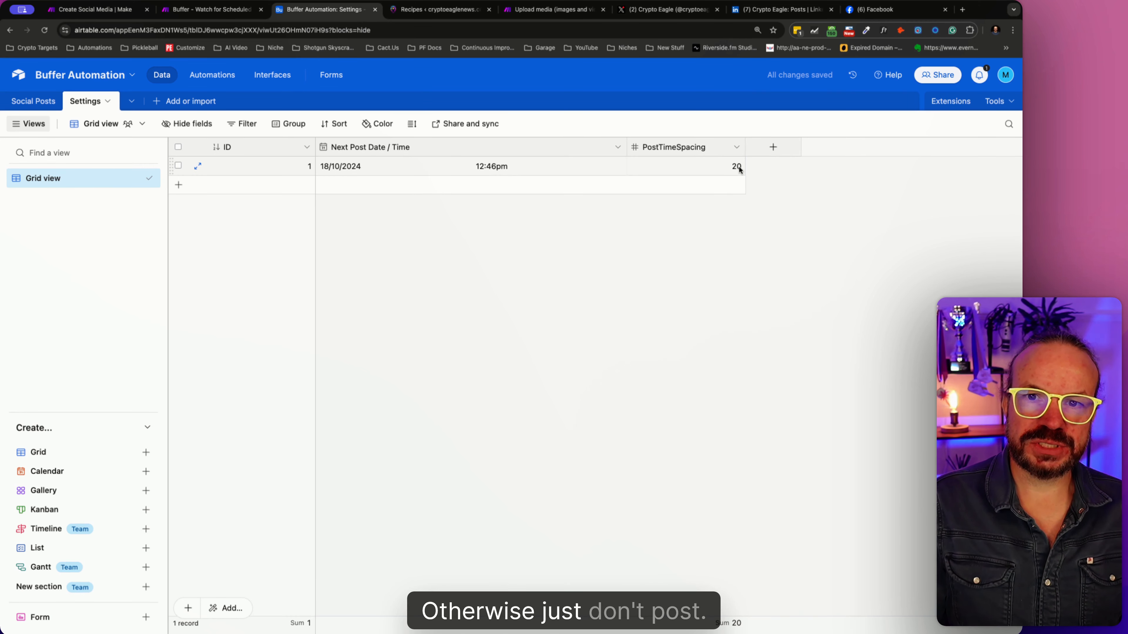
- Switch to the Buffer scenario in Make, review the IsNextPostDue? filter after the Get a Record module, and close it without changes
{"action": "key", "text": "ctrl+shift+Tab"}
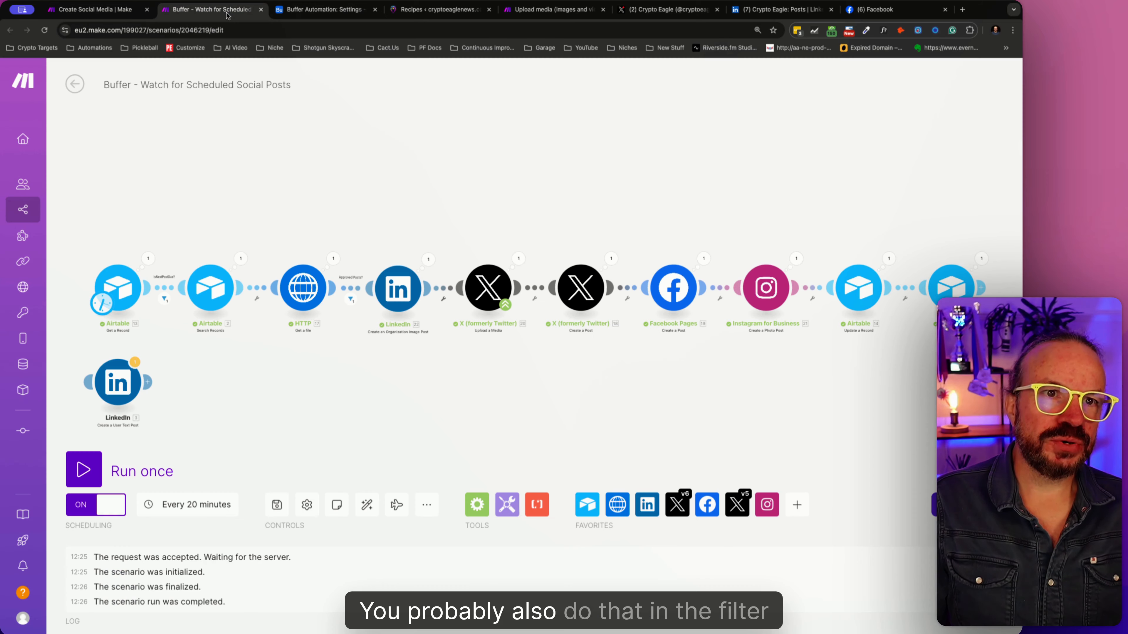
{"action": "left_click", "coordinate": [159, 291]}
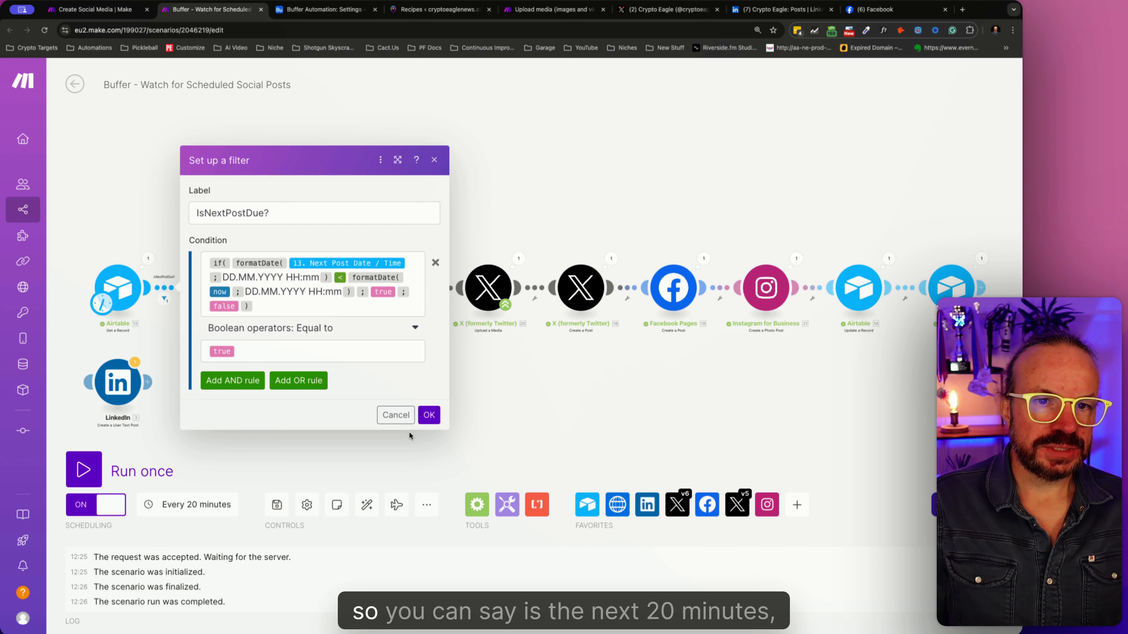
{"action": "left_click", "coordinate": [396, 415]}
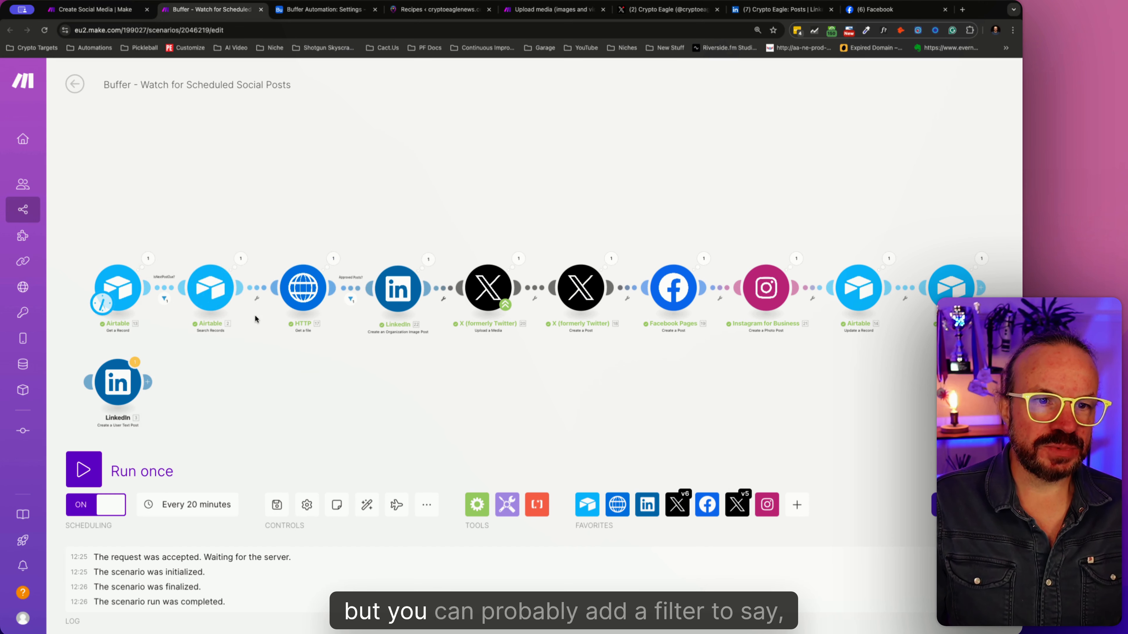
- Try adding an empty AND rule to the IsNextPostDue? filter and discard the edit
{"action": "left_click", "coordinate": [166, 289]}
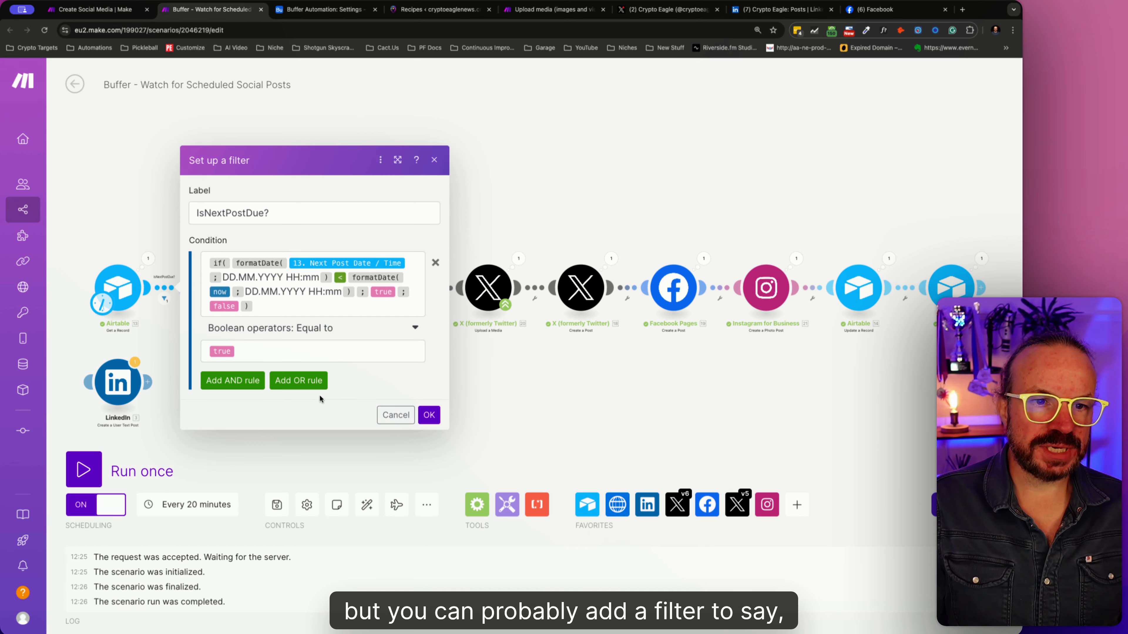
{"action": "left_click", "coordinate": [262, 382]}
{"action": "left_click", "coordinate": [328, 352]}
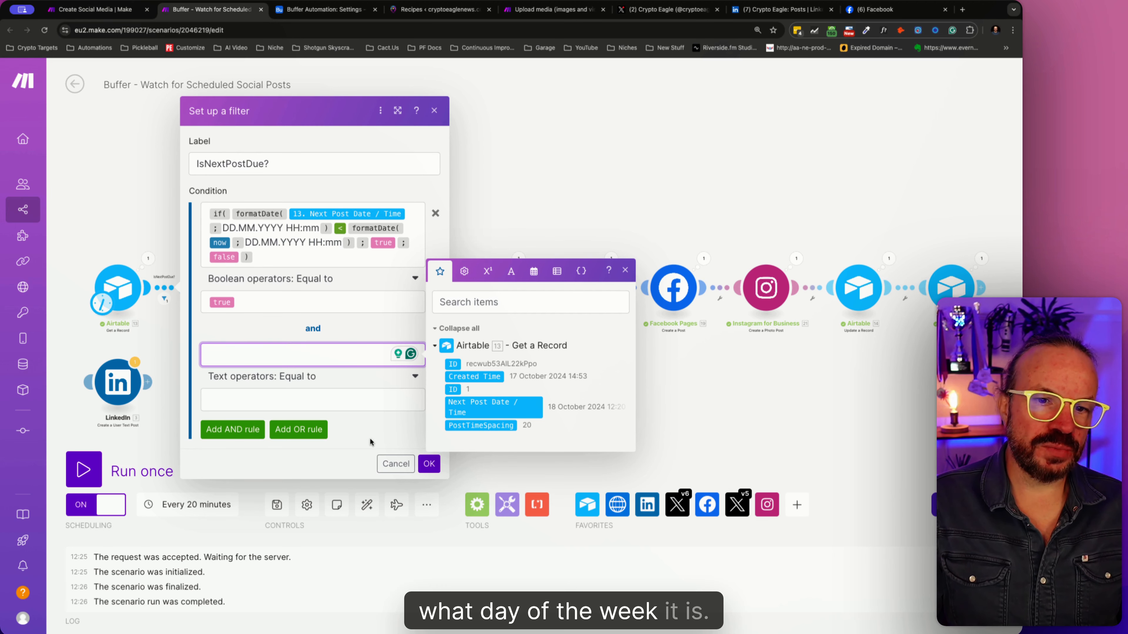
{"action": "left_click", "coordinate": [397, 463]}
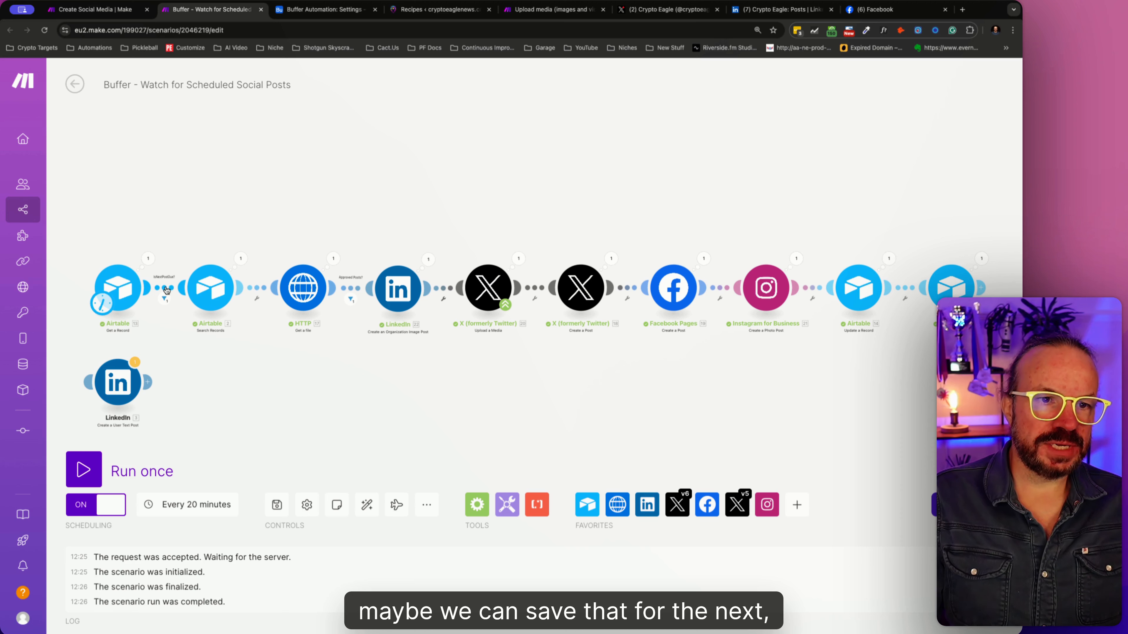